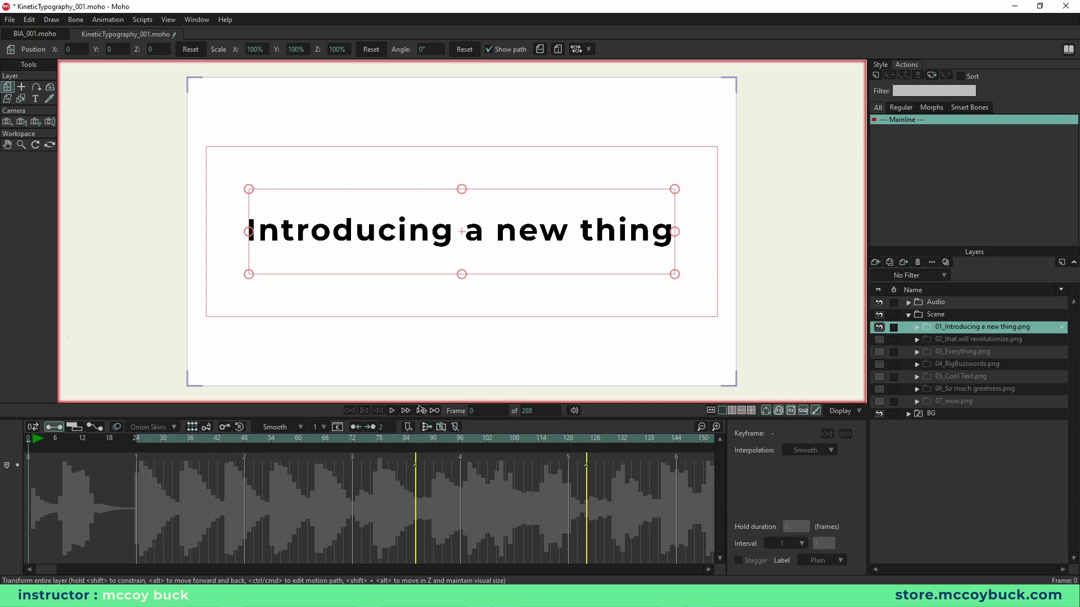
Step: Play the animation from the start with its audio and look over the beat markers in the timeline
{"action": "left_click", "coordinate": [392, 411]}
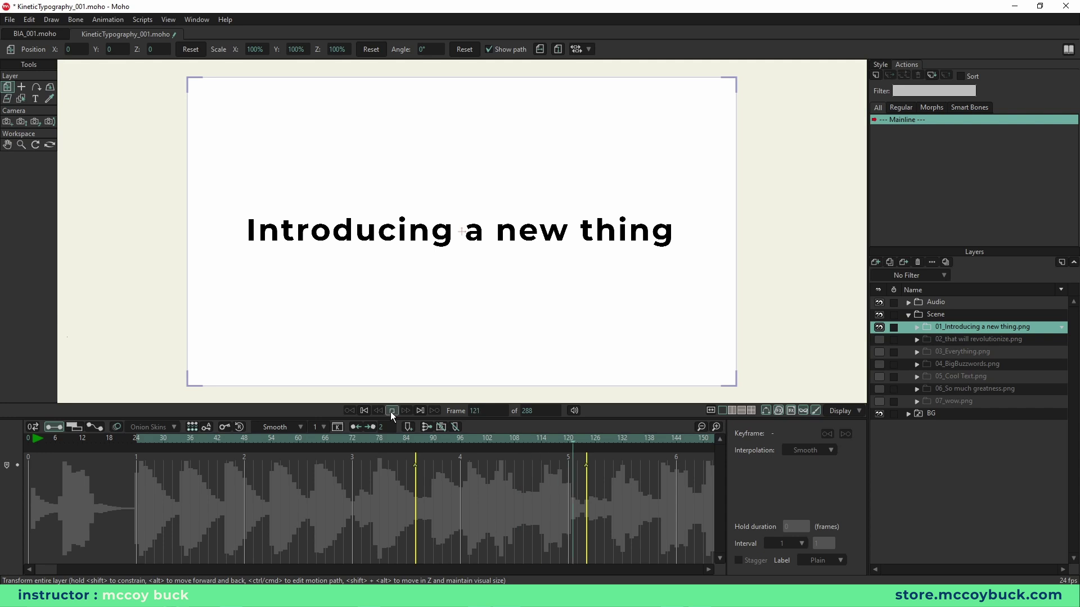
{"action": "left_click", "coordinate": [392, 411]}
{"action": "left_click_drag", "start_coordinate": [49, 571], "coordinate": [89, 573]}
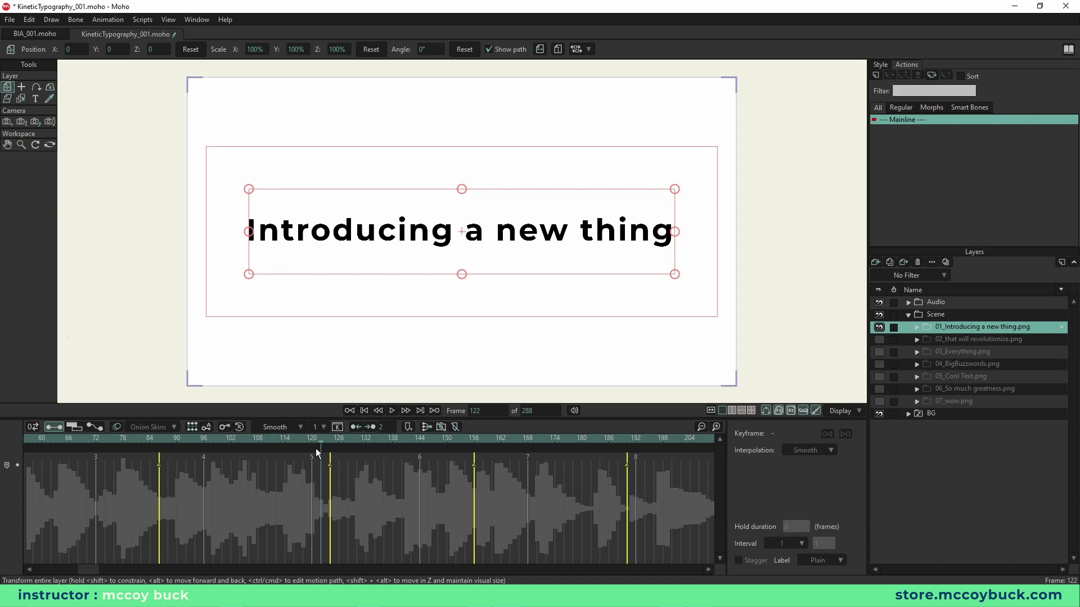
{"action": "left_click_drag", "start_coordinate": [98, 568], "coordinate": [43, 586]}
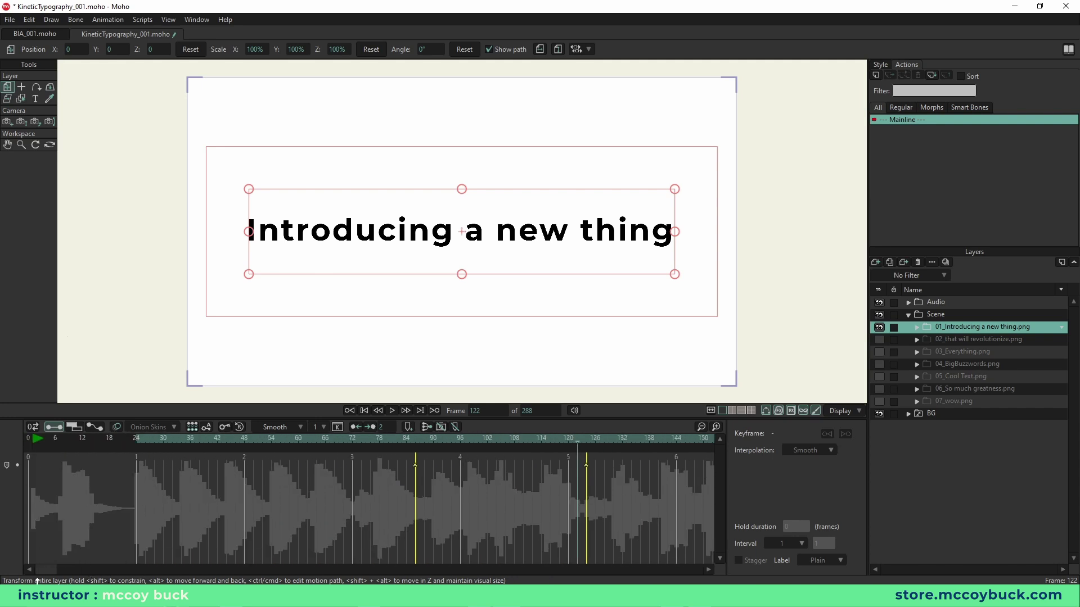
Step: Set a visibility-off keyframe at frame 12 for the image layer inside the 01_Introducing a new thing.png group
{"action": "left_click", "coordinate": [916, 327]}
{"action": "left_click", "coordinate": [979, 341]}
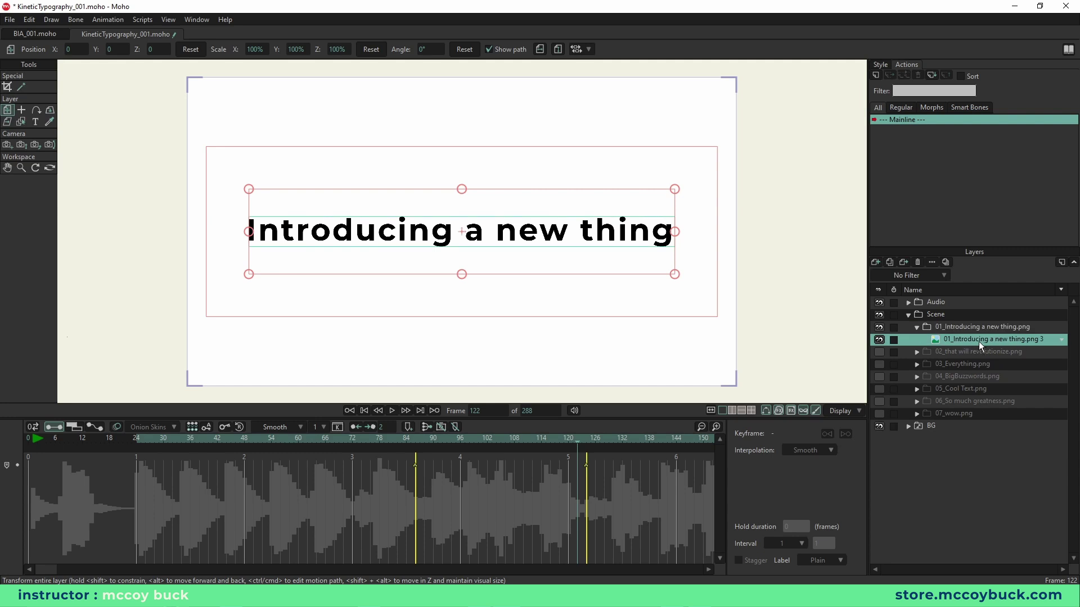
{"action": "left_click", "coordinate": [878, 339]}
{"action": "left_click", "coordinate": [878, 340]}
{"action": "left_click", "coordinate": [39, 442]}
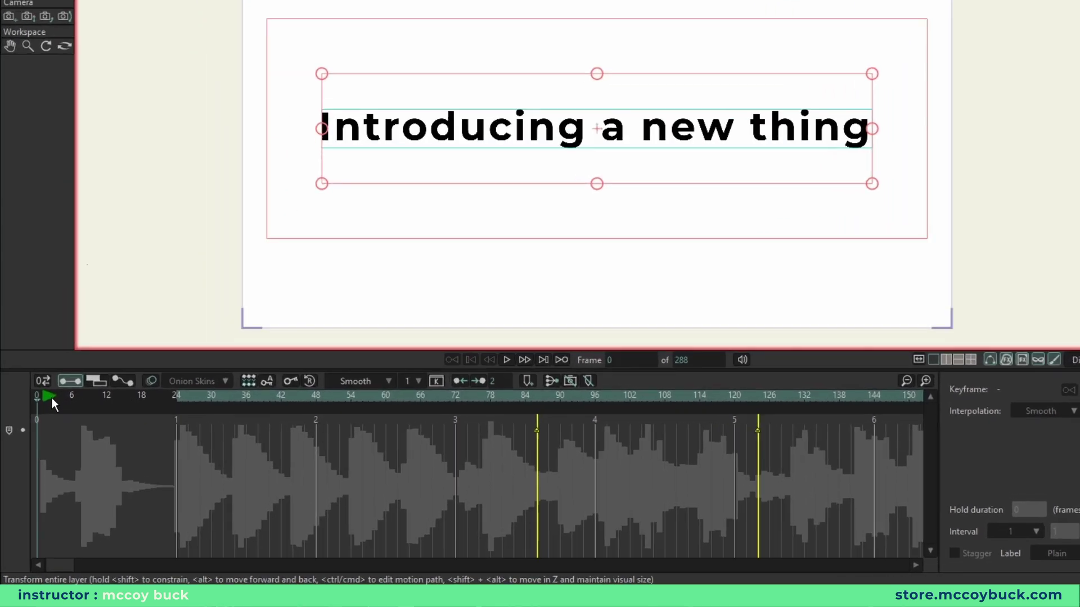
{"action": "left_click_drag", "start_coordinate": [38, 442], "coordinate": [87, 442]}
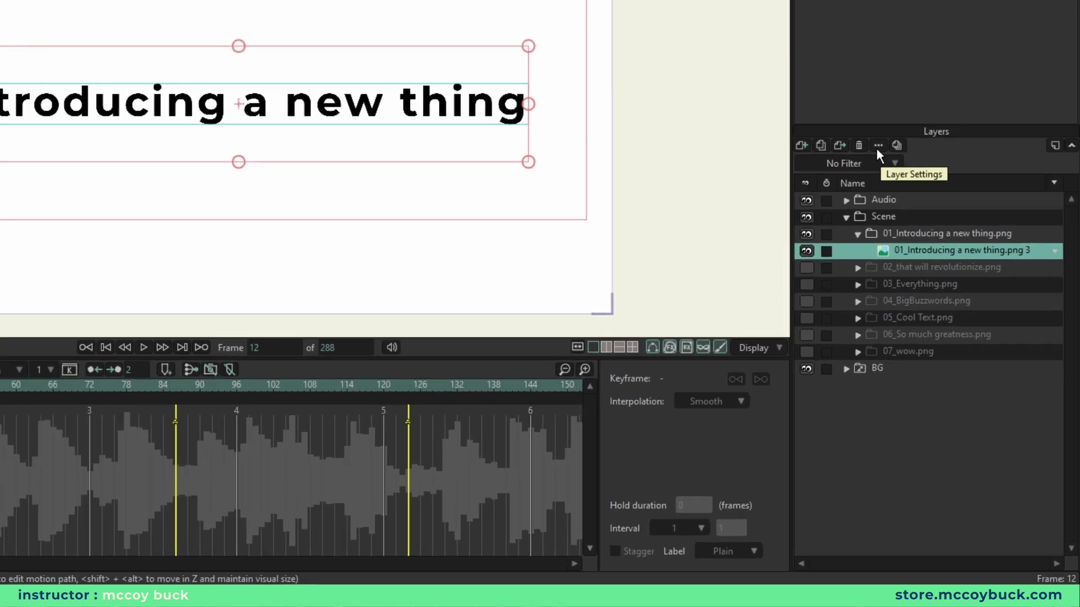
{"action": "left_click", "coordinate": [857, 101]}
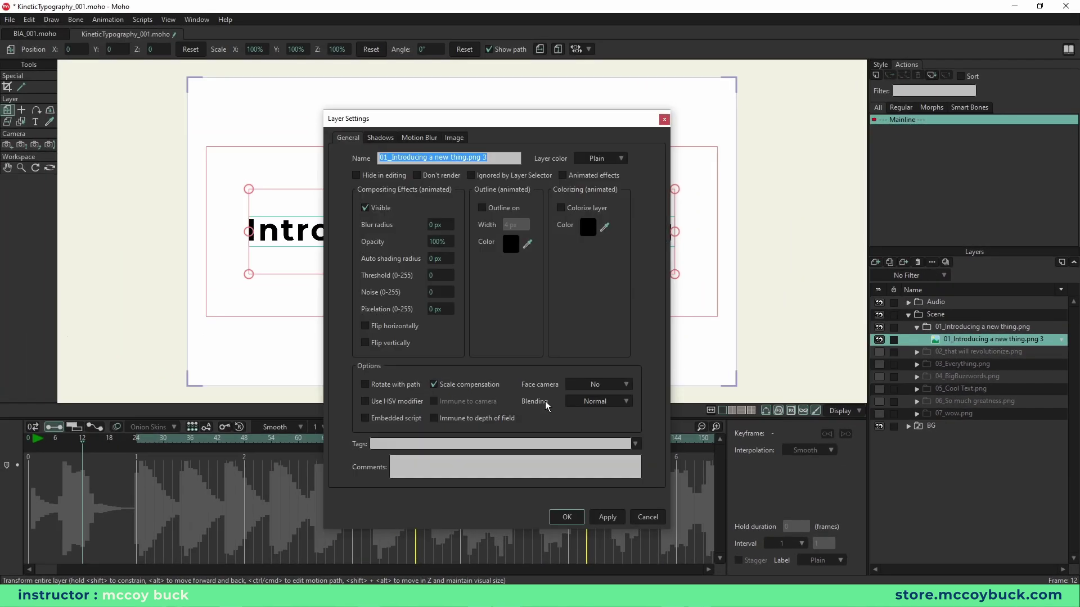
{"action": "left_click", "coordinate": [366, 209]}
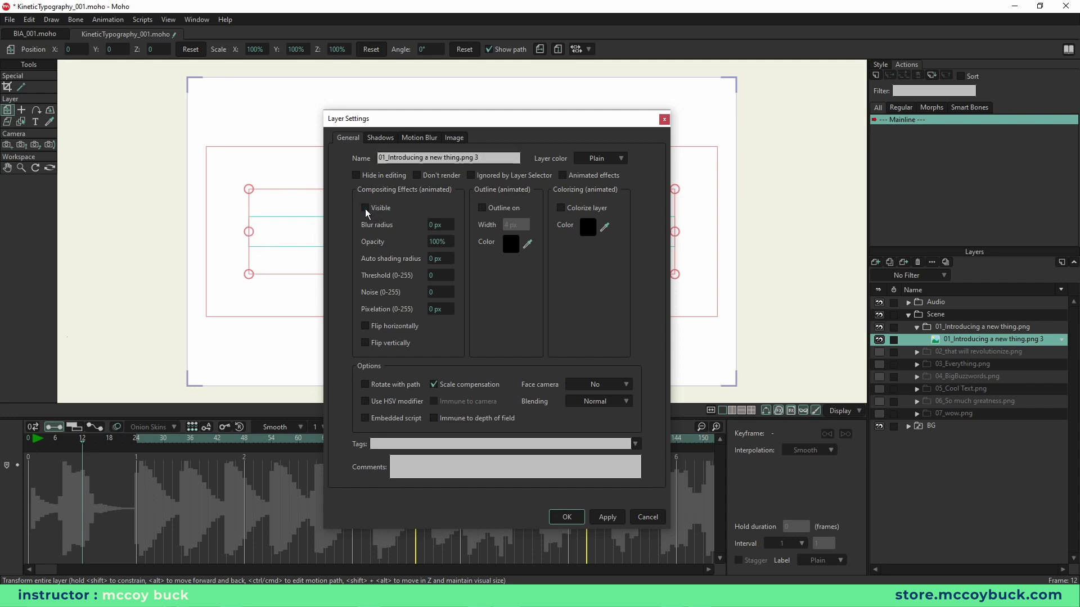
{"action": "left_click", "coordinate": [608, 518]}
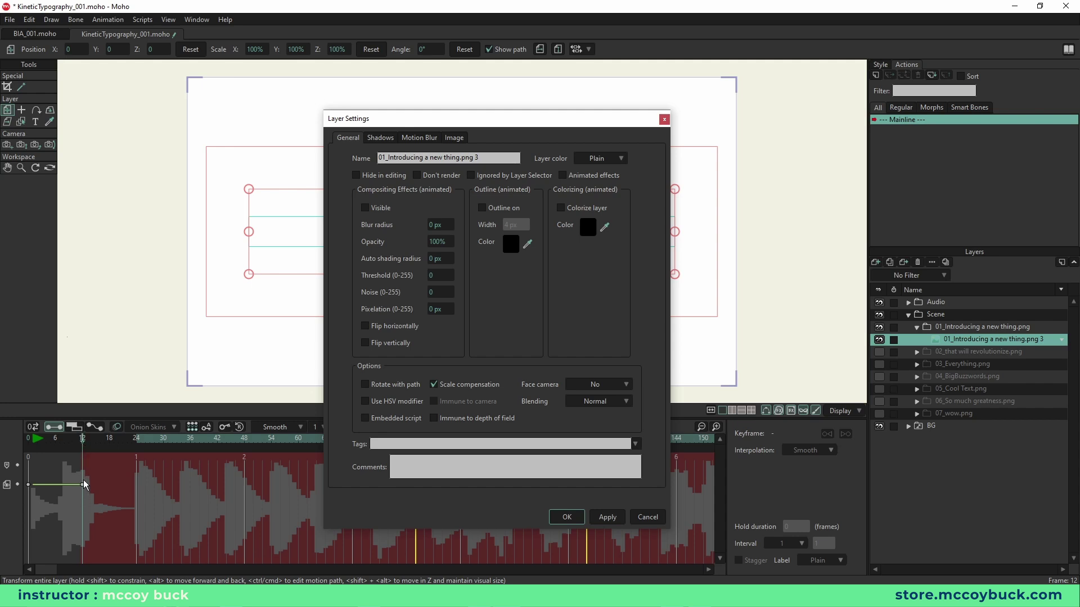
{"action": "left_click", "coordinate": [561, 516]}
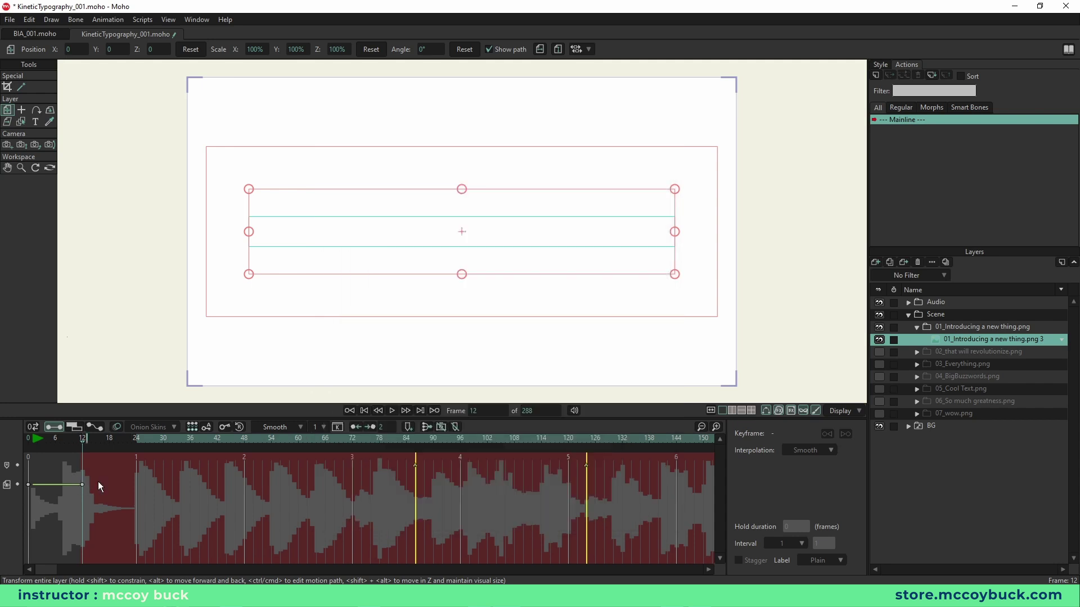
Step: Scrub between frames 0 and 12 to check the image layer's visibility change
{"action": "left_click", "coordinate": [73, 442]}
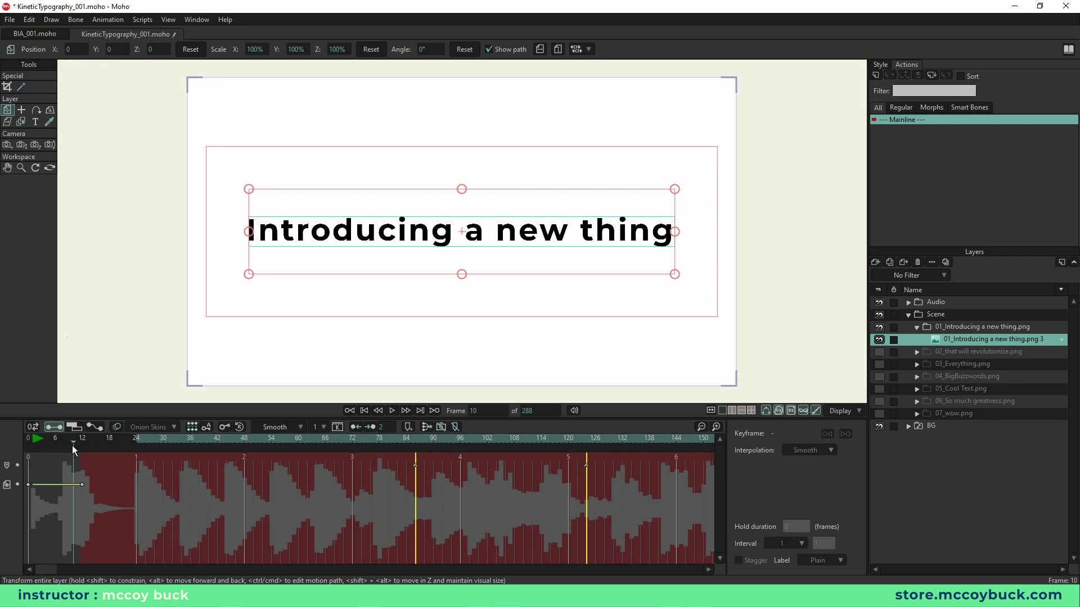
{"action": "left_click_drag", "start_coordinate": [72, 445], "coordinate": [29, 442]}
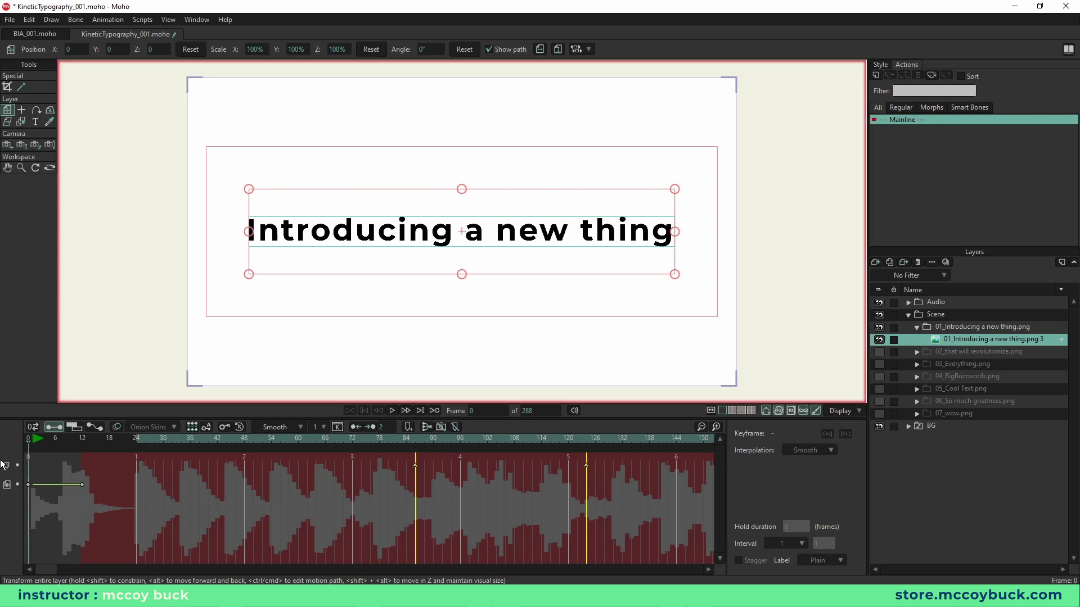
{"action": "left_click", "coordinate": [83, 442]}
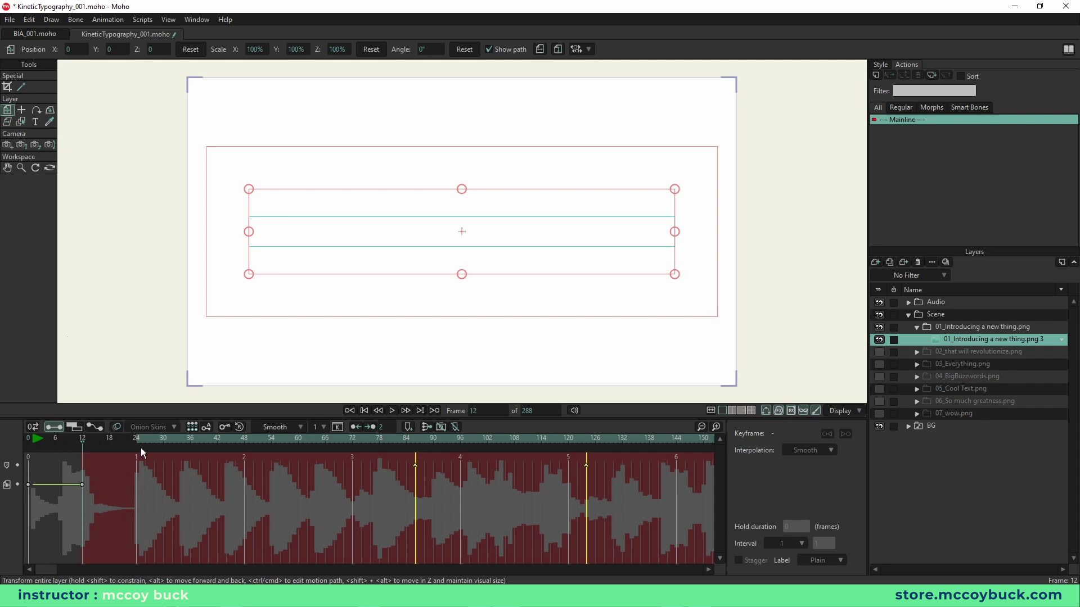
Step: Set a visibility-on keyframe for the image layer at the frame 86 marker and check the change between keyframes
{"action": "left_click", "coordinate": [417, 441]}
{"action": "left_click", "coordinate": [415, 483]}
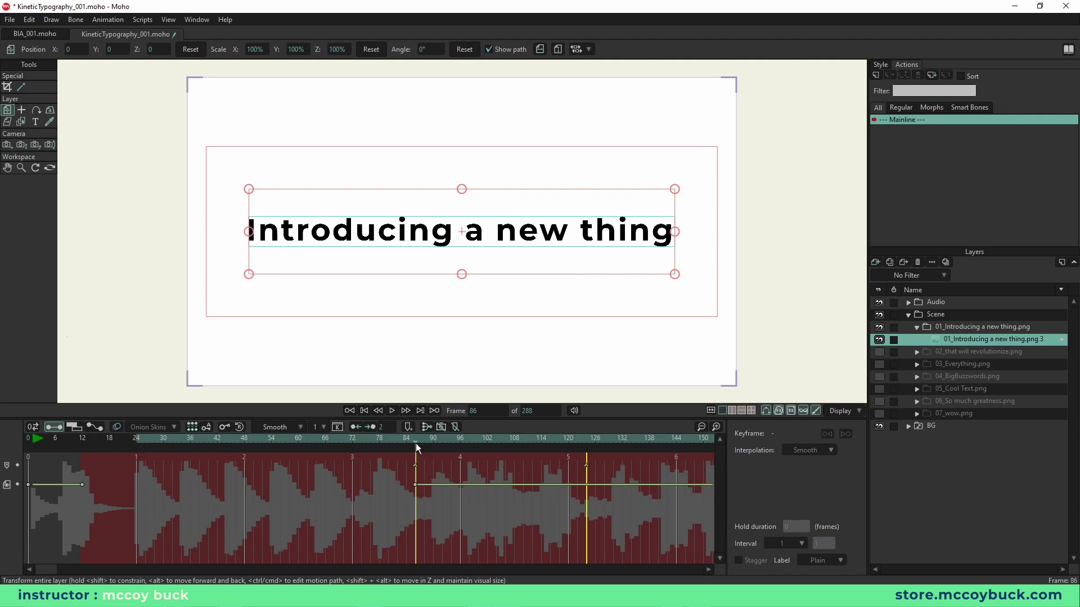
{"action": "left_click_drag", "start_coordinate": [82, 440], "coordinate": [95, 440]}
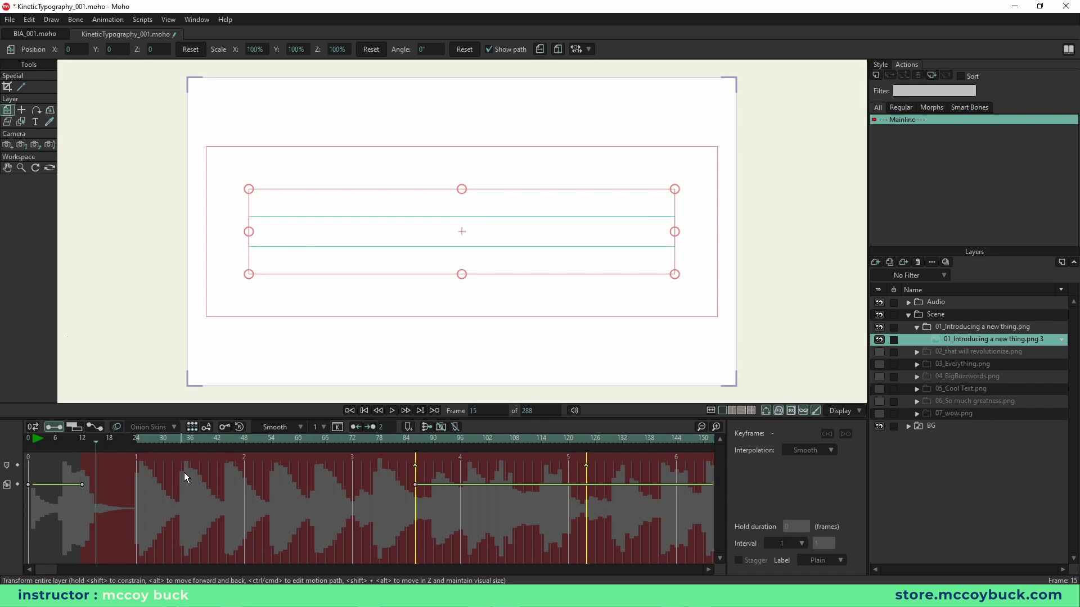
{"action": "left_click", "coordinate": [415, 440]}
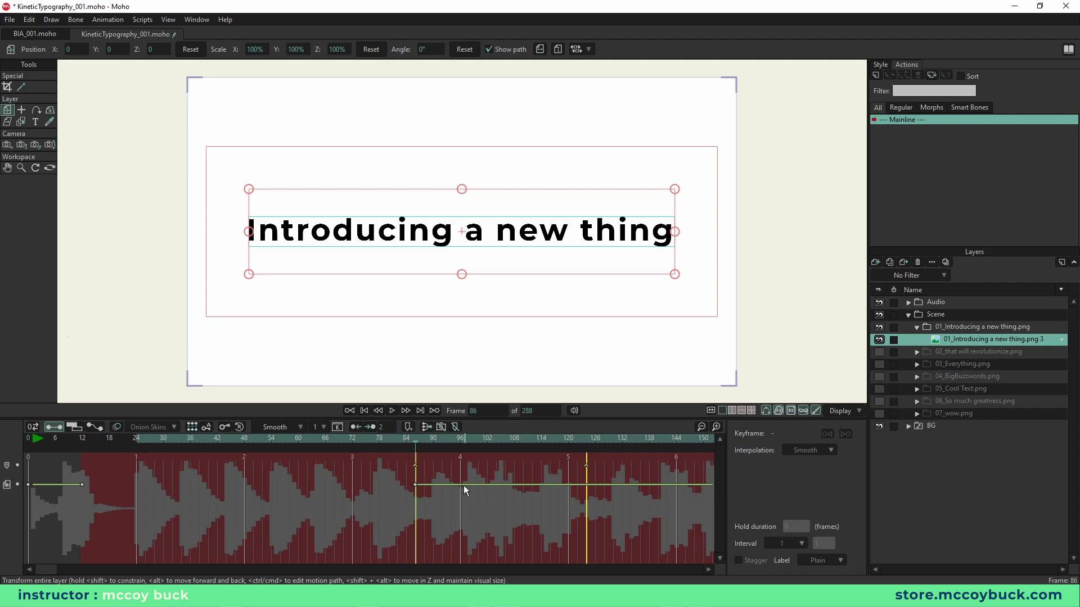
Step: Examine the visibility option for the frame 86 keyframe in the layer settings without changing anything
{"action": "left_click", "coordinate": [415, 485]}
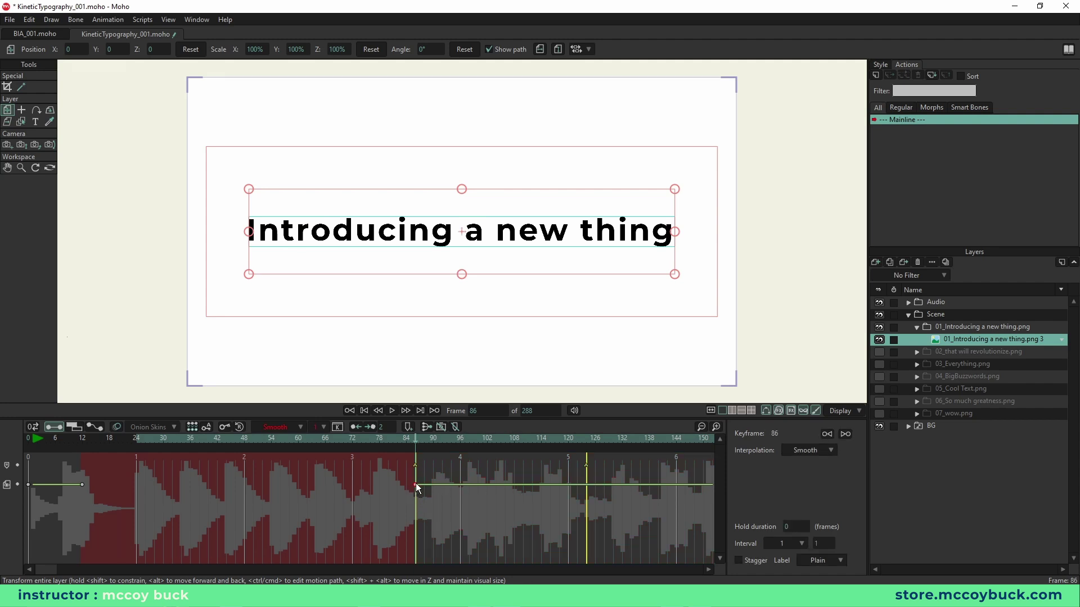
{"action": "left_click", "coordinate": [930, 261]}
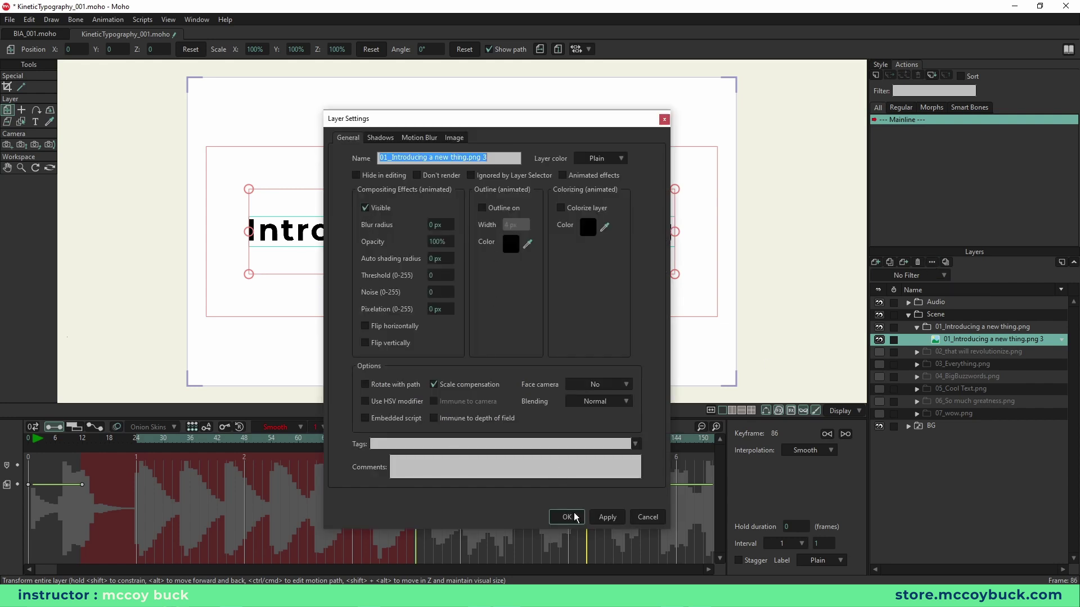
{"action": "left_click", "coordinate": [652, 518]}
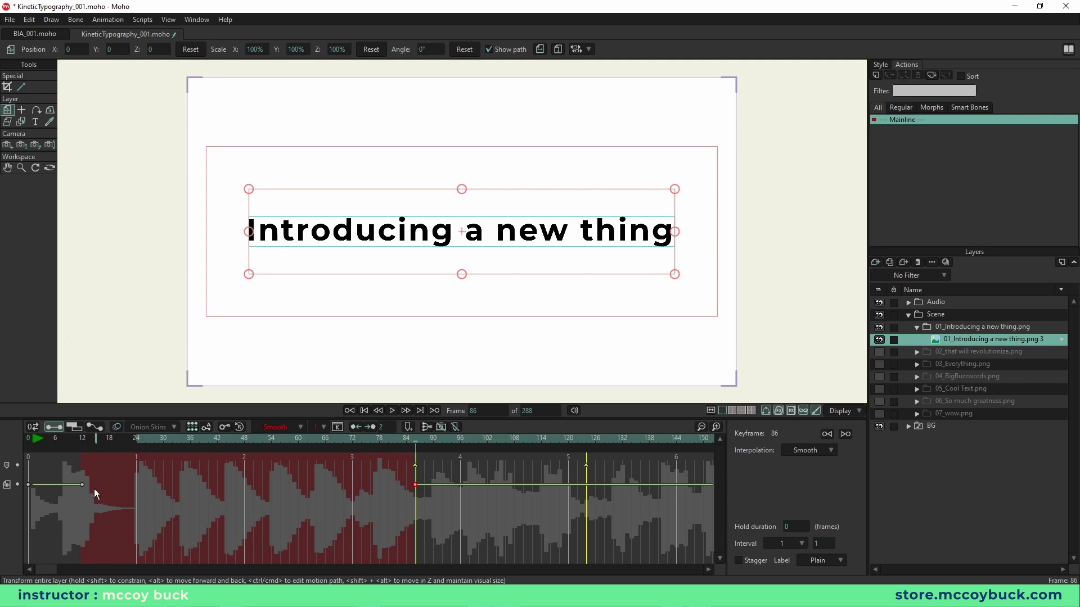
{"action": "left_click", "coordinate": [82, 443]}
Step: Crop the text image so only the letters "In" remain
{"action": "left_click", "coordinate": [10, 89]}
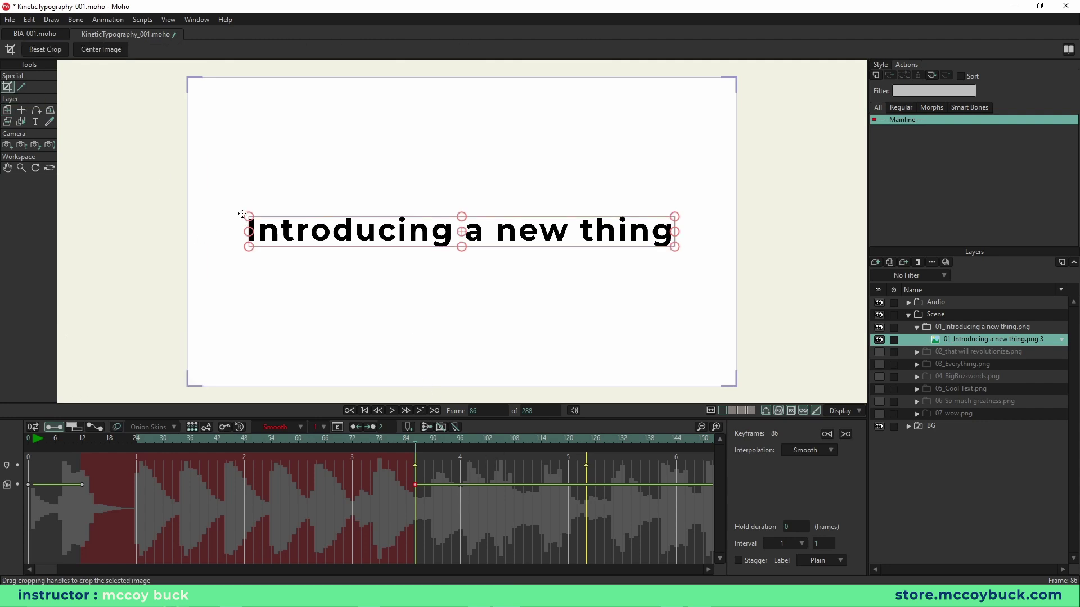
{"action": "left_click_drag", "start_coordinate": [243, 213], "coordinate": [281, 248]}
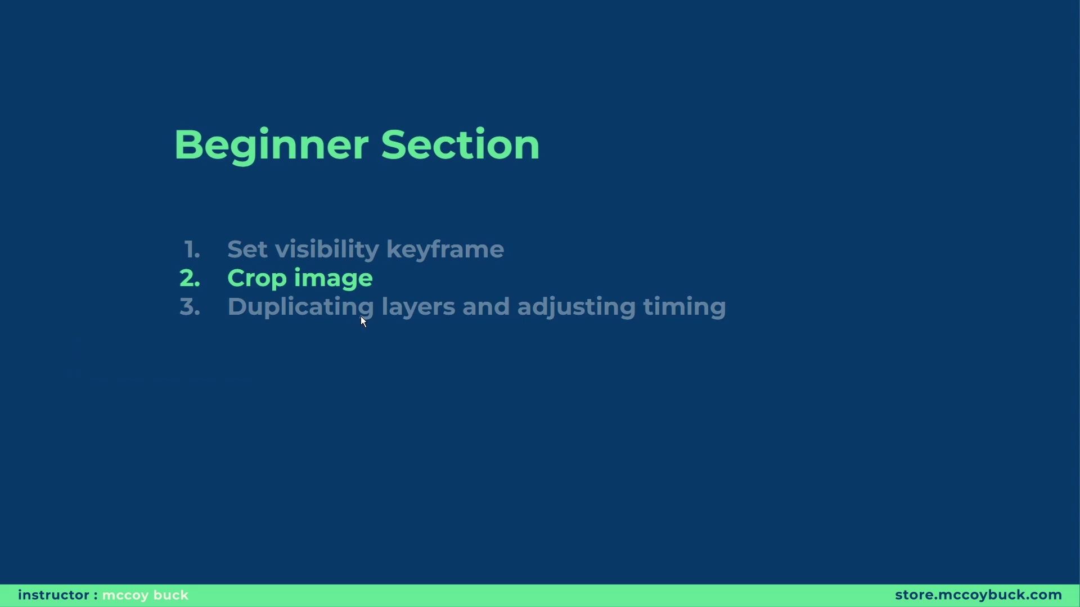
{"action": "key", "text": "Right"}
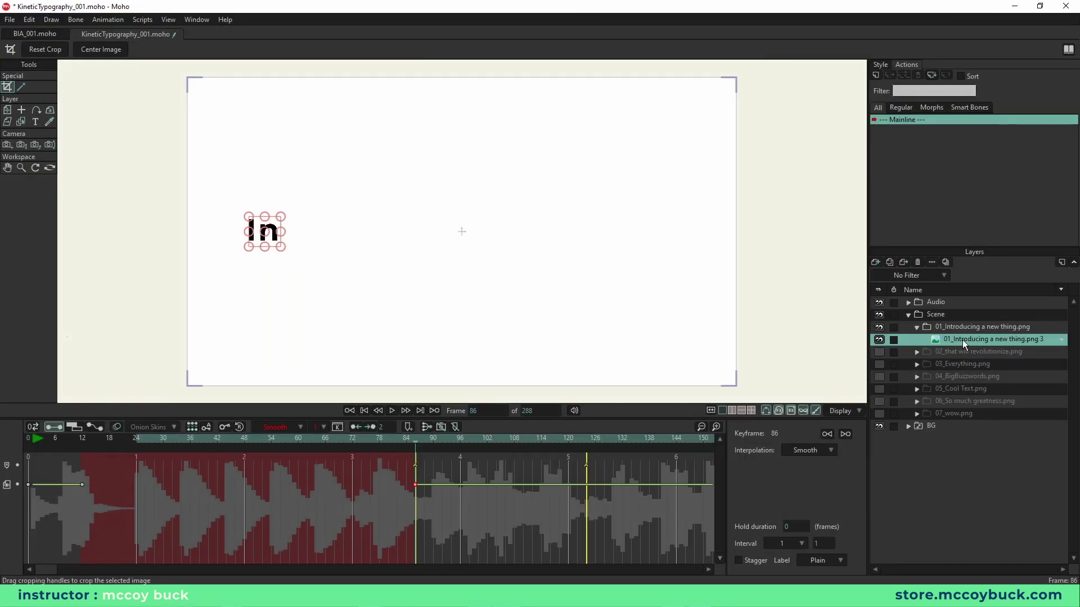
Step: Duplicate the cropped image layer six times within the 01_Introducing a new thing.png group
{"action": "right_click", "coordinate": [963, 339]}
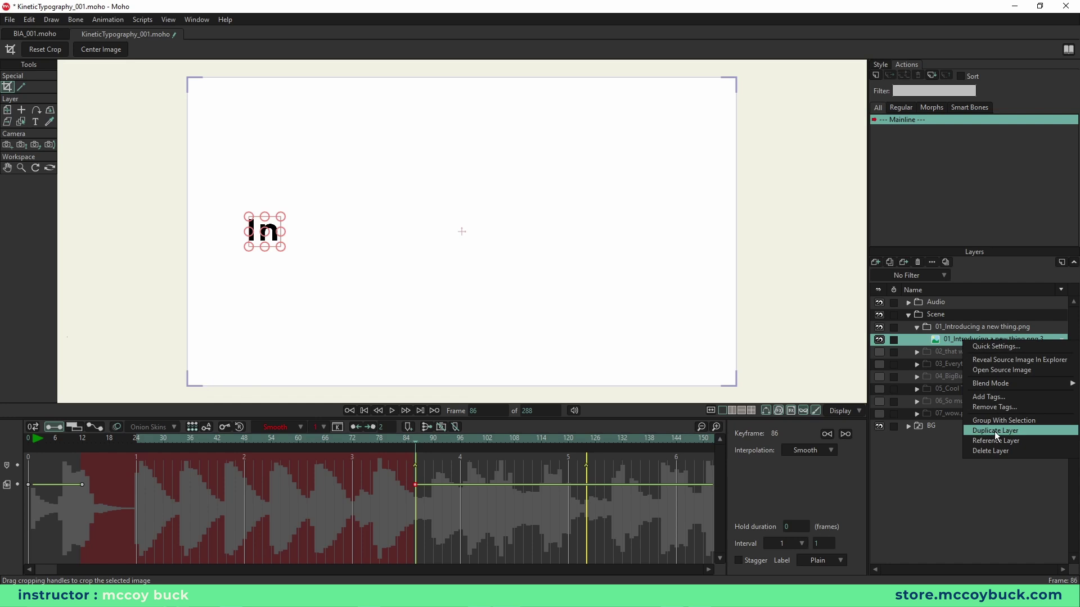
{"action": "left_click", "coordinate": [887, 250]}
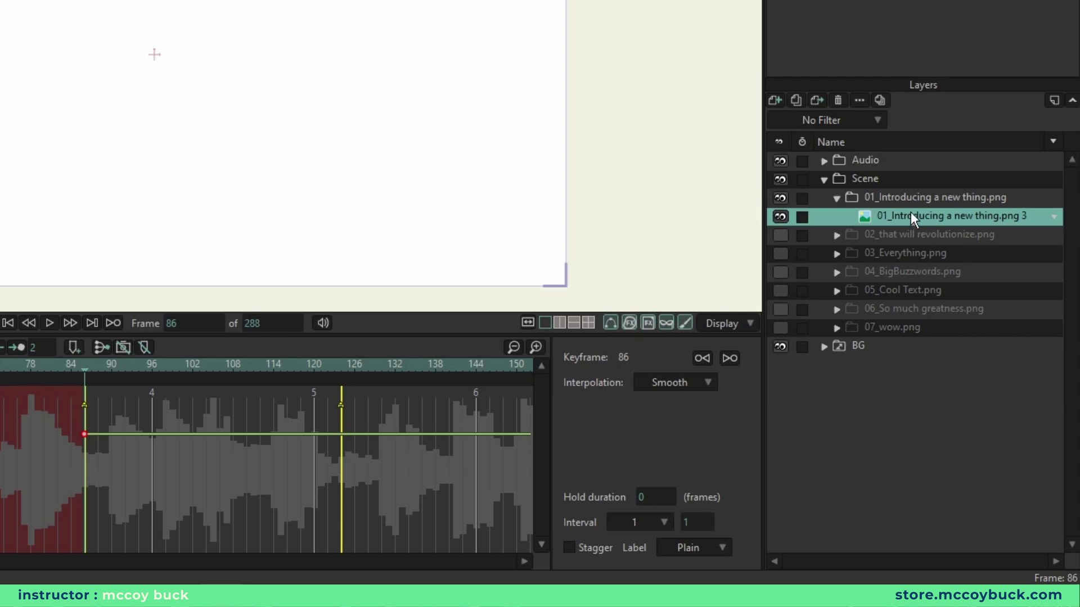
{"action": "left_click", "coordinate": [794, 100]}
{"action": "left_click", "coordinate": [795, 99]}
{"action": "left_click", "coordinate": [795, 99]}
{"action": "left_click", "coordinate": [795, 100]}
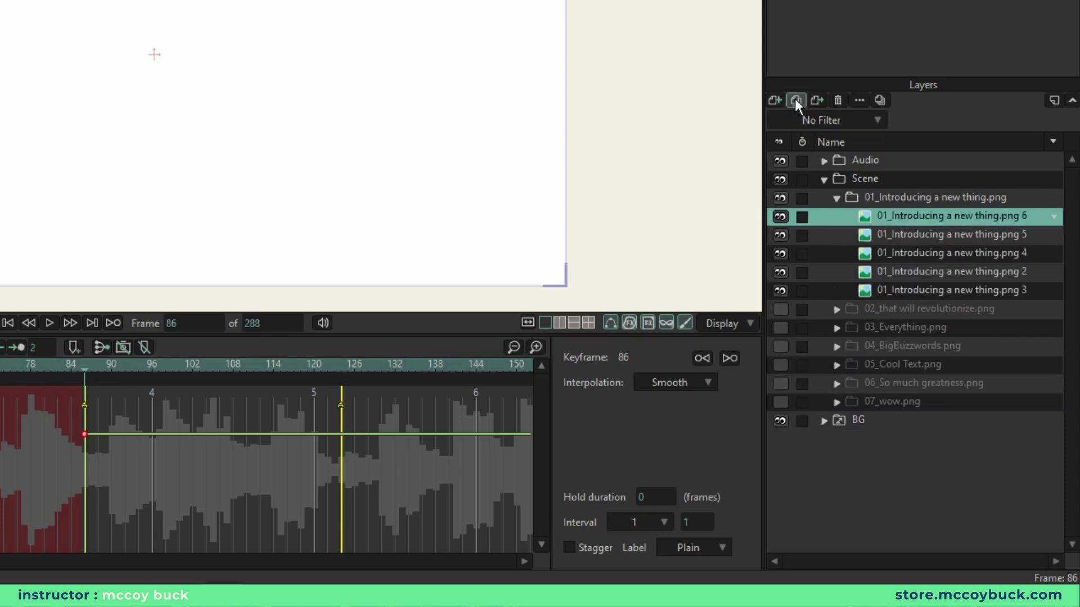
{"action": "left_click", "coordinate": [795, 99]}
{"action": "left_click", "coordinate": [794, 99]}
Step: Go through the copied image layers one by one and hide the topmost one, 01_Introducing a new thing.png 8
{"action": "left_click", "coordinate": [933, 217]}
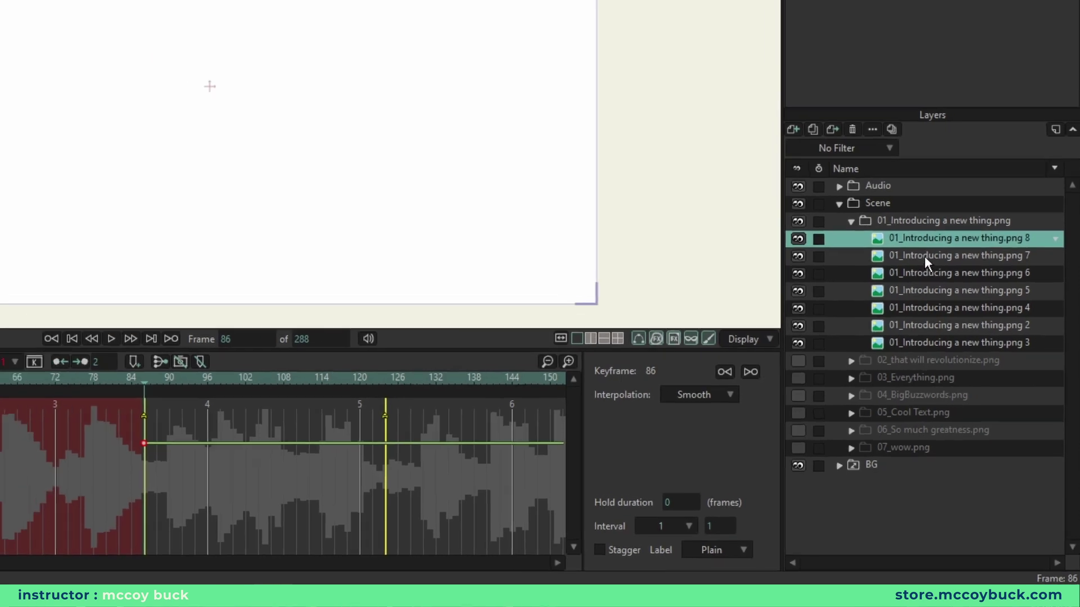
{"action": "left_click", "coordinate": [913, 234]}
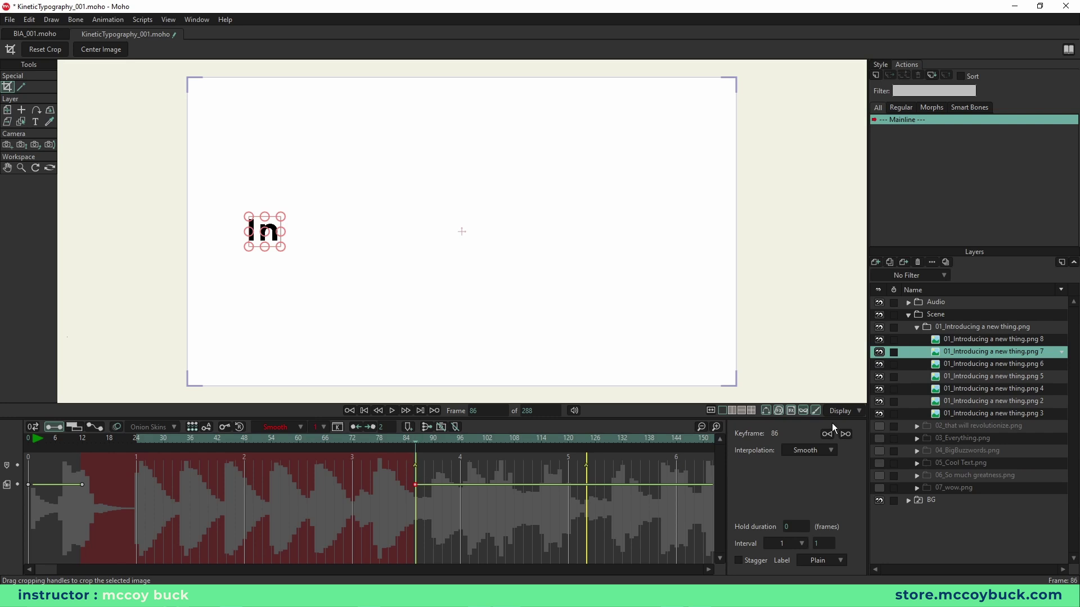
{"action": "left_click", "coordinate": [976, 366]}
{"action": "left_click", "coordinate": [978, 377]}
{"action": "left_click", "coordinate": [979, 388]}
{"action": "left_click", "coordinate": [977, 401]}
{"action": "left_click", "coordinate": [978, 413]}
{"action": "left_click", "coordinate": [990, 341]}
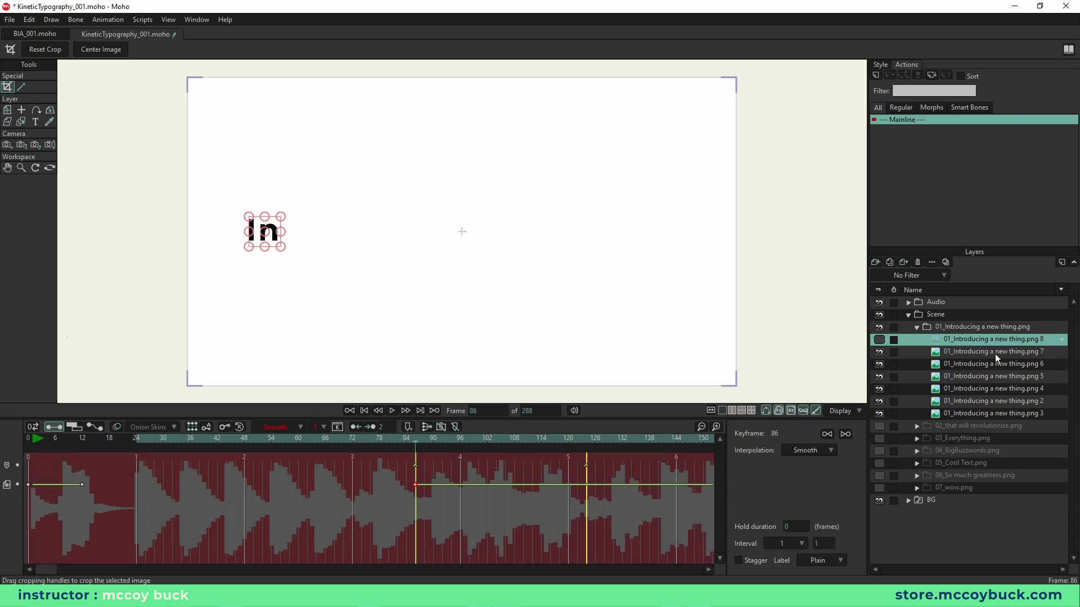
Step: Select layer 01_Introducing a new thing.png 7 and play the audio around the frame 86 marker
{"action": "left_click", "coordinate": [957, 352]}
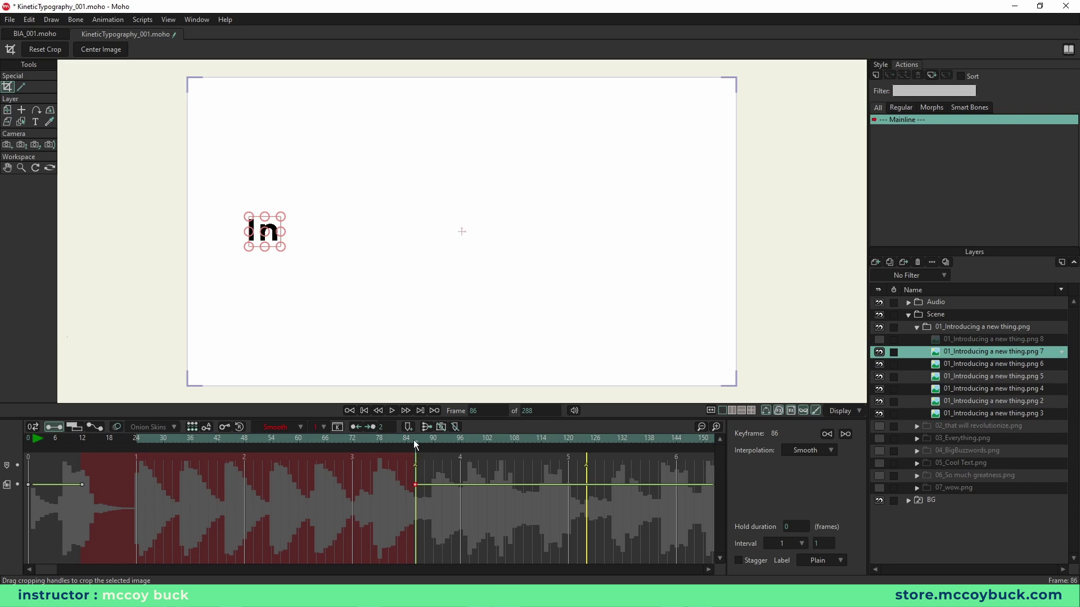
{"action": "key", "text": "space"}
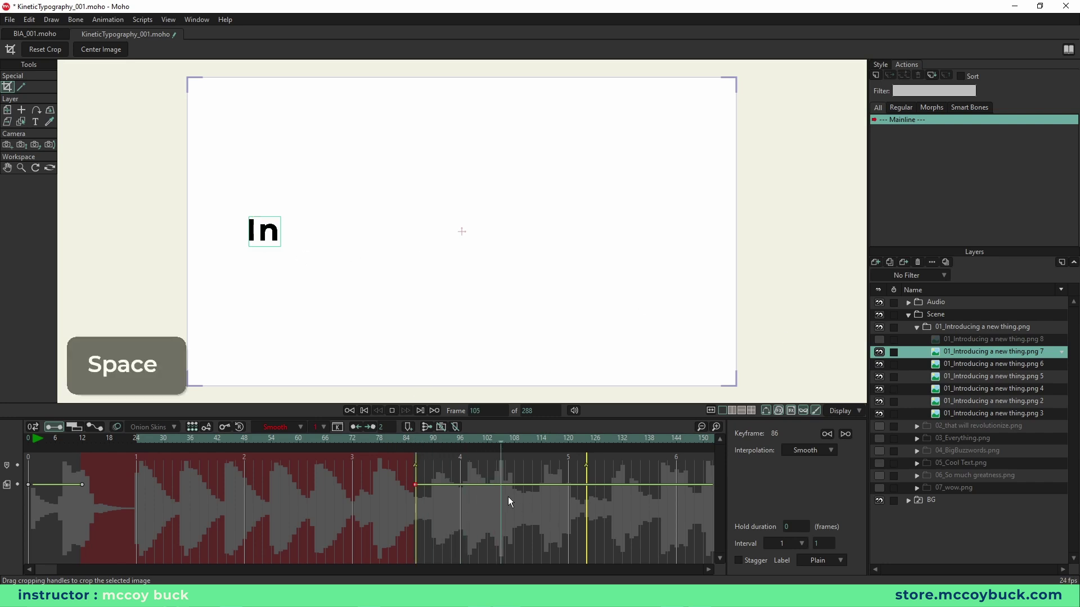
{"action": "left_click_drag", "start_coordinate": [422, 442], "coordinate": [359, 450]}
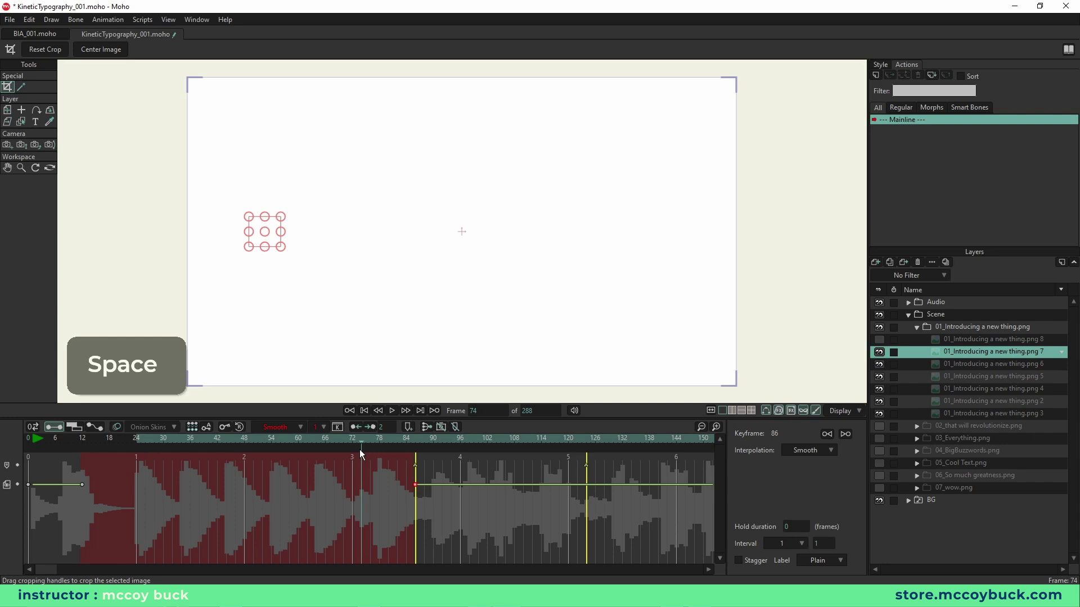
{"action": "key", "text": "space"}
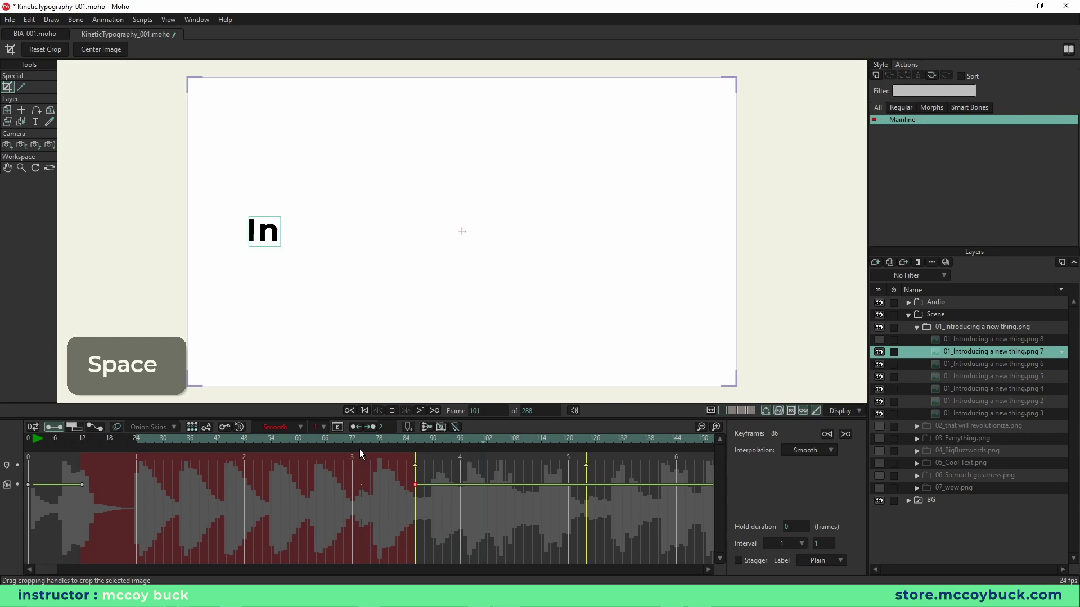
Step: At frame 86, adjust layer 7's crop so it covers only the letters "tro" next to "In"
{"action": "left_click", "coordinate": [416, 441]}
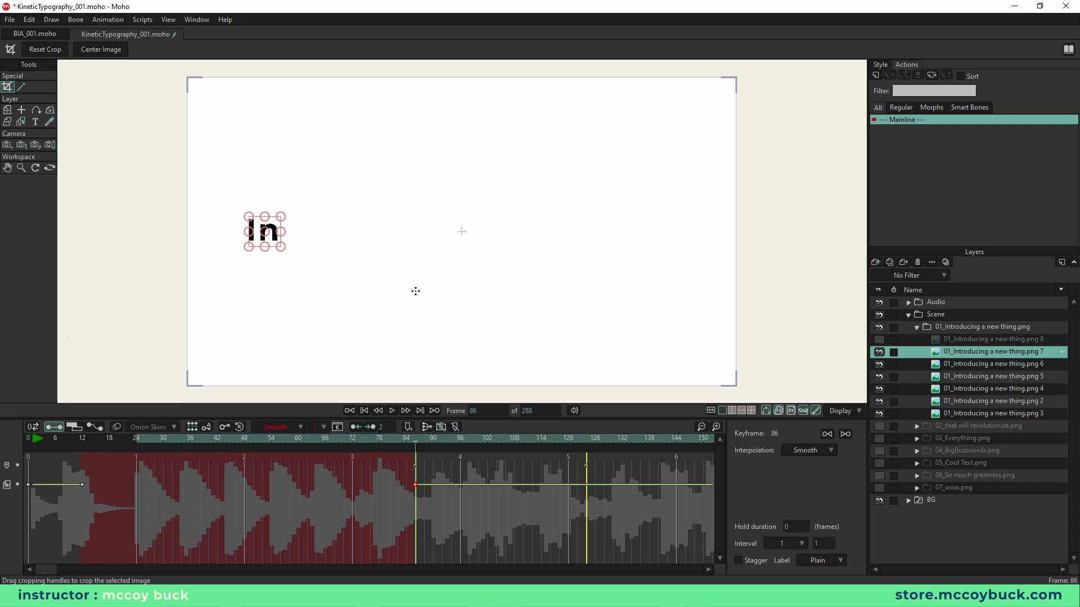
{"action": "left_click_drag", "start_coordinate": [282, 247], "coordinate": [332, 247]}
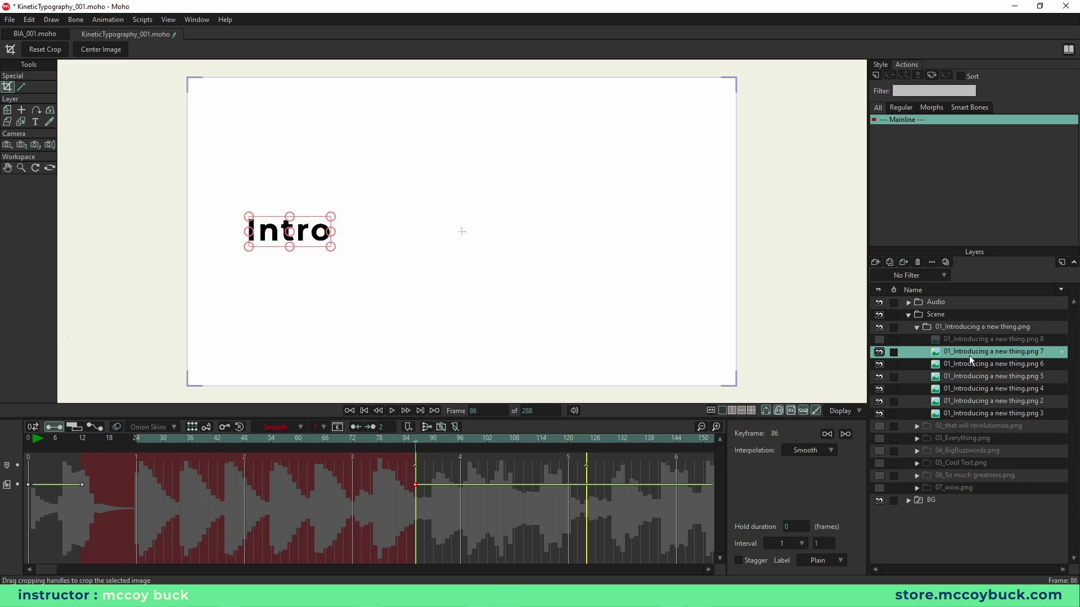
{"action": "left_click_drag", "start_coordinate": [249, 246], "coordinate": [282, 256]}
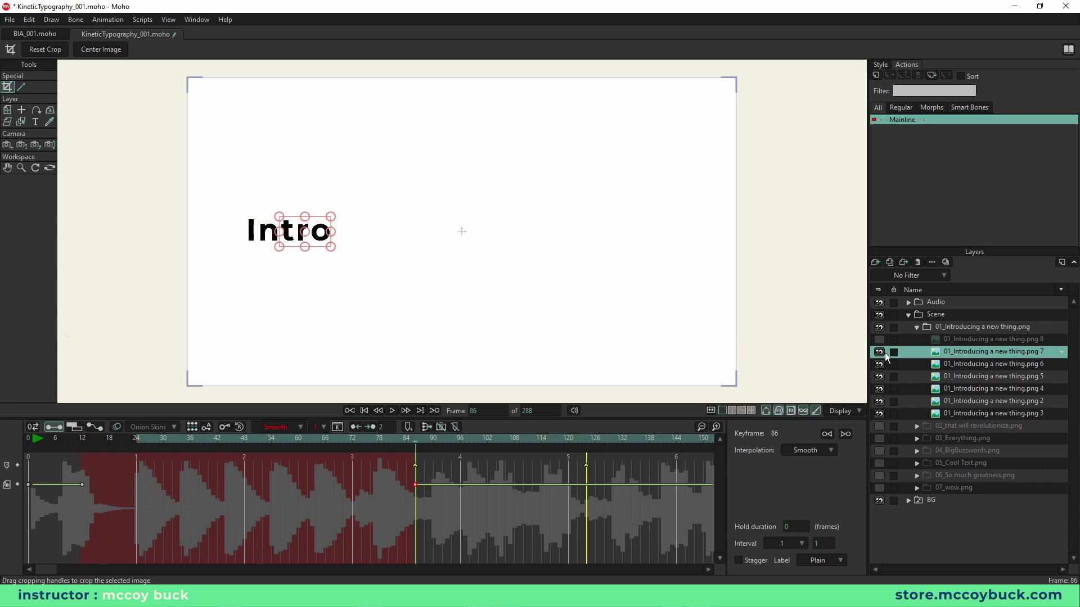
Step: Crop layer 01_Introducing a new thing.png 6 so it covers only the letters "du" after "Intro"
{"action": "left_click", "coordinate": [966, 367]}
{"action": "left_click_drag", "start_coordinate": [281, 248], "coordinate": [376, 251]}
{"action": "left_click_drag", "start_coordinate": [248, 252], "coordinate": [330, 258]}
Step: Crop layer 01_Introducing a new thing.png 5 so it covers only the letters "cing" after "Introdu"
{"action": "left_click", "coordinate": [1003, 379]}
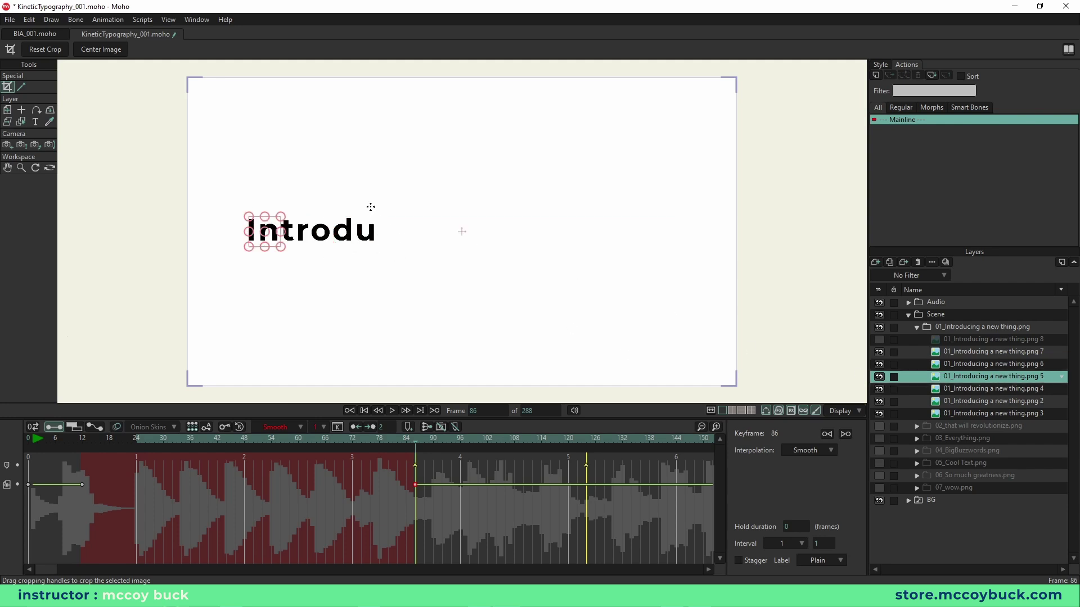
{"action": "left_click_drag", "start_coordinate": [369, 209], "coordinate": [458, 255]}
{"action": "left_click_drag", "start_coordinate": [370, 247], "coordinate": [378, 246]}
{"action": "left_click_drag", "start_coordinate": [457, 247], "coordinate": [454, 247]}
Step: Try cropping layer 5 to the letter "t" plus part of the "r" and moving that piece above the word
{"action": "scroll", "coordinate": [332, 235], "scroll_direction": "up", "scroll_amount": 5}
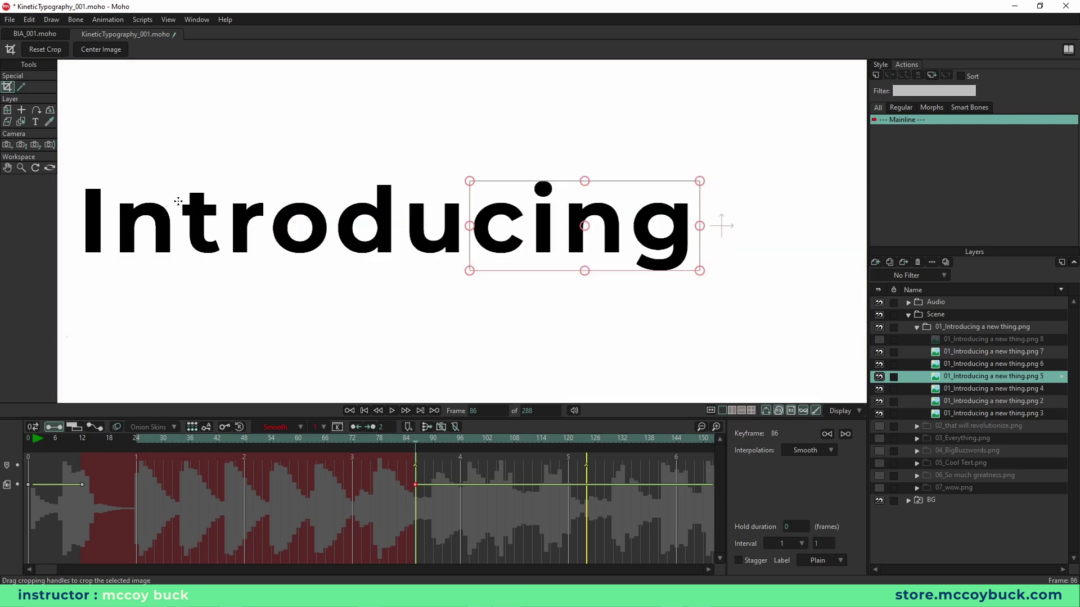
{"action": "left_click_drag", "start_coordinate": [179, 182], "coordinate": [238, 271]}
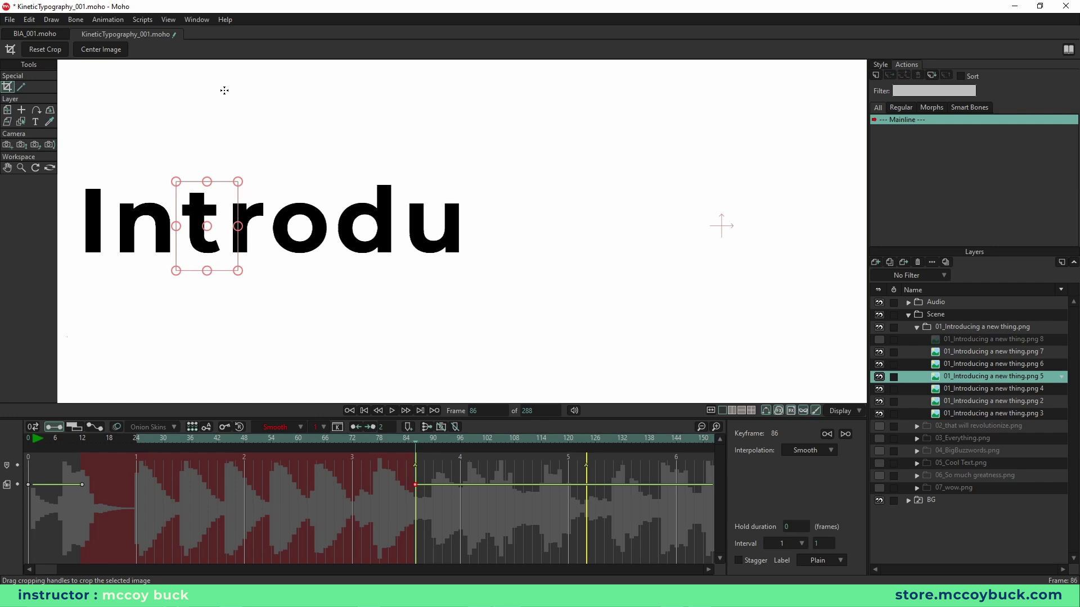
{"action": "key", "text": "t"}
{"action": "left_click_drag", "start_coordinate": [275, 256], "coordinate": [222, 136]}
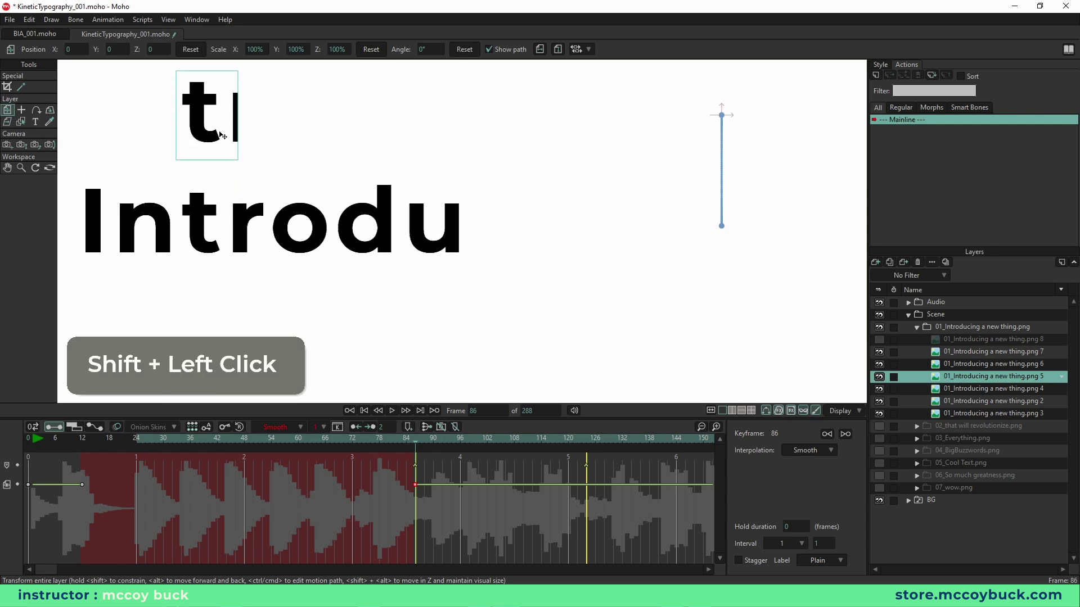
{"action": "key", "text": "Home"}
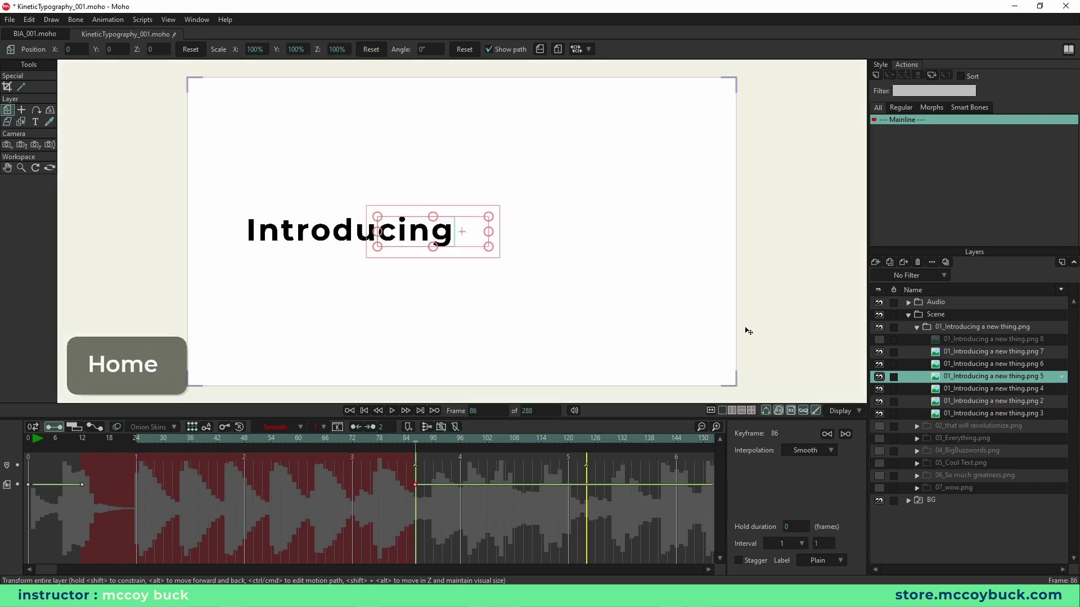
Step: Crop layer 01_Introducing a new thing.png 4 so it covers only the word "a"
{"action": "left_click", "coordinate": [989, 390]}
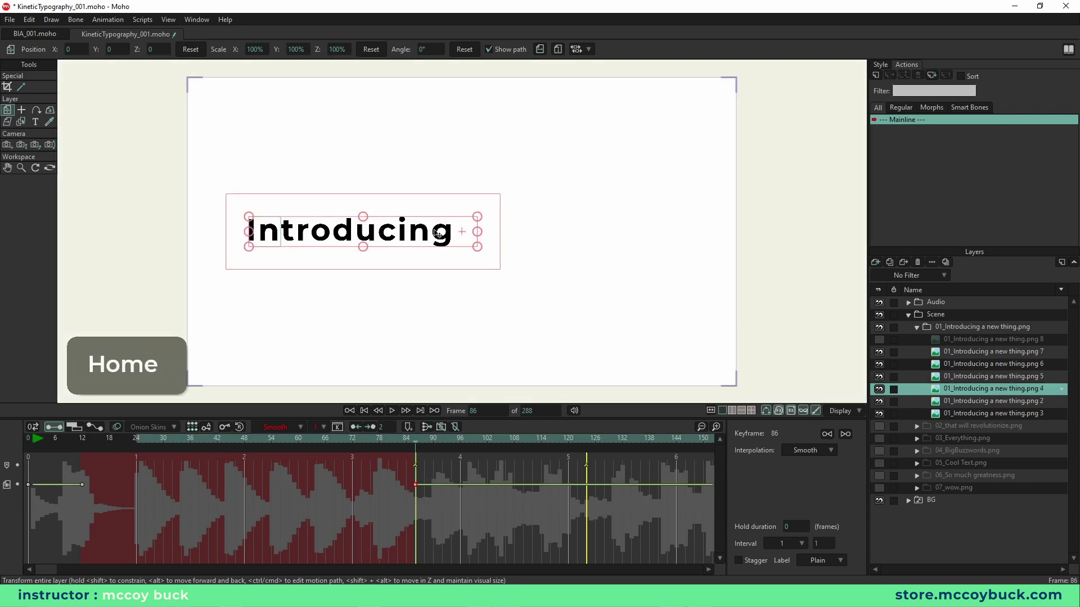
{"action": "left_click", "coordinate": [7, 87]}
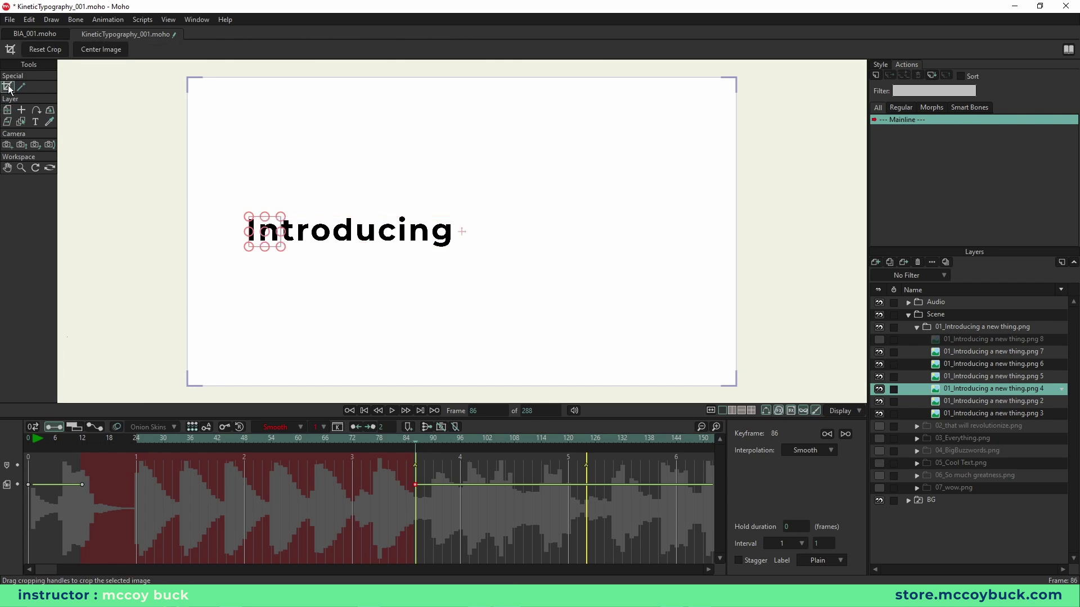
{"action": "left_click_drag", "start_coordinate": [452, 214], "coordinate": [568, 259]}
Step: Crop layer 01_Introducing a new thing.png 2 to the word "new" and layer 01_Introducing a new thing.png 3 to the word "thing"
{"action": "left_click", "coordinate": [1007, 402]}
{"action": "left_click_drag", "start_coordinate": [491, 235], "coordinate": [498, 235]}
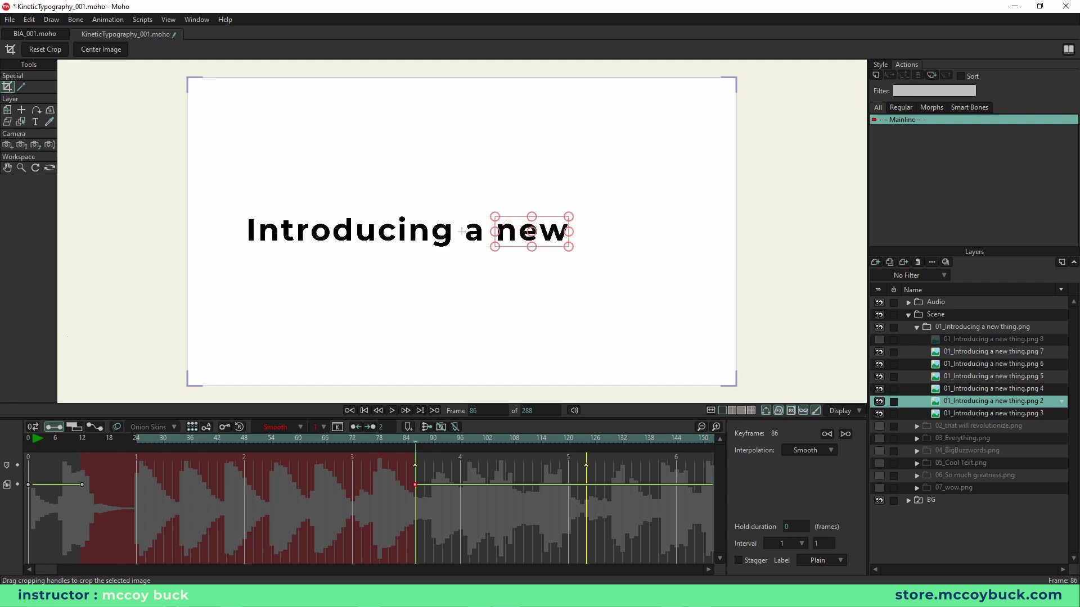
{"action": "left_click", "coordinate": [979, 414]}
{"action": "left_click_drag", "start_coordinate": [568, 219], "coordinate": [678, 259]}
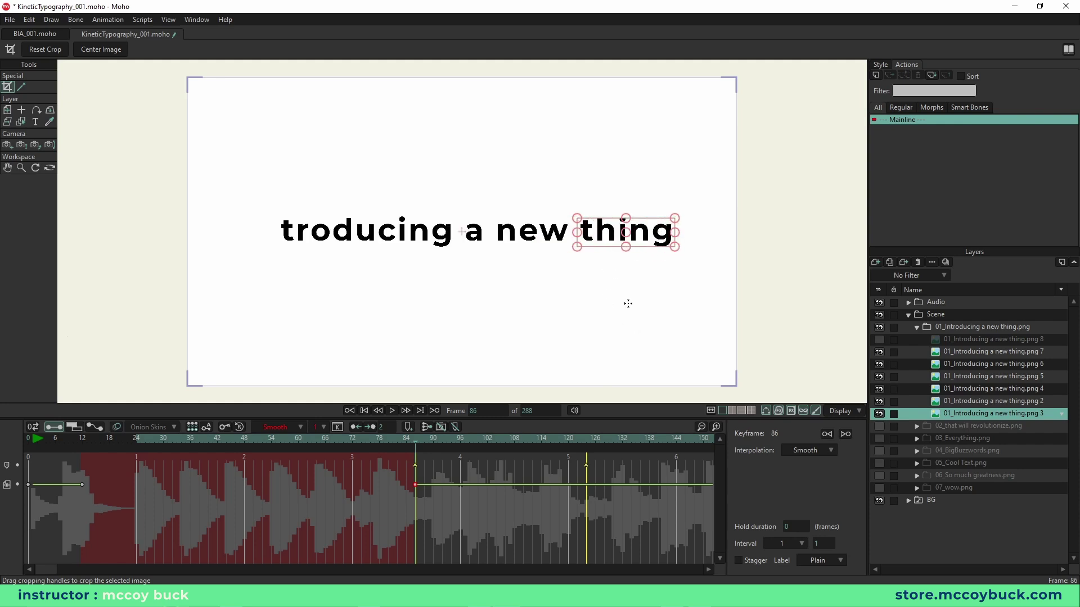
Step: Unhide layer 01_Introducing a new thing.png 8, select all seven image layers and enlarge the timeline to fit their visibility channels
{"action": "key", "text": "super+Tab"}
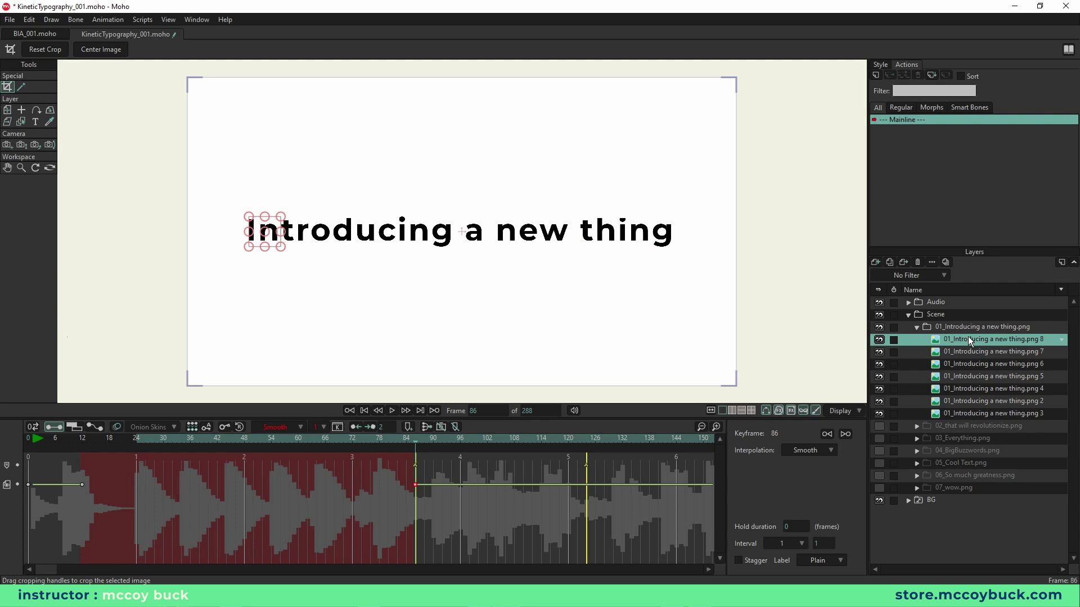
{"action": "left_click", "coordinate": [970, 414], "text": "shift"}
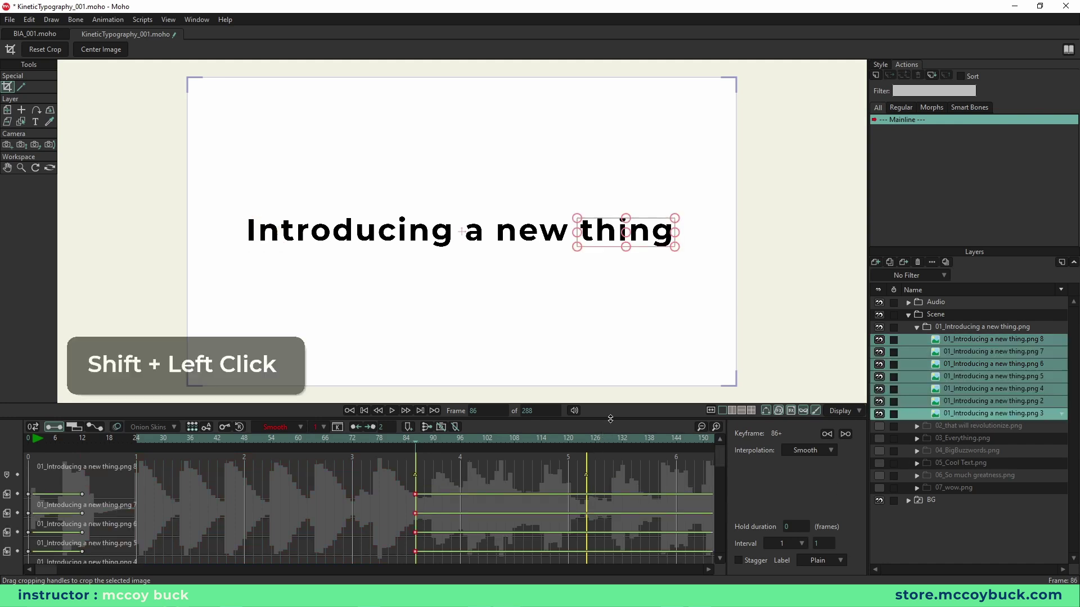
{"action": "left_click_drag", "start_coordinate": [611, 419], "coordinate": [605, 289]}
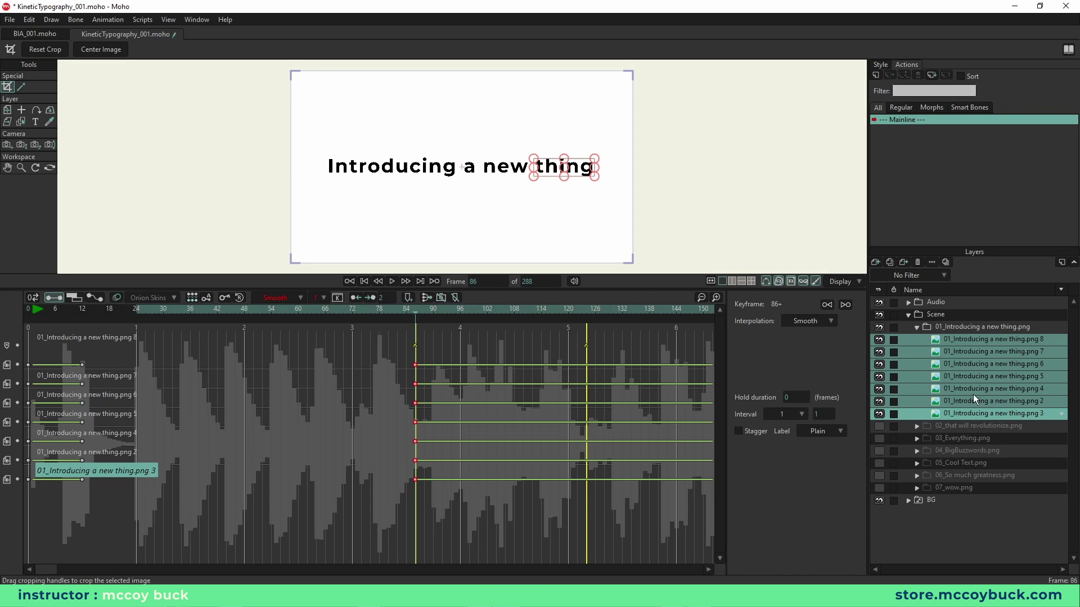
Step: Turn on timeline visibility for each of the seven image layers, and select the 02_that will revolutionize.png group
{"action": "left_click", "coordinate": [973, 328]}
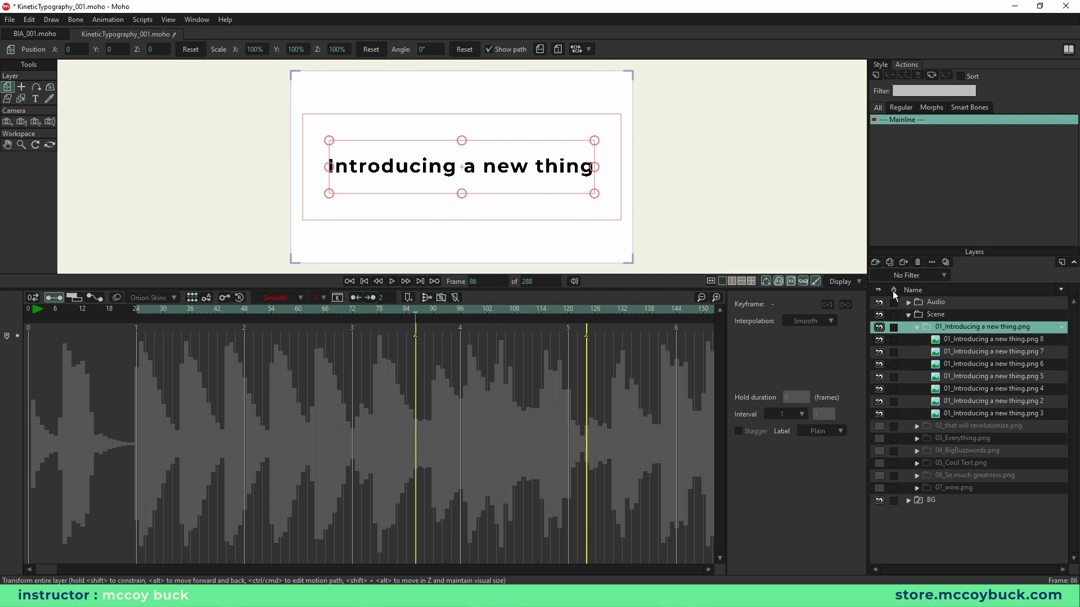
{"action": "right_click", "coordinate": [963, 294]}
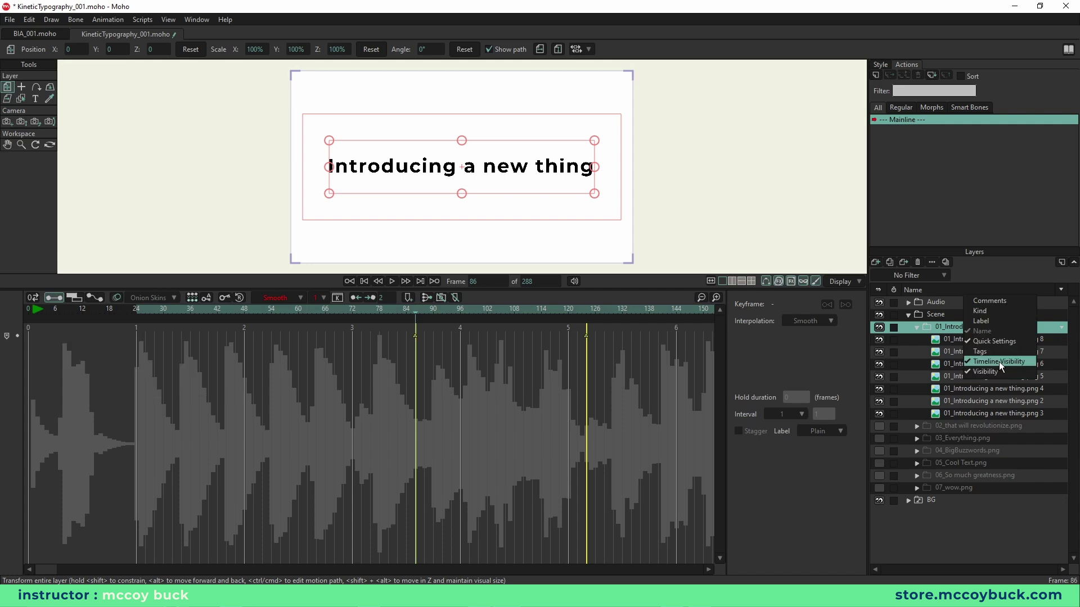
{"action": "left_click", "coordinate": [896, 291]}
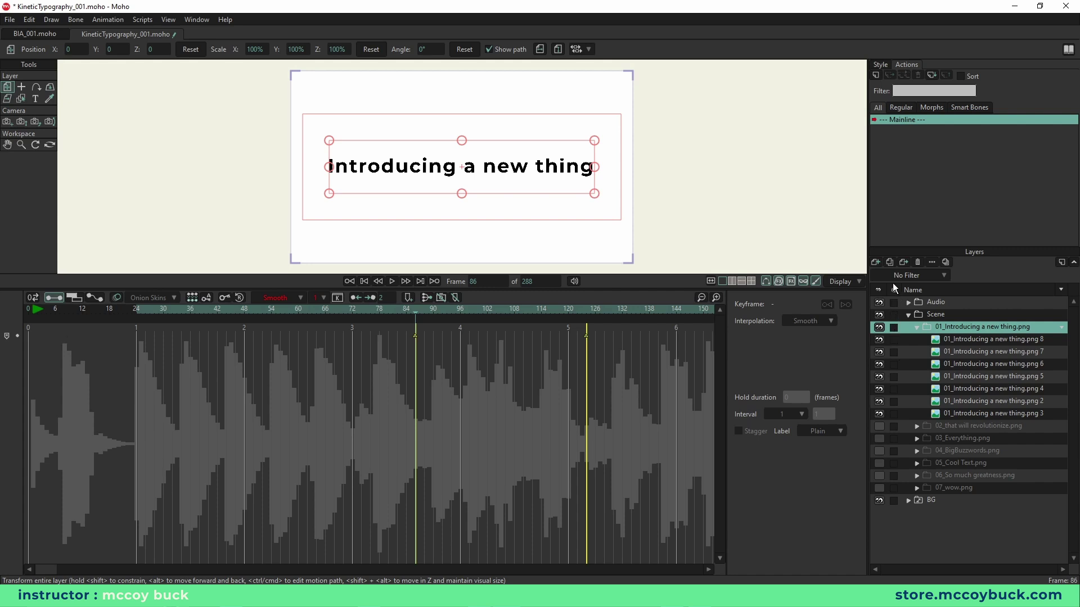
{"action": "left_click", "coordinate": [894, 340]}
{"action": "left_click", "coordinate": [894, 352]}
{"action": "left_click", "coordinate": [894, 364]}
{"action": "left_click", "coordinate": [894, 377]}
{"action": "left_click", "coordinate": [894, 389]}
{"action": "left_click", "coordinate": [894, 402]}
{"action": "left_click", "coordinate": [895, 414]}
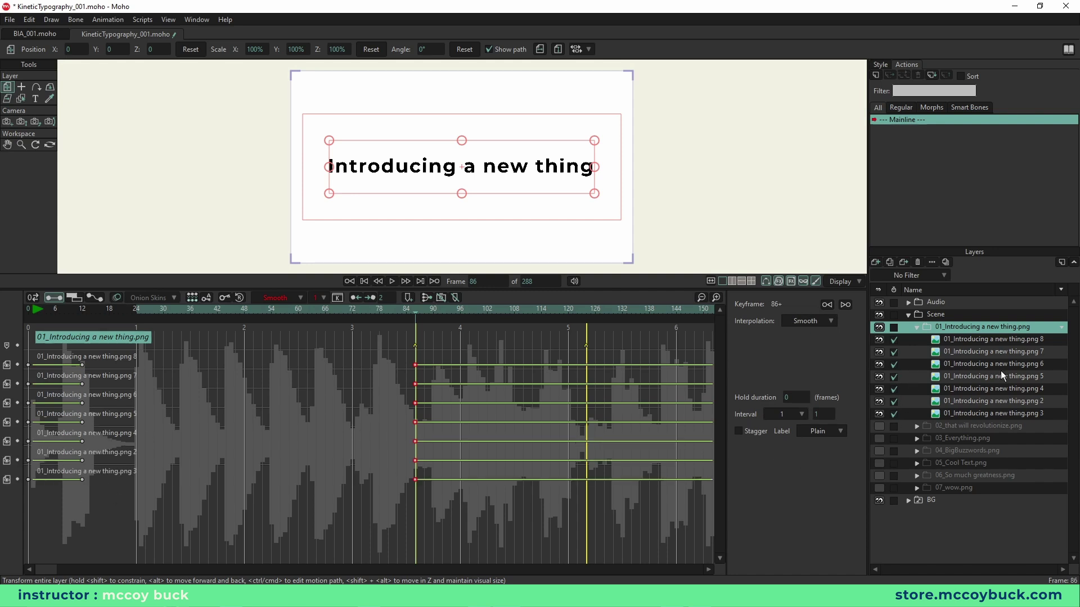
{"action": "left_click", "coordinate": [987, 427]}
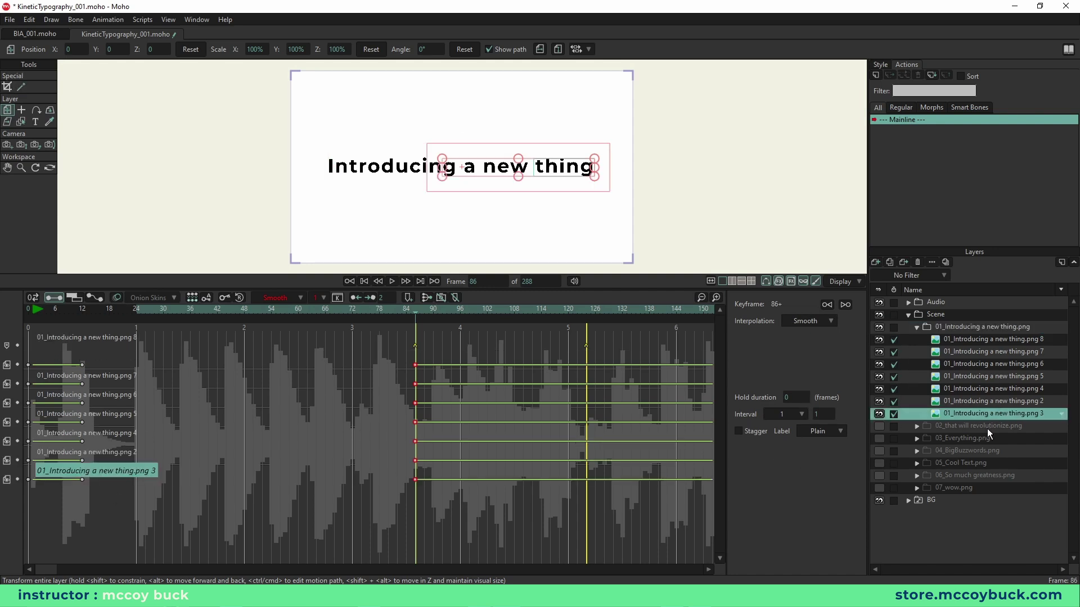
Step: Turn timeline visibility back off for the seven image layers
{"action": "left_click", "coordinate": [893, 343]}
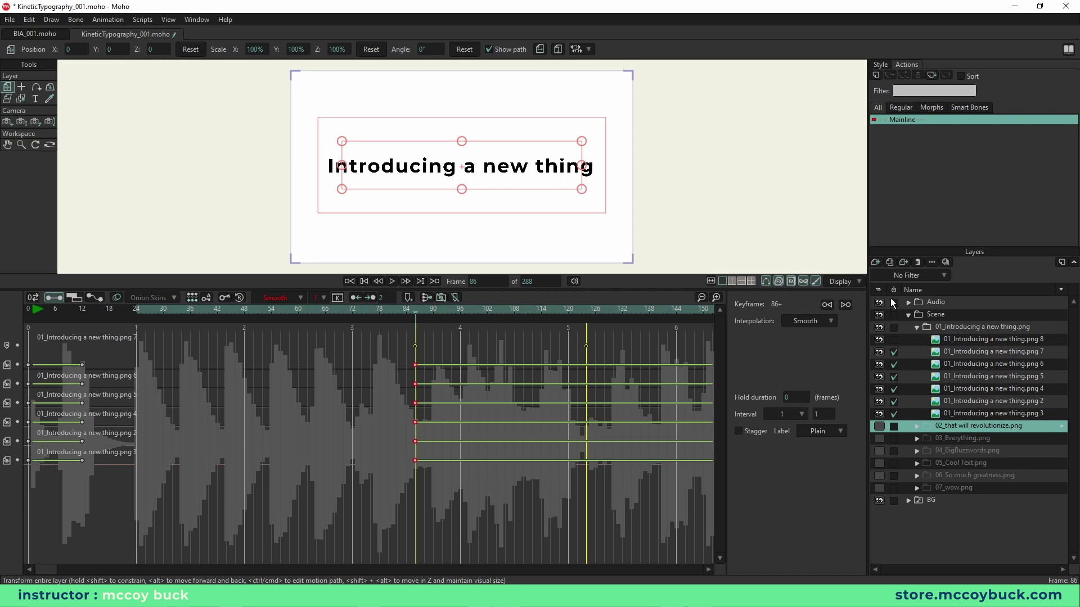
{"action": "key", "text": "ctrl+z"}
{"action": "left_click_drag", "start_coordinate": [894, 353], "coordinate": [894, 412]}
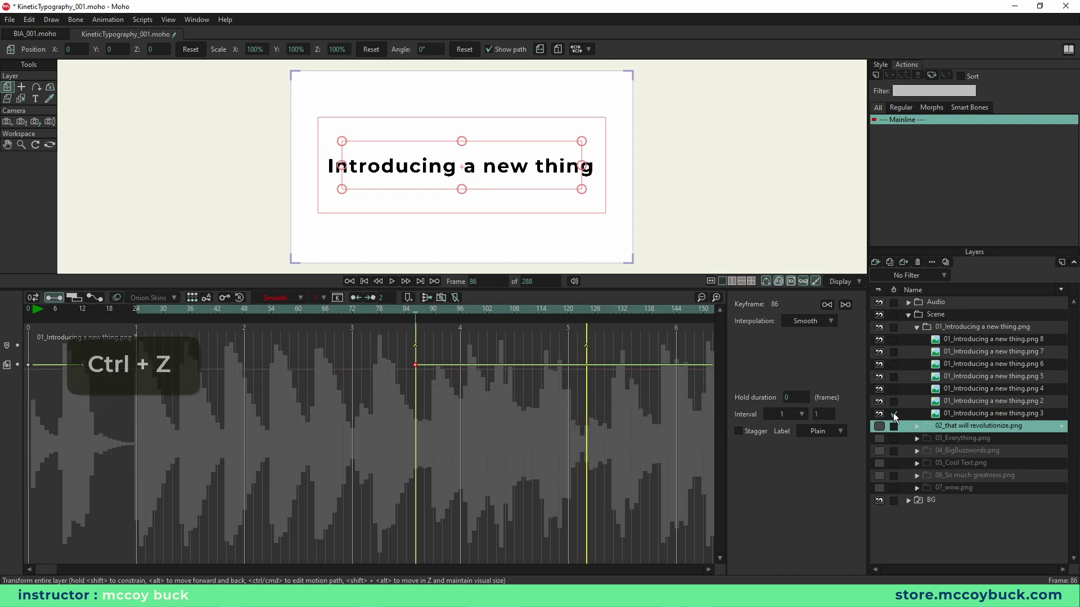
Step: Select image layers 8 through 3 together so all their visibility keyframes can be edited in the timeline
{"action": "left_click", "coordinate": [964, 414], "text": "shift"}
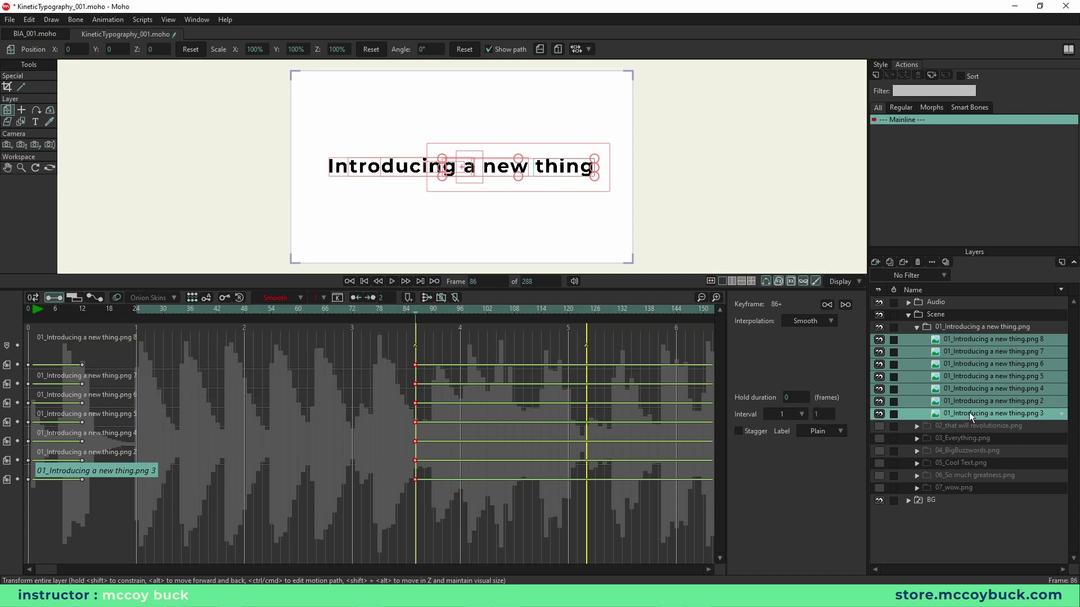
{"action": "left_click", "coordinate": [343, 441]}
{"action": "left_click_drag", "start_coordinate": [398, 391], "coordinate": [511, 508]}
{"action": "left_click", "coordinate": [976, 339]}
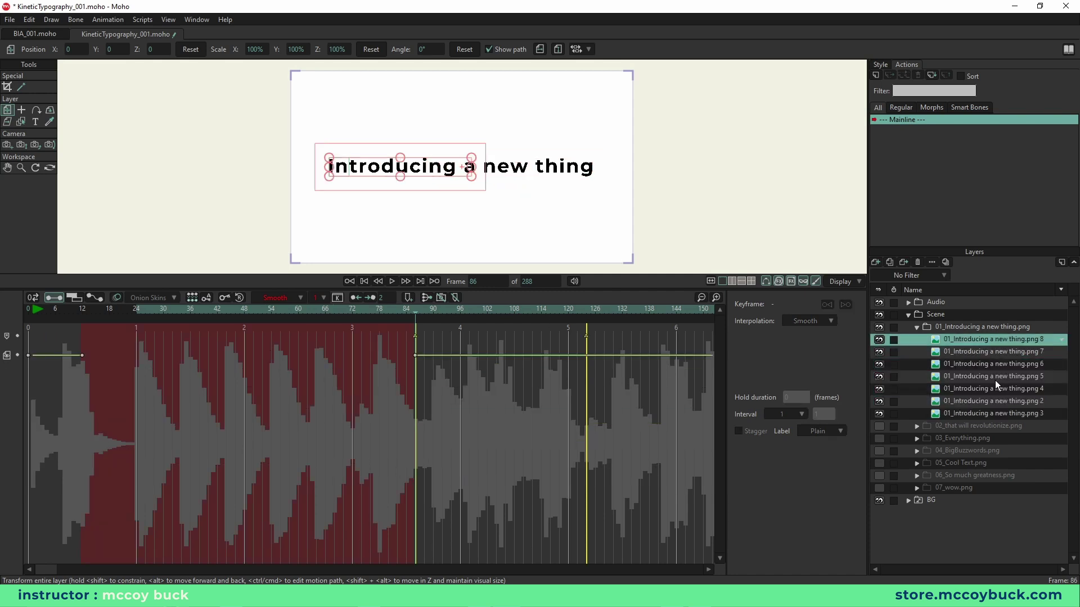
{"action": "left_click", "coordinate": [974, 414], "text": "shift"}
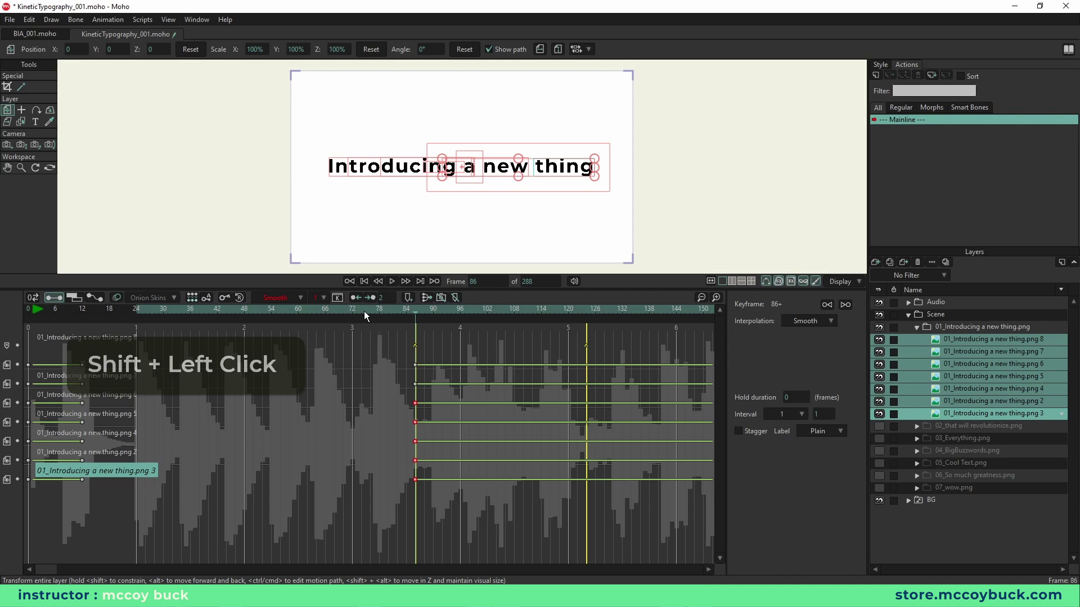
Step: Play the audio from frame 57 past the frame 86 marker to judge the timing of the text
{"action": "left_click", "coordinate": [284, 311]}
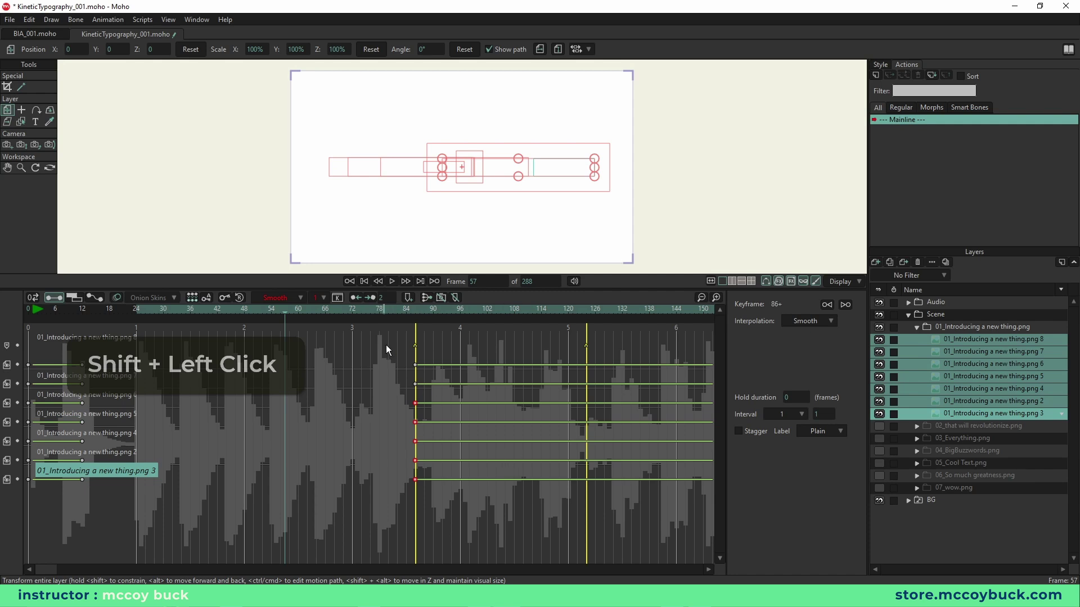
{"action": "key", "text": "space"}
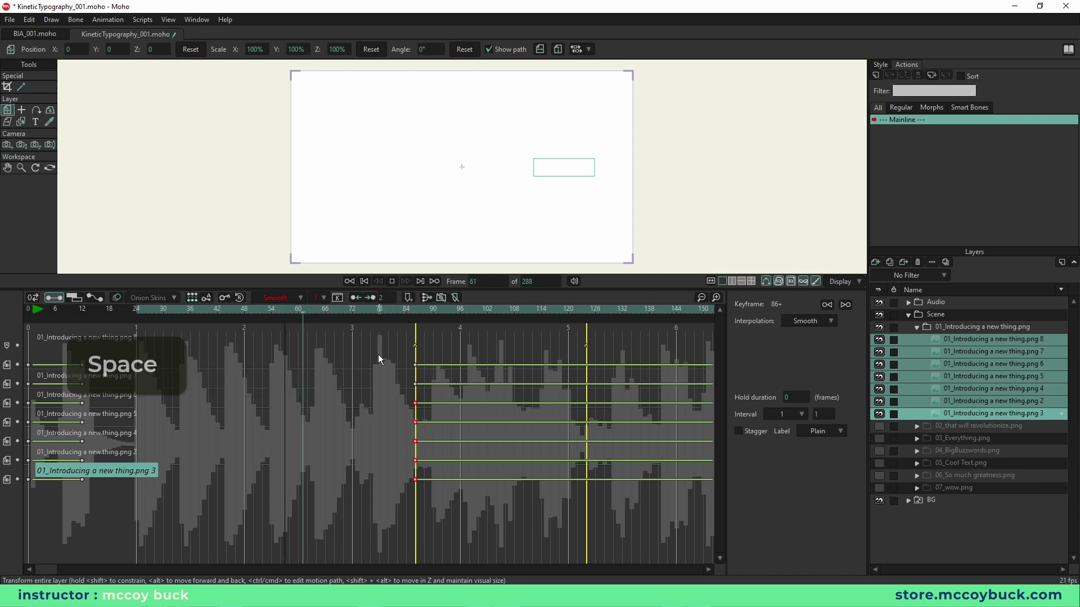
{"action": "key", "text": "space"}
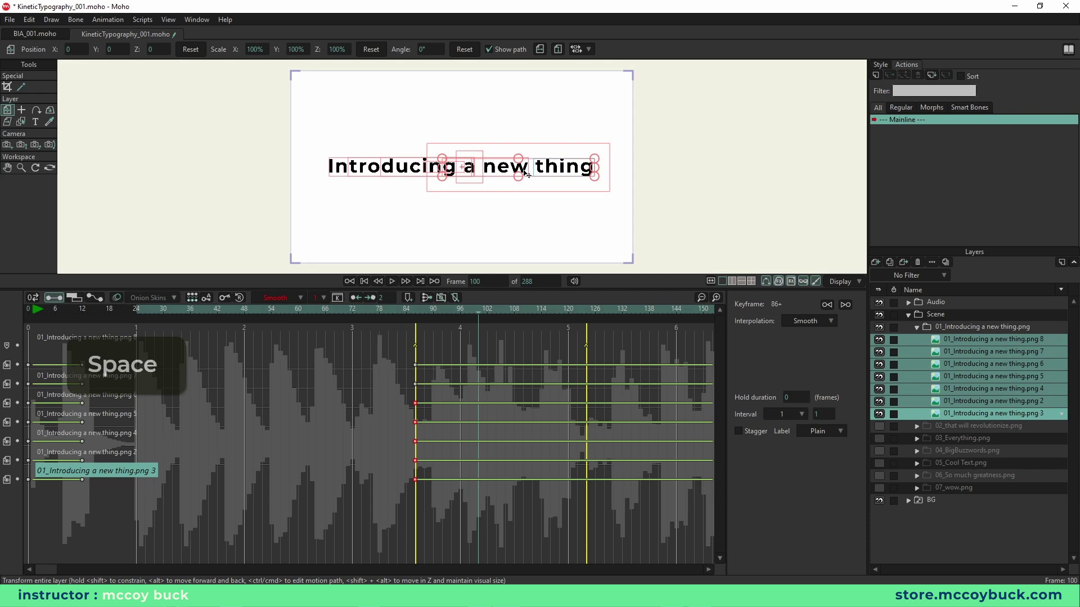
Step: Move the frame 86 visibility keyframes of every image layer except layer 8 to frame 90, and go to that frame
{"action": "left_click", "coordinate": [416, 336]}
{"action": "left_click_drag", "start_coordinate": [386, 379], "coordinate": [444, 515]}
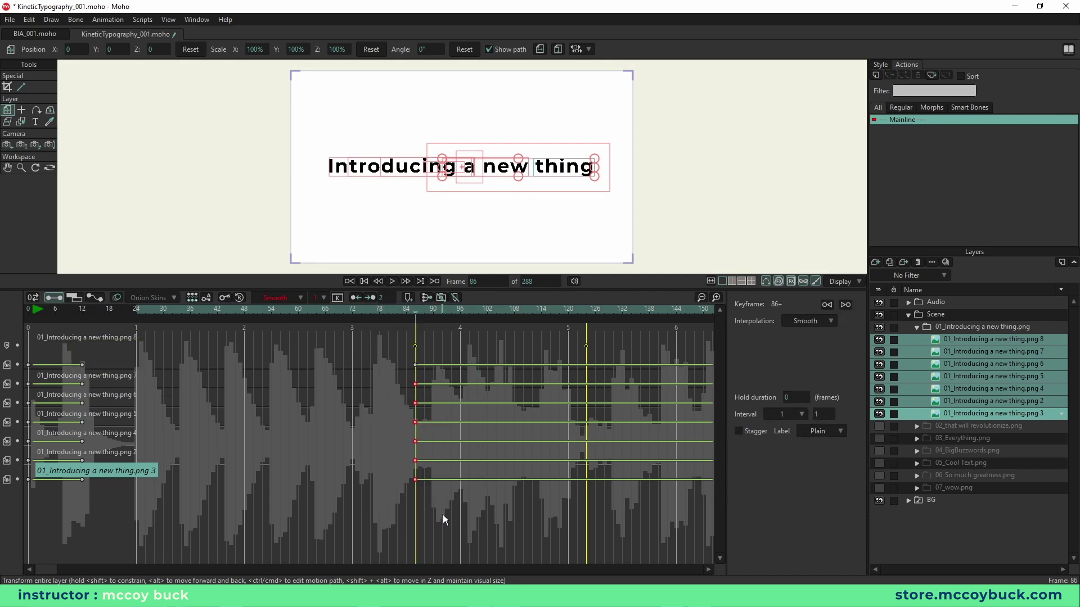
{"action": "left_click", "coordinate": [718, 299]}
{"action": "left_click_drag", "start_coordinate": [62, 569], "coordinate": [91, 583]}
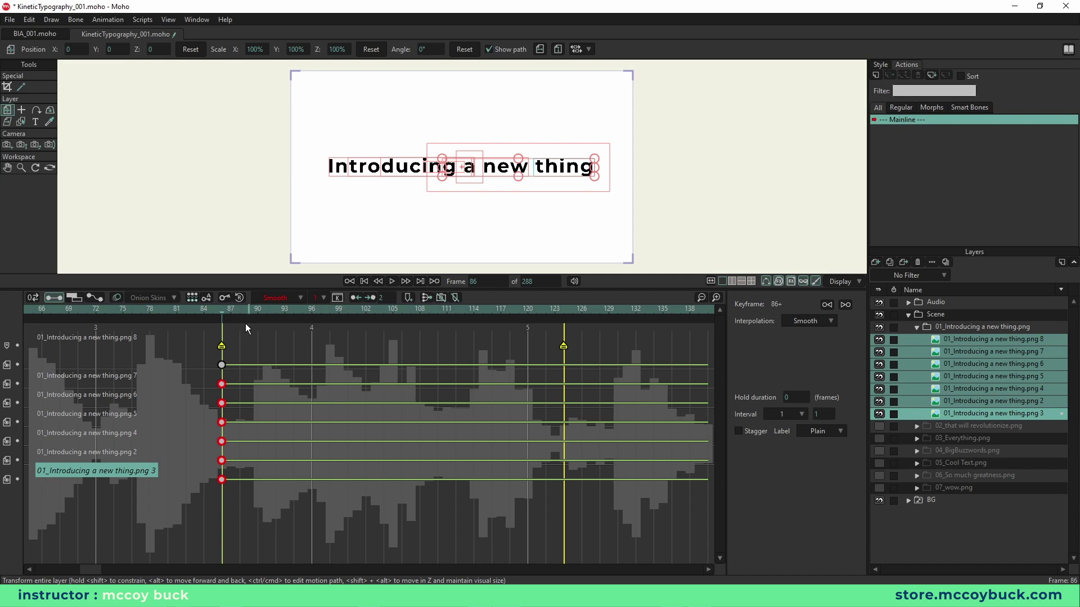
{"action": "left_click_drag", "start_coordinate": [221, 384], "coordinate": [260, 388]}
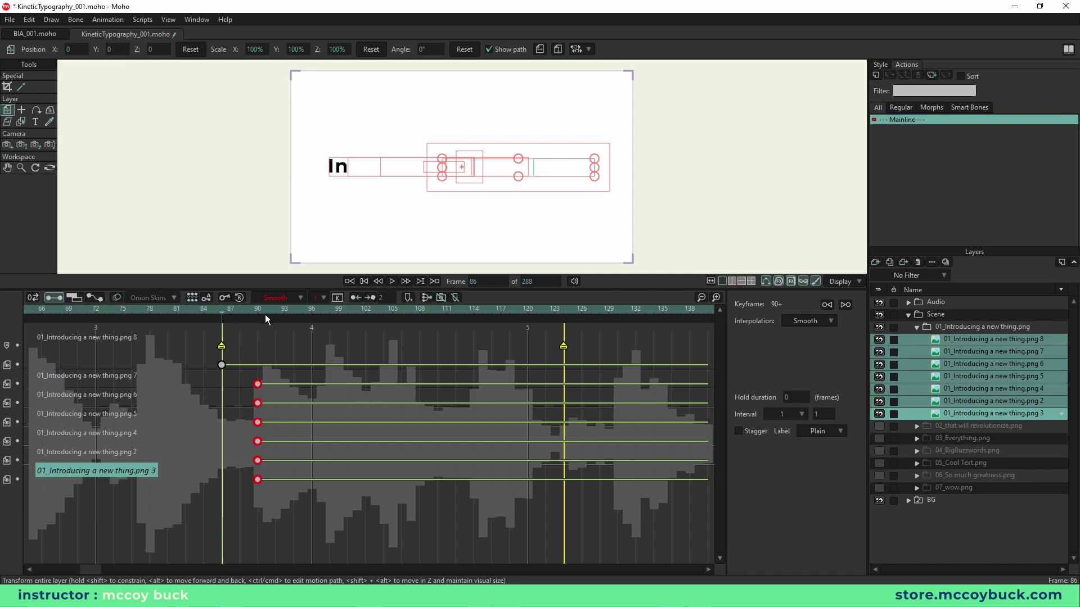
{"action": "left_click_drag", "start_coordinate": [222, 311], "coordinate": [256, 316]}
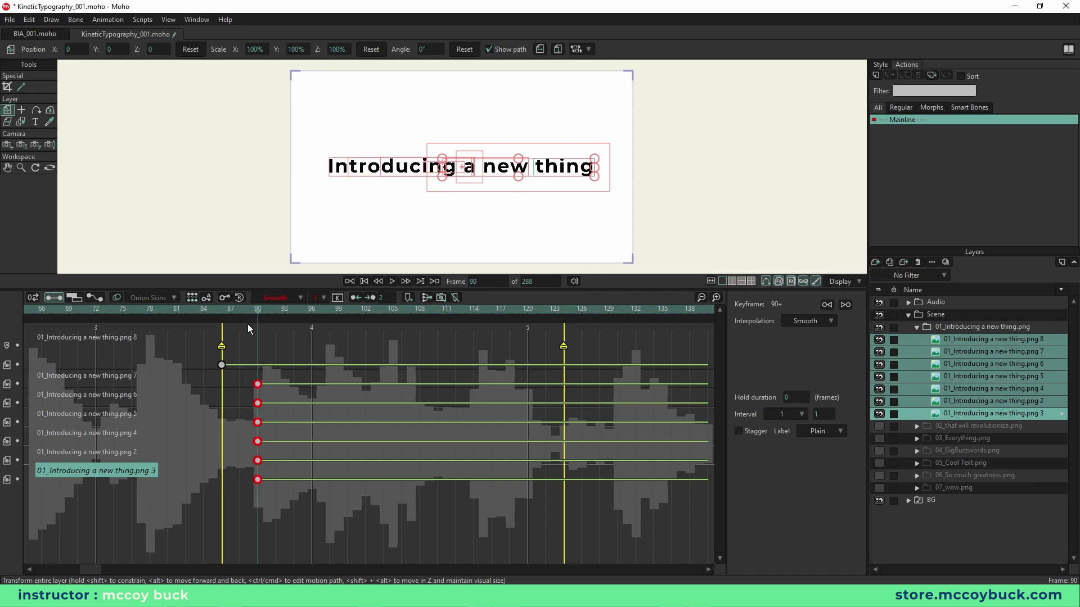
Step: Stagger the remaining visibility keyframes four frames apart: layer 6 at 94, 5 at 98, 4 at 102, 2 at 106 and 3 at 110
{"action": "left_click_drag", "start_coordinate": [233, 398], "coordinate": [280, 517]}
{"action": "left_click_drag", "start_coordinate": [261, 402], "coordinate": [371, 509]}
{"action": "left_click", "coordinate": [298, 440]}
{"action": "left_click_drag", "start_coordinate": [331, 441], "coordinate": [437, 481]}
{"action": "left_click", "coordinate": [402, 480]}
{"action": "left_click", "coordinate": [292, 467]}
Step: Play the staggered text reveal several times, from frames 75, 81 and 86, to check its timing against the audio
{"action": "left_click", "coordinate": [125, 311]}
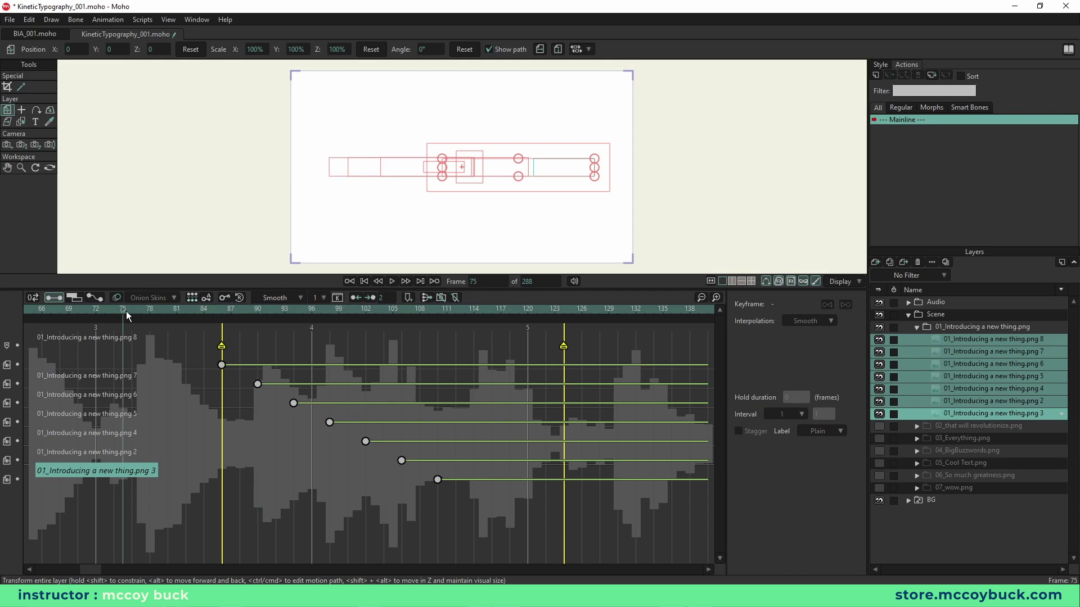
{"action": "key", "text": "space"}
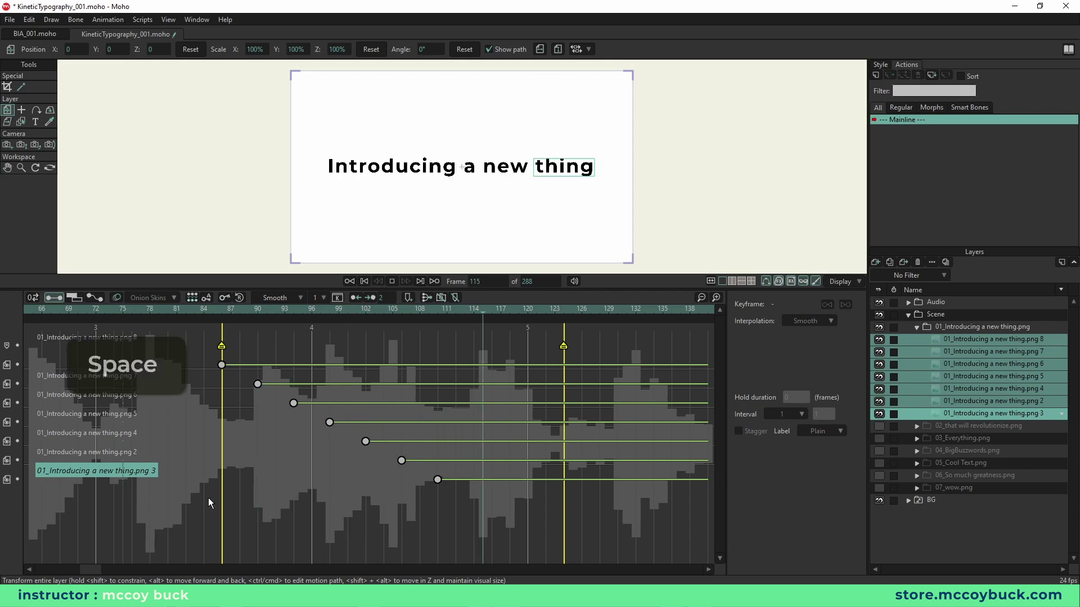
{"action": "key", "text": "space"}
{"action": "left_click", "coordinate": [173, 311]}
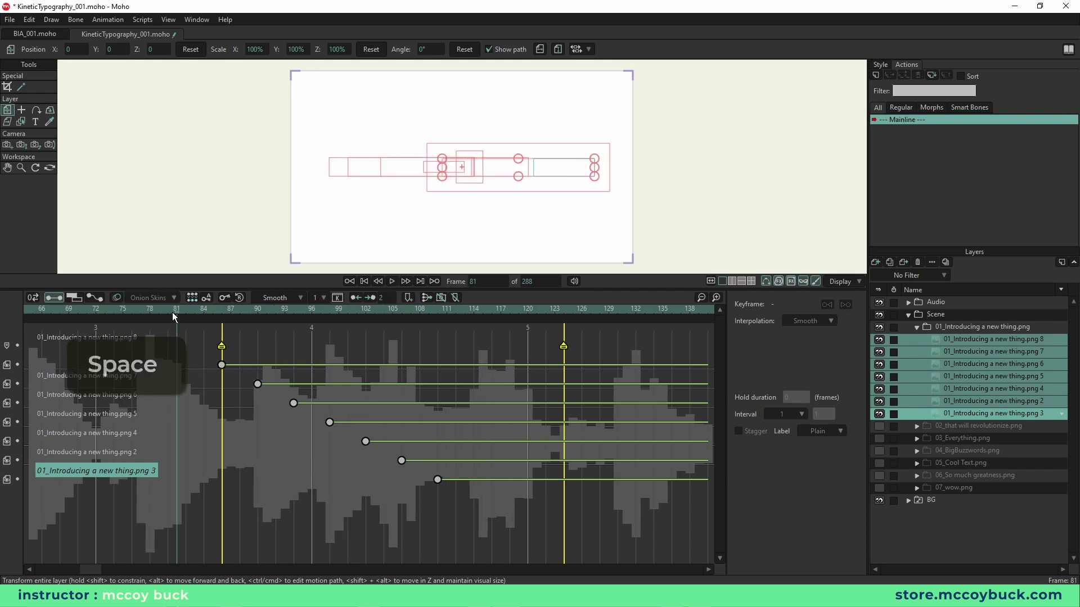
{"action": "key", "text": "space"}
{"action": "key", "text": "space"}
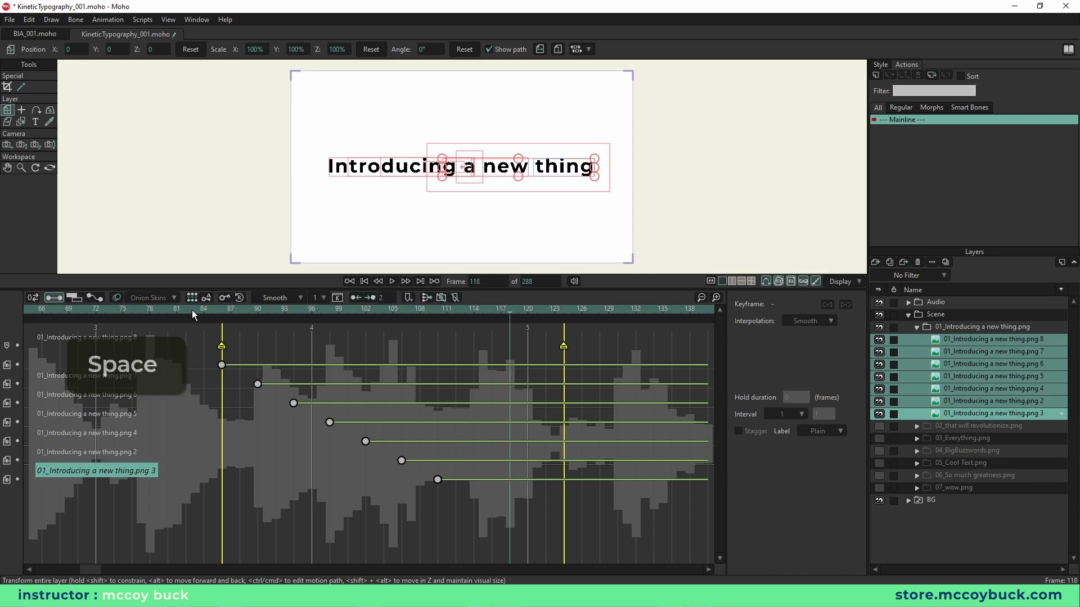
{"action": "left_click", "coordinate": [222, 309]}
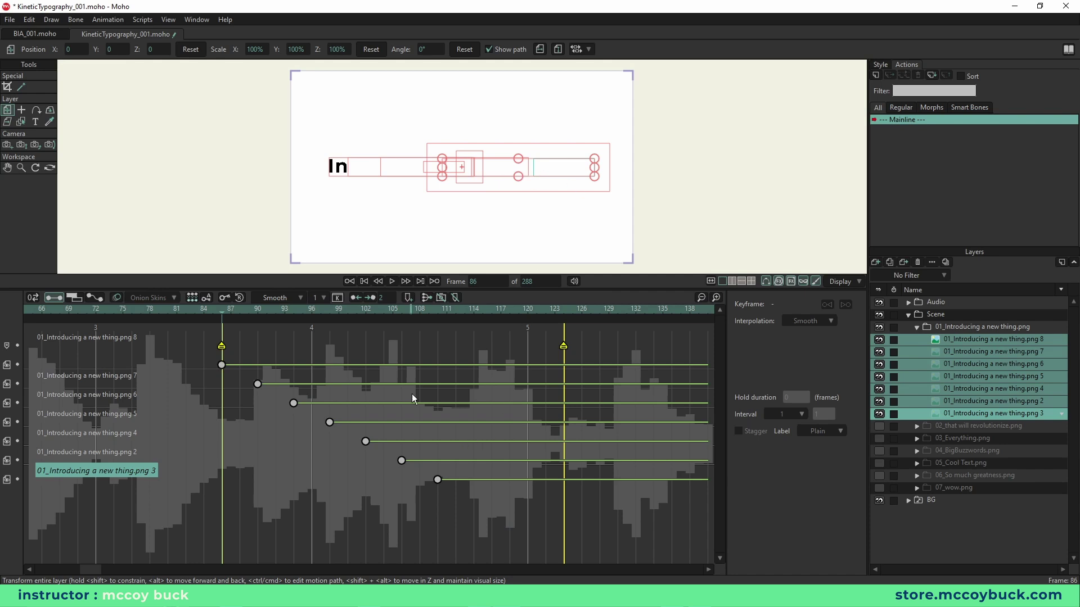
{"action": "key", "text": "space"}
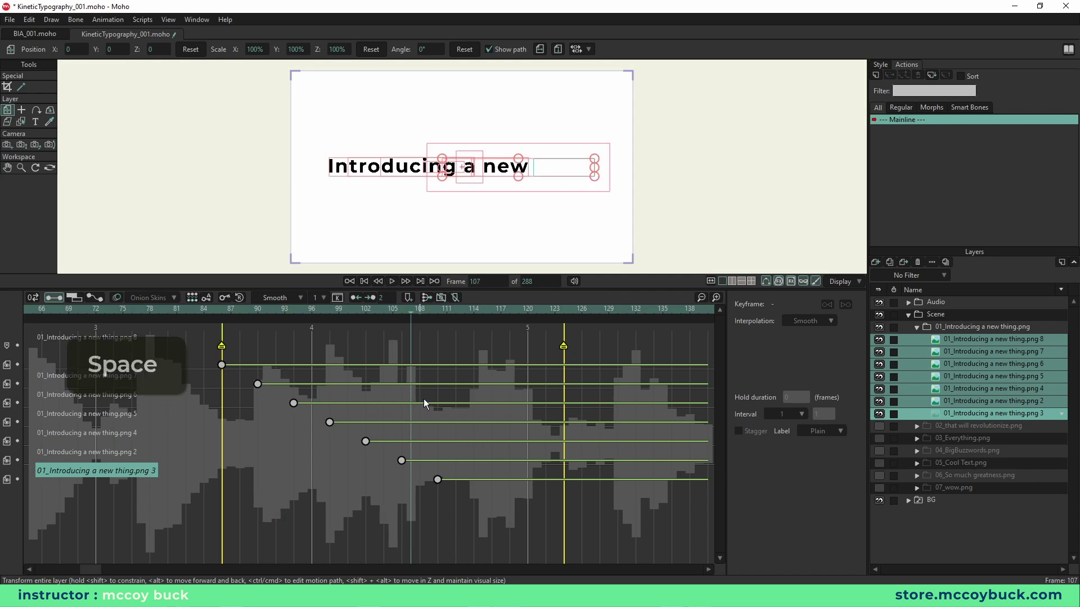
Step: Move the visibility keyframe of layer 2 to frame 104, and replay the text reveal from frame 81 to check its timing
{"action": "left_click_drag", "start_coordinate": [346, 314], "coordinate": [385, 324]}
{"action": "left_click_drag", "start_coordinate": [401, 461], "coordinate": [385, 461]}
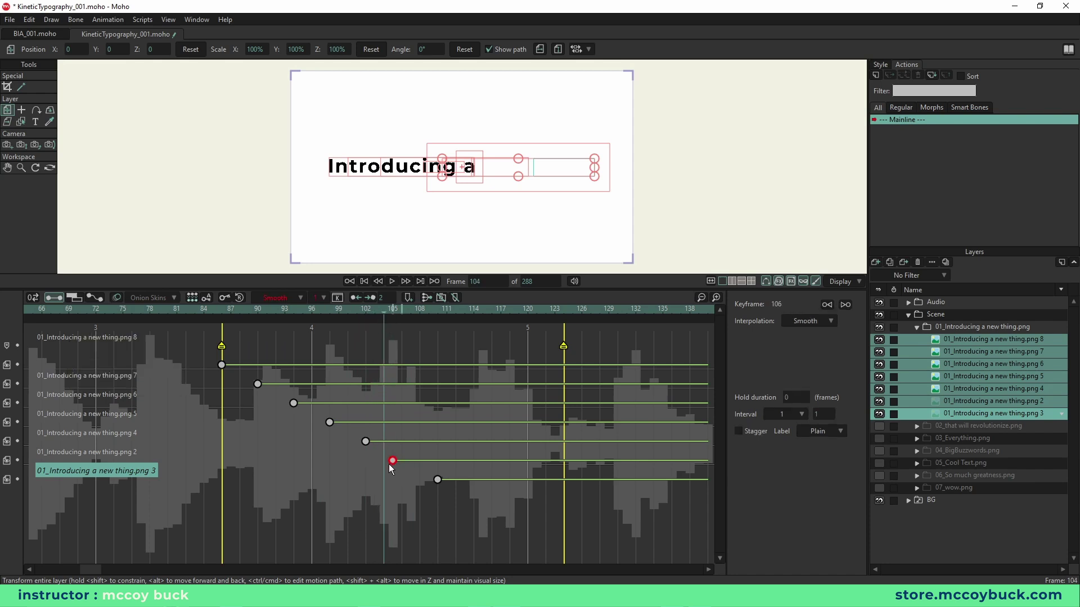
{"action": "key", "text": "space"}
{"action": "left_click_drag", "start_coordinate": [426, 309], "coordinate": [177, 338]}
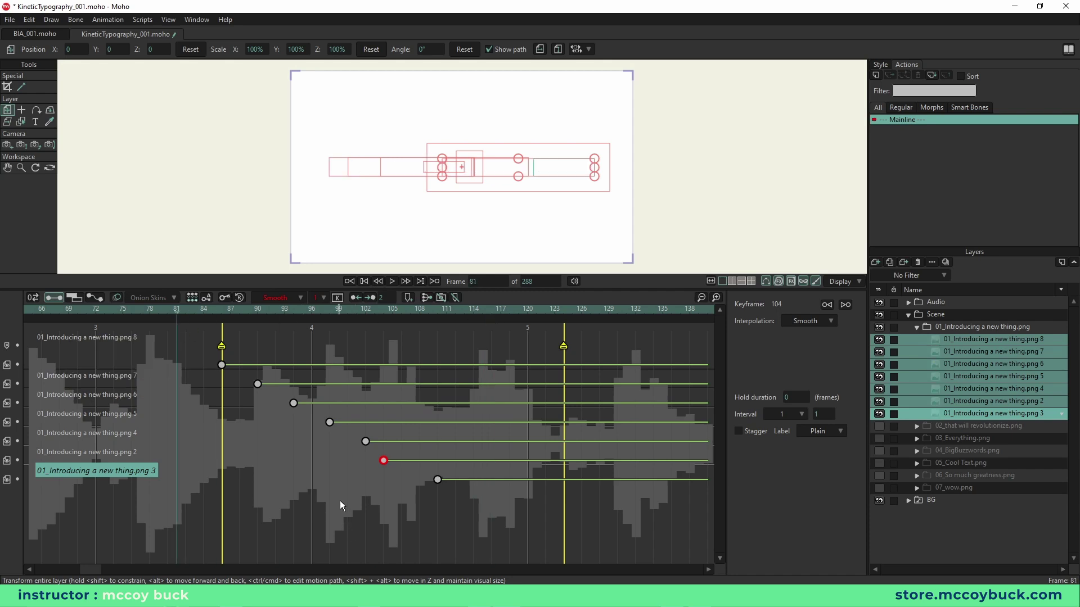
{"action": "key", "text": "space"}
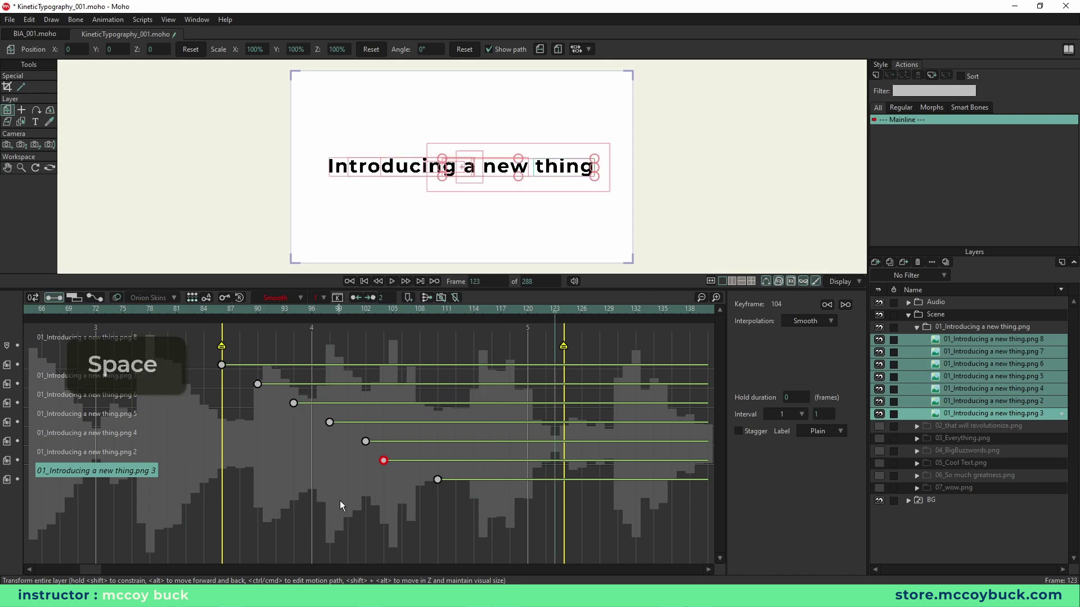
{"action": "left_click", "coordinate": [200, 308]}
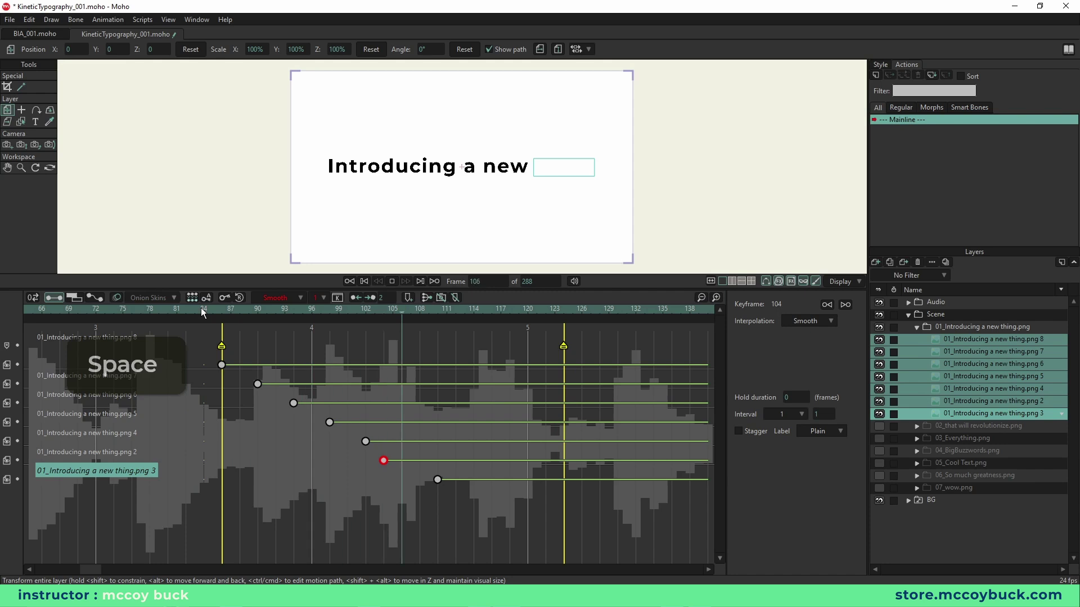
{"action": "left_click_drag", "start_coordinate": [201, 309], "coordinate": [457, 364]}
{"action": "left_click", "coordinate": [296, 473]}
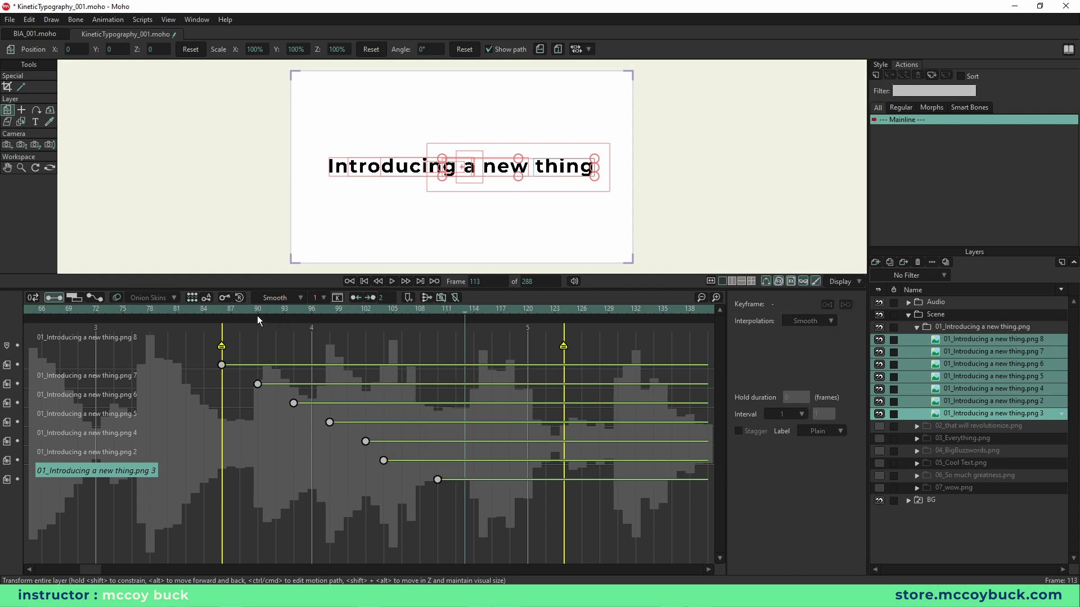
Step: Try moving the visibility keyframe of layer 7 to frame 87, and undo the move
{"action": "left_click", "coordinate": [216, 309]}
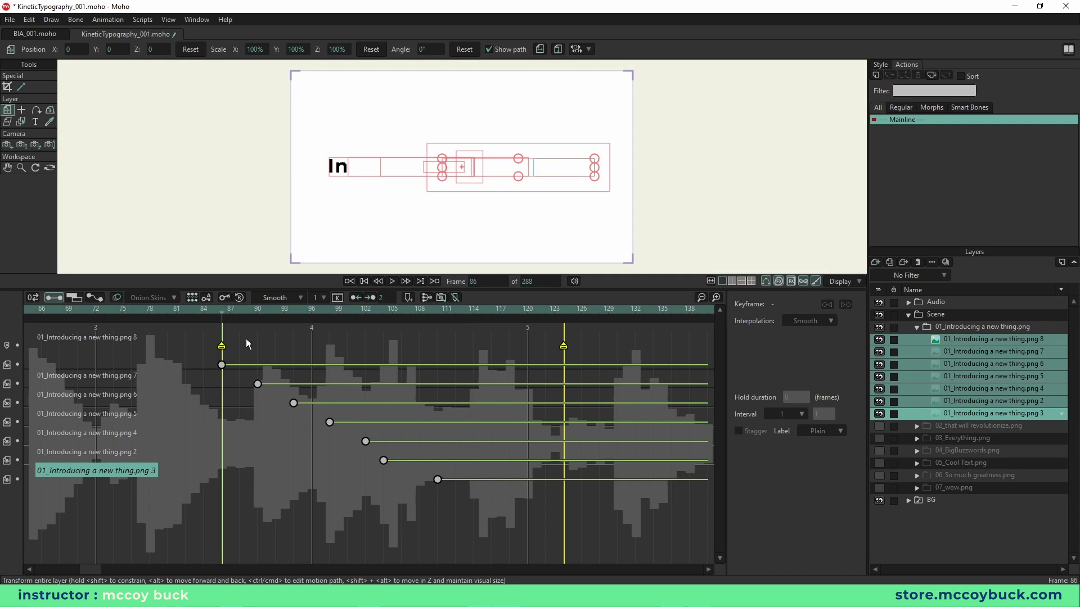
{"action": "left_click_drag", "start_coordinate": [256, 385], "coordinate": [234, 387]}
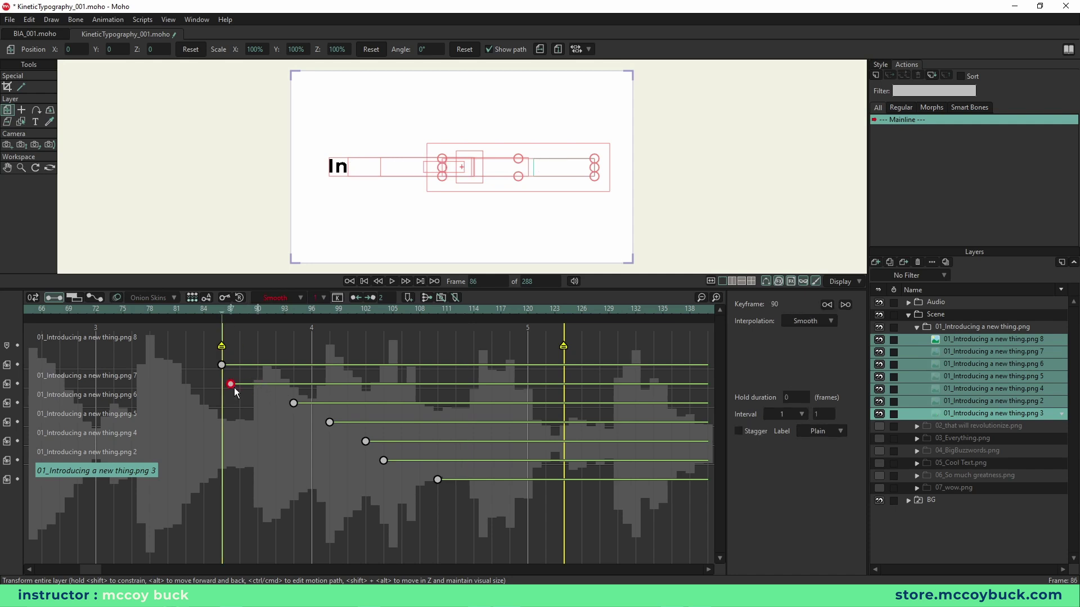
{"action": "key", "text": "ctrl+z"}
Step: Replay the staggered text reveal several times, including from frame 80, to judge each piece against the audio
{"action": "key", "text": "space"}
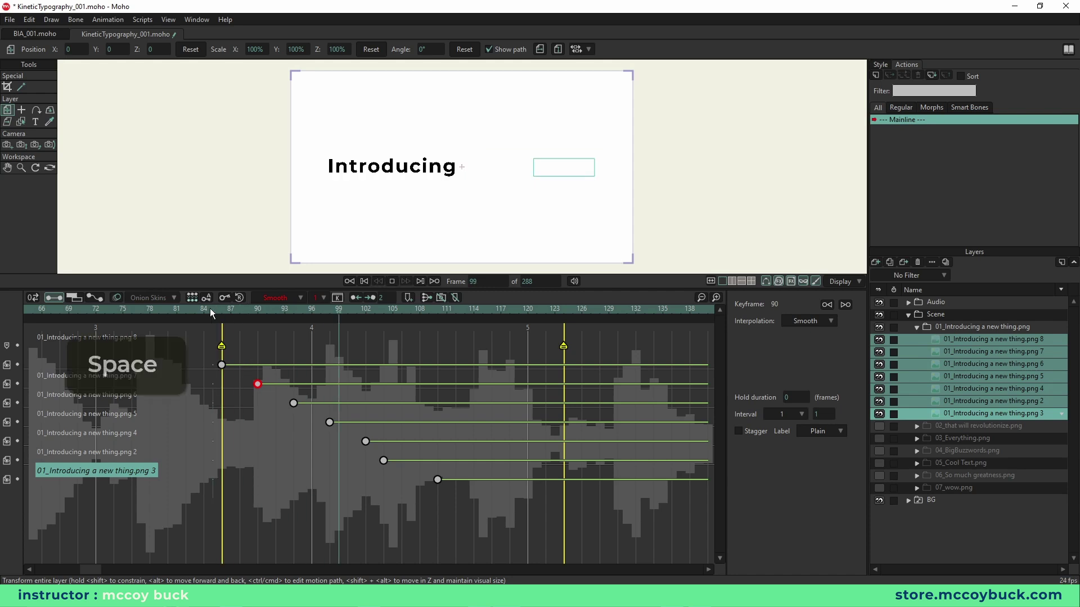
{"action": "key", "text": "space"}
{"action": "key", "text": "space"}
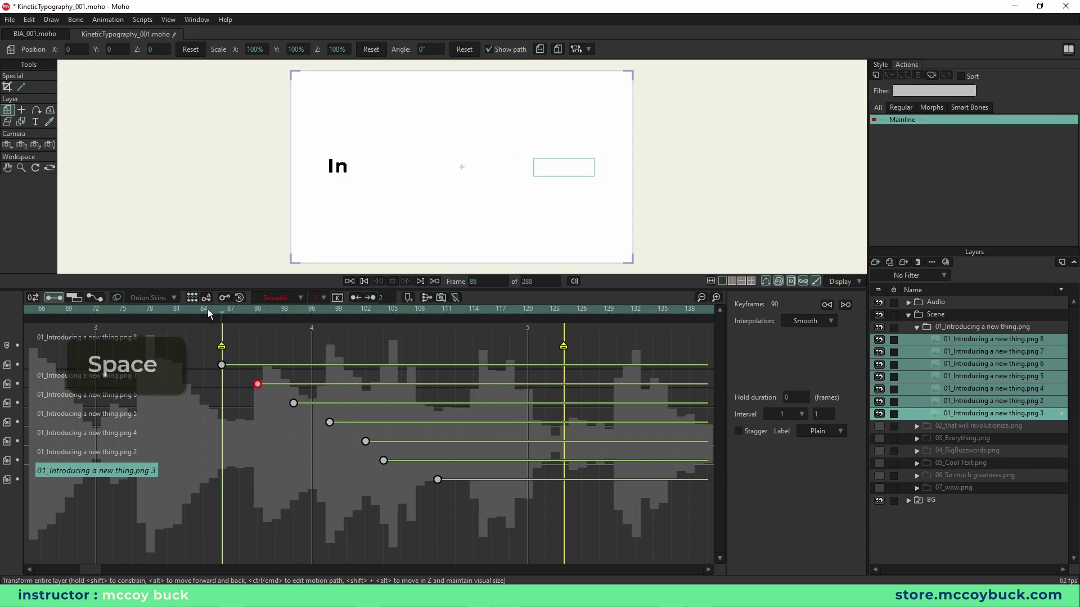
{"action": "key", "text": "space"}
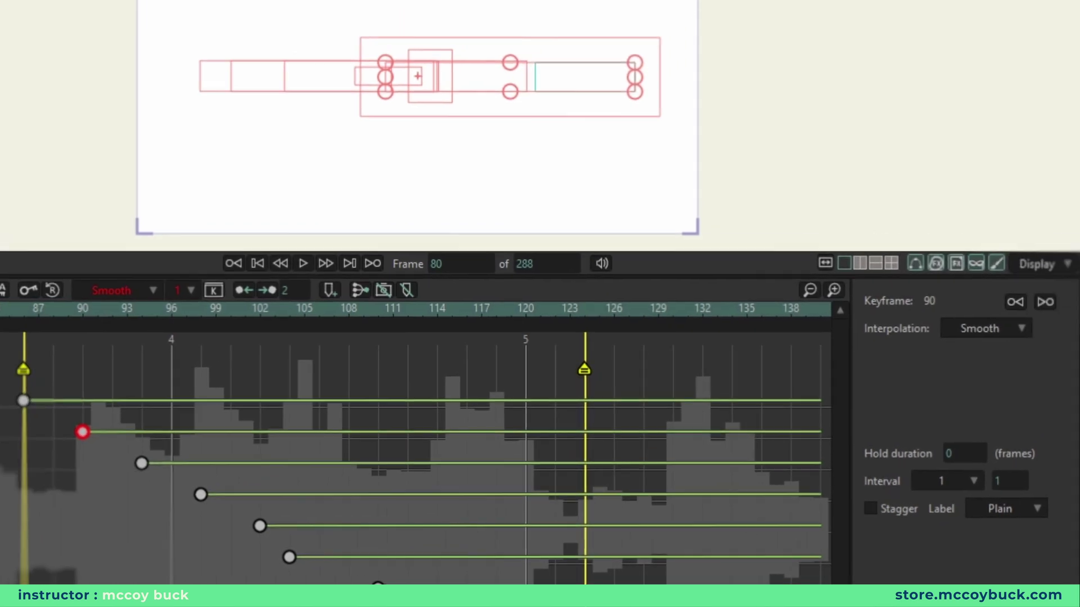
{"action": "key", "text": "space"}
{"action": "key", "text": "space"}
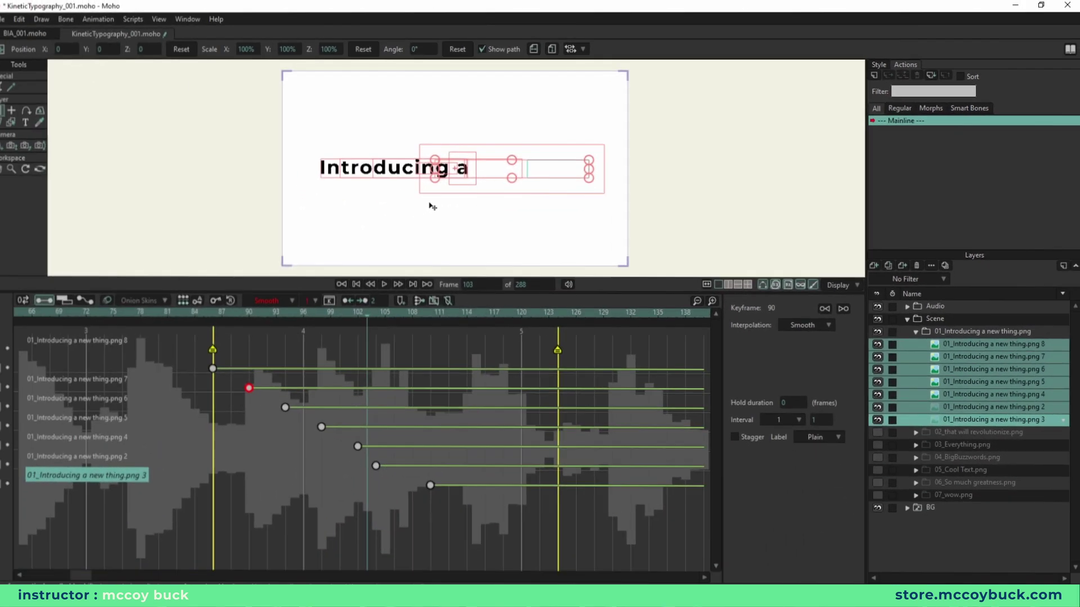
{"action": "key", "text": "space"}
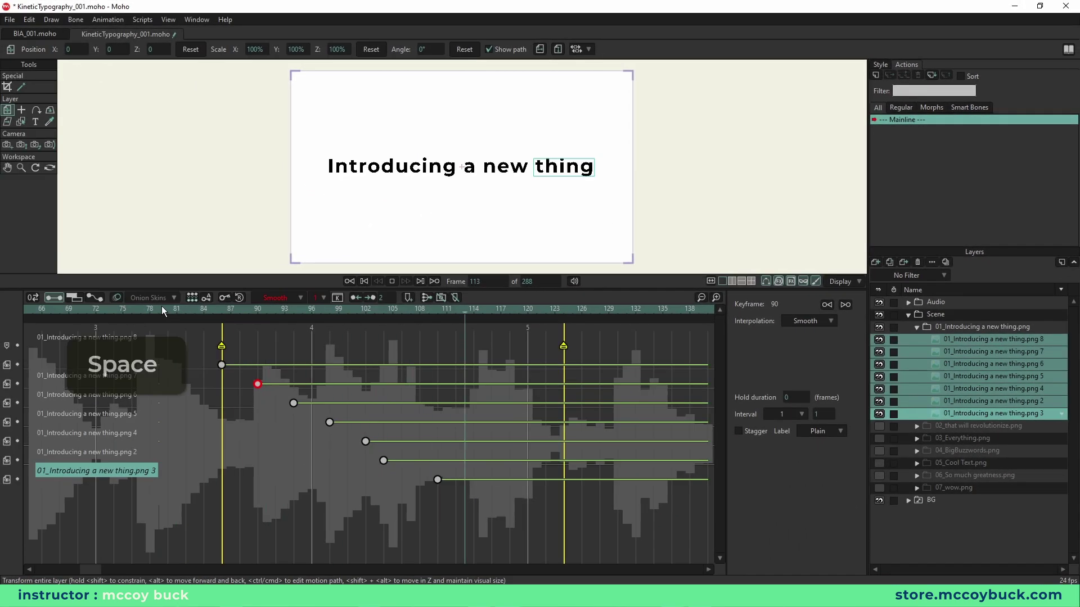
{"action": "key", "text": "space"}
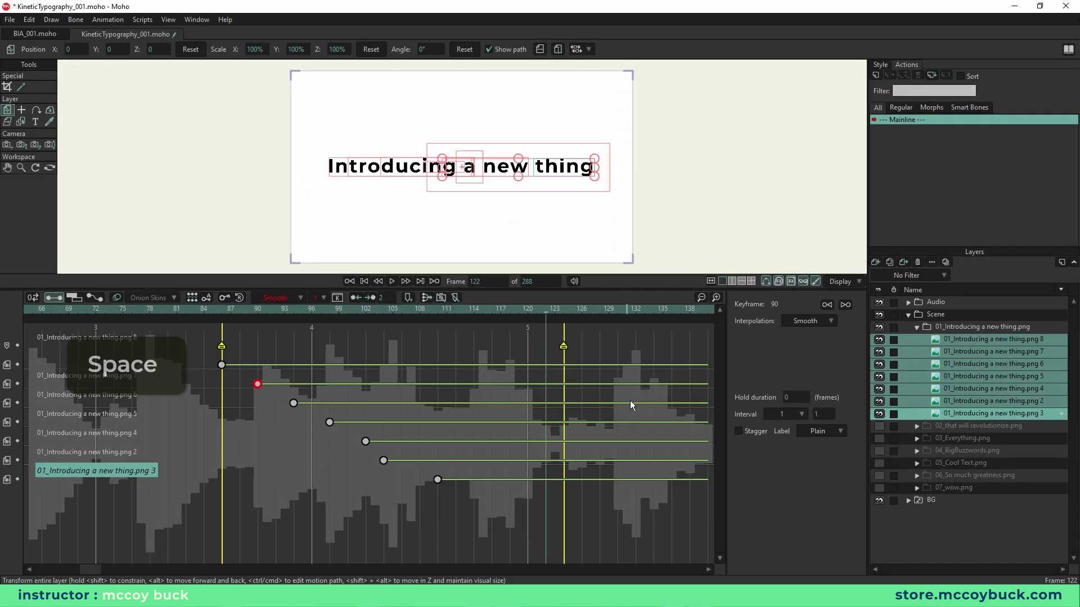
Step: At frame 123, add visibility keyframes that hide all seven image layers of the 01_Introducing a new thing.png group
{"action": "left_click", "coordinate": [548, 407]}
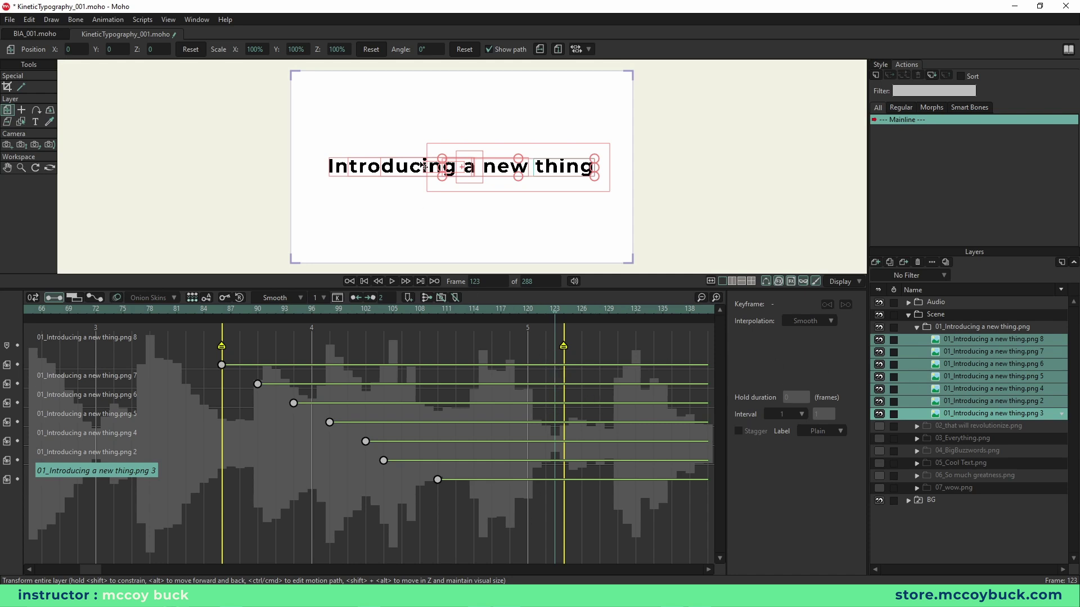
{"action": "left_click", "coordinate": [562, 313]}
{"action": "left_click", "coordinate": [558, 312]}
{"action": "left_click", "coordinate": [932, 262]}
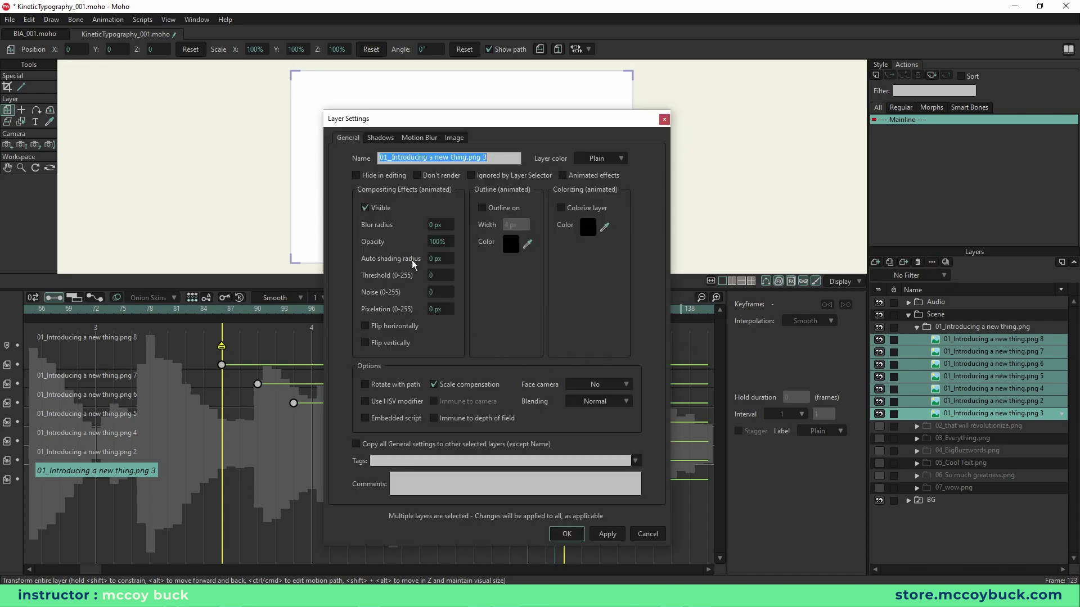
{"action": "left_click", "coordinate": [646, 534]}
{"action": "double_click", "coordinate": [554, 365]}
{"action": "double_click", "coordinate": [554, 384]}
{"action": "double_click", "coordinate": [554, 403]}
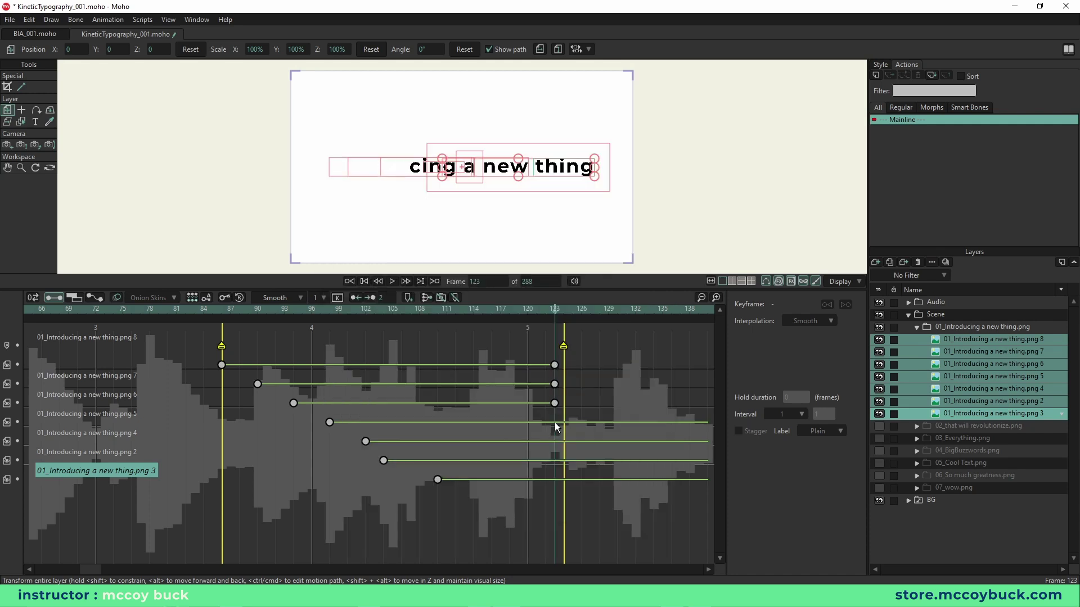
{"action": "double_click", "coordinate": [555, 423]}
{"action": "double_click", "coordinate": [555, 441]}
{"action": "double_click", "coordinate": [555, 460]}
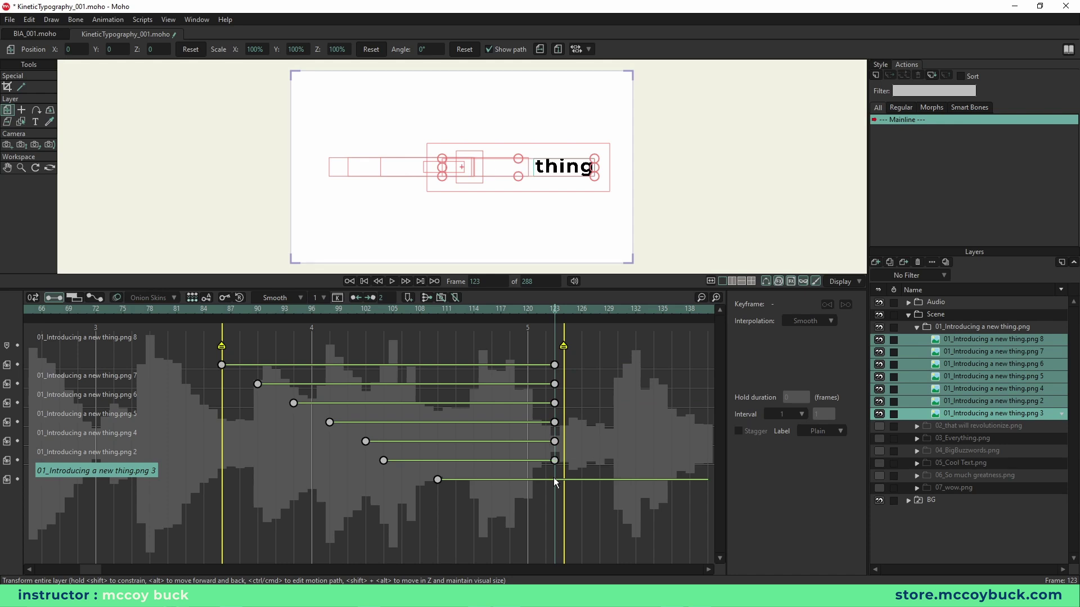
{"action": "double_click", "coordinate": [554, 480]}
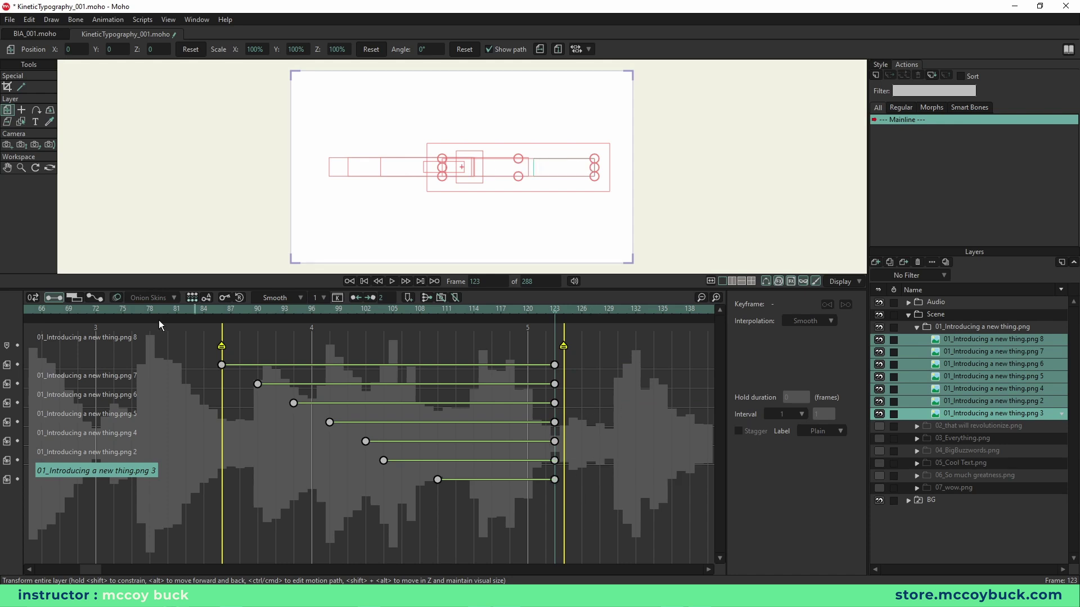
Step: Play the completed first phrase from frame 77 to check that it appears and disappears with the audio
{"action": "left_click", "coordinate": [142, 310]}
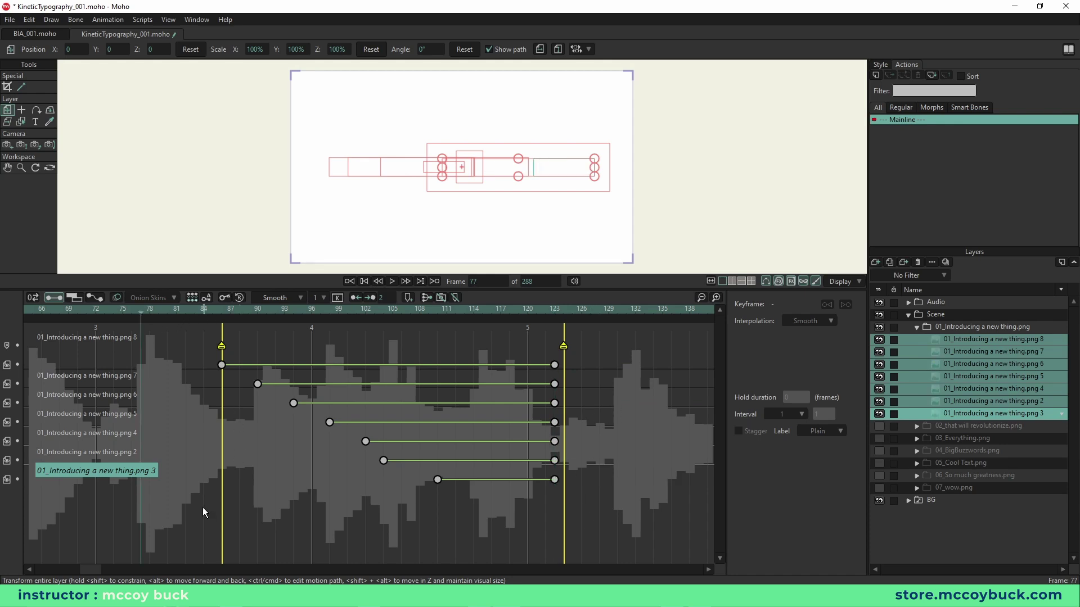
{"action": "key", "text": "space"}
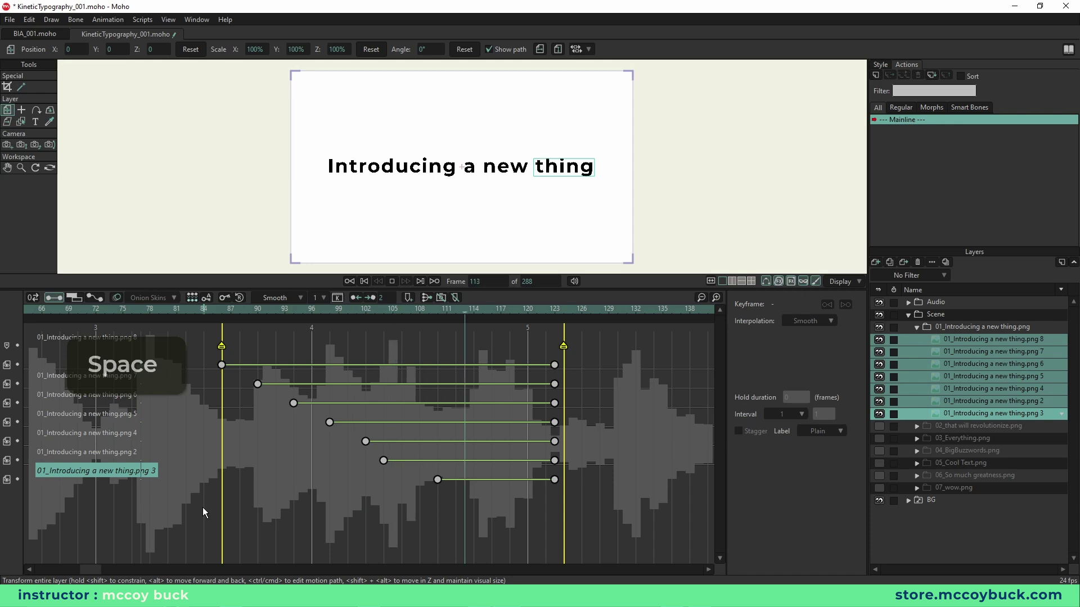
{"action": "key", "text": "space"}
{"action": "left_click", "coordinate": [222, 365]}
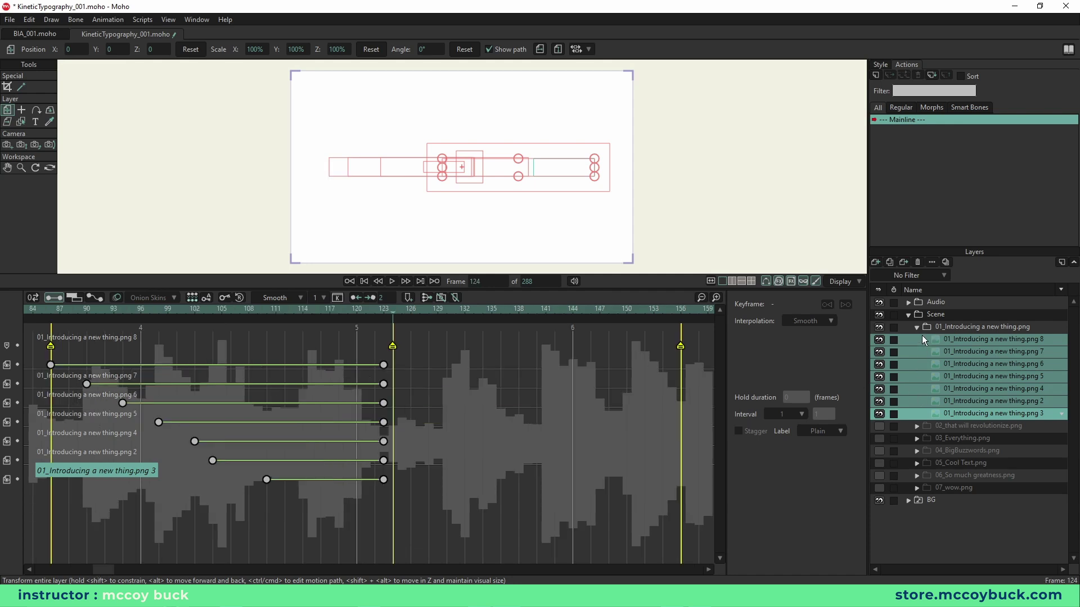
Step: Collapse and hide the 01_Introducing a new thing.png group, and show and expand the 02_that will revolutionize.png group
{"action": "left_click", "coordinate": [917, 327]}
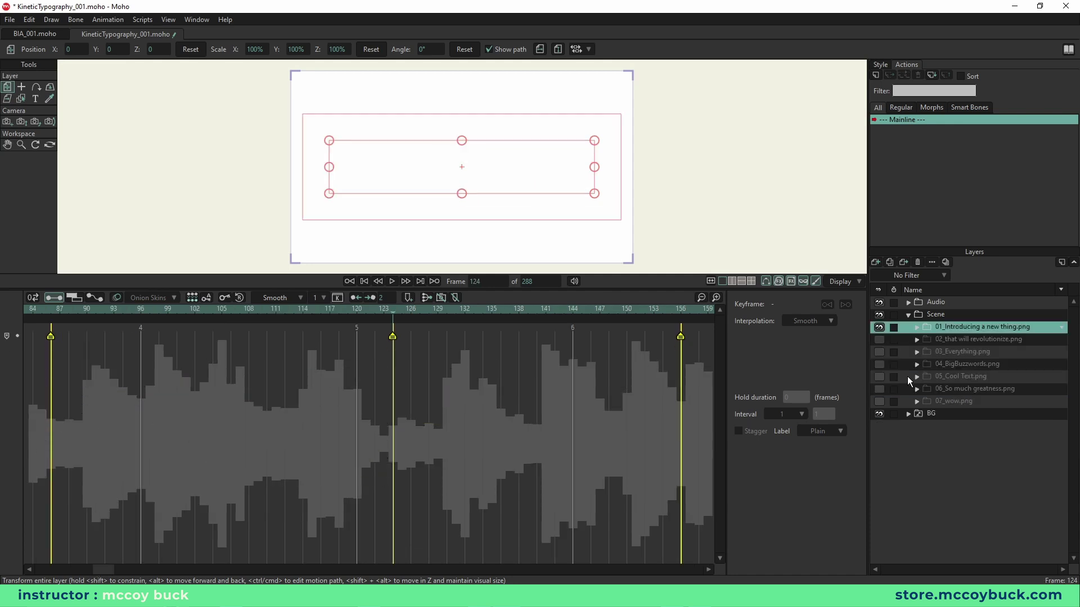
{"action": "left_click", "coordinate": [879, 327]}
{"action": "left_click", "coordinate": [879, 340]}
{"action": "left_click", "coordinate": [917, 340]}
{"action": "scroll", "coordinate": [283, 516], "scroll_direction": "up", "scroll_amount": 5}
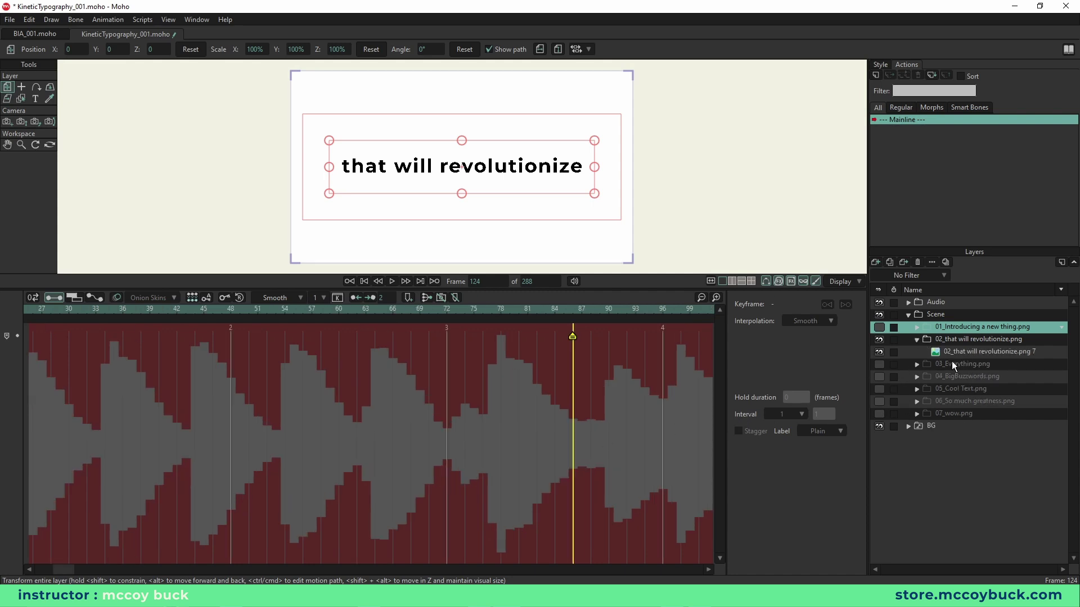
{"action": "left_click", "coordinate": [29, 572]}
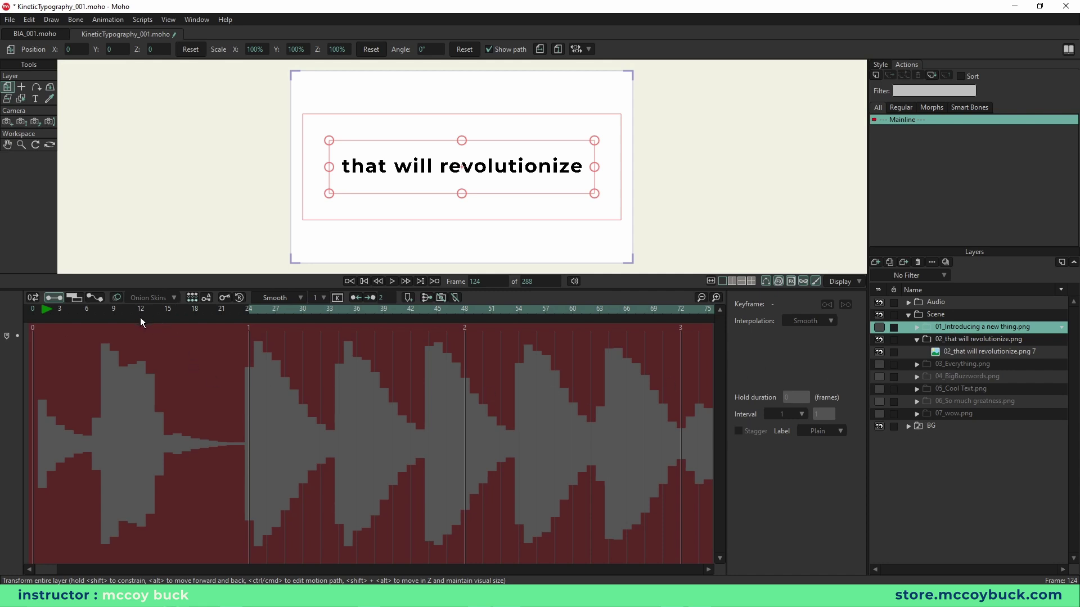
Step: Show the groups 03_Everything.png through 07_wow.png and expand each one to reveal its image layer
{"action": "left_click_drag", "start_coordinate": [882, 364], "coordinate": [879, 415]}
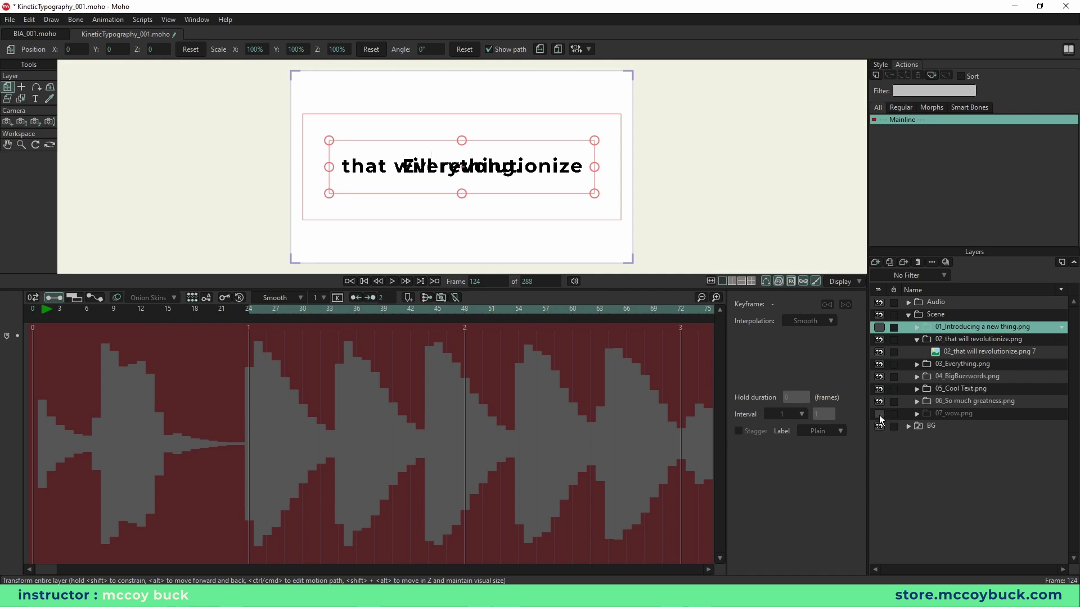
{"action": "left_click", "coordinate": [917, 363]}
{"action": "left_click", "coordinate": [917, 389]}
{"action": "left_click", "coordinate": [917, 413]}
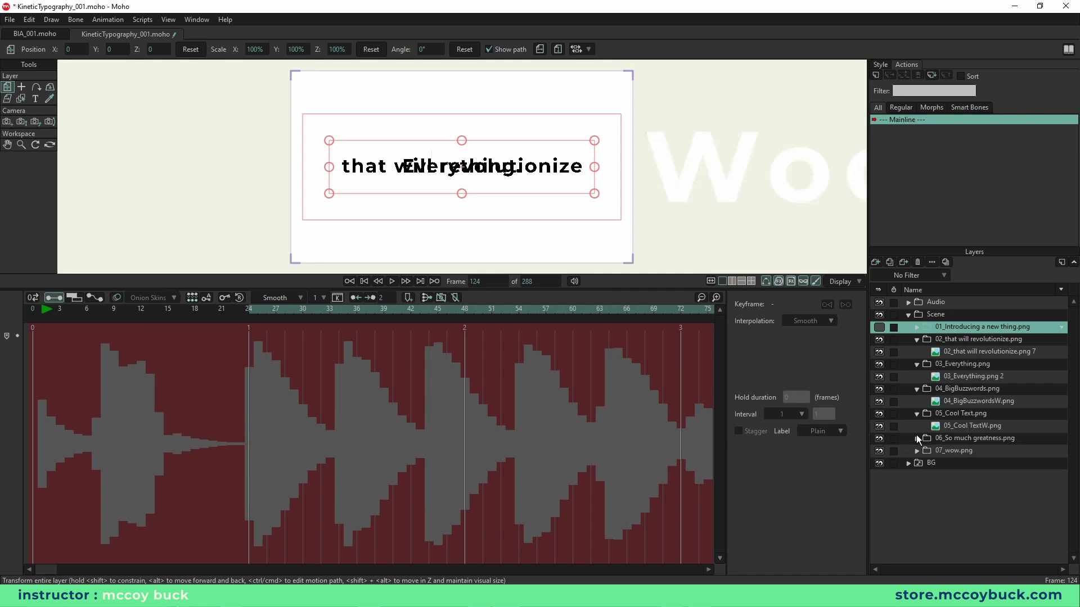
{"action": "left_click", "coordinate": [917, 438]}
{"action": "left_click", "coordinate": [917, 463]}
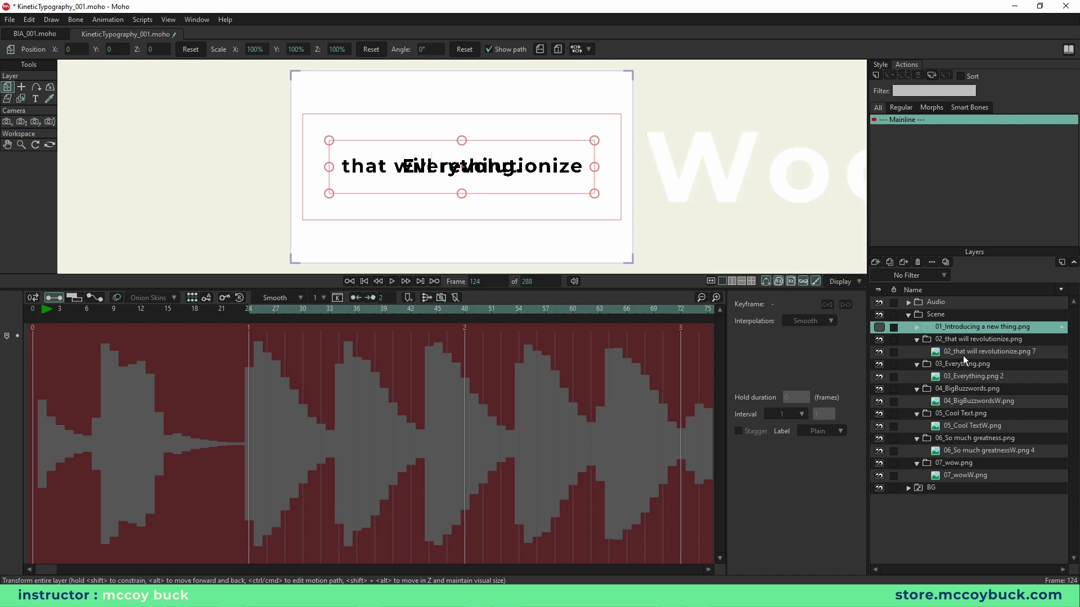
Step: Turn off the visibility of the six image layers inside groups 02 through 07 together at frame 12
{"action": "left_click", "coordinate": [964, 352]}
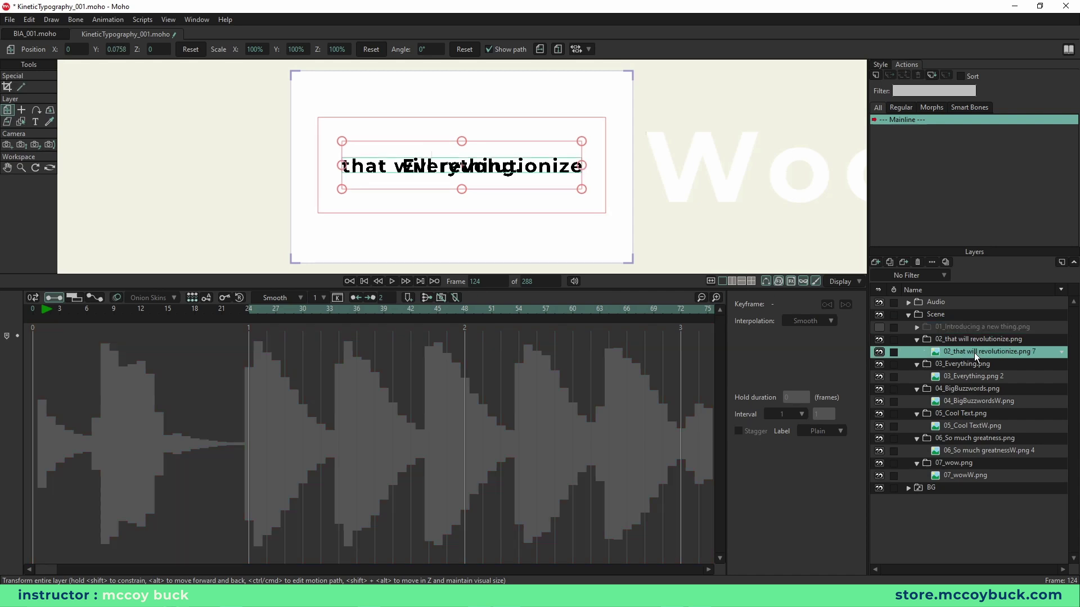
{"action": "left_click", "coordinate": [973, 376], "text": "ctrl"}
{"action": "left_click", "coordinate": [979, 401], "text": "ctrl"}
{"action": "left_click", "coordinate": [972, 426], "text": "ctrl"}
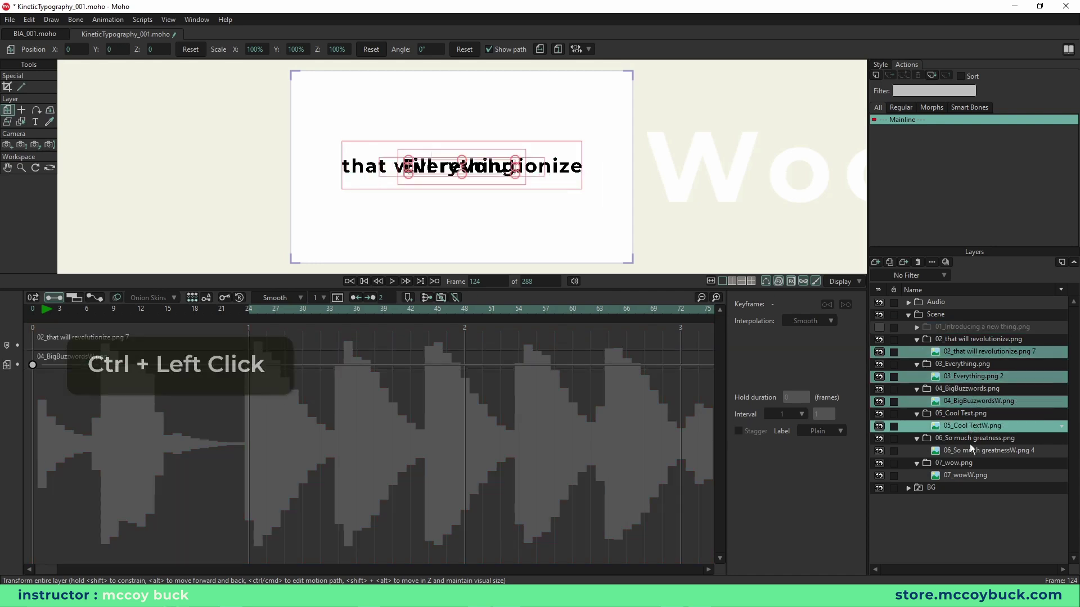
{"action": "left_click", "coordinate": [970, 451], "text": "ctrl"}
{"action": "left_click", "coordinate": [966, 476], "text": "ctrl"}
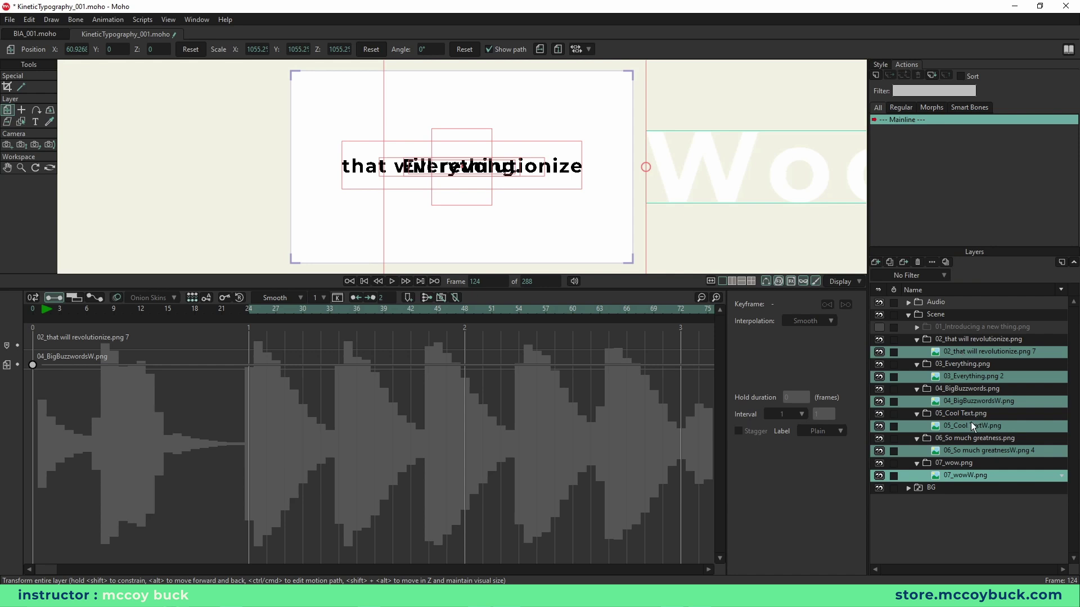
{"action": "left_click", "coordinate": [930, 262]}
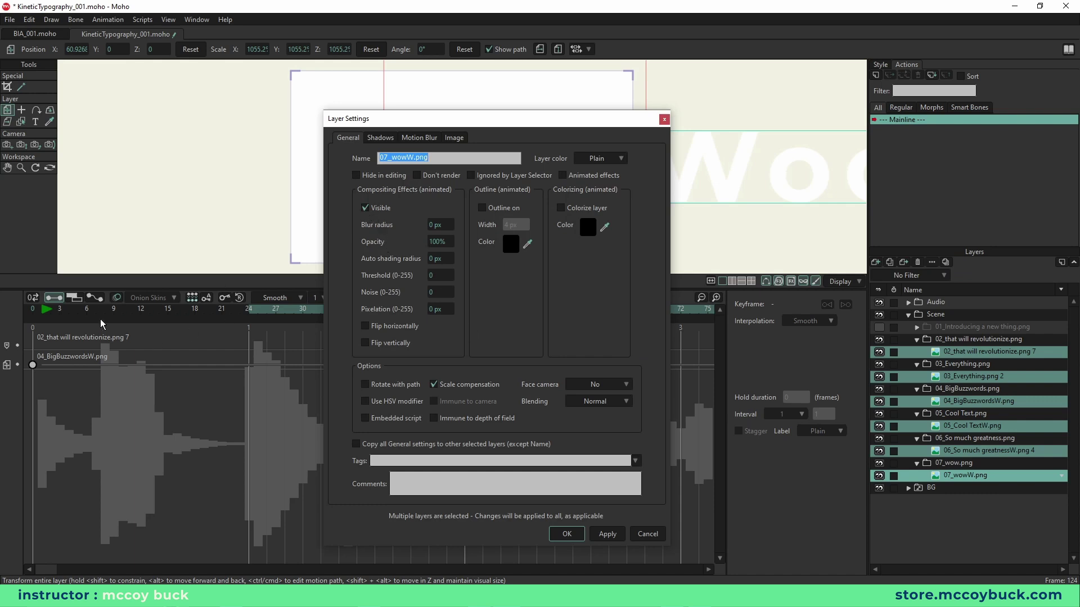
{"action": "left_click", "coordinate": [142, 313]}
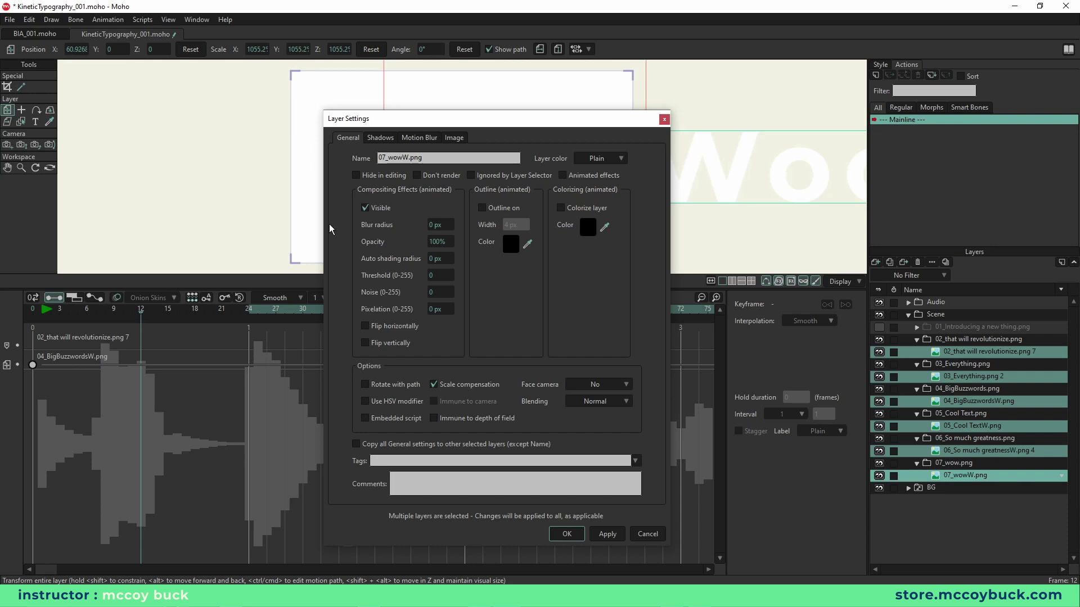
{"action": "left_click", "coordinate": [366, 211]}
{"action": "left_click", "coordinate": [607, 535]}
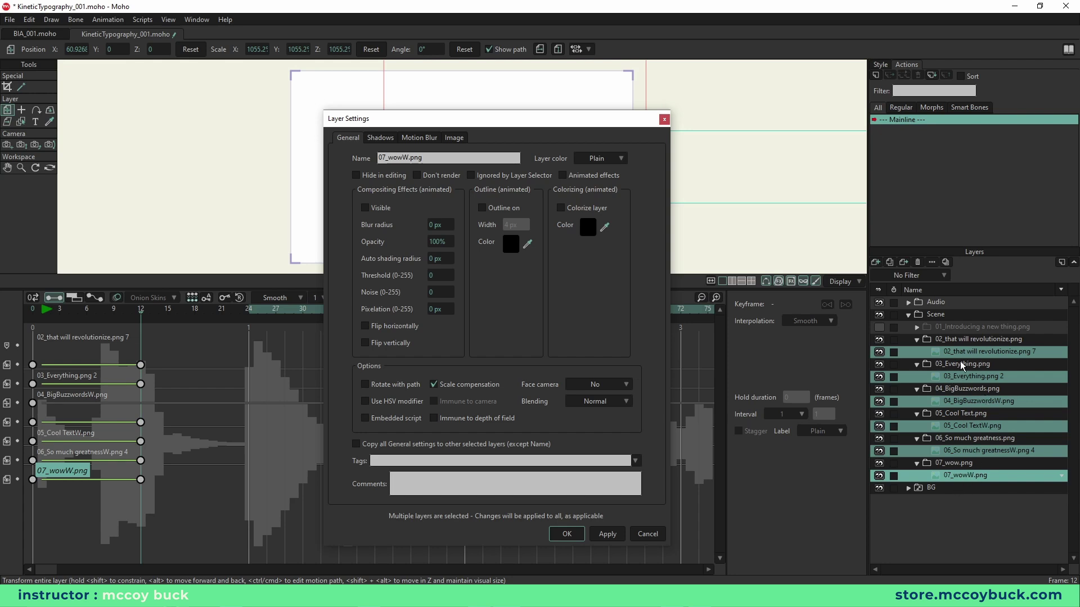
{"action": "left_click", "coordinate": [564, 534]}
Step: Play the audio to find the second phrase's start and turn on the visibility of the 02_that will revolutionize.png 7 layer at frame 124
{"action": "left_click", "coordinate": [943, 351]}
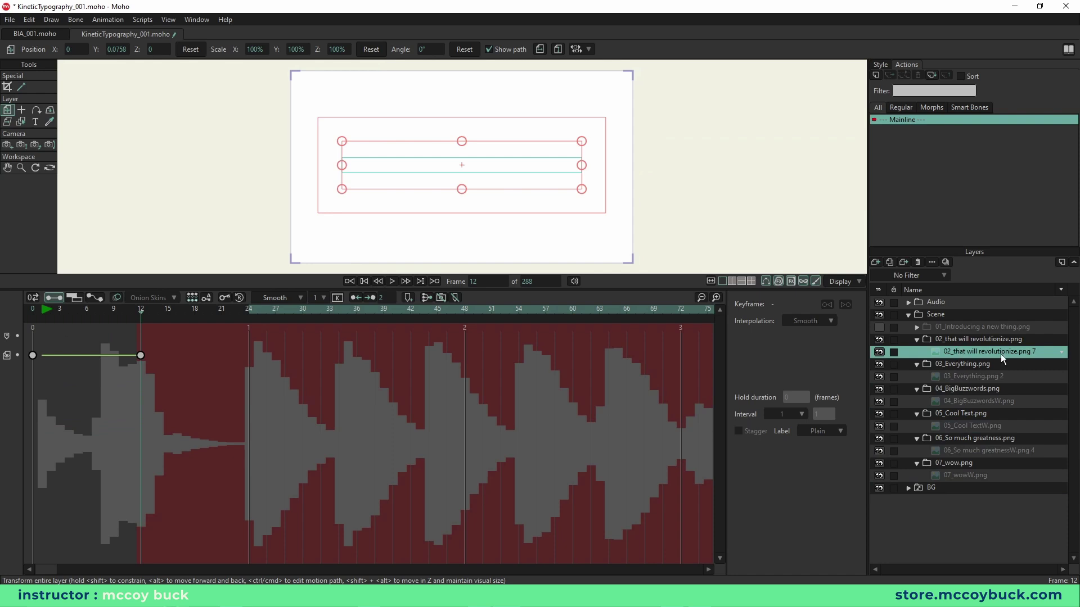
{"action": "left_click_drag", "start_coordinate": [50, 565], "coordinate": [75, 569]}
{"action": "key", "text": "space"}
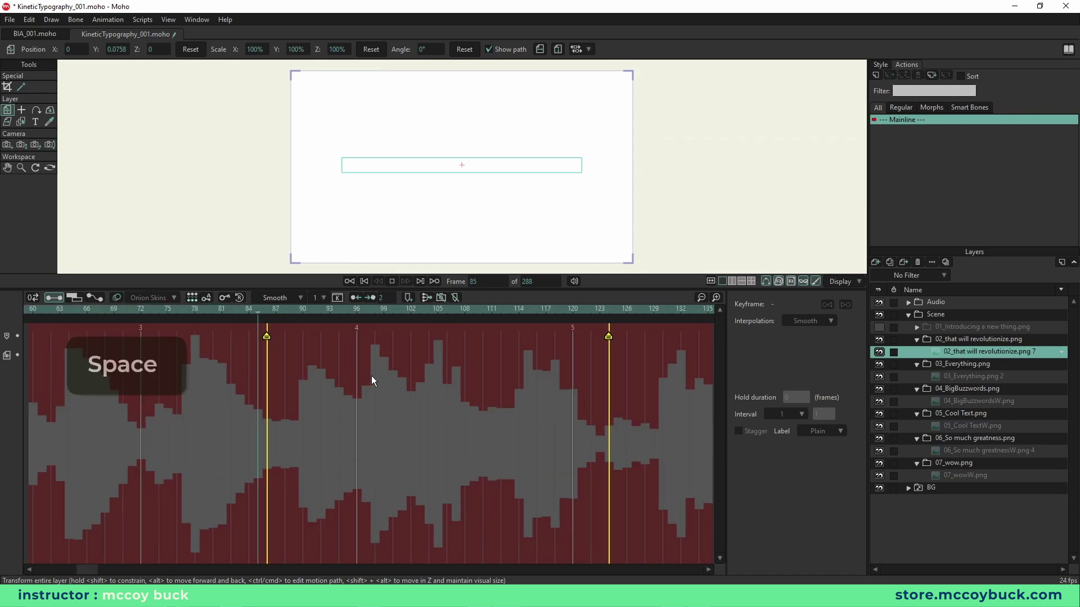
{"action": "key", "text": "space"}
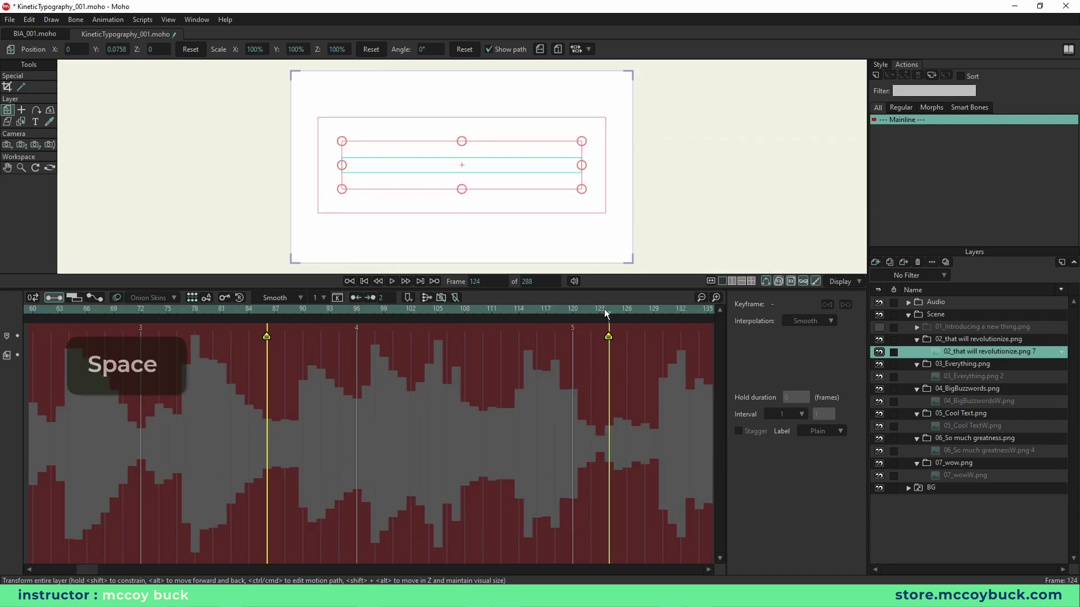
{"action": "left_click_drag", "start_coordinate": [82, 571], "coordinate": [108, 571]}
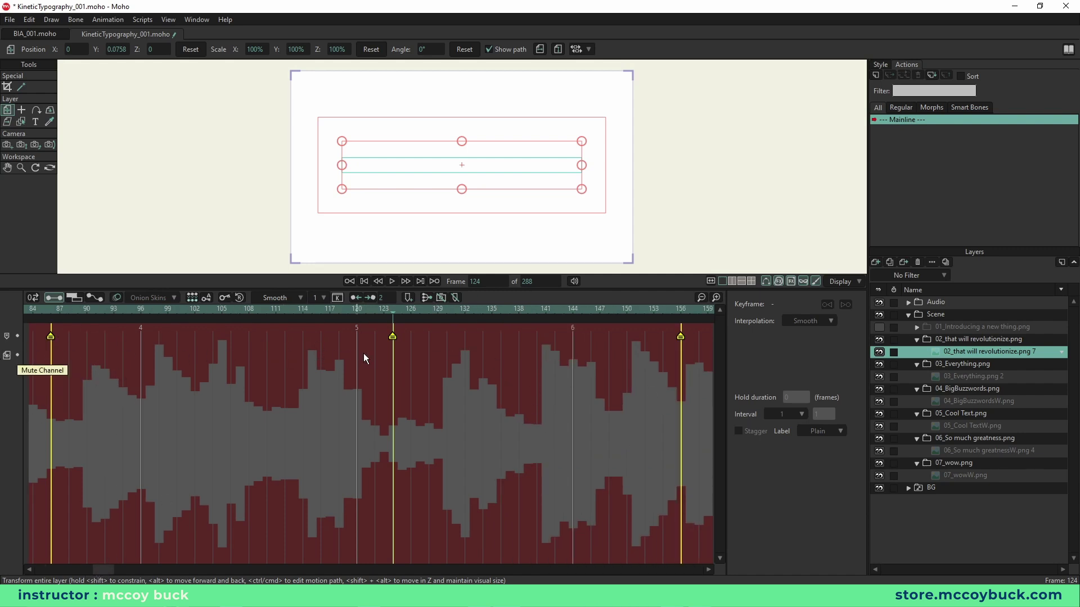
{"action": "left_click", "coordinate": [393, 356]}
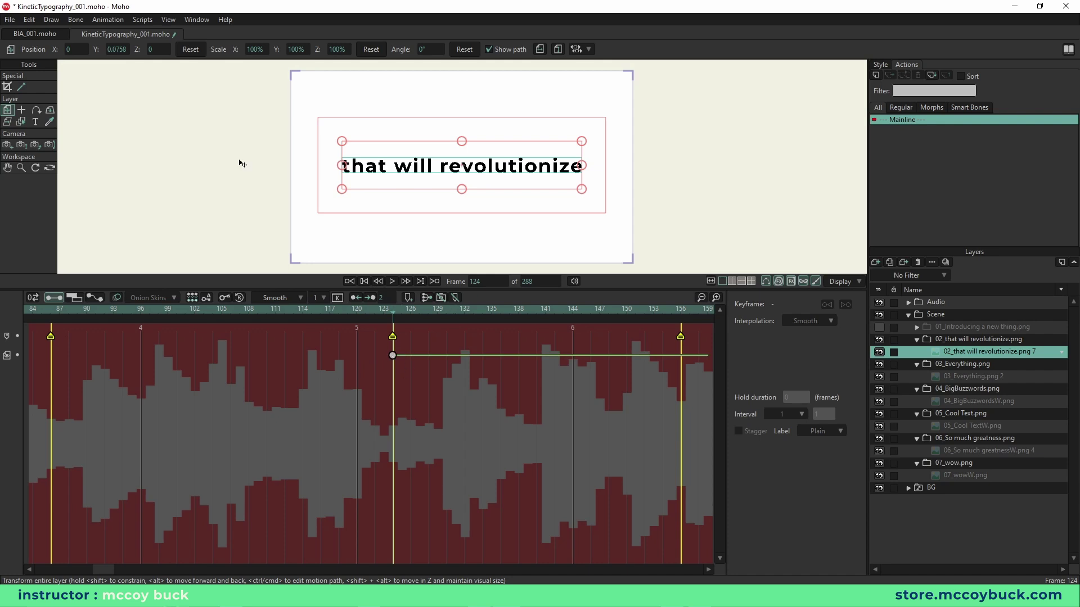
Step: Crop the 02_that will revolutionize.png 7 image to the word "that" and duplicate the layer six times
{"action": "left_click", "coordinate": [7, 86]}
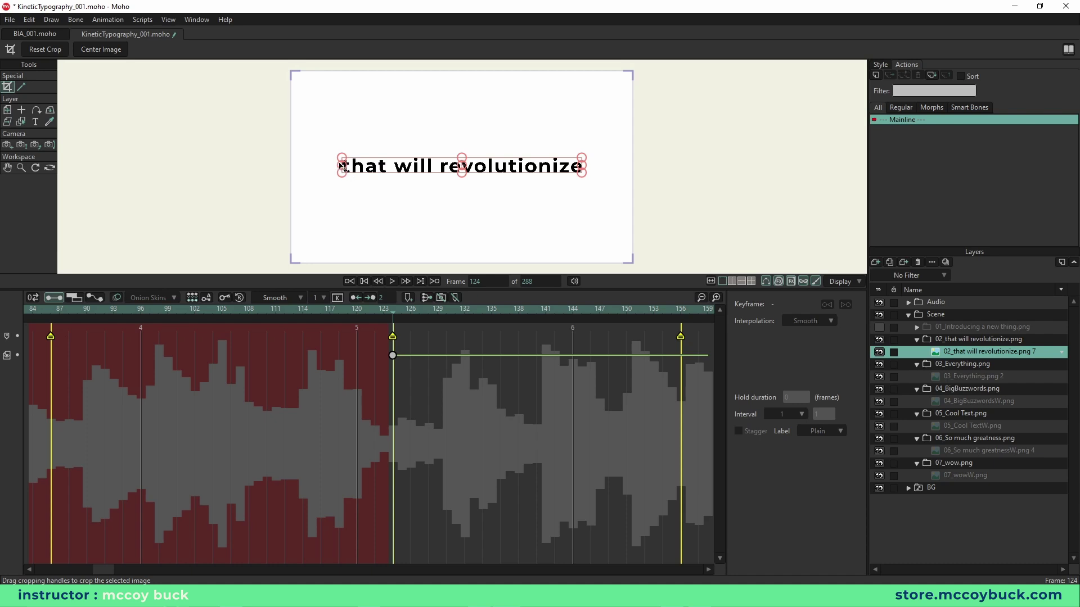
{"action": "left_click_drag", "start_coordinate": [338, 155], "coordinate": [388, 184]}
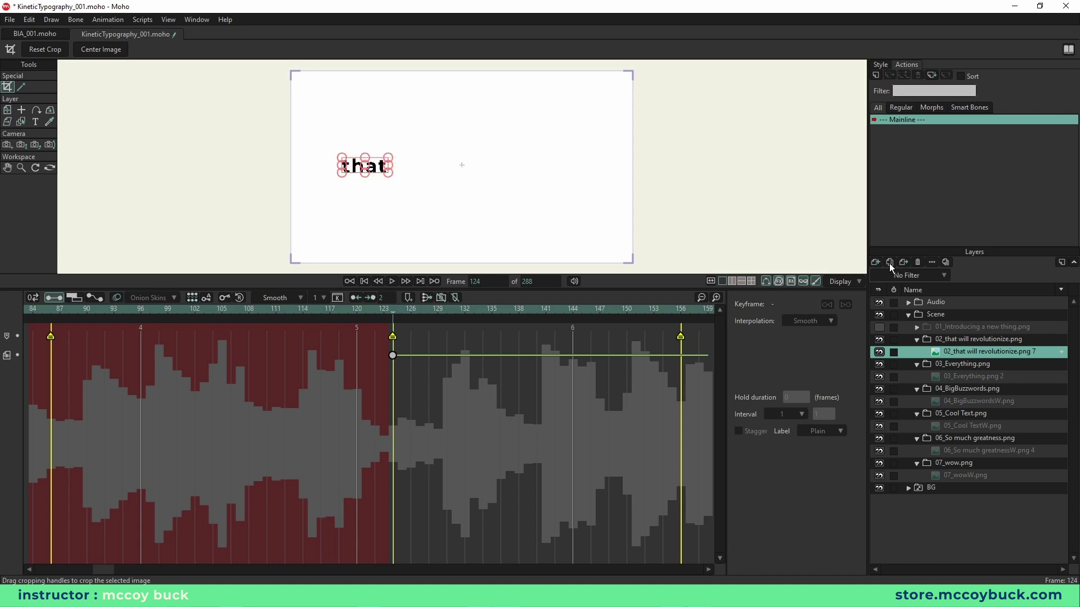
{"action": "right_click", "coordinate": [960, 354]}
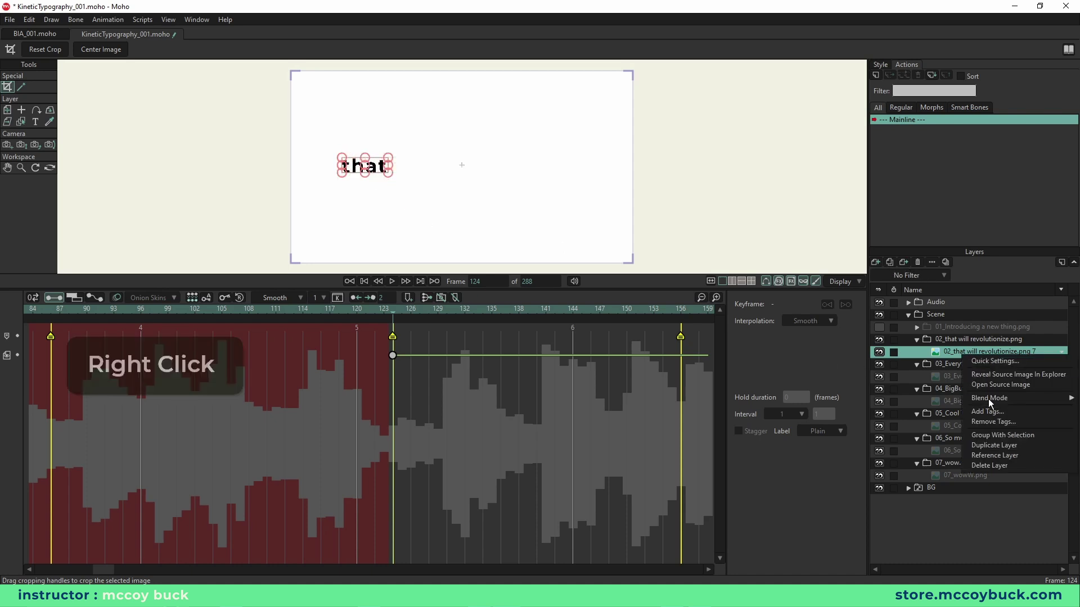
{"action": "left_click", "coordinate": [889, 262]}
{"action": "left_click", "coordinate": [889, 262]}
{"action": "left_click", "coordinate": [889, 262]}
{"action": "left_click", "coordinate": [890, 262]}
{"action": "left_click", "coordinate": [889, 263]}
{"action": "left_click", "coordinate": [889, 262]}
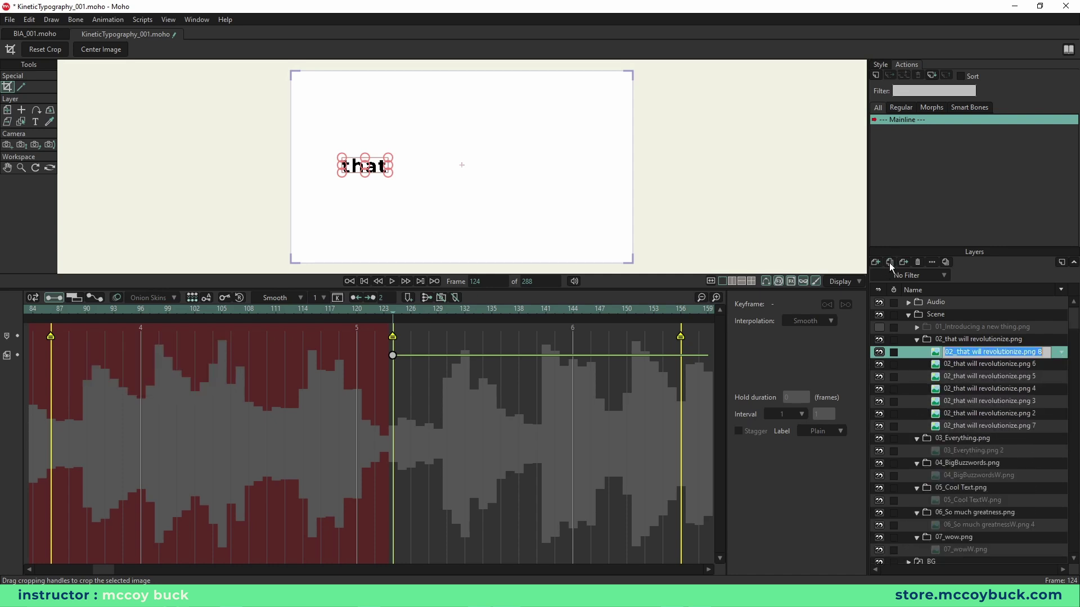
Step: Hide the 02_that will revolutionize.png 8 layer and crop the png 6 copy to the word "will"
{"action": "left_click", "coordinate": [879, 352]}
{"action": "left_click", "coordinate": [909, 365]}
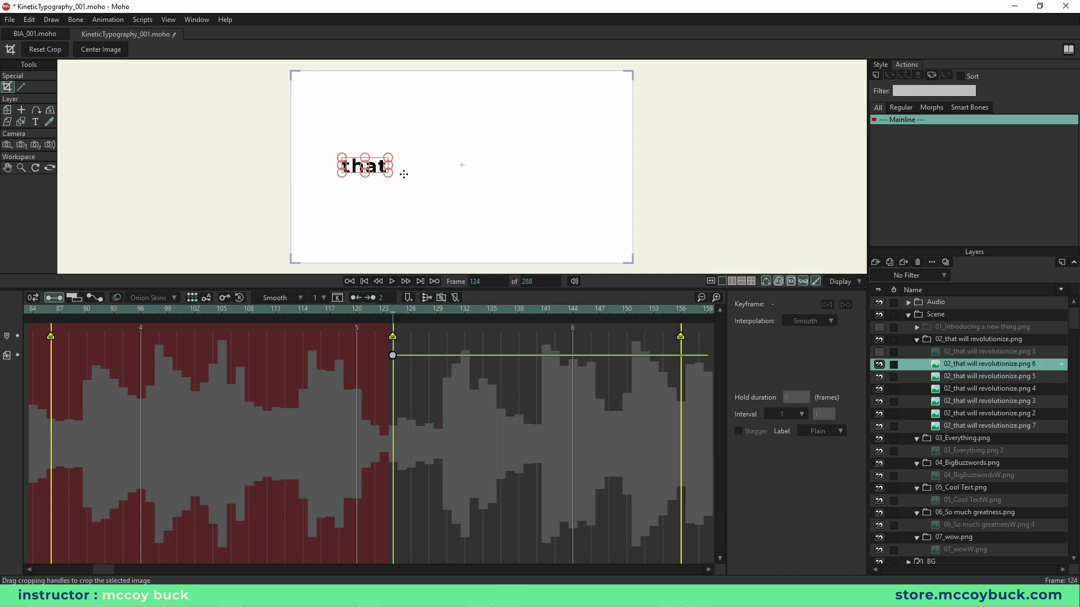
{"action": "left_click_drag", "start_coordinate": [390, 167], "coordinate": [433, 178]}
{"action": "left_click_drag", "start_coordinate": [343, 167], "coordinate": [393, 169]}
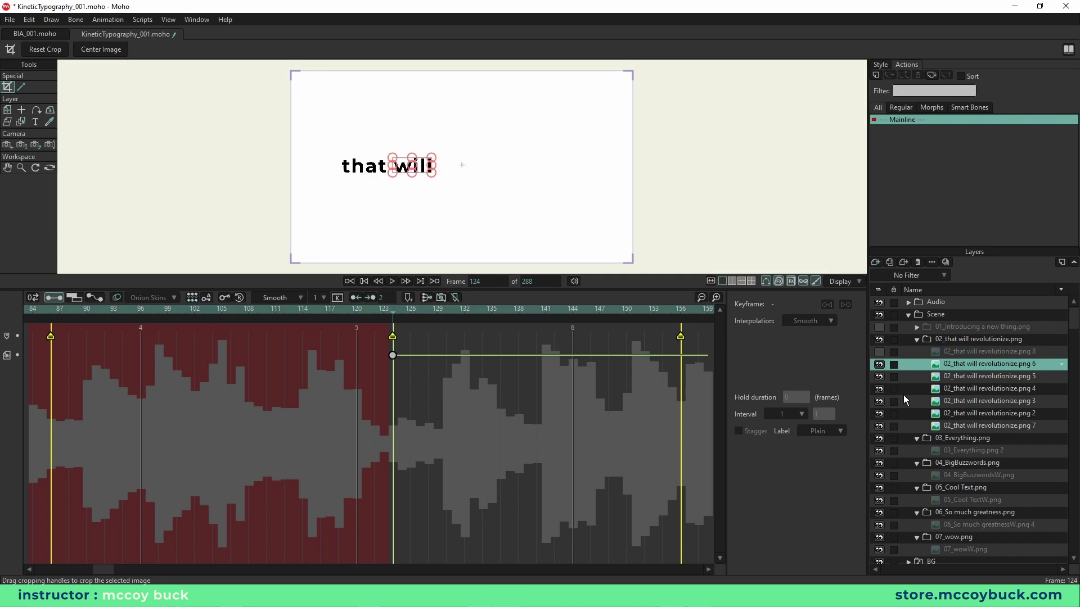
Step: Hide the 02_that will revolutionize.png 6 layer and crop the png 5 copy to the syllable "re"
{"action": "left_click", "coordinate": [879, 364]}
{"action": "left_click", "coordinate": [963, 377]}
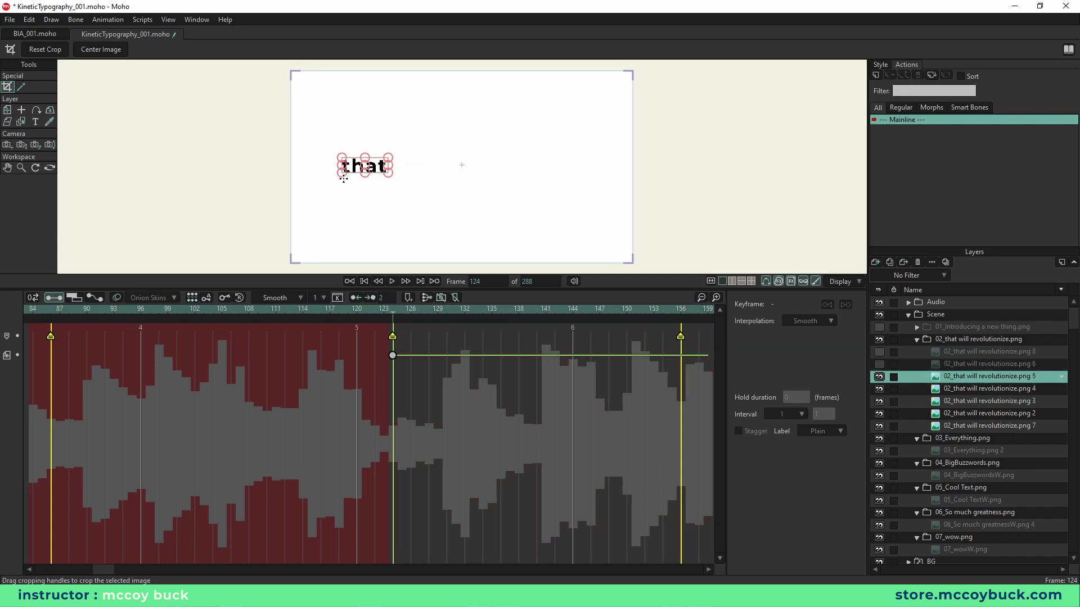
{"action": "left_click_drag", "start_coordinate": [394, 174], "coordinate": [460, 177]}
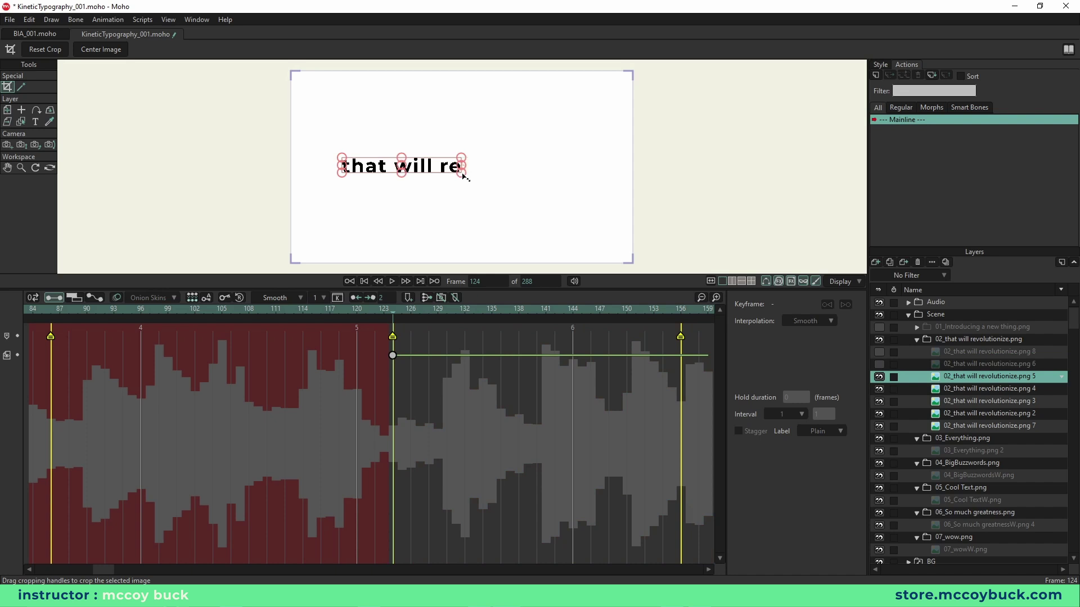
{"action": "left_click_drag", "start_coordinate": [342, 169], "coordinate": [441, 179]}
Step: Hide the 02_that will revolutionize.png 5 layer and crop the png 4 copy to the syllable "vo"
{"action": "left_click", "coordinate": [880, 378]}
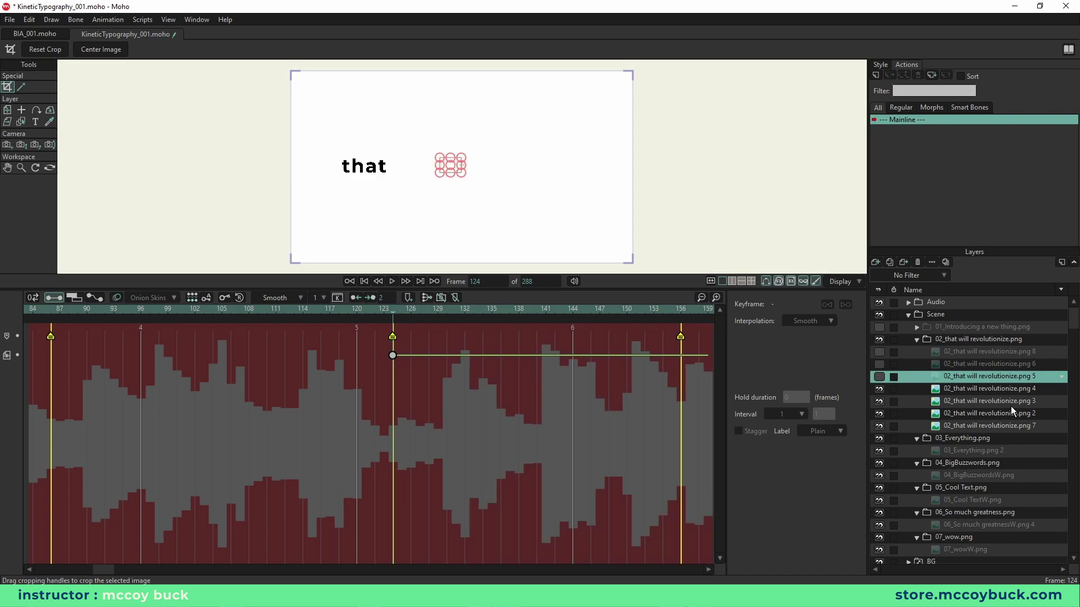
{"action": "left_click", "coordinate": [986, 390]}
{"action": "left_click_drag", "start_coordinate": [387, 175], "coordinate": [487, 175]}
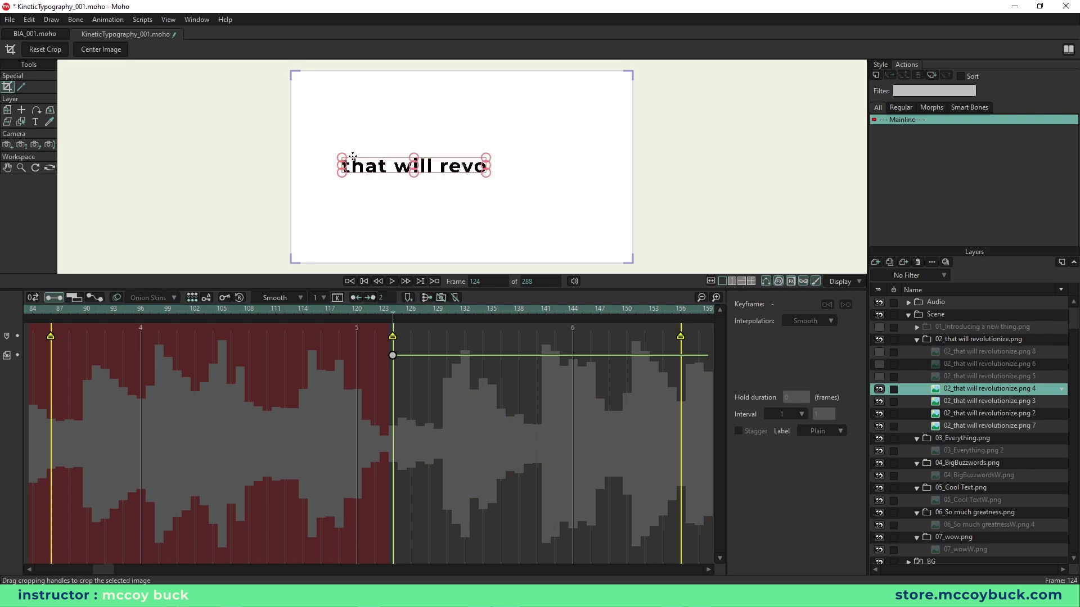
{"action": "left_click_drag", "start_coordinate": [342, 169], "coordinate": [461, 181]}
{"action": "scroll", "coordinate": [505, 199], "scroll_direction": "up", "scroll_amount": 3}
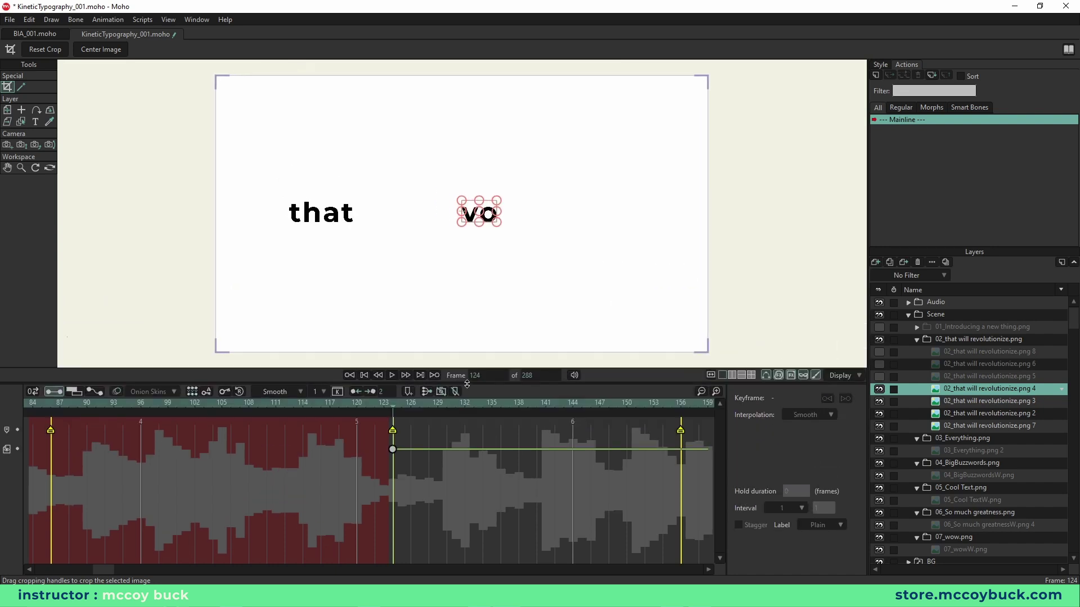
{"action": "right_click", "coordinate": [514, 228]}
{"action": "left_click_drag", "start_coordinate": [500, 208], "coordinate": [503, 209]}
Step: Crop the 02_that will revolutionize.png 3 copy to "lu" and, with it hidden, crop the png 2 copy to "tion"
{"action": "mouse_move", "coordinate": [374, 208]}
{"action": "left_mouse_down"}
{"action": "mouse_move", "coordinate": [356, 220]}
{"action": "mouse_move", "coordinate": [388, 222]}
{"action": "mouse_move", "coordinate": [357, 227]}
{"action": "mouse_move", "coordinate": [372, 229]}
{"action": "left_mouse_up"}
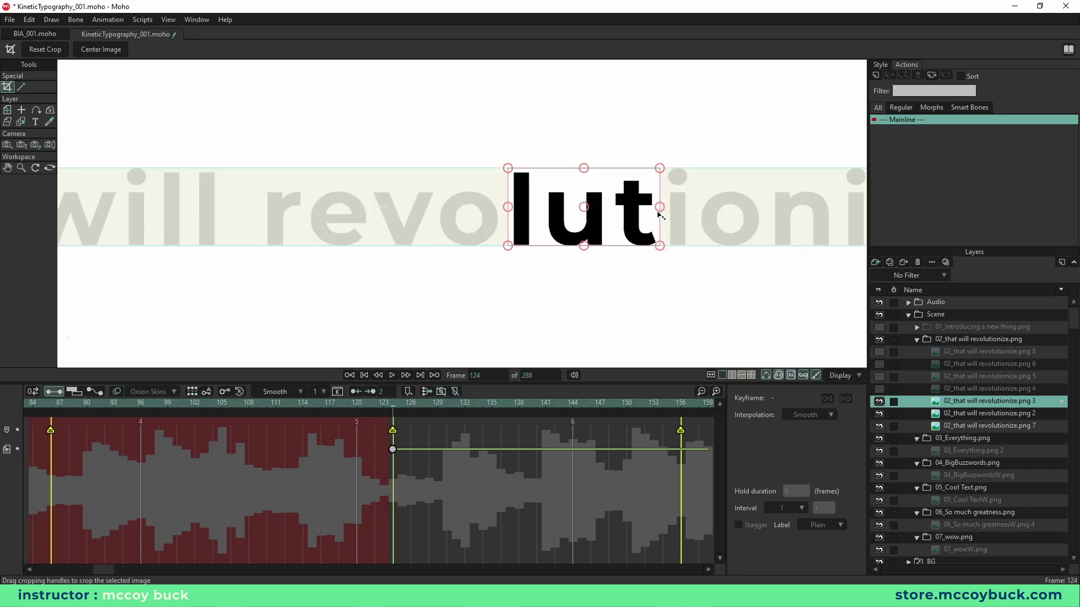
{"action": "left_click_drag", "start_coordinate": [657, 206], "coordinate": [609, 206]}
{"action": "left_click", "coordinate": [944, 413]}
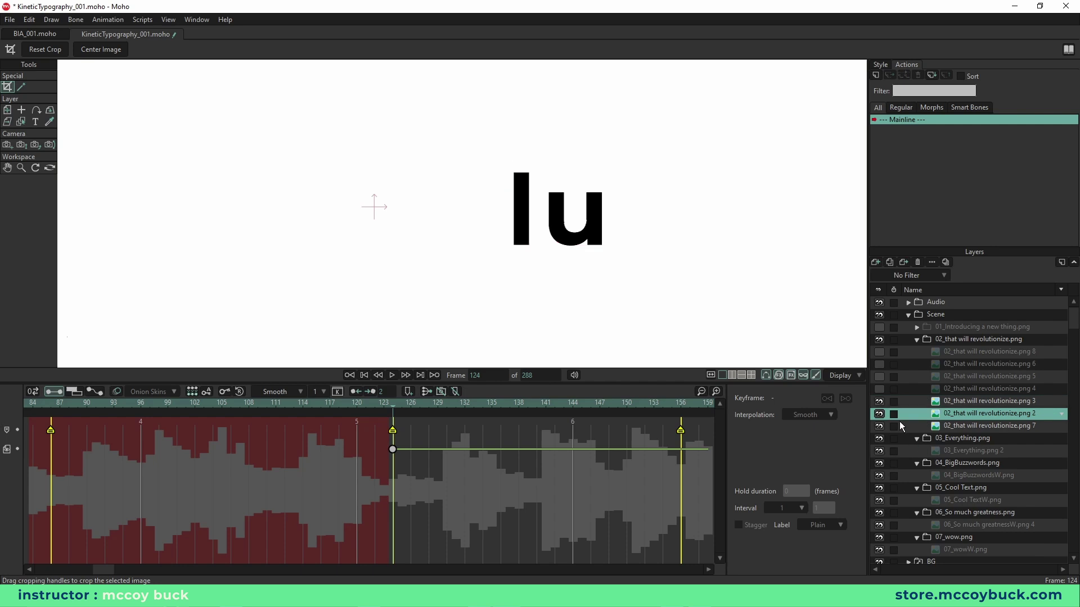
{"action": "left_click", "coordinate": [882, 403]}
{"action": "left_click_drag", "start_coordinate": [615, 159], "coordinate": [836, 282]}
Step: Crop the 02_that will revolutionize.png 7 layer to the final syllable "ize"
{"action": "left_click", "coordinate": [974, 429]}
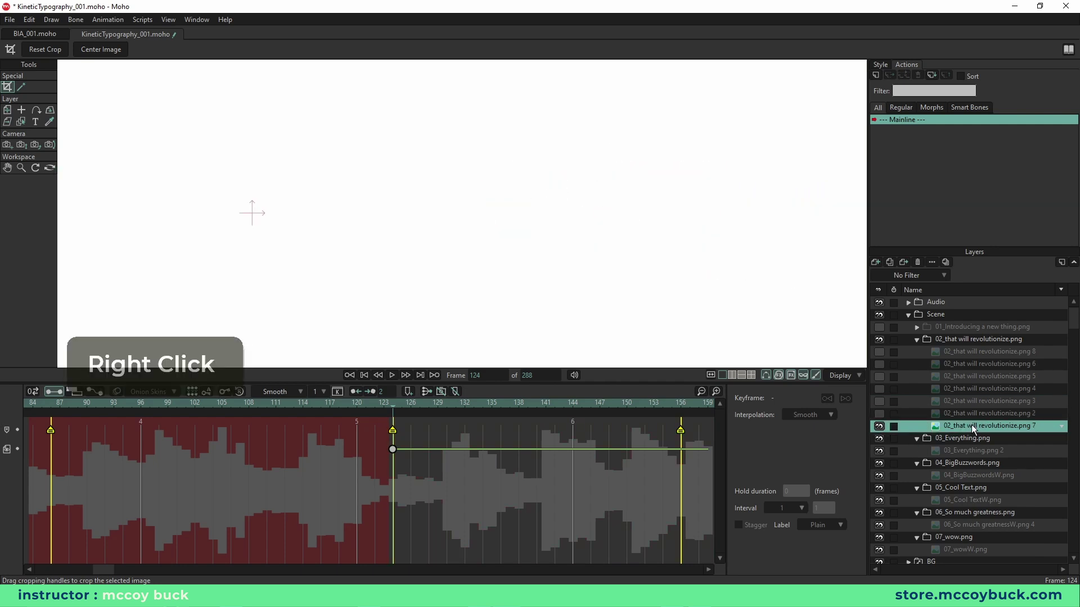
{"action": "scroll", "coordinate": [658, 214], "scroll_direction": "down", "scroll_amount": 3}
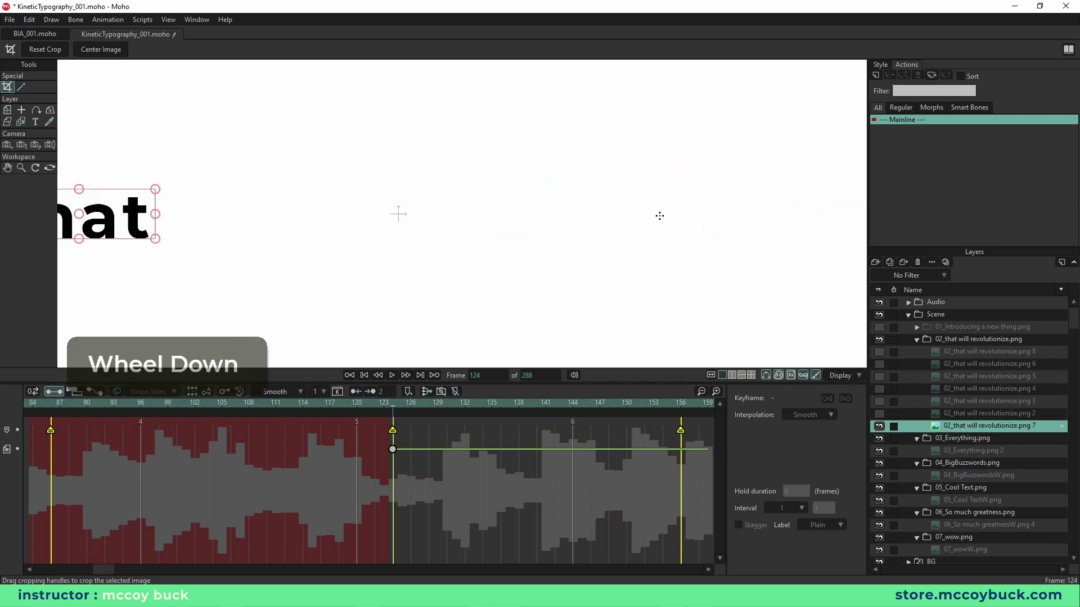
{"action": "left_click_drag", "start_coordinate": [609, 230], "coordinate": [667, 239]}
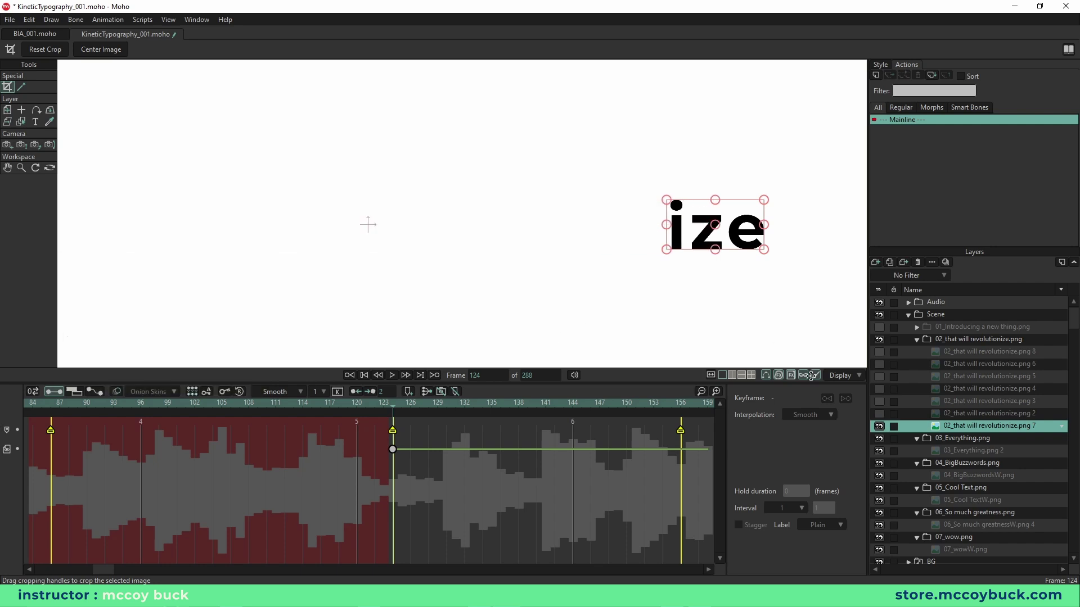
Step: Turn the visibility of the six hidden layers in the 02_that will revolutionize.png group back on
{"action": "left_click", "coordinate": [879, 414]}
{"action": "left_click", "coordinate": [878, 414]}
{"action": "left_click", "coordinate": [879, 413]}
{"action": "left_click", "coordinate": [879, 402]}
{"action": "left_click", "coordinate": [879, 389]}
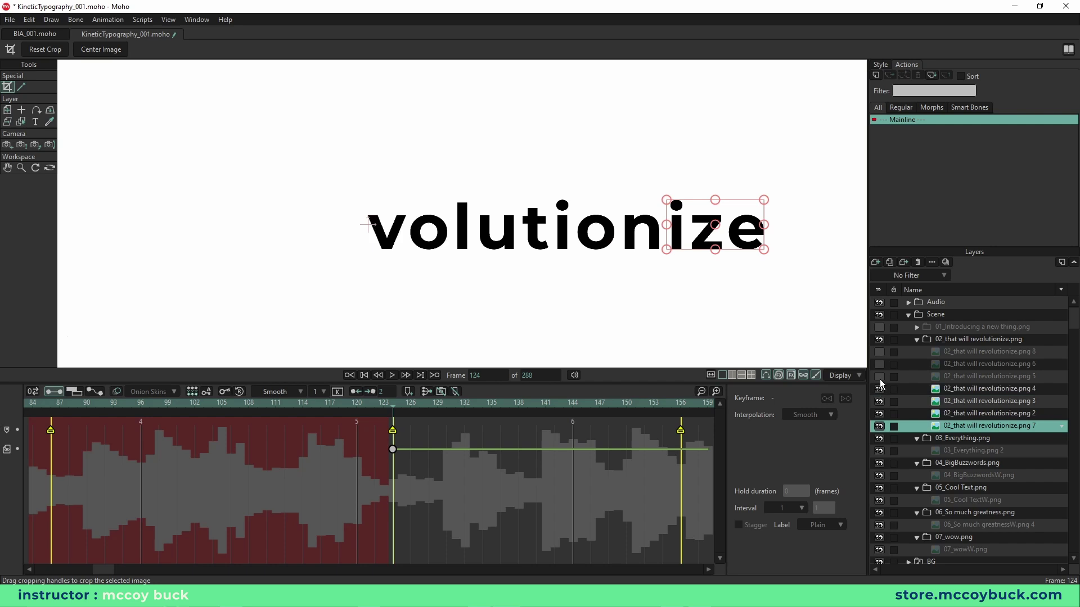
{"action": "left_click", "coordinate": [879, 377]}
{"action": "left_click", "coordinate": [880, 364]}
{"action": "left_click", "coordinate": [879, 352]}
{"action": "scroll", "coordinate": [489, 267], "scroll_direction": "down", "scroll_amount": 2}
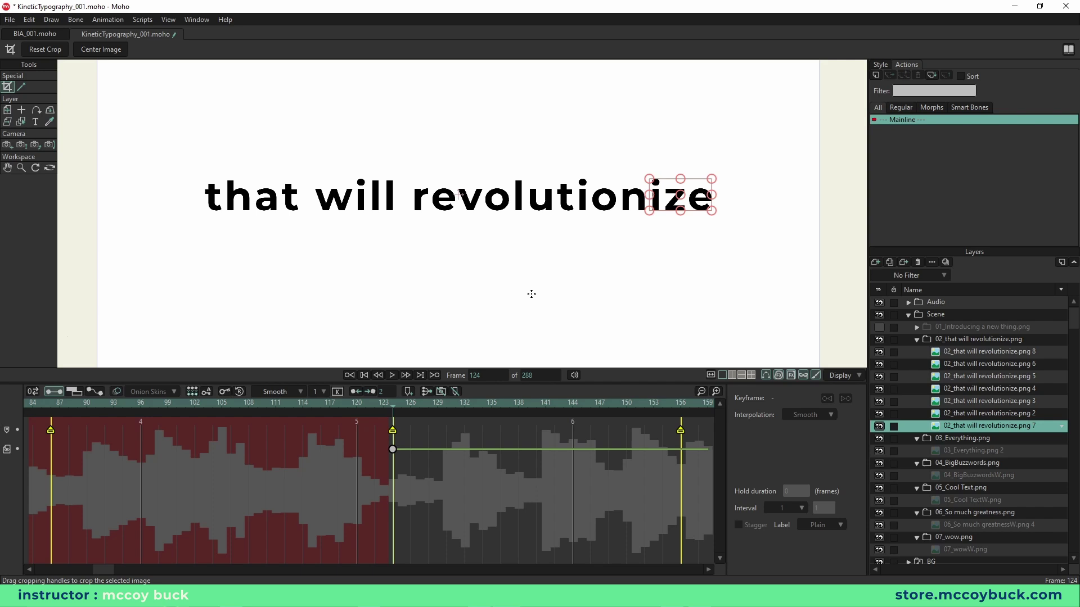
Step: Select all seven word and syllable layers and move the visibility keyframes of every layer except "that" to frame 126
{"action": "left_click", "coordinate": [989, 351], "text": "shift"}
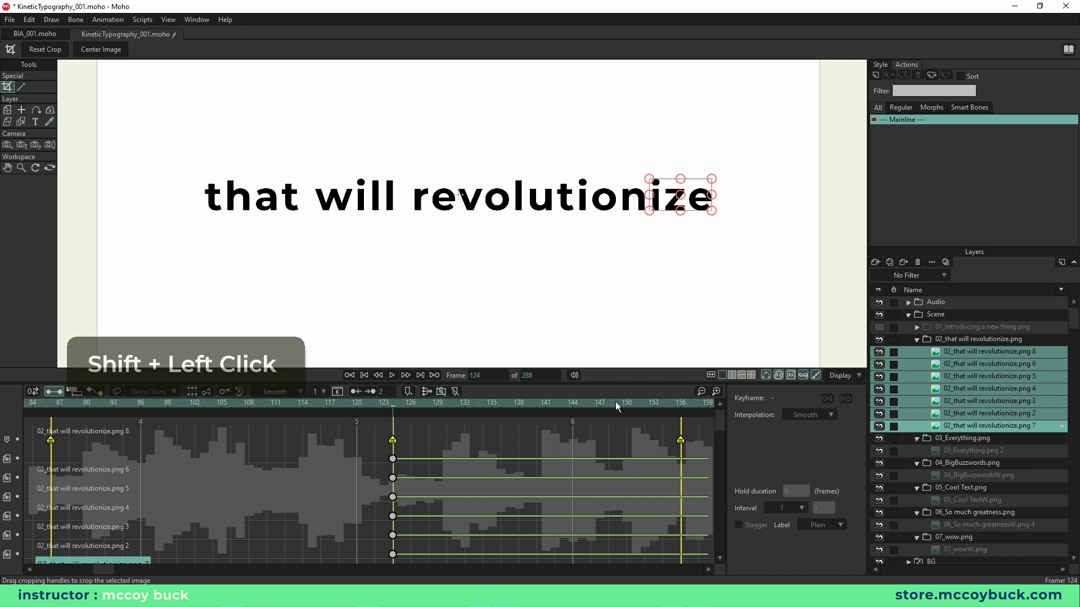
{"action": "left_click_drag", "start_coordinate": [629, 382], "coordinate": [624, 320]}
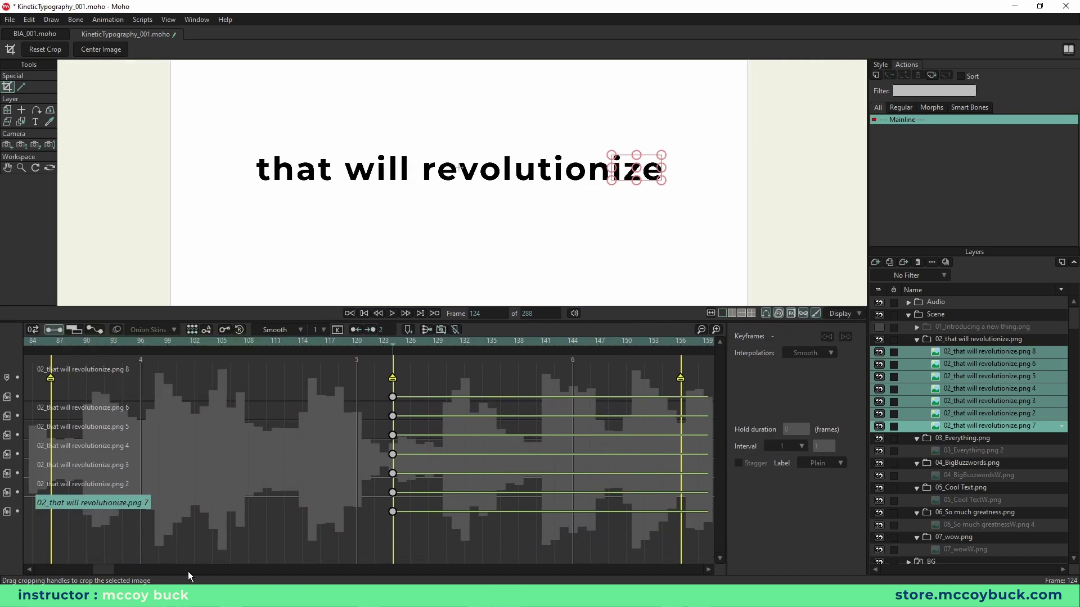
{"action": "left_click_drag", "start_coordinate": [101, 570], "coordinate": [116, 569]}
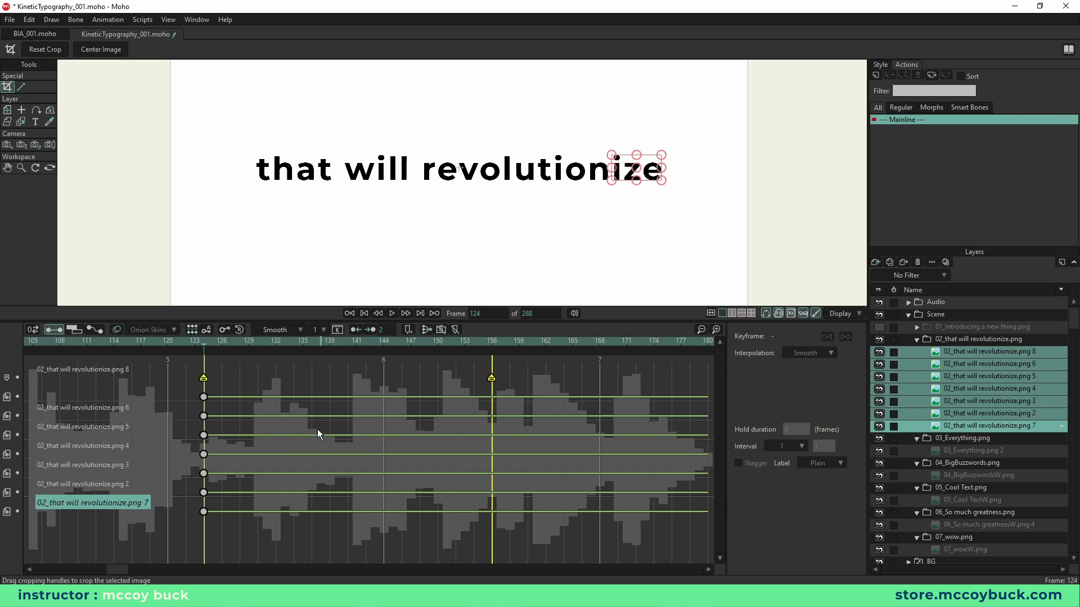
{"action": "key", "text": "space"}
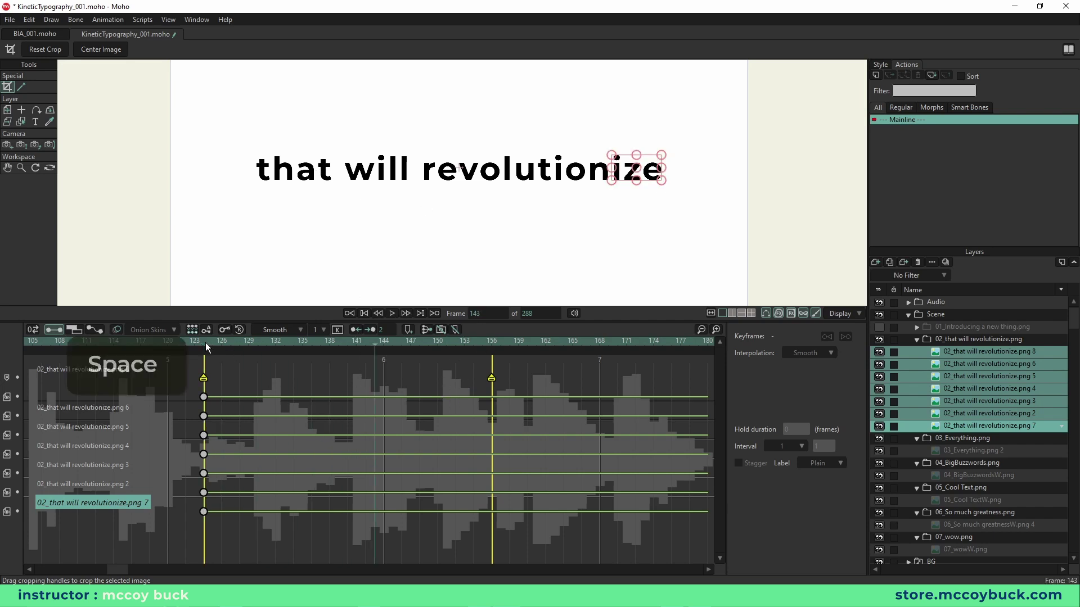
{"action": "mouse_move", "coordinate": [209, 343]}
{"action": "left_mouse_down"}
{"action": "mouse_move", "coordinate": [244, 343]}
{"action": "mouse_move", "coordinate": [204, 346]}
{"action": "mouse_move", "coordinate": [222, 355]}
{"action": "left_mouse_up"}
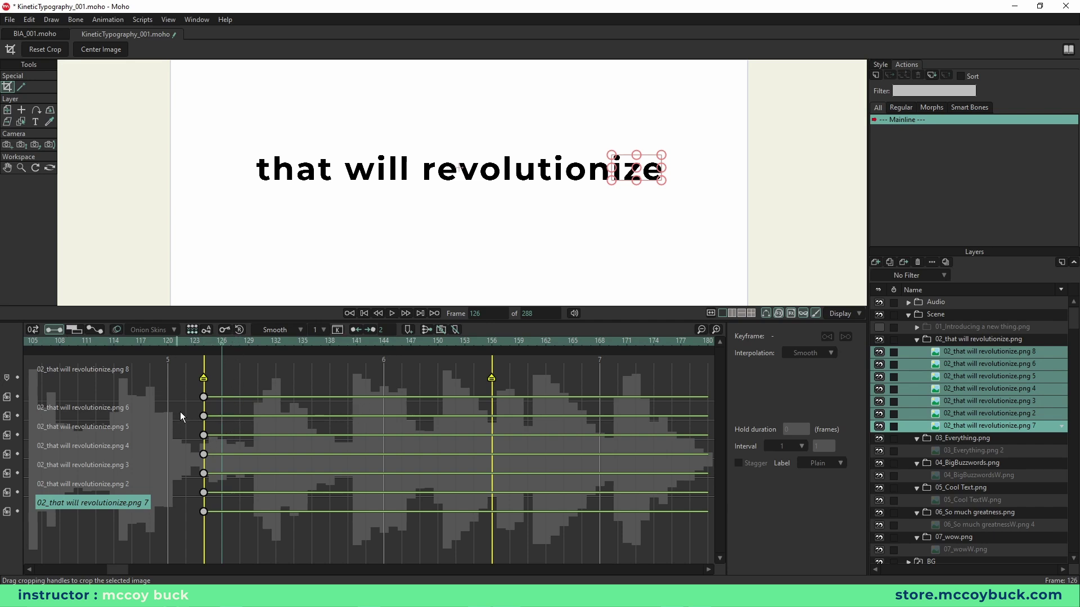
{"action": "left_click_drag", "start_coordinate": [170, 409], "coordinate": [235, 554]}
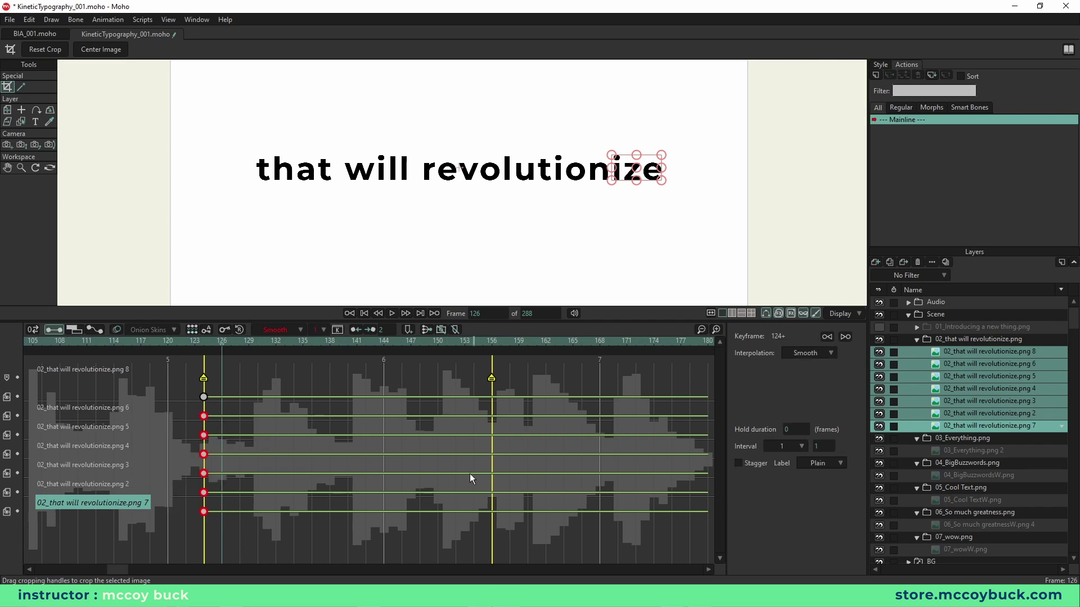
{"action": "left_click_drag", "start_coordinate": [204, 419], "coordinate": [221, 420]}
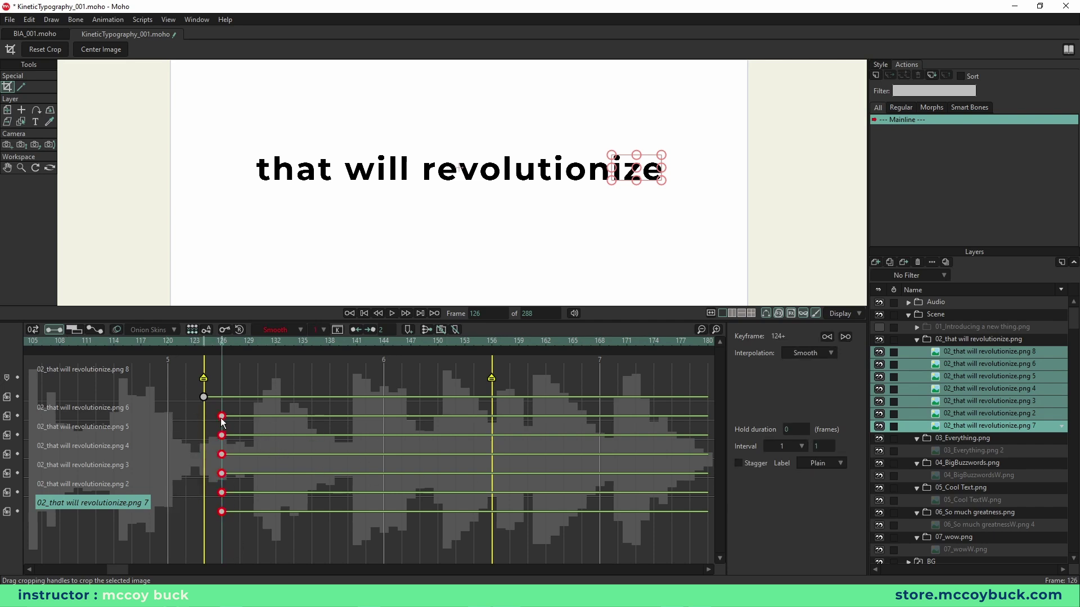
Step: Move the visibility keyframes of the "re" through "ize" layers to frame 128 and play the phrase to check the timing
{"action": "key", "text": "space"}
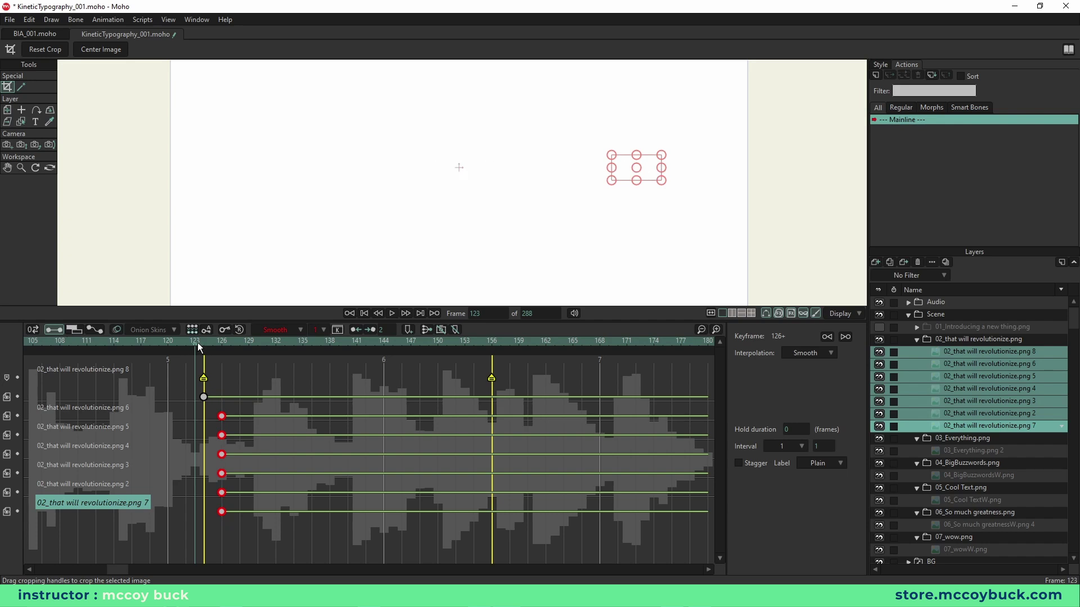
{"action": "left_click_drag", "start_coordinate": [197, 431], "coordinate": [241, 438]}
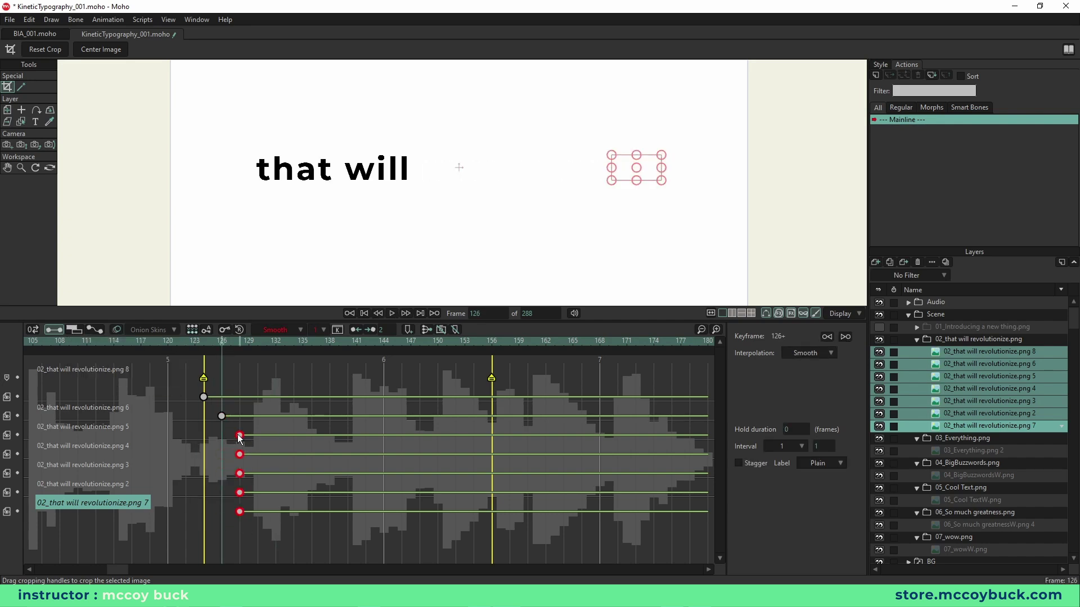
{"action": "key", "text": "space"}
{"action": "key", "text": "space"}
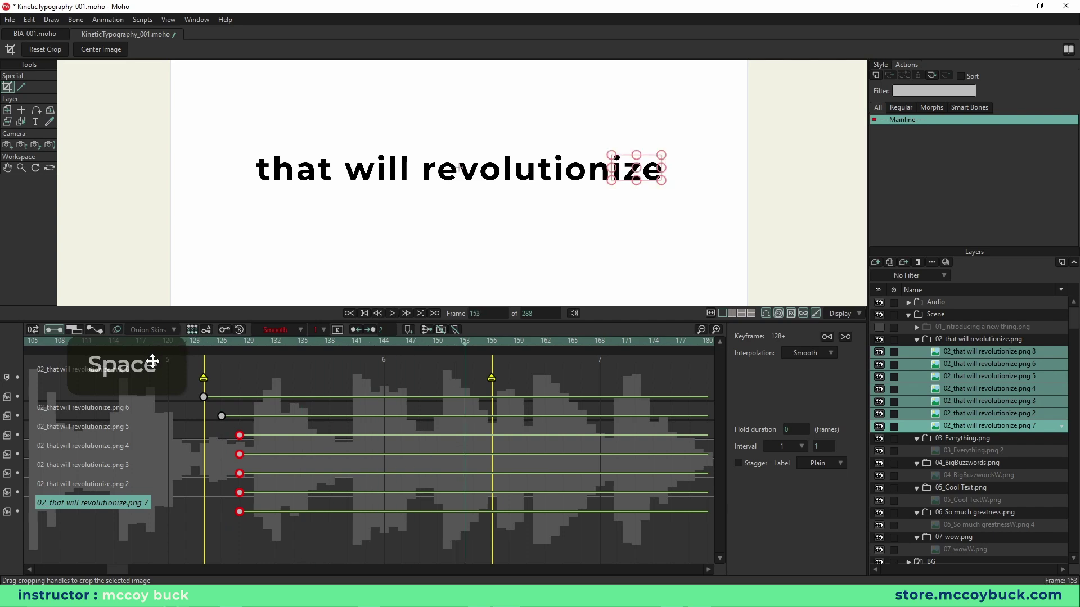
{"action": "key", "text": "space"}
{"action": "key", "text": "space"}
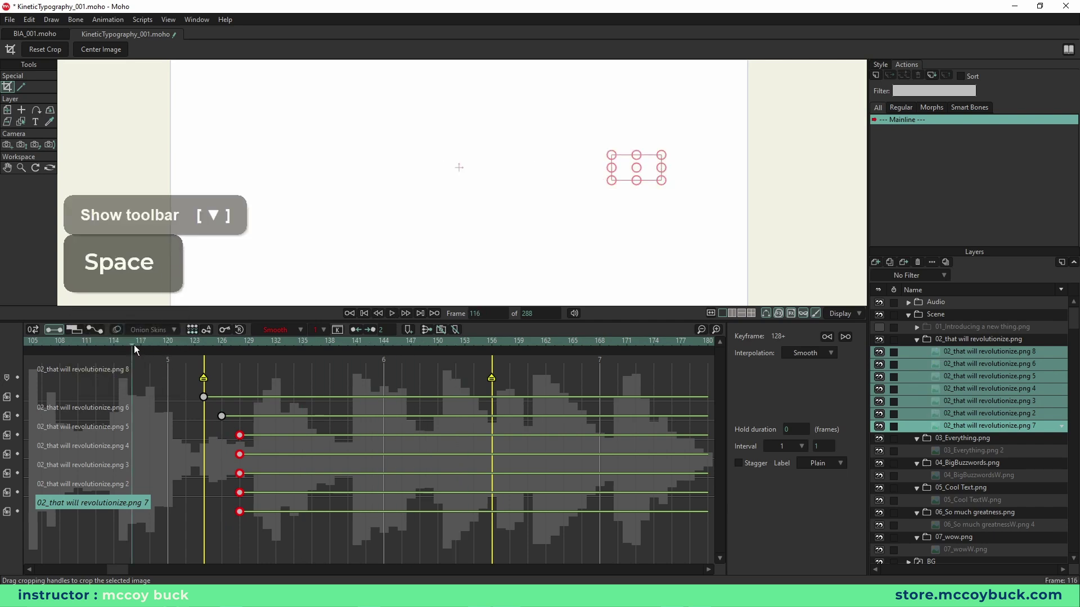
{"action": "key", "text": "space"}
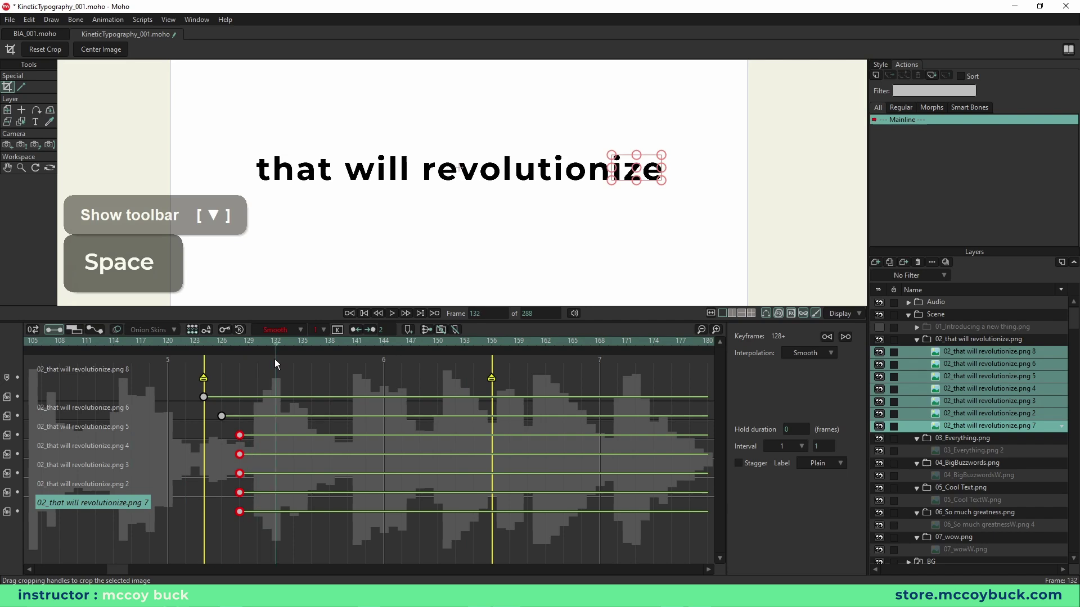
Step: Stagger the visibility keyframes of the "vo", "lu", "tion" and "ize" layers at frames 130, 132, 134 and 136, and play the phrase
{"action": "left_click_drag", "start_coordinate": [294, 362], "coordinate": [269, 367]}
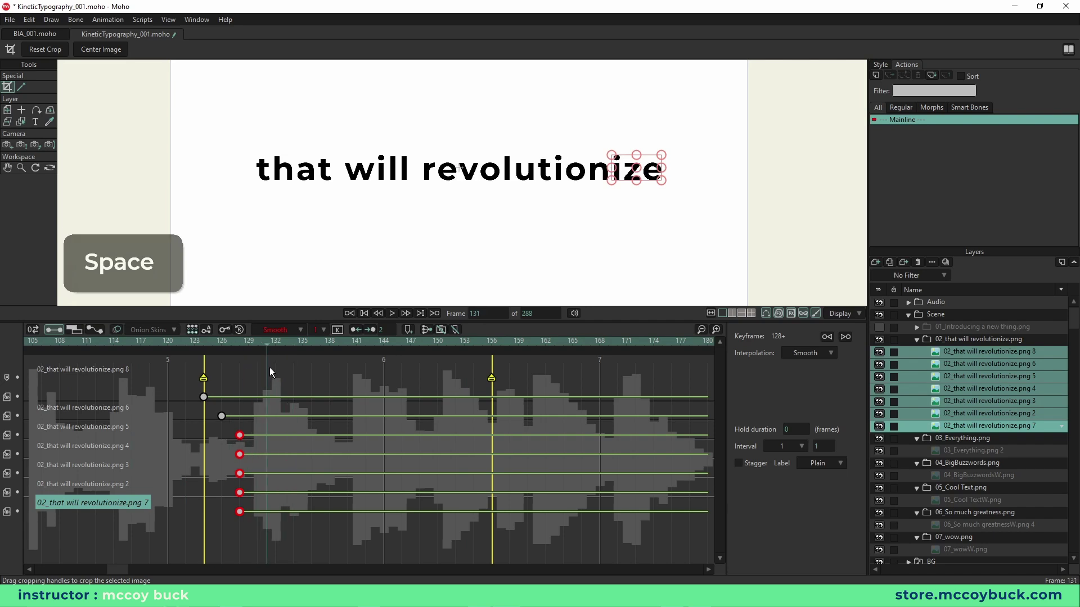
{"action": "left_click", "coordinate": [257, 349]}
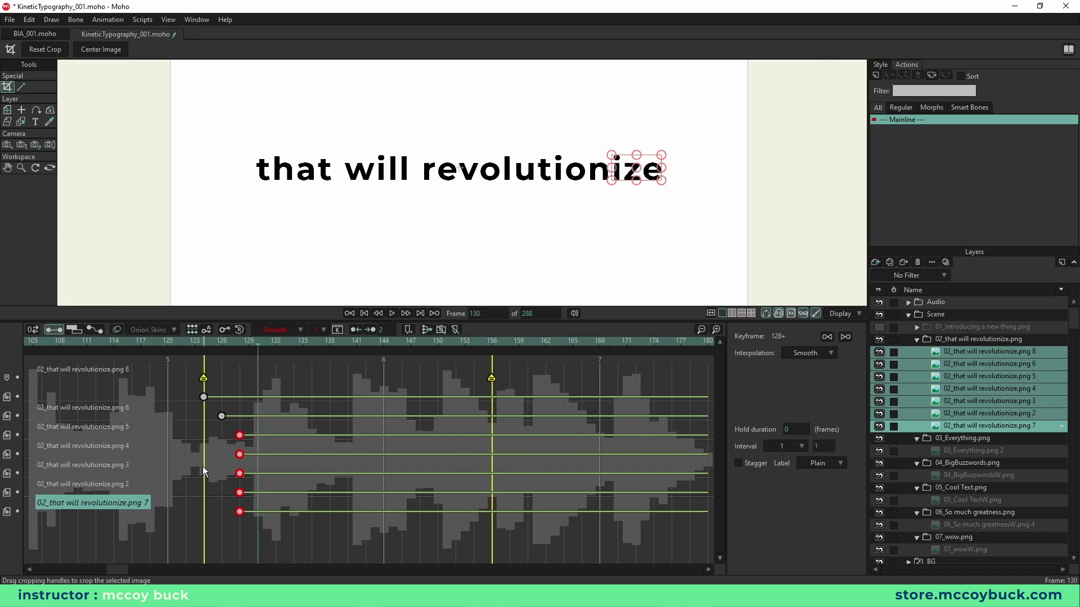
{"action": "left_click_drag", "start_coordinate": [221, 451], "coordinate": [280, 540]}
{"action": "left_click_drag", "start_coordinate": [254, 481], "coordinate": [311, 512]}
{"action": "left_click", "coordinate": [275, 522]}
{"action": "left_click", "coordinate": [388, 539]}
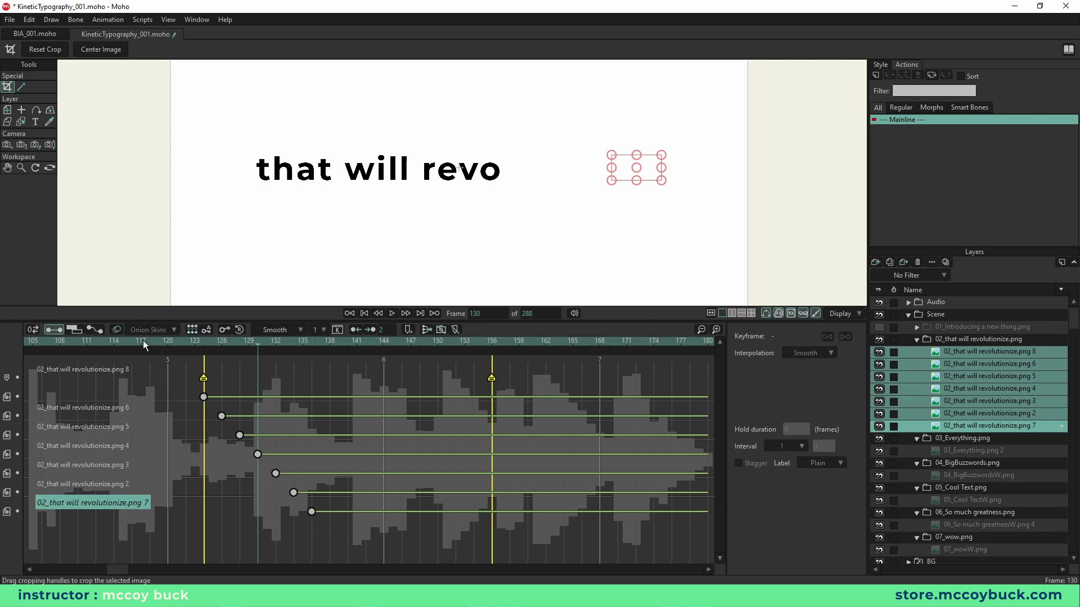
{"action": "key", "text": "space"}
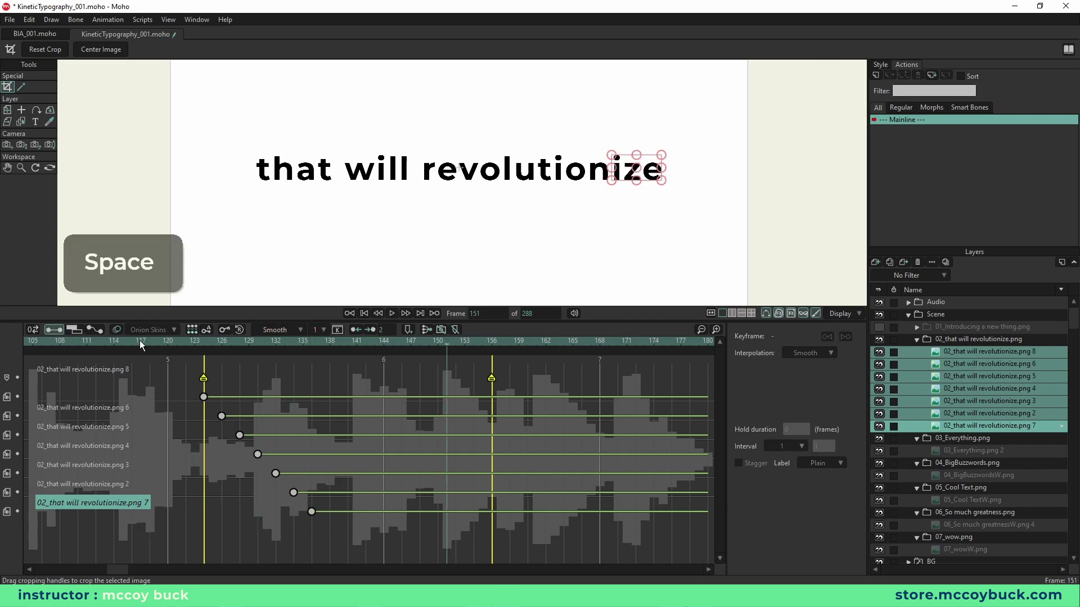
{"action": "left_click", "coordinate": [357, 341]}
{"action": "left_click", "coordinate": [375, 340]}
{"action": "left_click", "coordinate": [392, 341]}
{"action": "mouse_move", "coordinate": [396, 367]}
{"action": "left_mouse_down"}
{"action": "mouse_move", "coordinate": [414, 369]}
{"action": "mouse_move", "coordinate": [404, 371]}
{"action": "left_mouse_up"}
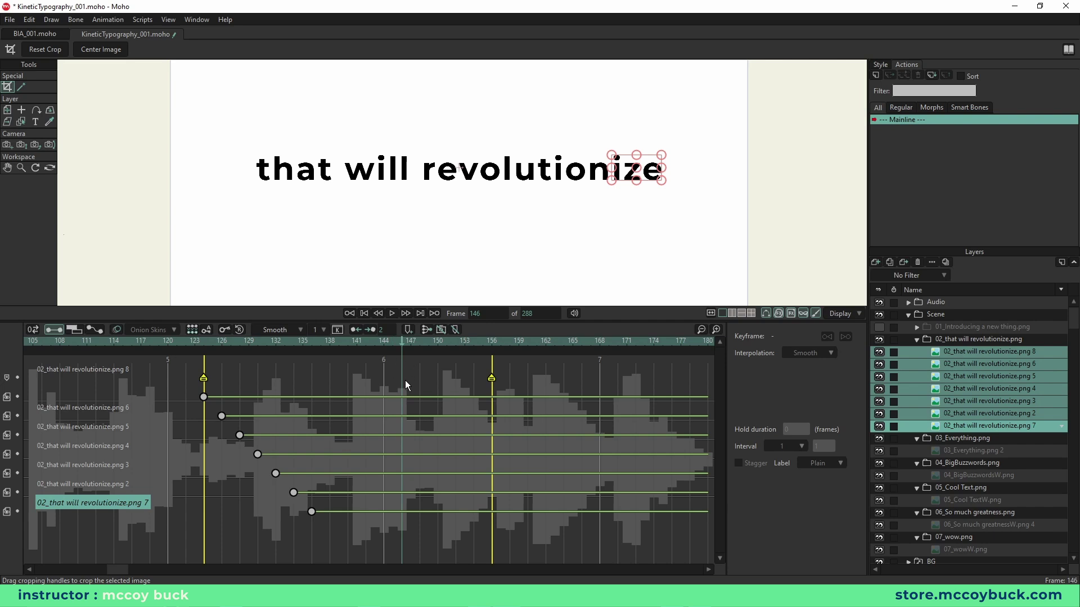
{"action": "left_click_drag", "start_coordinate": [308, 513], "coordinate": [402, 521]}
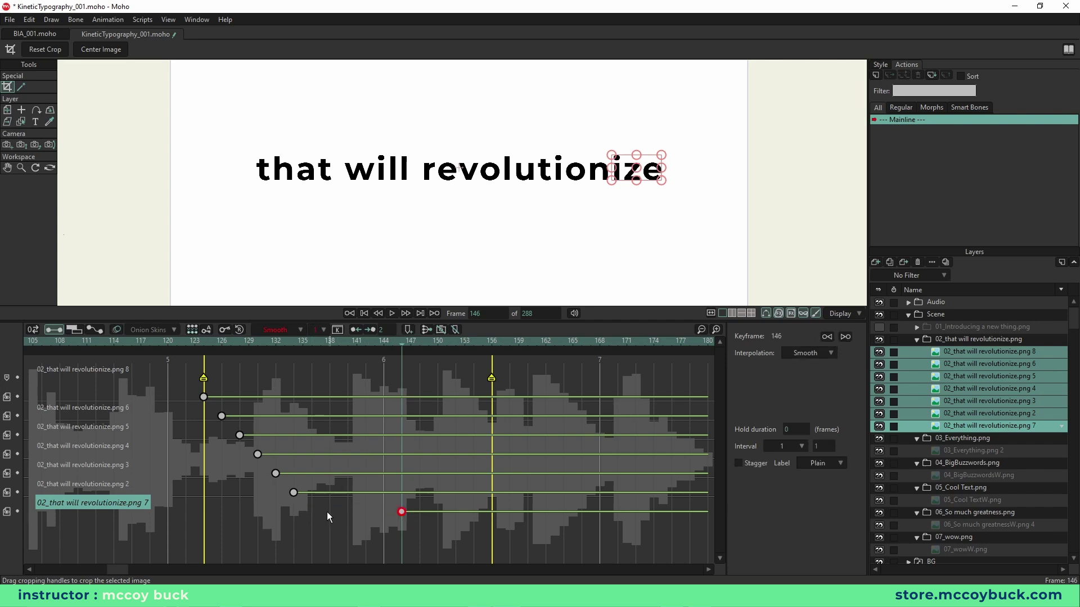
{"action": "key", "text": "ctrl+z"}
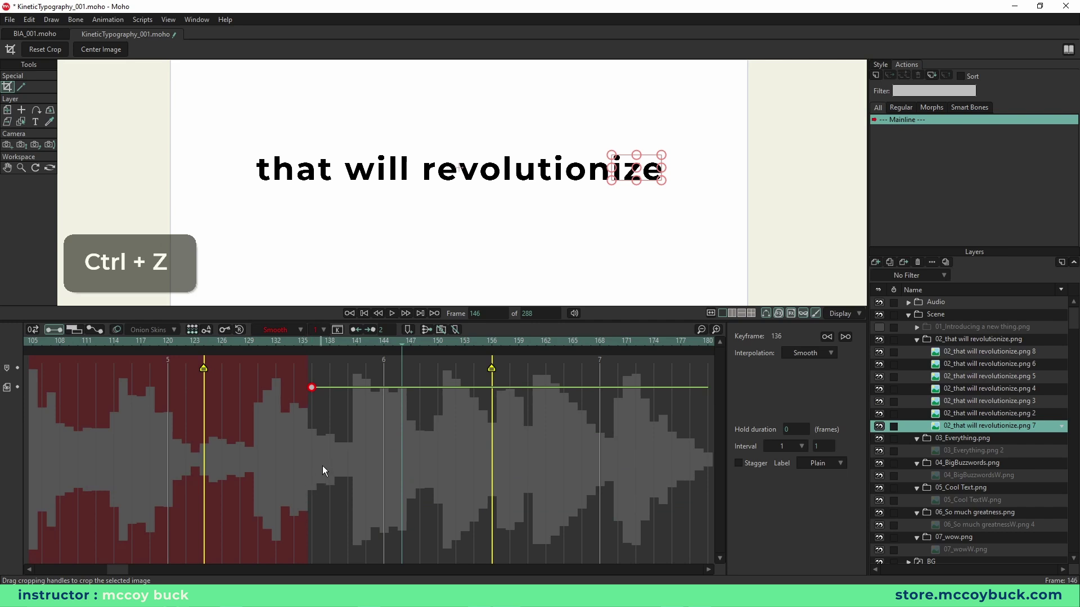
Step: Reselect the seven layers, stretch all their visibility keyframes proportionally from frame 124 to frame 148, and play the phrase to check it
{"action": "left_click", "coordinate": [1029, 353], "text": "shift"}
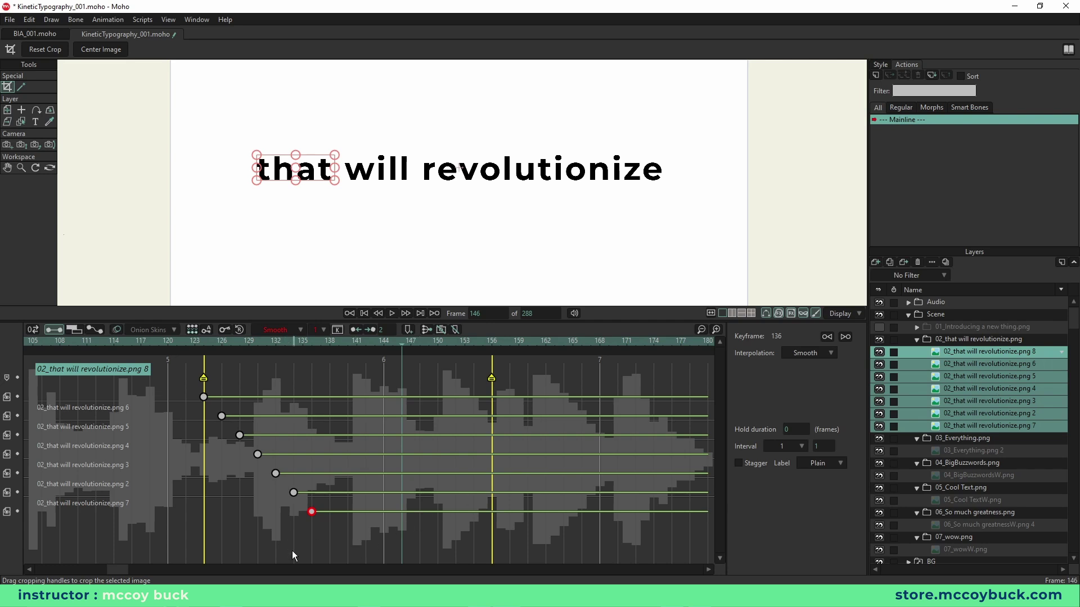
{"action": "left_click_drag", "start_coordinate": [369, 380], "coordinate": [193, 556]}
{"action": "left_click_drag", "start_coordinate": [180, 392], "coordinate": [405, 545]}
{"action": "left_click_drag", "start_coordinate": [312, 514], "coordinate": [422, 516], "text": "alt"}
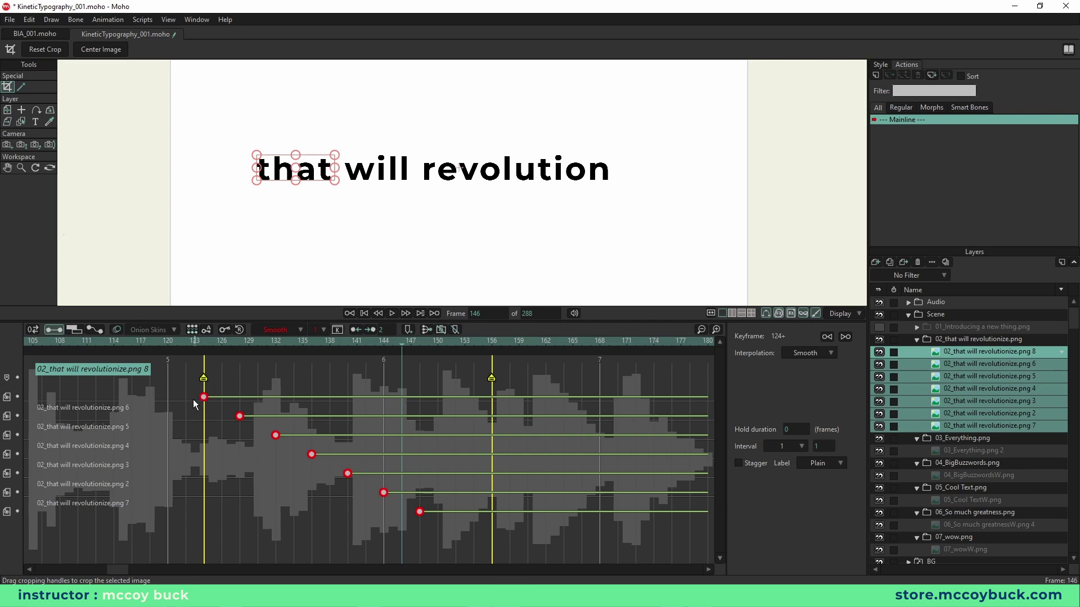
{"action": "mouse_move", "coordinate": [422, 513]}
{"action": "left_mouse_down"}
{"action": "mouse_move", "coordinate": [248, 514]}
{"action": "mouse_move", "coordinate": [491, 514]}
{"action": "mouse_move", "coordinate": [265, 513]}
{"action": "mouse_move", "coordinate": [421, 514]}
{"action": "left_mouse_up"}
{"action": "left_click", "coordinate": [203, 340]}
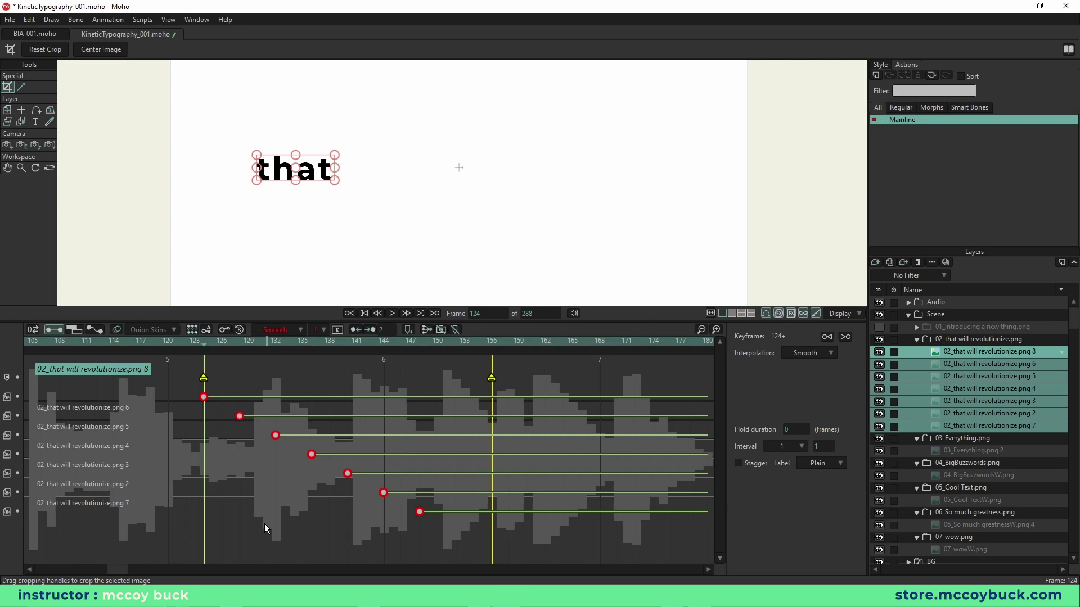
{"action": "key", "text": "space"}
{"action": "key", "text": "space"}
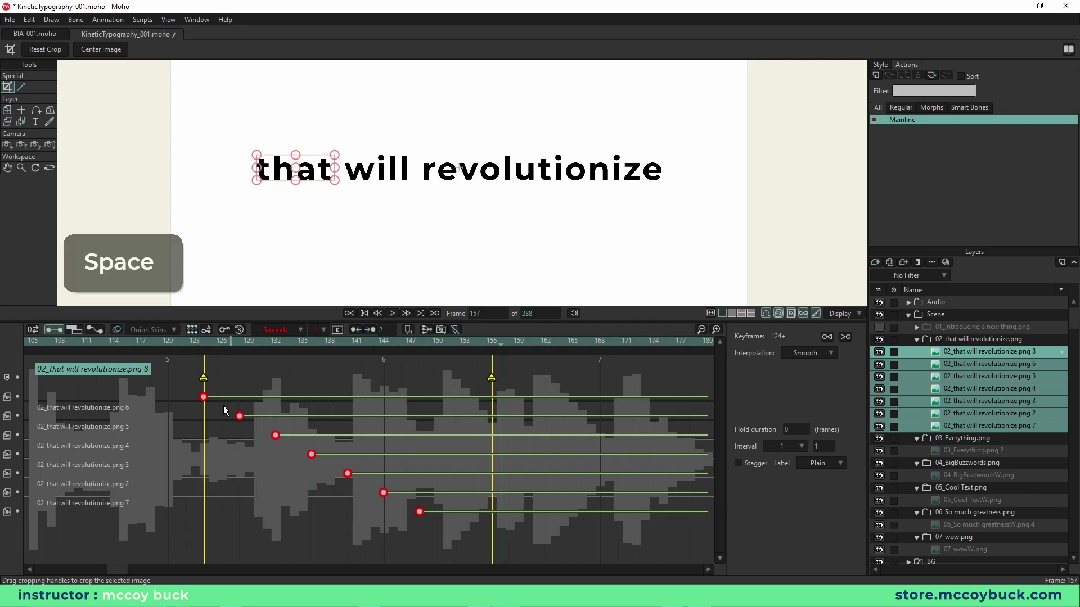
{"action": "left_click", "coordinate": [203, 339]}
{"action": "key", "text": "space"}
{"action": "key", "text": "space"}
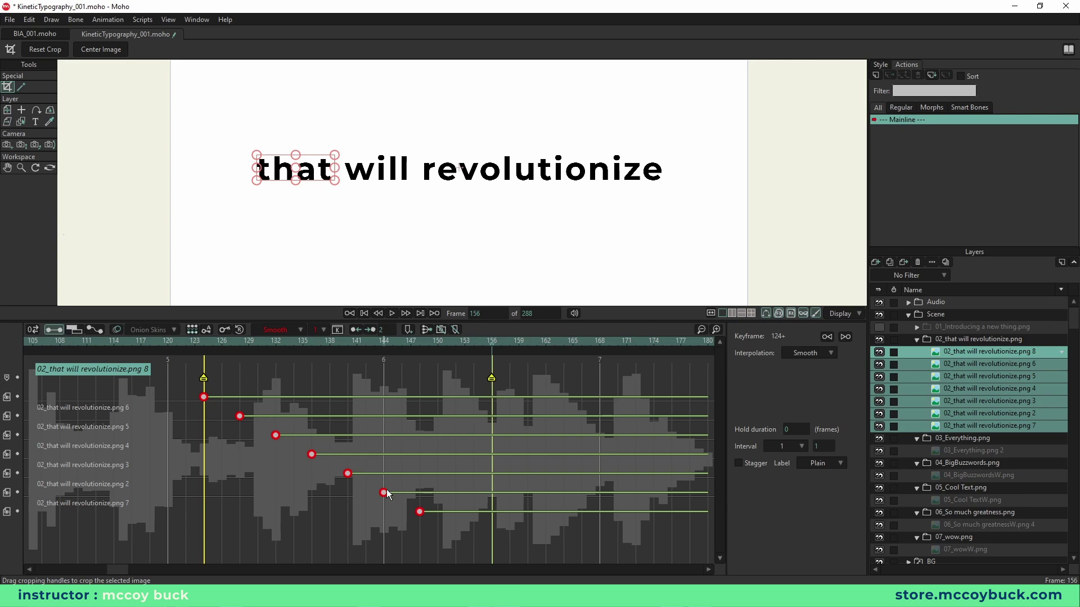
{"action": "left_click", "coordinate": [288, 515]}
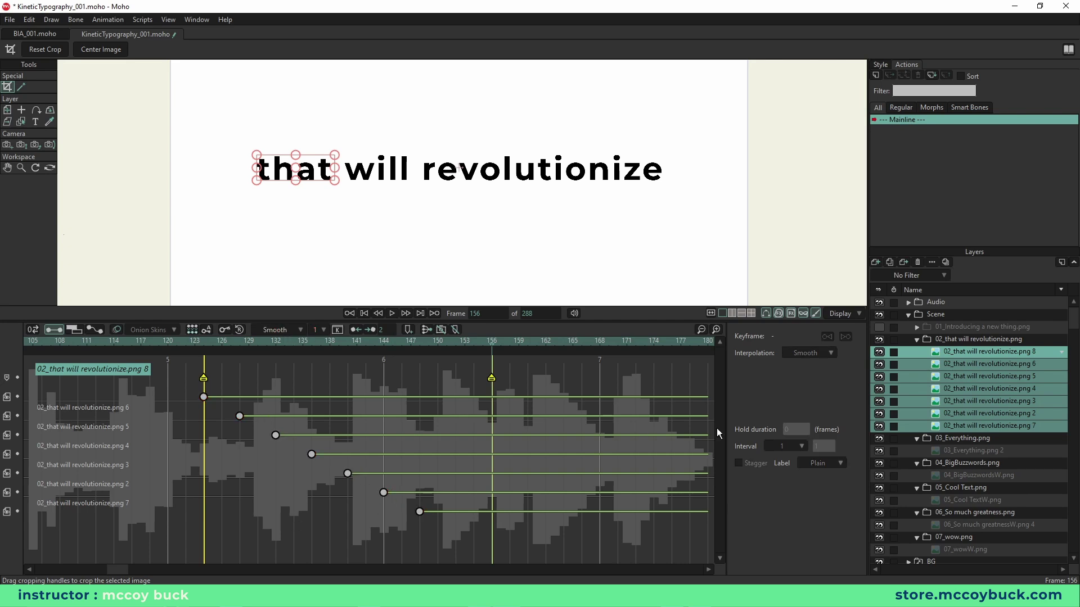
Step: Turn the 01_Introducing a new thing.png group's visibility back on, collapse the 02_that will revolutionize.png group, and play both phrases together
{"action": "left_click", "coordinate": [880, 327]}
{"action": "left_click", "coordinate": [916, 339]}
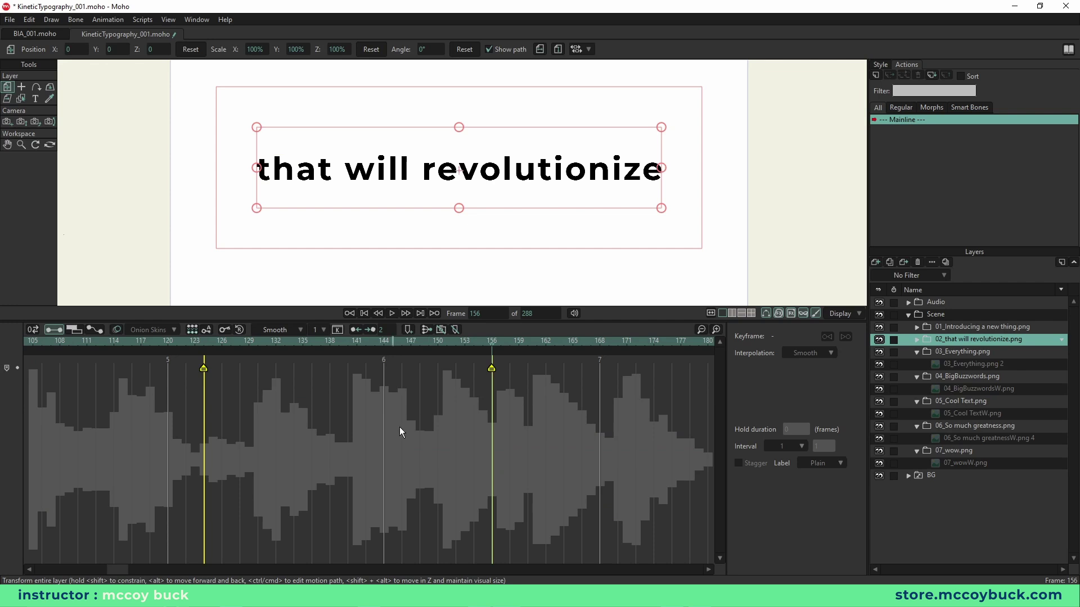
{"action": "left_click", "coordinate": [700, 330]}
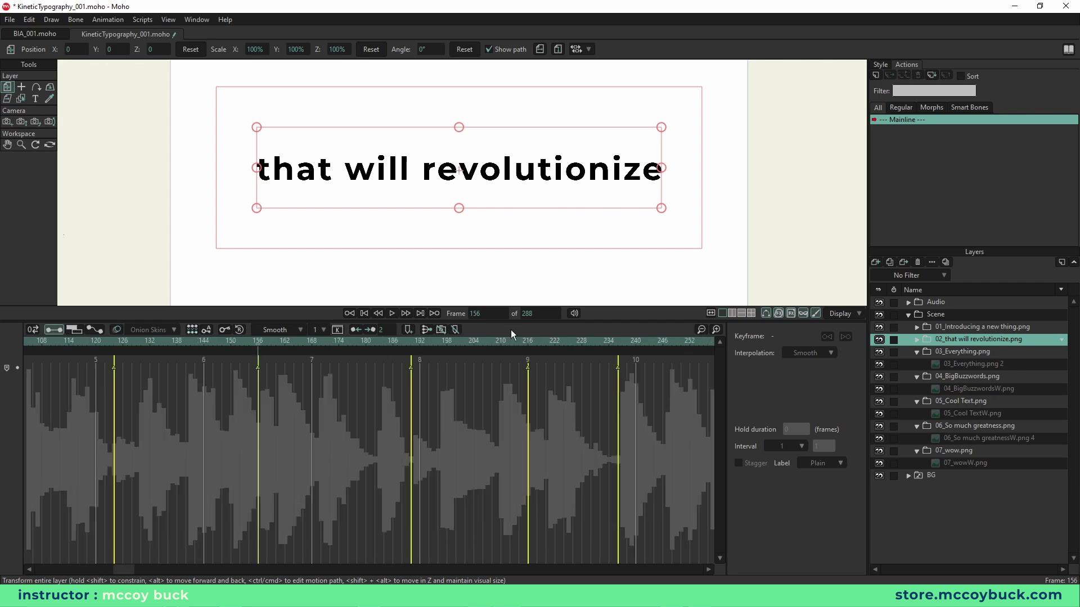
{"action": "left_click_drag", "start_coordinate": [515, 321], "coordinate": [513, 390]}
{"action": "left_click_drag", "start_coordinate": [169, 412], "coordinate": [234, 418]}
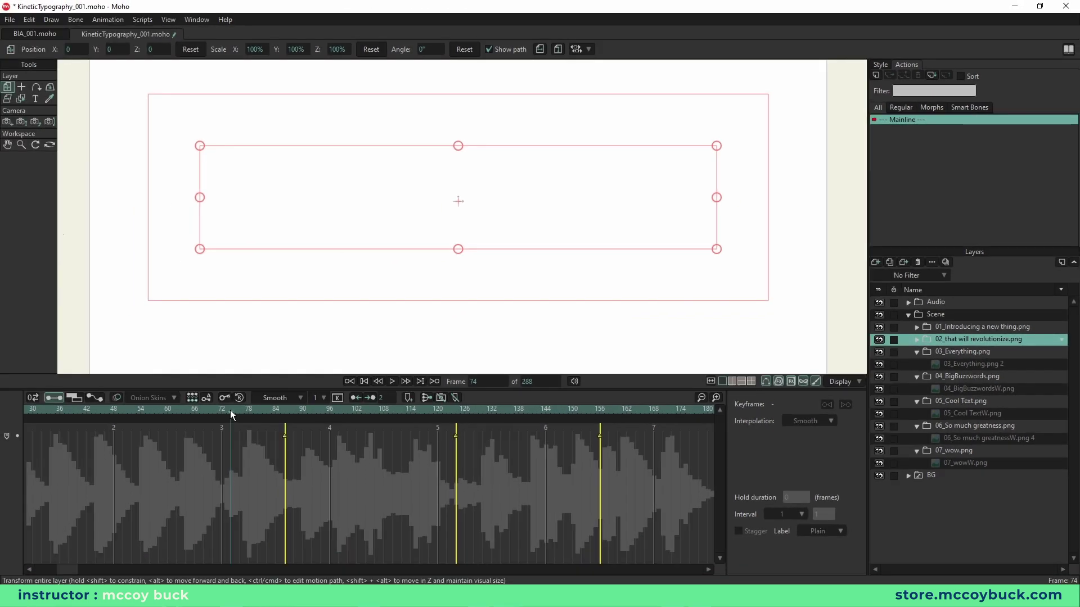
{"action": "key", "text": "space"}
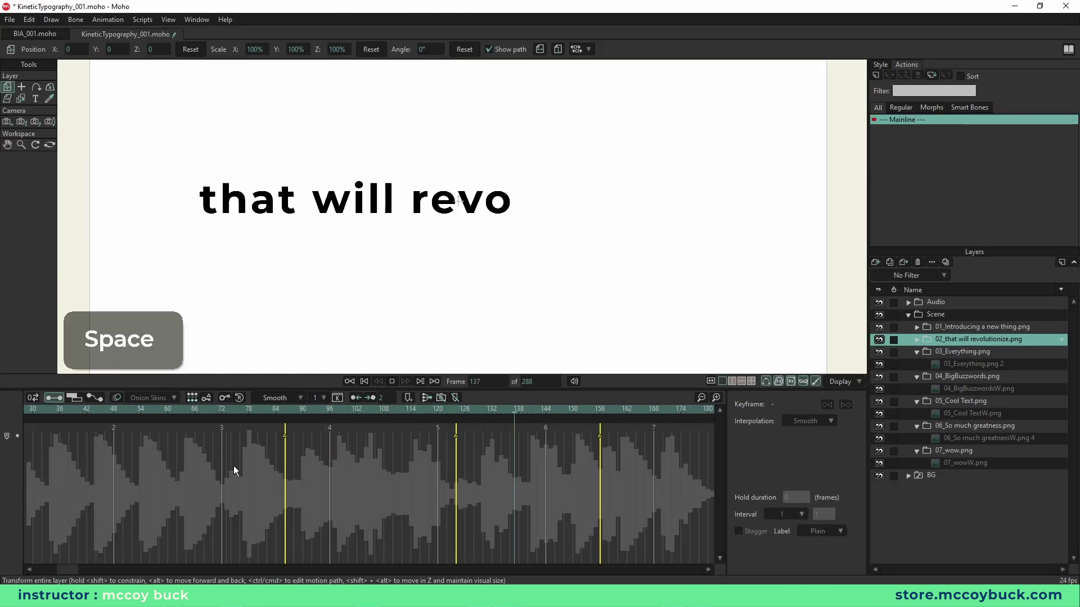
{"action": "key", "text": "space"}
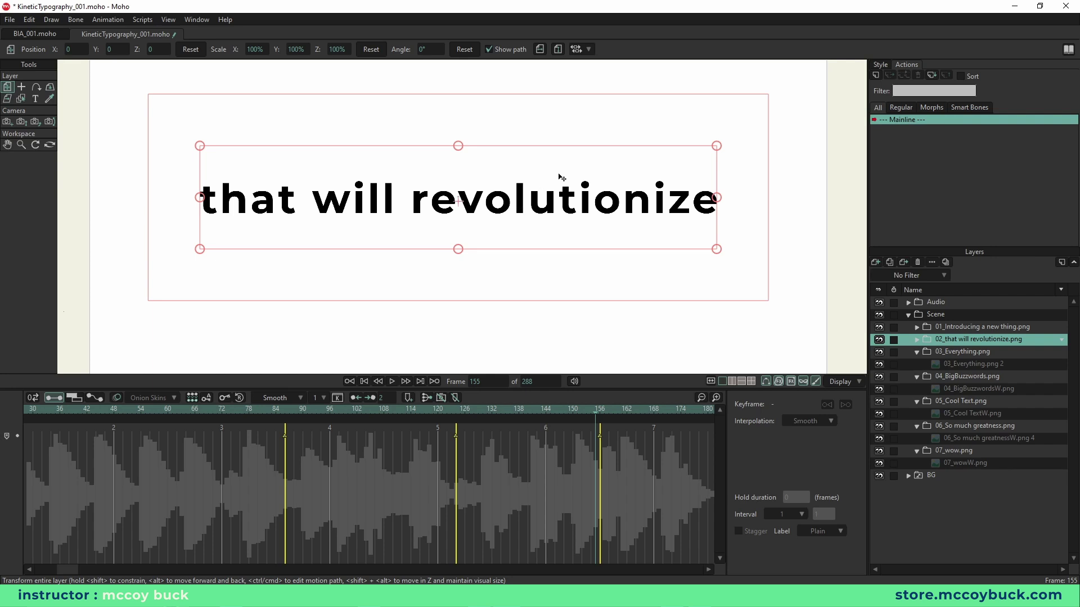
{"action": "key", "text": "space"}
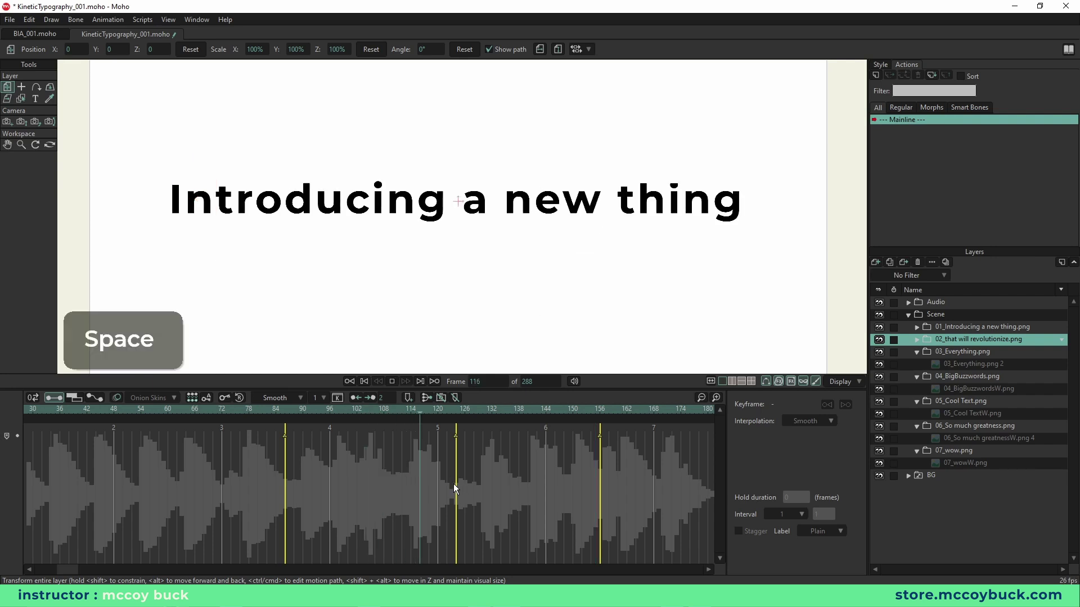
{"action": "key", "text": "space"}
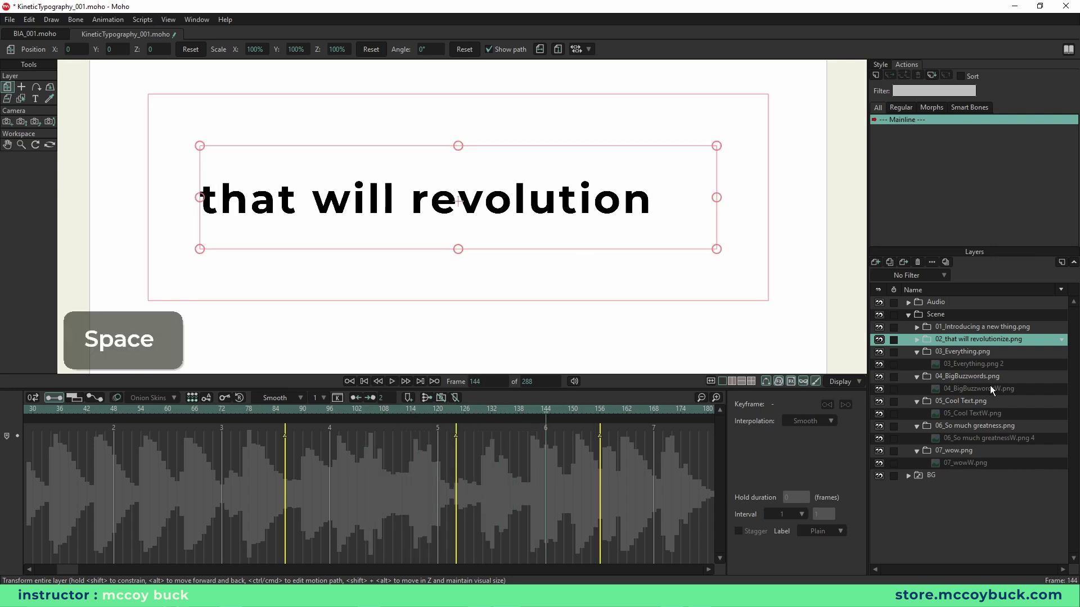
Step: Expand the 02_that will revolutionize.png group, select its seven layers, and move the "will" visibility keyframe to frame 126
{"action": "left_click", "coordinate": [917, 340]}
{"action": "left_click", "coordinate": [963, 352]}
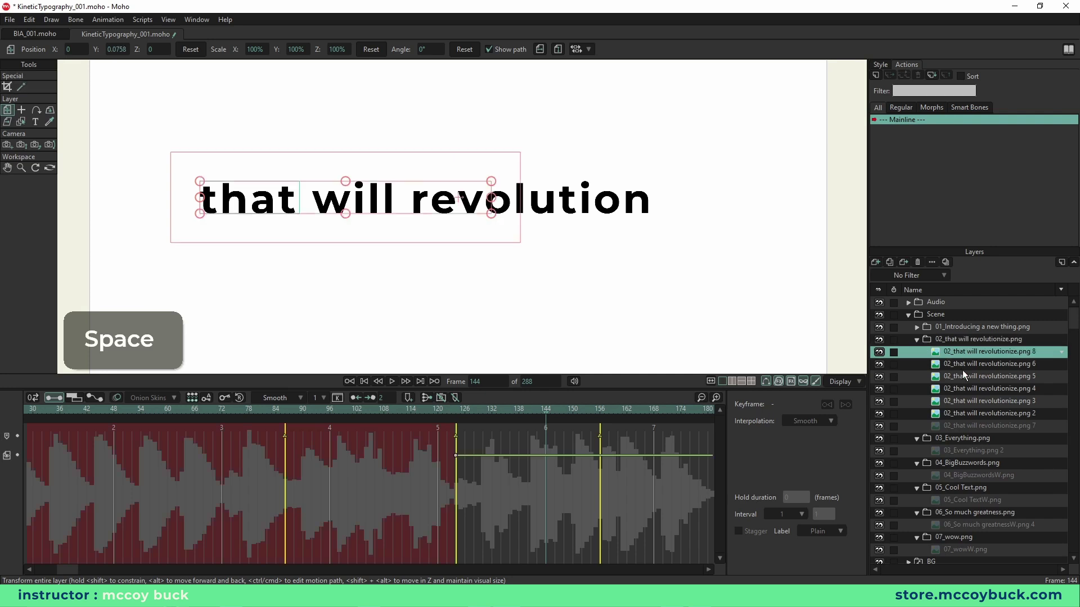
{"action": "left_click", "coordinate": [958, 426], "text": "shift"}
{"action": "left_click_drag", "start_coordinate": [556, 388], "coordinate": [555, 347]}
{"action": "scroll", "coordinate": [444, 397], "scroll_direction": "down", "scroll_amount": 5}
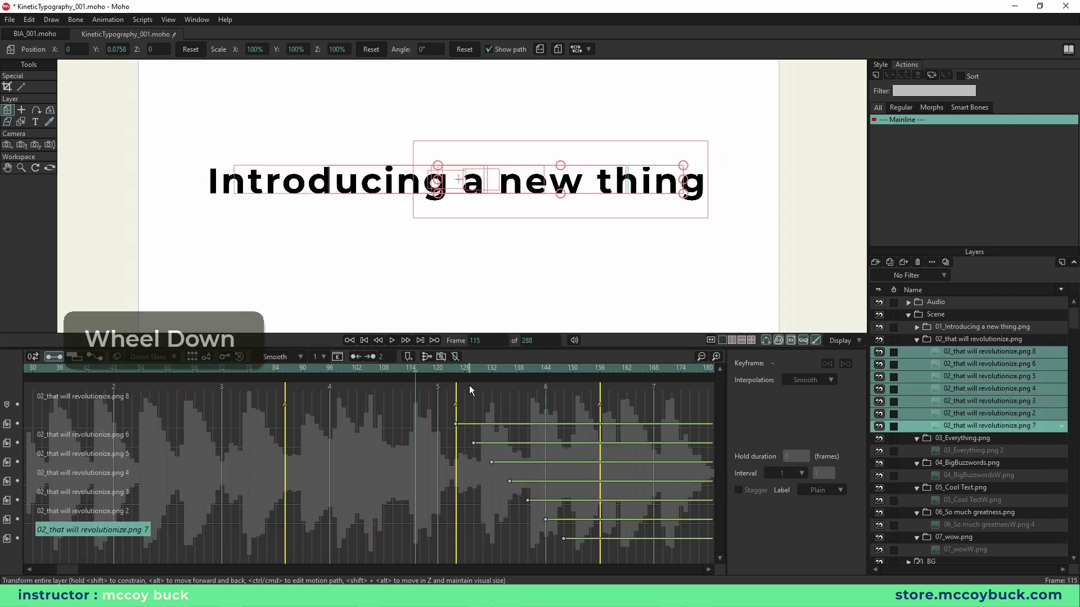
{"action": "key", "text": "space"}
{"action": "left_click", "coordinate": [426, 376]}
{"action": "left_click_drag", "start_coordinate": [428, 376], "coordinate": [473, 392]}
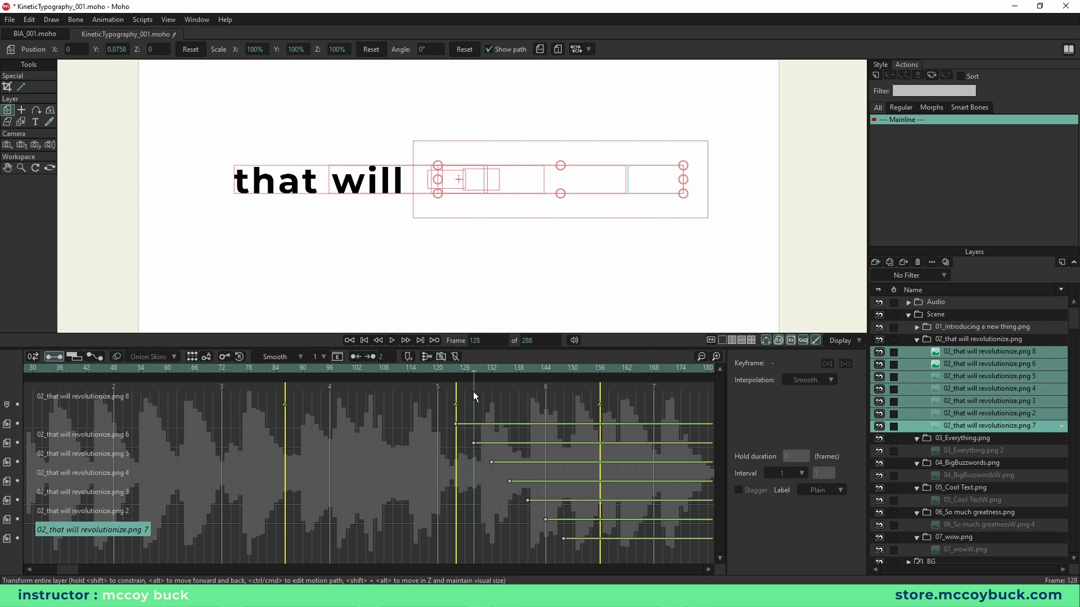
{"action": "left_click", "coordinate": [470, 443]}
{"action": "left_click_drag", "start_coordinate": [469, 445], "coordinate": [466, 446]}
Step: Replay the phrase, move the "re" visibility keyframe to frame 128, and check the timing
{"action": "left_click", "coordinate": [413, 369]}
{"action": "key", "text": "space"}
{"action": "key", "text": "space"}
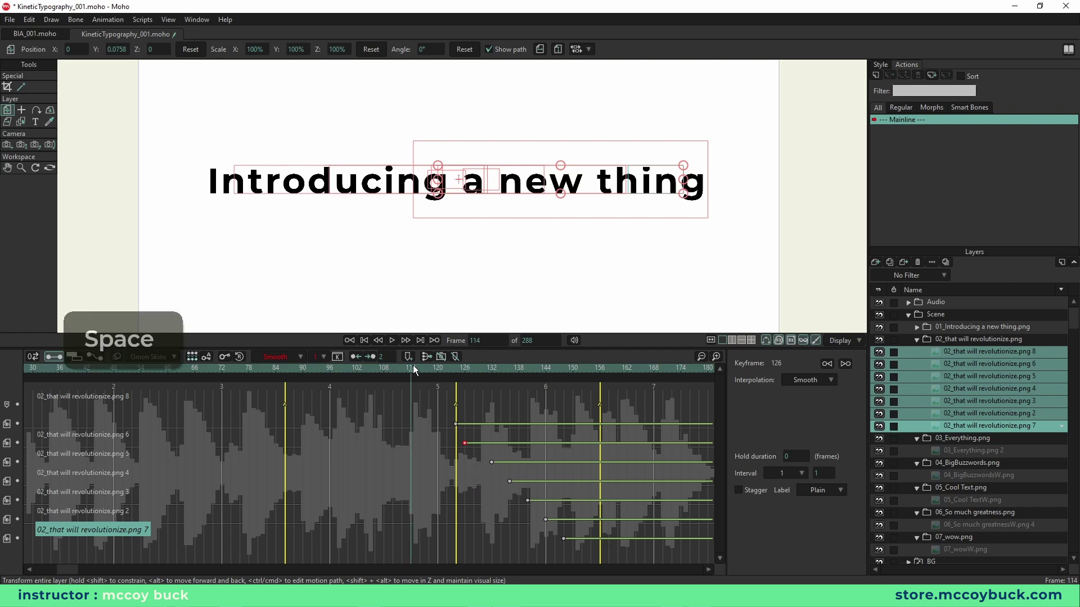
{"action": "left_click_drag", "start_coordinate": [413, 366], "coordinate": [477, 382]}
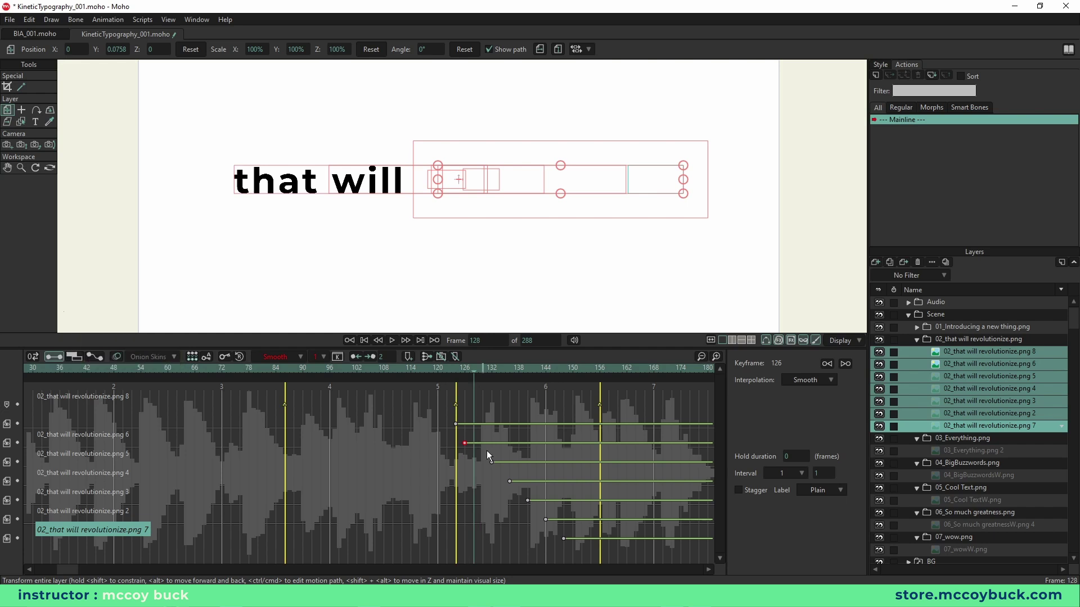
{"action": "left_click_drag", "start_coordinate": [491, 463], "coordinate": [474, 462]}
{"action": "left_click", "coordinate": [407, 373]}
{"action": "key", "text": "space"}
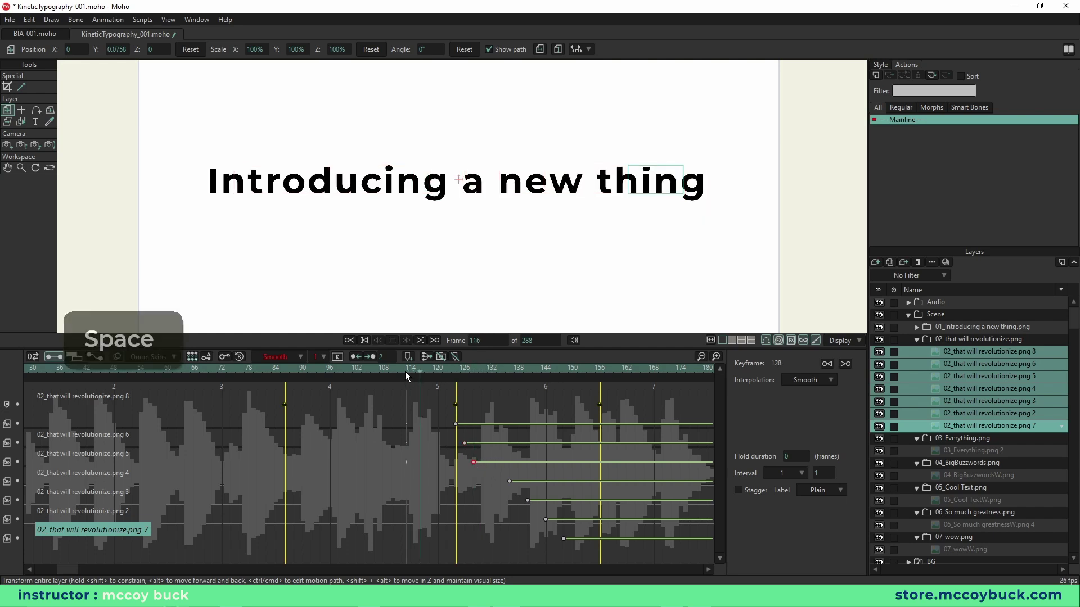
Step: Move the "vo" visibility keyframe to frame 134 and the "lu" visibility keyframe to frame 138
{"action": "left_click_drag", "start_coordinate": [417, 371], "coordinate": [500, 383]}
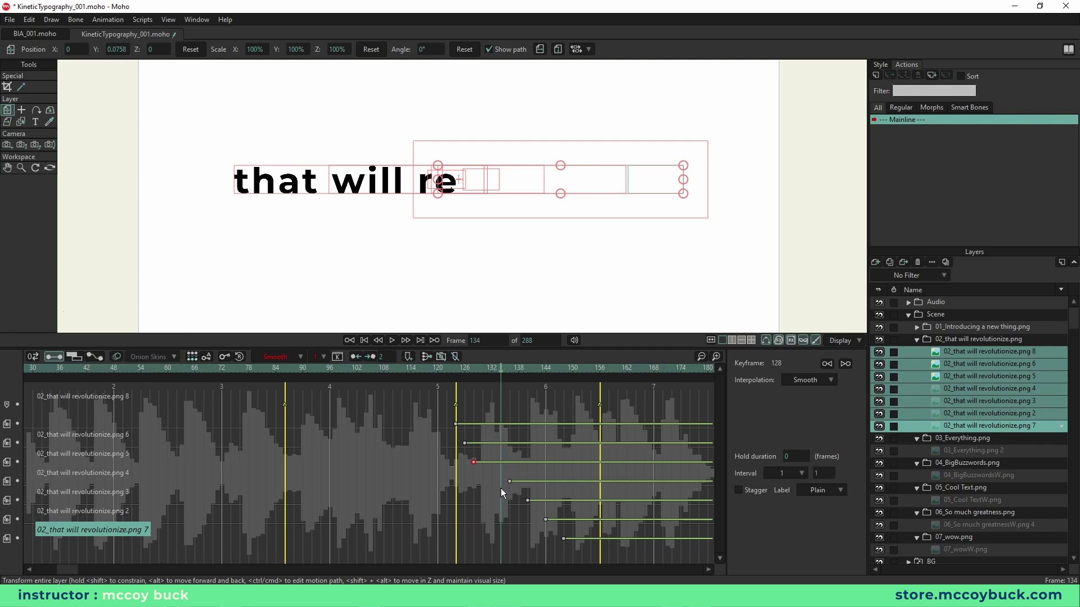
{"action": "left_click_drag", "start_coordinate": [505, 483], "coordinate": [502, 484]}
{"action": "key", "text": "space"}
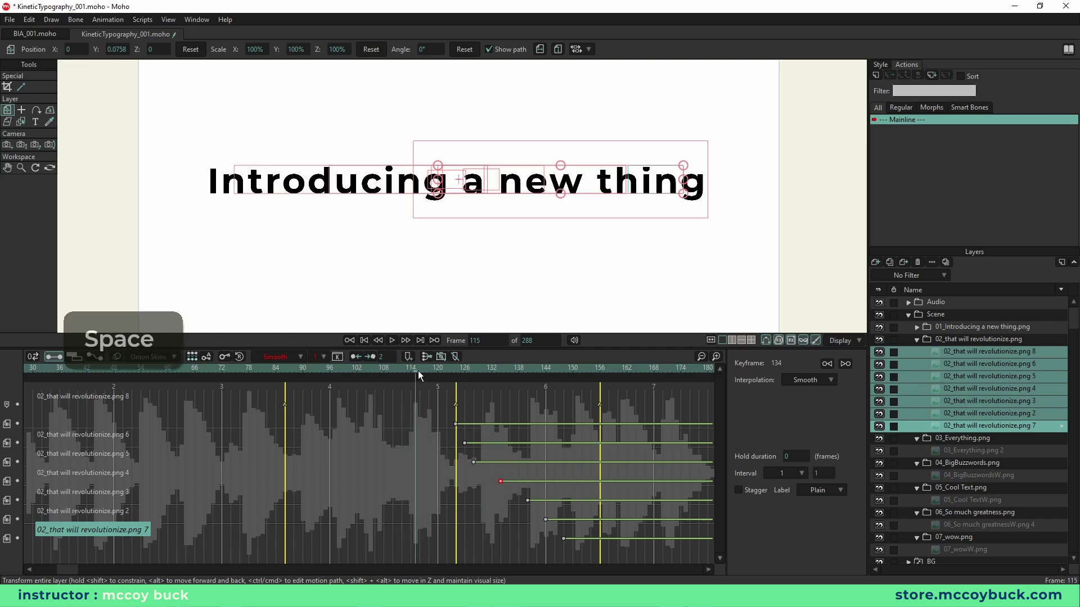
{"action": "left_click", "coordinate": [506, 381]}
{"action": "mouse_move", "coordinate": [507, 381]}
{"action": "left_mouse_down"}
{"action": "mouse_move", "coordinate": [522, 382]}
{"action": "mouse_move", "coordinate": [509, 390]}
{"action": "mouse_move", "coordinate": [518, 392]}
{"action": "left_mouse_up"}
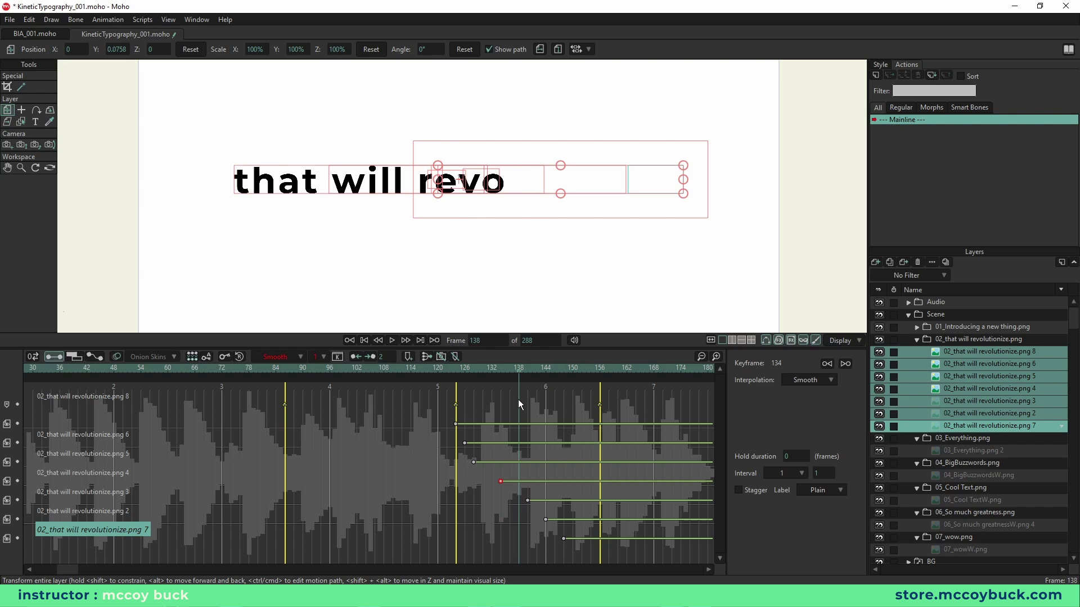
{"action": "left_click_drag", "start_coordinate": [527, 500], "coordinate": [519, 501]}
Step: Move the "tion" visibility keyframe to frame 140 and the "ize" one to frame 146, and play both phrases to check the timing
{"action": "mouse_move", "coordinate": [520, 369]}
{"action": "left_mouse_down"}
{"action": "mouse_move", "coordinate": [536, 373]}
{"action": "mouse_move", "coordinate": [528, 380]}
{"action": "left_mouse_up"}
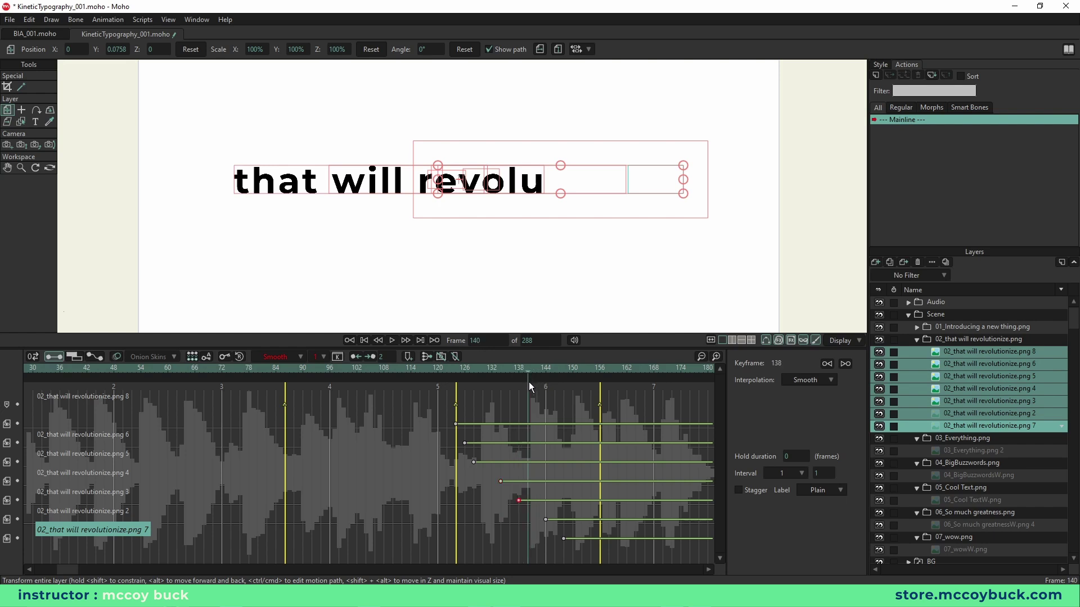
{"action": "left_click_drag", "start_coordinate": [544, 519], "coordinate": [531, 519]}
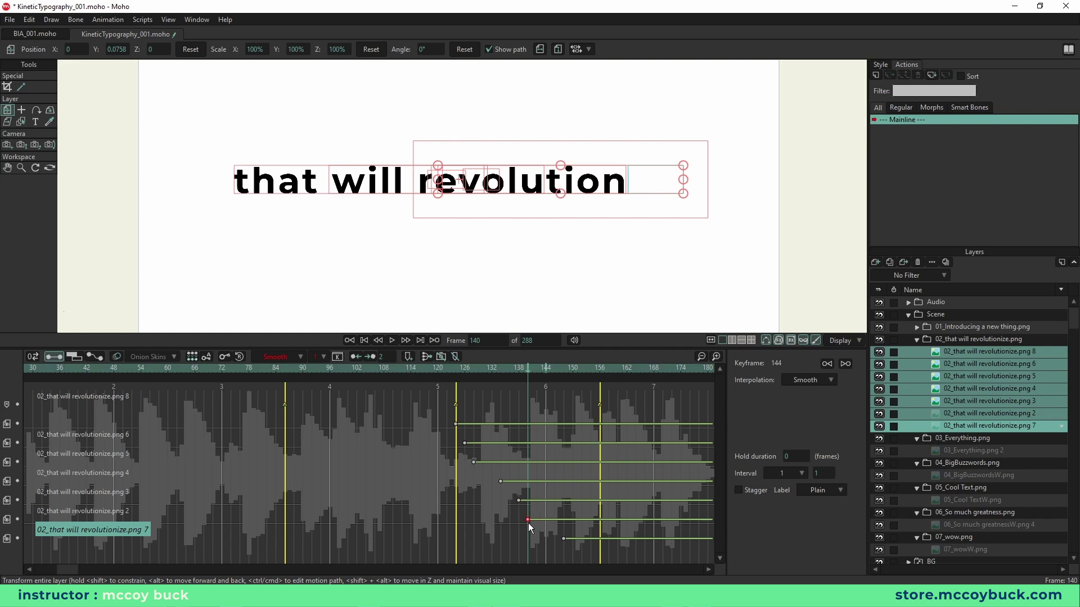
{"action": "left_click_drag", "start_coordinate": [528, 370], "coordinate": [553, 374]}
{"action": "left_click_drag", "start_coordinate": [564, 538], "coordinate": [557, 540]}
{"action": "left_click", "coordinate": [457, 549]}
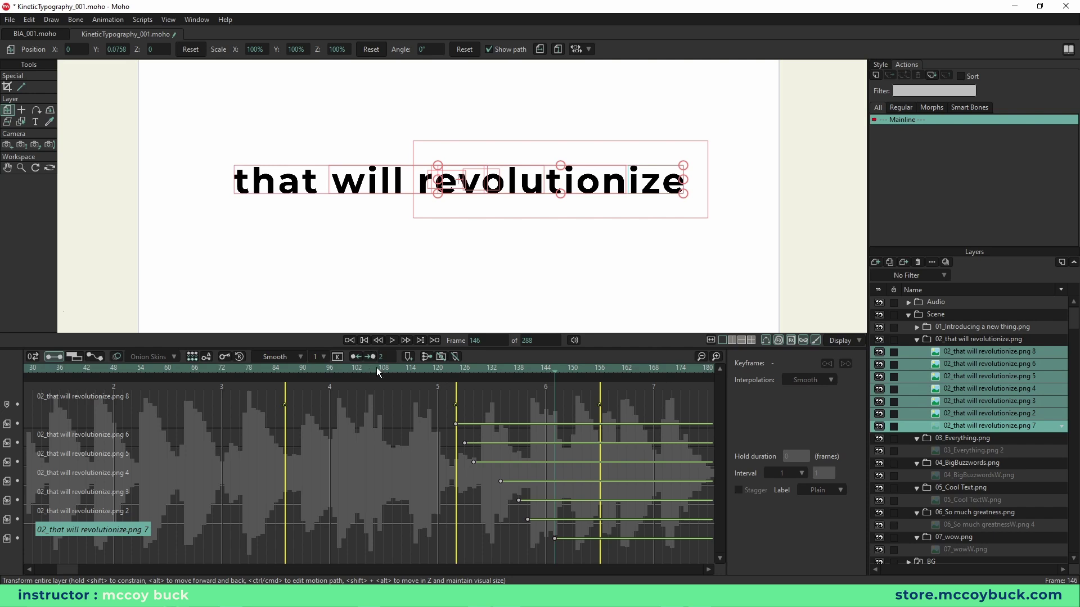
{"action": "left_click", "coordinate": [375, 368]}
{"action": "key", "text": "space"}
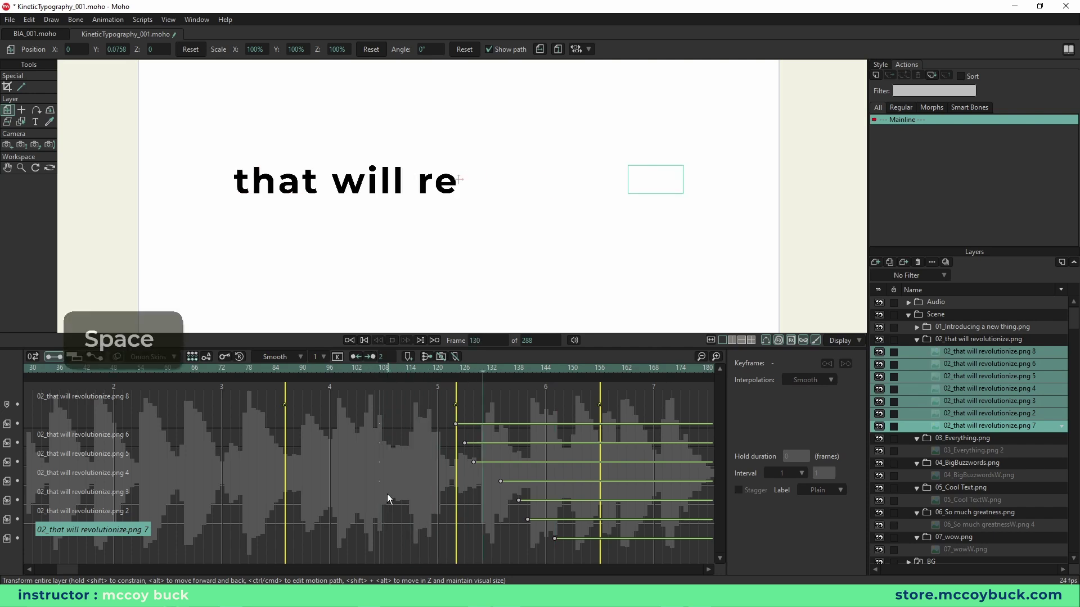
{"action": "key", "text": "space"}
{"action": "left_click", "coordinate": [393, 369]}
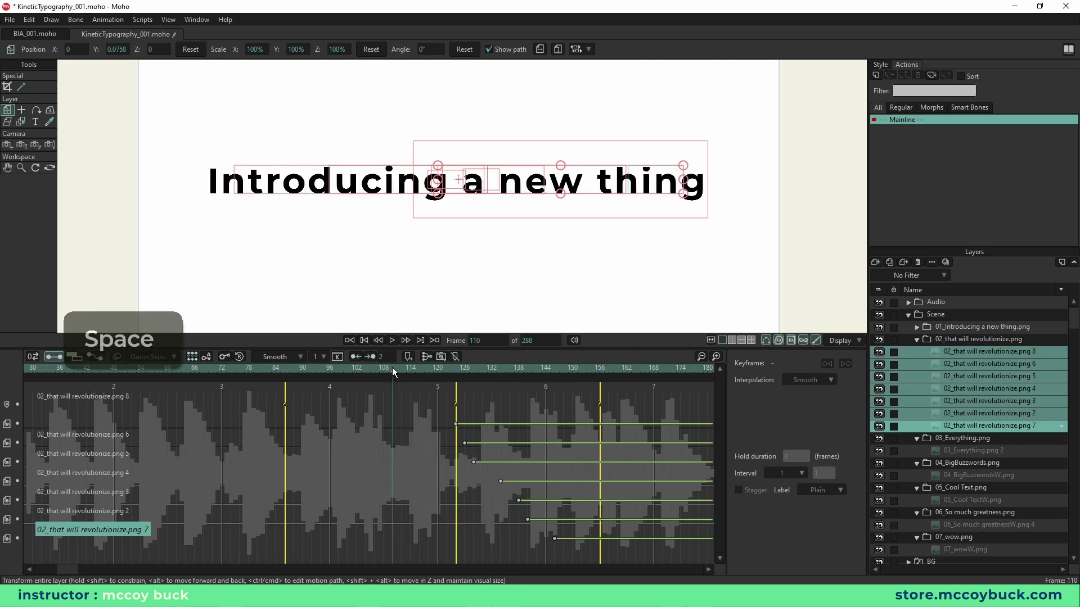
{"action": "key", "text": "space"}
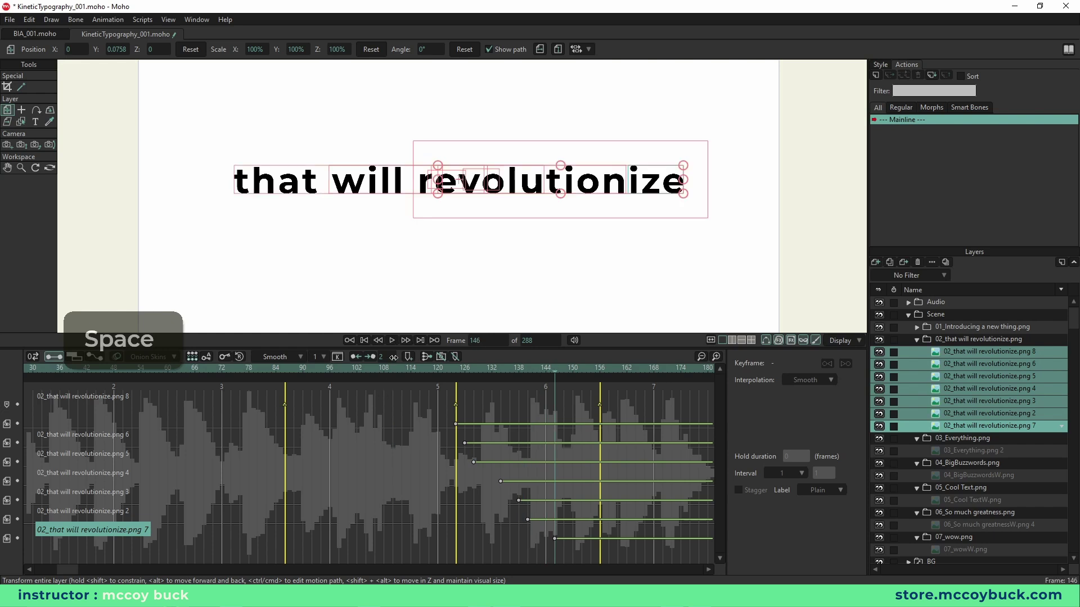
Step: Move the "will" visibility keyframe to frame 127 and the "re" one to frame 130, and replay the phrase to check the timing
{"action": "left_click", "coordinate": [392, 370]}
{"action": "left_click", "coordinate": [391, 370]}
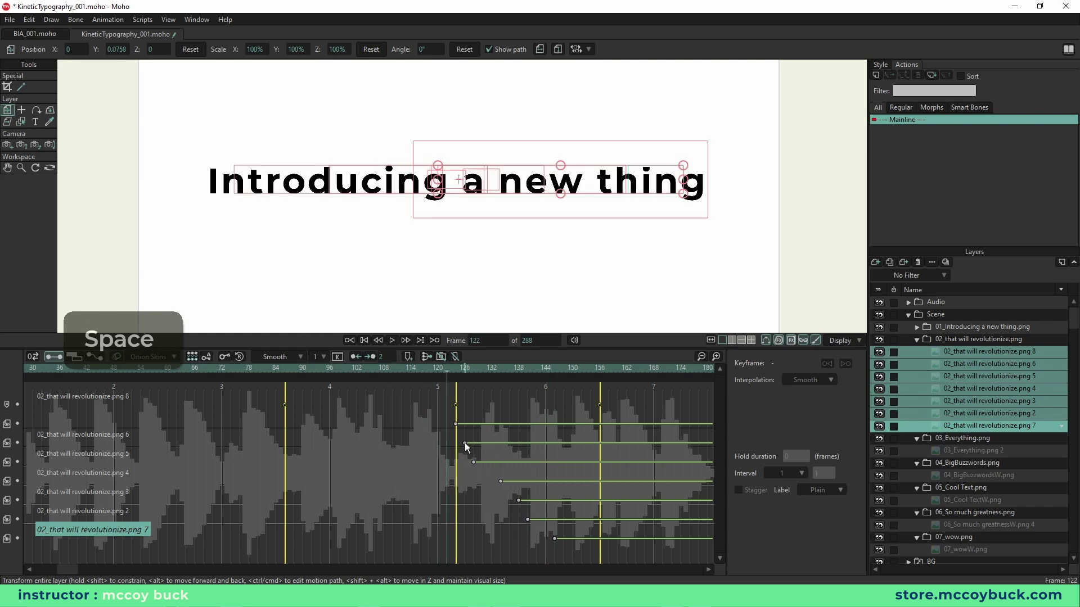
{"action": "left_click_drag", "start_coordinate": [465, 444], "coordinate": [482, 462]}
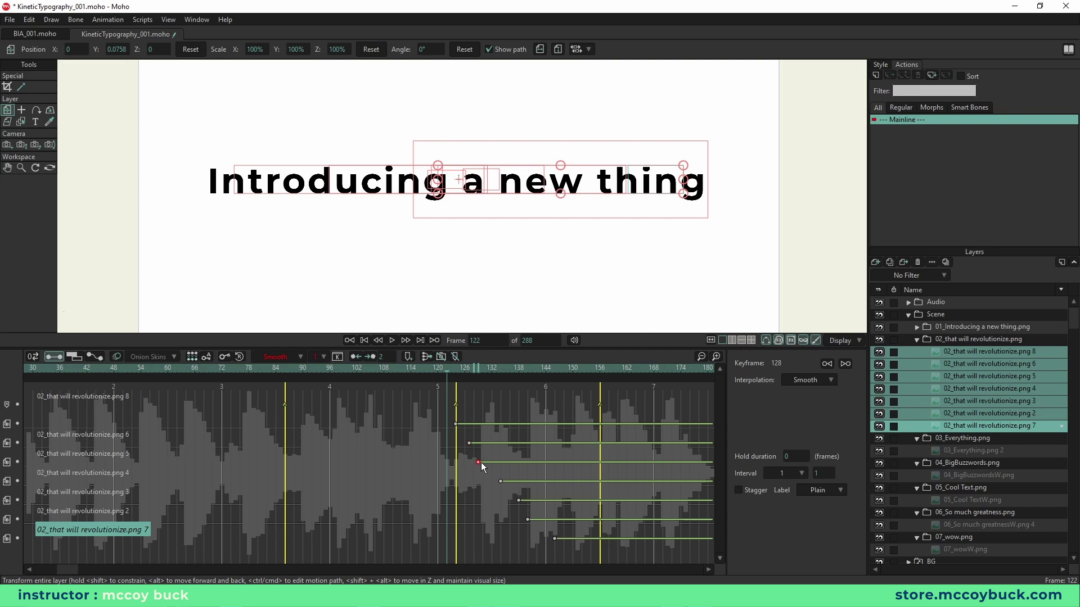
{"action": "left_click", "coordinate": [467, 483]}
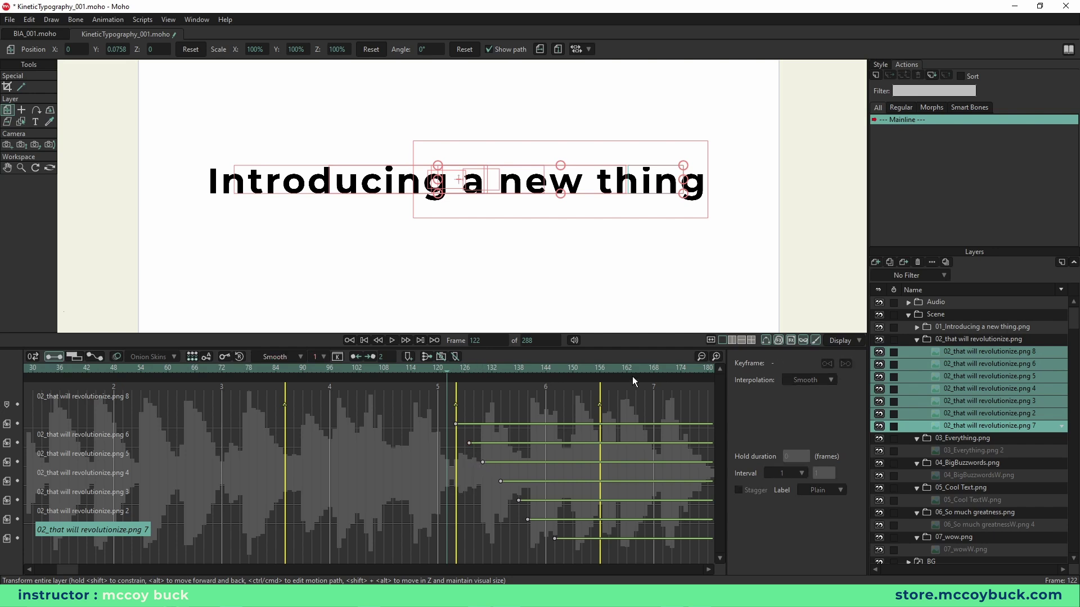
{"action": "left_click", "coordinate": [716, 356]}
{"action": "left_click_drag", "start_coordinate": [88, 570], "coordinate": [113, 571]}
{"action": "left_click", "coordinate": [258, 369]}
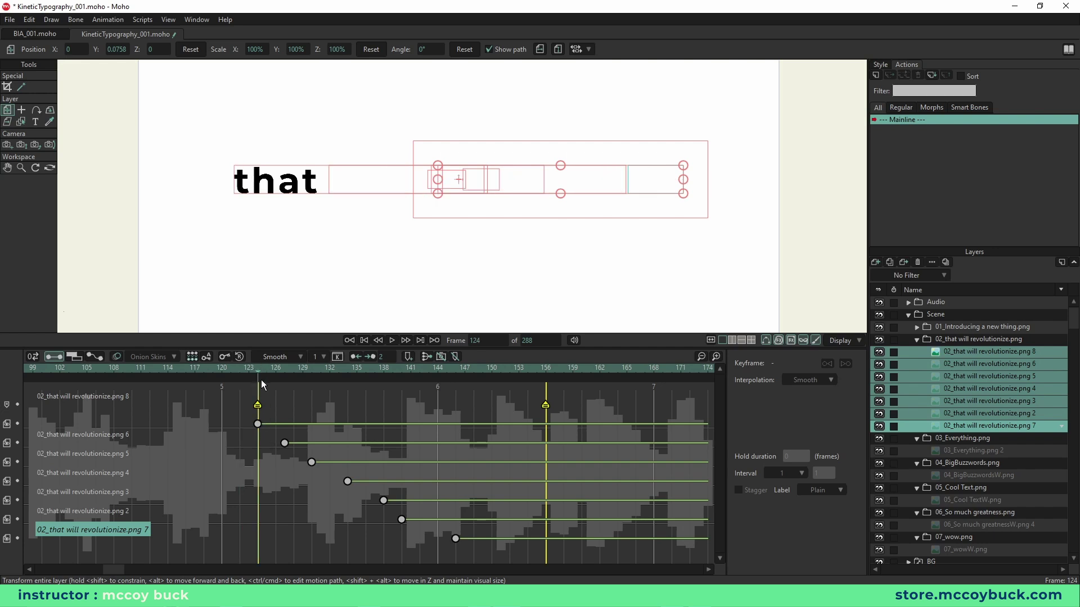
{"action": "left_click", "coordinate": [283, 373]}
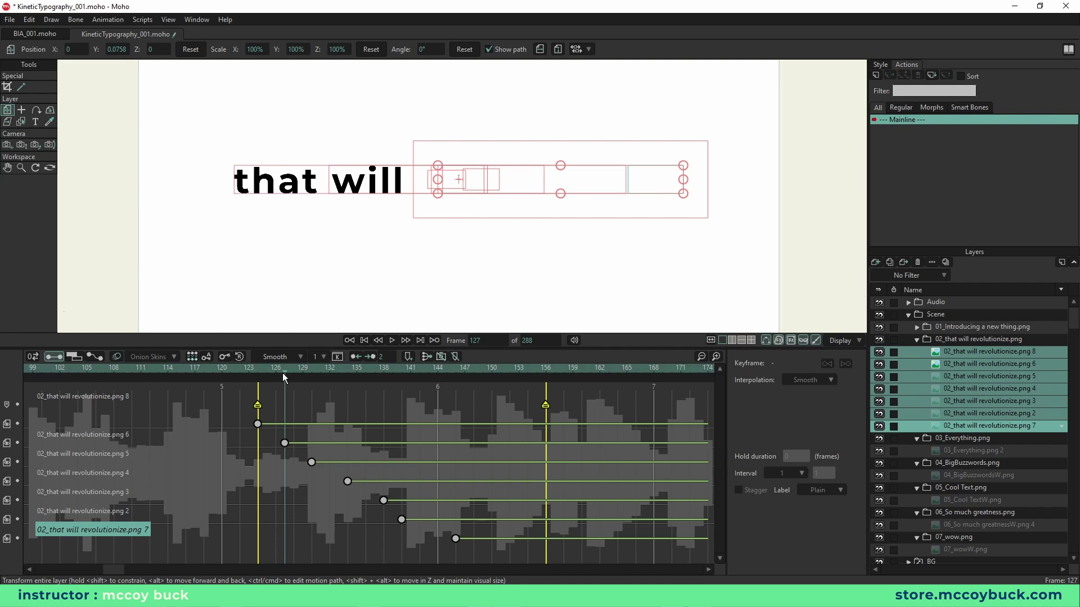
{"action": "key", "text": "space"}
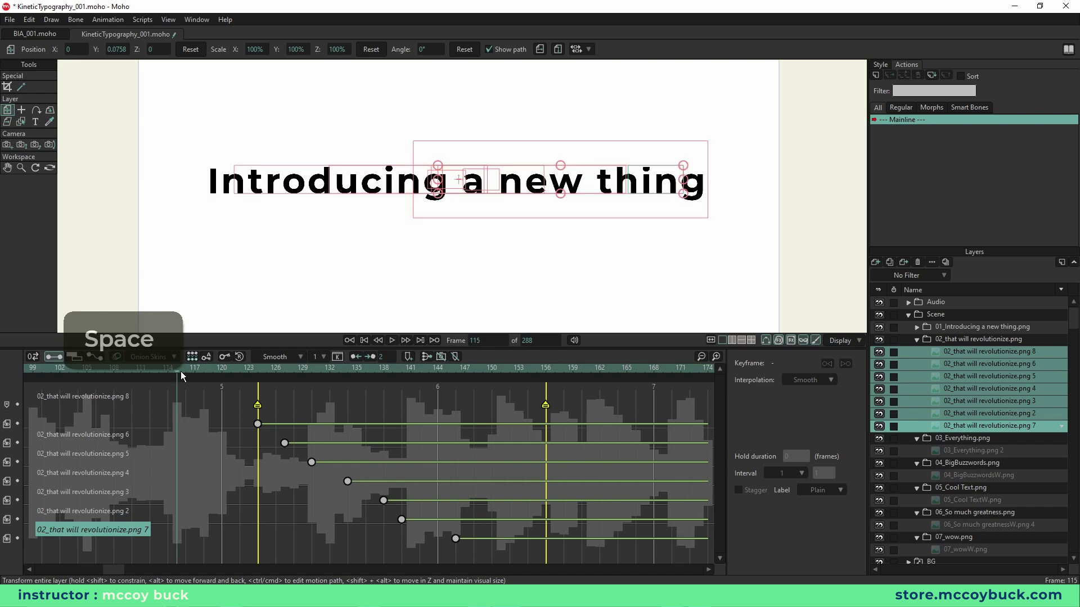
{"action": "key", "text": "space"}
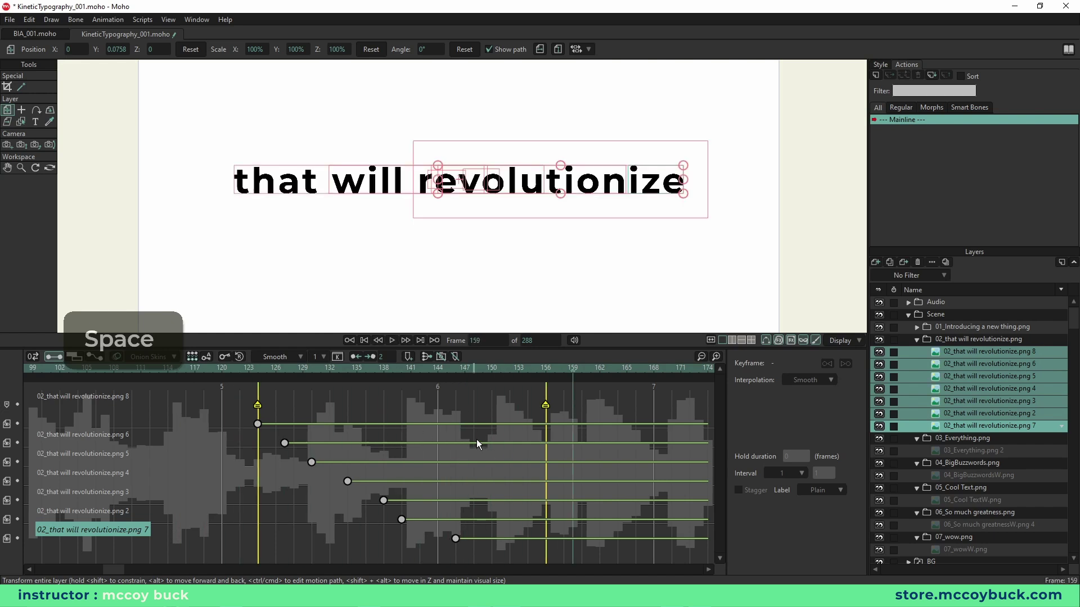
Step: Collapse and hide the first two phrase groups, select the 03_Everything.png 2 layer, and play the audio leading into that phrase
{"action": "left_click", "coordinate": [971, 367]}
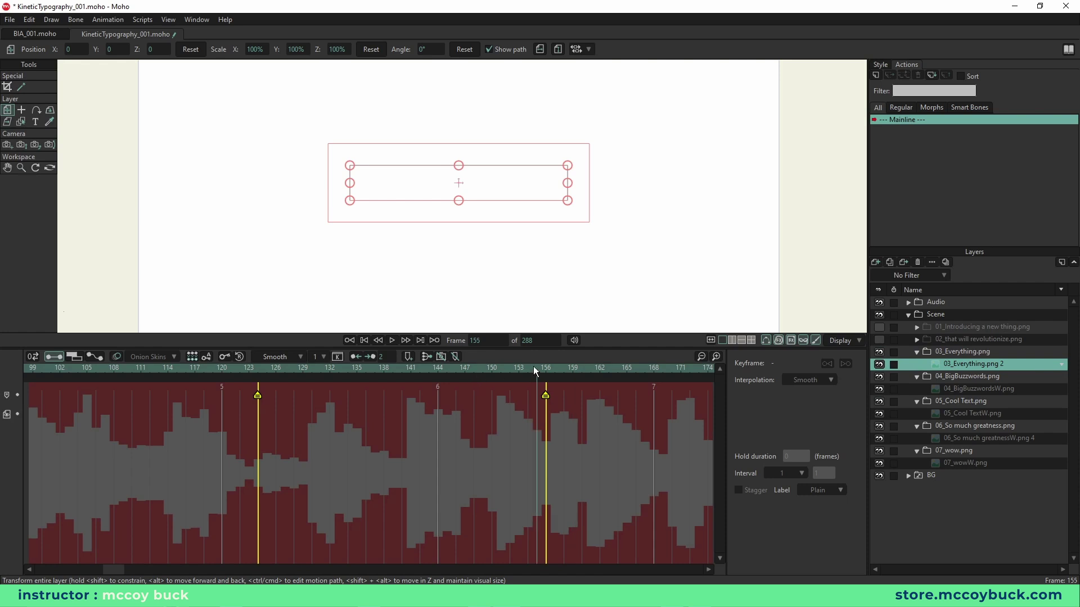
{"action": "key", "text": "space"}
{"action": "key", "text": "space"}
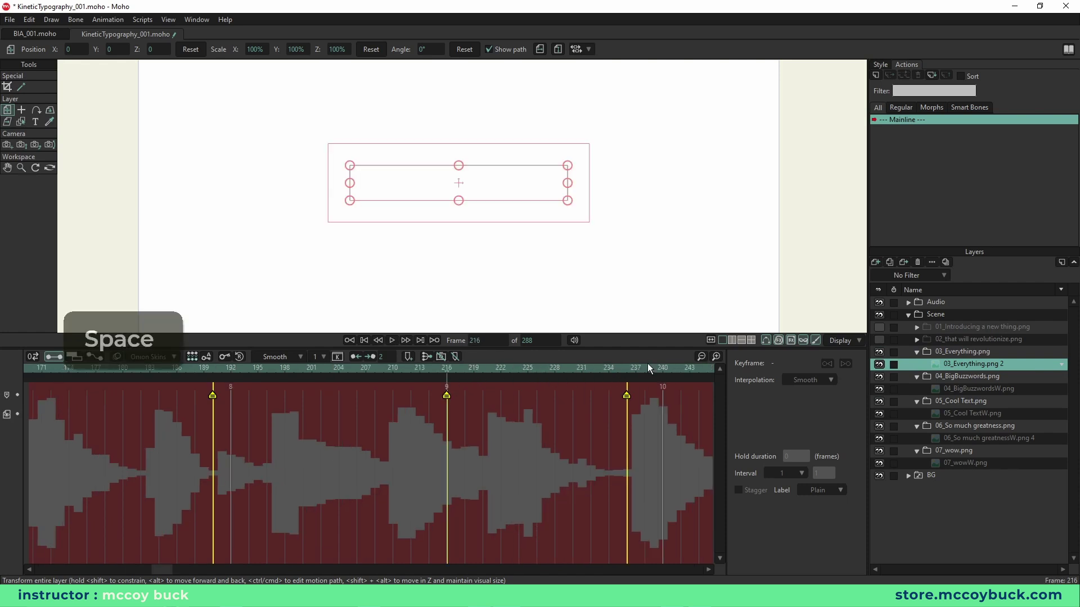
{"action": "left_click", "coordinate": [701, 358]}
{"action": "left_click_drag", "start_coordinate": [168, 570], "coordinate": [118, 575]}
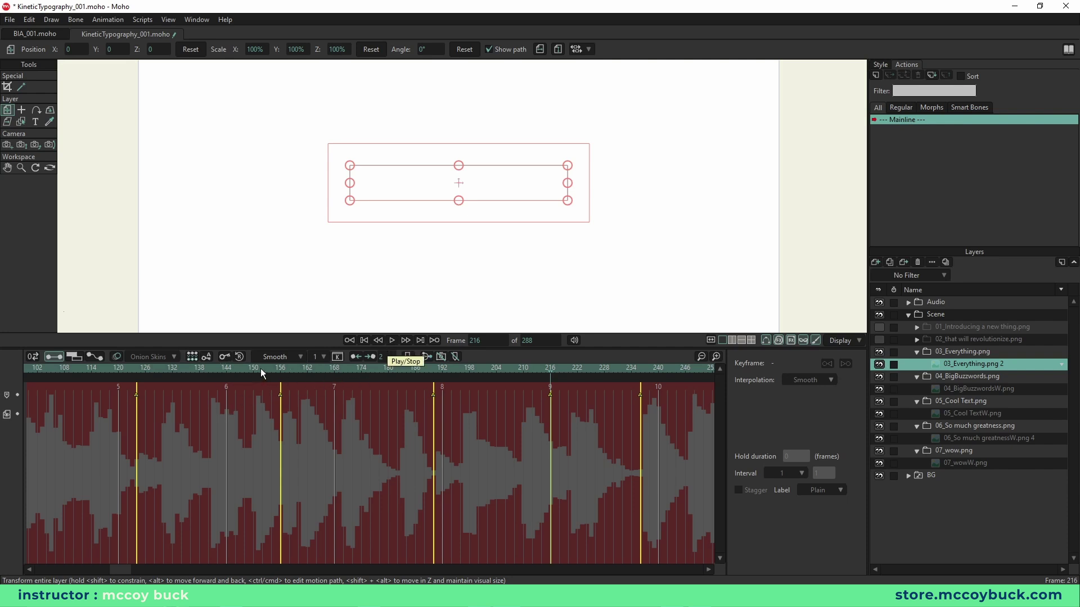
{"action": "left_click", "coordinate": [231, 368]}
{"action": "key", "text": "space"}
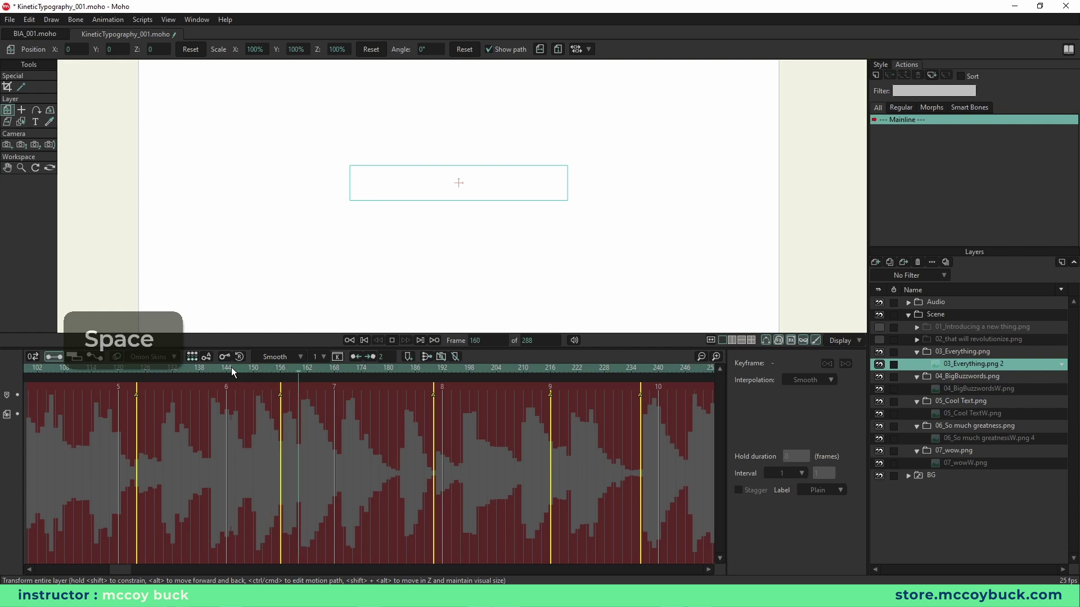
{"action": "key", "text": "space"}
{"action": "left_click", "coordinate": [167, 374]}
{"action": "key", "text": "space"}
{"action": "key", "text": "space"}
{"action": "left_click", "coordinate": [201, 370]}
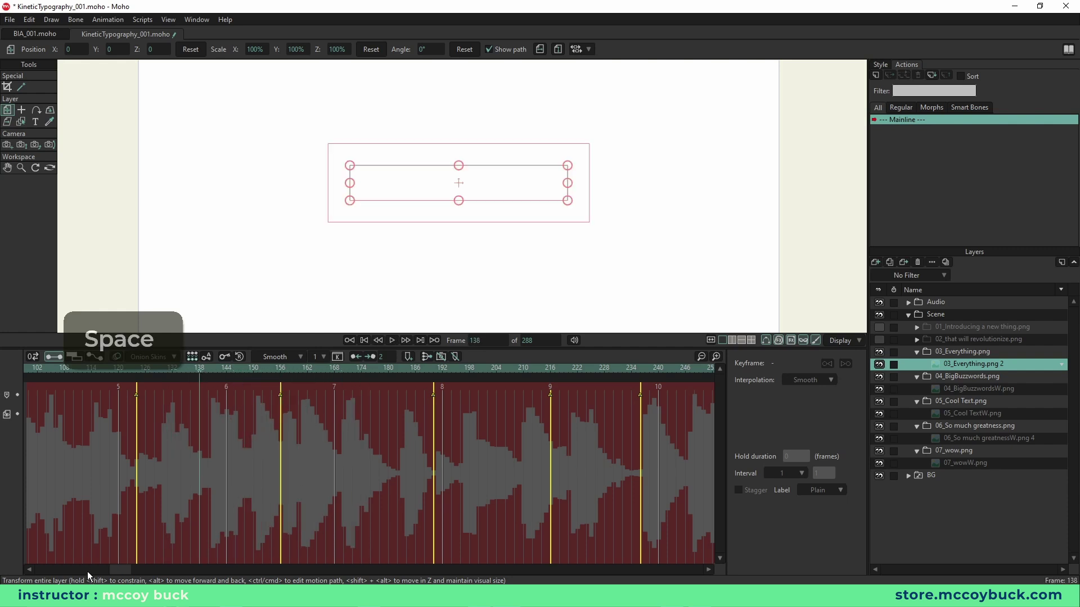
Step: Set the playback start point at frame 138 on the timeline and replay the audio from there
{"action": "left_click_drag", "start_coordinate": [113, 572], "coordinate": [70, 572]}
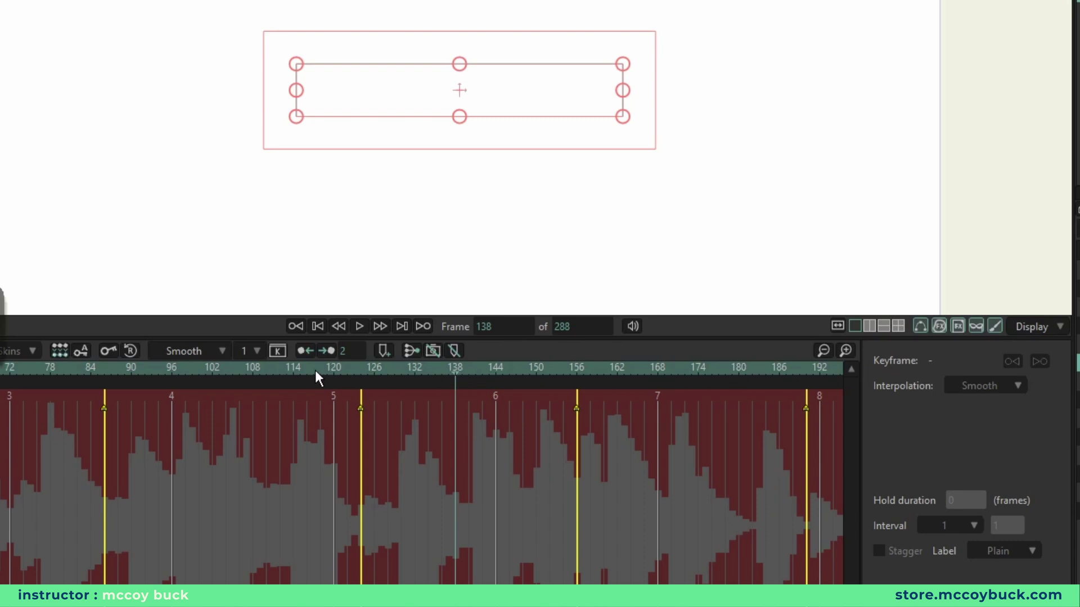
{"action": "left_click", "coordinate": [455, 369]}
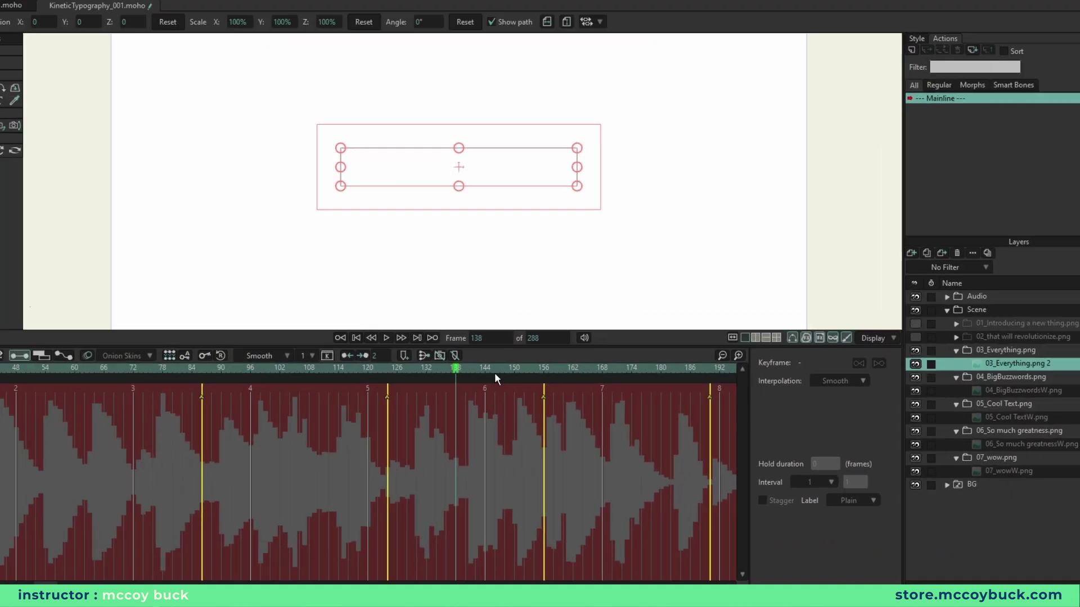
{"action": "left_click_drag", "start_coordinate": [61, 570], "coordinate": [58, 572]}
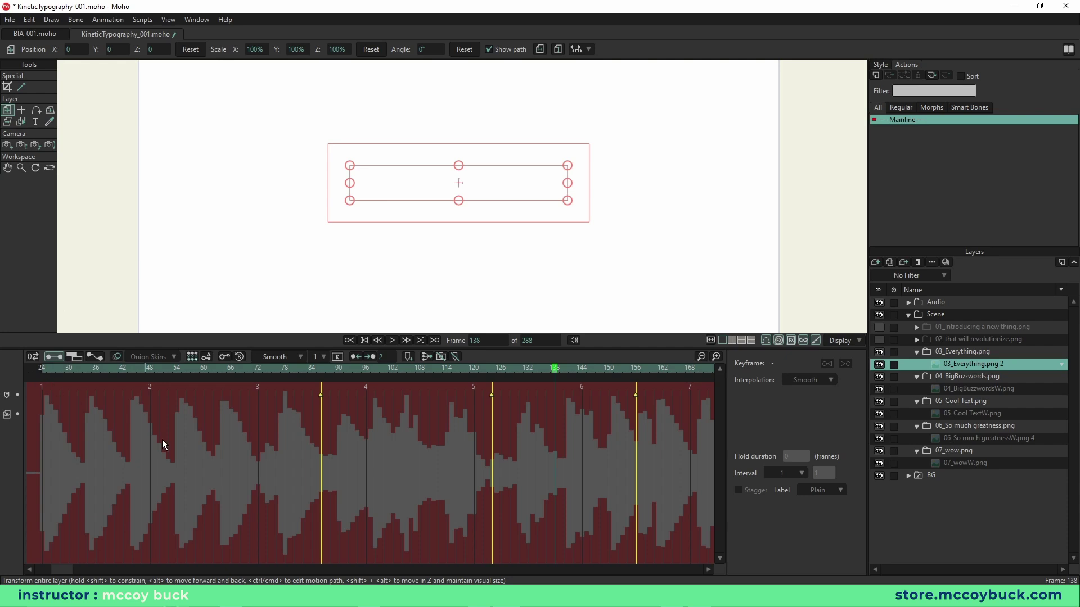
{"action": "left_click_drag", "start_coordinate": [62, 572], "coordinate": [100, 565]}
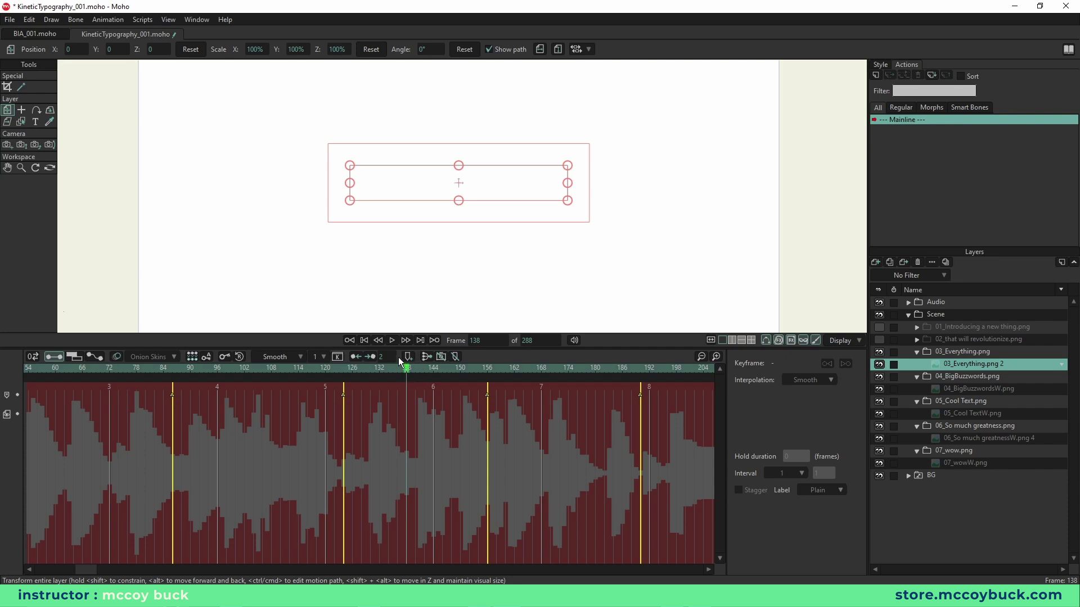
{"action": "left_click", "coordinate": [392, 341]}
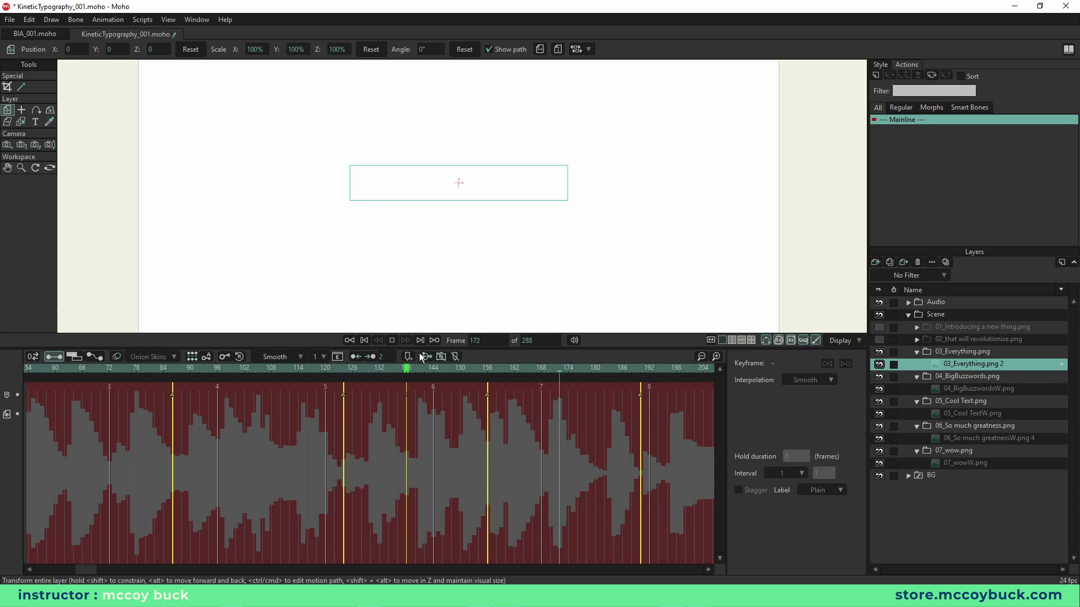
{"action": "key", "text": "space"}
{"action": "key", "text": "space"}
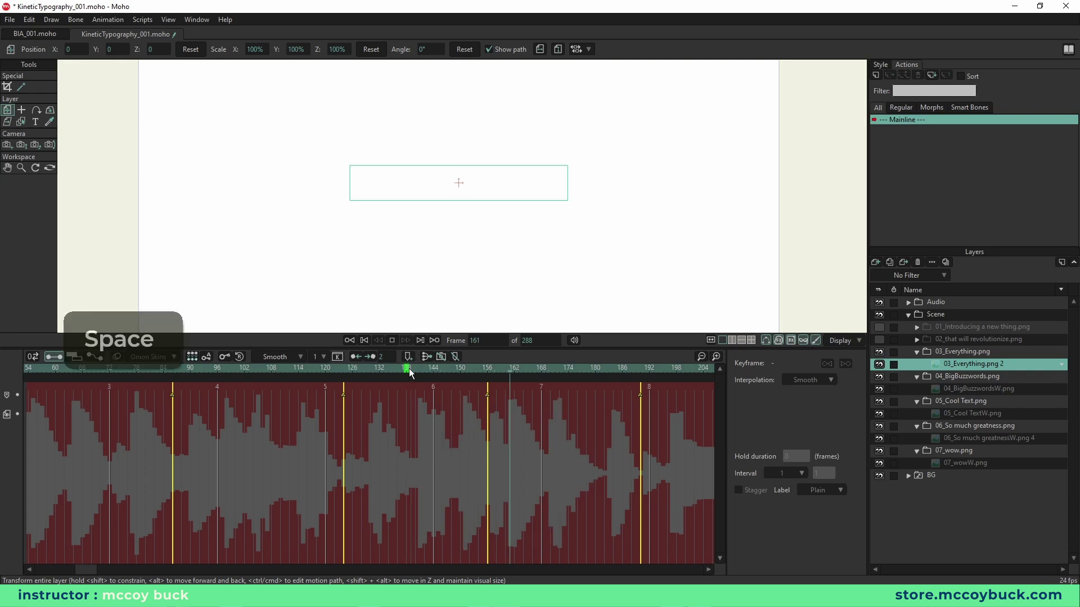
Step: Make the 03_Everything.png 2 layer visible from frame 156 and crop its image to "Every"
{"action": "left_click_drag", "start_coordinate": [410, 369], "coordinate": [484, 377]}
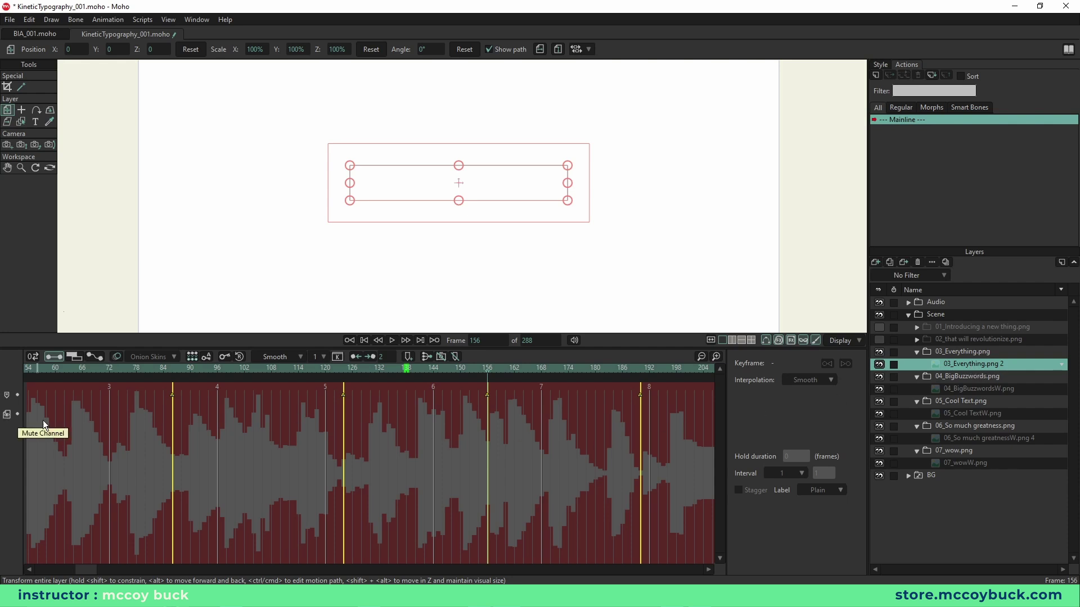
{"action": "left_click", "coordinate": [487, 414]}
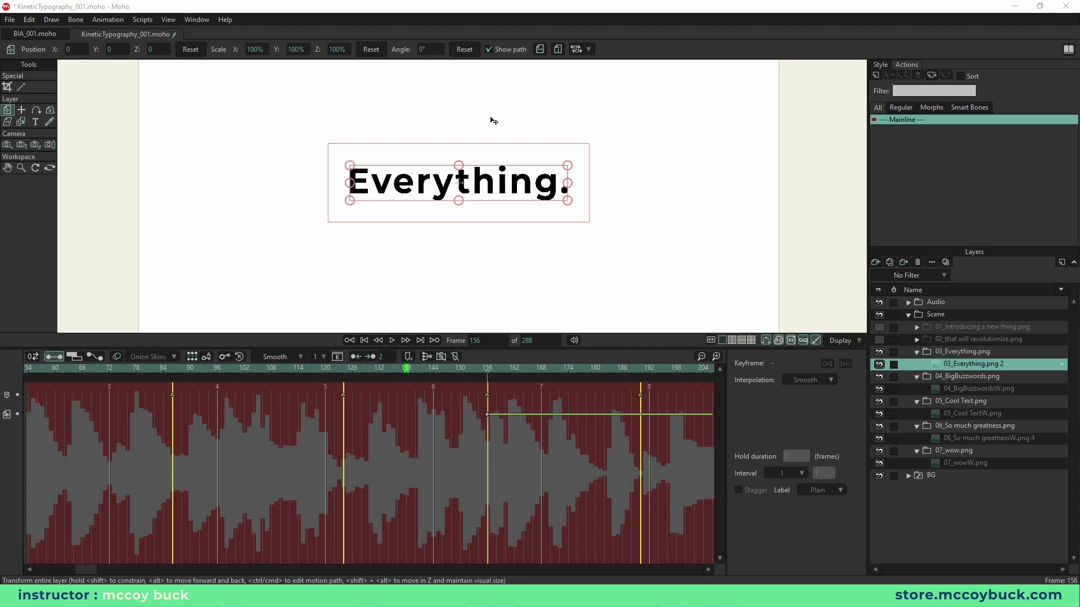
{"action": "left_click", "coordinate": [7, 87]}
{"action": "left_click_drag", "start_coordinate": [570, 185], "coordinate": [444, 199]}
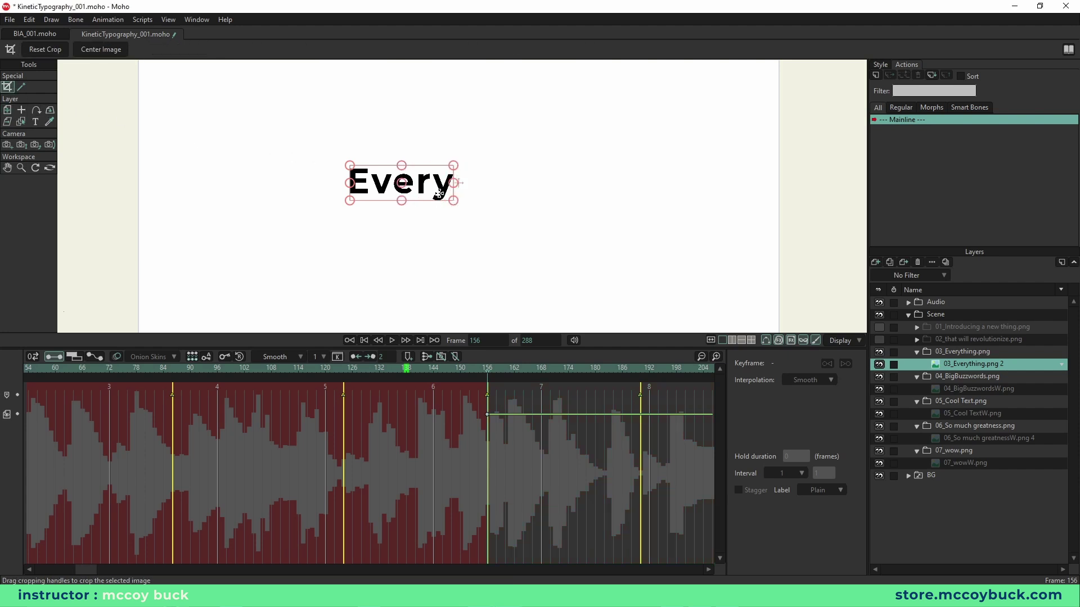
{"action": "scroll", "coordinate": [445, 198], "scroll_direction": "up", "scroll_amount": 5}
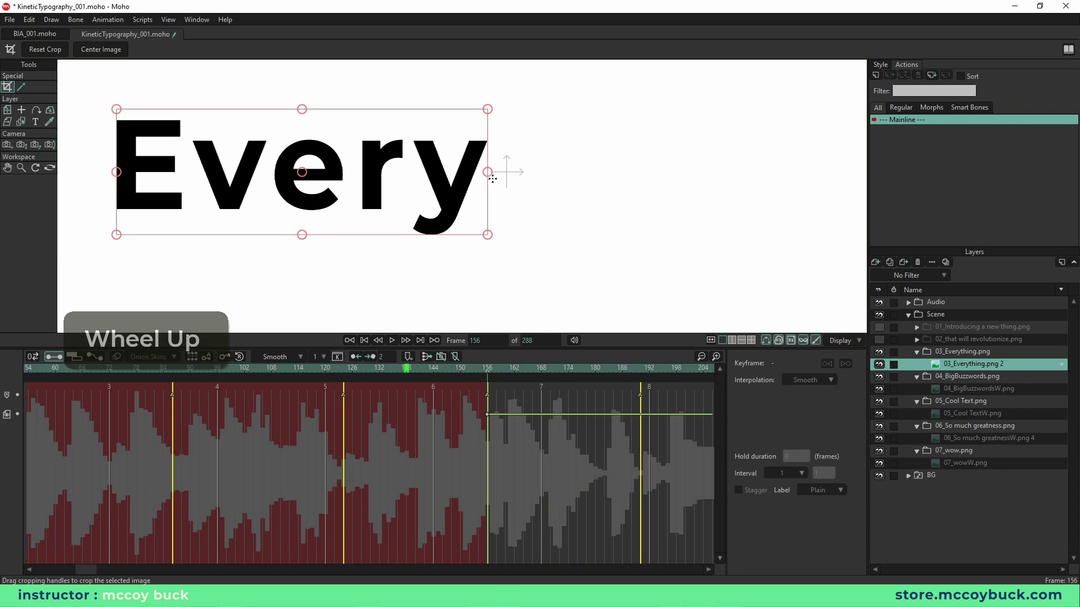
{"action": "left_click_drag", "start_coordinate": [489, 172], "coordinate": [493, 176]}
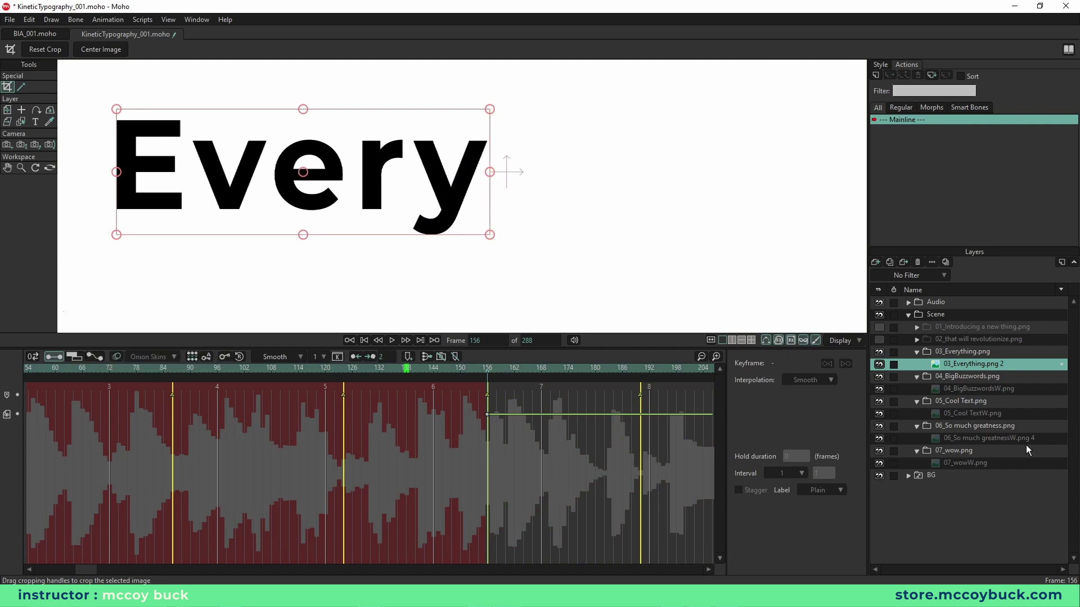
Step: Duplicate the "Every" layer and crop the copy to "thing.", starting right after the "y"
{"action": "right_click", "coordinate": [967, 364]}
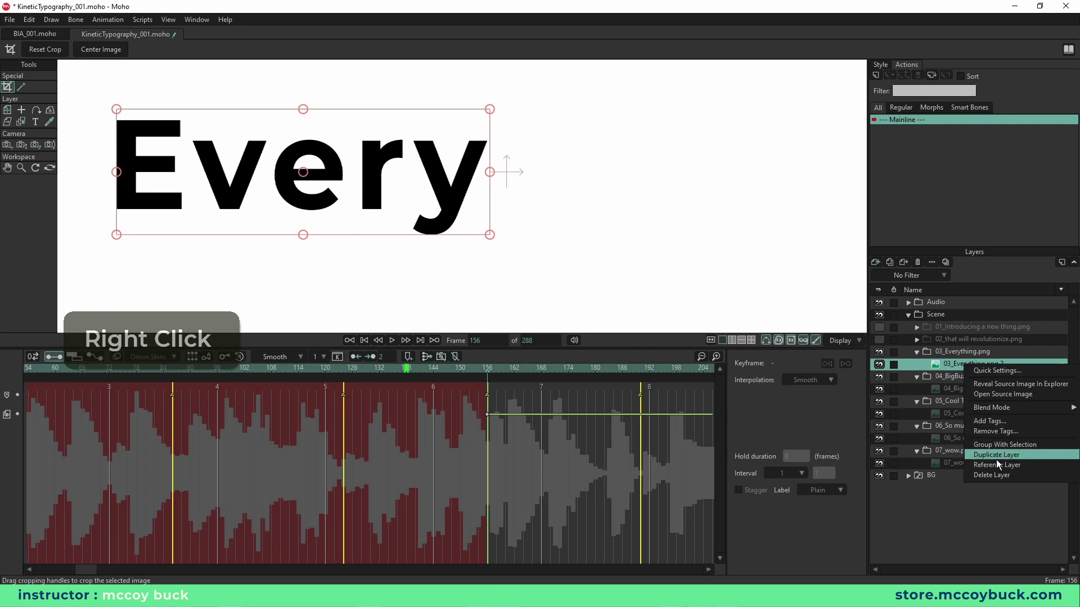
{"action": "left_click", "coordinate": [997, 456]}
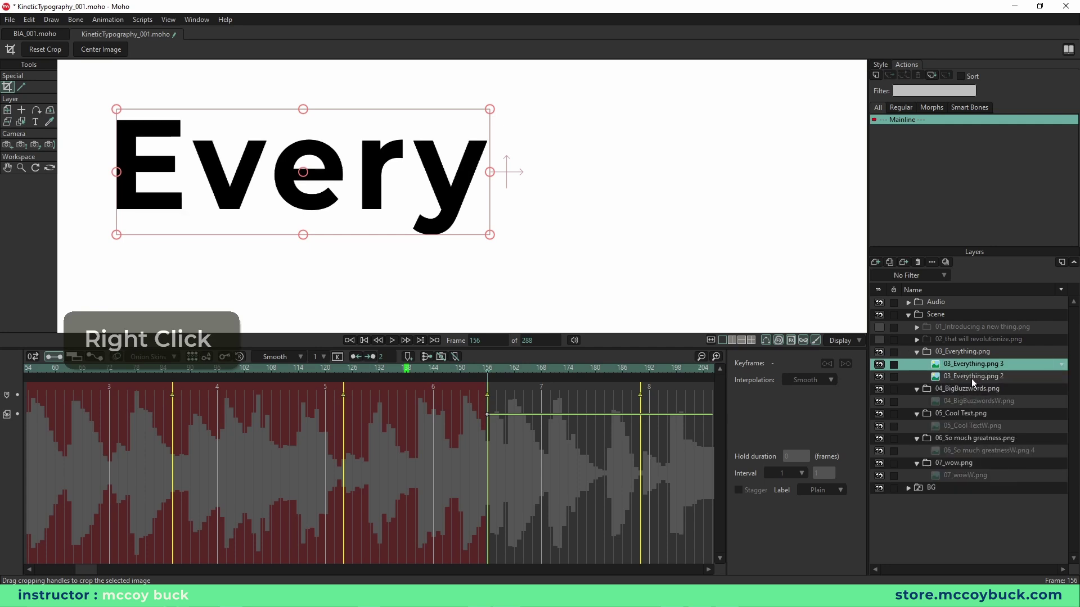
{"action": "left_click_drag", "start_coordinate": [489, 171], "coordinate": [908, 209]}
{"action": "left_click_drag", "start_coordinate": [116, 173], "coordinate": [492, 206]}
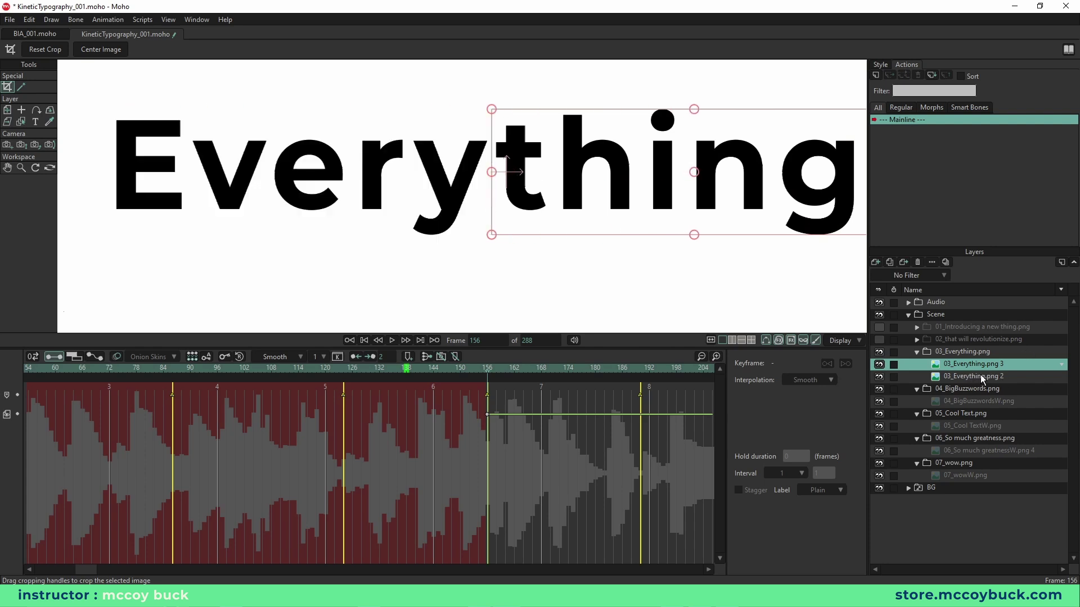
{"action": "scroll", "coordinate": [646, 228], "scroll_direction": "down", "scroll_amount": 2}
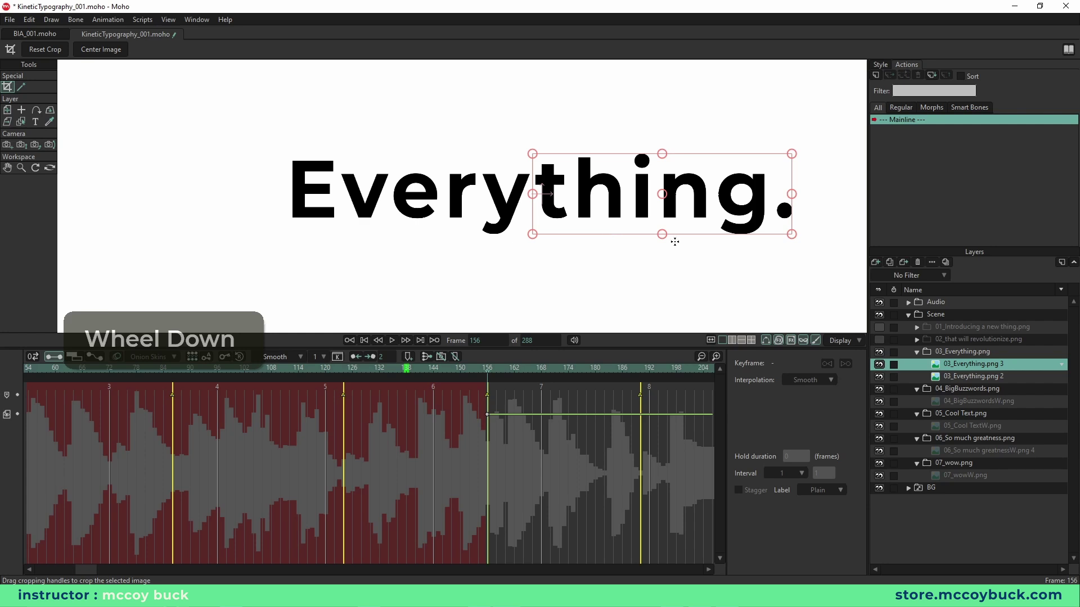
{"action": "scroll", "coordinate": [805, 227], "scroll_direction": "up", "scroll_amount": 1}
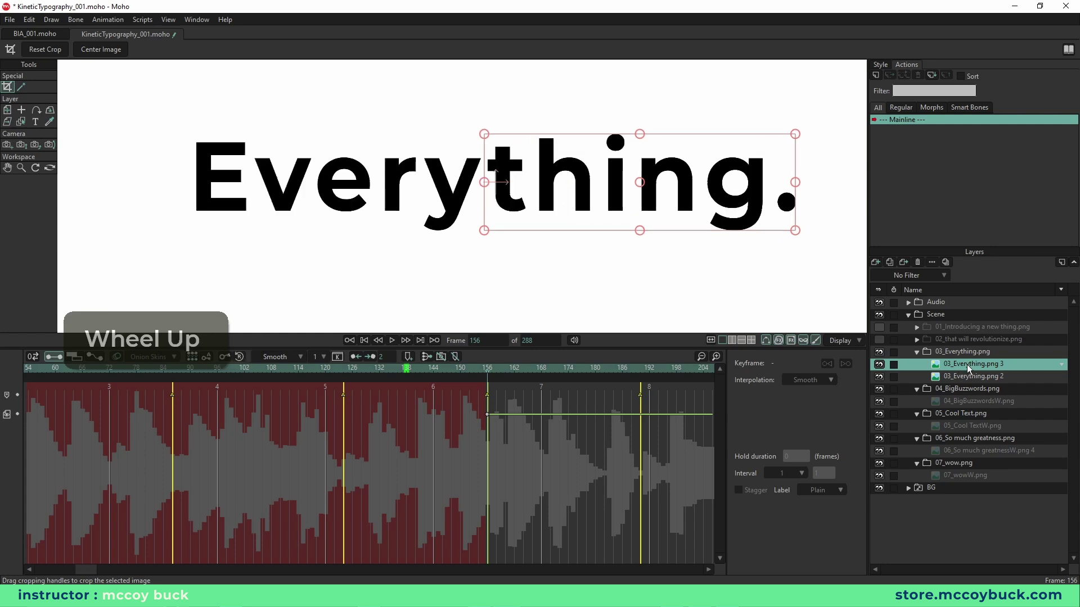
Step: Place the "thing." layer below the "Every" layer, check both by toggling their visibility, and crop out the period
{"action": "left_click_drag", "start_coordinate": [968, 368], "coordinate": [968, 385]}
{"action": "left_click", "coordinate": [879, 378]}
{"action": "left_click", "coordinate": [880, 378]}
{"action": "left_click", "coordinate": [879, 364]}
{"action": "left_click", "coordinate": [880, 364]}
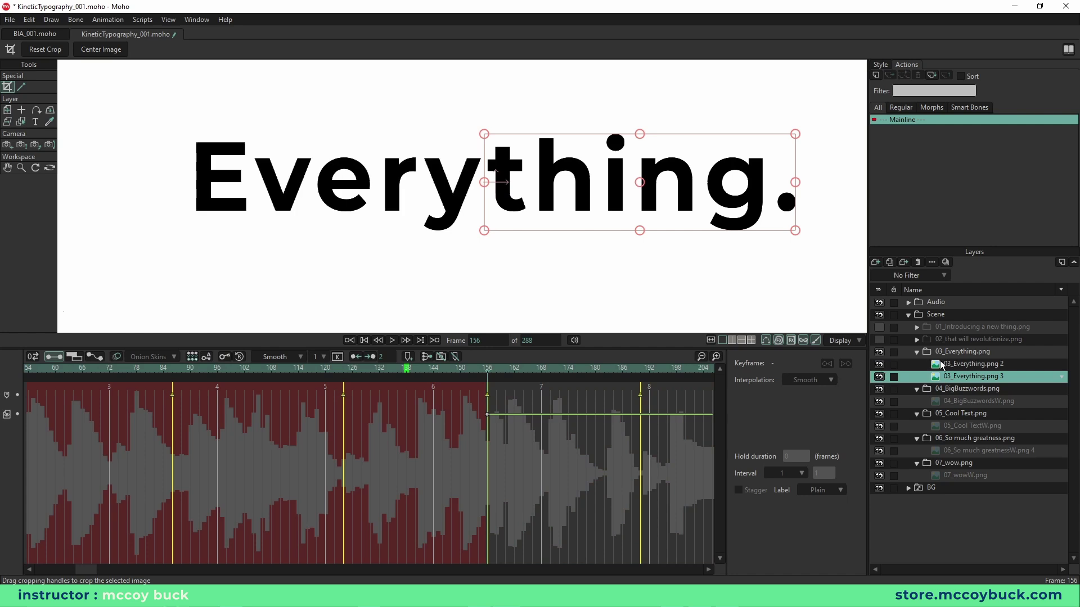
{"action": "left_click", "coordinate": [962, 365]}
{"action": "left_click", "coordinate": [963, 377]}
{"action": "left_click_drag", "start_coordinate": [797, 185], "coordinate": [769, 198]}
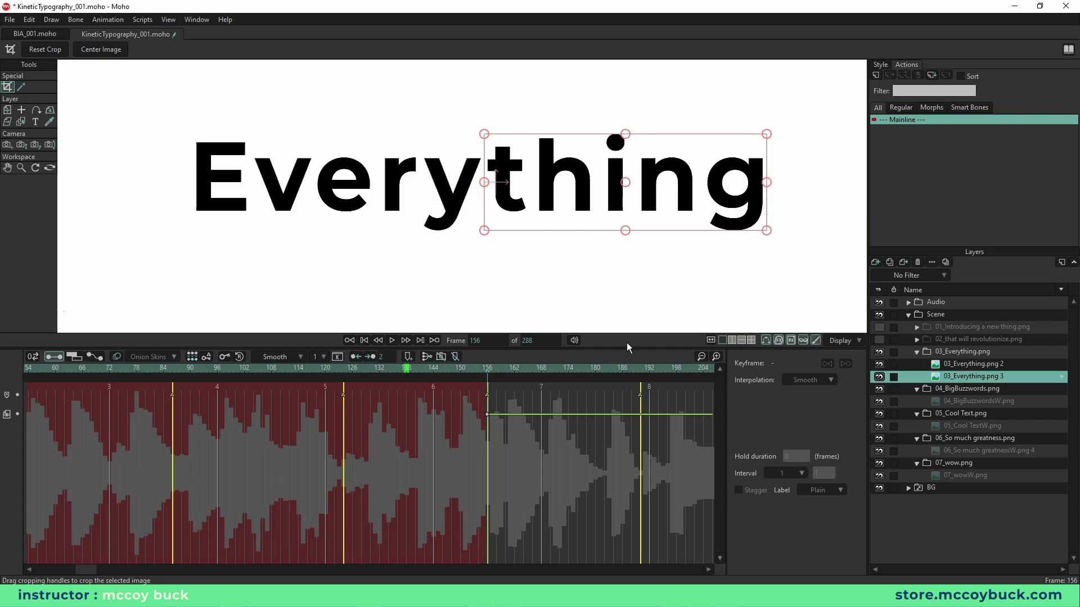
Step: Select both 03_Everything.png layers, move the "thing" visibility keyframe to frame 168, and replay from the start point
{"action": "left_click", "coordinate": [970, 366], "text": "shift"}
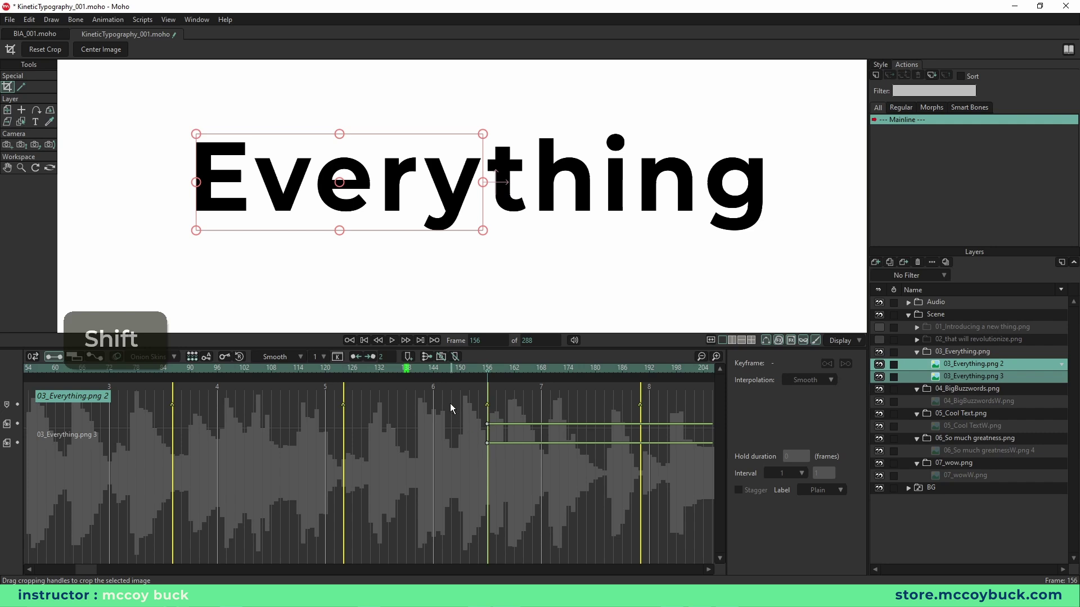
{"action": "left_click", "coordinate": [410, 369]}
{"action": "key", "text": "space"}
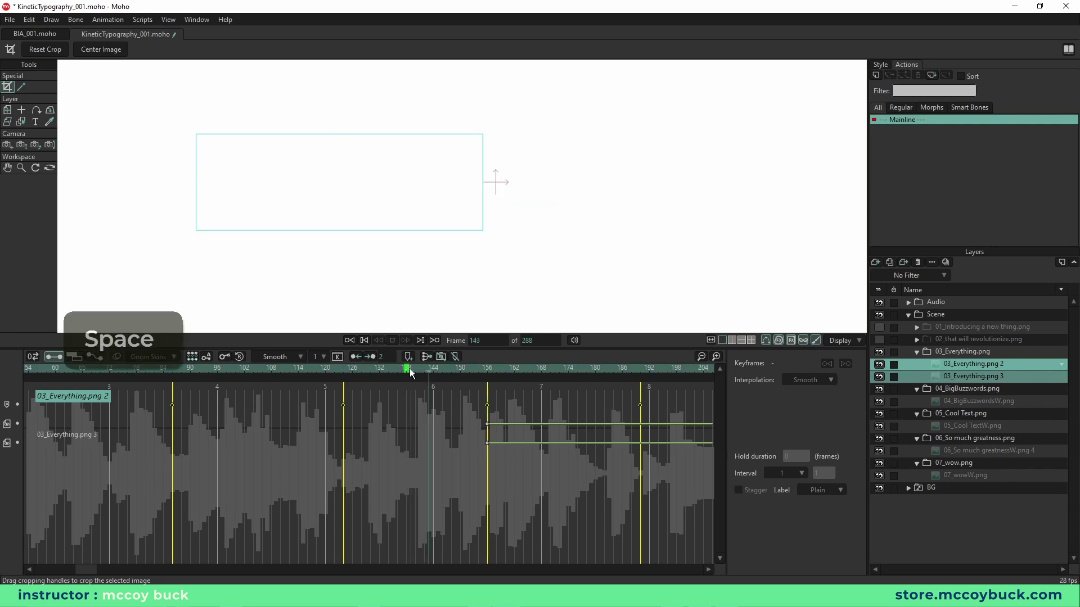
{"action": "key", "text": "space"}
{"action": "left_click_drag", "start_coordinate": [494, 374], "coordinate": [545, 382]}
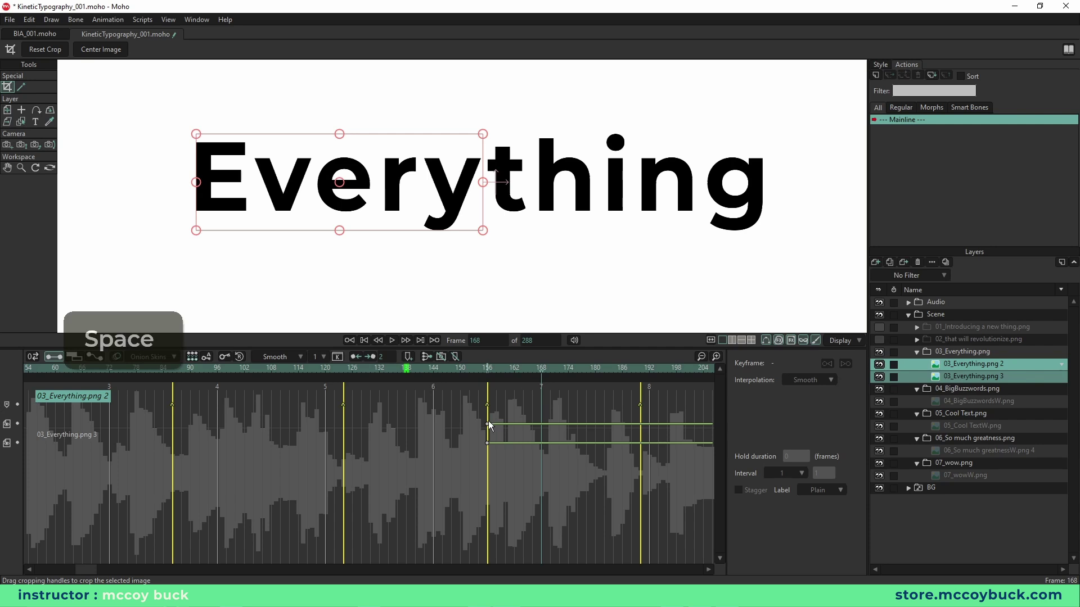
{"action": "left_click_drag", "start_coordinate": [485, 443], "coordinate": [541, 446]}
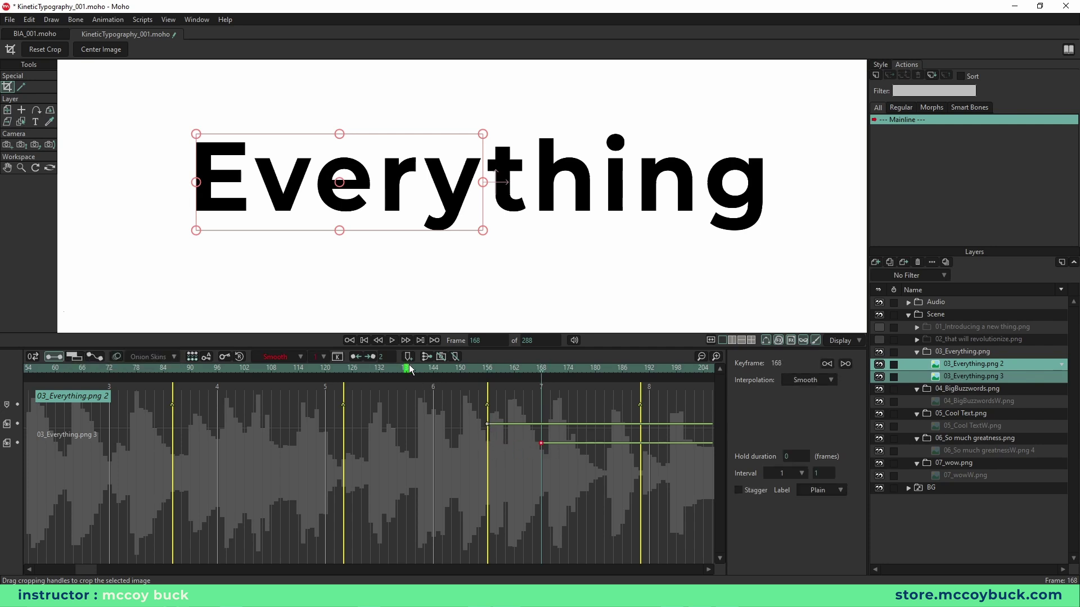
{"action": "key", "text": "space"}
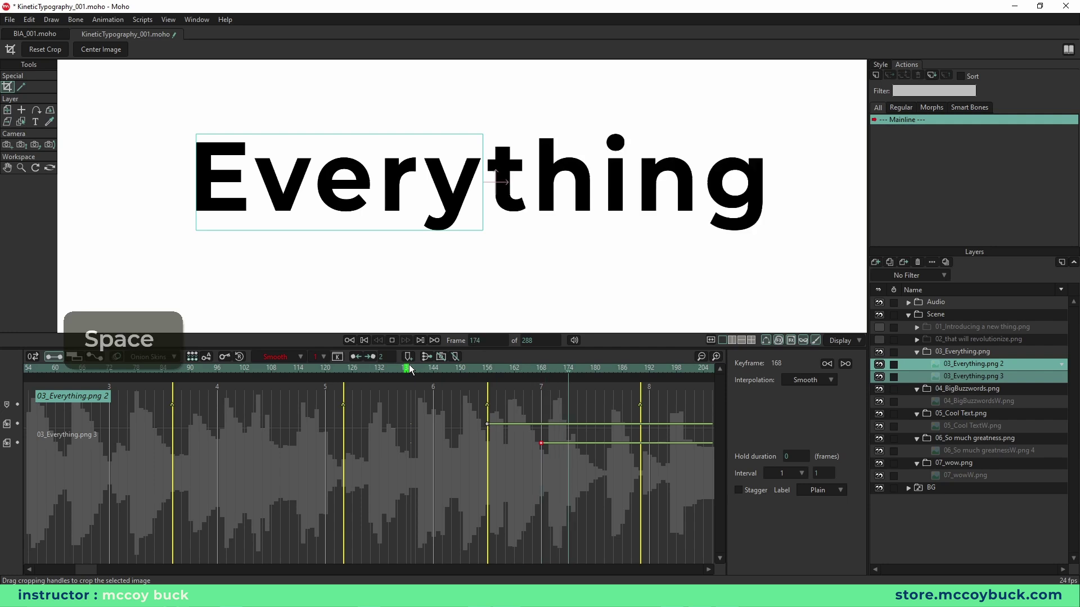
Step: Replay the "Everything" section against the audio, move the "Every" visibility keyframe to frame 158, and play it again
{"action": "key", "text": "space"}
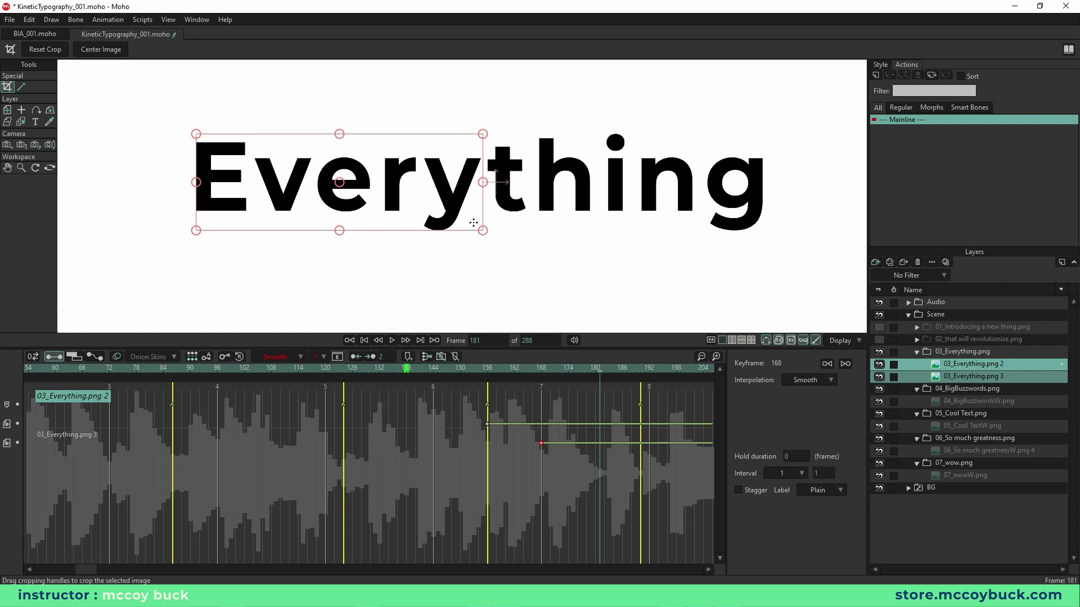
{"action": "key", "text": "space"}
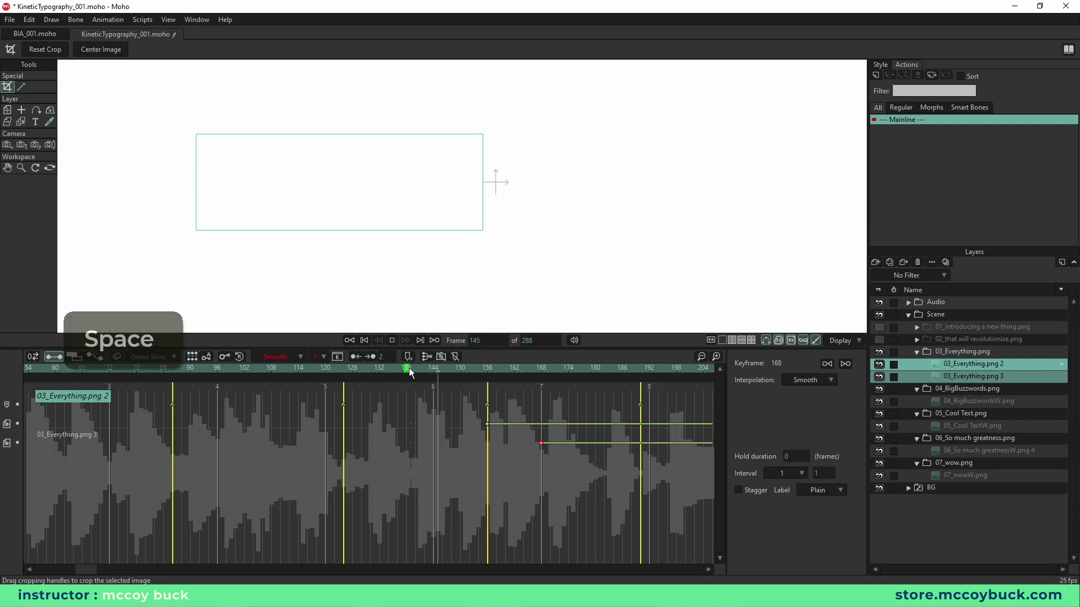
{"action": "key", "text": "space"}
{"action": "left_click", "coordinate": [496, 424]}
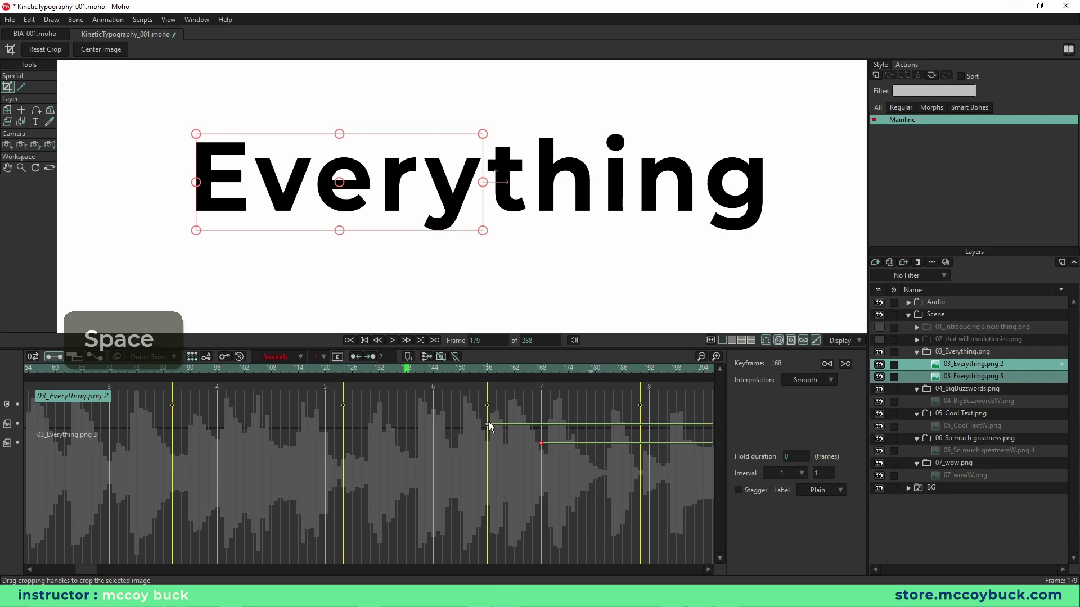
{"action": "key", "text": "space"}
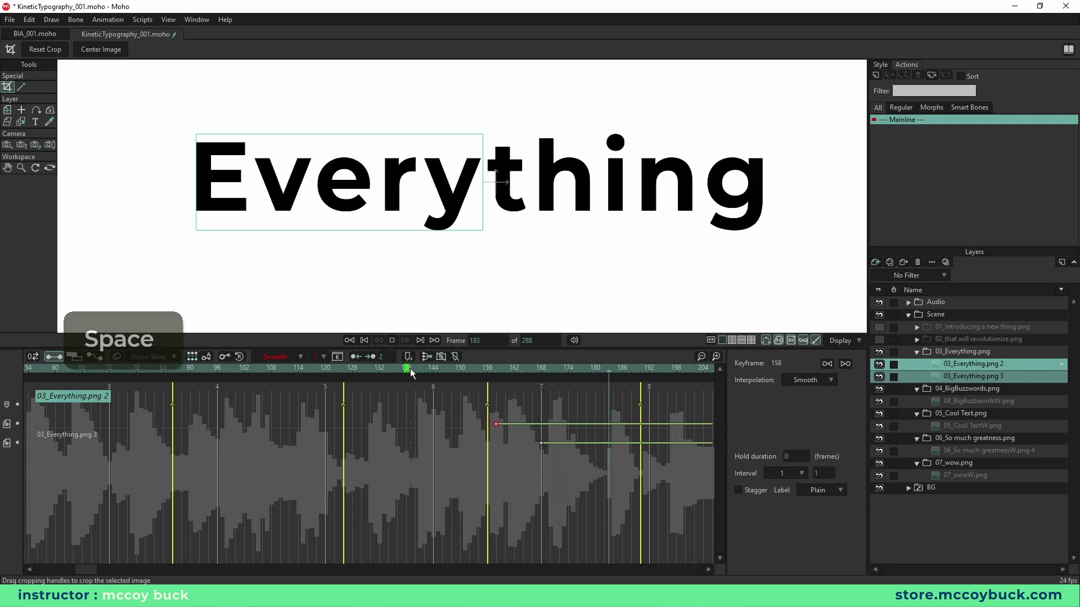
{"action": "key", "text": "space"}
Step: Move the "thing" layer's visibility keyframe to frame 170, checking the timing by playback before and after
{"action": "key", "text": "space"}
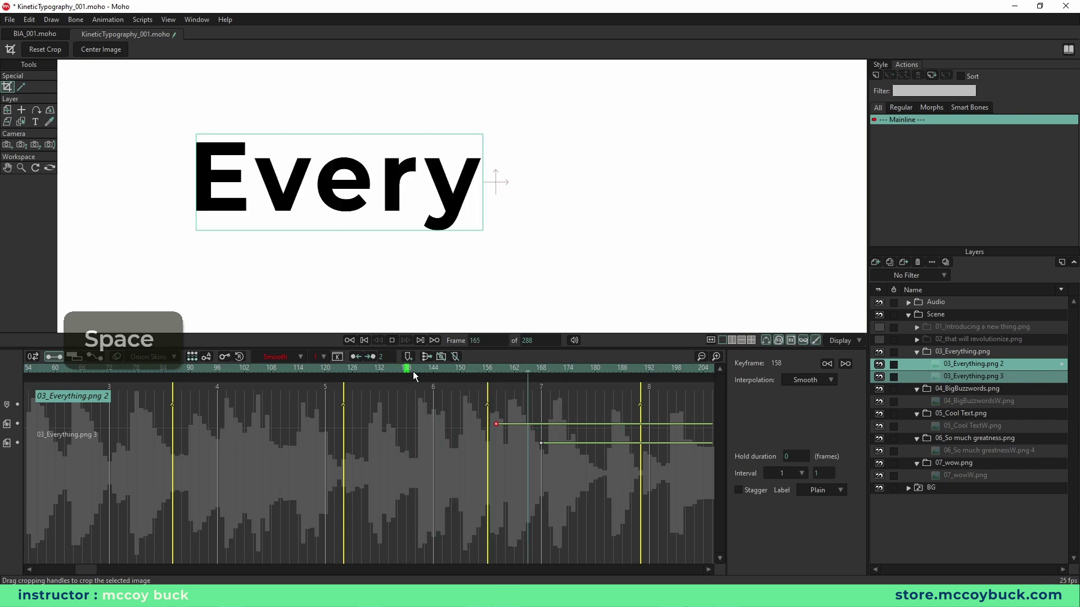
{"action": "key", "text": "space"}
{"action": "left_click_drag", "start_coordinate": [542, 443], "coordinate": [550, 442]}
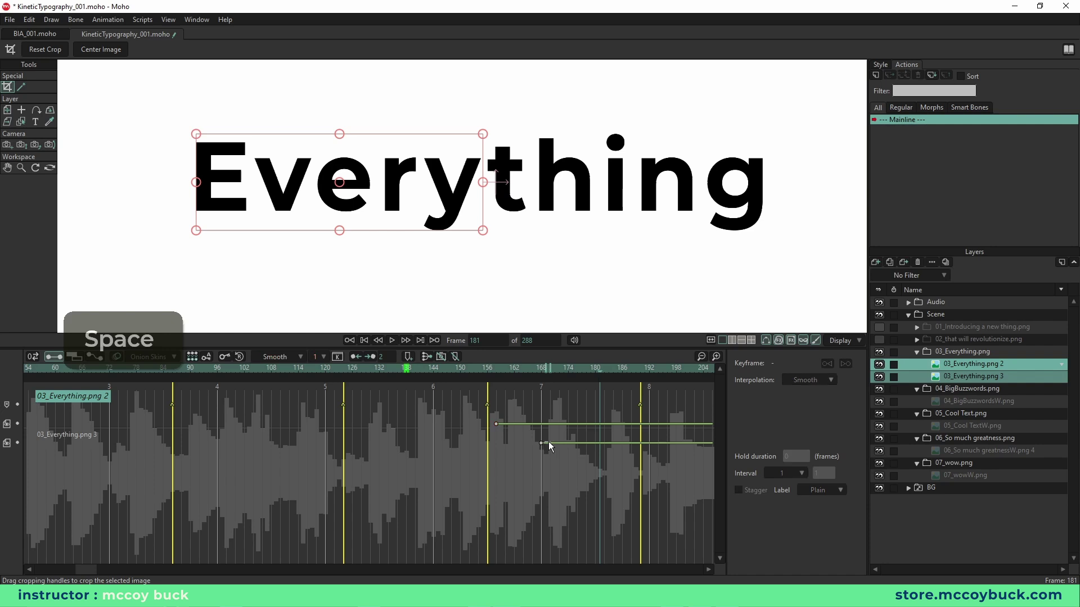
{"action": "key", "text": "space"}
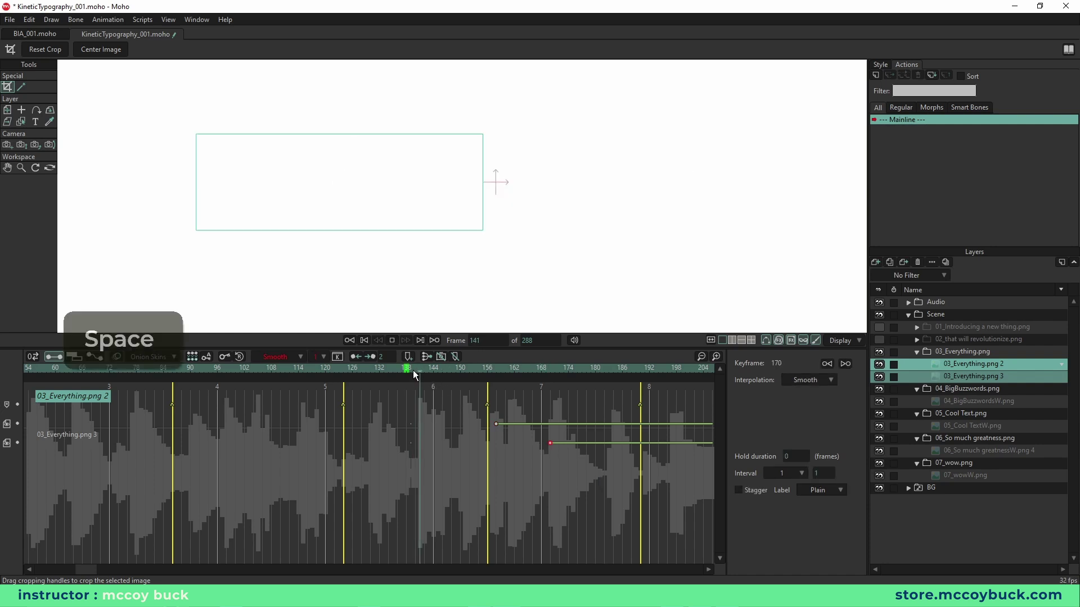
{"action": "key", "text": "space"}
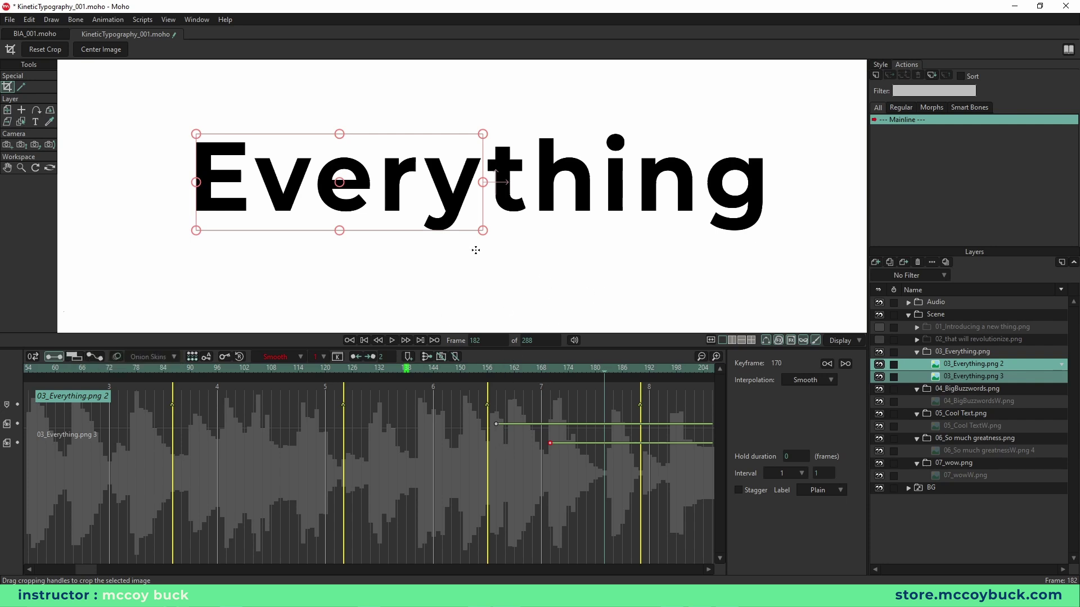
Step: Collapse and hide the 03_Everything.png group, and shrink the timeline to enlarge the canvas
{"action": "left_click", "coordinate": [916, 352]}
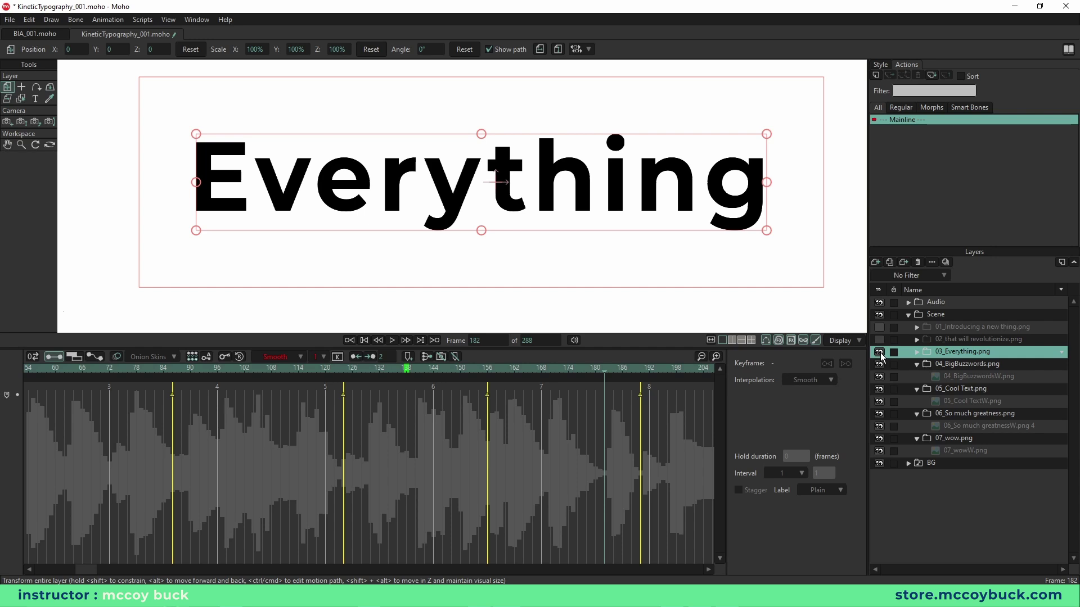
{"action": "left_click", "coordinate": [879, 353]}
{"action": "key", "text": "Home"}
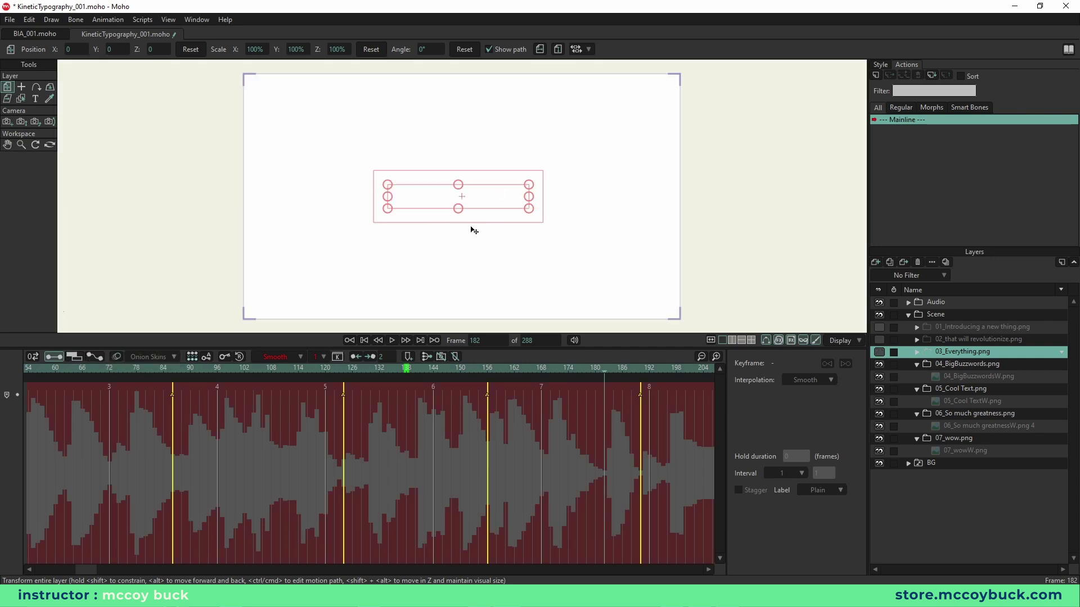
{"action": "left_click_drag", "start_coordinate": [606, 346], "coordinate": [605, 392]}
Step: Listen to the next audio section and make the 04_BigBuzzwordsW.png layer visible from frame 190
{"action": "left_click", "coordinate": [960, 376]}
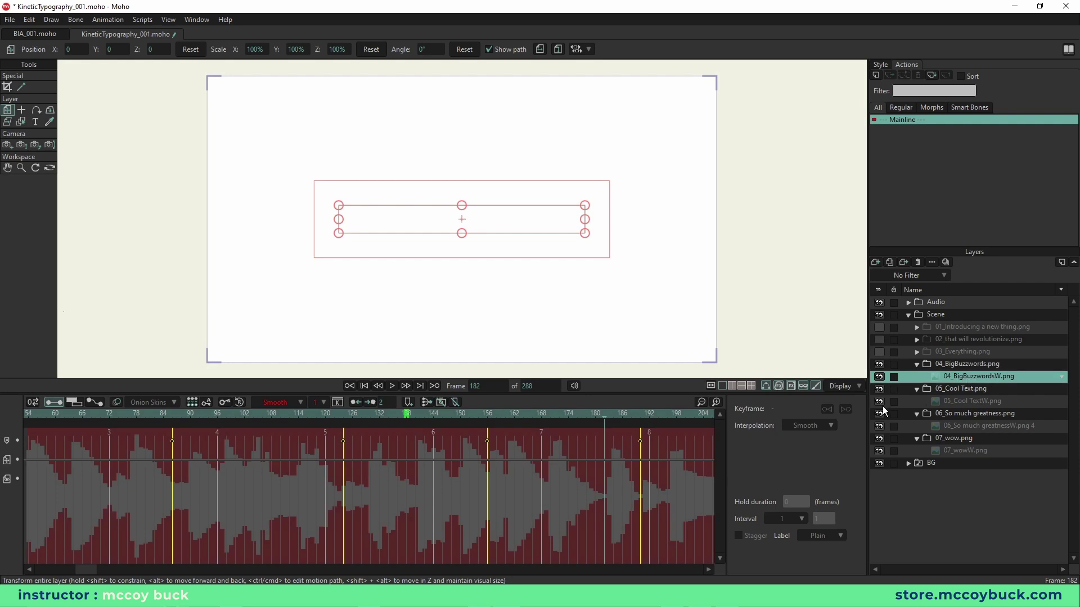
{"action": "scroll", "coordinate": [693, 466], "scroll_direction": "right", "scroll_amount": 3}
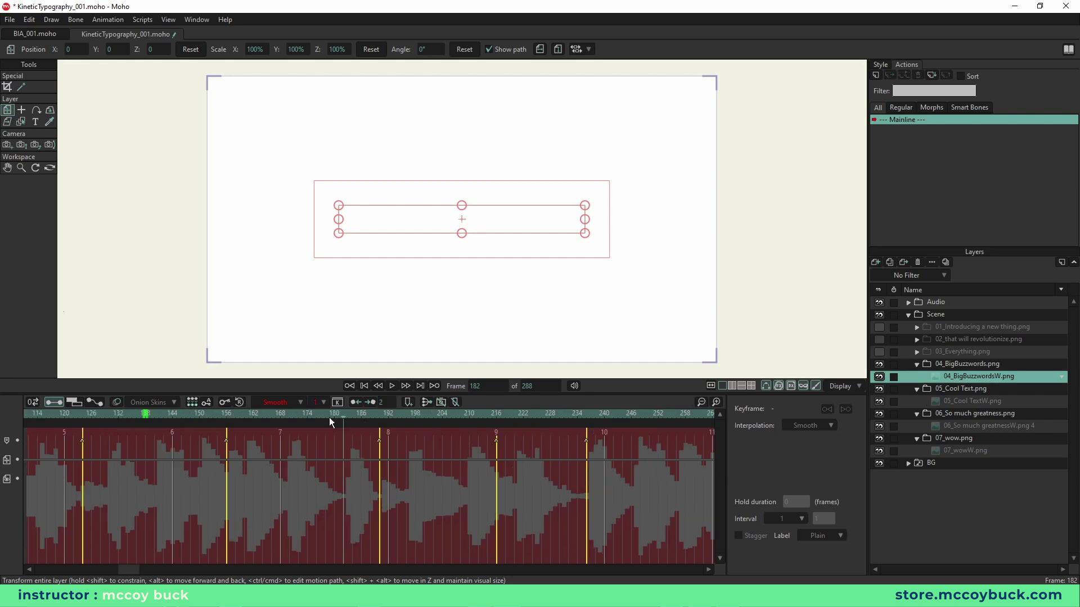
{"action": "key", "text": "space"}
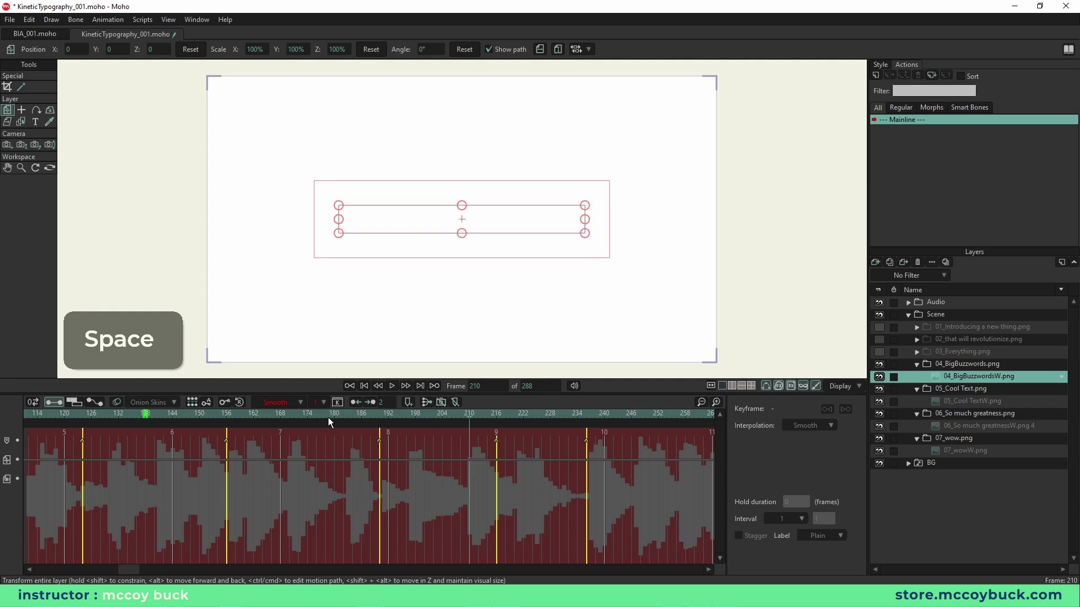
{"action": "left_click_drag", "start_coordinate": [328, 417], "coordinate": [379, 416]}
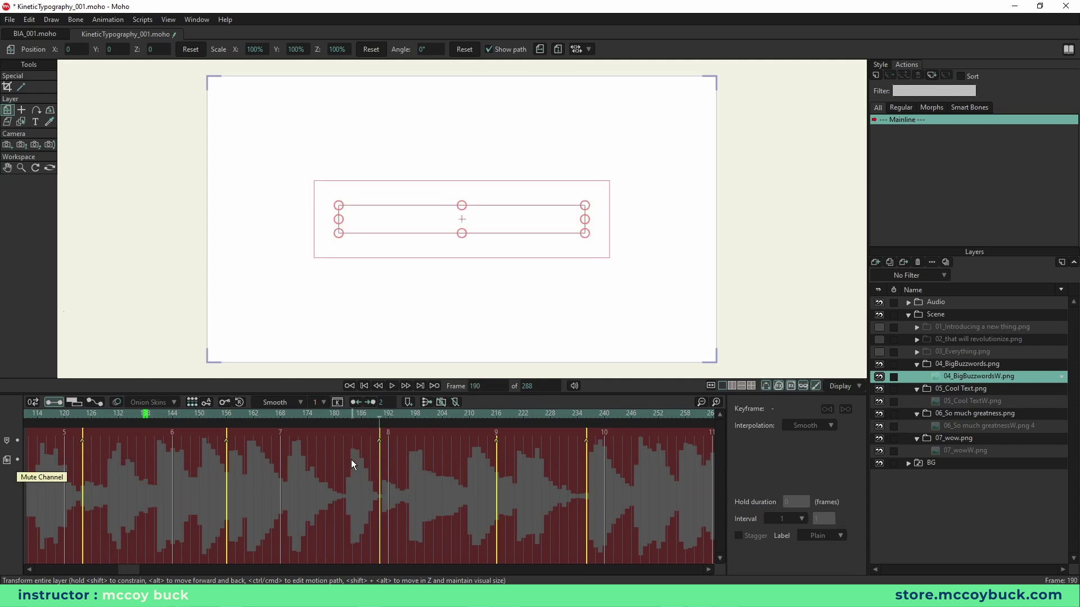
{"action": "left_click", "coordinate": [379, 460]}
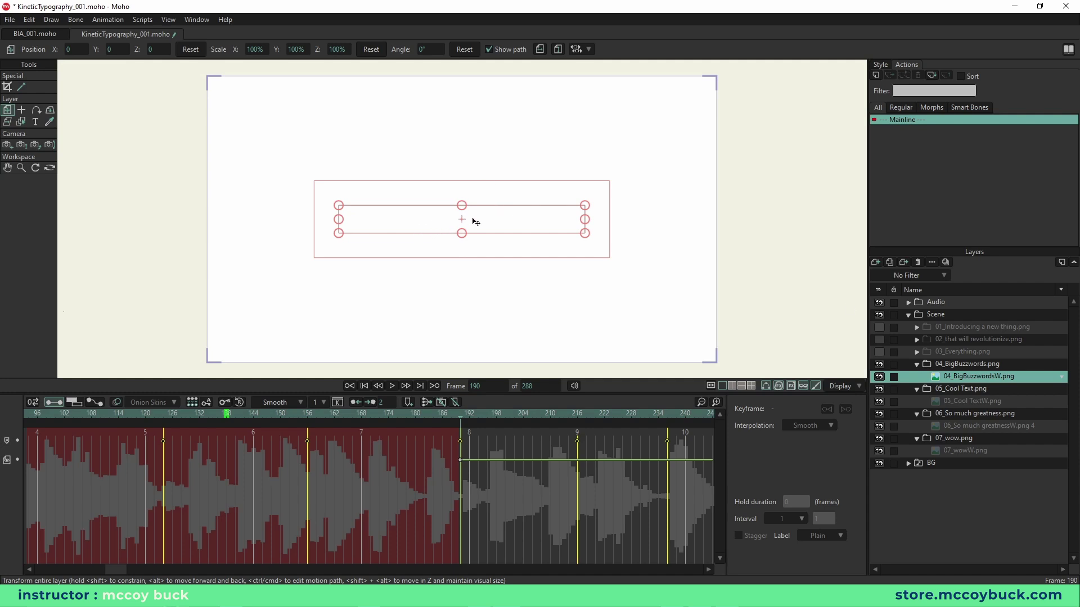
Step: Switch the BG layer to Black_BG at frame 190 and scrub the earlier frames to check the background
{"action": "left_click", "coordinate": [927, 464]}
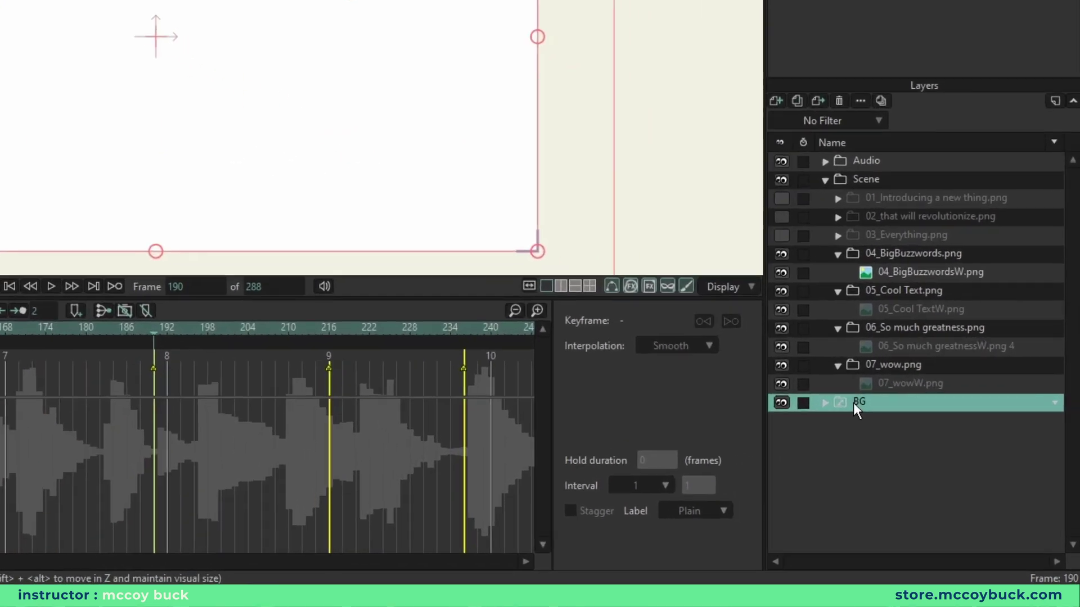
{"action": "right_click", "coordinate": [852, 402]}
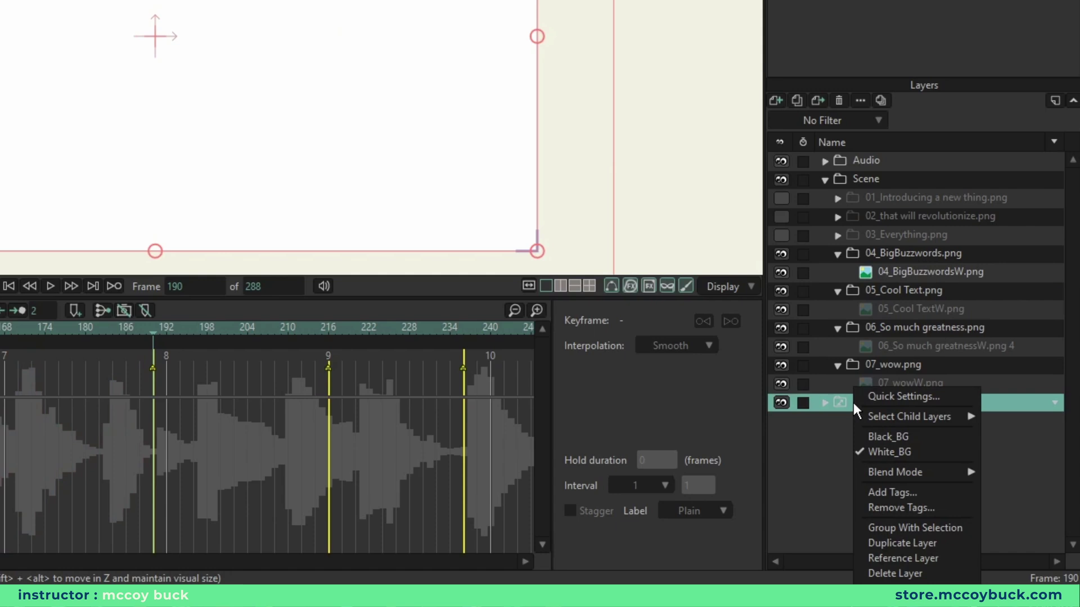
{"action": "left_click", "coordinate": [885, 438]}
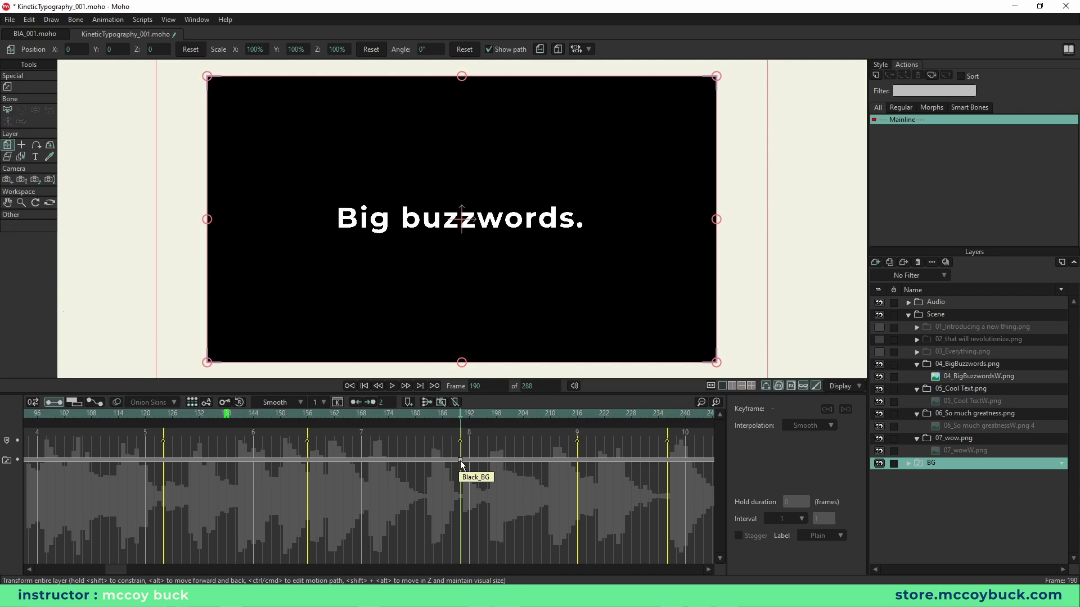
{"action": "scroll", "coordinate": [150, 570], "scroll_direction": "left", "scroll_amount": 3}
{"action": "left_click_drag", "start_coordinate": [527, 419], "coordinate": [387, 419]}
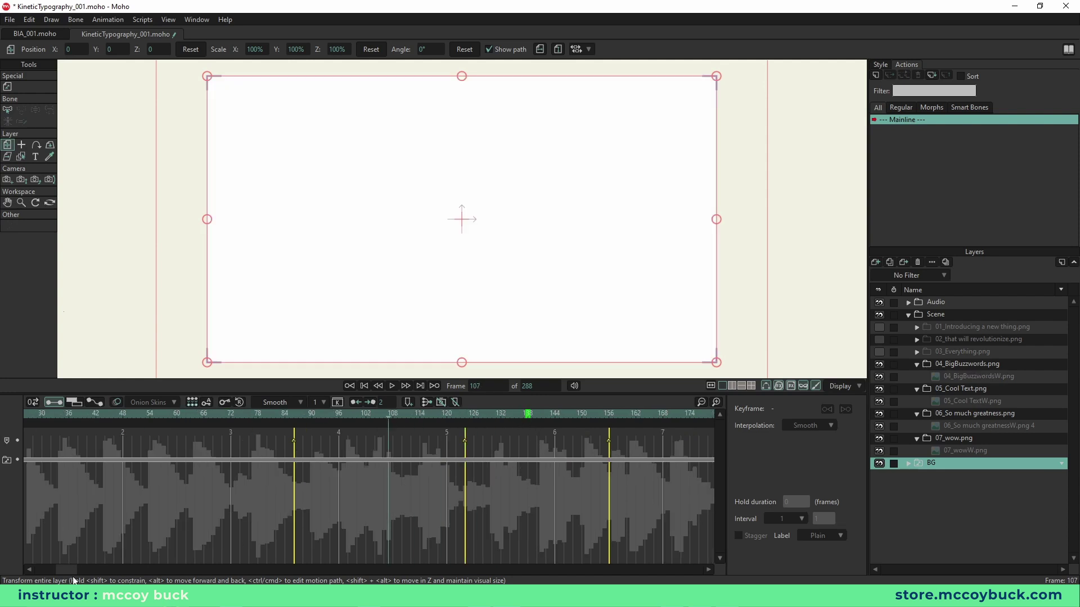
{"action": "left_click_drag", "start_coordinate": [67, 571], "coordinate": [106, 576]}
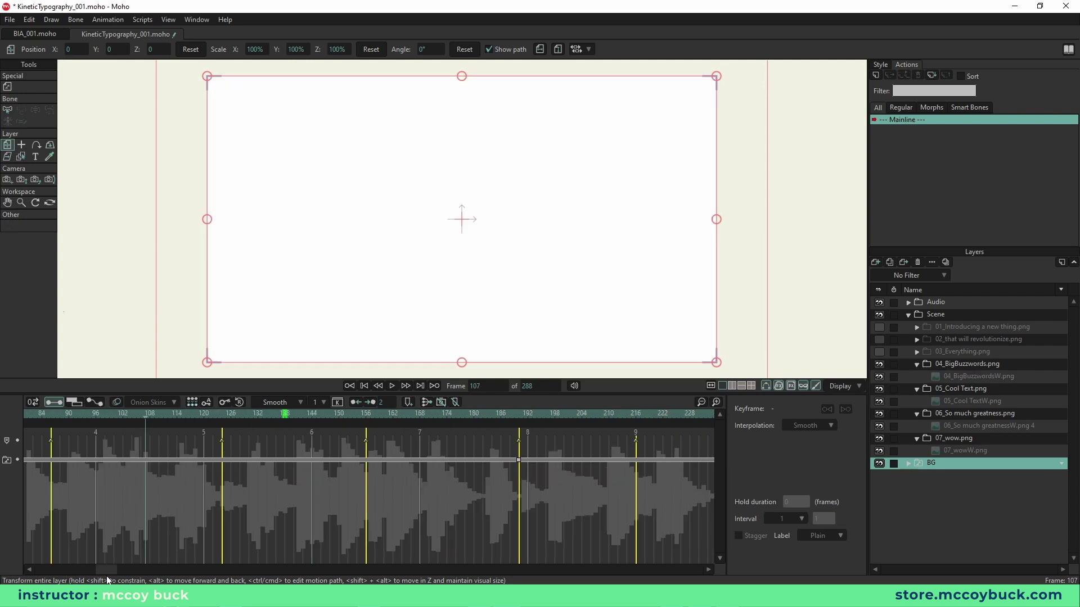
Step: At frame 190, crop the 04_BigBuzzwordsW.png image to "Big" and duplicate the layer twice
{"action": "left_click", "coordinate": [518, 413]}
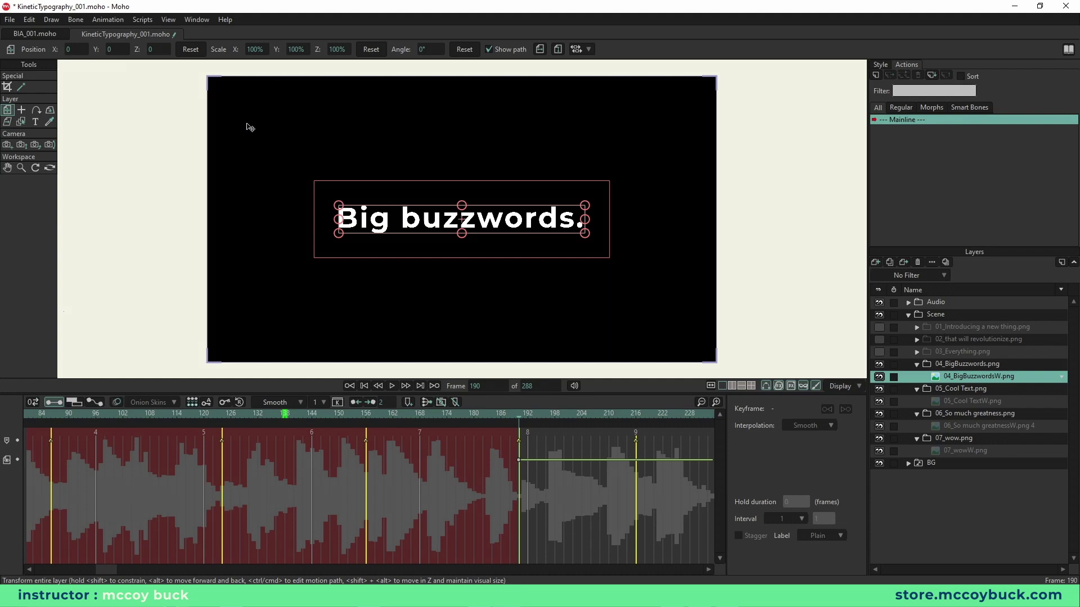
{"action": "left_click", "coordinate": [7, 87]}
{"action": "left_click_drag", "start_coordinate": [330, 200], "coordinate": [392, 249]}
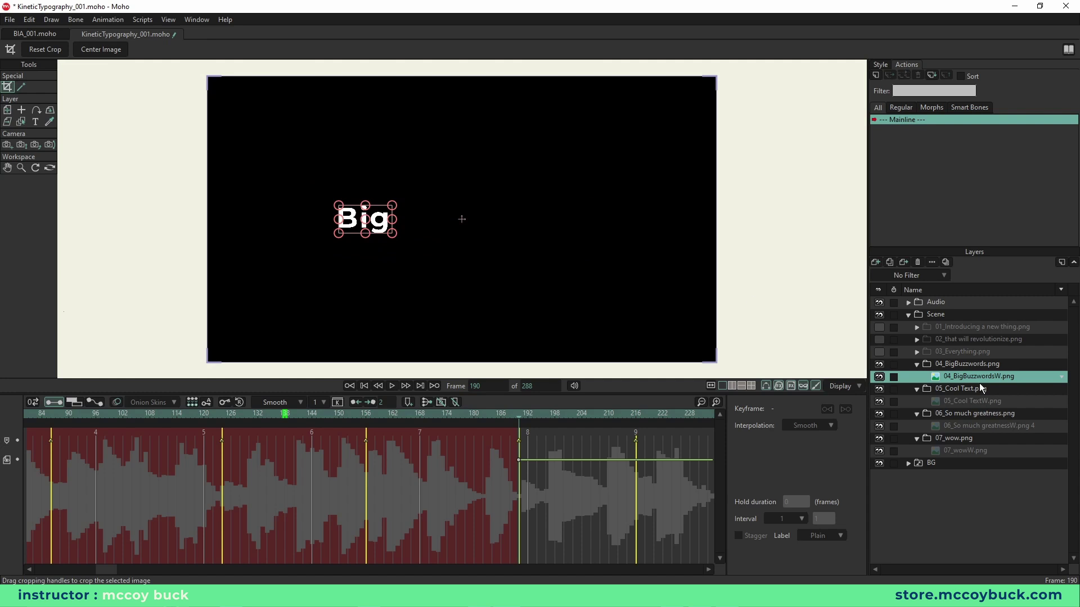
{"action": "left_click", "coordinate": [889, 262]}
{"action": "left_click", "coordinate": [888, 262]}
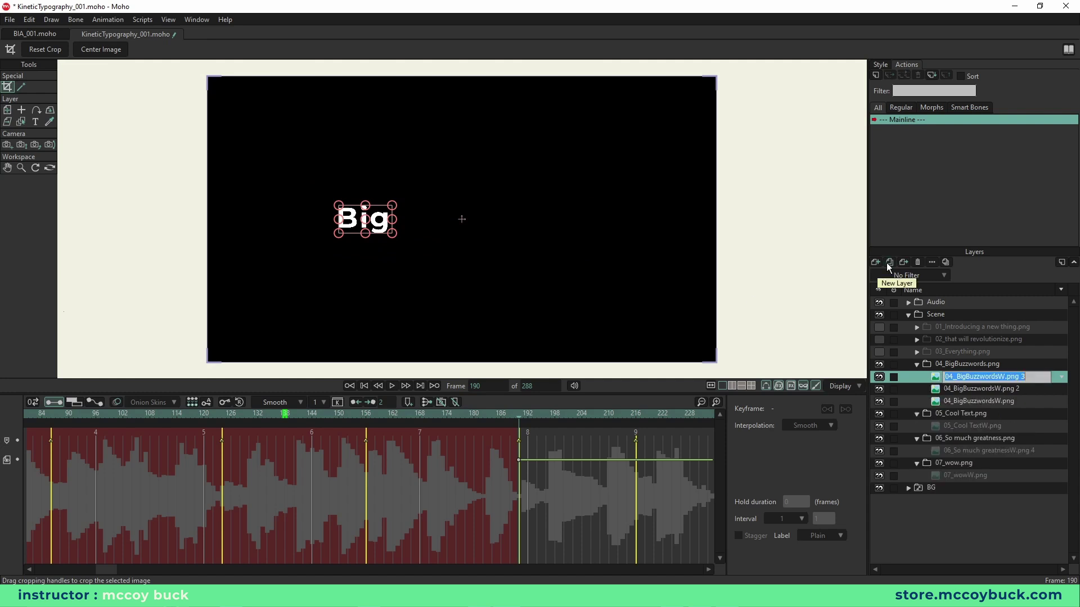
{"action": "key", "text": "Return"}
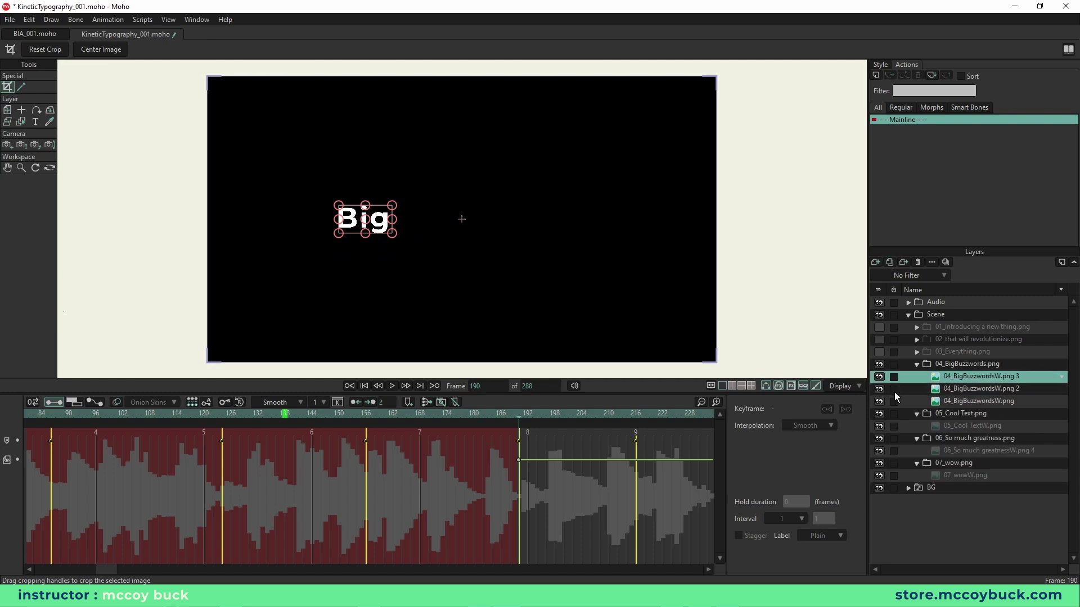
Step: Crop the 04_BigBuzzwordsW.png 2 layer to "buzz", fine-tuning the crop edge just after the last "z"
{"action": "left_click", "coordinate": [982, 389]}
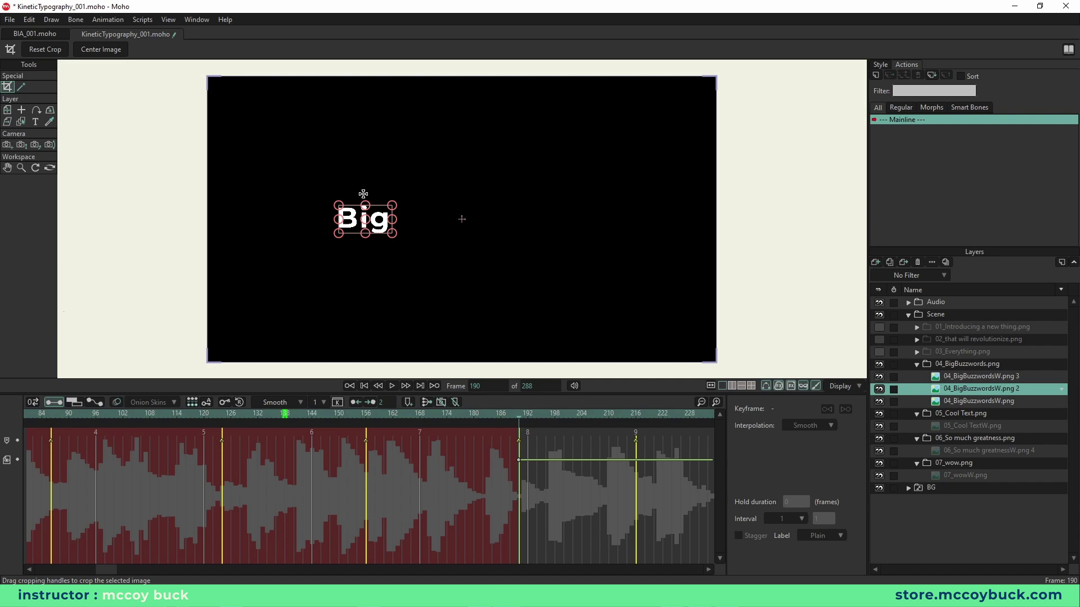
{"action": "left_click_drag", "start_coordinate": [386, 200], "coordinate": [475, 248]}
{"action": "mouse_move", "coordinate": [398, 225]}
{"action": "left_mouse_down"}
{"action": "mouse_move", "coordinate": [409, 225]}
{"action": "mouse_move", "coordinate": [398, 225]}
{"action": "left_mouse_up"}
{"action": "scroll", "coordinate": [484, 225], "scroll_direction": "up", "scroll_amount": 5}
{"action": "scroll", "coordinate": [484, 225], "scroll_direction": "up", "scroll_amount": 2}
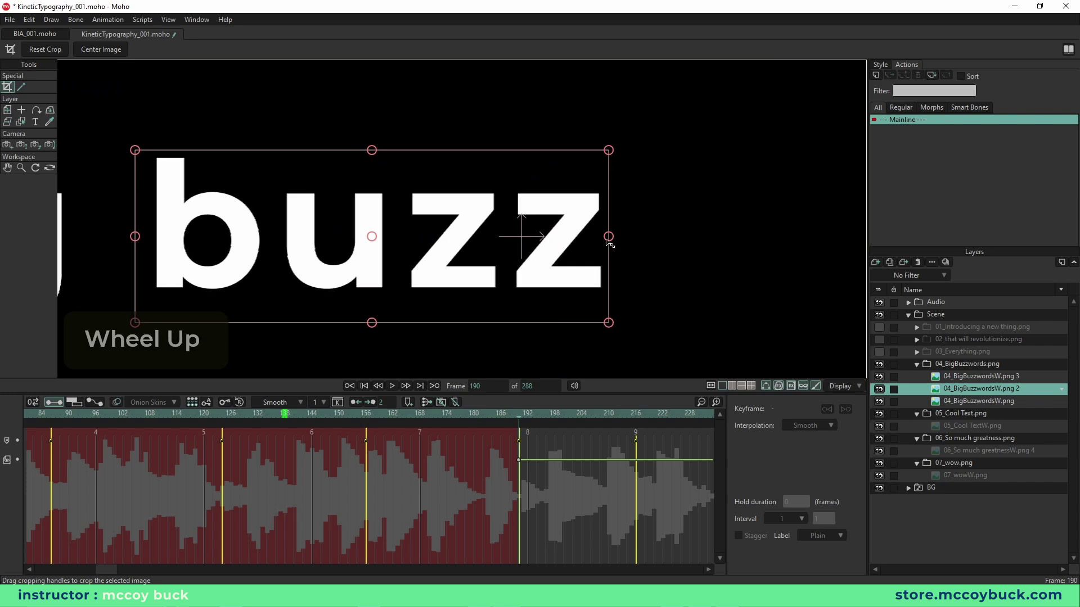
{"action": "left_click_drag", "start_coordinate": [609, 246], "coordinate": [610, 246]}
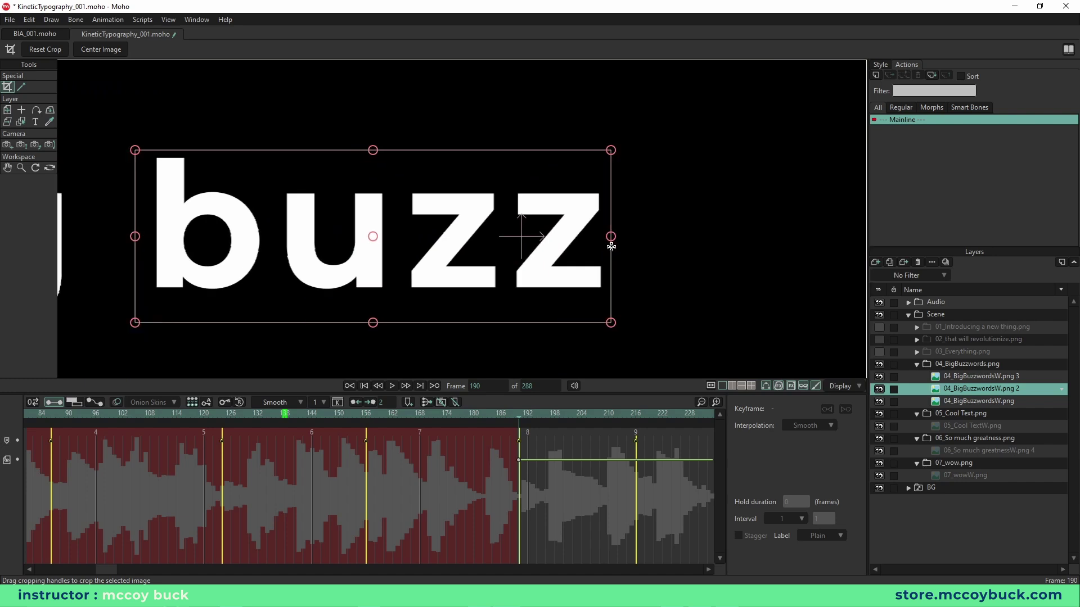
Step: Crop the original 04_BigBuzzwordsW.png layer to "words.", starting right after "buzz"
{"action": "left_click", "coordinate": [982, 401]}
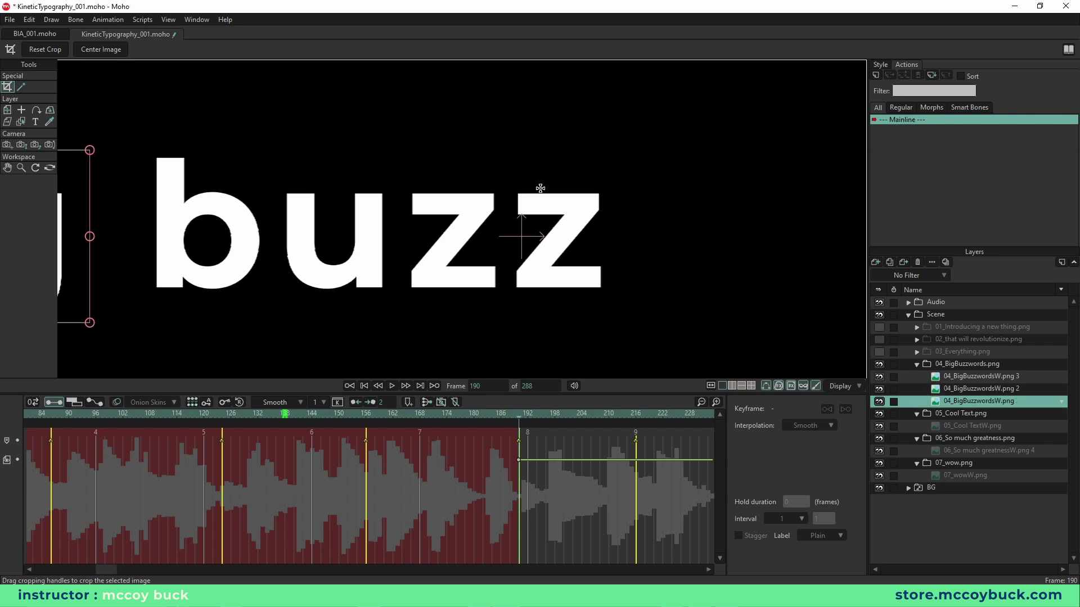
{"action": "scroll", "coordinate": [552, 202], "scroll_direction": "down", "scroll_amount": 3}
{"action": "left_click_drag", "start_coordinate": [258, 228], "coordinate": [601, 228]}
{"action": "left_click_drag", "start_coordinate": [606, 190], "coordinate": [608, 179]}
{"action": "left_click_drag", "start_coordinate": [669, 220], "coordinate": [808, 220]}
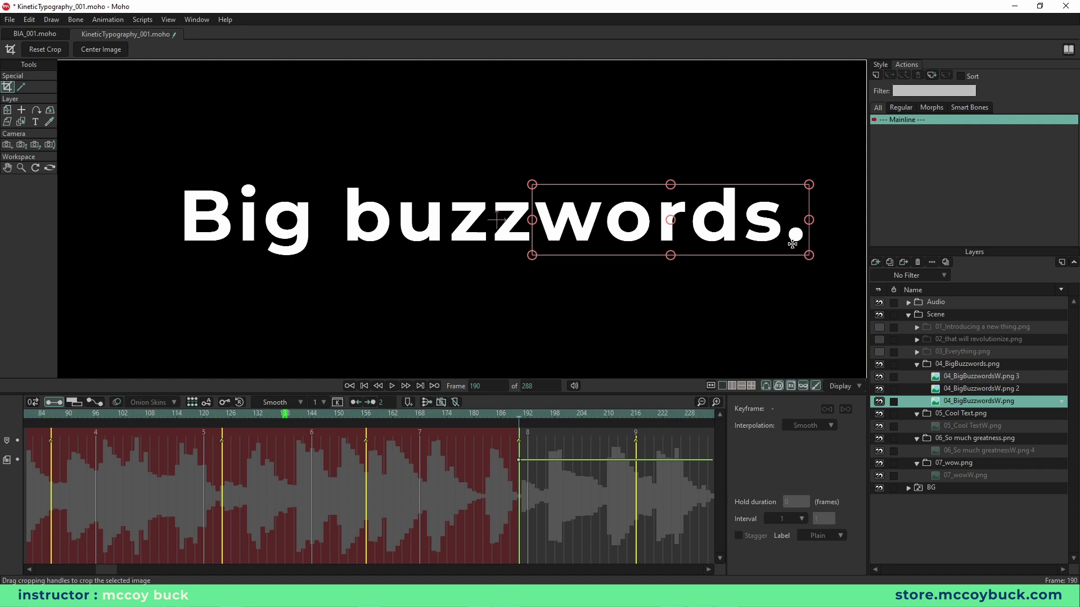
Step: Duplicate the "words." layer and crop the copy to only the period
{"action": "right_click", "coordinate": [970, 404]}
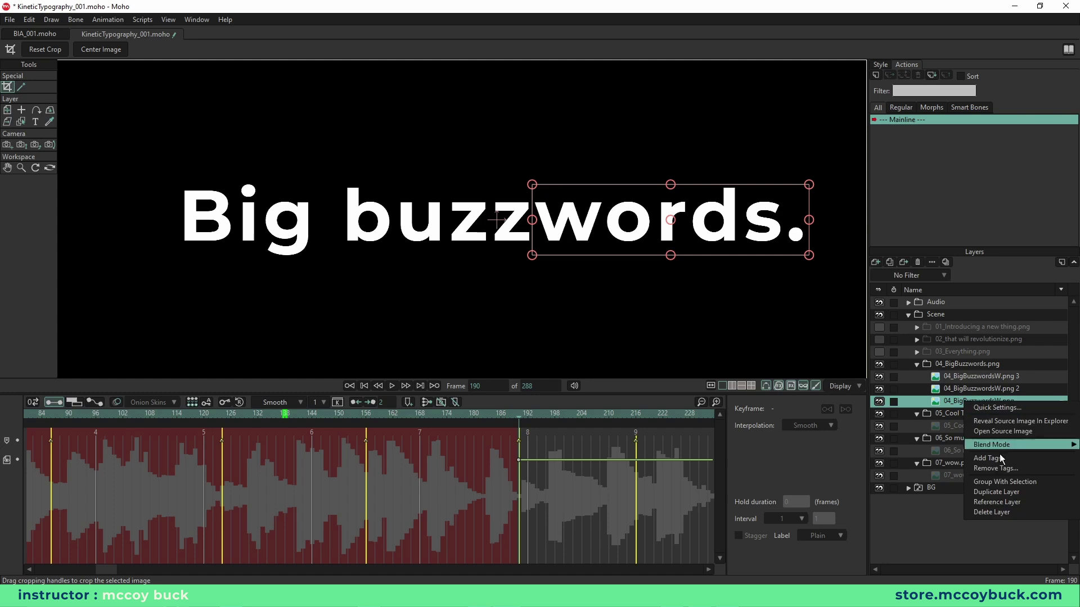
{"action": "left_click", "coordinate": [996, 492]}
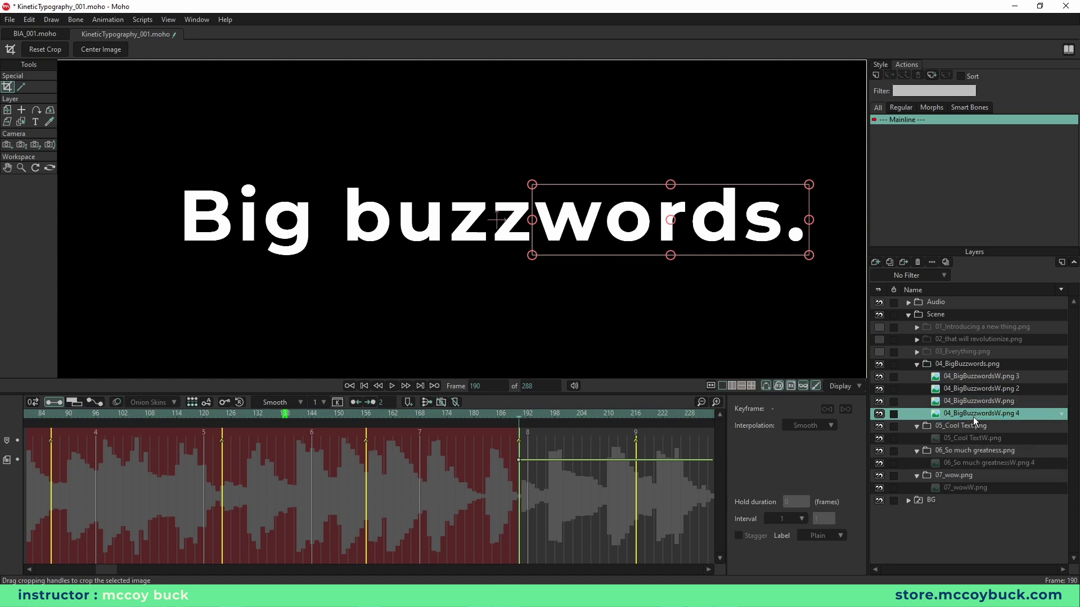
{"action": "left_click_drag", "start_coordinate": [532, 220], "coordinate": [806, 220]}
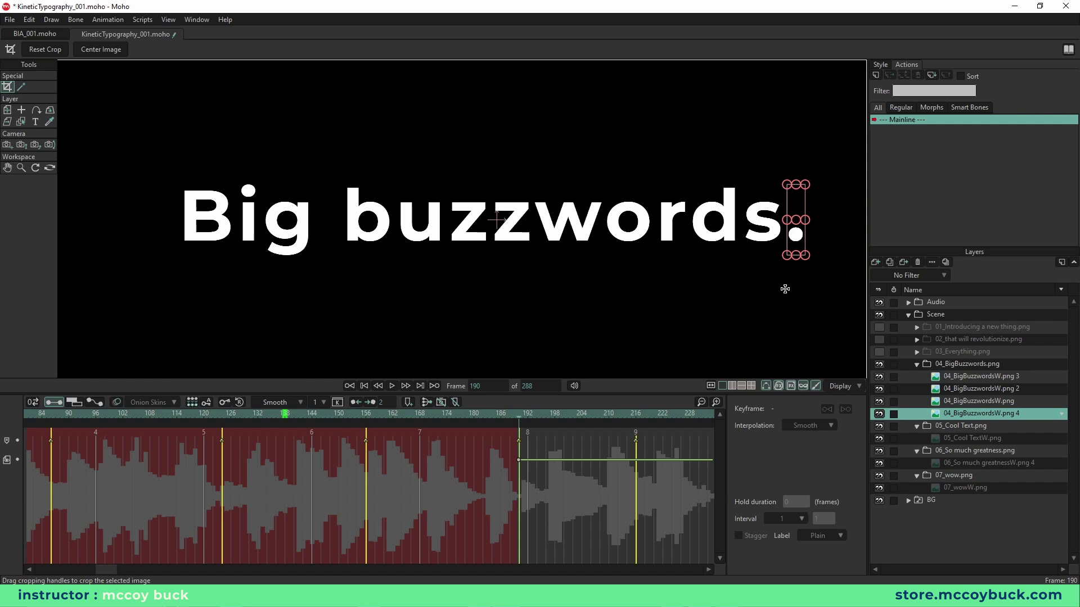
Step: Select all four 04_BigBuzzwordsW.png layers and move their visibility keyframes together to frame 192, where "Big" starts in the audio
{"action": "left_click", "coordinate": [969, 376], "text": "shift"}
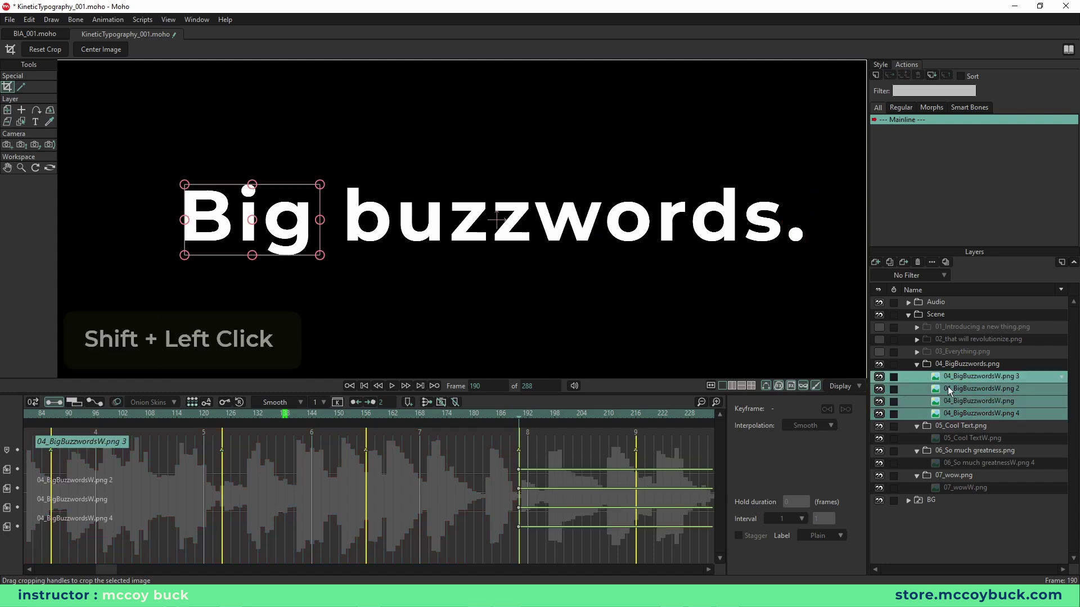
{"action": "left_click", "coordinate": [197, 569]}
{"action": "left_click", "coordinate": [249, 415]}
{"action": "key", "text": "space"}
{"action": "key", "text": "space"}
{"action": "left_click", "coordinate": [222, 415]}
{"action": "key", "text": "space"}
{"action": "key", "text": "space"}
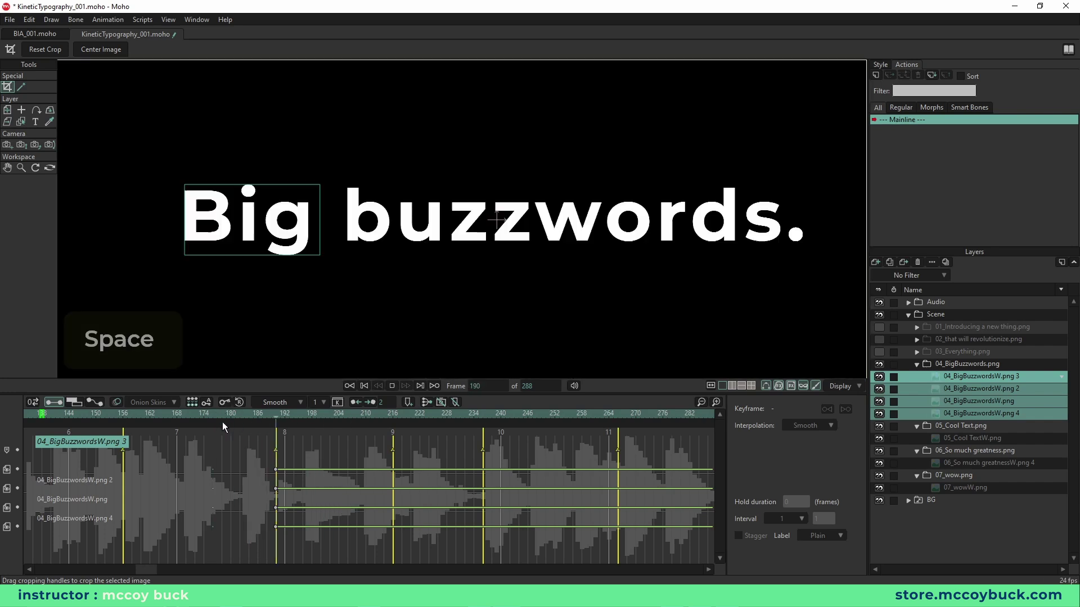
{"action": "left_click", "coordinate": [285, 416]}
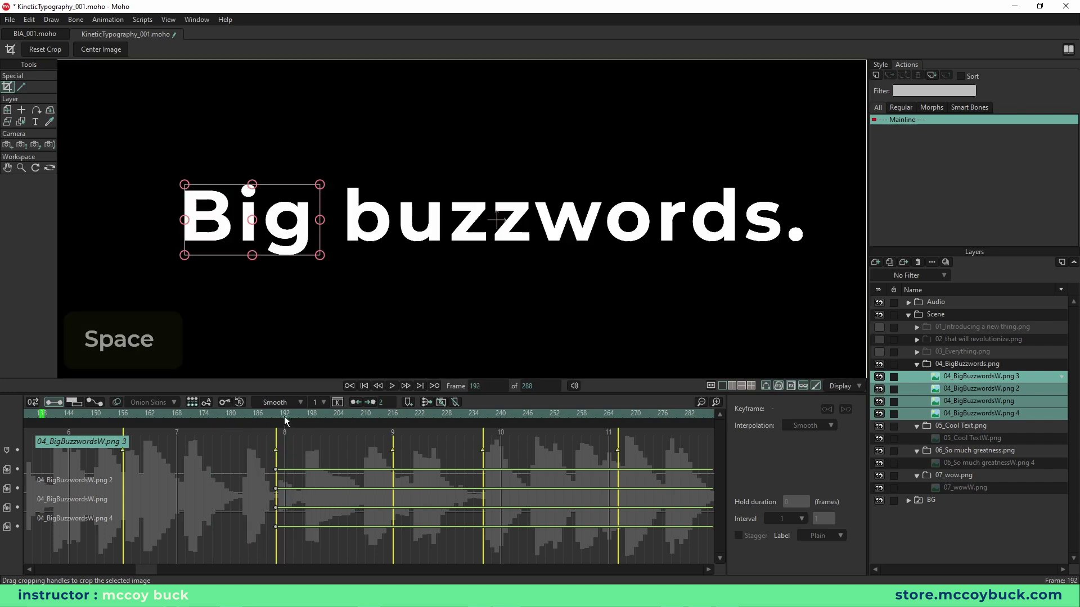
{"action": "mouse_move", "coordinate": [265, 472]}
{"action": "left_mouse_down"}
{"action": "mouse_move", "coordinate": [299, 546]}
{"action": "mouse_move", "coordinate": [285, 469]}
{"action": "left_mouse_up"}
Step: Move the visibility keyframes of the "buzz", "words." and period layers to frame 198 to match the audio
{"action": "key", "text": "space"}
{"action": "key", "text": "space"}
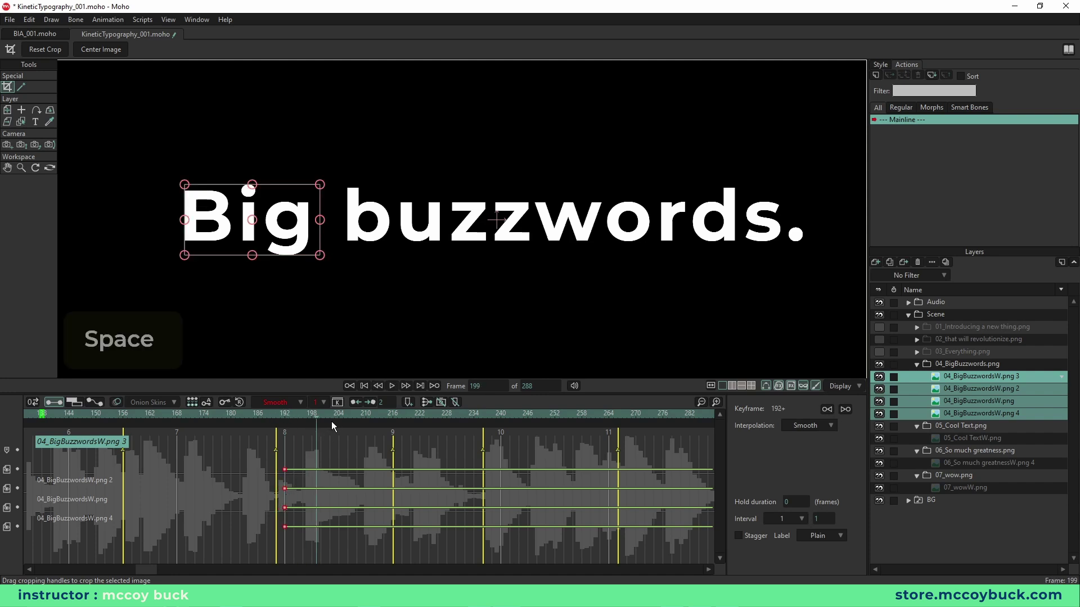
{"action": "mouse_move", "coordinate": [315, 417]}
{"action": "left_mouse_down"}
{"action": "mouse_move", "coordinate": [292, 433]}
{"action": "mouse_move", "coordinate": [312, 434]}
{"action": "left_mouse_up"}
{"action": "left_click_drag", "start_coordinate": [254, 485], "coordinate": [302, 544]}
{"action": "left_click_drag", "start_coordinate": [285, 491], "coordinate": [312, 494]}
Step: Move the "words." layer's visibility keyframe to frame 204 and the period layer's to frame 208
{"action": "key", "text": "space"}
{"action": "key", "text": "space"}
{"action": "mouse_move", "coordinate": [333, 416]}
{"action": "left_mouse_down"}
{"action": "mouse_move", "coordinate": [323, 421]}
{"action": "mouse_move", "coordinate": [349, 423]}
{"action": "mouse_move", "coordinate": [338, 430]}
{"action": "left_mouse_up"}
{"action": "left_click_drag", "start_coordinate": [282, 504], "coordinate": [350, 528]}
{"action": "mouse_move", "coordinate": [339, 528]}
{"action": "left_mouse_down"}
{"action": "mouse_move", "coordinate": [370, 530]}
{"action": "mouse_move", "coordinate": [356, 535]}
{"action": "left_mouse_up"}
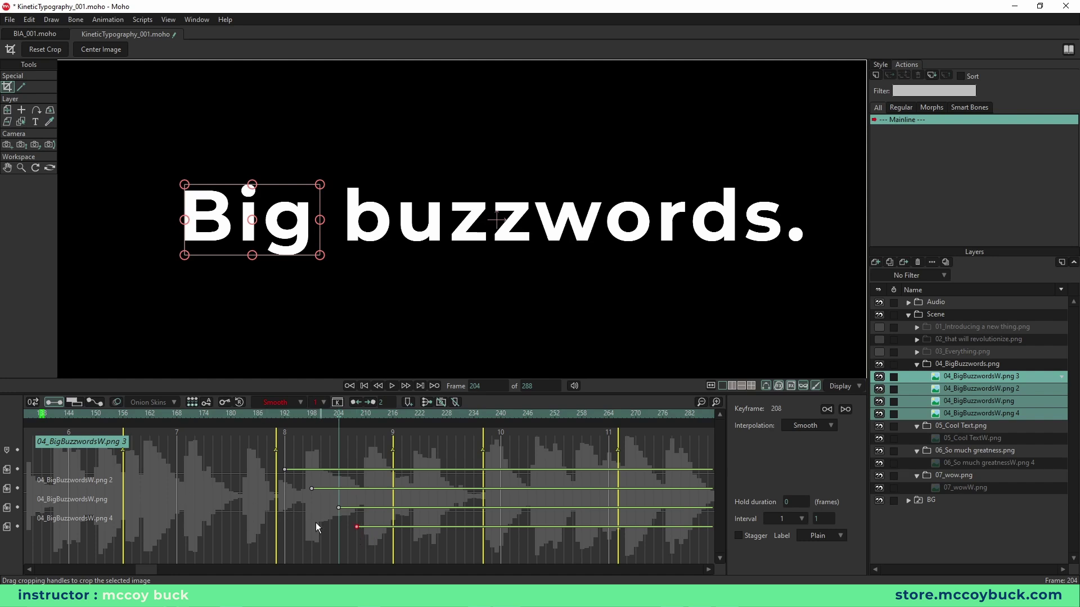
Step: Play back the "Big buzzwords." section to check the word timing against the audio
{"action": "left_click", "coordinate": [229, 446]}
{"action": "left_click", "coordinate": [210, 414]}
{"action": "key", "text": "space"}
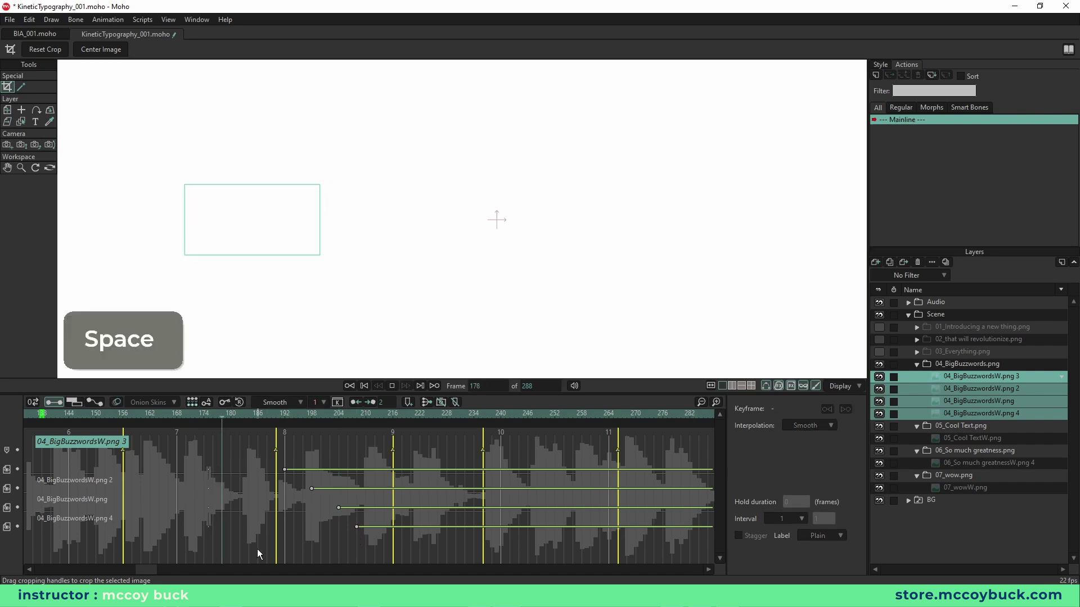
{"action": "key", "text": "space"}
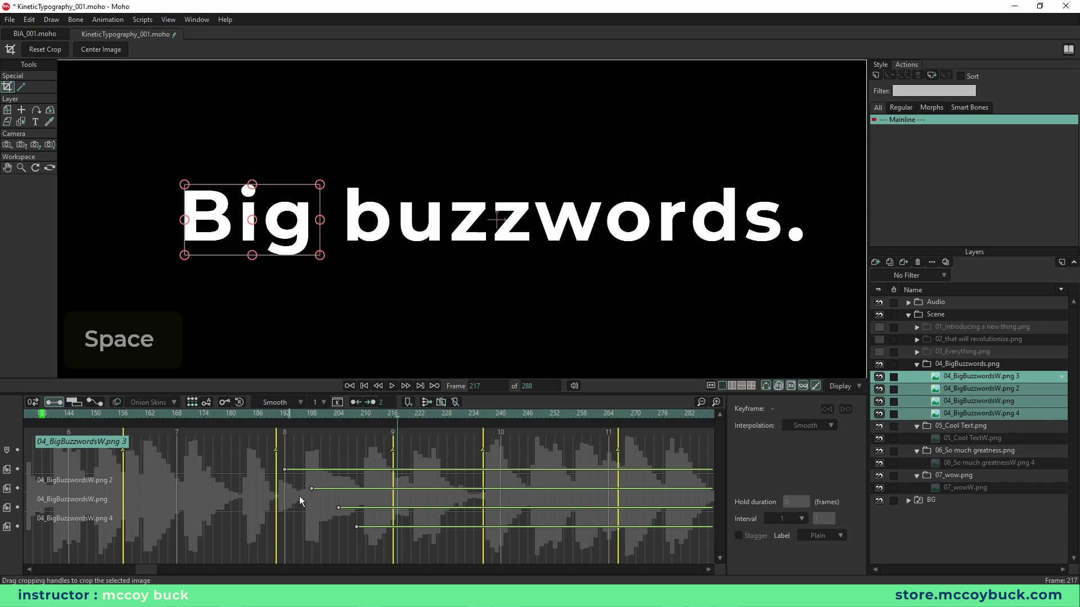
{"action": "left_click", "coordinate": [271, 417]}
{"action": "key", "text": "space"}
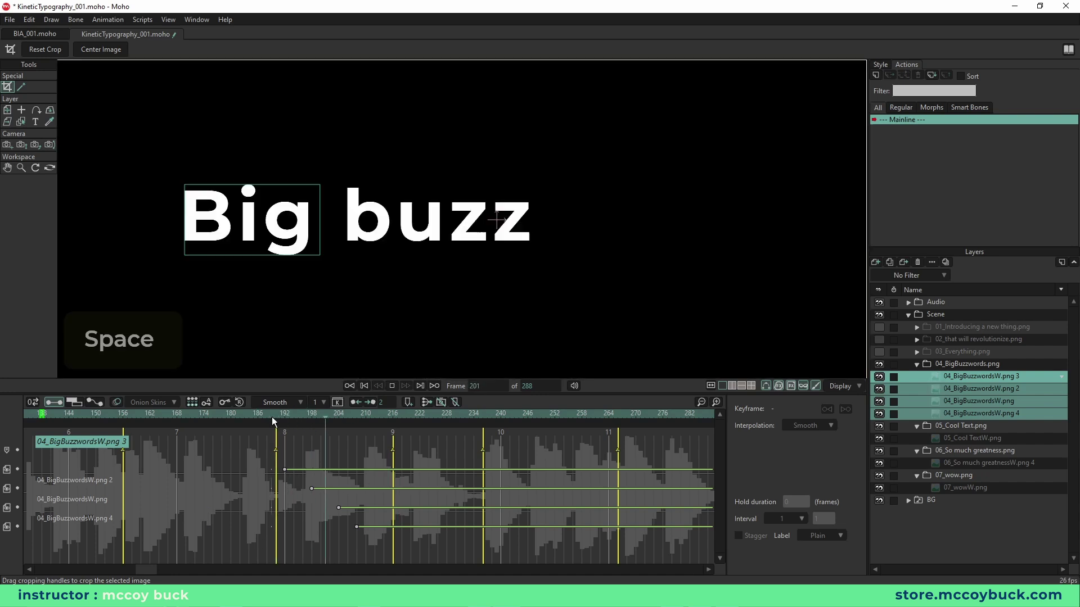
{"action": "key", "text": "space"}
{"action": "left_click", "coordinate": [339, 415]}
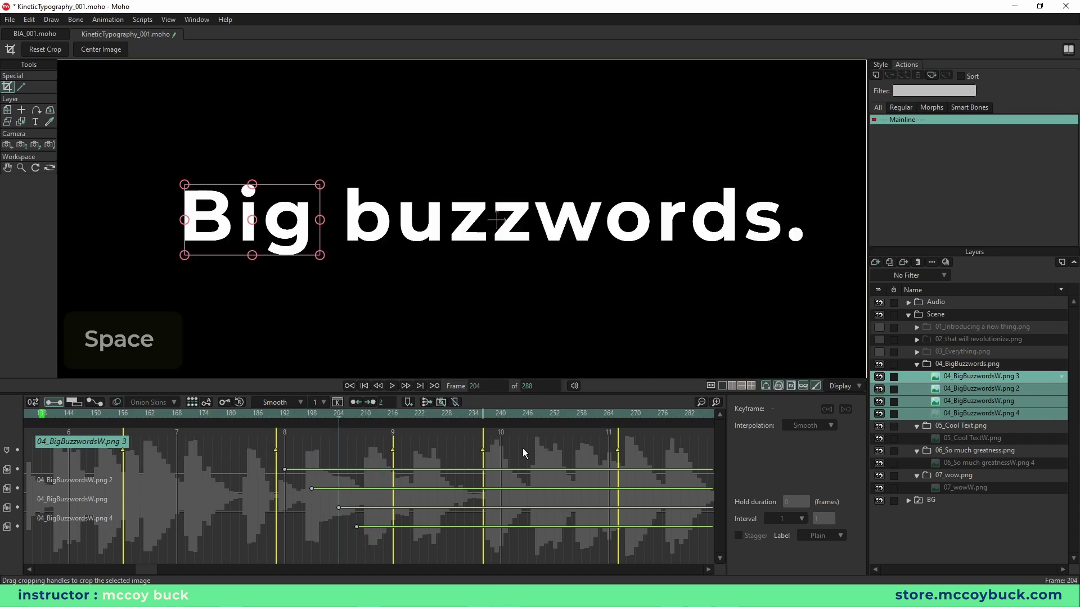
Step: Crop the period off the original 04_BigBuzzwordsW.png layer so it shows only "words", and play back the section
{"action": "left_click", "coordinate": [1007, 402]}
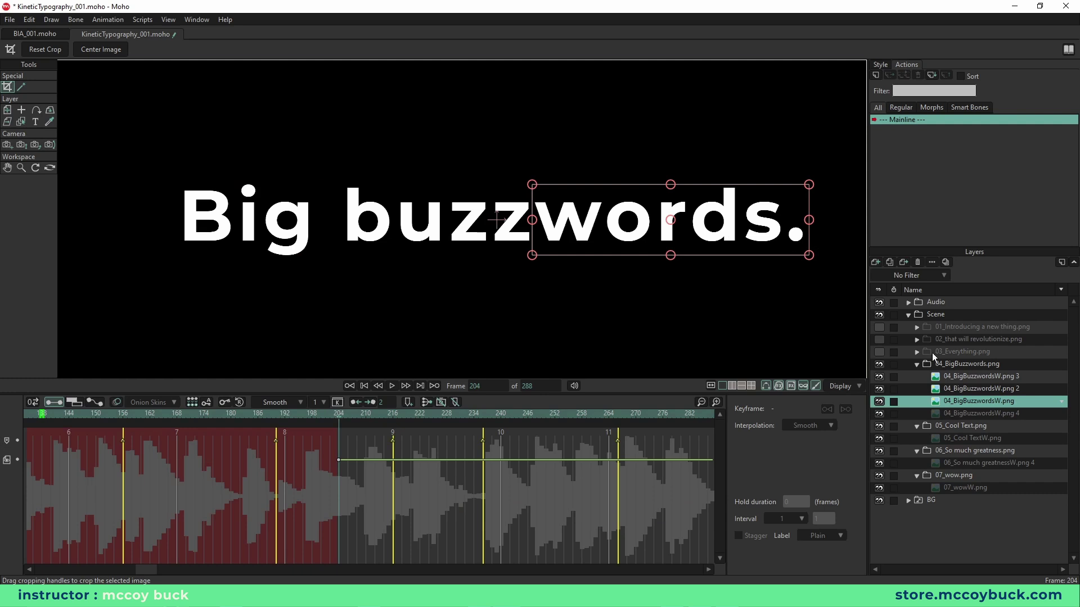
{"action": "left_click", "coordinate": [976, 415]}
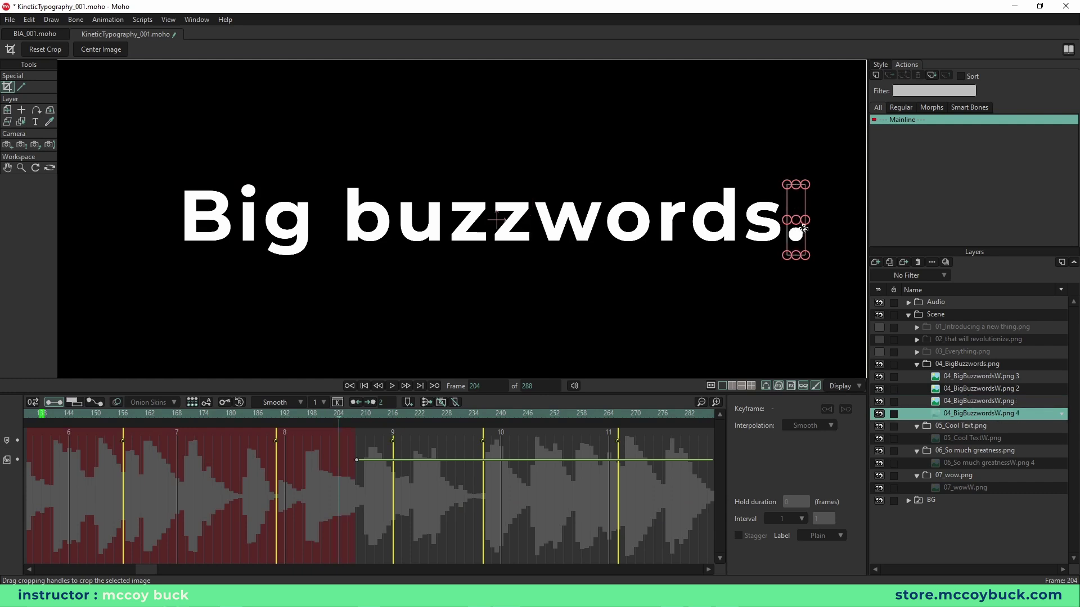
{"action": "left_click", "coordinate": [965, 402]}
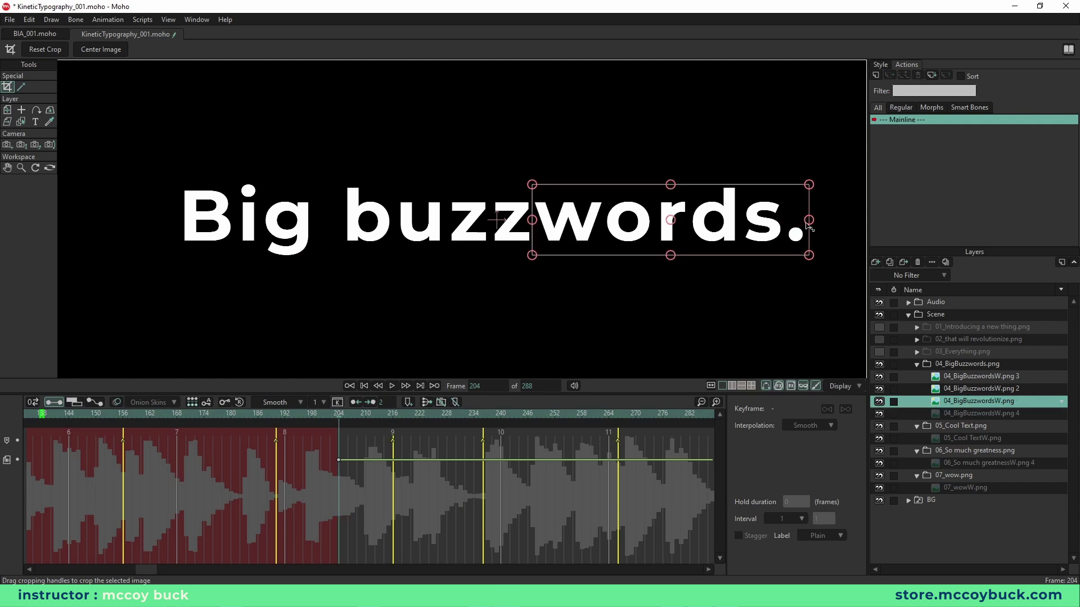
{"action": "left_click_drag", "start_coordinate": [808, 220], "coordinate": [782, 220]}
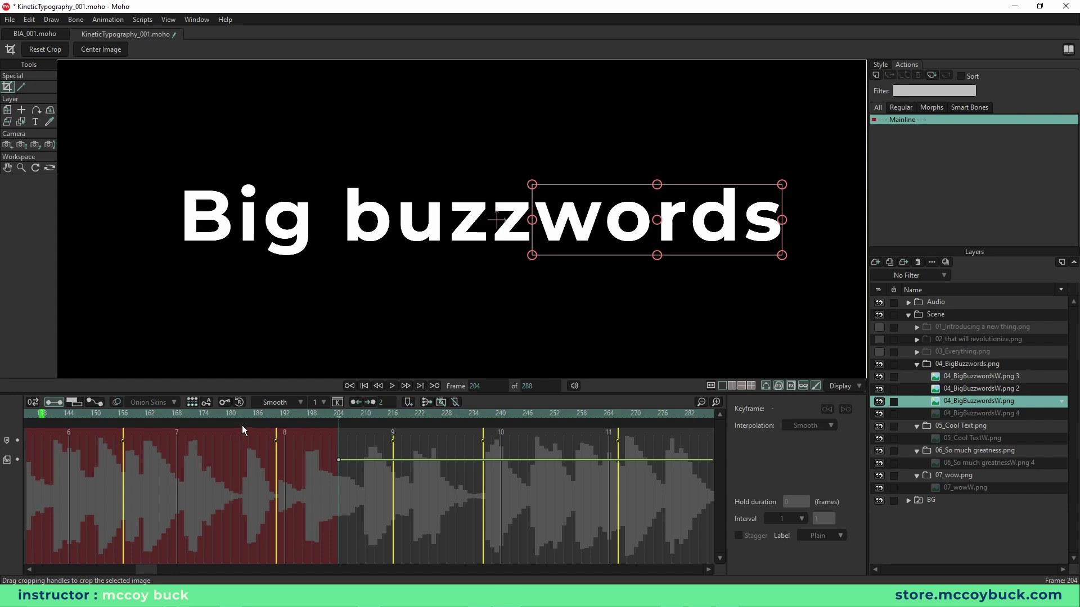
{"action": "key", "text": "space"}
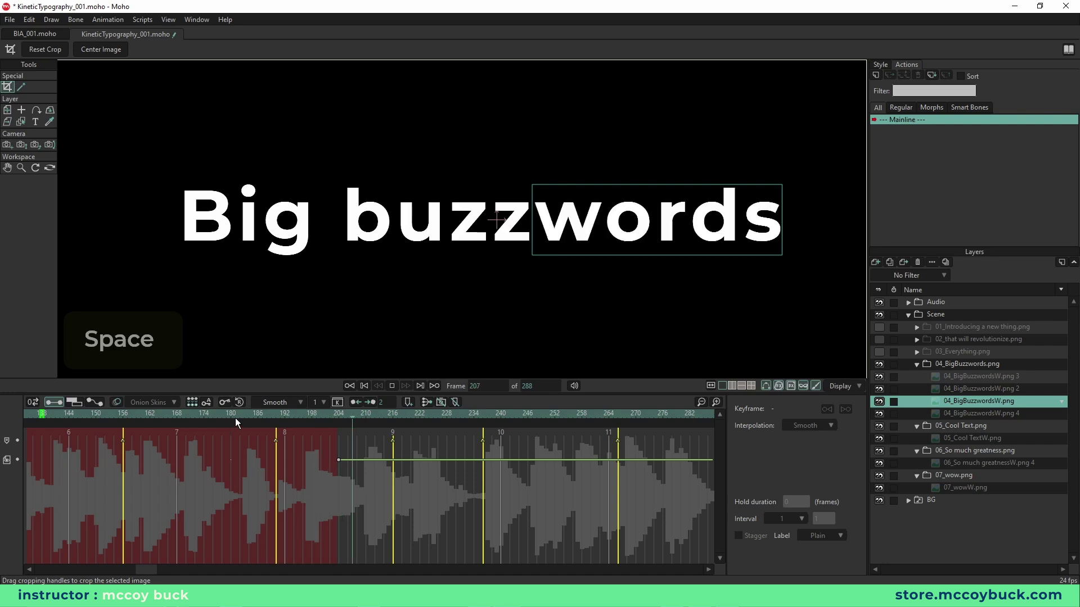
{"action": "key", "text": "space"}
Step: Delay the visibility keyframe of the period layer, 04_BigBuzzwordsW.png 4, to frame 210 and play back the phrase
{"action": "left_click", "coordinate": [1006, 414]}
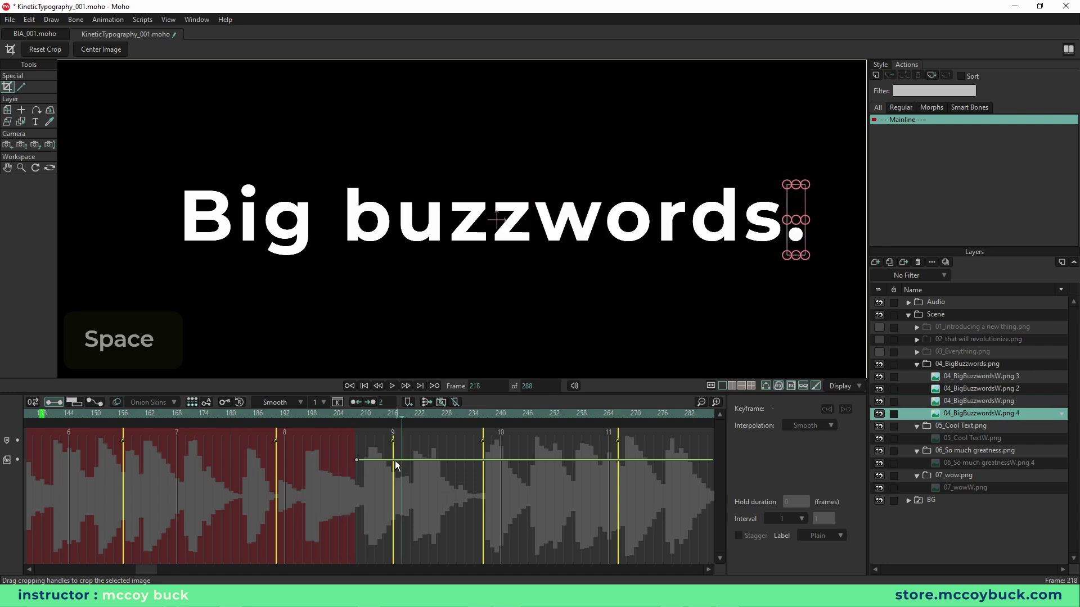
{"action": "left_click", "coordinate": [966, 381], "text": "shift"}
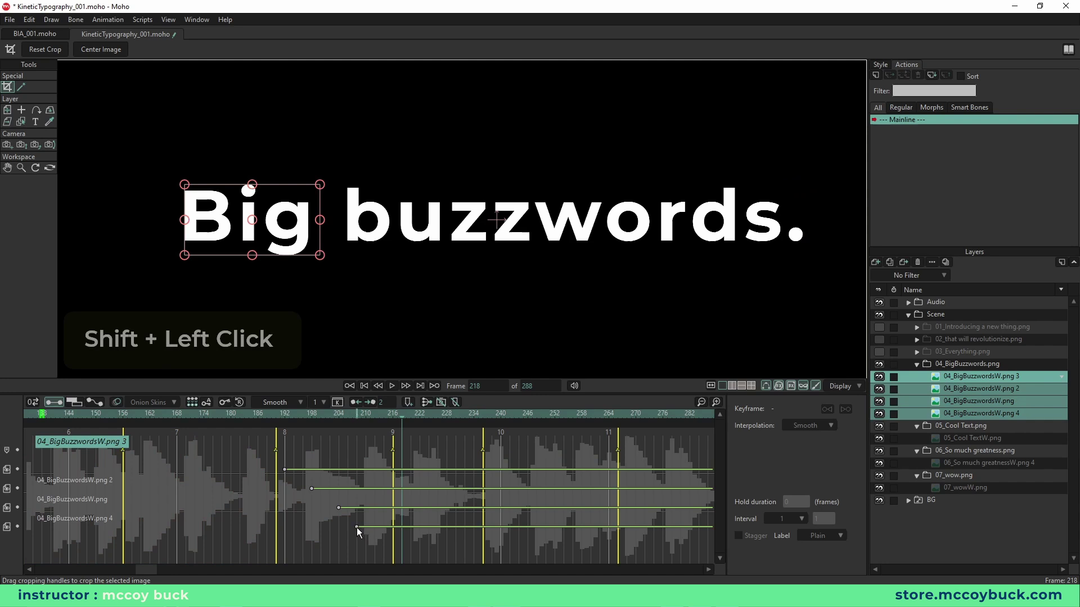
{"action": "left_click_drag", "start_coordinate": [356, 527], "coordinate": [365, 526]}
{"action": "left_click", "coordinate": [244, 414]}
{"action": "key", "text": "space"}
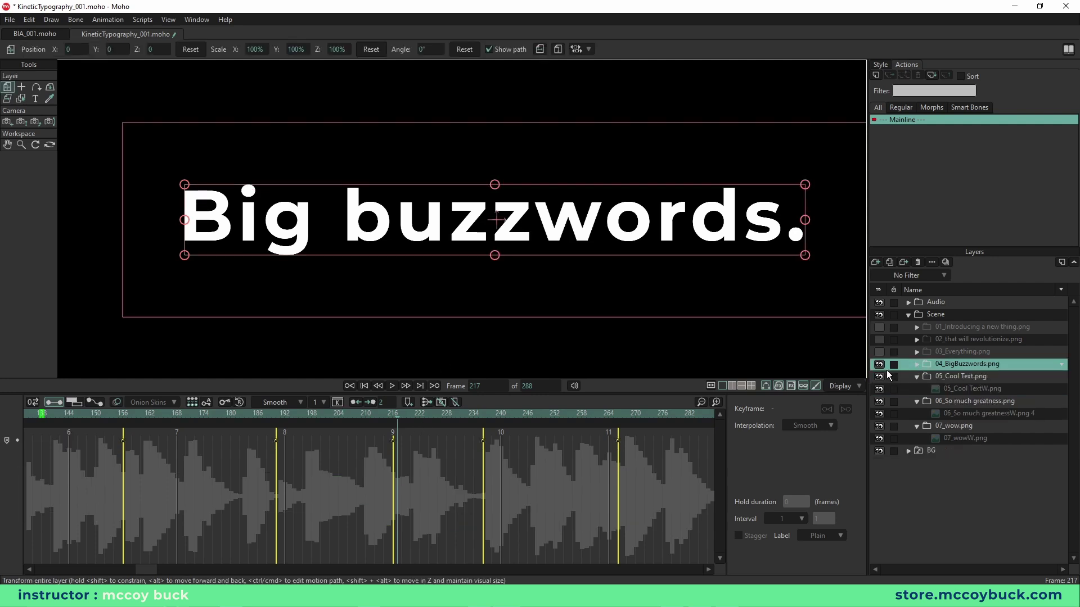
Step: Hide the 04_BigBuzzwords.png group and make the 05_Cool TextW.png layer visible from frame 216
{"action": "left_click", "coordinate": [880, 365]}
{"action": "left_click", "coordinate": [889, 384]}
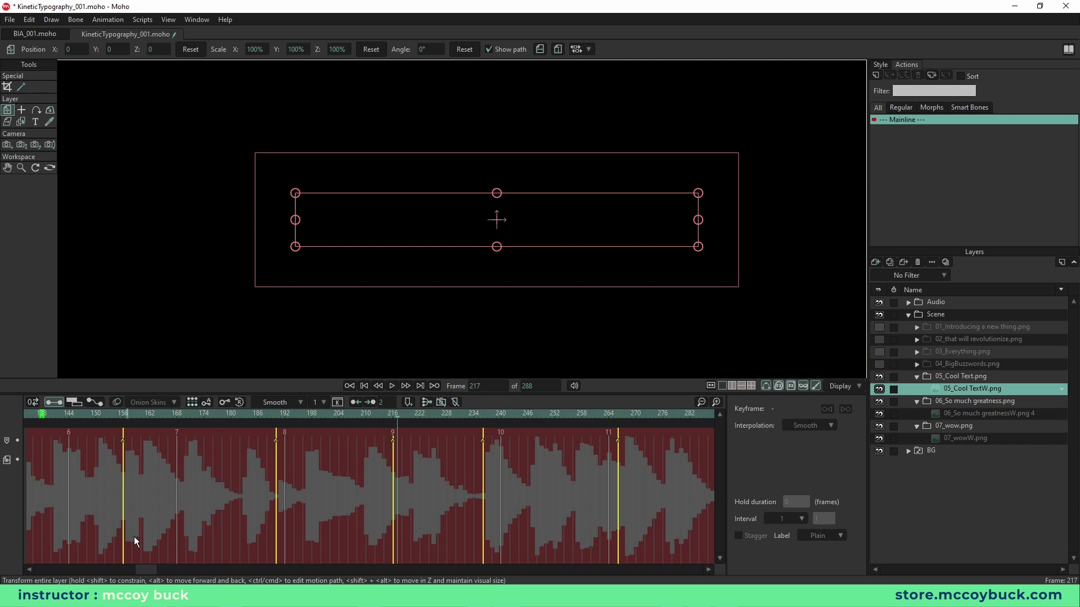
{"action": "left_click_drag", "start_coordinate": [153, 568], "coordinate": [178, 571]}
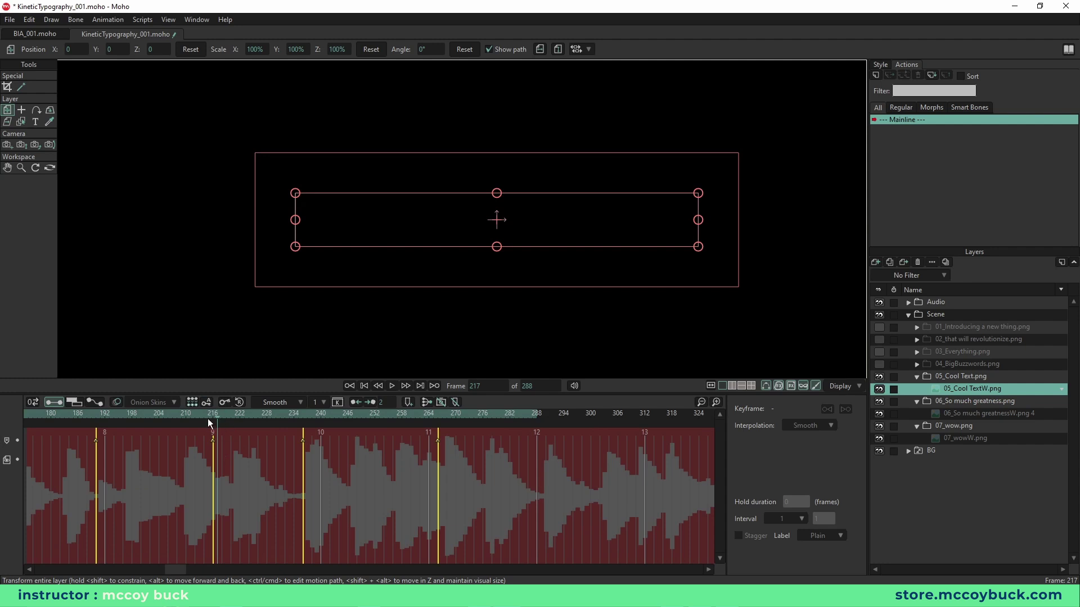
{"action": "key", "text": "space"}
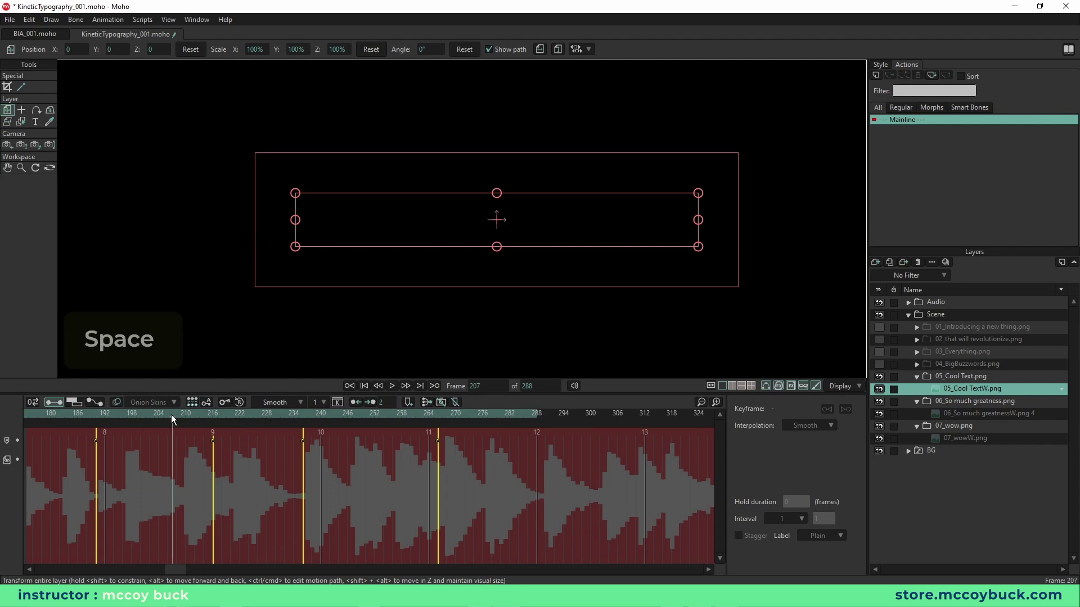
{"action": "left_click_drag", "start_coordinate": [200, 415], "coordinate": [211, 416]}
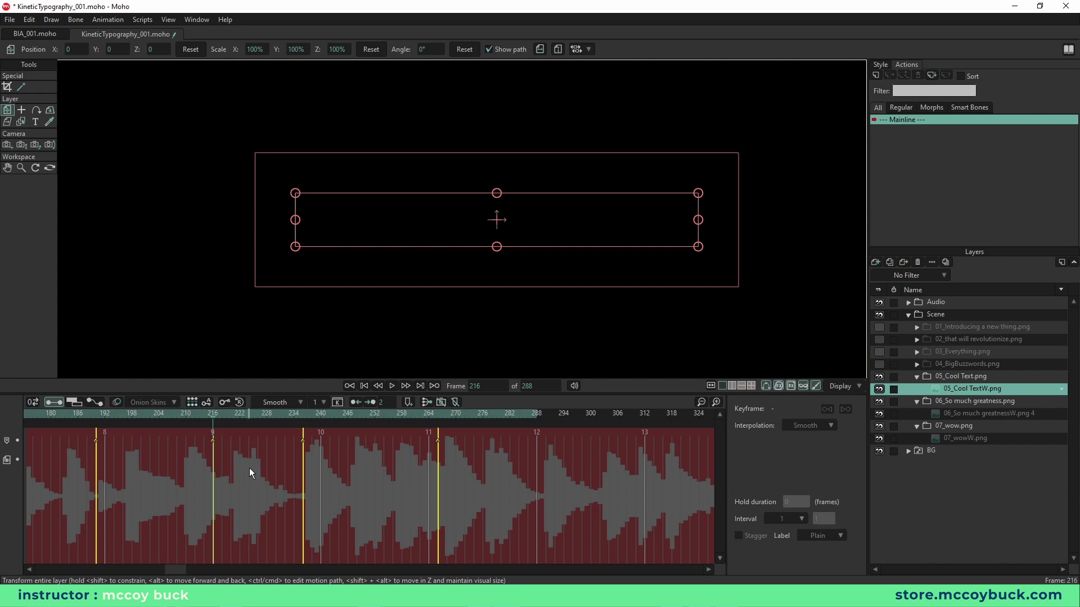
{"action": "left_click_drag", "start_coordinate": [180, 569], "coordinate": [159, 573]}
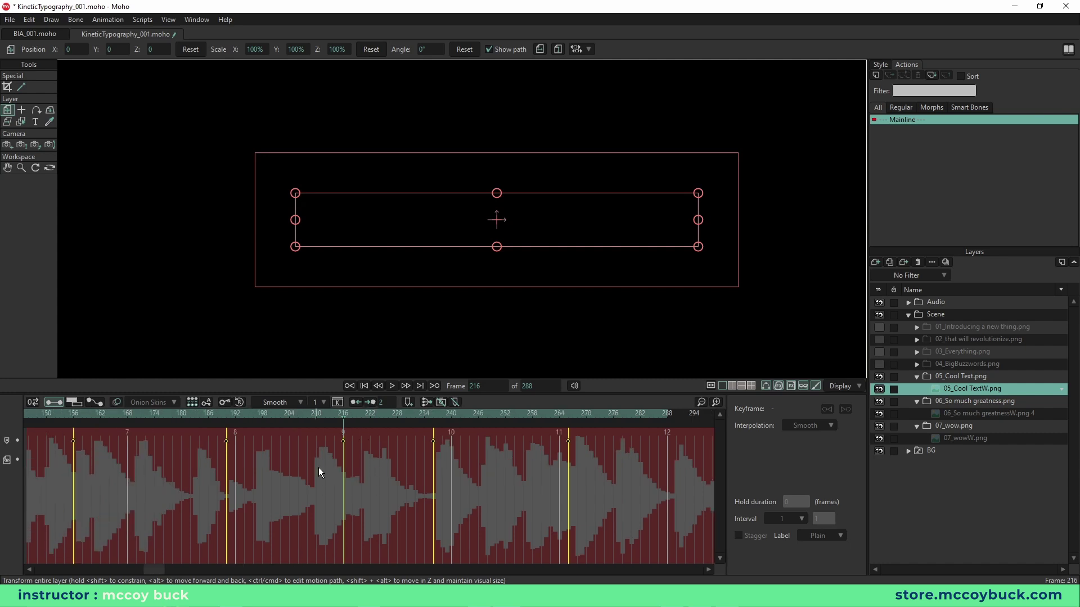
{"action": "left_click", "coordinate": [346, 458]}
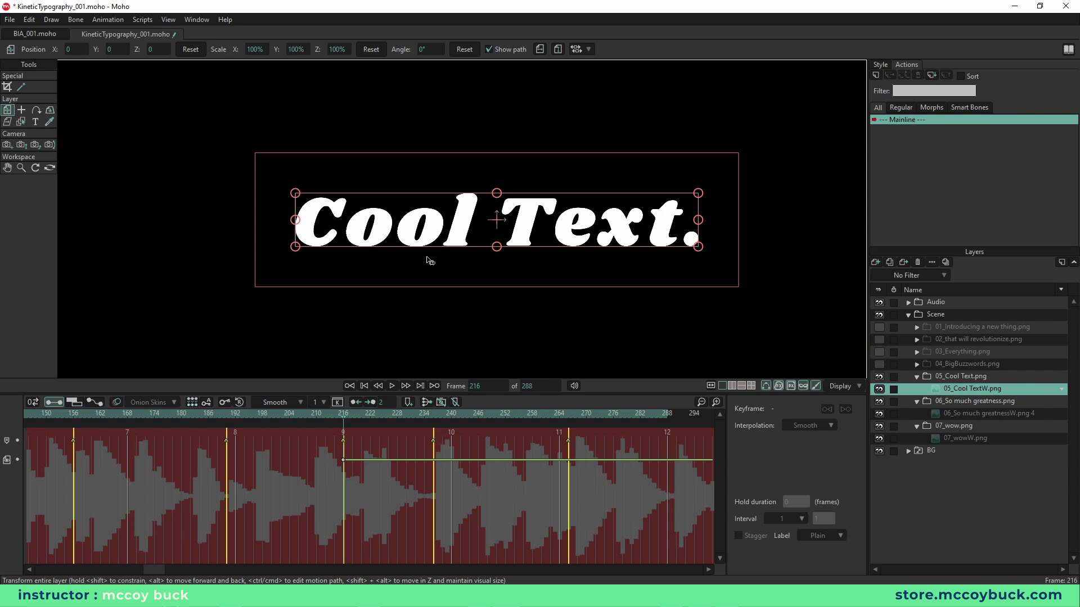
Step: Crop the 05_Cool TextW.png image to "Cool" and duplicate the layer twice
{"action": "left_click", "coordinate": [7, 86]}
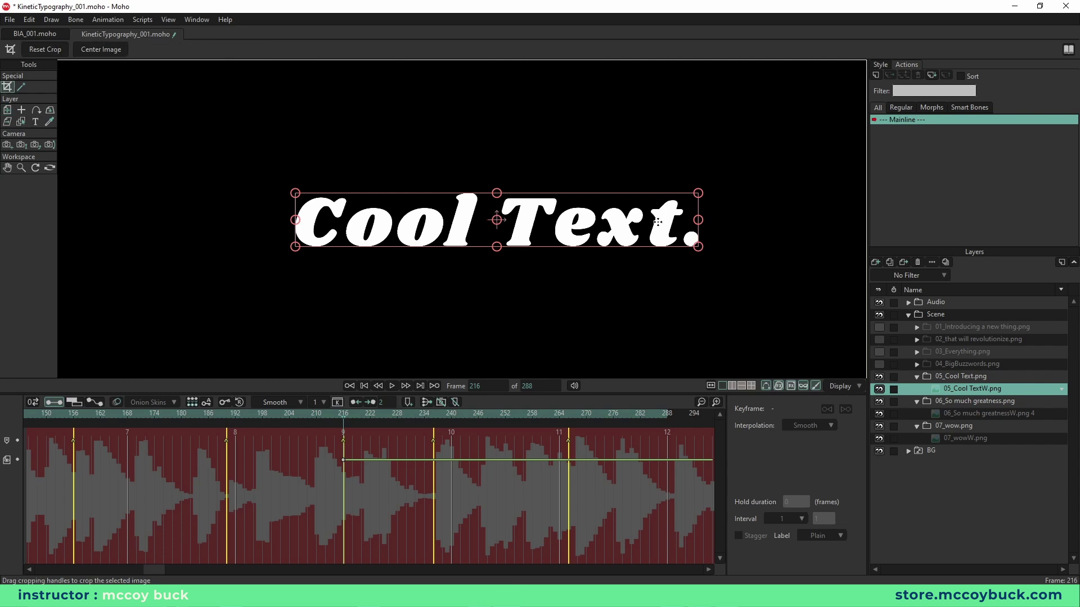
{"action": "left_click_drag", "start_coordinate": [698, 220], "coordinate": [483, 262]}
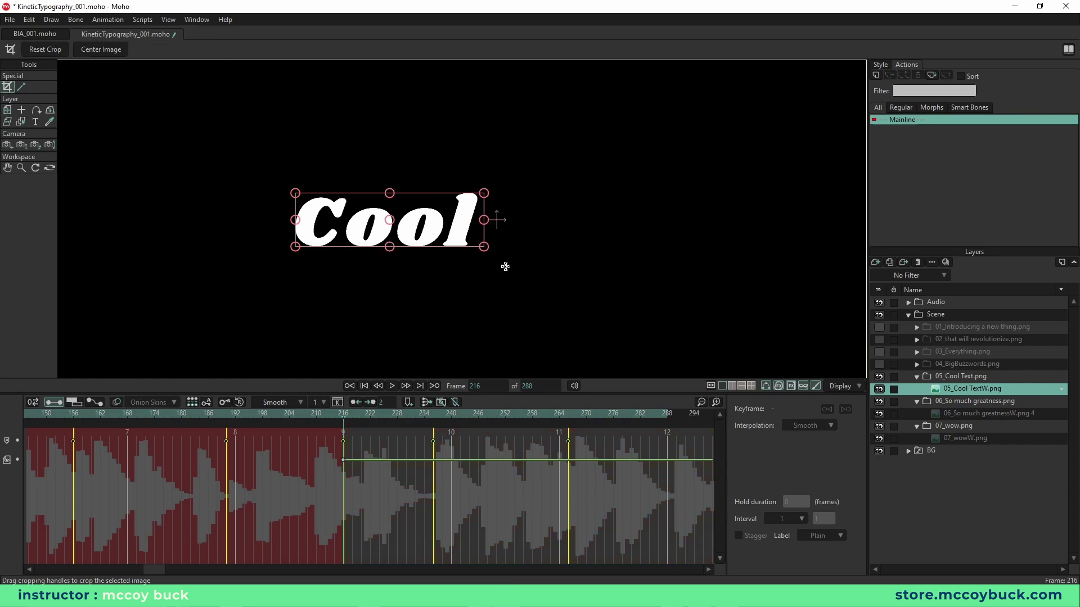
{"action": "right_click", "coordinate": [963, 392]}
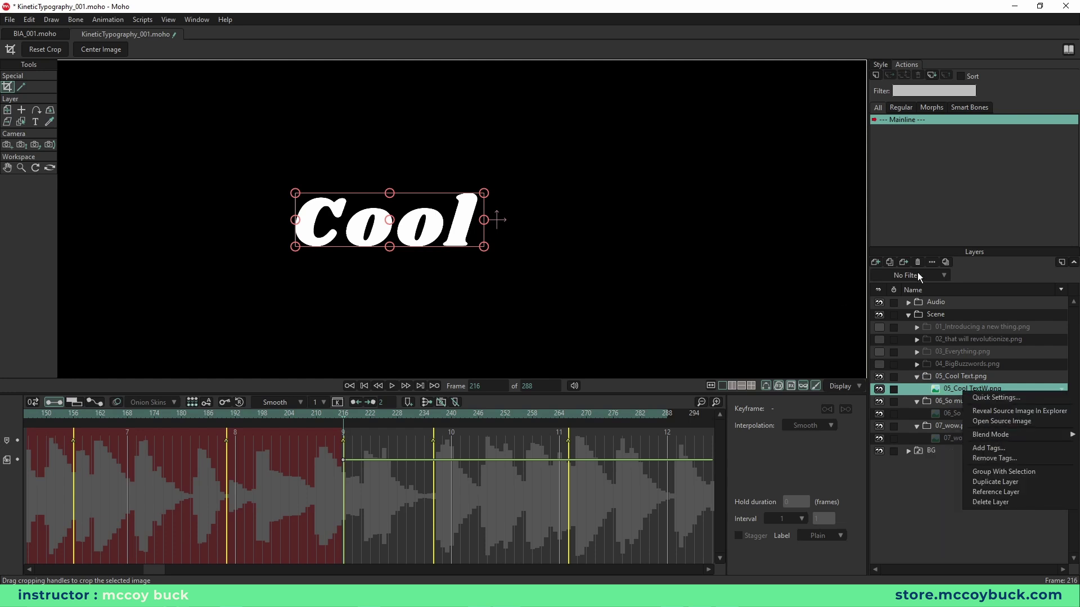
{"action": "left_click", "coordinate": [893, 265]}
{"action": "left_click", "coordinate": [893, 265]}
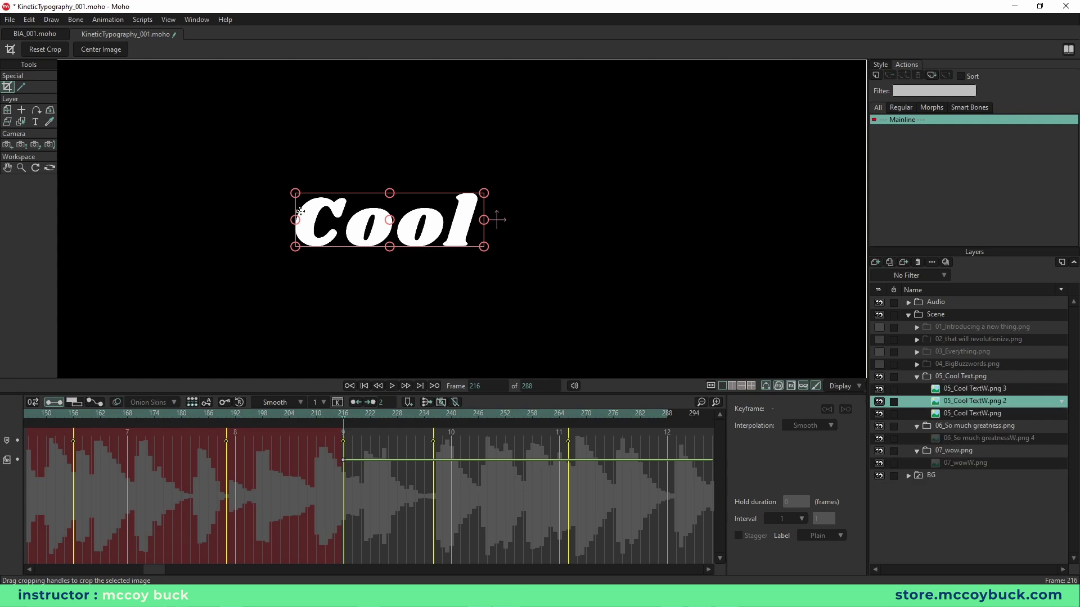
Step: Crop the 05_Cool TextW.png 2 layer to "Text", fine-tuning the crop edge just after the final "t"
{"action": "left_click", "coordinate": [457, 196]}
{"action": "left_click_drag", "start_coordinate": [461, 227], "coordinate": [682, 268]}
{"action": "left_click_drag", "start_coordinate": [455, 220], "coordinate": [499, 220]}
{"action": "scroll", "coordinate": [641, 250], "scroll_direction": "up", "scroll_amount": 3}
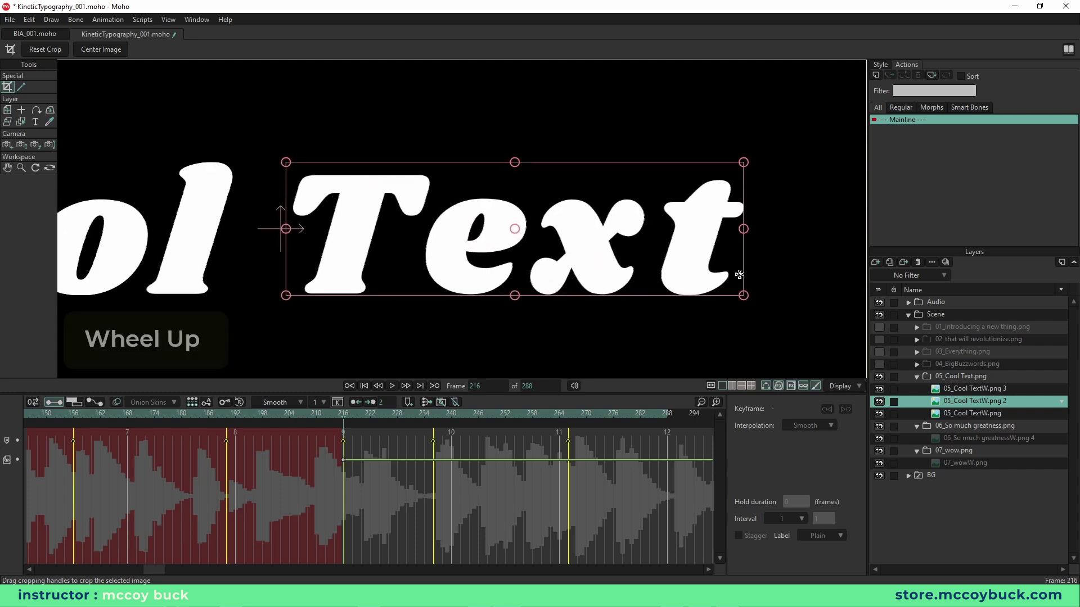
{"action": "mouse_move", "coordinate": [746, 231]}
{"action": "left_mouse_down"}
{"action": "mouse_move", "coordinate": [756, 232]}
{"action": "mouse_move", "coordinate": [748, 237]}
{"action": "left_mouse_up"}
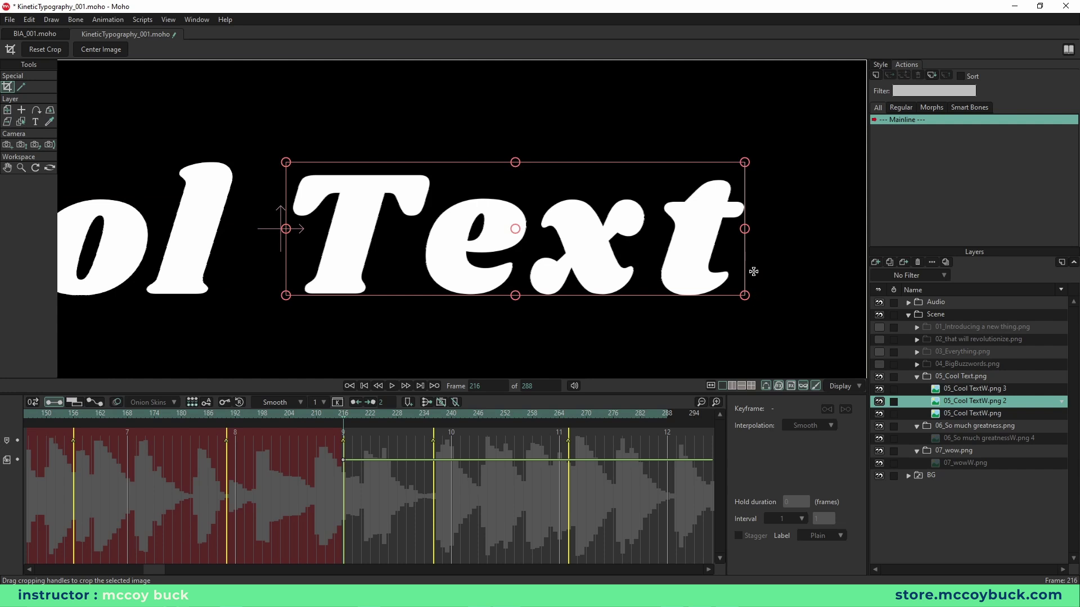
{"action": "scroll", "coordinate": [557, 295], "scroll_direction": "down", "scroll_amount": 2}
Step: Crop the original 05_Cool TextW.png layer tightly around the period
{"action": "left_click", "coordinate": [982, 413]}
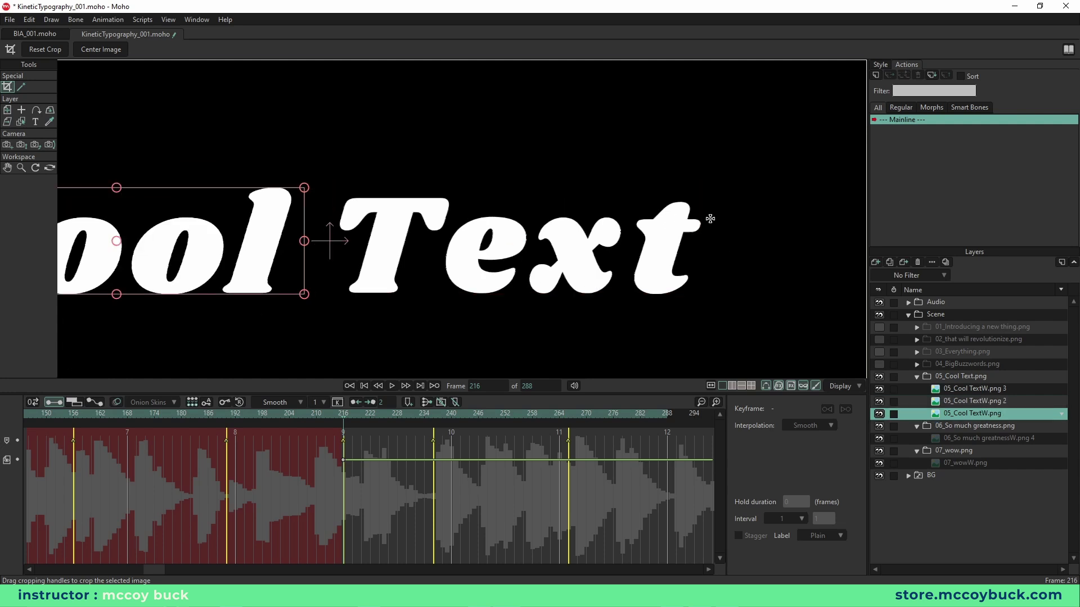
{"action": "left_click_drag", "start_coordinate": [713, 187], "coordinate": [796, 333]}
{"action": "left_click_drag", "start_coordinate": [713, 244], "coordinate": [700, 253]}
{"action": "left_click_drag", "start_coordinate": [716, 195], "coordinate": [715, 262]}
{"action": "scroll", "coordinate": [606, 212], "scroll_direction": "down", "scroll_amount": 3}
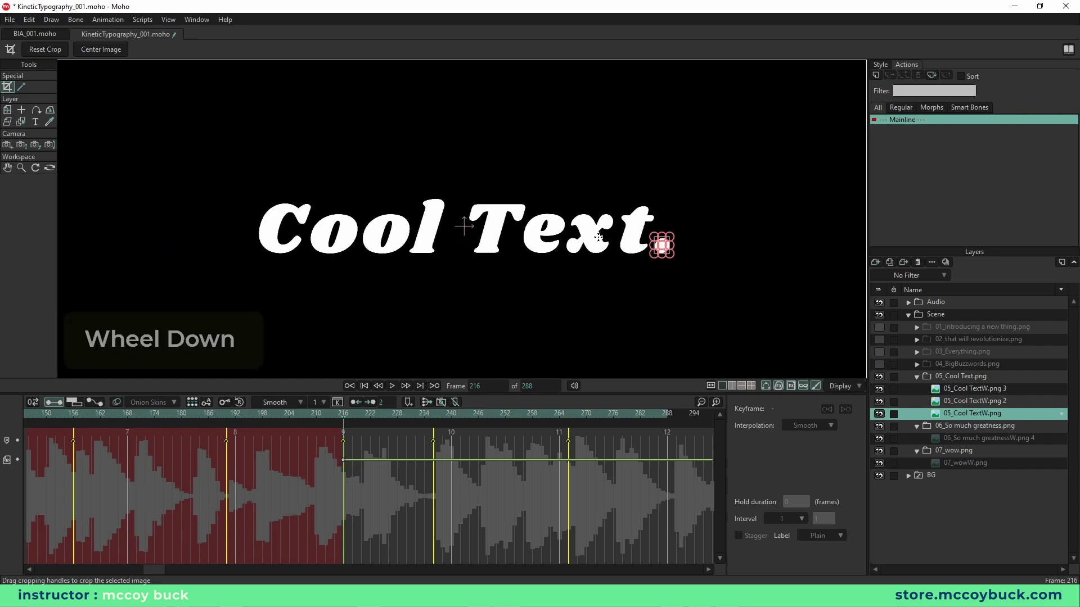
Step: Select the three 05_Cool TextW.png layers and play the audio around frame 216 to check where "Cool" starts
{"action": "left_click", "coordinate": [974, 391], "text": "shift"}
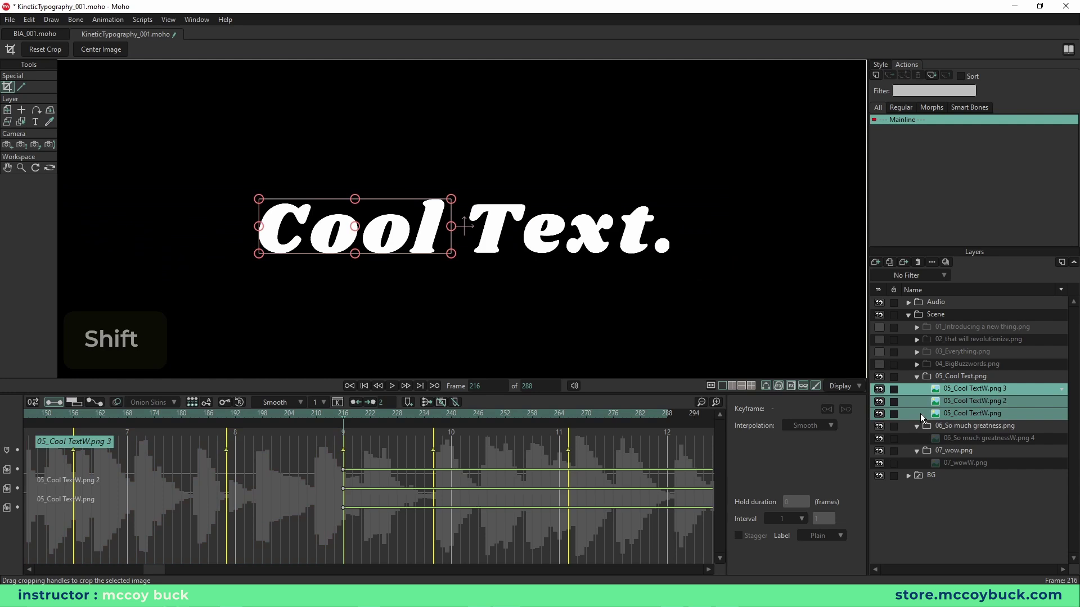
{"action": "left_click", "coordinate": [284, 415]}
{"action": "key", "text": "space"}
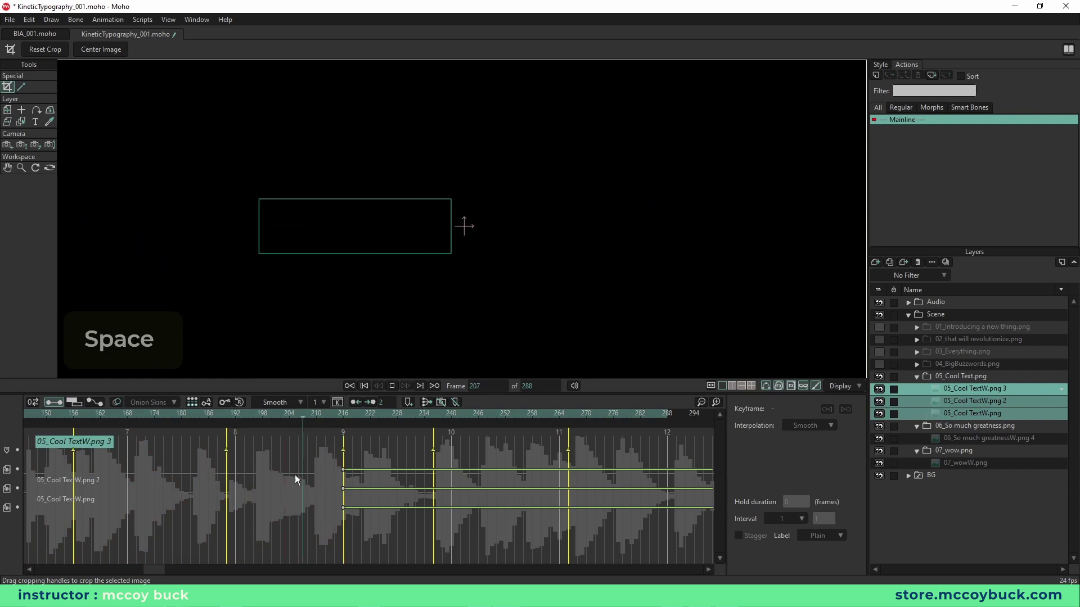
{"action": "left_click", "coordinate": [349, 414]}
{"action": "left_click", "coordinate": [293, 415]}
{"action": "key", "text": "space"}
{"action": "key", "text": "space"}
{"action": "left_click_drag", "start_coordinate": [351, 415], "coordinate": [351, 415]}
Step: Move the visibility keyframes of the "Text" and period layers to frame 224, matching the audio
{"action": "left_click_drag", "start_coordinate": [327, 463], "coordinate": [368, 546]}
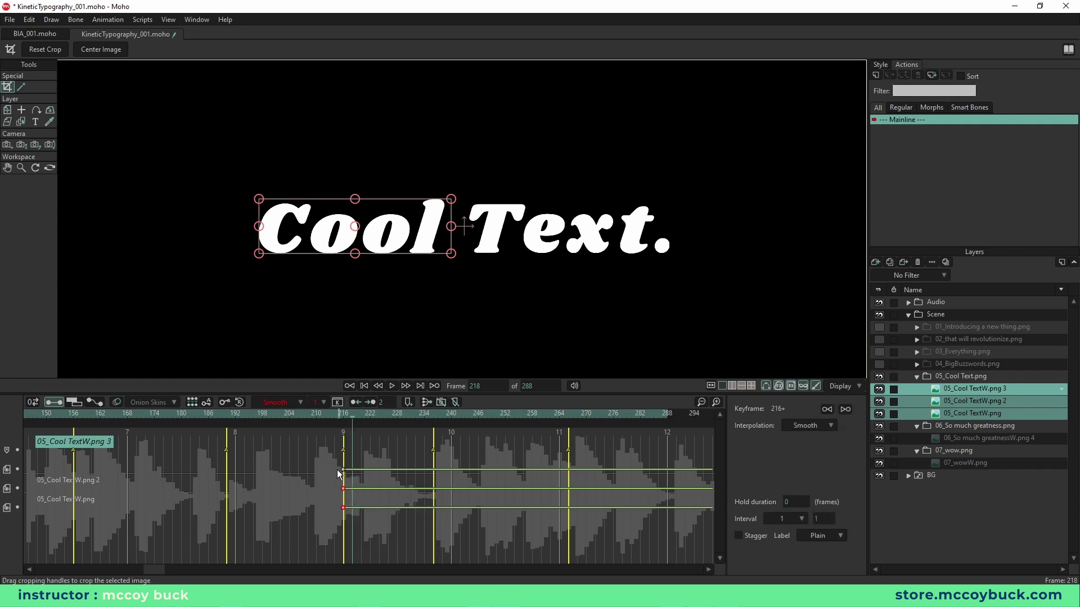
{"action": "key", "text": "space"}
{"action": "key", "text": "space"}
{"action": "left_click_drag", "start_coordinate": [376, 421], "coordinate": [381, 422]}
{"action": "left_click_drag", "start_coordinate": [344, 489], "coordinate": [378, 501]}
{"action": "left_click", "coordinate": [377, 526]}
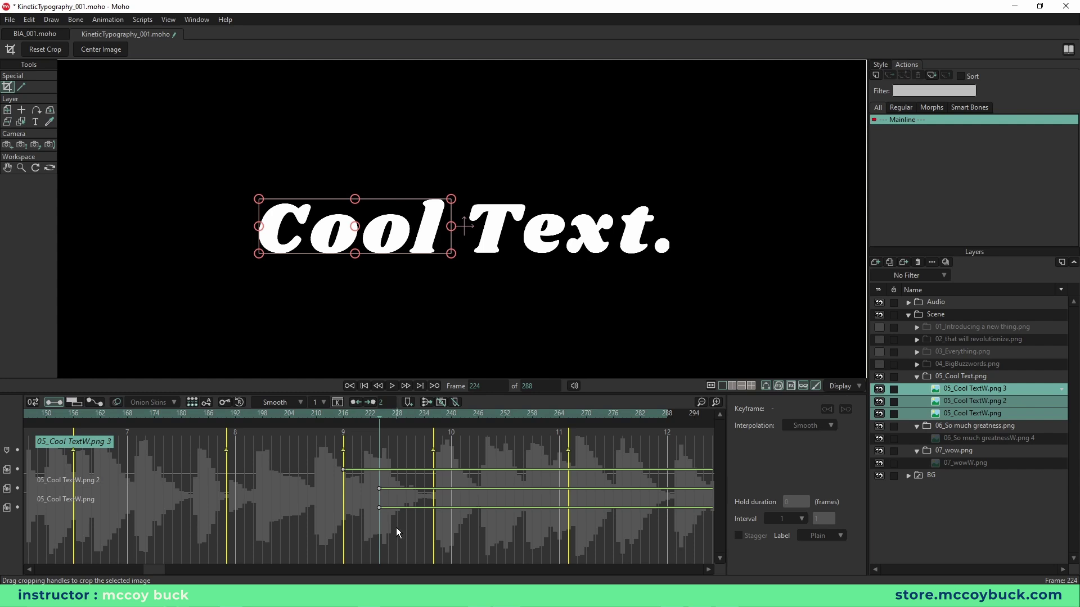
Step: Move the period layer's visibility keyframe to frame 232 and play back "Cool Text." to check its timing
{"action": "left_click_drag", "start_coordinate": [380, 508], "coordinate": [413, 511]}
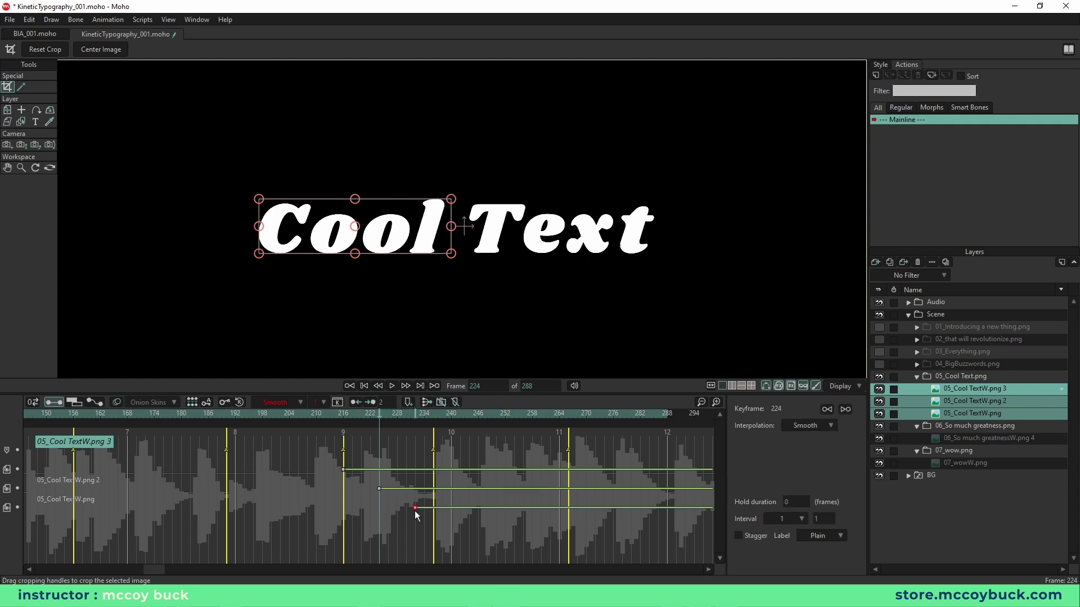
{"action": "key", "text": "space"}
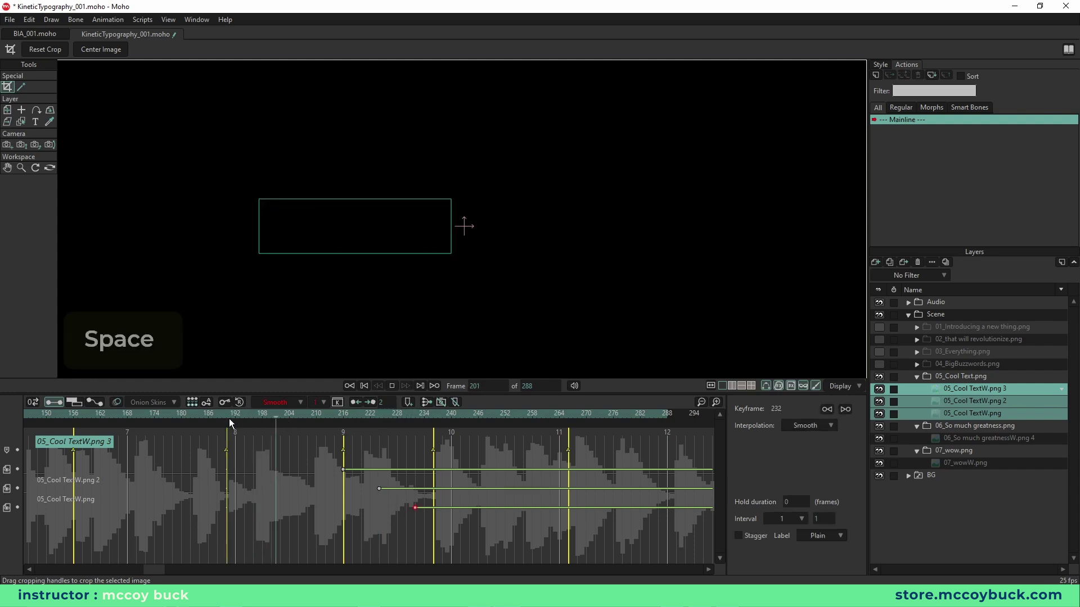
{"action": "key", "text": "space"}
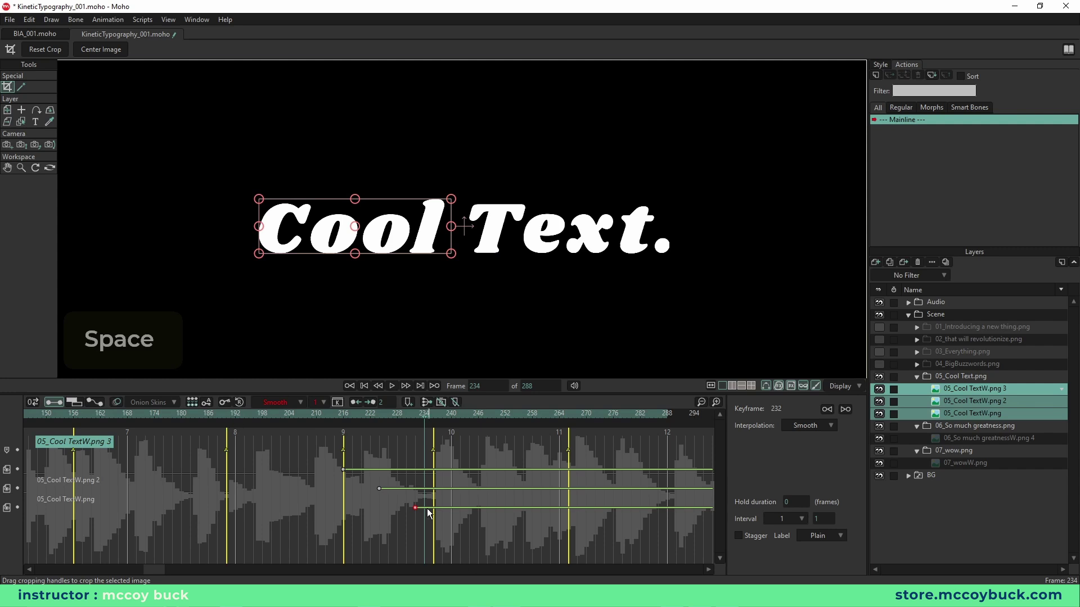
{"action": "scroll", "coordinate": [608, 239], "scroll_direction": "down", "scroll_amount": 3}
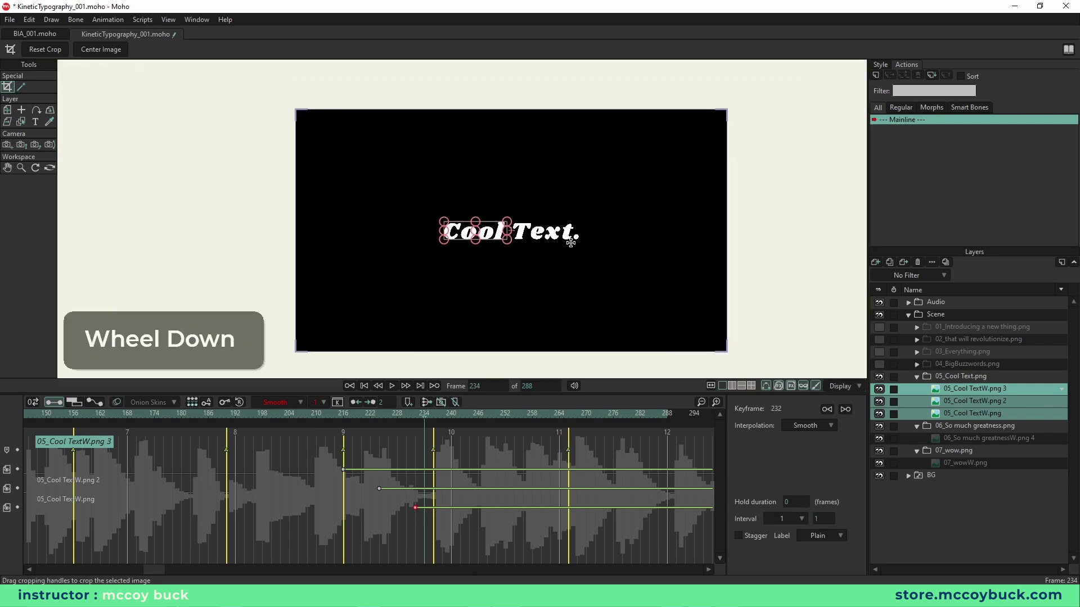
{"action": "scroll", "coordinate": [569, 246], "scroll_direction": "up", "scroll_amount": 2}
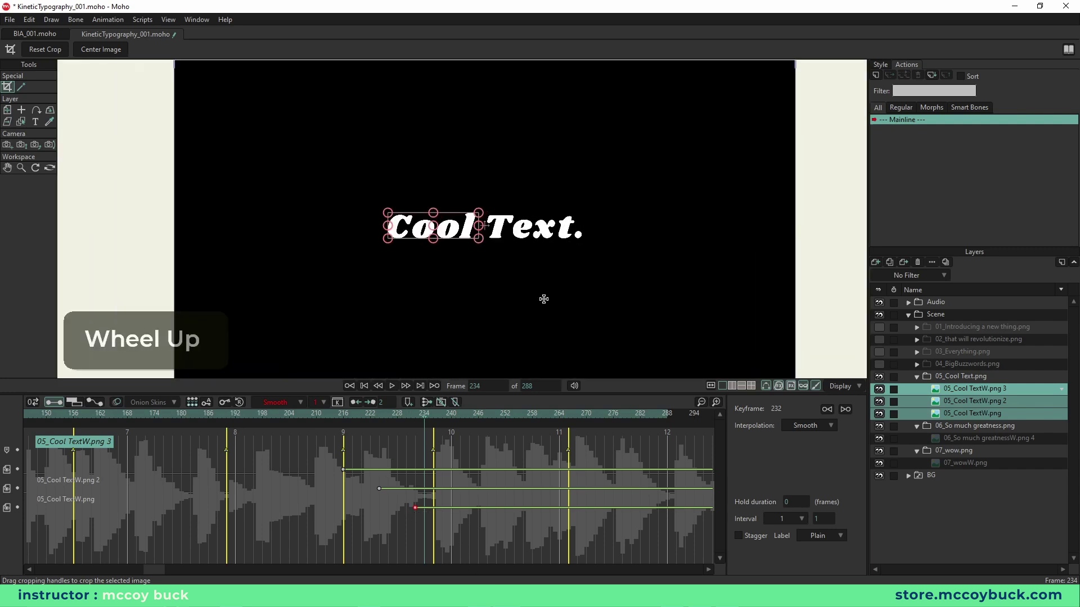
{"action": "key", "text": "space"}
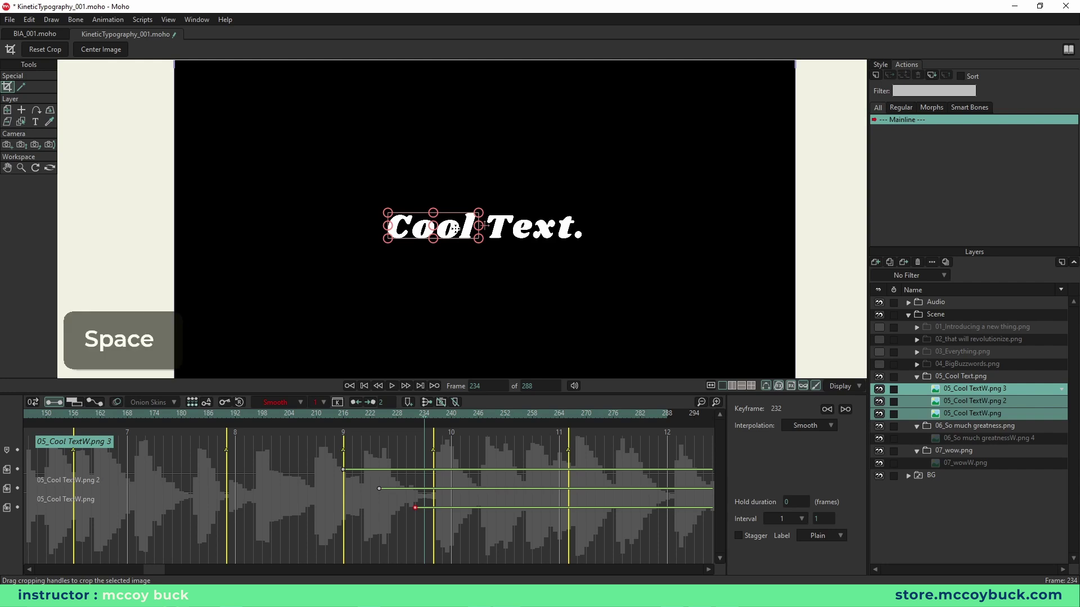
{"action": "key", "text": "space"}
{"action": "left_click_drag", "start_coordinate": [483, 417], "coordinate": [418, 424]}
{"action": "key", "text": "space"}
{"action": "key", "text": "space"}
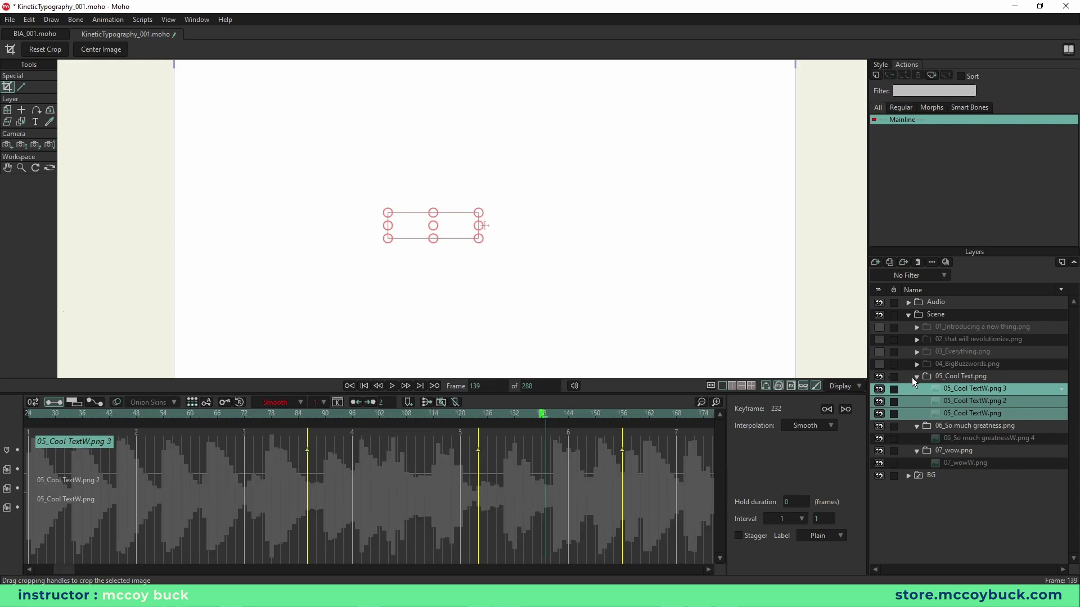
Step: Make the 01 to 04 phrase groups visible again and select all seven layers in the 01_Introducing a new thing.png group
{"action": "left_click", "coordinate": [915, 376]}
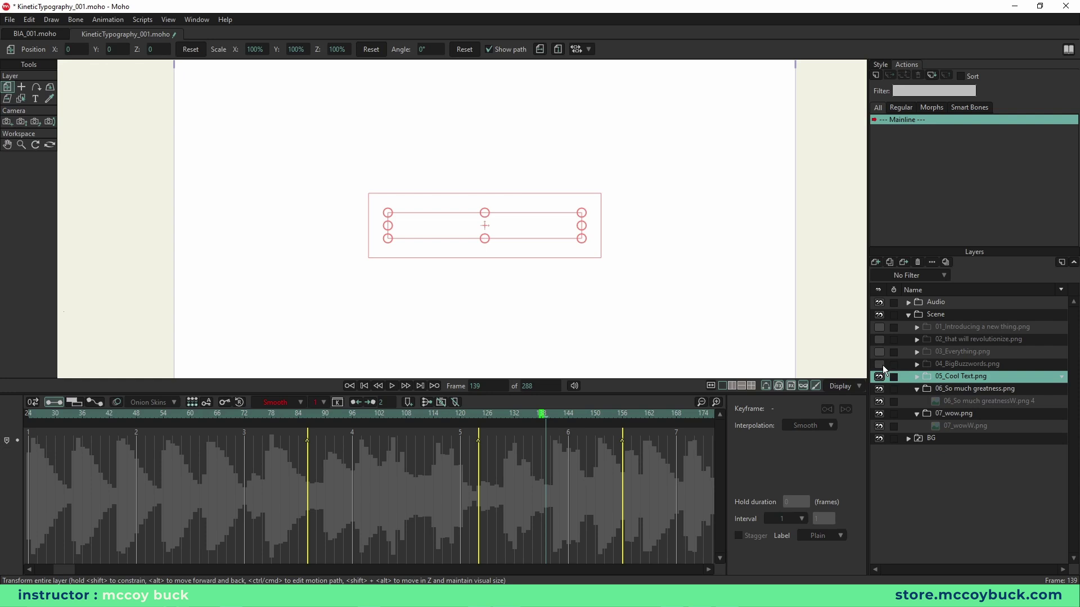
{"action": "mouse_move", "coordinate": [881, 365]}
{"action": "left_mouse_down"}
{"action": "mouse_move", "coordinate": [882, 339]}
{"action": "mouse_move", "coordinate": [904, 325]}
{"action": "left_mouse_up"}
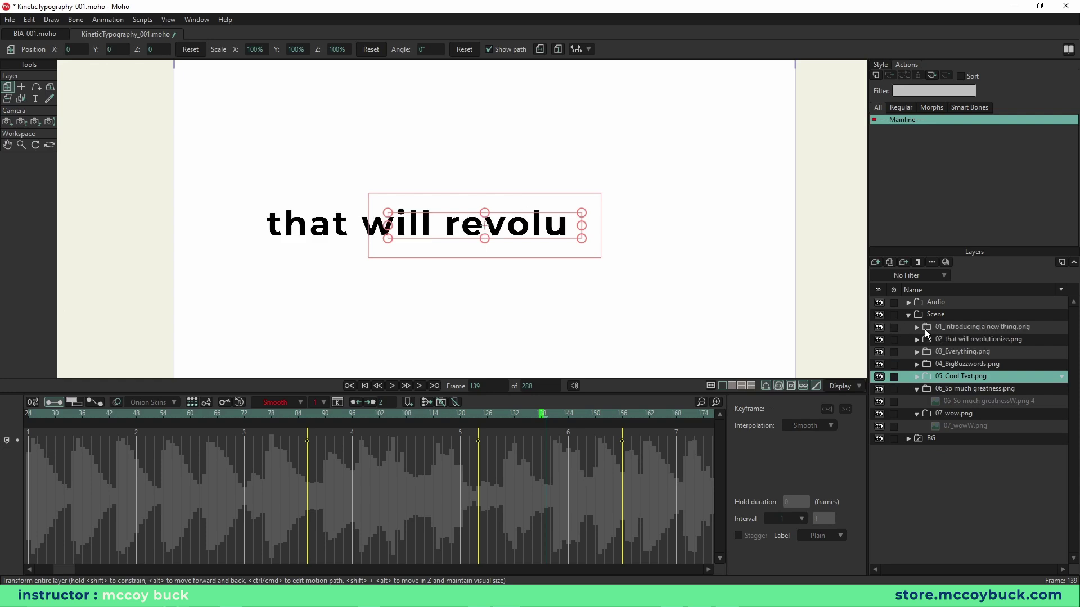
{"action": "left_click", "coordinate": [917, 328]}
{"action": "left_click", "coordinate": [935, 339]}
{"action": "left_click", "coordinate": [960, 412], "text": "shift"}
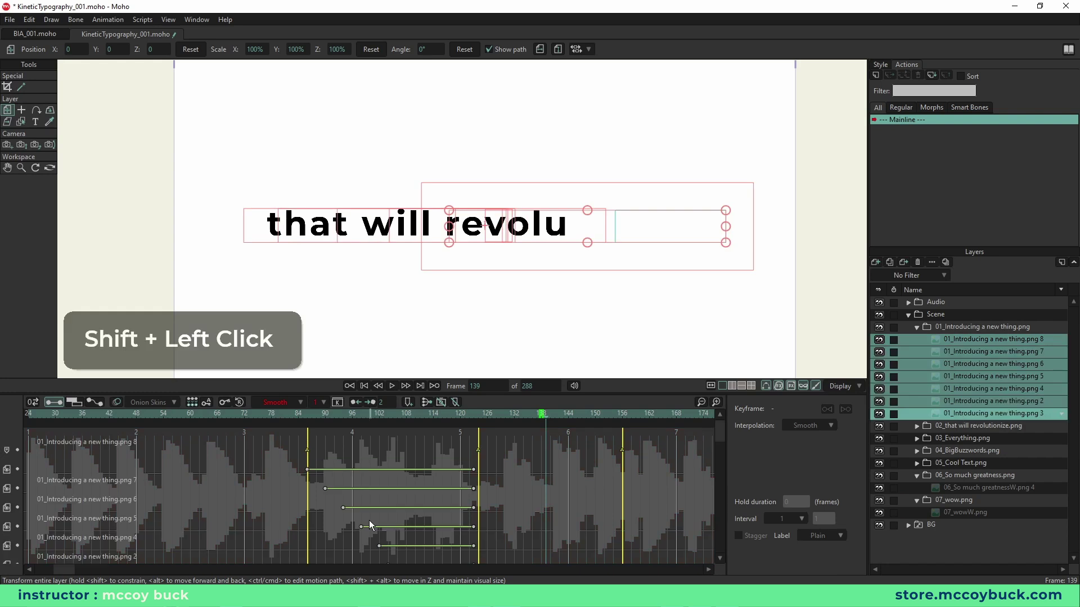
Step: Select all seven layers in the 02_that will revolutionize.png group and play the audio to check where the phrase ends
{"action": "left_click", "coordinate": [956, 426]}
{"action": "left_click", "coordinate": [916, 426]}
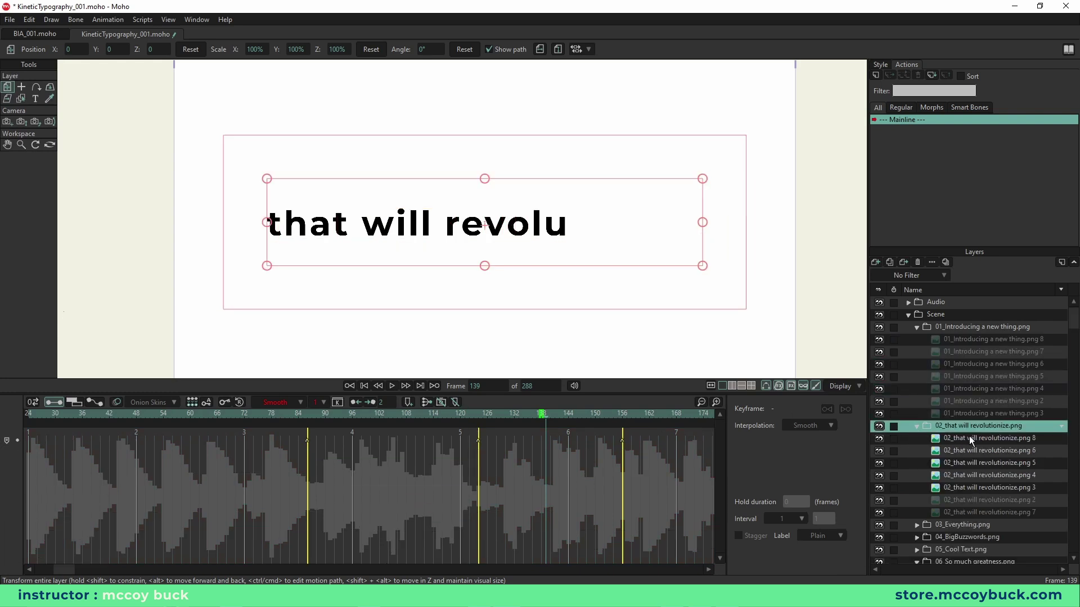
{"action": "left_click", "coordinate": [966, 437]}
{"action": "left_click", "coordinate": [958, 513], "text": "shift"}
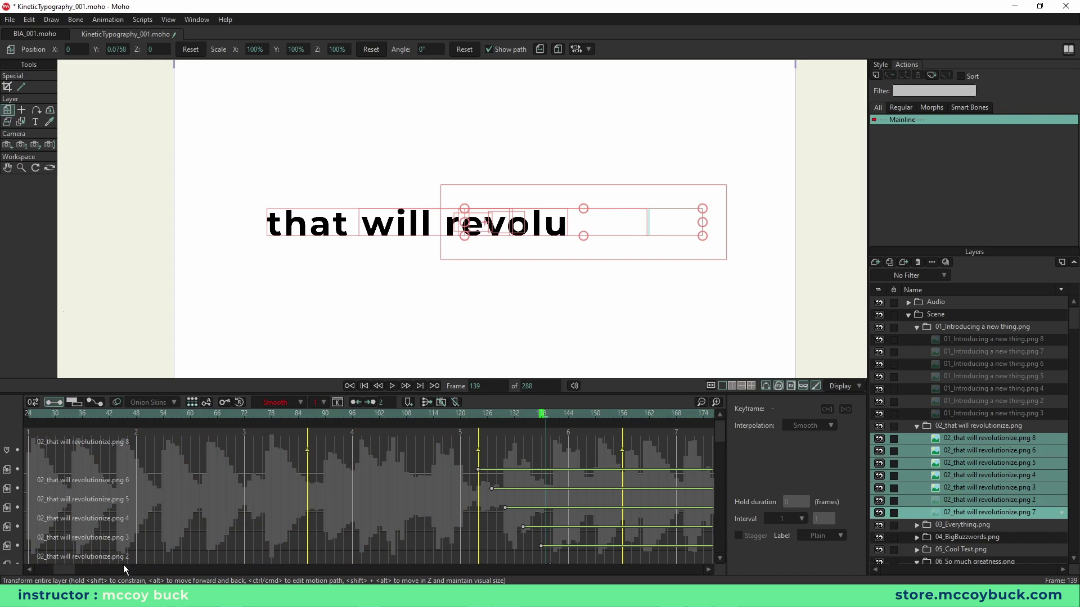
{"action": "left_click_drag", "start_coordinate": [70, 569], "coordinate": [128, 572]}
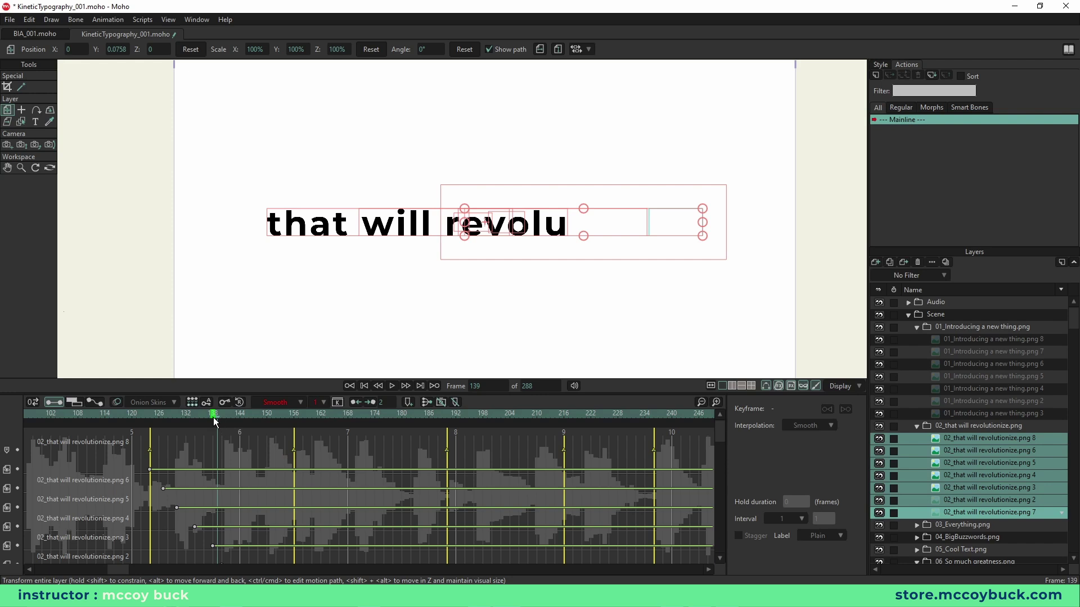
{"action": "key", "text": "ctrl"}
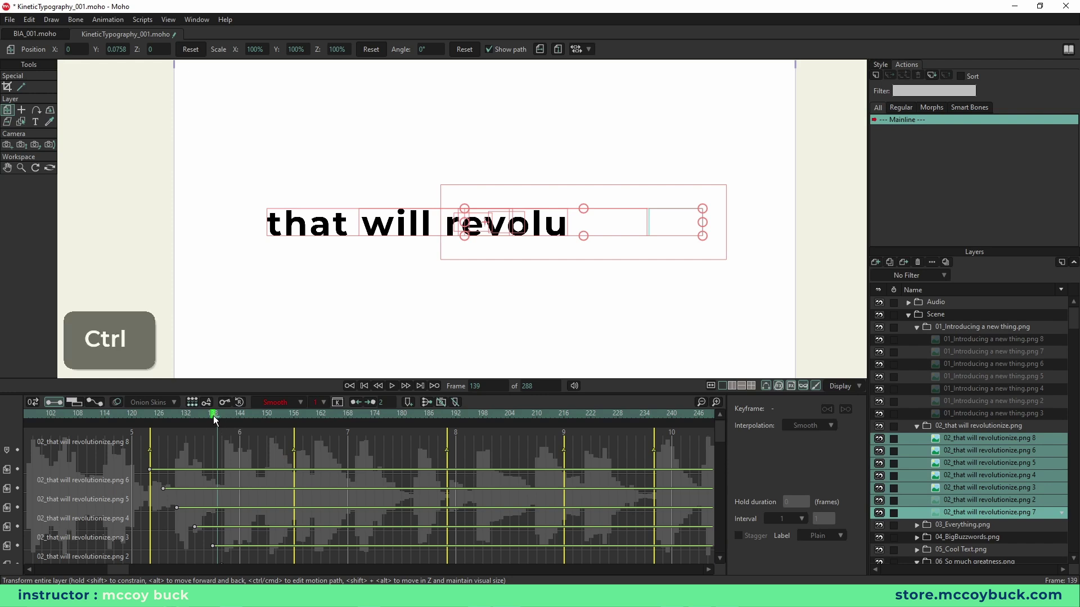
{"action": "left_click", "coordinate": [239, 420], "text": "ctrl"}
{"action": "key", "text": "space"}
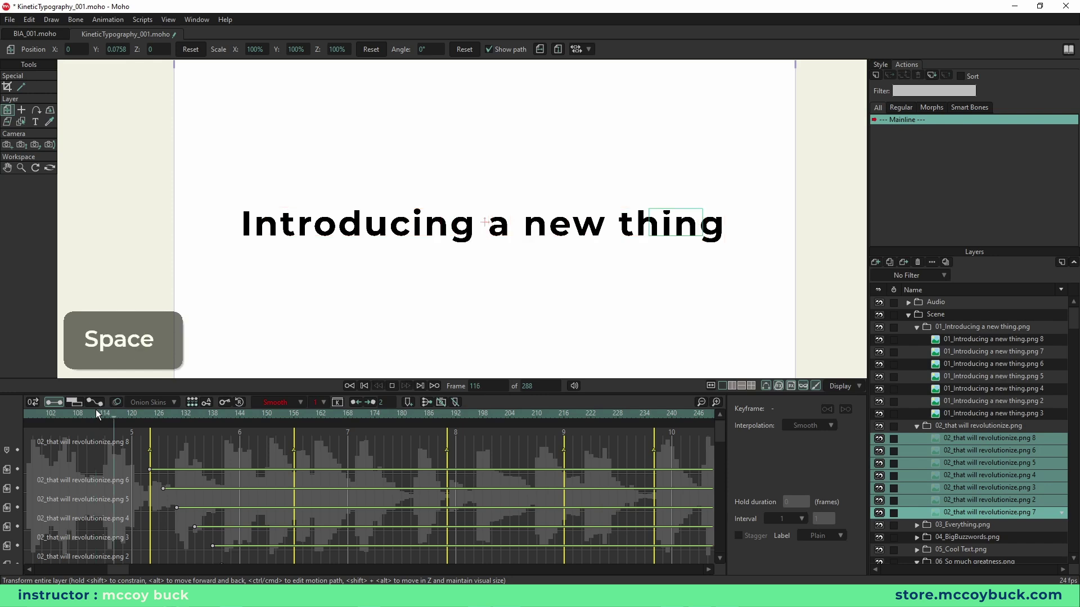
{"action": "key", "text": "space"}
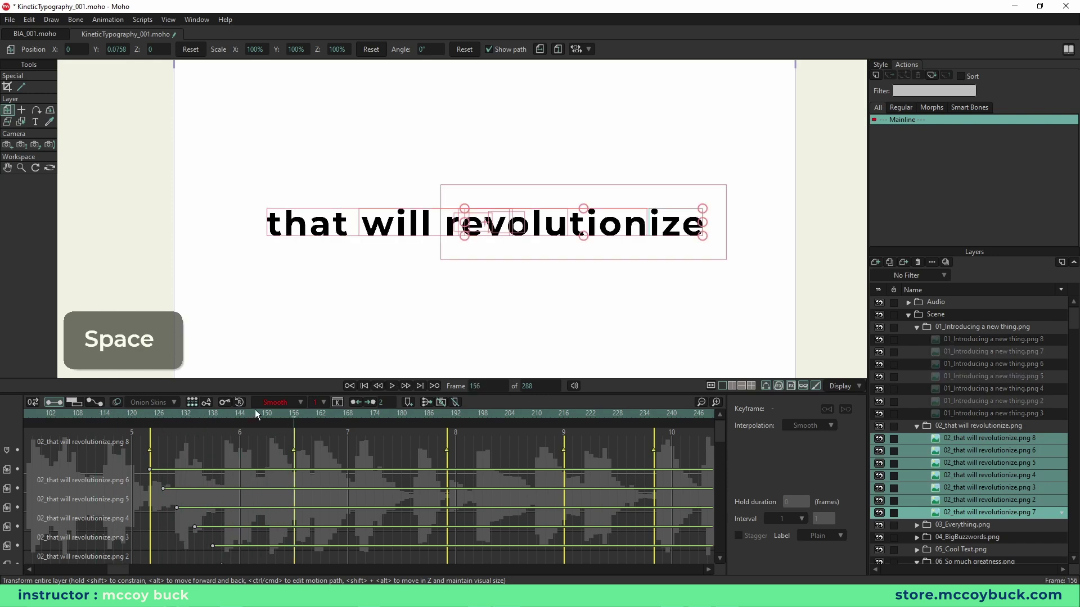
Step: Add hide keyframes at frame 155 to the visibility channels of all seven 02_that will revolutionize.png layers
{"action": "left_click", "coordinate": [289, 470]}
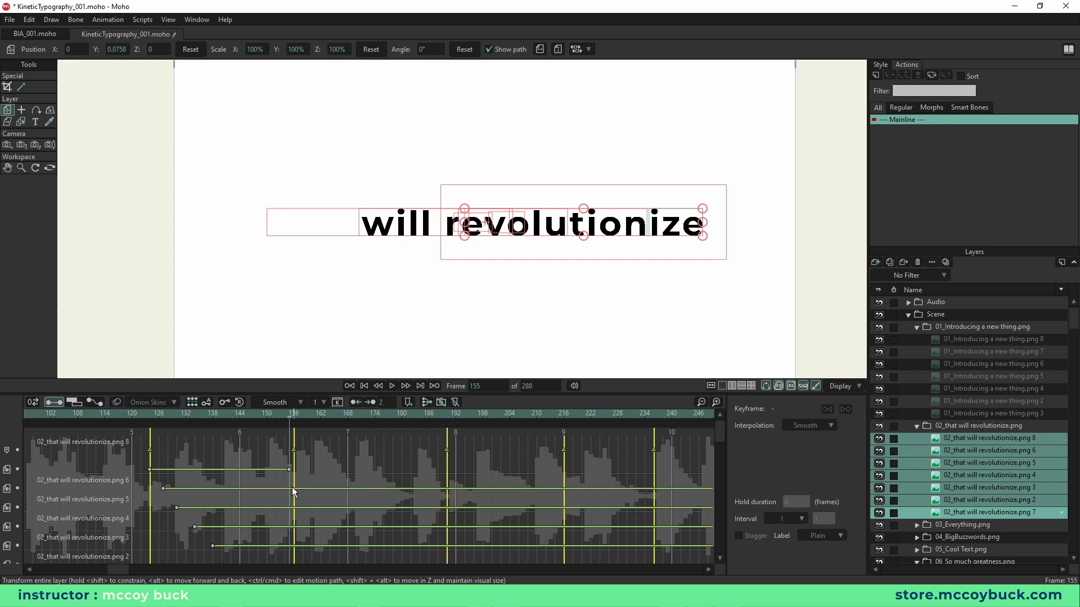
{"action": "left_click", "coordinate": [289, 488]}
{"action": "left_click", "coordinate": [289, 508]}
{"action": "left_click", "coordinate": [286, 527]}
{"action": "left_click", "coordinate": [289, 527]}
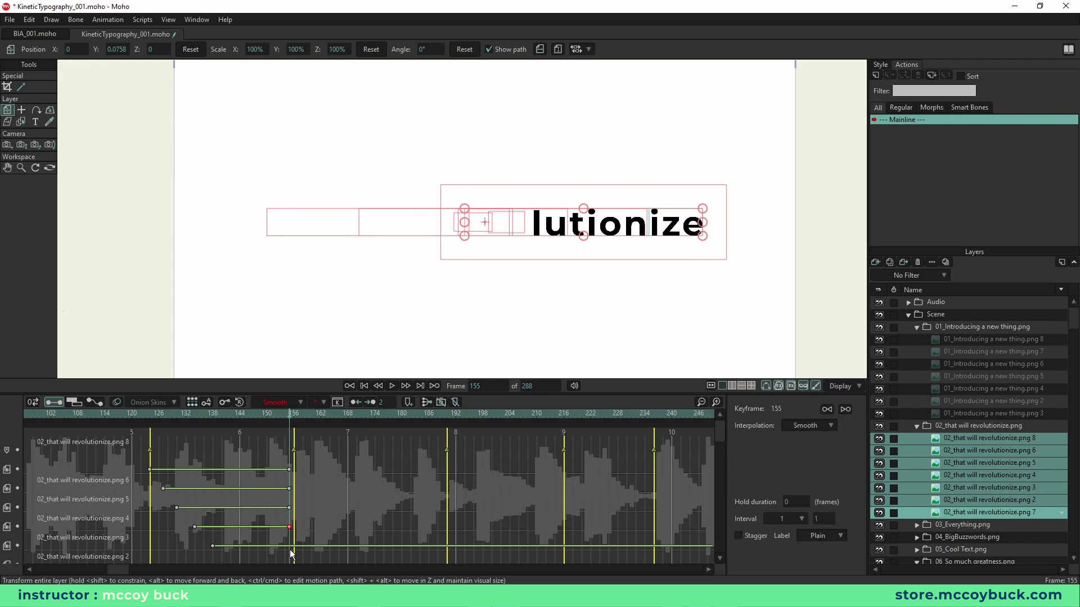
{"action": "left_click", "coordinate": [289, 546]}
{"action": "scroll", "coordinate": [287, 549], "scroll_direction": "down", "scroll_amount": 1}
{"action": "left_click", "coordinate": [287, 541]}
{"action": "left_click", "coordinate": [288, 560]}
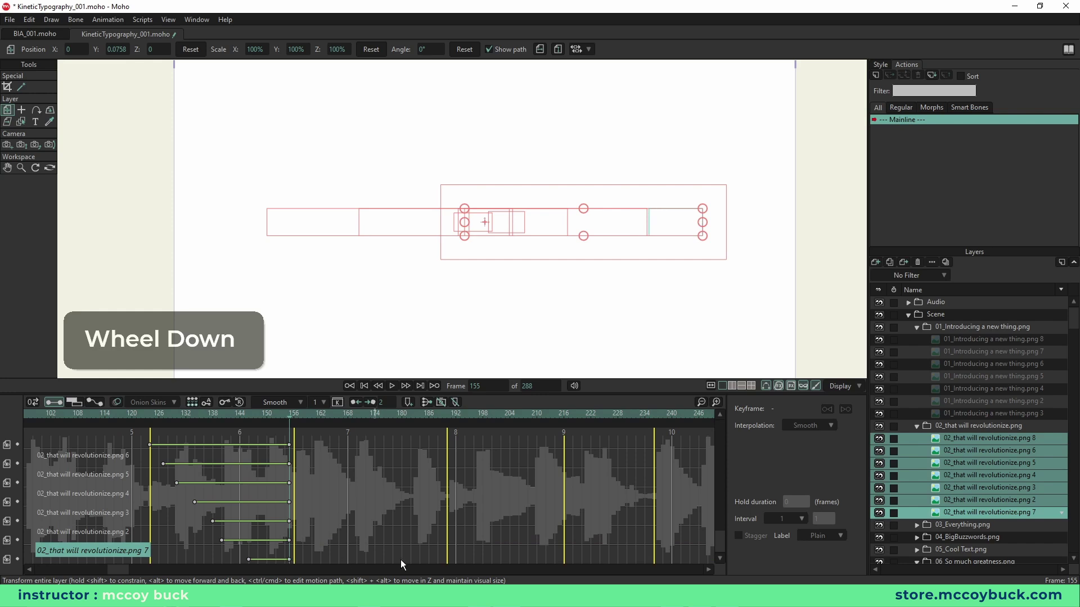
Step: Play the animation from frame 139 to check the changeover from "that will revolutionize" to "Everything"
{"action": "scroll", "coordinate": [994, 451], "scroll_direction": "down", "scroll_amount": 2}
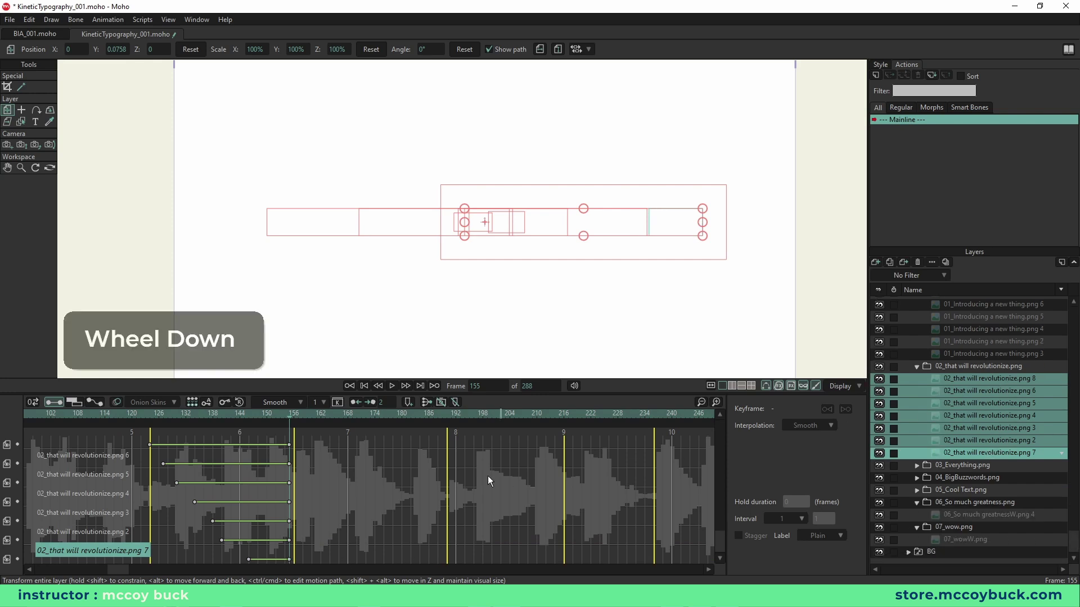
{"action": "left_click", "coordinate": [216, 415]}
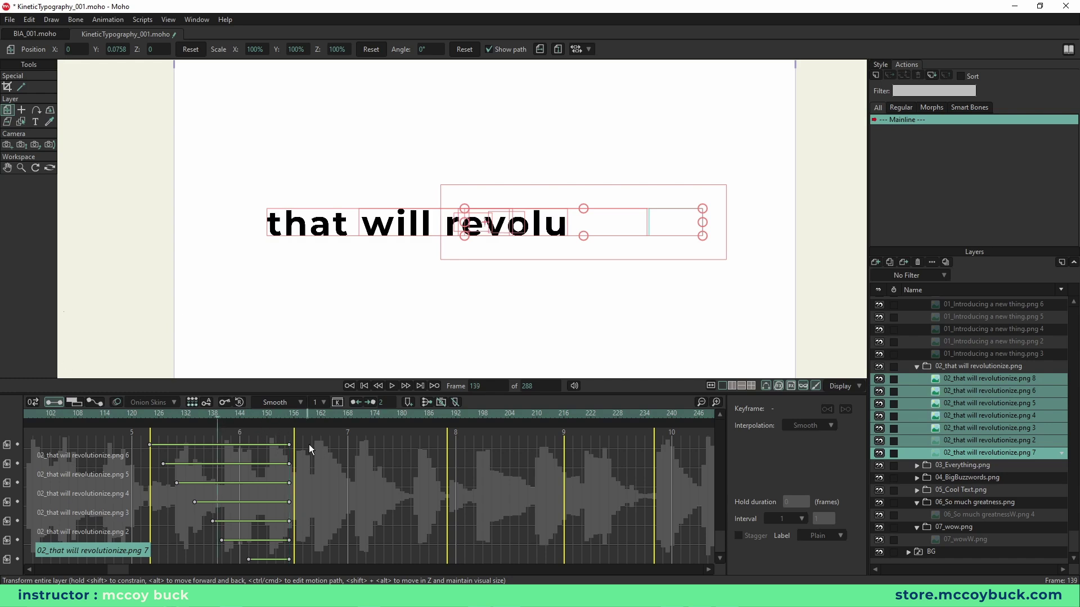
{"action": "key", "text": "space"}
{"action": "key", "text": "space"}
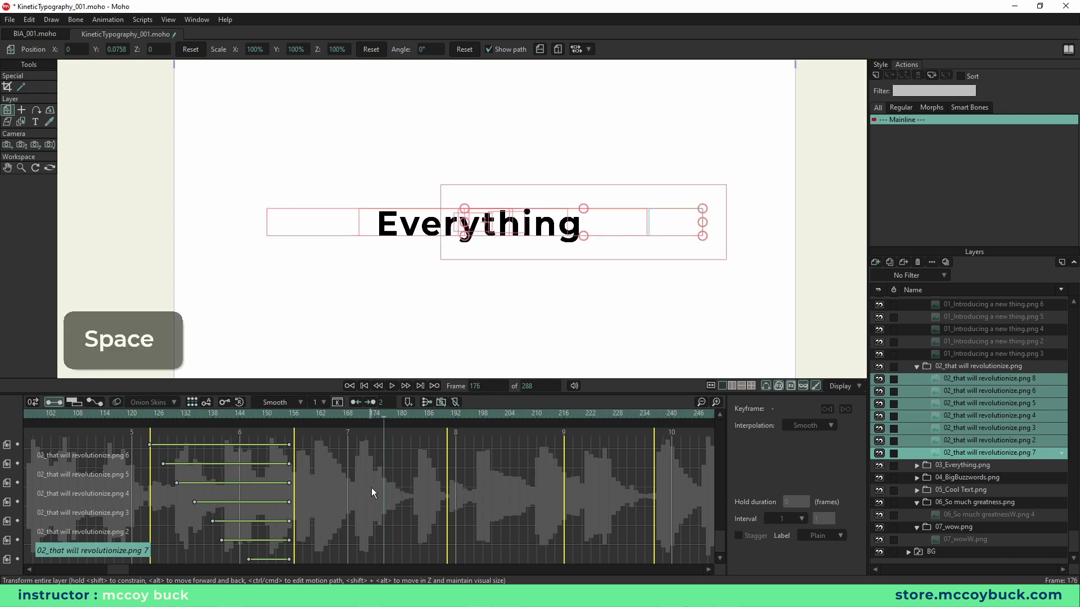
Step: Hide both 03_Everything.png layers at frame 189 by turning off Visible in their shared layer settings
{"action": "left_click", "coordinate": [932, 464]}
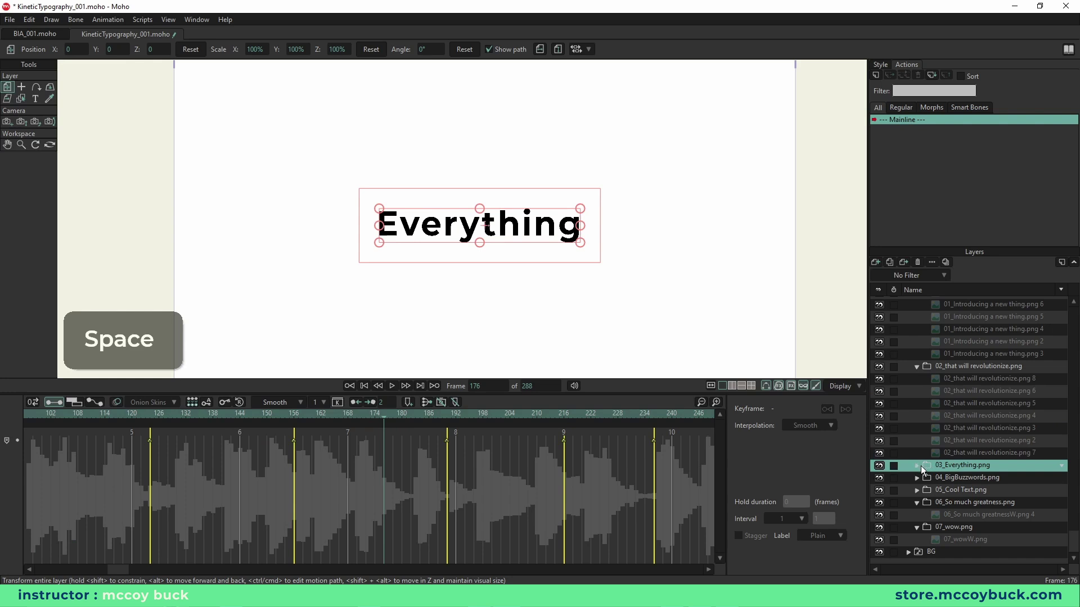
{"action": "left_click", "coordinate": [916, 465]}
{"action": "left_click", "coordinate": [962, 480]}
{"action": "left_click", "coordinate": [899, 492], "text": "shift"}
{"action": "left_click_drag", "start_coordinate": [447, 414], "coordinate": [443, 417]}
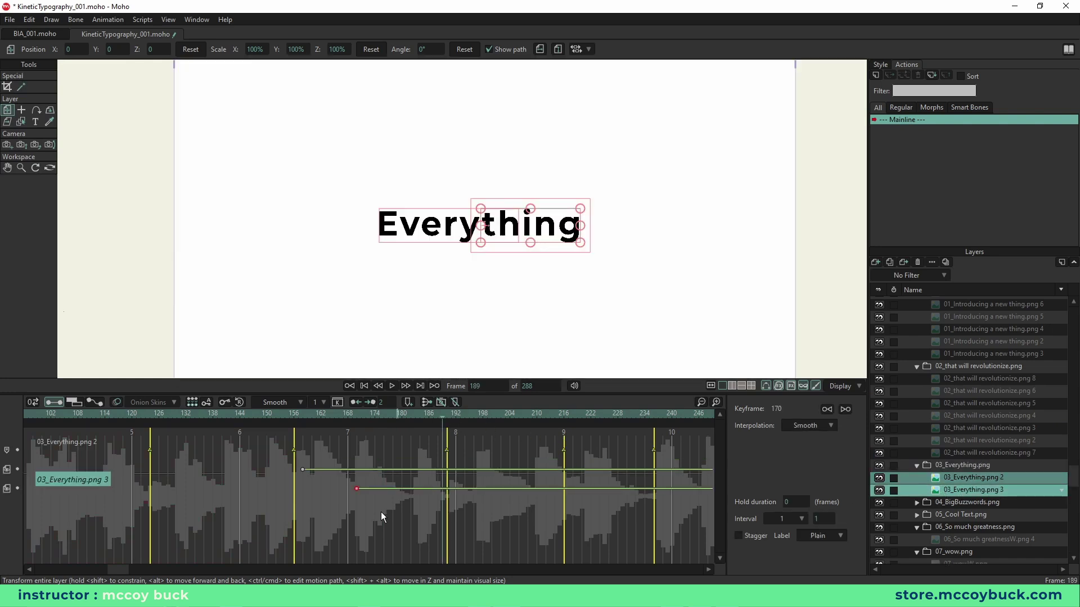
{"action": "left_click", "coordinate": [932, 262]}
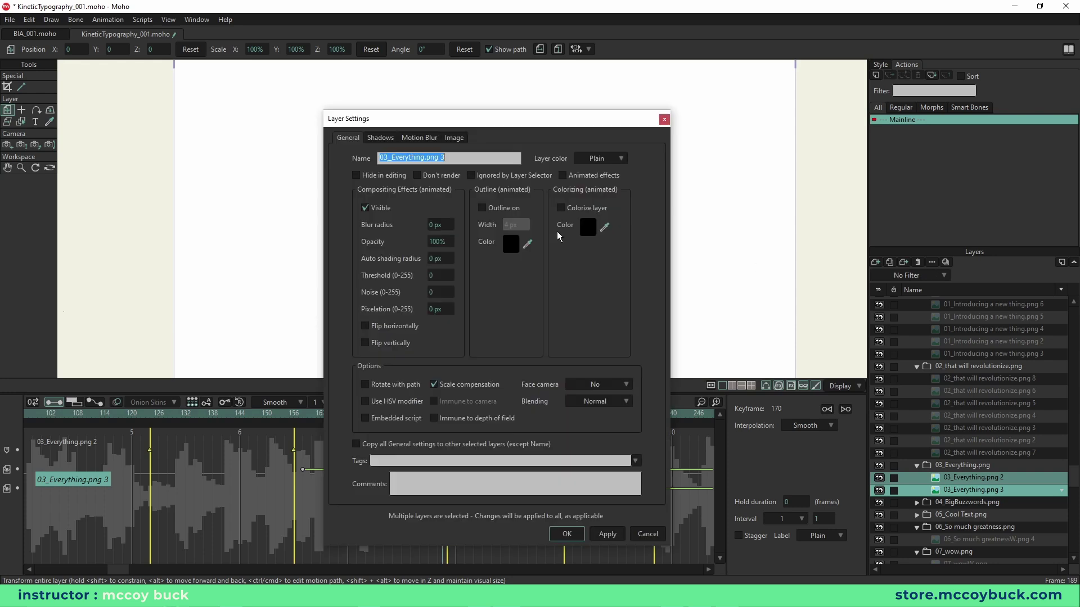
{"action": "left_click", "coordinate": [571, 535]}
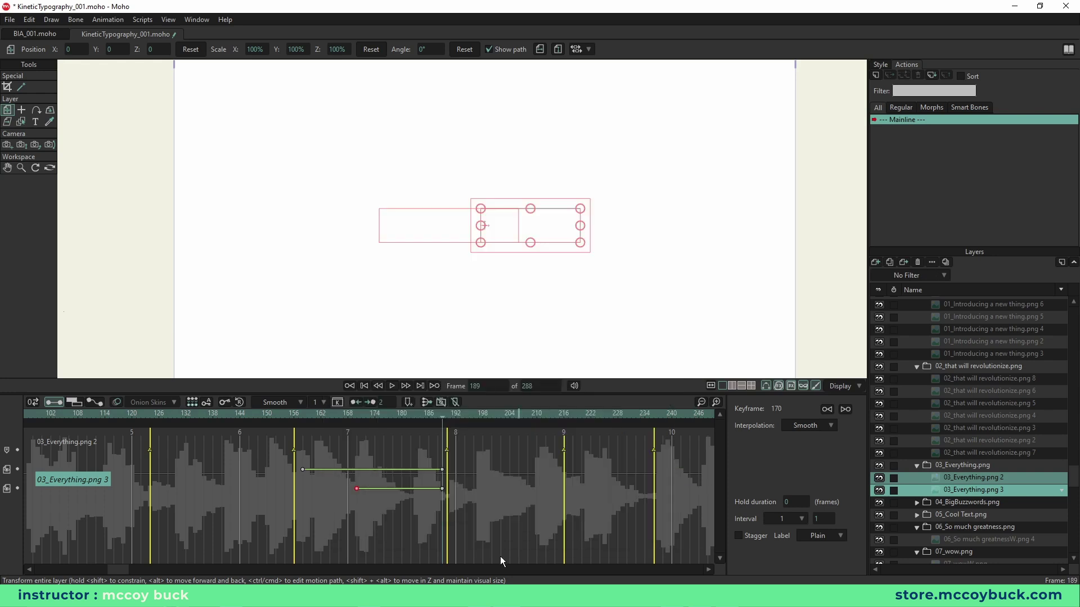
Step: Hide the four 04_BigBuzzwordsW.png layers at frame 215 through their layer settings and play back the switch to "Cool Text."
{"action": "left_click_drag", "start_coordinate": [119, 570], "coordinate": [140, 572]}
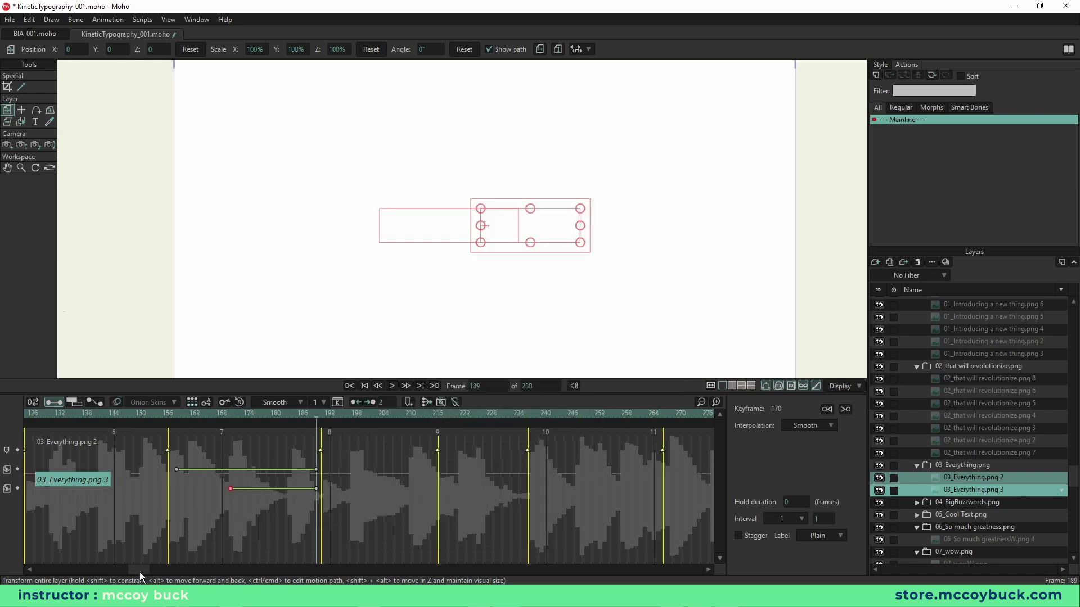
{"action": "left_click", "coordinate": [961, 504]}
{"action": "left_click", "coordinate": [917, 502]}
{"action": "left_click", "coordinate": [971, 515]}
{"action": "scroll", "coordinate": [990, 511], "scroll_direction": "down", "scroll_amount": 2}
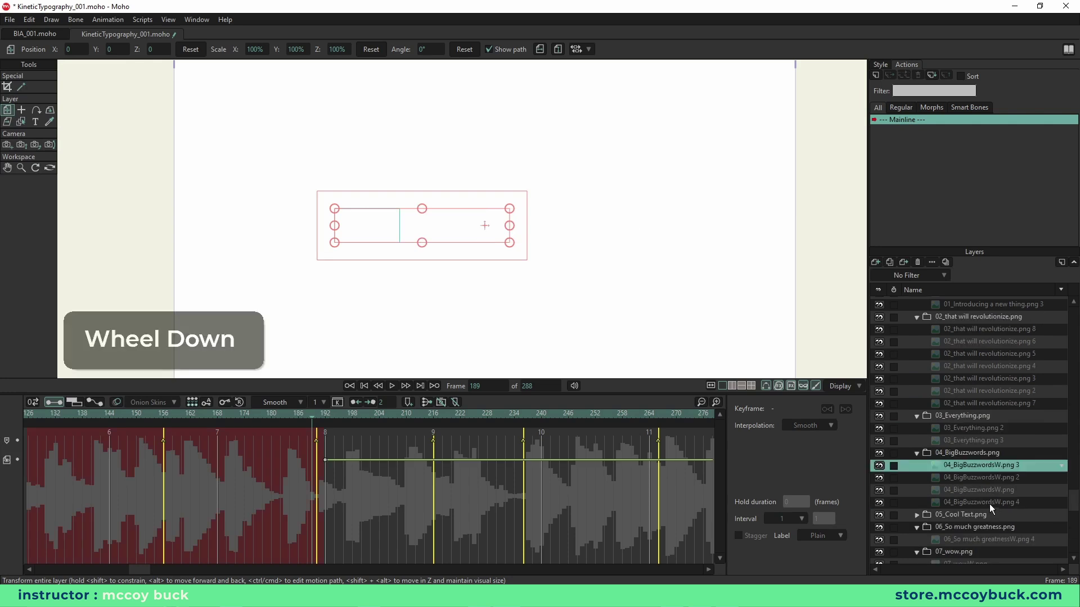
{"action": "left_click", "coordinate": [977, 504], "text": "shift"}
{"action": "left_click", "coordinate": [428, 417]}
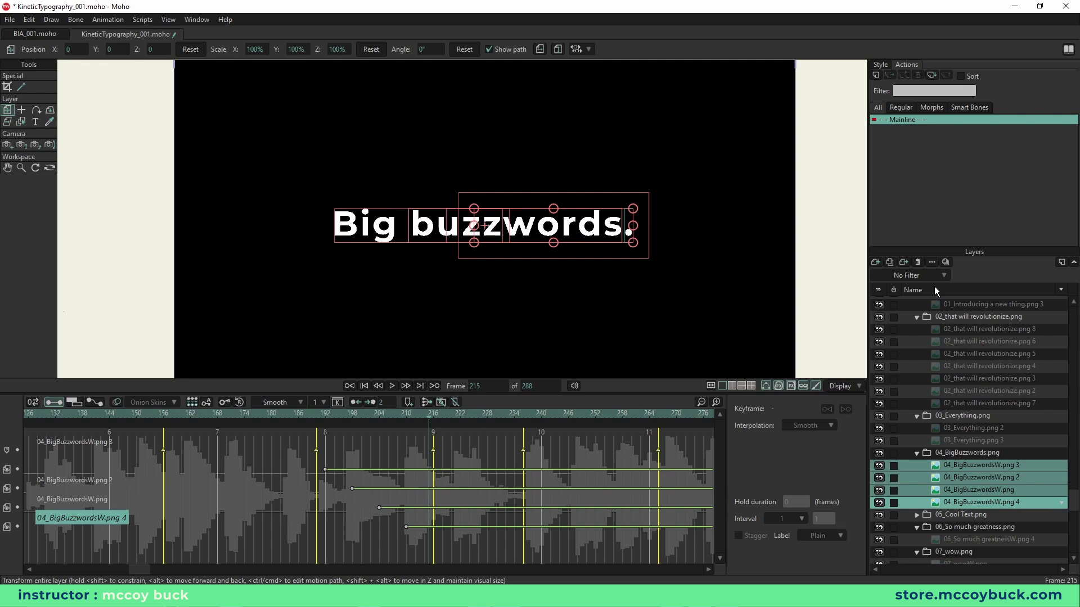
{"action": "left_click", "coordinate": [934, 262]}
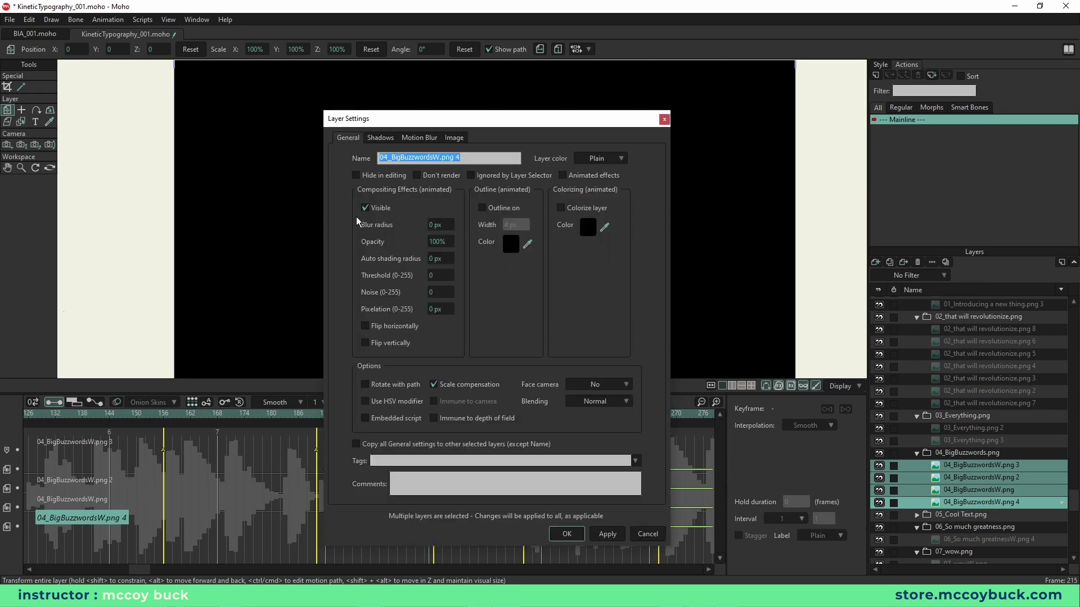
{"action": "left_click", "coordinate": [632, 533]}
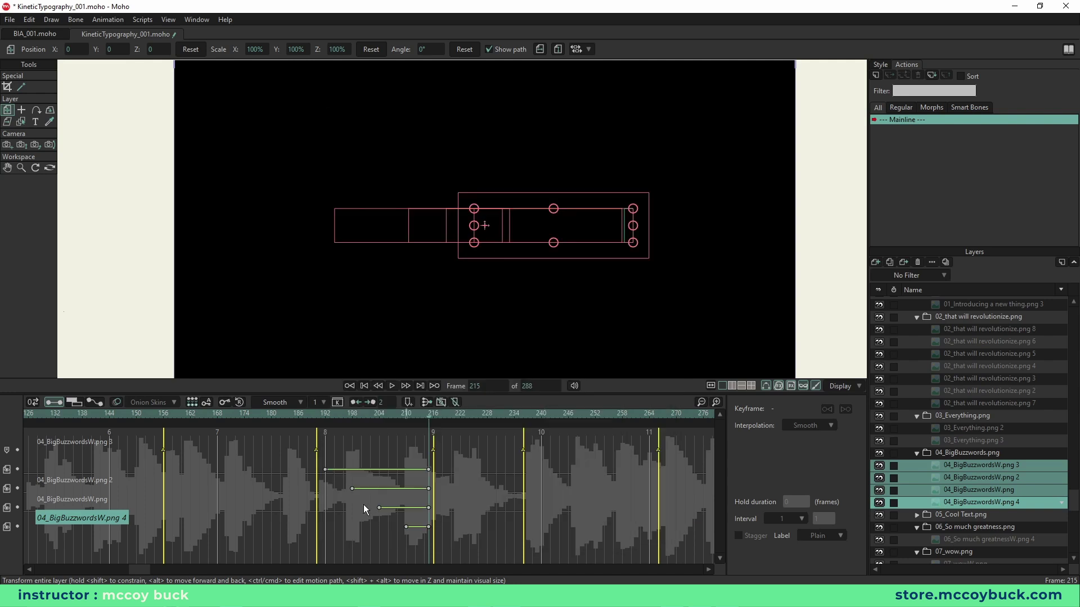
{"action": "left_click", "coordinate": [422, 417]}
{"action": "key", "text": "space"}
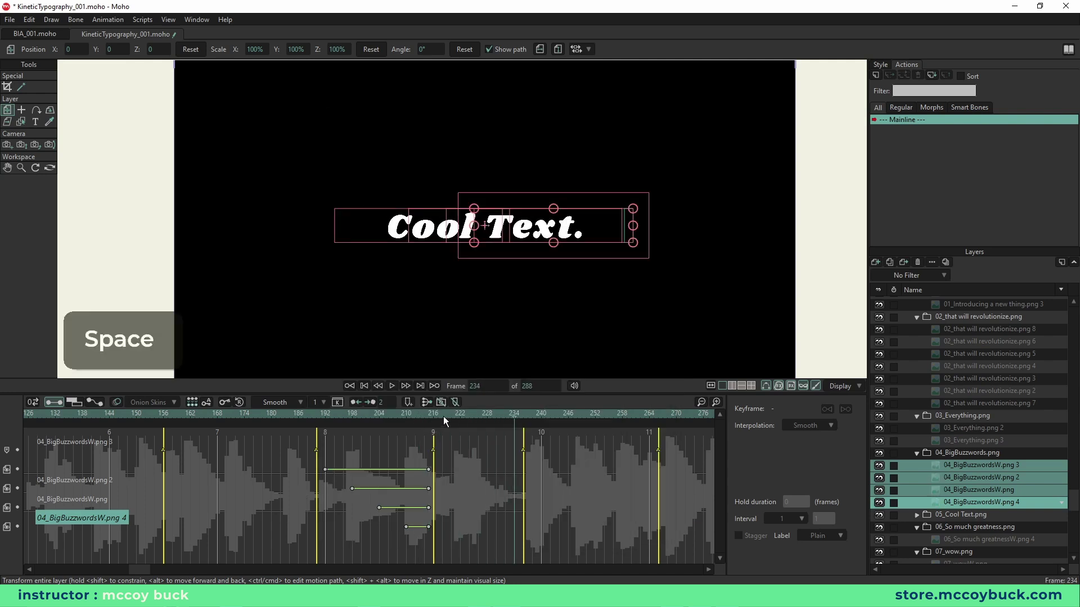
Step: Hide the three 05_Cool TextW.png layers at frame 235 by turning off Visible in their shared layer settings
{"action": "left_click", "coordinate": [948, 512]}
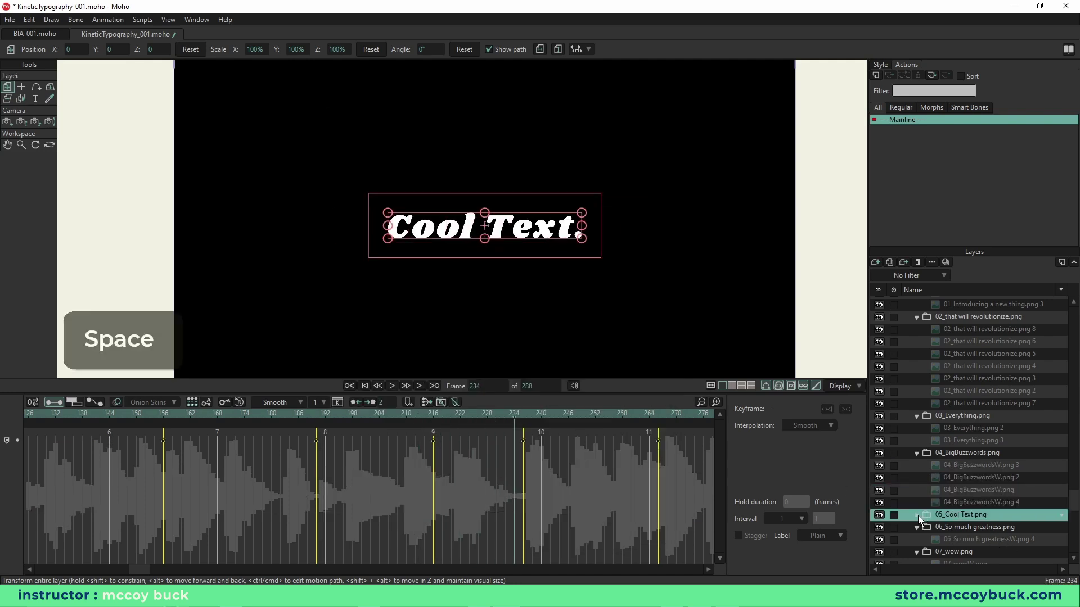
{"action": "left_click", "coordinate": [917, 514]}
{"action": "scroll", "coordinate": [986, 471], "scroll_direction": "down", "scroll_amount": 2}
{"action": "left_click", "coordinate": [982, 478]}
{"action": "left_click", "coordinate": [979, 504], "text": "shift"}
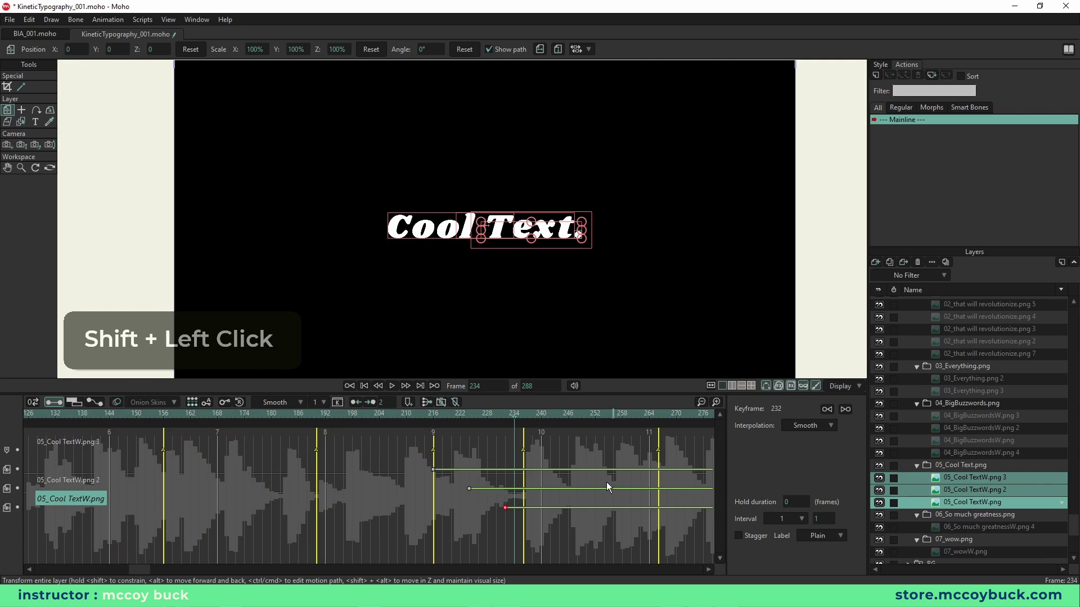
{"action": "left_click", "coordinate": [518, 416]}
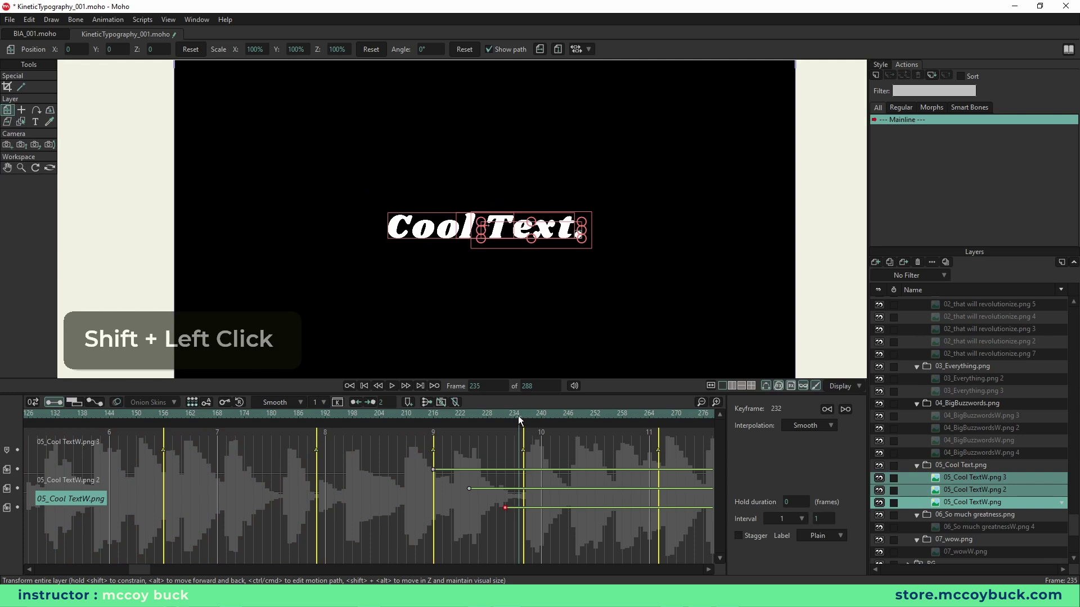
{"action": "left_click", "coordinate": [932, 262]}
{"action": "left_click", "coordinate": [365, 207]}
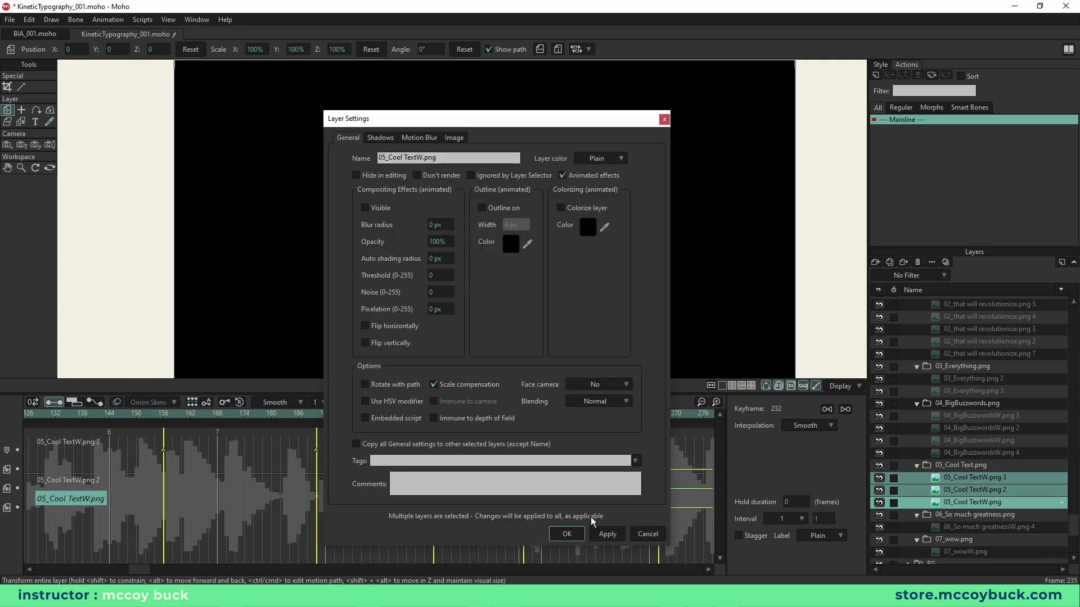
{"action": "left_click", "coordinate": [567, 534]}
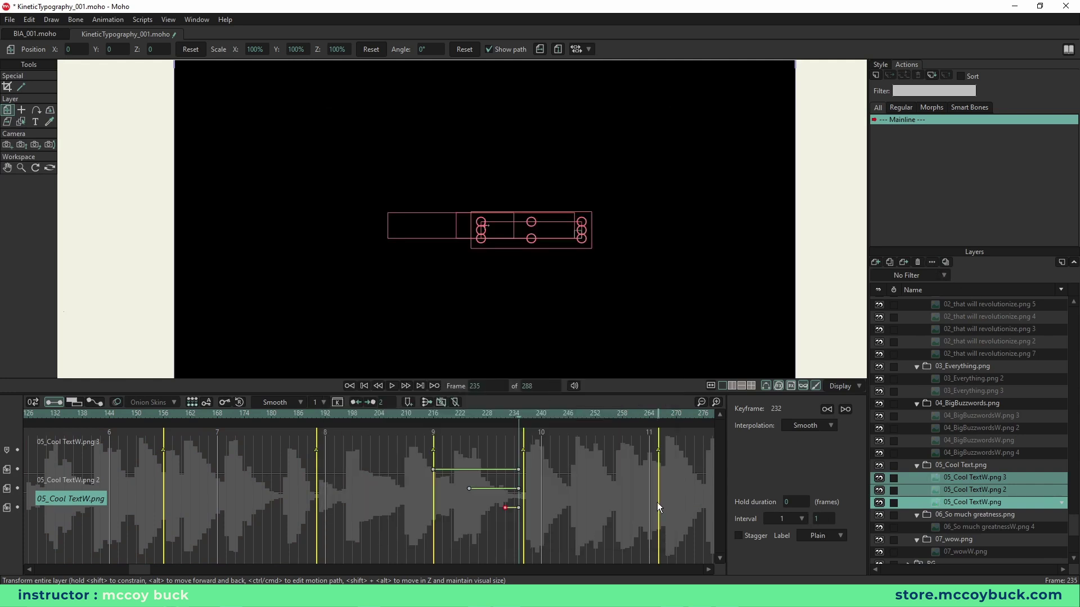
Step: Select the 06_So much greatnessW.png 4 layer, set the playback start to frame 228 and listen to the phrase's audio
{"action": "left_click", "coordinate": [994, 521]}
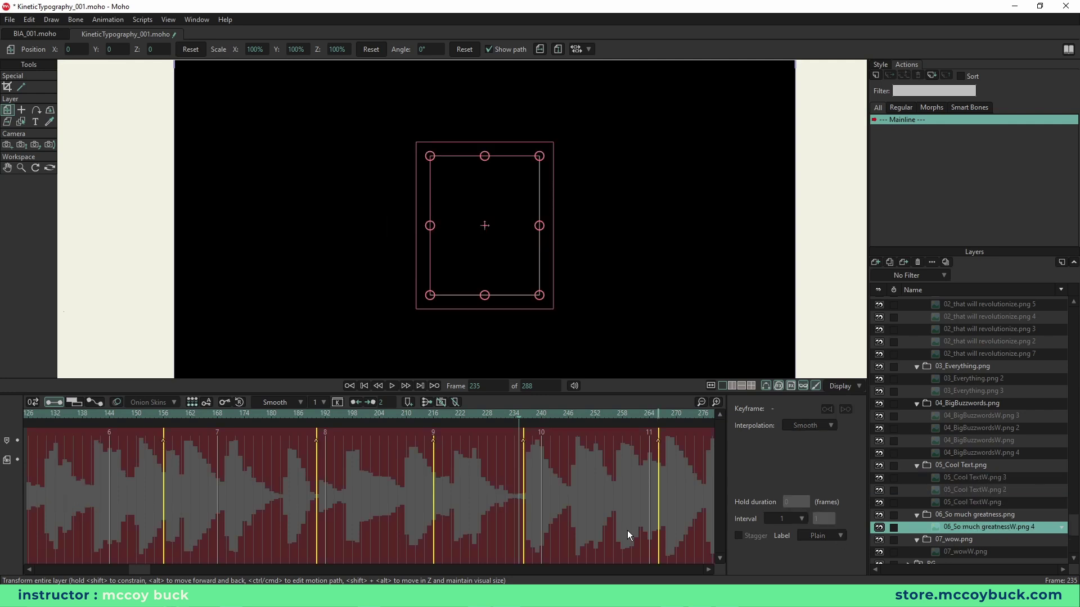
{"action": "left_click", "coordinate": [160, 569]}
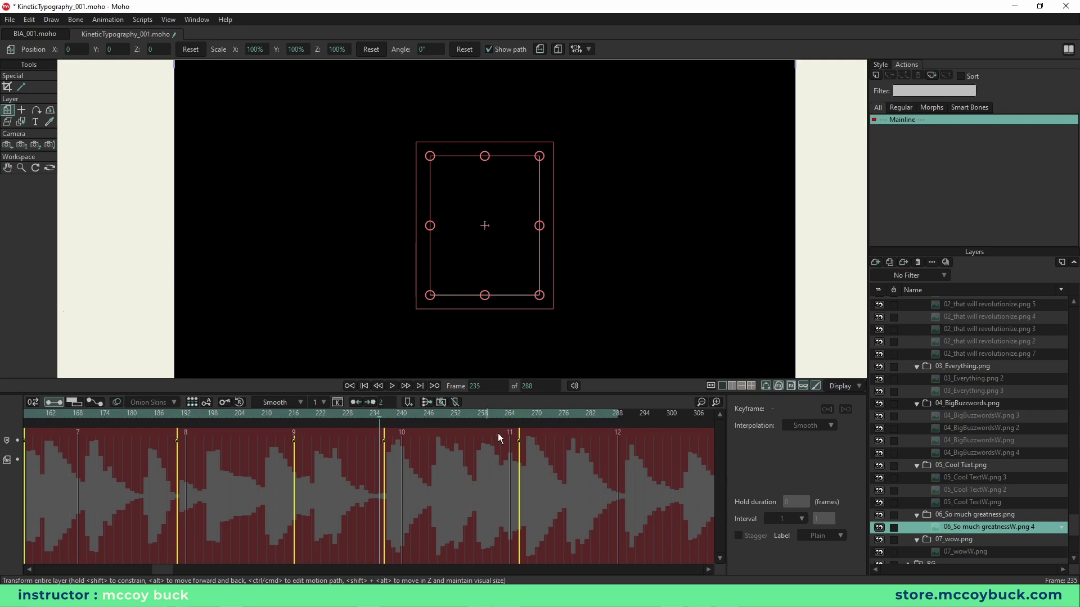
{"action": "key", "text": "ctrl"}
{"action": "left_click", "coordinate": [348, 415], "text": "ctrl"}
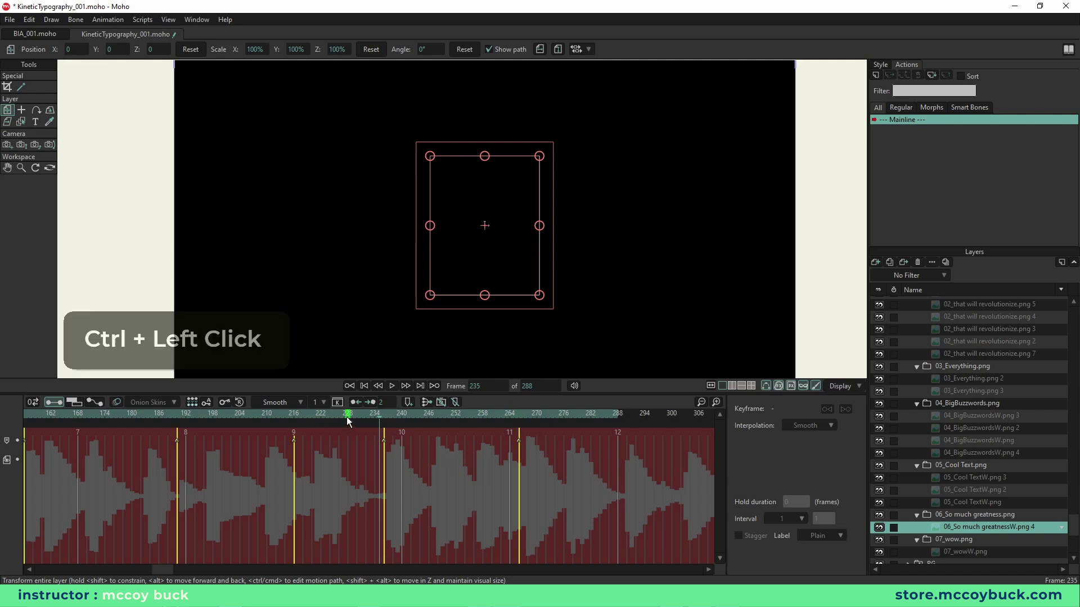
{"action": "key", "text": "space"}
{"action": "key", "text": "space"}
{"action": "key", "text": "space"}
Step: Make the 06_So much greatnessW.png 4 layer visible from frame 236 with a visibility keyframe
{"action": "left_click", "coordinate": [382, 413]}
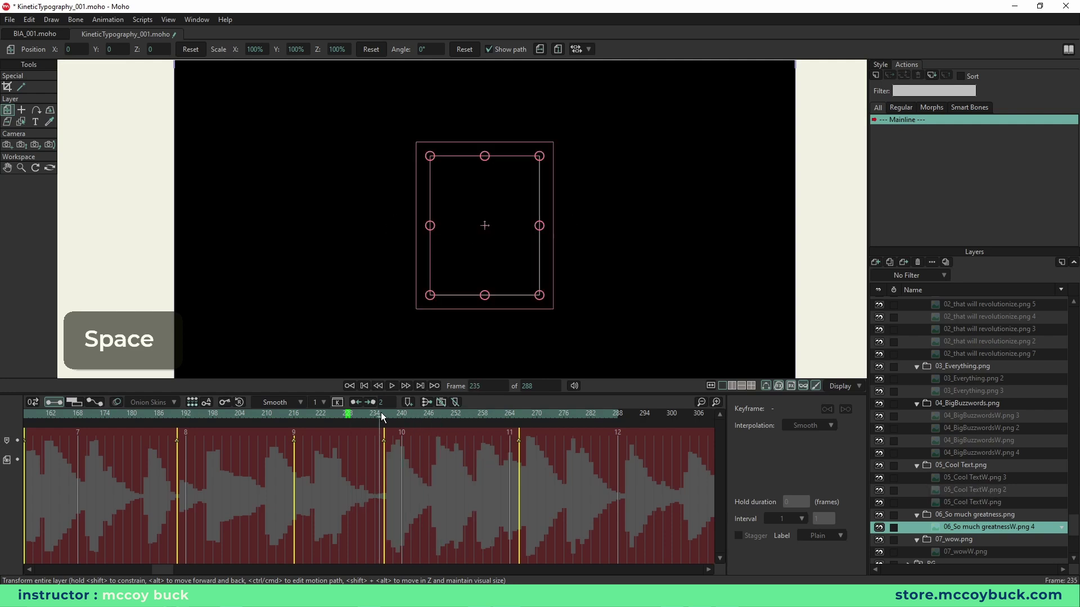
{"action": "scroll", "coordinate": [980, 522], "scroll_direction": "down", "scroll_amount": 1}
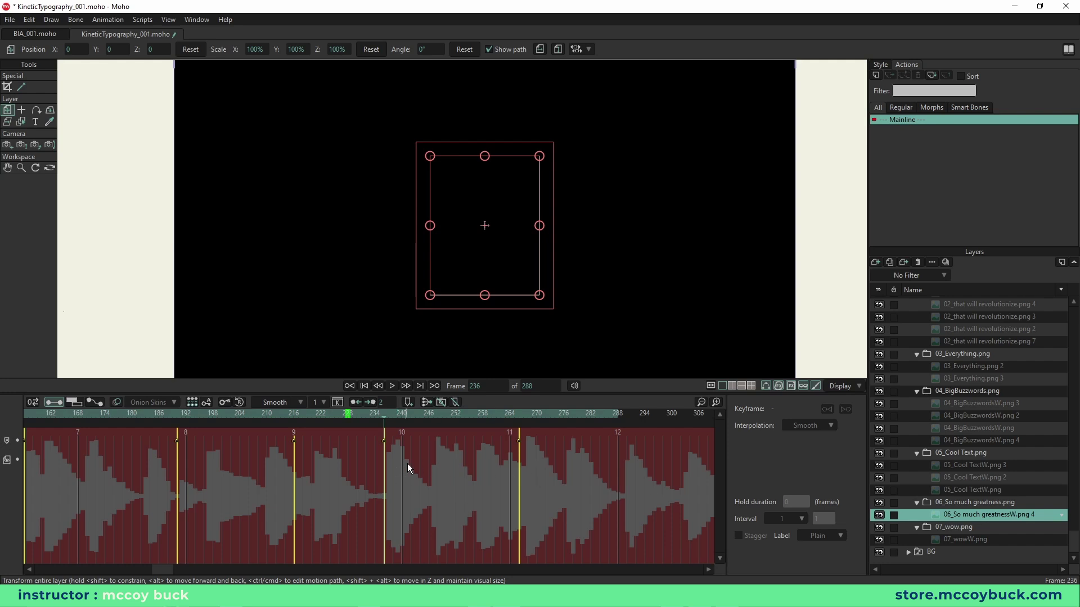
{"action": "left_click", "coordinate": [385, 461]}
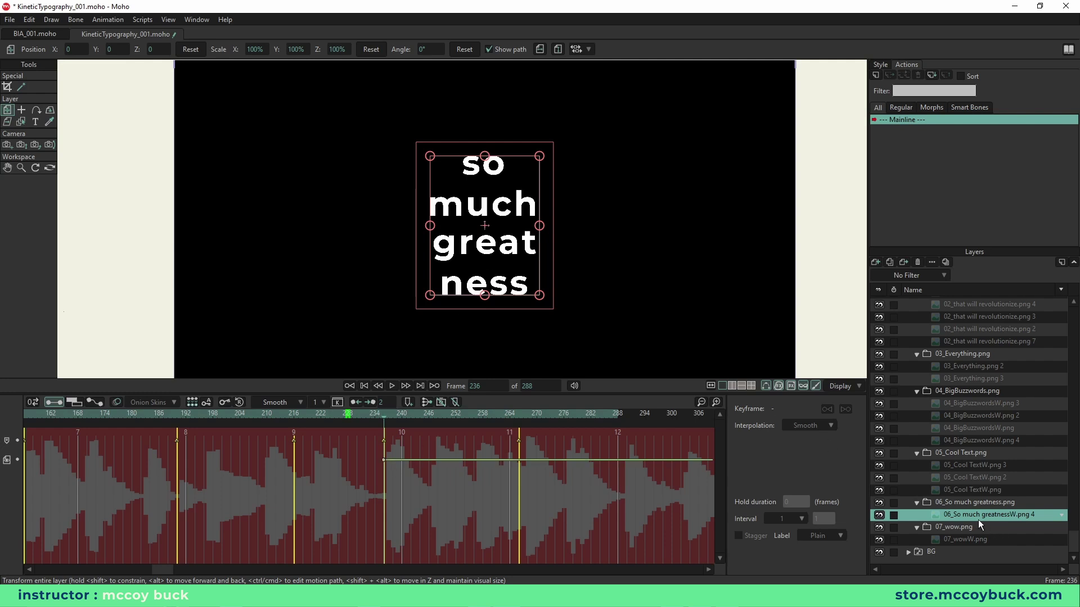
Step: Crop the 06_So much greatnessW.png 4 image to the word "so" and duplicate the layer three times
{"action": "left_click", "coordinate": [8, 87]}
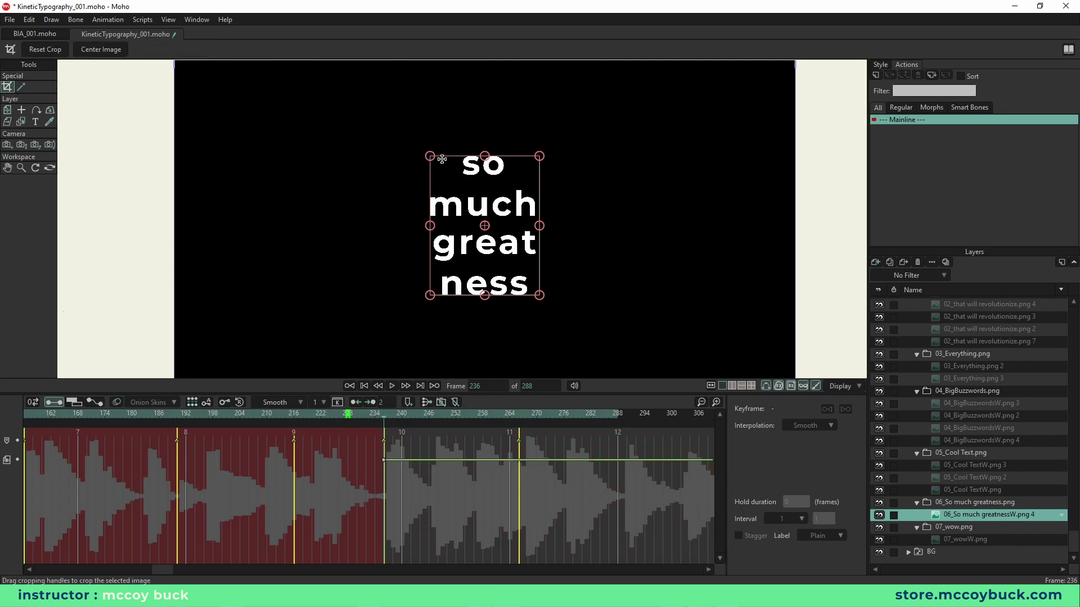
{"action": "left_click_drag", "start_coordinate": [442, 159], "coordinate": [476, 176]}
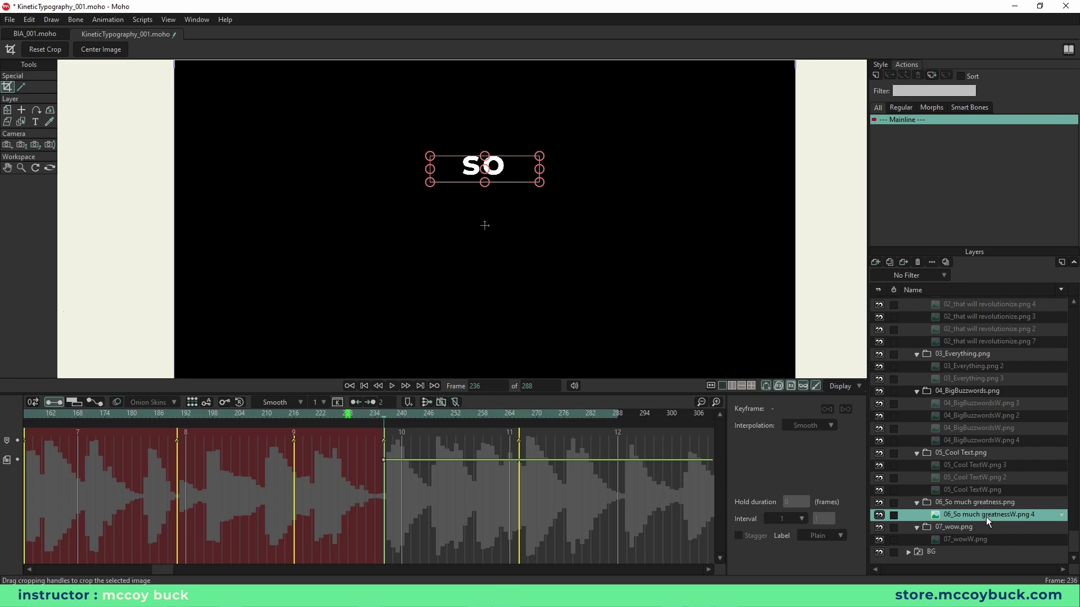
{"action": "left_click", "coordinate": [890, 263]}
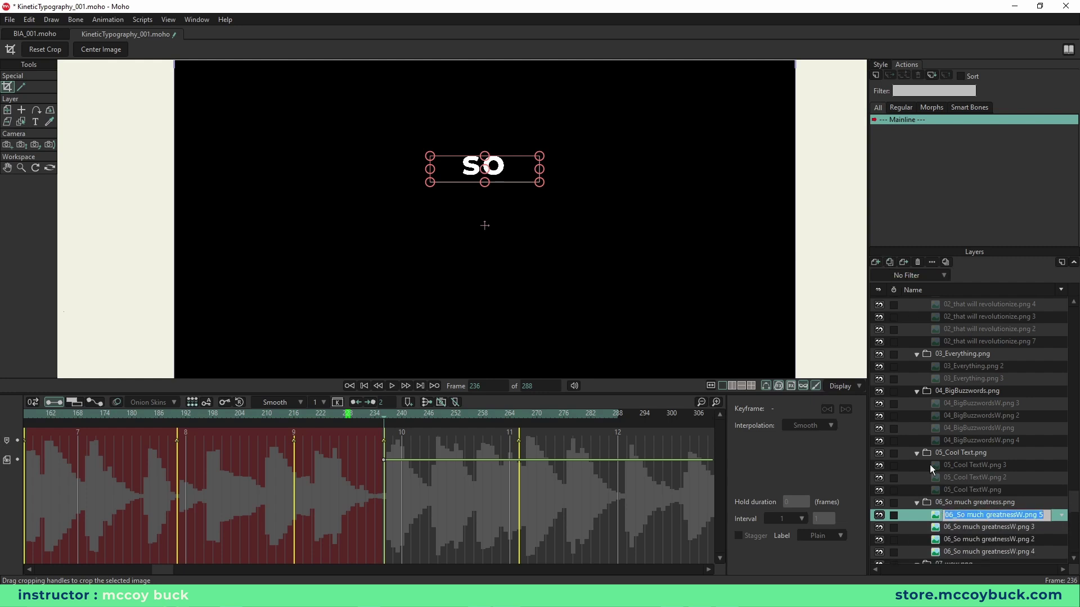
Step: Crop the other three greatness layers to "much", "great" and "ness", one line of text per layer
{"action": "left_click", "coordinate": [986, 526]}
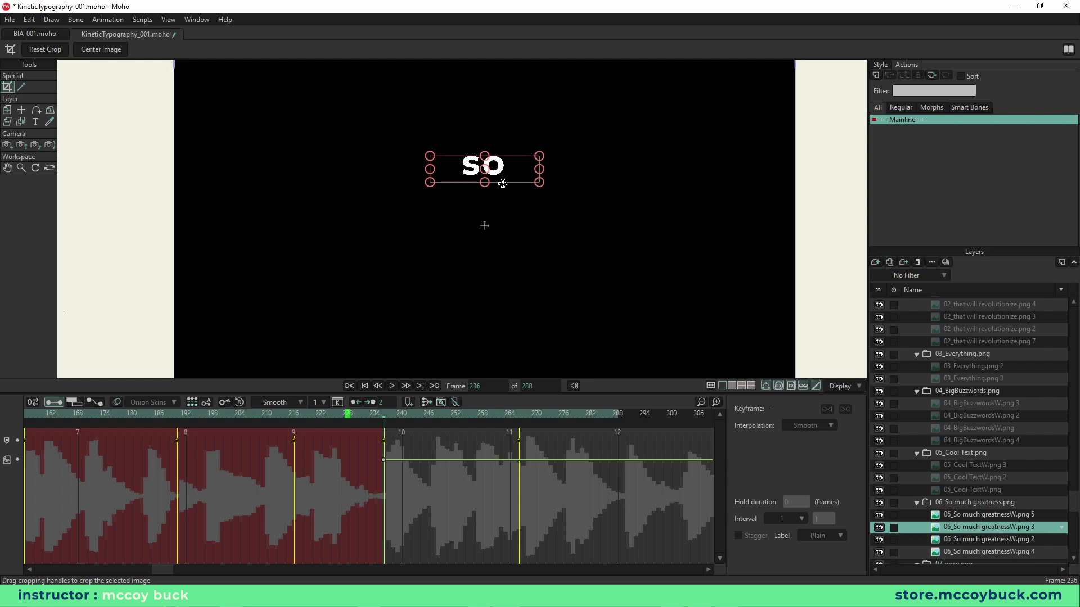
{"action": "left_click_drag", "start_coordinate": [485, 182], "coordinate": [488, 225]}
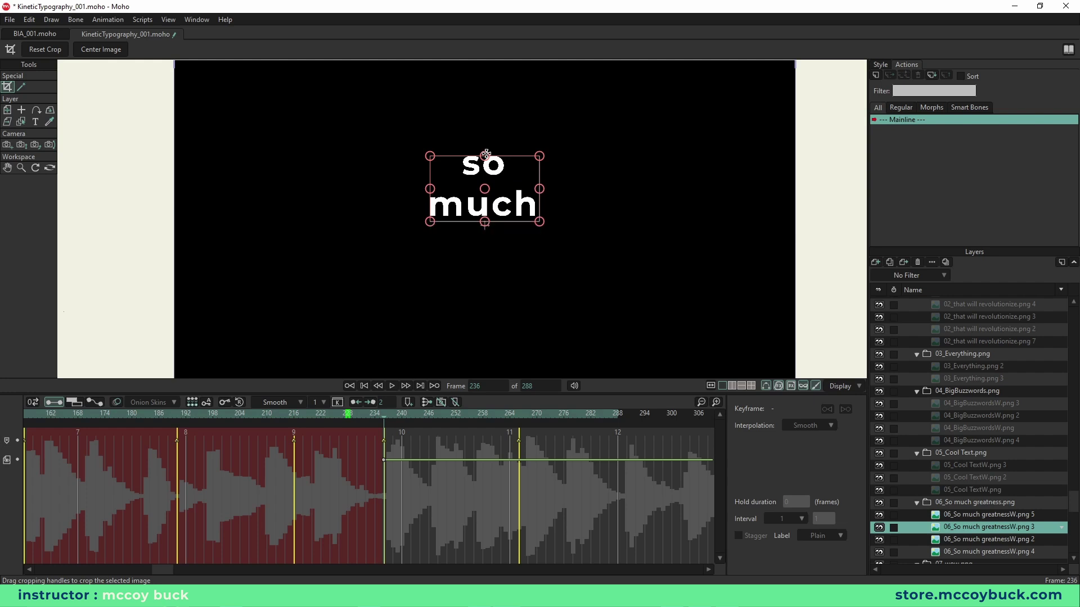
{"action": "left_click_drag", "start_coordinate": [485, 156], "coordinate": [487, 267]}
{"action": "key", "text": "Page_Down"}
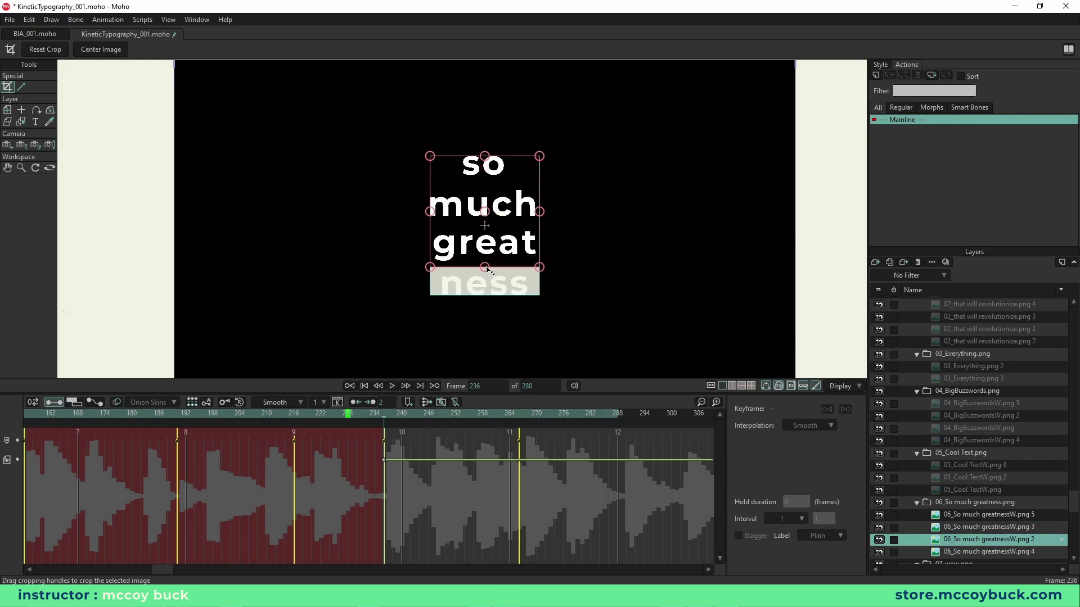
{"action": "left_click_drag", "start_coordinate": [486, 156], "coordinate": [486, 227]}
{"action": "key", "text": "Page_Down"}
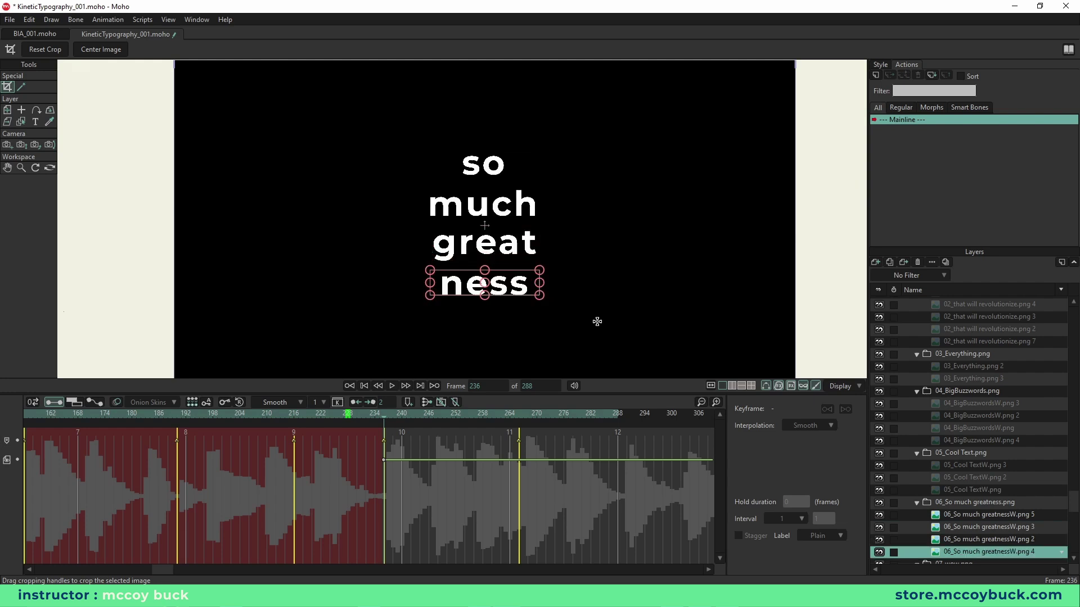
Step: Select all four greatness layers and move the visibility keyframes of "much", "great" and "ness" to frame 242
{"action": "left_click", "coordinate": [987, 516], "text": "shift"}
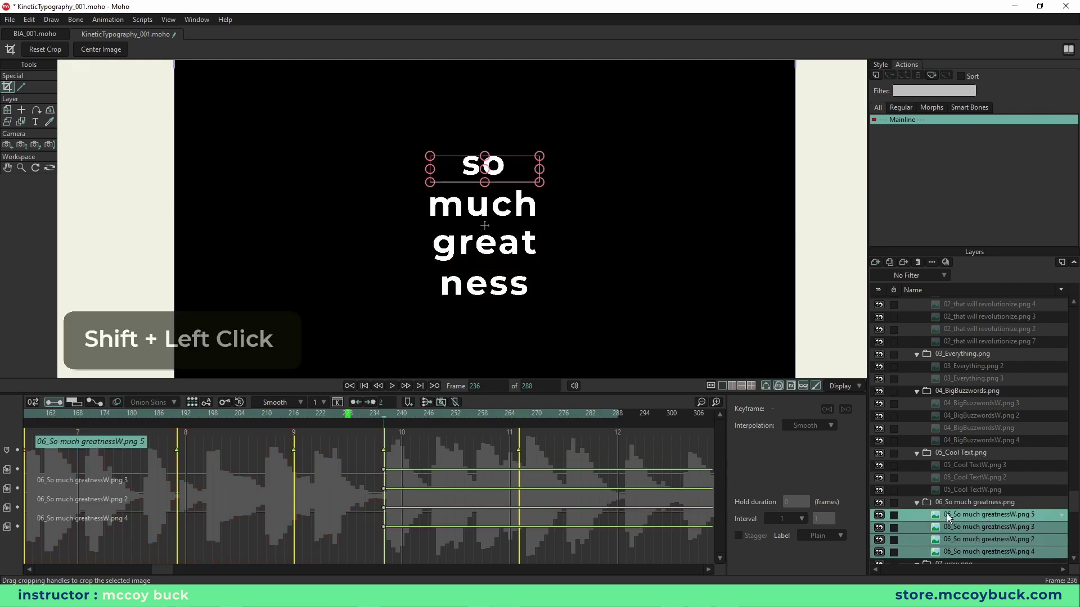
{"action": "left_click", "coordinate": [341, 416]}
{"action": "key", "text": "space"}
{"action": "left_click", "coordinate": [393, 419]}
{"action": "left_click", "coordinate": [409, 420]}
{"action": "left_click_drag", "start_coordinate": [363, 484], "coordinate": [410, 489]}
Step: Play the audio to find the next beat and move the "great" and "ness" visibility keyframes to frame 246
{"action": "key", "text": "space"}
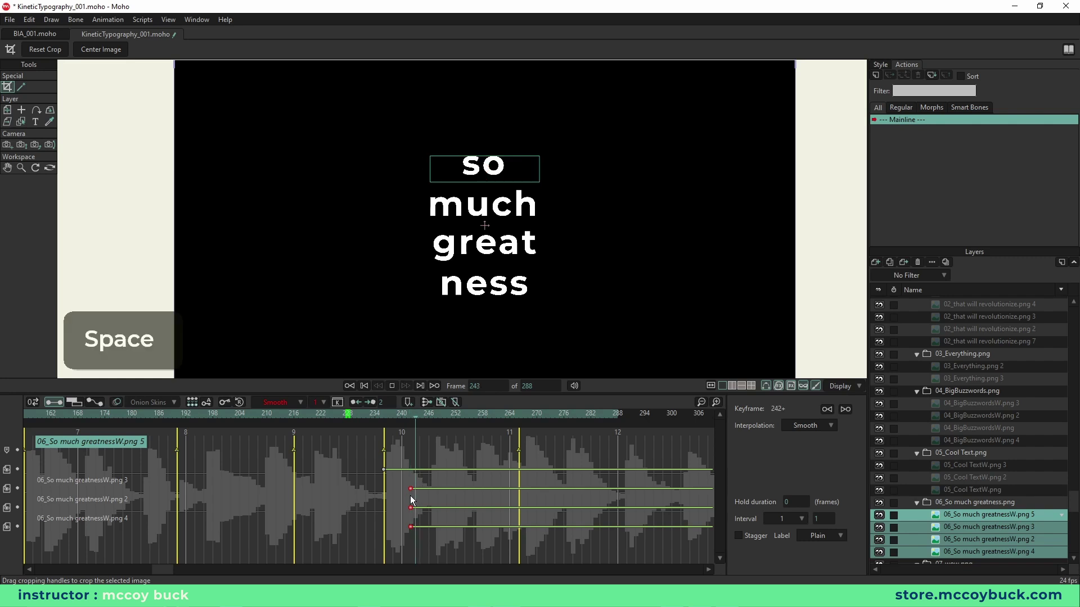
{"action": "left_click_drag", "start_coordinate": [425, 418], "coordinate": [425, 417]}
{"action": "left_click", "coordinate": [430, 420]}
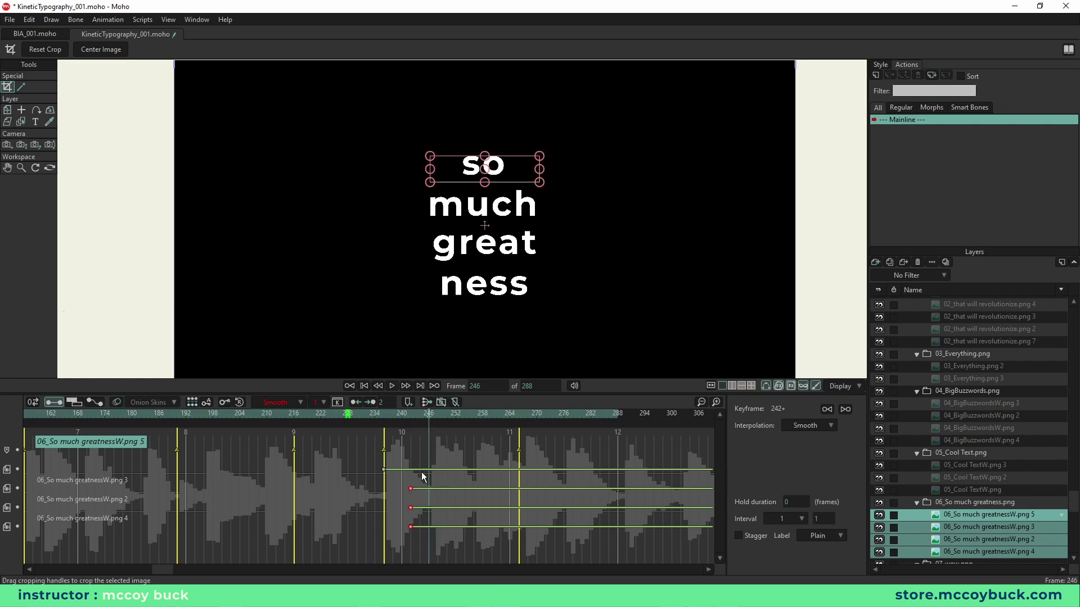
{"action": "left_click_drag", "start_coordinate": [400, 501], "coordinate": [428, 508]}
Step: Move the "ness" layer's visibility keyframe to frame 252 and play back from frame 228 to check the word timing
{"action": "left_click_drag", "start_coordinate": [419, 419], "coordinate": [455, 427]}
{"action": "left_click", "coordinate": [423, 569]}
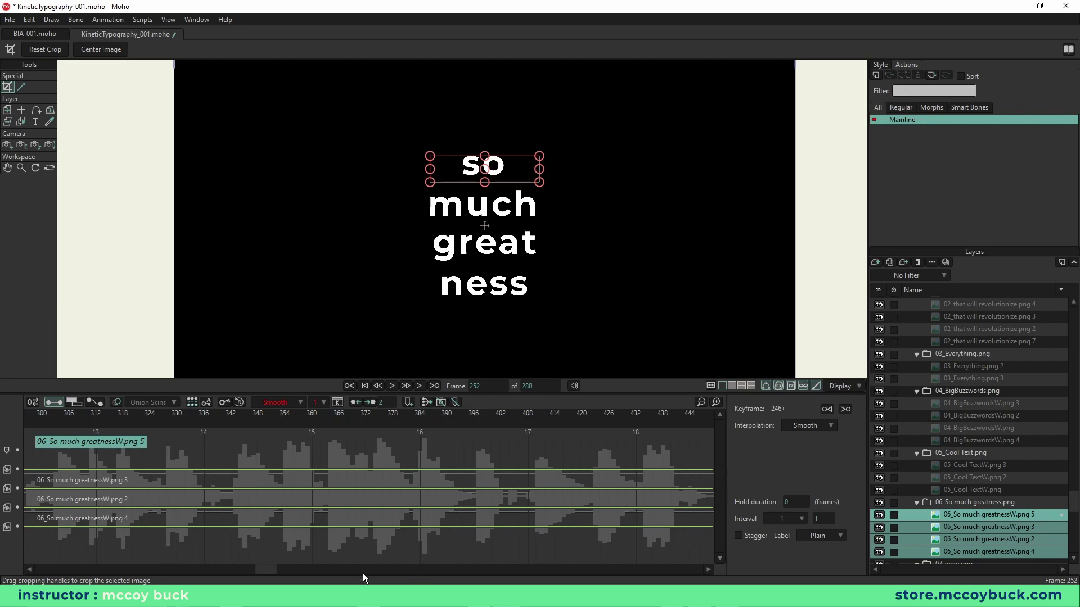
{"action": "left_click_drag", "start_coordinate": [266, 572], "coordinate": [189, 585]}
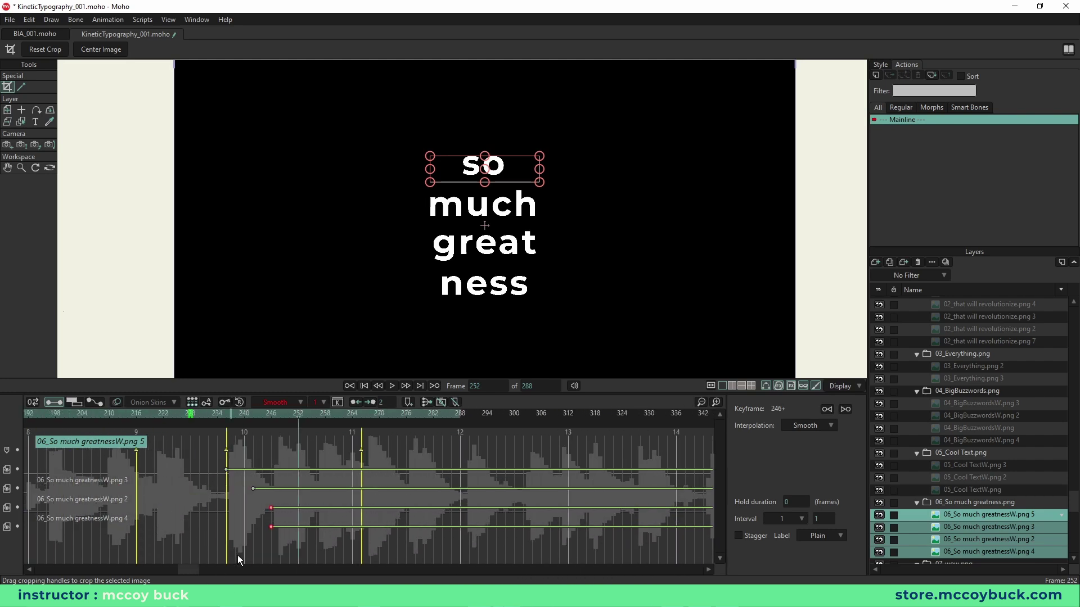
{"action": "left_click", "coordinate": [271, 527]}
{"action": "left_click_drag", "start_coordinate": [271, 527], "coordinate": [298, 527]}
{"action": "left_click", "coordinate": [190, 415]}
{"action": "key", "text": "space"}
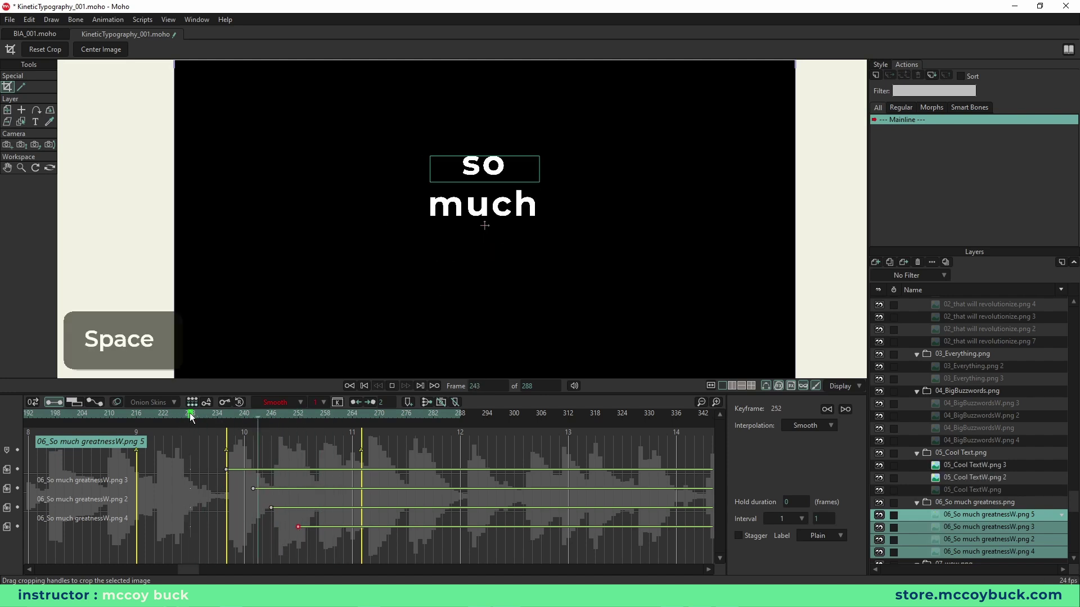
{"action": "key", "text": "space"}
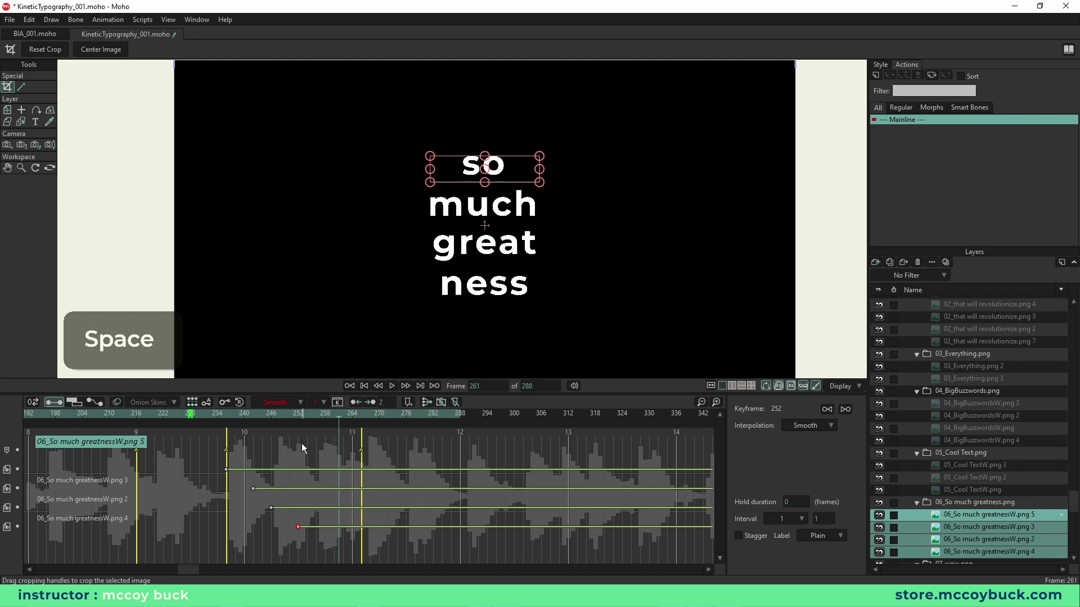
Step: Hide the four 06_So much greatnessW.png layers at frame 265 through their layer settings and play back the result
{"action": "left_click", "coordinate": [359, 420]}
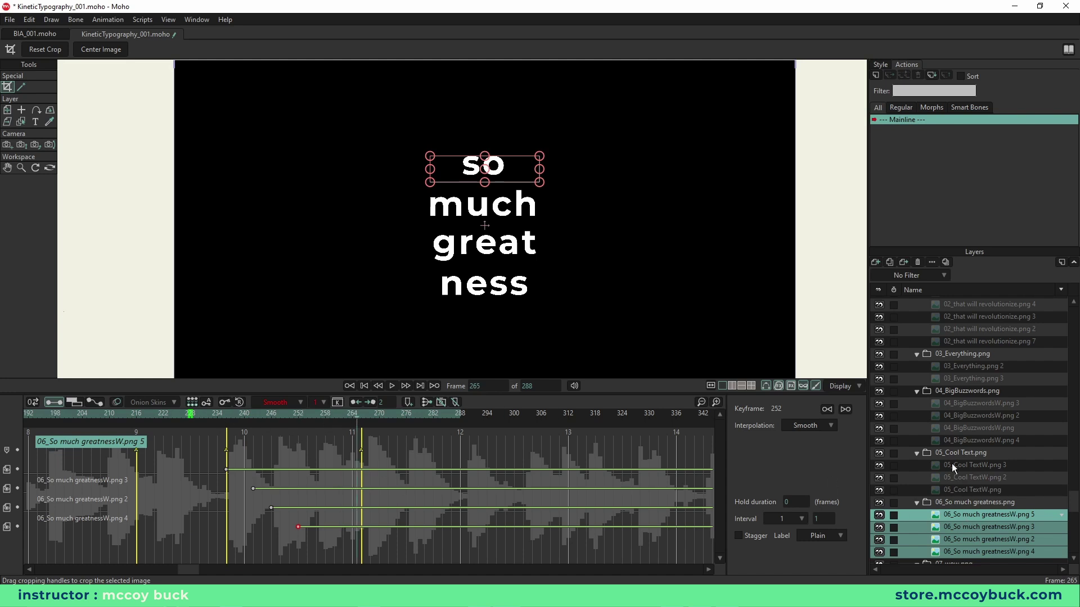
{"action": "left_click", "coordinate": [932, 262]}
{"action": "left_click", "coordinate": [365, 207]}
{"action": "left_click", "coordinate": [567, 534]}
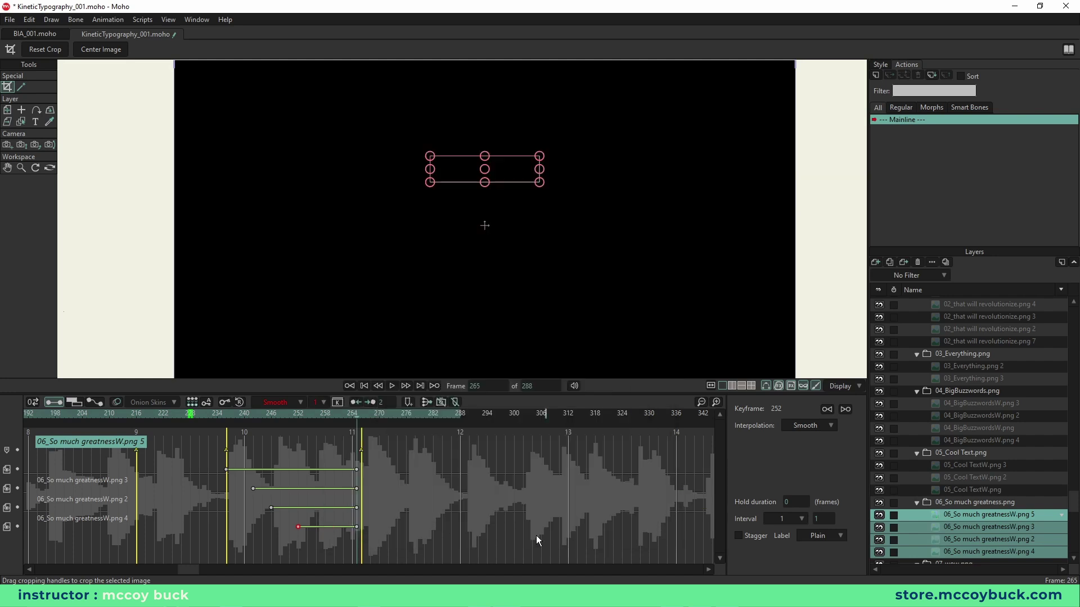
{"action": "key", "text": "space"}
Step: Go to frame 266 and select the 07_wowW.png layer with its full image bounds in view
{"action": "left_click", "coordinate": [364, 422]}
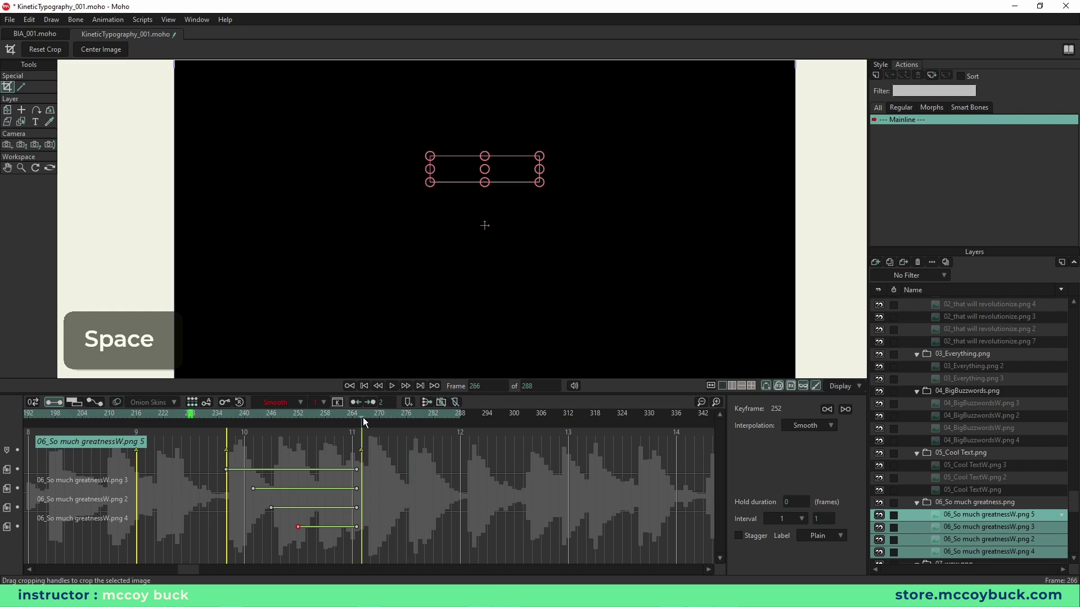
{"action": "scroll", "coordinate": [940, 522], "scroll_direction": "down", "scroll_amount": 1}
{"action": "left_click", "coordinate": [956, 539]}
{"action": "scroll", "coordinate": [668, 246], "scroll_direction": "down", "scroll_amount": 3}
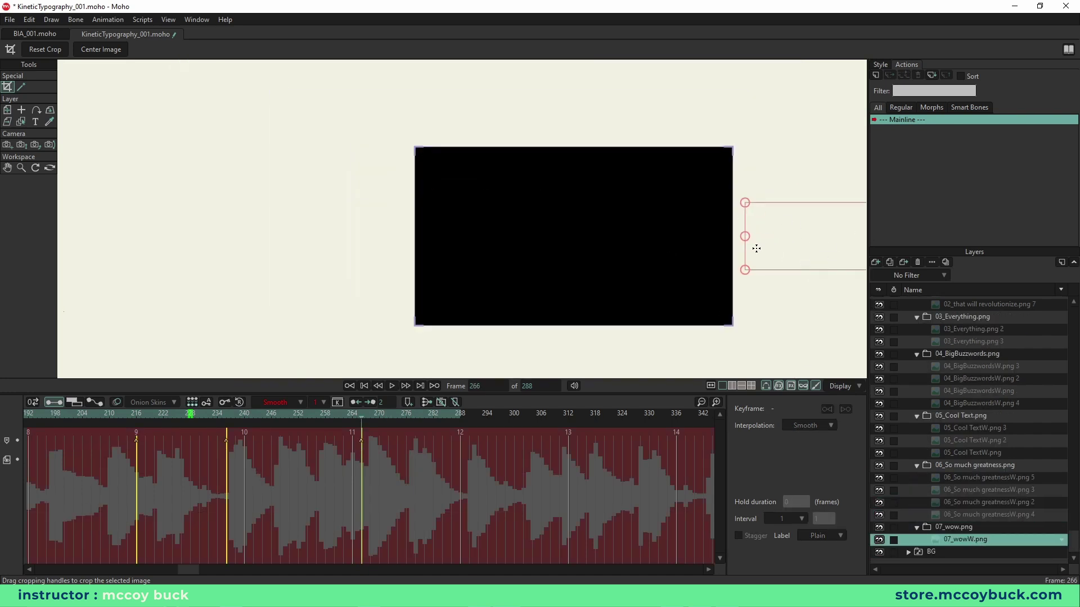
Step: Make the 07_wowW.png layer visible from frame 266 and key its starting position outside the frame's right edge
{"action": "scroll", "coordinate": [765, 245], "scroll_direction": "up", "scroll_amount": 2}
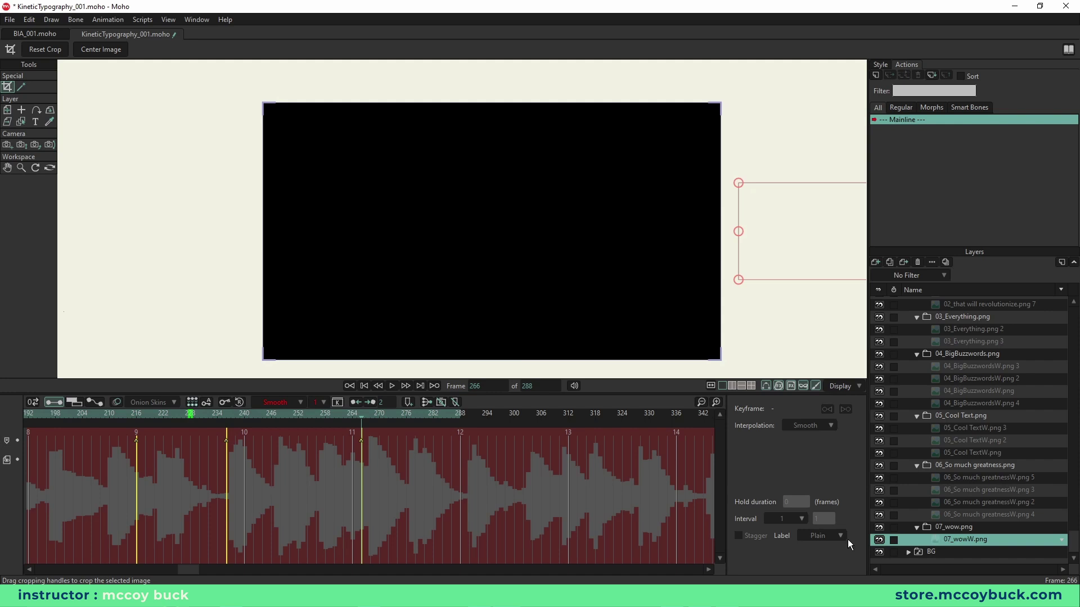
{"action": "left_click", "coordinate": [362, 460]}
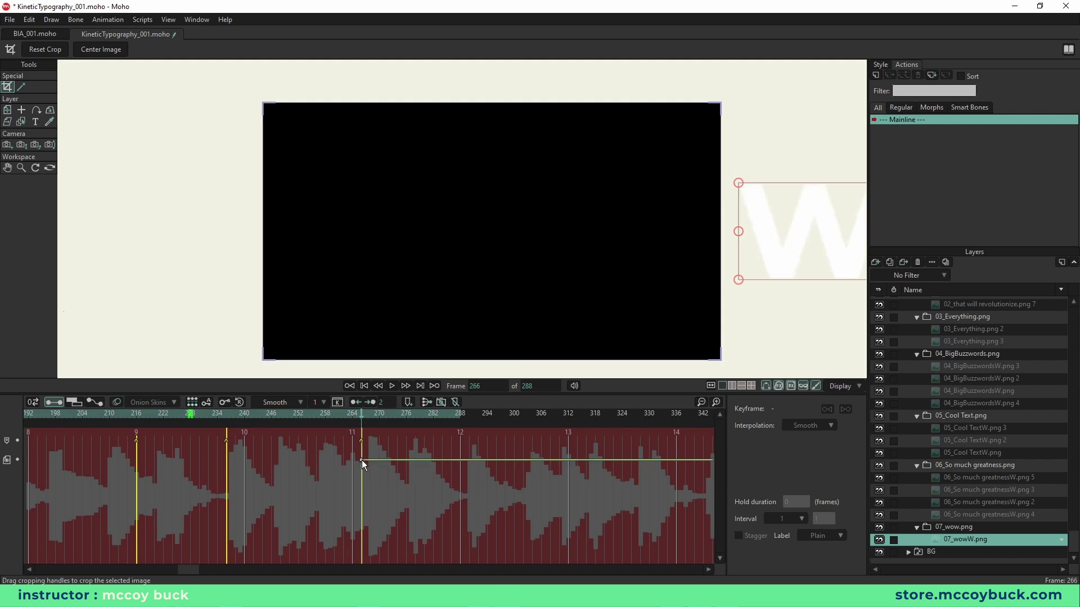
{"action": "left_click", "coordinate": [8, 111]}
{"action": "scroll", "coordinate": [517, 265], "scroll_direction": "down", "scroll_amount": 2}
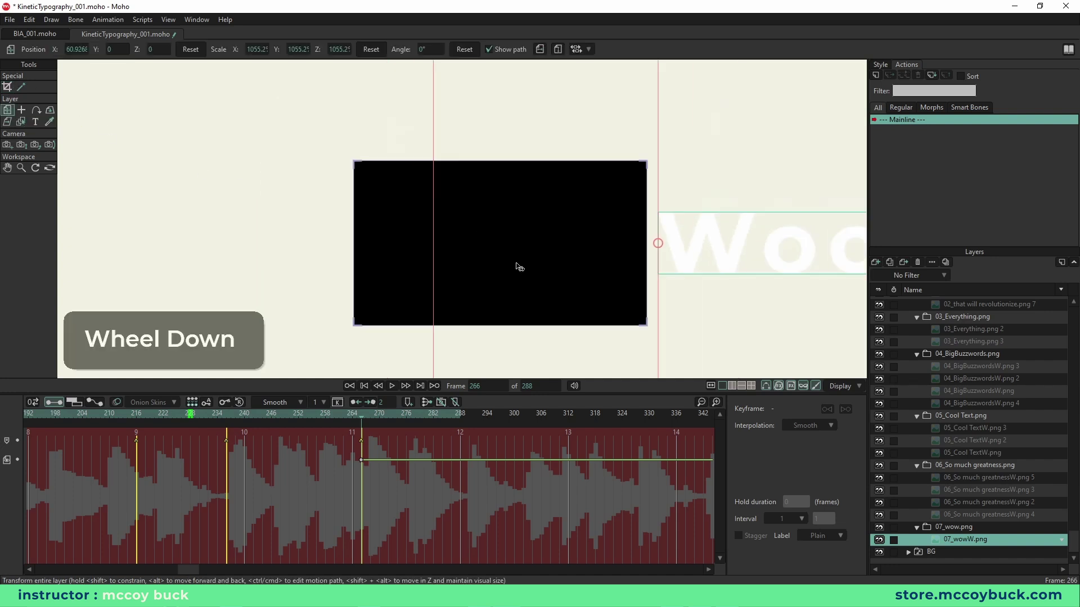
{"action": "left_click", "coordinate": [729, 256]}
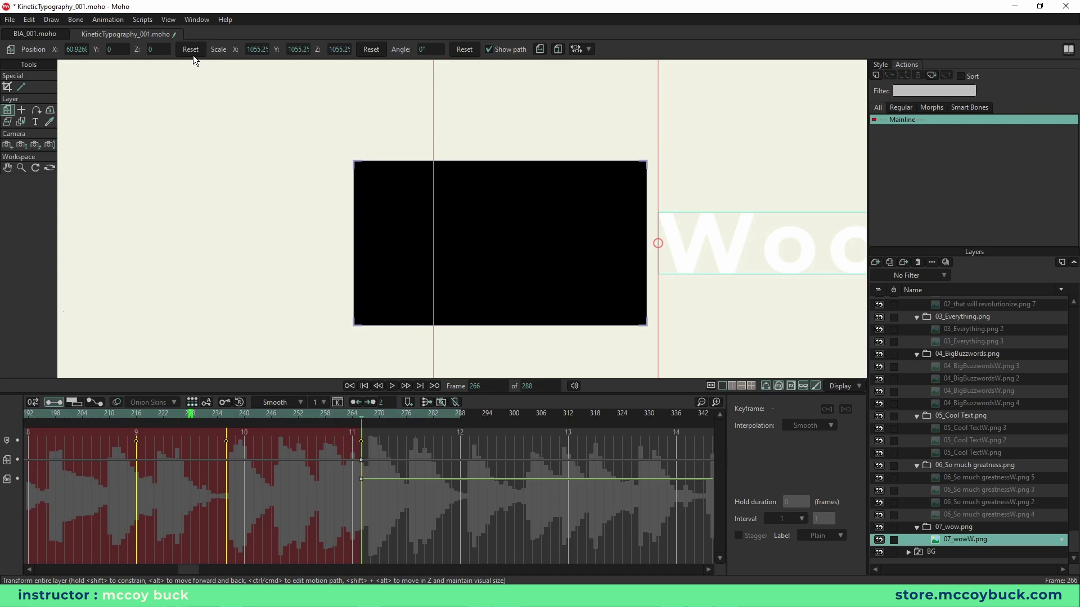
Step: At frame 280, move the 07_wowW.png layer horizontally across and out of the frame's left side, to about X -60.9
{"action": "left_click_drag", "start_coordinate": [360, 417], "coordinate": [344, 420]}
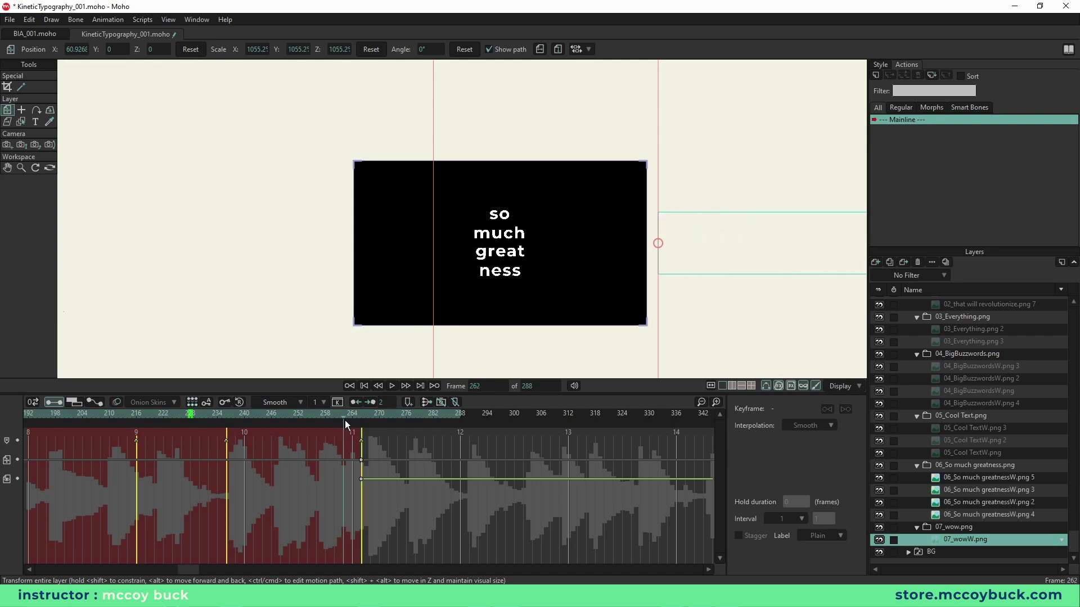
{"action": "key", "text": "space"}
{"action": "key", "text": "space"}
{"action": "left_click_drag", "start_coordinate": [406, 415], "coordinate": [424, 428]}
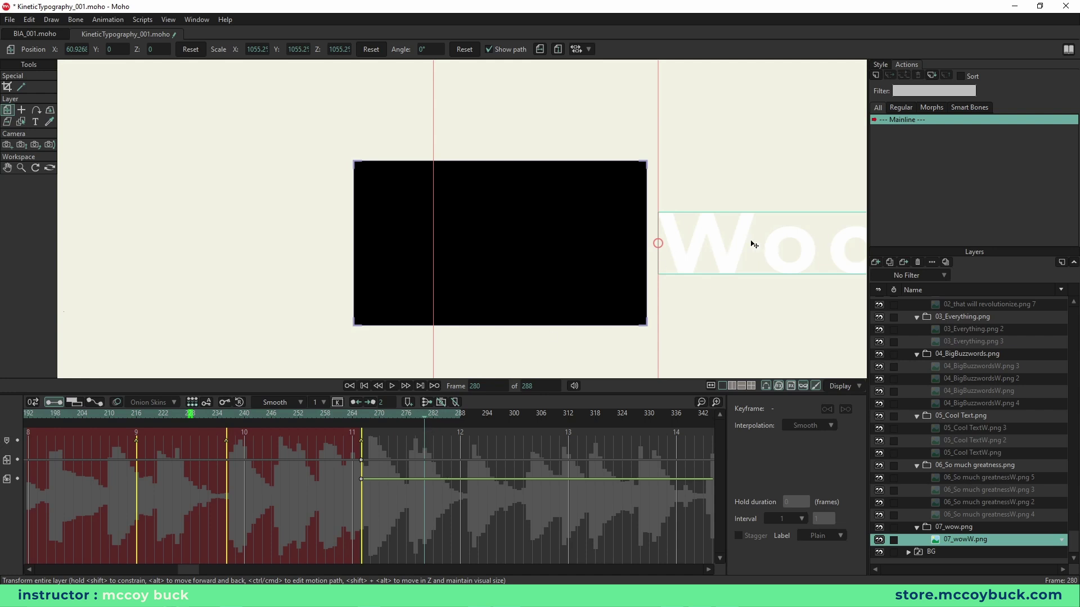
{"action": "left_click_drag", "start_coordinate": [819, 251], "coordinate": [325, 257], "text": "shift"}
{"action": "mouse_move", "coordinate": [759, 256]}
{"action": "left_mouse_down", "text": "shift"}
{"action": "mouse_move", "coordinate": [385, 257]}
{"action": "mouse_move", "coordinate": [667, 257]}
{"action": "mouse_move", "coordinate": [585, 254]}
{"action": "left_mouse_up", "text": "shift"}
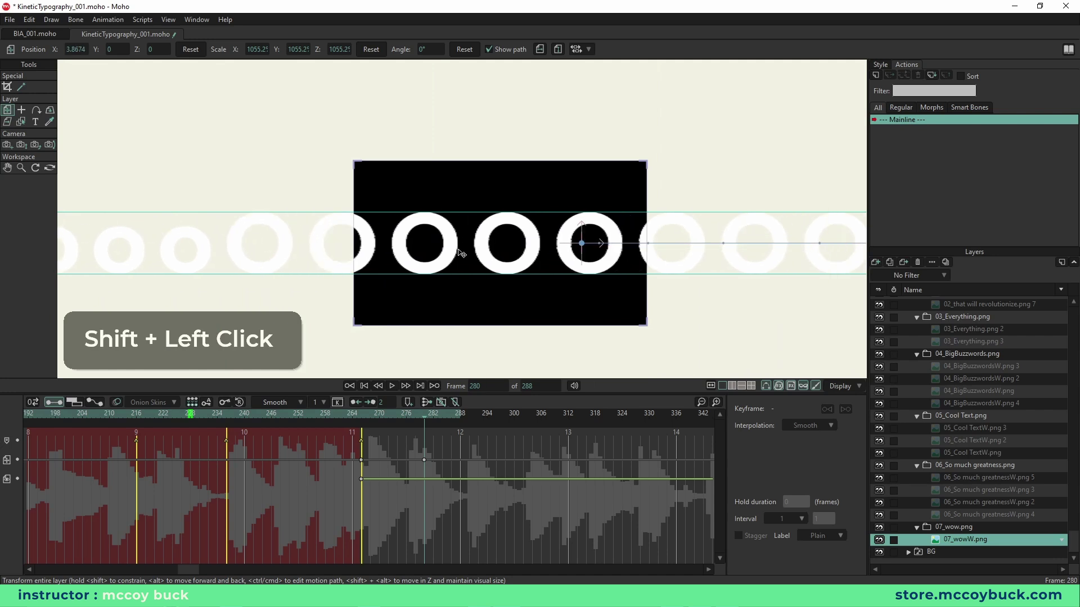
{"action": "left_click_drag", "start_coordinate": [682, 256], "coordinate": [296, 263], "text": "shift"}
{"action": "left_click_drag", "start_coordinate": [677, 258], "coordinate": [299, 260], "text": "shift"}
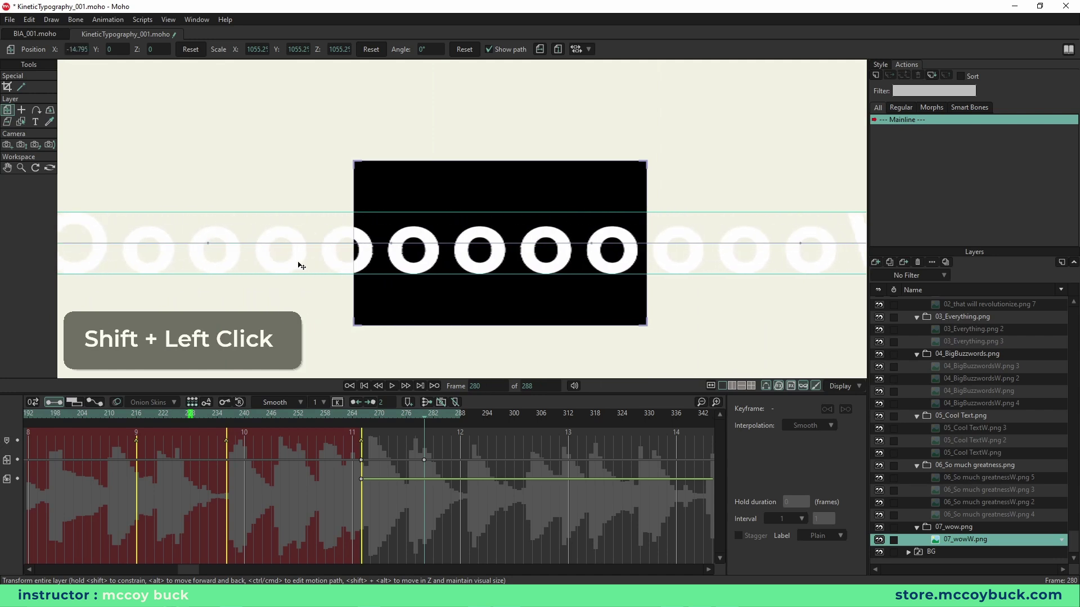
{"action": "left_click_drag", "start_coordinate": [655, 250], "coordinate": [326, 265], "text": "shift"}
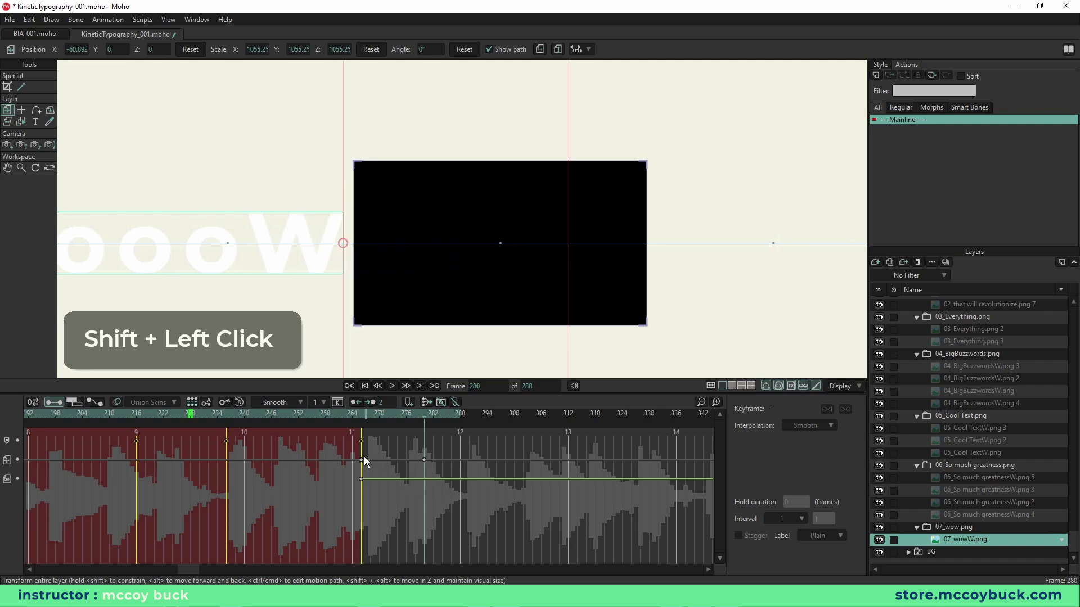
Step: Play back the "so much greatness" section through the scrolling 07_wowW.png word to check the timing
{"action": "left_click", "coordinate": [363, 415]}
{"action": "left_click_drag", "start_coordinate": [363, 415], "coordinate": [208, 433]}
{"action": "key", "text": "space"}
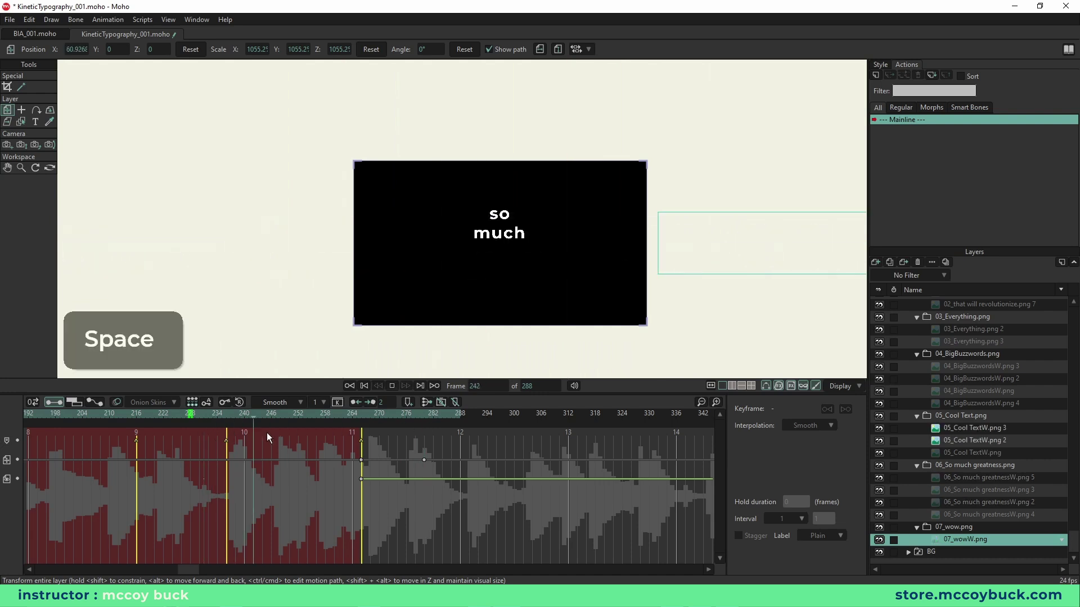
{"action": "key", "text": "space"}
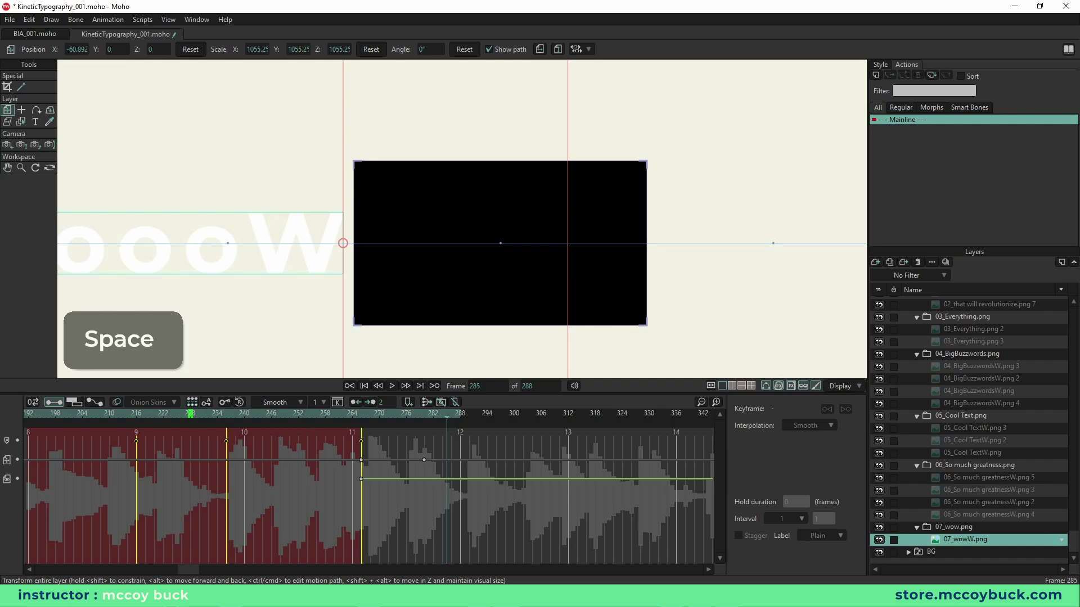
Step: Collapse the 01_Introducing a new thing.png group and clear the custom playback start marker on the timeline
{"action": "left_click_drag", "start_coordinate": [1073, 539], "coordinate": [1070, 314]}
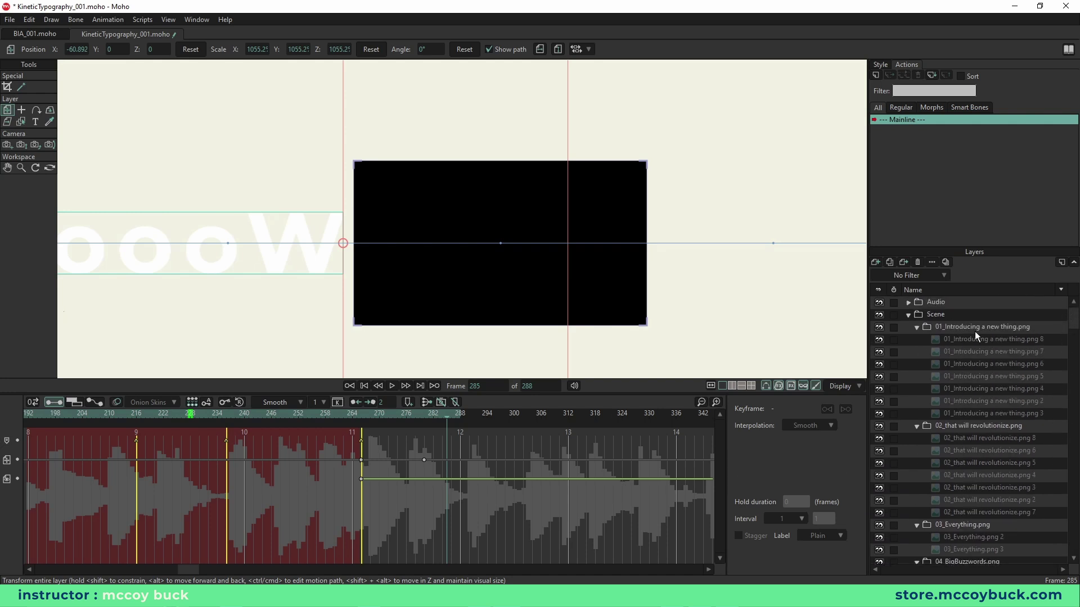
{"action": "left_click", "coordinate": [975, 328]}
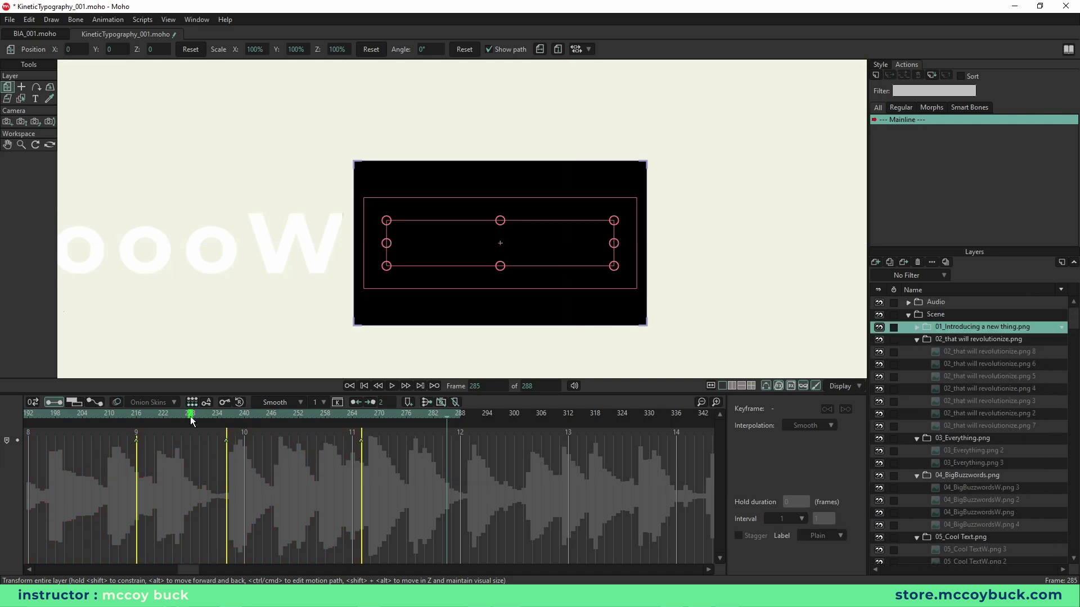
{"action": "key", "text": "ctrl"}
{"action": "left_click", "coordinate": [190, 419], "text": "ctrl"}
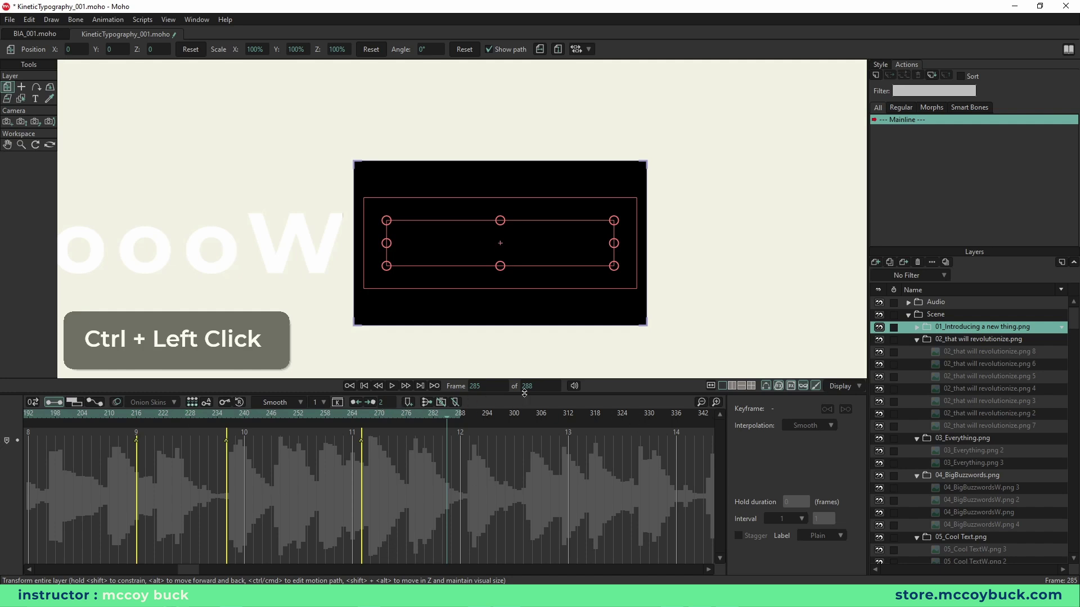
Step: Shrink the timeline to enlarge the canvas, fit the whole frame in it and enable Show Output Only
{"action": "left_click_drag", "start_coordinate": [524, 393], "coordinate": [532, 488]}
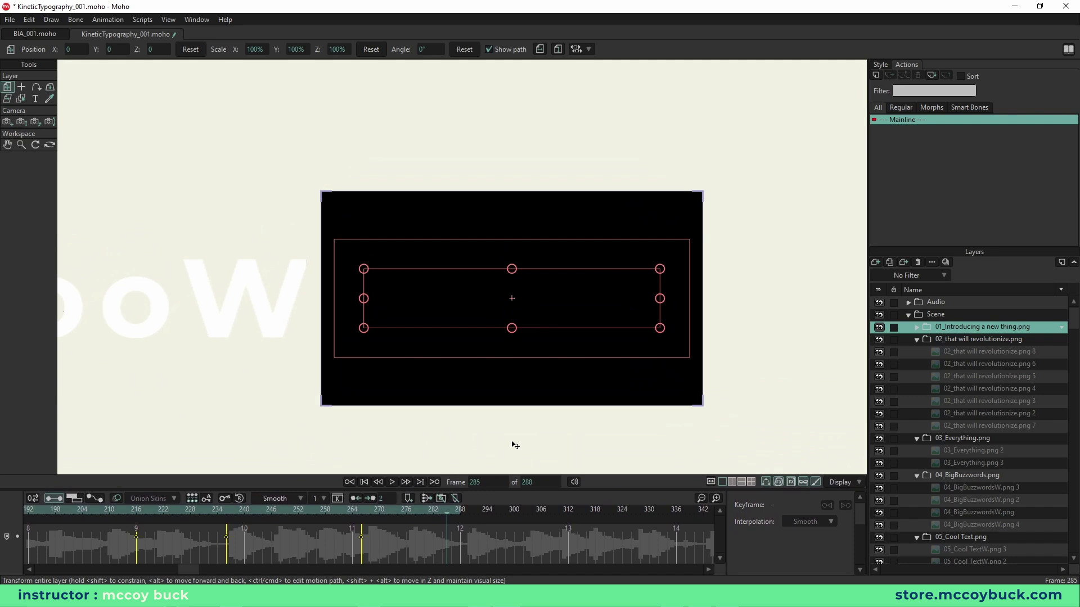
{"action": "key", "text": "Home"}
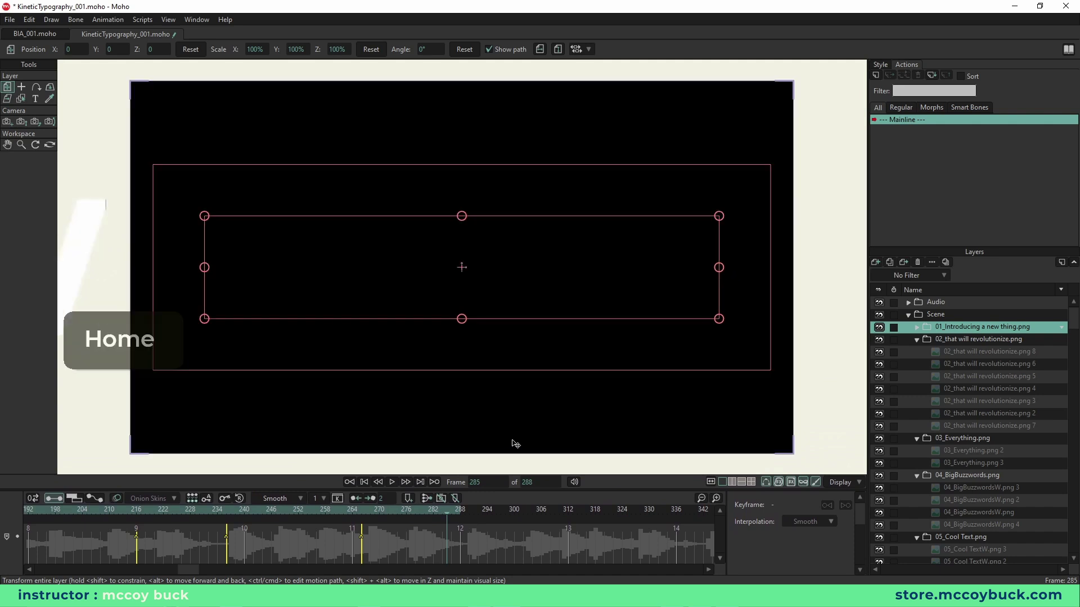
{"action": "key", "text": "ctrl+j"}
{"action": "left_click", "coordinate": [167, 20]}
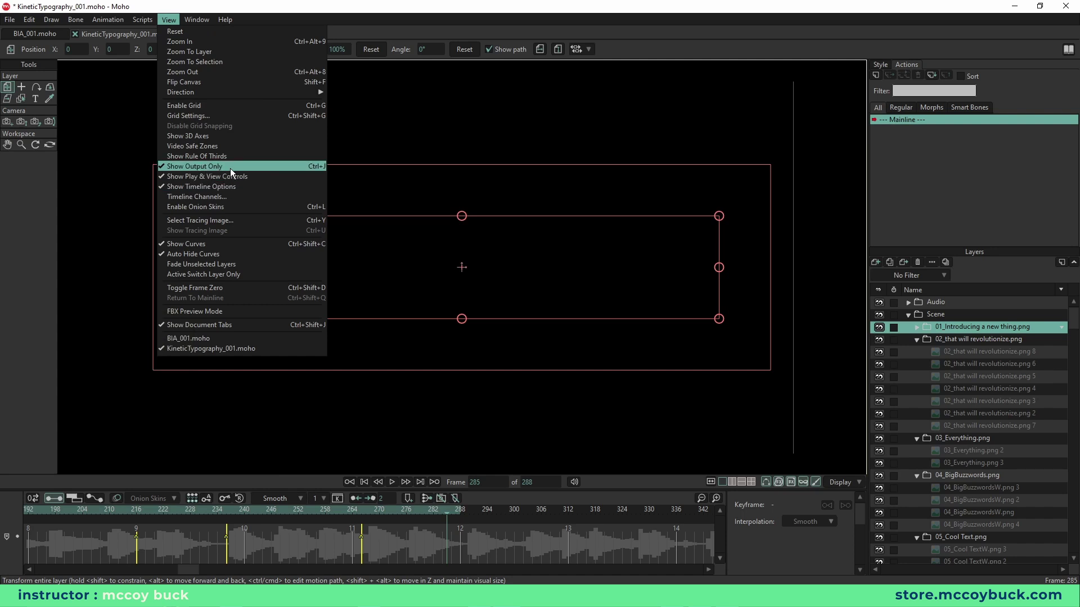
{"action": "left_click", "coordinate": [355, 451]}
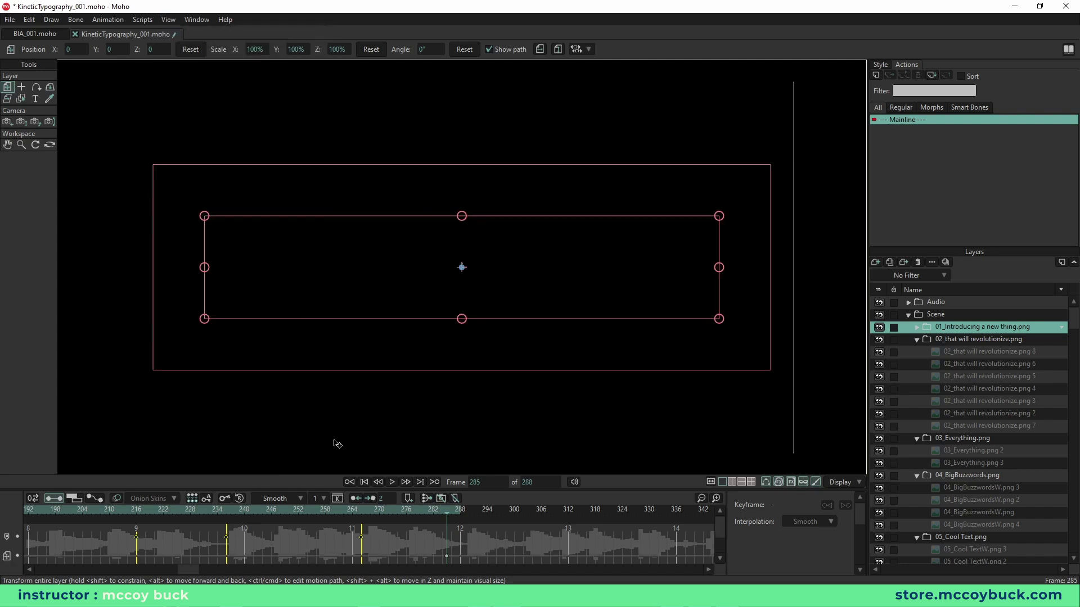
Step: Return to frame 0 and compare the canvas with Show Output Only switched on and off
{"action": "left_click", "coordinate": [364, 482]}
{"action": "scroll", "coordinate": [336, 322], "scroll_direction": "down", "scroll_amount": 5}
{"action": "scroll", "coordinate": [338, 317], "scroll_direction": "up", "scroll_amount": 3}
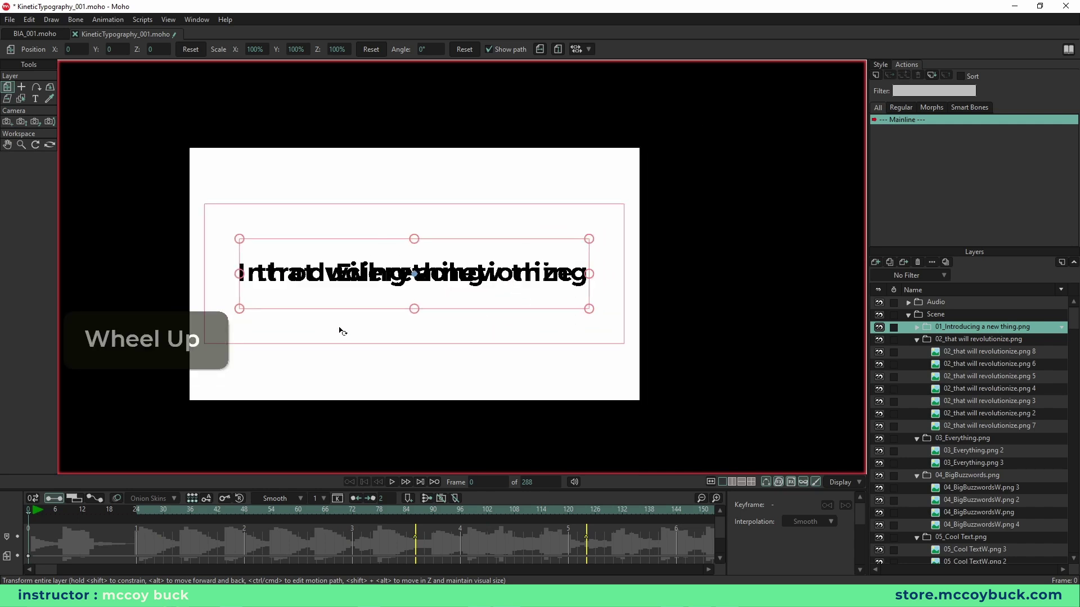
{"action": "key", "text": "ctrl+j"}
{"action": "key", "text": "ctrl+j"}
{"action": "key", "text": "ctrl+j"}
{"action": "key", "text": "ctrl+j"}
{"action": "scroll", "coordinate": [355, 321], "scroll_direction": "up", "scroll_amount": 1}
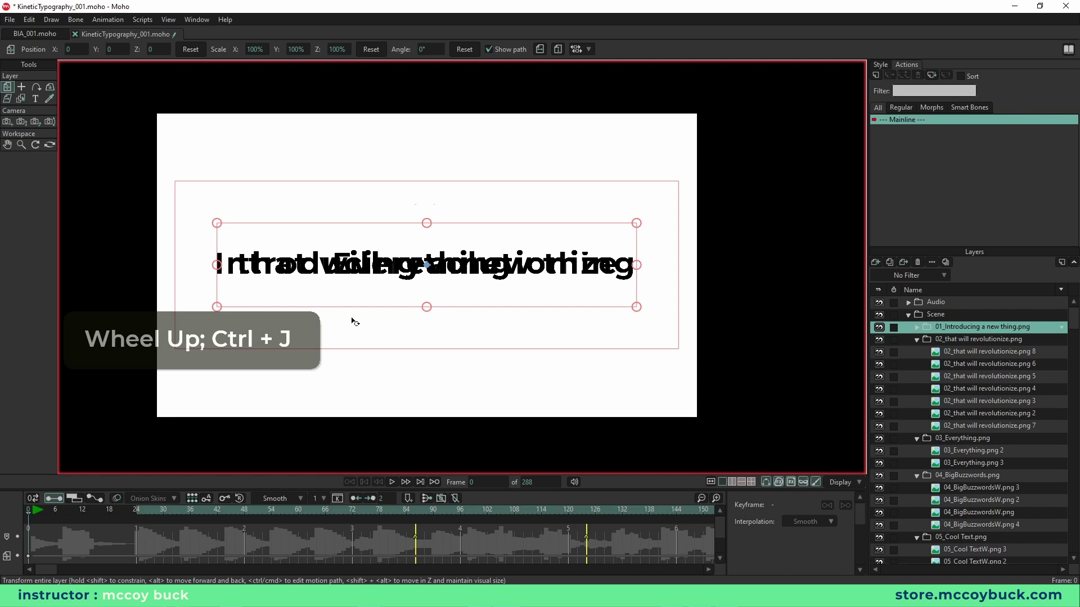
{"action": "key", "text": "Home"}
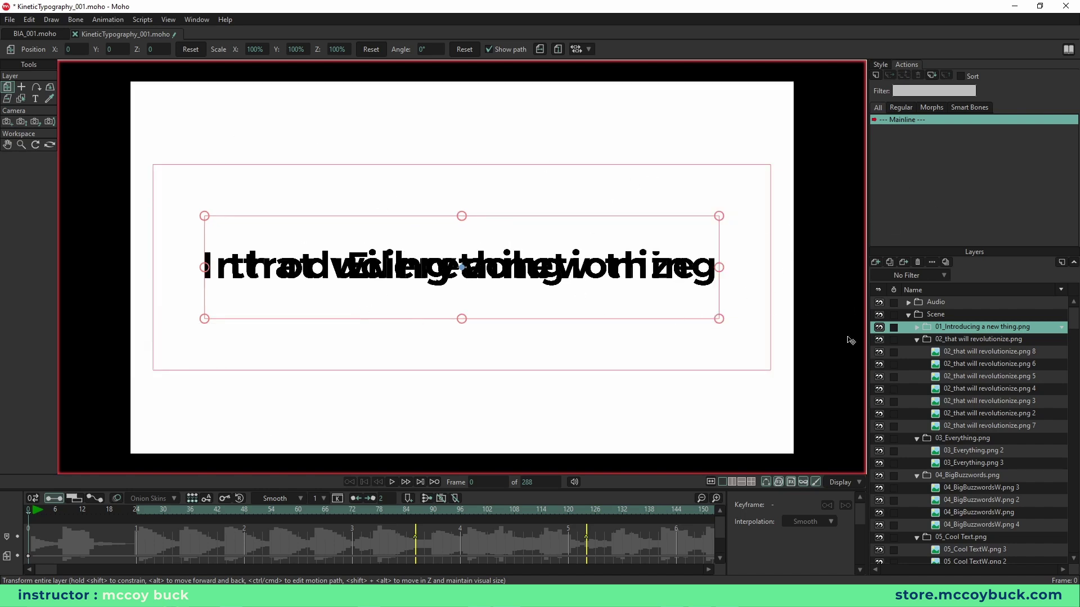
Step: Play the animation from the beginning and stop at frame 119 on the full "Introducing a new thing" line
{"action": "left_click", "coordinate": [393, 481]}
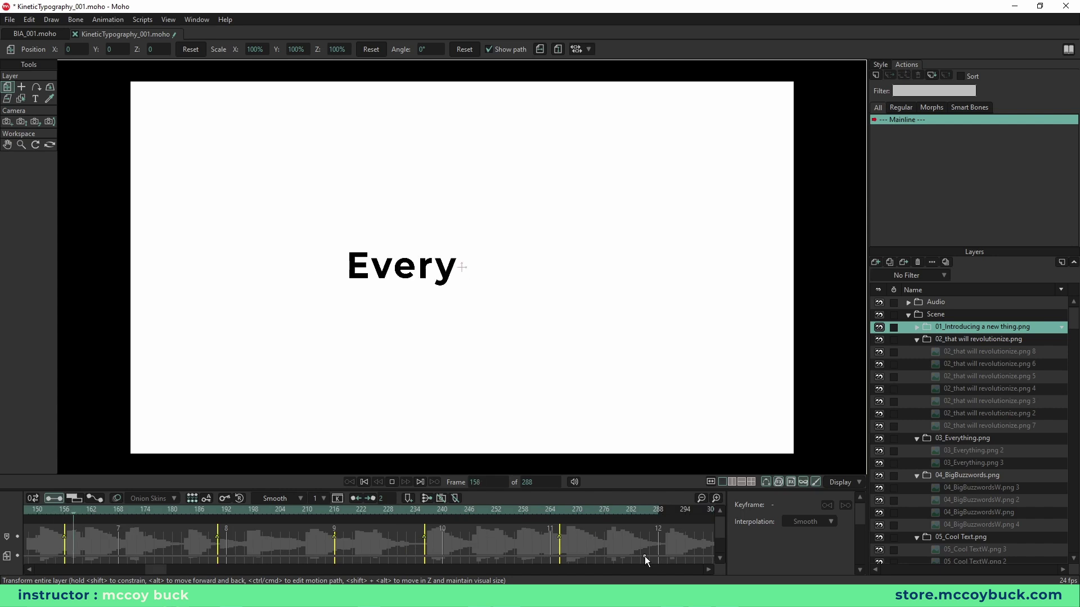
{"action": "key", "text": "space"}
{"action": "left_click_drag", "start_coordinate": [154, 569], "coordinate": [88, 576]}
{"action": "left_click_drag", "start_coordinate": [77, 511], "coordinate": [1, 524]}
{"action": "key", "text": "space"}
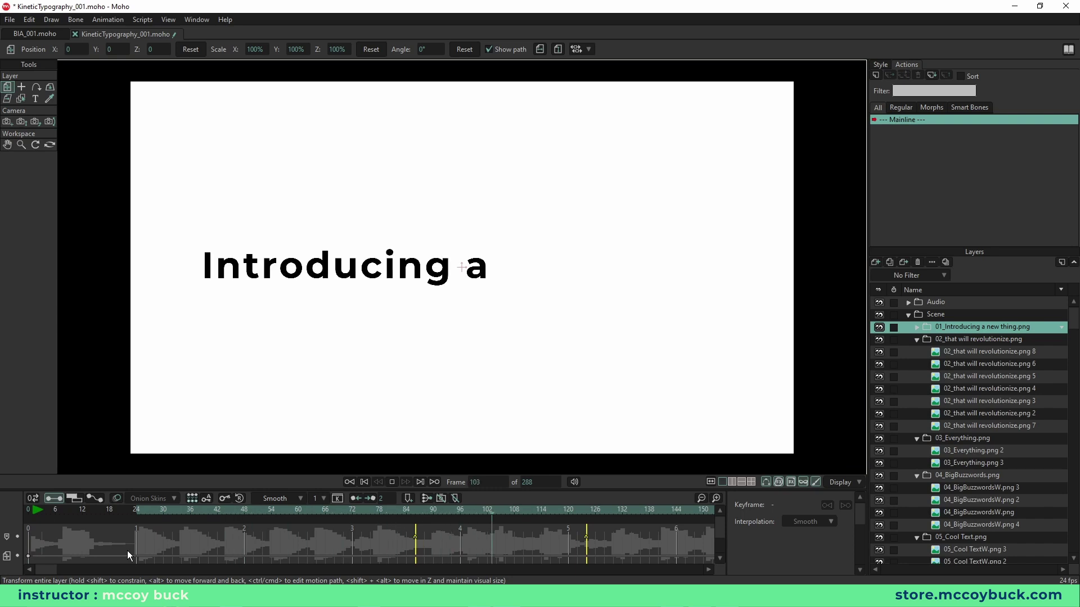
{"action": "key", "text": "space"}
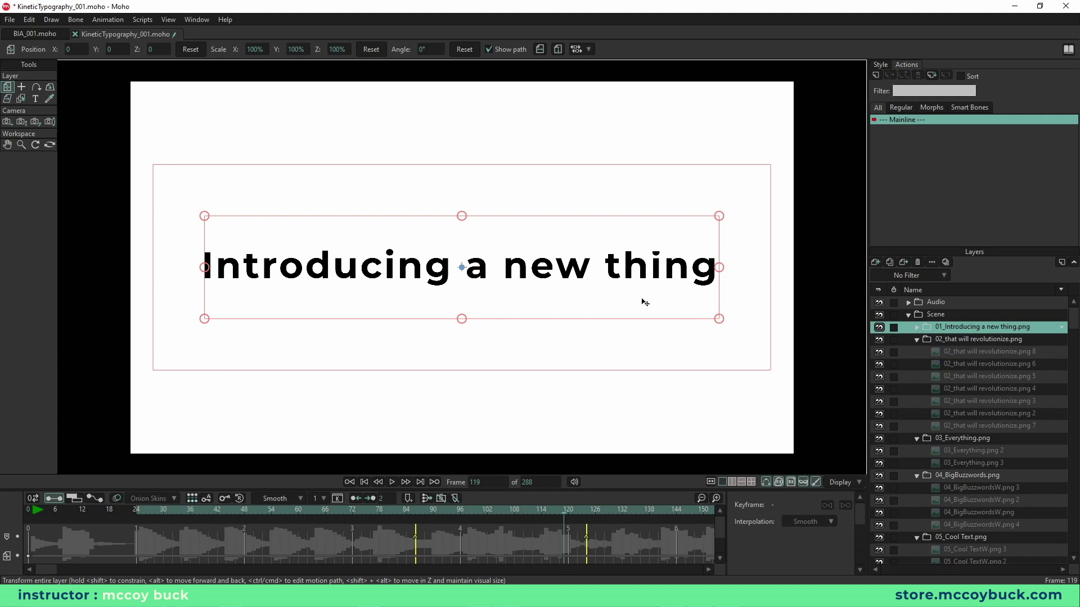
Step: Extend the top crop edge of 01_Introducing a new thing.png 3 upward to include the whole dot of the i in "thing"
{"action": "right_click", "coordinate": [643, 276], "text": "alt"}
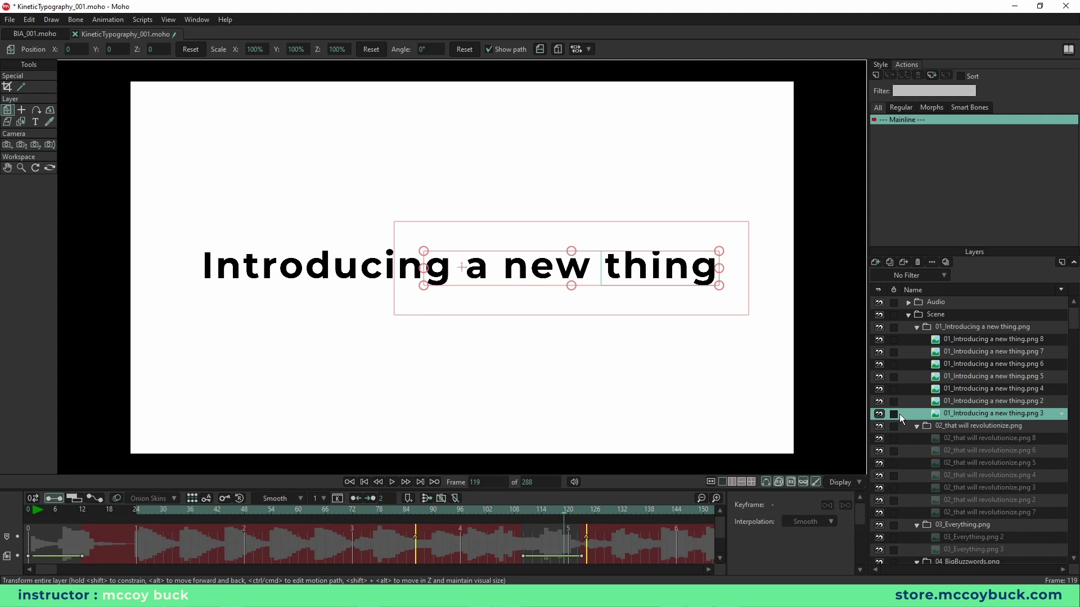
{"action": "left_click", "coordinate": [880, 415]}
{"action": "left_click", "coordinate": [879, 414]}
{"action": "scroll", "coordinate": [669, 266], "scroll_direction": "up", "scroll_amount": 3}
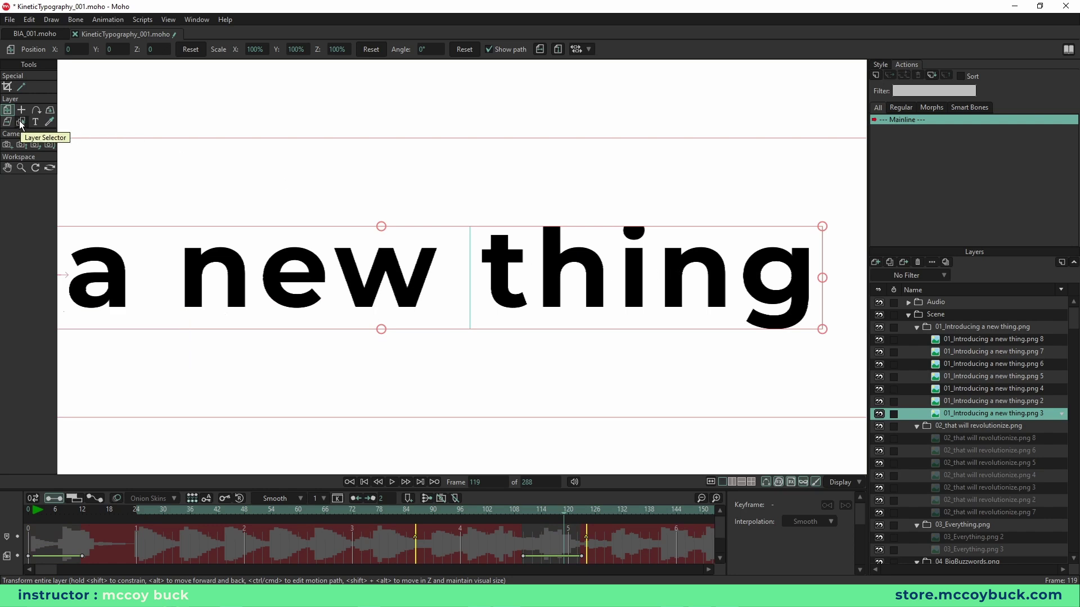
{"action": "left_click", "coordinate": [20, 123]}
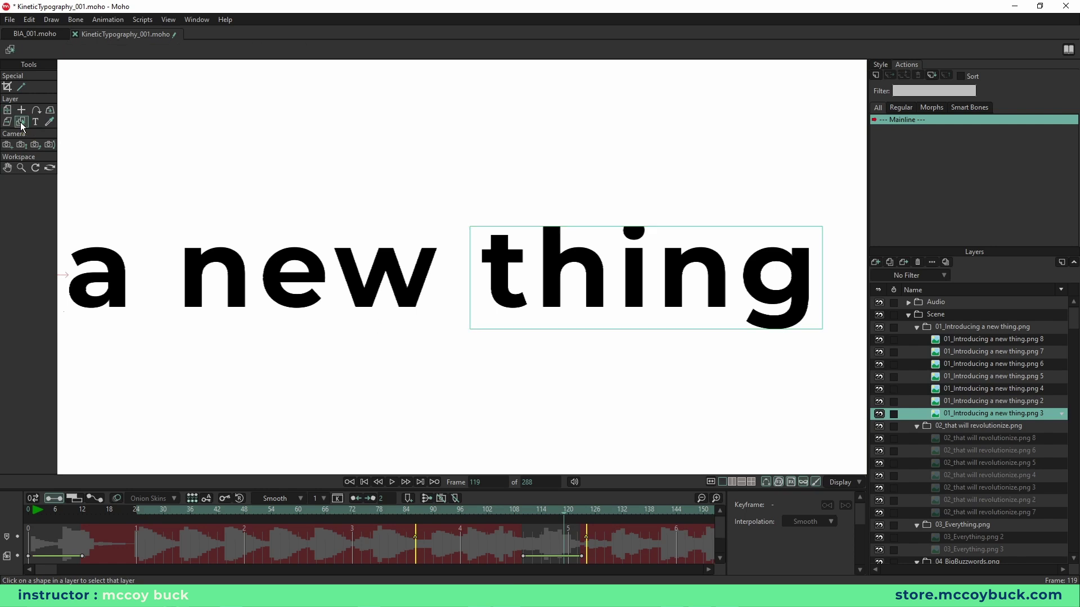
{"action": "left_click", "coordinate": [284, 259]}
{"action": "left_click", "coordinate": [496, 260]}
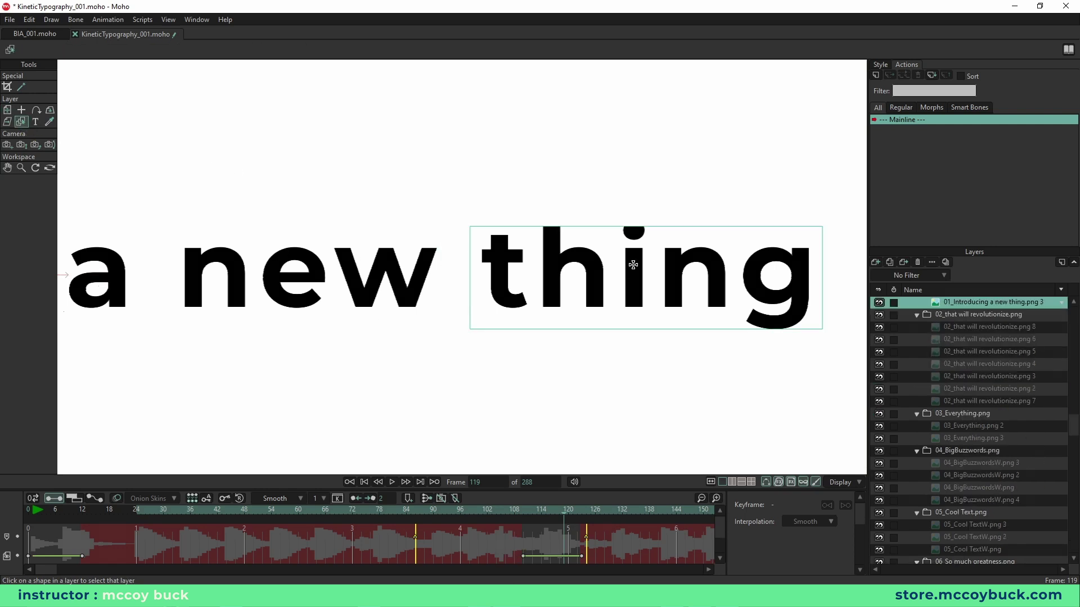
{"action": "left_click", "coordinate": [7, 86]}
{"action": "left_click_drag", "start_coordinate": [646, 226], "coordinate": [651, 208]}
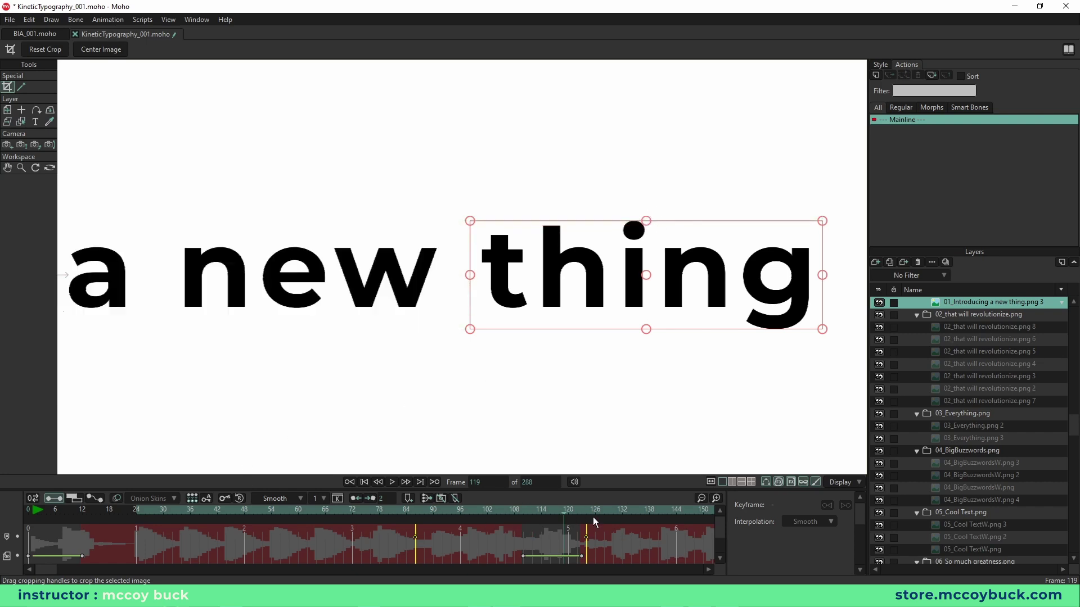
Step: Play the animation from frame 24 with the full frame in view to review all the text lines
{"action": "left_click", "coordinate": [137, 513]}
{"action": "key", "text": "Home"}
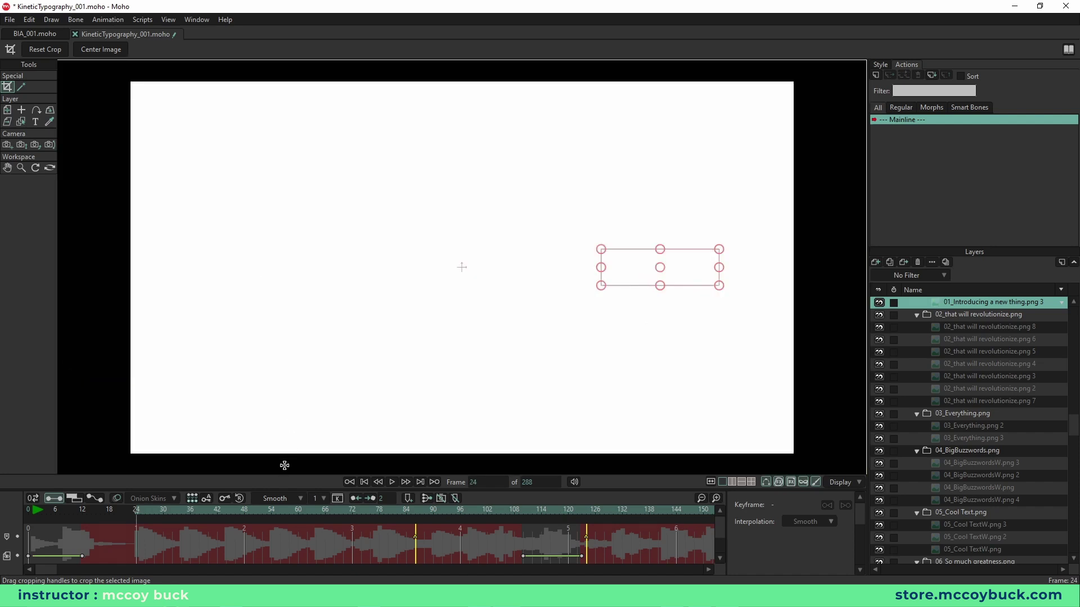
{"action": "key", "text": "space"}
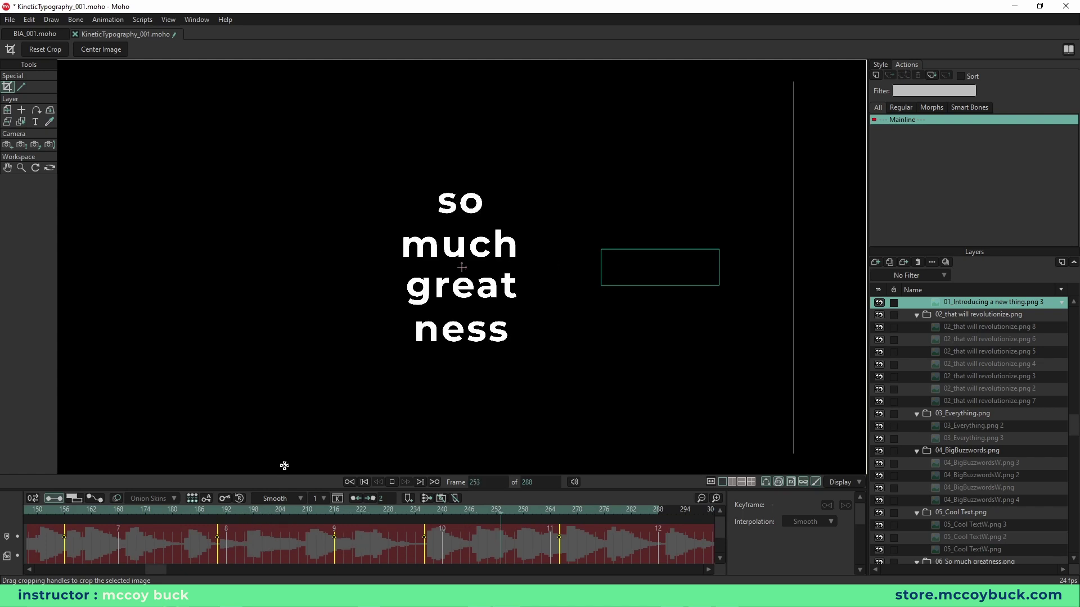
{"action": "left_click", "coordinate": [596, 536]}
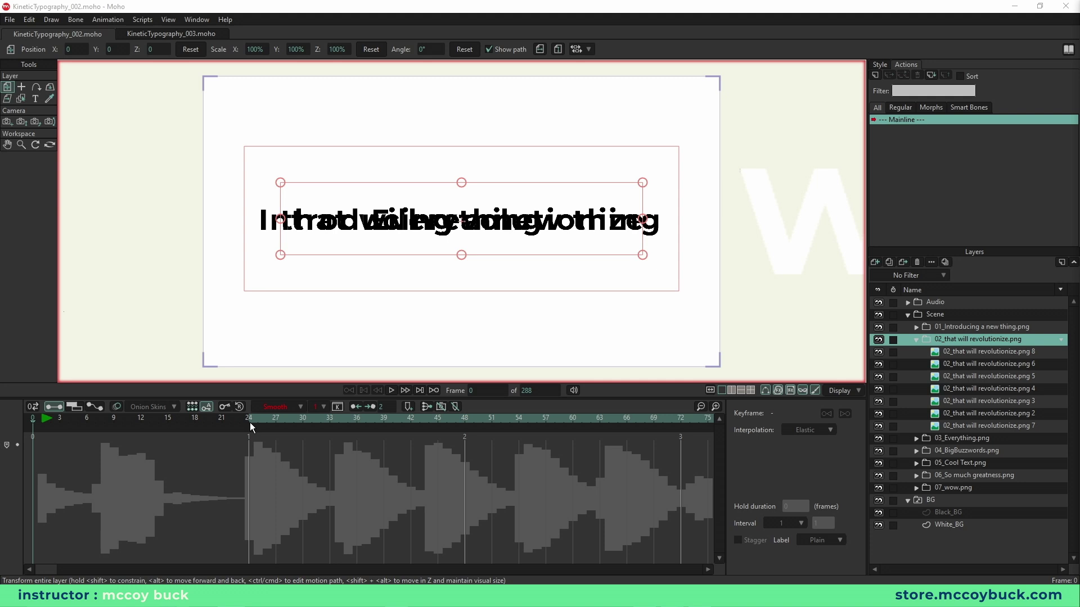
Step: In KineticTypography_002.moho, scrub through the first two text lines to frame 150 and select the 02_that will revolutionize.png 8 layer
{"action": "left_click_drag", "start_coordinate": [250, 423], "coordinate": [560, 428]}
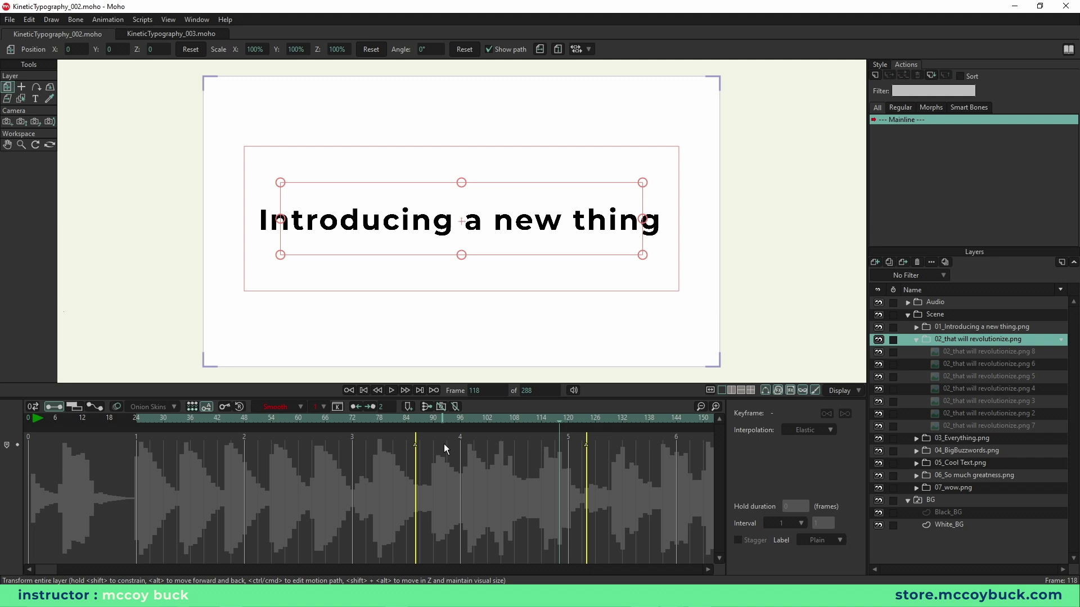
{"action": "left_click", "coordinate": [586, 419]}
{"action": "left_click_drag", "start_coordinate": [586, 419], "coordinate": [703, 433]}
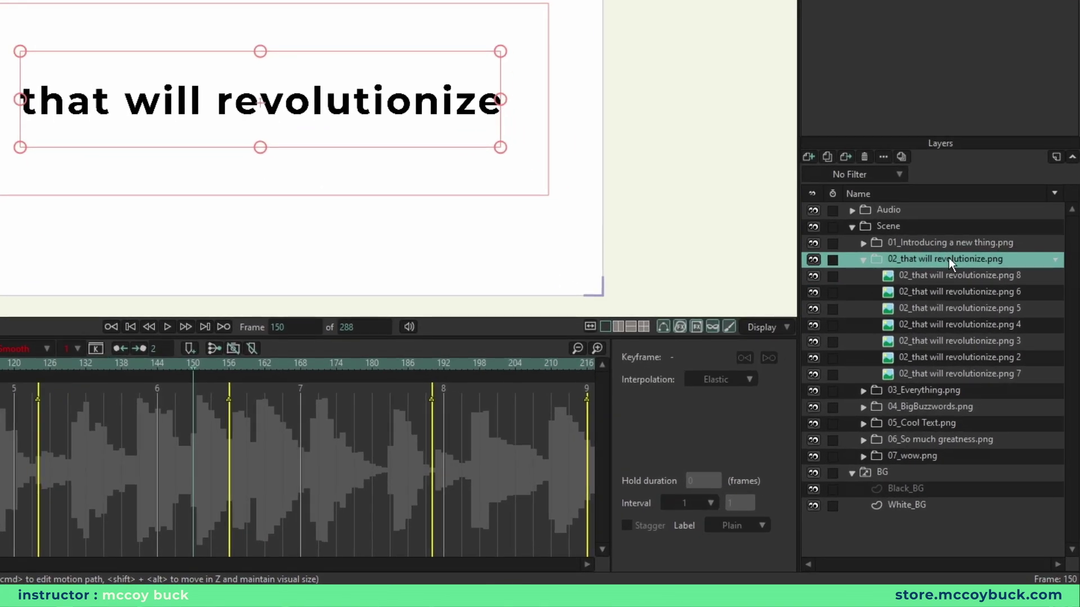
{"action": "left_click", "coordinate": [960, 275]}
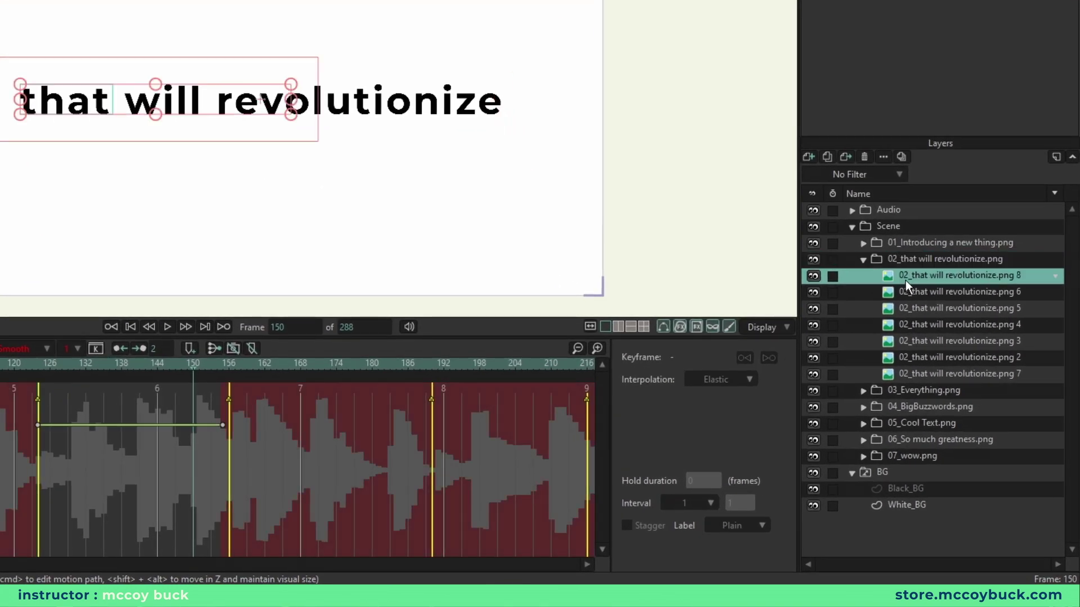
Step: Add position keyframes at frames 127 and 130 to 02_that will revolutionize.png 6, keeping "will" in its place in the line
{"action": "left_click", "coordinate": [974, 291]}
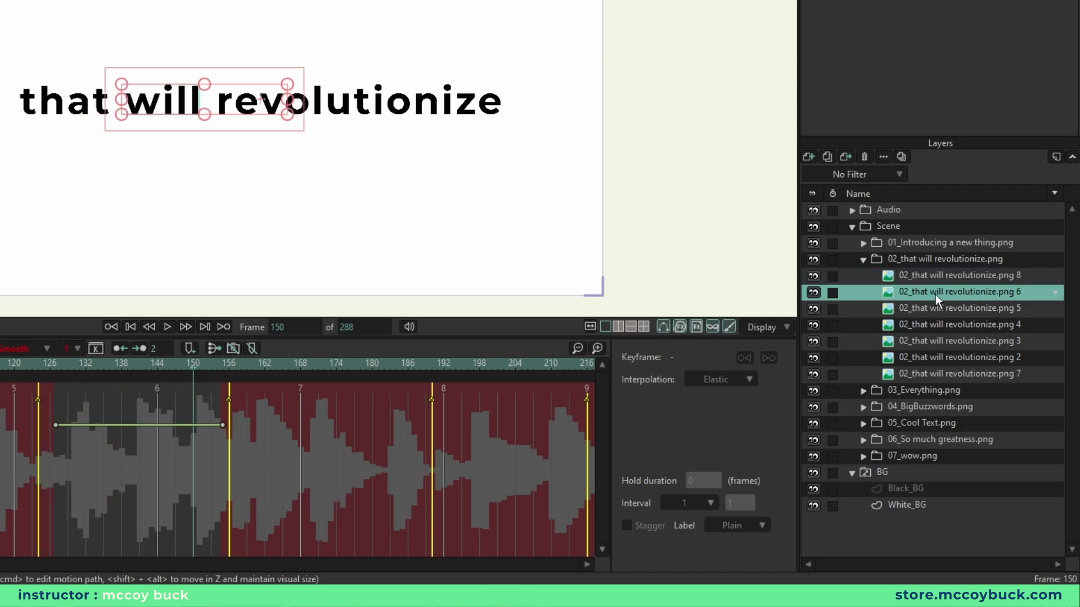
{"action": "left_click", "coordinate": [56, 368]}
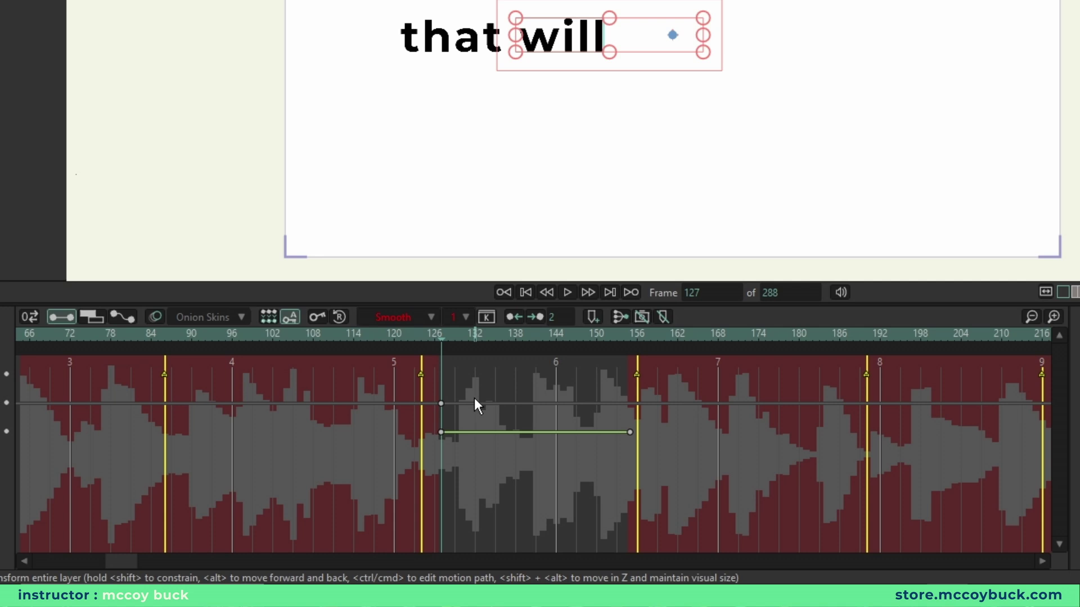
{"action": "key", "text": "Right"}
{"action": "key", "text": "Right"}
{"action": "key", "text": "Right"}
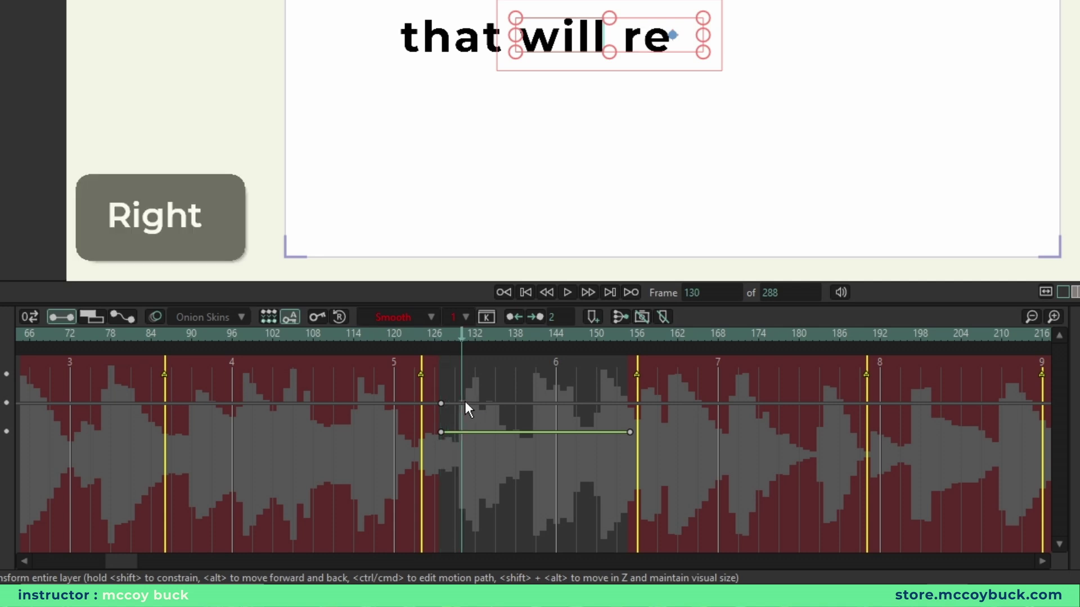
{"action": "left_click", "coordinate": [562, 40]}
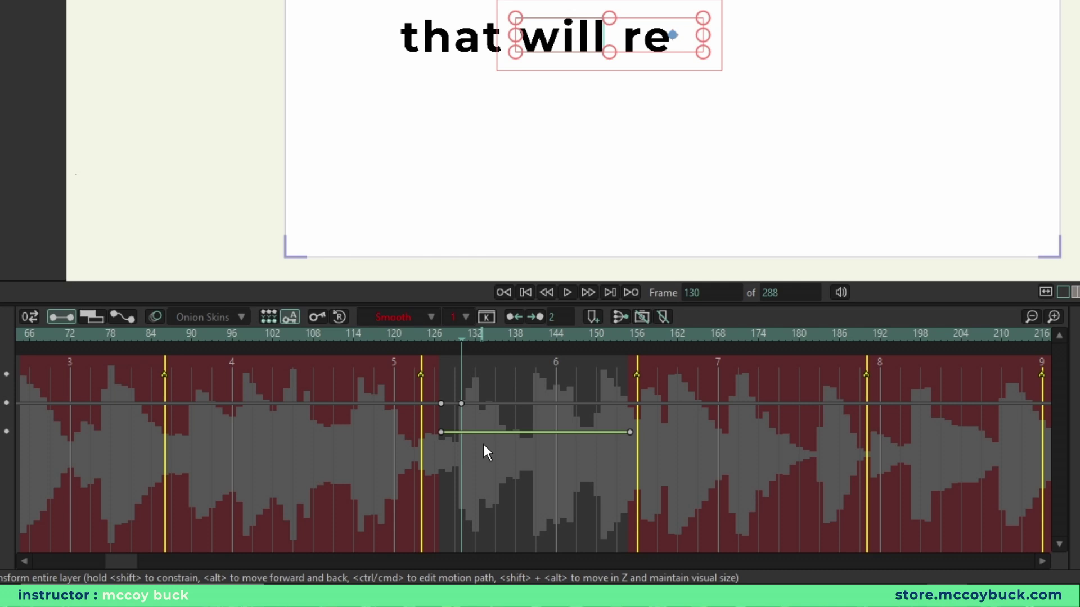
Step: At frame 127, move "will" straight down below the text line to a Y position of about -0.59
{"action": "left_click", "coordinate": [441, 334]}
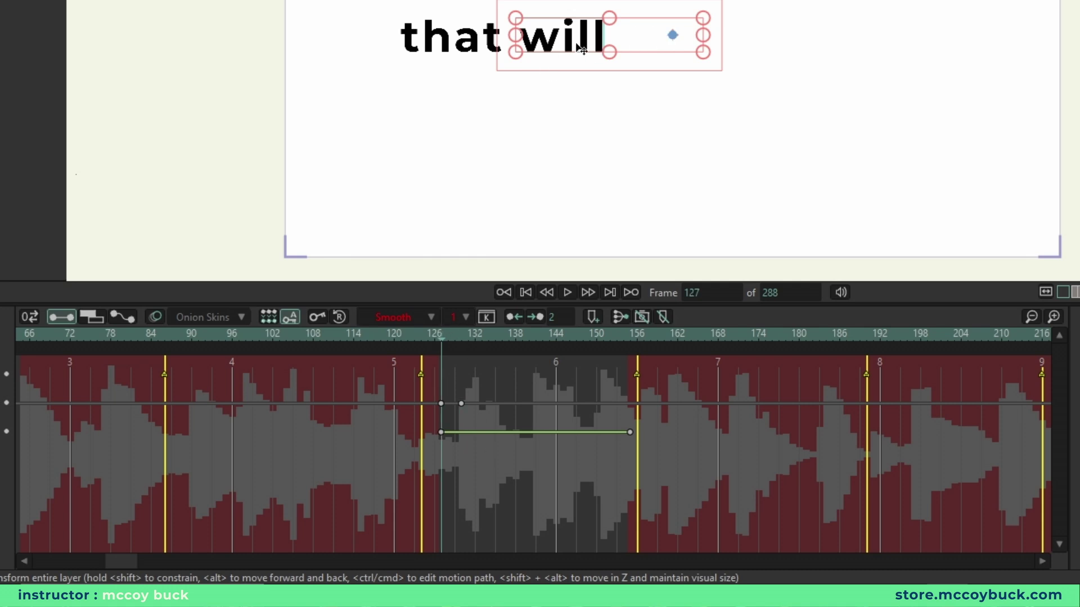
{"action": "key", "text": "shift"}
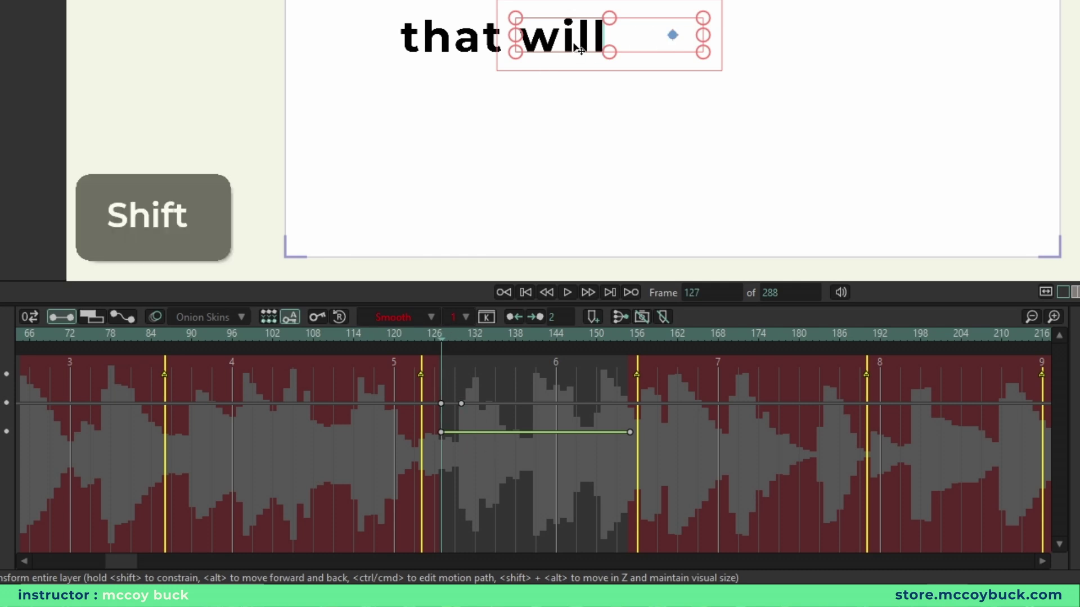
{"action": "left_click_drag", "start_coordinate": [579, 50], "coordinate": [578, 85]}
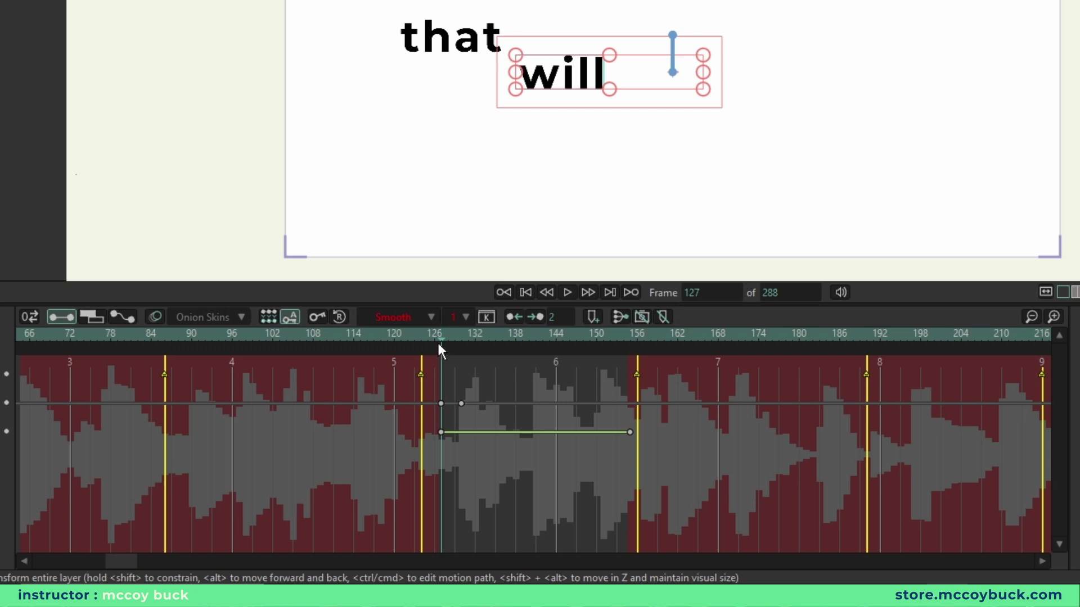
Step: Scrub back and forth between frames 127 and 130 to check the upward movement of "will"
{"action": "mouse_move", "coordinate": [440, 337]}
{"action": "left_mouse_down"}
{"action": "mouse_move", "coordinate": [466, 337]}
{"action": "mouse_move", "coordinate": [444, 340]}
{"action": "left_mouse_up"}
{"action": "left_click_drag", "start_coordinate": [443, 335], "coordinate": [454, 337]}
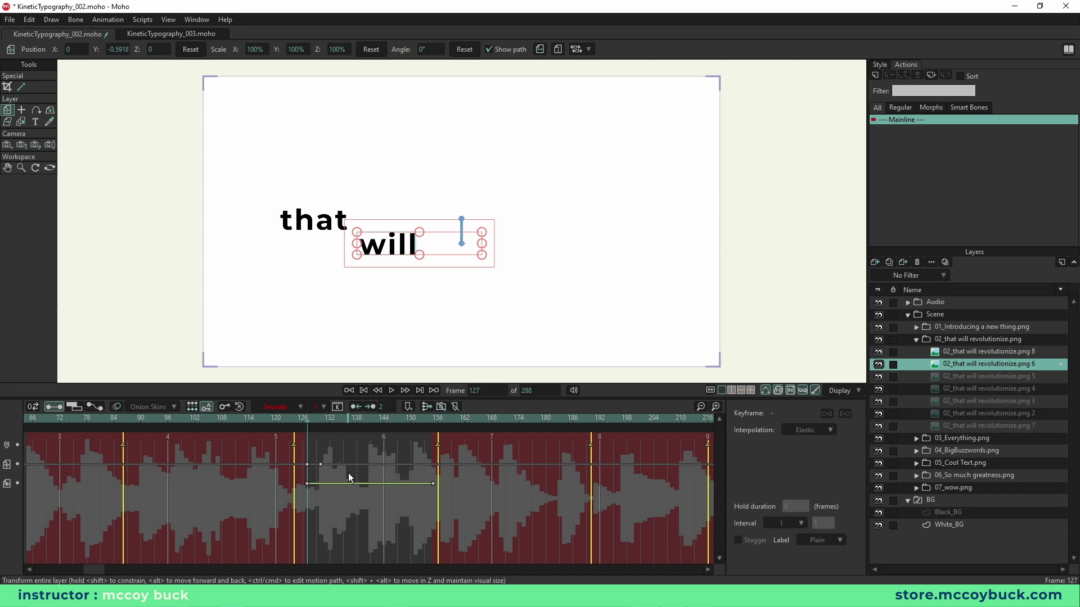
{"action": "scroll", "coordinate": [348, 473], "scroll_direction": "up", "scroll_amount": 1}
{"action": "left_click_drag", "start_coordinate": [428, 423], "coordinate": [449, 422]}
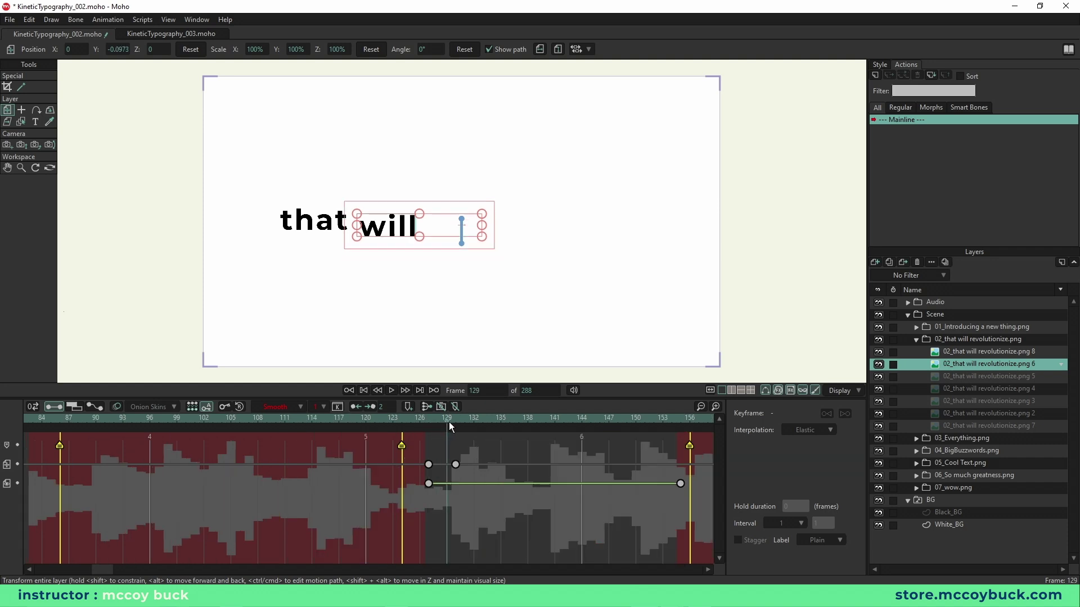
{"action": "left_click", "coordinate": [430, 421]}
{"action": "left_click", "coordinate": [457, 423]}
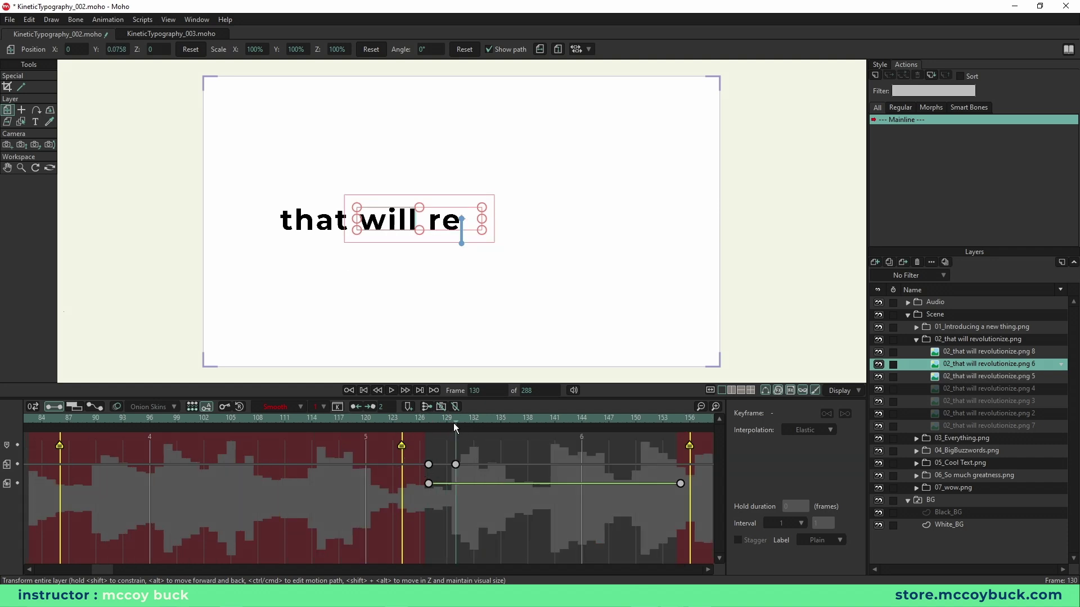
{"action": "left_click", "coordinate": [428, 420]}
{"action": "mouse_move", "coordinate": [434, 421]}
{"action": "left_mouse_down"}
{"action": "mouse_move", "coordinate": [457, 423]}
{"action": "mouse_move", "coordinate": [433, 427]}
{"action": "left_mouse_up"}
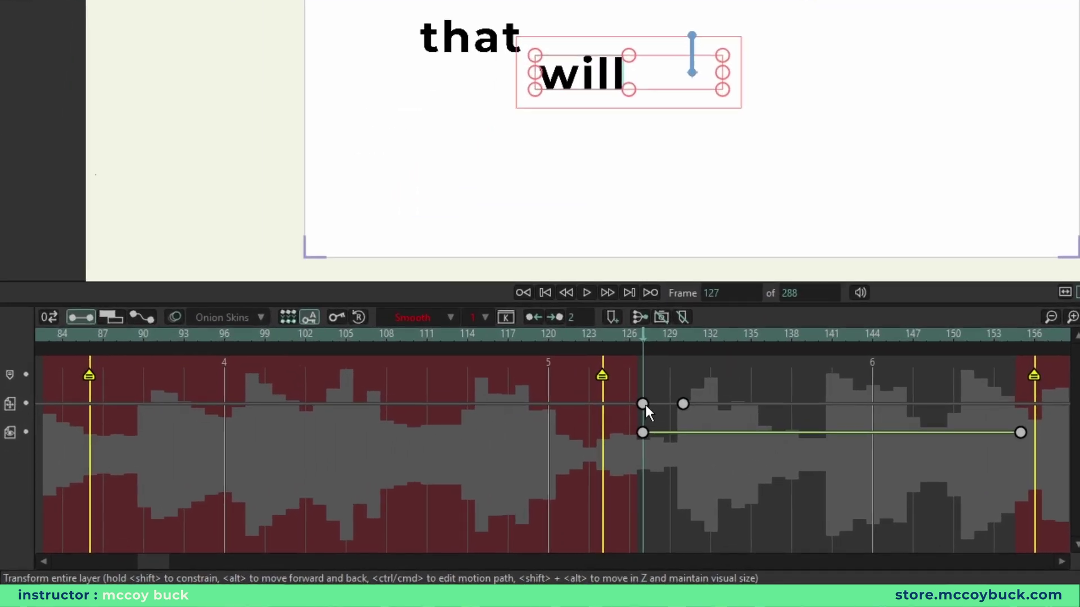
Step: Set the position keyframe of "will" at frame 127 to Elastic interpolation and play the movement from there
{"action": "left_click", "coordinate": [643, 404]}
{"action": "right_click", "coordinate": [643, 404]}
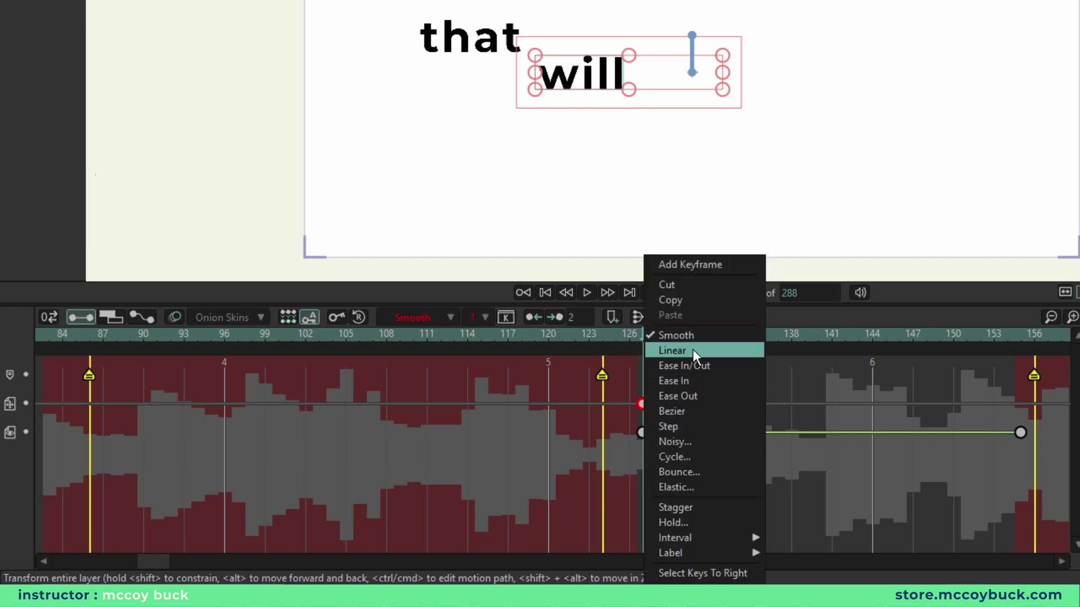
{"action": "left_click", "coordinate": [691, 487]}
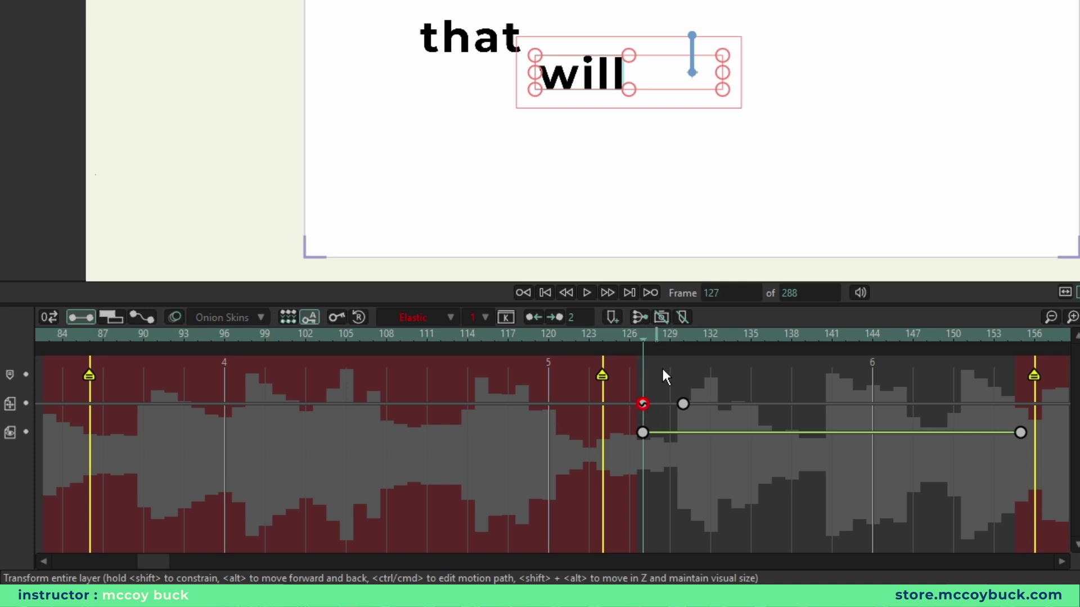
{"action": "key", "text": "space"}
{"action": "key", "text": "space"}
{"action": "key", "text": "space"}
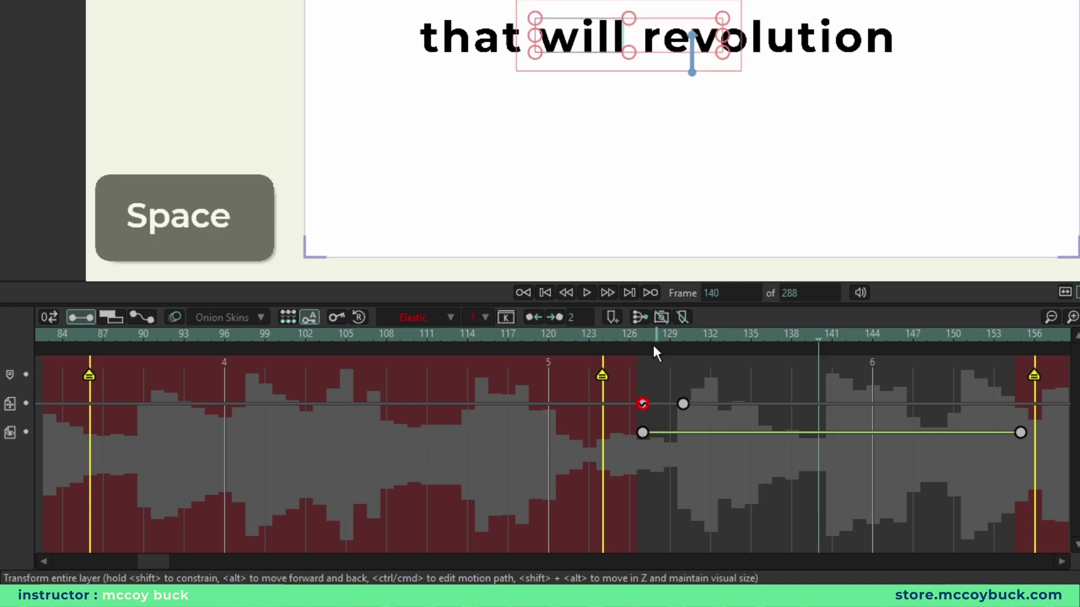
{"action": "key", "text": "space"}
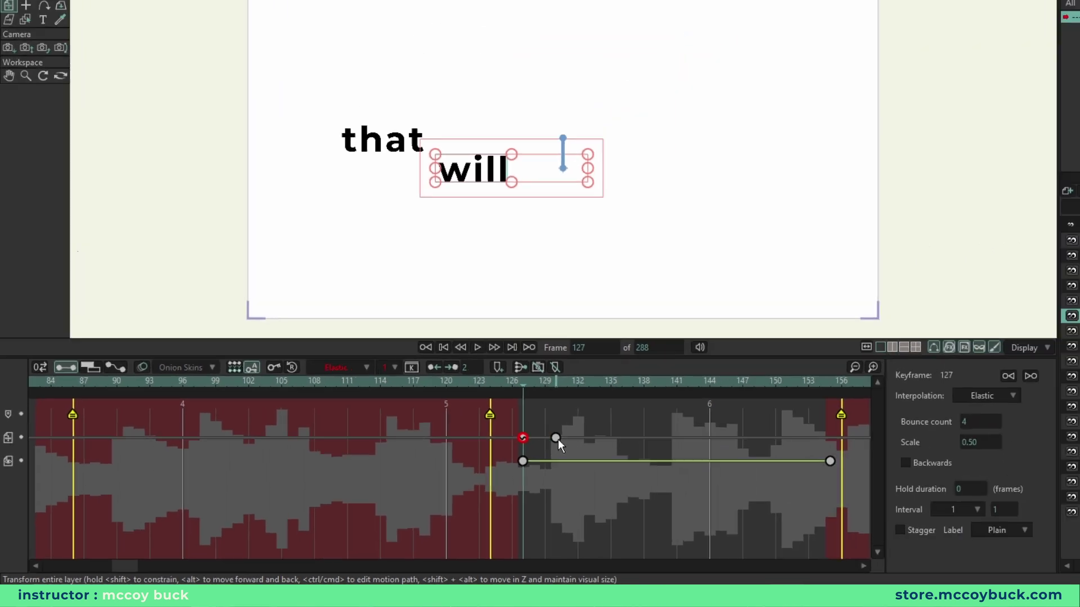
Step: Move the ending position keyframe of "will" to frame 142, lower its frame 127 position to Y about -2.64, and preview it
{"action": "left_click_drag", "start_coordinate": [683, 404], "coordinate": [837, 406]}
{"action": "left_click_drag", "start_coordinate": [560, 466], "coordinate": [563, 465]}
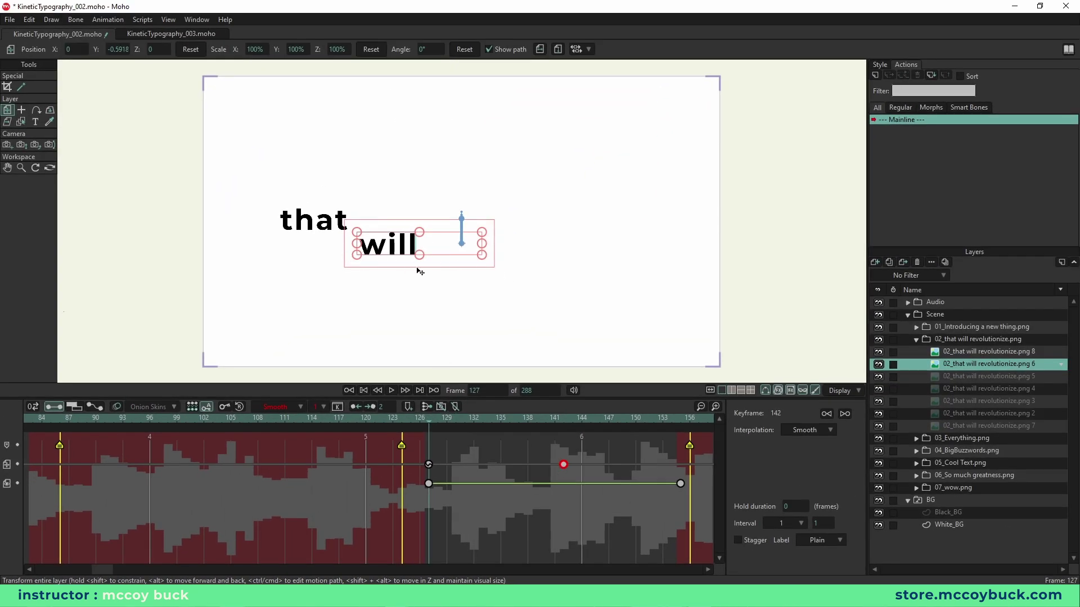
{"action": "key", "text": "shift"}
{"action": "left_click_drag", "start_coordinate": [384, 248], "coordinate": [384, 324]}
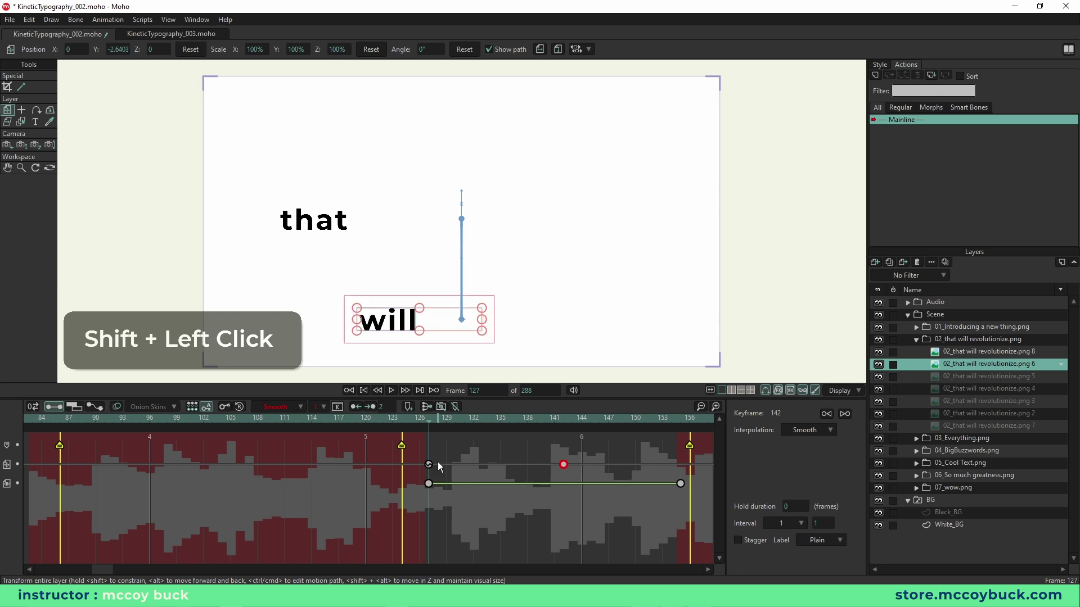
{"action": "key", "text": "space"}
{"action": "key", "text": "space"}
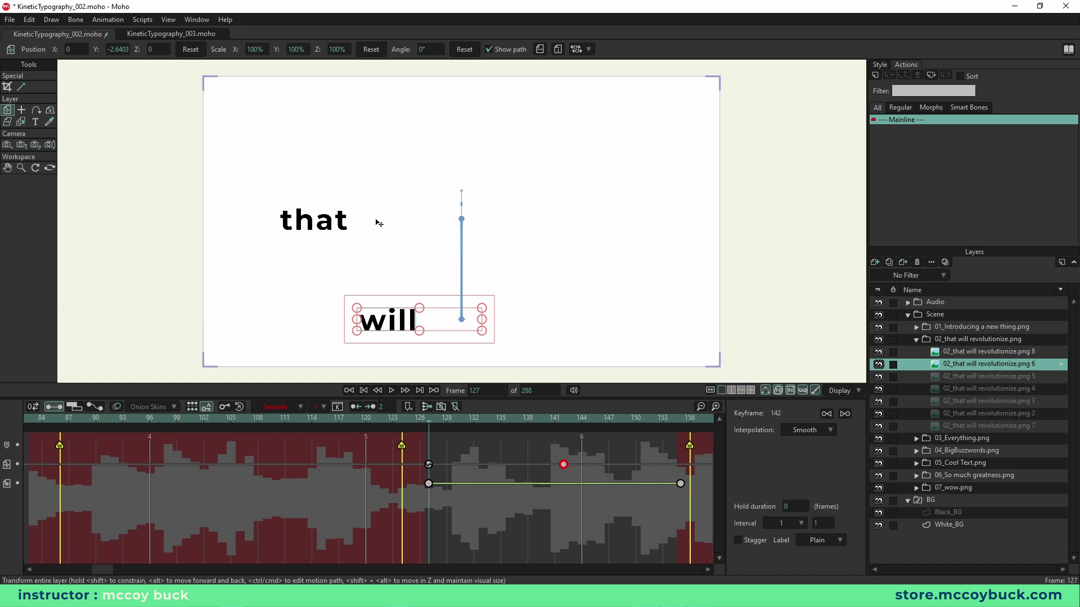
Step: Try Linear interpolation on the frame 127 keyframe of "will", compare the motion in playback, and undo the change
{"action": "left_click", "coordinate": [428, 464]}
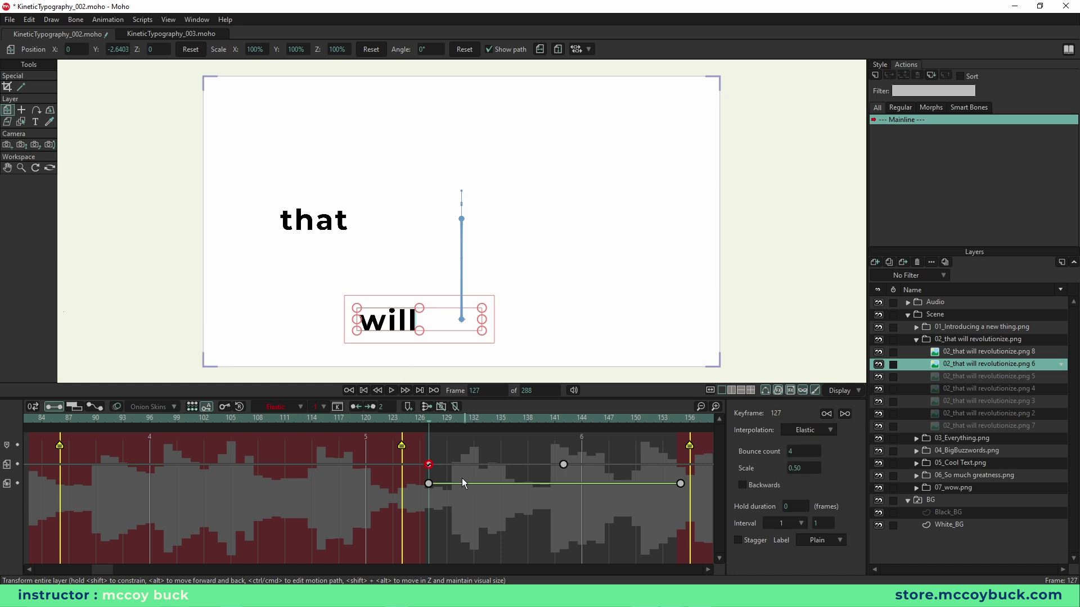
{"action": "right_click", "coordinate": [427, 468]}
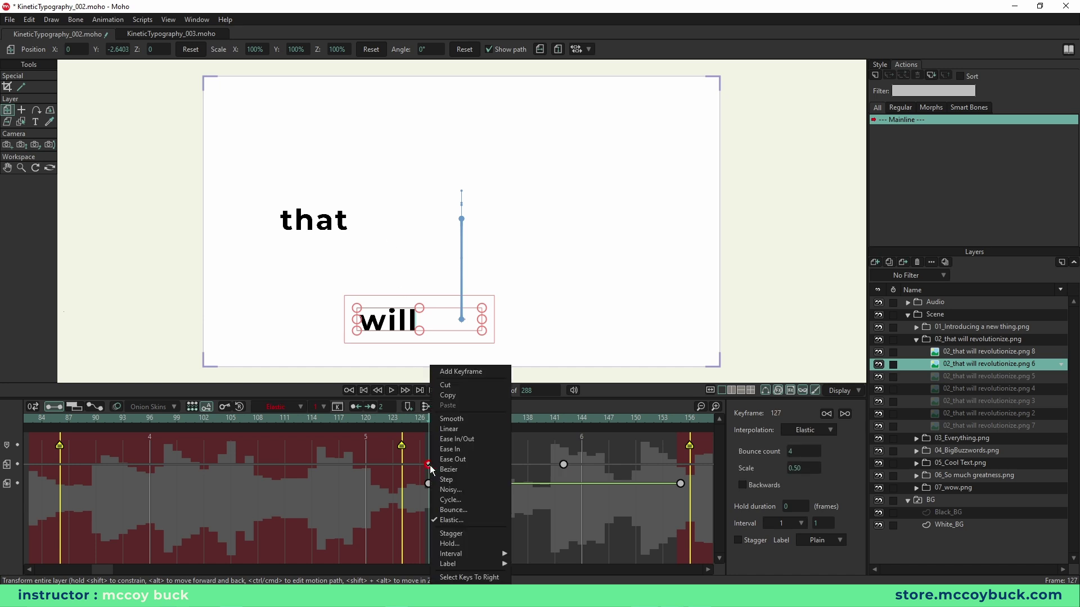
{"action": "left_click", "coordinate": [457, 430]}
{"action": "key", "text": "space"}
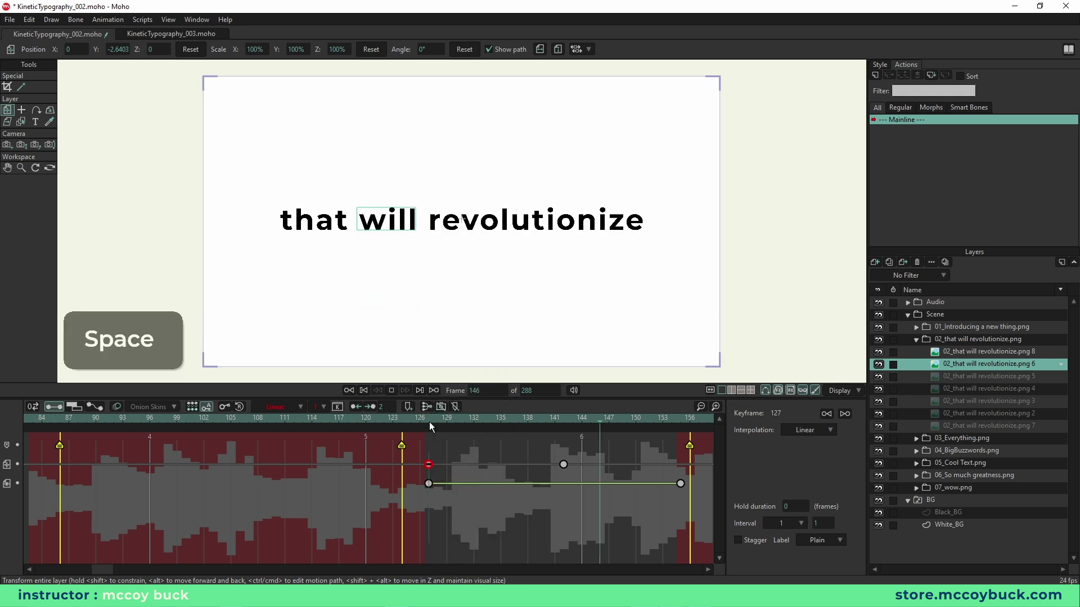
{"action": "key", "text": "space"}
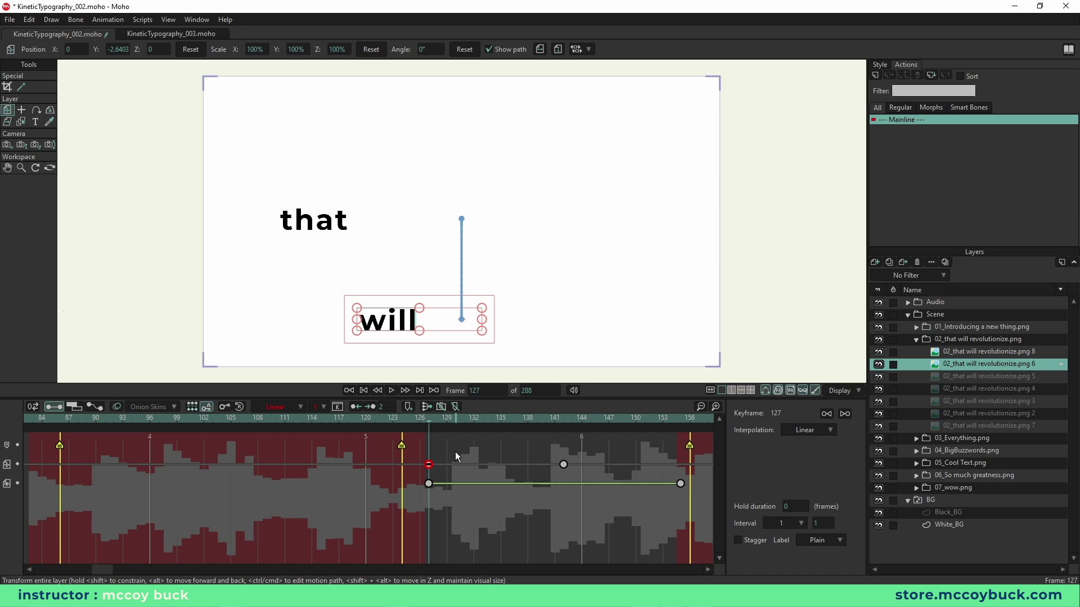
{"action": "left_click_drag", "start_coordinate": [429, 420], "coordinate": [536, 473]}
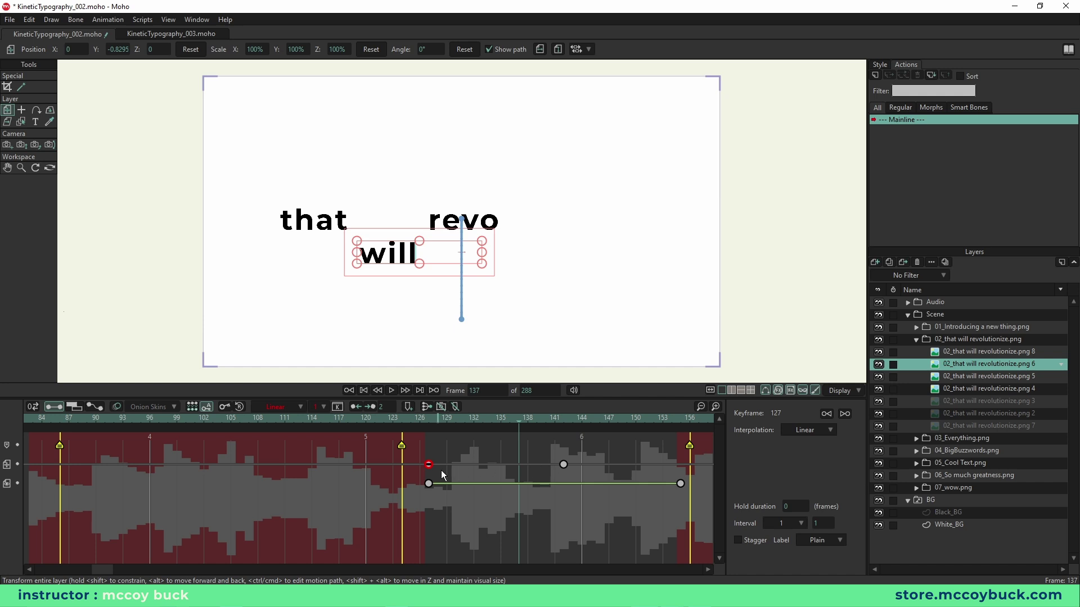
{"action": "key", "text": "shift+Left"}
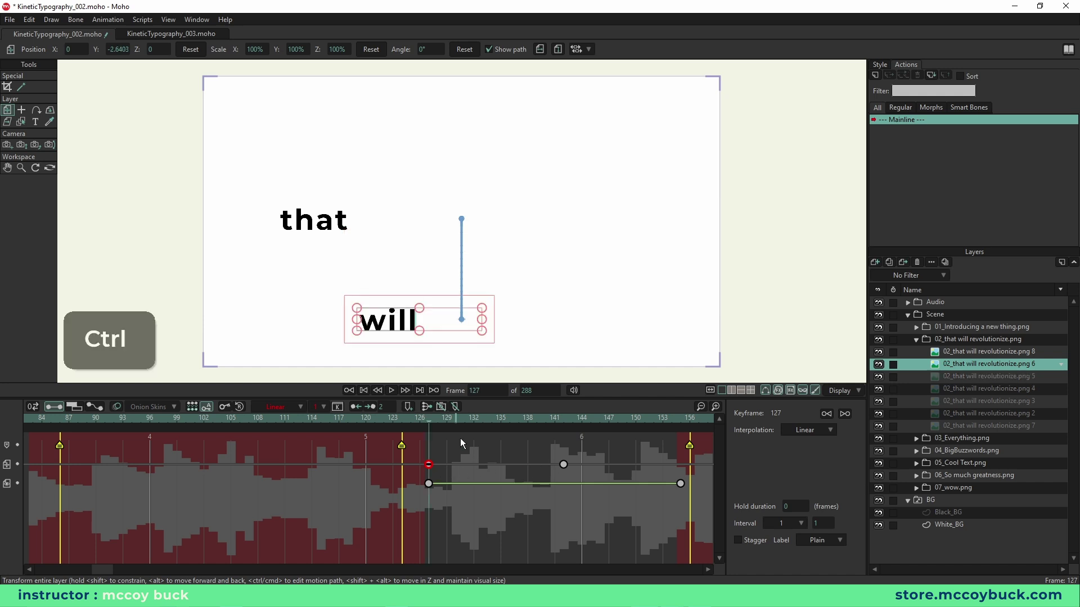
{"action": "key", "text": "ctrl+z"}
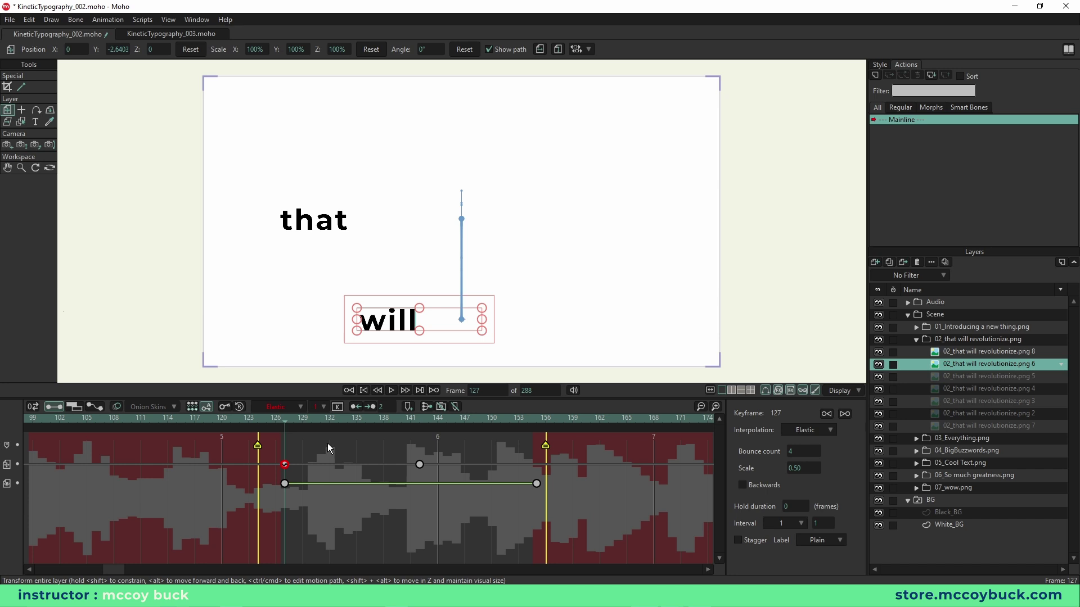
Step: Set the Elastic scale of the frame 127 keyframe to 3.40 and review the overshoot of "will" in playback
{"action": "key", "text": "space"}
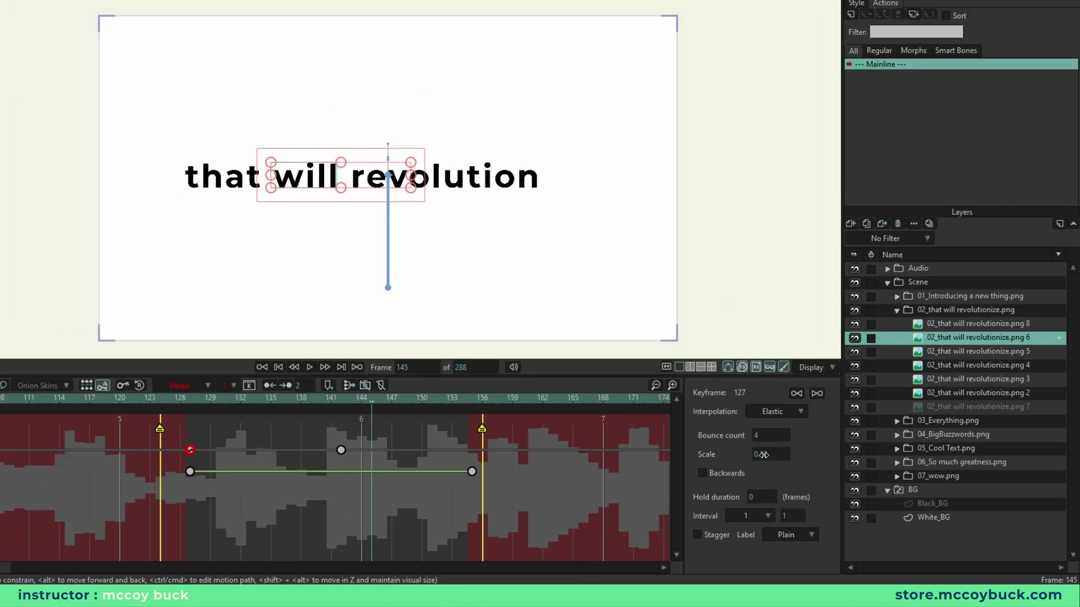
{"action": "left_click_drag", "start_coordinate": [334, 422], "coordinate": [308, 433]}
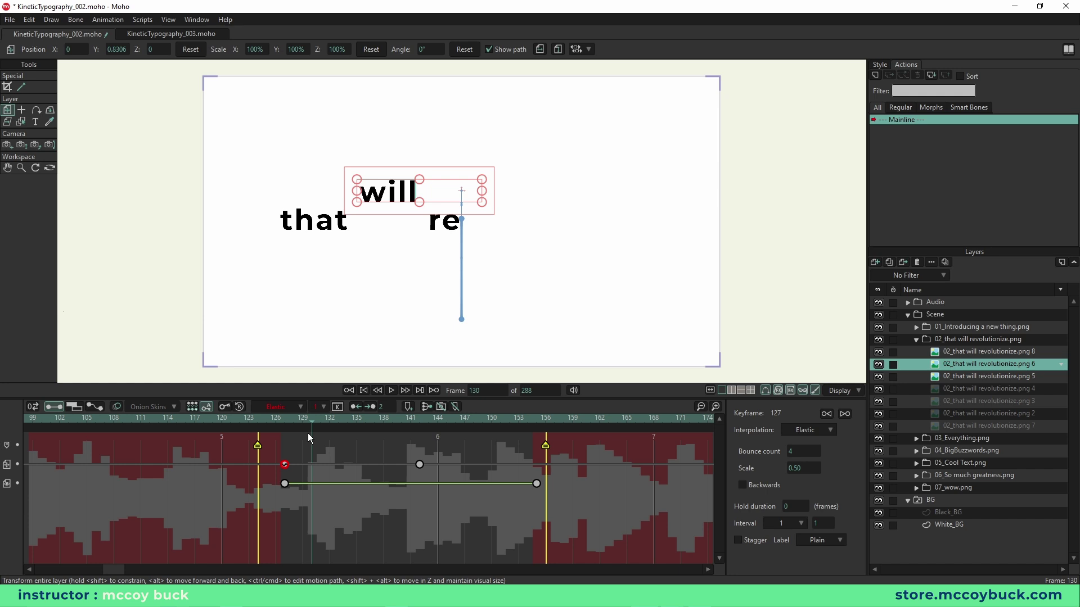
{"action": "left_click_drag", "start_coordinate": [794, 468], "coordinate": [941, 482]}
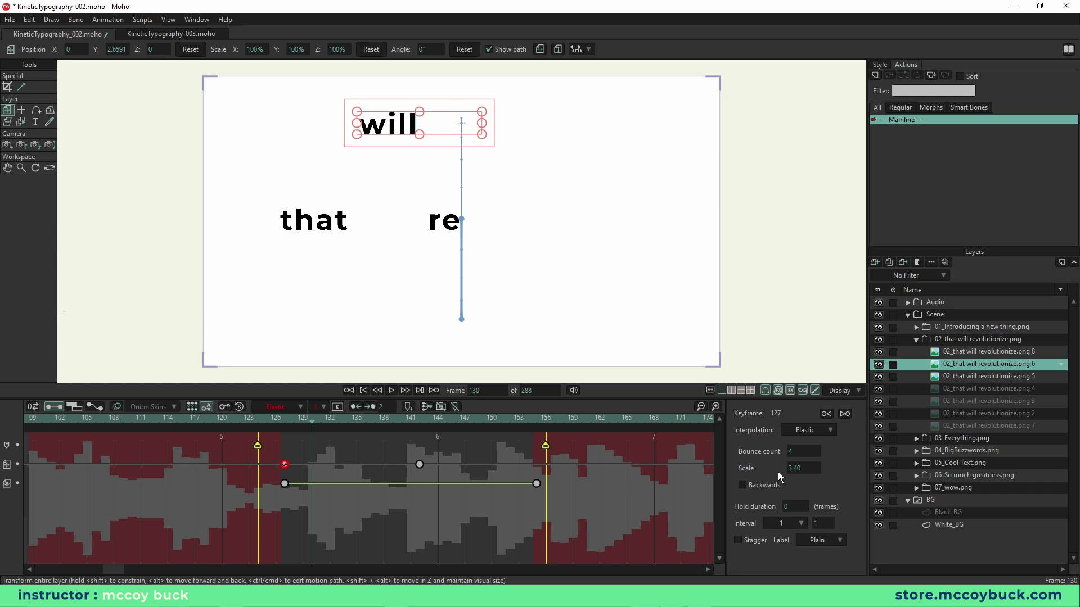
{"action": "key", "text": "space"}
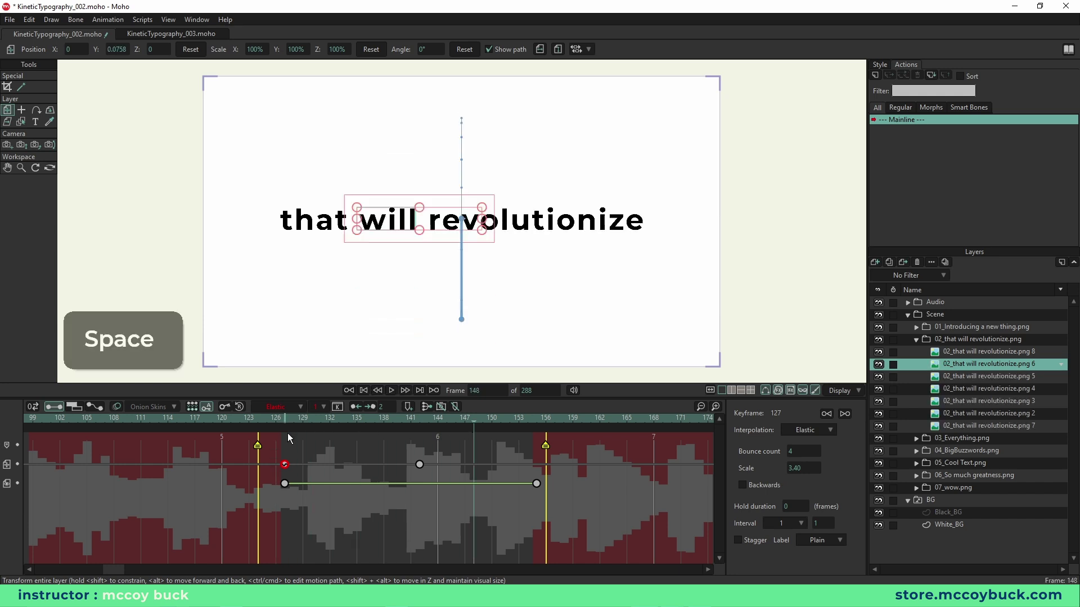
{"action": "mouse_move", "coordinate": [308, 419]}
{"action": "left_mouse_down"}
{"action": "mouse_move", "coordinate": [332, 422]}
{"action": "mouse_move", "coordinate": [320, 421]}
{"action": "left_mouse_up"}
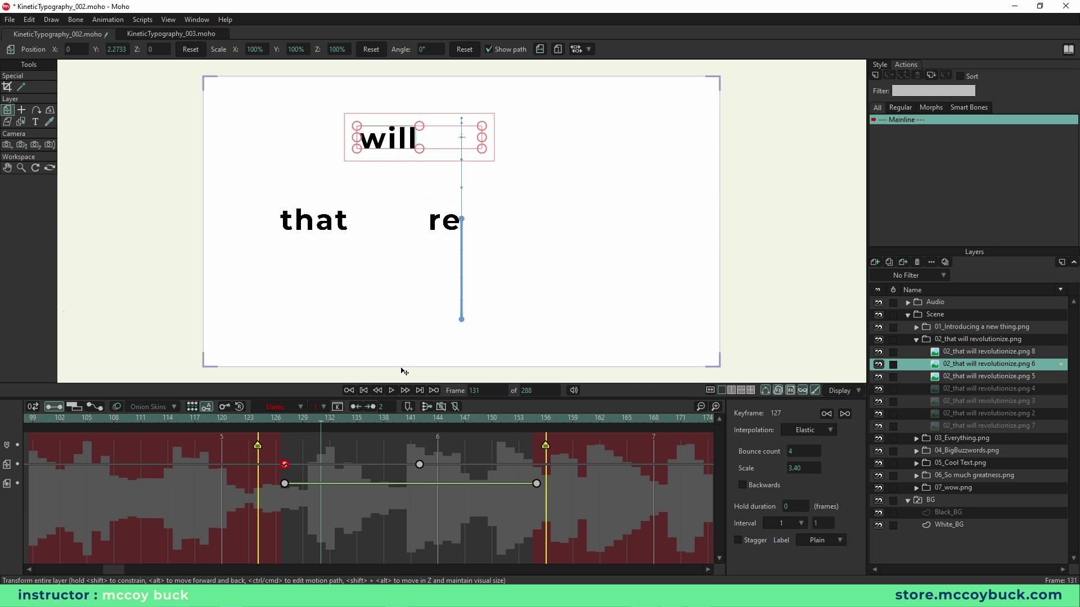
Step: Set the Elastic bounce count of the frame 127 keyframe to 10 and play the result
{"action": "left_click", "coordinate": [791, 451]}
{"action": "type", "text": "10"}
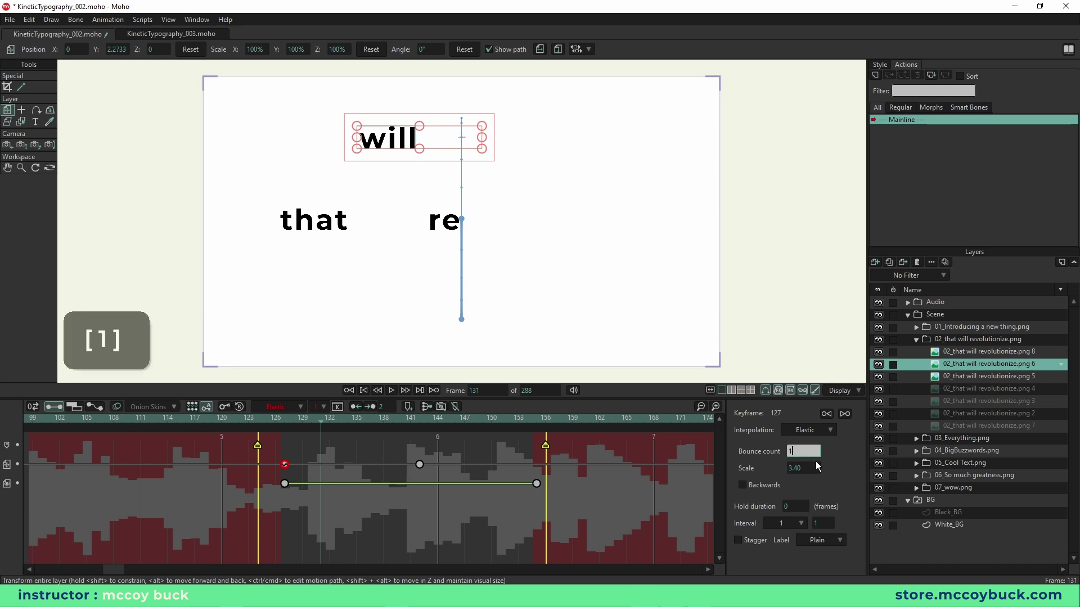
{"action": "key", "text": "Return"}
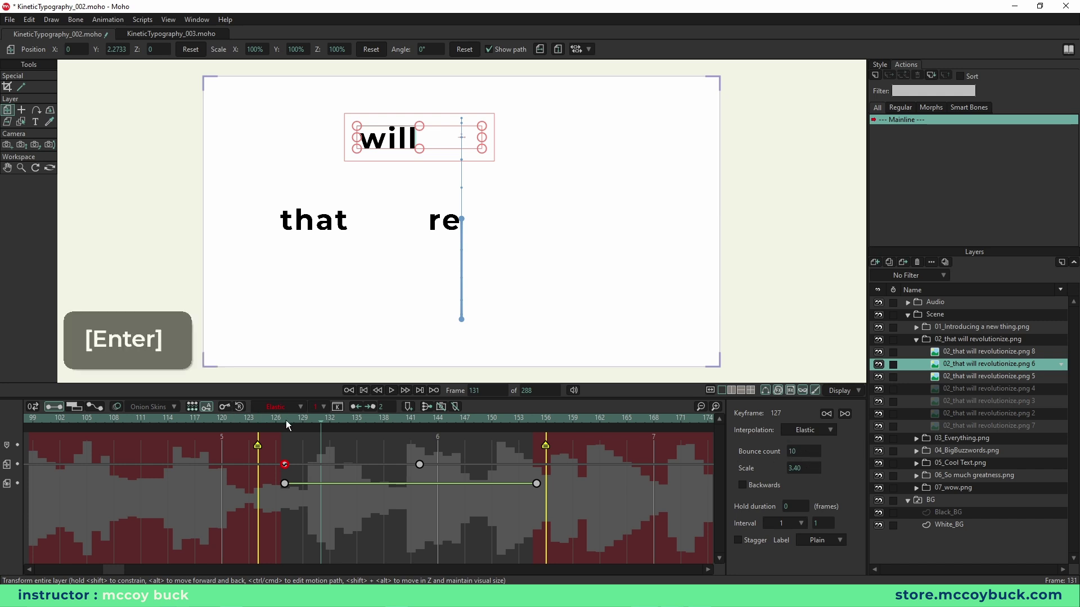
{"action": "key", "text": "space"}
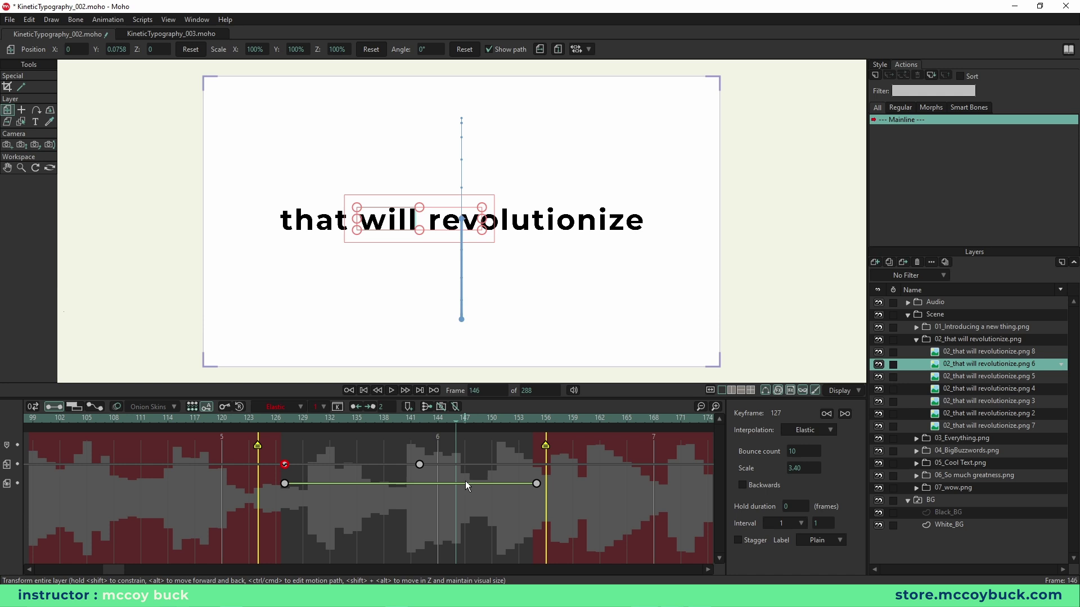
Step: Move the ending position keyframe of "will" to frame 129 and step through the motion from frame 127 to 130
{"action": "left_click_drag", "start_coordinate": [420, 464], "coordinate": [303, 465]}
{"action": "left_click", "coordinate": [286, 420]}
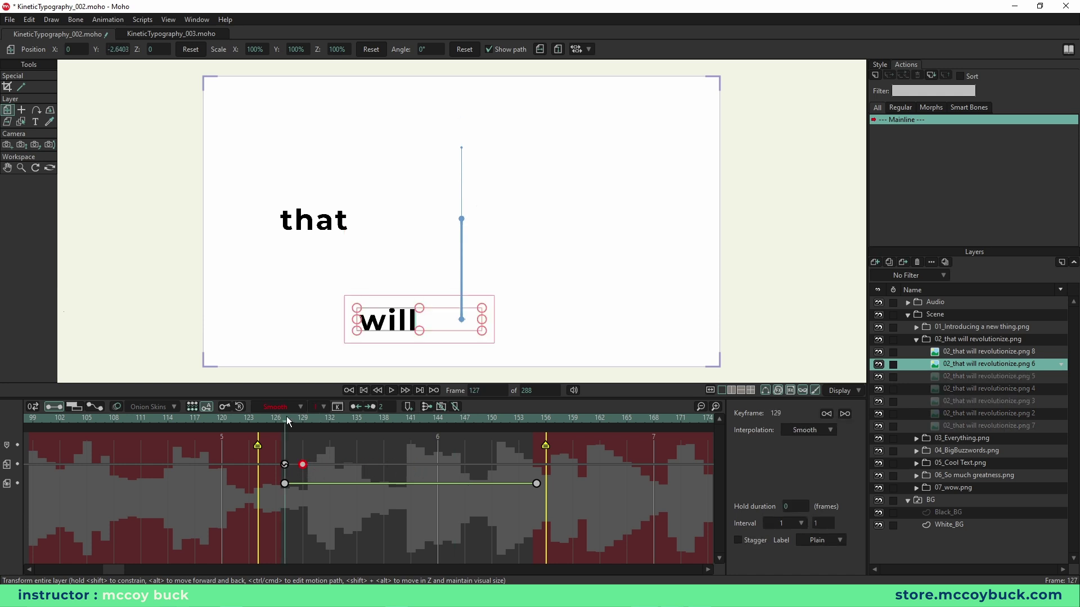
{"action": "key", "text": "Right"}
{"action": "key", "text": "Right"}
{"action": "key", "text": "Right"}
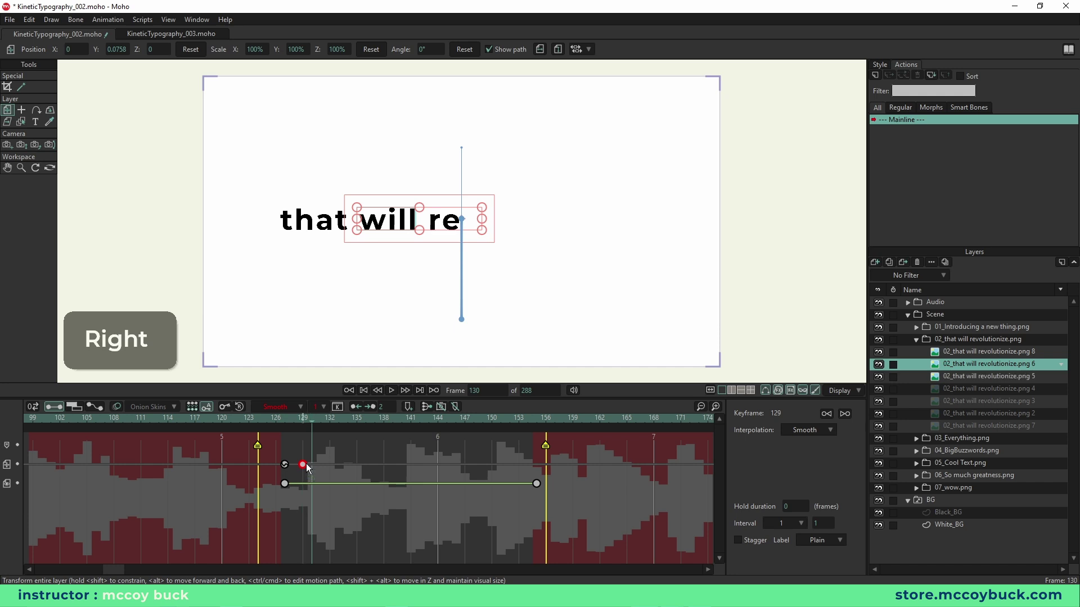
Step: Return the ending keyframe of "will" to frame 130 and set the frame 127 keyframe's Elastic bounce count to 1 and scale to 0.80
{"action": "left_click", "coordinate": [286, 464]}
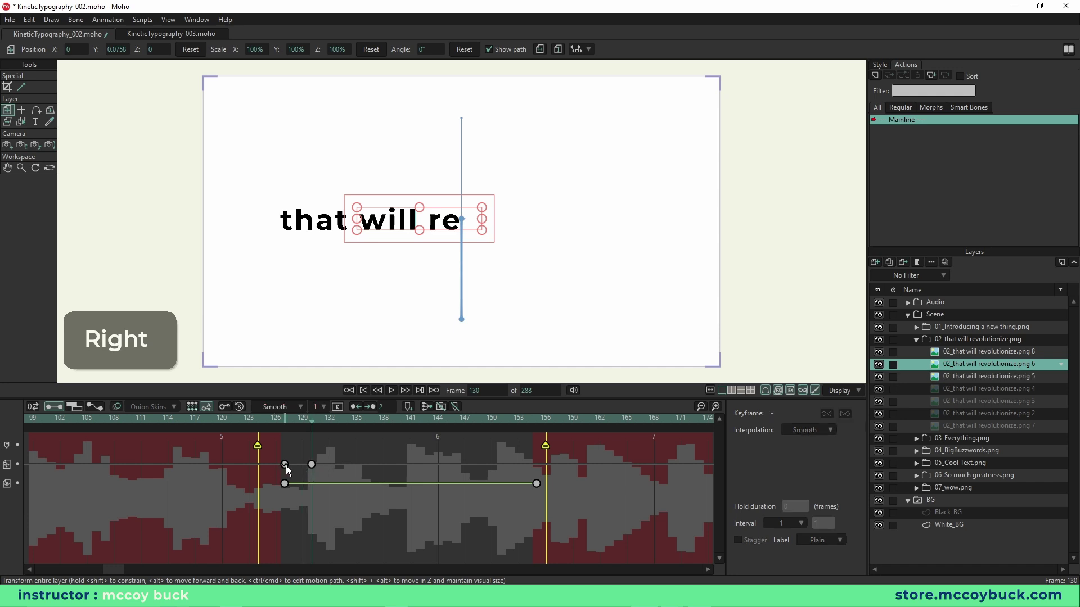
{"action": "left_click", "coordinate": [284, 421]}
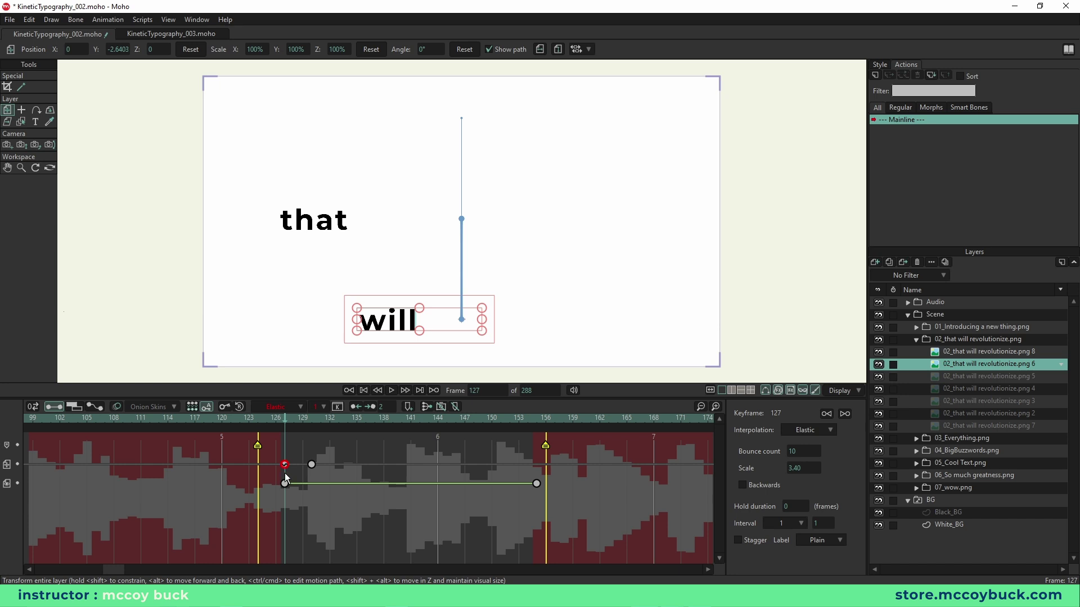
{"action": "left_click", "coordinate": [801, 453]}
{"action": "type", "text": "1.8"}
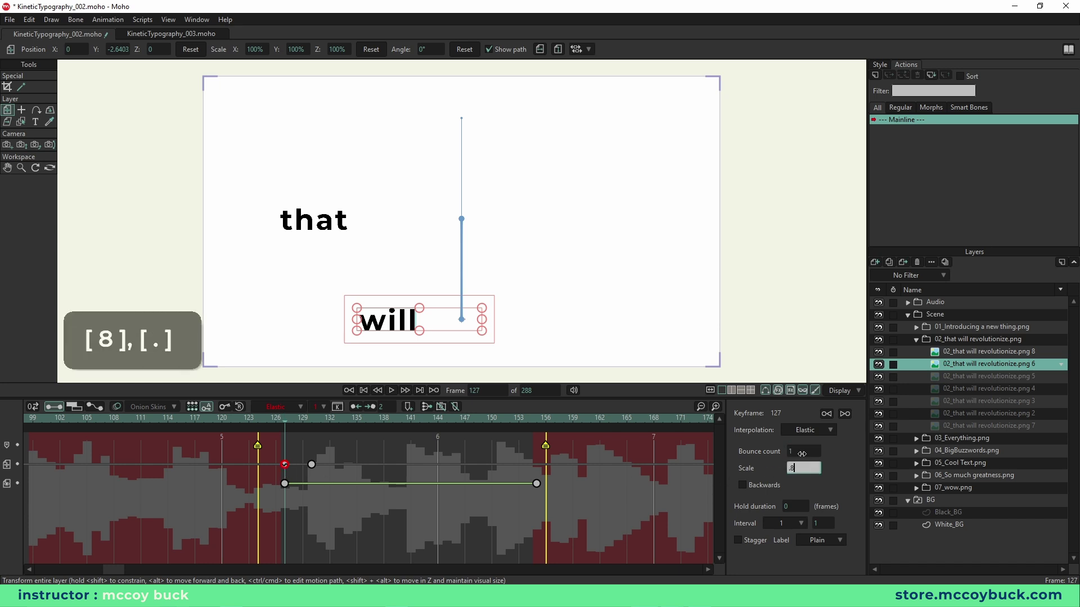
{"action": "key", "text": "Return"}
Step: Move "will" vertically at frame 127 to a starting Y position of about -0.80, reviewing the bounce in playback
{"action": "left_click_drag", "start_coordinate": [390, 327], "coordinate": [390, 252]}
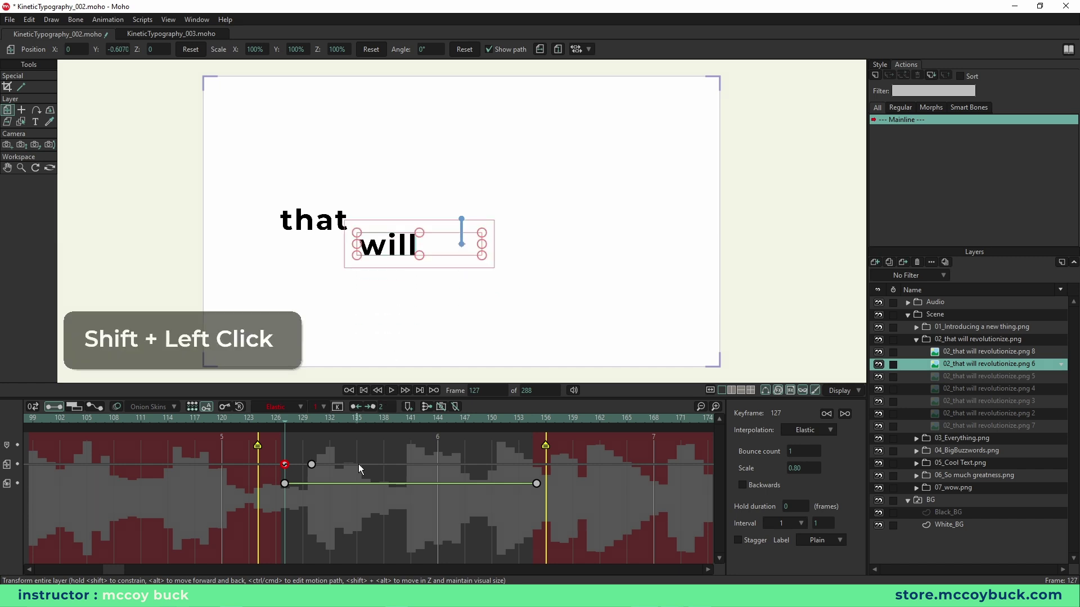
{"action": "key", "text": "space"}
{"action": "key", "text": "space"}
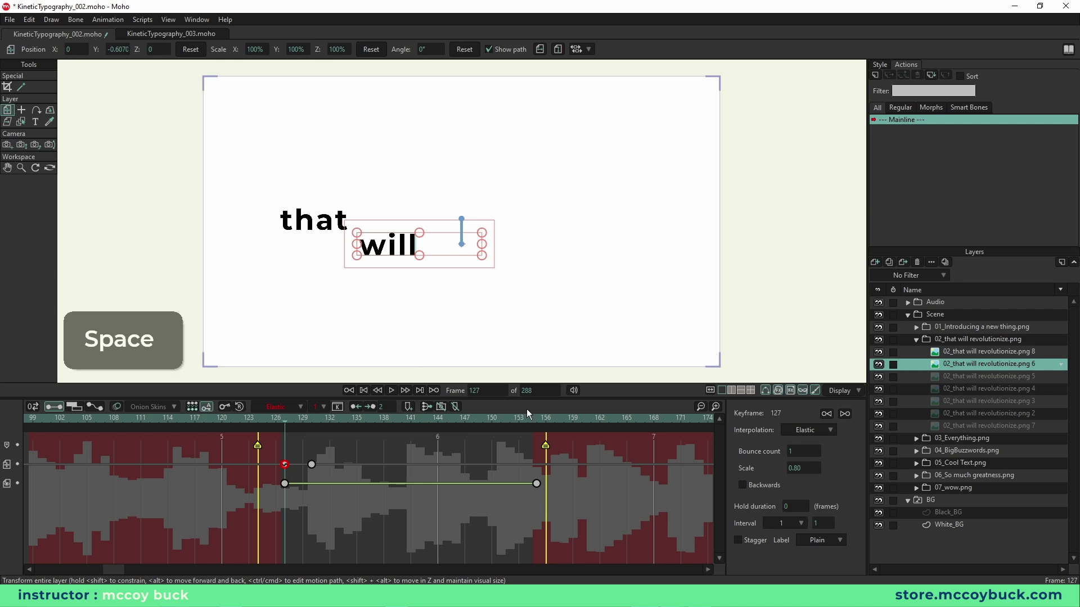
{"action": "left_click", "coordinate": [386, 253], "text": "shift"}
{"action": "left_click_drag", "start_coordinate": [387, 252], "coordinate": [387, 260]}
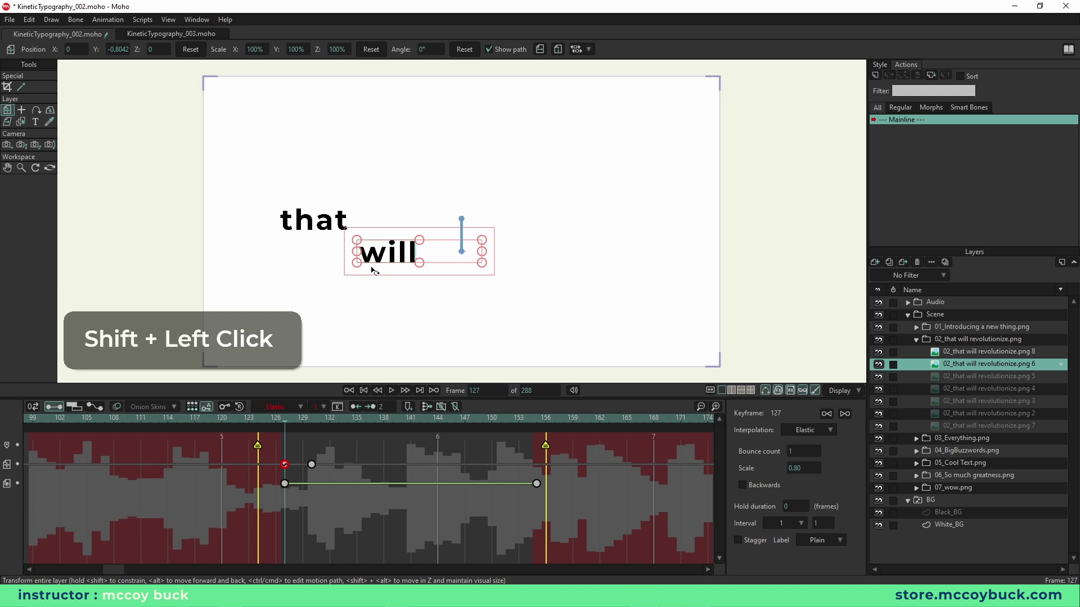
{"action": "key", "text": "space"}
{"action": "key", "text": "space"}
{"action": "key", "text": "space"}
{"action": "key", "text": "space"}
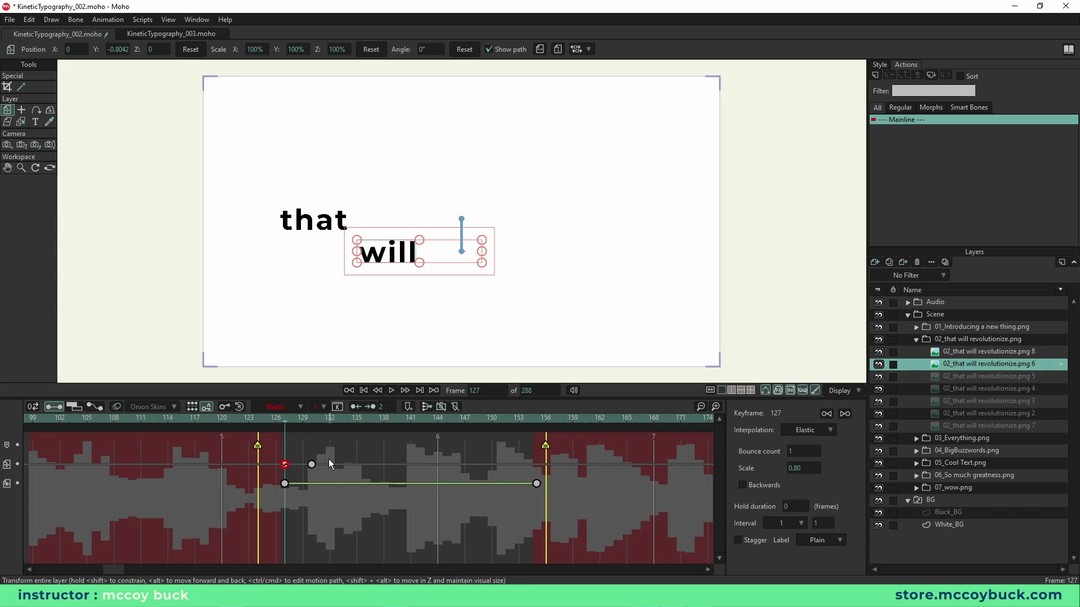
Step: Copy both position keyframes of "will" and show the channels of layers 02_that will revolutionize.png 6 through 7 together in a taller timeline
{"action": "left_click", "coordinate": [267, 463]}
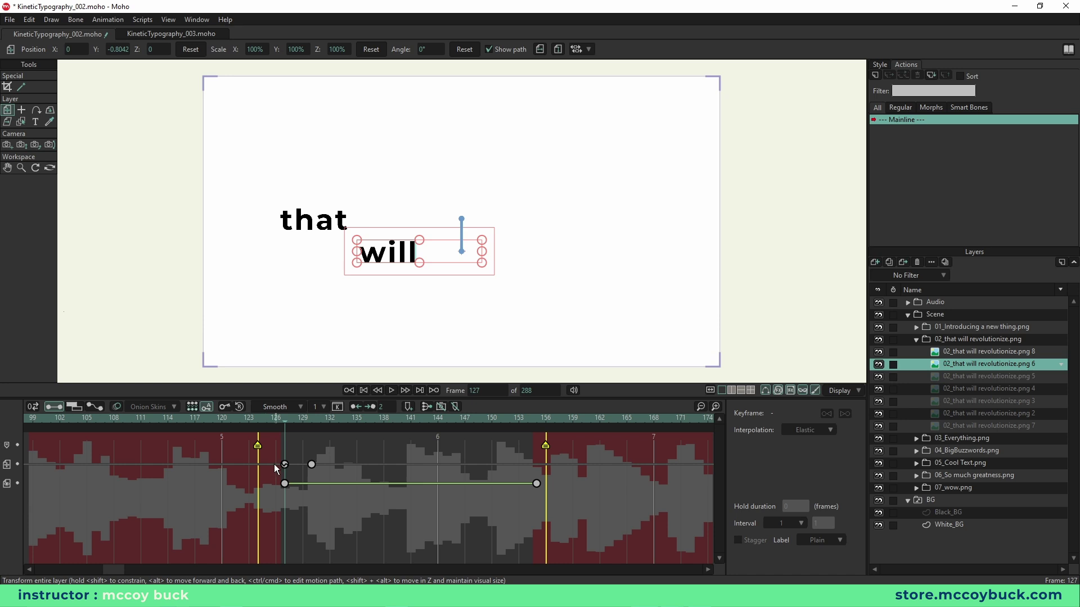
{"action": "left_click_drag", "start_coordinate": [341, 469], "coordinate": [339, 470]}
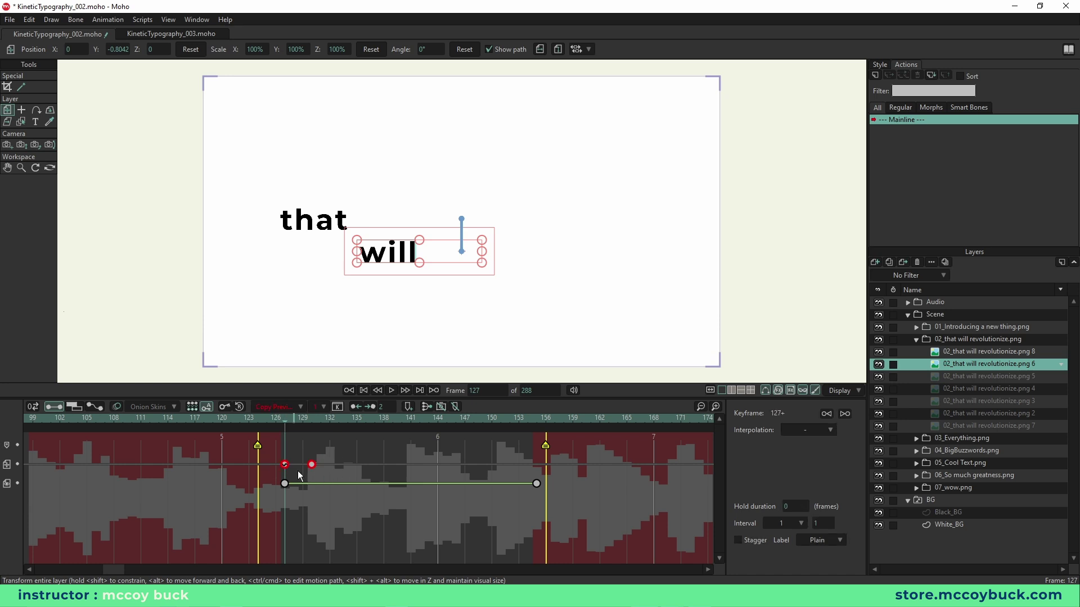
{"action": "key", "text": "ctrl+c"}
{"action": "left_click", "coordinate": [978, 428], "text": "shift"}
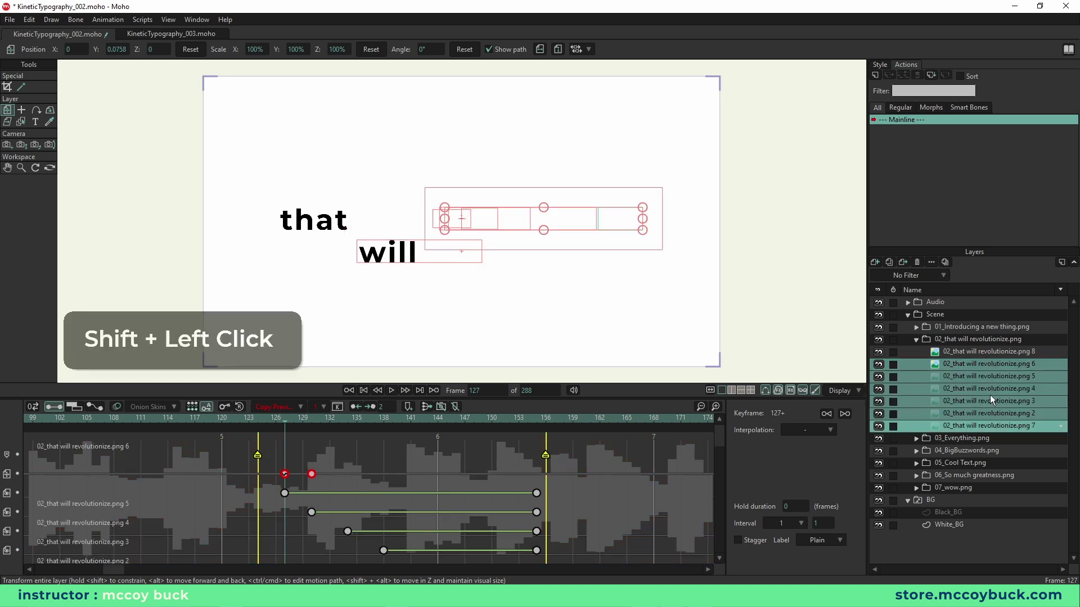
{"action": "left_click_drag", "start_coordinate": [602, 384], "coordinate": [608, 283]}
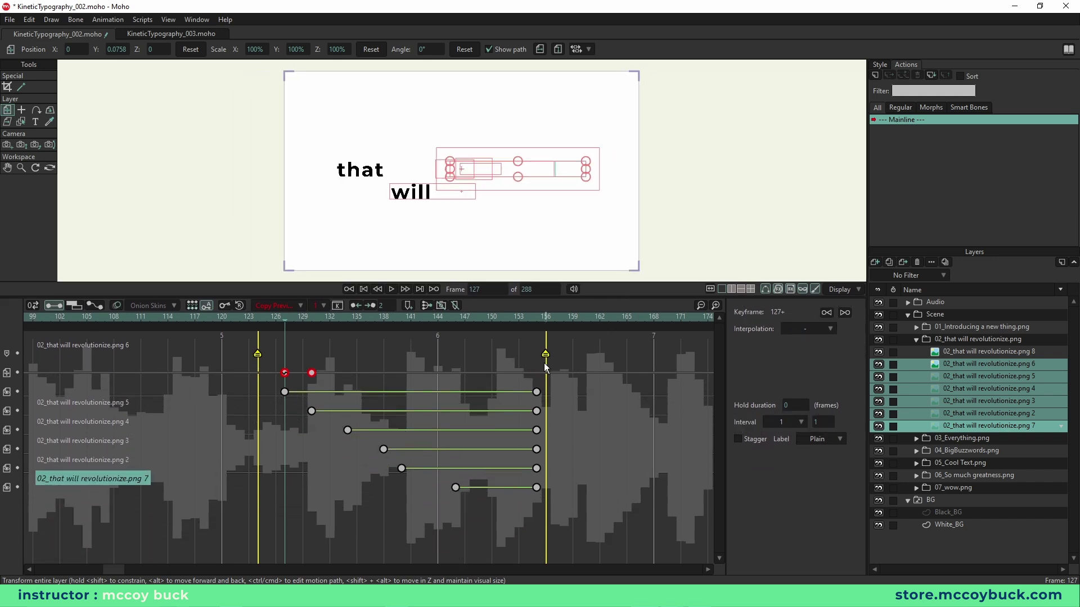
Step: Paste the copied bounce keyframes onto the "re" layer, 02_that will revolutionize.png 5, at frame 130
{"action": "left_click", "coordinate": [311, 374]}
{"action": "left_click", "coordinate": [311, 377]}
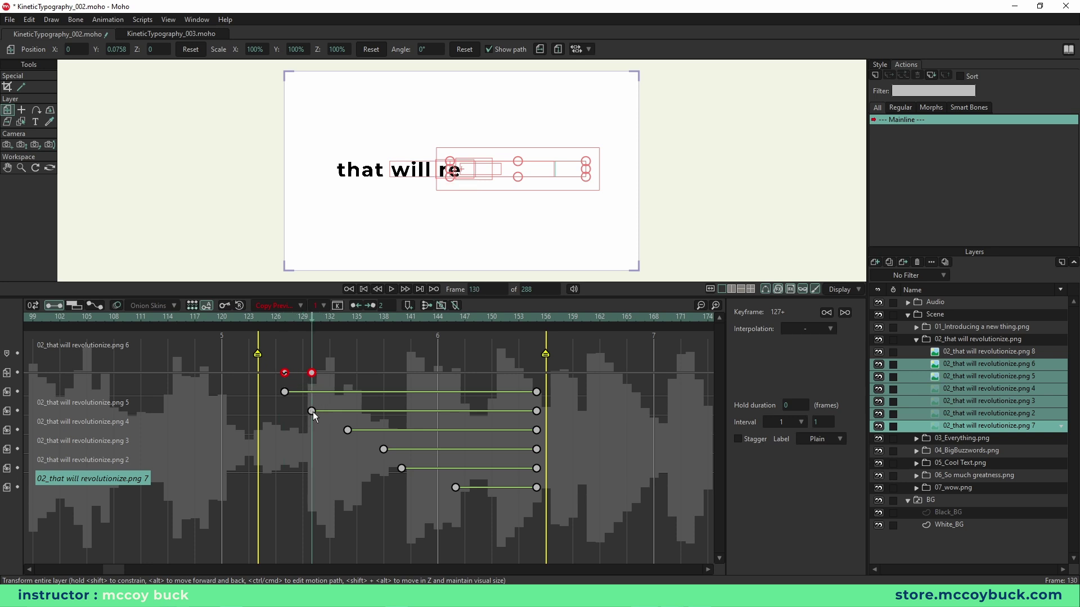
{"action": "left_click", "coordinate": [311, 412]}
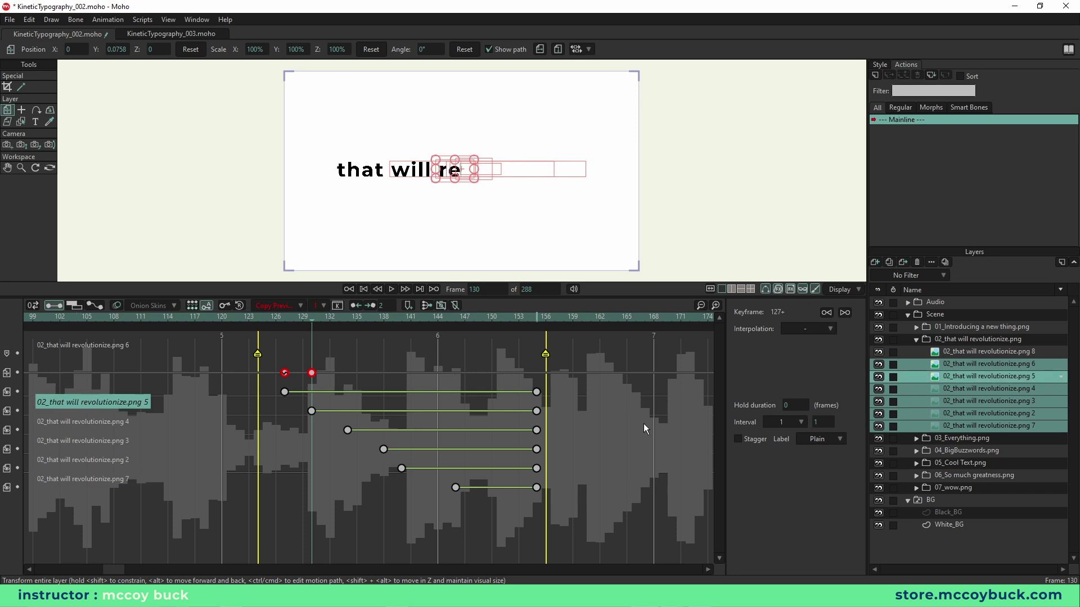
{"action": "left_click", "coordinate": [86, 425]}
{"action": "left_click", "coordinate": [84, 422]}
{"action": "left_click", "coordinate": [80, 441]}
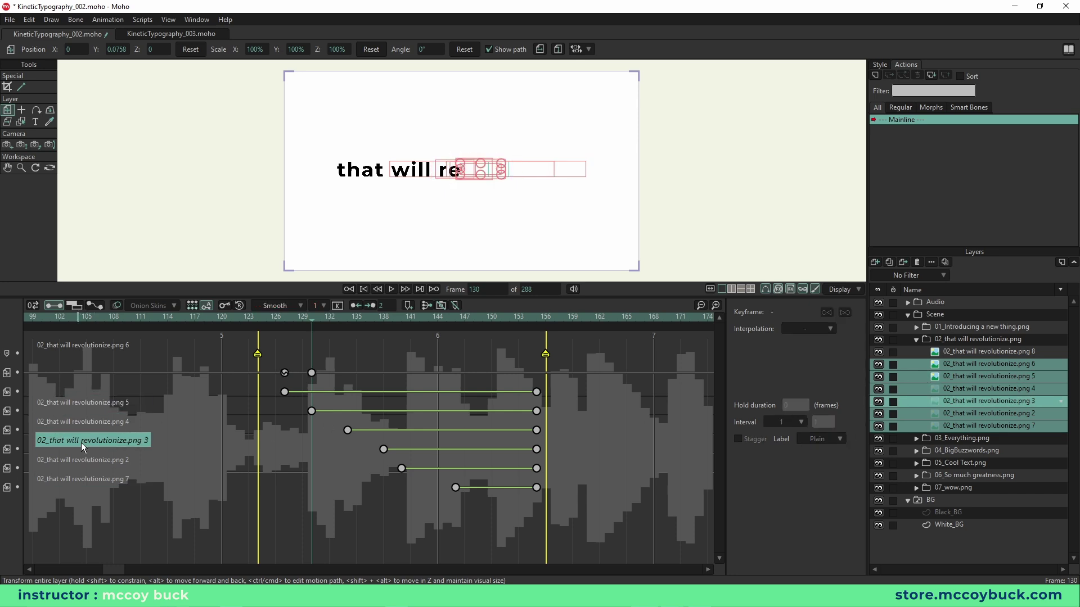
{"action": "left_click", "coordinate": [84, 460]}
{"action": "left_click", "coordinate": [89, 406]}
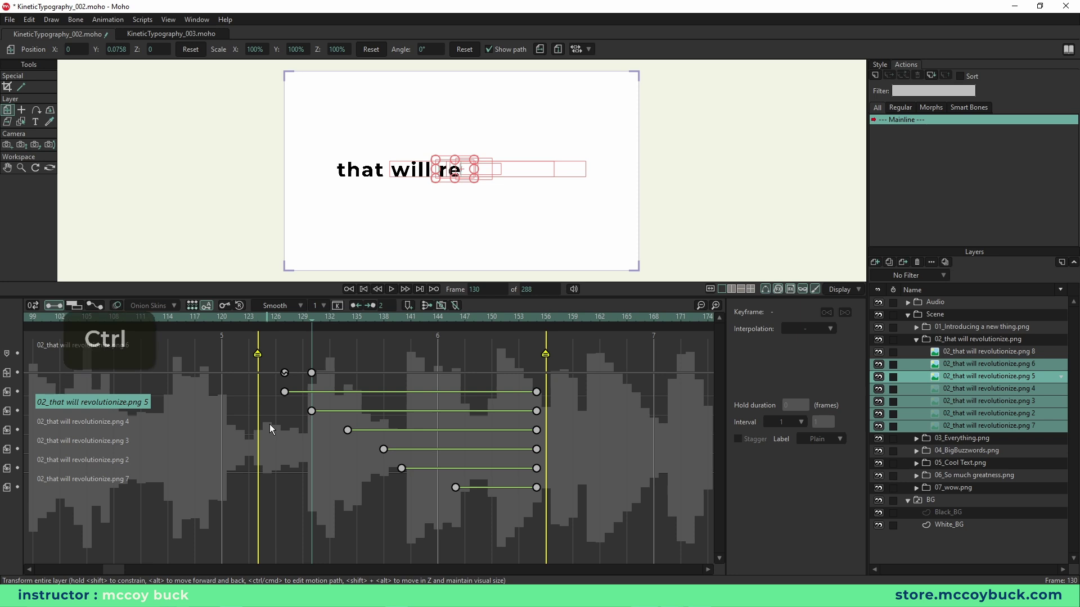
{"action": "key", "text": "ctrl+v"}
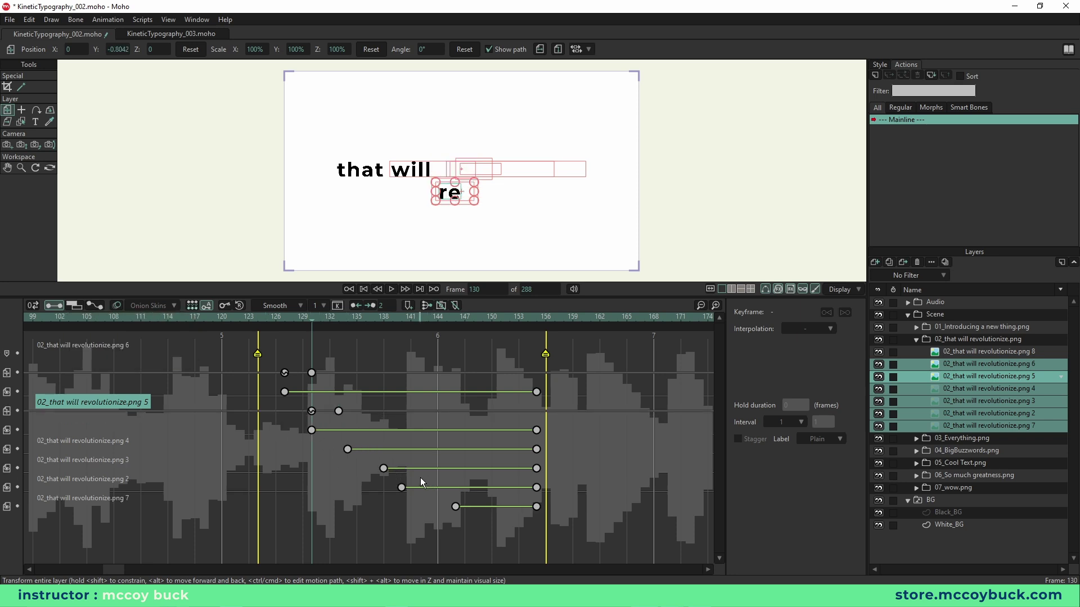
Step: Paste the bounce keyframes onto 02_that will revolutionize.png 4 at frame 134 and onto 02_that will revolutionize.png 3 at frame 138
{"action": "left_click", "coordinate": [347, 320]}
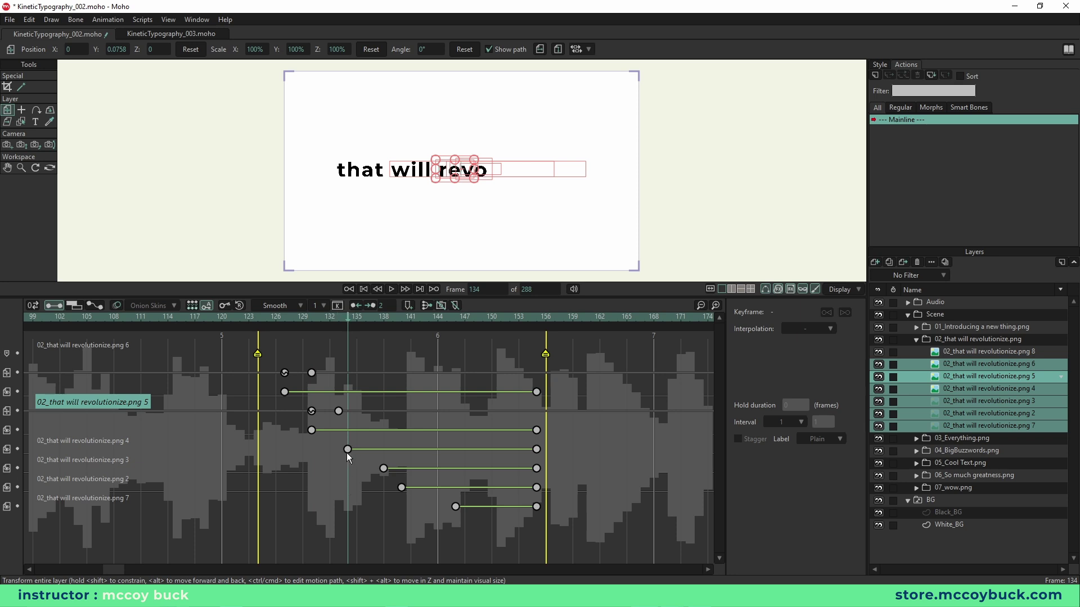
{"action": "left_click", "coordinate": [76, 440]}
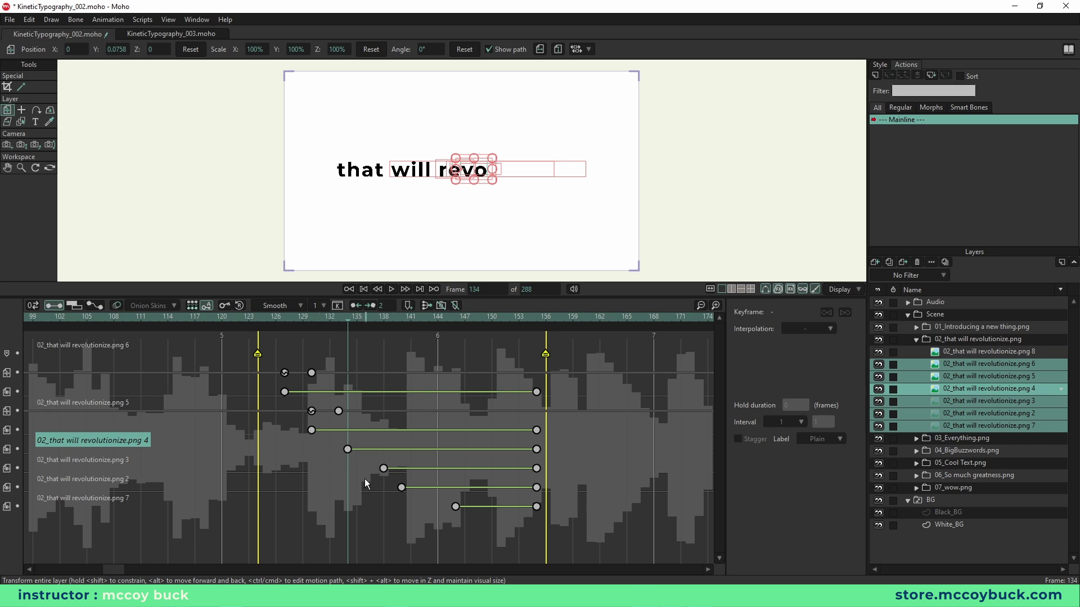
{"action": "key", "text": "ctrl+v"}
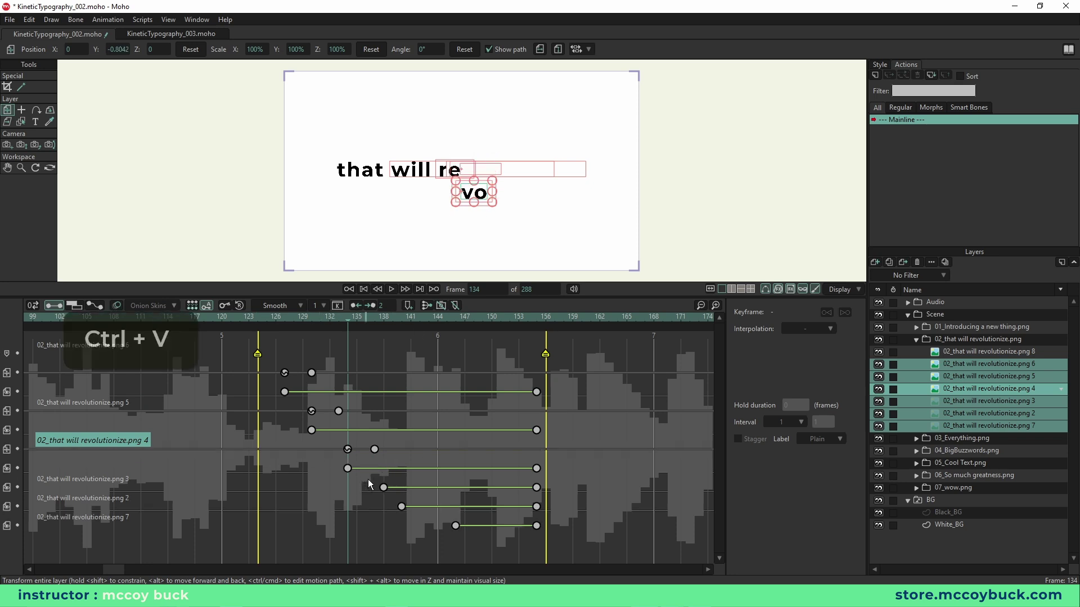
{"action": "left_click", "coordinate": [385, 323]}
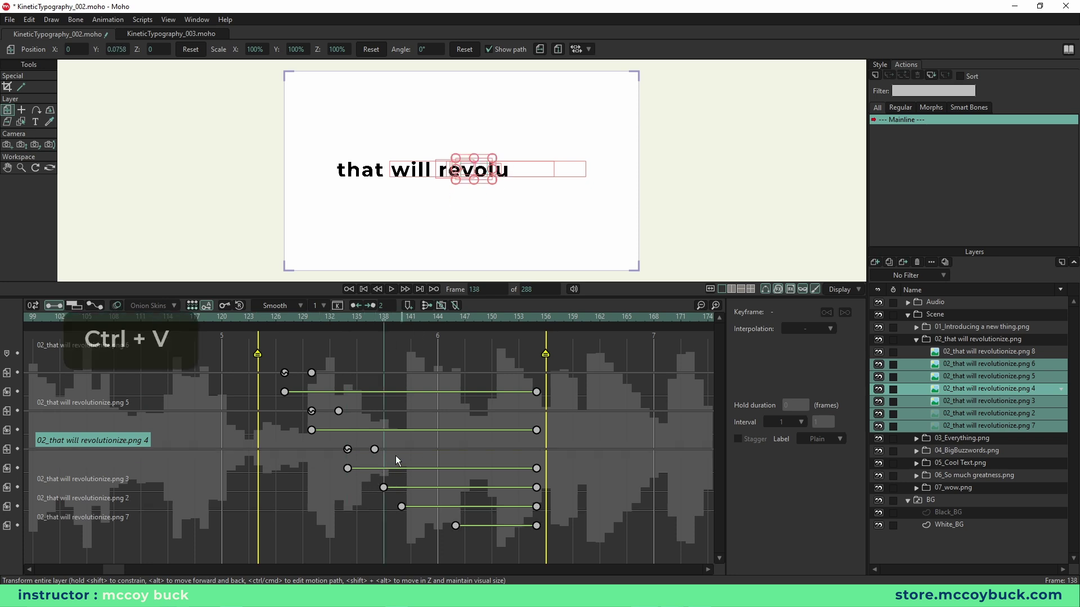
{"action": "left_click", "coordinate": [102, 479]}
{"action": "key", "text": "ctrl+v"}
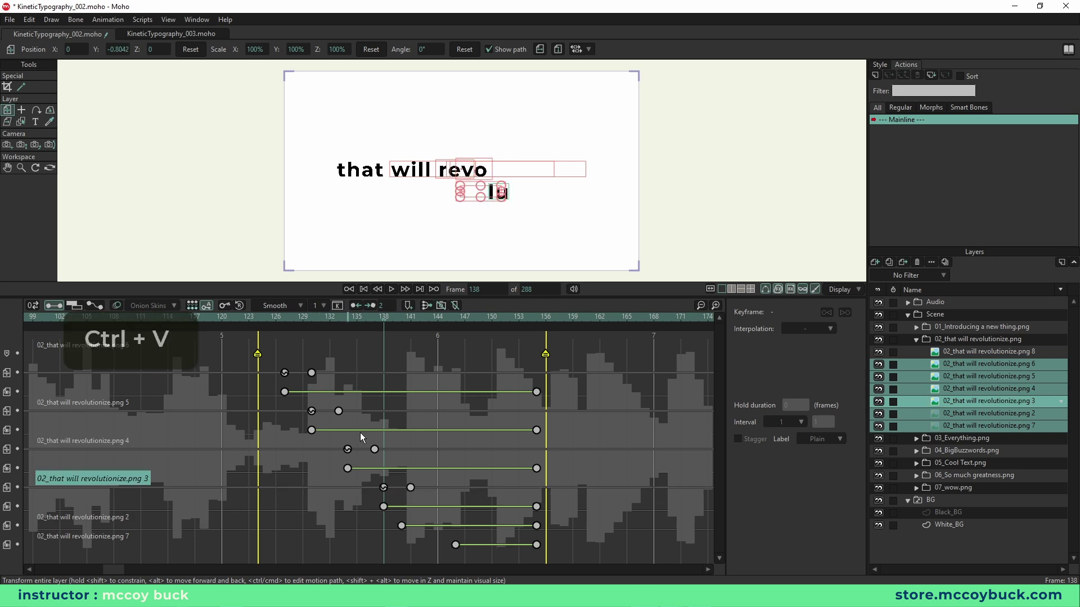
Step: Paste the bounce keyframes onto 02_that will revolutionize.png 2 at frame 140 and onto 02_that will revolutionize.png 7 at frame 146
{"action": "left_click", "coordinate": [403, 317]}
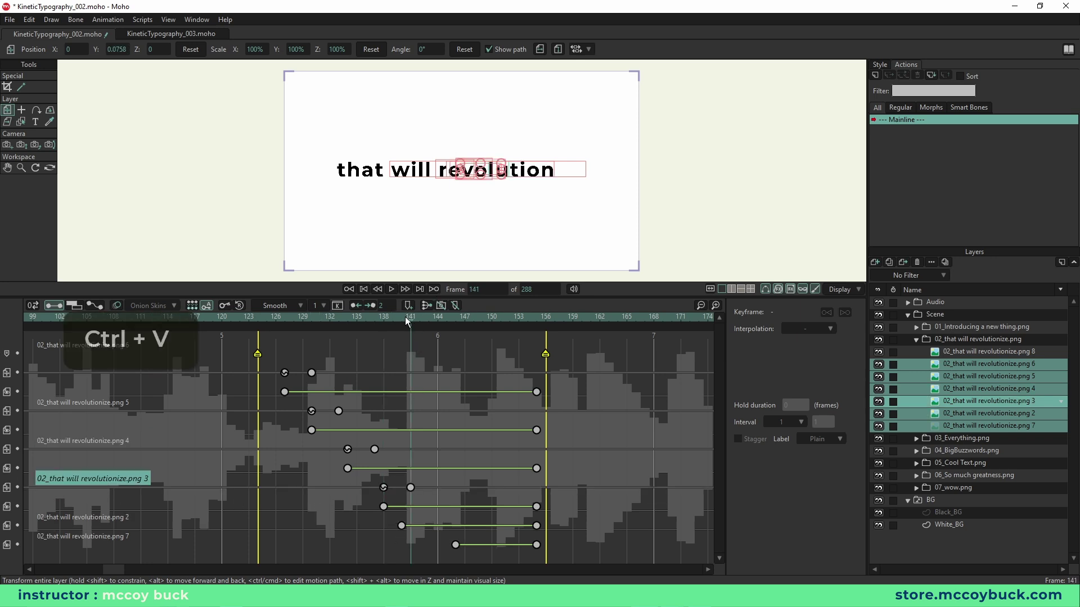
{"action": "left_click", "coordinate": [92, 517]}
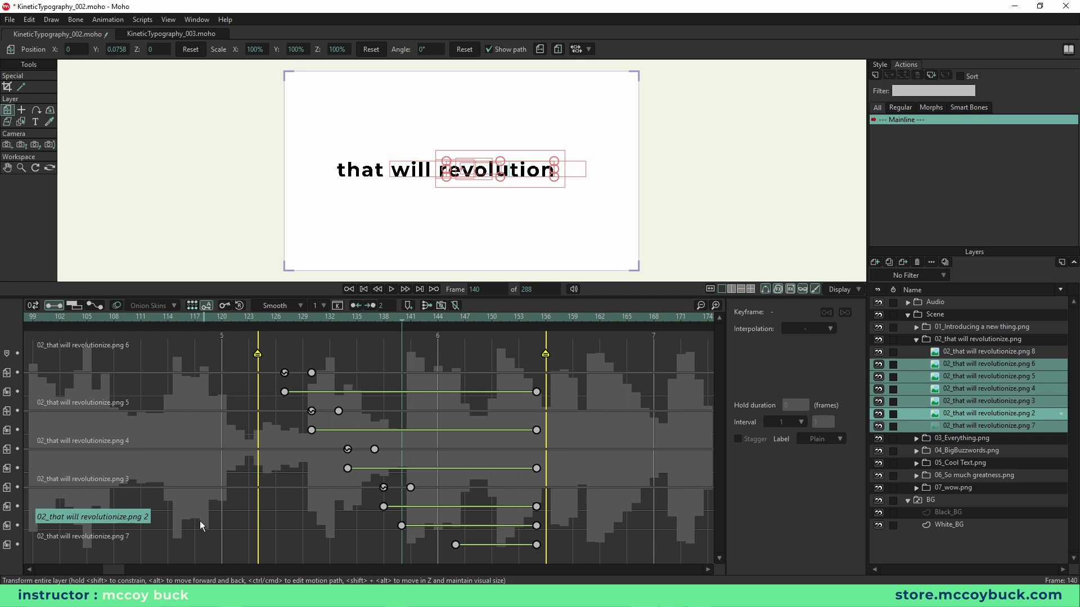
{"action": "key", "text": "ctrl+v"}
{"action": "left_click", "coordinate": [451, 317]}
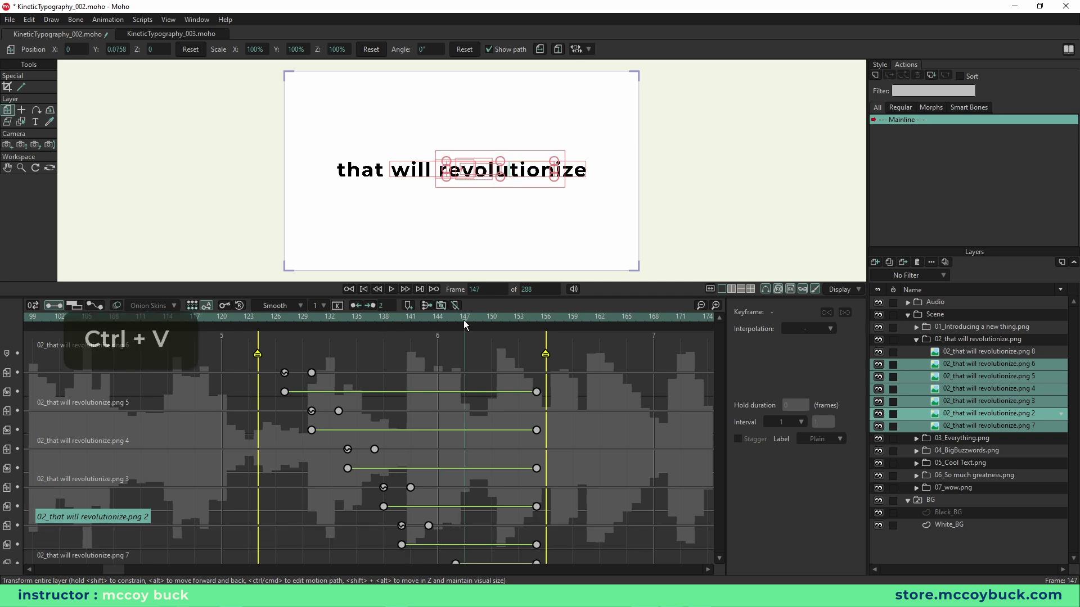
{"action": "left_click", "coordinate": [83, 554]}
{"action": "key", "text": "ctrl+v"}
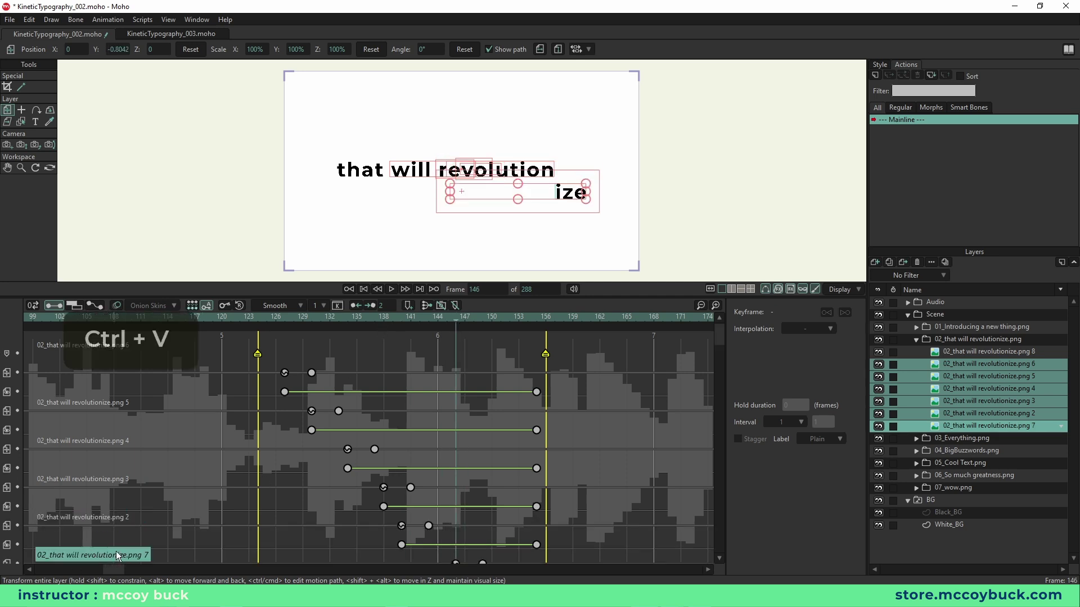
Step: Play the "that will revolutionize" sequence from about frame 118 to review the staggered bounces against the audio
{"action": "scroll", "coordinate": [365, 394], "scroll_direction": "down", "scroll_amount": 1}
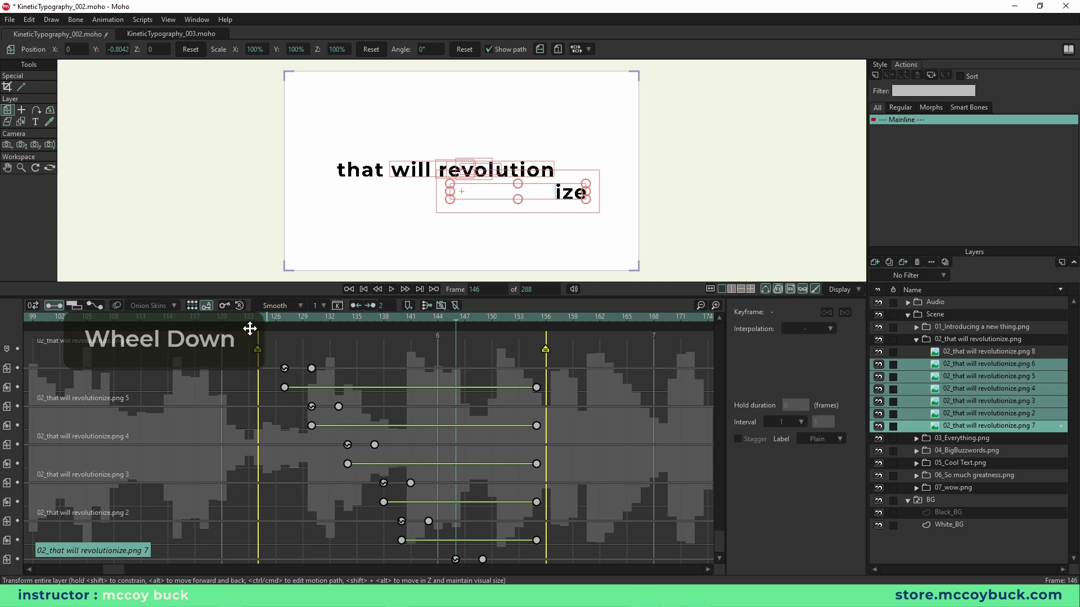
{"action": "left_click", "coordinate": [294, 322]}
{"action": "left_click", "coordinate": [208, 322]}
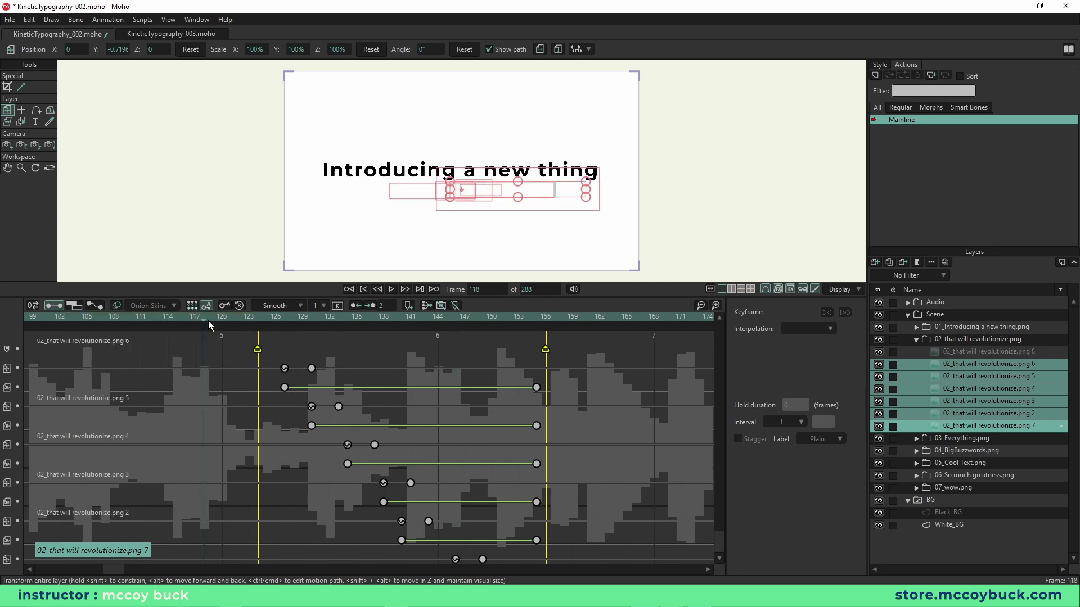
{"action": "key", "text": "space"}
{"action": "left_click", "coordinate": [201, 320]}
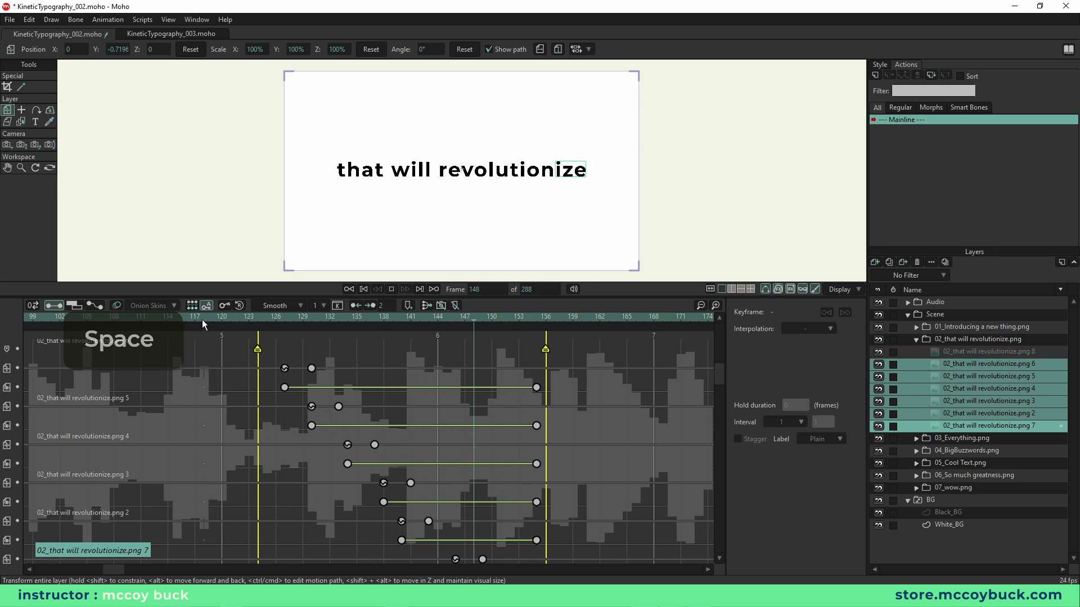
{"action": "key", "text": "space"}
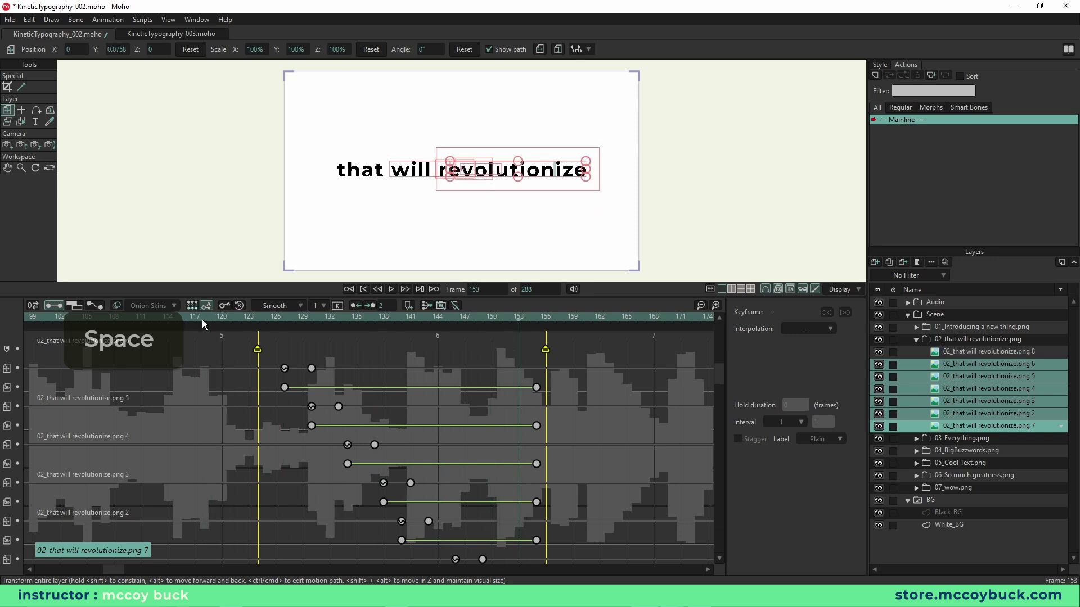
Step: Raise all the selected text layers at frame 127 to a Y position of about -0.40 and review the motion through frame 134
{"action": "left_click", "coordinate": [282, 320]}
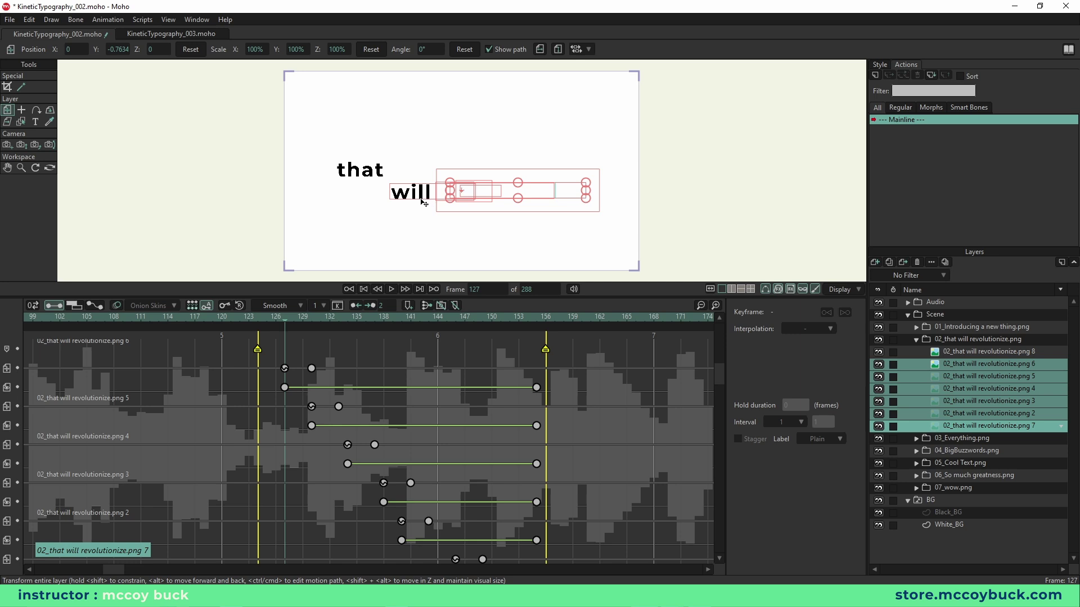
{"action": "scroll", "coordinate": [405, 197], "scroll_direction": "up", "scroll_amount": 3}
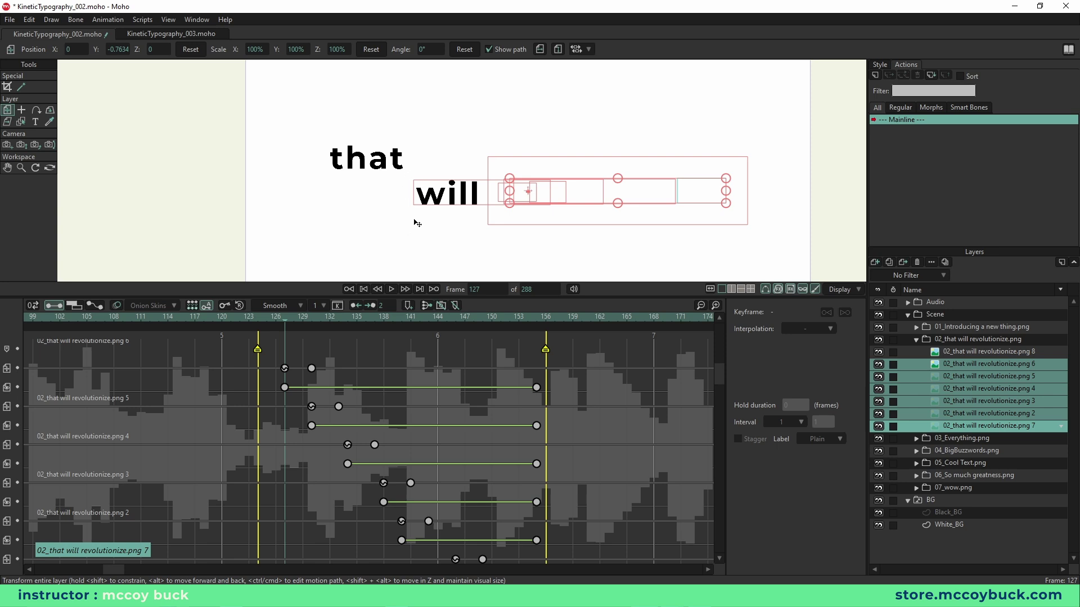
{"action": "key", "text": "shift"}
{"action": "left_click_drag", "start_coordinate": [443, 201], "coordinate": [445, 188]}
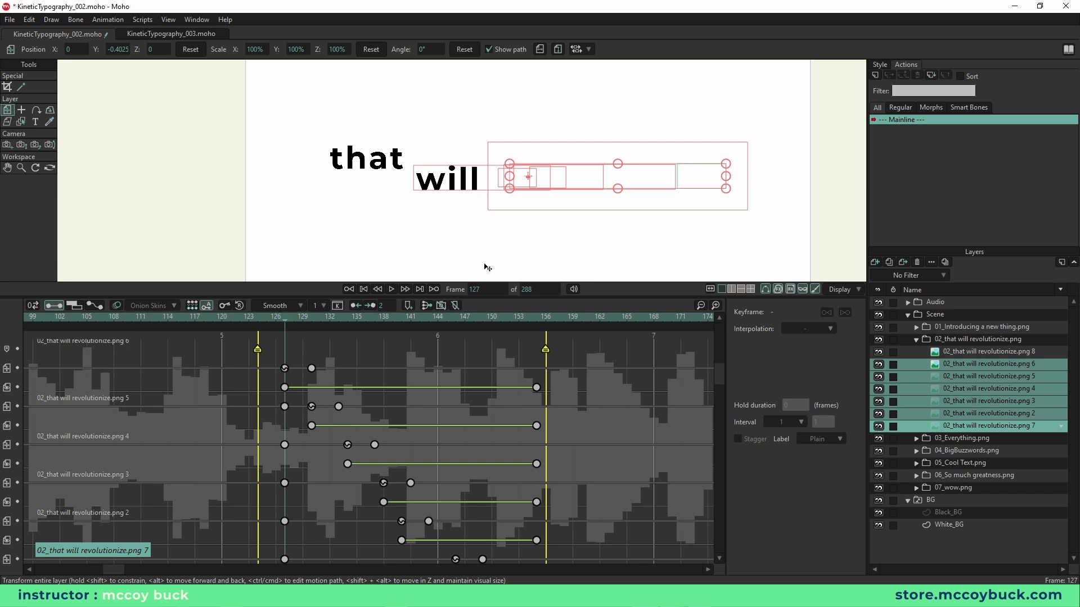
{"action": "key", "text": "space"}
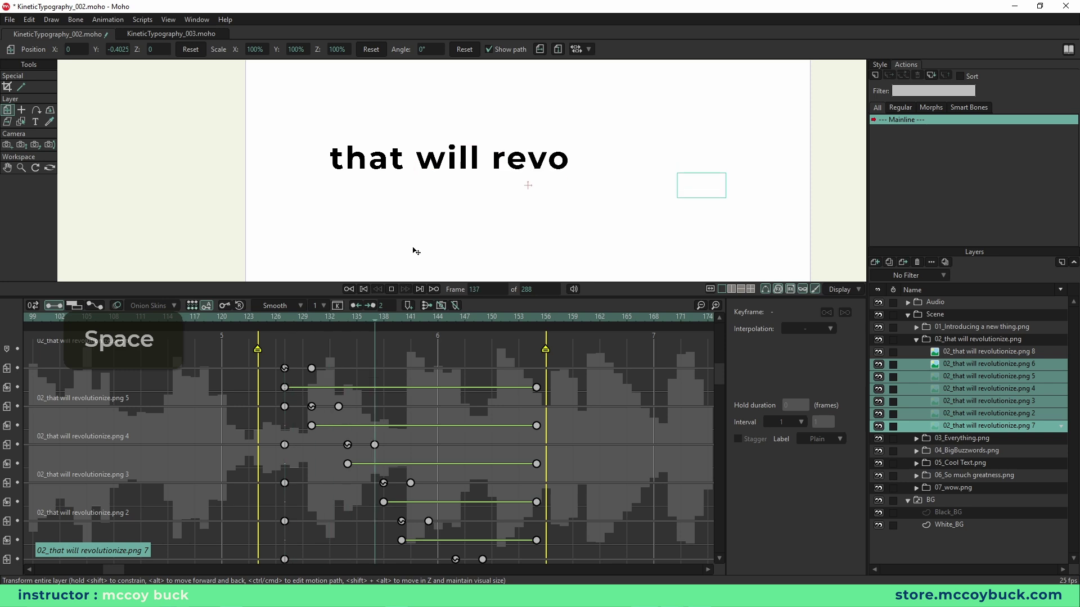
{"action": "key", "text": "space"}
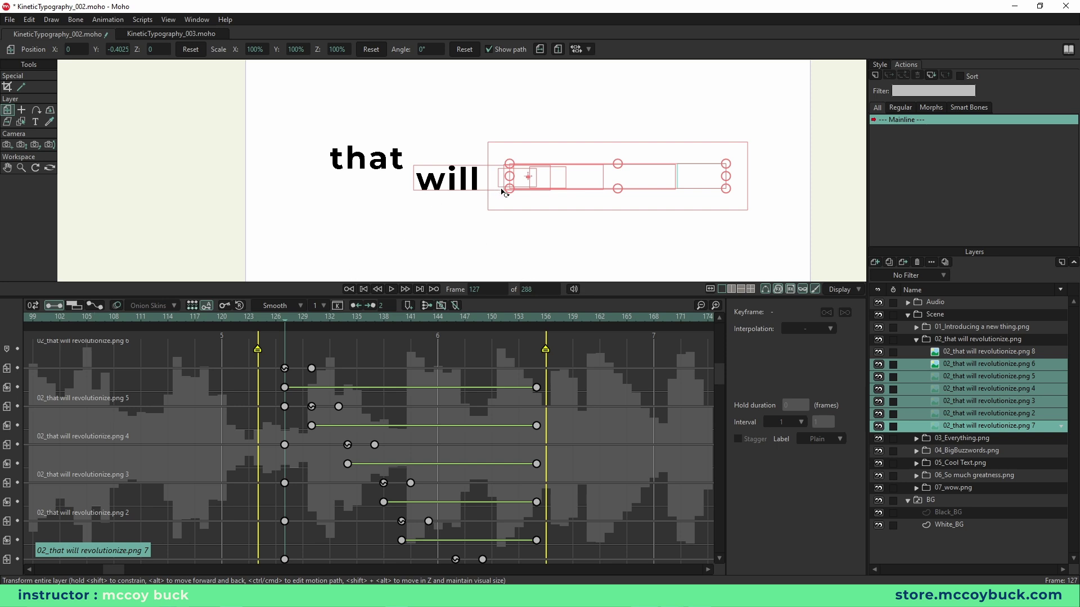
{"action": "left_click_drag", "start_coordinate": [285, 323], "coordinate": [345, 323]}
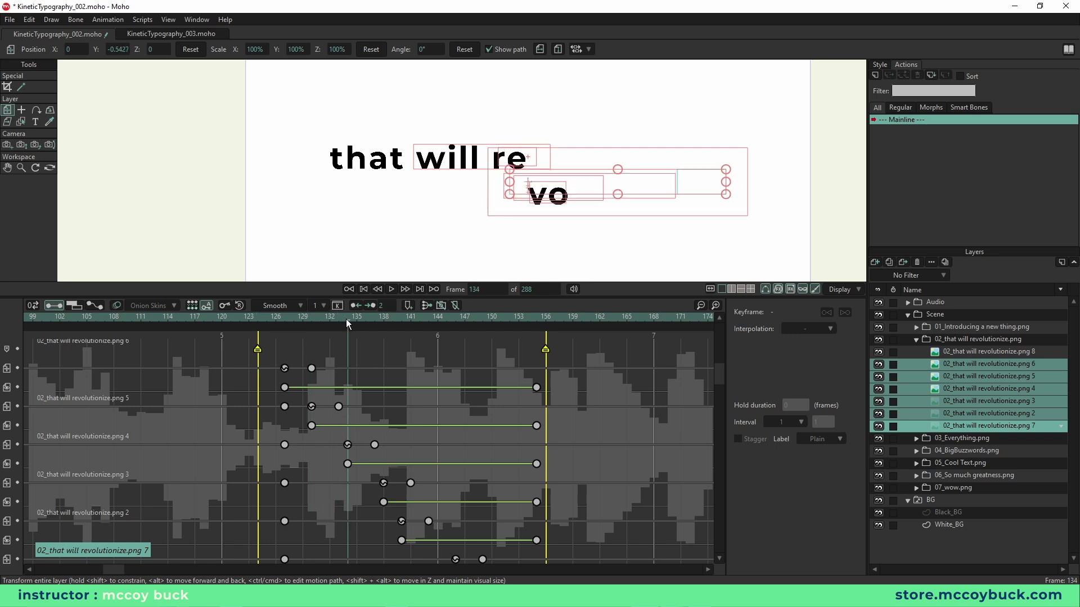
Step: Return to frame 127 and undo the last vertical position change of the selected text layers
{"action": "left_click_drag", "start_coordinate": [289, 320], "coordinate": [285, 322]}
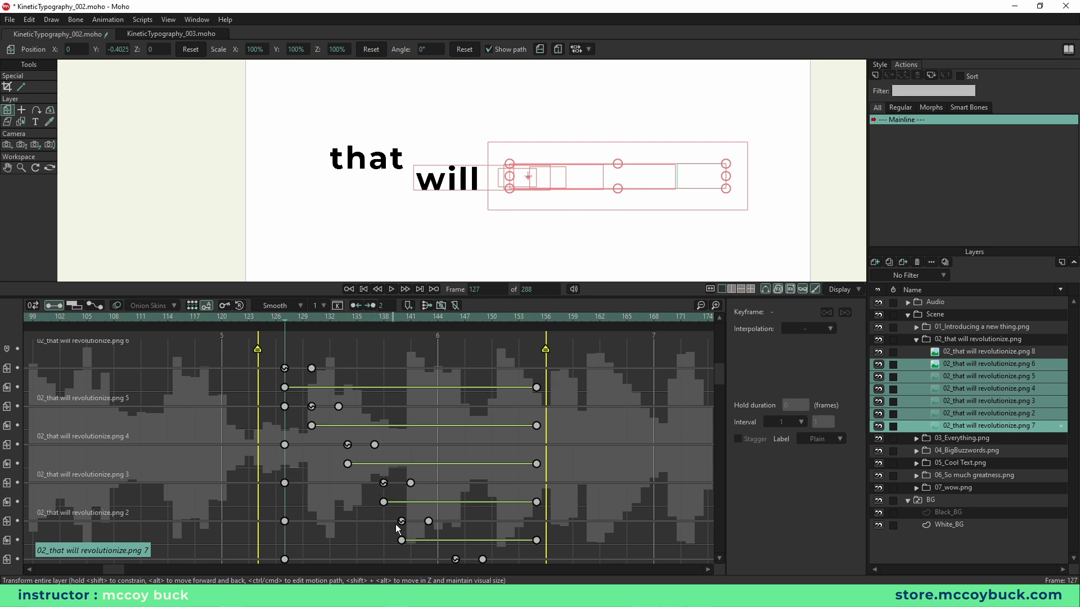
{"action": "key", "text": "ctrl+z"}
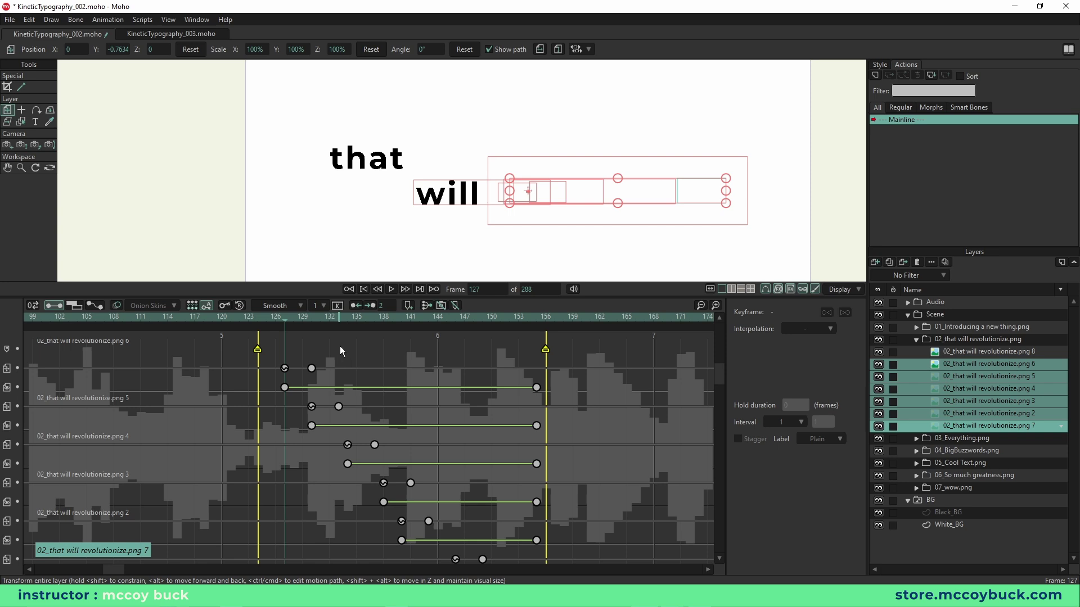
Step: Select the first elastic bounce keyframe of 02_that will revolutionize.png layers 6, 5, 4, 3, 2 and 7, and turn on Relative Keyframing
{"action": "scroll", "coordinate": [345, 353], "scroll_direction": "up", "scroll_amount": 1}
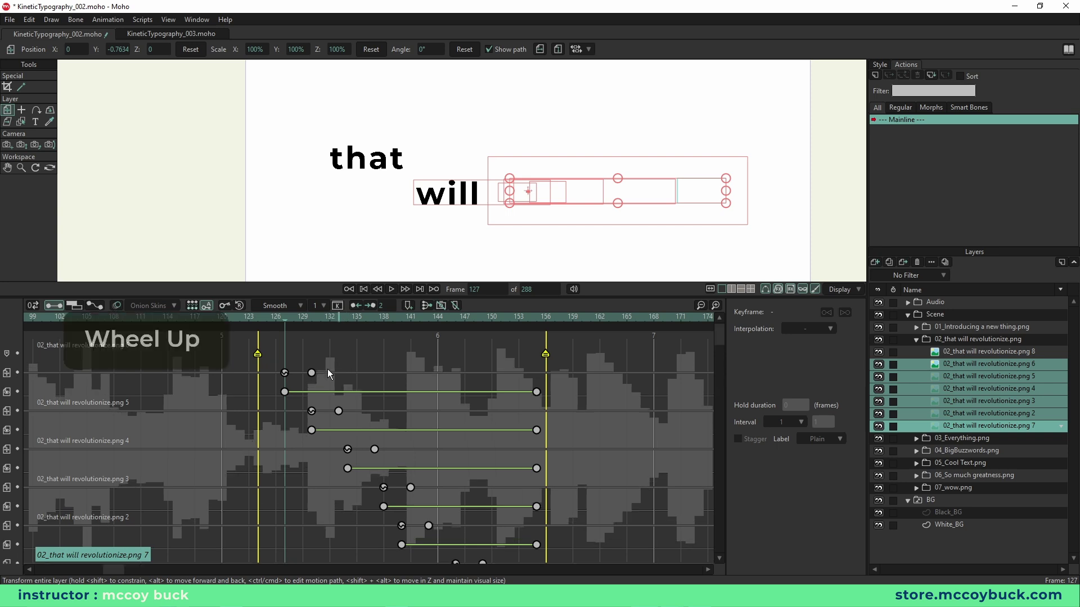
{"action": "left_click", "coordinate": [285, 373]}
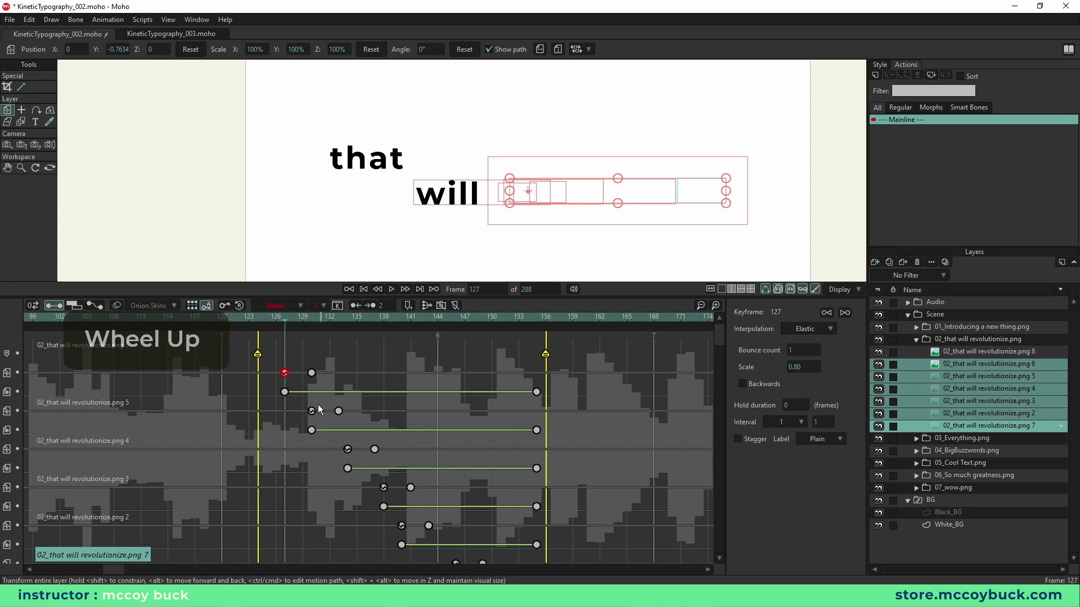
{"action": "left_click", "coordinate": [312, 412], "text": "ctrl"}
{"action": "left_click", "coordinate": [348, 449], "text": "ctrl"}
{"action": "left_click", "coordinate": [384, 488], "text": "ctrl"}
{"action": "scroll", "coordinate": [396, 507], "scroll_direction": "down", "scroll_amount": 2}
{"action": "left_click", "coordinate": [402, 502], "text": "ctrl"}
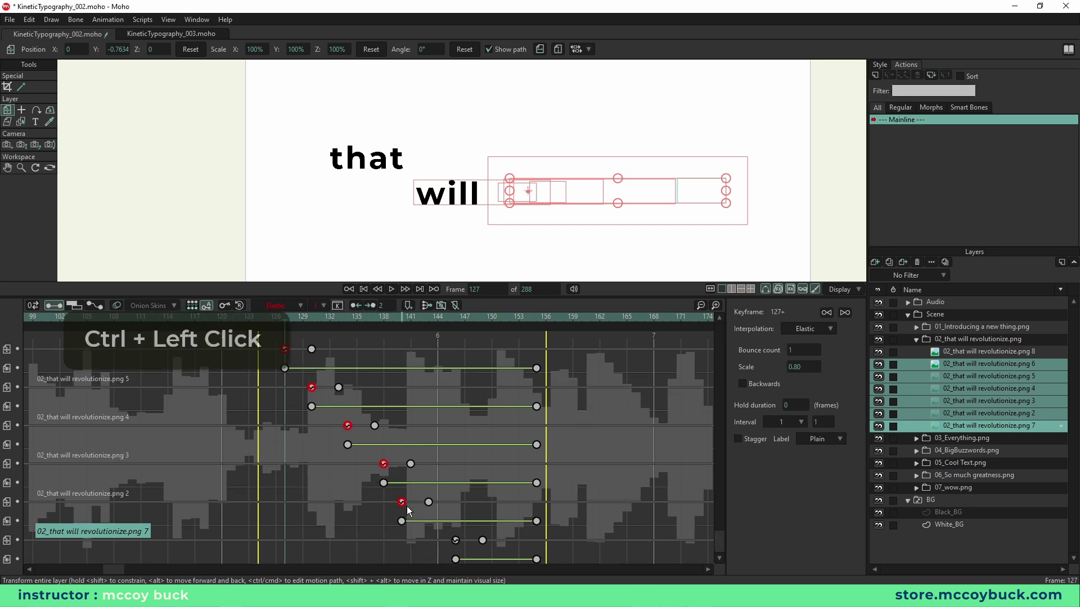
{"action": "left_click", "coordinate": [455, 541], "text": "ctrl"}
{"action": "scroll", "coordinate": [395, 559], "scroll_direction": "down", "scroll_amount": 1}
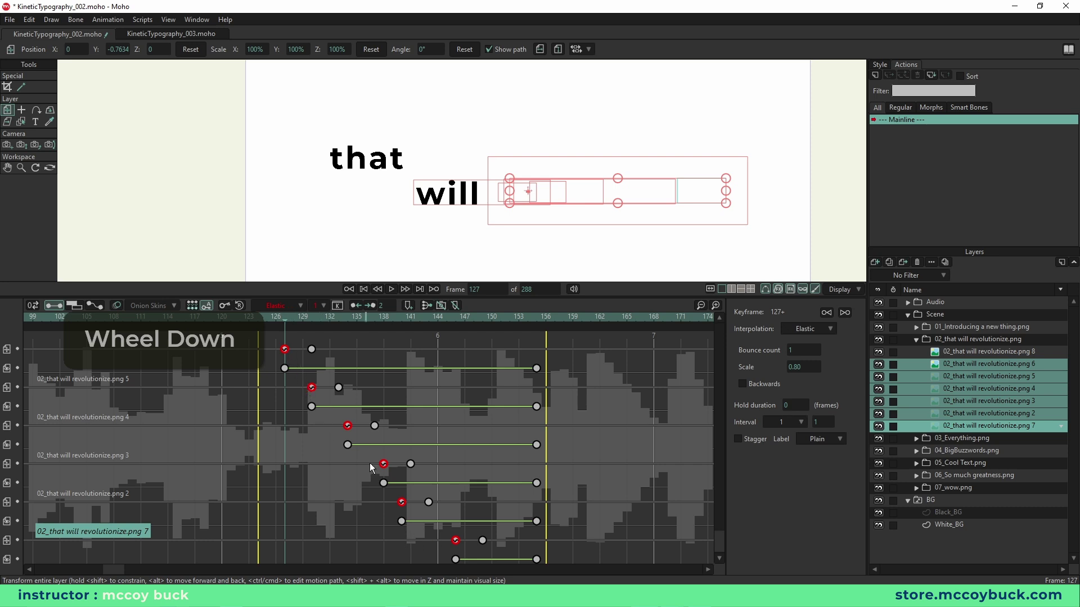
{"action": "scroll", "coordinate": [276, 484], "scroll_direction": "up", "scroll_amount": 1}
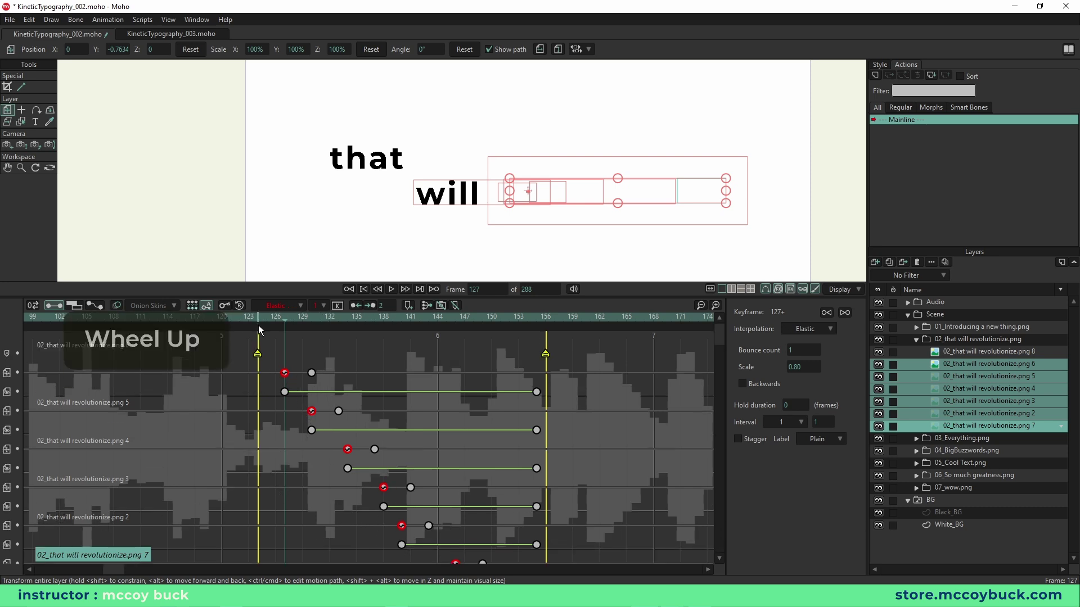
{"action": "left_click", "coordinate": [192, 307]}
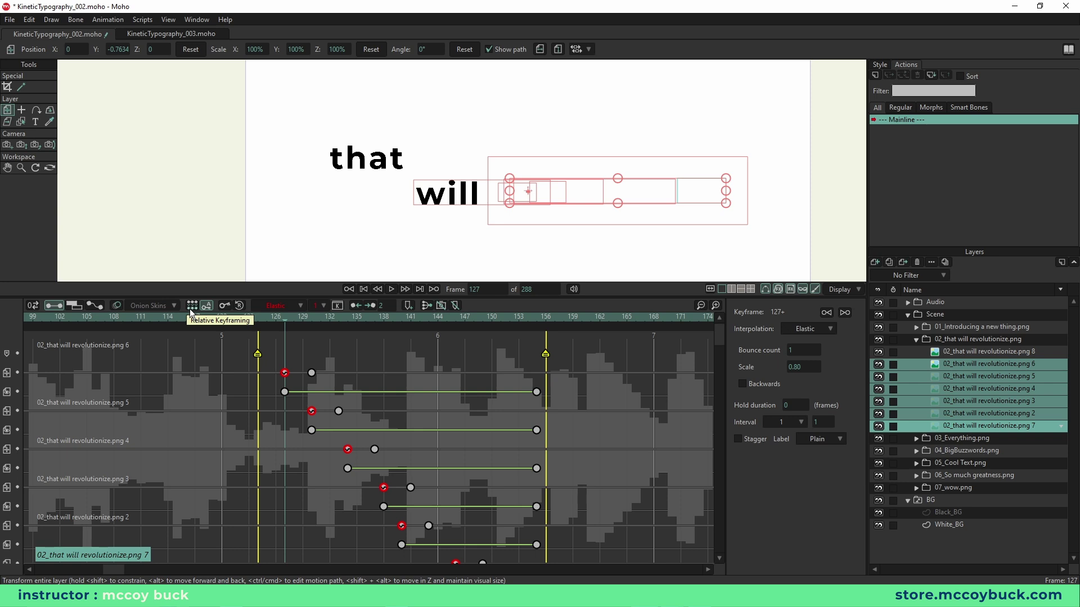
{"action": "left_click", "coordinate": [191, 306]}
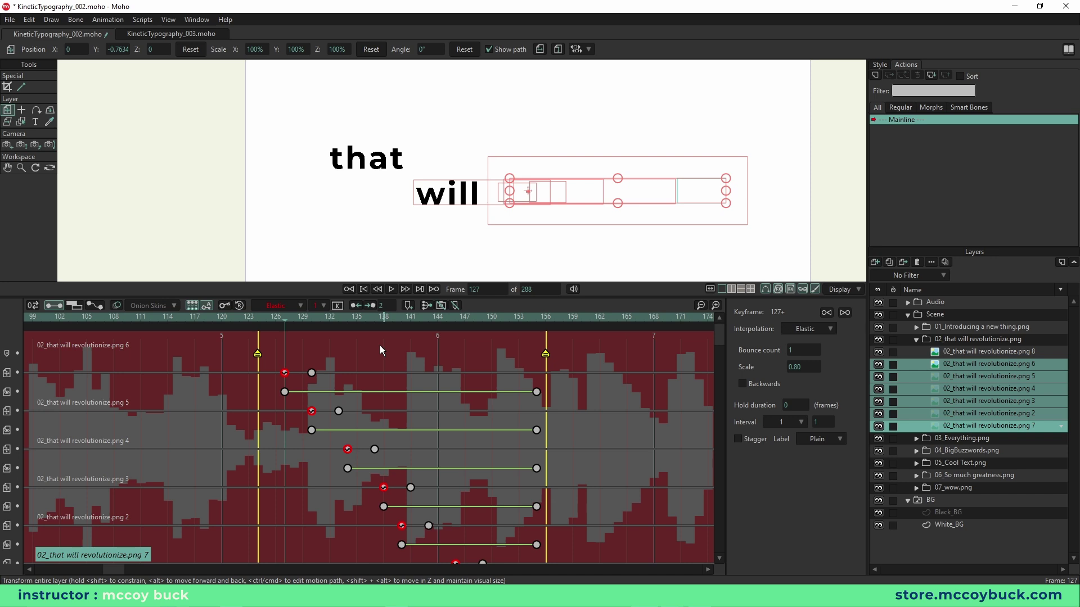
Step: Try lowering all the selected text layers at frame 127 to a Y position of about -3.21 and play the motion
{"action": "scroll", "coordinate": [463, 236], "scroll_direction": "down", "scroll_amount": 2}
{"action": "right_click", "coordinate": [417, 193]}
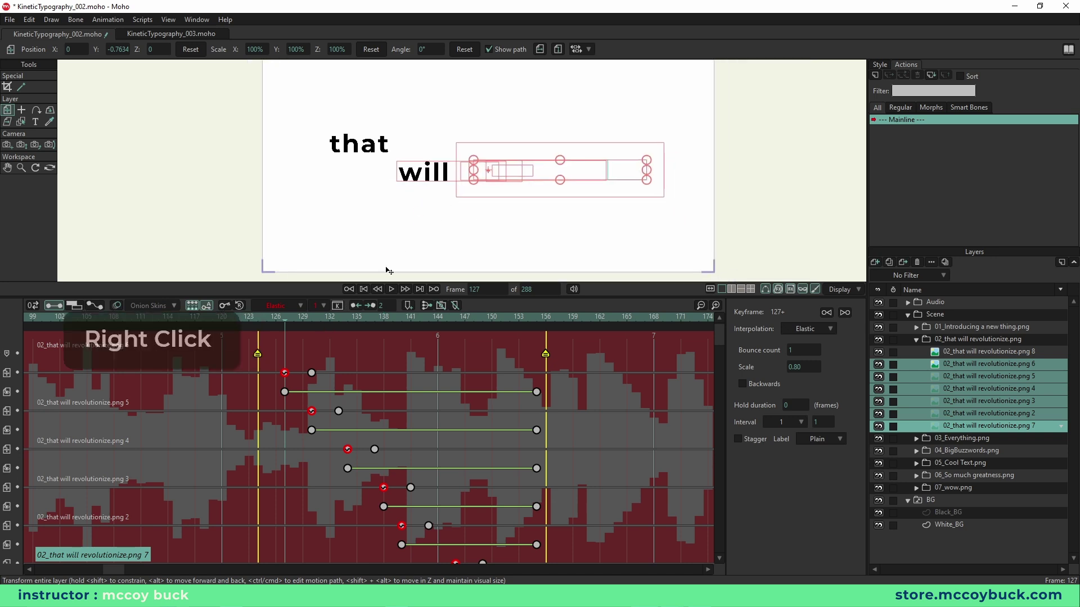
{"action": "key", "text": "shift"}
{"action": "left_click_drag", "start_coordinate": [438, 175], "coordinate": [433, 254]}
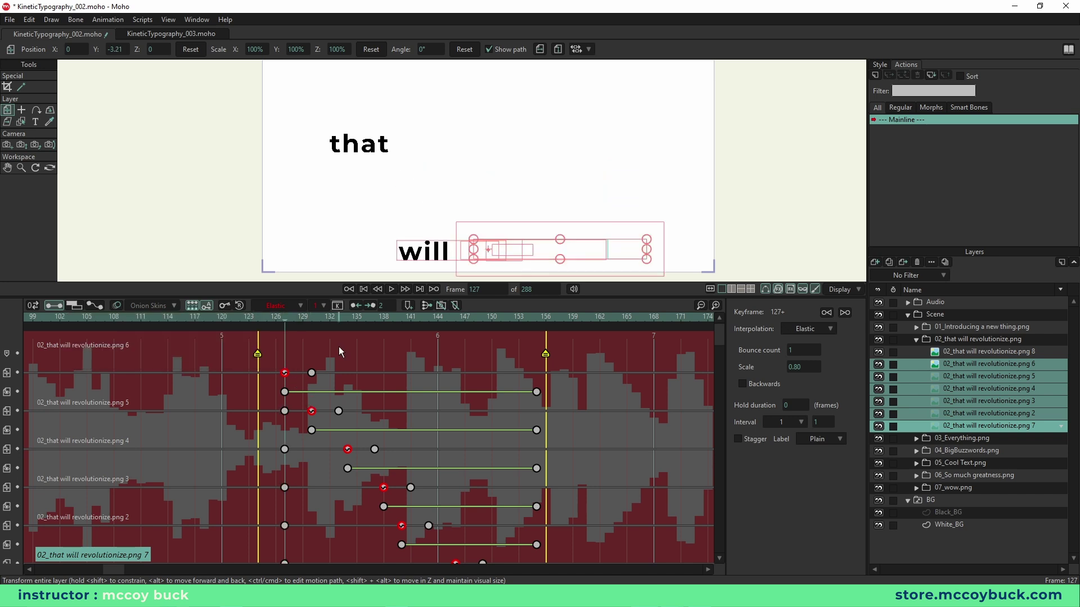
{"action": "key", "text": "space"}
{"action": "key", "text": "space"}
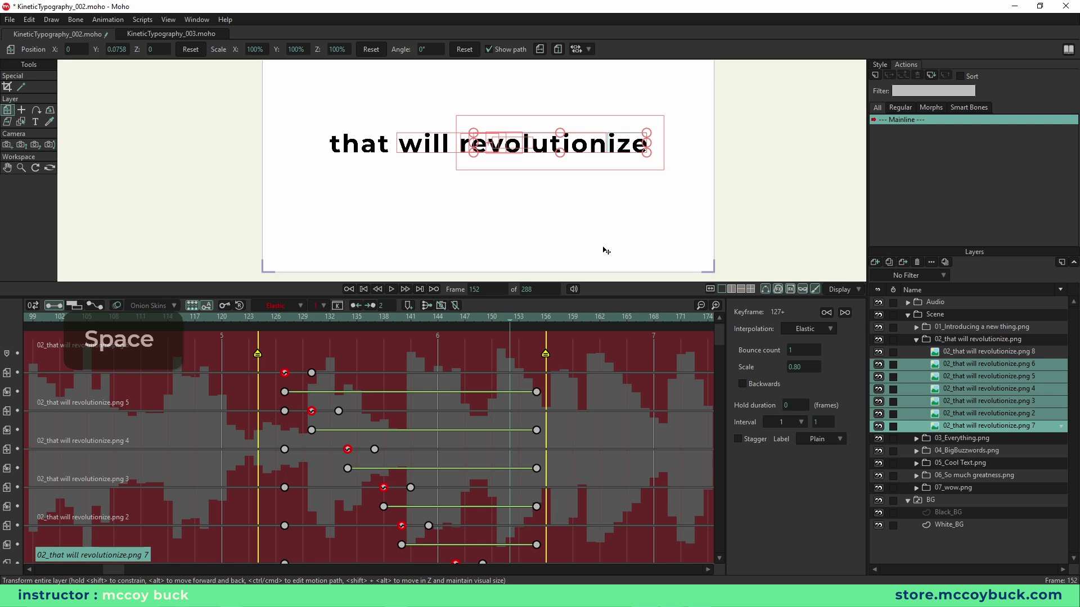
{"action": "left_click", "coordinate": [284, 319]}
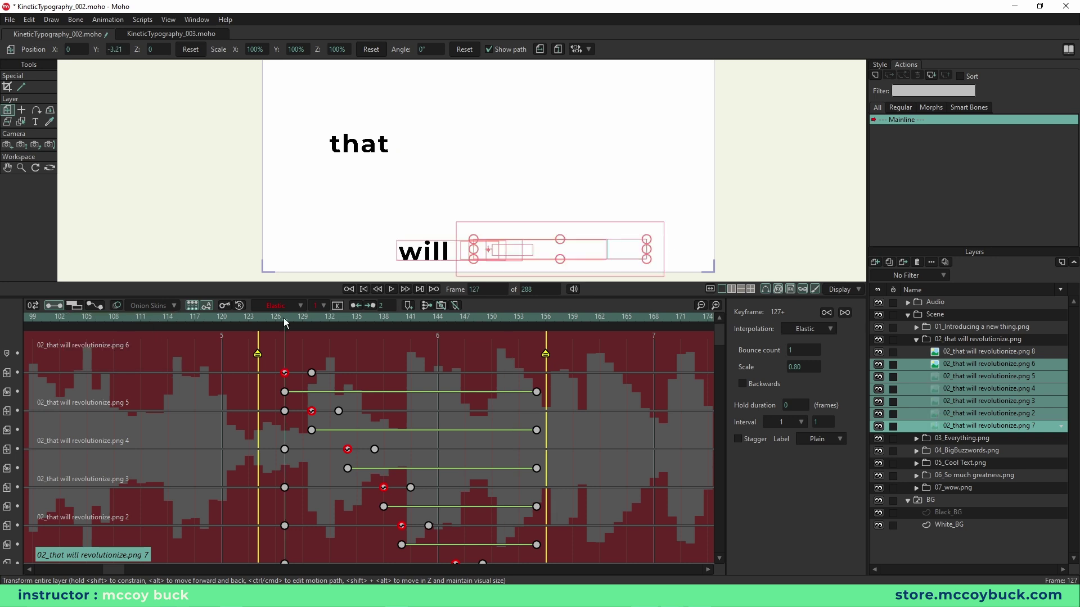
{"action": "key", "text": "ctrl+z"}
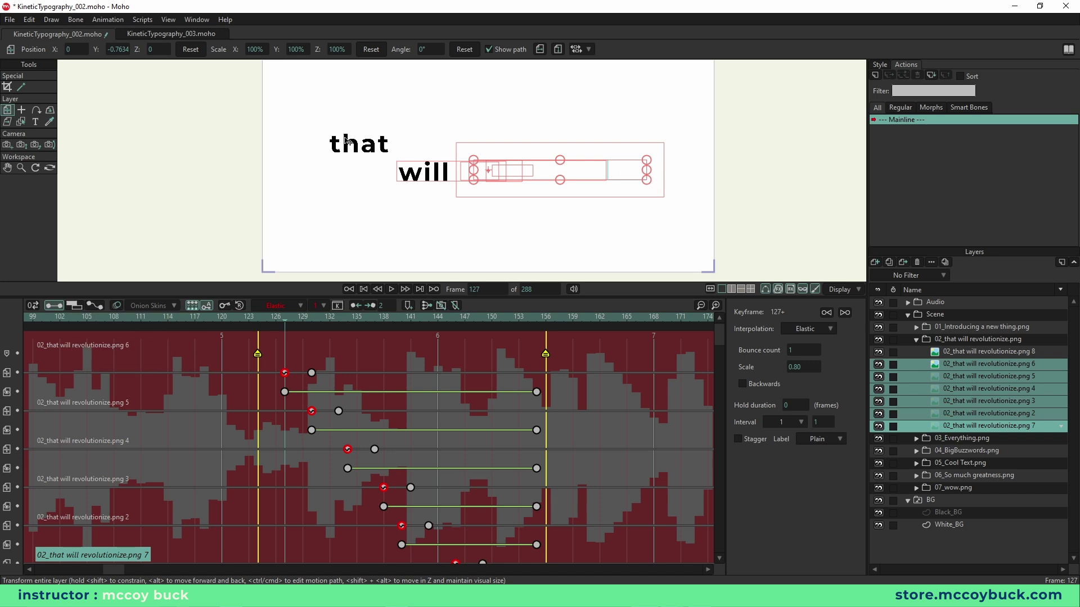
Step: Raise the selected text layers together at frame 127 to a Y position of about -0.36 and play the bounces
{"action": "left_click_drag", "start_coordinate": [425, 179], "coordinate": [425, 166]}
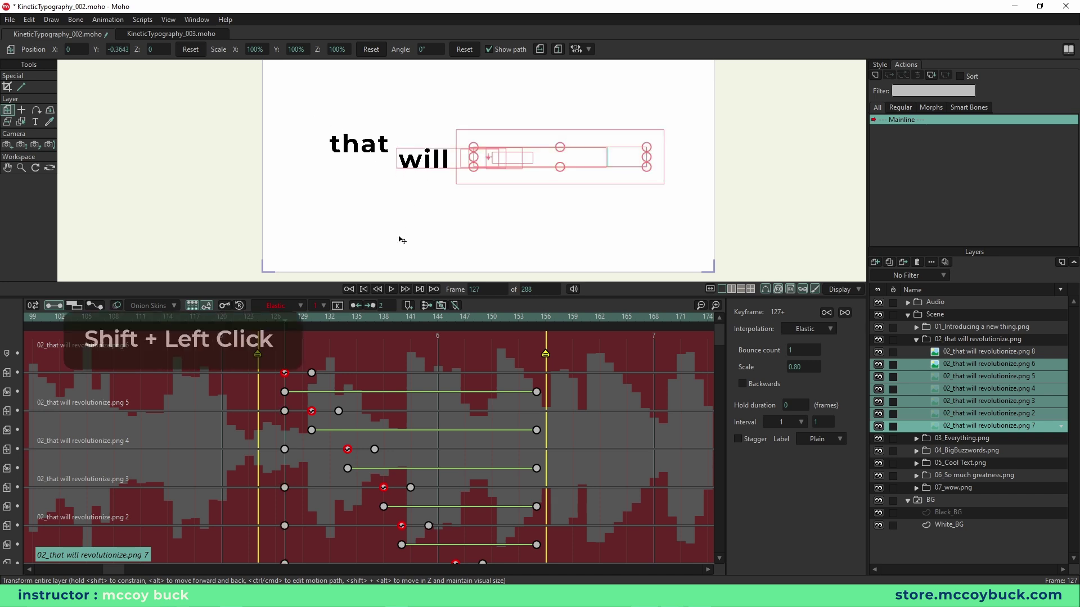
{"action": "key", "text": "space"}
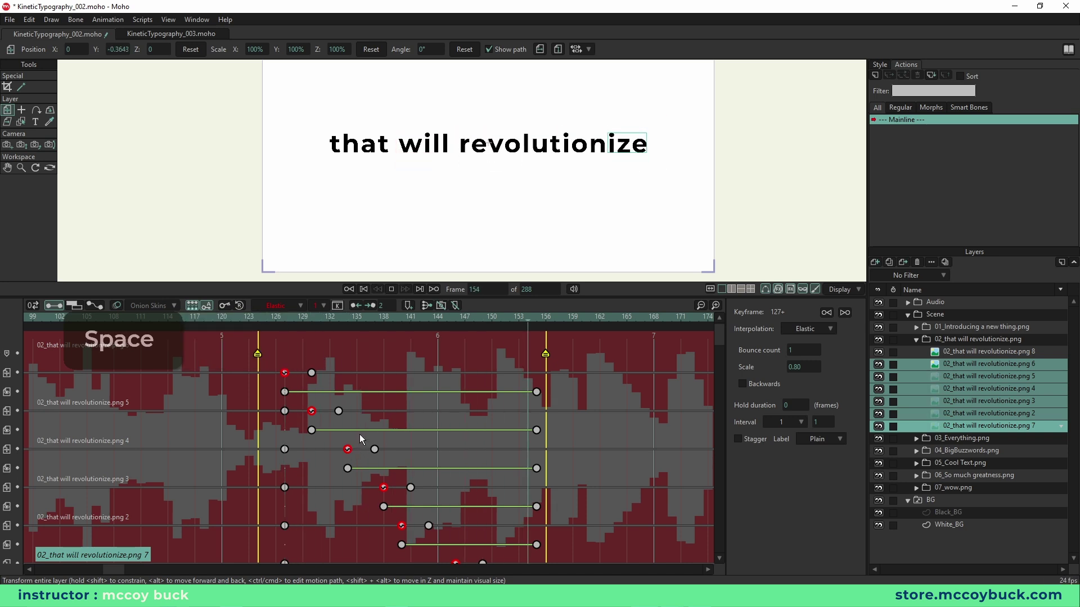
{"action": "key", "text": "space"}
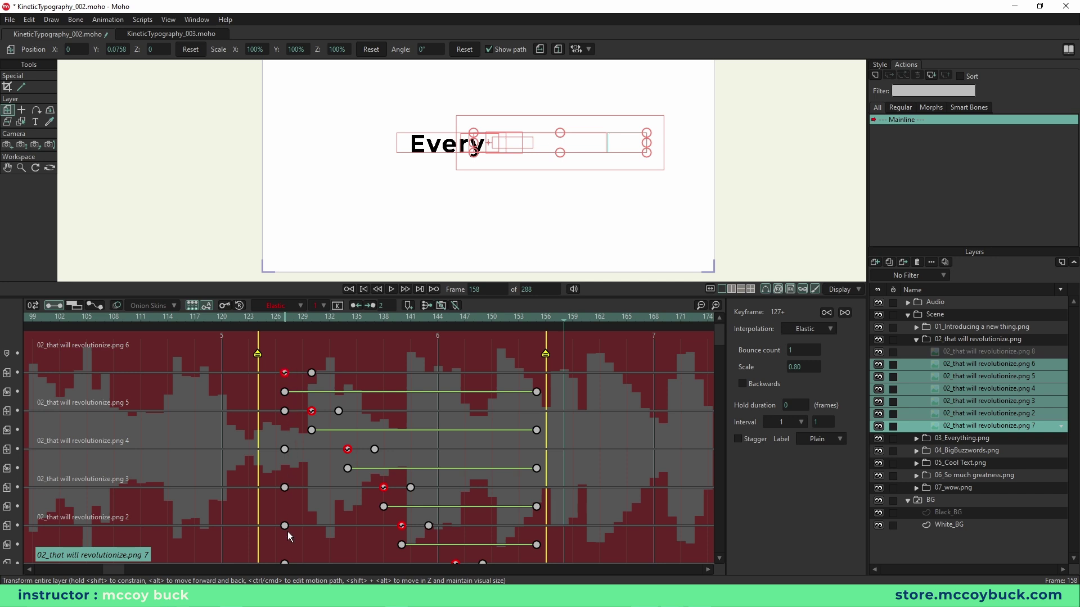
Step: Delete the extra frame 127 position keyframes from 02_that will revolutionize.png layers 5, 4, 3, 2 and 7
{"action": "scroll", "coordinate": [288, 536], "scroll_direction": "down", "scroll_amount": 1}
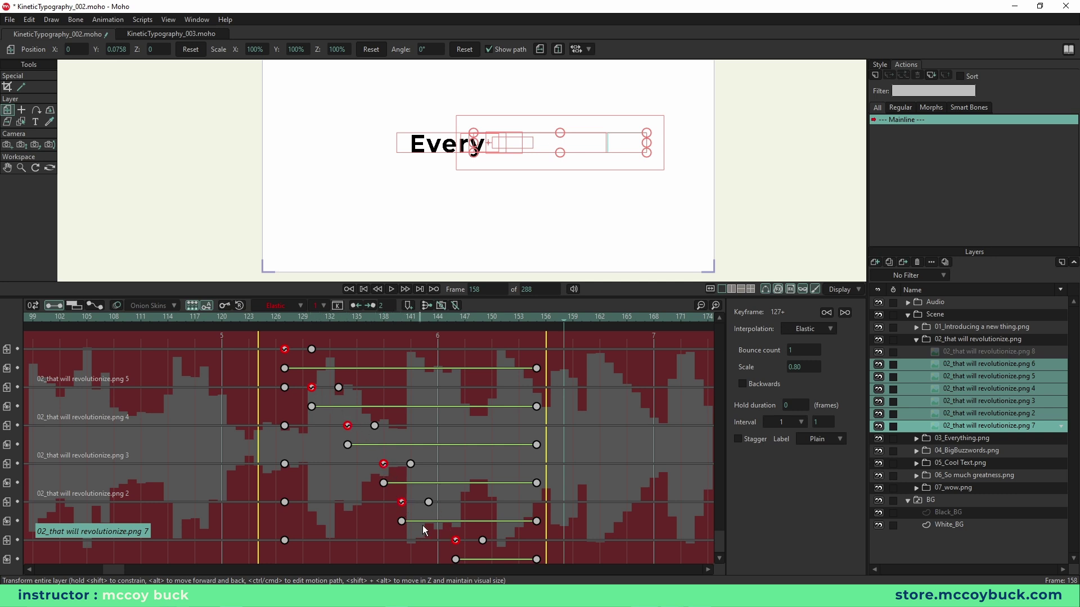
{"action": "left_click_drag", "start_coordinate": [267, 557], "coordinate": [295, 383]}
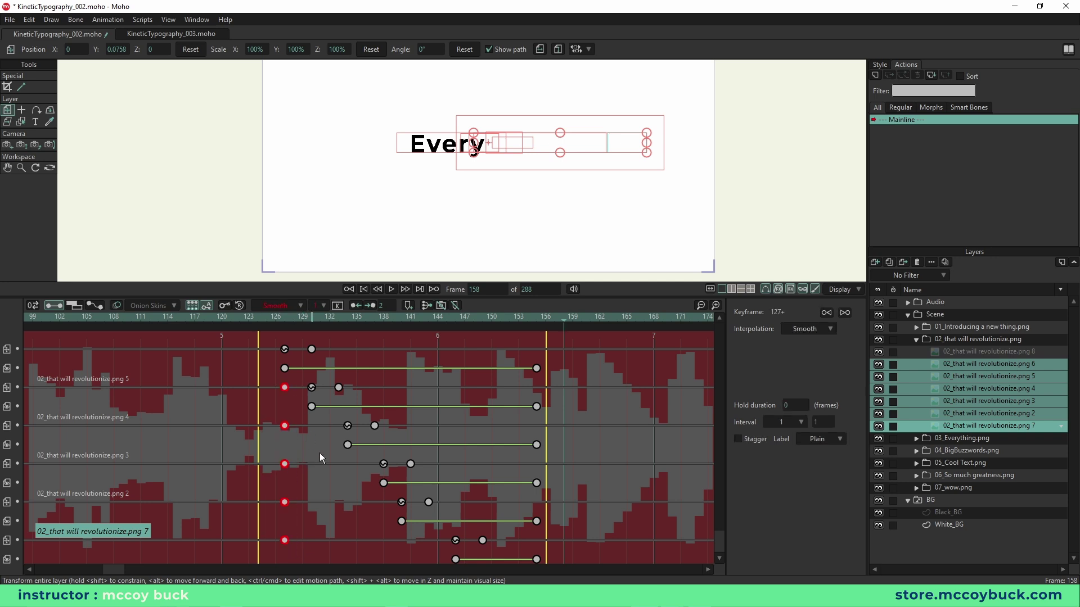
{"action": "key", "text": "Delete"}
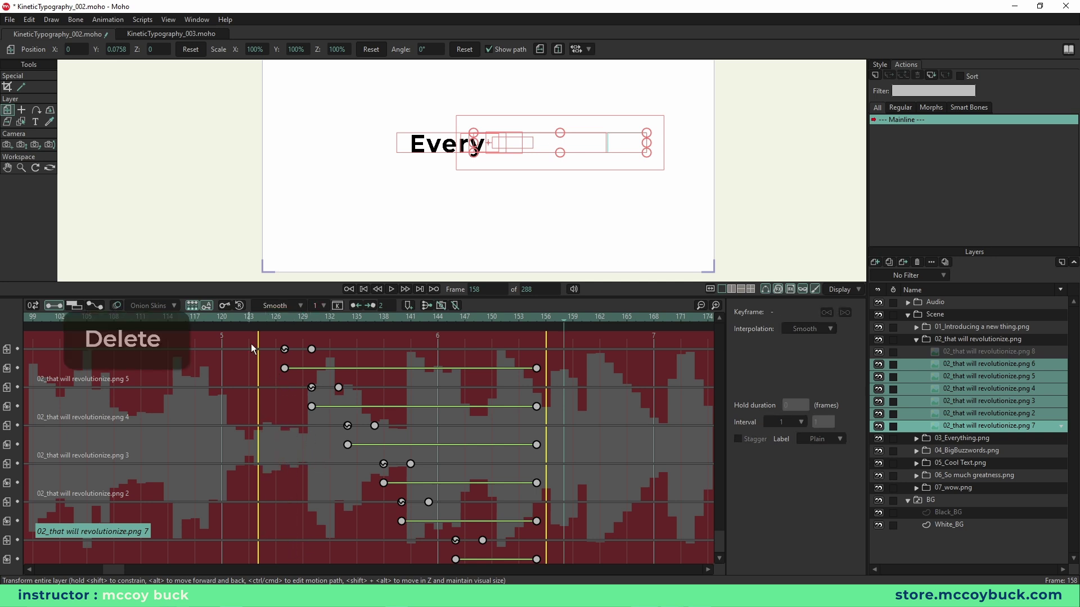
Step: Review the bounces from frame 121 through frame 148 and turn off Relative Keyframing
{"action": "left_click", "coordinate": [236, 317]}
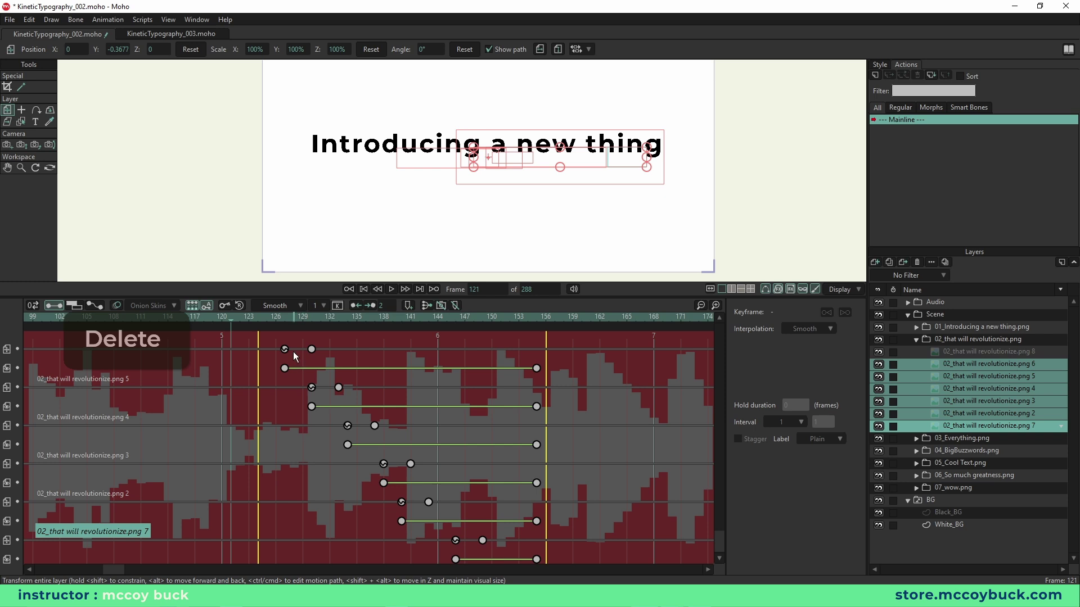
{"action": "key", "text": "space"}
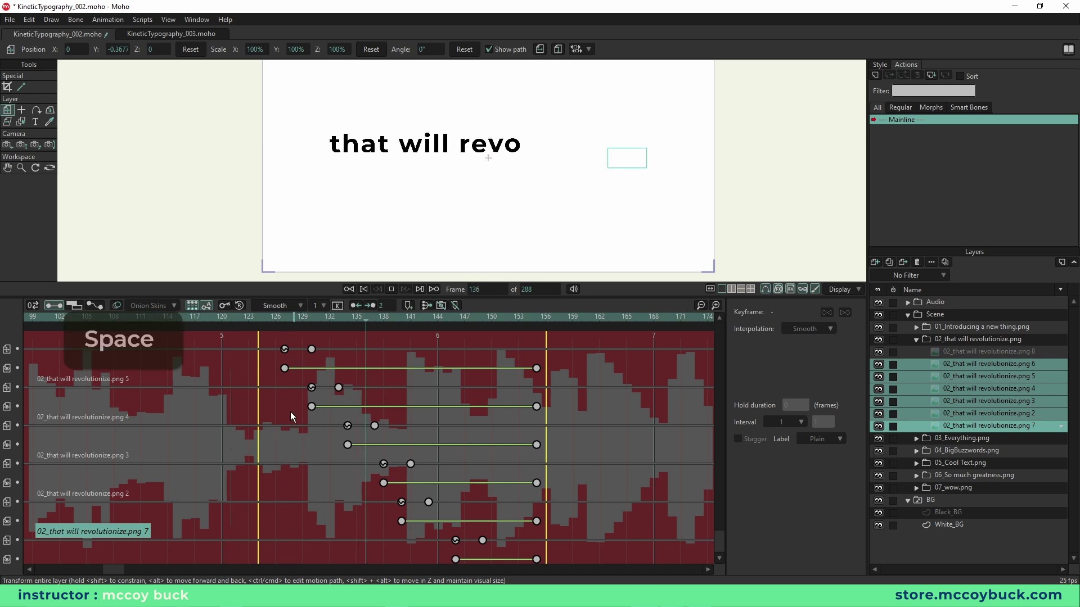
{"action": "left_click_drag", "start_coordinate": [261, 322], "coordinate": [474, 352]}
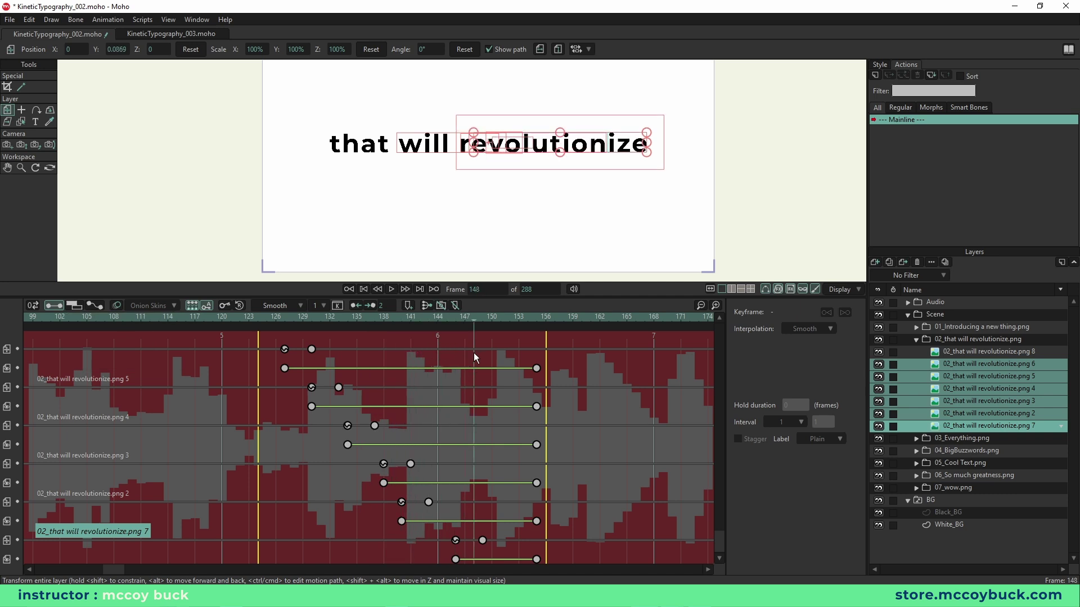
{"action": "left_click", "coordinate": [191, 305]}
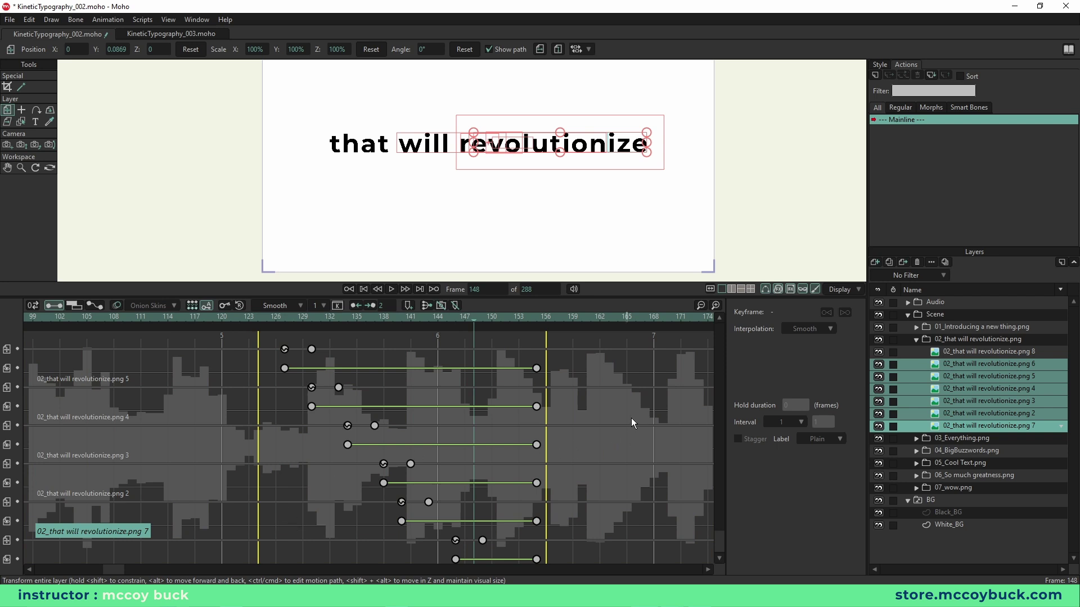
Step: Select 03_Everything.png 2 inside the 03_Everything.png group and add position keyframes to it at frames 158 and 168
{"action": "key", "text": "Home"}
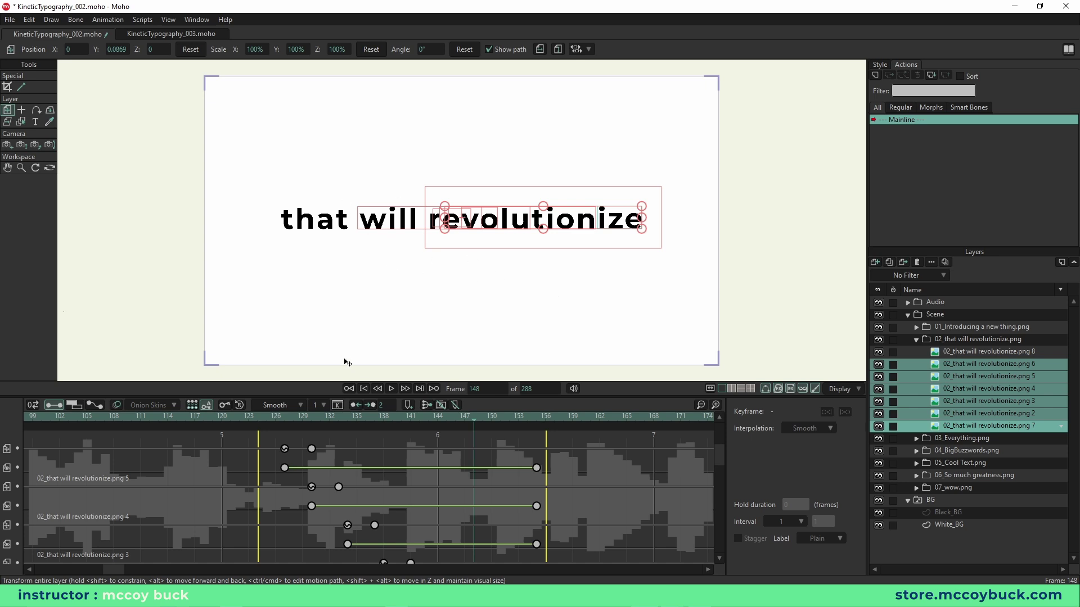
{"action": "left_click", "coordinate": [917, 339]}
{"action": "left_click", "coordinate": [917, 351]}
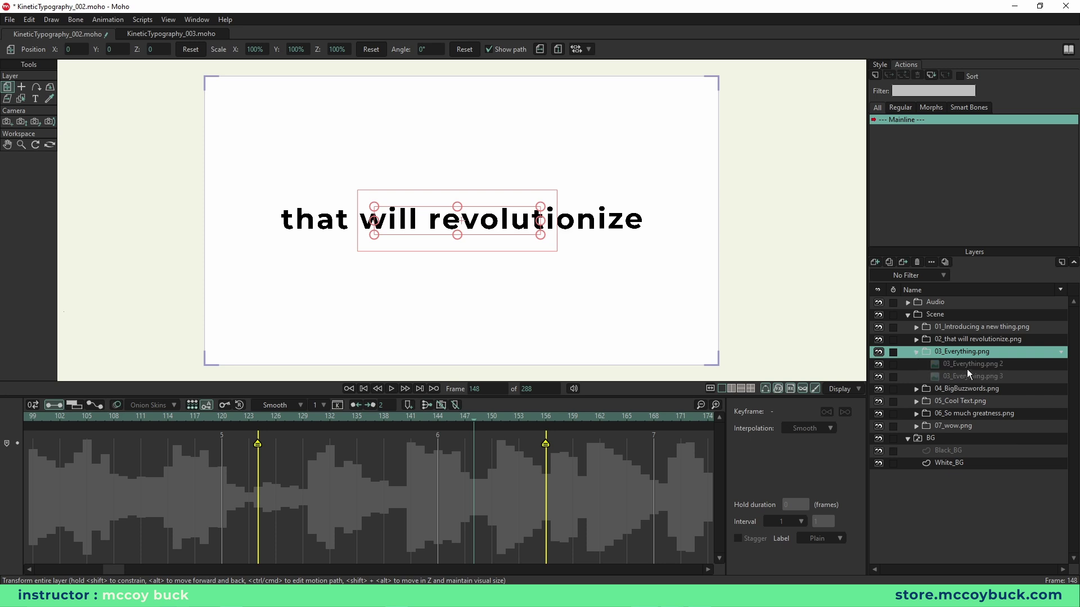
{"action": "left_click", "coordinate": [956, 366]}
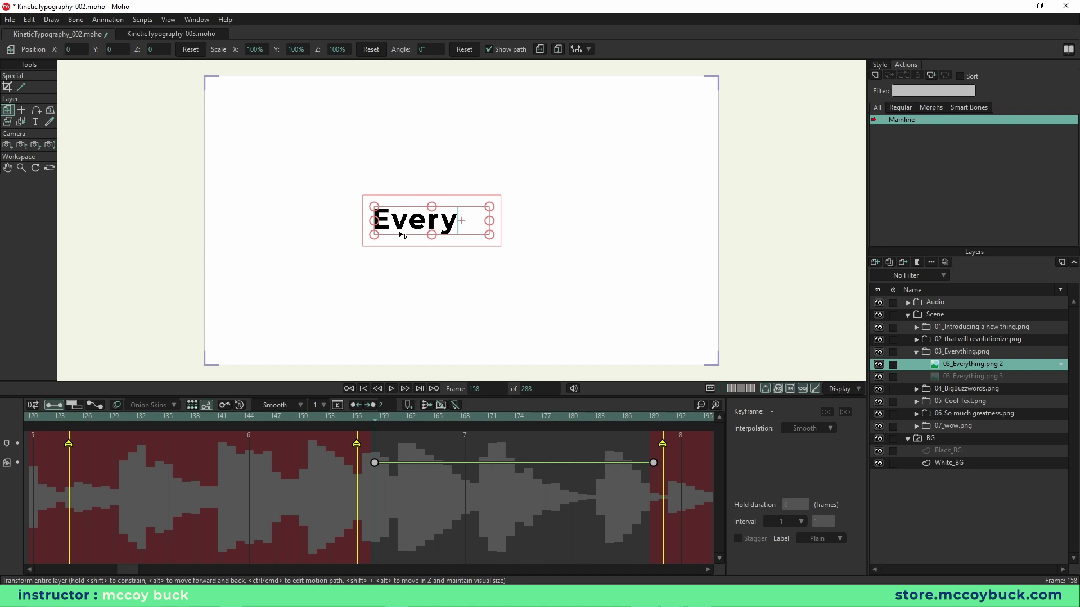
{"action": "left_click", "coordinate": [402, 228]}
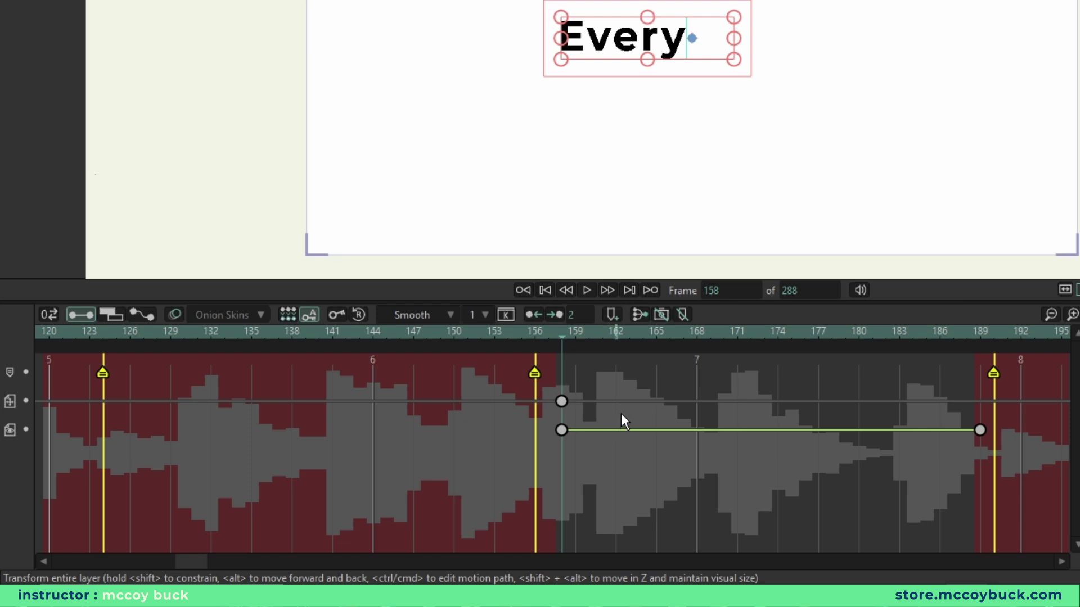
{"action": "left_click", "coordinate": [697, 336]}
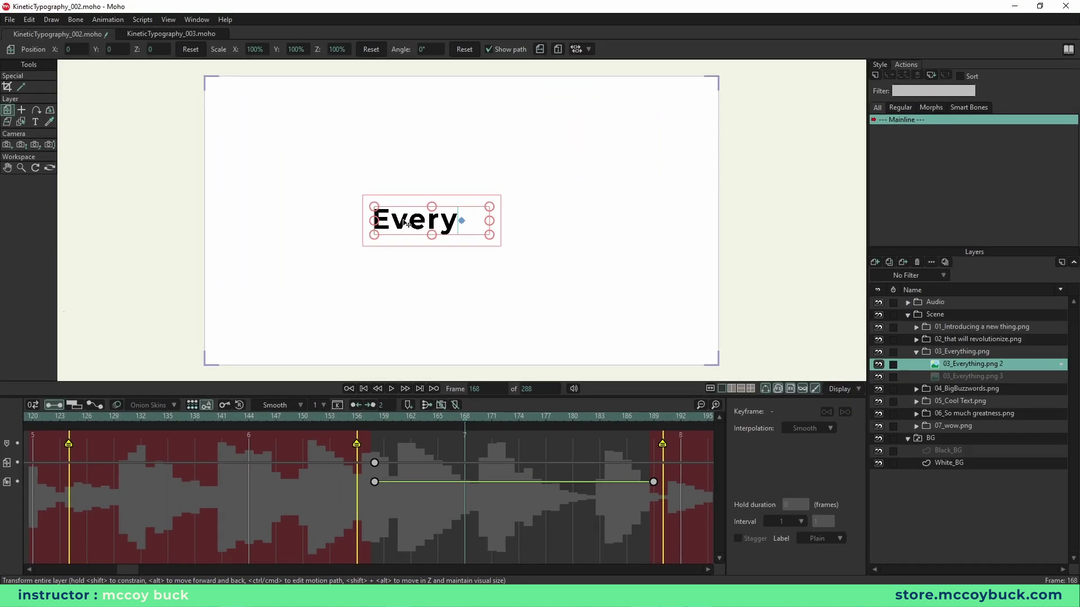
{"action": "left_click", "coordinate": [409, 223]}
Step: Move 03_Everything.png 2 horizontally left at frame 158 to an X position of about -2.28
{"action": "left_click", "coordinate": [376, 417]}
{"action": "scroll", "coordinate": [396, 261], "scroll_direction": "up", "scroll_amount": 3}
{"action": "left_click_drag", "start_coordinate": [497, 248], "coordinate": [148, 261]}
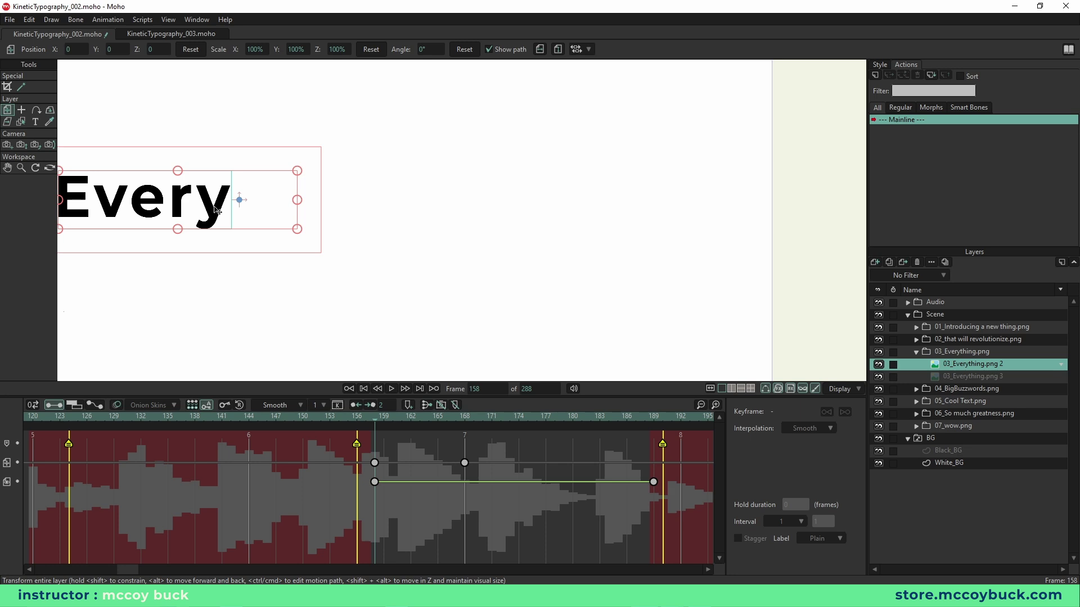
{"action": "left_click_drag", "start_coordinate": [223, 205], "coordinate": [51, 202]}
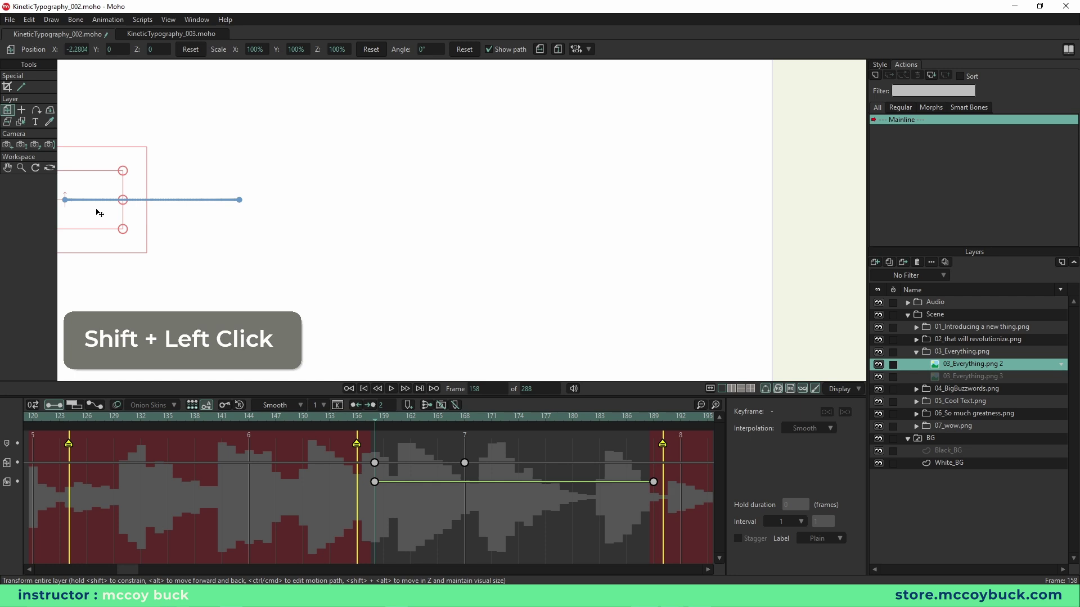
Step: Play the "Everything" slide-in from about frame 158 and review it again with the whole canvas in view
{"action": "key", "text": "space"}
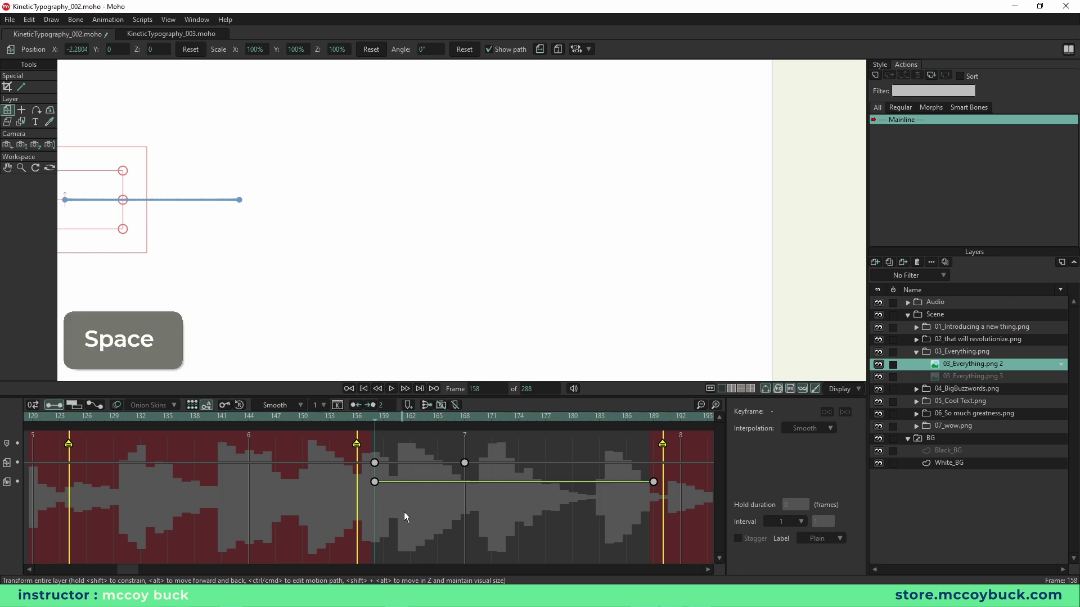
{"action": "left_click", "coordinate": [377, 420]}
{"action": "key", "text": "space"}
{"action": "key", "text": "space"}
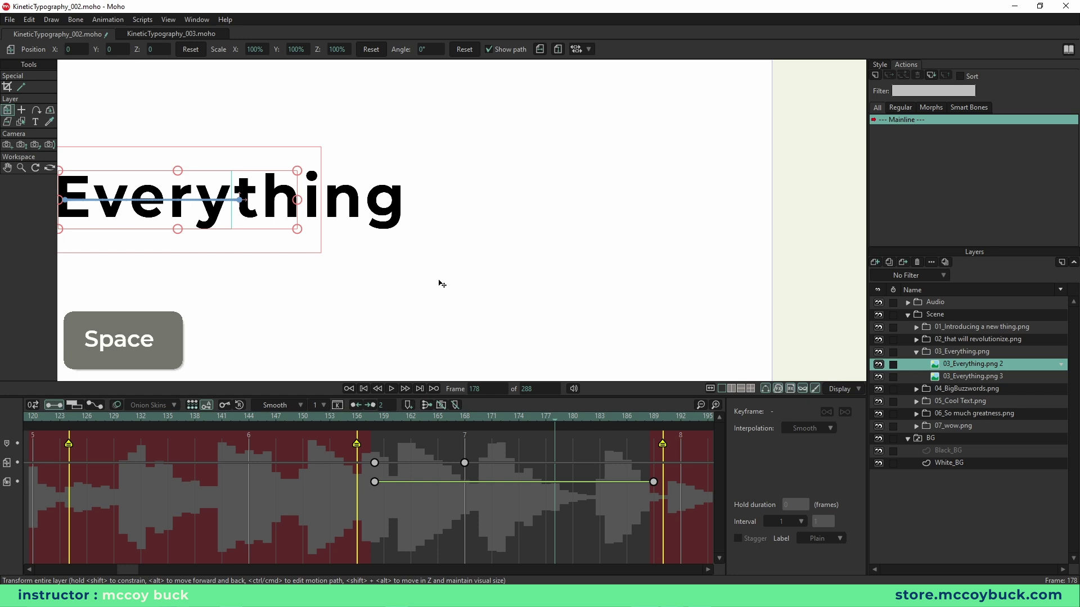
{"action": "key", "text": "End"}
{"action": "key", "text": "Home"}
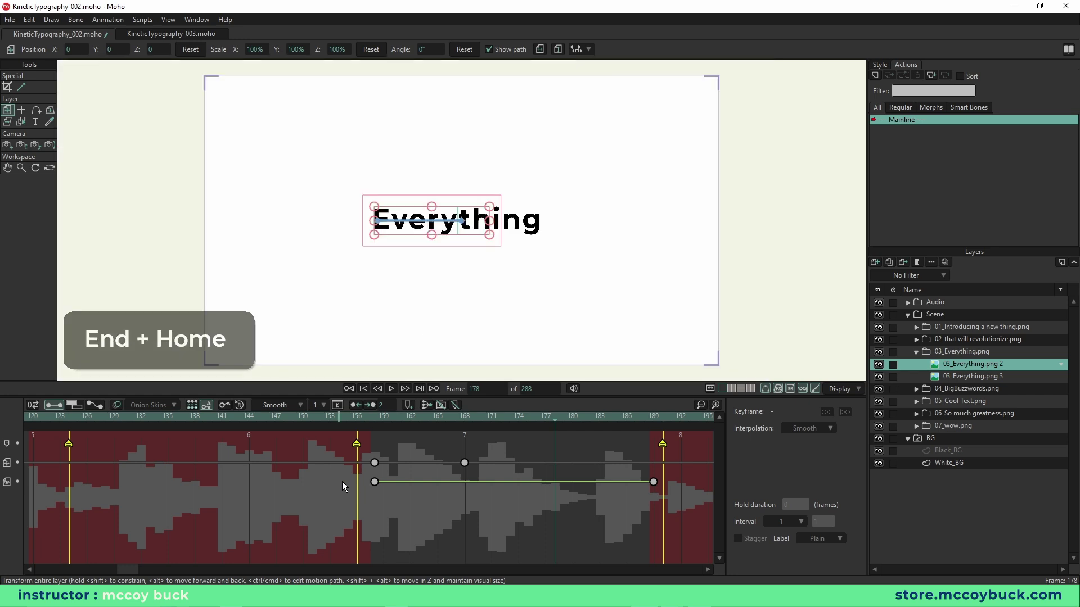
{"action": "left_click", "coordinate": [363, 416]}
{"action": "key", "text": "space"}
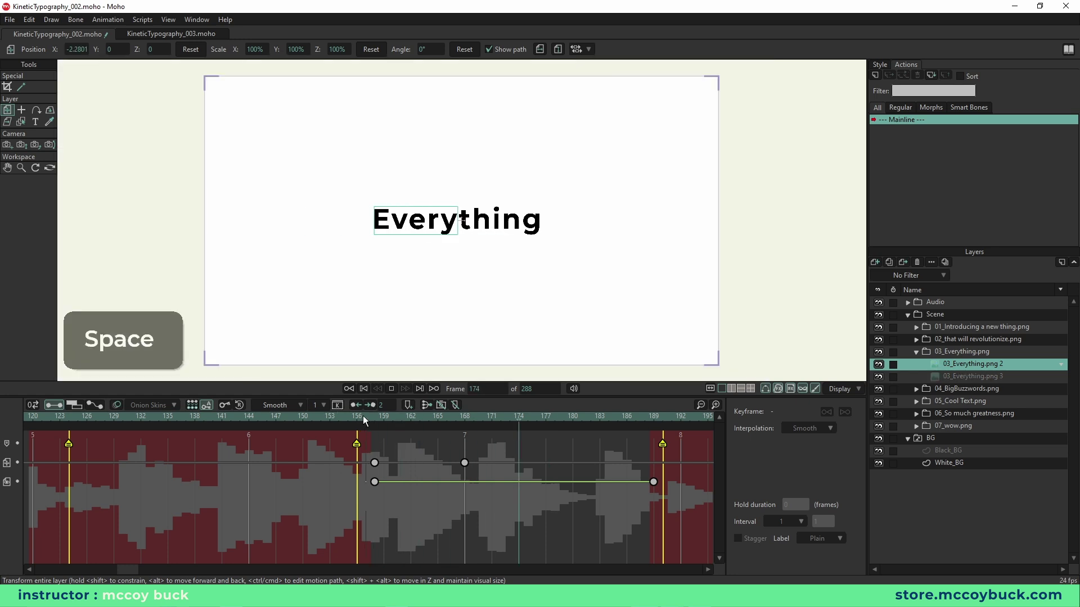
Step: Apply Elastic interpolation to the position keyframe of 03_Everything.png 2 at frame 158
{"action": "key", "text": "space"}
{"action": "left_click", "coordinate": [373, 417]}
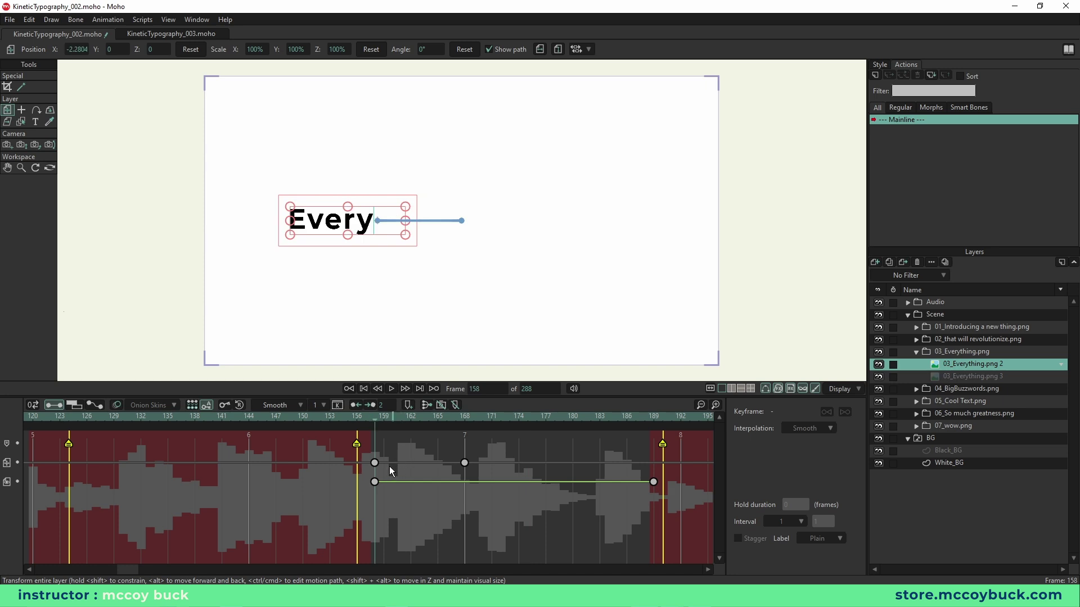
{"action": "left_click", "coordinate": [374, 463]}
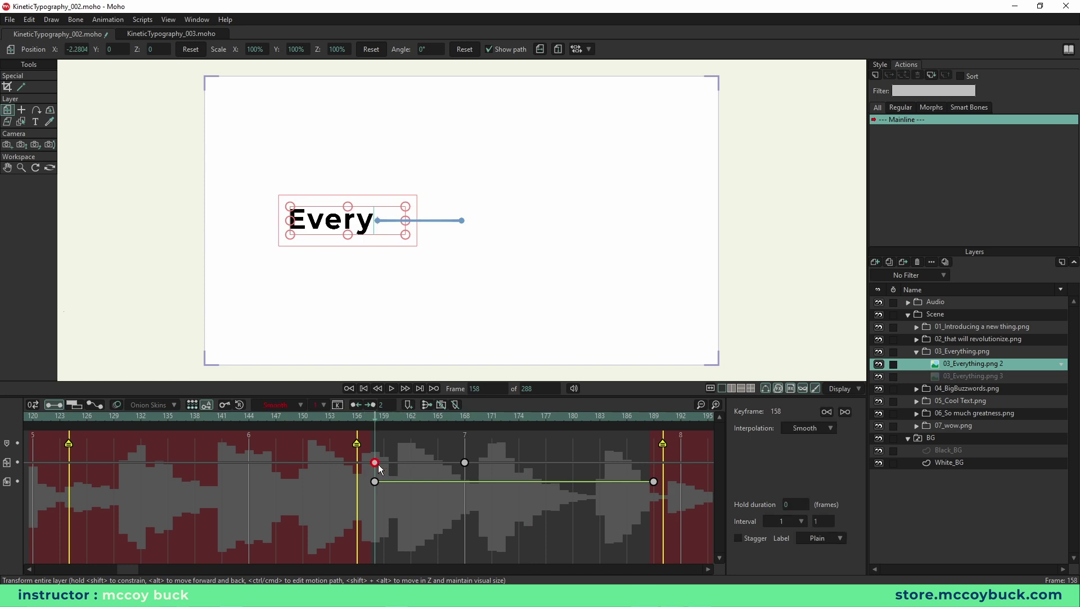
{"action": "right_click", "coordinate": [378, 464]}
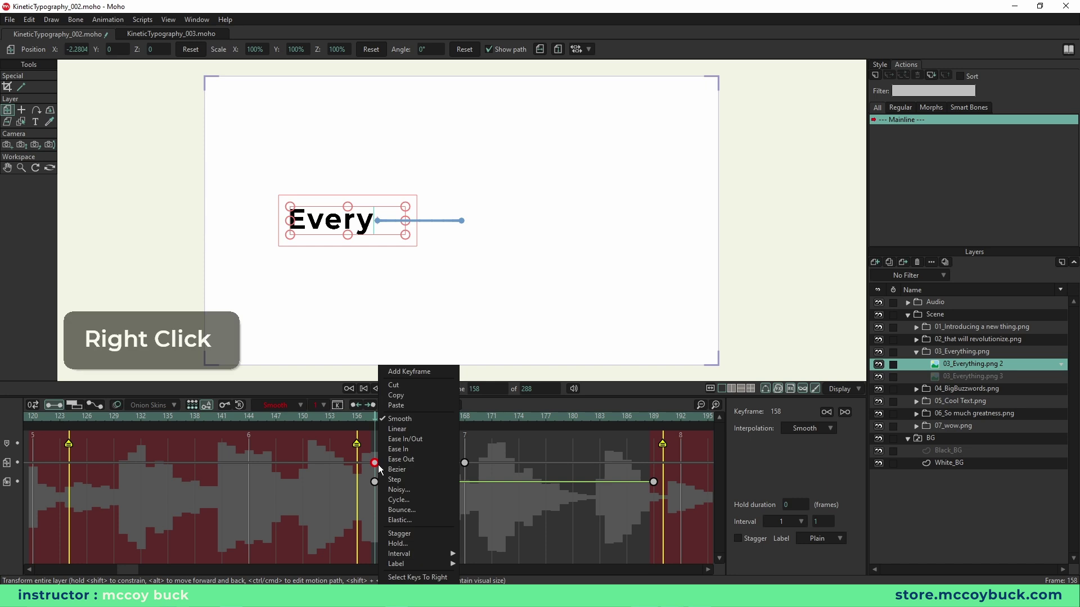
{"action": "left_click", "coordinate": [413, 520]}
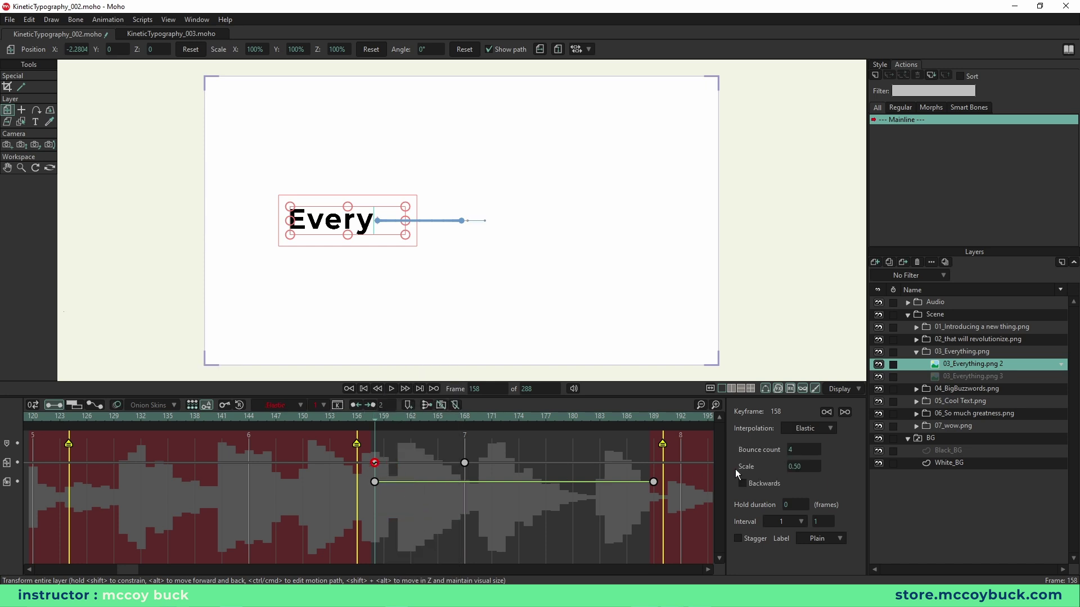
Step: Set the elastic keyframe's bounce count to 1 and its scale to 0.8
{"action": "left_click", "coordinate": [800, 451]}
{"action": "type", "text": "1"}
{"action": "key", "text": "Tab"}
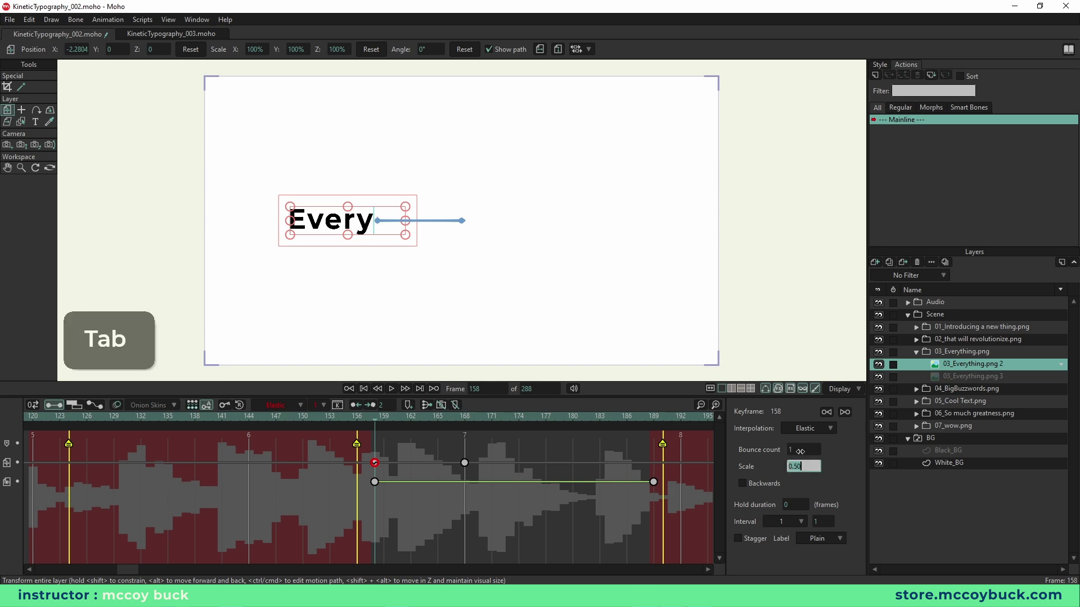
{"action": "type", "text": ".8"}
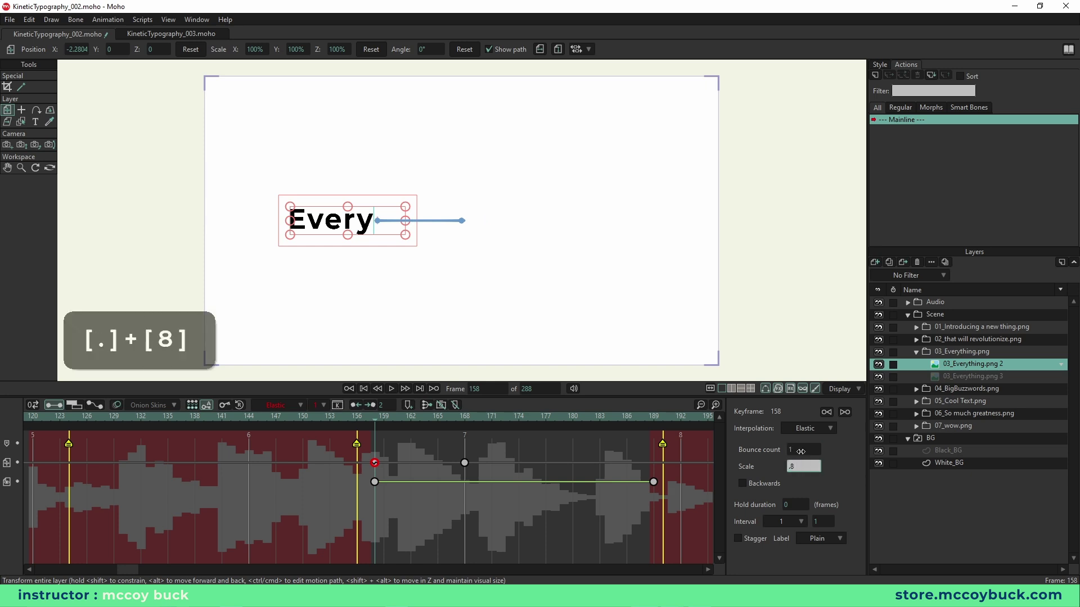
{"action": "key", "text": "Return"}
Step: Play the elastic "Every" slide-in and scrub through it from frame 158 to frame 168
{"action": "key", "text": "space"}
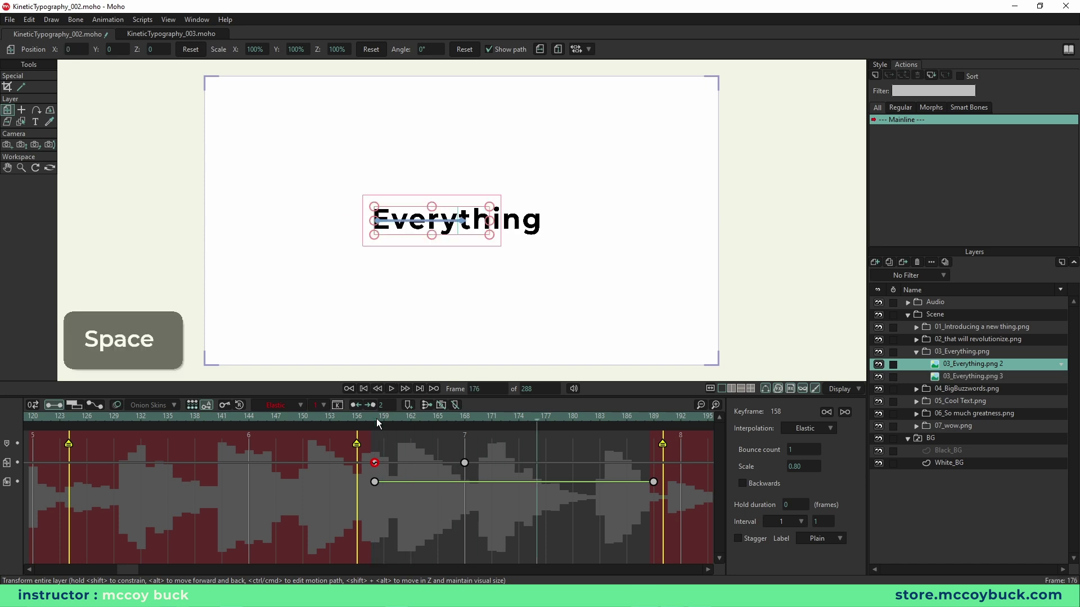
{"action": "key", "text": "space"}
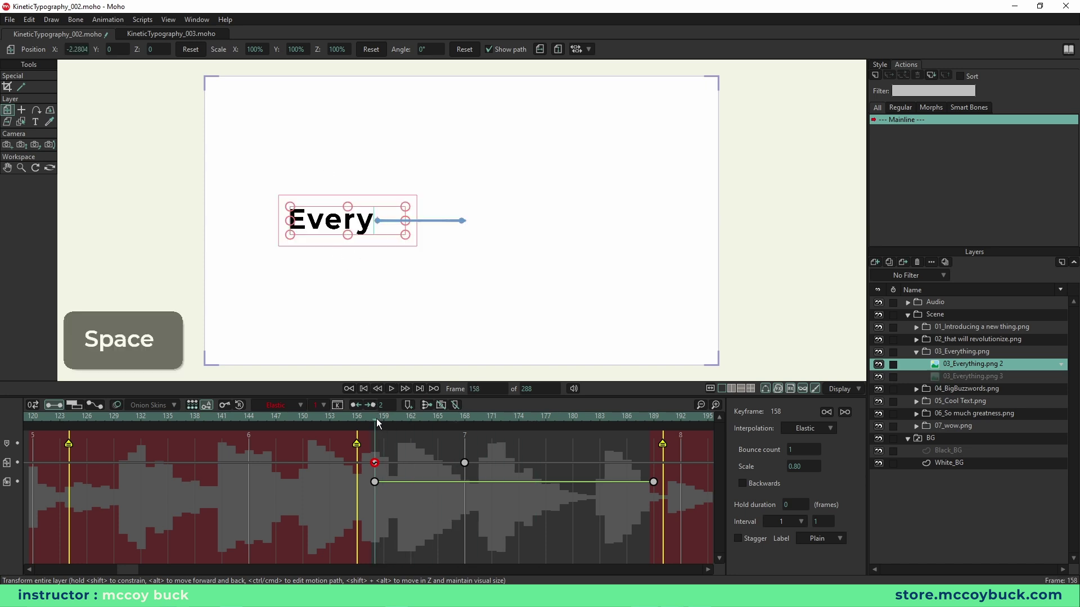
{"action": "left_click_drag", "start_coordinate": [376, 418], "coordinate": [425, 430]}
{"action": "left_click_drag", "start_coordinate": [427, 416], "coordinate": [465, 422]}
Step: Copy both position keyframes of 03_Everything.png 2 and paste them onto 03_Everything.png 3 starting at frame 170
{"action": "left_click", "coordinate": [383, 469]}
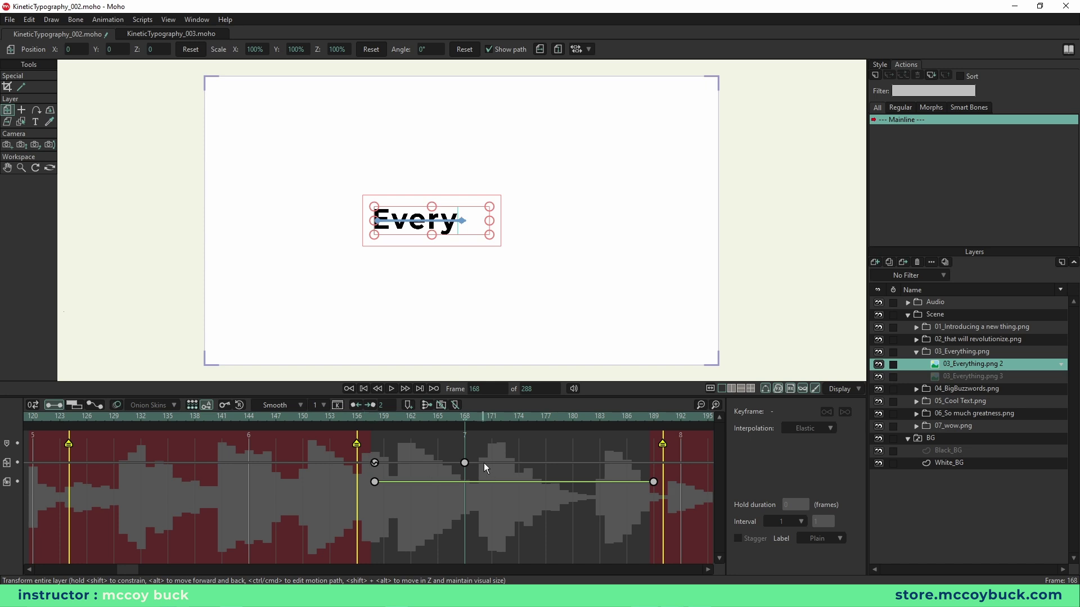
{"action": "left_click_drag", "start_coordinate": [356, 449], "coordinate": [495, 473]}
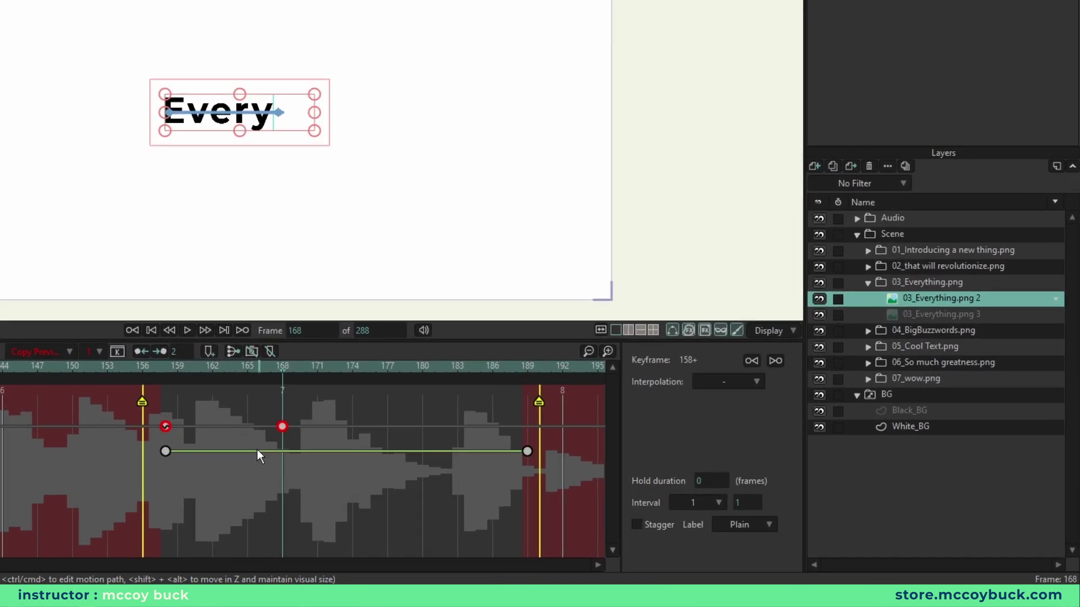
{"action": "left_click", "coordinate": [947, 316]}
{"action": "left_click", "coordinate": [304, 365]}
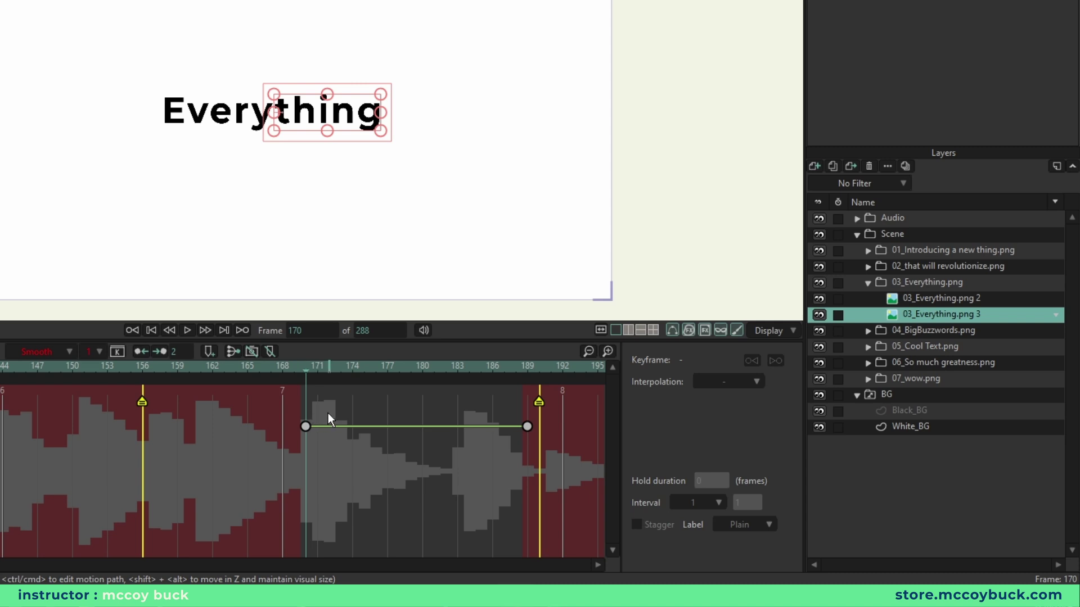
{"action": "key", "text": "ctrl+v"}
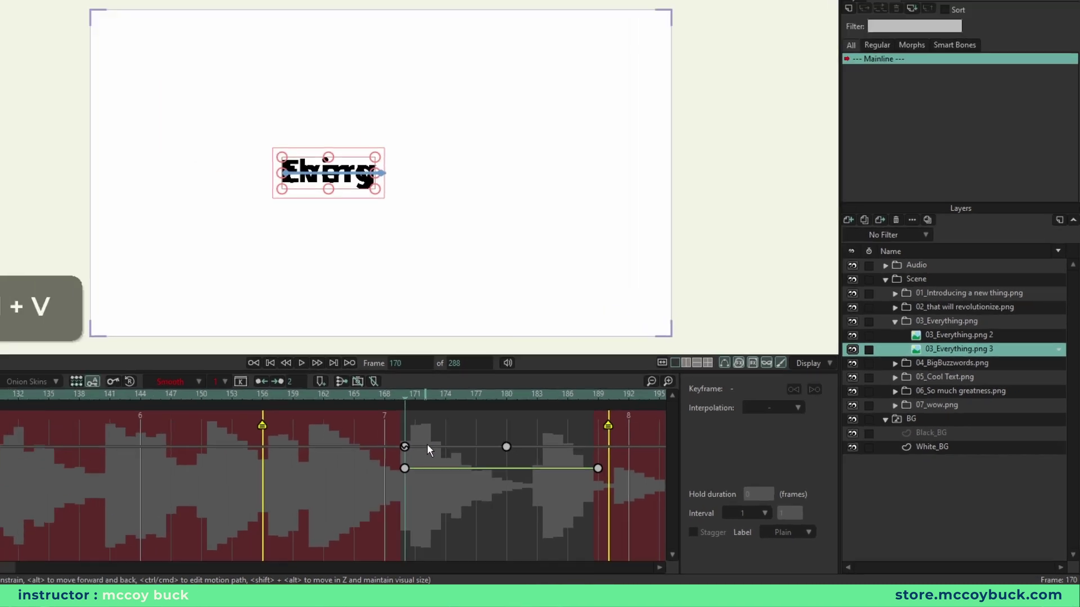
Step: Play the pasted "thing" slide-in from frame 156 and return to its keyframe at frame 170
{"action": "left_click", "coordinate": [141, 364]}
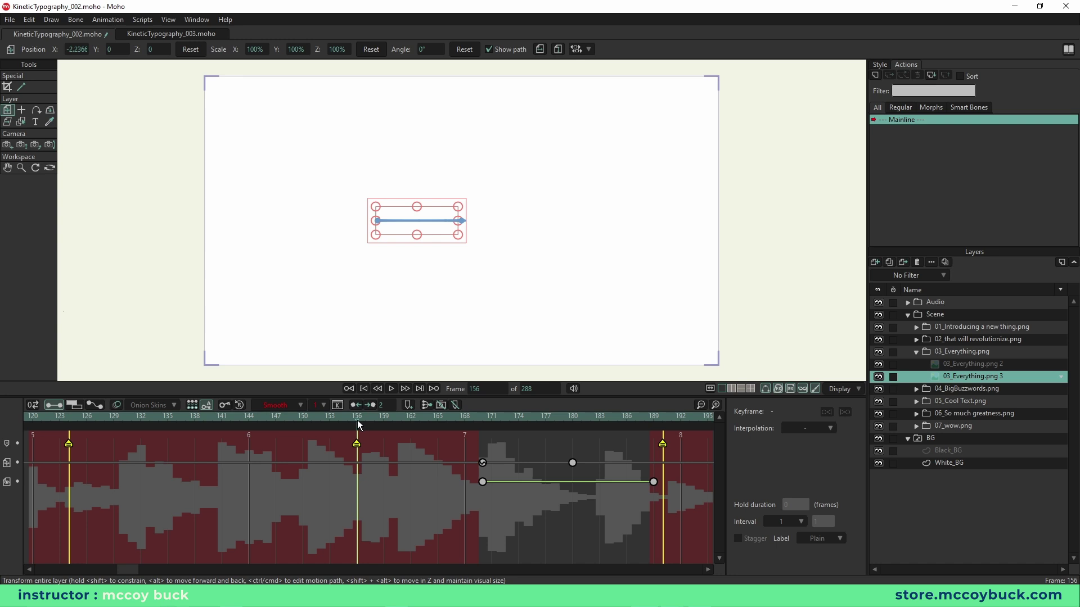
{"action": "key", "text": "space"}
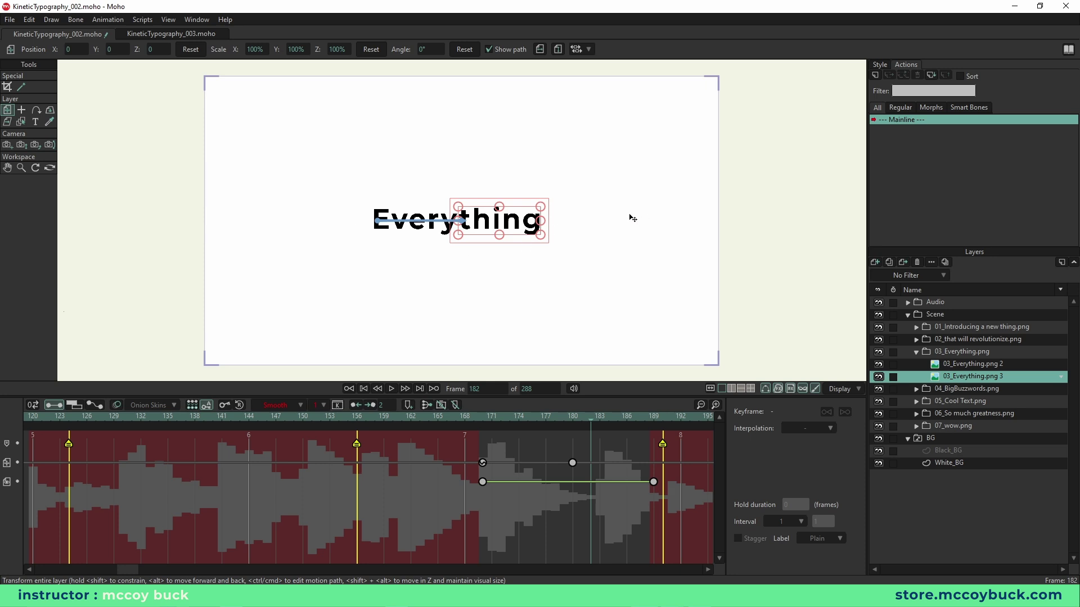
{"action": "key", "text": "shift+Left"}
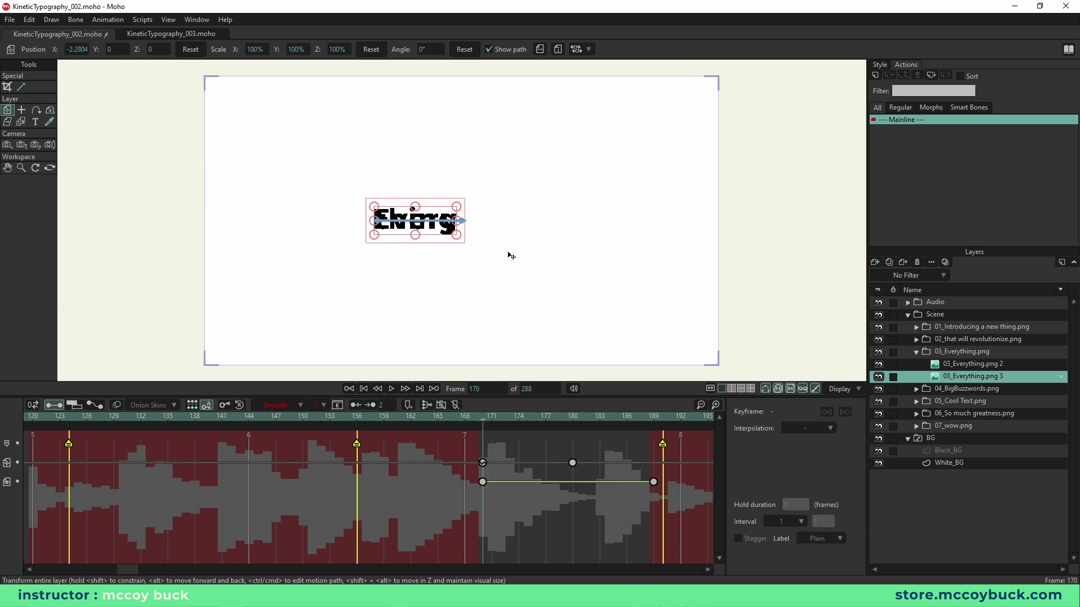
Step: Set the X position of 03_Everything.png 3 at frame 170 to 2.2804 so "thing" enters from the right
{"action": "left_click", "coordinate": [486, 463]}
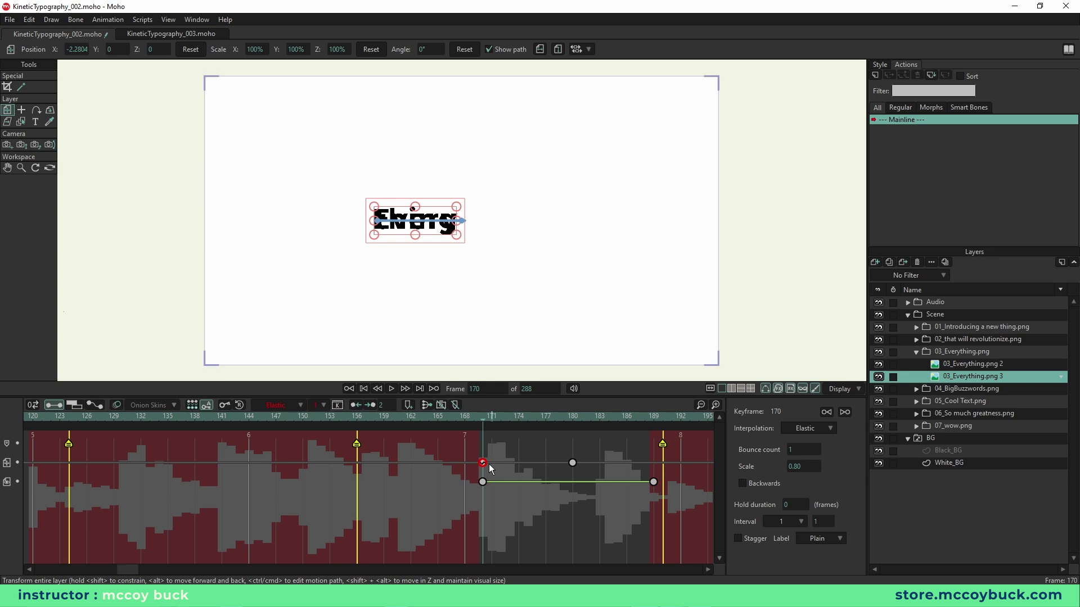
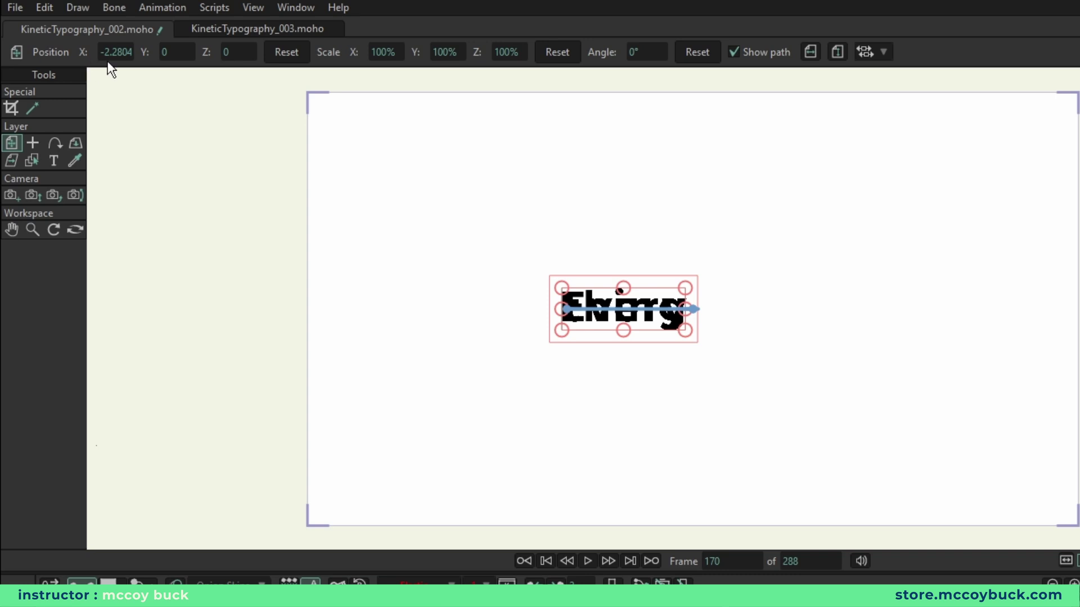
{"action": "left_click", "coordinate": [105, 52]}
{"action": "left_click", "coordinate": [107, 53]}
{"action": "key", "text": "Left"}
{"action": "type", "text": "-"}
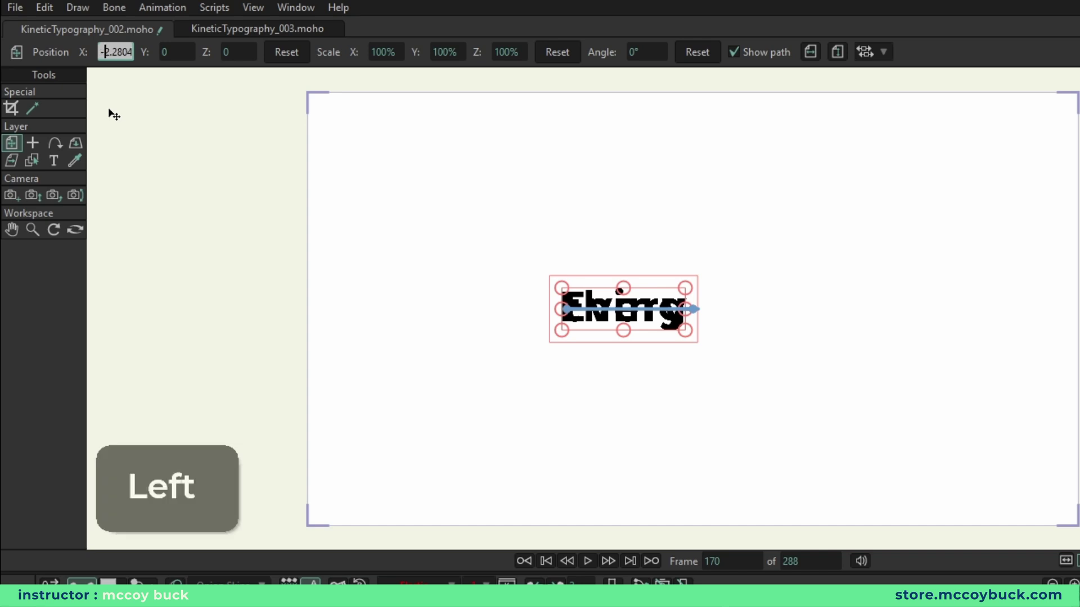
{"action": "key", "text": "BackSpace"}
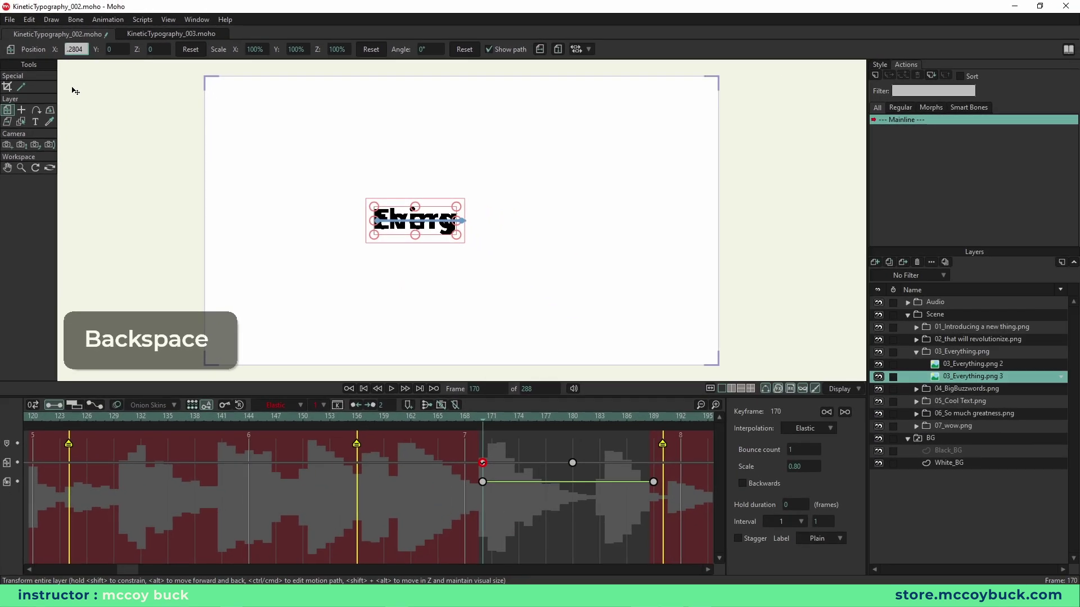
{"action": "type", "text": "2"}
{"action": "key", "text": "Return"}
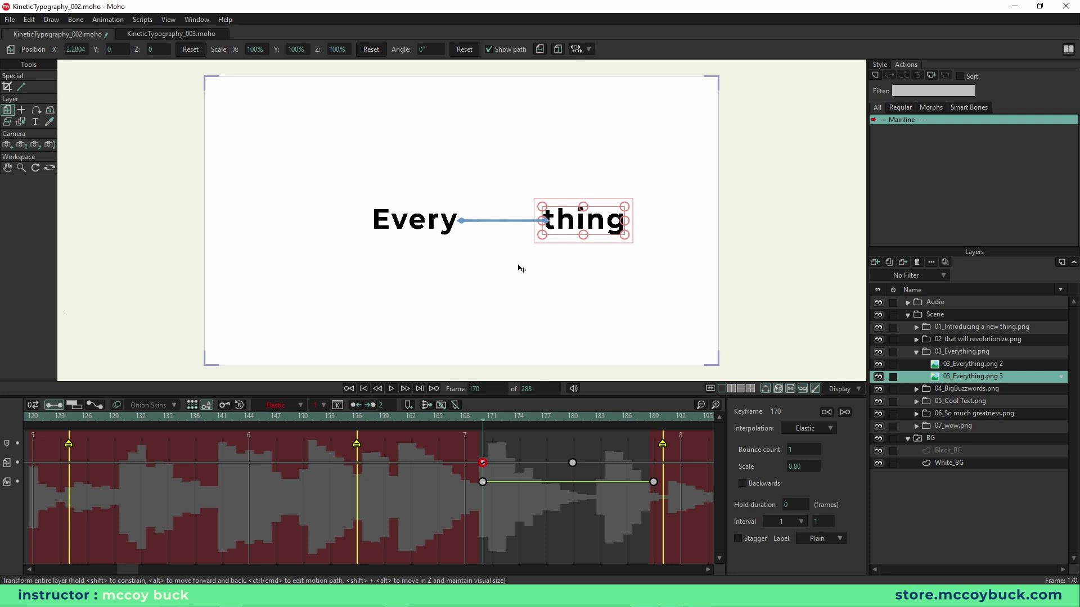
Step: Play both halves of "Everything" from frame 156 with the whole canvas in view and scrub the "thing" entrance between frames 170 and 174
{"action": "left_click", "coordinate": [358, 416]}
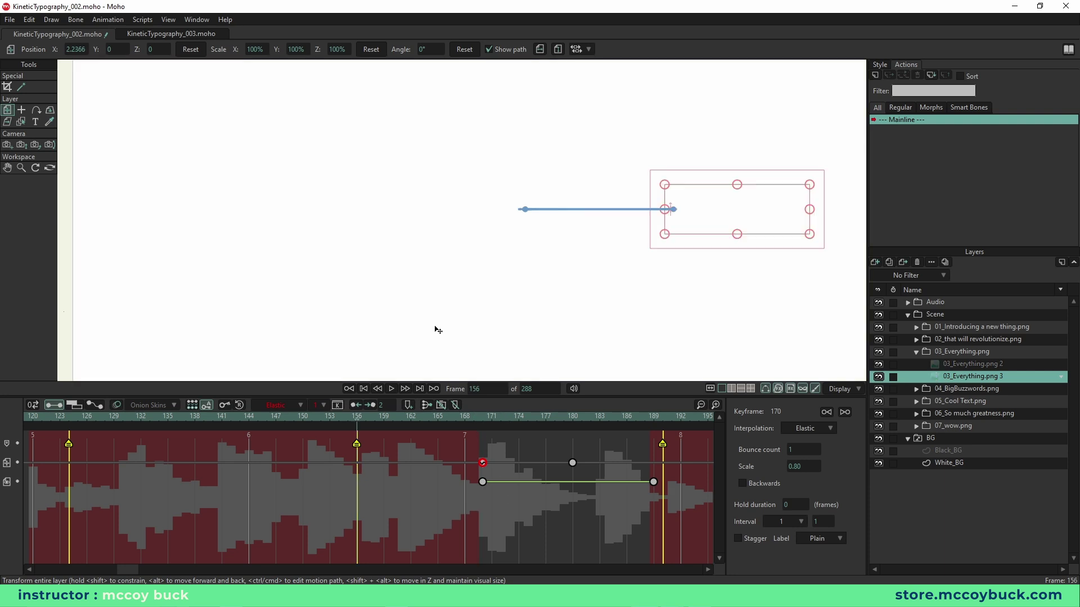
{"action": "key", "text": "Home"}
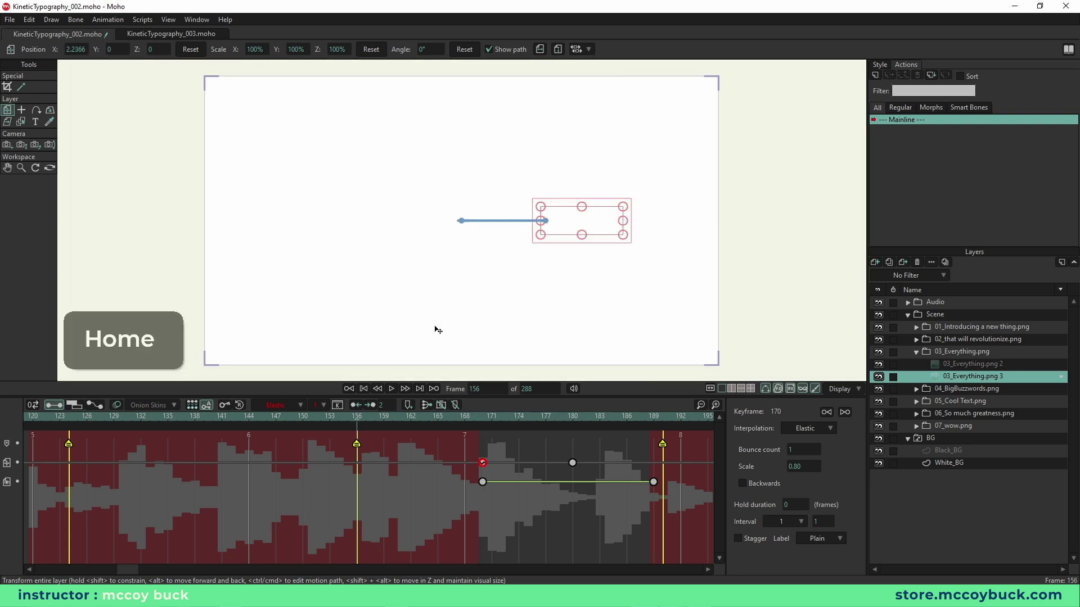
{"action": "key", "text": "space"}
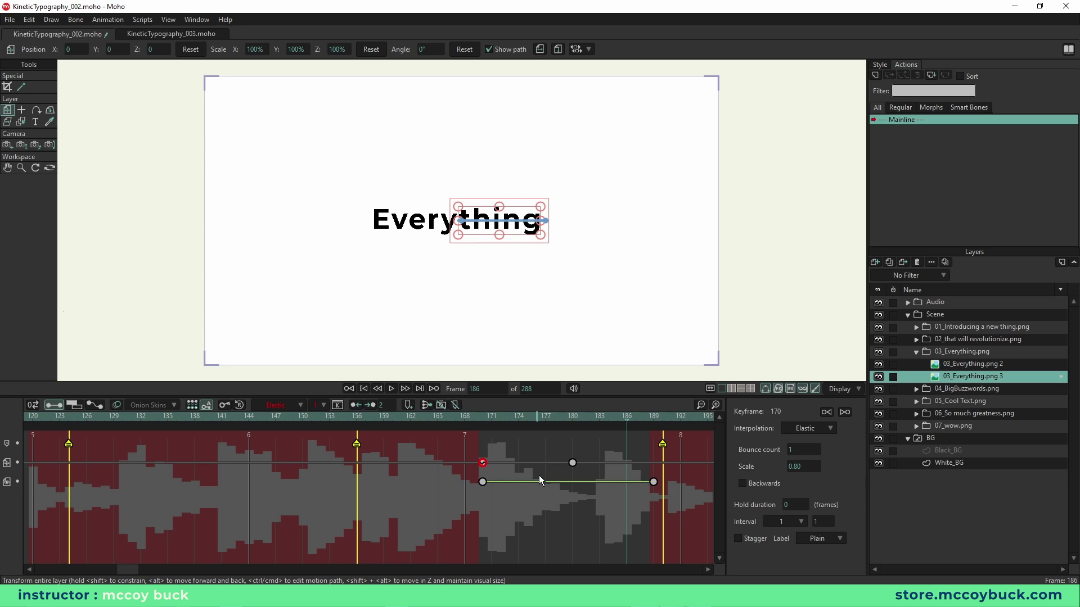
{"action": "mouse_move", "coordinate": [490, 419]}
{"action": "left_mouse_down"}
{"action": "mouse_move", "coordinate": [555, 431]}
{"action": "mouse_move", "coordinate": [479, 427]}
{"action": "mouse_move", "coordinate": [494, 431]}
{"action": "left_mouse_up"}
{"action": "scroll", "coordinate": [499, 262], "scroll_direction": "up", "scroll_amount": 2}
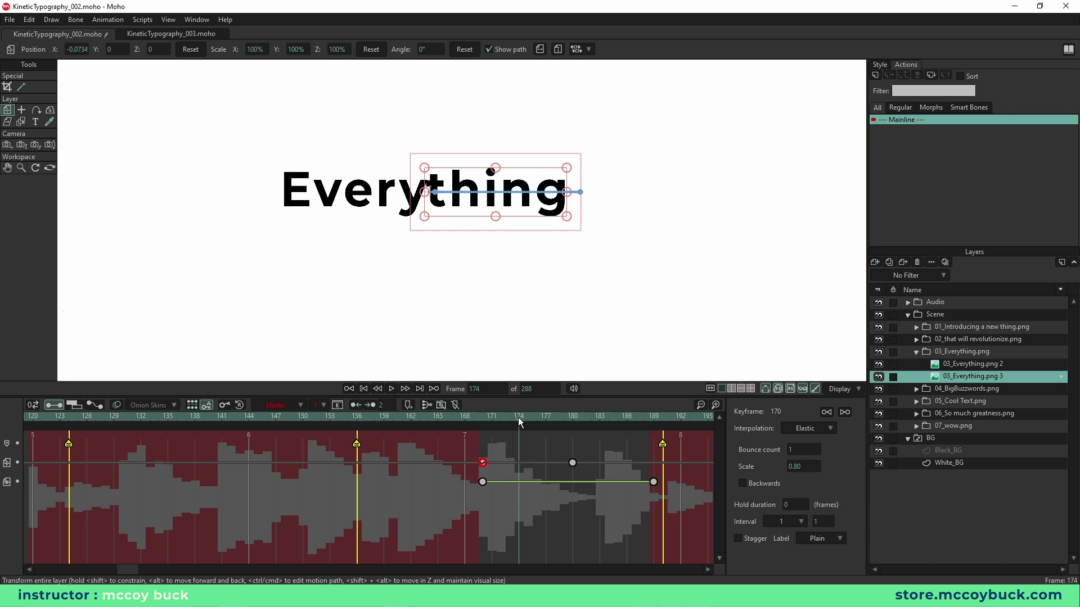
{"action": "left_click_drag", "start_coordinate": [518, 418], "coordinate": [483, 428]}
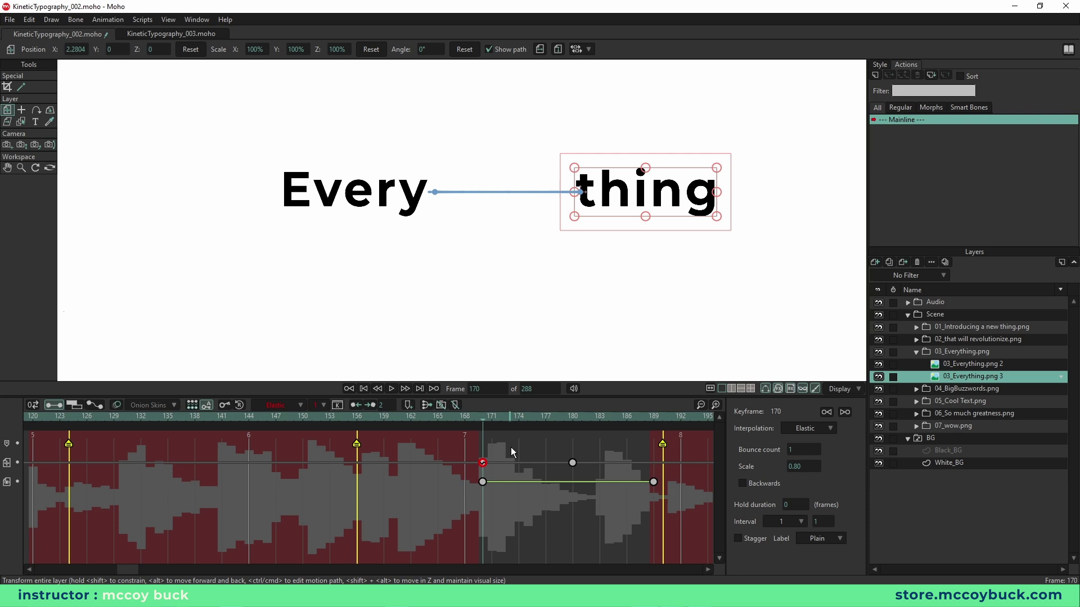
Step: Collapse the 03_Everything.png group, select 04_BigBuzzwordsW.png 3 in the 04_BigBuzzwords.png group, and add a position keyframe at frame 192
{"action": "left_click", "coordinate": [917, 351]}
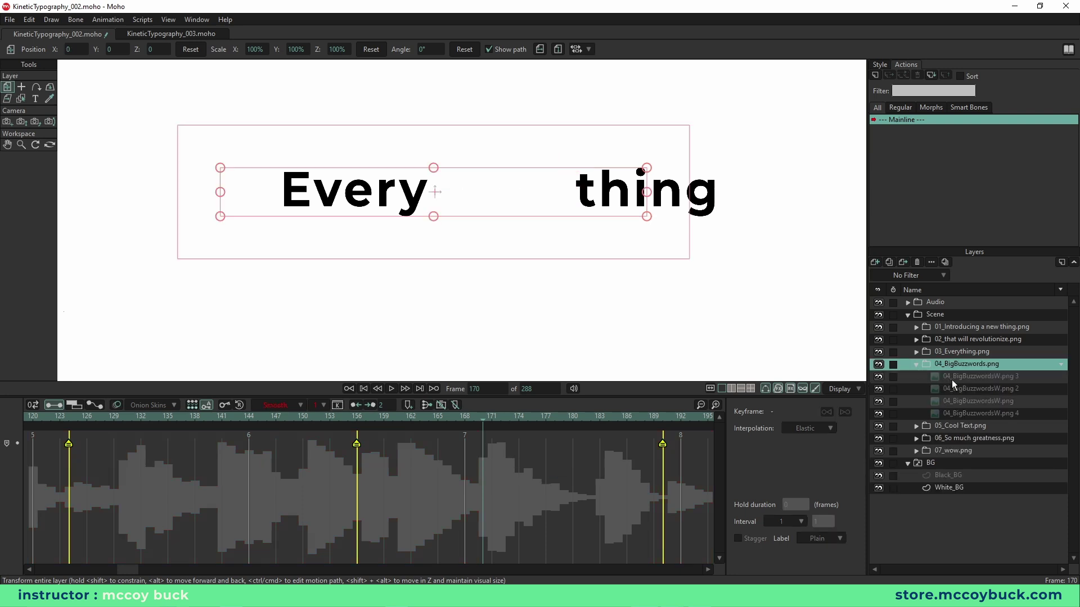
{"action": "left_click", "coordinate": [916, 364]}
{"action": "left_click", "coordinate": [978, 377]}
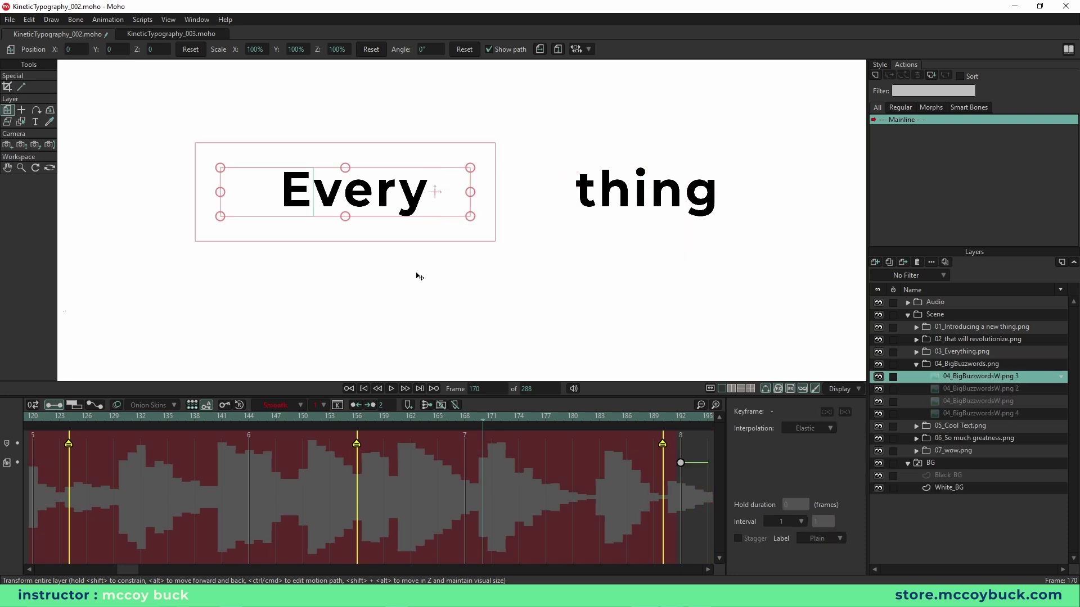
{"action": "left_click", "coordinate": [681, 420]}
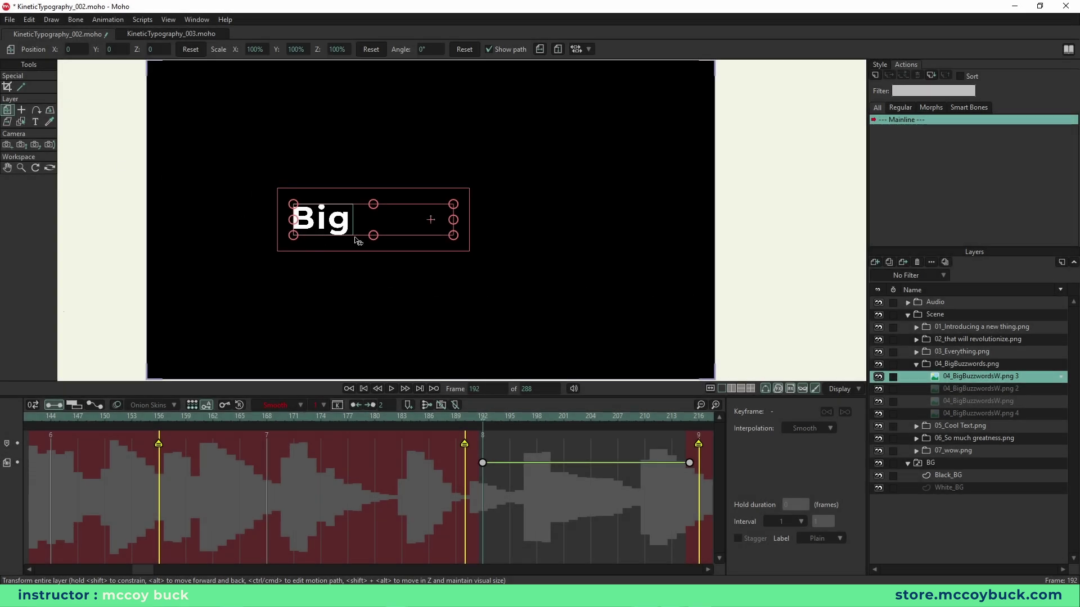
{"action": "left_click", "coordinate": [320, 216]}
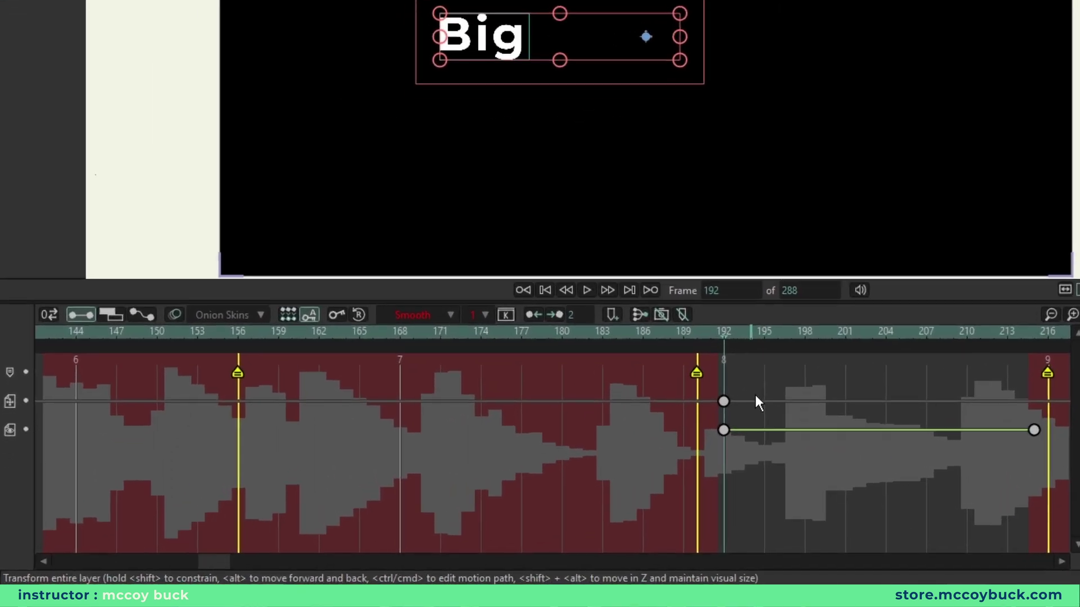
Step: Add a second position keyframe to 04_BigBuzzwordsW.png 3 eight frames further on, at frame 200
{"action": "key", "text": "Right"}
{"action": "key", "text": "Right"}
{"action": "key", "text": "Right"}
{"action": "key", "text": "Right"}
{"action": "key", "text": "Right"}
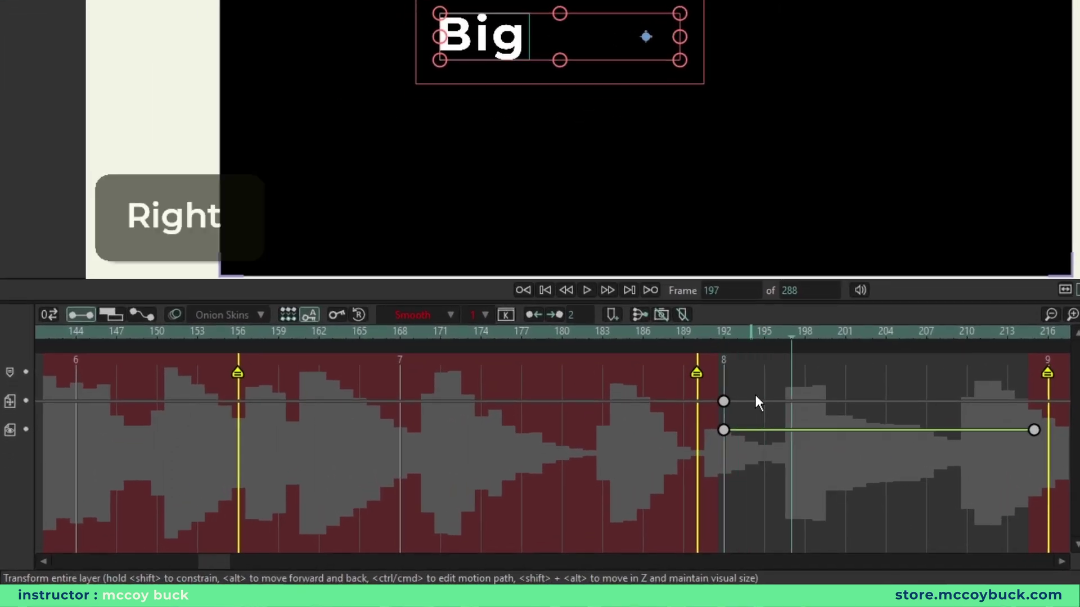
{"action": "key", "text": "Right"}
{"action": "key", "text": "Right"}
{"action": "key", "text": "Right"}
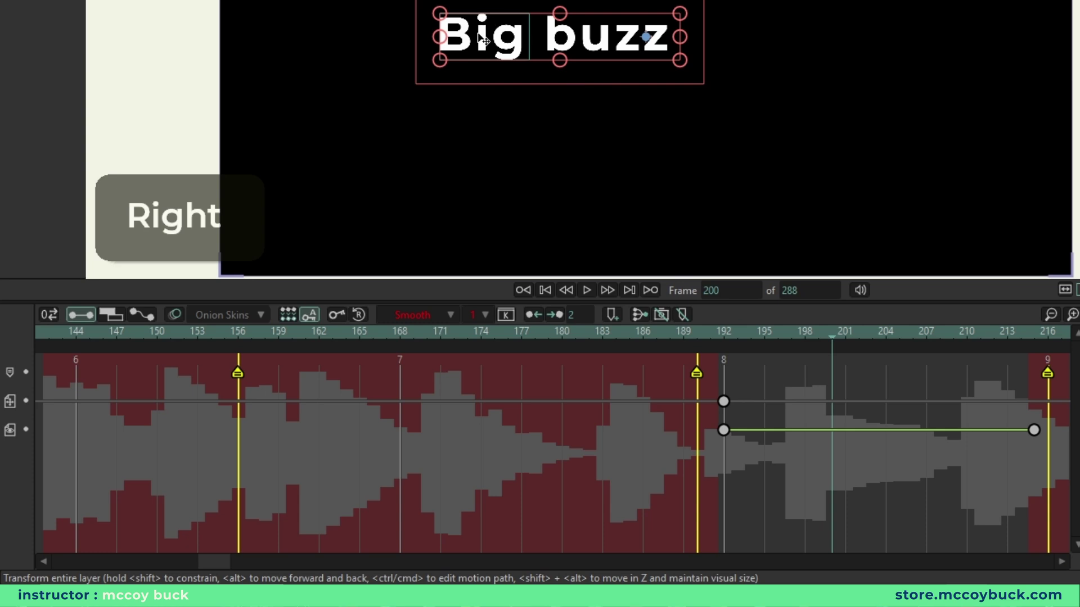
{"action": "left_click", "coordinate": [479, 34]}
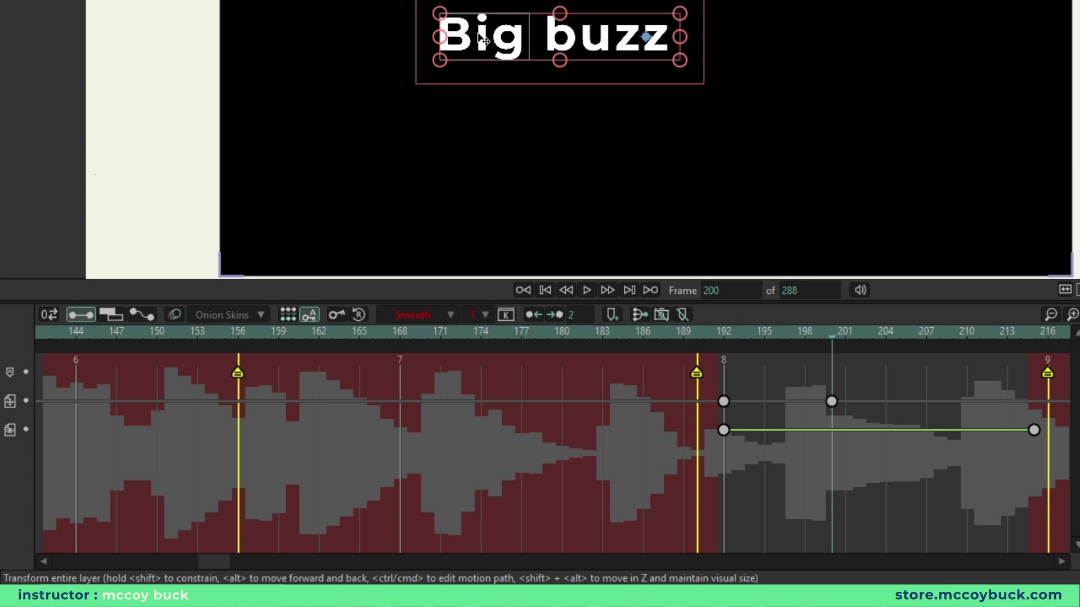
Step: Move 04_BigBuzzwordsW.png 3 straight down by about its own text height at frame 192 and play back its rise
{"action": "left_click", "coordinate": [725, 336]}
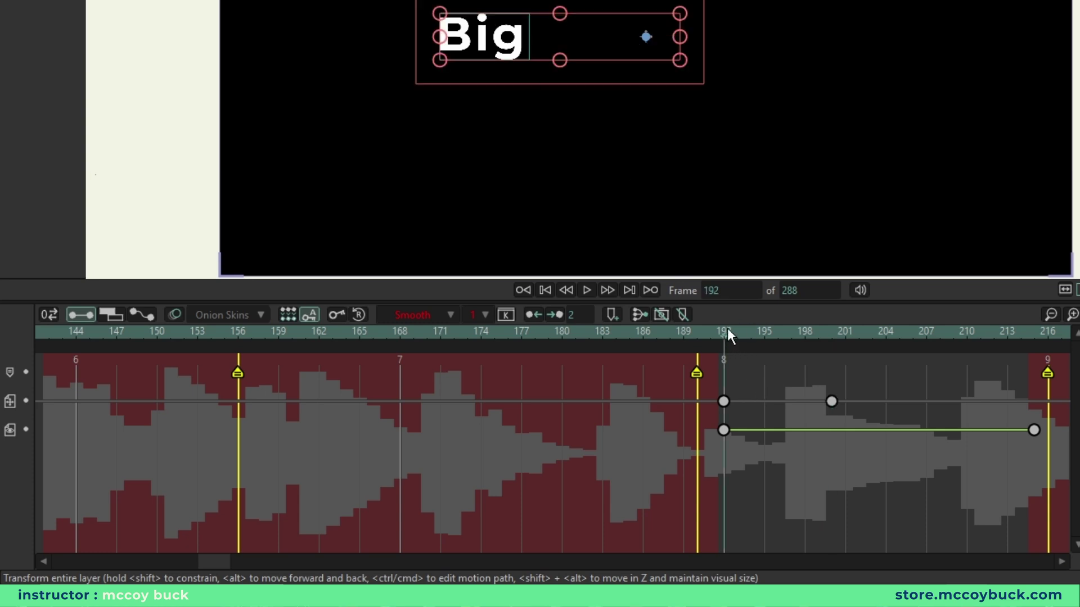
{"action": "left_click_drag", "start_coordinate": [494, 49], "coordinate": [494, 93]}
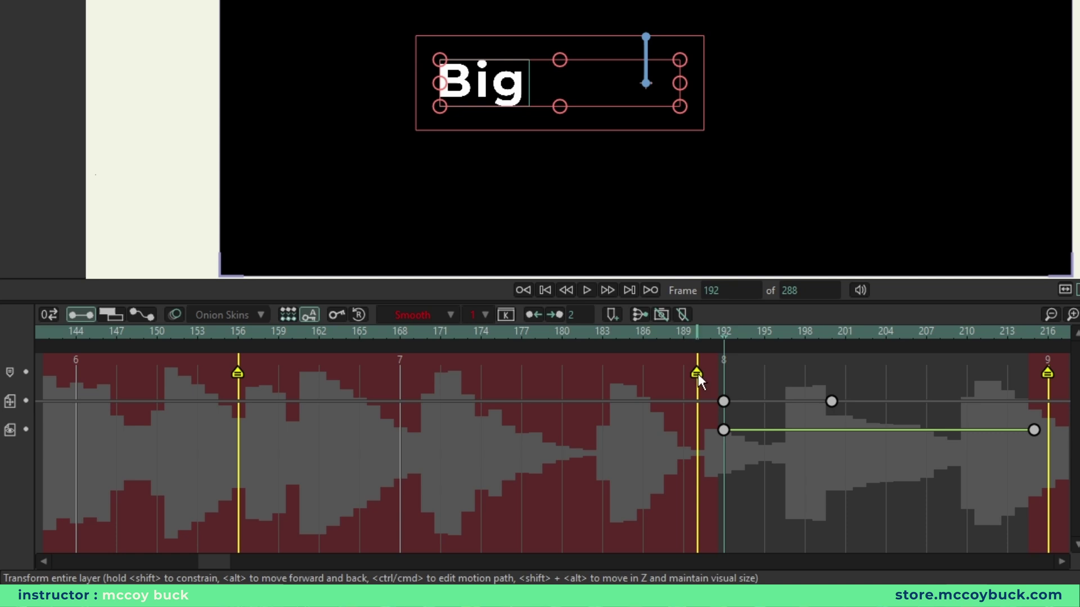
{"action": "key", "text": "space"}
{"action": "key", "text": "space"}
{"action": "left_click", "coordinate": [723, 333]}
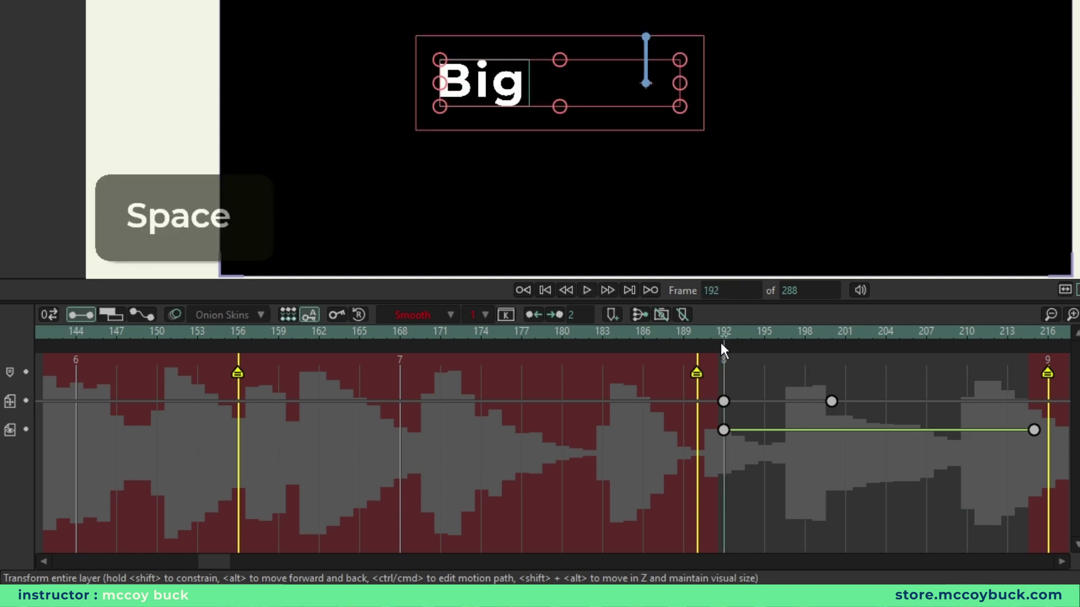
Step: Give the frame 192 position keyframe of 04_BigBuzzwordsW.png 3 Elastic interpolation with bounce count 1 and scale 0.8
{"action": "right_click", "coordinate": [724, 402]}
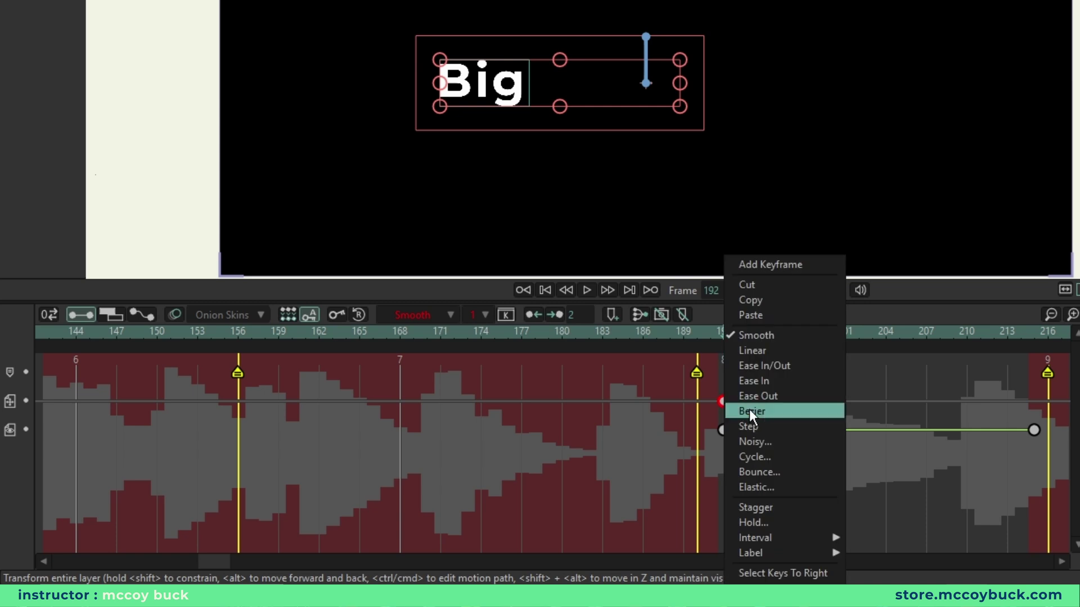
{"action": "left_click", "coordinate": [774, 487]}
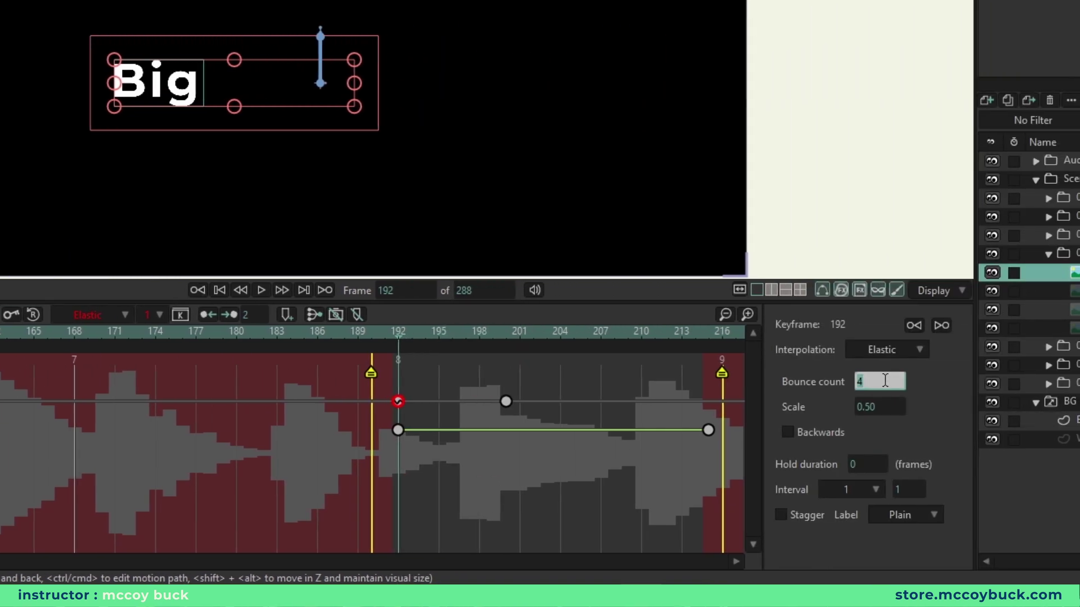
{"action": "type", "text": "1"}
{"action": "key", "text": "Tab"}
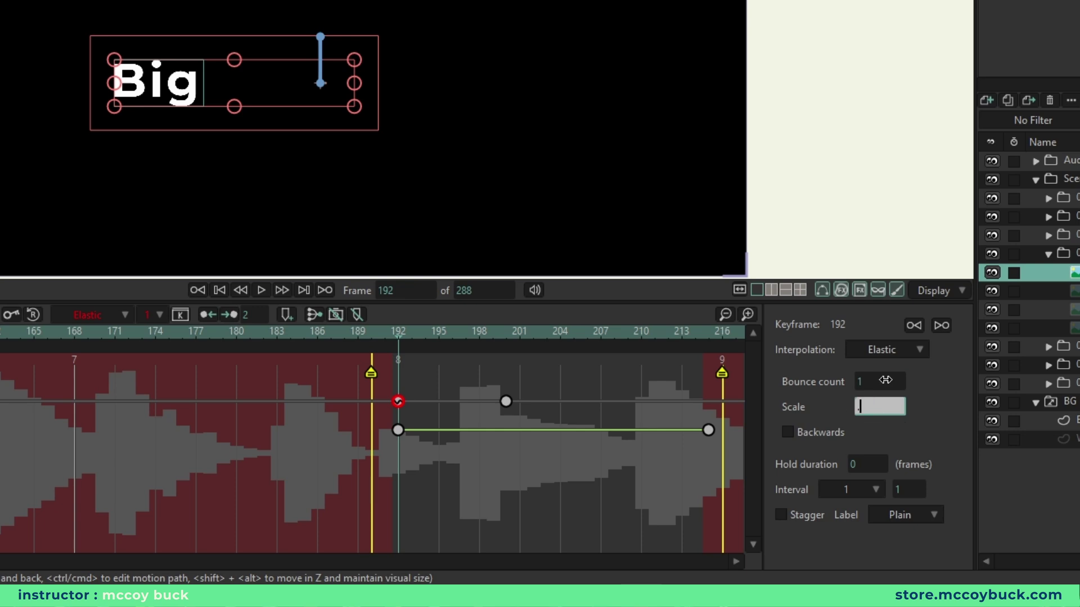
{"action": "type", "text": "0.8"}
{"action": "key", "text": "Return"}
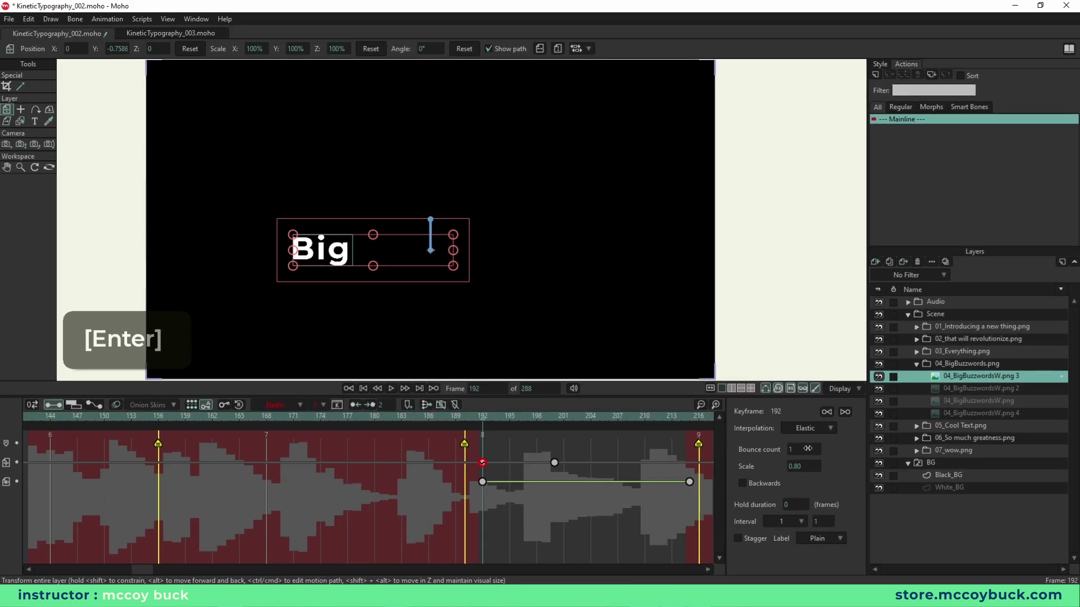
Step: Play back the elastic rise of "Big" repeatedly from frame 192
{"action": "key", "text": "space"}
{"action": "key", "text": "space"}
{"action": "key", "text": "space"}
{"action": "key", "text": "space"}
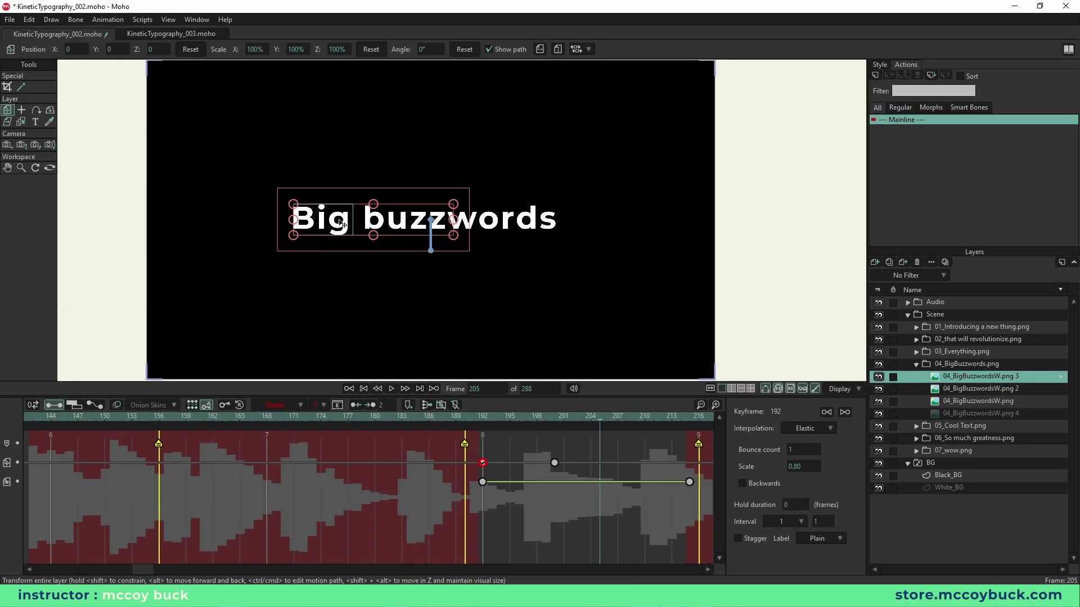
{"action": "left_click", "coordinate": [484, 421]}
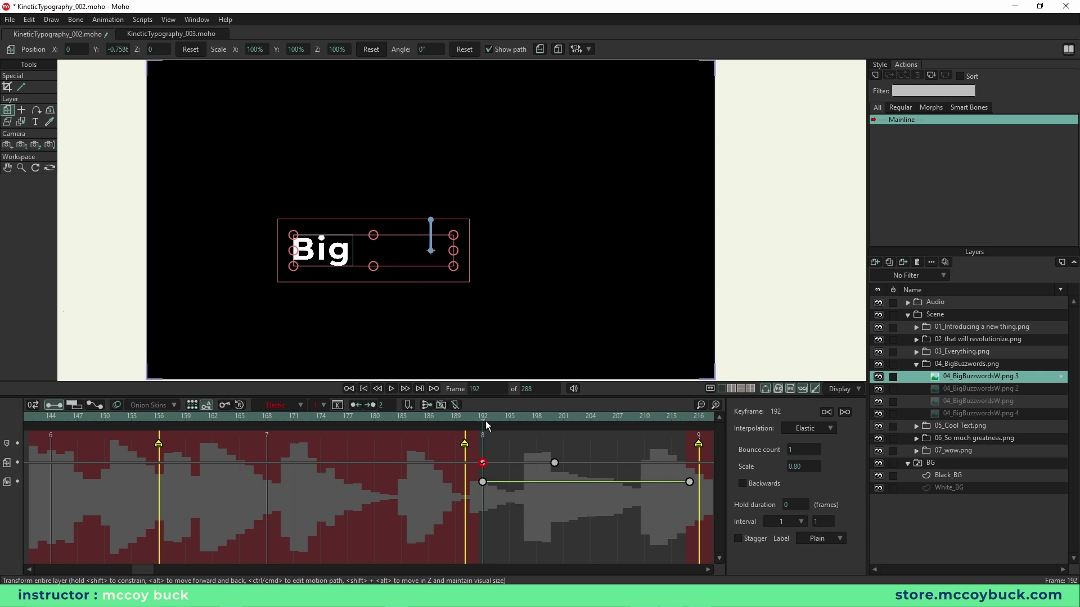
{"action": "key", "text": "space"}
{"action": "key", "text": "space"}
Step: Copy both position keyframes of 04_BigBuzzwordsW.png 3 and select all four 04_BigBuzzwords layers so their keyframes share the timeline
{"action": "left_click_drag", "start_coordinate": [589, 459], "coordinate": [478, 473]}
{"action": "key", "text": "ctrl+c"}
{"action": "left_click", "coordinate": [986, 387]}
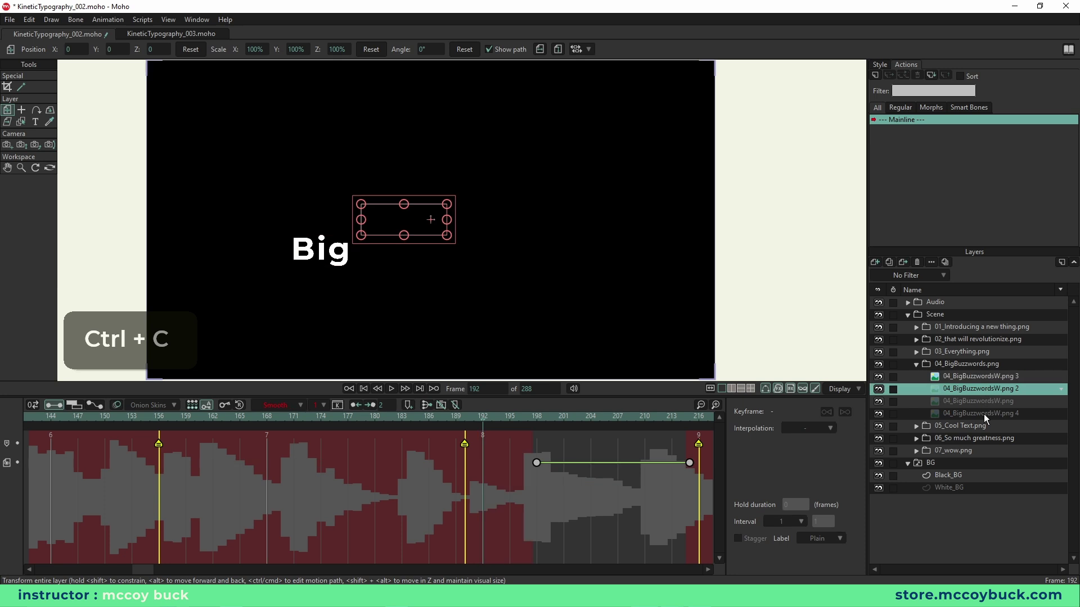
{"action": "left_click", "coordinate": [983, 414], "text": "shift"}
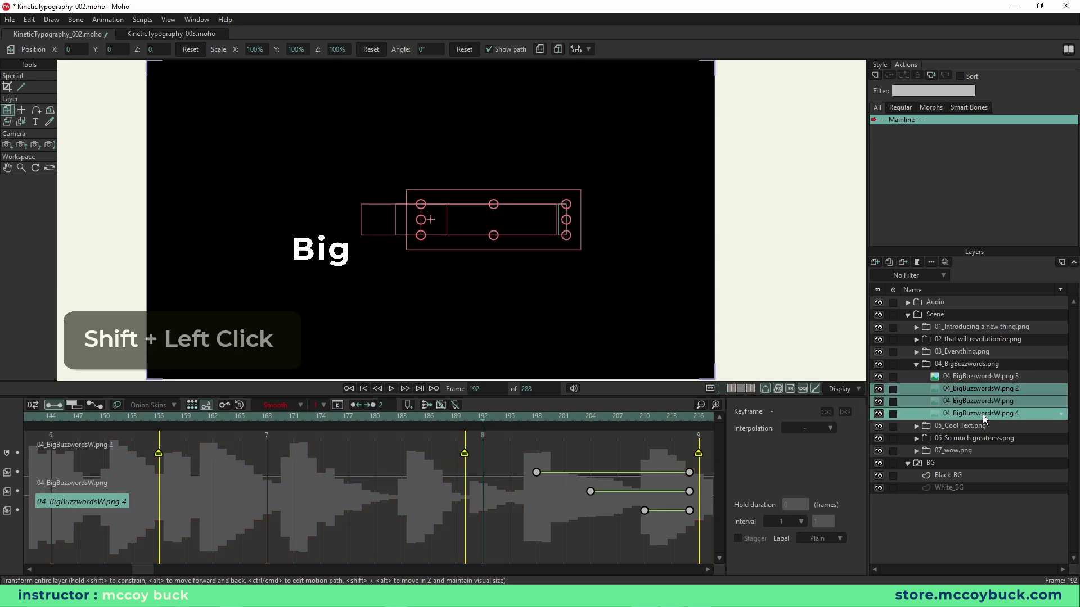
{"action": "left_click", "coordinate": [977, 375], "text": "shift"}
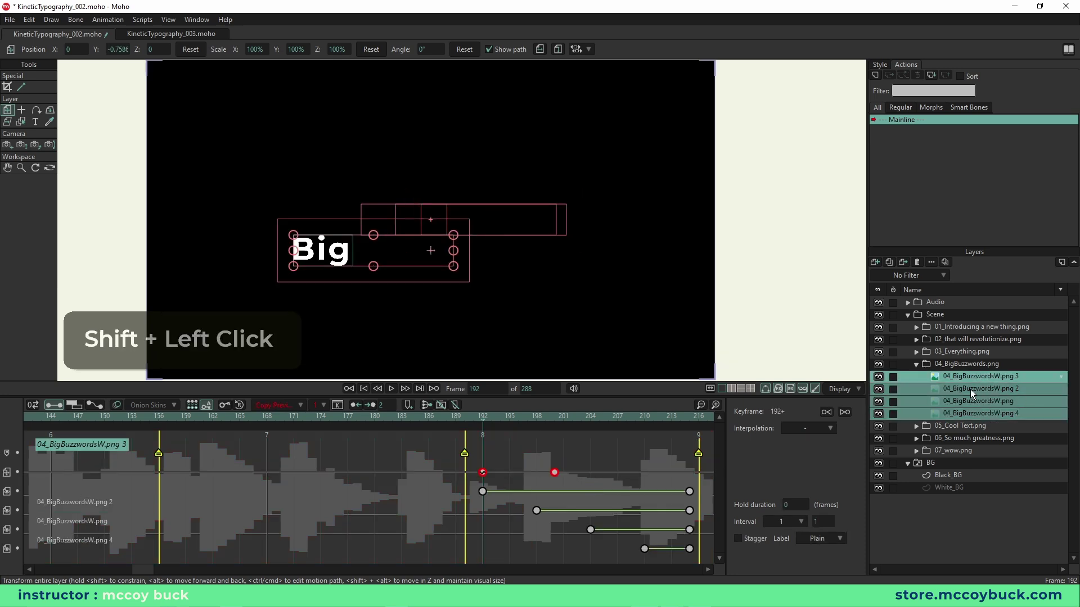
{"action": "left_click_drag", "start_coordinate": [143, 571], "coordinate": [173, 572]}
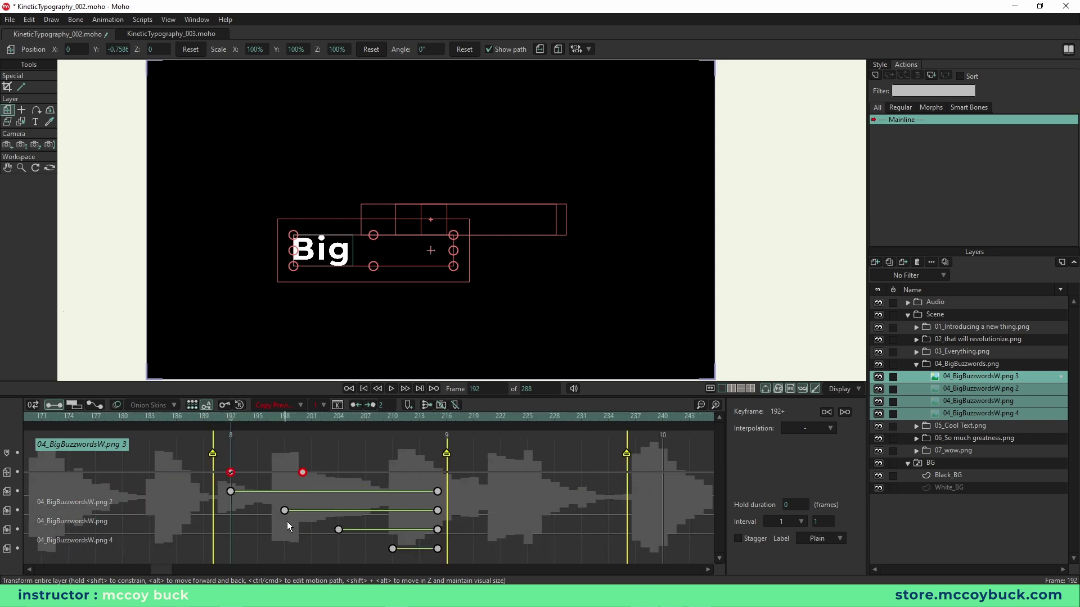
Step: Paste the copied position keyframes onto 04_BigBuzzwordsW.png 2 at frame 198
{"action": "left_click", "coordinate": [283, 426]}
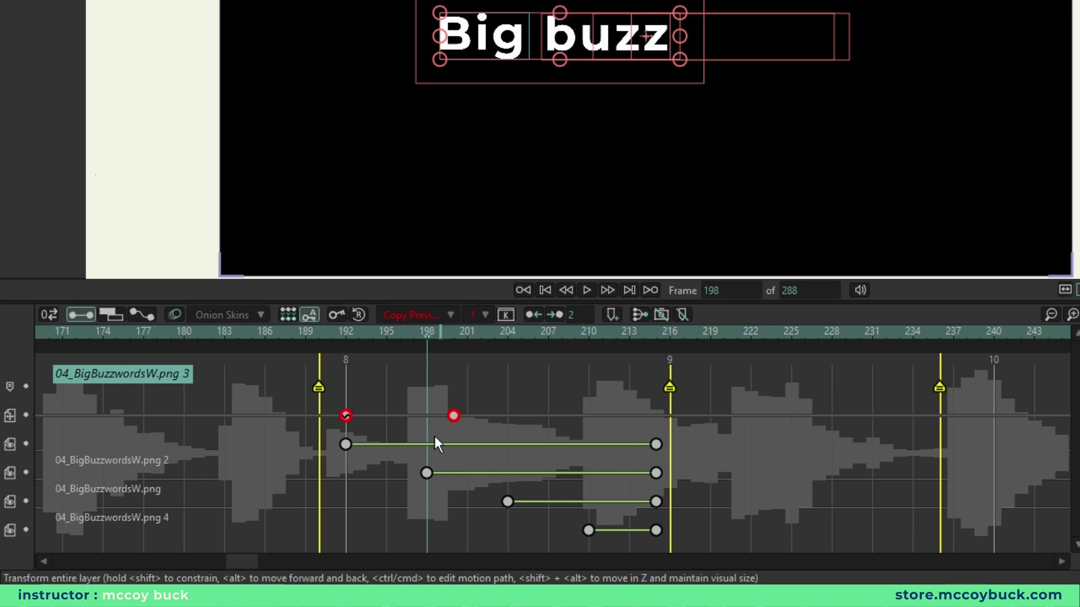
{"action": "left_click", "coordinate": [143, 461]}
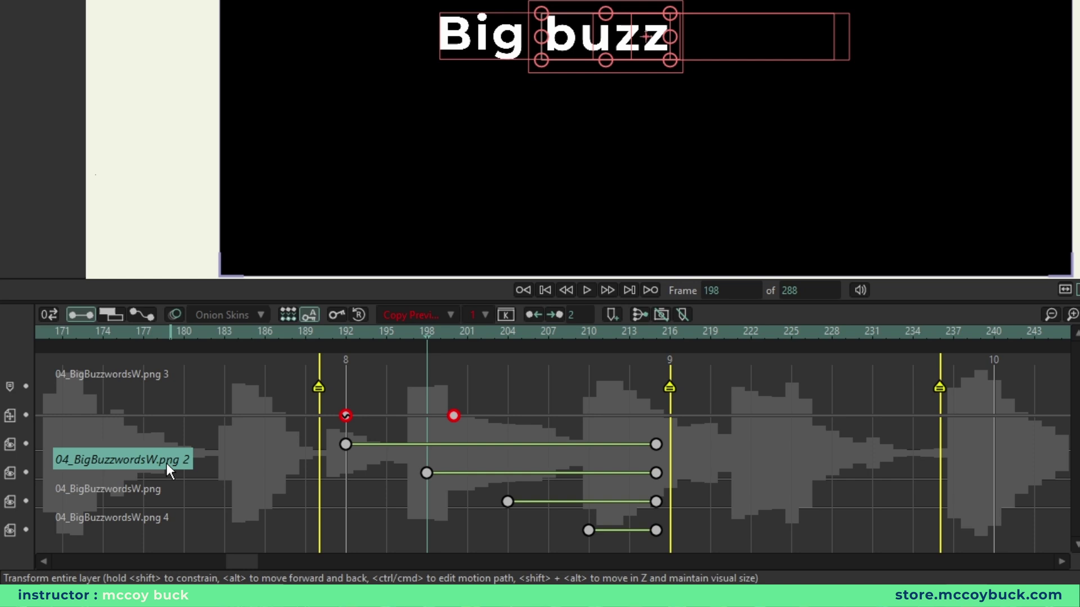
{"action": "key", "text": "ctrl+v"}
Step: Paste the copied position keyframes onto 04_BigBuzzwordsW.png at frame 204 and preview the word entrances from frame 185
{"action": "left_click", "coordinate": [107, 512]}
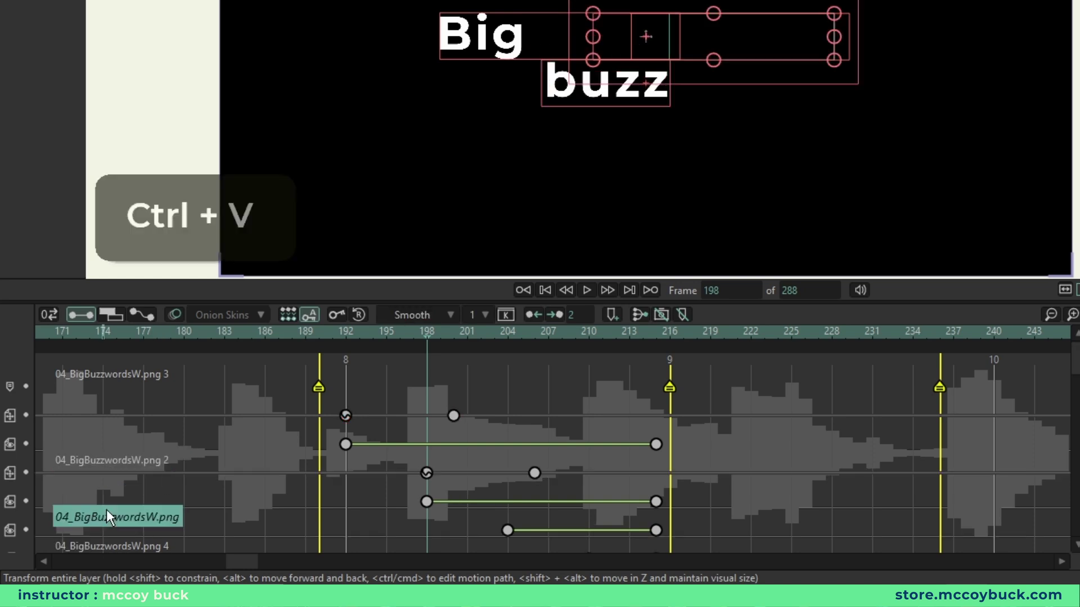
{"action": "left_click", "coordinate": [513, 333]}
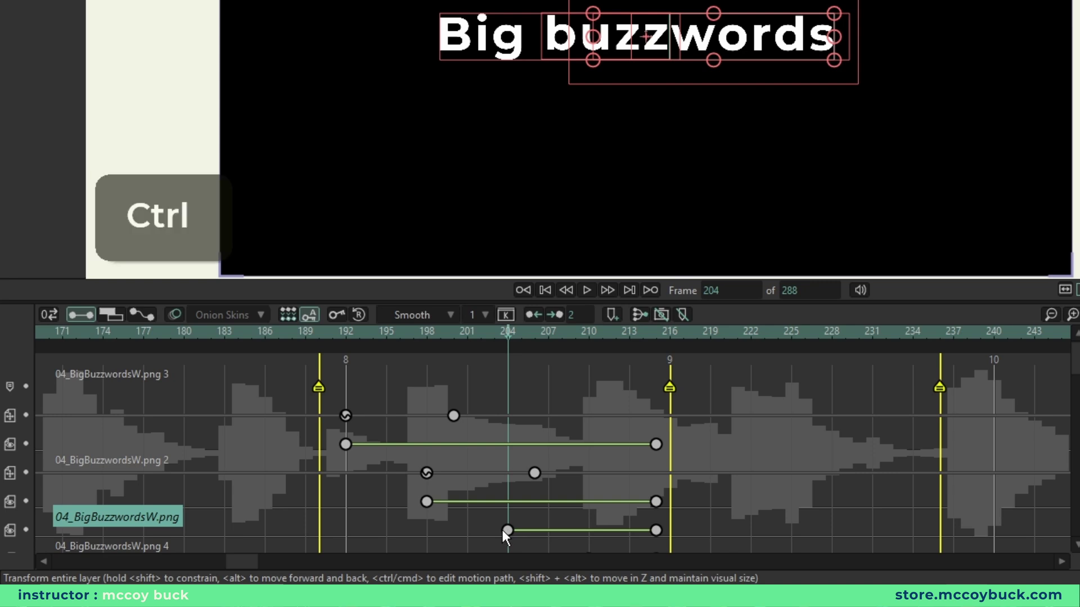
{"action": "key", "text": "ctrl+v"}
{"action": "left_click", "coordinate": [252, 336]}
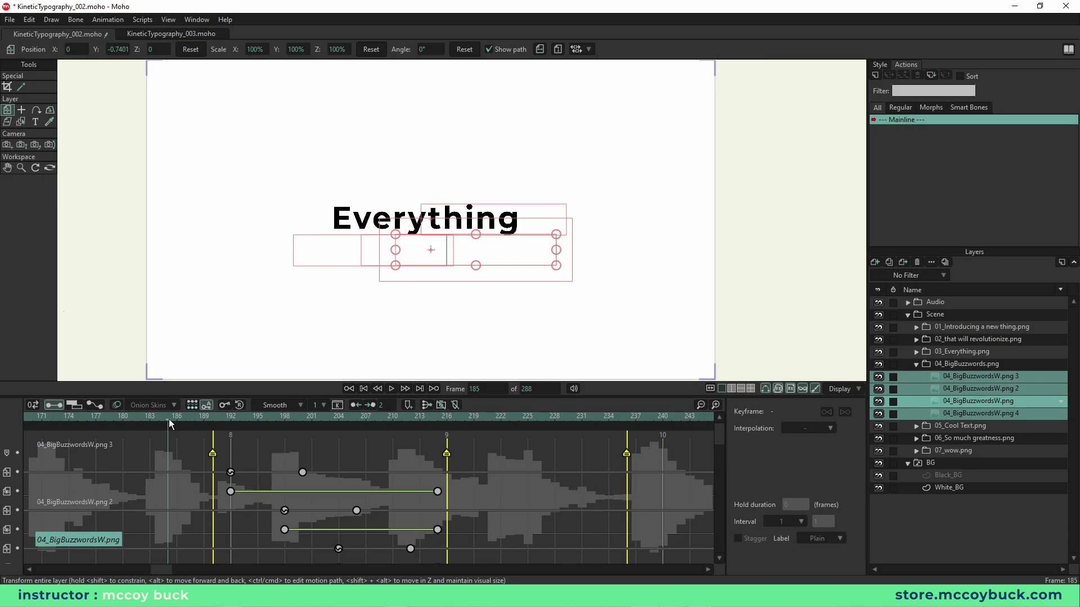
{"action": "key", "text": "space"}
{"action": "key", "text": "space"}
{"action": "left_click", "coordinate": [234, 419]}
{"action": "left_click", "coordinate": [420, 424]}
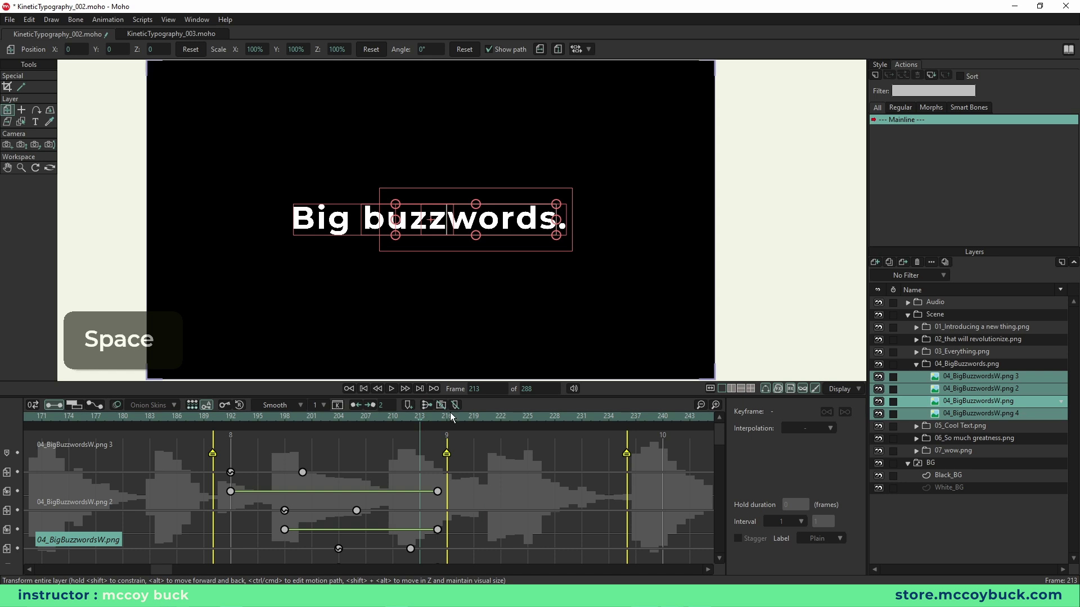
Step: Paste the copied position keyframes onto the period layer 04_BigBuzzwordsW.png 4 at frame 210
{"action": "left_click_drag", "start_coordinate": [720, 437], "coordinate": [724, 561]}
{"action": "left_click", "coordinate": [394, 422]}
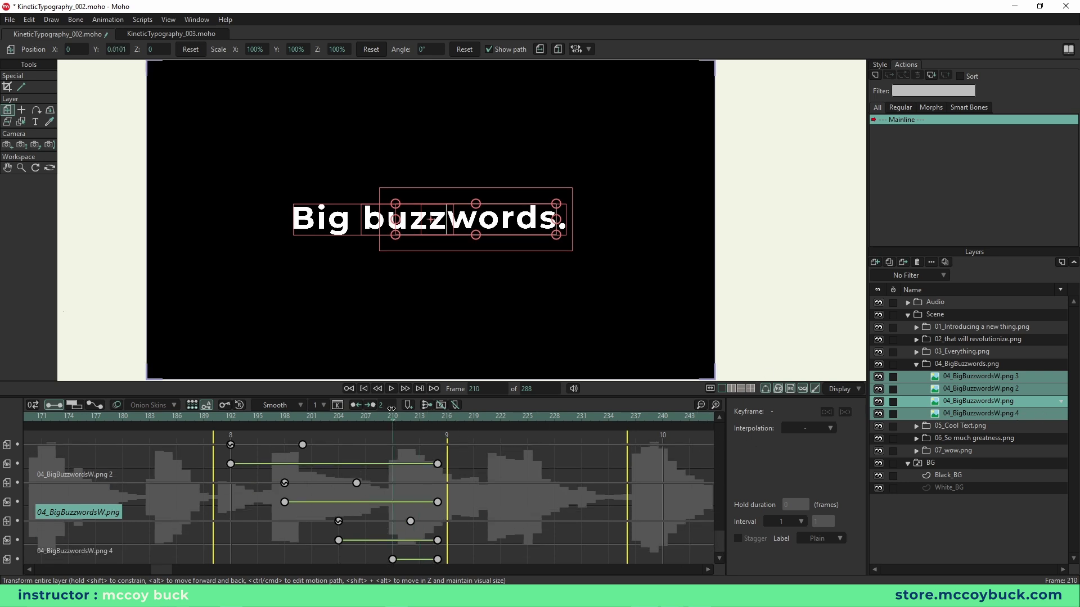
{"action": "left_click", "coordinate": [71, 551]}
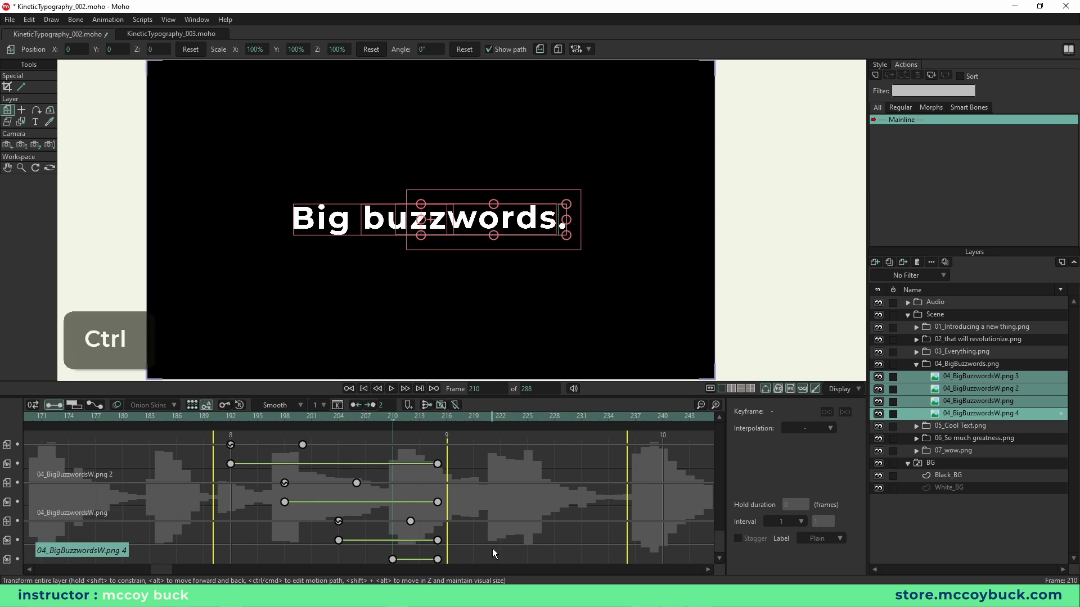
{"action": "key", "text": "ctrl+v"}
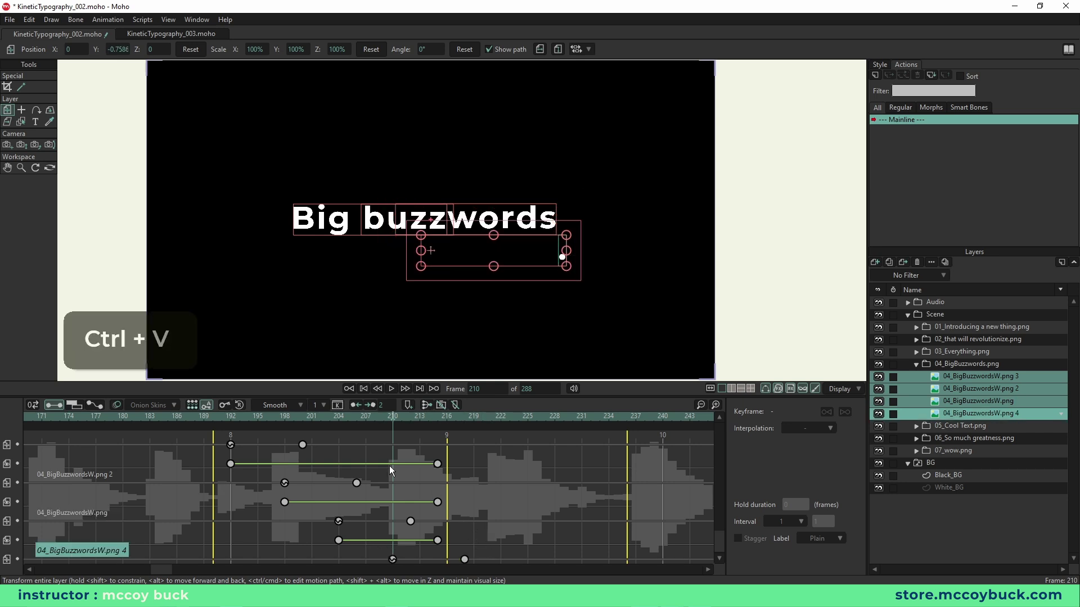
Step: Play the full "Big buzzwords." entrance and review the staggered keyframes of all four layers in an enlarged timeline
{"action": "left_click", "coordinate": [185, 417]}
{"action": "key", "text": "space"}
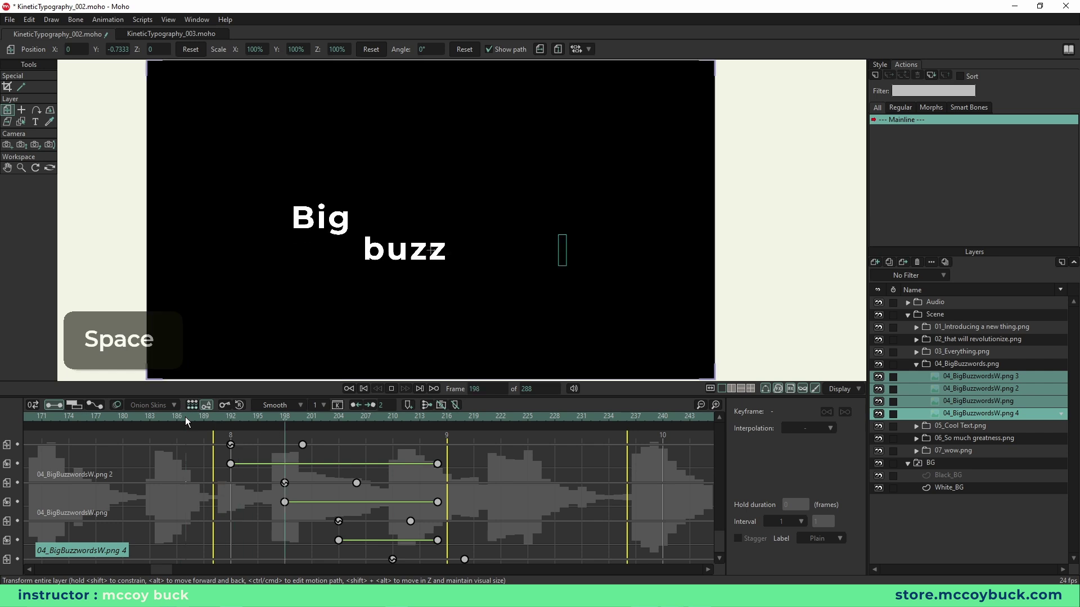
{"action": "key", "text": "space"}
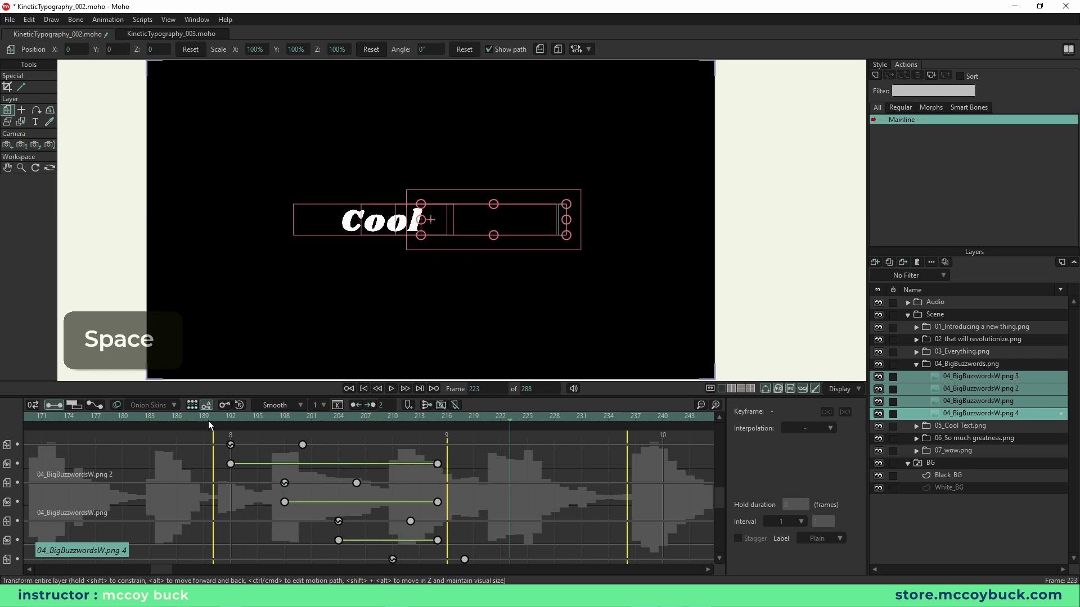
{"action": "left_click", "coordinate": [179, 418]}
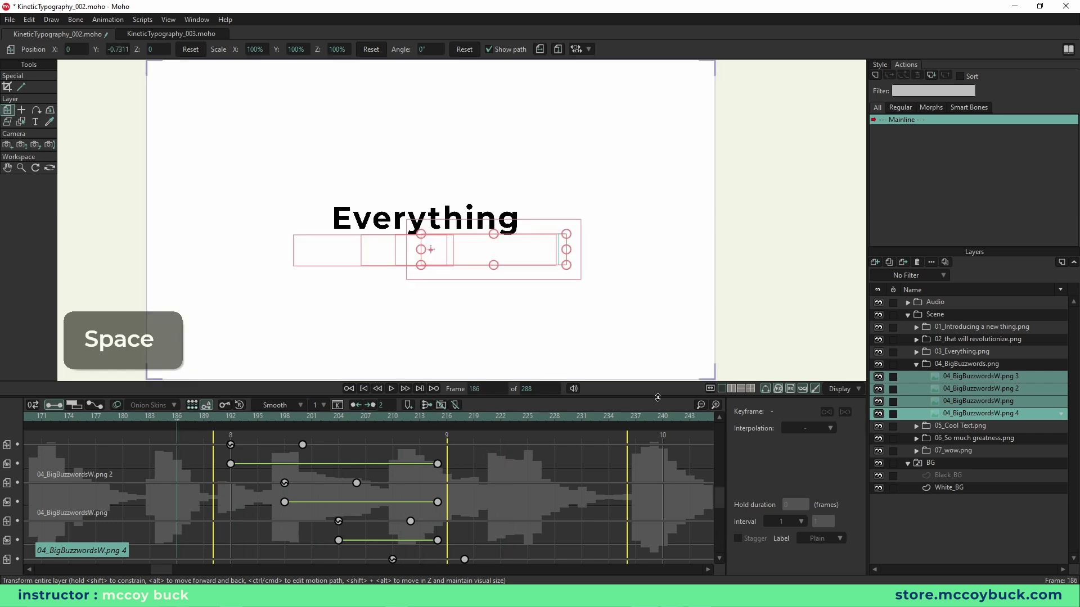
{"action": "left_click_drag", "start_coordinate": [651, 393], "coordinate": [652, 299]}
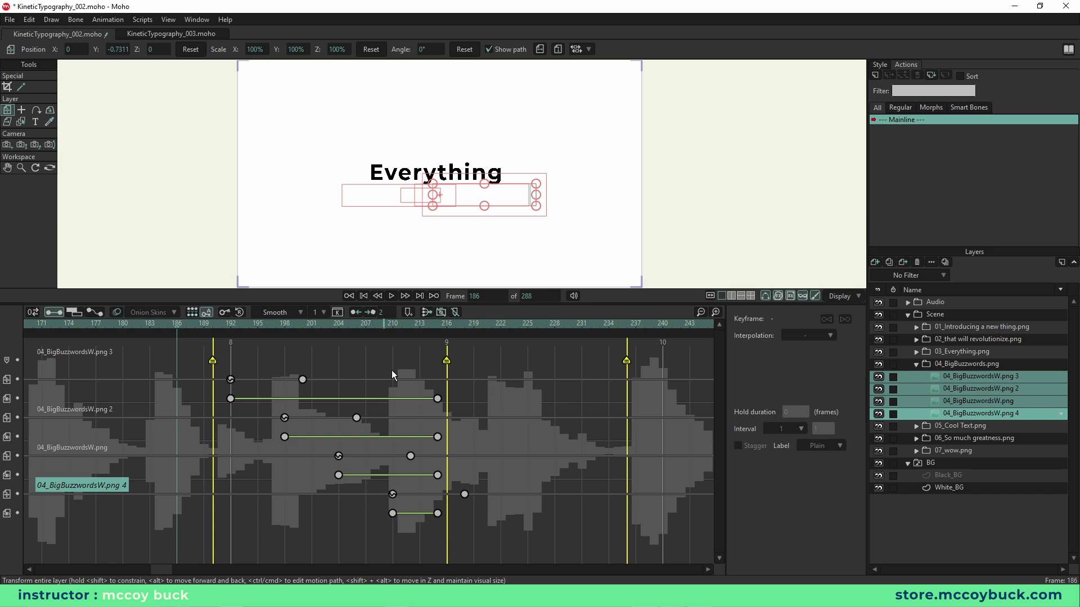
{"action": "left_click", "coordinate": [229, 324]}
{"action": "left_click_drag", "start_coordinate": [497, 290], "coordinate": [497, 379]}
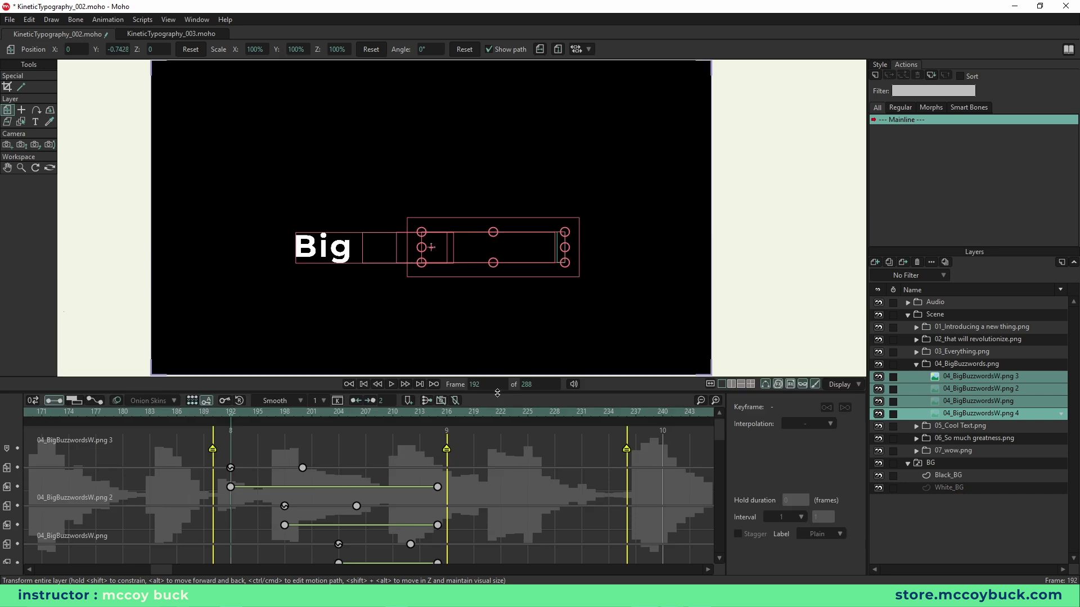
{"action": "key", "text": "space"}
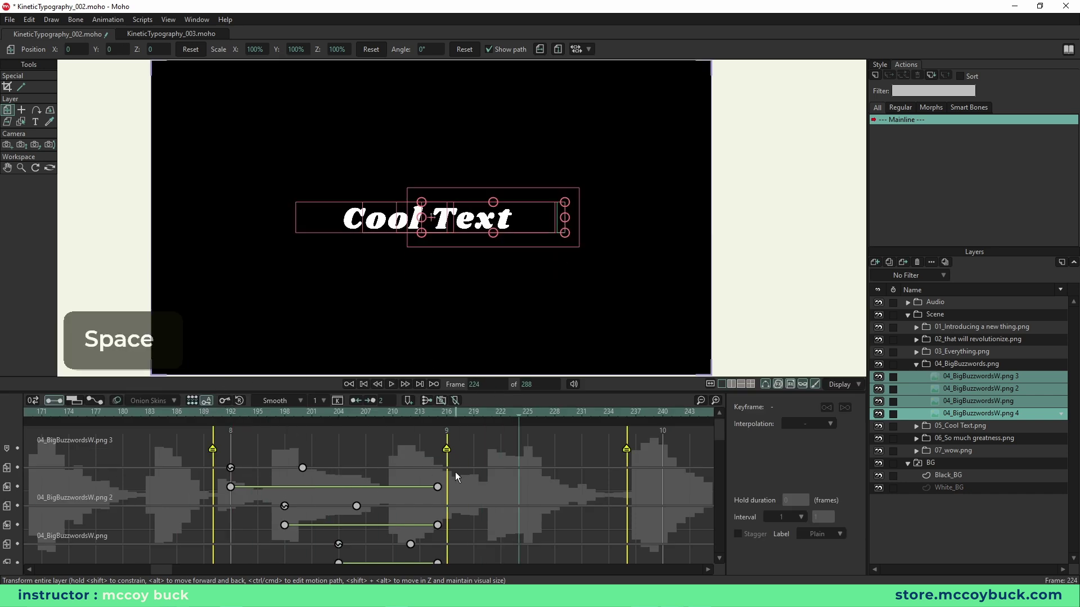
Step: Collapse the 04_BigBuzzwords.png group, expand 05_Cool Text.png, and paste the copied keyframes onto 05_Cool TextW.png 3 at frame 216
{"action": "left_click", "coordinate": [916, 364]}
{"action": "left_click", "coordinate": [965, 376]}
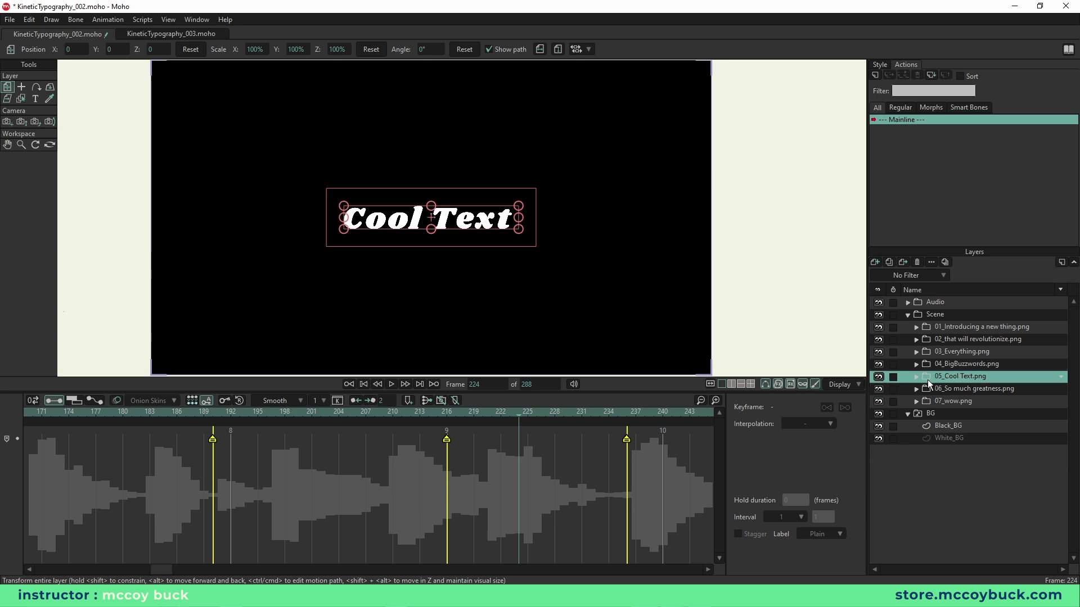
{"action": "left_click", "coordinate": [916, 377]}
{"action": "left_click", "coordinate": [963, 389]}
{"action": "left_click", "coordinate": [446, 412]}
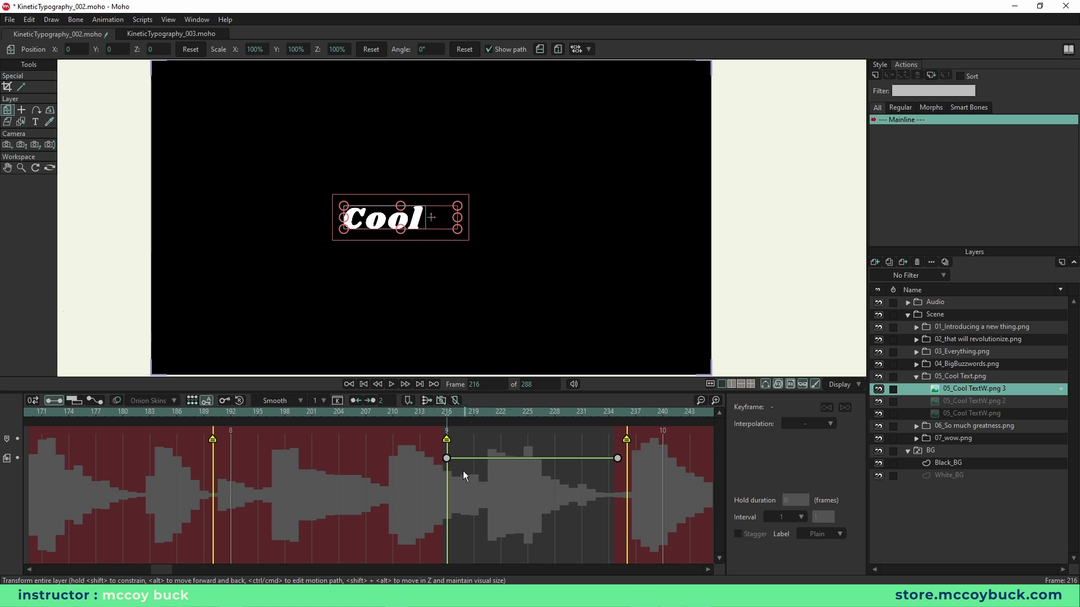
{"action": "key", "text": "ctrl+v"}
{"action": "key", "text": "space"}
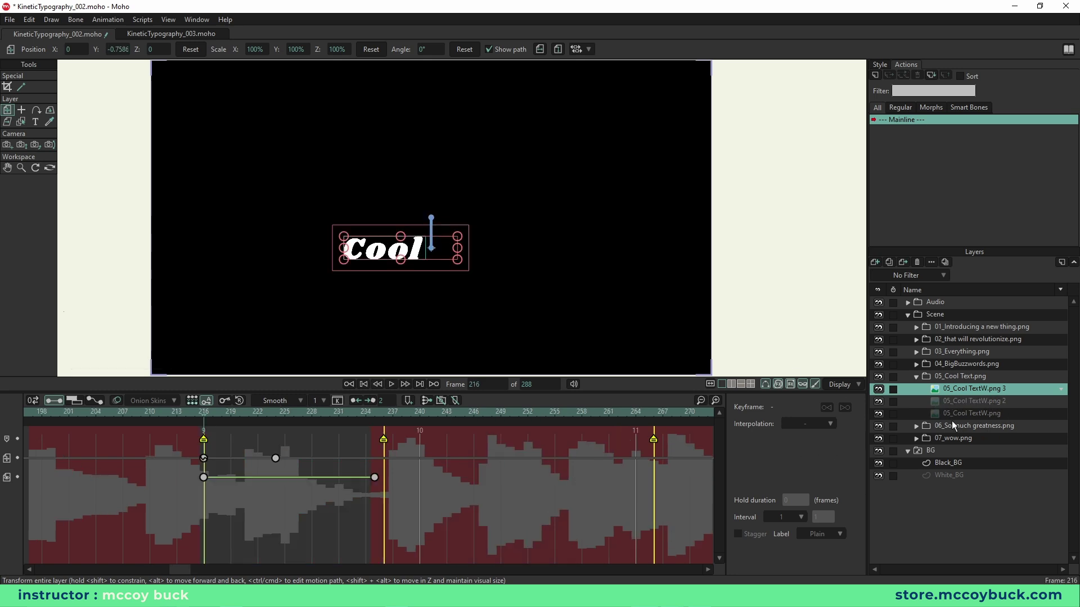
Step: Paste the copied keyframes onto 05_Cool TextW.png 2 at frame 224 and play back the "Cool Text" entrance
{"action": "left_click", "coordinate": [971, 403]}
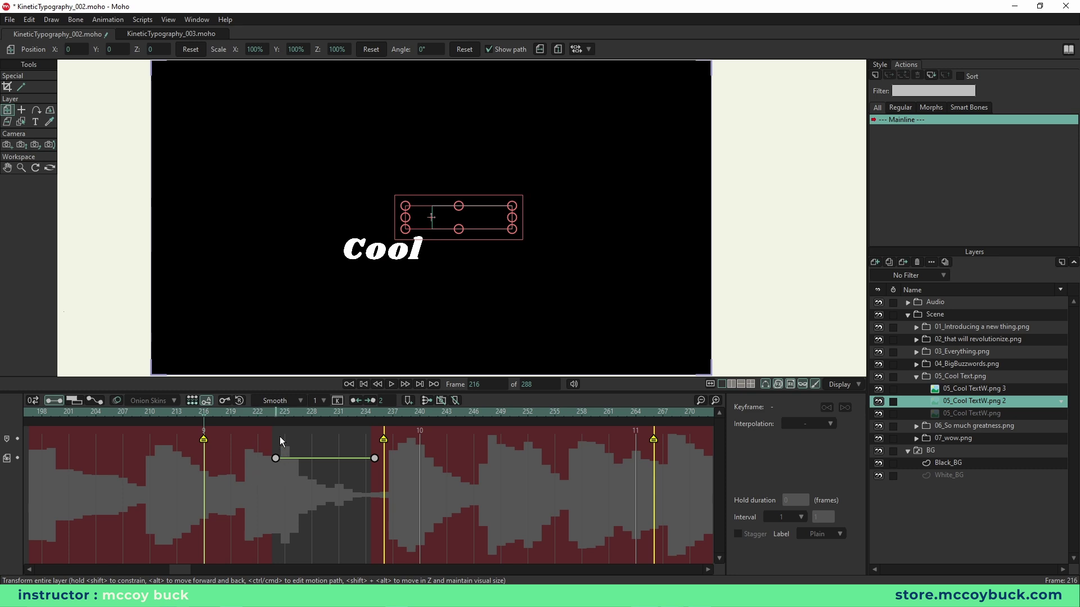
{"action": "left_click", "coordinate": [275, 414]}
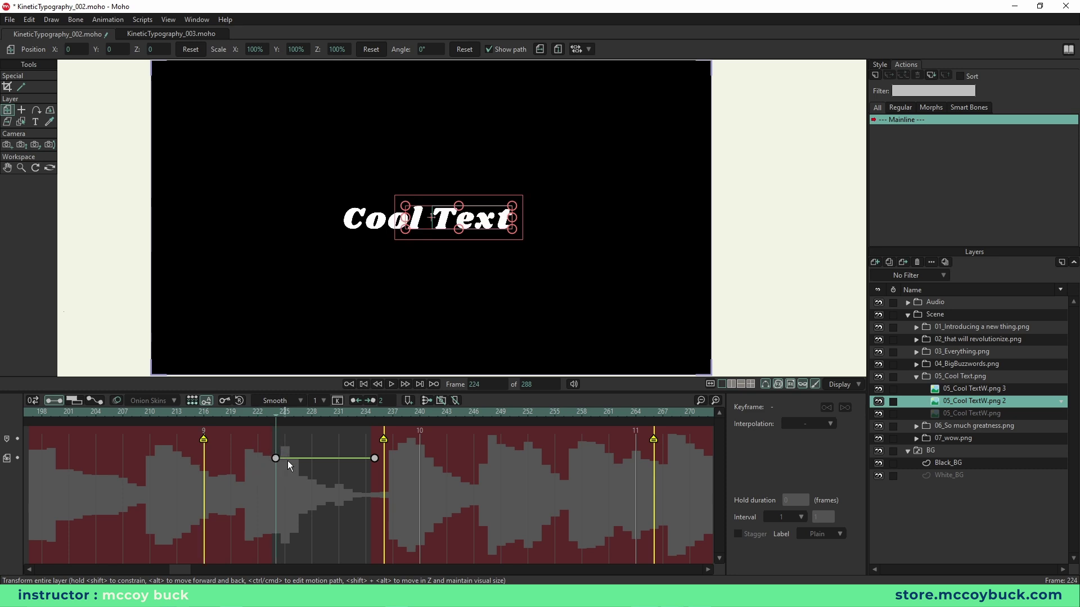
{"action": "key", "text": "ctrl+v"}
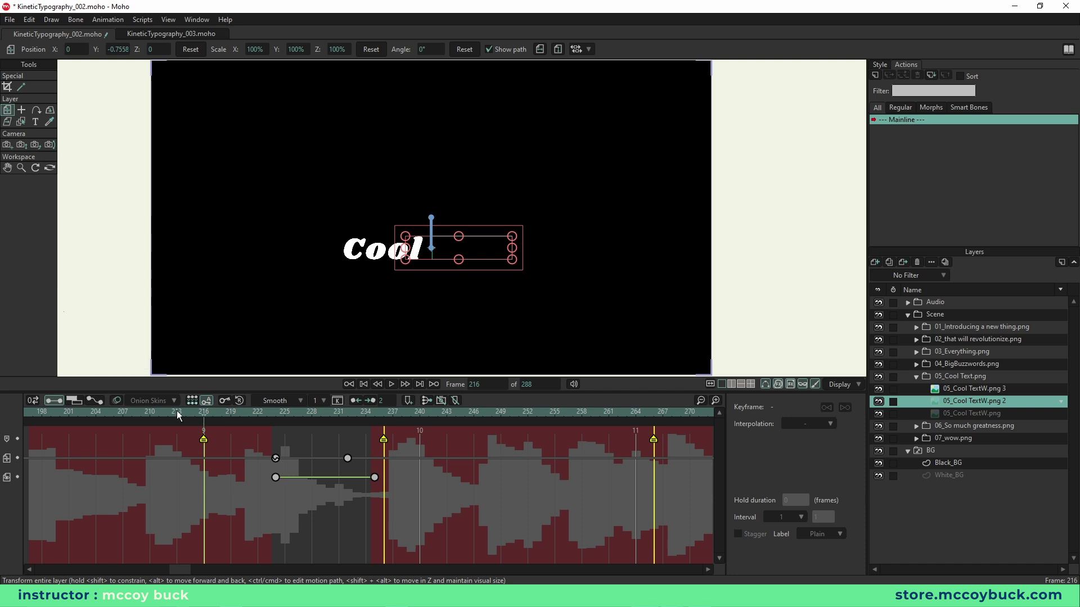
{"action": "left_click", "coordinate": [161, 411]}
{"action": "key", "text": "space"}
{"action": "key", "text": "space"}
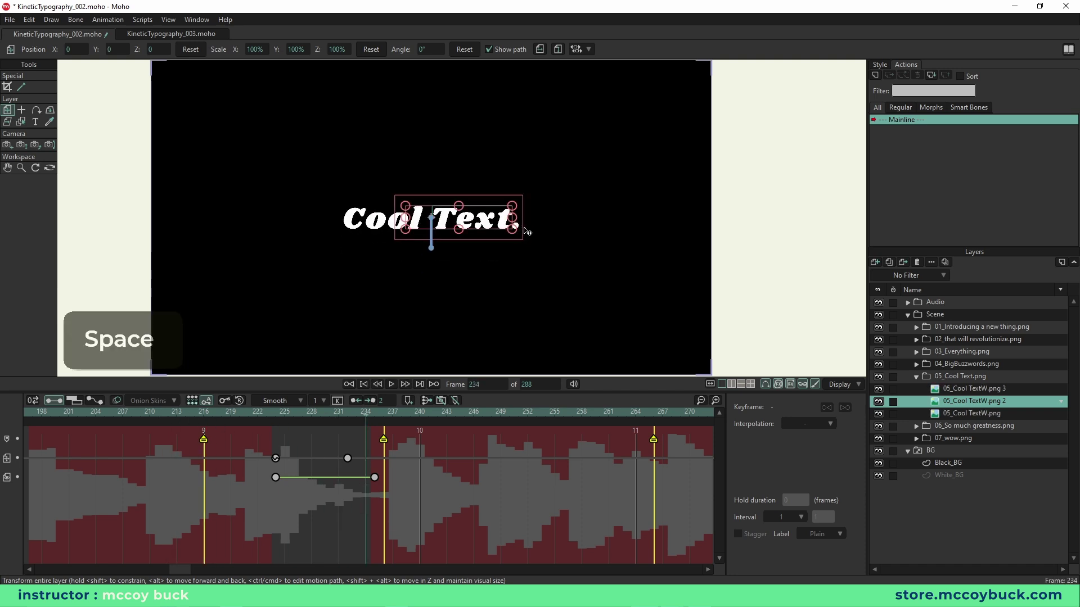
Step: Check the 05_Cool TextW.png layer, open the 06_So much greatness.png group, and play its word-by-word reveal from frame 236
{"action": "left_click", "coordinate": [963, 416]}
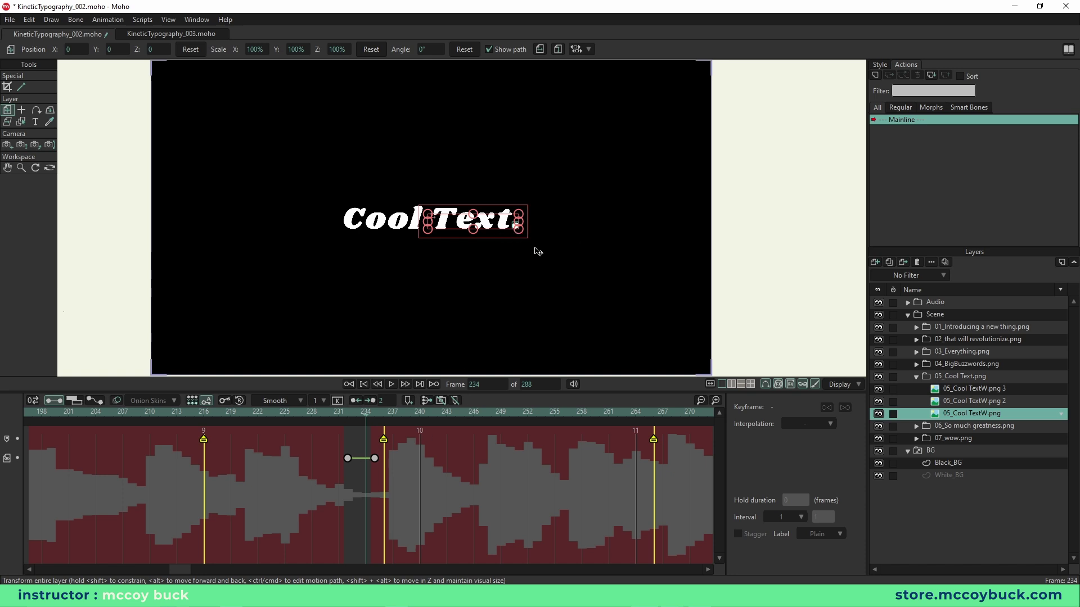
{"action": "left_click", "coordinate": [914, 377]}
{"action": "left_click", "coordinate": [913, 389]}
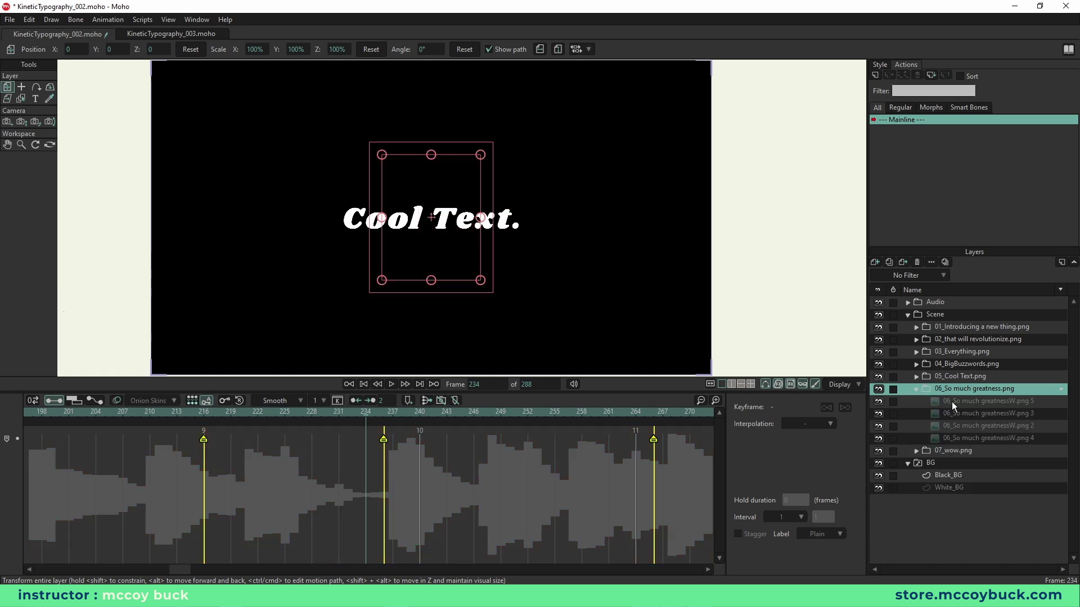
{"action": "left_click", "coordinate": [953, 401]}
{"action": "left_click", "coordinate": [381, 415]}
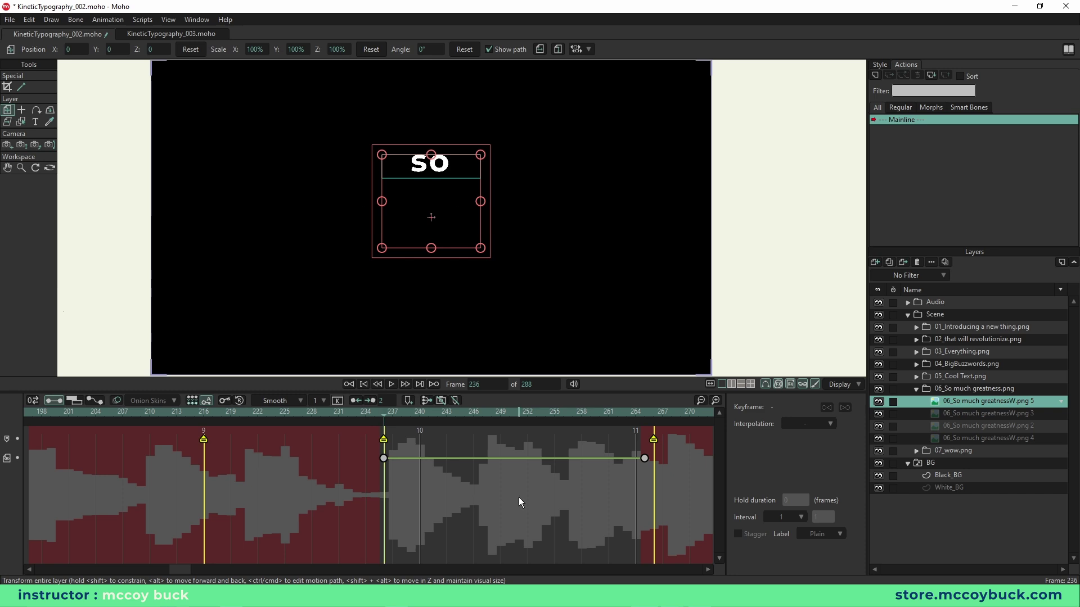
{"action": "key", "text": "space"}
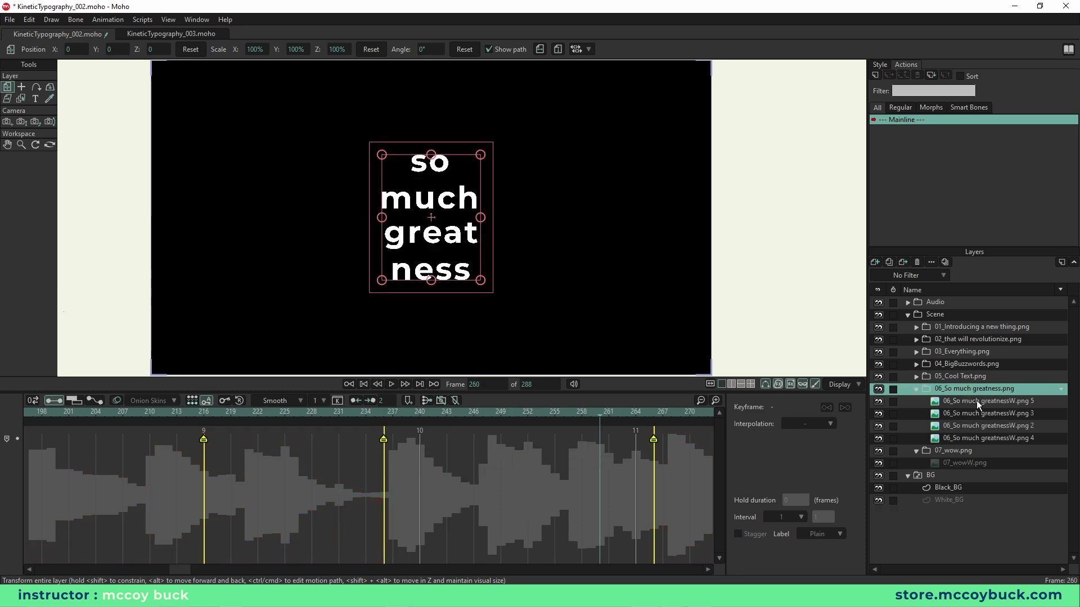
Step: Delete the end keyframes at frame 265 from all four 06_So much greatnessW.png layers and play back from frame 236
{"action": "left_click", "coordinate": [976, 400]}
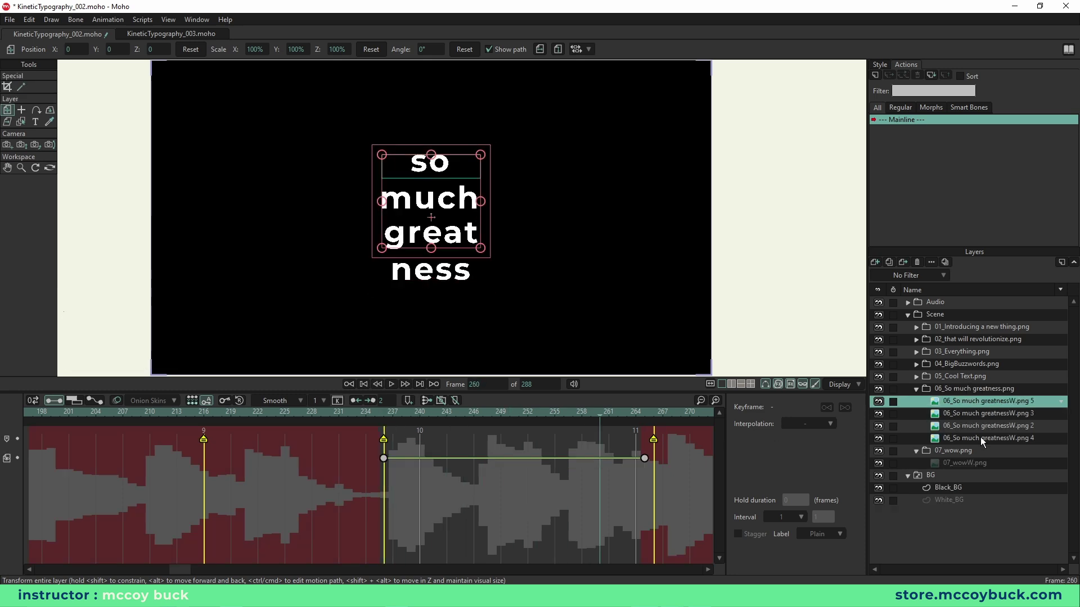
{"action": "left_click", "coordinate": [980, 437], "text": "shift"}
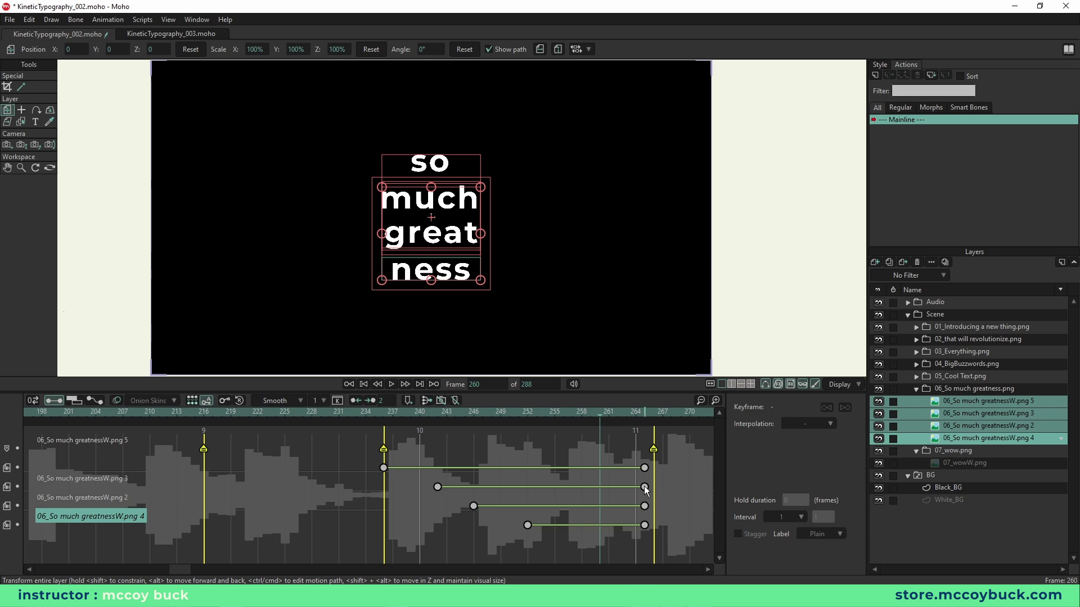
{"action": "left_click_drag", "start_coordinate": [630, 464], "coordinate": [663, 519]}
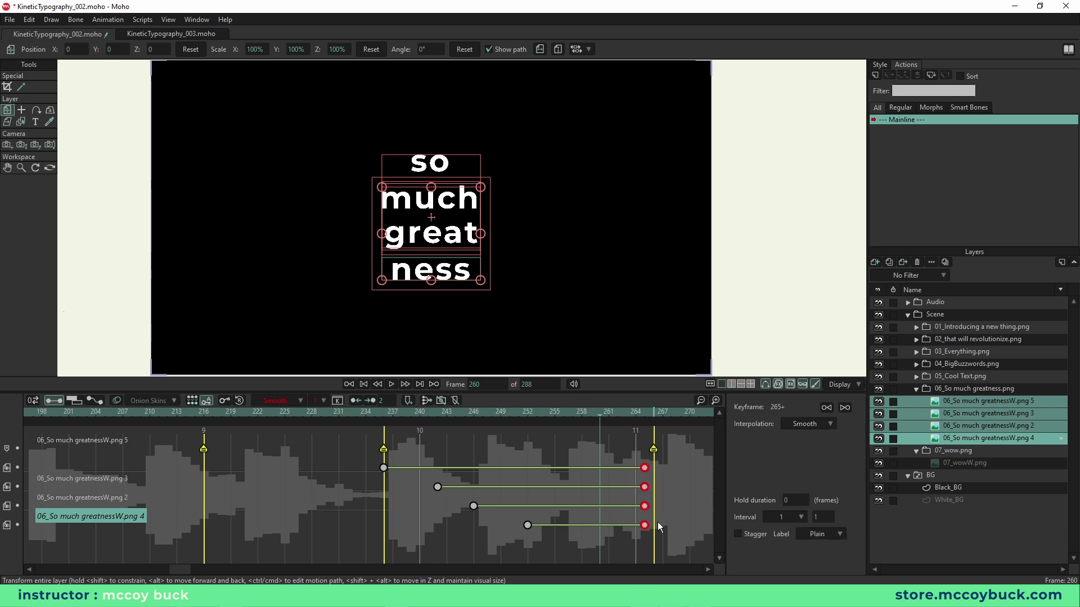
{"action": "key", "text": "Delete"}
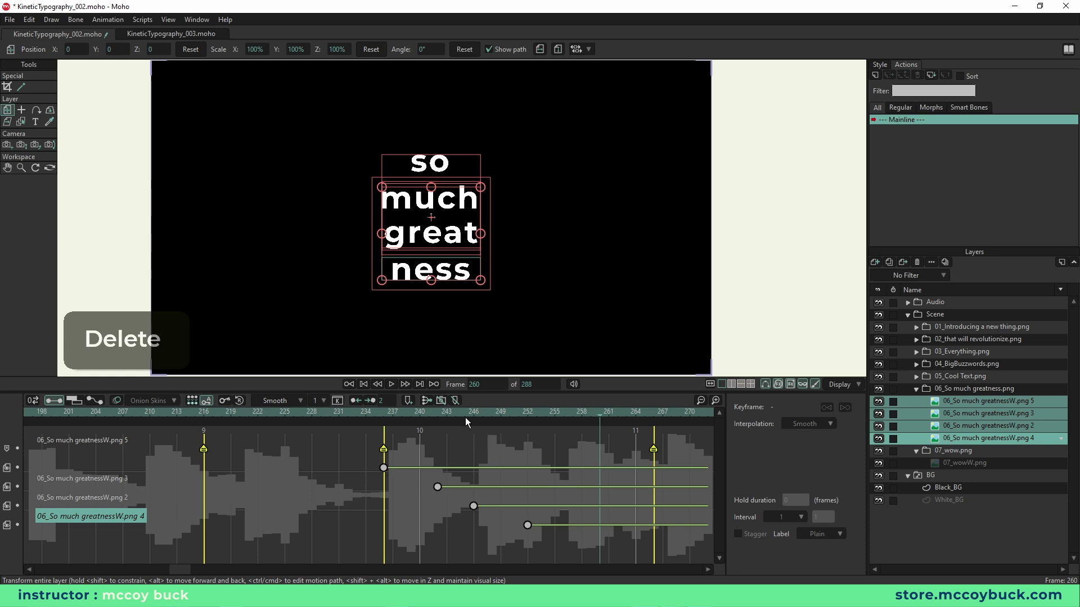
{"action": "left_click", "coordinate": [383, 420]}
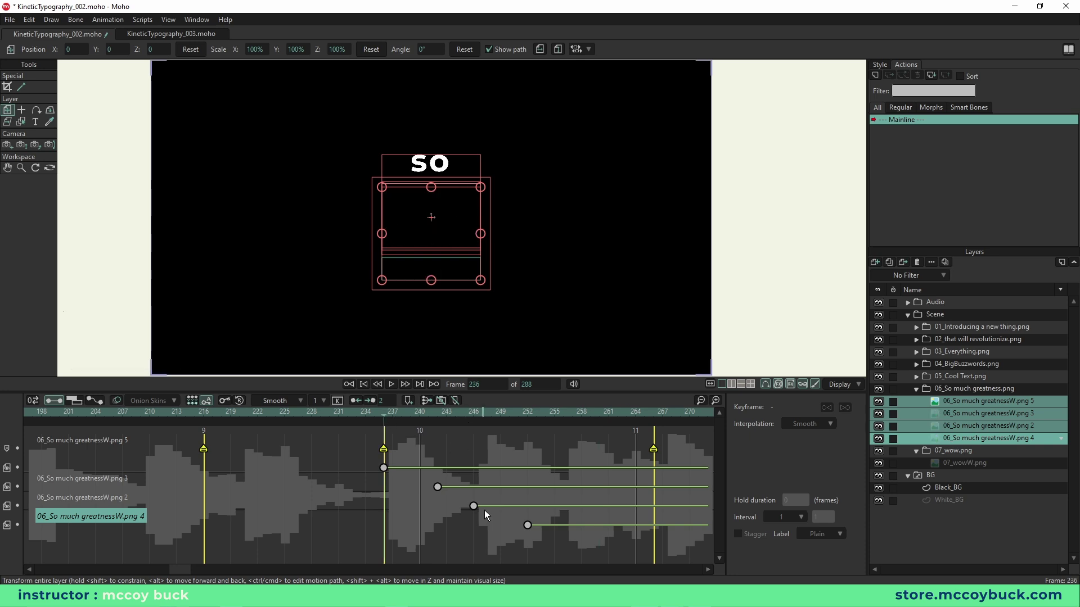
{"action": "key", "text": "space"}
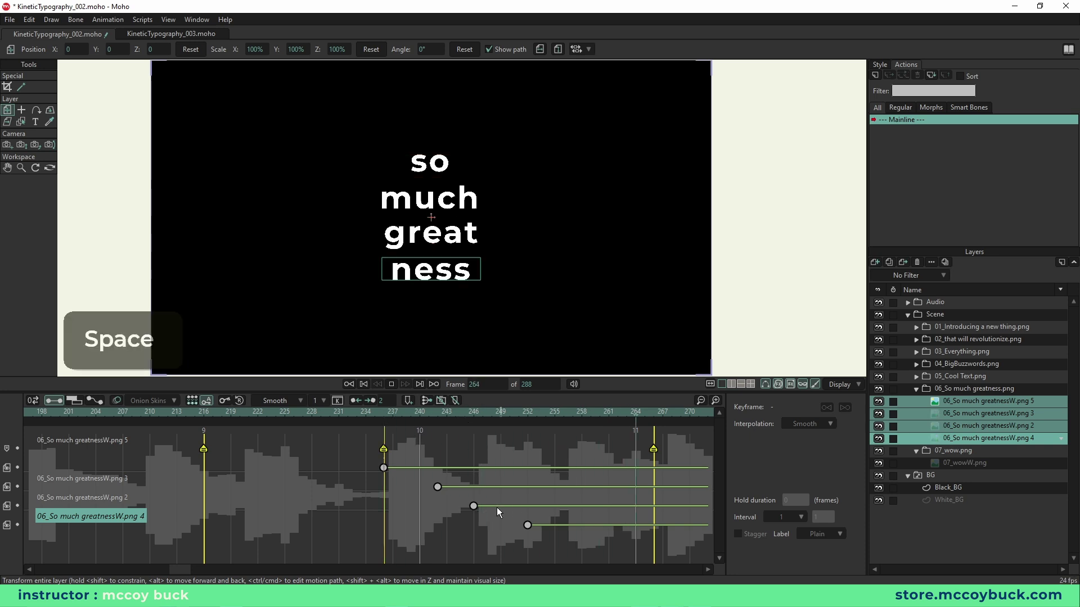
{"action": "key", "text": "space"}
Step: Set a starting position keyframe on the 06_So much greatness.png group at frame 268
{"action": "left_click_drag", "start_coordinate": [219, 568], "coordinate": [207, 568]}
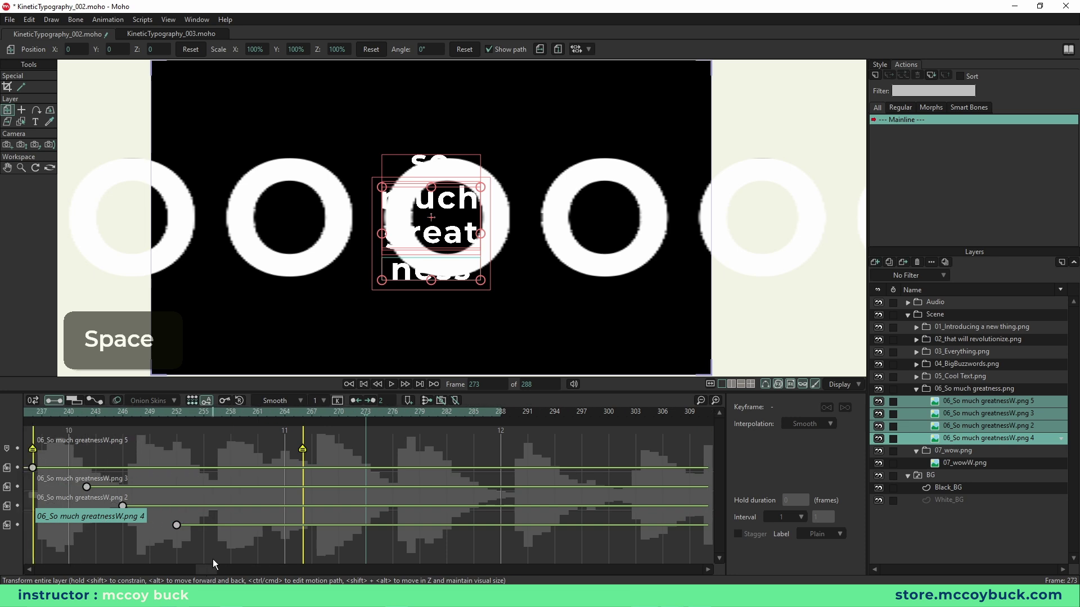
{"action": "left_click", "coordinate": [321, 436]}
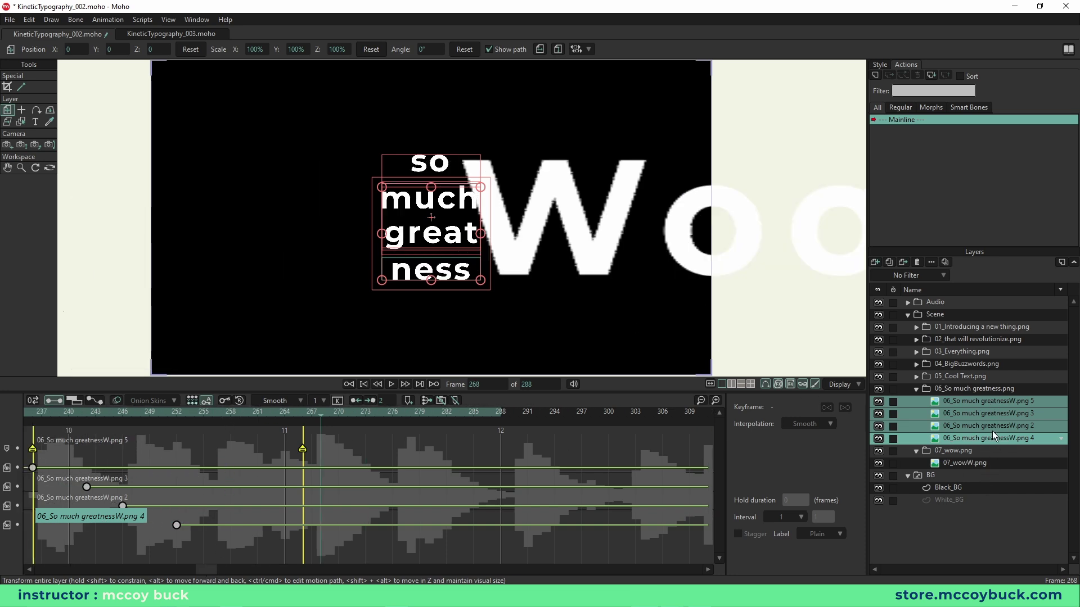
{"action": "left_click", "coordinate": [974, 387]}
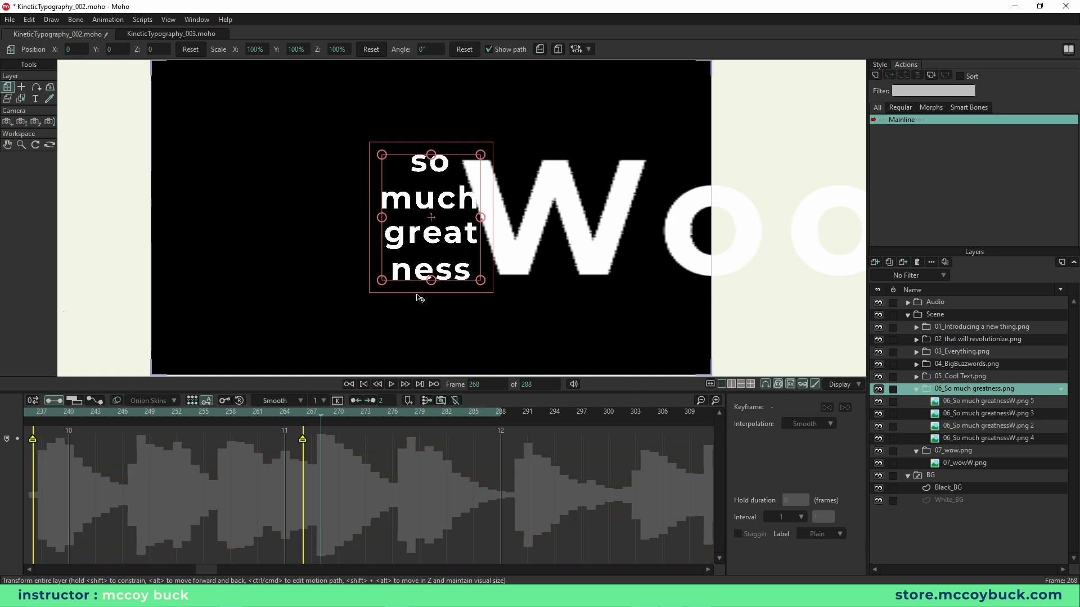
{"action": "left_click", "coordinate": [424, 256]}
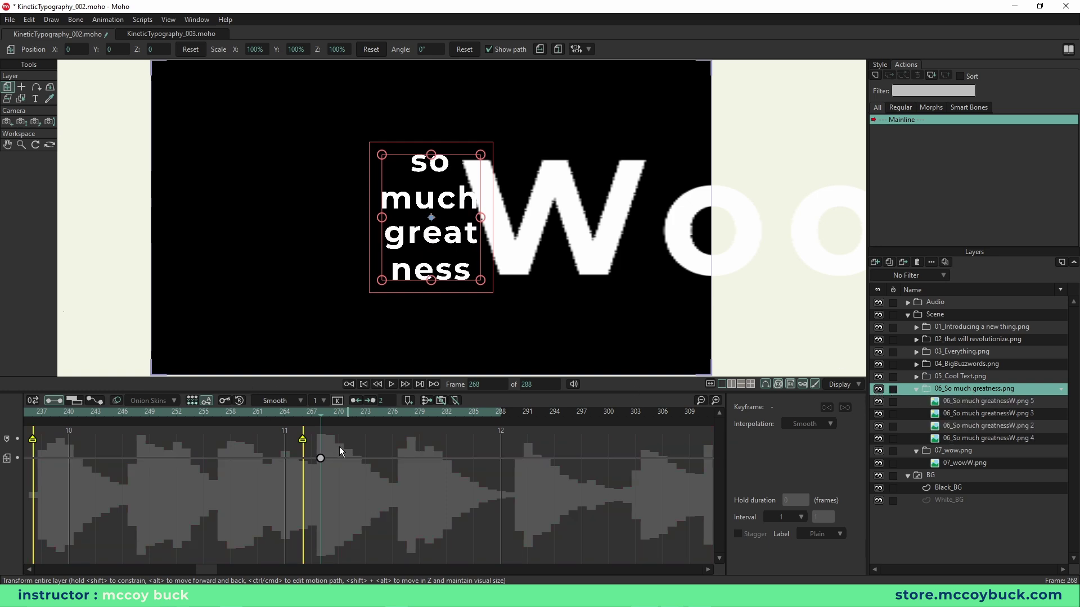
Step: At frame 269, move the 06_So much greatness.png group horizontally off the left side of the canvas to X -8.2394
{"action": "left_click", "coordinate": [328, 413]}
{"action": "left_click", "coordinate": [337, 417]}
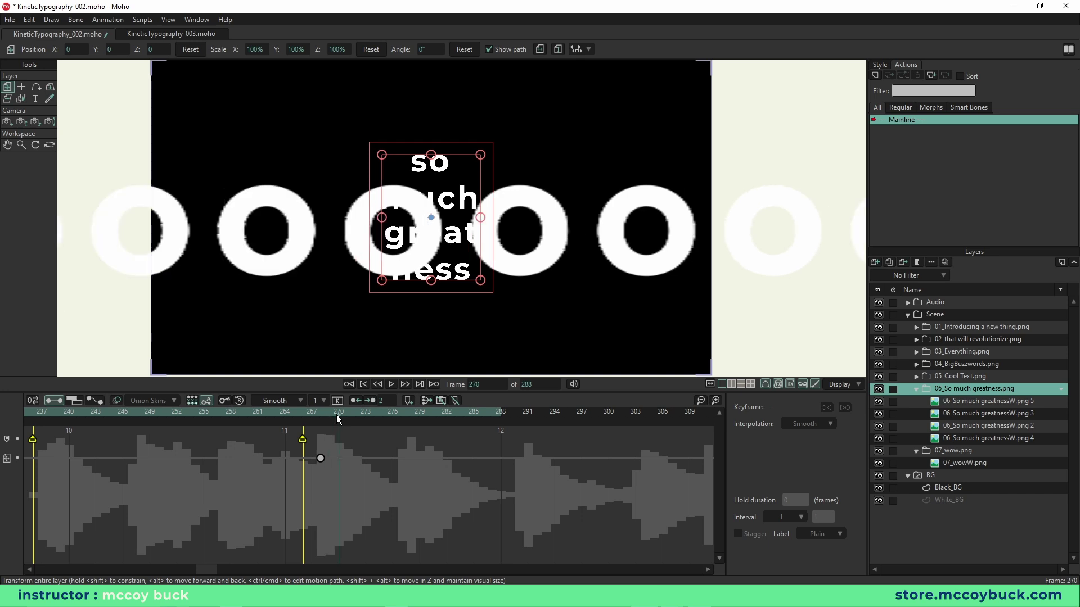
{"action": "left_click", "coordinate": [331, 416]}
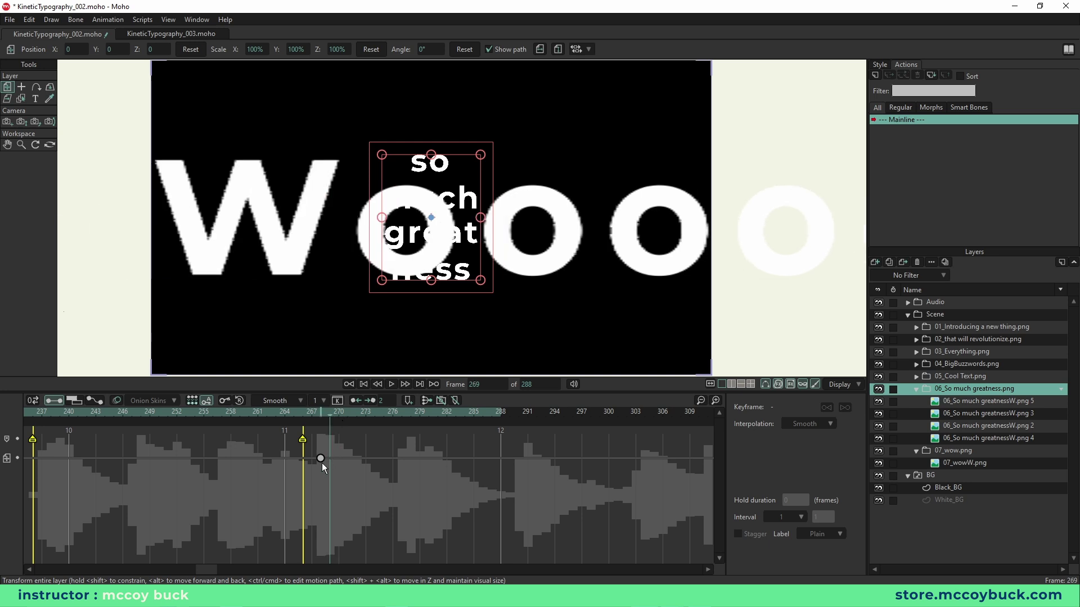
{"action": "left_click_drag", "start_coordinate": [455, 248], "coordinate": [122, 235]}
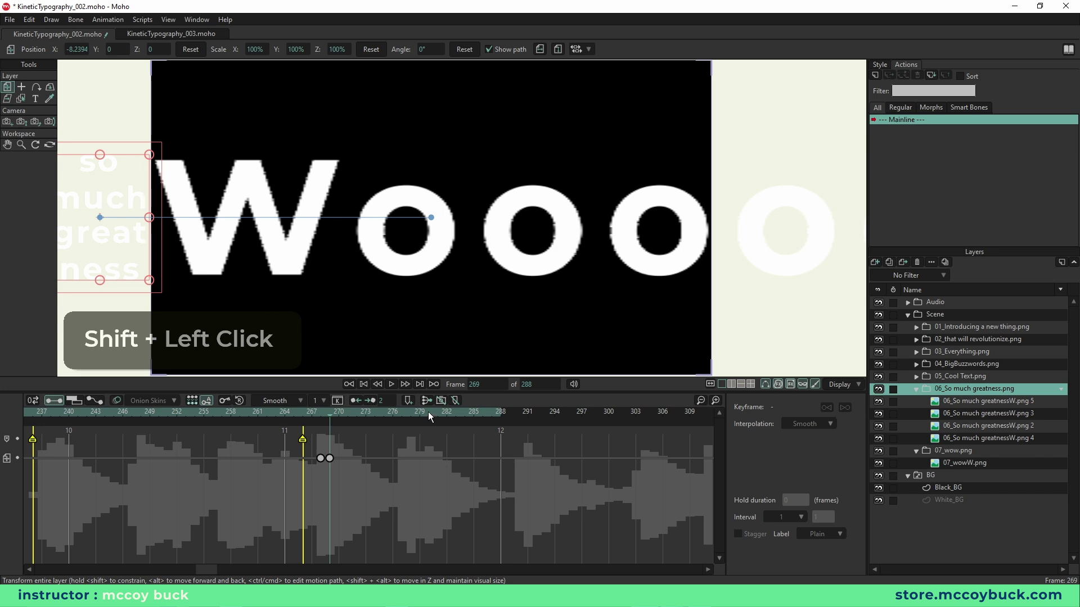
Step: Step back and forth between frames 267 and 269 to compare the group's exit with the incoming giant "Wooo" text
{"action": "key", "text": "Left"}
{"action": "key", "text": "Left"}
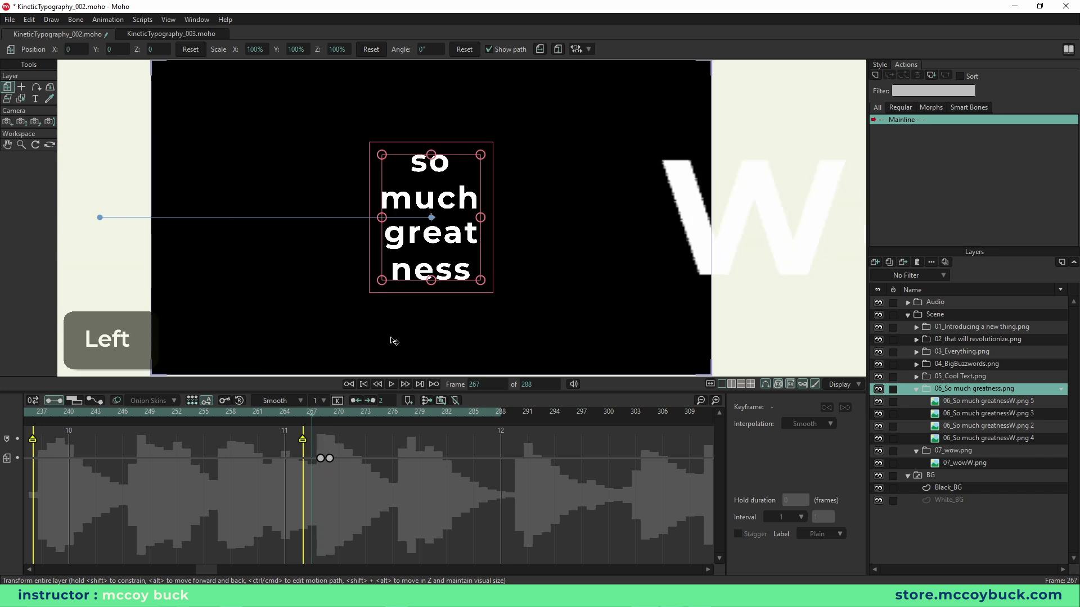
{"action": "key", "text": "Right"}
{"action": "key", "text": "Right"}
{"action": "key", "text": "Left"}
{"action": "key", "text": "Left"}
{"action": "key", "text": "Right"}
{"action": "key", "text": "Right"}
{"action": "key", "text": "Left"}
{"action": "key", "text": "Left"}
{"action": "key", "text": "Right"}
{"action": "key", "text": "Right"}
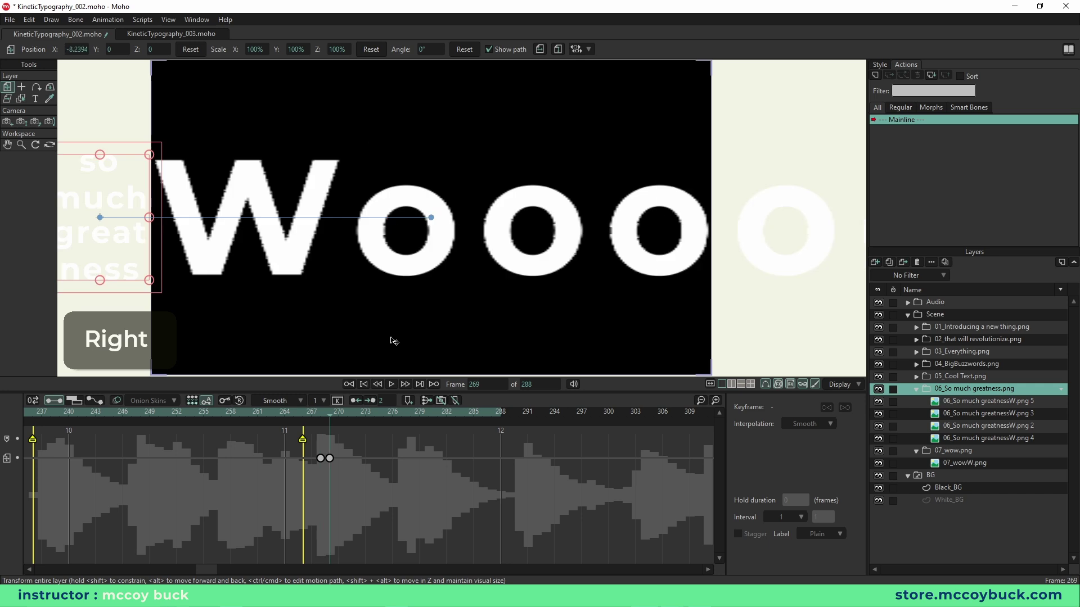
{"action": "key", "text": "Left"}
{"action": "key", "text": "Left"}
{"action": "key", "text": "Right"}
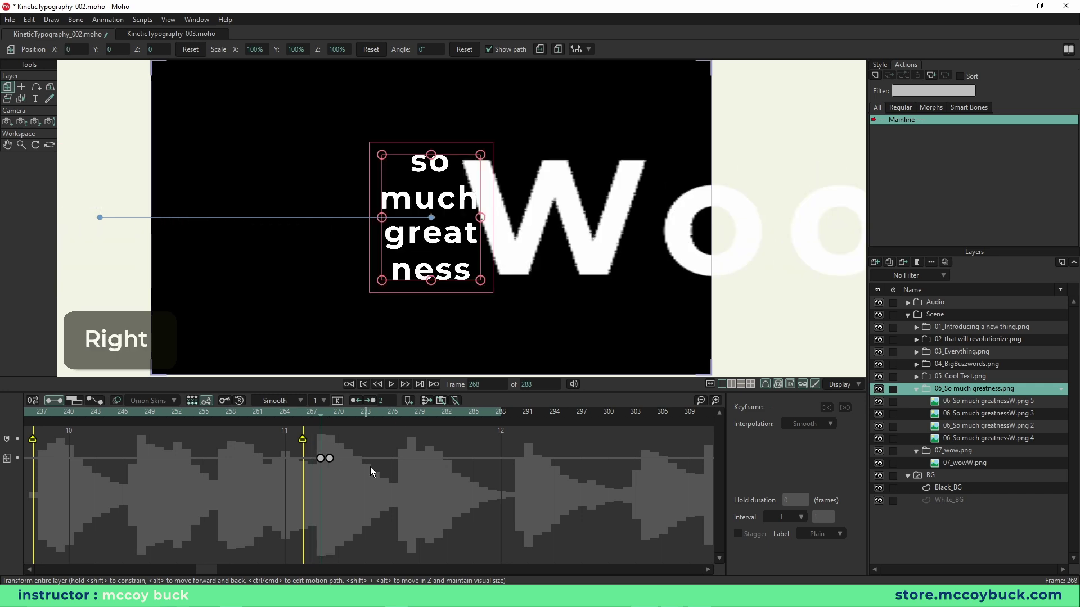
{"action": "left_click_drag", "start_coordinate": [330, 459], "coordinate": [339, 459]}
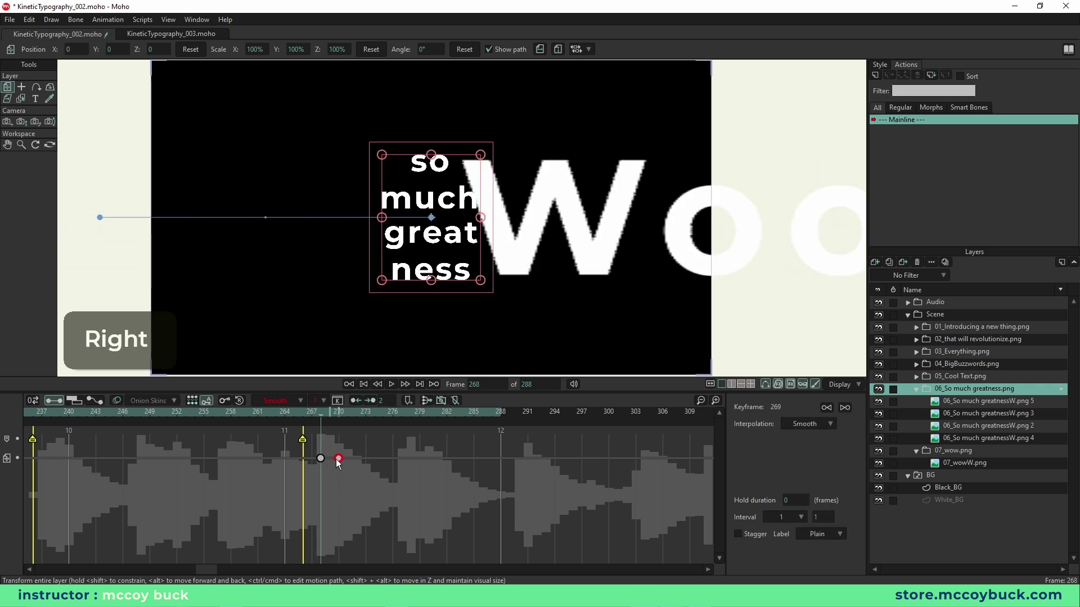
{"action": "key", "text": "ctrl"}
{"action": "key", "text": "ctrl+z"}
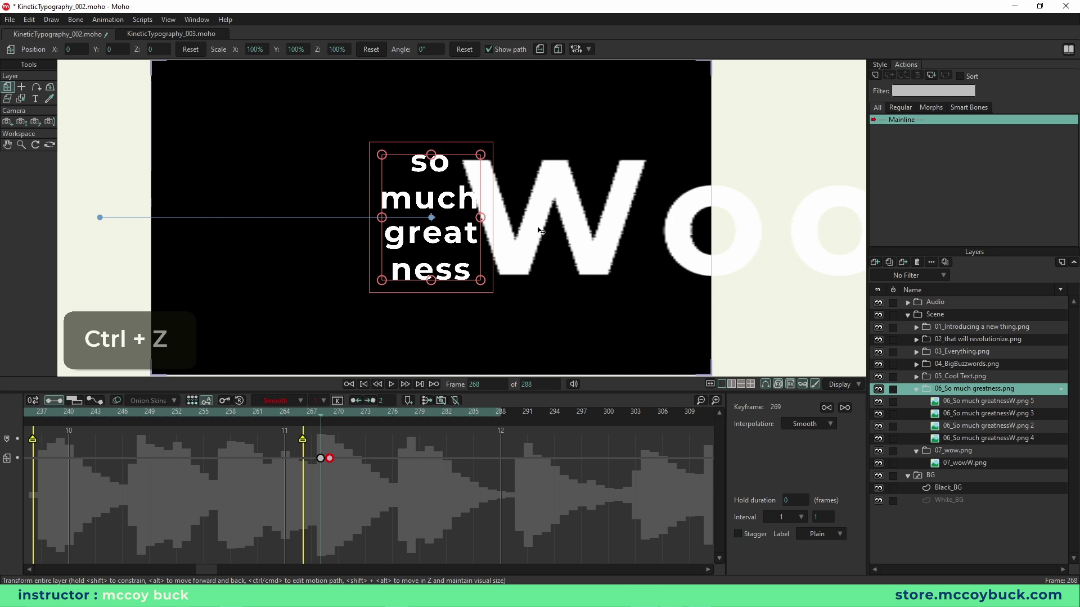
Step: Recheck the transition frame by frame and add a position keyframe holding the 06_So much greatness.png group centred at frame 267
{"action": "key", "text": "Left"}
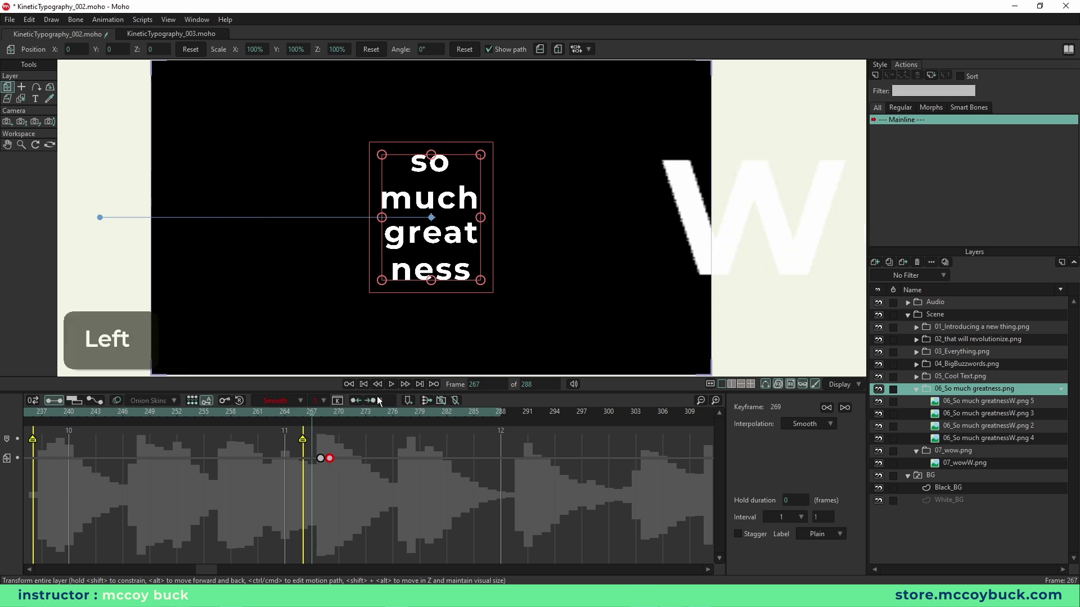
{"action": "key", "text": "Right"}
{"action": "key", "text": "Right"}
{"action": "key", "text": "Left"}
{"action": "key", "text": "Left"}
{"action": "key", "text": "Right"}
{"action": "key", "text": "Right"}
{"action": "key", "text": "Left"}
{"action": "key", "text": "Left"}
{"action": "left_click", "coordinate": [414, 258]}
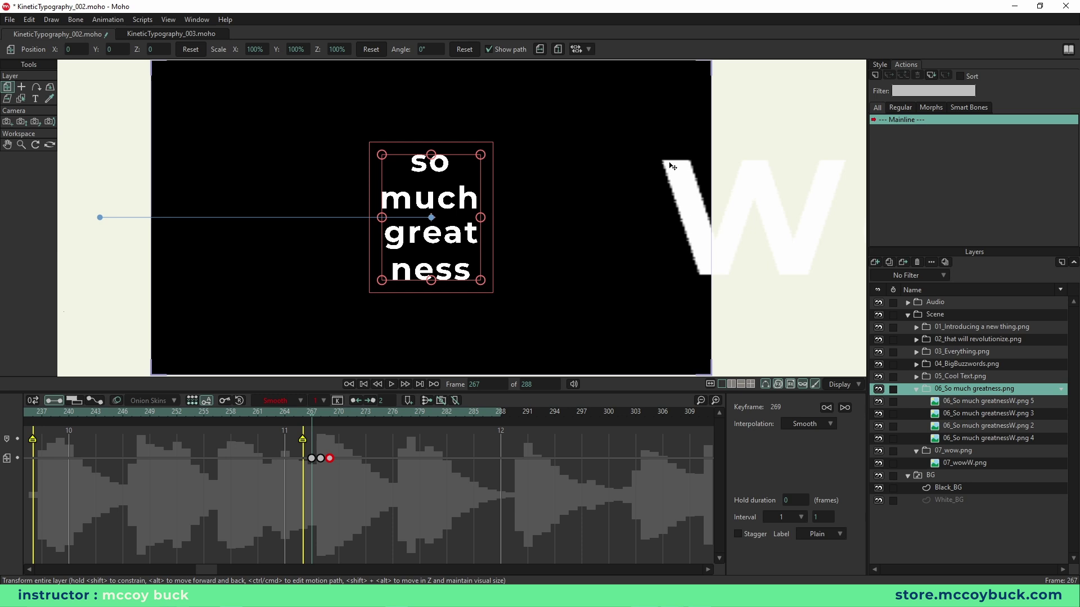
Step: At frame 268, nudge the group left to X -0.6295 to clear the incoming W, and check frame 269
{"action": "key", "text": "Right"}
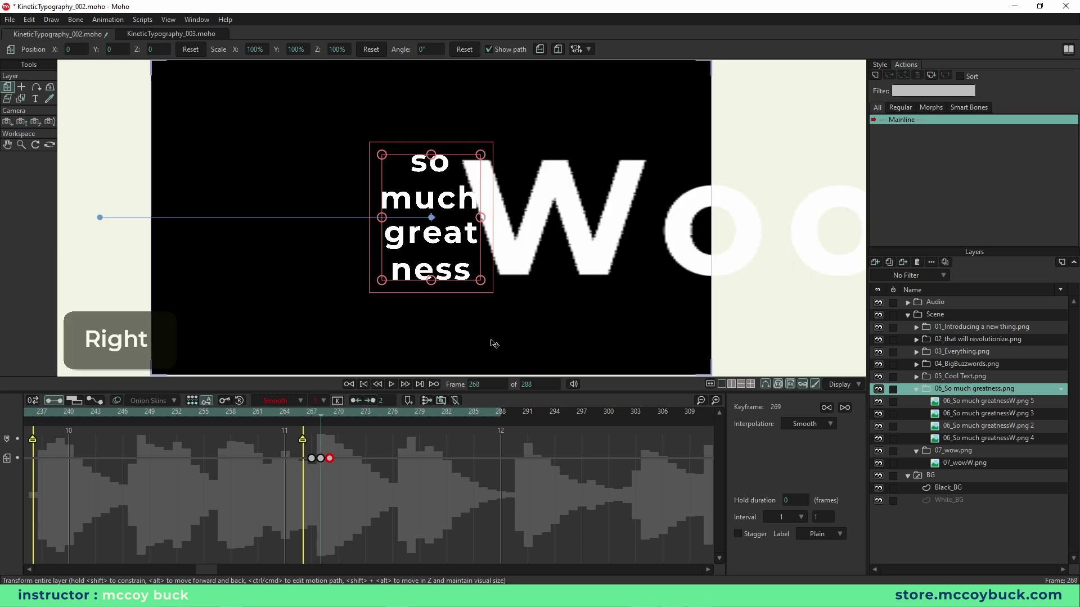
{"action": "left_click_drag", "start_coordinate": [464, 239], "coordinate": [439, 239]}
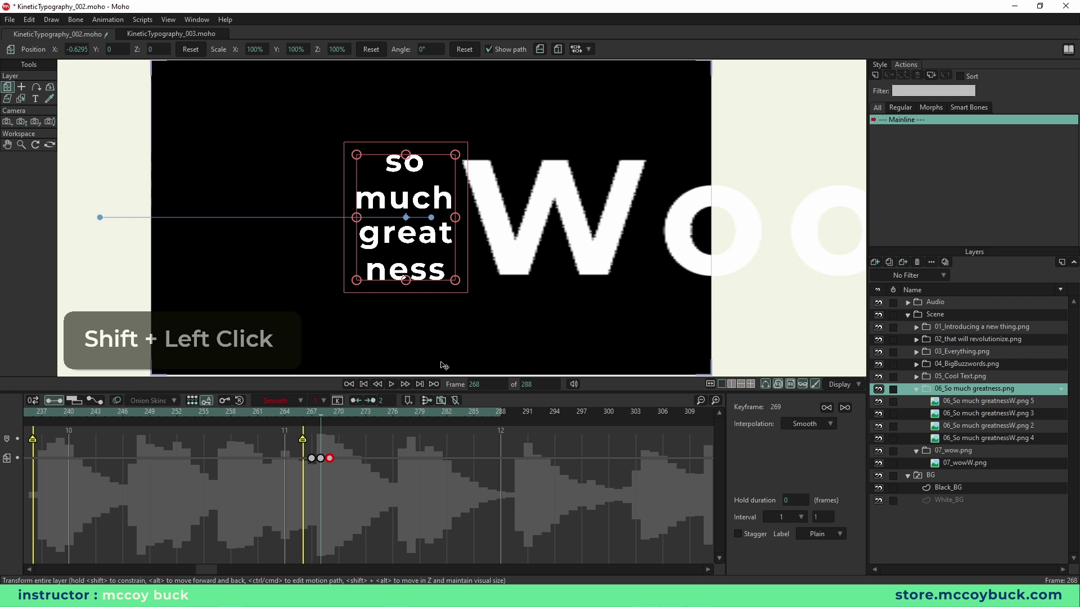
{"action": "key", "text": "Right"}
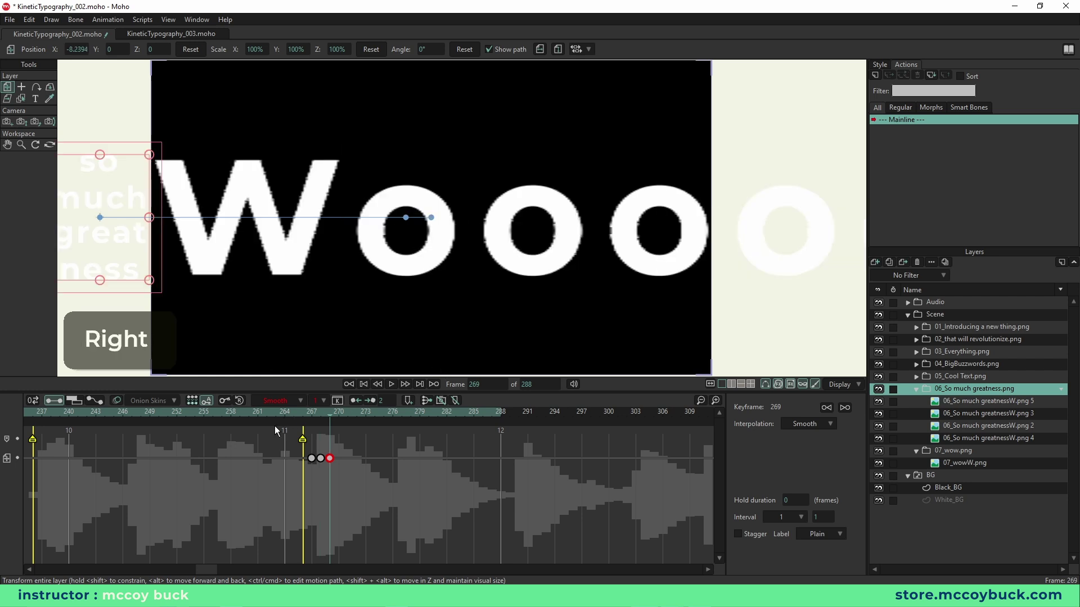
Step: Play the transition from "so much greatness" to the giant "Wooo" text twice to review the push-off timing
{"action": "left_click", "coordinate": [244, 414]}
{"action": "key", "text": "space"}
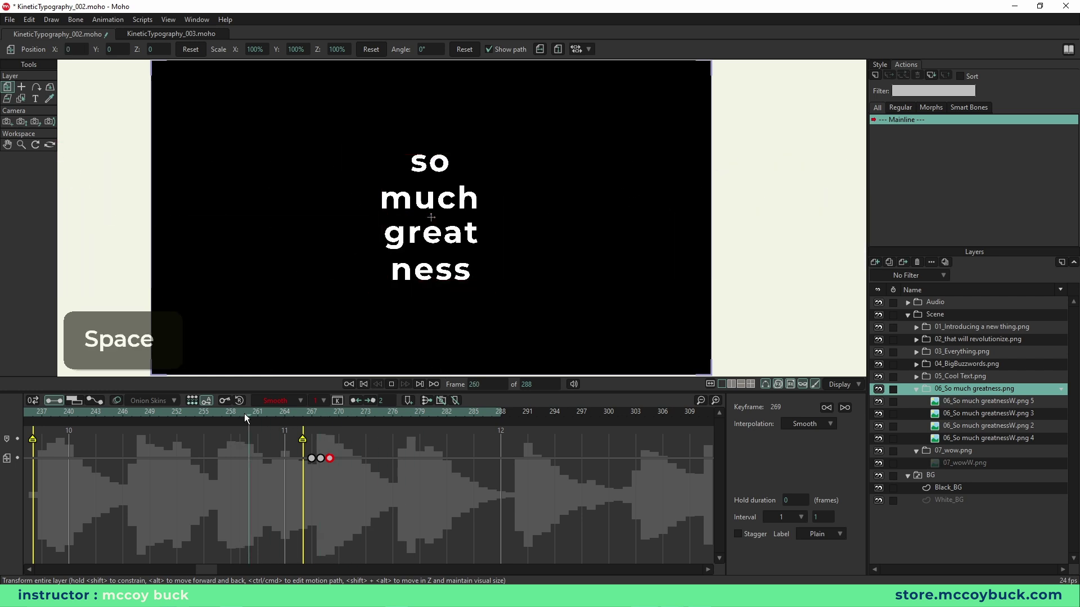
{"action": "key", "text": "space"}
{"action": "left_click", "coordinate": [244, 414]}
{"action": "key", "text": "space"}
{"action": "key", "text": "space"}
{"action": "left_click", "coordinate": [418, 504]}
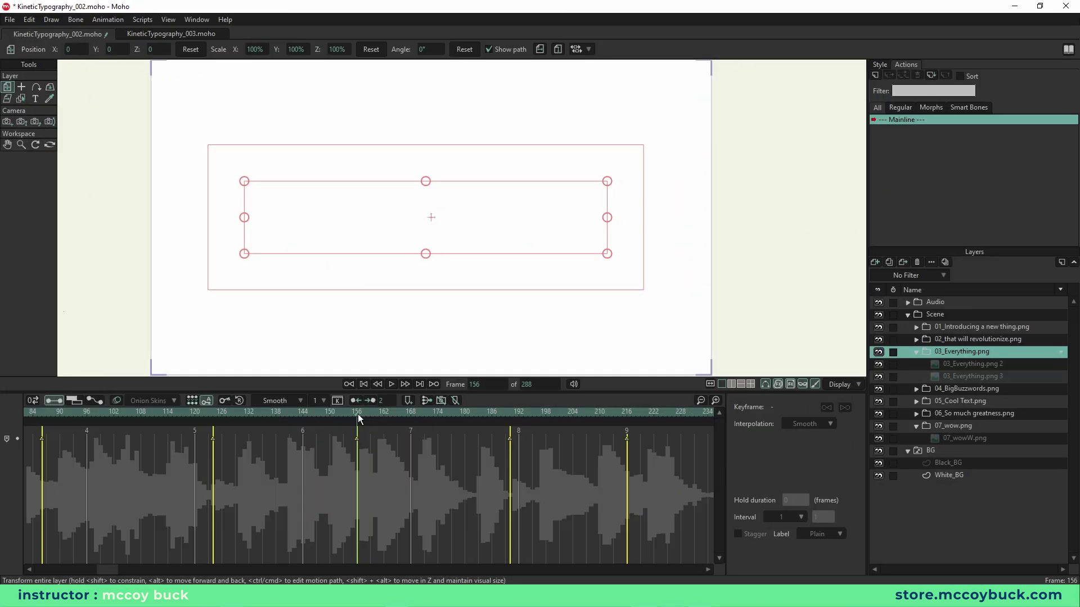
Step: Scrub through the 03_Everything.png group from frame 156 to frame 176 to review how "Everything" appears
{"action": "left_click_drag", "start_coordinate": [358, 414], "coordinate": [379, 413]}
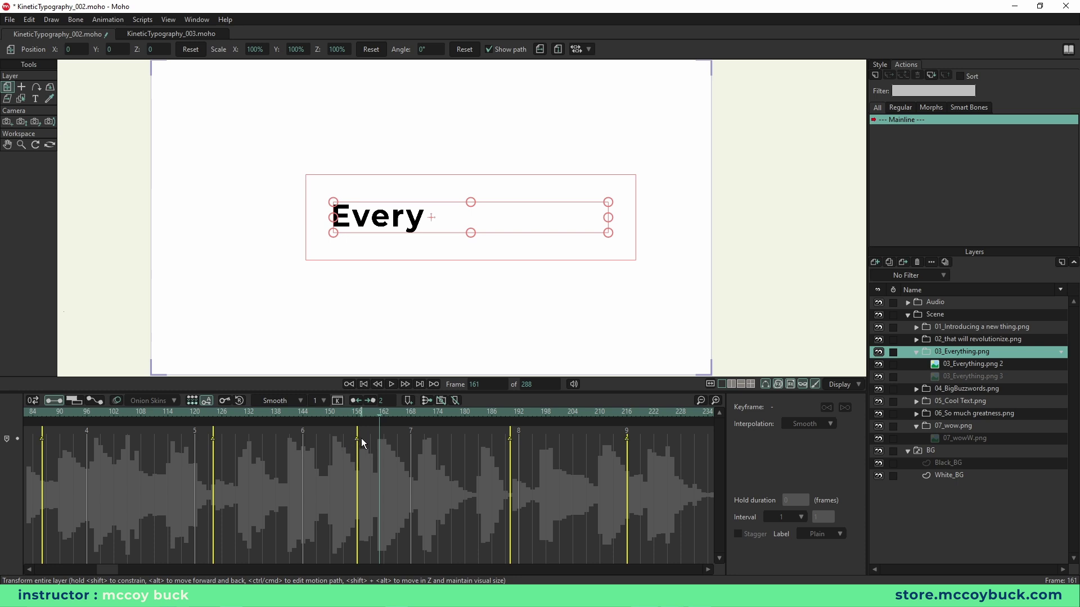
{"action": "left_click_drag", "start_coordinate": [383, 414], "coordinate": [447, 420]}
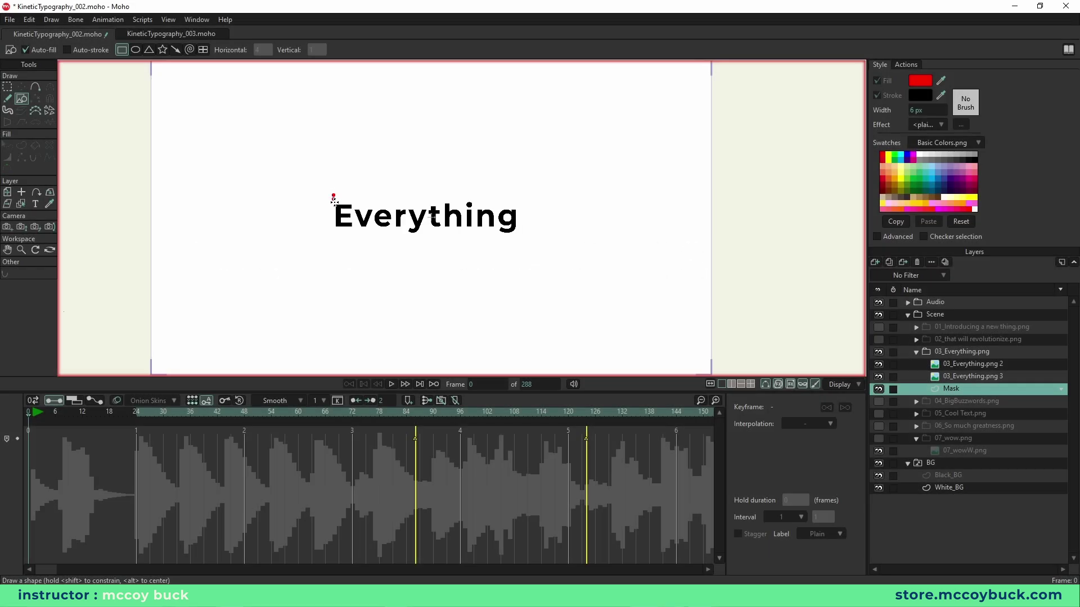
Step: Draw a red rectangle over "Everything" on the Mask layer at frame 0 and scrub the masked group from frame 153
{"action": "left_click_drag", "start_coordinate": [334, 195], "coordinate": [520, 238]}
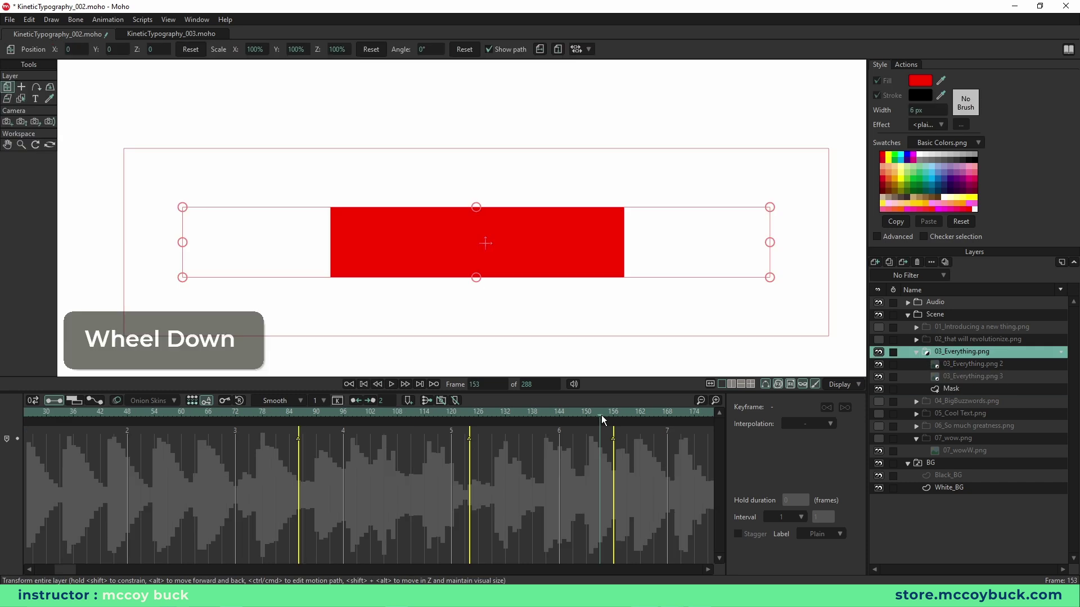
{"action": "left_click_drag", "start_coordinate": [602, 415], "coordinate": [649, 418]}
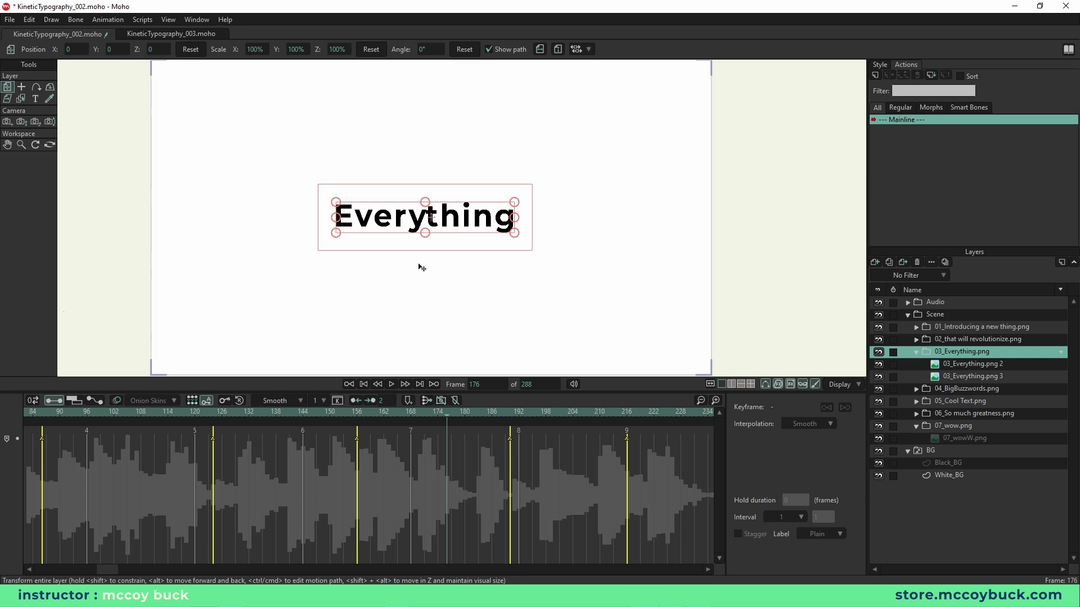
Step: Toggle to frame 0 and back to frame 176 with the 03_Everything.png group selected
{"action": "key", "text": "ctrl+shift+d"}
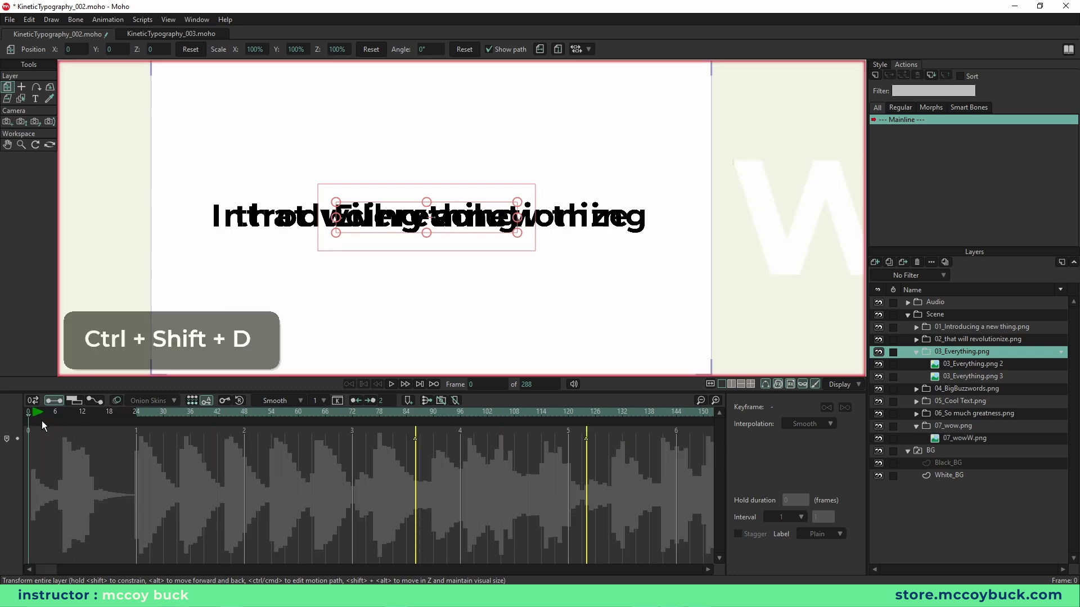
{"action": "key", "text": "ctrl+shift+d"}
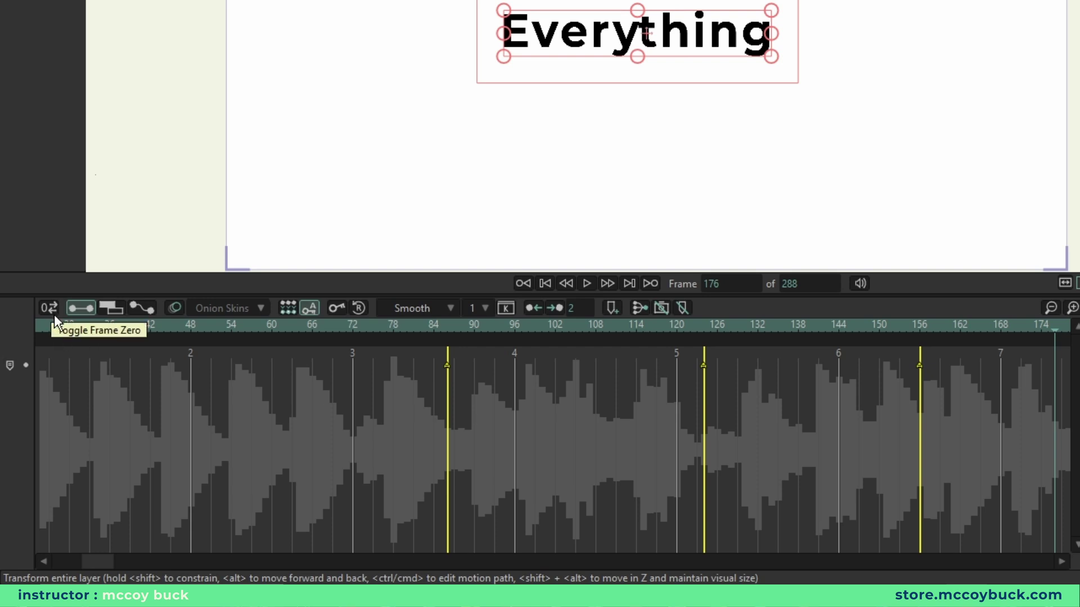
Step: At frame 0, isolate the 03_Everything.png group by hiding the other text groups in the Scene
{"action": "left_click", "coordinate": [54, 312]}
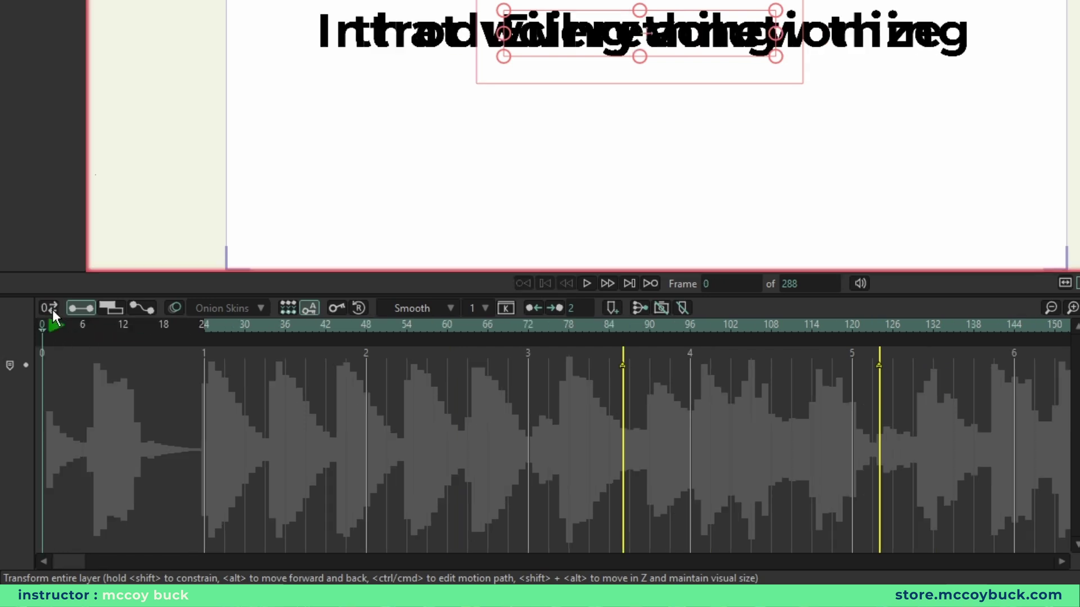
{"action": "left_click", "coordinate": [53, 310]}
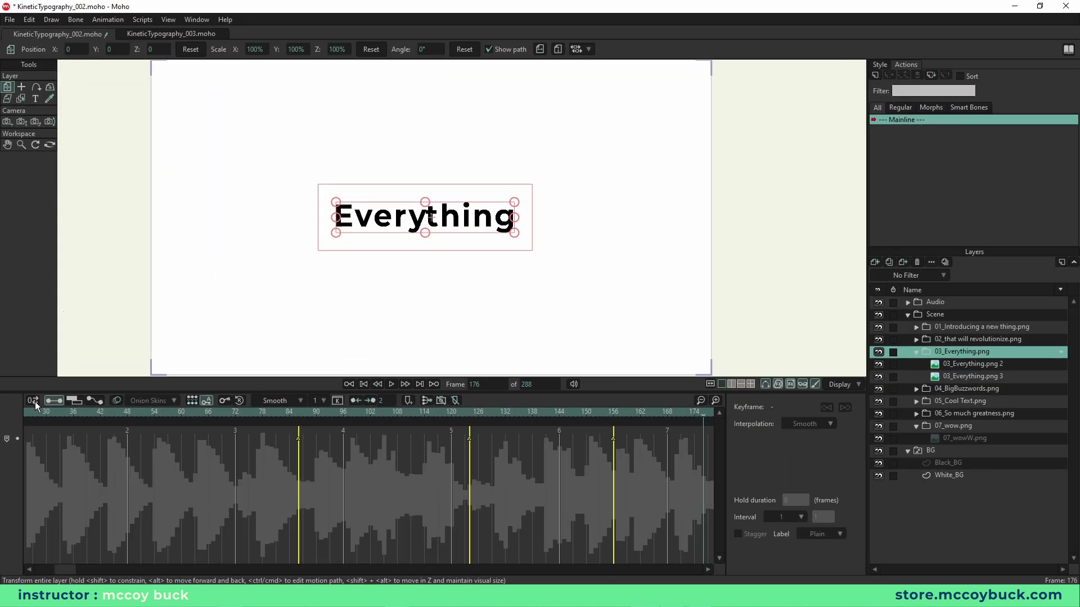
{"action": "left_click", "coordinate": [34, 401]}
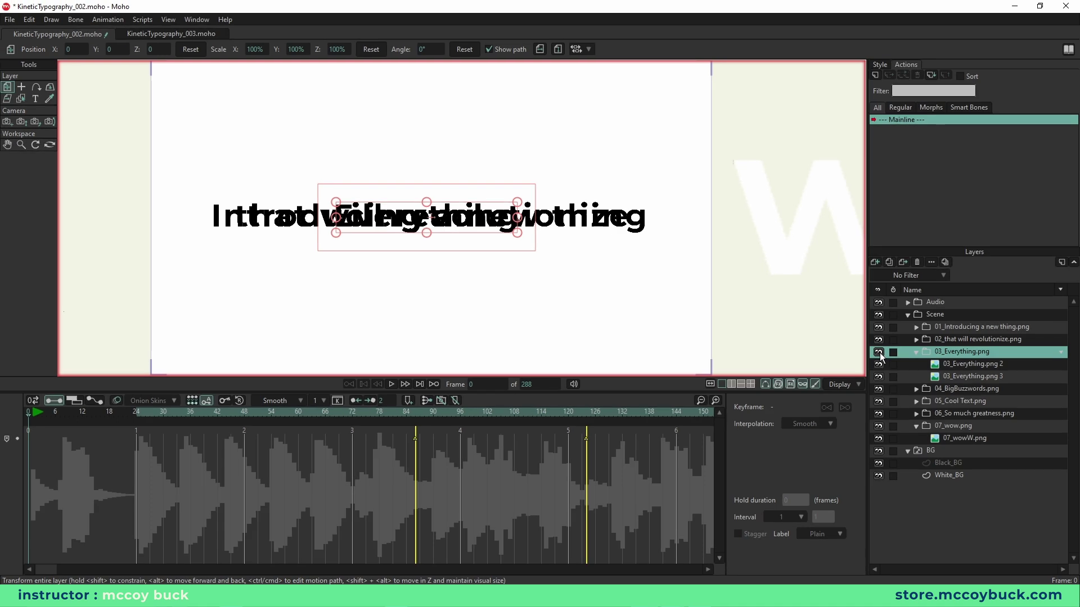
{"action": "left_click", "coordinate": [879, 353], "text": "alt"}
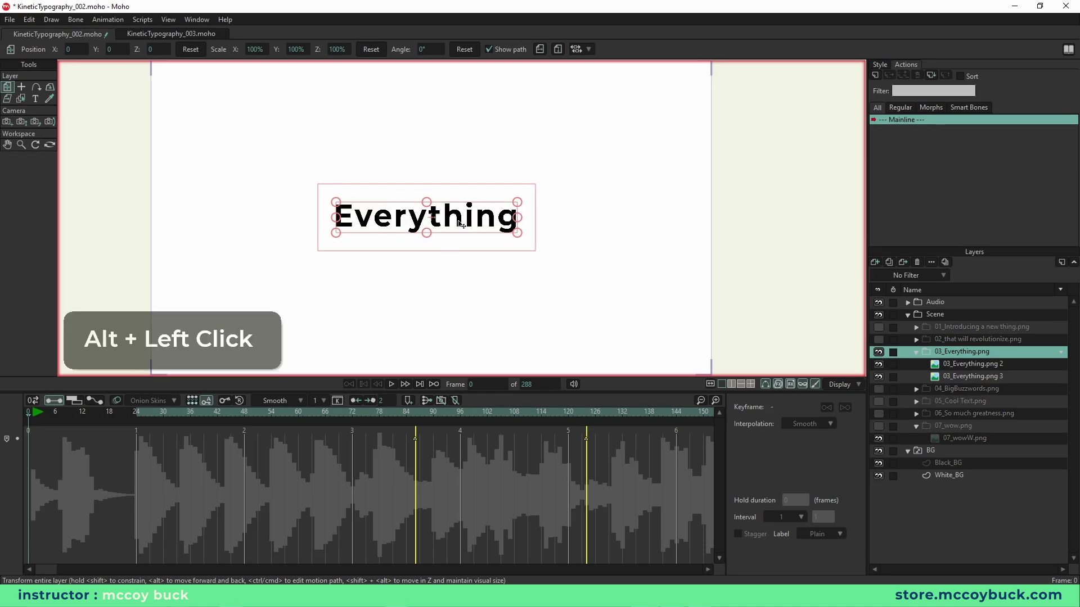
{"action": "key", "text": "ctrl+z"}
Step: Add a vector layer at the bottom of the 03_Everything.png group and name it Mask
{"action": "left_click", "coordinate": [953, 365]}
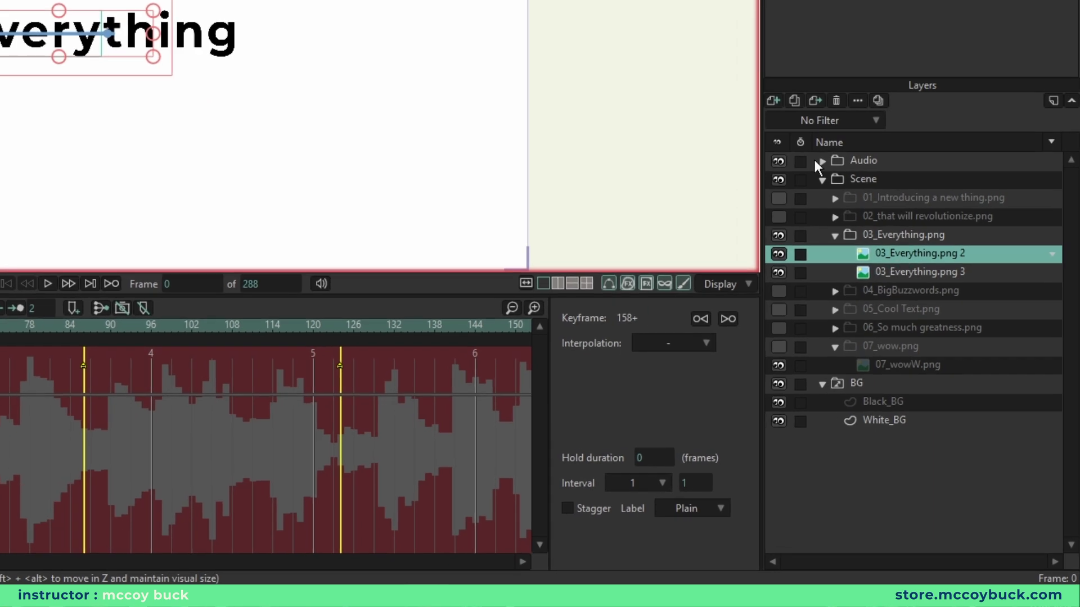
{"action": "left_click", "coordinate": [774, 100]}
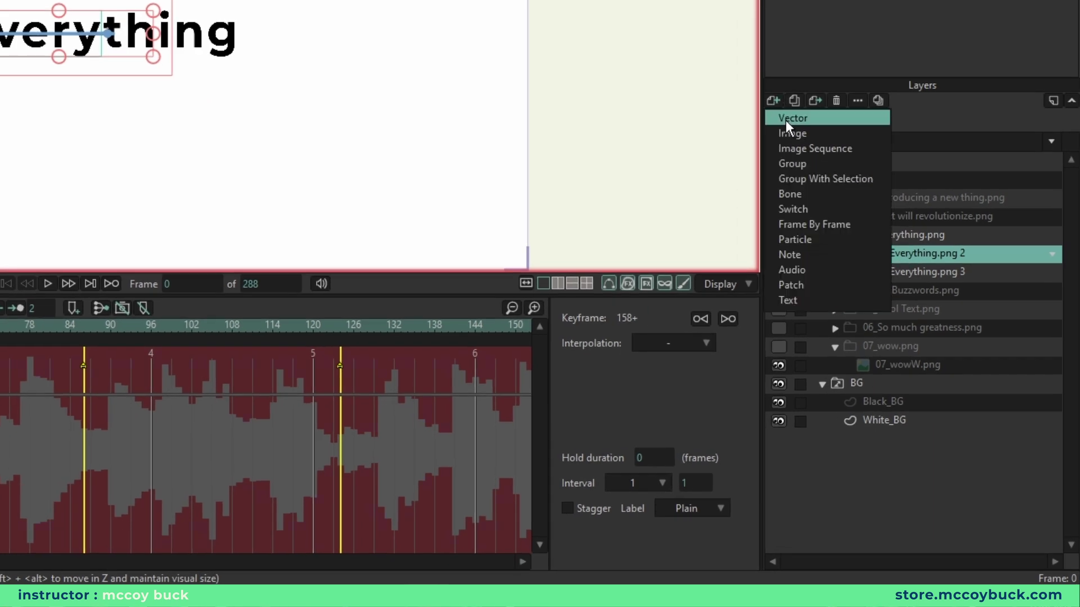
{"action": "left_click", "coordinate": [786, 119]}
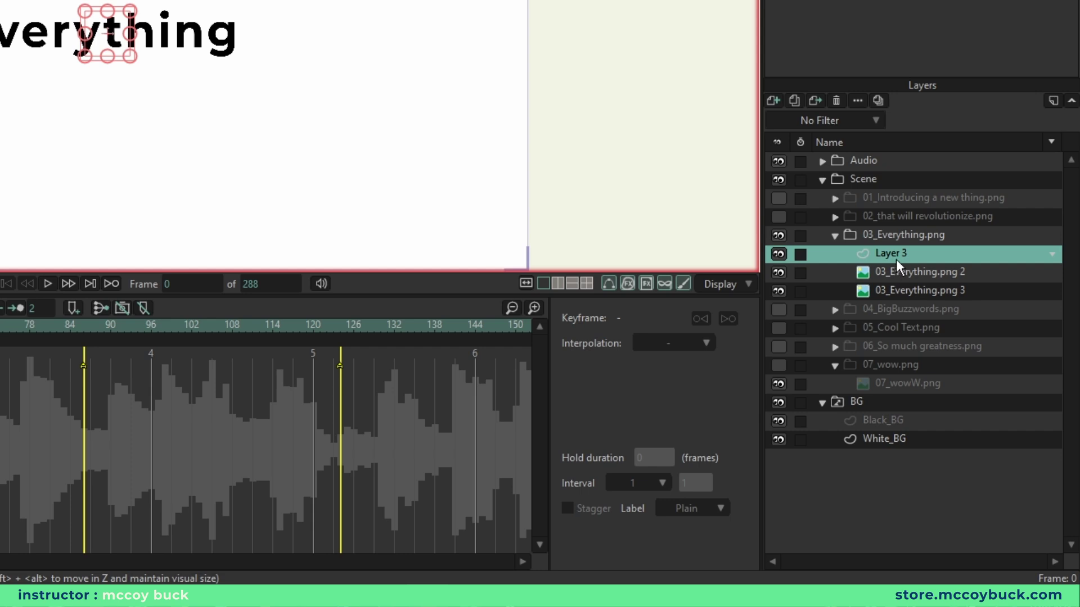
{"action": "left_click_drag", "start_coordinate": [899, 254], "coordinate": [910, 299]}
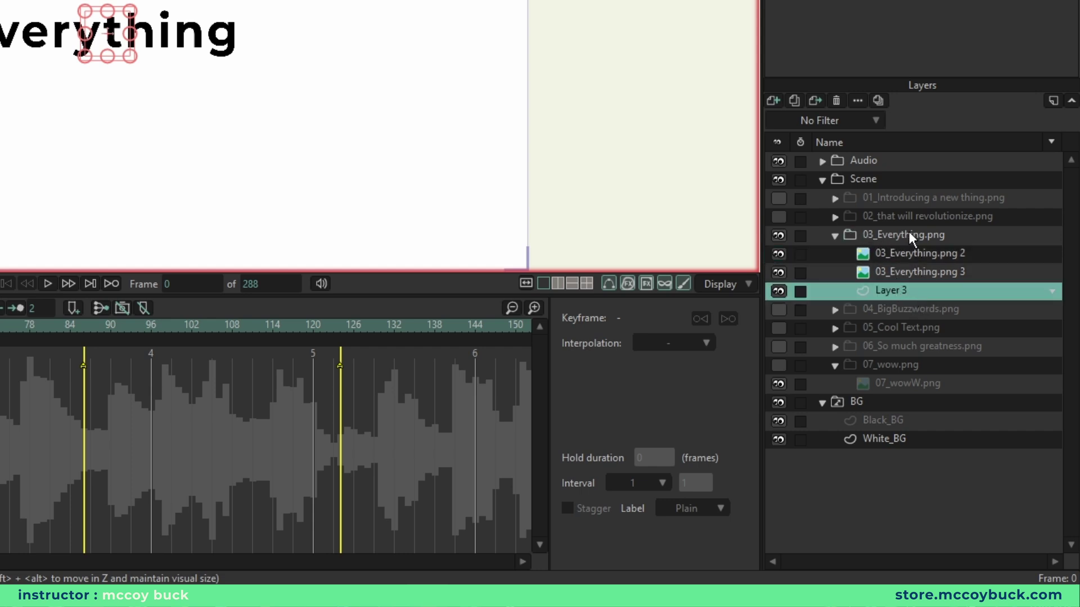
{"action": "double_click", "coordinate": [889, 289]}
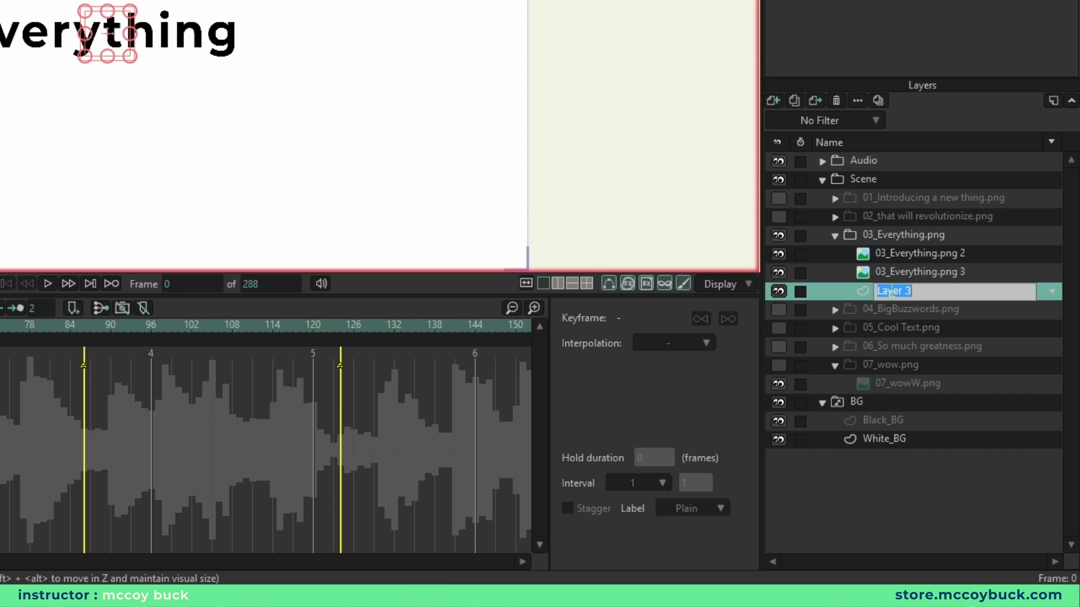
{"action": "type", "text": "Mask"}
{"action": "key", "text": "Return"}
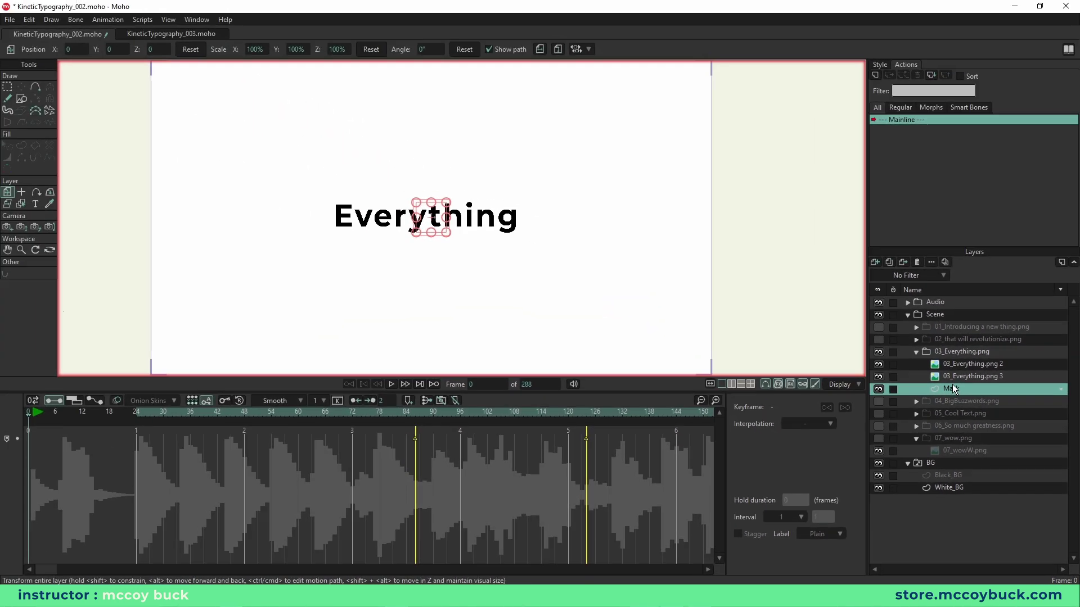
Step: Draw a filled rectangle without a stroke around the word "Everything" on the Mask layer and color it red
{"action": "left_click", "coordinate": [23, 99]}
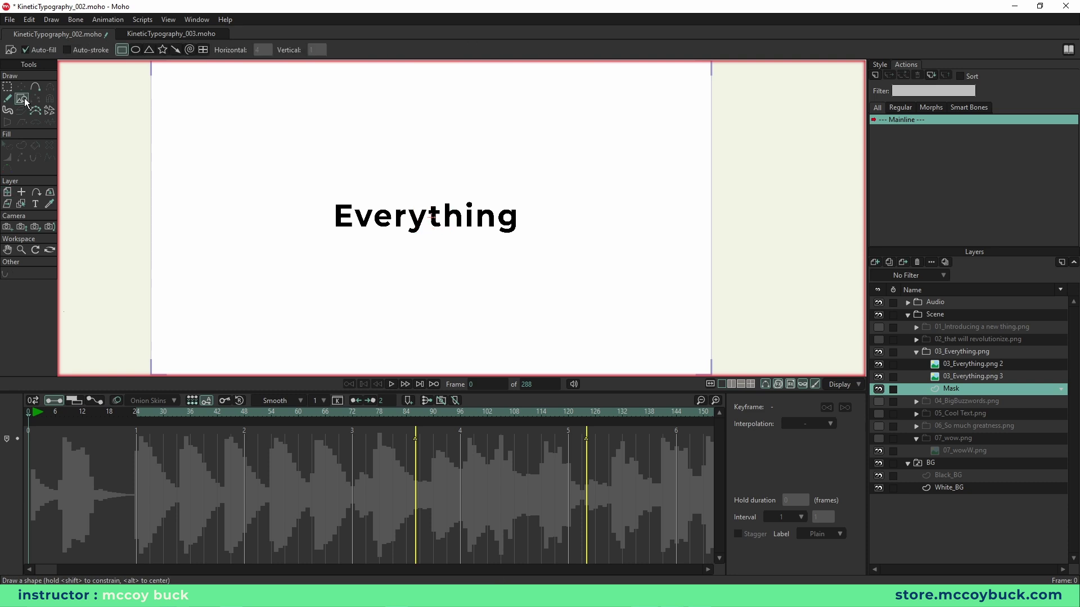
{"action": "left_click", "coordinate": [880, 65]}
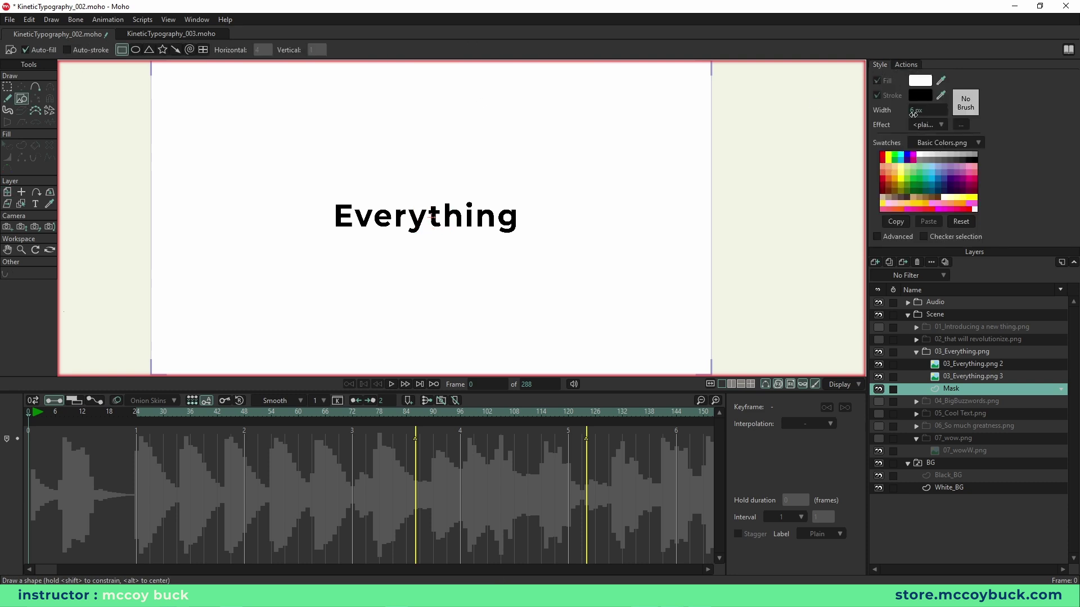
{"action": "left_click", "coordinate": [882, 156]}
{"action": "left_click_drag", "start_coordinate": [334, 195], "coordinate": [521, 238]}
{"action": "key", "text": "q"}
{"action": "left_click", "coordinate": [487, 213]}
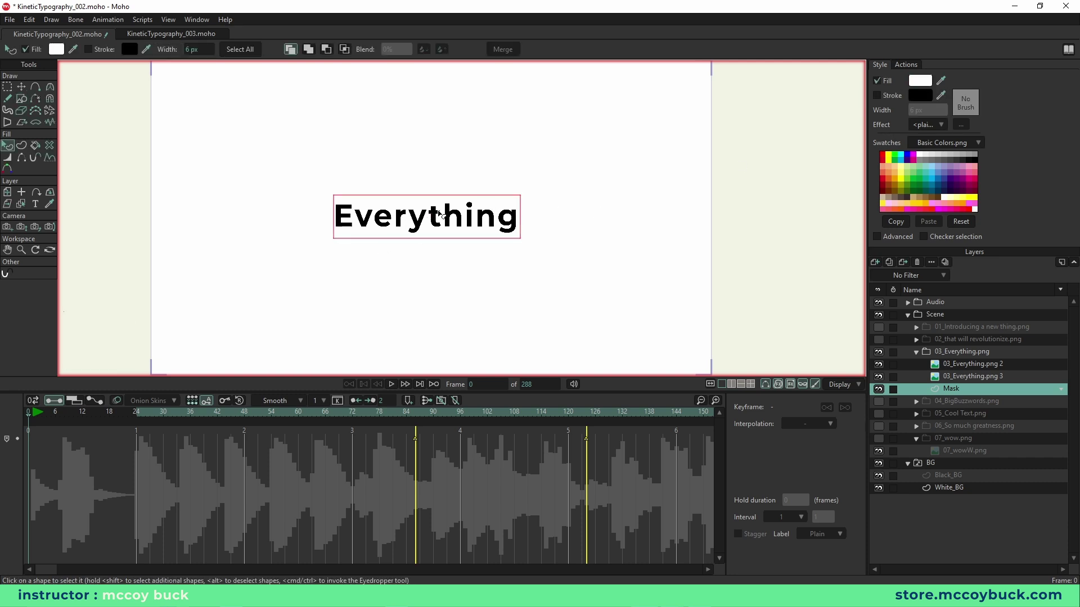
{"action": "left_click", "coordinate": [881, 156]}
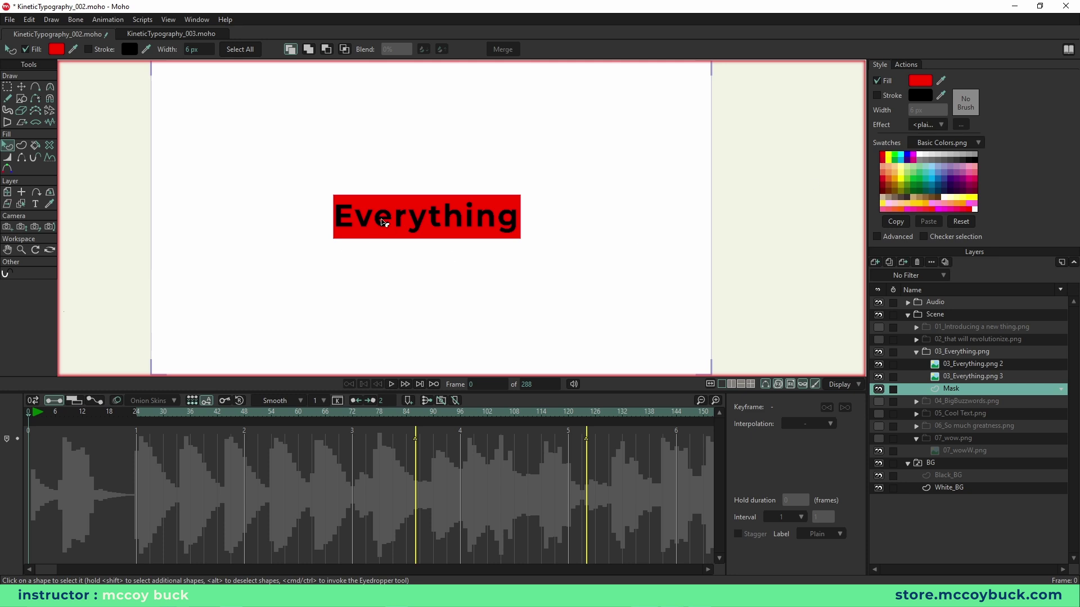
Step: Move the red rectangle's side points so its edges line up with the first and last letters of "Everything"
{"action": "scroll", "coordinate": [405, 225], "scroll_direction": "up", "scroll_amount": 2}
{"action": "left_click_drag", "start_coordinate": [390, 248], "coordinate": [677, 268]}
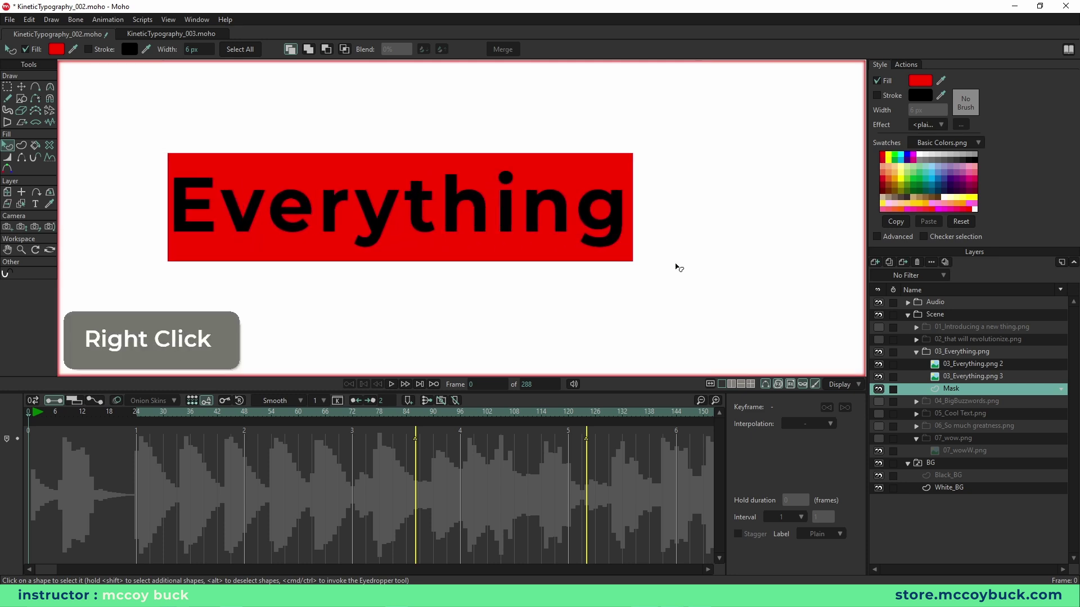
{"action": "key", "text": "g"}
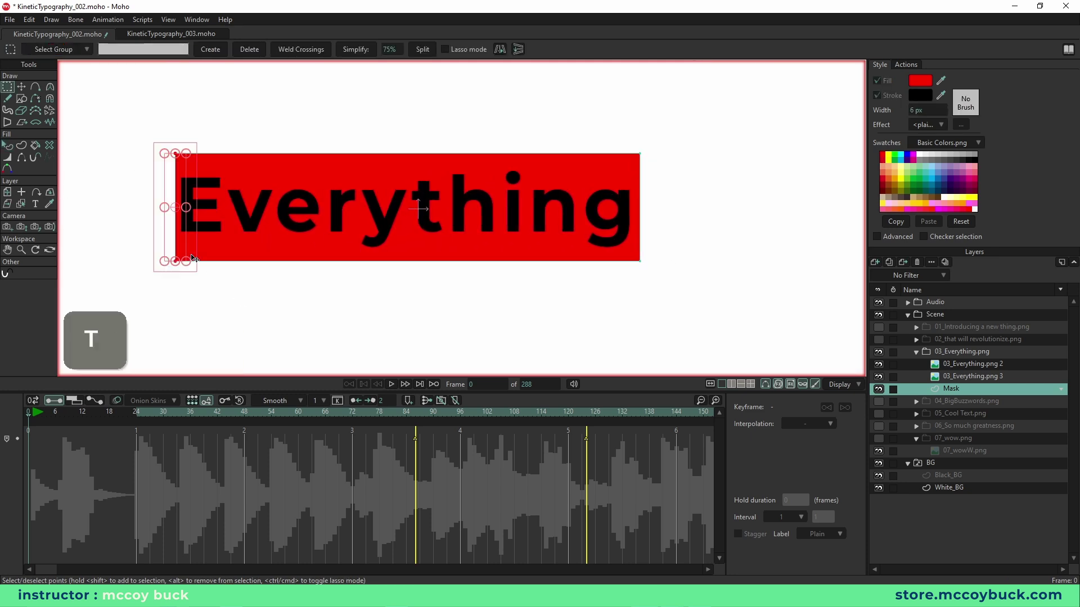
{"action": "scroll", "coordinate": [177, 232], "scroll_direction": "up", "scroll_amount": 3}
{"action": "left_click_drag", "start_coordinate": [177, 232], "coordinate": [190, 231]}
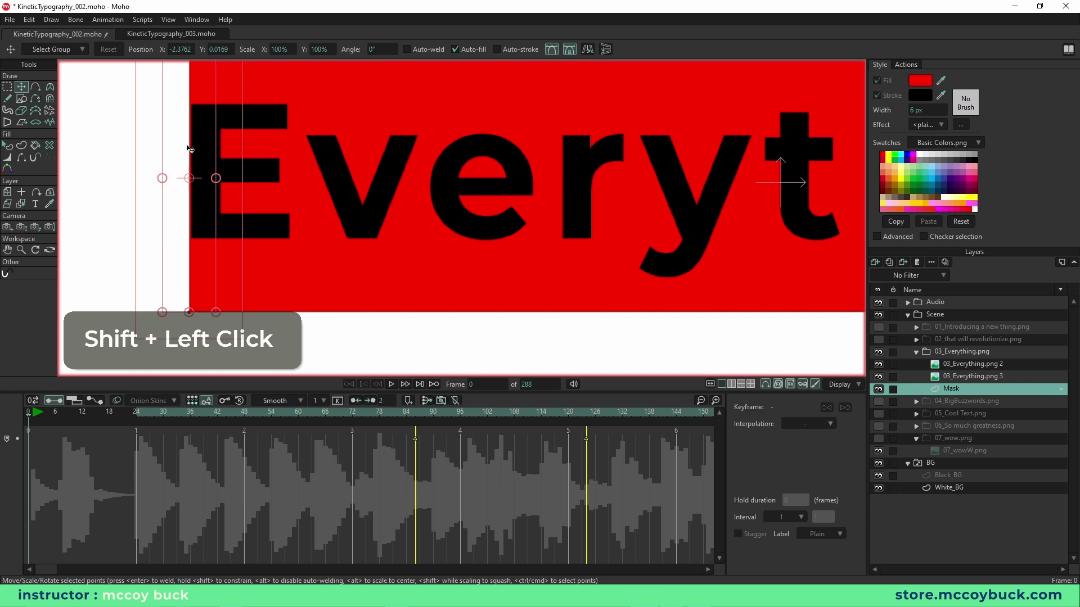
{"action": "scroll", "coordinate": [227, 186], "scroll_direction": "down", "scroll_amount": 2}
{"action": "left_click_drag", "start_coordinate": [477, 205], "coordinate": [348, 208]}
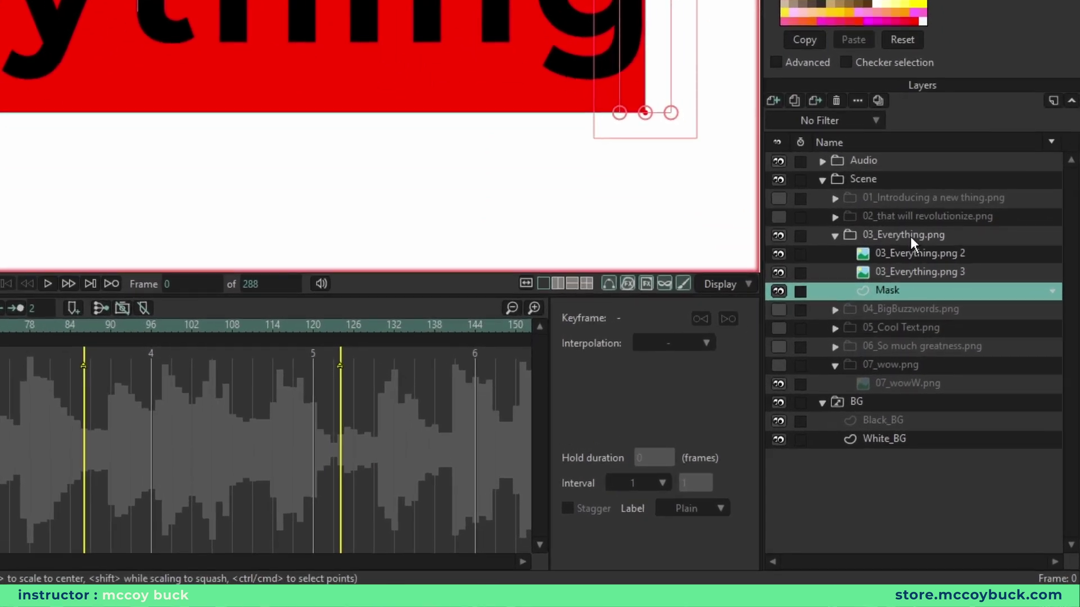
Step: Set the group mask of the 03_Everything.png group to Hide all
{"action": "left_click", "coordinate": [956, 339]}
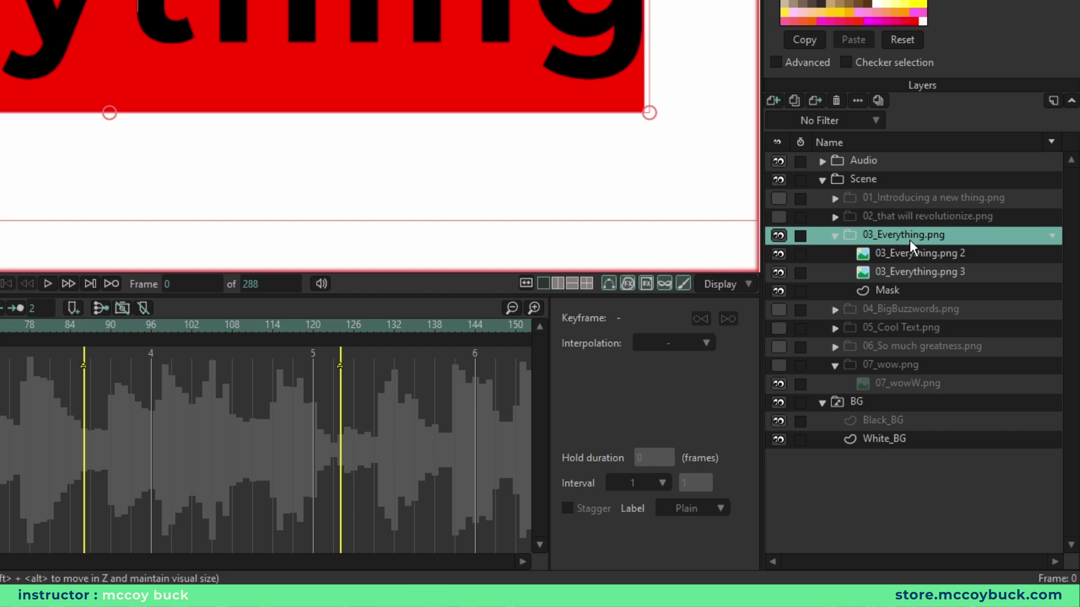
{"action": "double_click", "coordinate": [910, 235]}
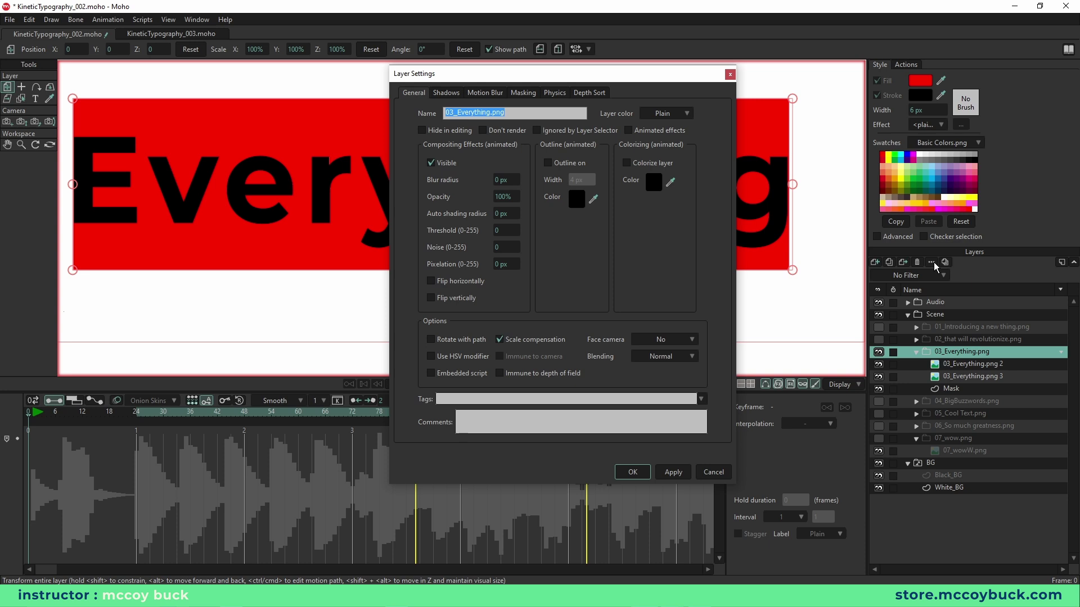
{"action": "left_click", "coordinate": [521, 93]}
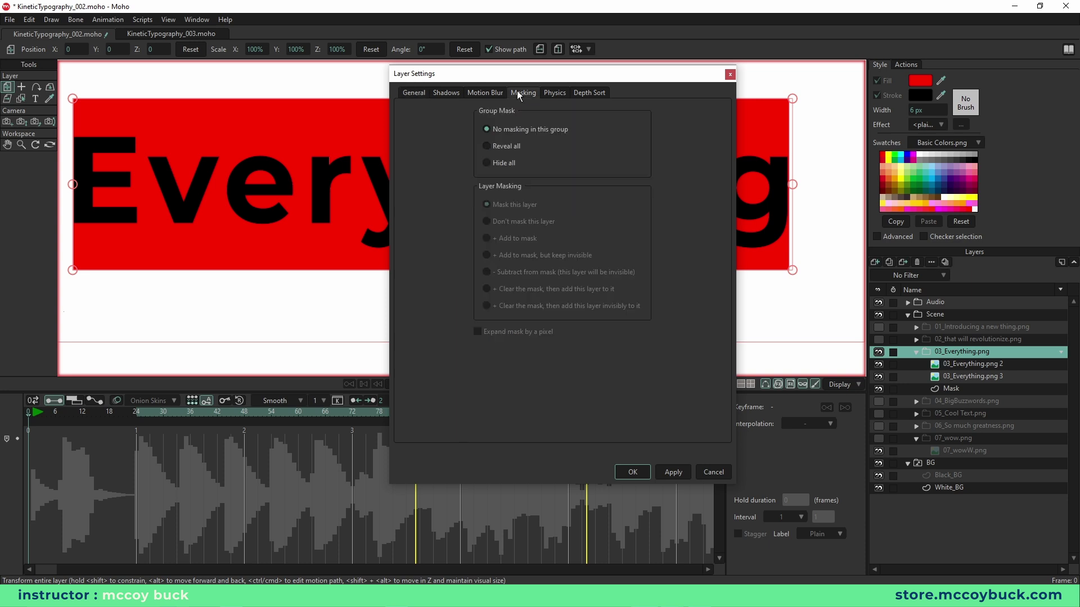
{"action": "left_click", "coordinate": [485, 162]}
{"action": "left_click", "coordinate": [668, 473]}
{"action": "left_click", "coordinate": [629, 472]}
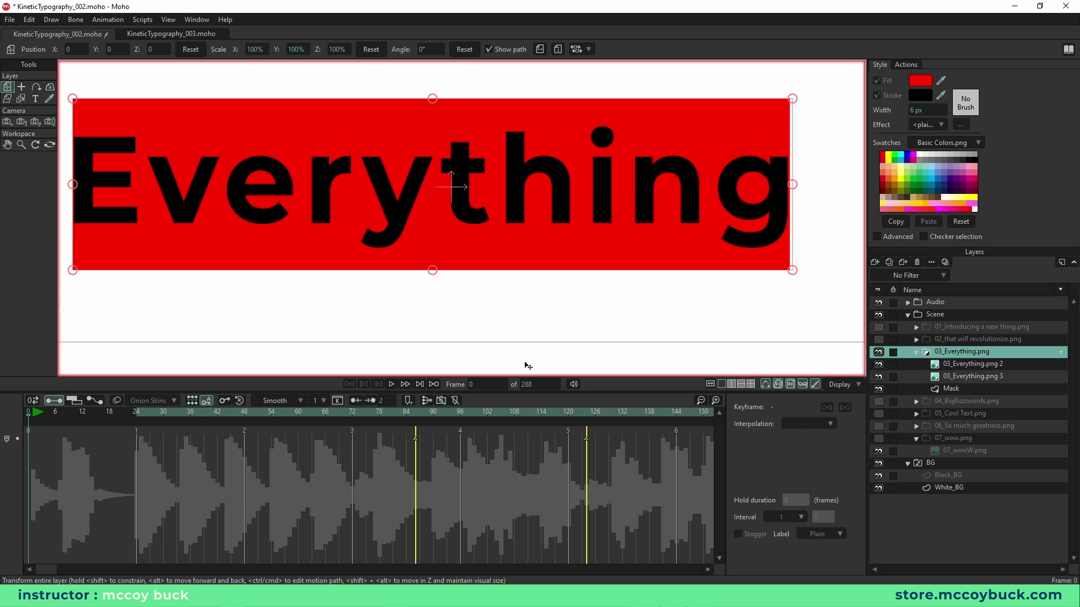
{"action": "scroll", "coordinate": [553, 324], "scroll_direction": "down", "scroll_amount": 1}
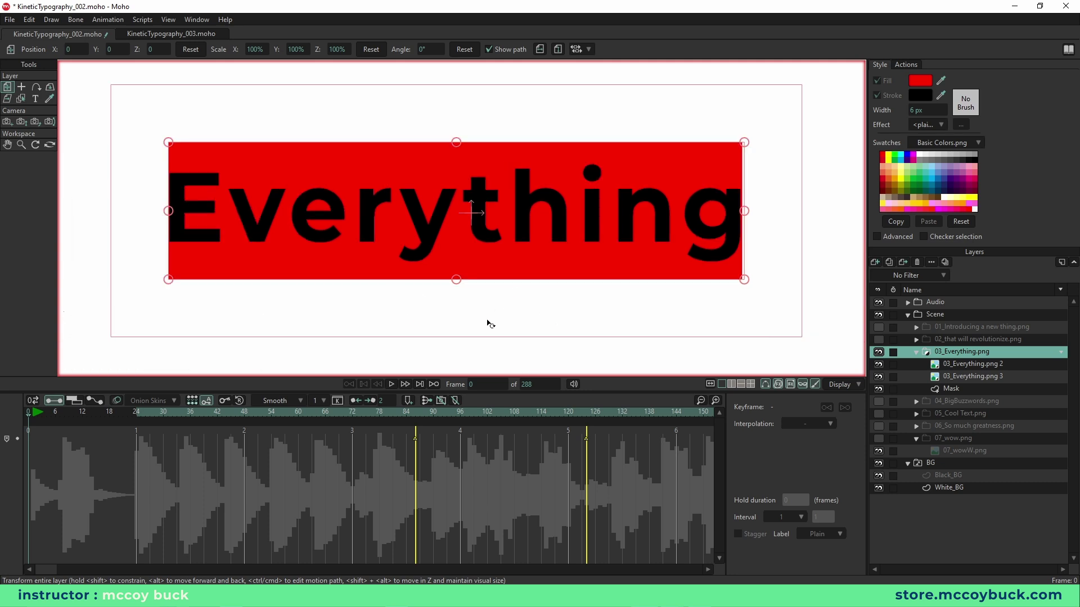
Step: Go to frame 185 and set the Mask layer's masking to "+ Add to mask, but keep invisible"
{"action": "key", "text": "ctrl+shift+d"}
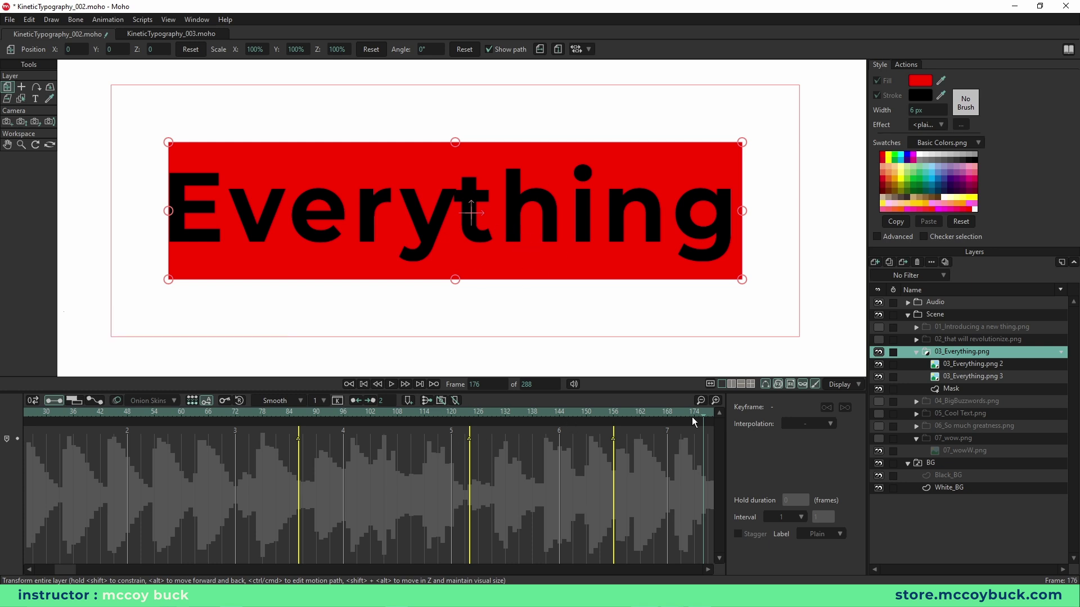
{"action": "mouse_move", "coordinate": [702, 414]}
{"action": "left_mouse_down"}
{"action": "mouse_move", "coordinate": [522, 412]}
{"action": "mouse_move", "coordinate": [708, 420]}
{"action": "left_mouse_up"}
{"action": "scroll", "coordinate": [502, 275], "scroll_direction": "down", "scroll_amount": 2}
{"action": "scroll", "coordinate": [503, 276], "scroll_direction": "down", "scroll_amount": 1}
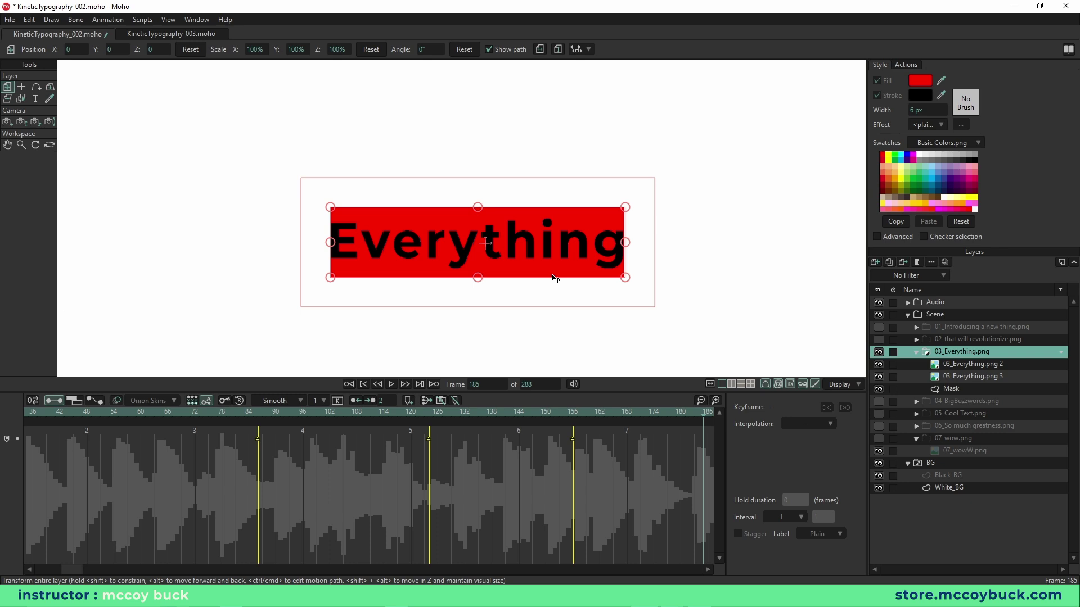
{"action": "left_click", "coordinate": [958, 389]}
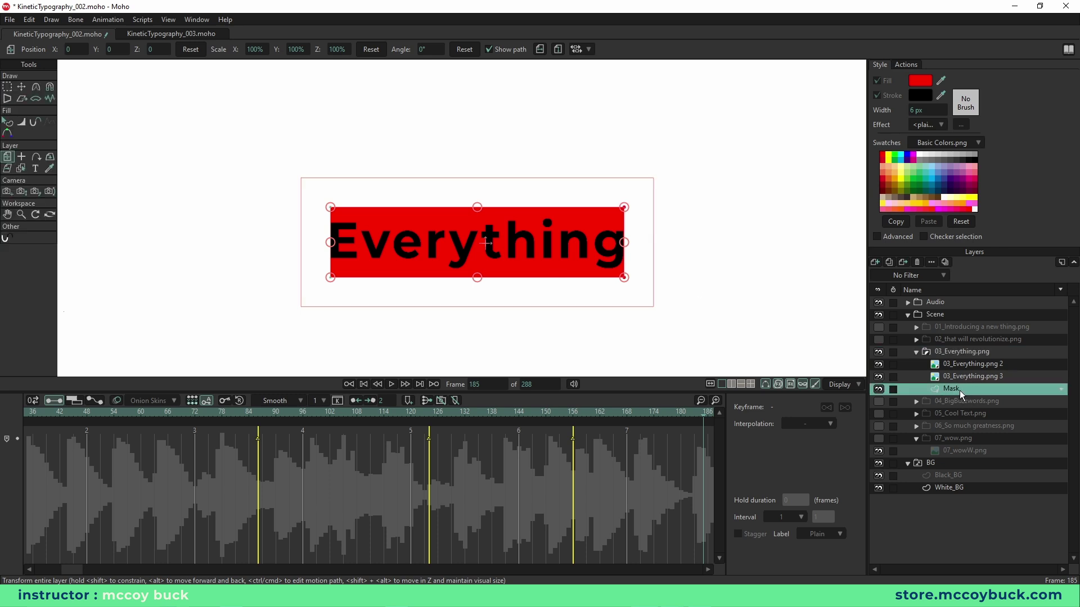
{"action": "right_click", "coordinate": [959, 390]}
{"action": "mouse_move", "coordinate": [994, 426]}
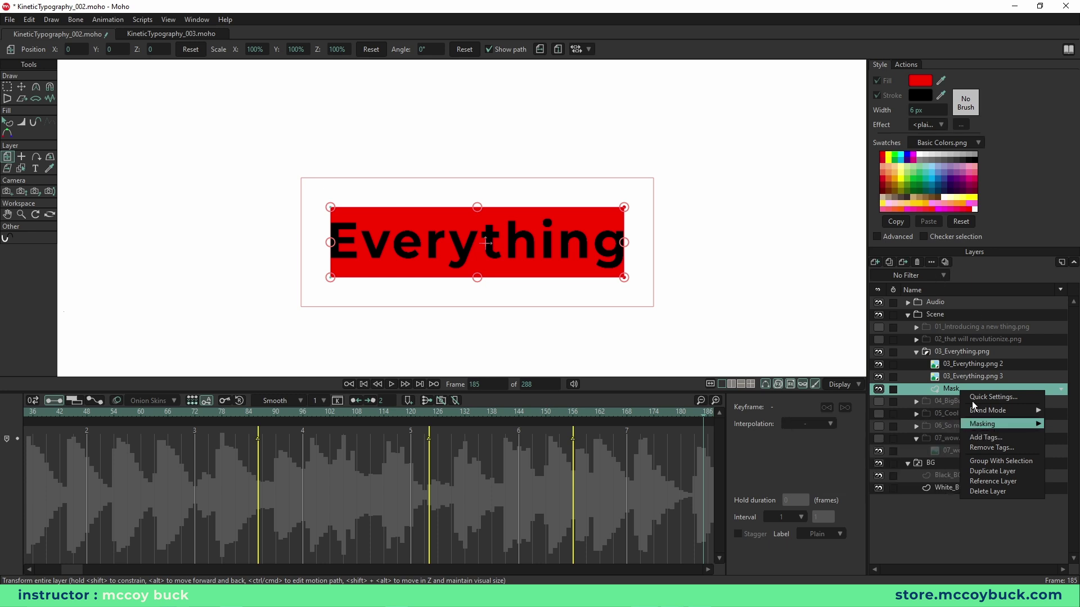
{"action": "left_click", "coordinate": [931, 263]}
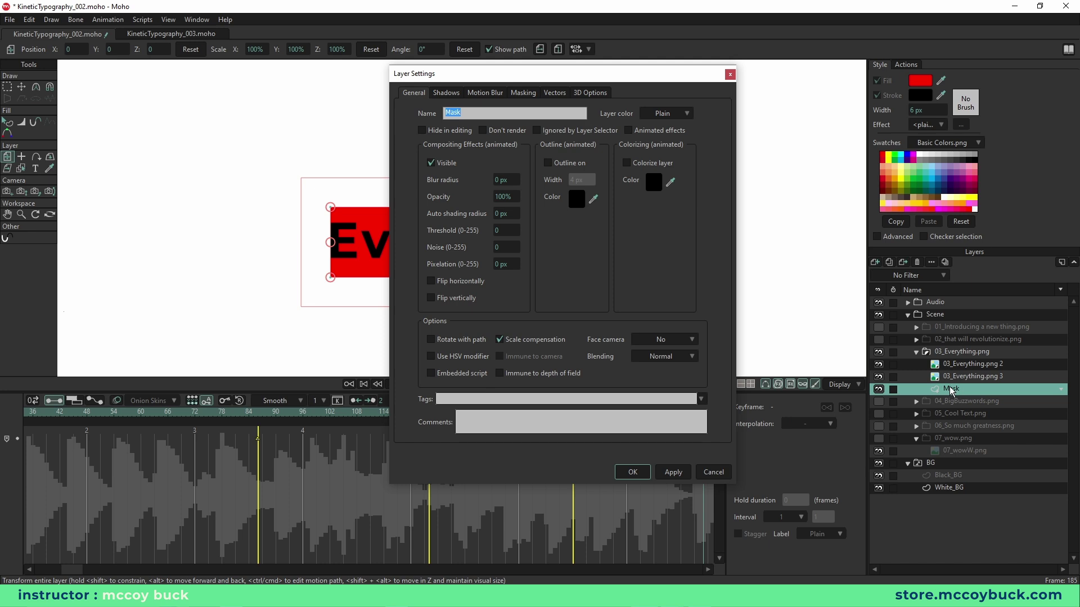
{"action": "left_click", "coordinate": [523, 93]}
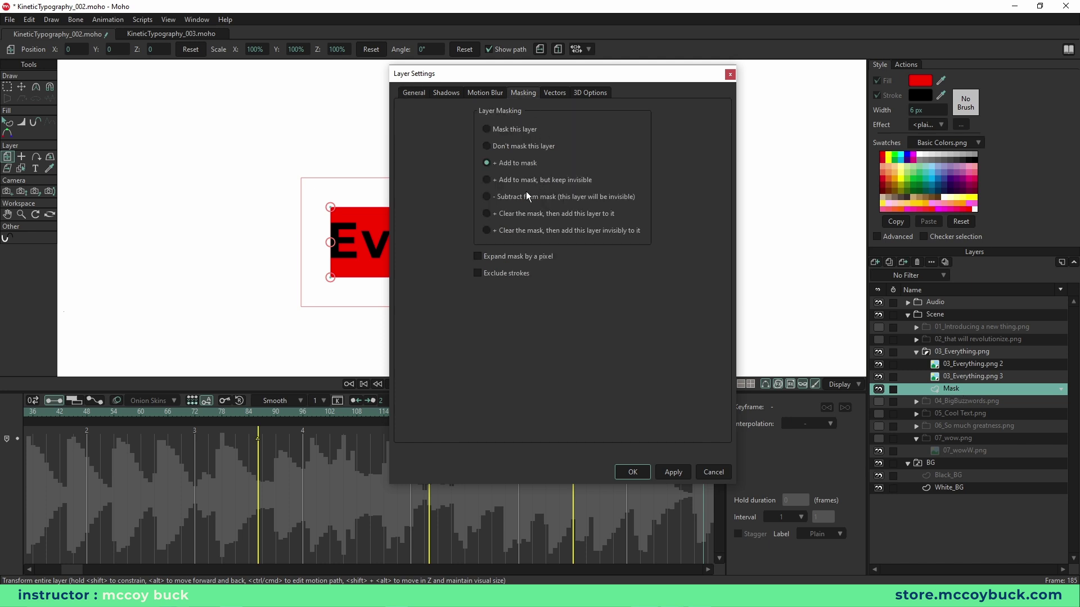
{"action": "left_click", "coordinate": [487, 180]}
{"action": "left_click", "coordinate": [632, 472]}
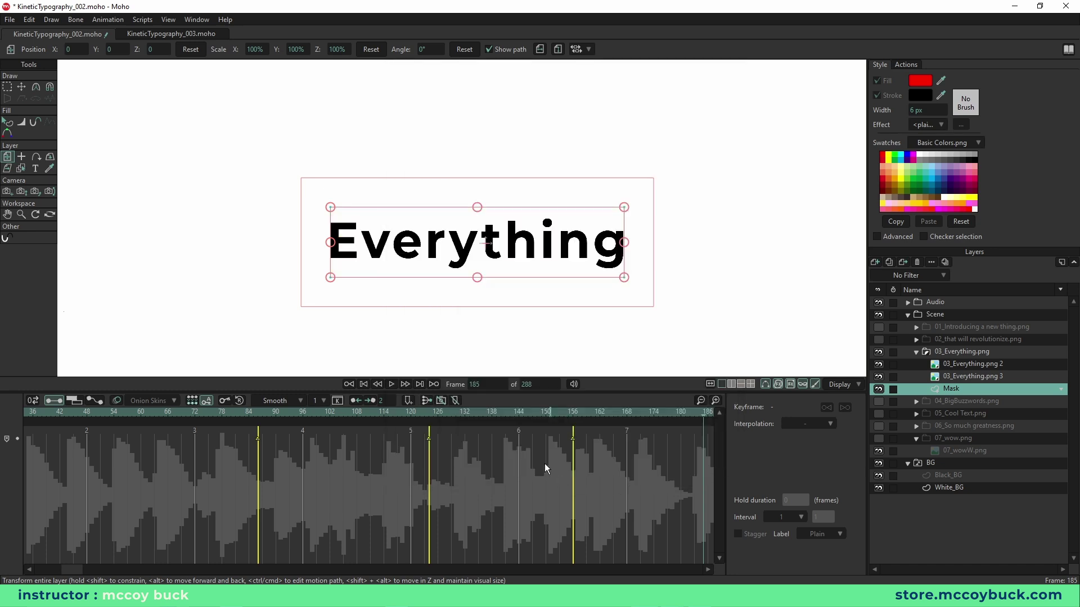
Step: Play and scrub the masked reveal of "Everything" through frame 159 to review how the letters appear
{"action": "left_click", "coordinate": [508, 417]}
{"action": "key", "text": "space"}
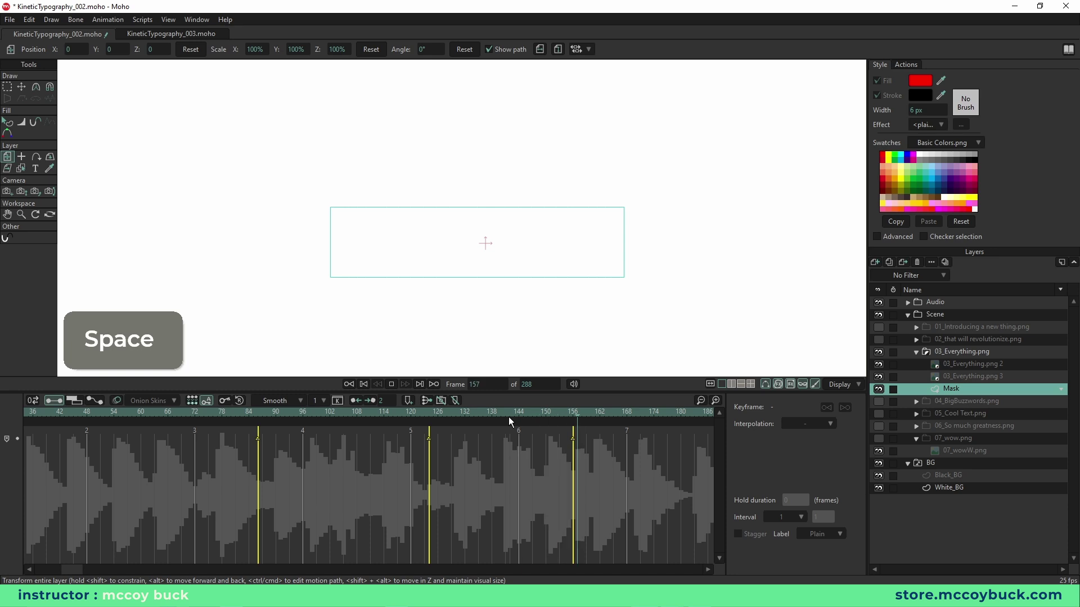
{"action": "left_click_drag", "start_coordinate": [527, 413], "coordinate": [585, 416]}
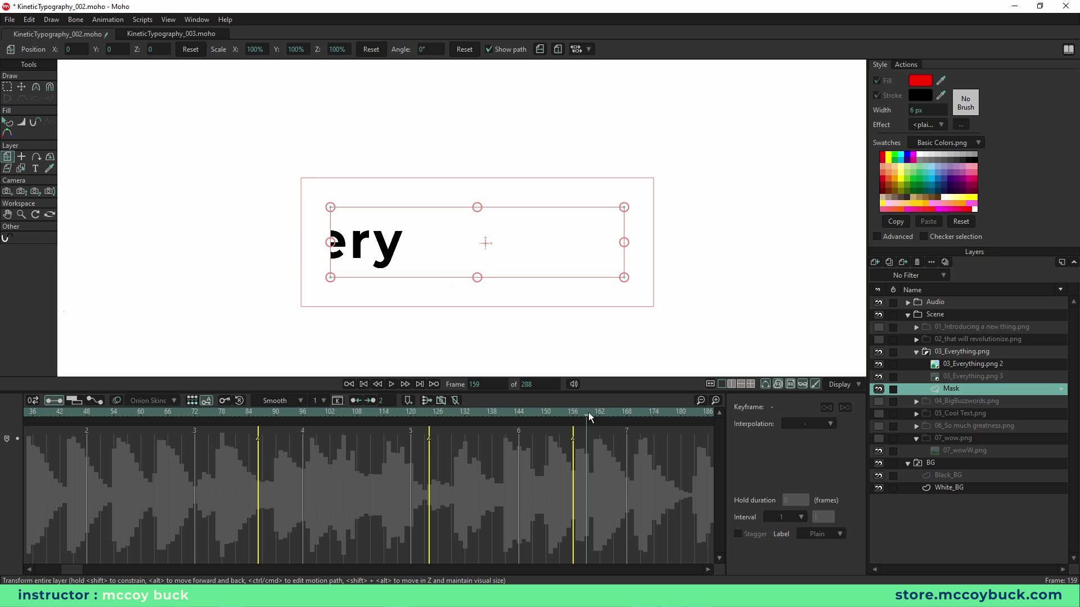
{"action": "left_click_drag", "start_coordinate": [589, 415], "coordinate": [664, 431]}
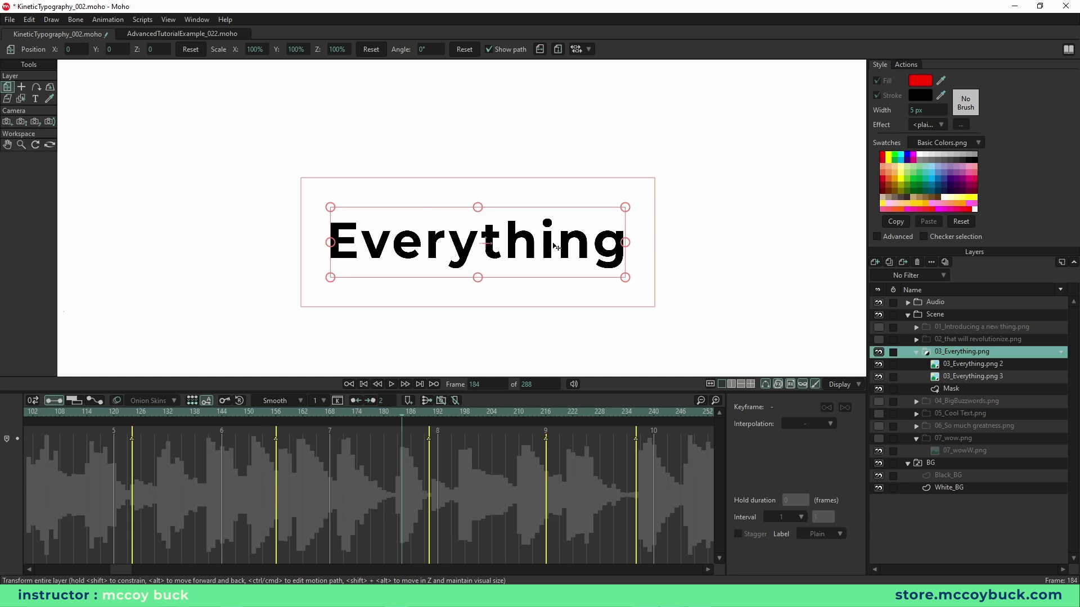
Step: Check the AdvancedTutorialExample_022.moho document and examine the masked word "Everything" up close at frame 184
{"action": "left_click", "coordinate": [182, 35]}
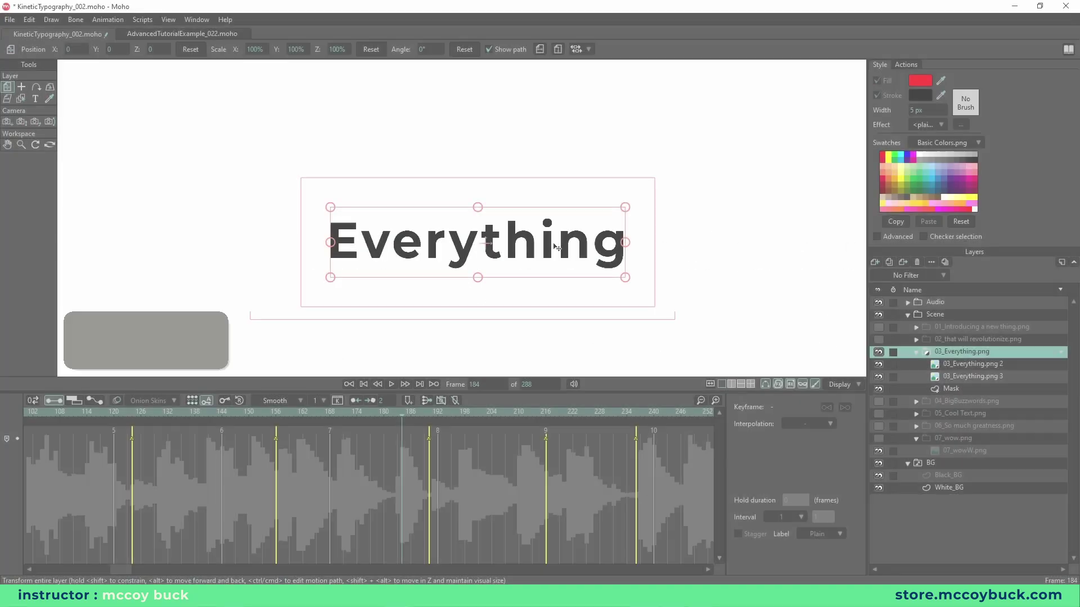
{"action": "scroll", "coordinate": [556, 247], "scroll_direction": "up", "scroll_amount": 3}
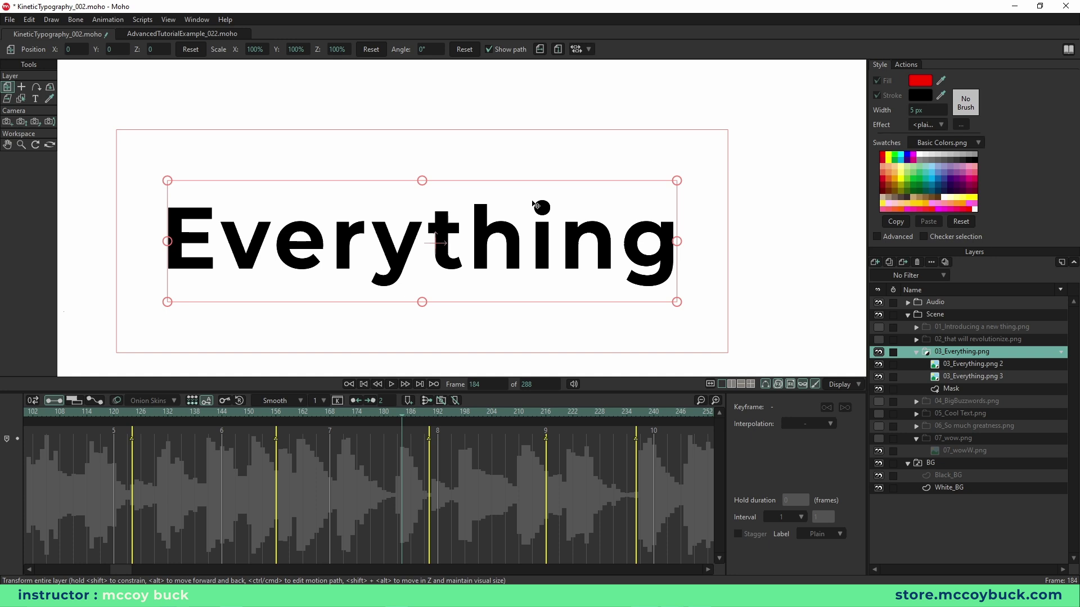
Step: Examine which part of "Everything" the 03_Everything.png 3 layer holds by toggling its visibility, and check its layer options
{"action": "scroll", "coordinate": [534, 205], "scroll_direction": "up", "scroll_amount": 2}
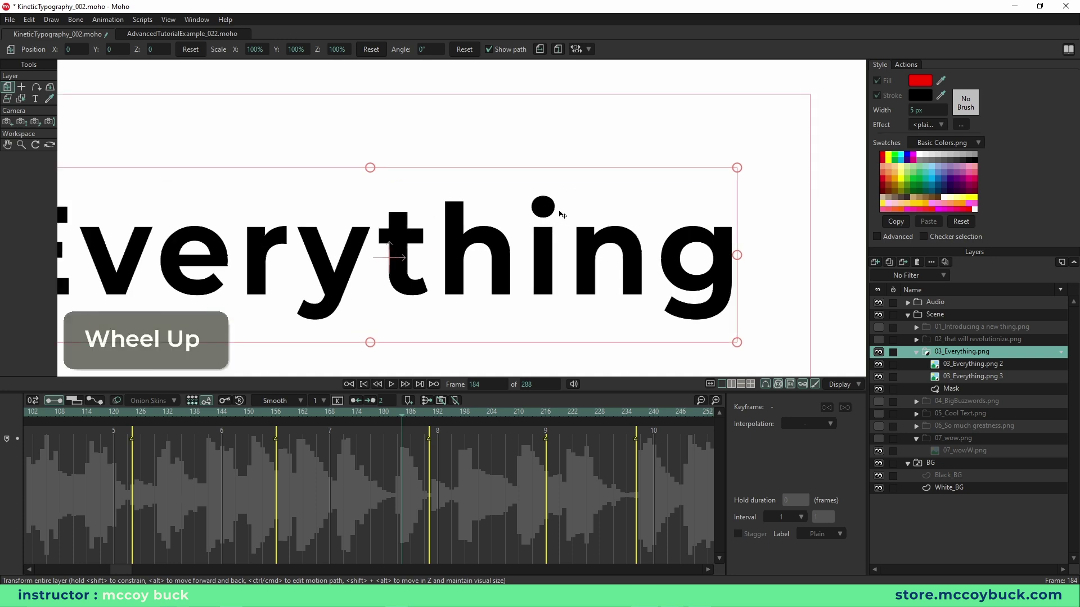
{"action": "left_click", "coordinate": [958, 377]}
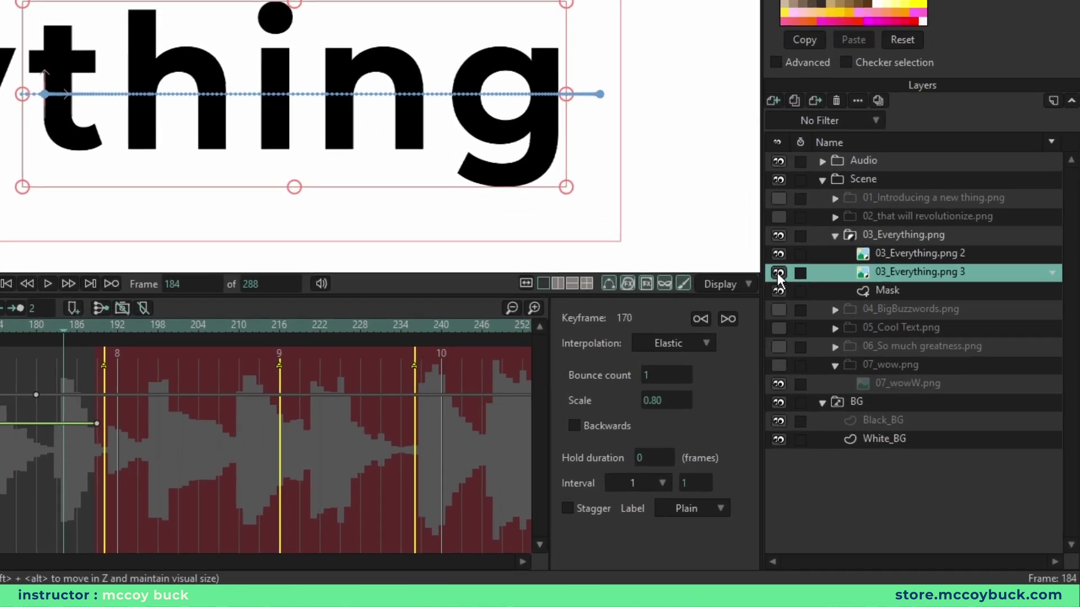
{"action": "left_click", "coordinate": [778, 273]}
{"action": "left_click", "coordinate": [778, 273]}
{"action": "left_click", "coordinate": [778, 273]}
{"action": "left_click", "coordinate": [778, 273]}
{"action": "right_click", "coordinate": [906, 272]}
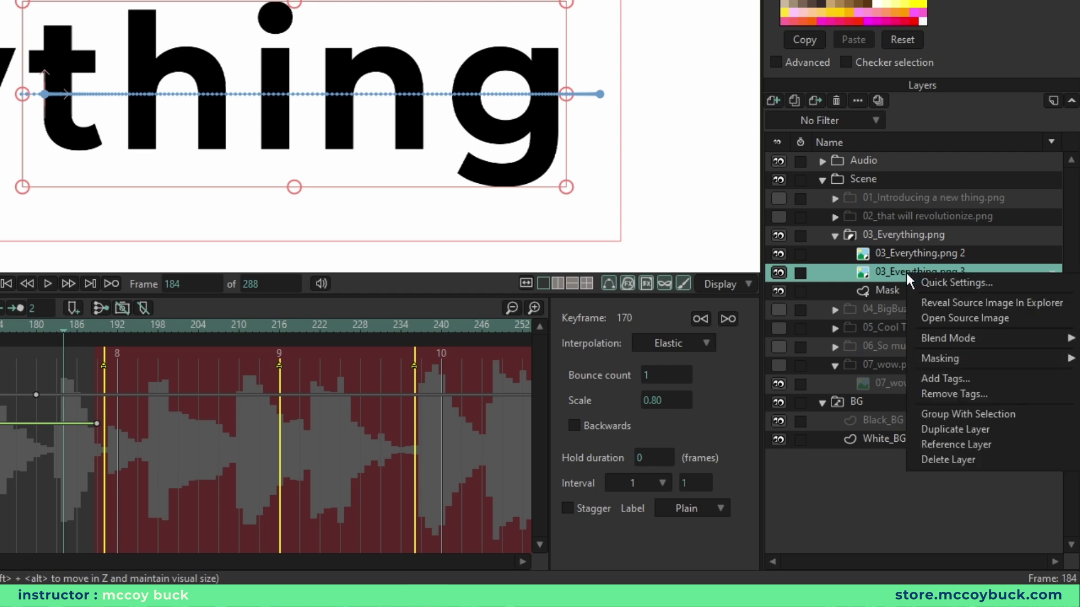
{"action": "mouse_move", "coordinate": [956, 359]}
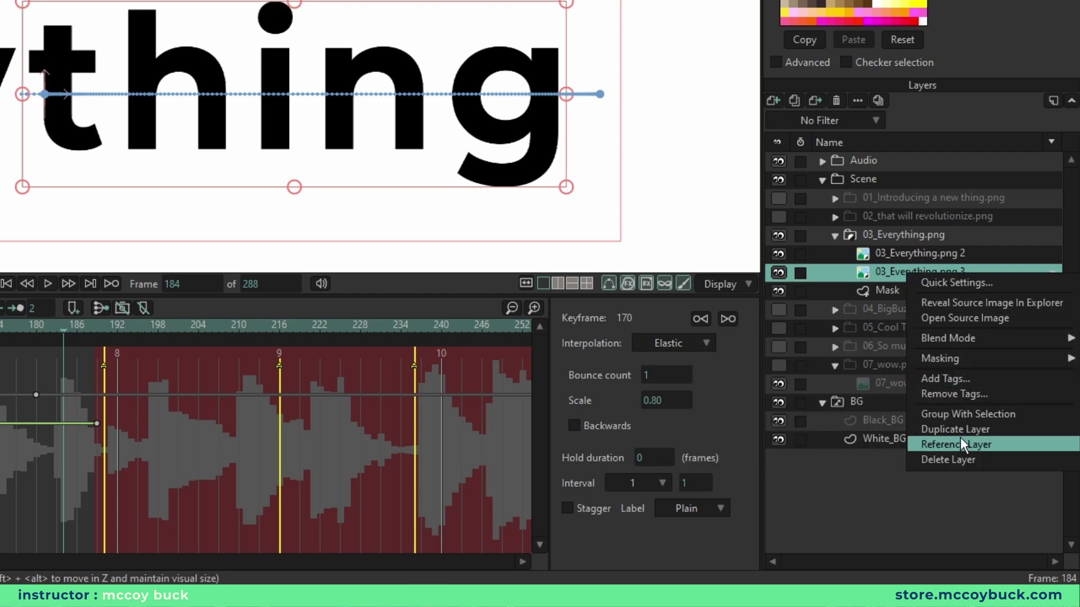
{"action": "left_click", "coordinate": [881, 273]}
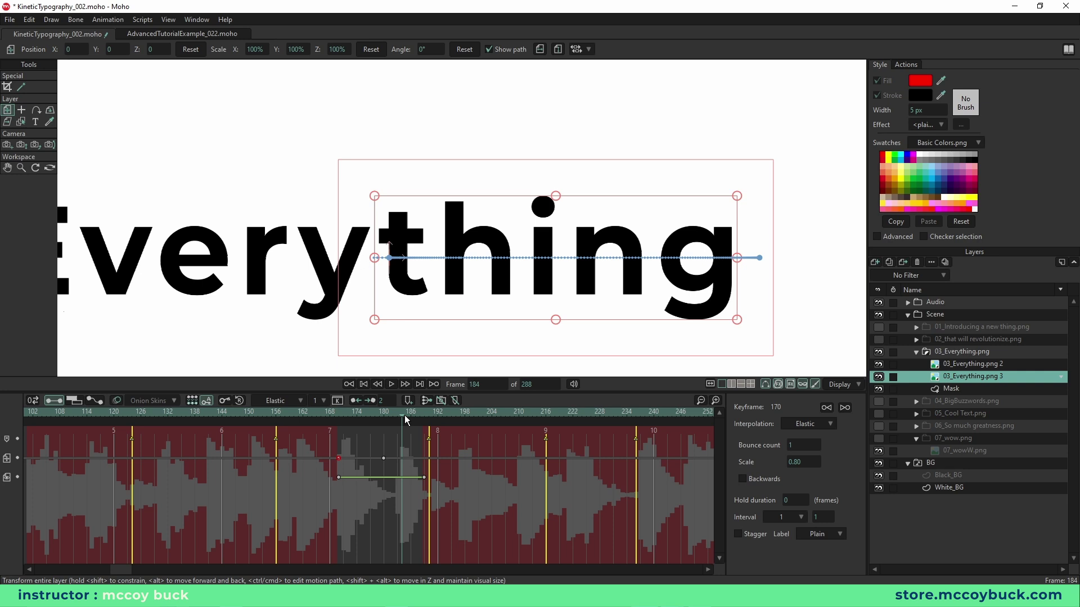
Step: Return to frame 0 and put the 03_Everything.png 3 layer into its own group using Group With Selection
{"action": "key", "text": "ctrl+shift+d"}
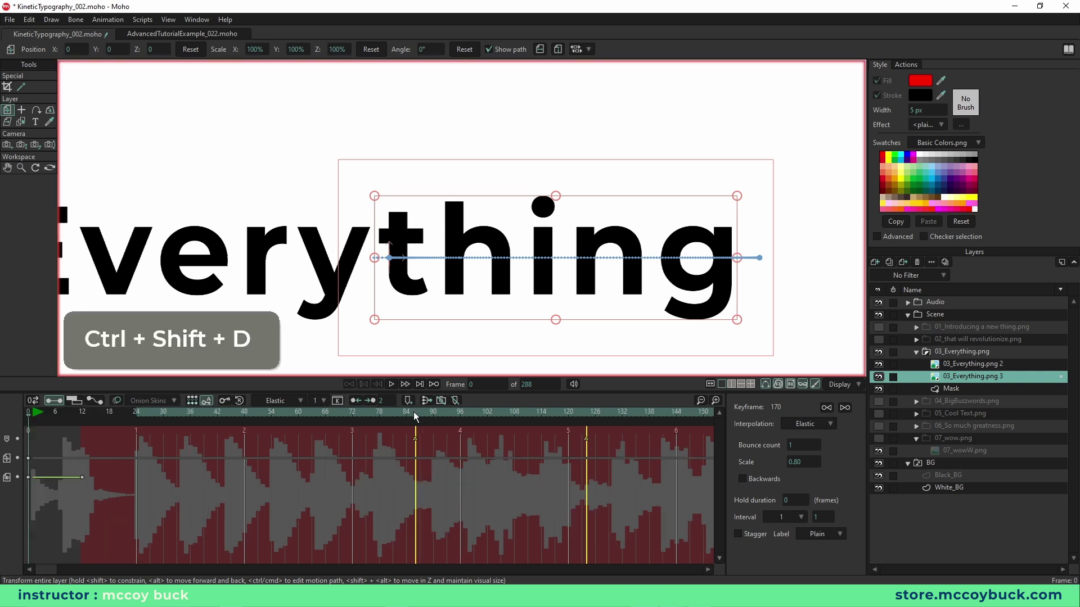
{"action": "right_click", "coordinate": [972, 377]}
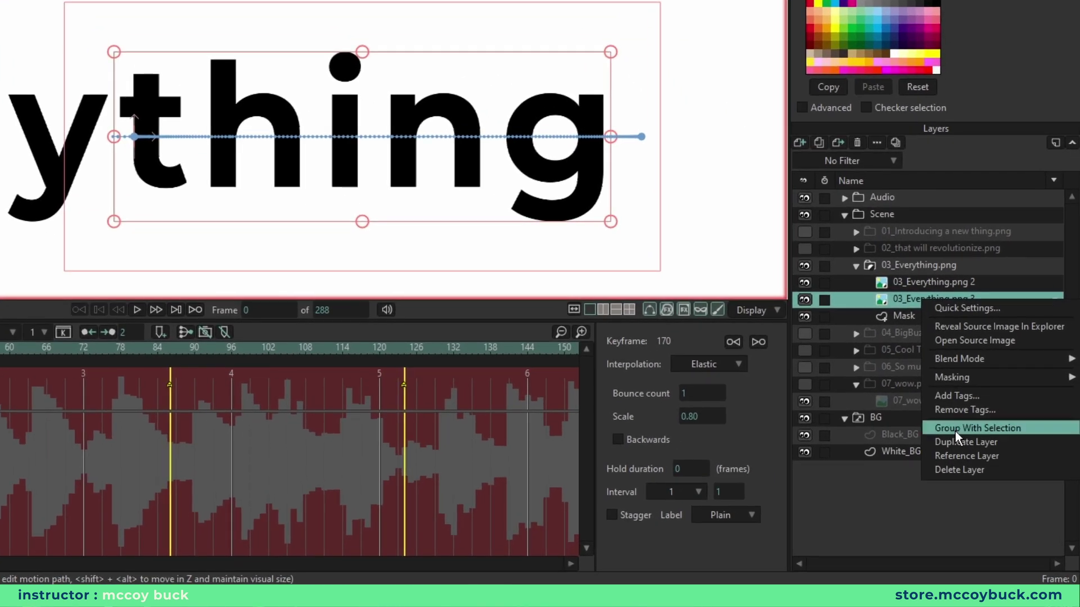
{"action": "left_click", "coordinate": [964, 442]}
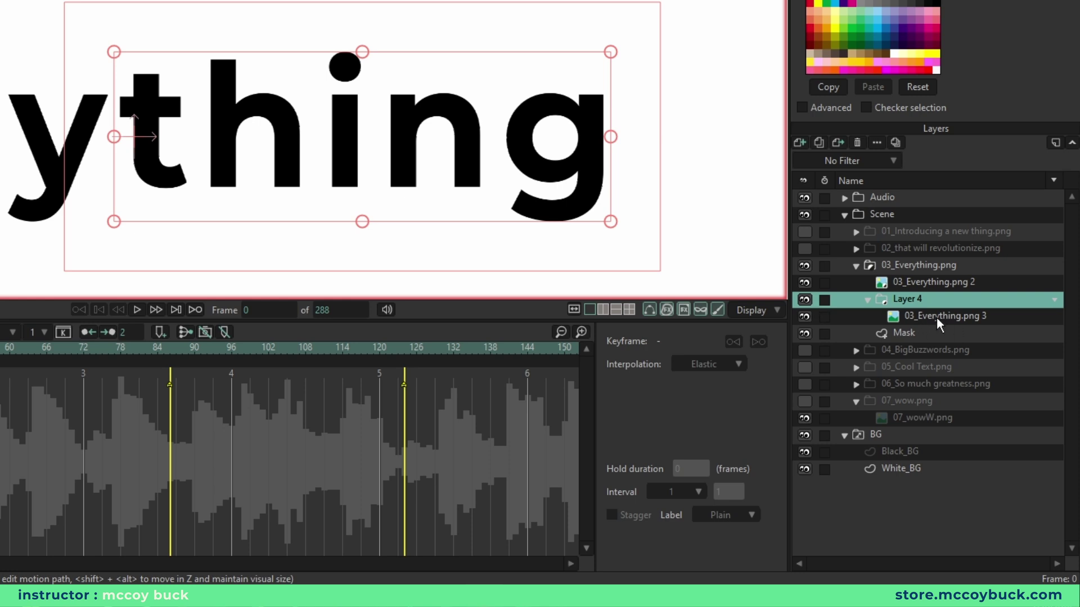
{"action": "left_click", "coordinate": [898, 315]}
{"action": "left_click", "coordinate": [909, 301]}
Step: Add a vector layer beneath 03_Everything.png 3 inside its new group and name it Mask
{"action": "left_click", "coordinate": [914, 317]}
{"action": "left_click", "coordinate": [801, 141]}
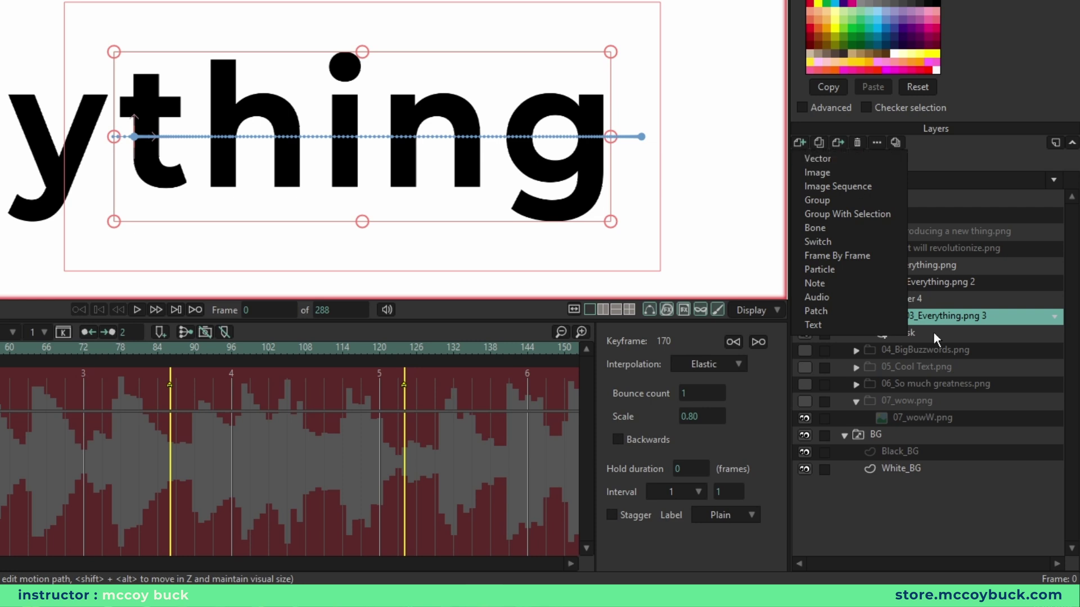
{"action": "left_click", "coordinate": [811, 150]}
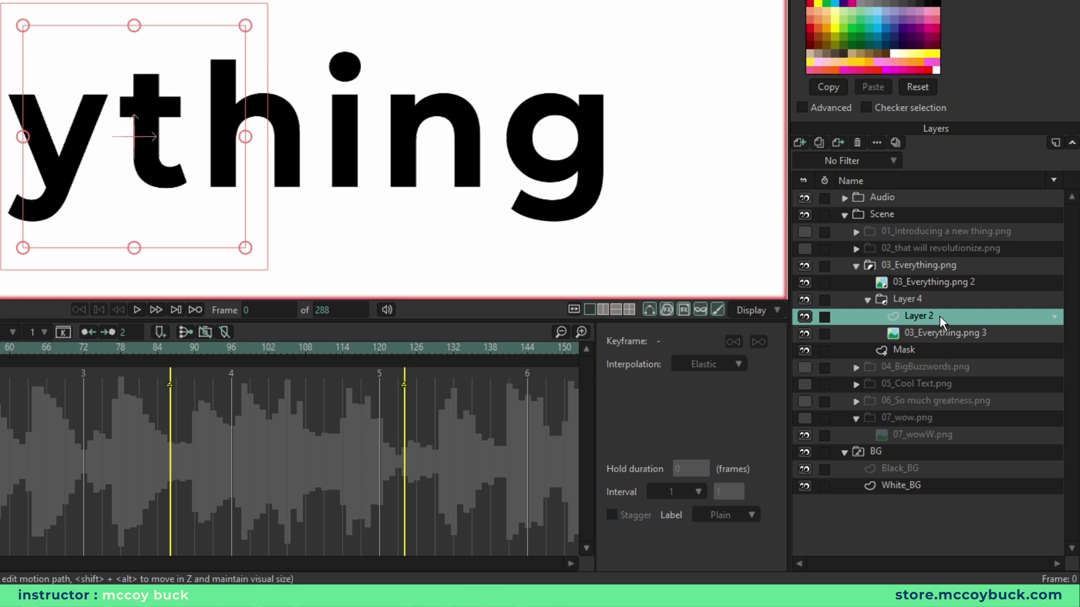
{"action": "left_click_drag", "start_coordinate": [935, 315], "coordinate": [923, 338]}
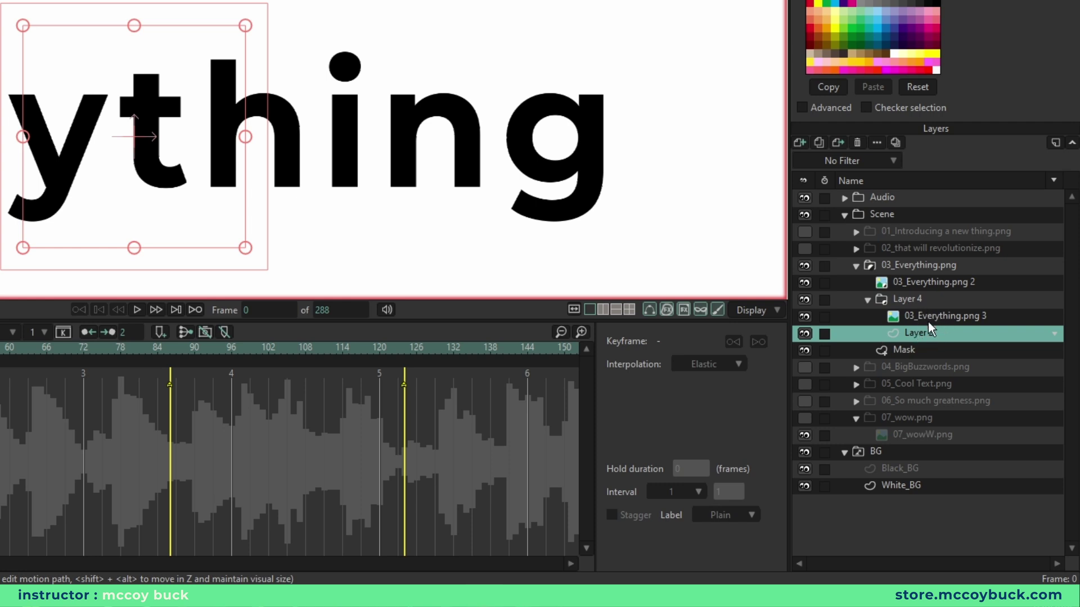
{"action": "double_click", "coordinate": [925, 337]}
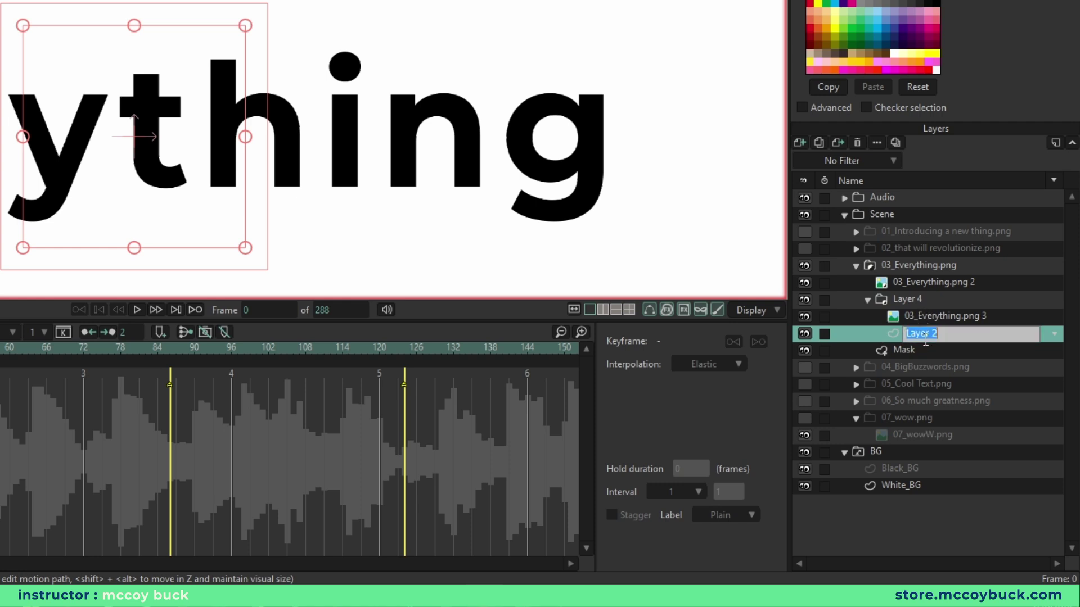
{"action": "type", "text": "Mask"}
{"action": "key", "text": "Return"}
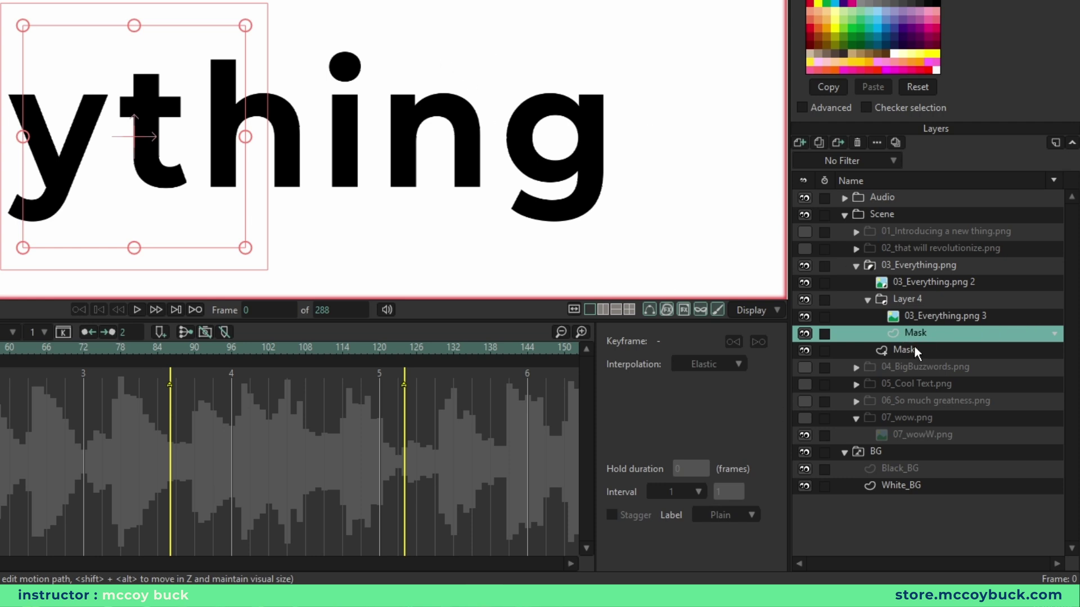
{"action": "left_click", "coordinate": [938, 319]}
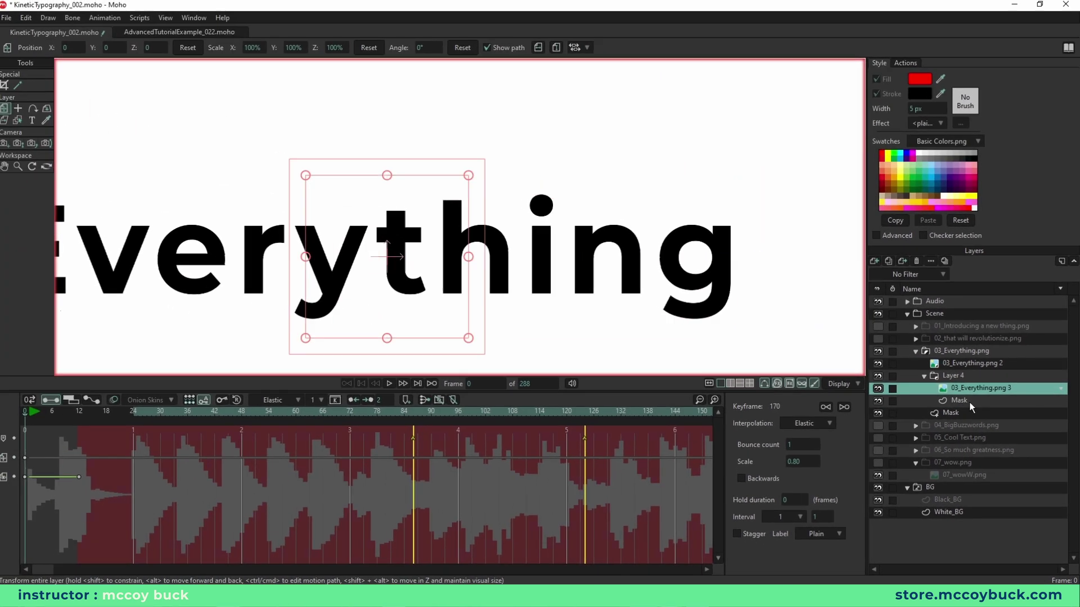
{"action": "left_click", "coordinate": [929, 334]}
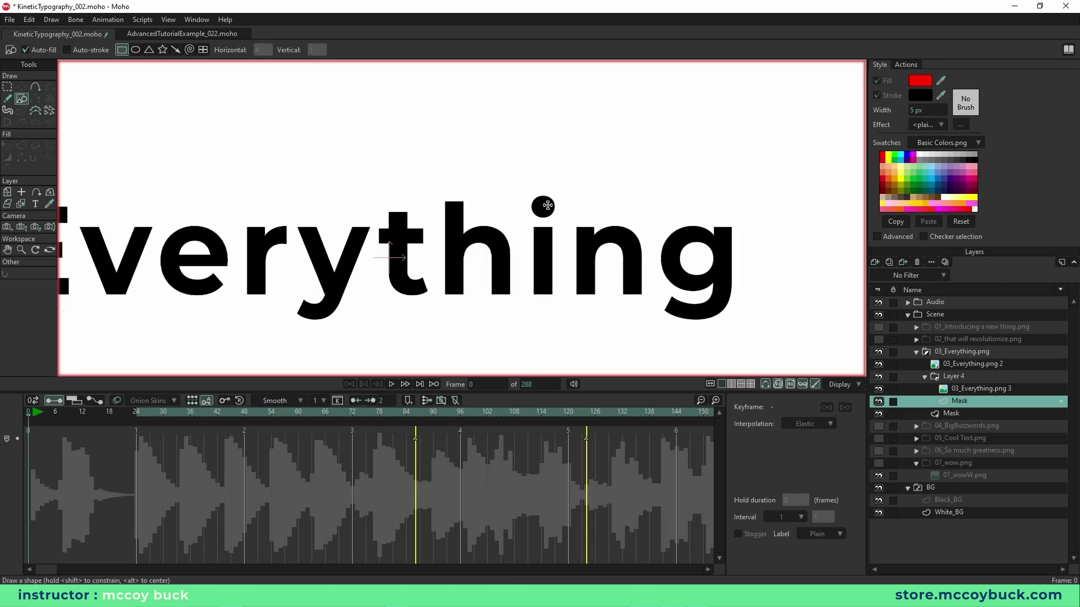
{"action": "scroll", "coordinate": [367, 75], "scroll_direction": "up", "scroll_amount": 5}
{"action": "scroll", "coordinate": [547, 205], "scroll_direction": "up", "scroll_amount": 3}
{"action": "left_click_drag", "start_coordinate": [514, 210], "coordinate": [598, 290]}
{"action": "key", "text": "ctrl+x"}
{"action": "key", "text": "ctrl+z"}
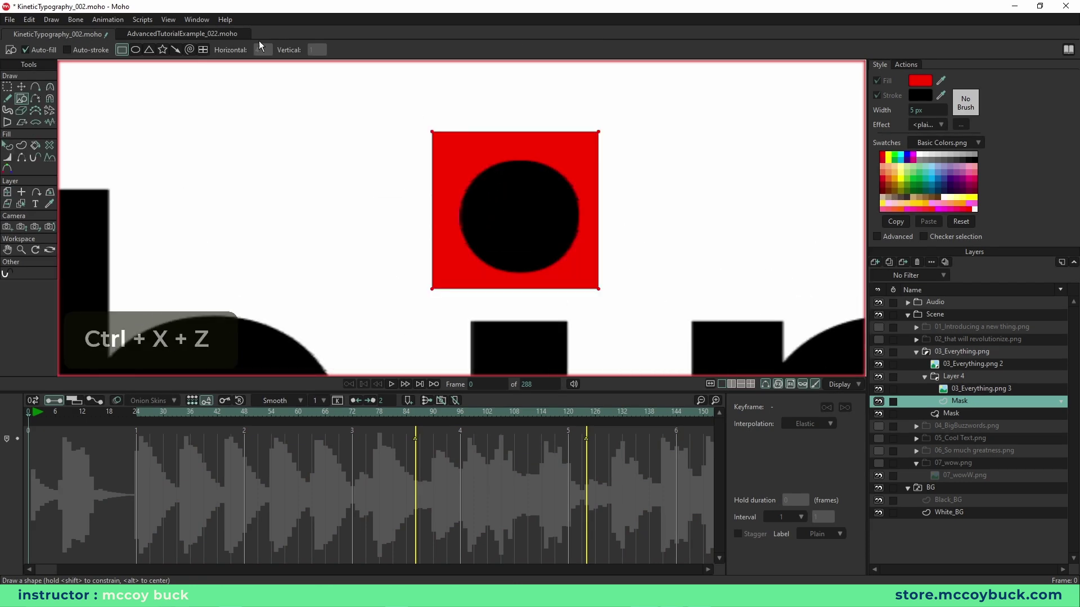
{"action": "key", "text": "ctrl+z"}
Step: Draw a filled circle slightly larger than the dot of the "i" on the new Mask layer and centre it over the dot
{"action": "left_click", "coordinate": [136, 50]}
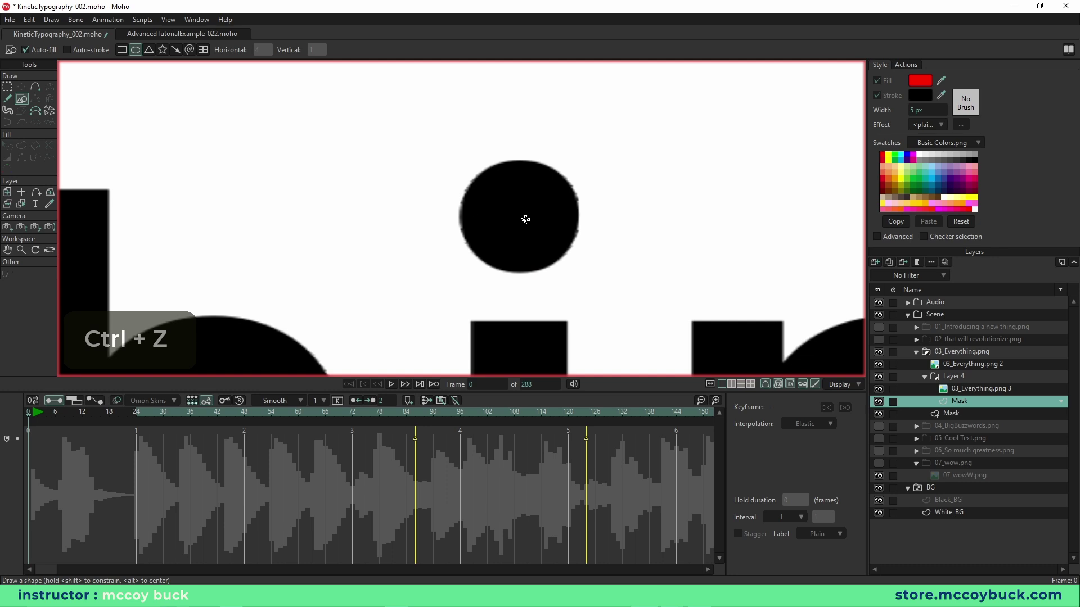
{"action": "mouse_move", "coordinate": [520, 219]}
{"action": "left_mouse_down"}
{"action": "mouse_move", "coordinate": [589, 284]}
{"action": "mouse_move", "coordinate": [638, 293]}
{"action": "mouse_move", "coordinate": [596, 299]}
{"action": "mouse_move", "coordinate": [558, 270]}
{"action": "mouse_move", "coordinate": [639, 324]}
{"action": "mouse_move", "coordinate": [529, 240]}
{"action": "mouse_move", "coordinate": [581, 292]}
{"action": "left_mouse_up"}
{"action": "key", "text": "t"}
{"action": "left_click_drag", "start_coordinate": [535, 240], "coordinate": [533, 239]}
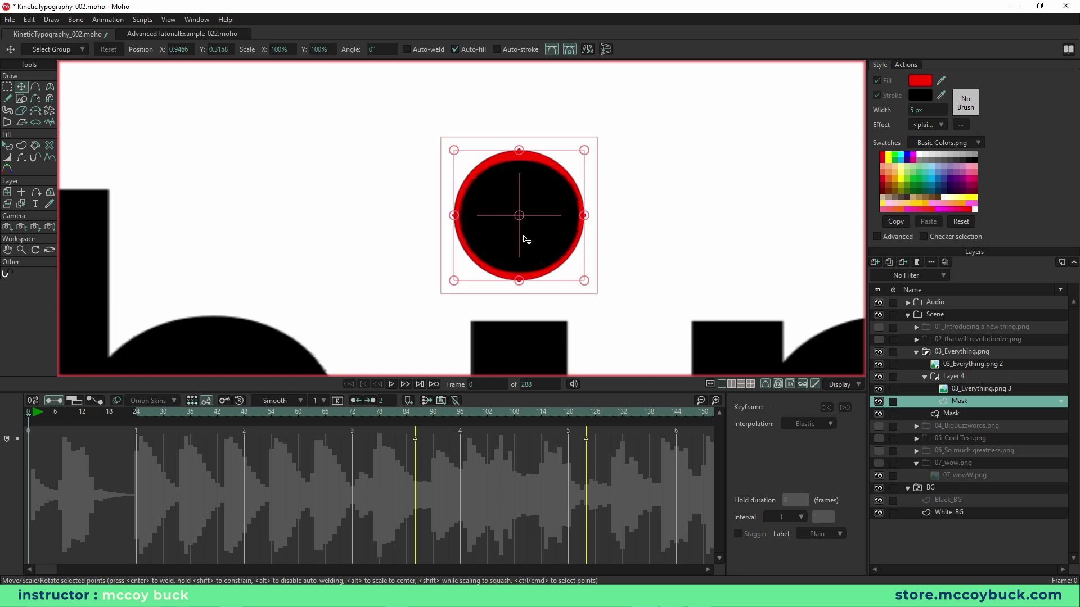
Step: Set the group mask of the Layer 4 group to Reveal all
{"action": "left_click", "coordinate": [966, 376]}
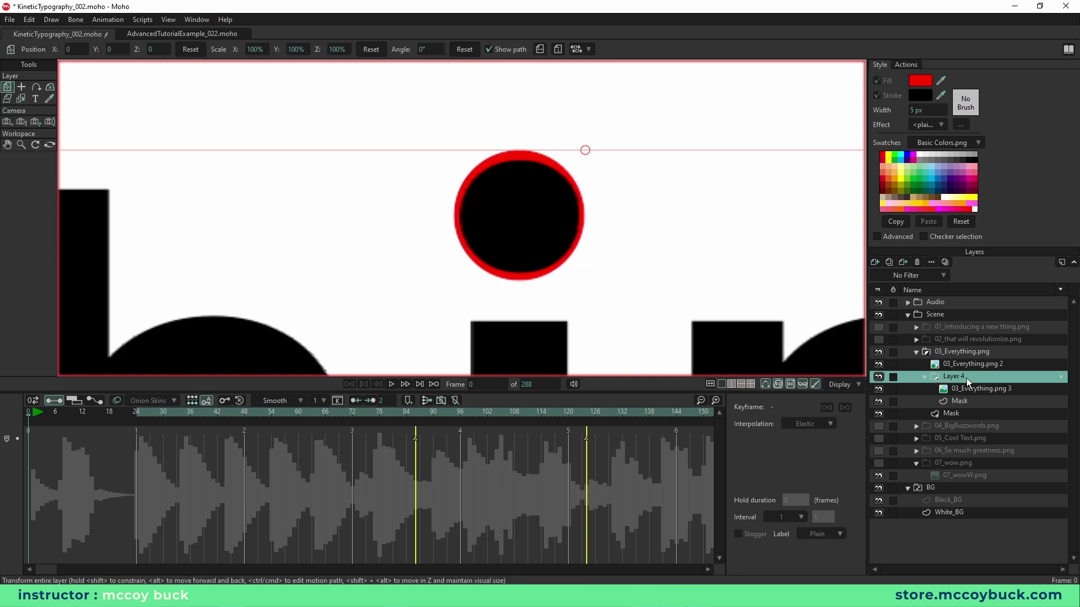
{"action": "double_click", "coordinate": [967, 377]}
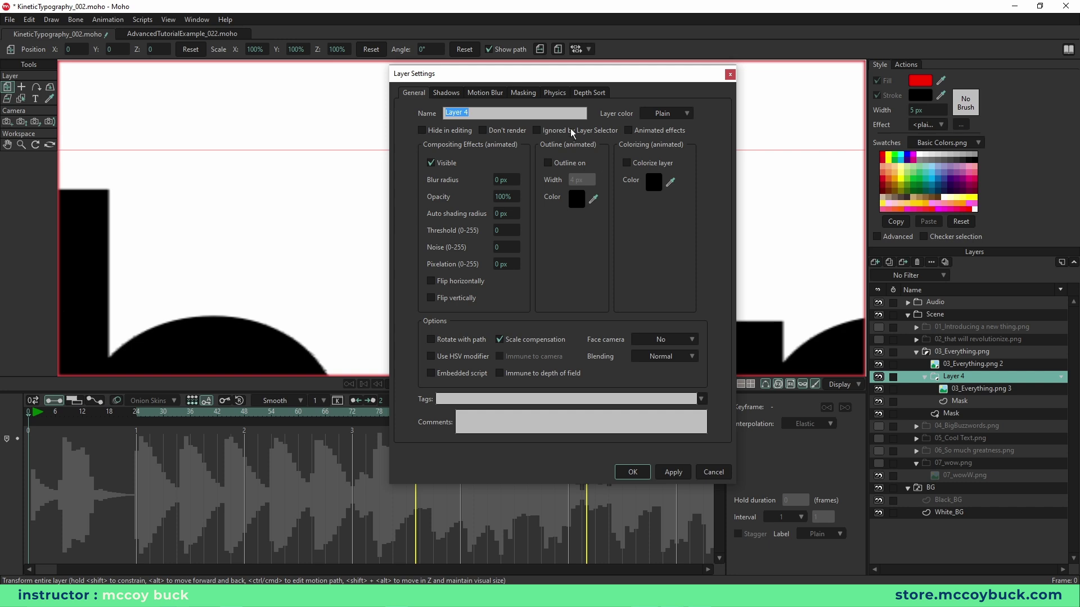
{"action": "left_click", "coordinate": [523, 93]}
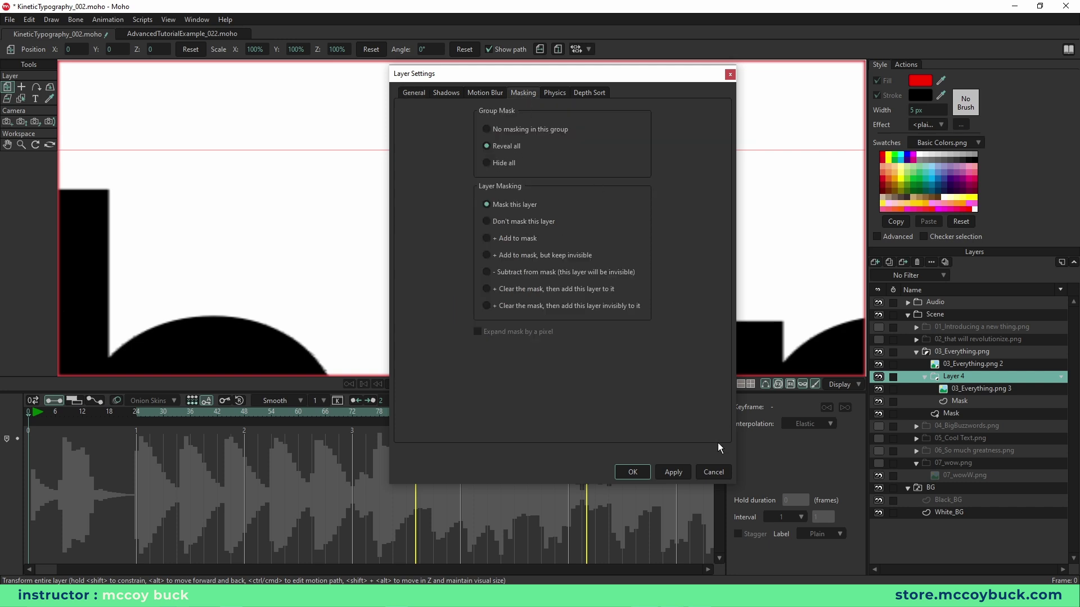
{"action": "left_click", "coordinate": [632, 471]}
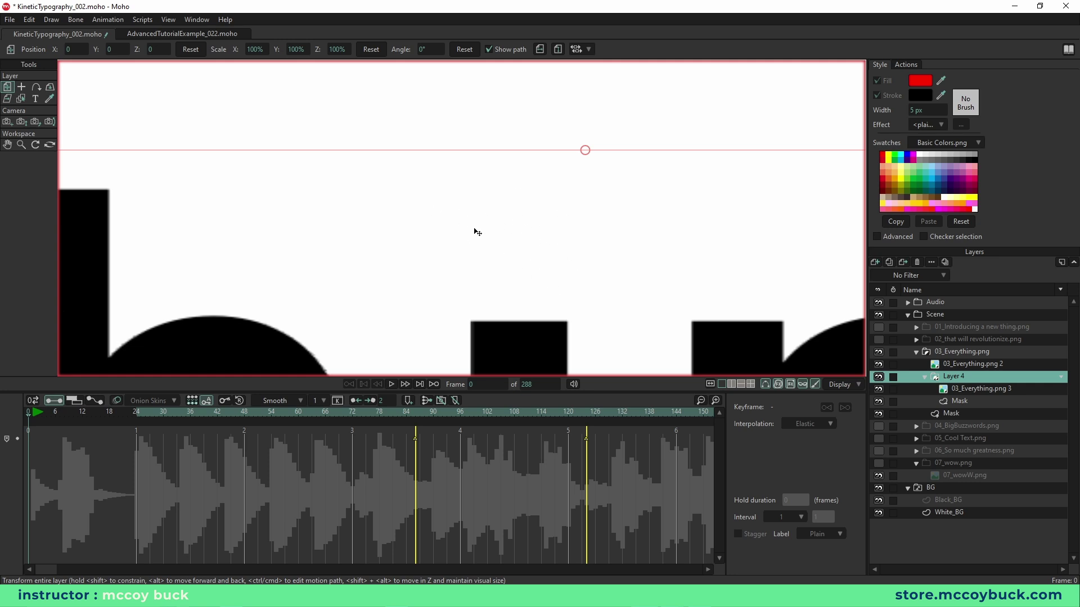
Step: Set the masking of the Mask layer inside Layer 4 to "- Subtract from mask (this layer will be invisible)"
{"action": "left_click", "coordinate": [958, 401]}
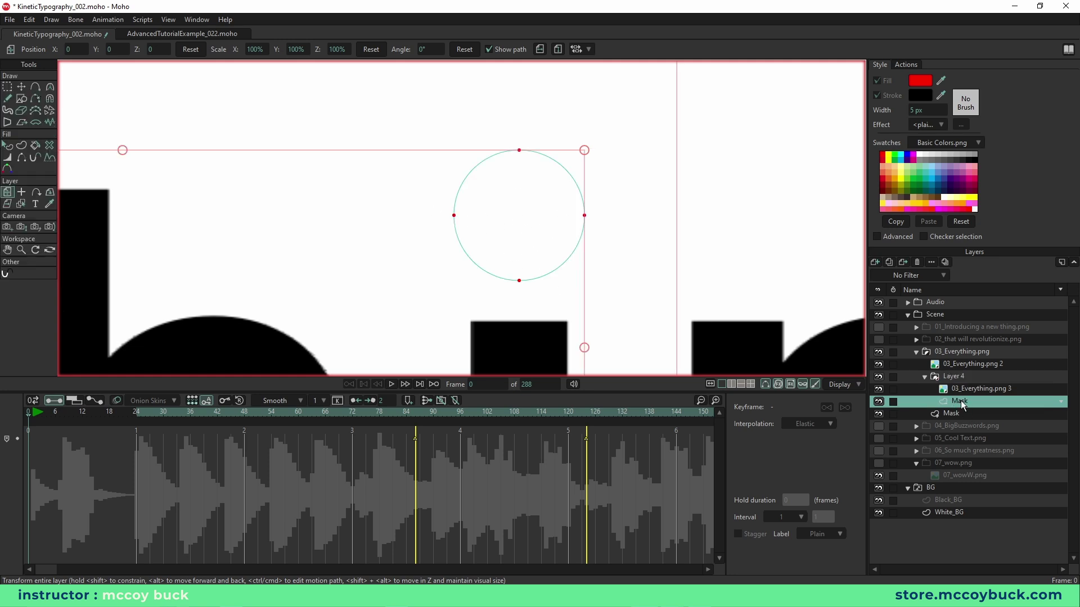
{"action": "right_click", "coordinate": [961, 403]}
{"action": "mouse_move", "coordinate": [993, 434]}
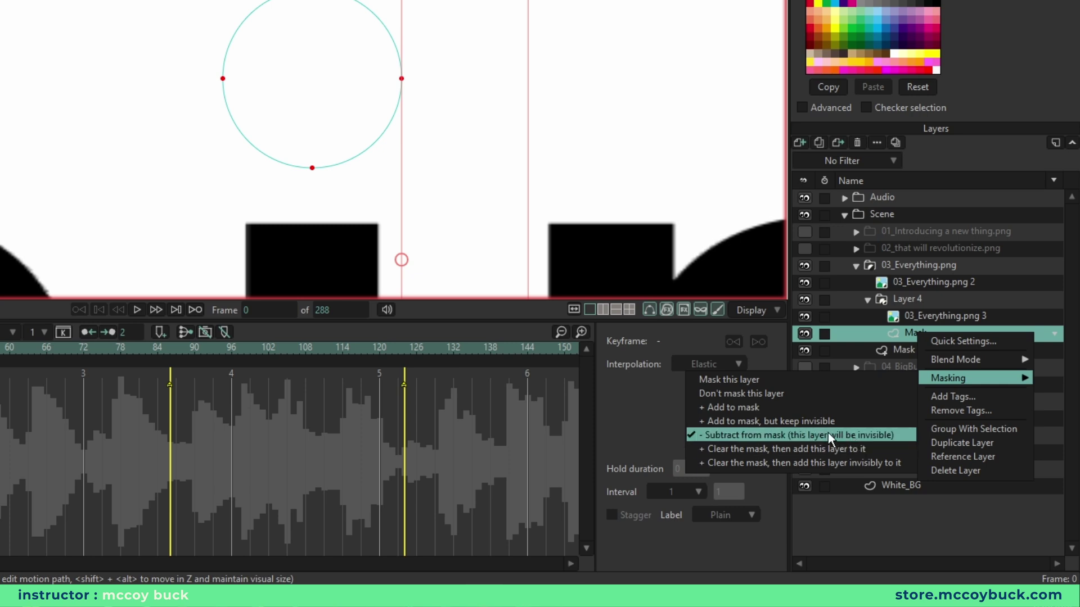
{"action": "left_click", "coordinate": [372, 149]}
Step: Toggle the visibility of the Mask layer in Layer 4 to compare the "i" with and without its dot, and check the parent groups
{"action": "scroll", "coordinate": [360, 129], "scroll_direction": "down", "scroll_amount": 7}
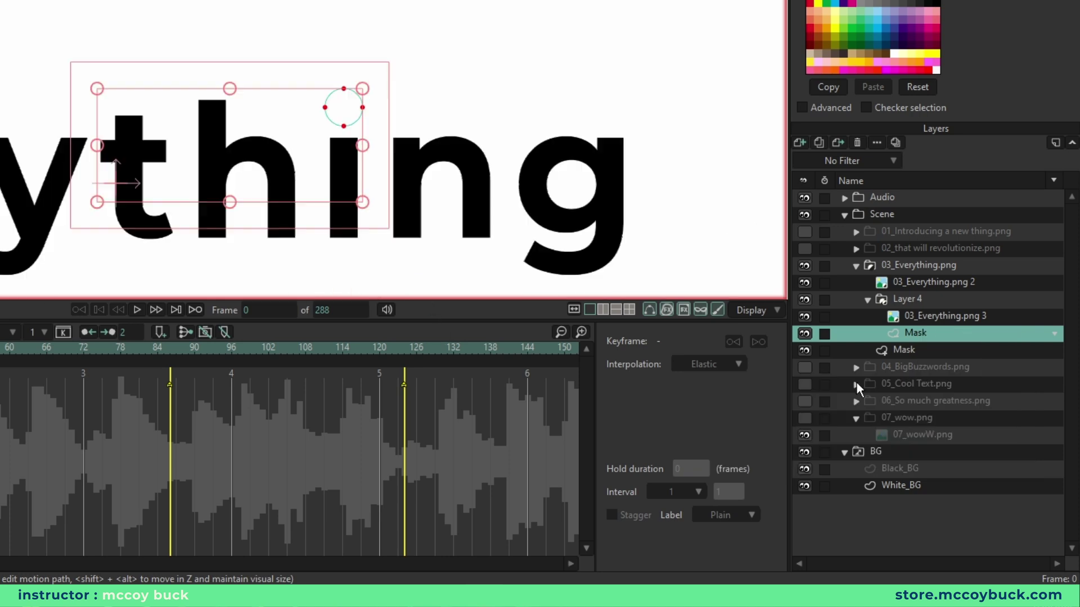
{"action": "left_click", "coordinate": [804, 332]}
{"action": "left_click", "coordinate": [805, 333]}
{"action": "left_click", "coordinate": [804, 332]}
{"action": "left_click", "coordinate": [805, 333]}
{"action": "left_click", "coordinate": [805, 333]}
{"action": "left_click", "coordinate": [805, 333]}
{"action": "left_click", "coordinate": [801, 335]}
{"action": "left_click", "coordinate": [802, 335]}
{"action": "left_click", "coordinate": [802, 335]}
{"action": "left_click", "coordinate": [802, 335]}
{"action": "left_click", "coordinate": [894, 299]}
{"action": "left_click", "coordinate": [906, 268]}
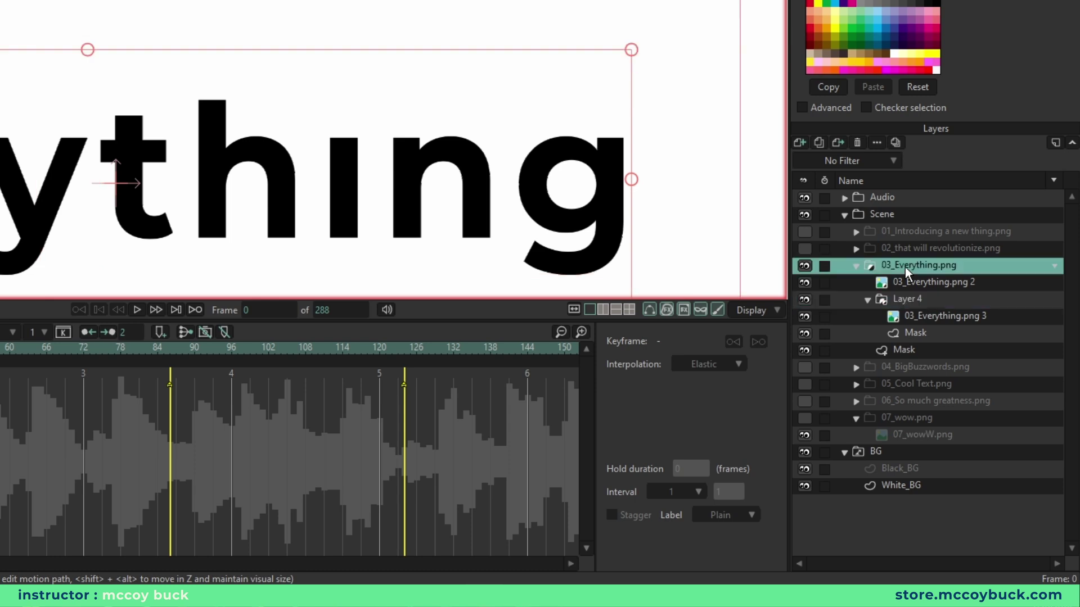
{"action": "left_click", "coordinate": [925, 299]}
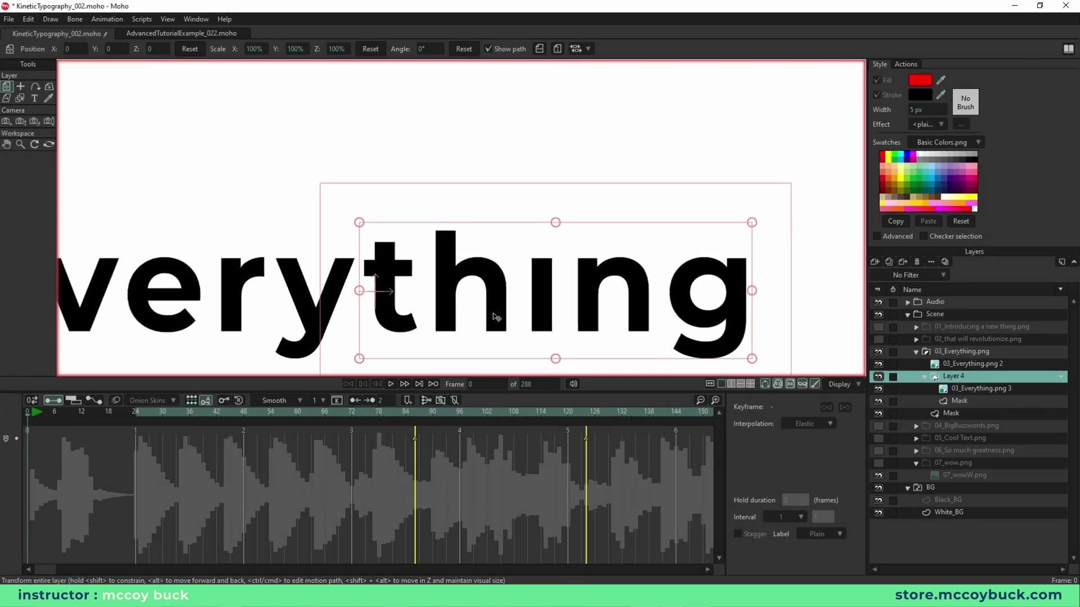
Step: Leave frame 0 and set the playback start at frame 146, just before "Everything" appears
{"action": "key", "text": "ctrl+shift"}
{"action": "key", "text": "ctrl+shift+d"}
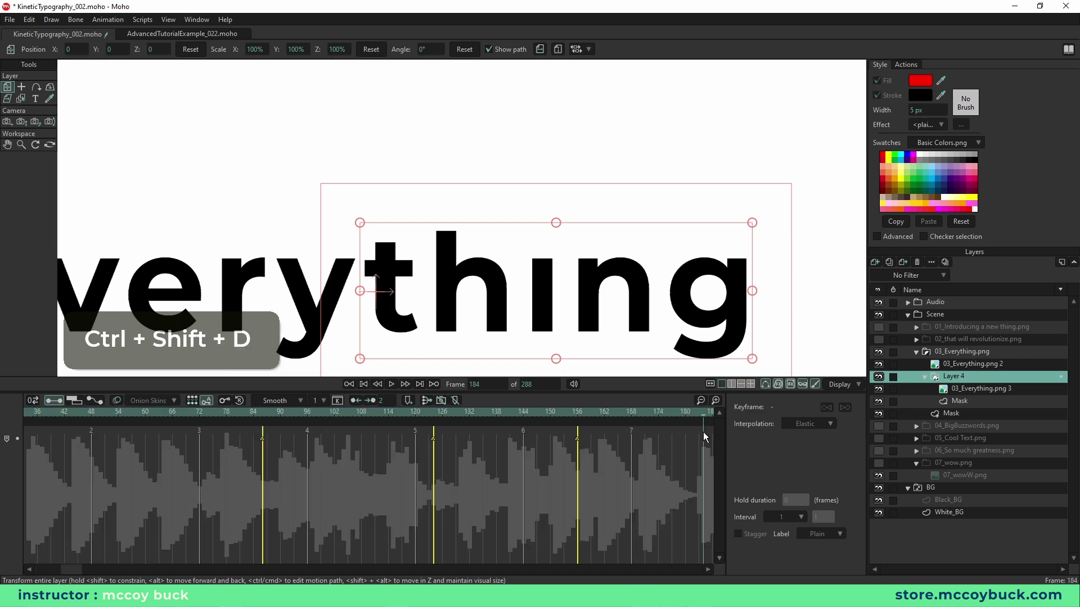
{"action": "left_click", "coordinate": [701, 401]}
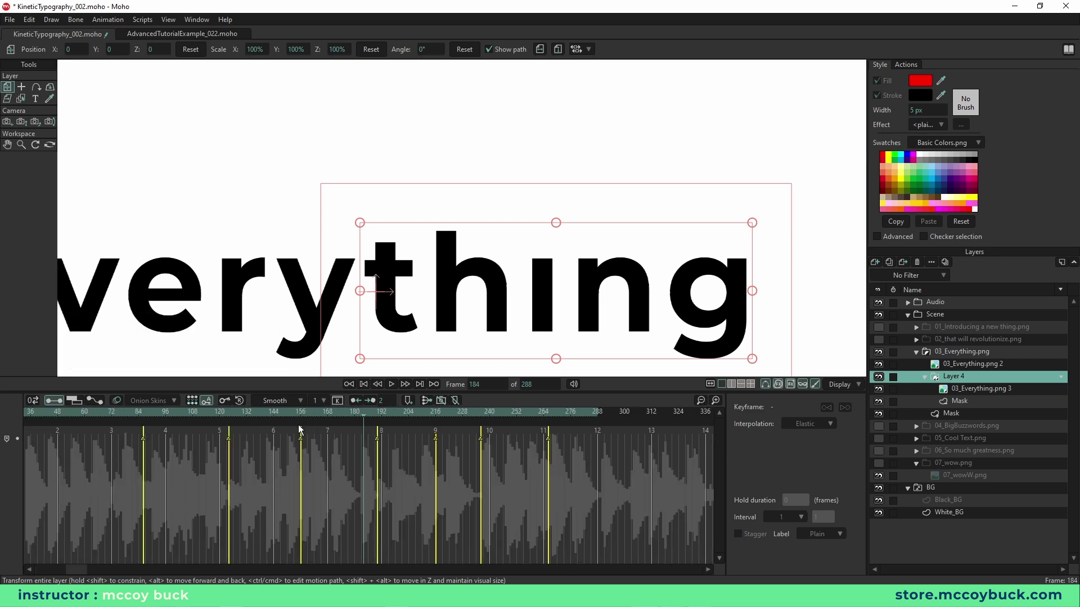
{"action": "mouse_move", "coordinate": [303, 414]}
{"action": "left_mouse_down"}
{"action": "mouse_move", "coordinate": [322, 416]}
{"action": "mouse_move", "coordinate": [303, 419]}
{"action": "left_mouse_up"}
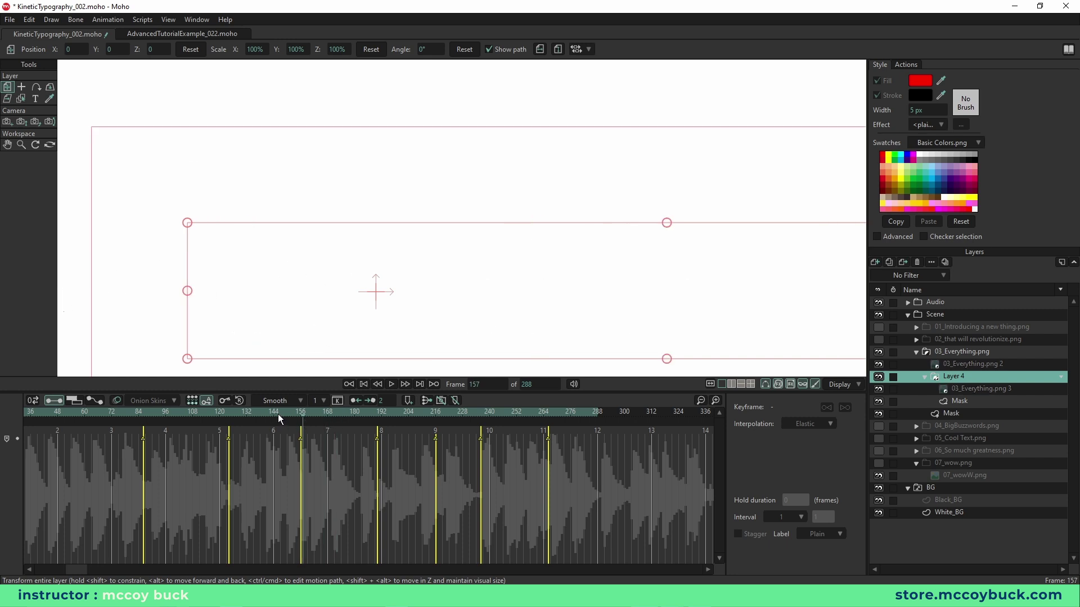
{"action": "left_click", "coordinate": [278, 414], "text": "ctrl"}
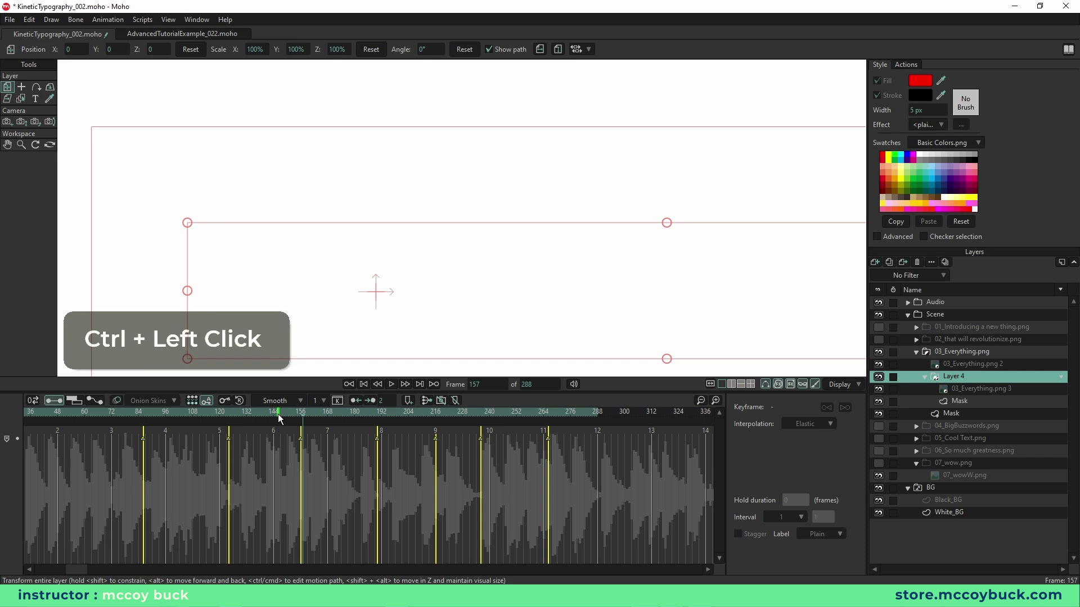
{"action": "left_click", "coordinate": [279, 413]}
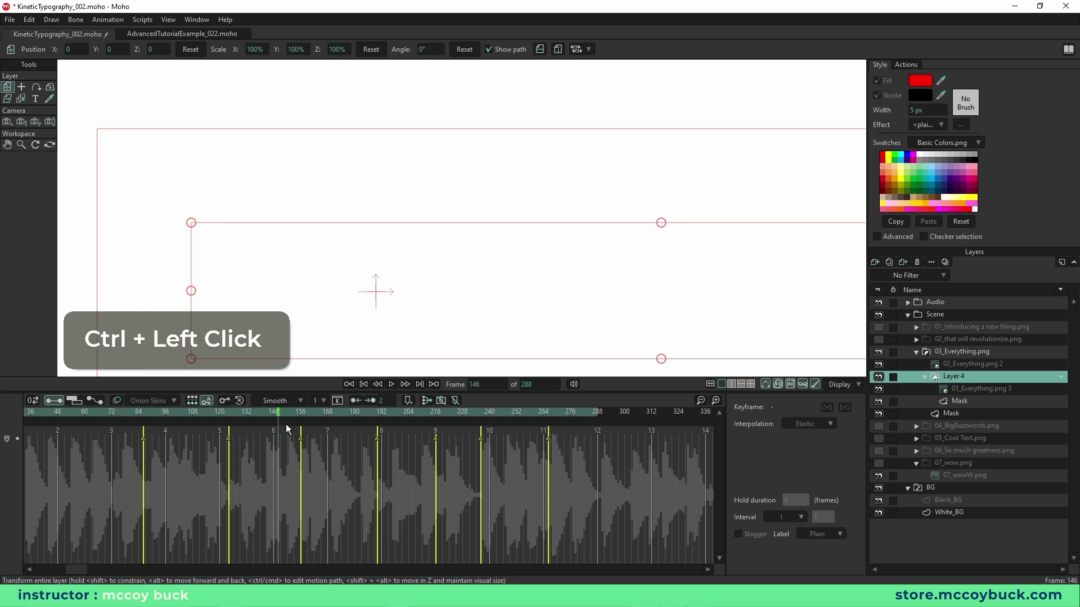
Step: Play the "Everything" reveal with the whole frame in view and scrub to frame 174 to review the dot of the "i"
{"action": "key", "text": "space"}
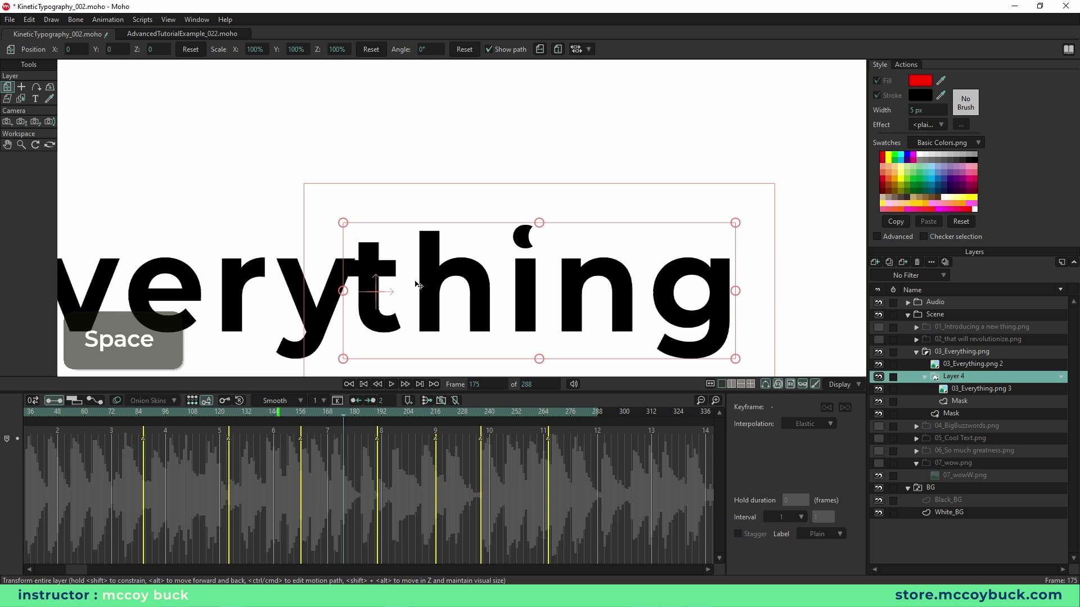
{"action": "key", "text": "Home"}
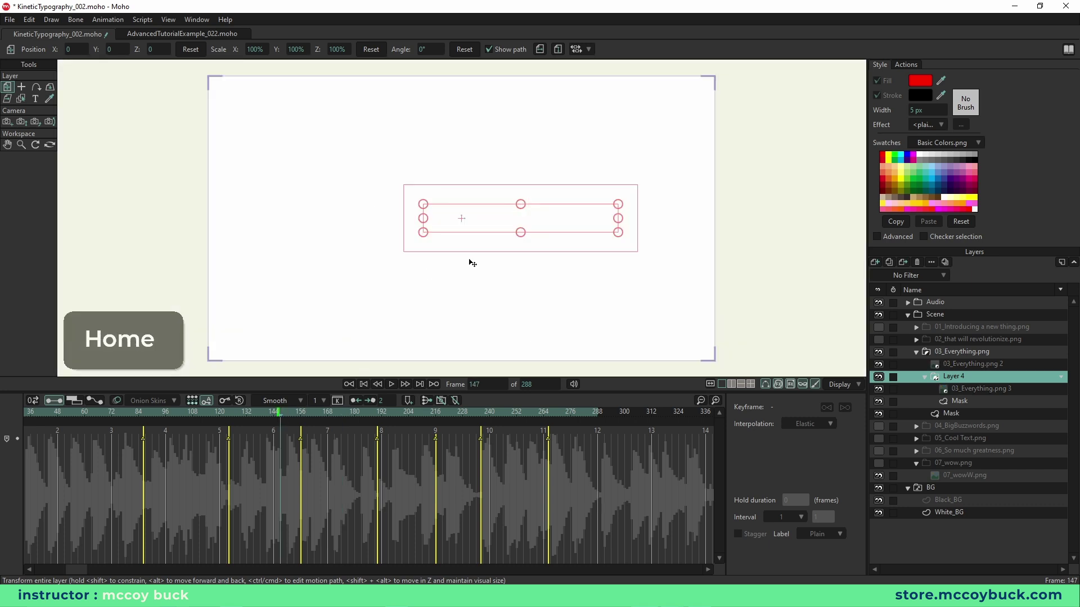
{"action": "key", "text": "space"}
{"action": "key", "text": "space"}
{"action": "left_click_drag", "start_coordinate": [282, 411], "coordinate": [339, 423]}
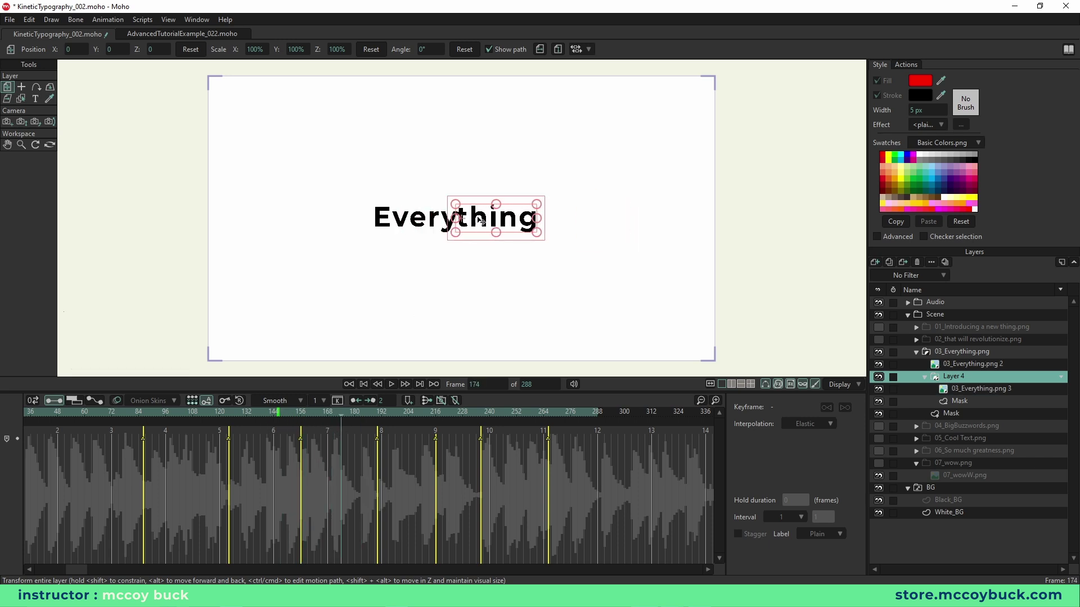
Step: Scrub between frames 171 and 175 up close to examine how the mask cuts the dot of the "i"
{"action": "scroll", "coordinate": [482, 220], "scroll_direction": "up", "scroll_amount": 10}
{"action": "right_click", "coordinate": [538, 246]}
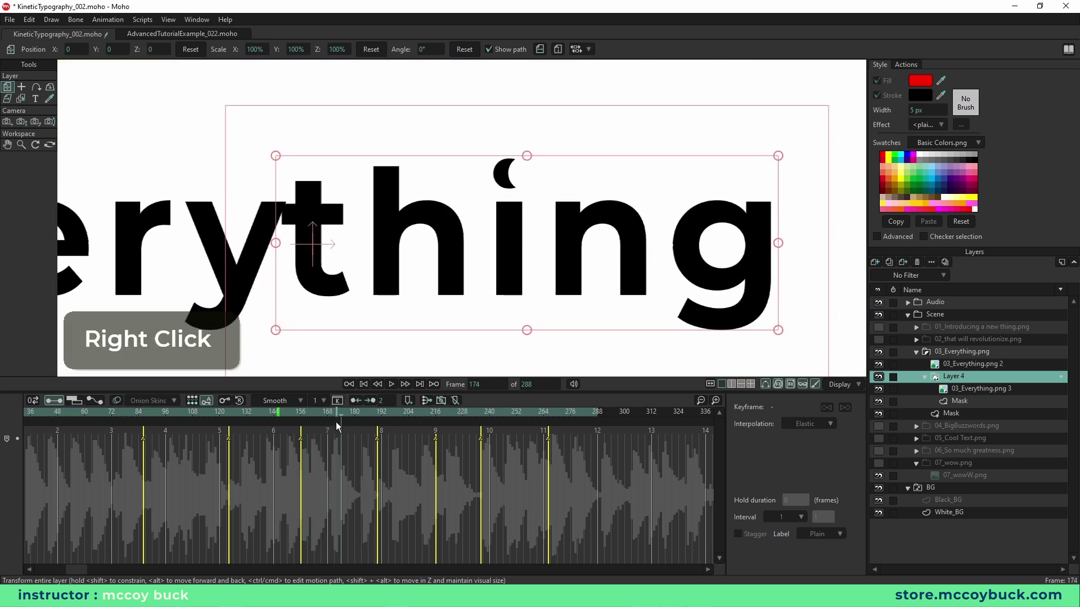
{"action": "mouse_move", "coordinate": [340, 419]}
{"action": "left_mouse_down"}
{"action": "mouse_move", "coordinate": [354, 421]}
{"action": "mouse_move", "coordinate": [345, 423]}
{"action": "left_mouse_up"}
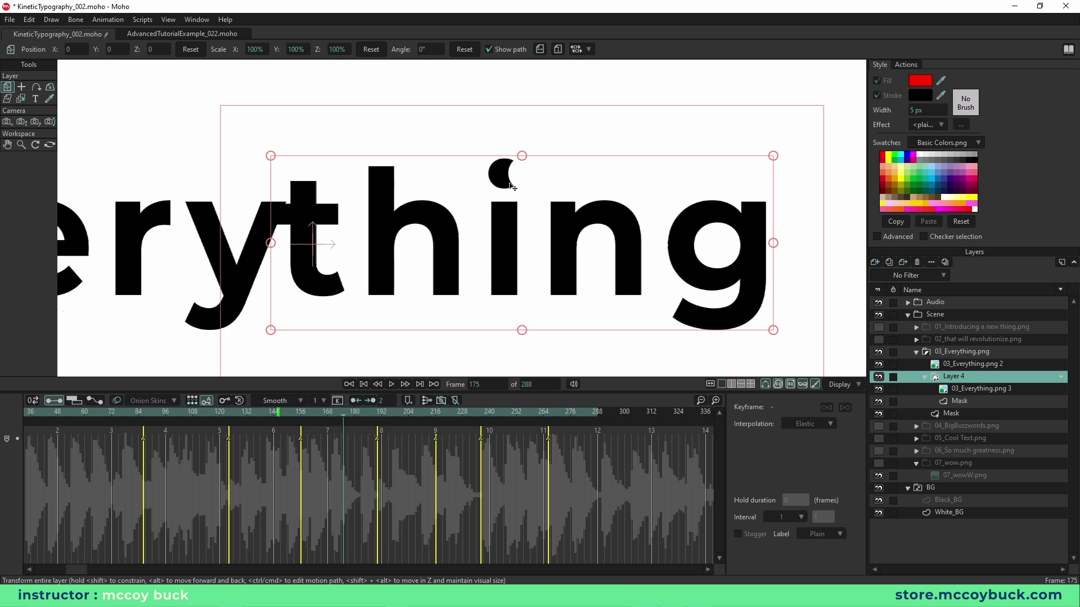
{"action": "left_click", "coordinate": [357, 414]}
{"action": "left_click_drag", "start_coordinate": [356, 416], "coordinate": [334, 420]}
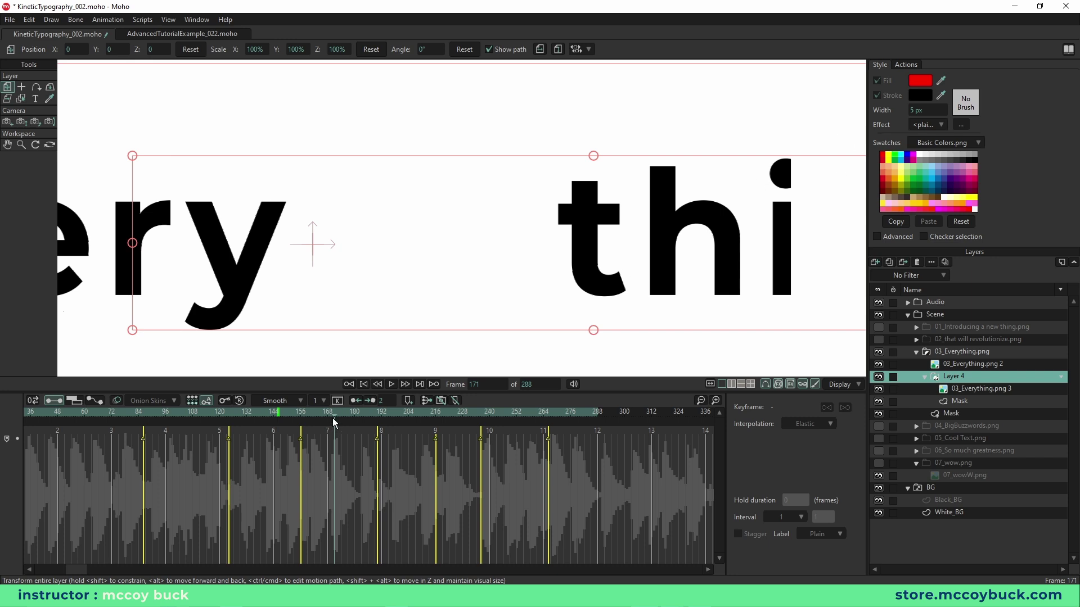
{"action": "left_click_drag", "start_coordinate": [338, 423], "coordinate": [336, 421]}
Step: Try moving the whole Layer 4 group at frames 172 and 174, and undo each move
{"action": "left_click", "coordinate": [967, 389]}
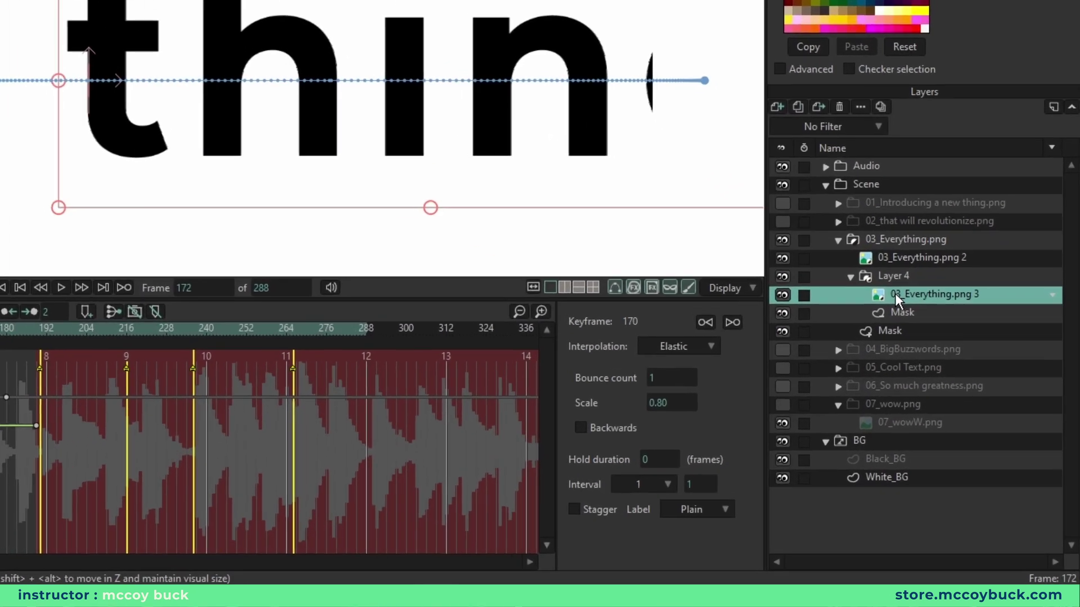
{"action": "left_click", "coordinate": [912, 278]}
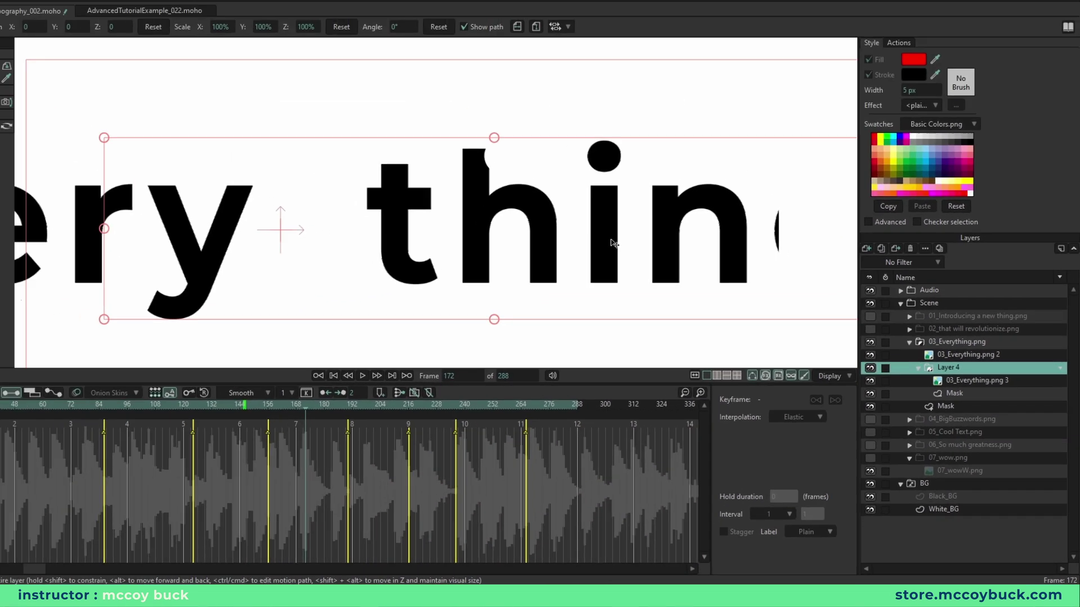
{"action": "mouse_move", "coordinate": [427, 94]}
{"action": "left_mouse_down"}
{"action": "mouse_move", "coordinate": [268, 84]}
{"action": "mouse_move", "coordinate": [442, 92]}
{"action": "left_mouse_up"}
{"action": "key", "text": "ctrl+z"}
{"action": "mouse_move", "coordinate": [337, 423]}
{"action": "left_mouse_down"}
{"action": "mouse_move", "coordinate": [352, 422]}
{"action": "mouse_move", "coordinate": [342, 419]}
{"action": "left_mouse_up"}
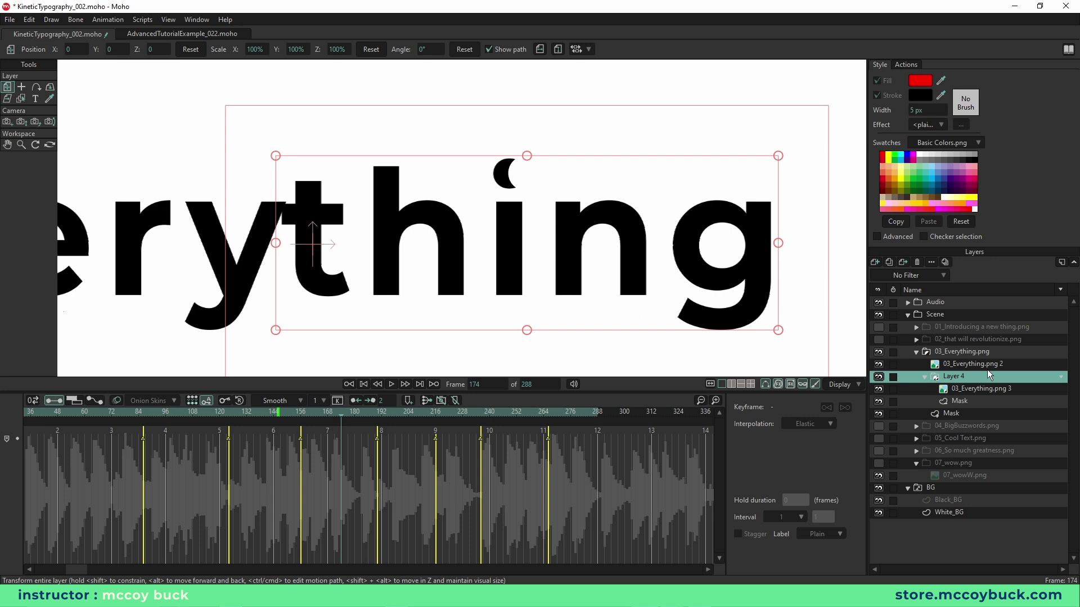
{"action": "left_click_drag", "start_coordinate": [501, 260], "coordinate": [567, 276]}
{"action": "key", "text": "ctrl+z"}
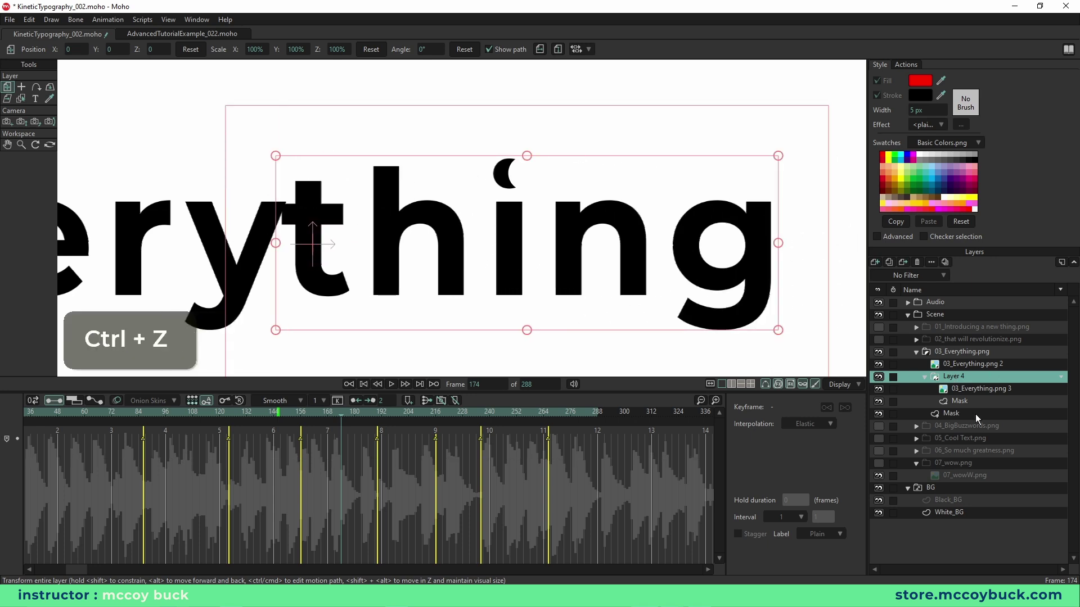
Step: Try moving only the 03_Everything.png 3 image horizontally at frame 174, and undo the move
{"action": "left_click", "coordinate": [979, 392]}
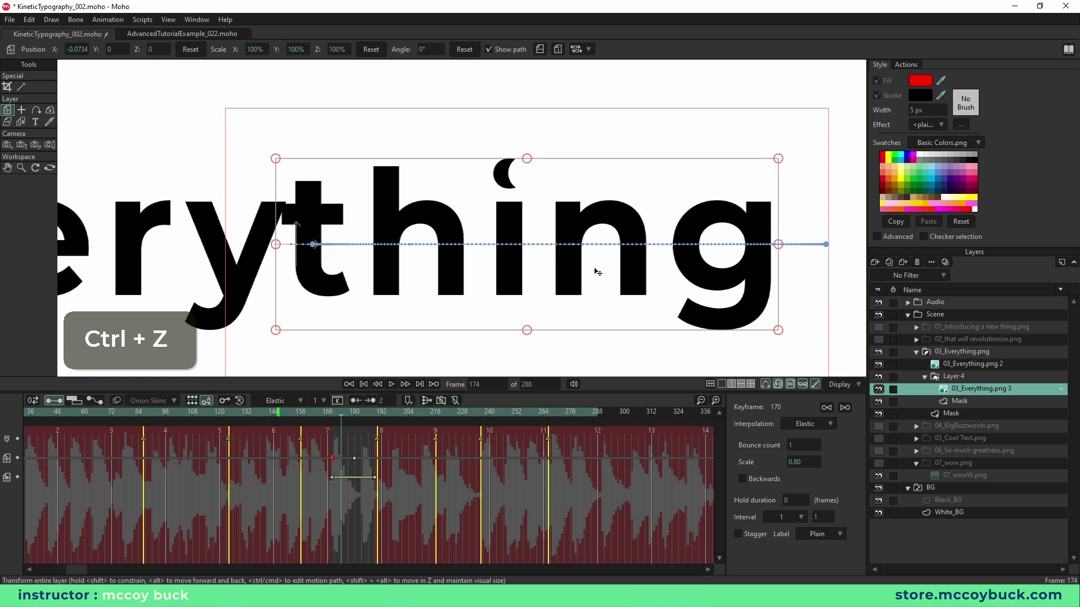
{"action": "left_click_drag", "start_coordinate": [482, 273], "coordinate": [538, 276]}
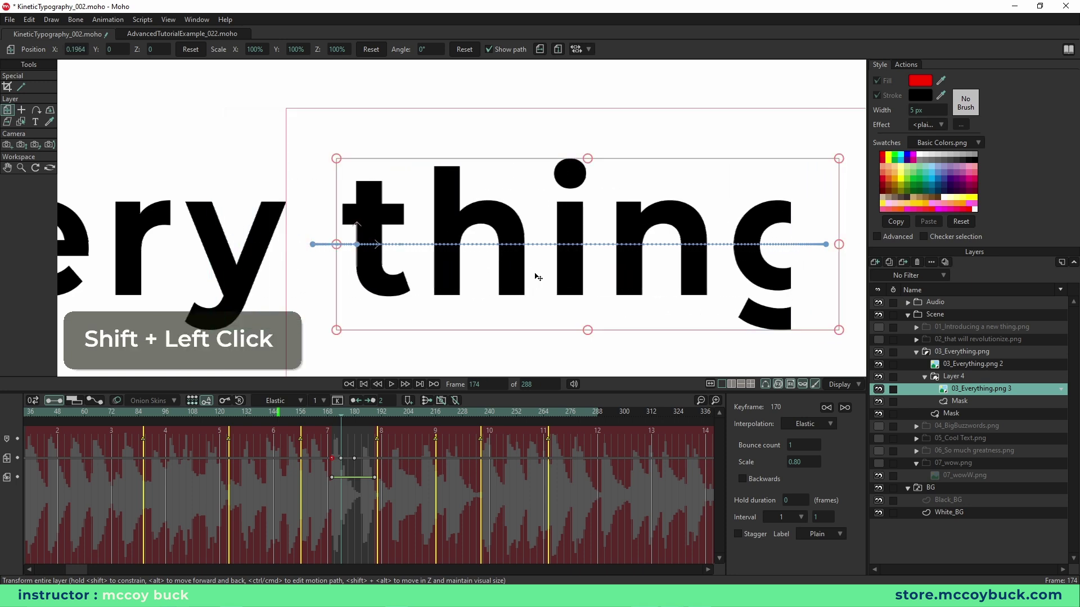
{"action": "key", "text": "ctrl+z"}
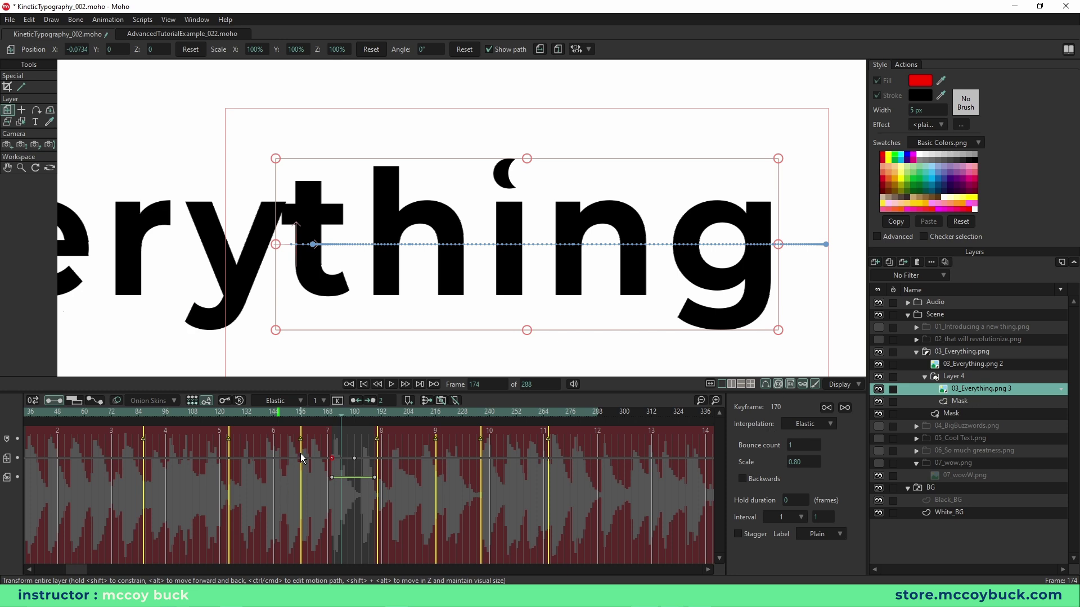
Step: Copy the two position keyframes of 03_Everything.png 3 and paste them onto Layer 4 at frame 170
{"action": "left_click_drag", "start_coordinate": [310, 452], "coordinate": [359, 465]}
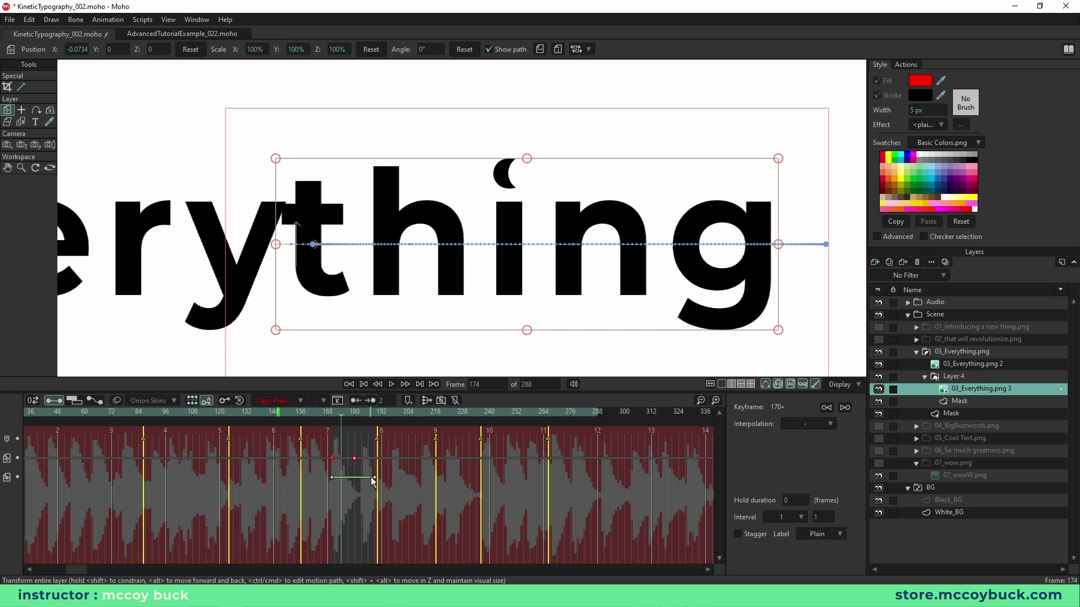
{"action": "left_click", "coordinate": [715, 401]}
{"action": "left_click_drag", "start_coordinate": [85, 573], "coordinate": [137, 573]}
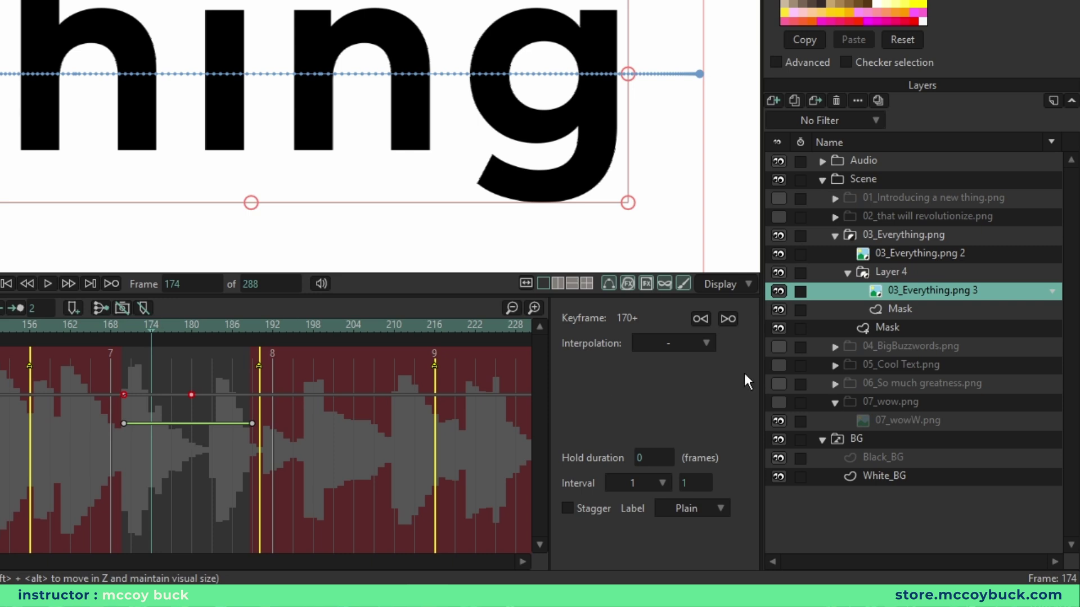
{"action": "left_click", "coordinate": [908, 274]}
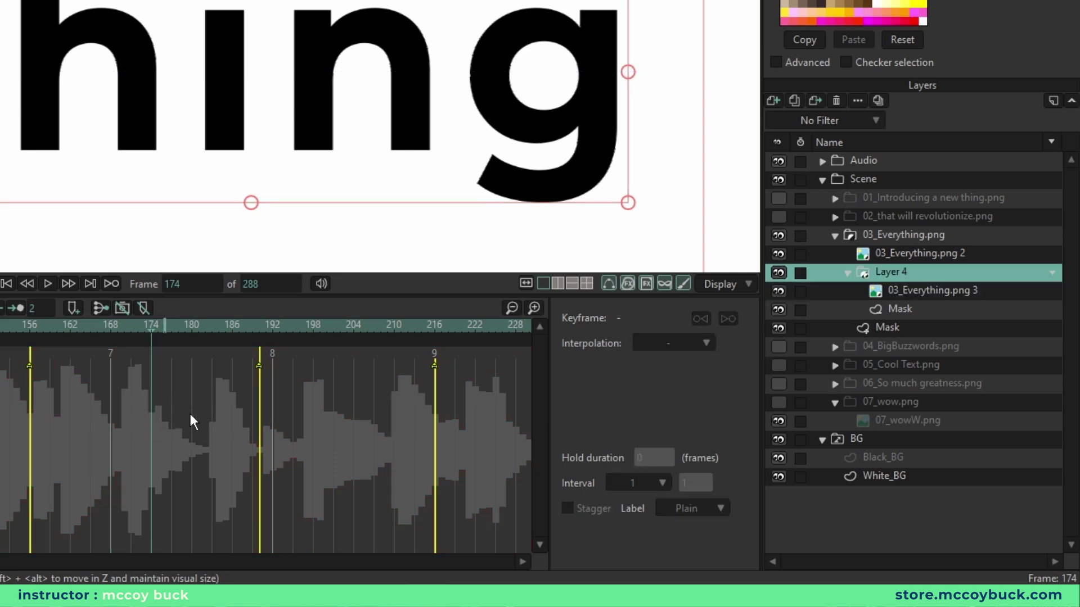
{"action": "left_click", "coordinate": [890, 294]}
{"action": "left_click", "coordinate": [126, 328]}
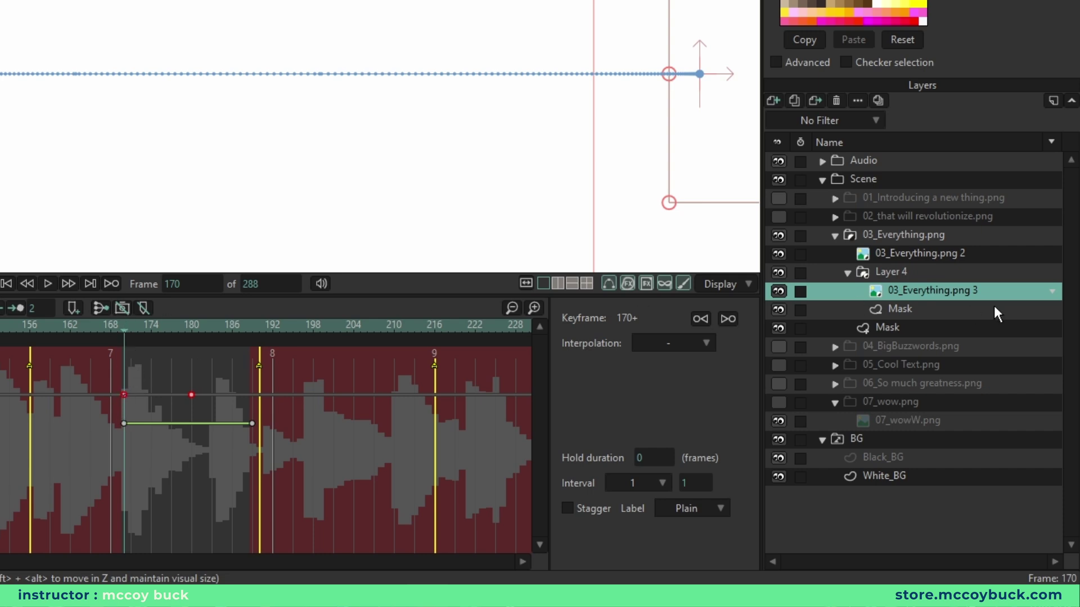
{"action": "left_click", "coordinate": [928, 274]}
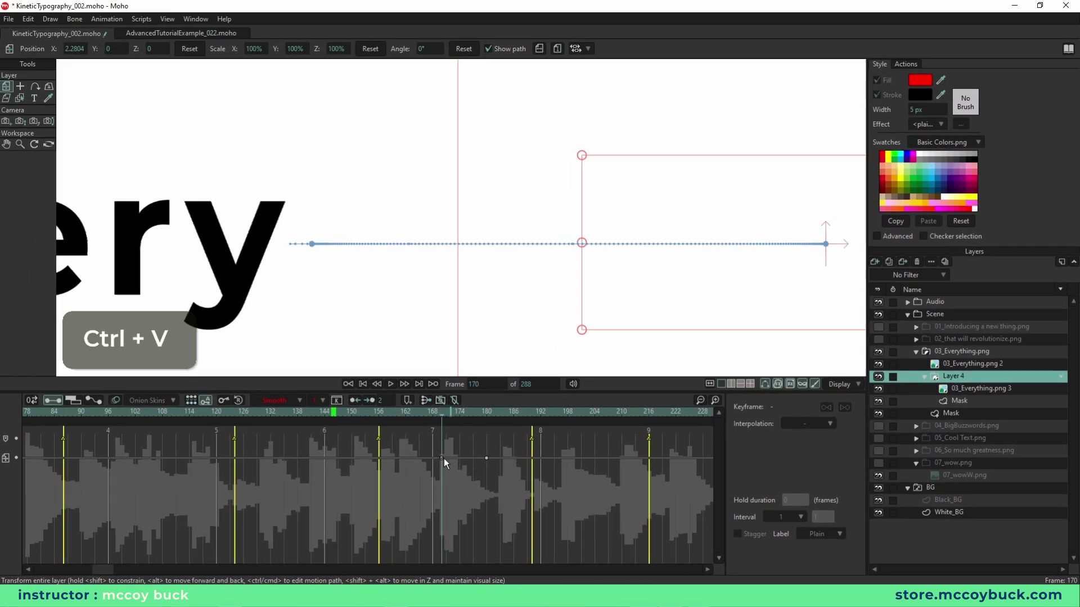
Step: Play the "Everything" reveal and scrub to frame 172 to check the motion of Layer 4
{"action": "scroll", "coordinate": [406, 166], "scroll_direction": "down", "scroll_amount": 2}
{"action": "scroll", "coordinate": [406, 167], "scroll_direction": "up", "scroll_amount": 2}
{"action": "key", "text": "space"}
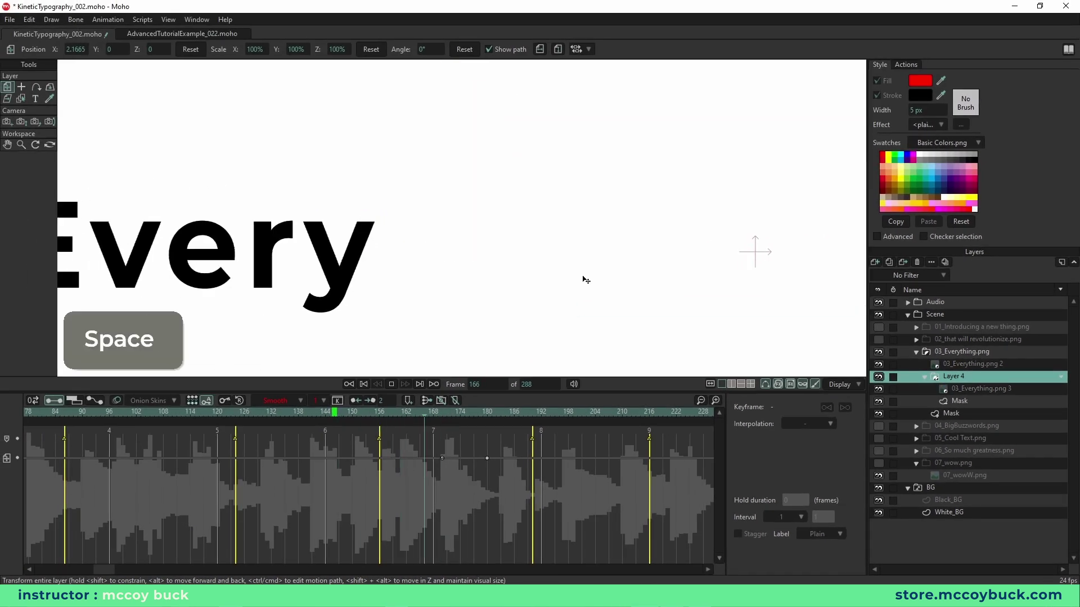
{"action": "key", "text": "space"}
{"action": "scroll", "coordinate": [583, 279], "scroll_direction": "down", "scroll_amount": 2}
{"action": "left_click_drag", "start_coordinate": [363, 413], "coordinate": [453, 428]}
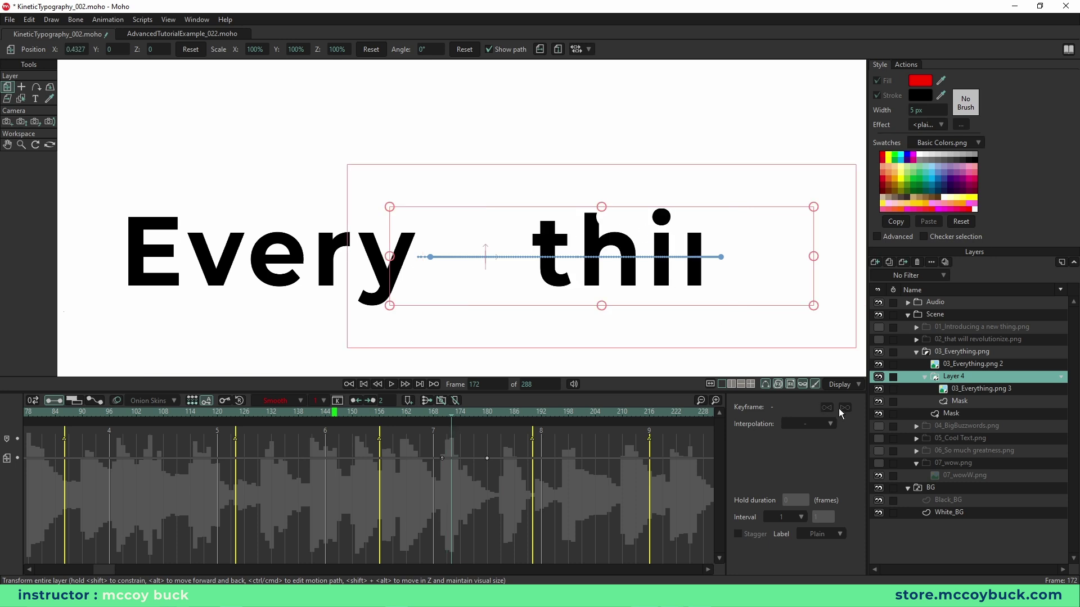
Step: Delete the two position keyframes from 03_Everything.png 3 and play the reveal to check the masked dot
{"action": "left_click", "coordinate": [991, 392]}
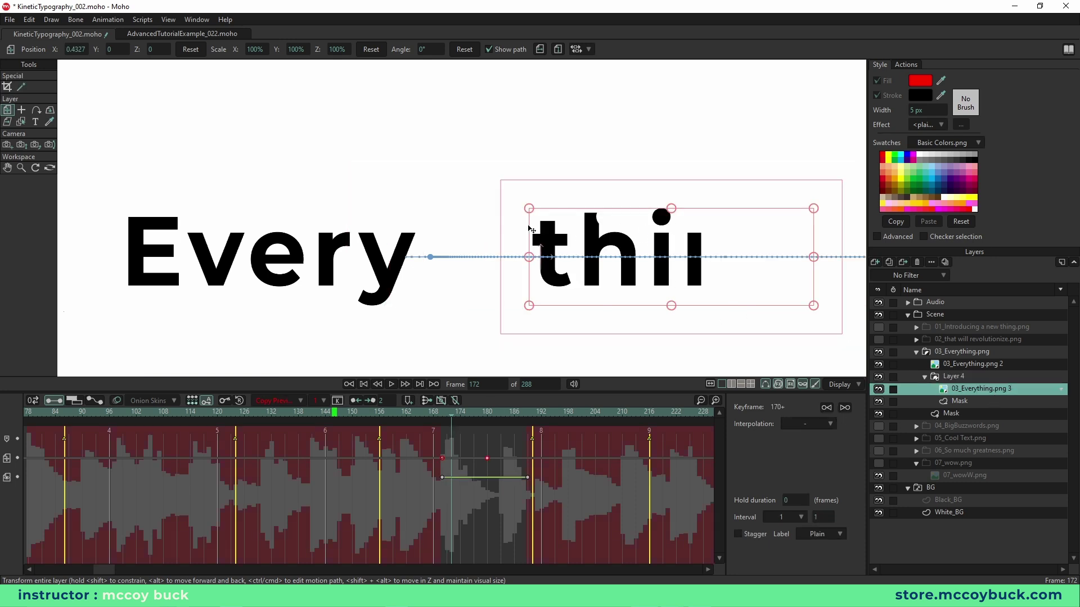
{"action": "left_click_drag", "start_coordinate": [425, 457], "coordinate": [521, 464]}
{"action": "key", "text": "Delete"}
{"action": "key", "text": "space"}
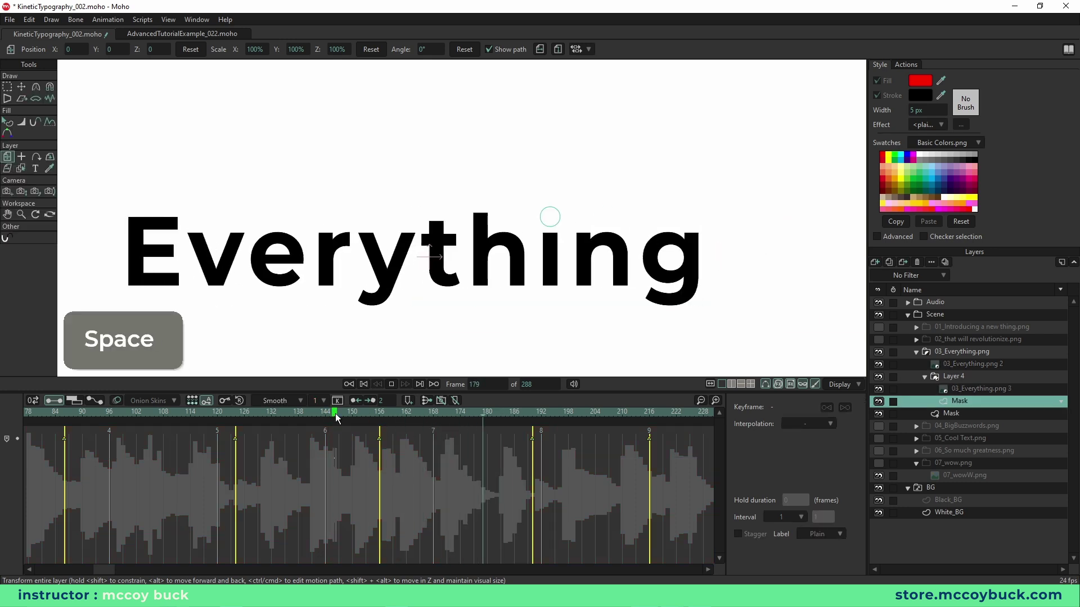
{"action": "key", "text": "space"}
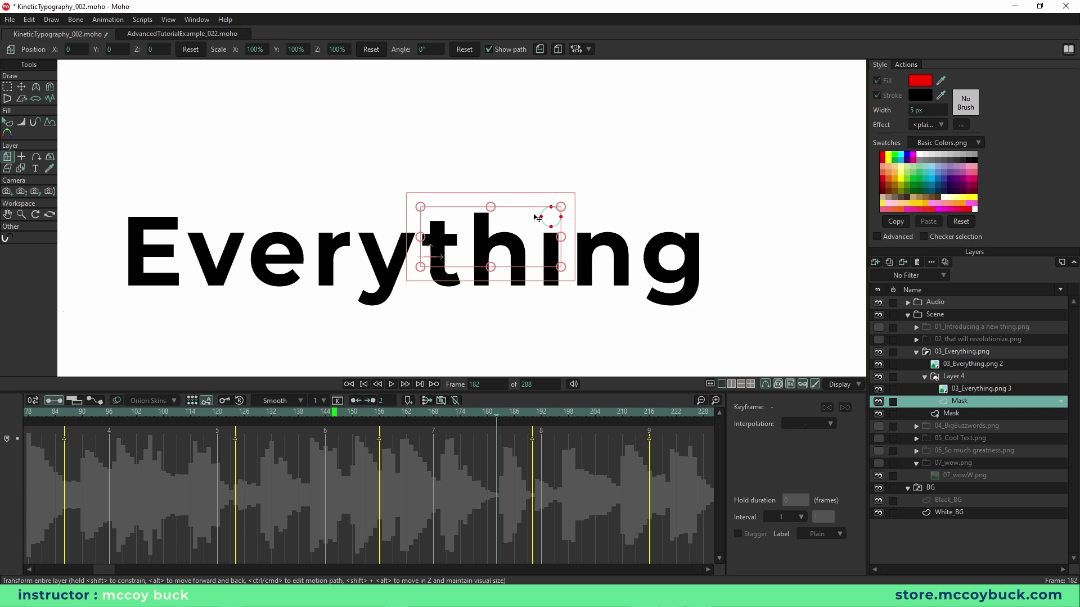
Step: Add a new vector layer above 03_Everything.png 3 inside Layer 4, working at frame 0
{"action": "key", "text": "ctrl+shift+d"}
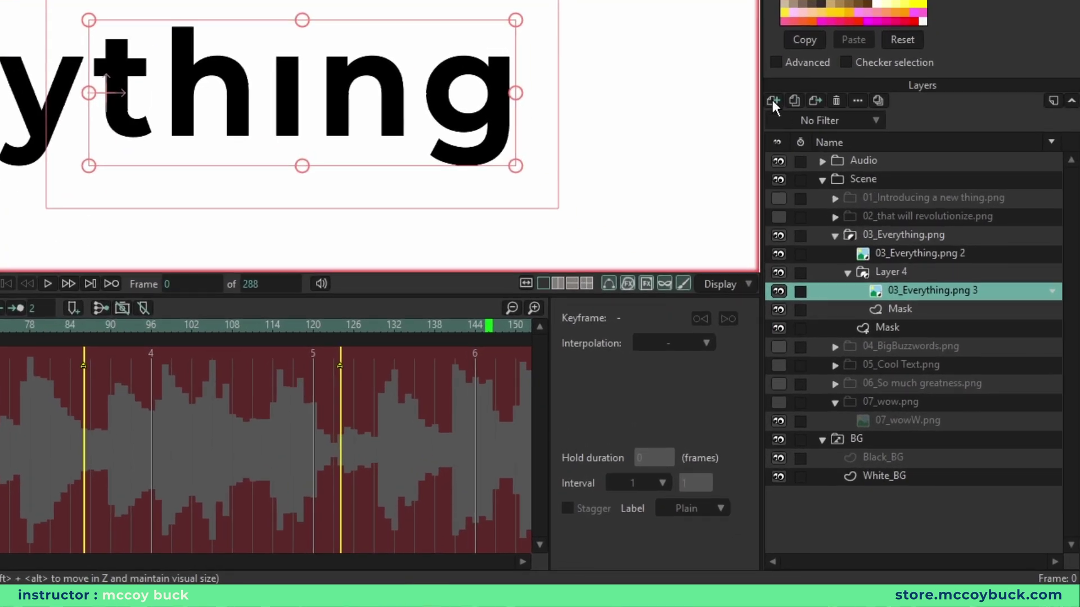
{"action": "left_click", "coordinate": [875, 262]}
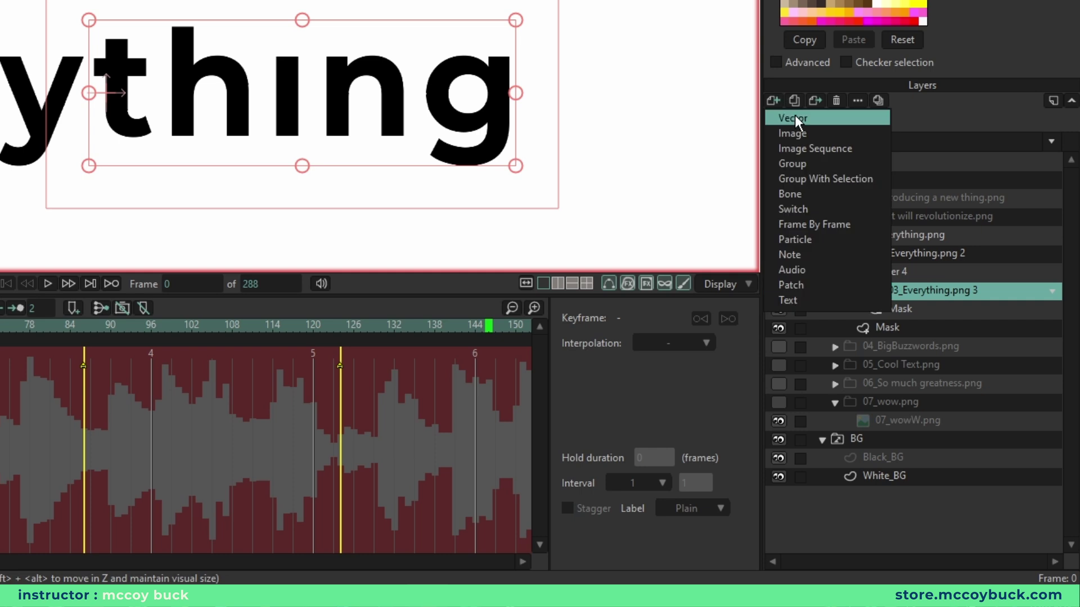
{"action": "left_click", "coordinate": [795, 117]}
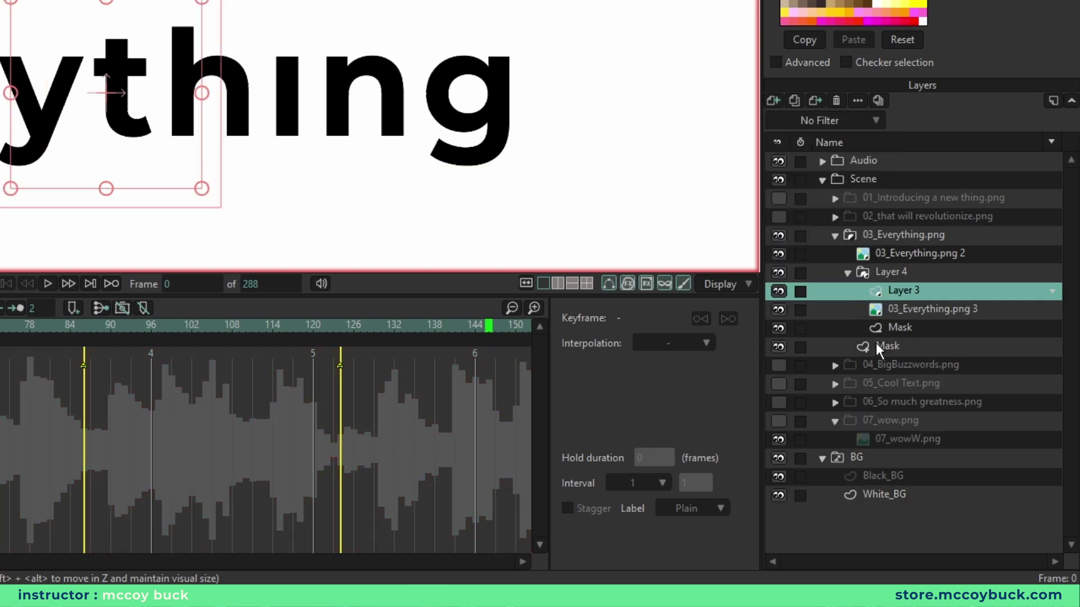
Step: Hide the mask inside the Layer 4 group and draw a circle on Layer 3 over the dot of the "i"
{"action": "left_click", "coordinate": [781, 327]}
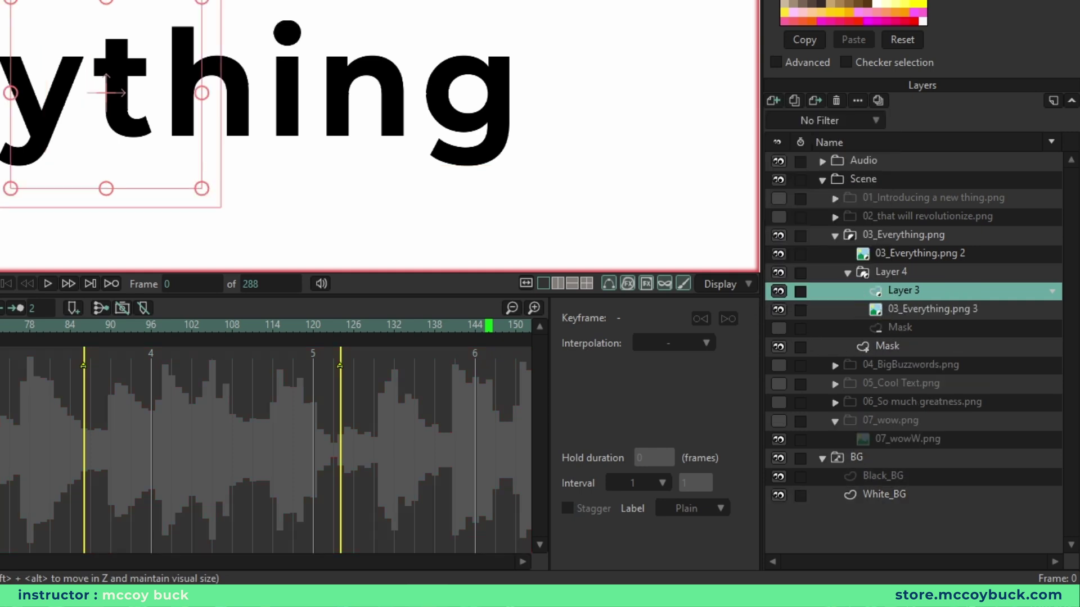
{"action": "scroll", "coordinate": [396, 39], "scroll_direction": "up", "scroll_amount": 5}
{"action": "left_click_drag", "start_coordinate": [579, 186], "coordinate": [551, 239]}
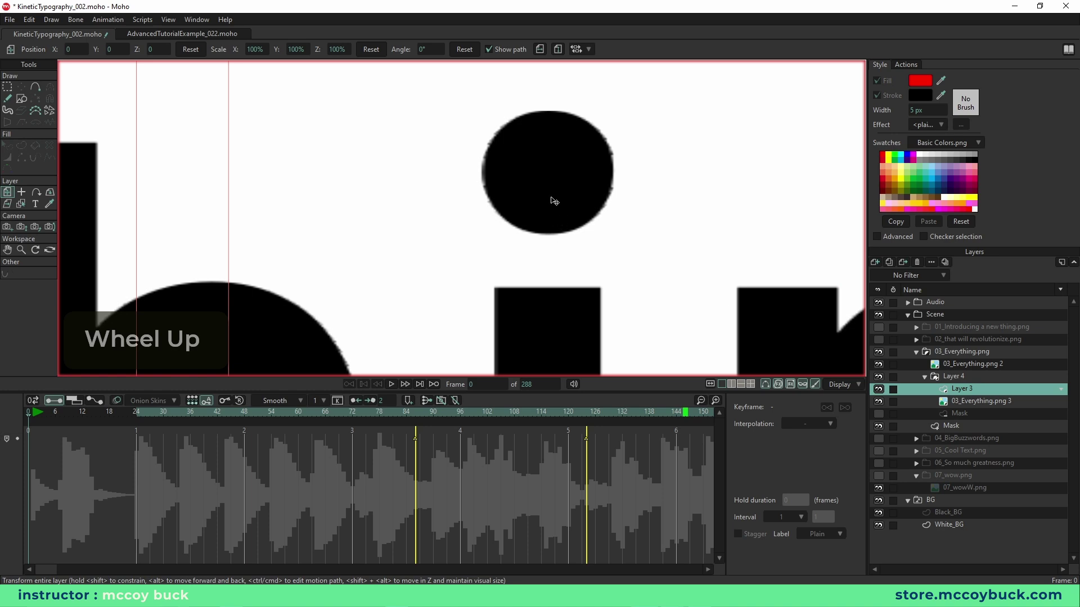
{"action": "left_click_drag", "start_coordinate": [556, 172], "coordinate": [526, 217]}
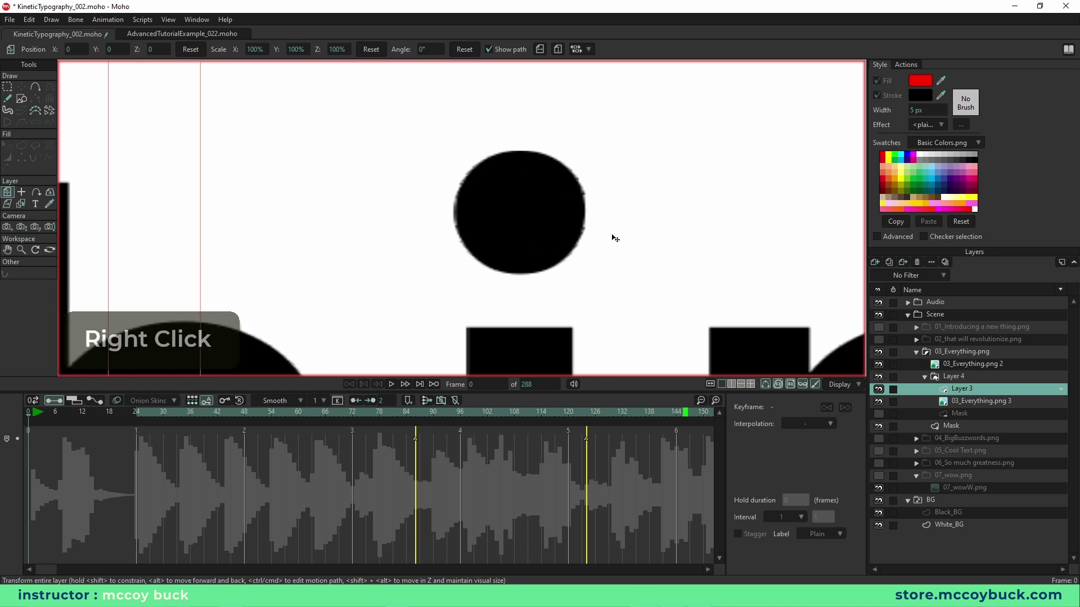
{"action": "key", "text": "s"}
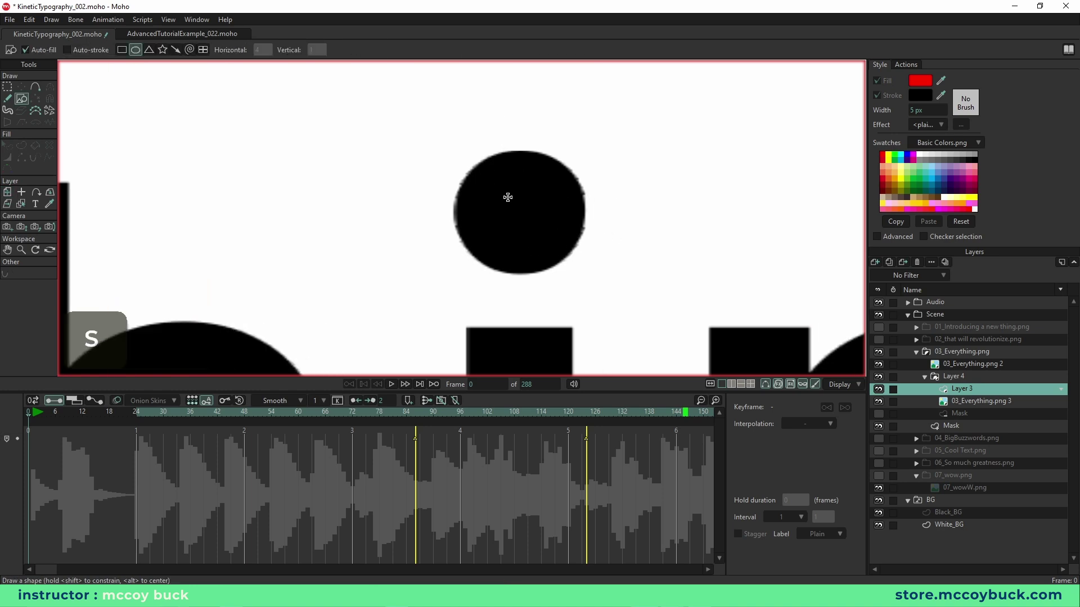
{"action": "left_click", "coordinate": [550, 243], "text": "alt+shift"}
Step: Move and scale the circle until it matches the size and position of the "i" dot
{"action": "key", "text": "t"}
{"action": "left_click_drag", "start_coordinate": [529, 224], "coordinate": [538, 228]}
{"action": "left_click_drag", "start_coordinate": [593, 279], "coordinate": [582, 268]}
{"action": "left_click_drag", "start_coordinate": [538, 209], "coordinate": [544, 221]}
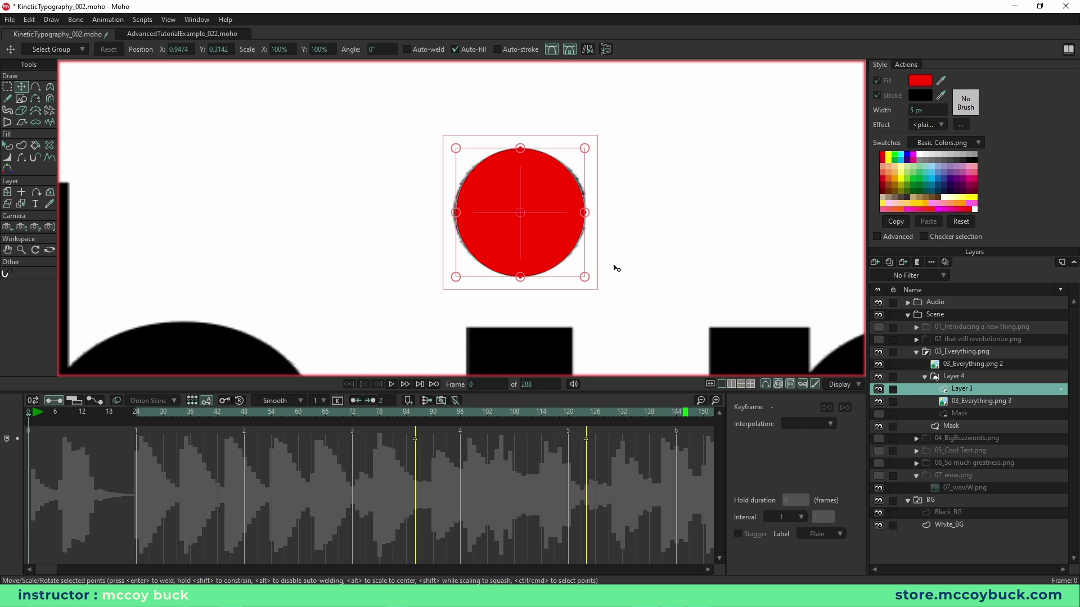
Step: Fill the circle with black sampled from the lettering and make the mask inside Layer 4 visible again
{"action": "key", "text": "q"}
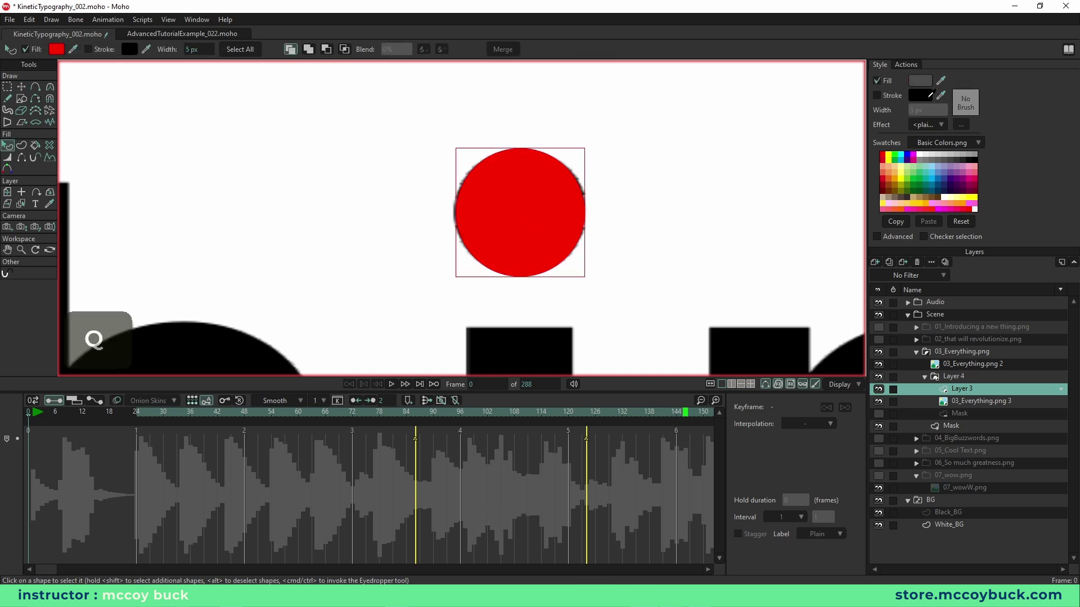
{"action": "left_click", "coordinate": [233, 342], "text": "ctrl"}
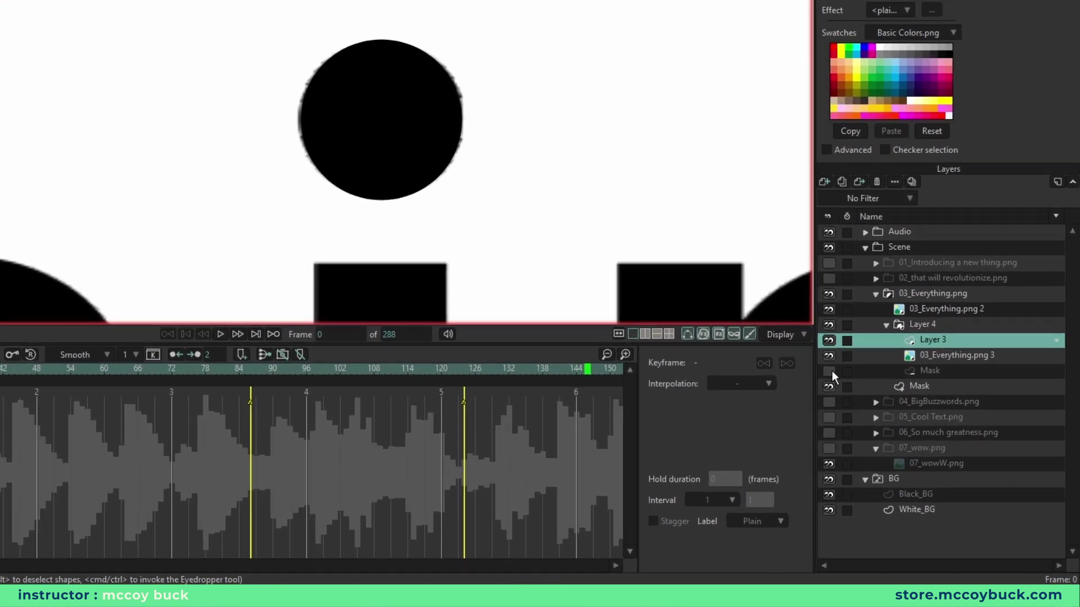
{"action": "key", "text": "Delete"}
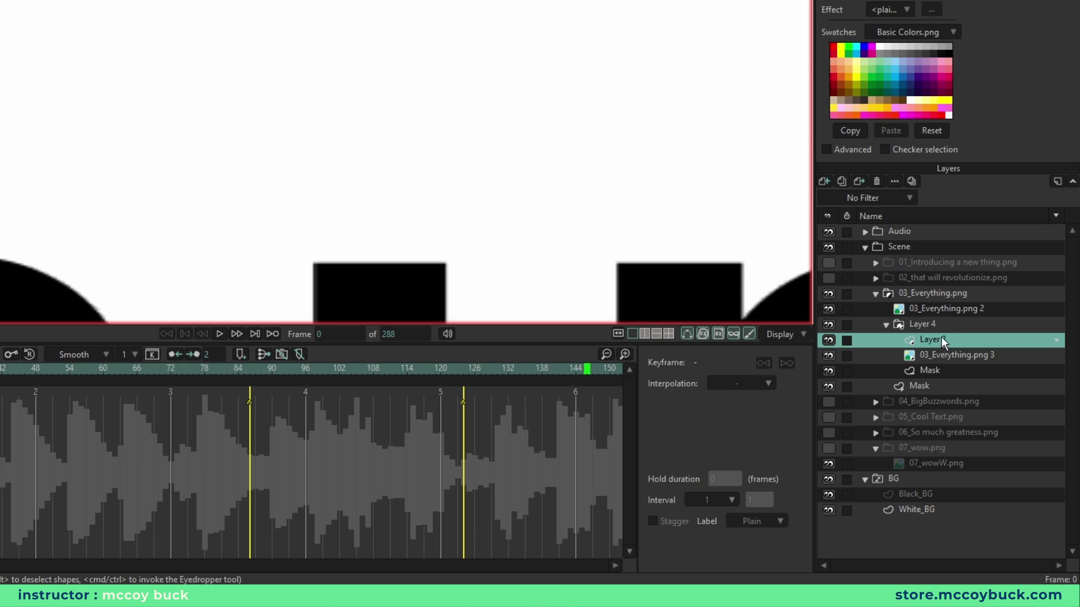
Step: Rename Layer 3, which holds the circle, as "Dot"
{"action": "left_click", "coordinate": [946, 355]}
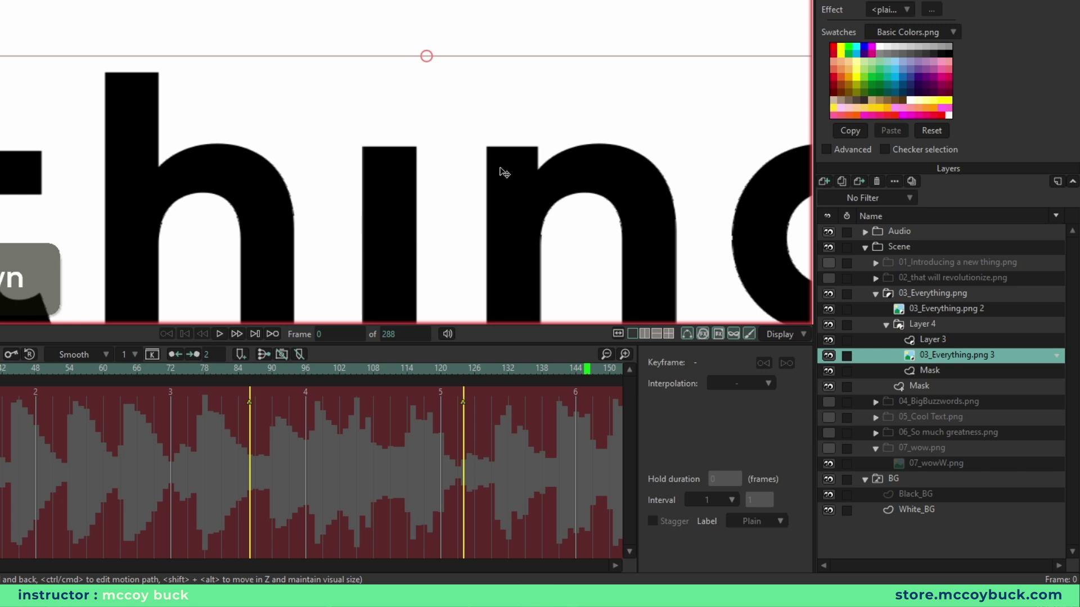
{"action": "left_click", "coordinate": [940, 343]}
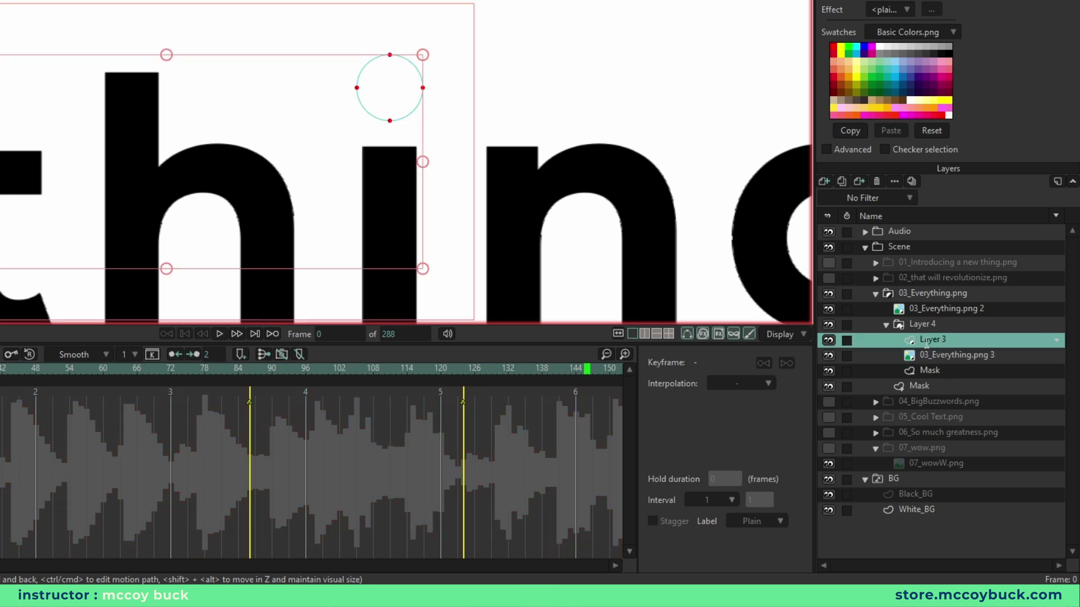
{"action": "double_click", "coordinate": [926, 341]}
{"action": "type", "text": "Dot"}
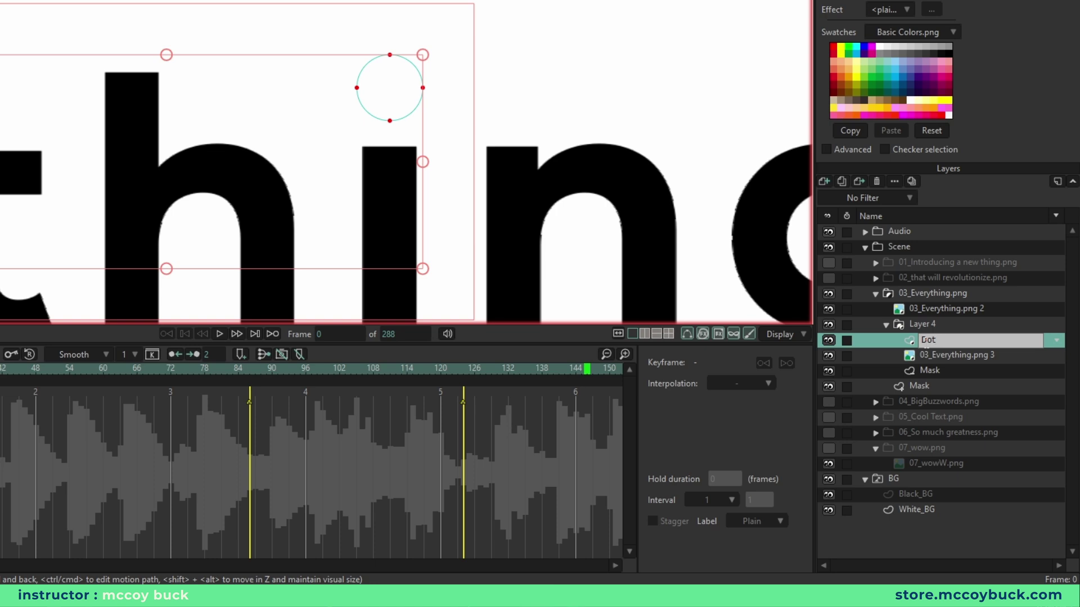
{"action": "key", "text": "Return"}
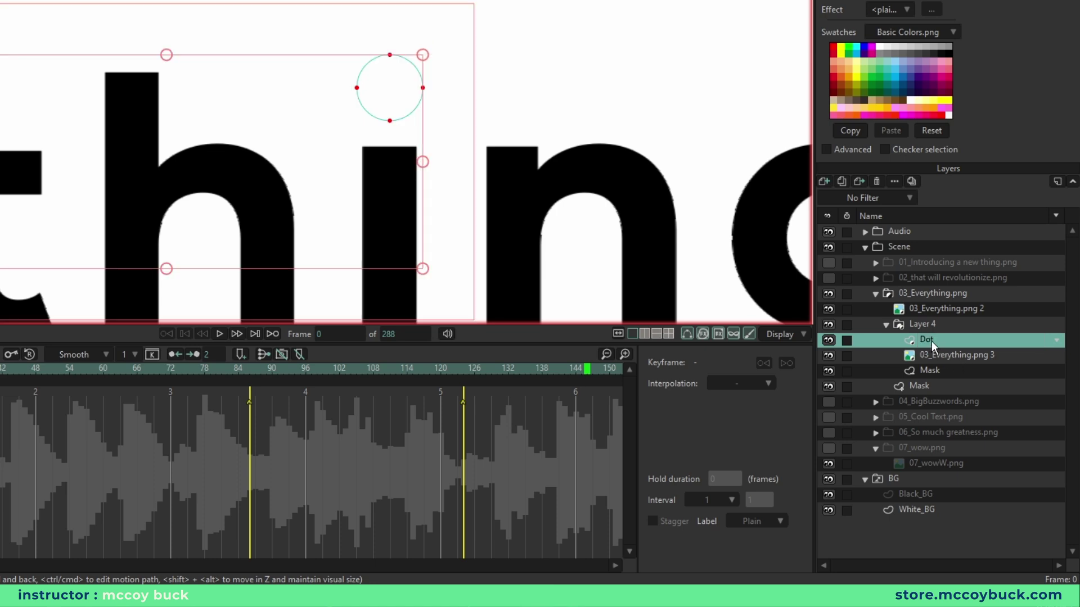
Step: Set the Dot layer's masking to "Don't mask this layer"
{"action": "right_click", "coordinate": [932, 339]}
{"action": "mouse_move", "coordinate": [977, 380]}
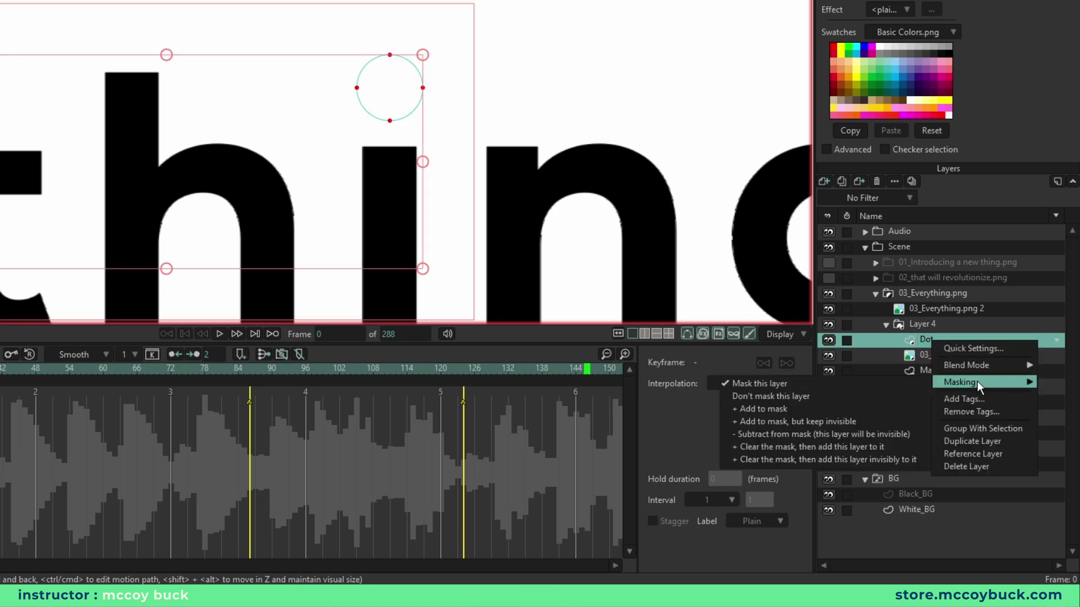
{"action": "left_click", "coordinate": [815, 396]}
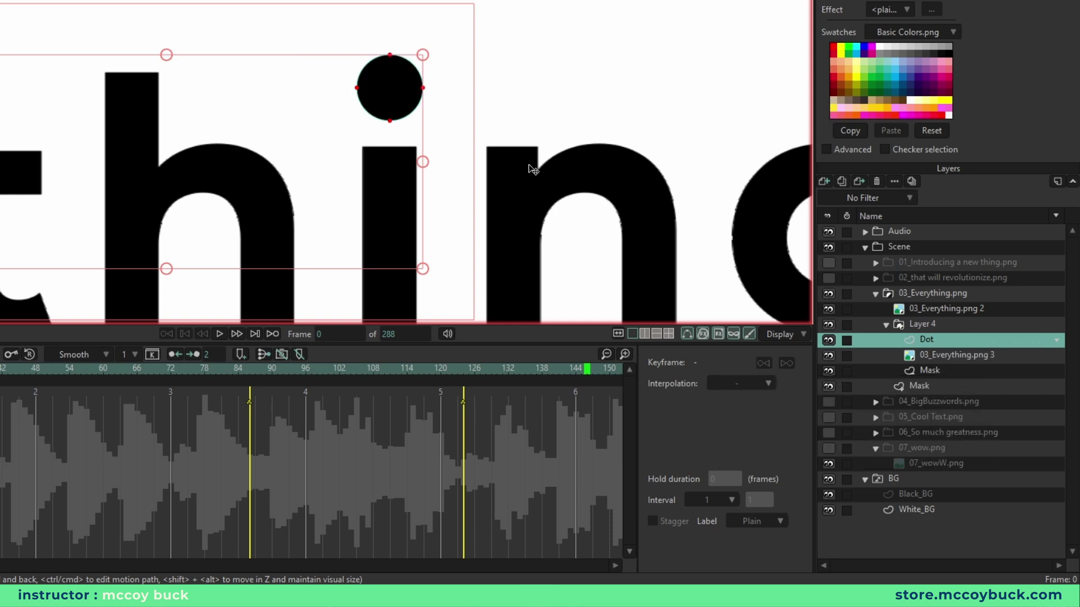
Step: Try hiding and showing the Dot layer and moving its circle, then undo the move
{"action": "left_click", "coordinate": [829, 340]}
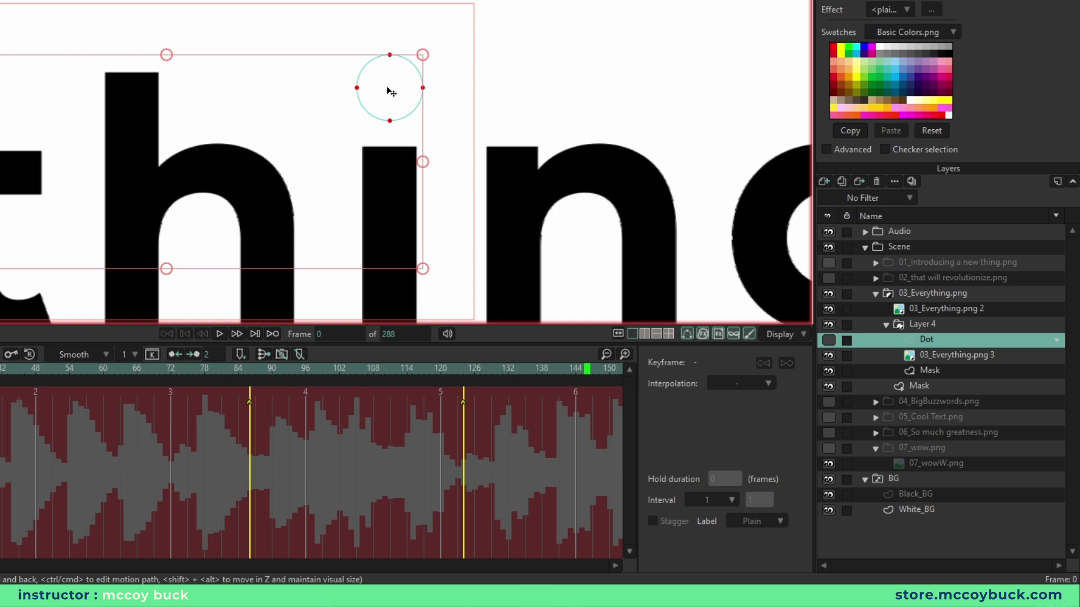
{"action": "left_click", "coordinate": [829, 340]}
{"action": "key", "text": "t"}
{"action": "left_click_drag", "start_coordinate": [406, 92], "coordinate": [418, 130]}
{"action": "key", "text": "ctrl+z"}
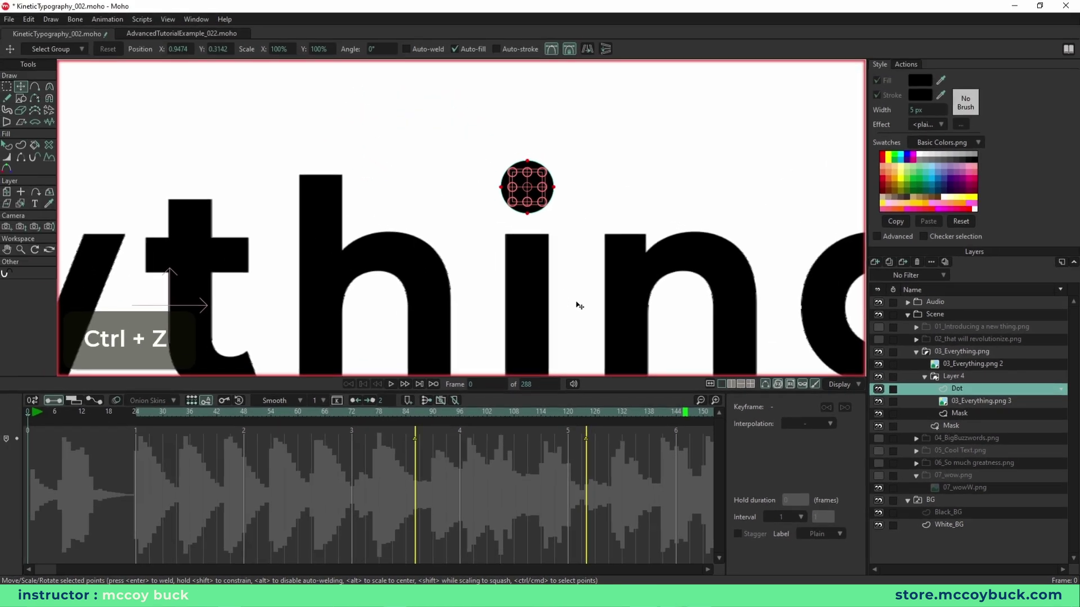
Step: Play back the animation to check how the dot moves with the sliding word
{"action": "key", "text": "ctrl+shift+d"}
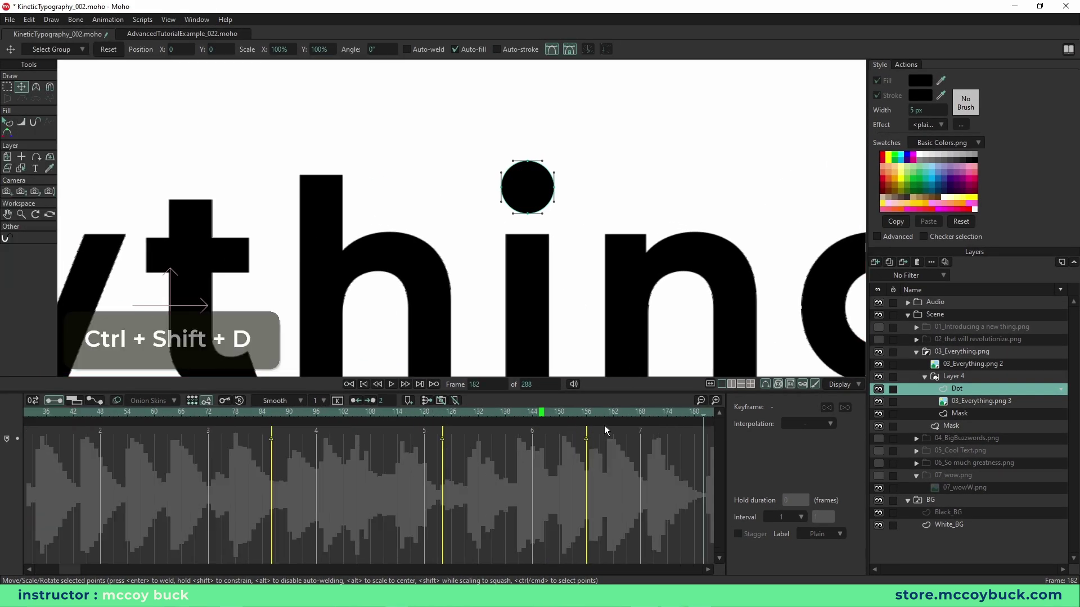
{"action": "scroll", "coordinate": [545, 415], "scroll_direction": "down", "scroll_amount": 10}
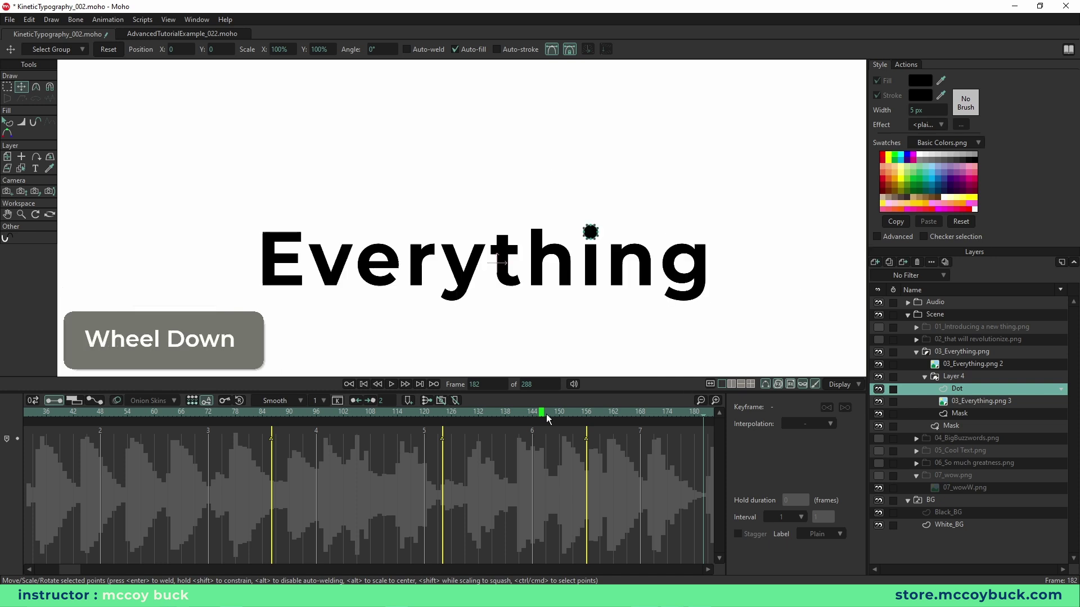
{"action": "key", "text": "space"}
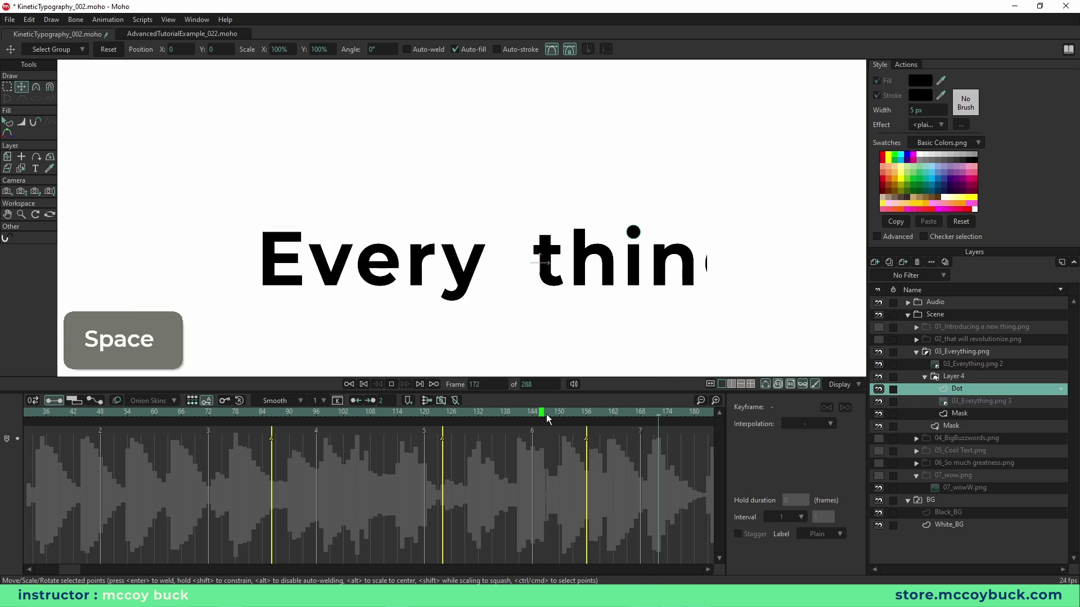
{"action": "key", "text": "space"}
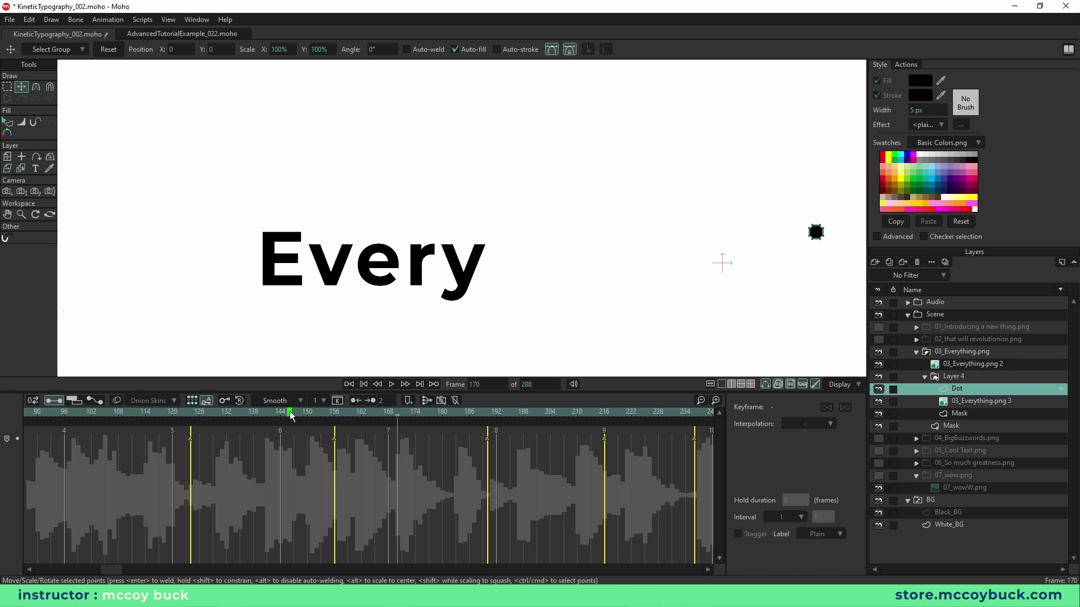
Step: Inspect the layers inside Layer 4 and the Dot layer's masking setting, comparing frames 170 and 171
{"action": "left_click", "coordinate": [967, 376]}
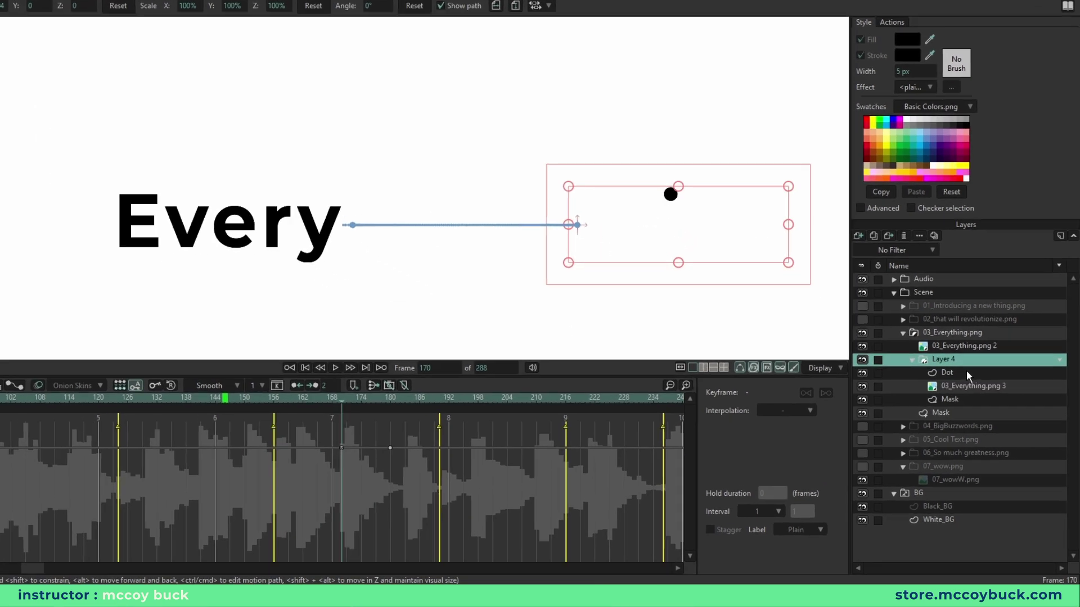
{"action": "left_click", "coordinate": [935, 339]}
{"action": "key", "text": "Down"}
{"action": "key", "text": "Down"}
{"action": "key", "text": "Up"}
{"action": "key", "text": "Up"}
{"action": "key", "text": "Up"}
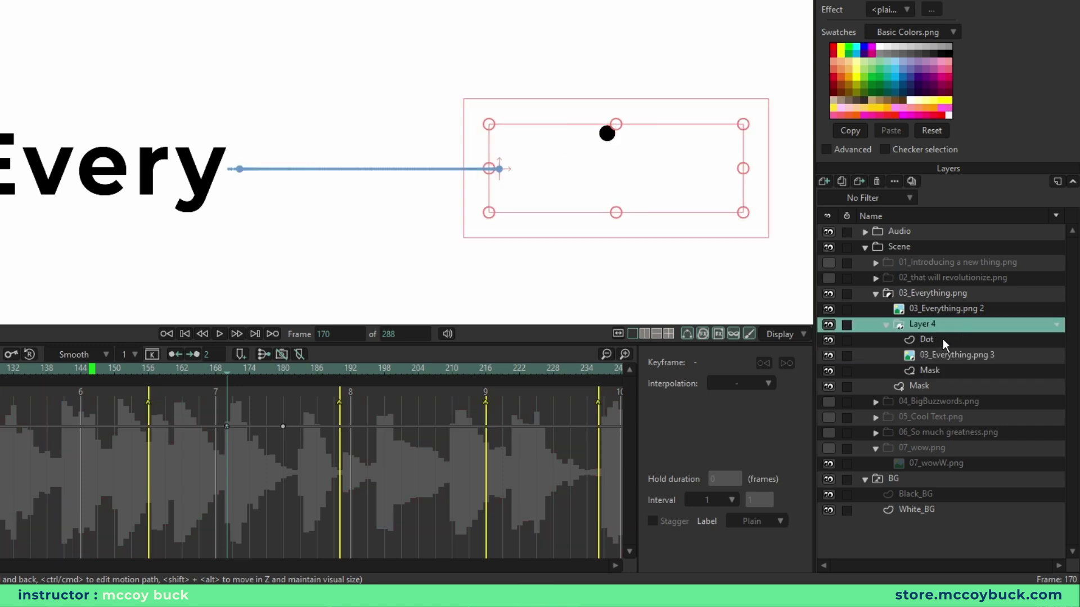
{"action": "right_click", "coordinate": [939, 339]}
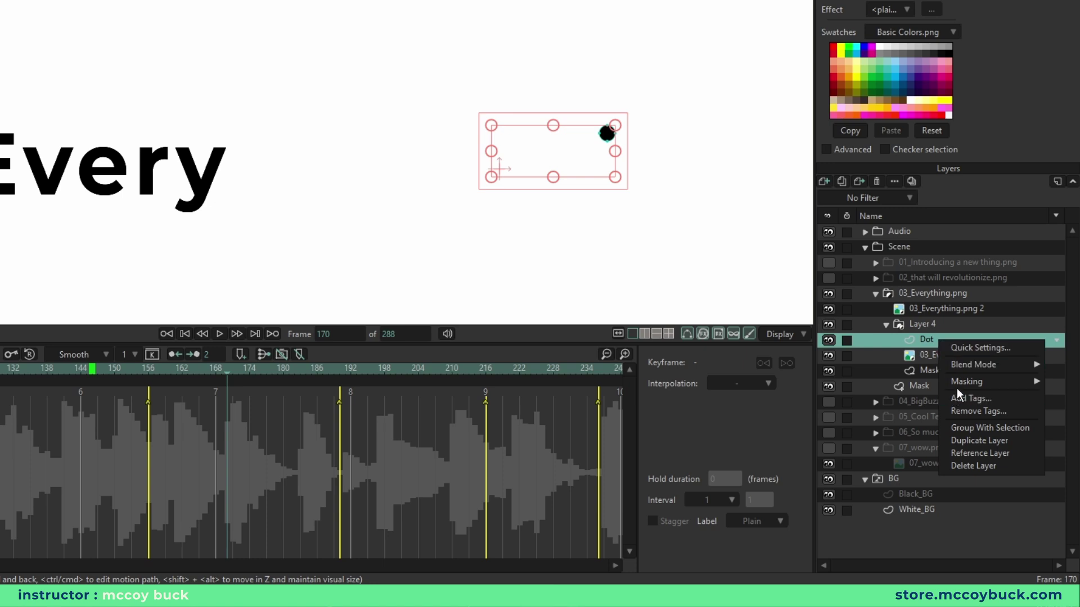
{"action": "mouse_move", "coordinate": [967, 381]}
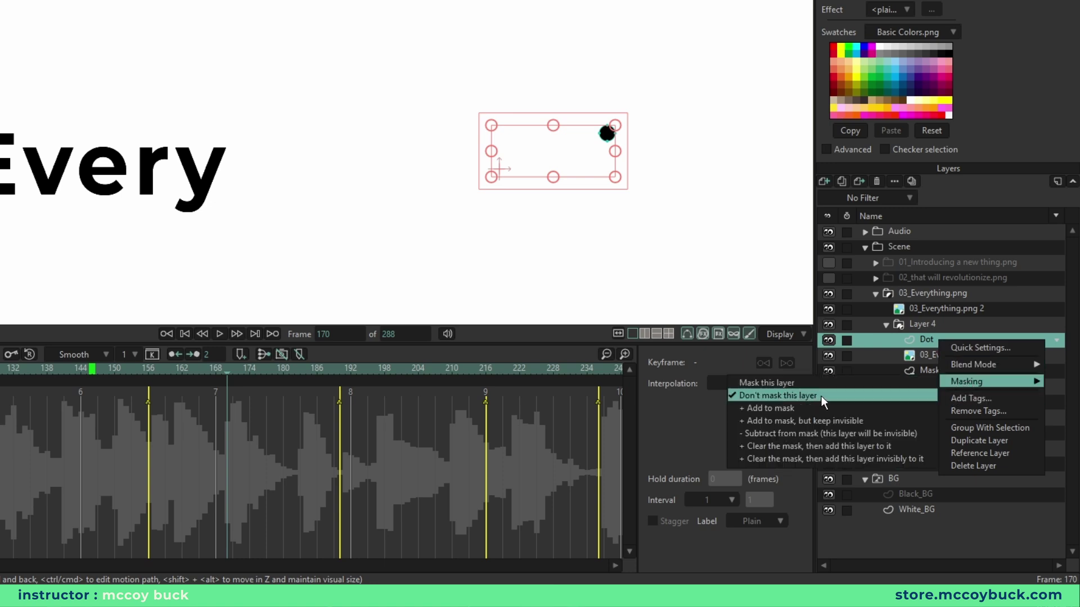
{"action": "left_click", "coordinate": [517, 342]}
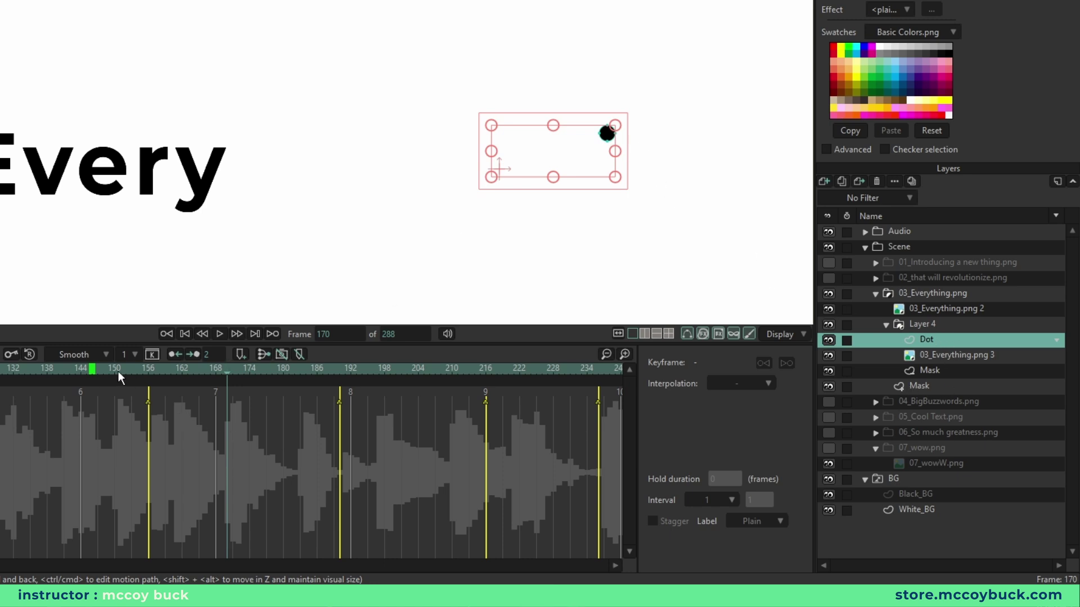
{"action": "key", "text": "ctrl+Right"}
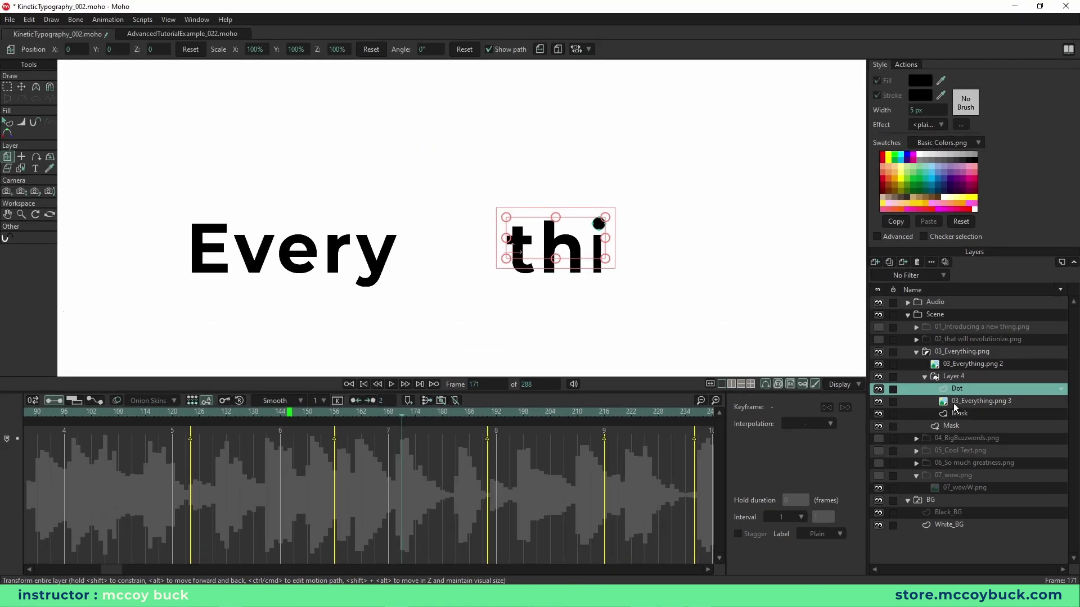
Step: At frame 12, turn off the Dot layer's Visible option in its layer settings
{"action": "left_click_drag", "start_coordinate": [107, 569], "coordinate": [22, 578]}
{"action": "left_click", "coordinate": [82, 415]}
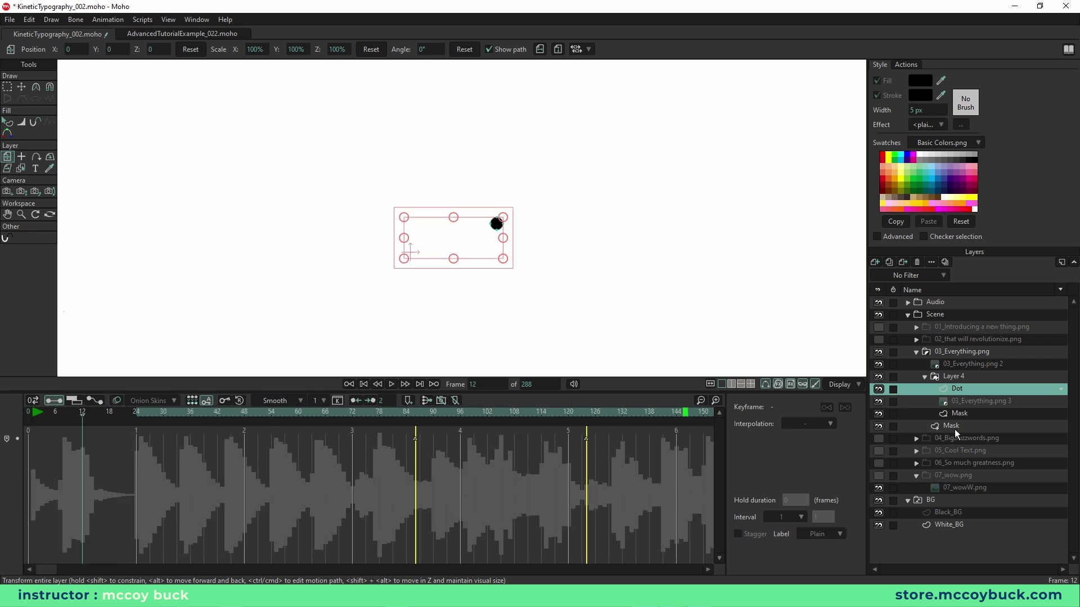
{"action": "double_click", "coordinate": [957, 389]}
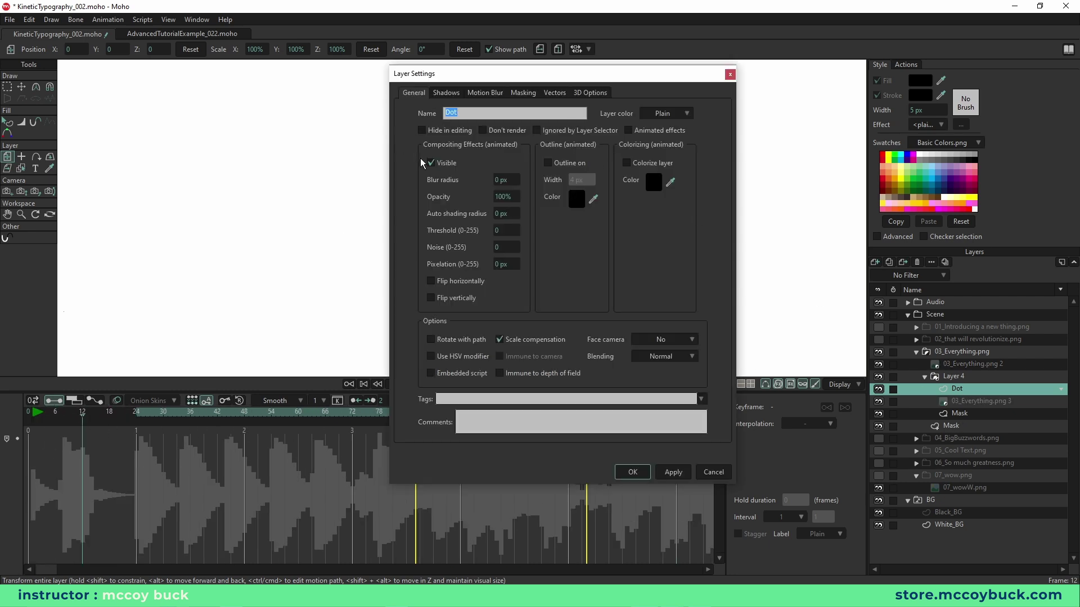
{"action": "left_click", "coordinate": [665, 475]}
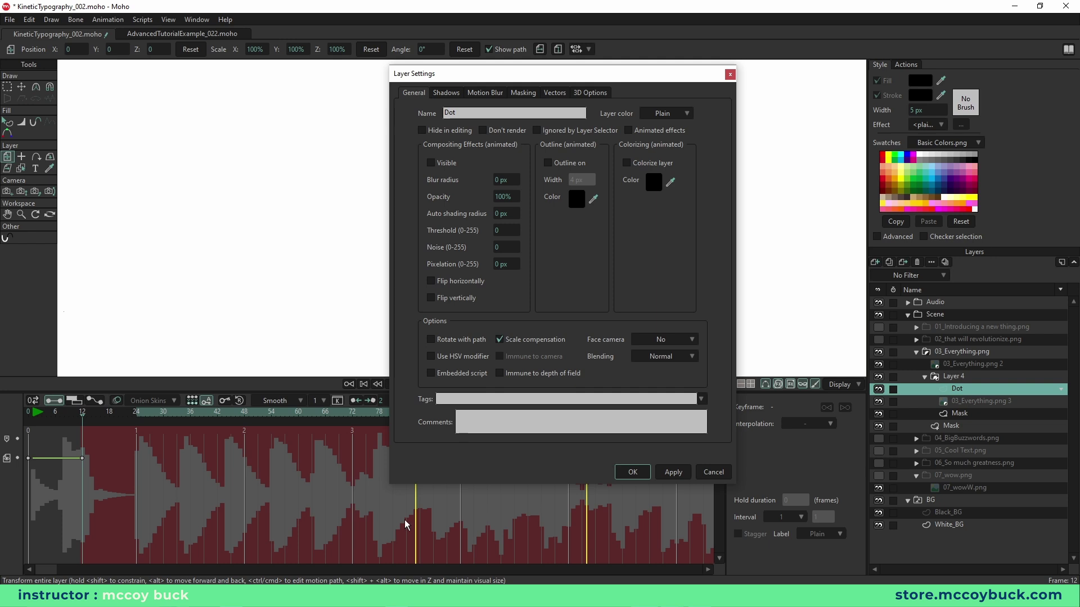
{"action": "left_click", "coordinate": [629, 473]}
Step: Rename the Layer 4 group as "Thing" and go to frame 170
{"action": "left_click_drag", "start_coordinate": [54, 570], "coordinate": [145, 573]}
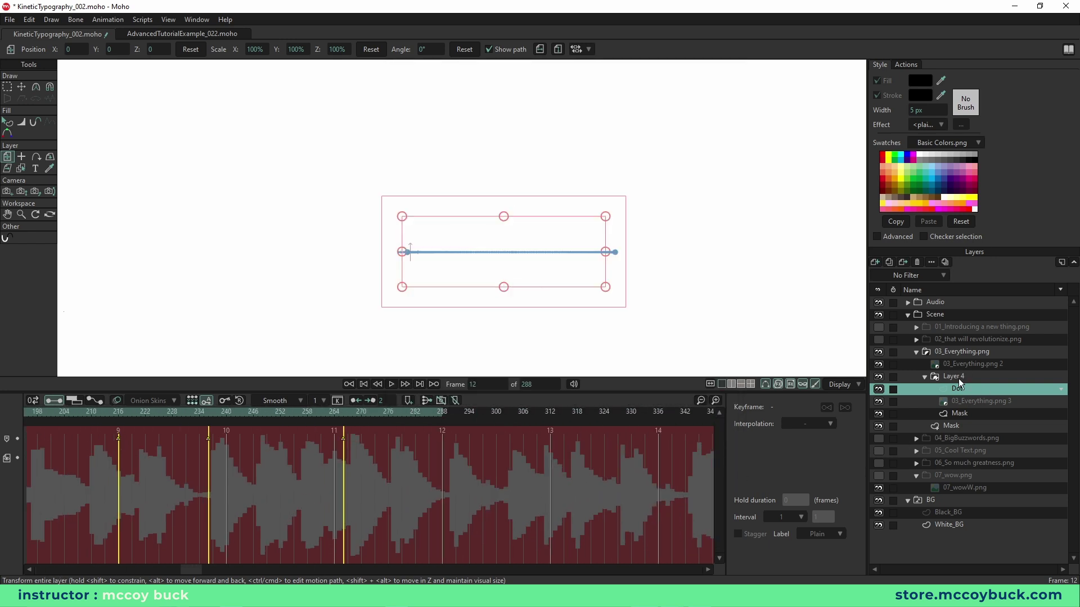
{"action": "left_click", "coordinate": [961, 377]}
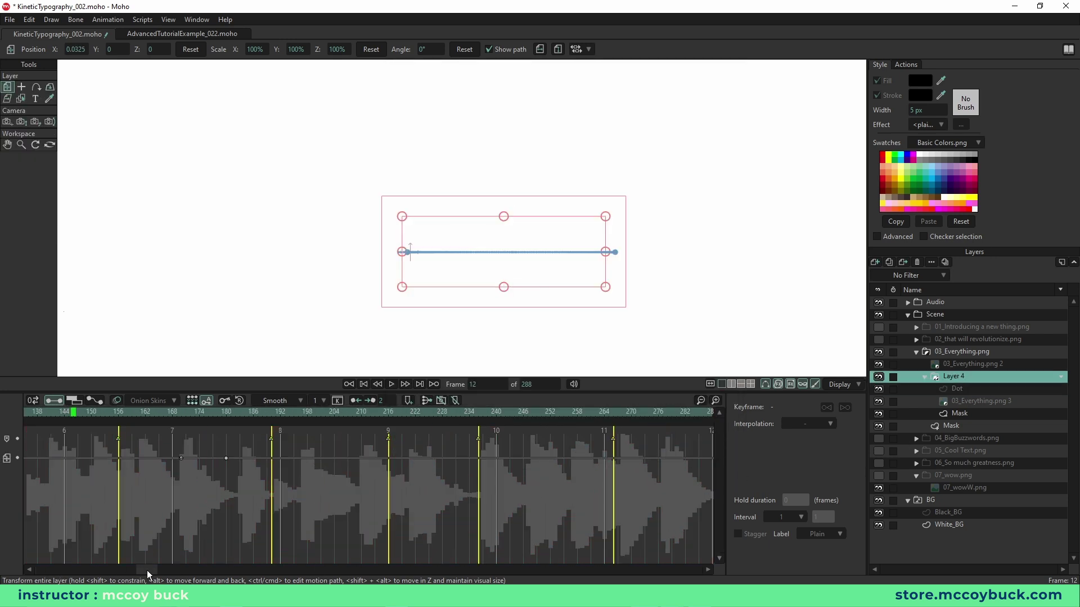
{"action": "left_click", "coordinate": [182, 417]}
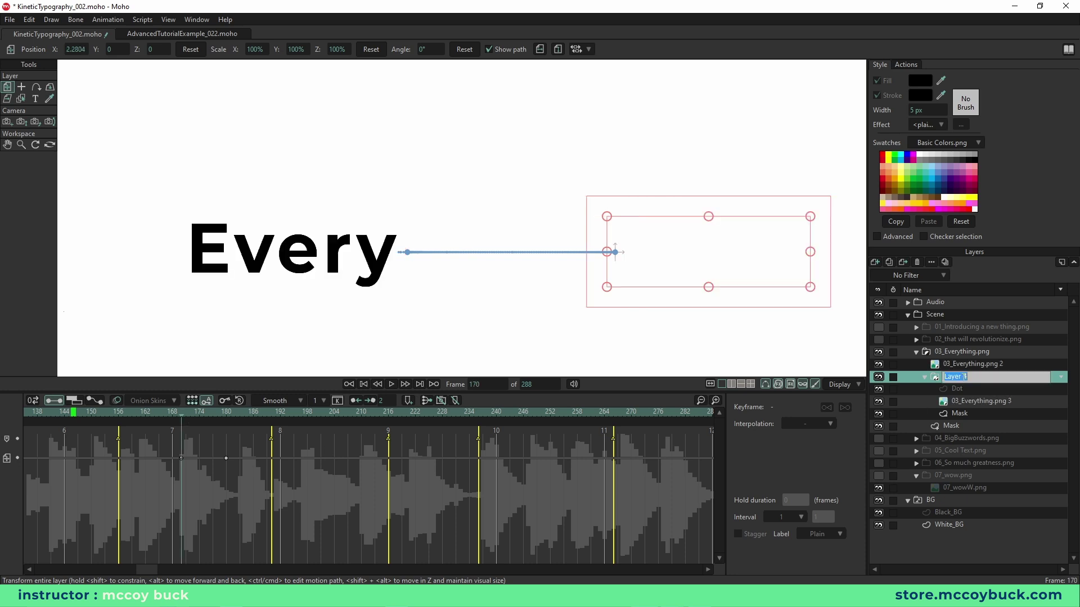
{"action": "double_click", "coordinate": [964, 377]}
{"action": "type", "text": "Thing"}
{"action": "key", "text": "Return"}
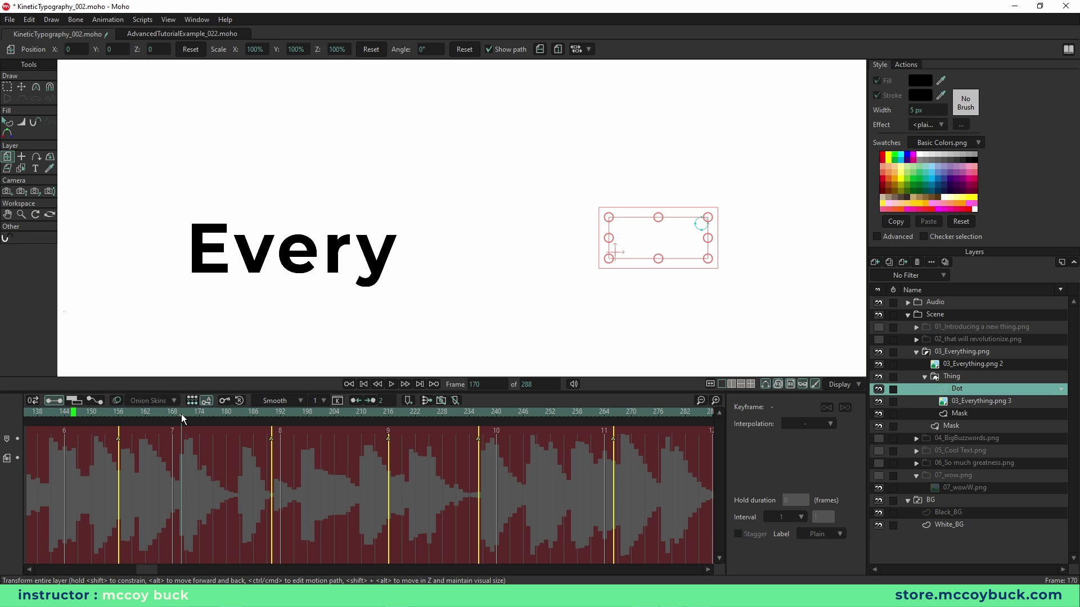
Step: Paste a visibility keyframe at frame 171 to turn the Dot layer on
{"action": "key", "text": "Right"}
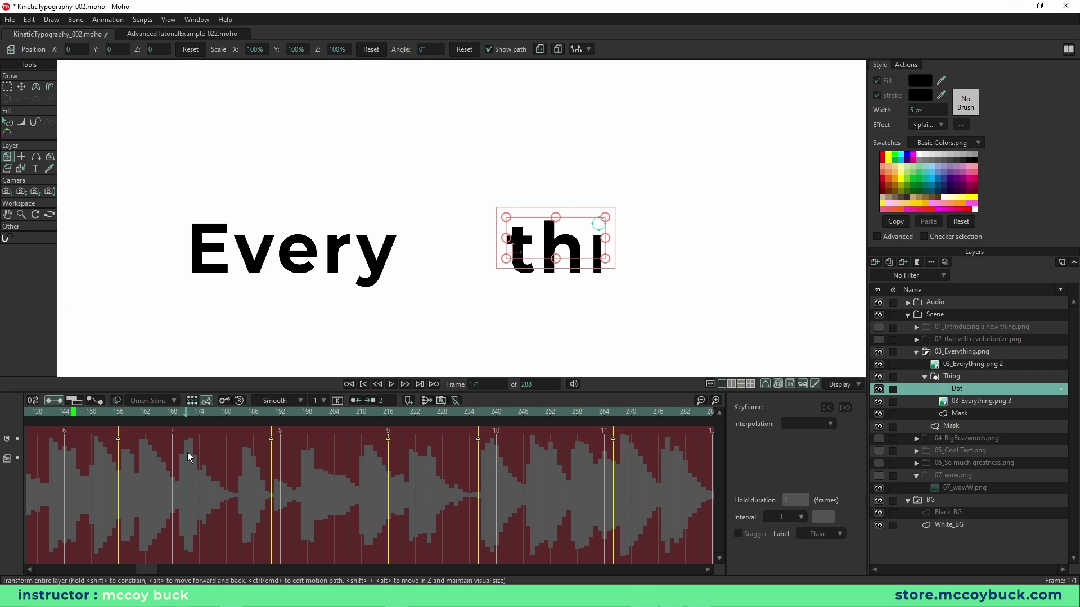
{"action": "key", "text": "ctrl+v"}
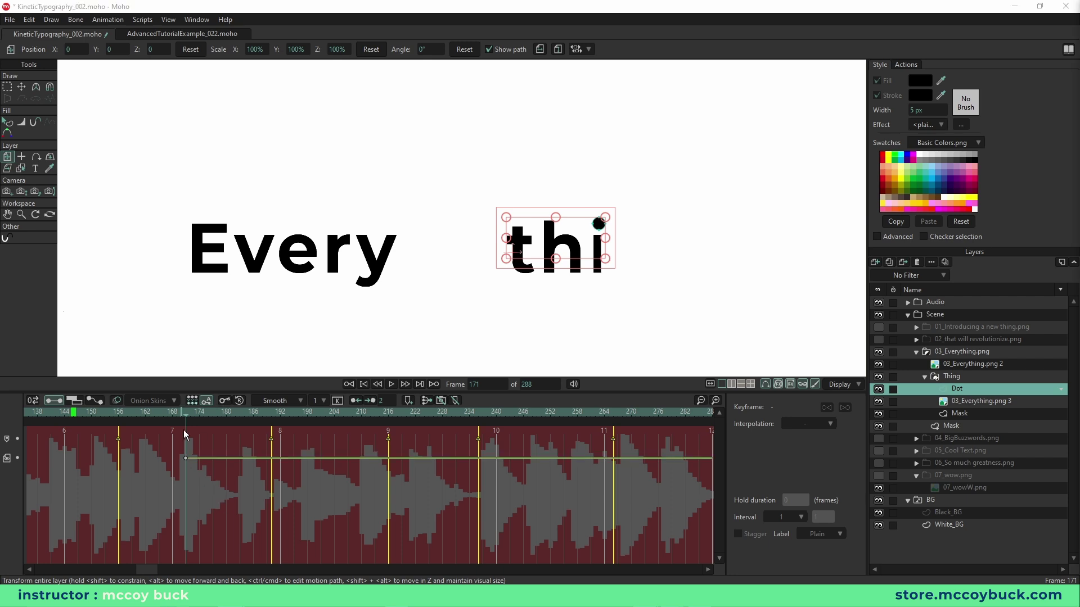
Step: Play back the "Everything" section to check how the dot appears as "thing" slides in
{"action": "key", "text": "space"}
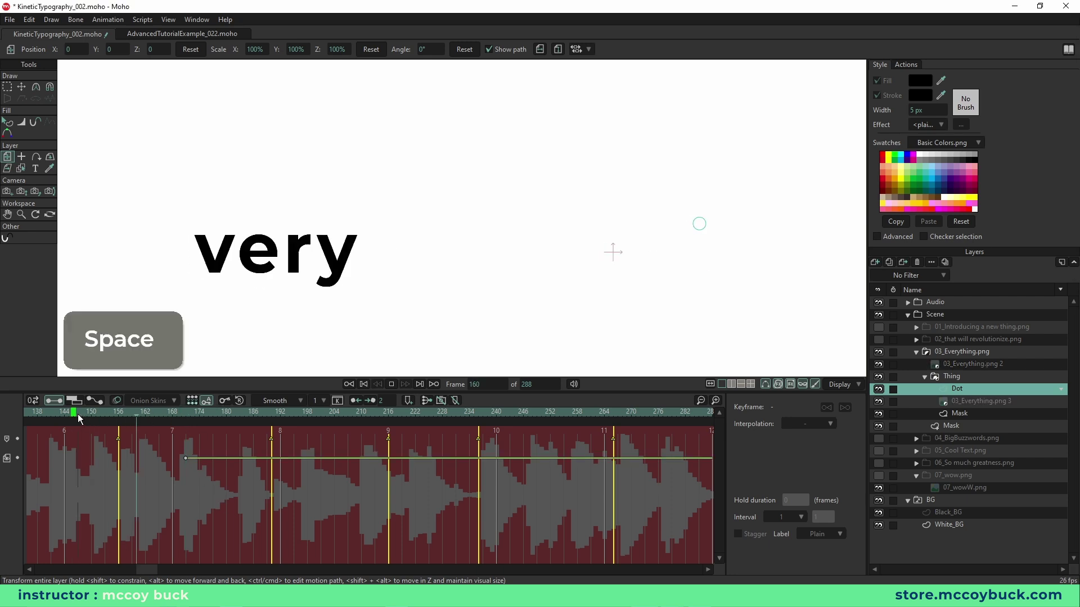
{"action": "key", "text": "space"}
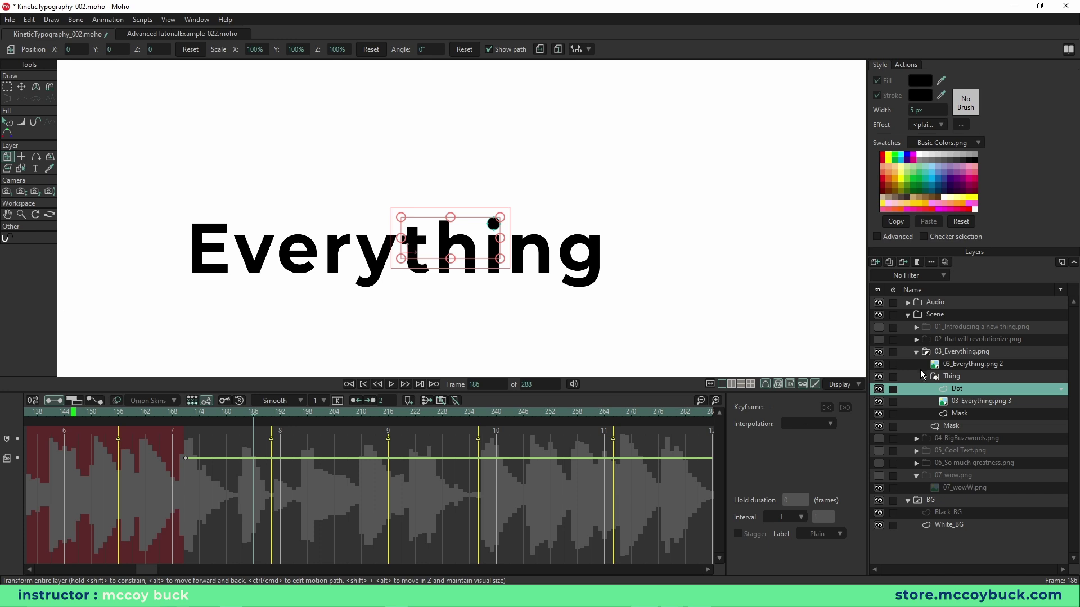
Step: Collapse the 03_Everything.png group, expand 04_BigBuzzwords.png and examine its 04_BigBuzzwordsW.png 3 layer at frame 192
{"action": "left_click", "coordinate": [917, 353]}
{"action": "left_click", "coordinate": [970, 367]}
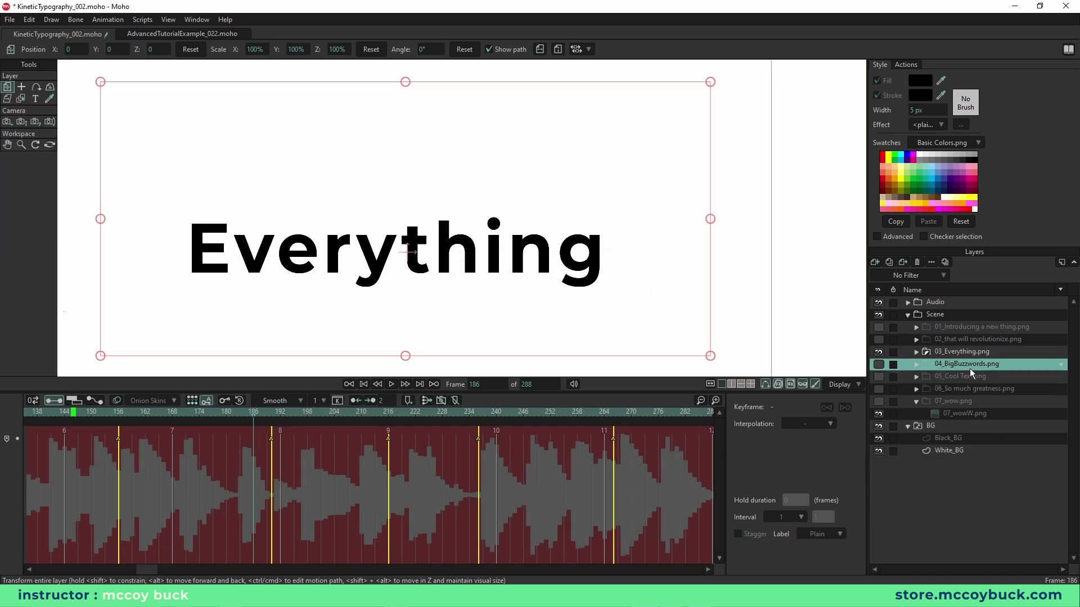
{"action": "left_click", "coordinate": [916, 363]}
{"action": "left_click", "coordinate": [963, 377]}
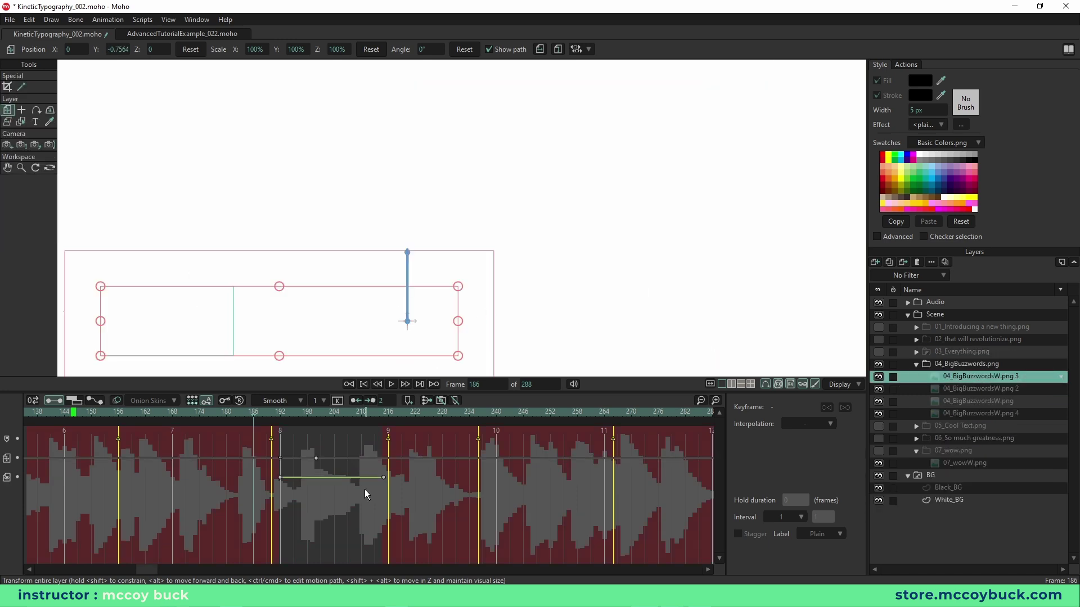
{"action": "left_click", "coordinate": [281, 420]}
{"action": "scroll", "coordinate": [308, 305], "scroll_direction": "down", "scroll_amount": 1}
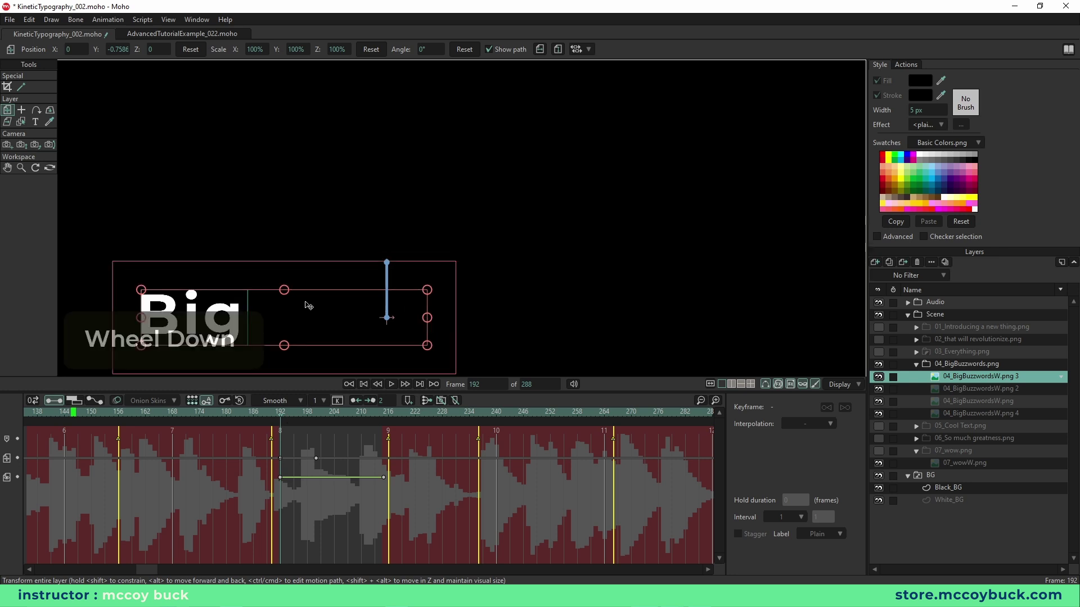
{"action": "key", "text": "Home"}
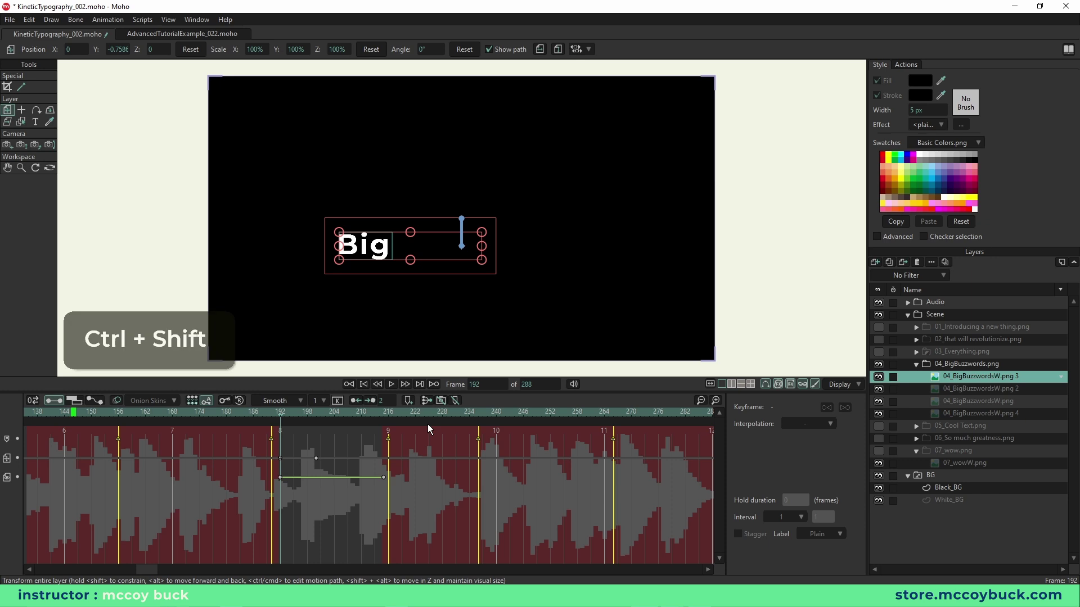
Step: At frame 0, add a new vector layer beneath the image layers in the 04_BigBuzzwords.png group
{"action": "key", "text": "ctrl+shift+d"}
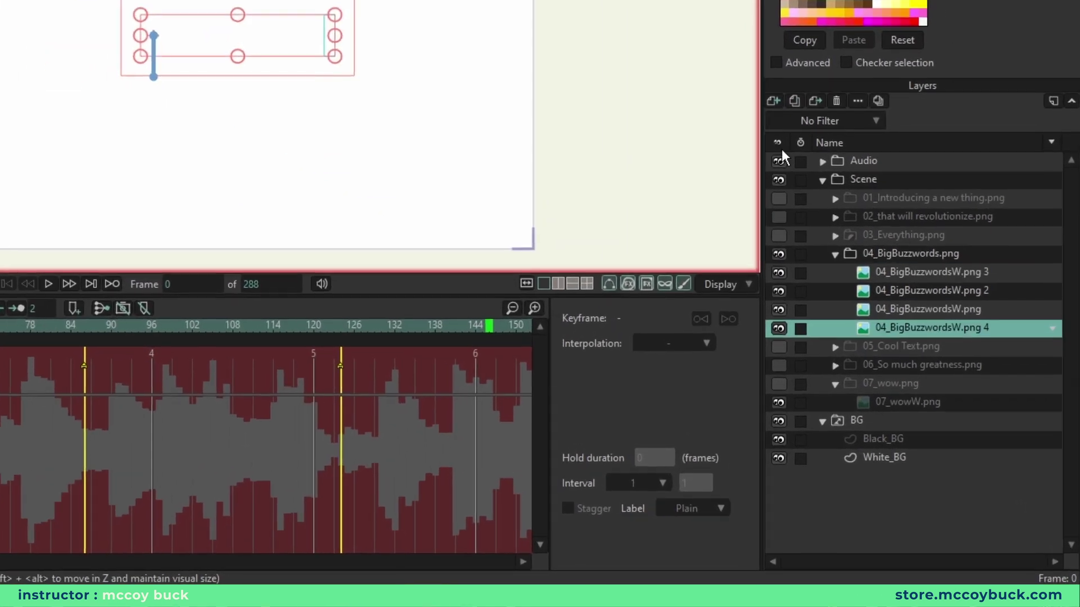
{"action": "left_click", "coordinate": [774, 101]}
{"action": "left_click", "coordinate": [787, 115]}
{"action": "left_click_drag", "start_coordinate": [897, 332], "coordinate": [896, 354]}
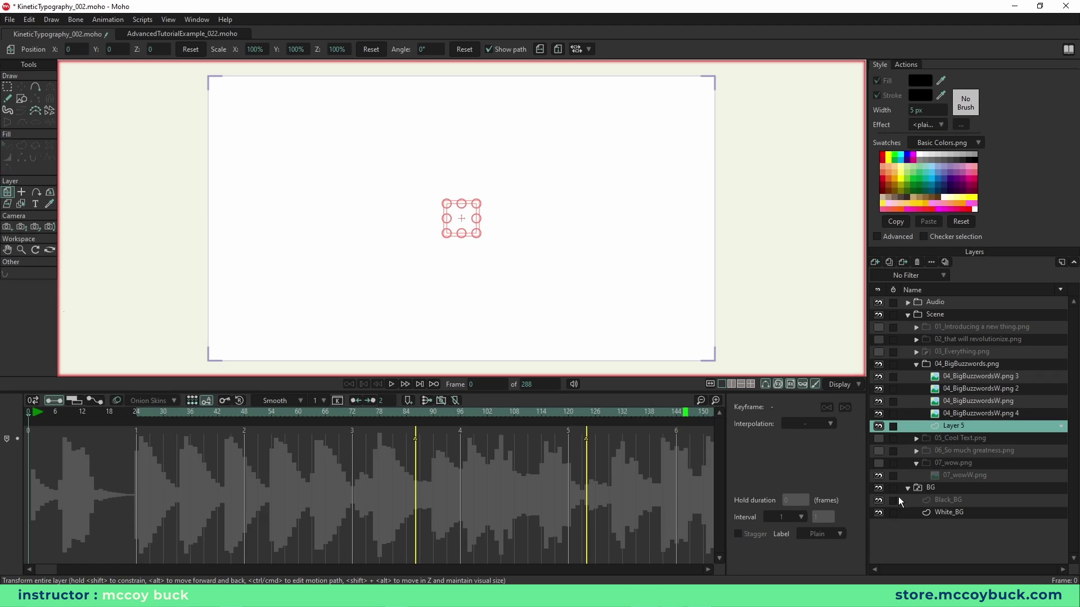
Step: Switch the BG group to its Black_BG layer at frame 0
{"action": "left_click", "coordinate": [943, 491]}
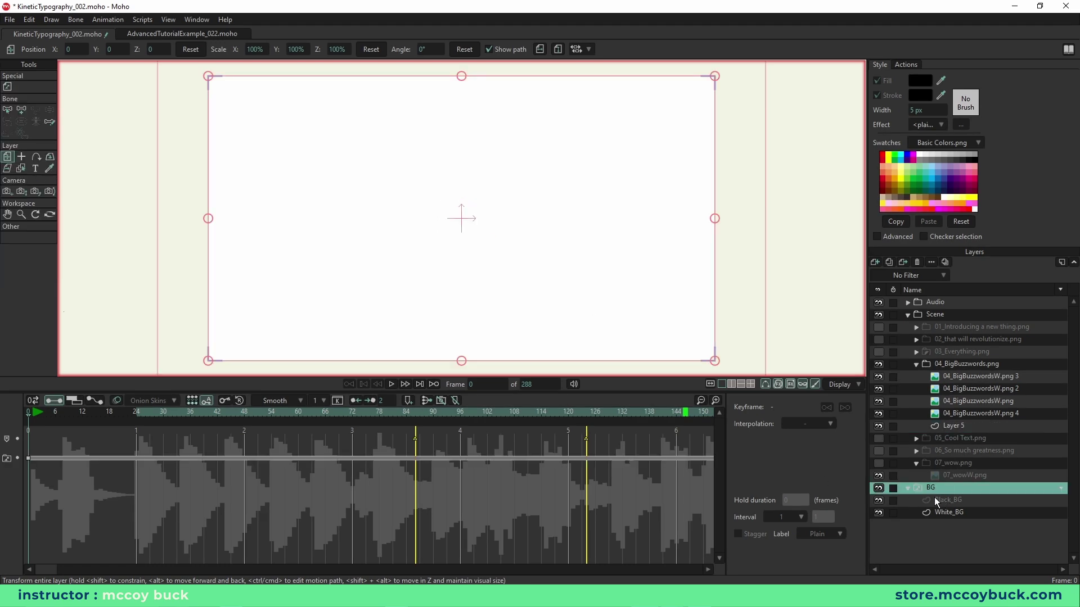
{"action": "left_click", "coordinate": [950, 501]}
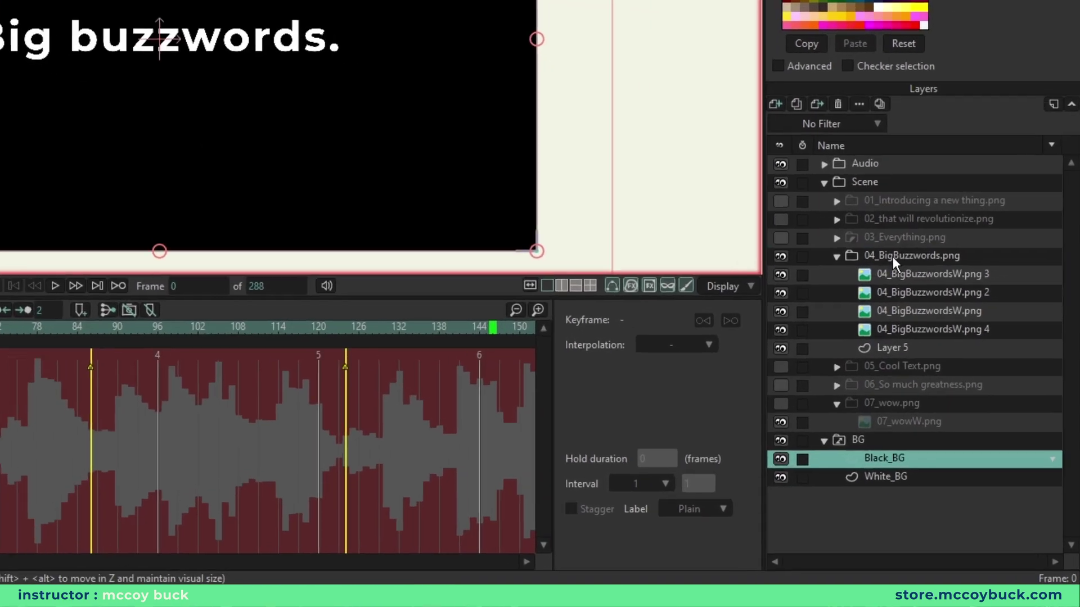
{"action": "left_click", "coordinate": [955, 365]}
{"action": "left_click", "coordinate": [869, 444]}
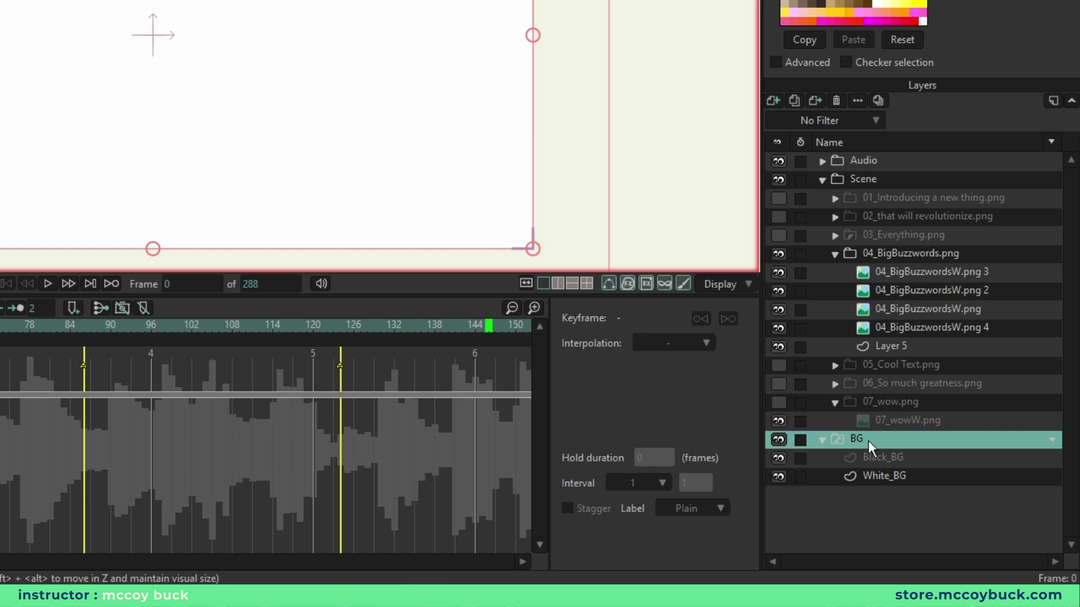
{"action": "right_click", "coordinate": [868, 441]}
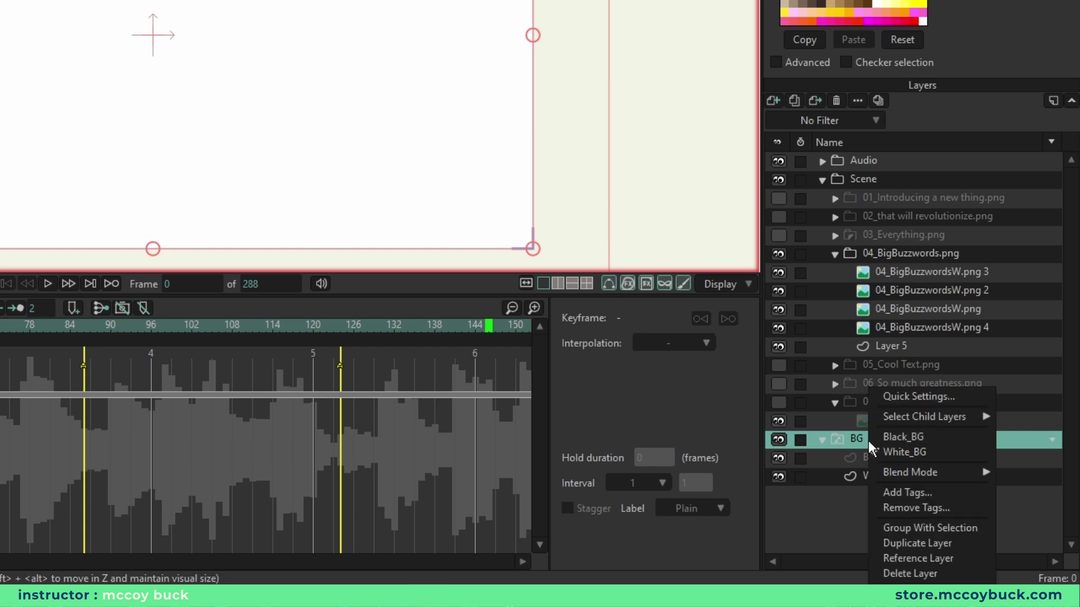
{"action": "left_click", "coordinate": [919, 441]}
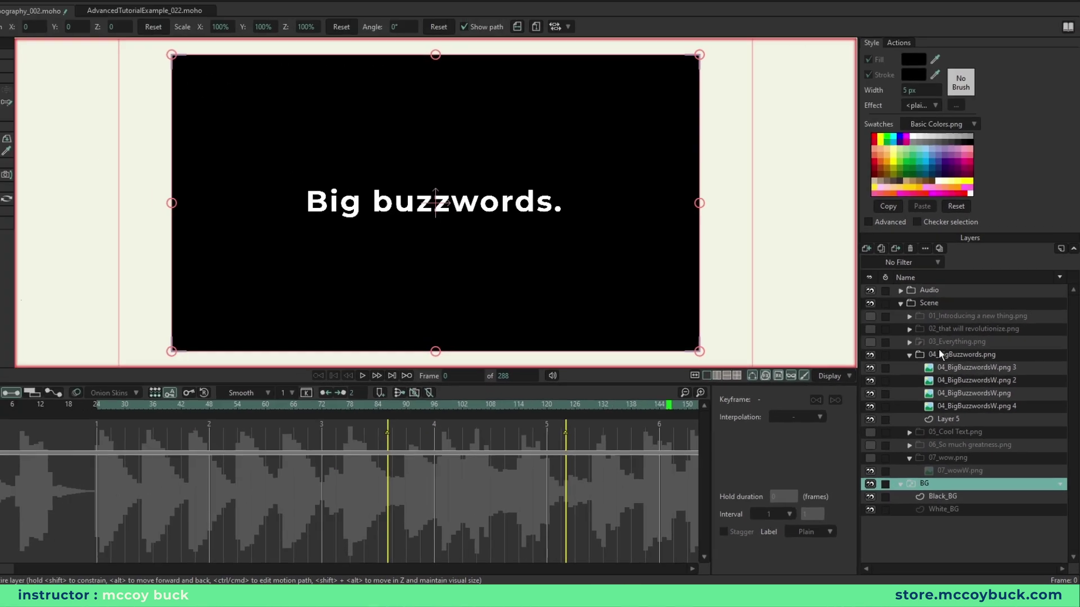
Step: On Layer 5, draw a rectangle just below the "Big buzzwords." text, slightly wider than the text, and fill it red
{"action": "left_click", "coordinate": [892, 348]}
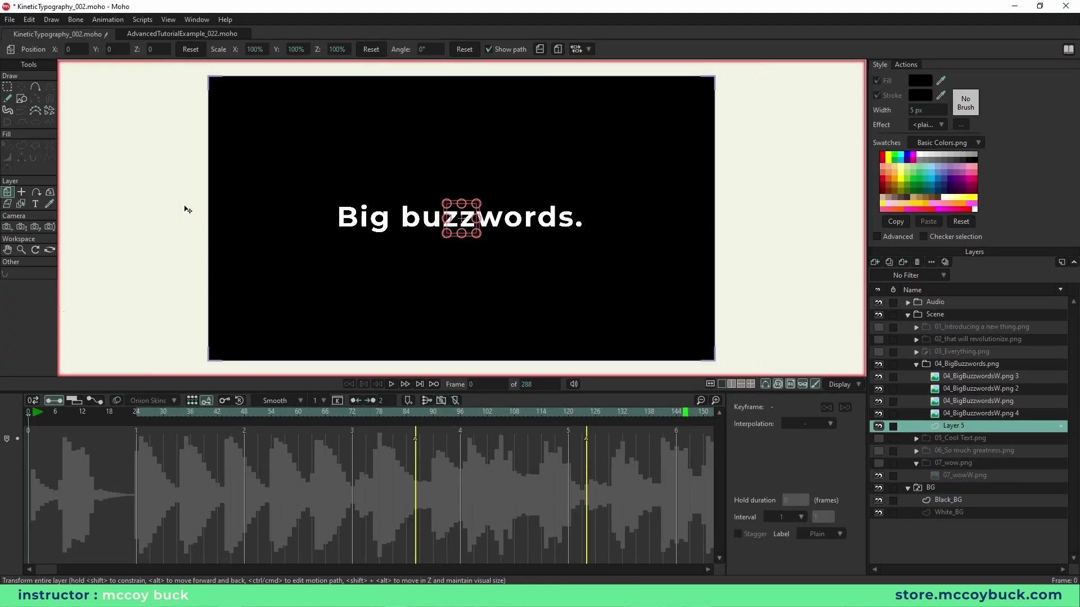
{"action": "left_click", "coordinate": [22, 100]}
{"action": "left_click", "coordinate": [882, 157]}
{"action": "left_click_drag", "start_coordinate": [327, 235], "coordinate": [588, 289]}
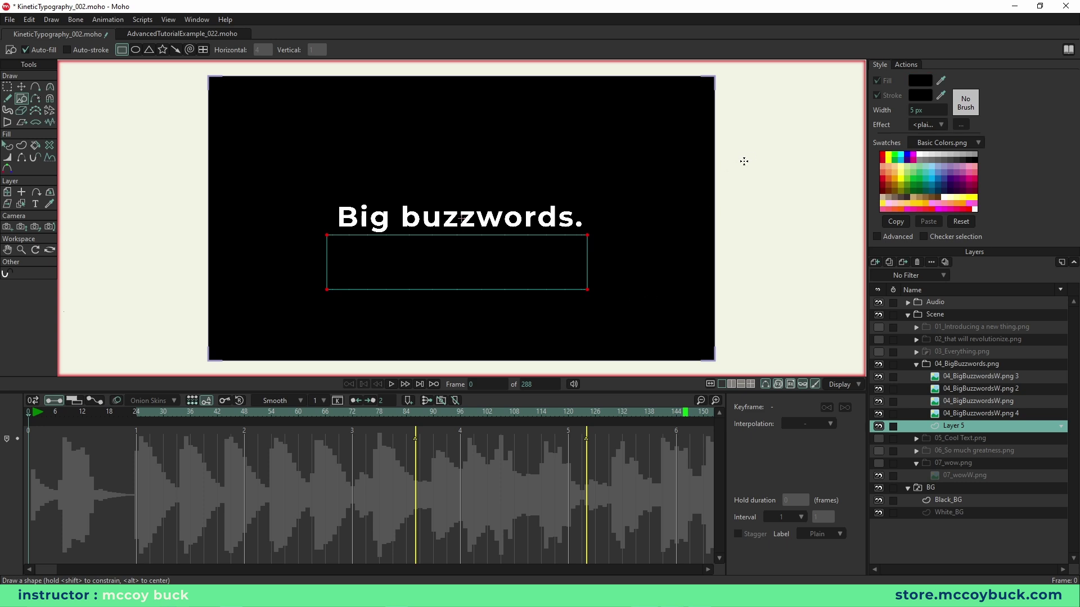
{"action": "key", "text": "q"}
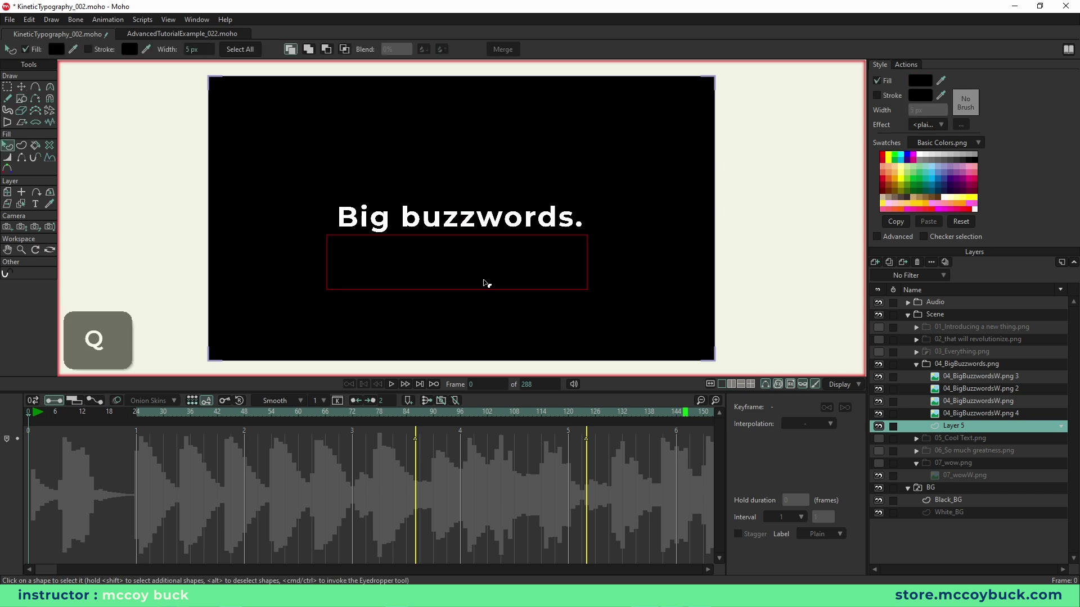
{"action": "left_click", "coordinate": [881, 156]}
{"action": "key", "text": "g"}
{"action": "scroll", "coordinate": [445, 265], "scroll_direction": "up", "scroll_amount": 3}
{"action": "scroll", "coordinate": [595, 217], "scroll_direction": "down", "scroll_amount": 1}
{"action": "scroll", "coordinate": [595, 217], "scroll_direction": "up", "scroll_amount": 1}
{"action": "scroll", "coordinate": [324, 223], "scroll_direction": "down", "scroll_amount": 1}
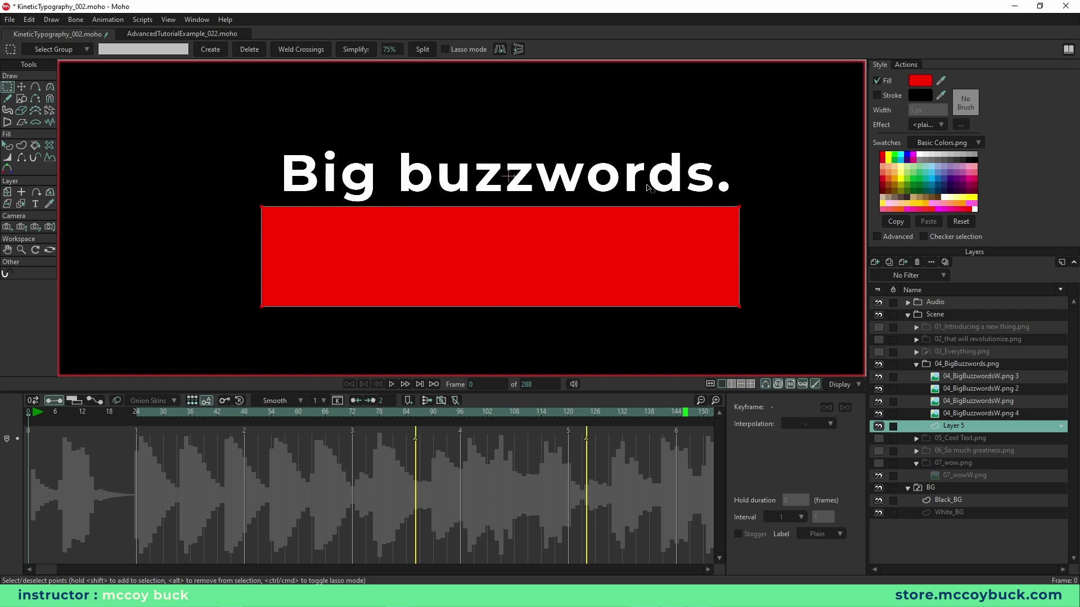
{"action": "scroll", "coordinate": [644, 188], "scroll_direction": "down", "scroll_amount": 1}
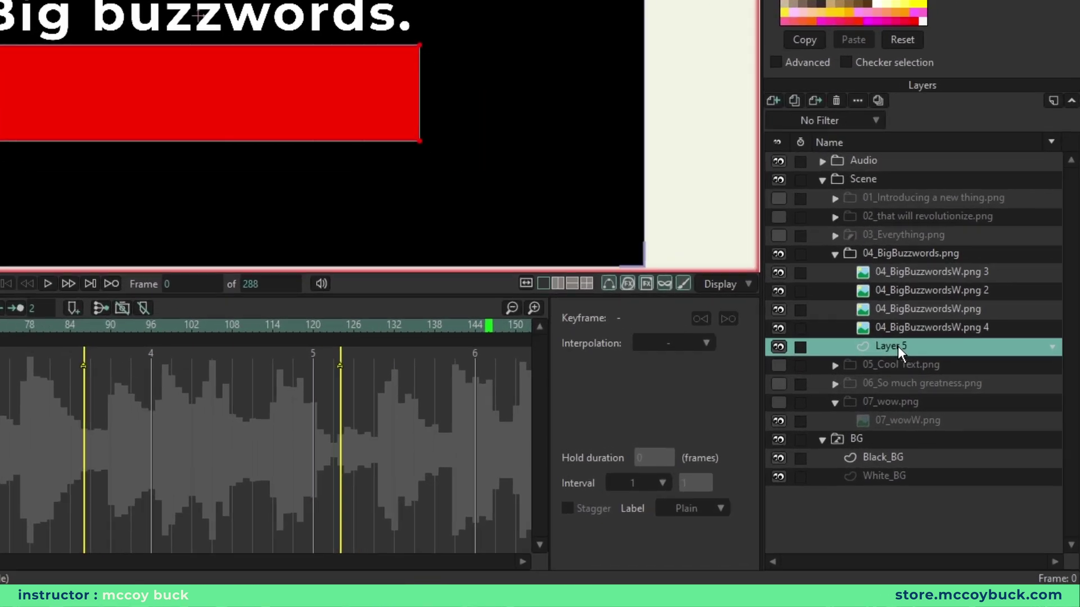
Step: Rename Layer 5 as Mask
{"action": "double_click", "coordinate": [957, 428]}
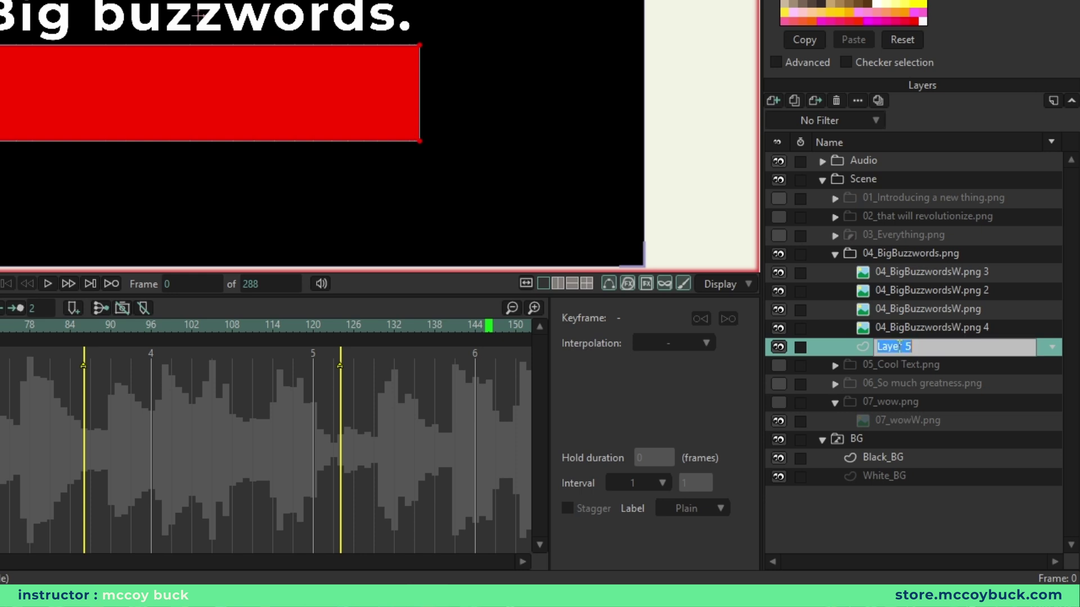
{"action": "type", "text": "Mask"}
{"action": "key", "text": "Return"}
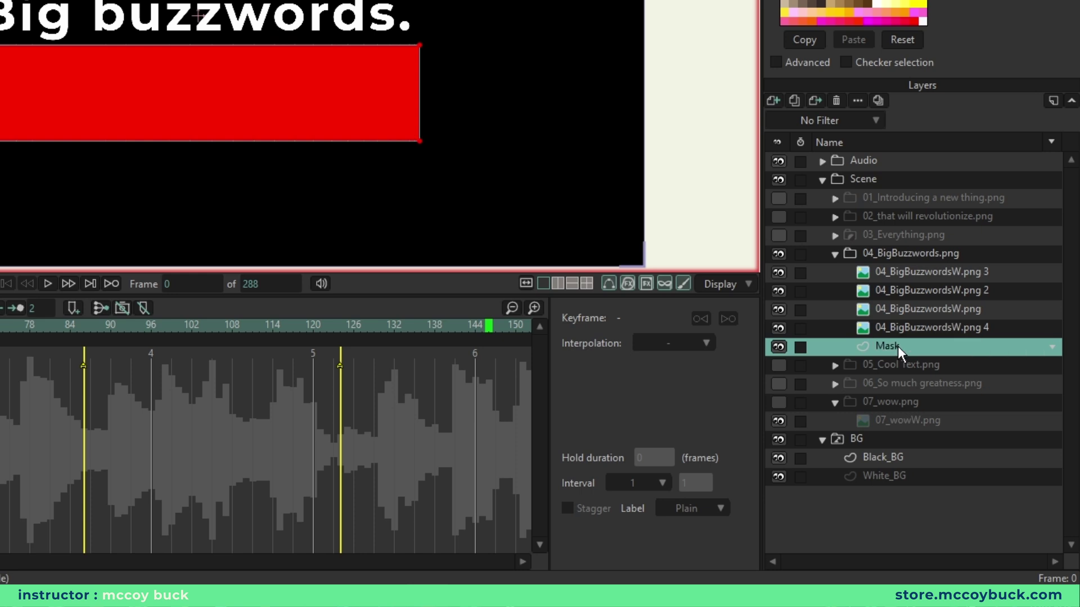
Step: Duplicate the Mask layer and move the copy's rectangle straight up, just above the "Big buzzwords." text
{"action": "right_click", "coordinate": [897, 346]}
{"action": "left_click", "coordinate": [936, 448]}
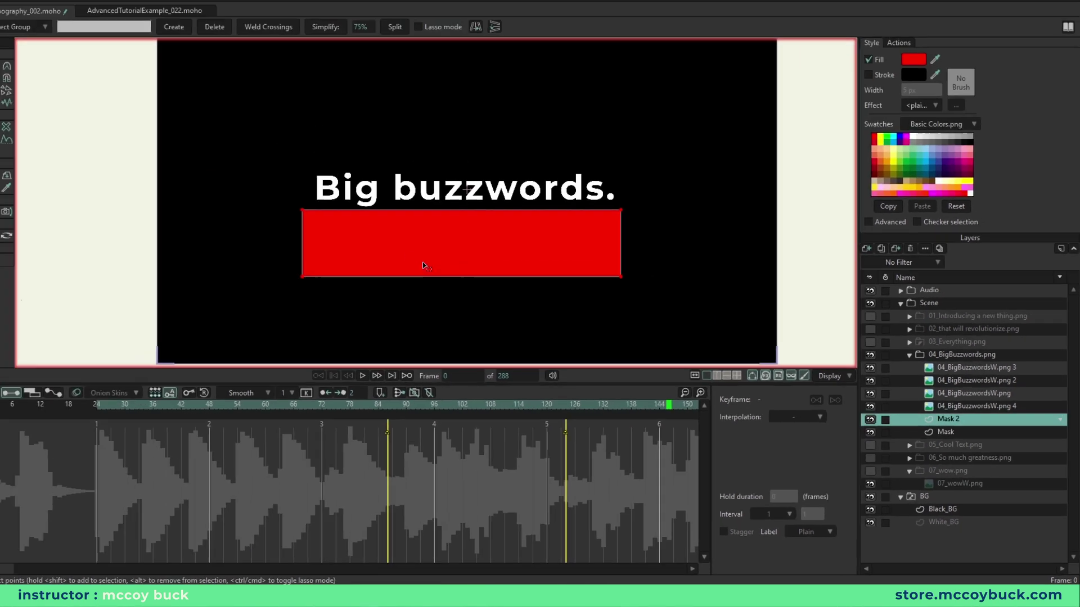
{"action": "key", "text": "g"}
{"action": "key", "text": "t"}
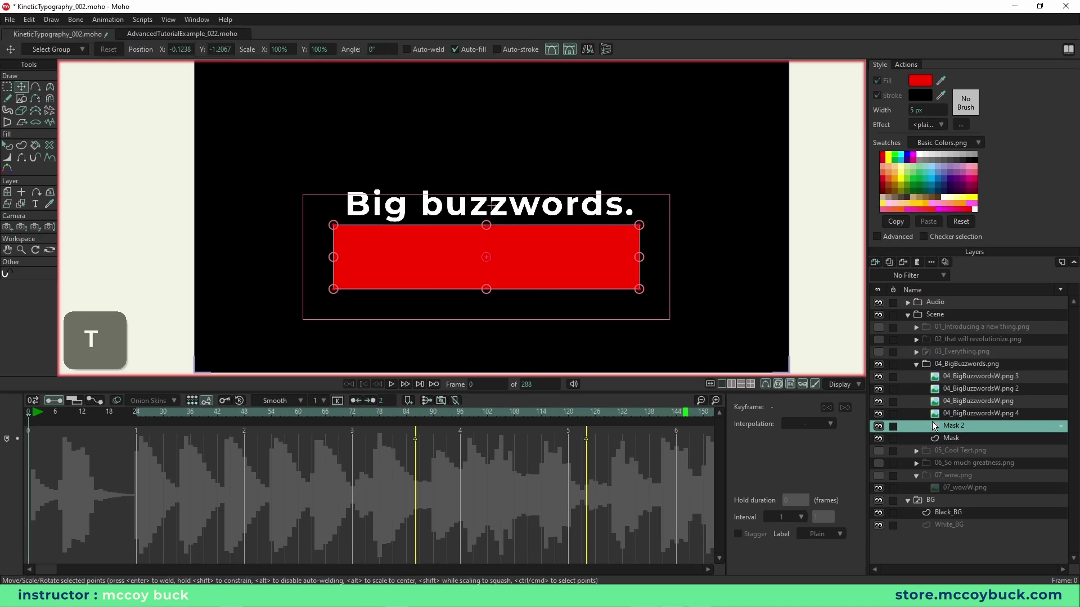
{"action": "left_click_drag", "start_coordinate": [551, 275], "coordinate": [554, 170]}
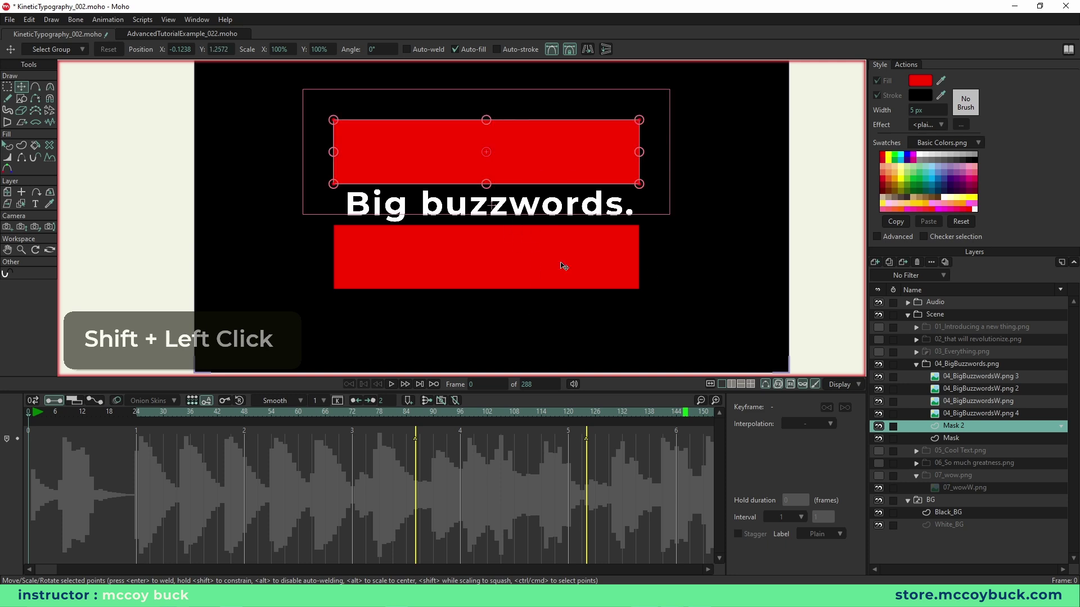
Step: Set the 04_BigBuzzwords.png group's masking to Reveal all
{"action": "left_click", "coordinate": [968, 365]}
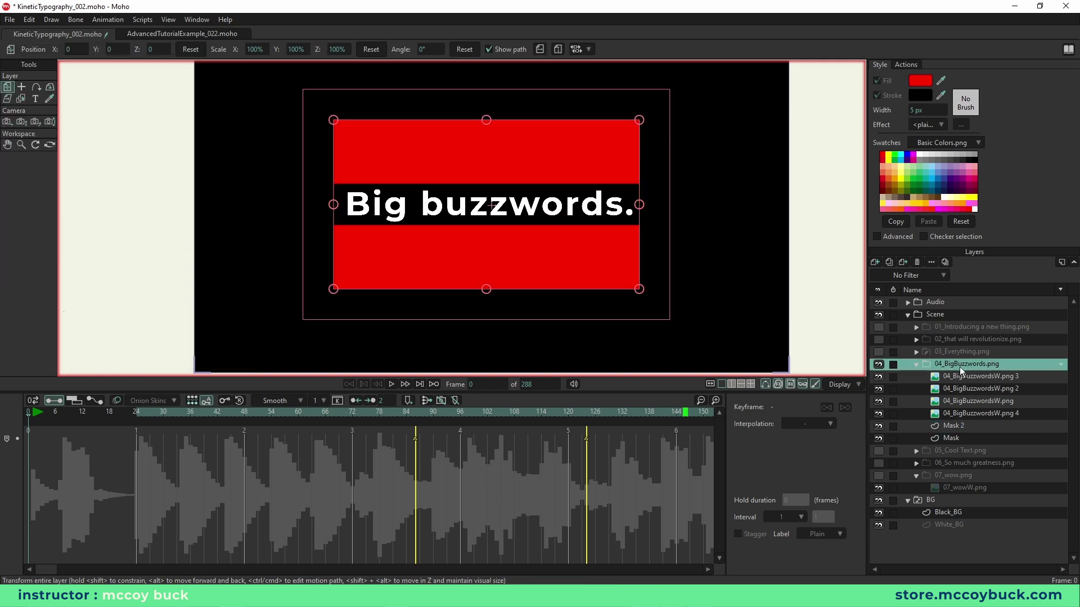
{"action": "double_click", "coordinate": [960, 367]}
{"action": "left_click", "coordinate": [522, 93]}
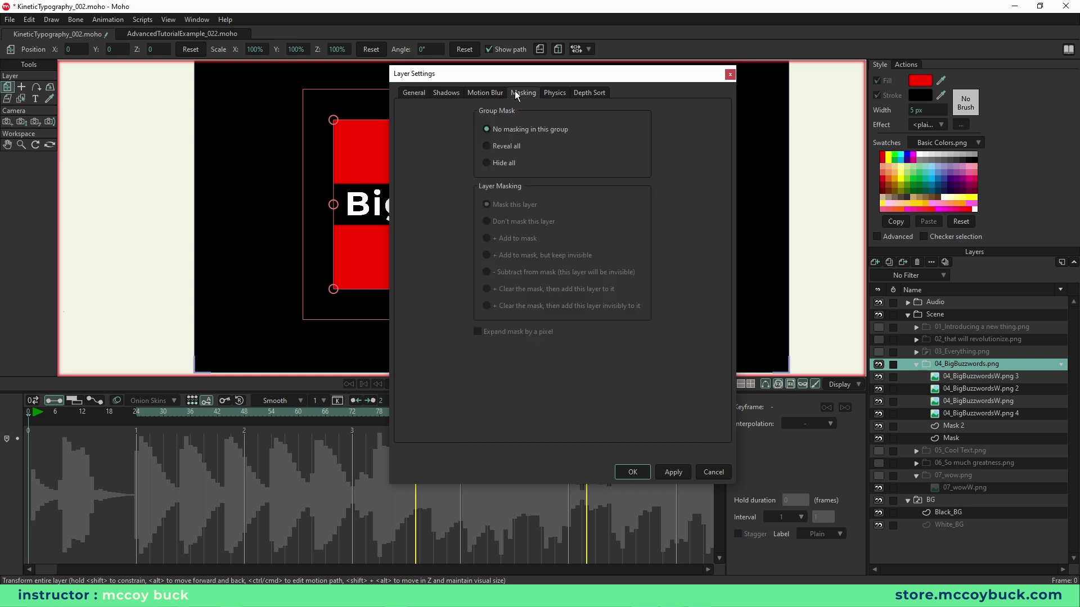
{"action": "left_click", "coordinate": [487, 147]}
{"action": "left_click", "coordinate": [646, 472]}
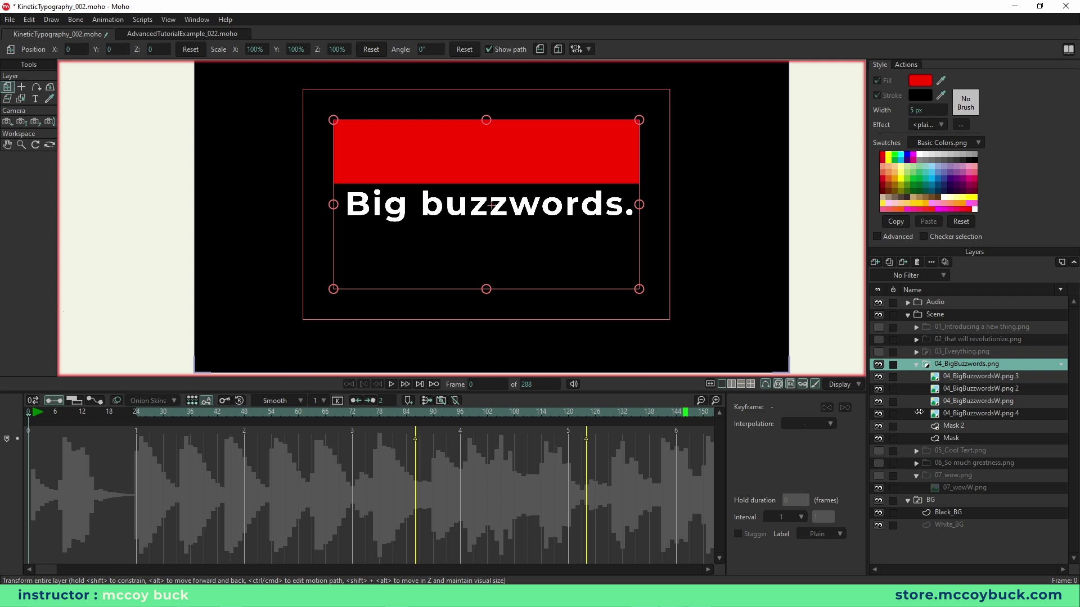
Step: Set the Mask 2 layer's masking to "Subtract from mask (this layer will be invisible)"
{"action": "left_click", "coordinate": [956, 426]}
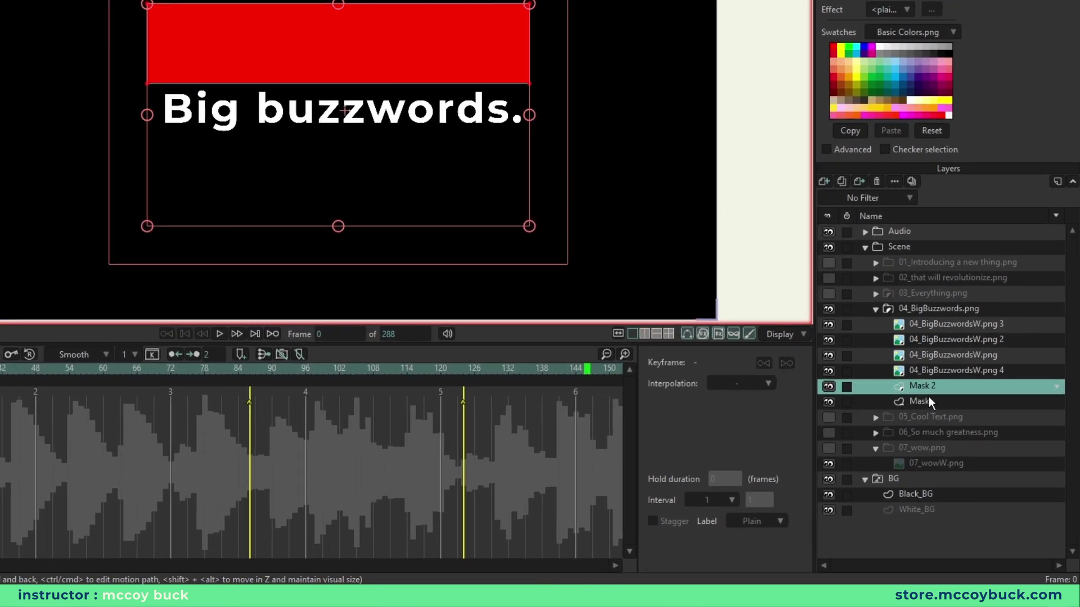
{"action": "left_click", "coordinate": [916, 403]}
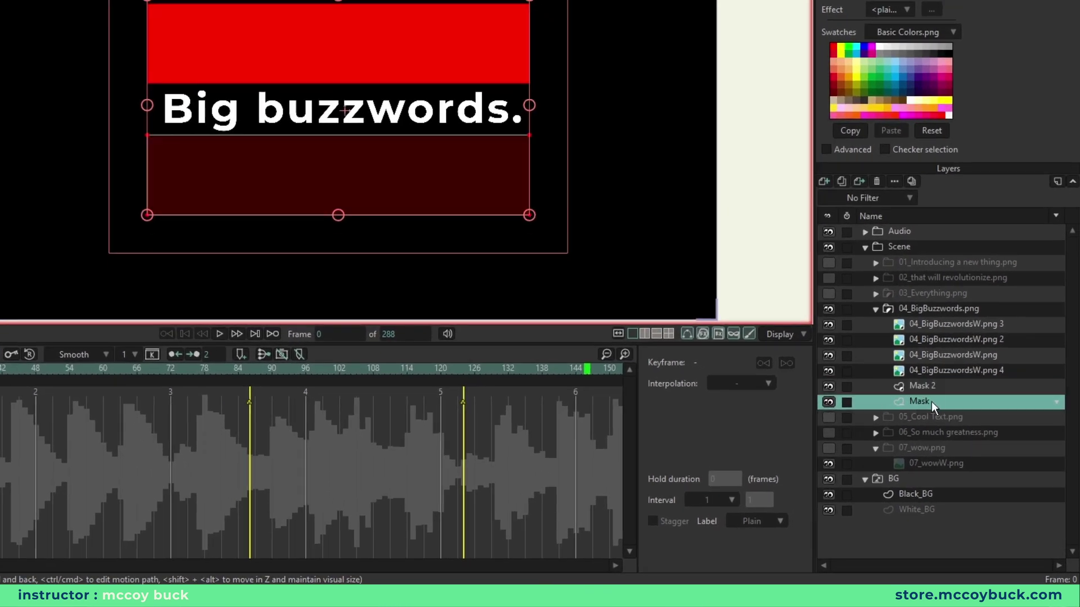
{"action": "left_click", "coordinate": [945, 387]}
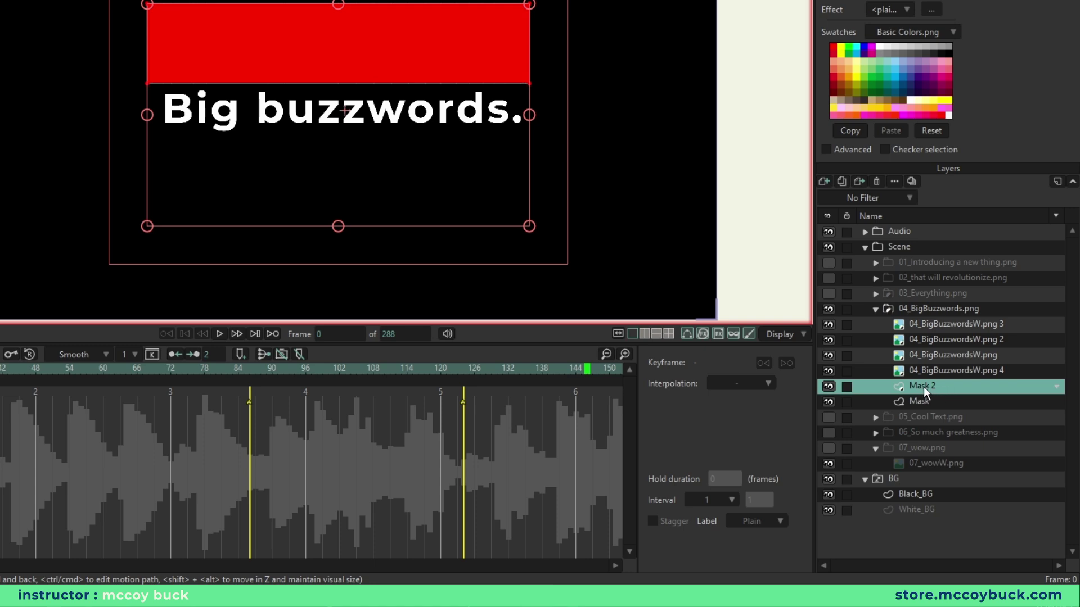
{"action": "right_click", "coordinate": [923, 386]}
{"action": "mouse_move", "coordinate": [971, 433]}
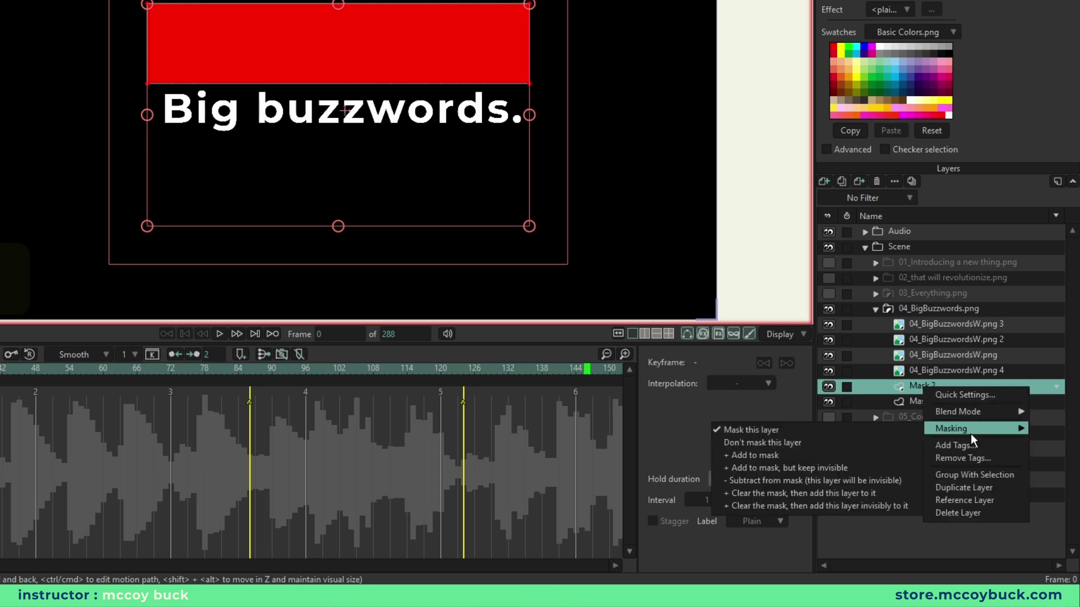
{"action": "left_click", "coordinate": [836, 484]}
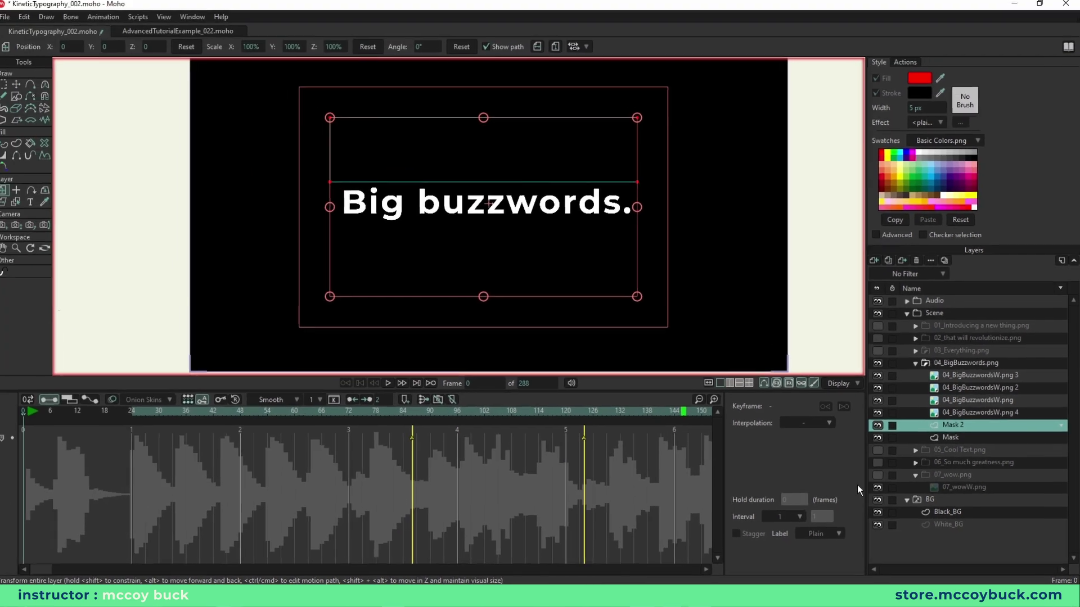
Step: Set playback to start at about frame 177 and play the "Big buzzwords." section to check the masked word reveals
{"action": "key", "text": "ctrl+shift+d"}
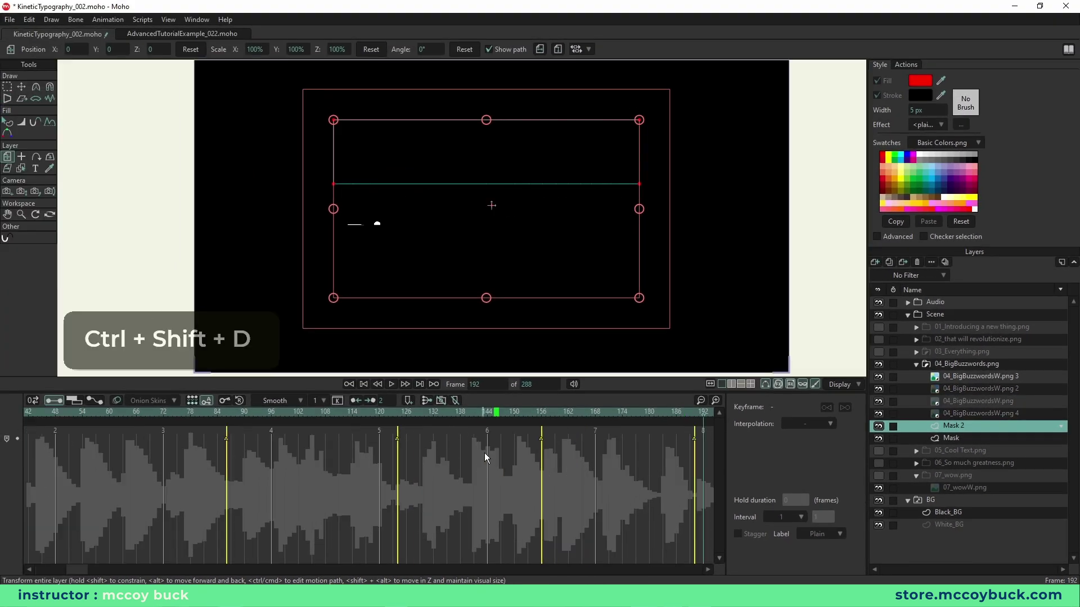
{"action": "left_click_drag", "start_coordinate": [79, 569], "coordinate": [124, 572]}
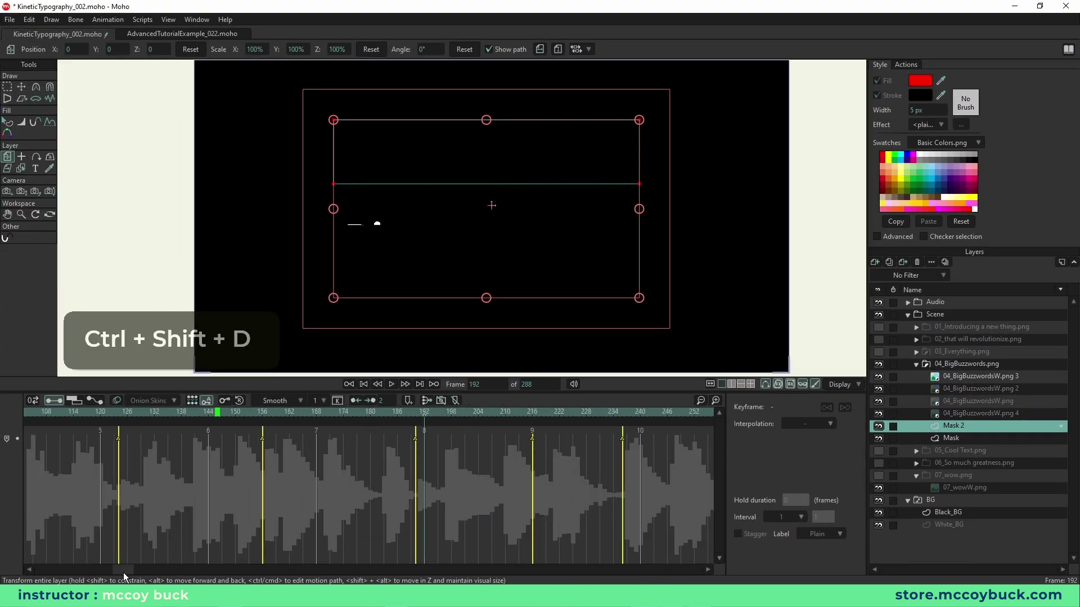
{"action": "left_click", "coordinate": [356, 412]}
{"action": "key", "text": "space"}
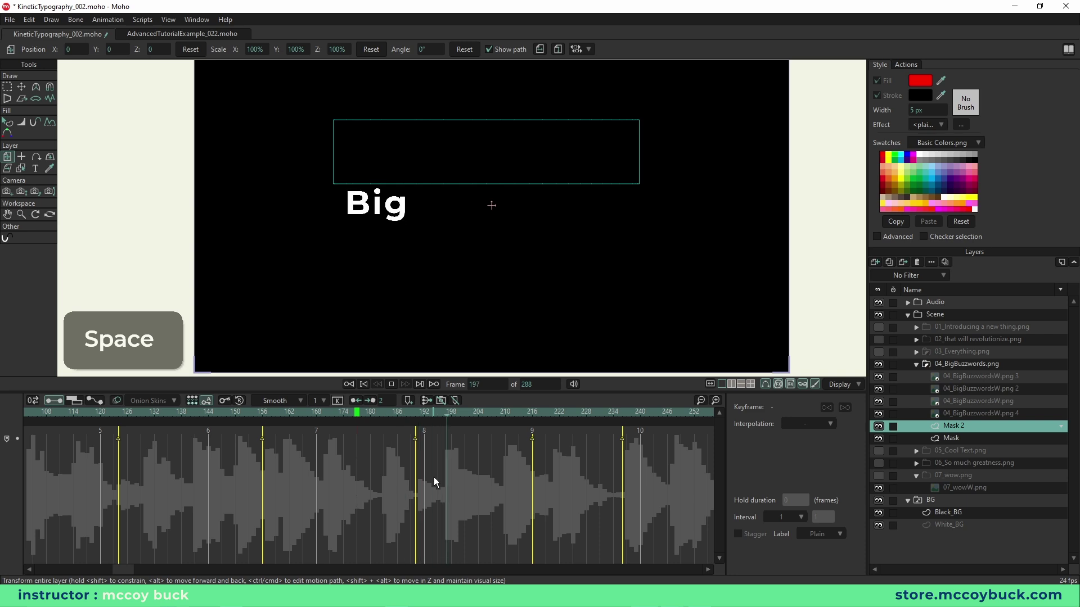
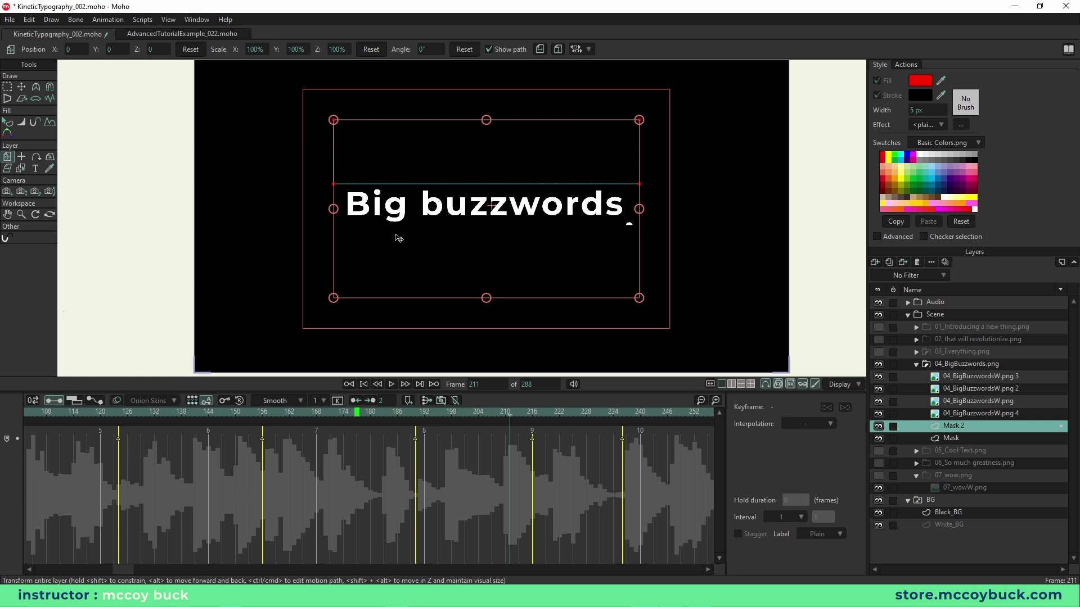
Step: Delete the frame 215 visibility keyframes from all four 04_BigBuzzwordsW.png word layers
{"action": "left_click", "coordinate": [979, 376]}
{"action": "left_click", "coordinate": [978, 414], "text": "shift"}
{"action": "scroll", "coordinate": [537, 494], "scroll_direction": "down", "scroll_amount": 3}
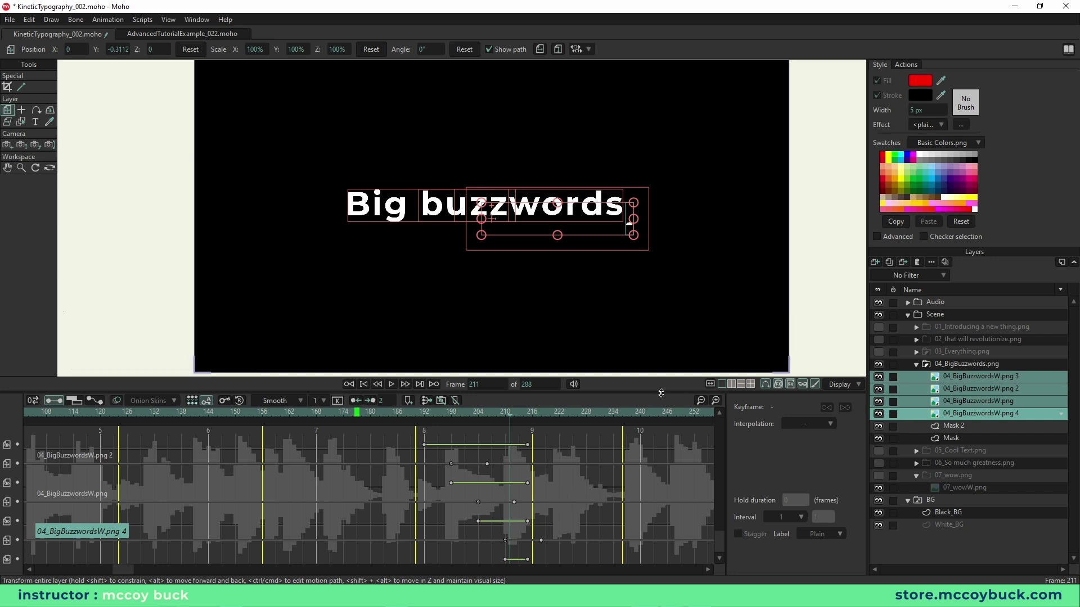
{"action": "left_click_drag", "start_coordinate": [661, 394], "coordinate": [661, 342]}
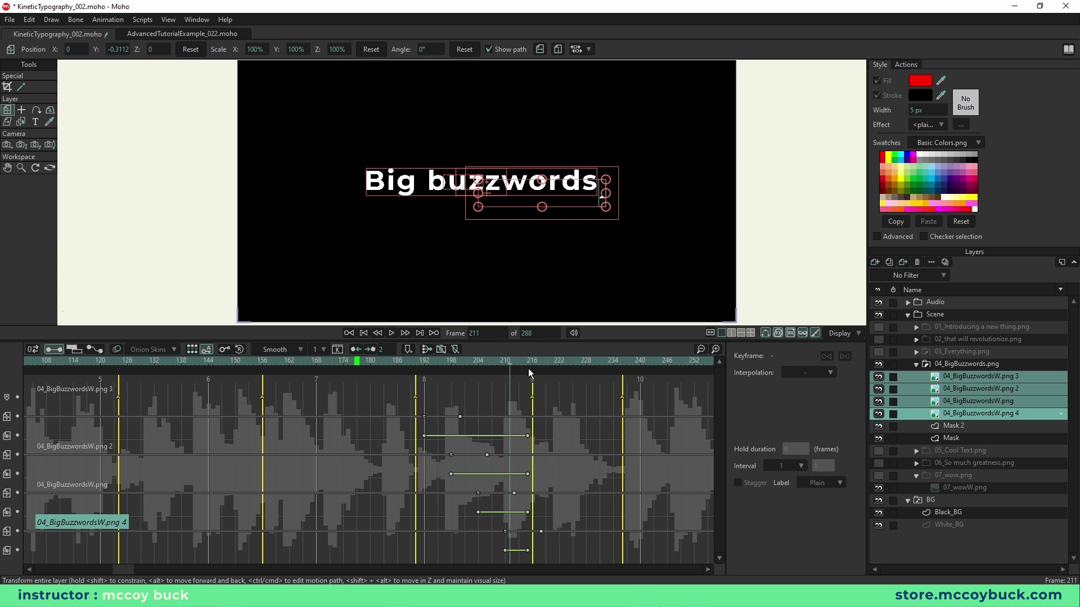
{"action": "left_click", "coordinate": [528, 366]}
{"action": "left_click_drag", "start_coordinate": [520, 427], "coordinate": [531, 561]}
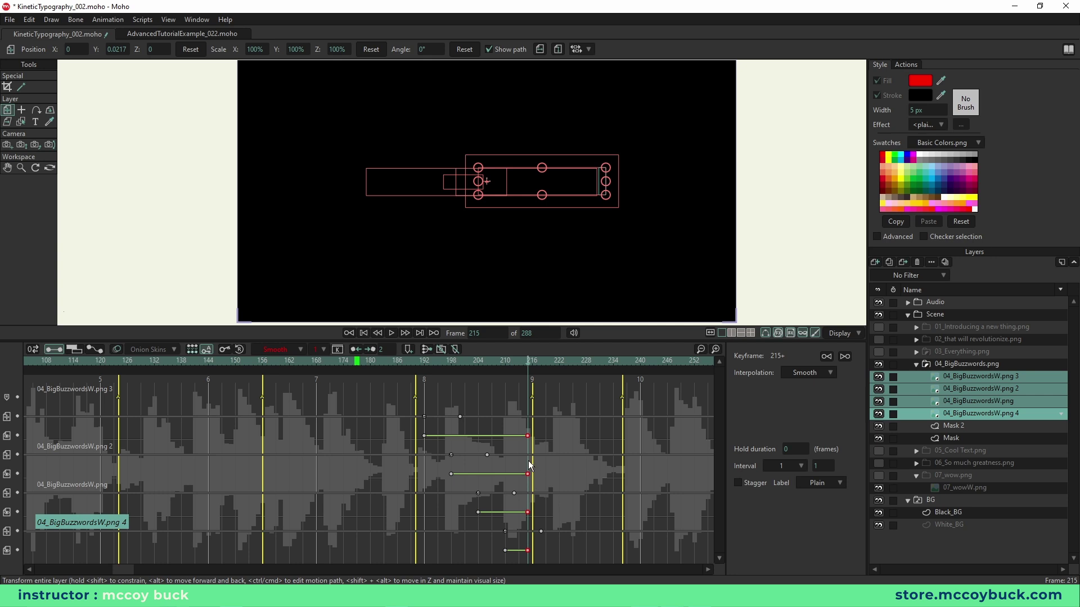
{"action": "key", "text": "Delete"}
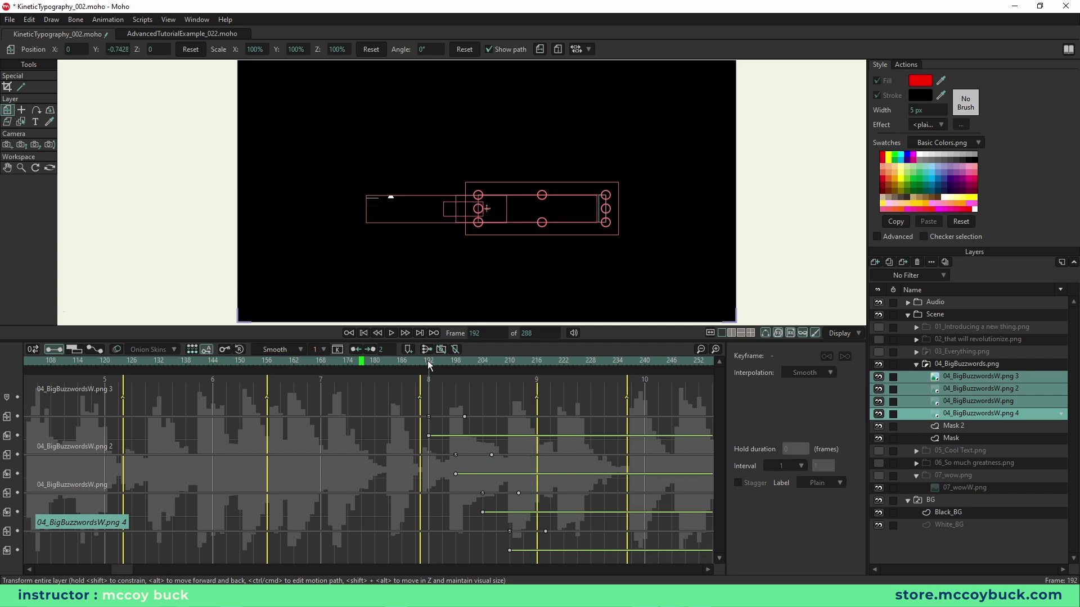
Step: Play the "Big buzzwords." section from about frame 192 to check the reveals and the text's extended visibility
{"action": "key", "text": "space"}
{"action": "key", "text": "space"}
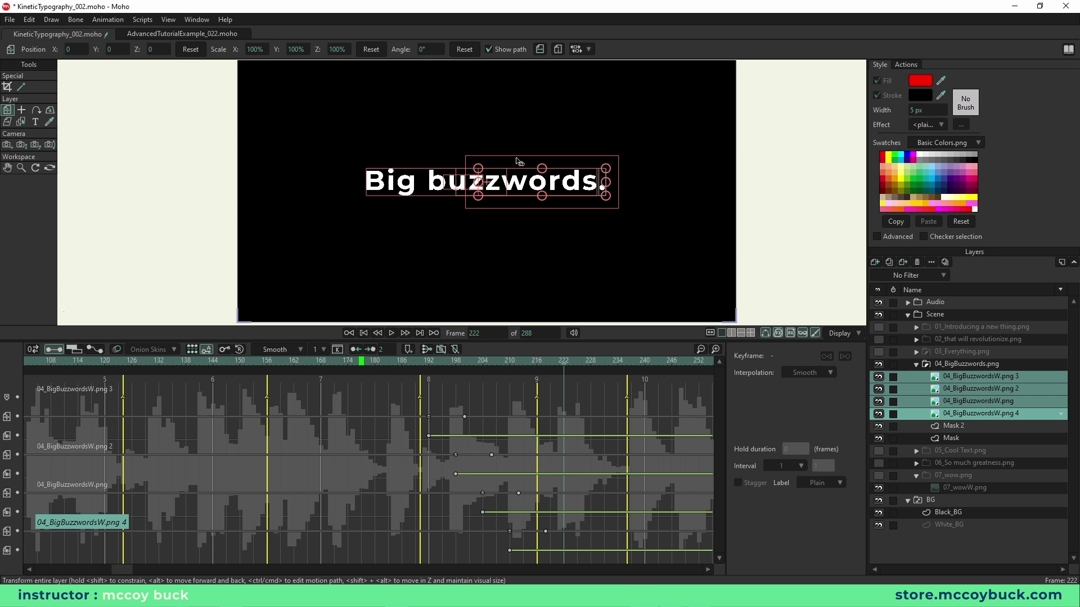
{"action": "mouse_move", "coordinate": [429, 359]}
{"action": "left_mouse_down"}
{"action": "mouse_move", "coordinate": [500, 369]}
{"action": "mouse_move", "coordinate": [427, 368]}
{"action": "left_mouse_up"}
{"action": "key", "text": "space"}
{"action": "key", "text": "space"}
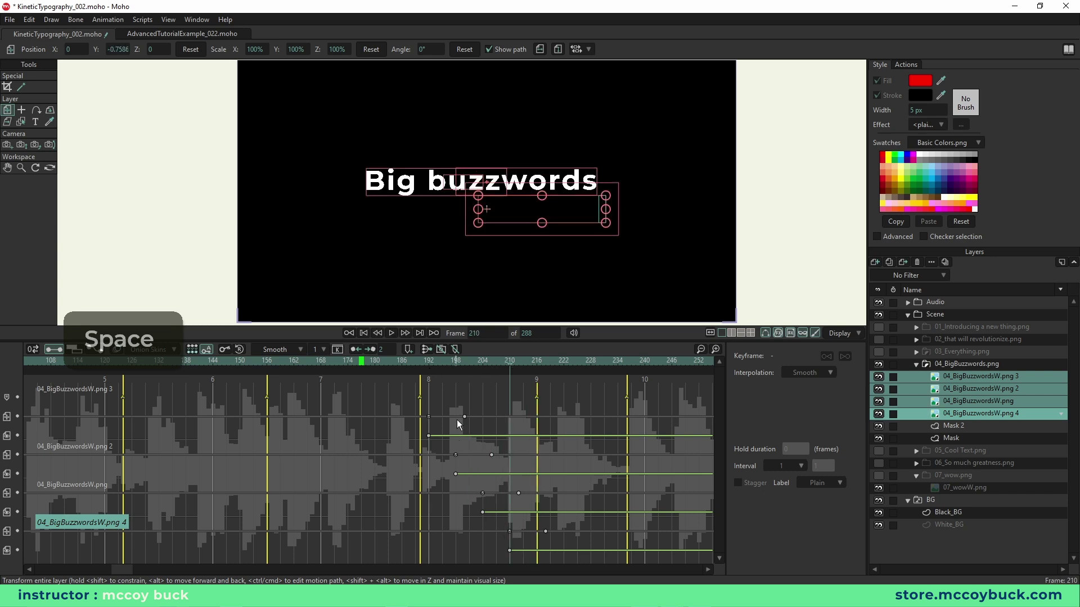
Step: Add a position keyframe at frame 210 to the 04_BigBuzzwordsW.png 3 layer holding the word "Big"
{"action": "left_click", "coordinate": [995, 381]}
{"action": "scroll", "coordinate": [414, 207], "scroll_direction": "up", "scroll_amount": 4}
{"action": "right_click", "coordinate": [520, 248]}
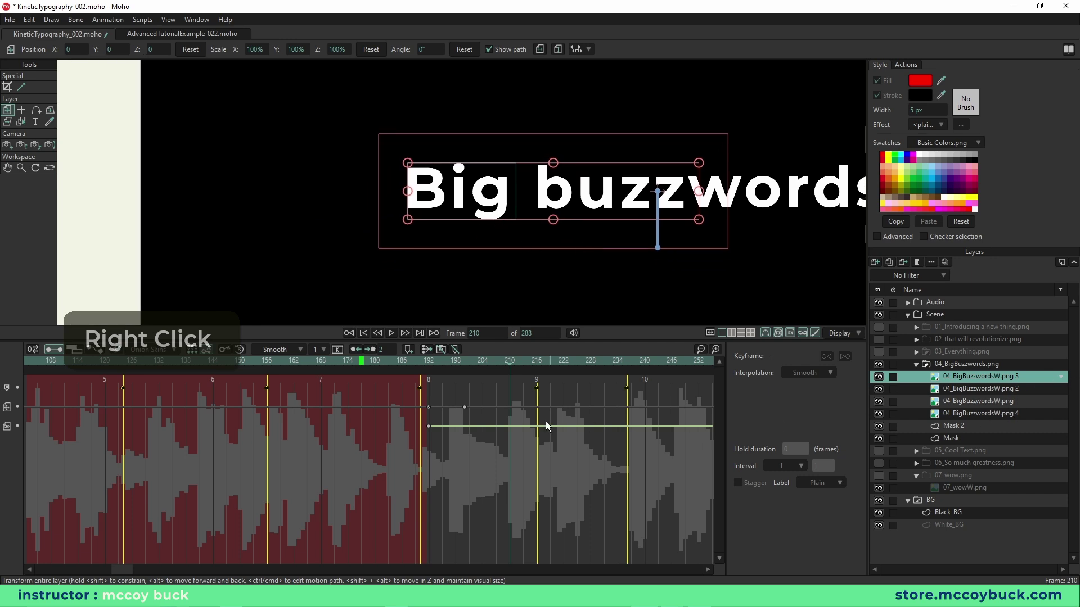
{"action": "left_click", "coordinate": [455, 210]}
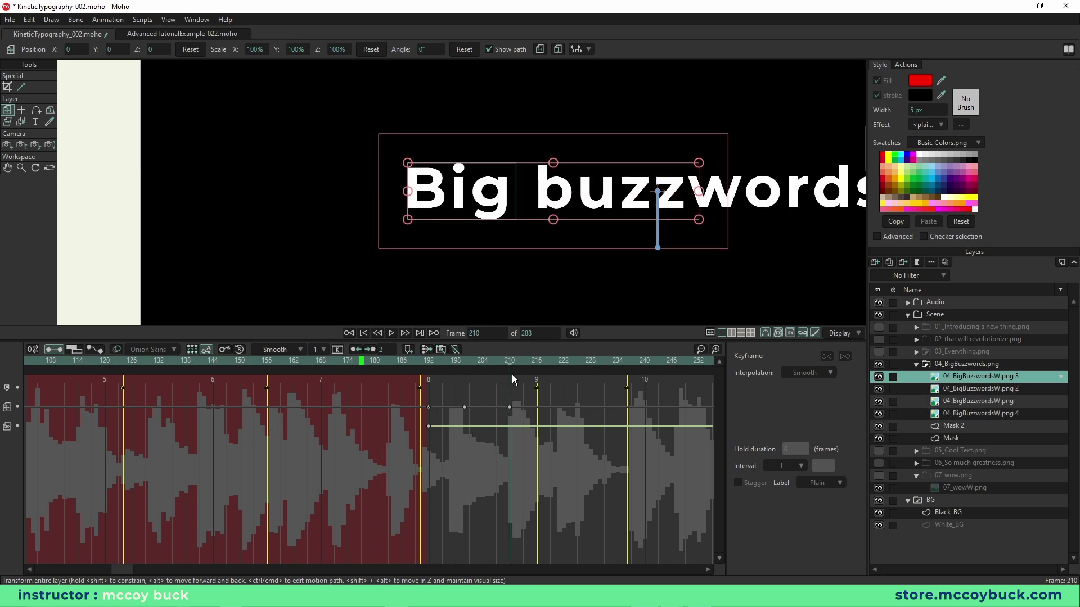
{"action": "scroll", "coordinate": [499, 251], "scroll_direction": "down", "scroll_amount": 3}
{"action": "right_click", "coordinate": [462, 237]}
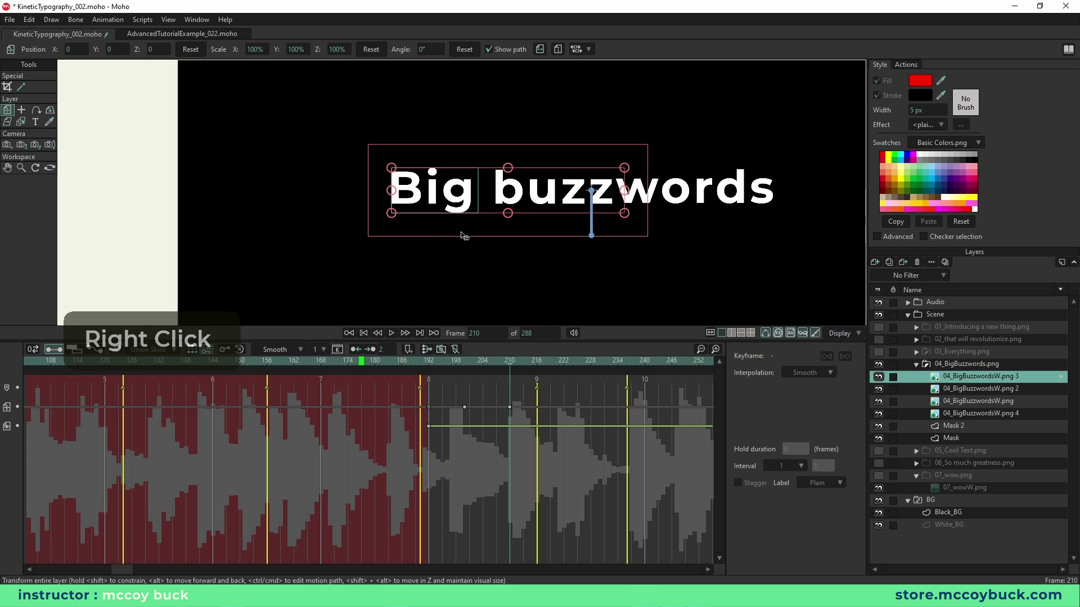
{"action": "left_click", "coordinate": [467, 363]}
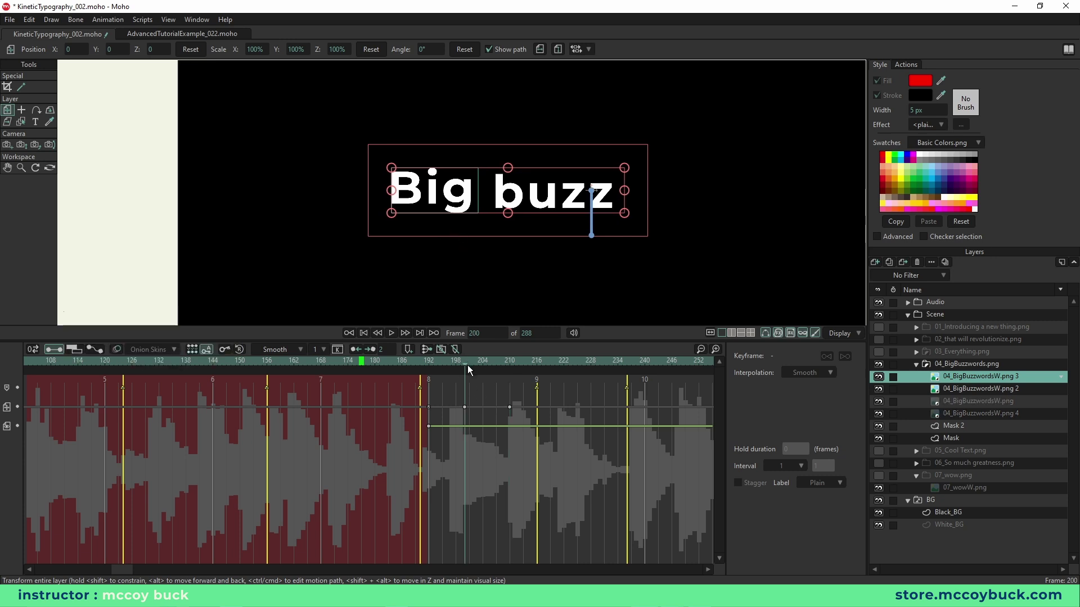
{"action": "left_click", "coordinate": [511, 364]}
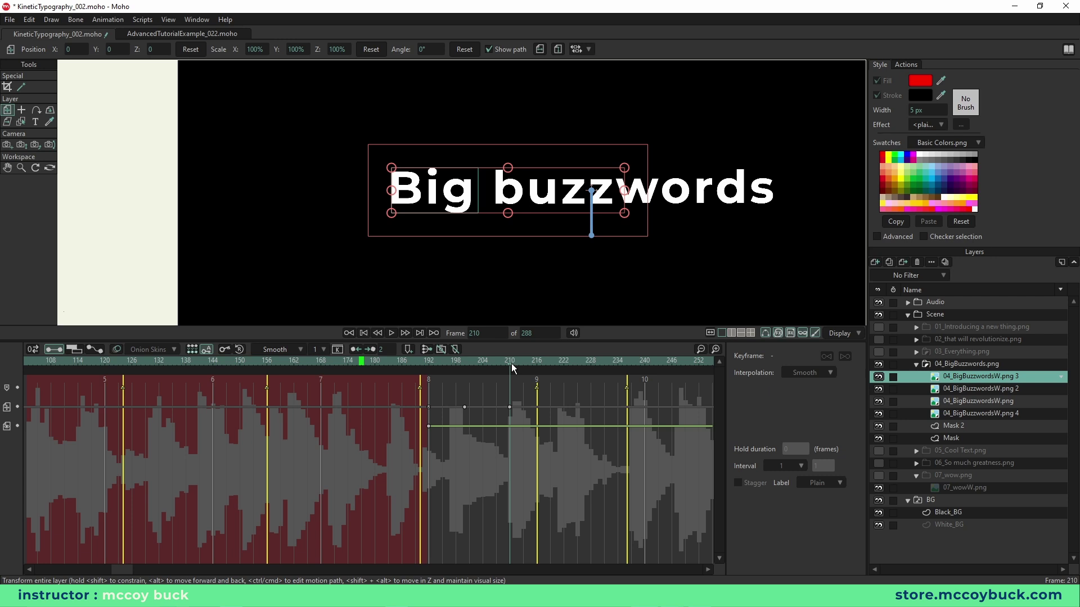
Step: At frame 214, move the word "Big" slightly straight down to a Y position of about -0.17
{"action": "left_click_drag", "start_coordinate": [511, 363], "coordinate": [528, 366]}
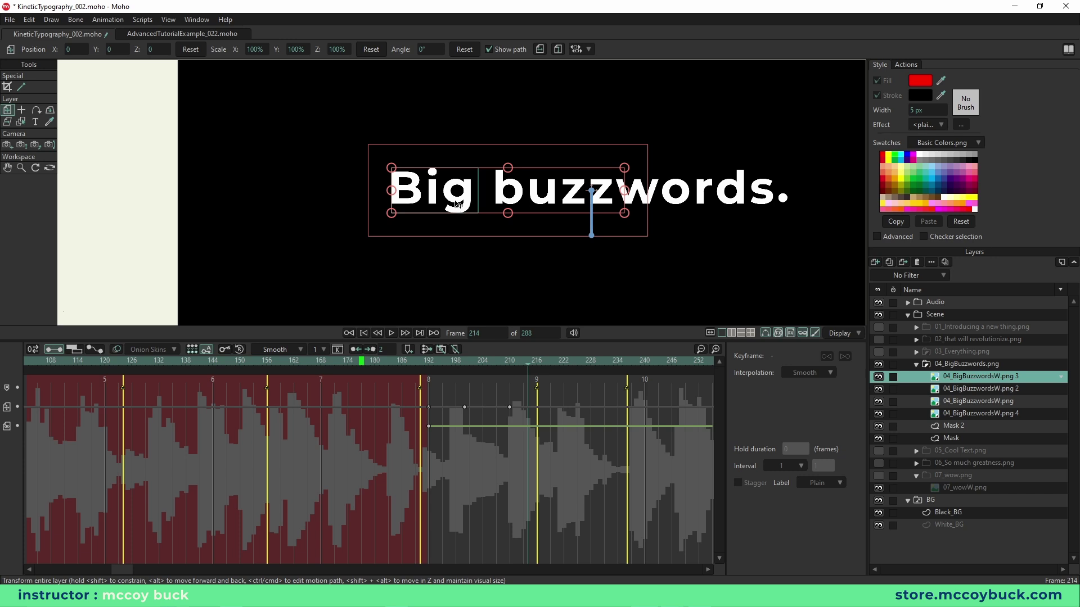
{"action": "left_click_drag", "start_coordinate": [457, 204], "coordinate": [456, 215]}
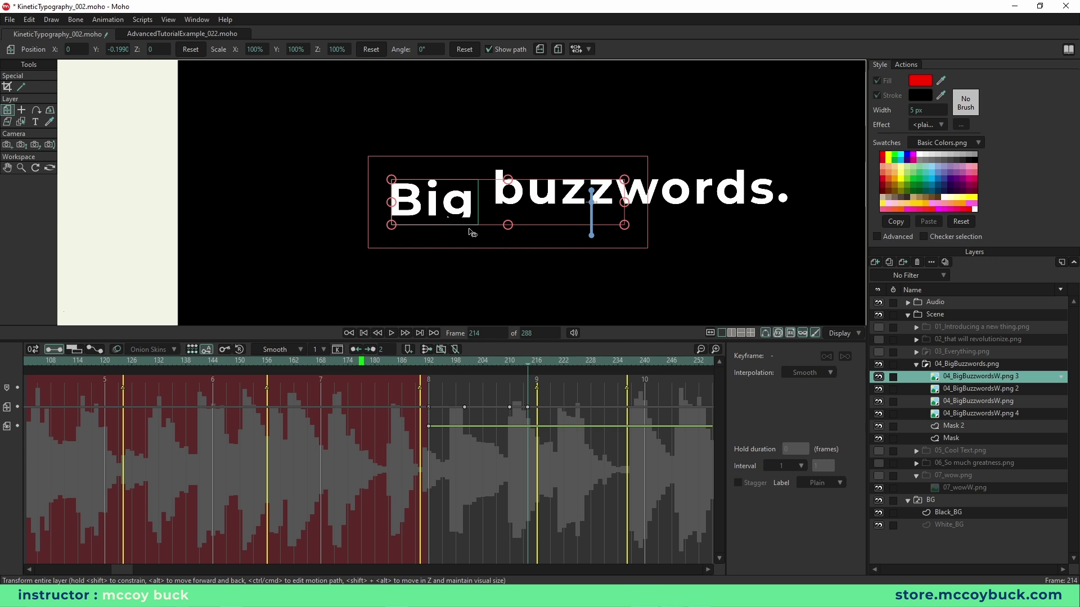
{"action": "left_click", "coordinate": [454, 208], "text": "shift"}
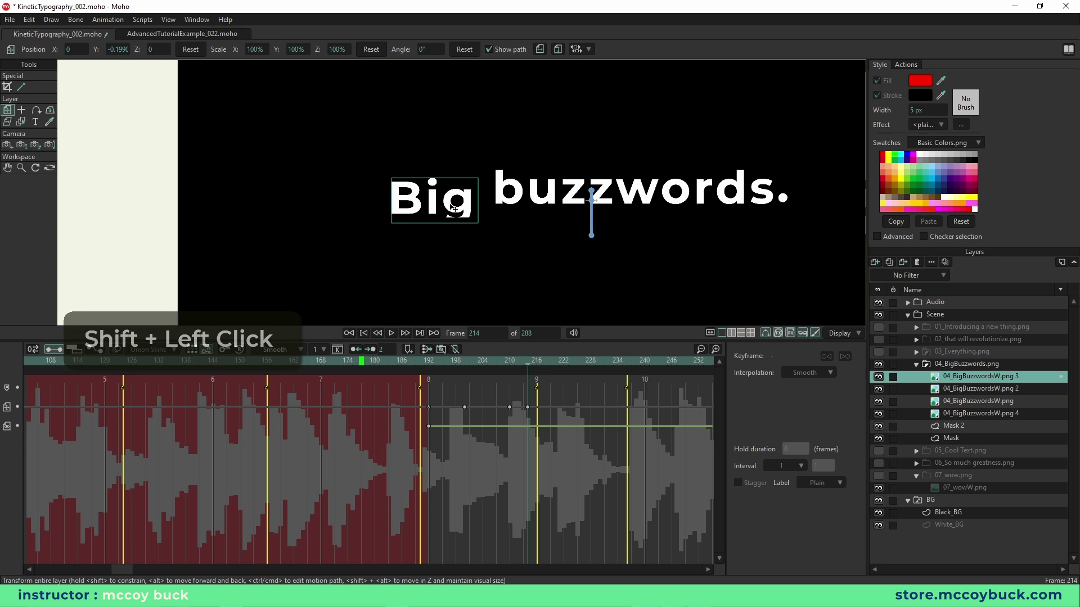
{"action": "left_click", "coordinate": [453, 206], "text": "shift"}
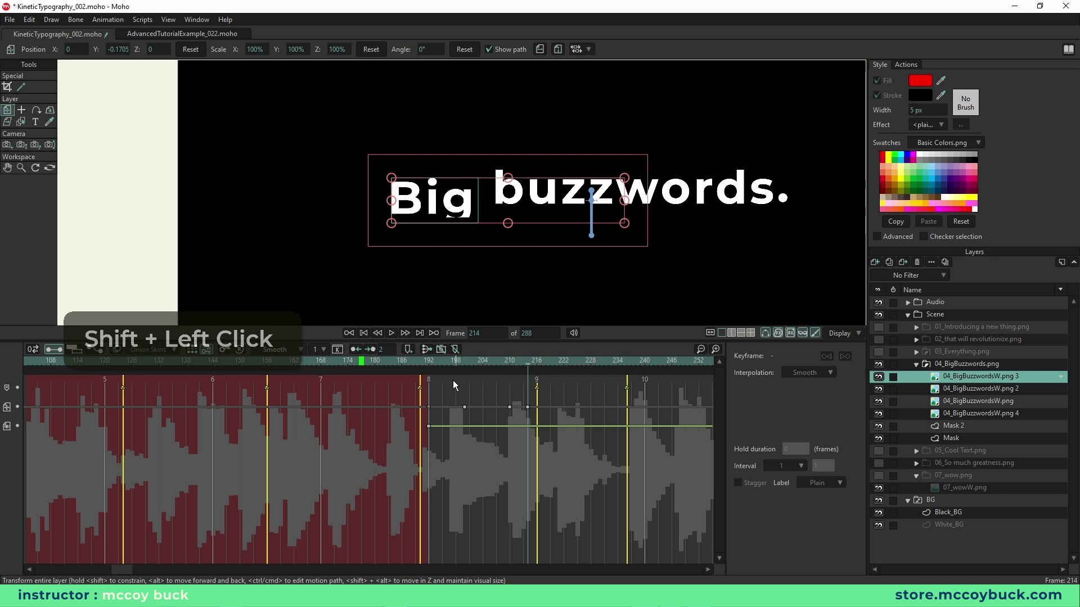
Step: At frame 222, move "Big" straight up behind the upper mask to Y about 1.3, and play back its exit
{"action": "left_click_drag", "start_coordinate": [421, 360], "coordinate": [564, 376]}
{"action": "left_click_drag", "start_coordinate": [438, 207], "coordinate": [428, 120]}
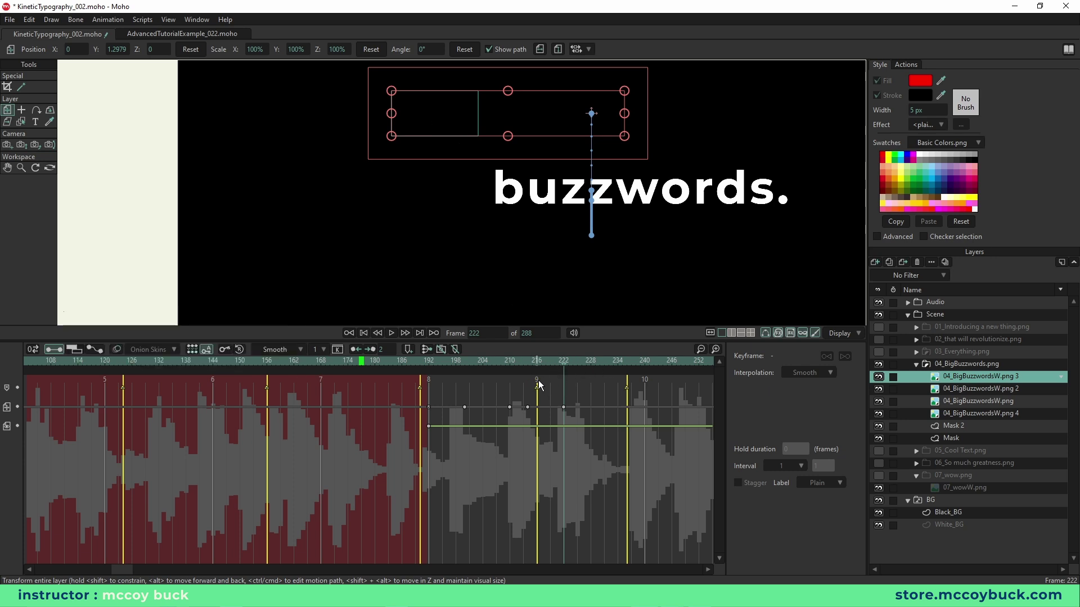
{"action": "left_click", "coordinate": [404, 360]}
{"action": "key", "text": "space"}
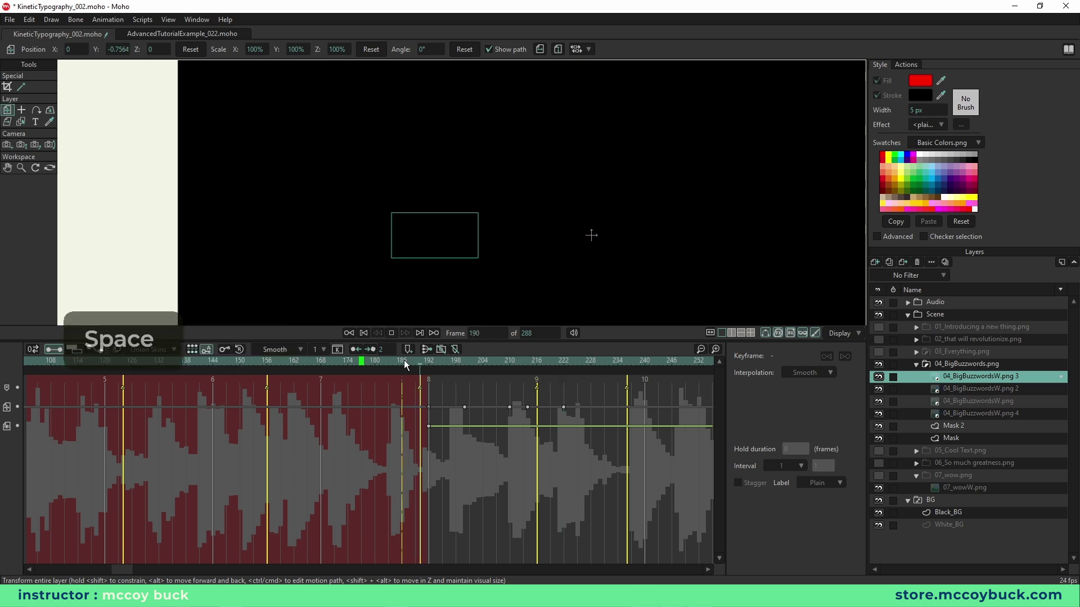
{"action": "key", "text": "space"}
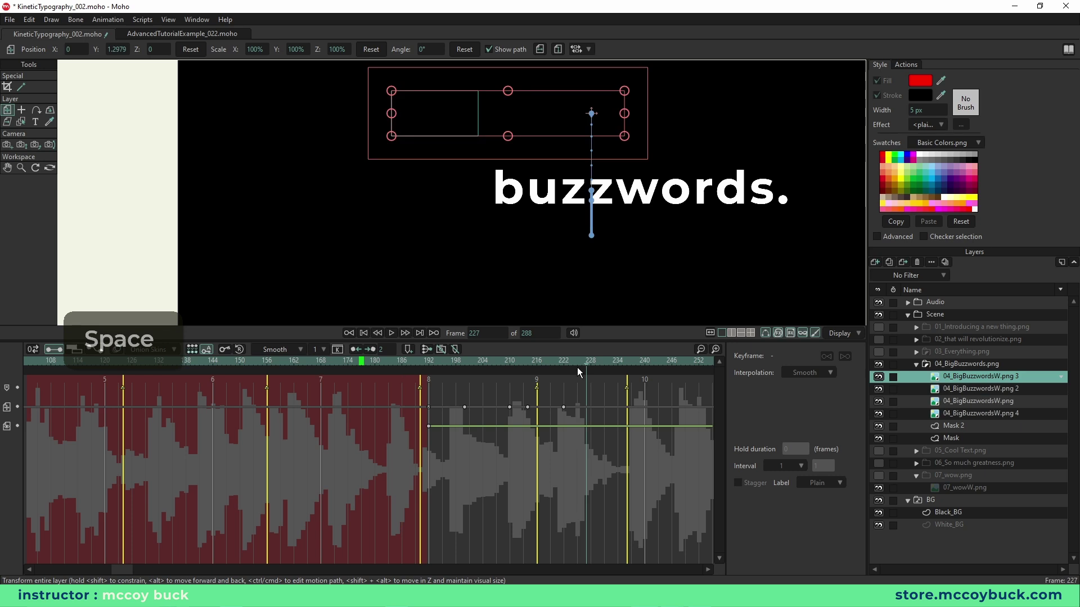
Step: Set the interpolation of the "Big" layer's frame 214 position keyframe to Elastic
{"action": "left_click", "coordinate": [527, 360]}
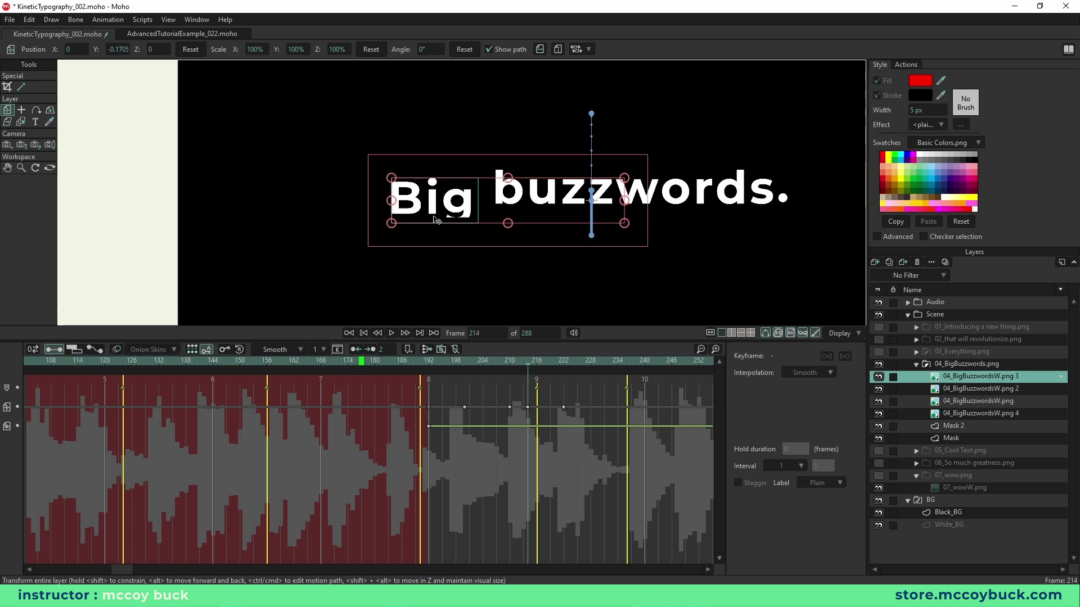
{"action": "left_click", "coordinate": [716, 350]}
{"action": "left_click_drag", "start_coordinate": [151, 571], "coordinate": [164, 574]}
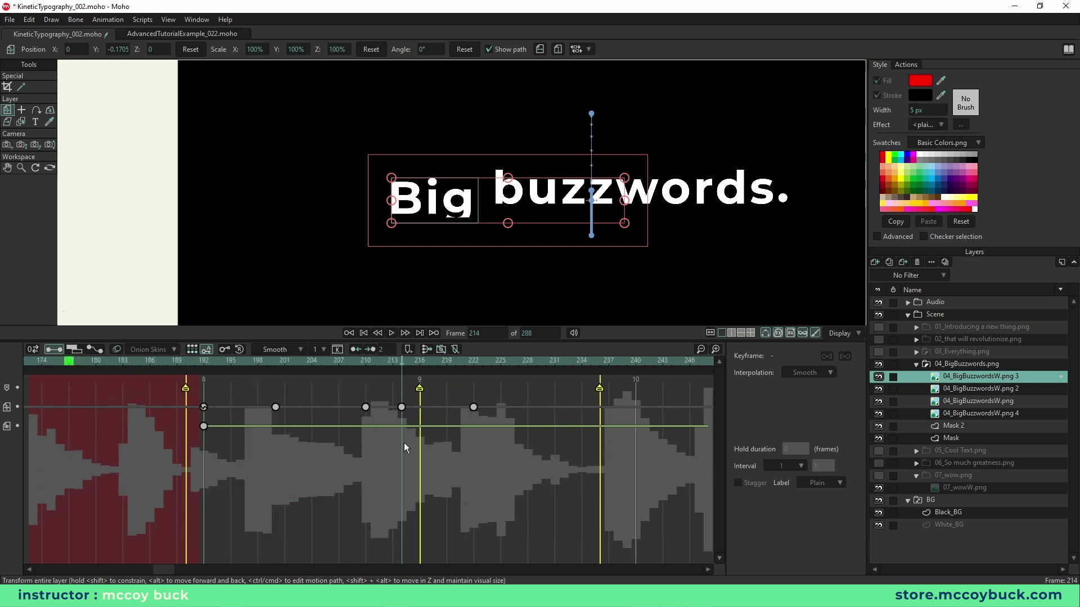
{"action": "left_click", "coordinate": [402, 408]}
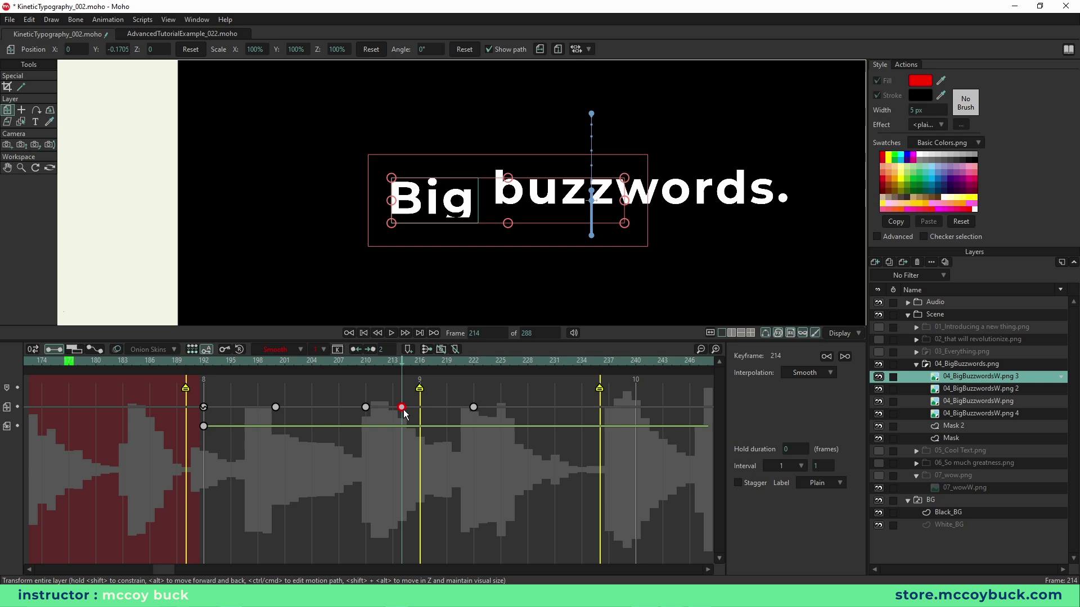
{"action": "mouse_move", "coordinate": [406, 363]}
{"action": "left_mouse_down"}
{"action": "mouse_move", "coordinate": [470, 369]}
{"action": "mouse_move", "coordinate": [402, 372]}
{"action": "left_mouse_up"}
{"action": "right_click", "coordinate": [401, 408]}
{"action": "left_click", "coordinate": [424, 518]}
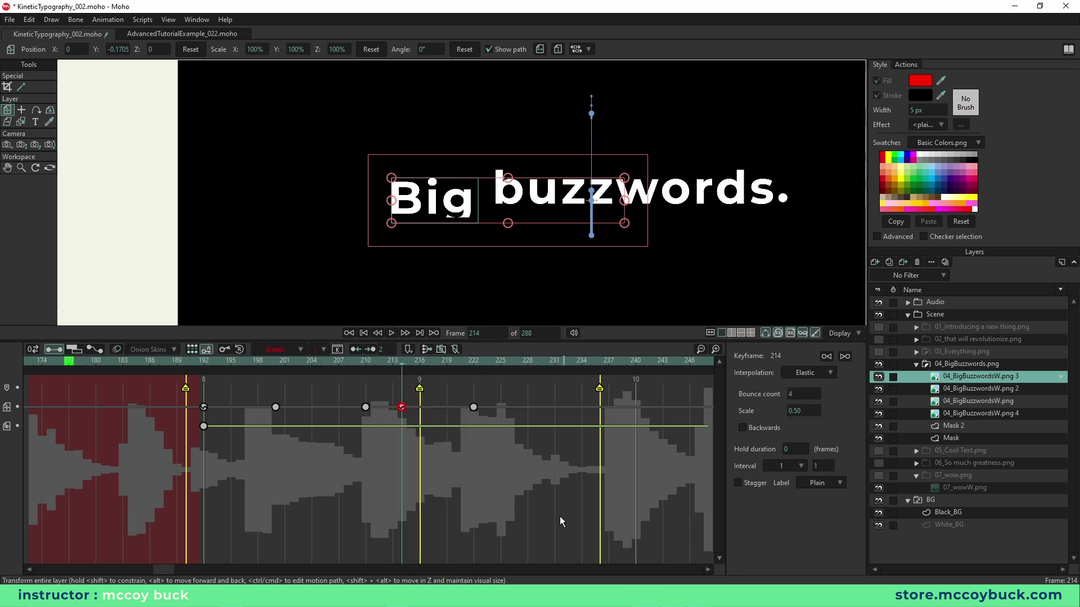
Step: Give the Elastic keyframe a bounce count of 1 and a scale of 0.8
{"action": "left_click", "coordinate": [810, 393]}
{"action": "type", "text": "1"}
{"action": "key", "text": "Tab"}
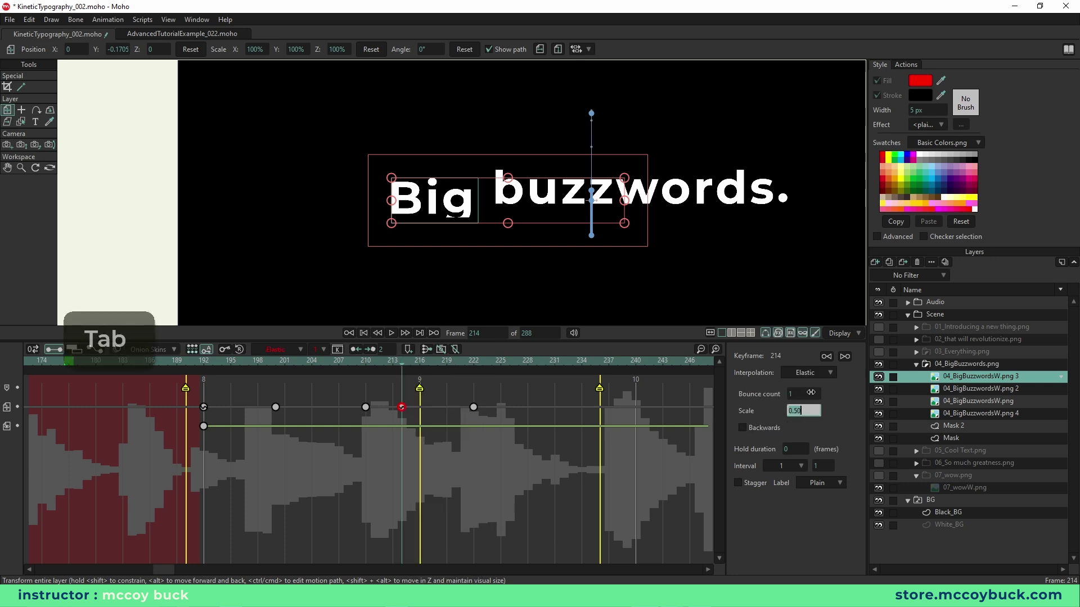
{"action": "type", "text": ".8"}
{"action": "key", "text": "Return"}
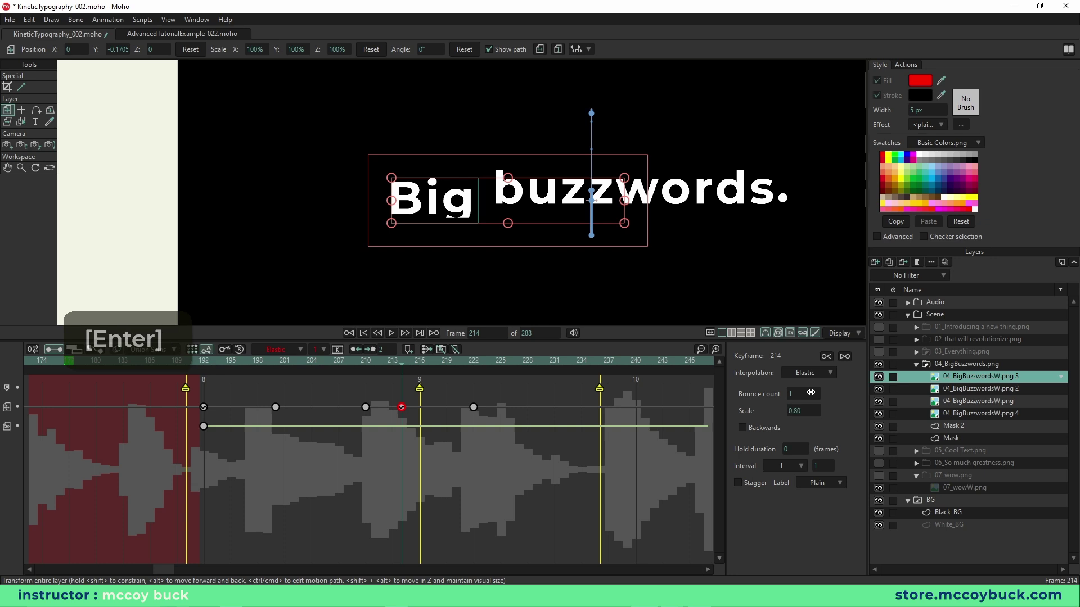
Step: Play the section from about frame 192 and scrub to frame 214 to check the dip and exit of "Big"
{"action": "key", "text": "space"}
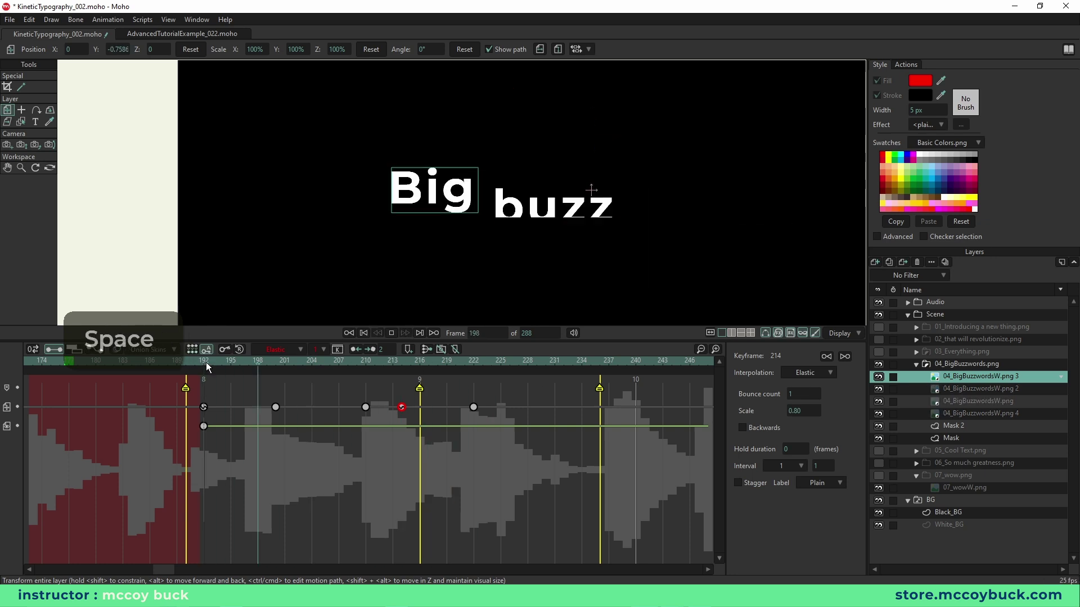
{"action": "key", "text": "space"}
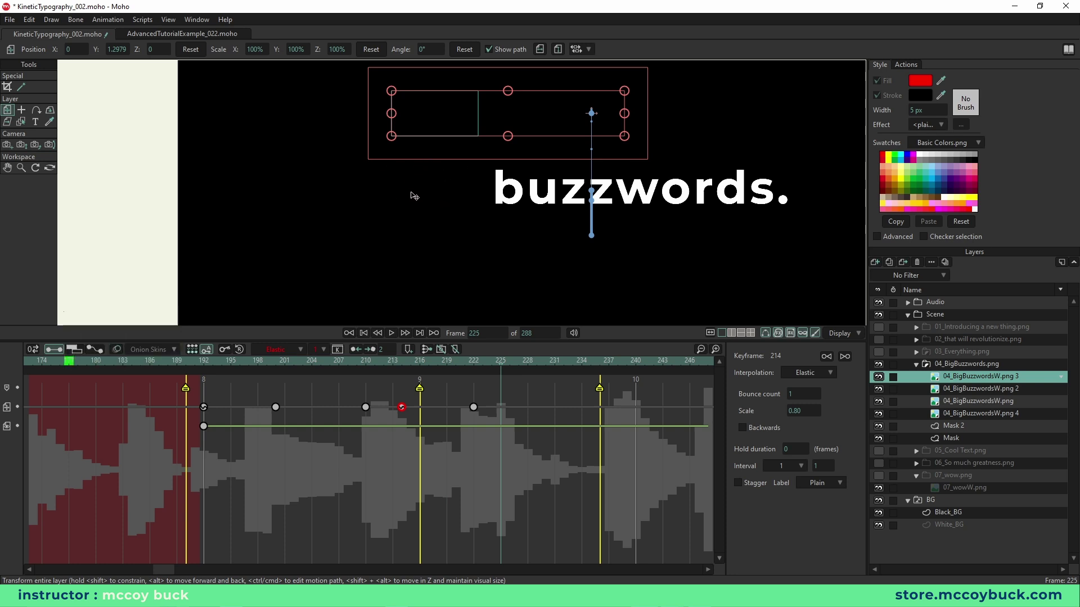
{"action": "scroll", "coordinate": [384, 202], "scroll_direction": "down", "scroll_amount": 1}
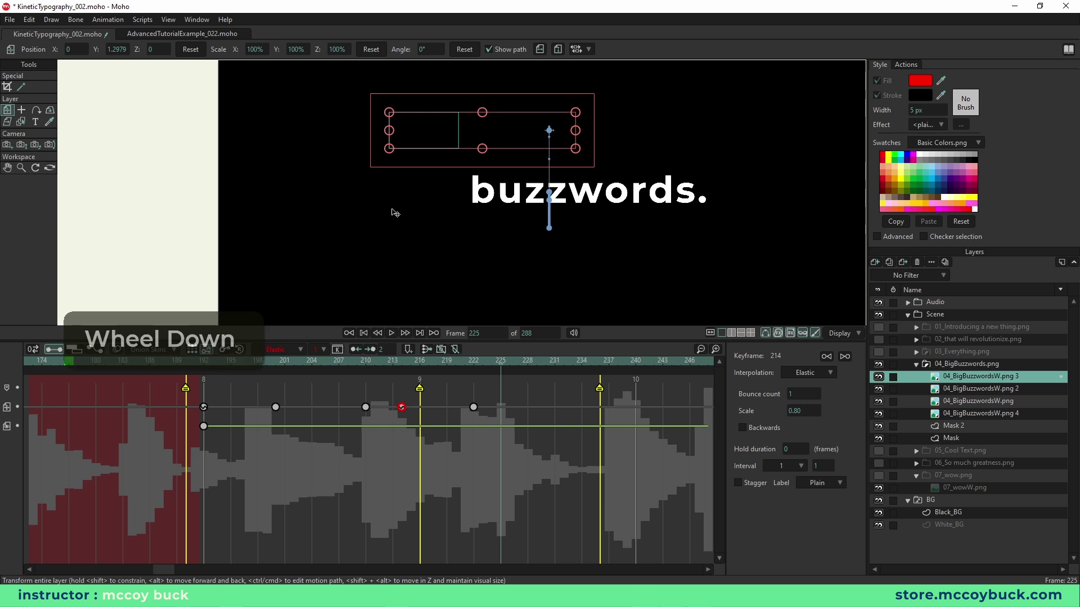
{"action": "left_click_drag", "start_coordinate": [247, 365], "coordinate": [197, 367]}
{"action": "key", "text": "space"}
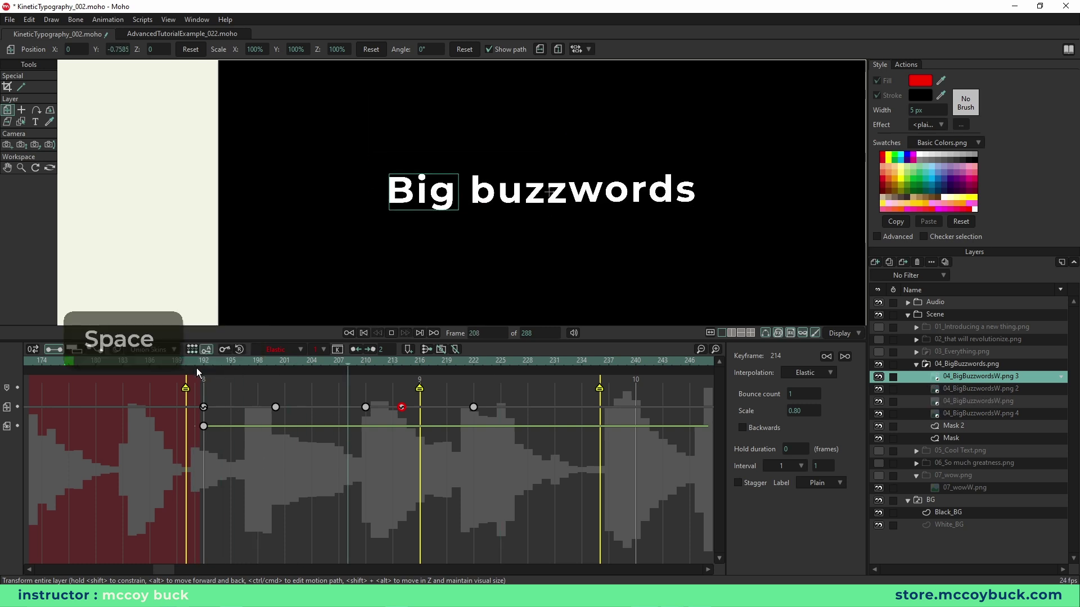
{"action": "key", "text": "space"}
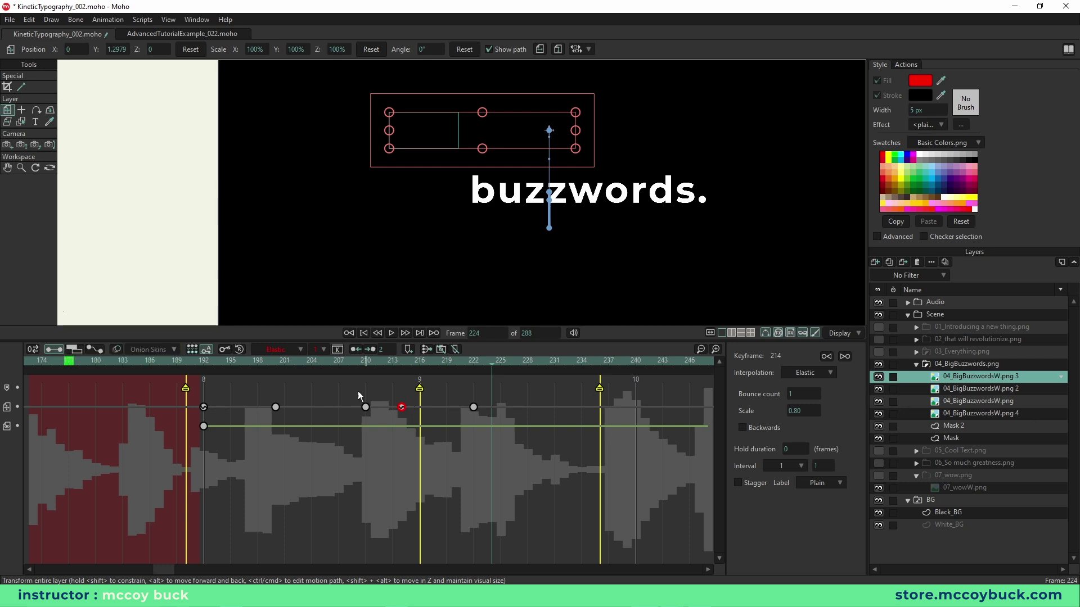
{"action": "left_click", "coordinate": [206, 363]}
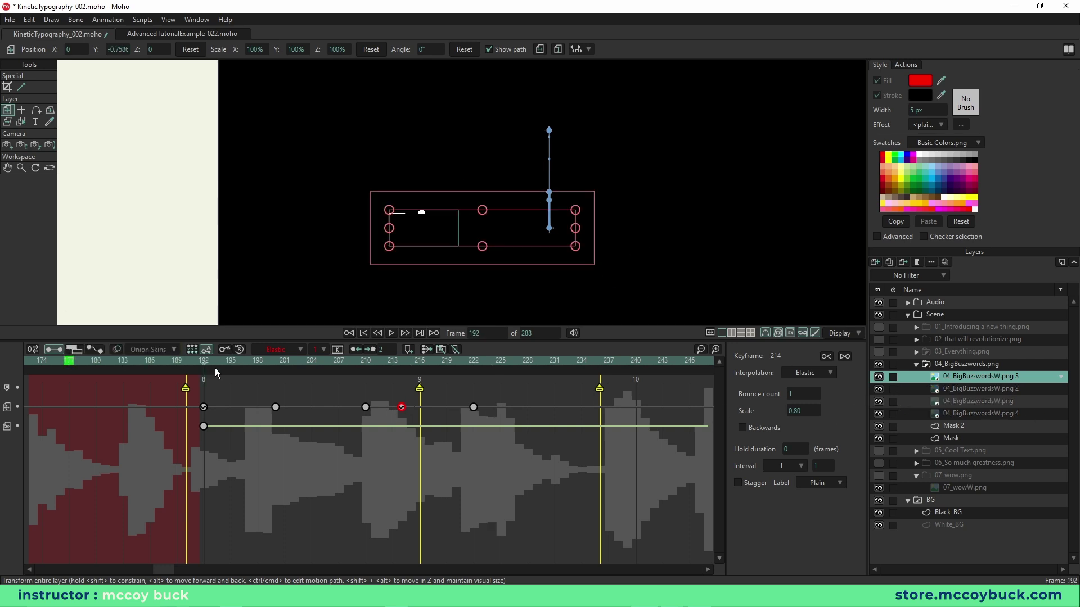
{"action": "left_click_drag", "start_coordinate": [205, 364], "coordinate": [399, 364]}
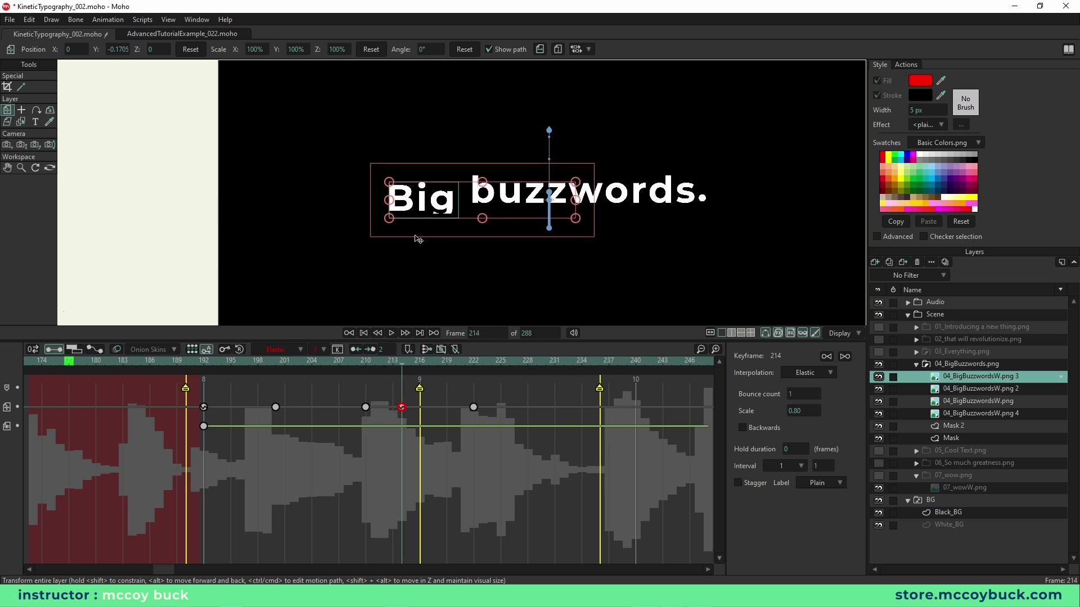
Step: At frame 214, move the two top points of the Mask layer's rectangle straight down to Y about -0.6
{"action": "key", "text": "alt"}
{"action": "right_click", "coordinate": [424, 254], "text": "alt"}
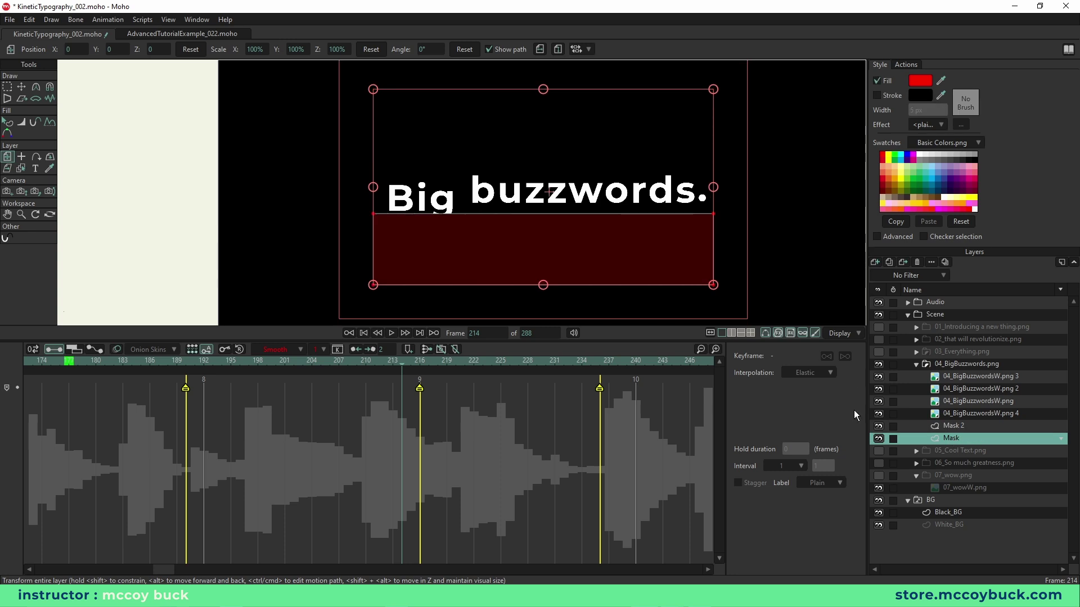
{"action": "key", "text": "g"}
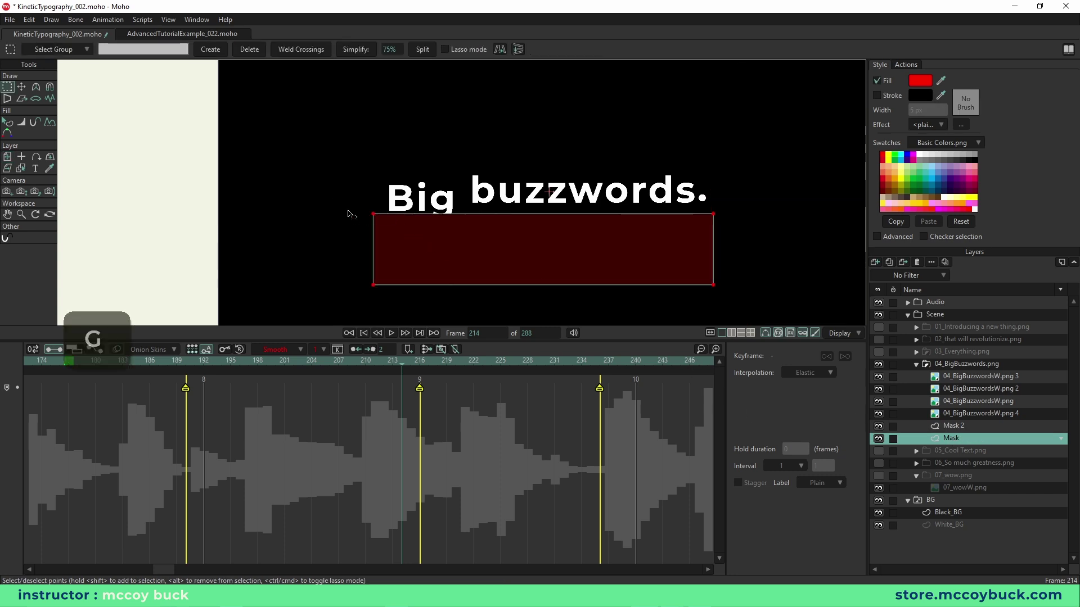
{"action": "left_click_drag", "start_coordinate": [355, 201], "coordinate": [724, 243]}
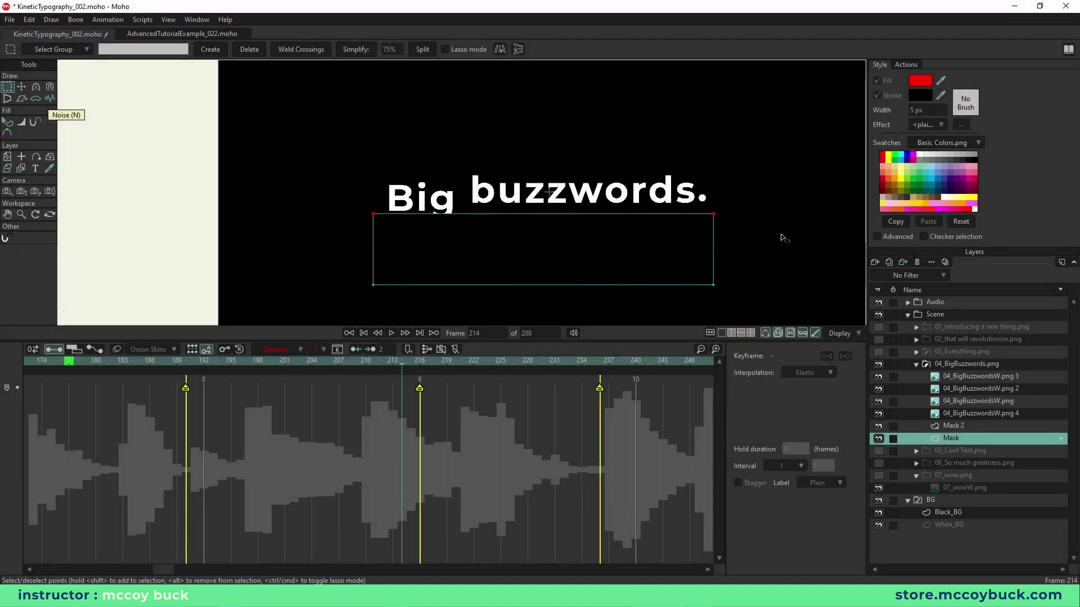
{"action": "key", "text": "t"}
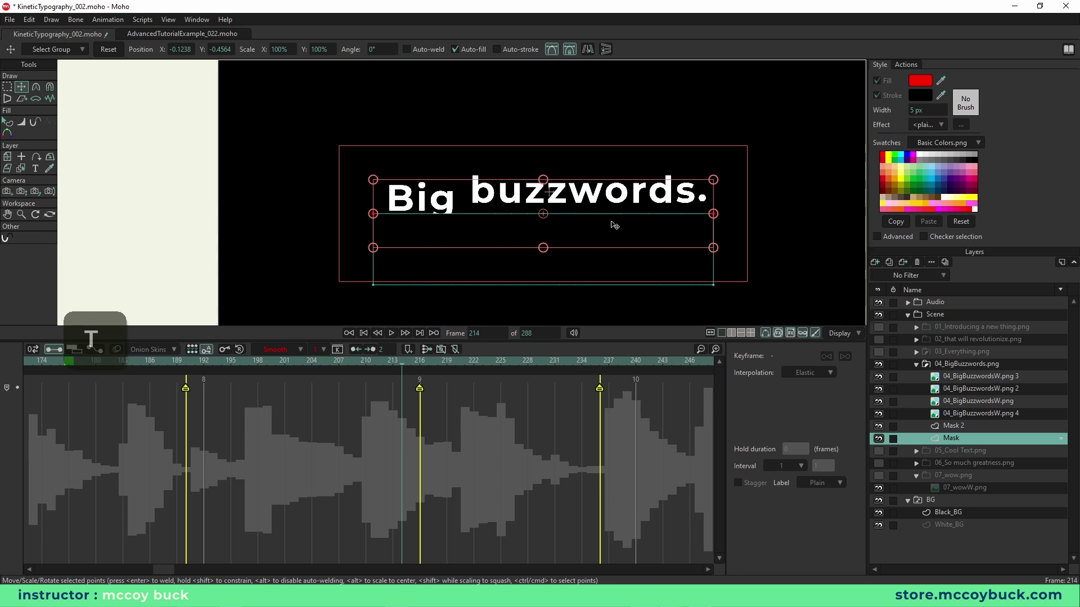
{"action": "key", "text": "shift"}
{"action": "left_click_drag", "start_coordinate": [610, 222], "coordinate": [582, 233]}
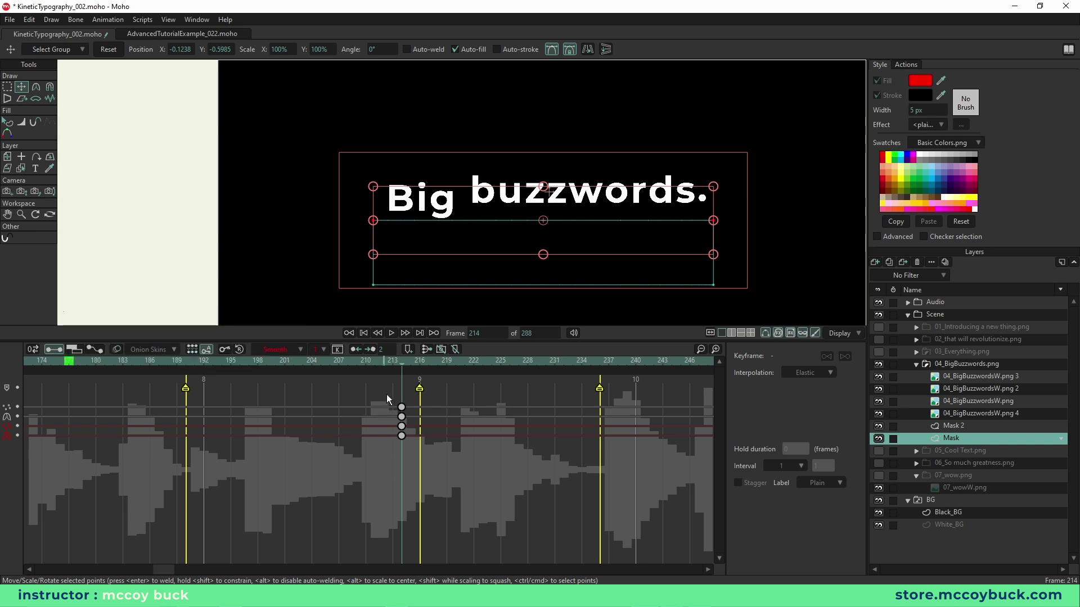
Step: Cut the Mask layer's point keyframes from frame 214 and paste them at frame 0
{"action": "left_click_drag", "start_coordinate": [384, 392], "coordinate": [403, 443]}
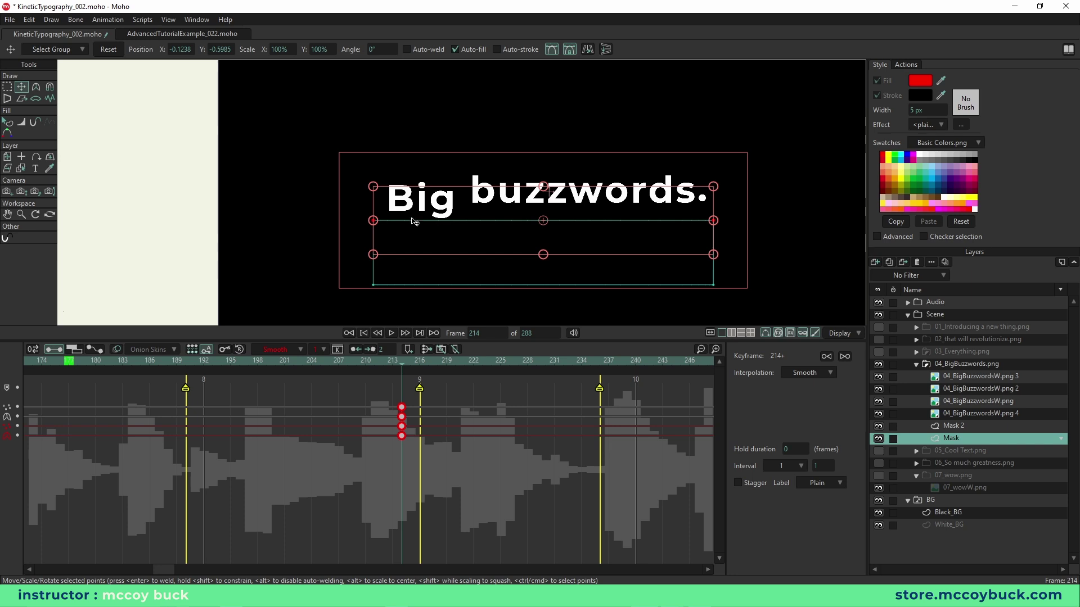
{"action": "left_click_drag", "start_coordinate": [377, 403], "coordinate": [411, 468]}
{"action": "key", "text": "ctrl+x"}
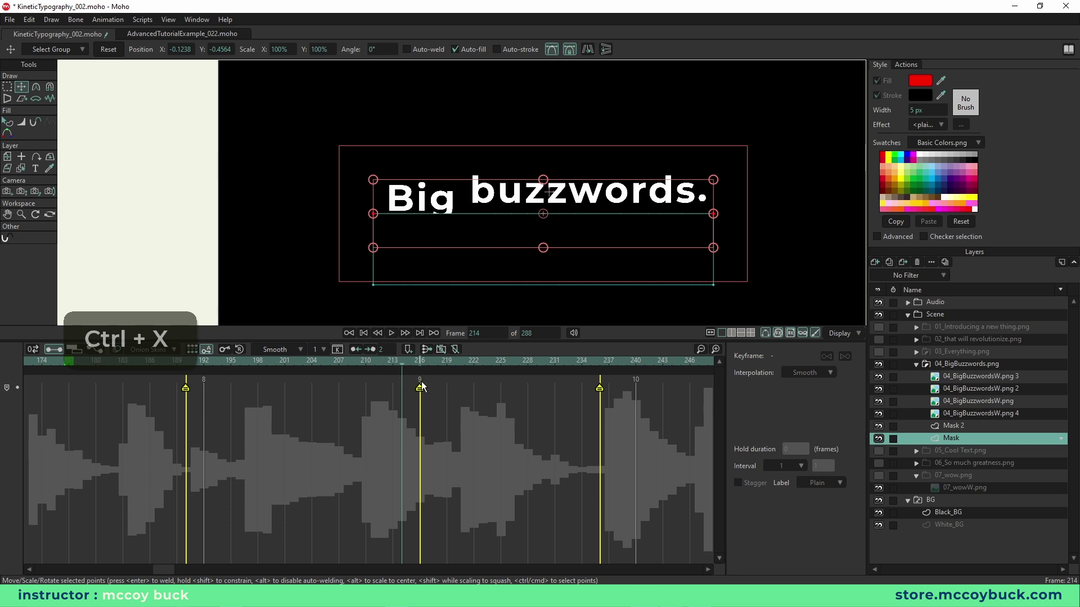
{"action": "left_click_drag", "start_coordinate": [171, 569], "coordinate": [26, 541]}
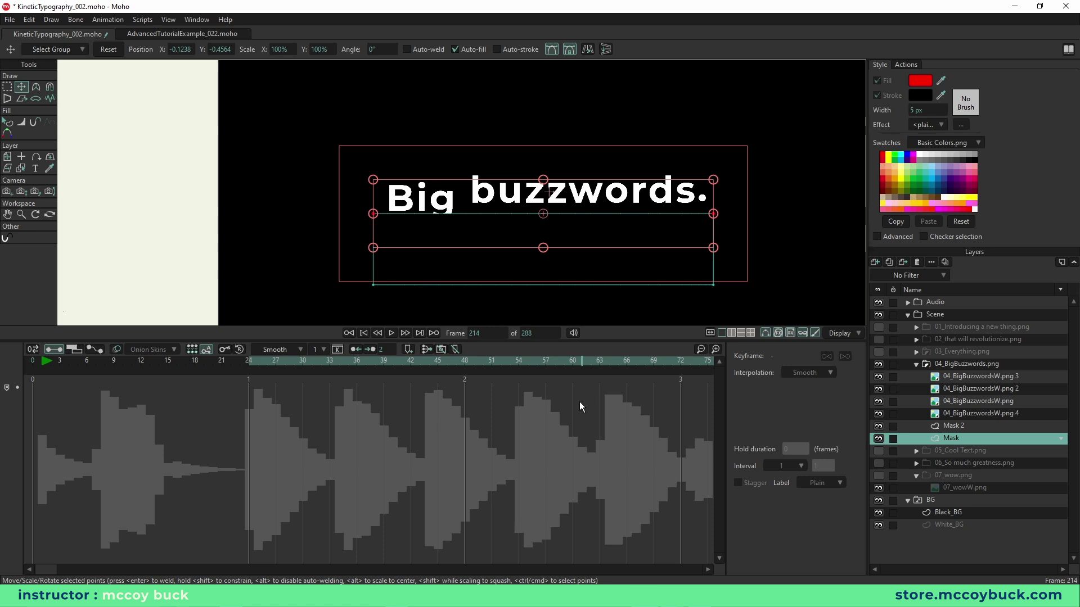
{"action": "key", "text": "ctrl+shift+d"}
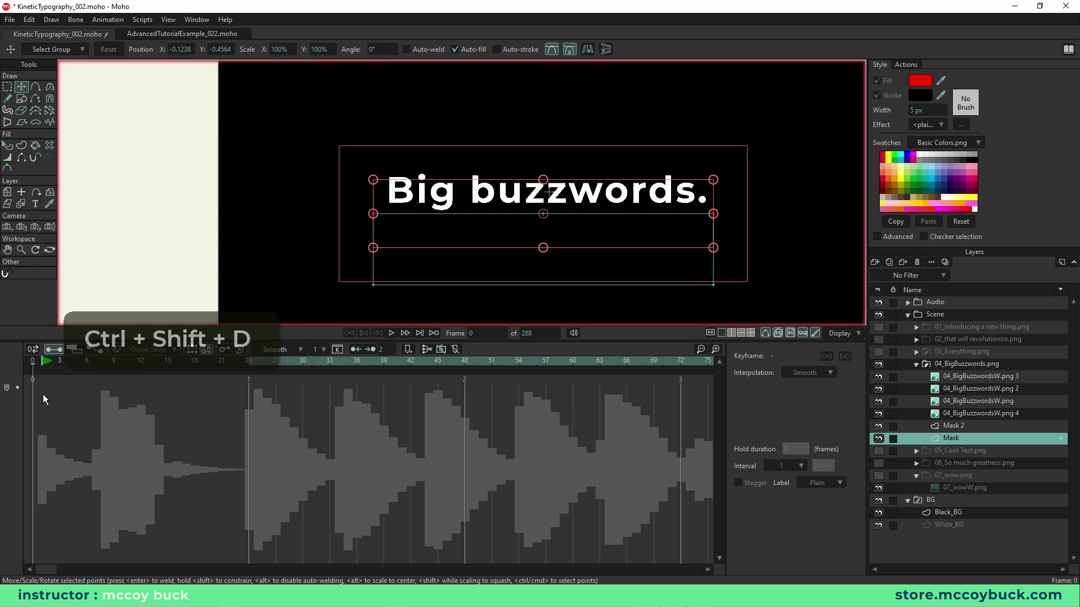
{"action": "key", "text": "ctrl+v"}
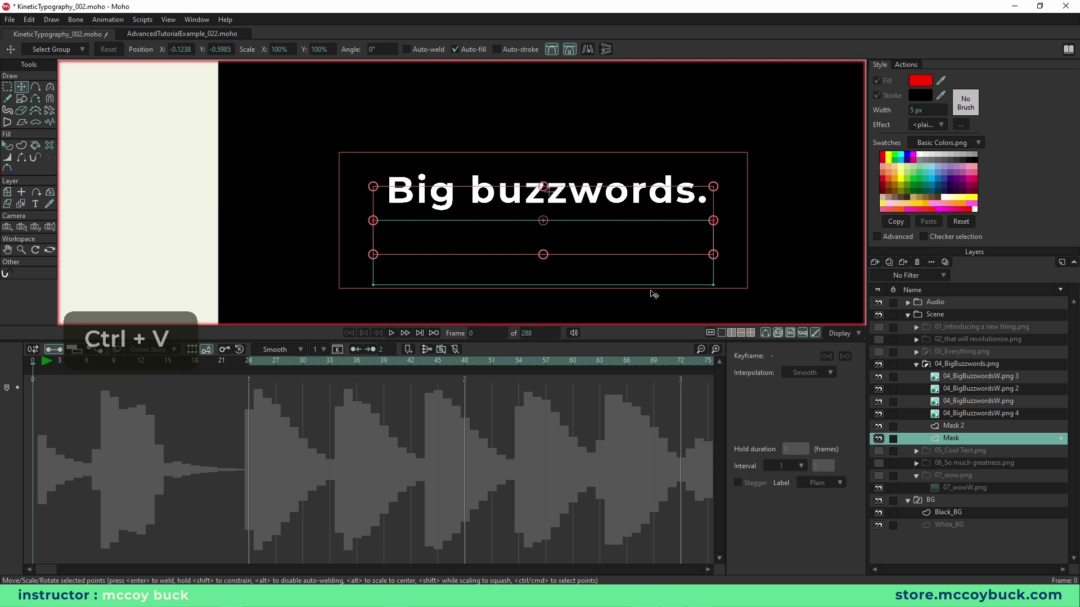
Step: Scrub from about frame 200 to frame 212 to check that the lowered mask no longer clips the dip of "Big"
{"action": "key", "text": "ctrl+shift+d"}
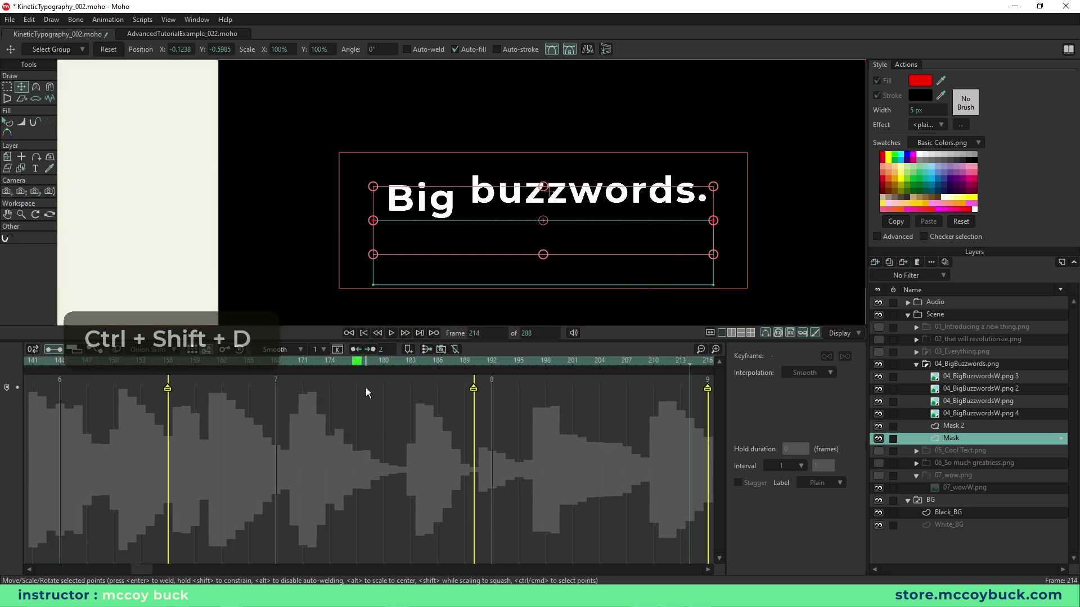
{"action": "left_click", "coordinate": [358, 362]}
{"action": "left_click_drag", "start_coordinate": [360, 367], "coordinate": [416, 365]}
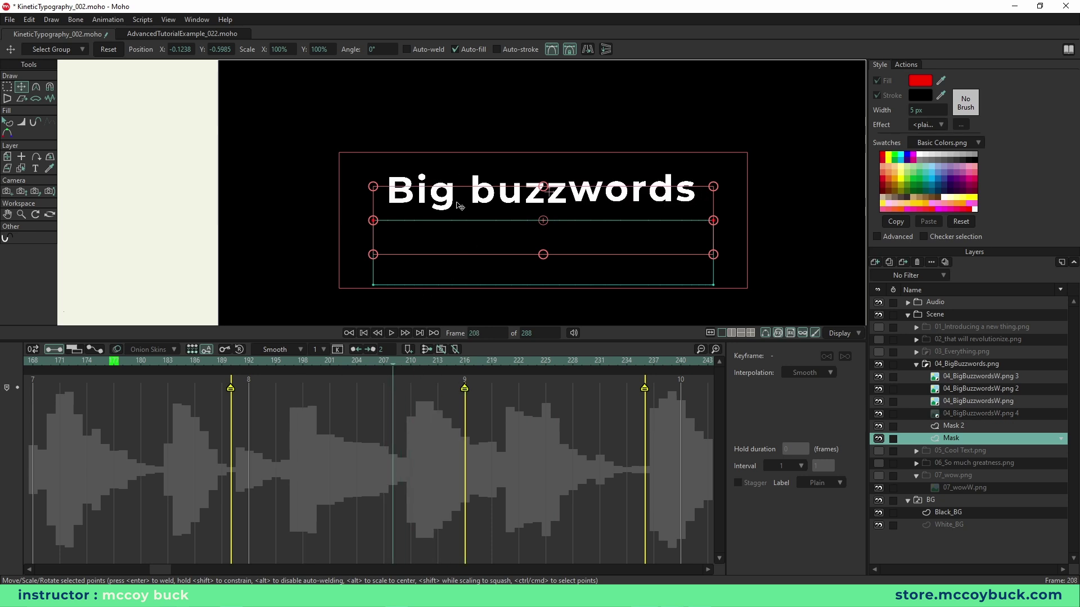
{"action": "scroll", "coordinate": [448, 215], "scroll_direction": "up", "scroll_amount": 2}
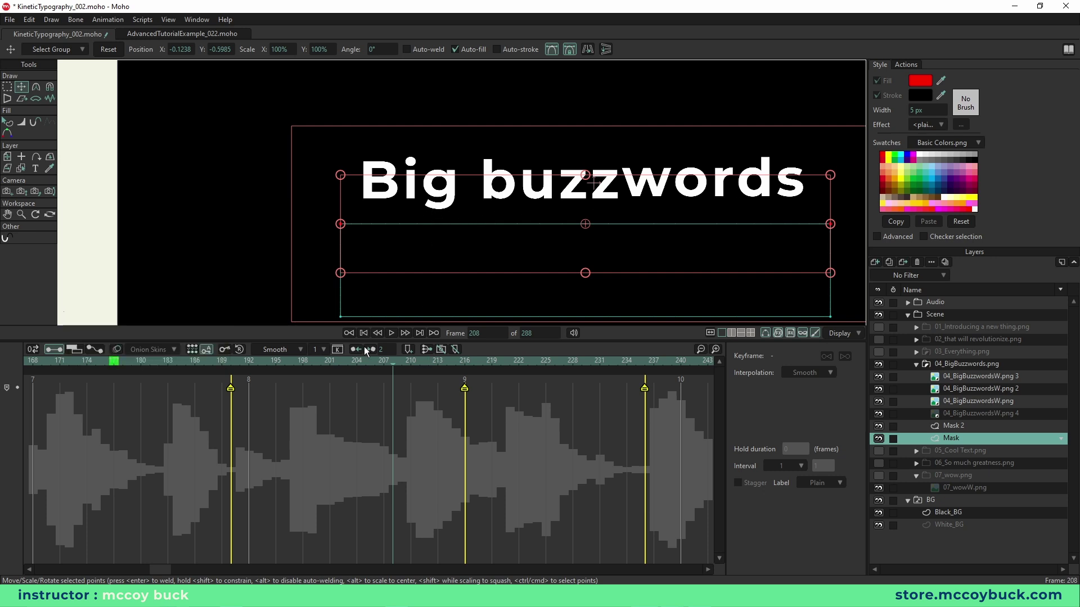
{"action": "left_click_drag", "start_coordinate": [322, 363], "coordinate": [429, 365]}
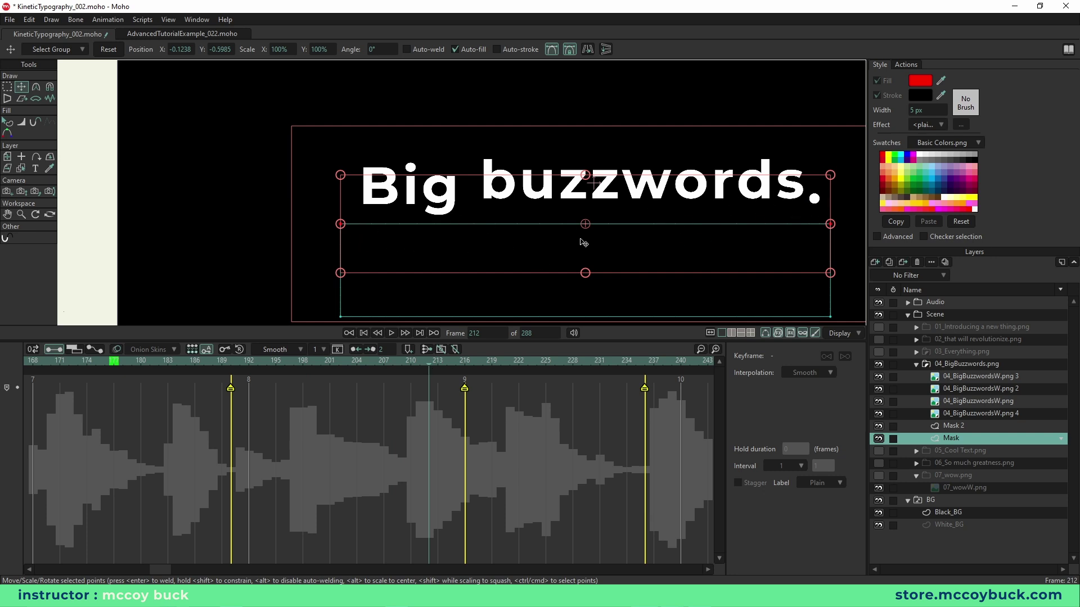
Step: Copy all position keyframes of the "Big" layer and select the "buzz", "words" and period layers together
{"action": "left_click", "coordinate": [977, 375]}
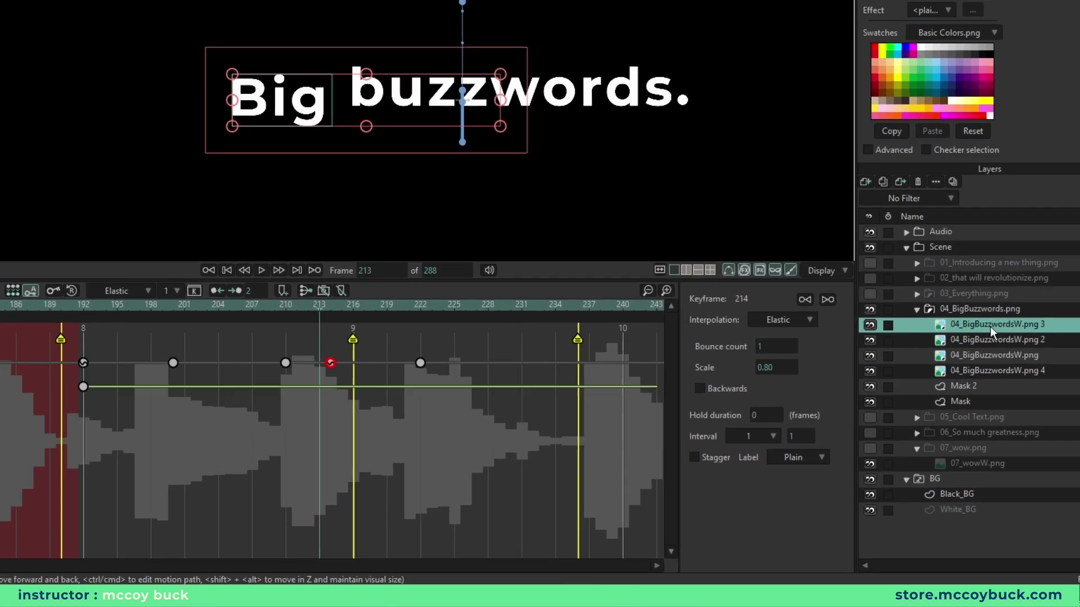
{"action": "left_click_drag", "start_coordinate": [66, 355], "coordinate": [450, 366]}
{"action": "left_click_drag", "start_coordinate": [79, 355], "coordinate": [478, 368]}
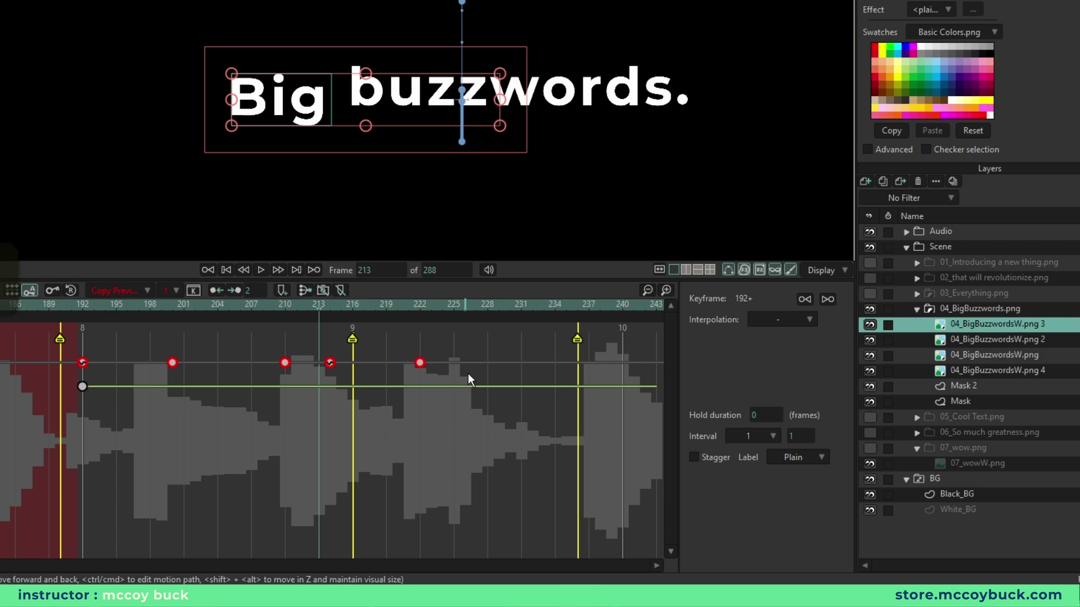
{"action": "left_click", "coordinate": [1007, 339]}
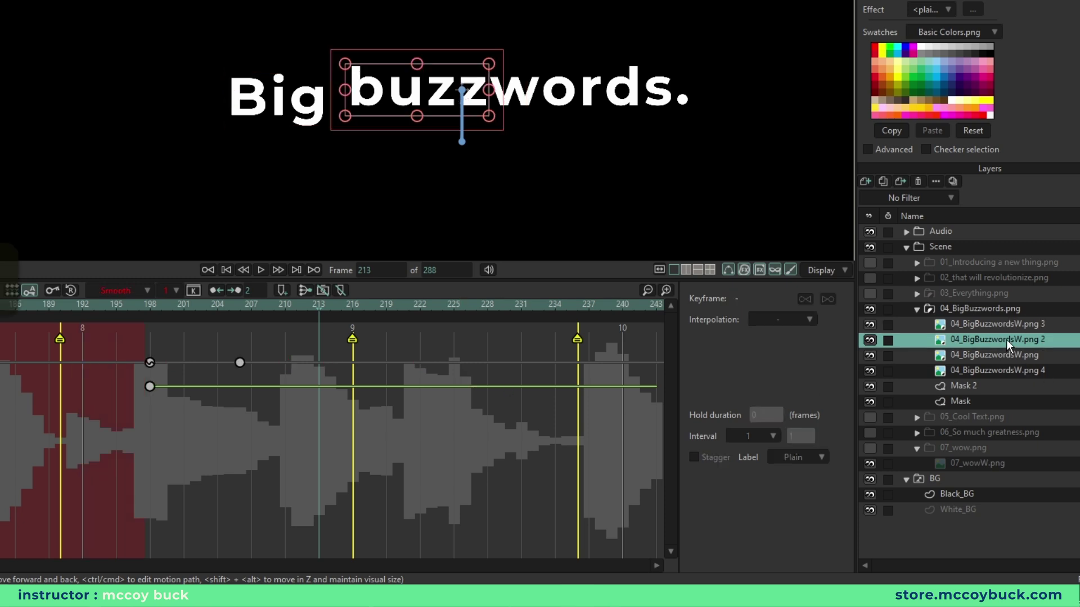
{"action": "left_click", "coordinate": [994, 371], "text": "shift"}
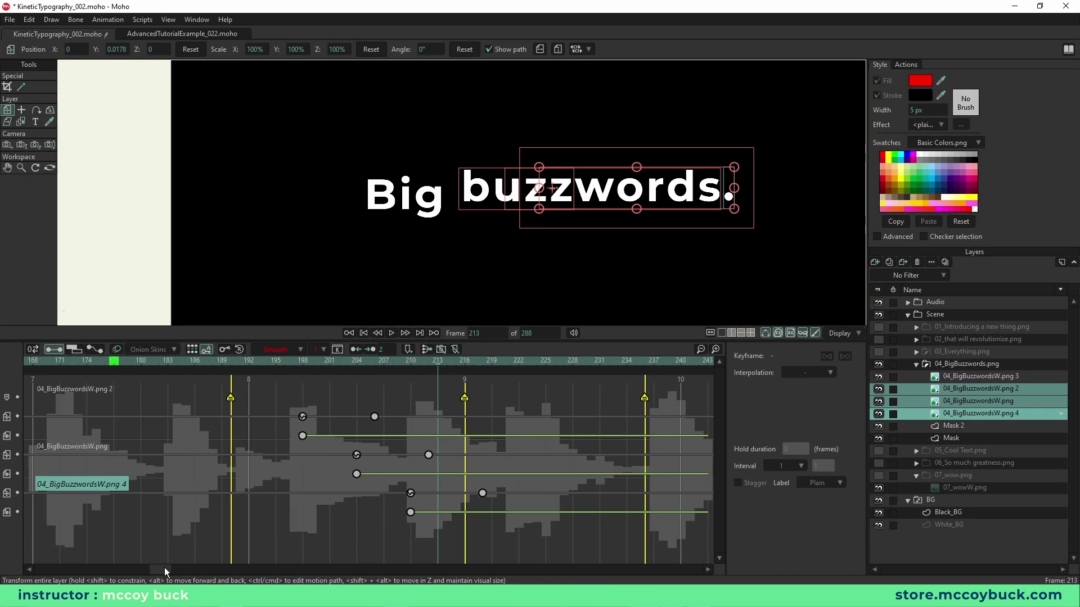
Step: Paste the copied keyframes onto "buzz" at frame 198, "words" at frame 204 and the period at frame 210
{"action": "left_click", "coordinate": [81, 390]}
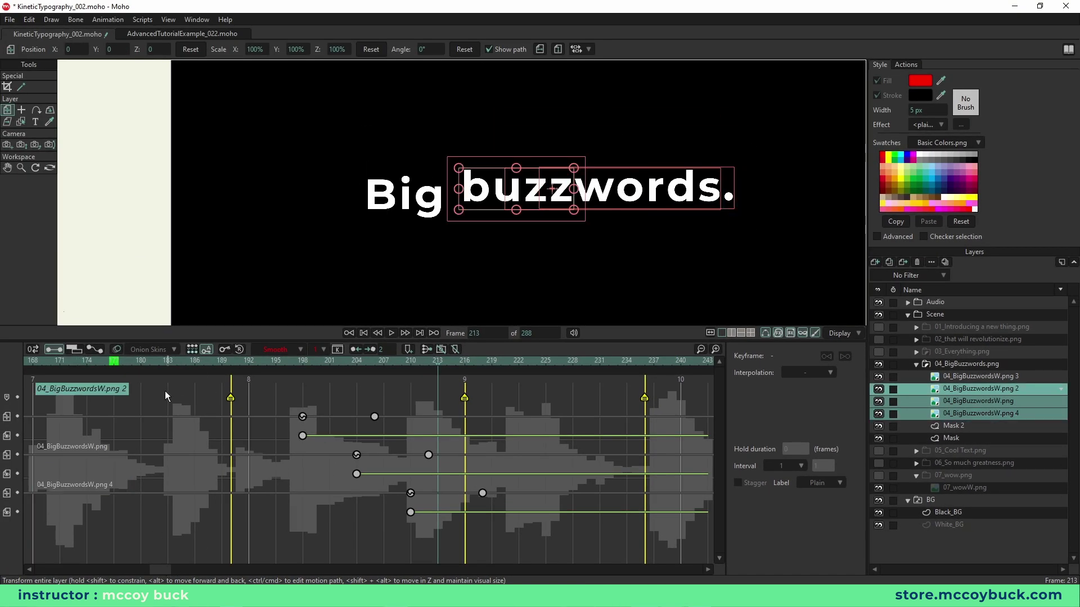
{"action": "left_click", "coordinate": [302, 362]}
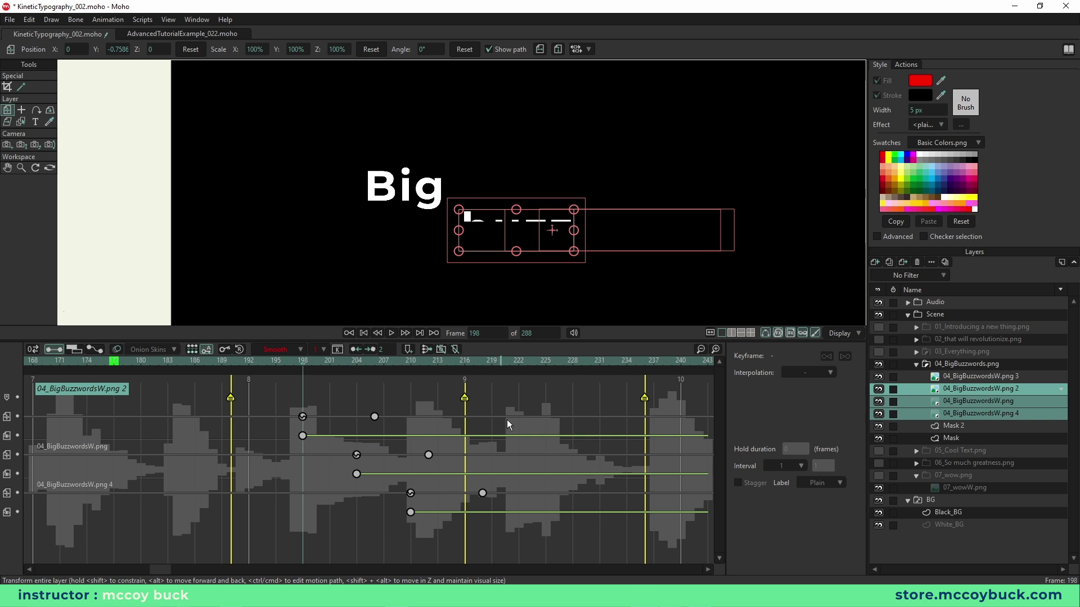
{"action": "key", "text": "ctrl+v"}
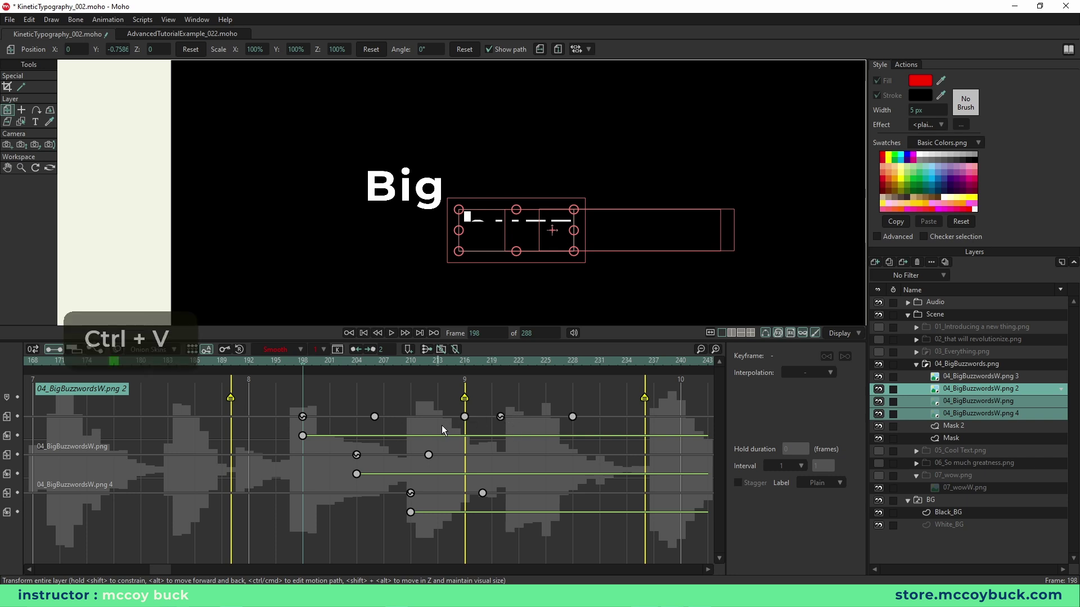
{"action": "left_click", "coordinate": [69, 443]}
{"action": "left_click", "coordinate": [355, 364]}
{"action": "key", "text": "ctrl+v"}
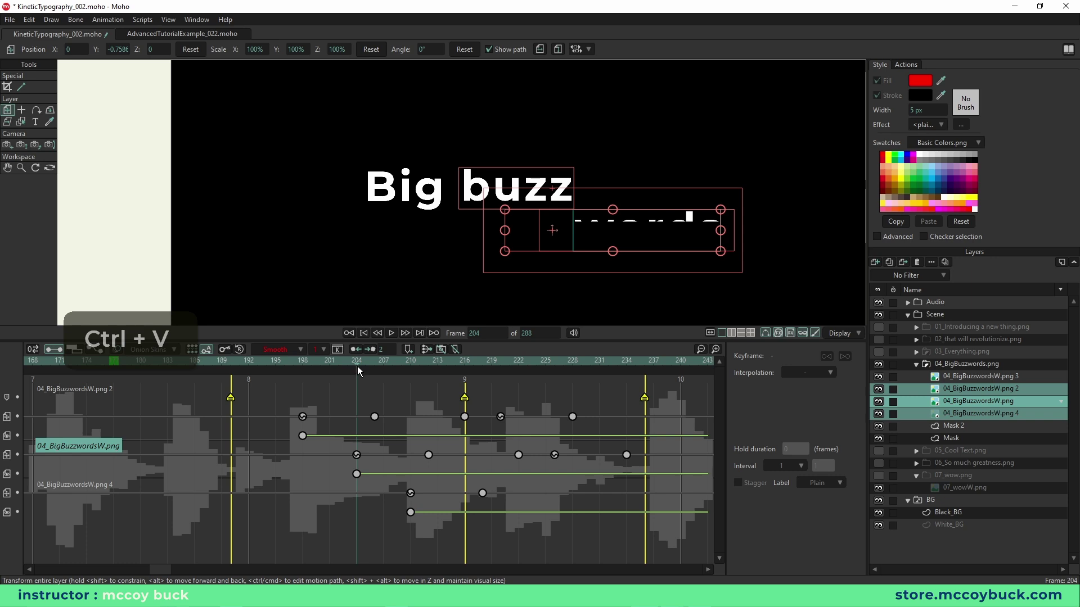
{"action": "left_click", "coordinate": [411, 364]}
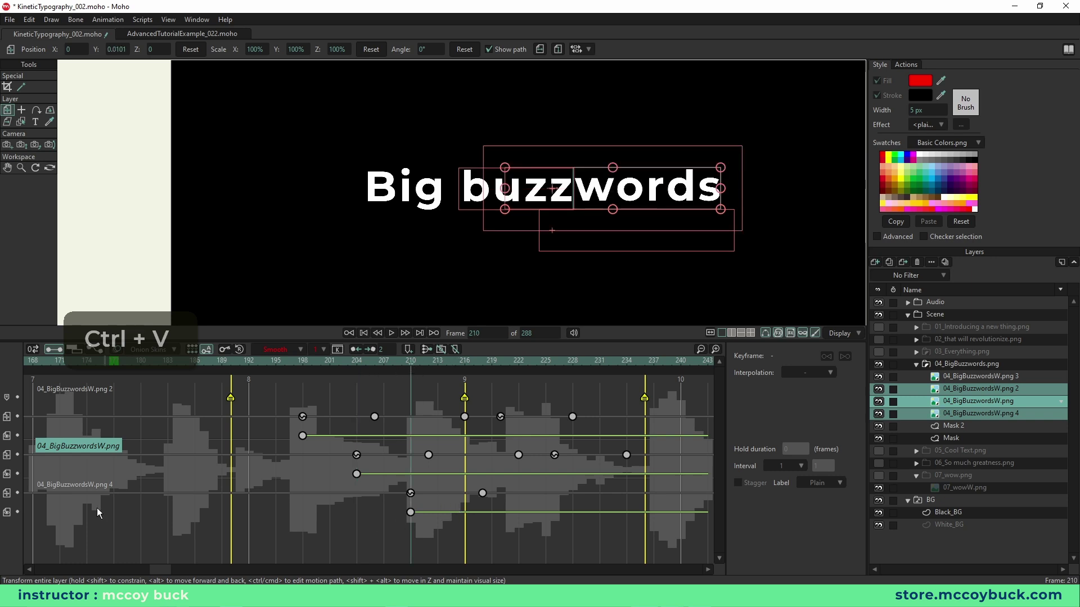
{"action": "left_click", "coordinate": [68, 486]}
{"action": "key", "text": "ctrl+v"}
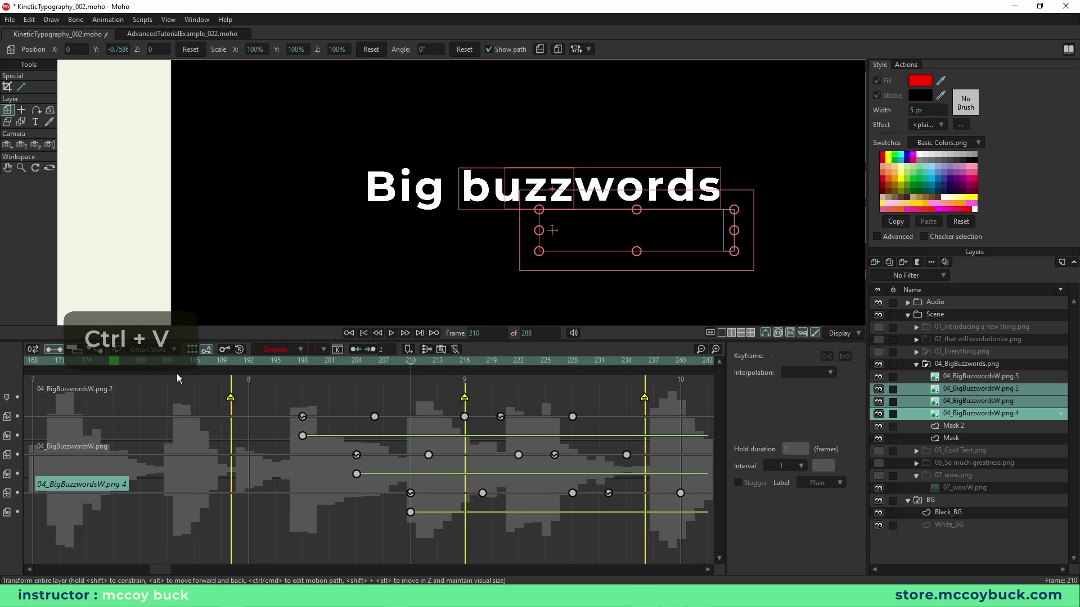
Step: Play the scene twice from about frame 180 to check the staggered entrance and exit of all the words
{"action": "left_click", "coordinate": [138, 363]}
{"action": "scroll", "coordinate": [521, 232], "scroll_direction": "down", "scroll_amount": 4}
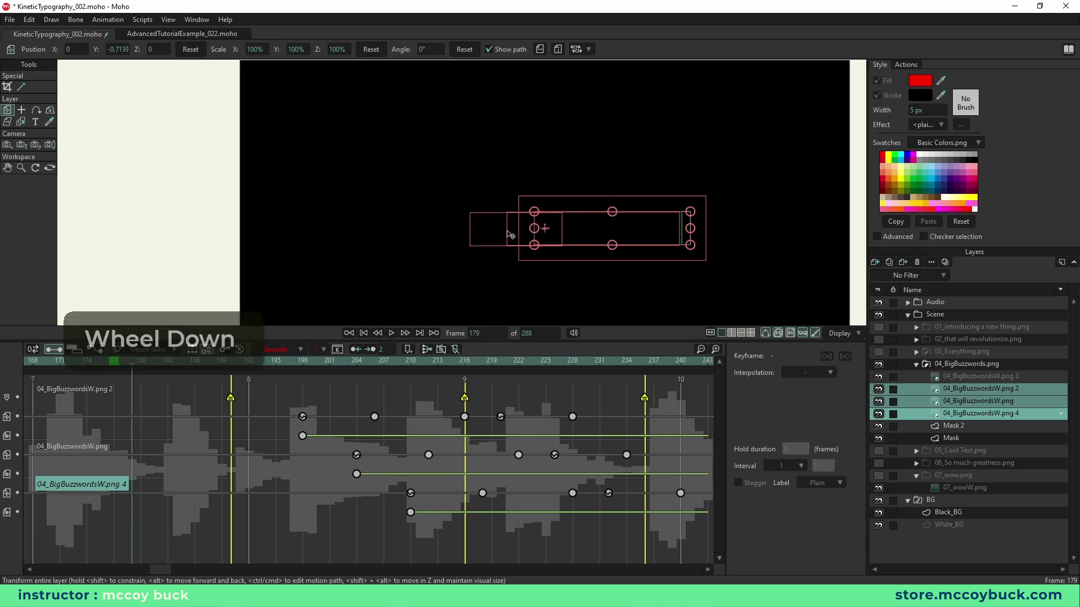
{"action": "scroll", "coordinate": [470, 239], "scroll_direction": "up", "scroll_amount": 2}
{"action": "left_click_drag", "start_coordinate": [390, 231], "coordinate": [326, 229]}
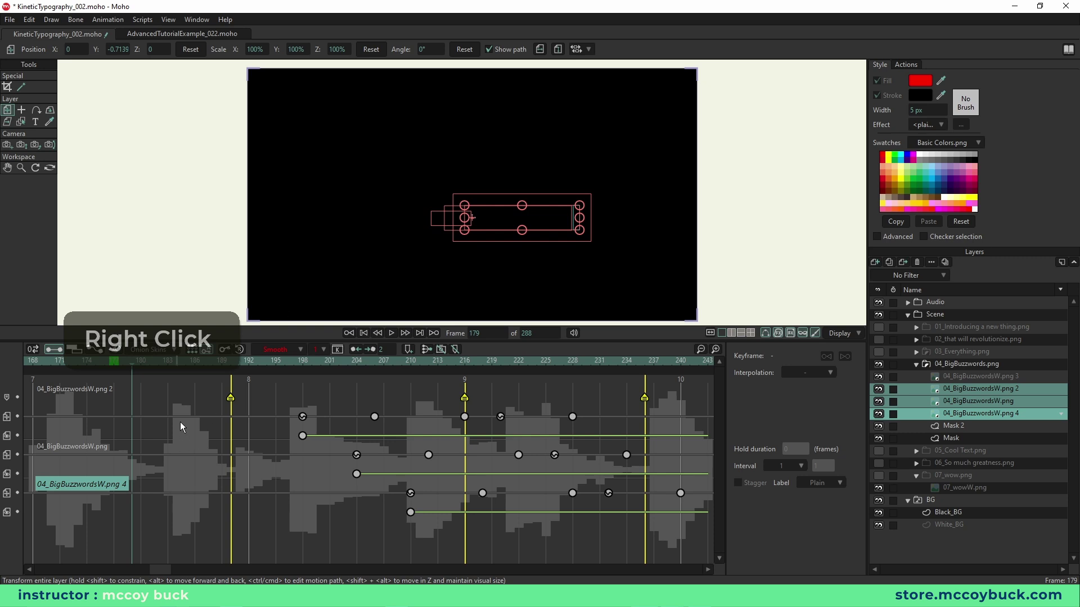
{"action": "key", "text": "space"}
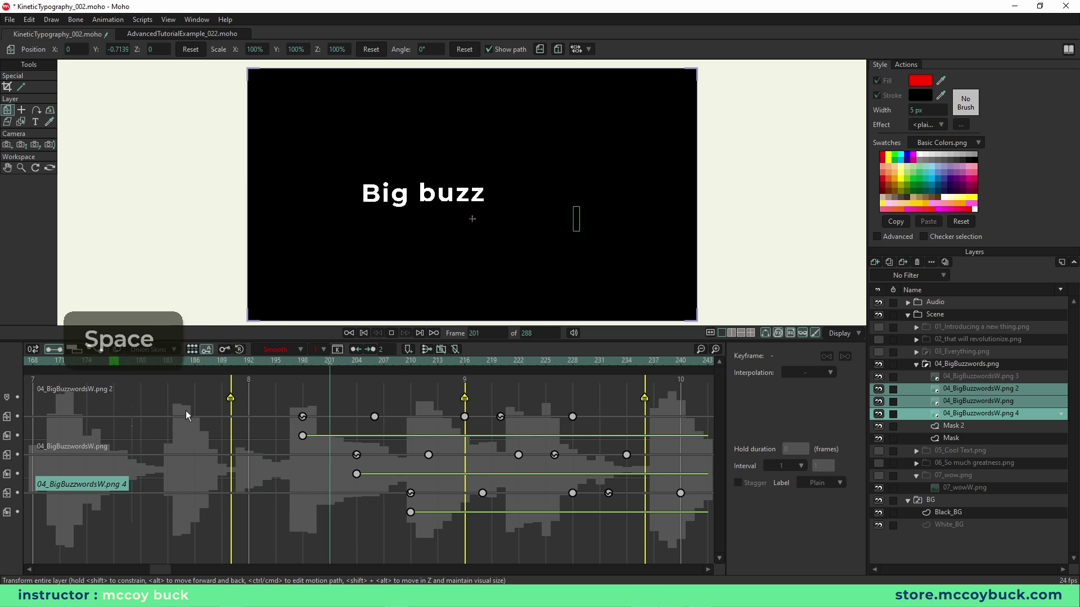
{"action": "key", "text": "space"}
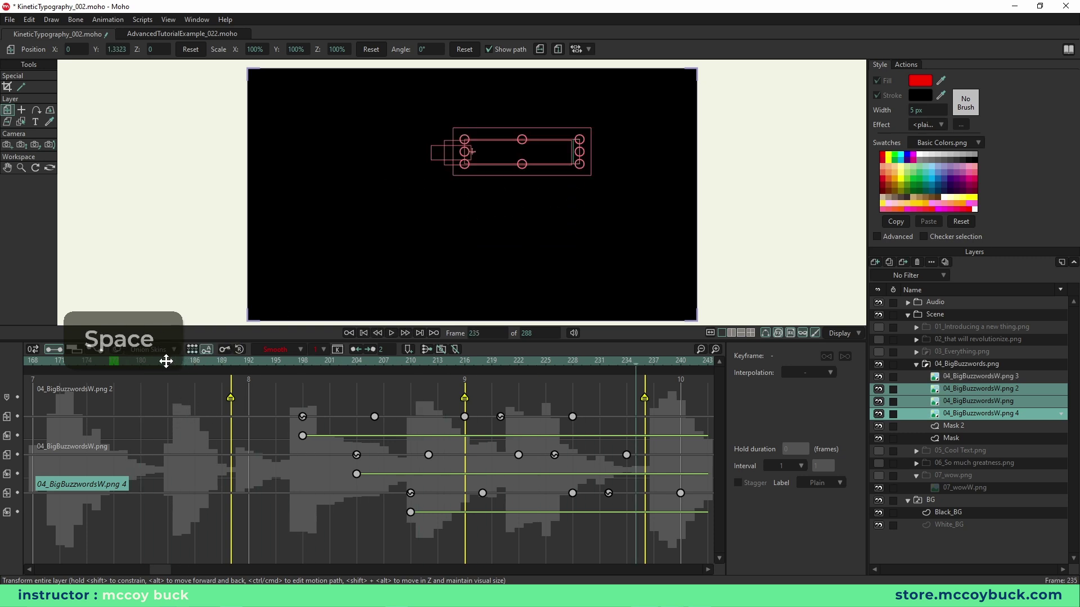
{"action": "left_click_drag", "start_coordinate": [214, 363], "coordinate": [136, 362]}
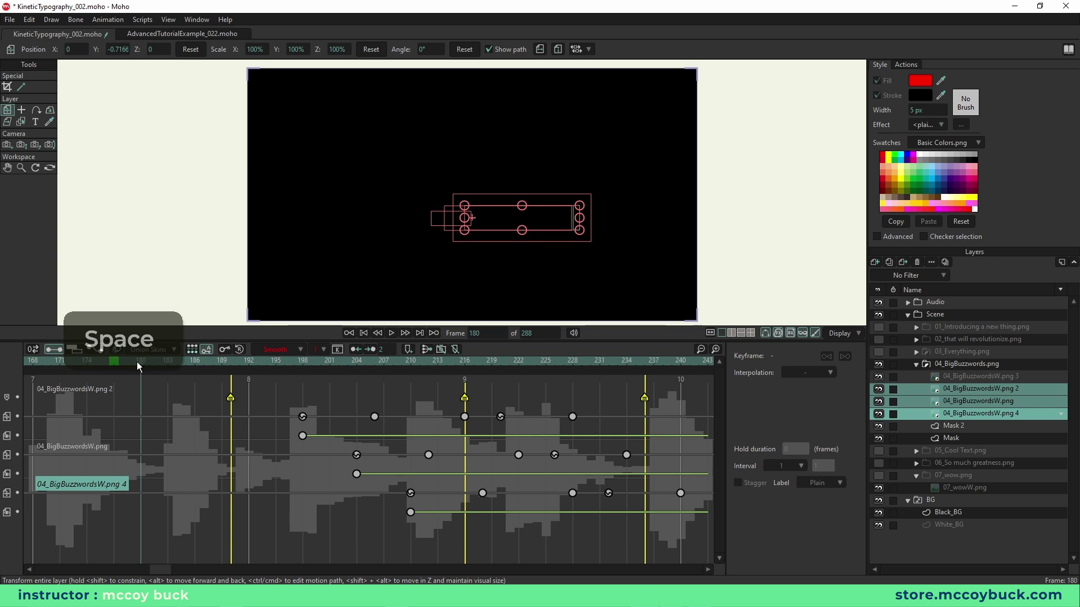
{"action": "key", "text": "space"}
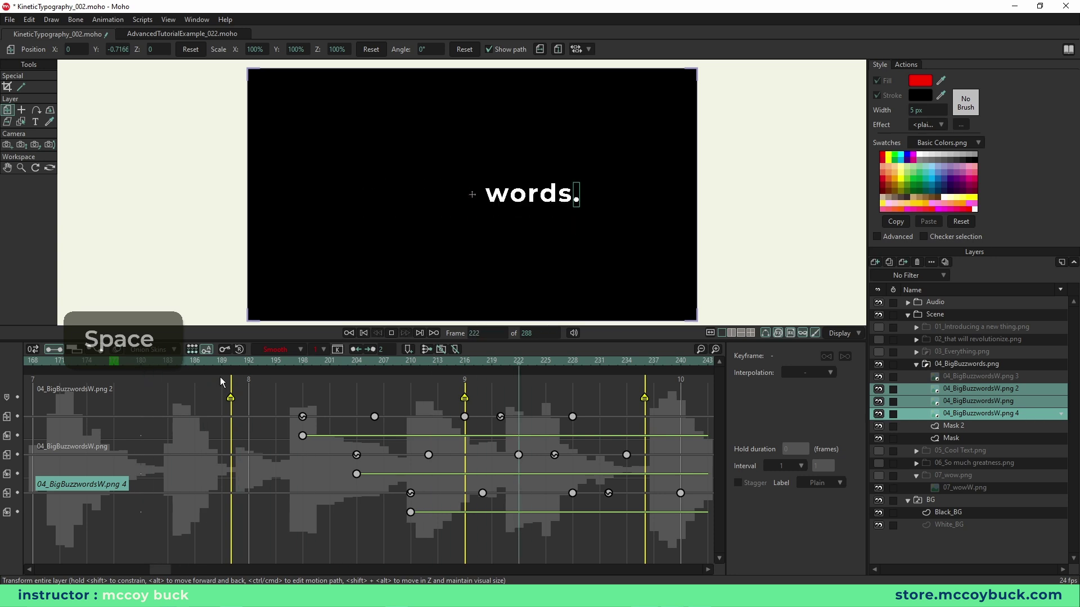
{"action": "key", "text": "space"}
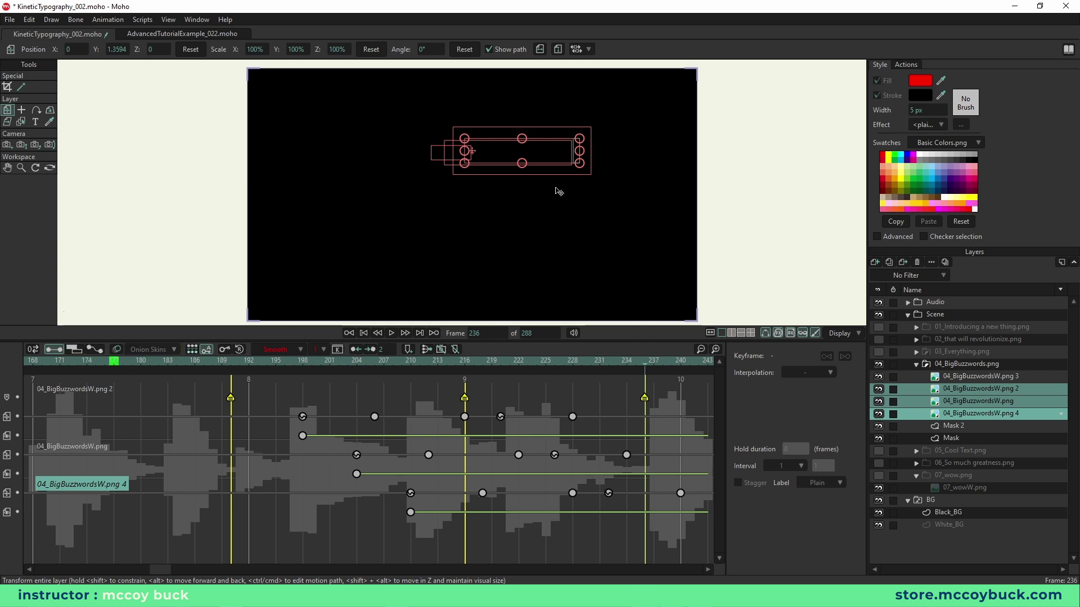
Step: Make the 05_Cool Text.png group visible and expand it
{"action": "left_click", "coordinate": [880, 451]}
{"action": "left_click", "coordinate": [917, 451]}
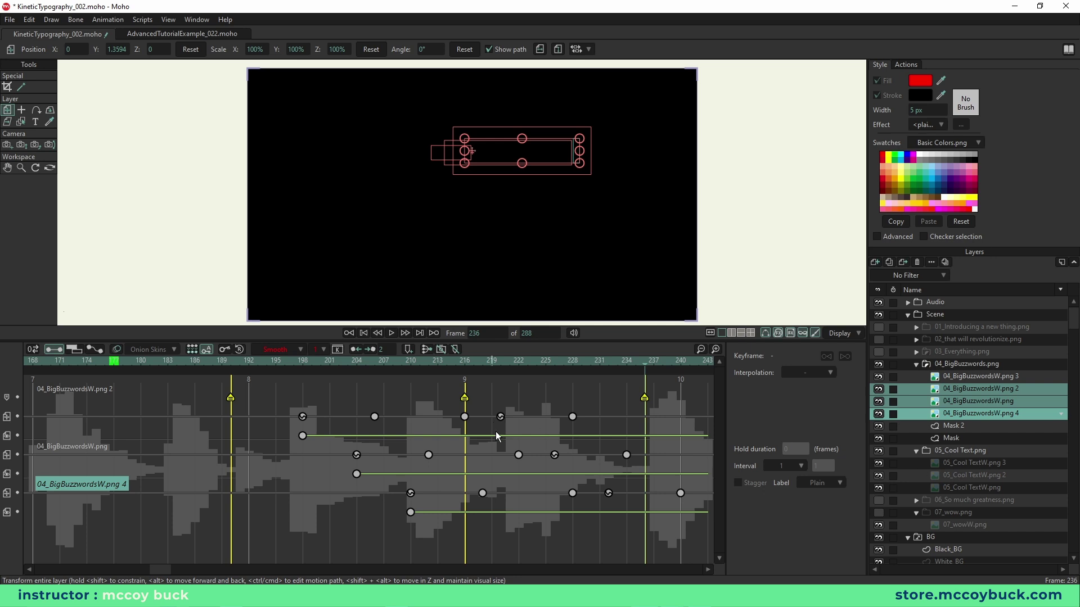
Step: Replay the "Big buzzwords." animation from about frames 179 and 188, and scrub forward to check the exit timing
{"action": "left_click_drag", "start_coordinate": [207, 363], "coordinate": [133, 362]}
{"action": "key", "text": "space"}
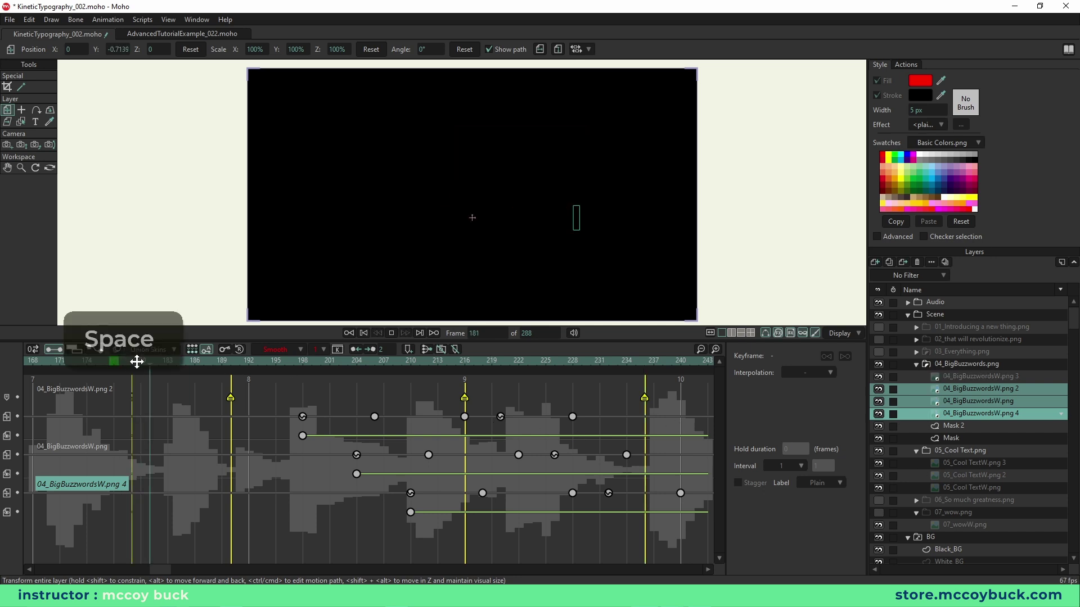
{"action": "key", "text": "space"}
{"action": "left_click", "coordinate": [215, 362]}
{"action": "key", "text": "space"}
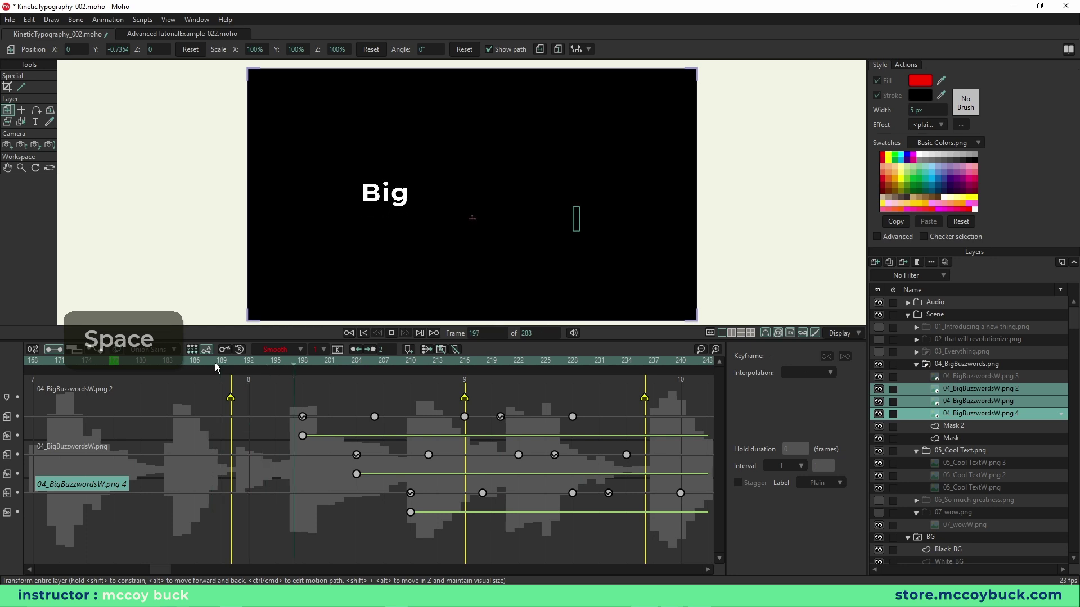
{"action": "key", "text": "space"}
{"action": "left_click_drag", "start_coordinate": [217, 363], "coordinate": [451, 387]}
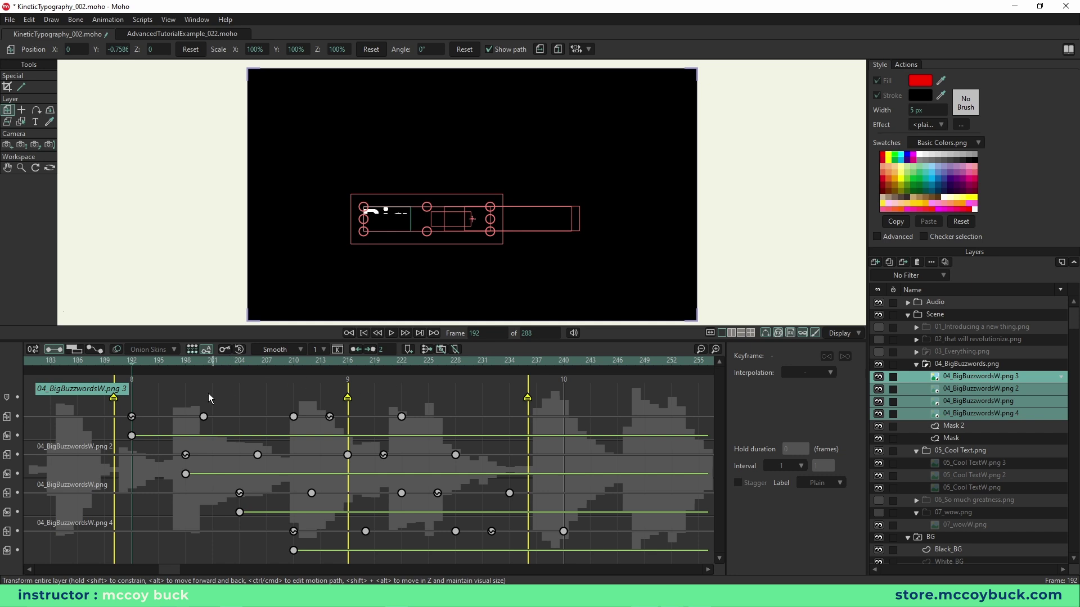
Step: Shift the three exit keyframes of "Big" four frames earlier so the exit starts at frame 206
{"action": "left_click_drag", "start_coordinate": [181, 362], "coordinate": [354, 384]}
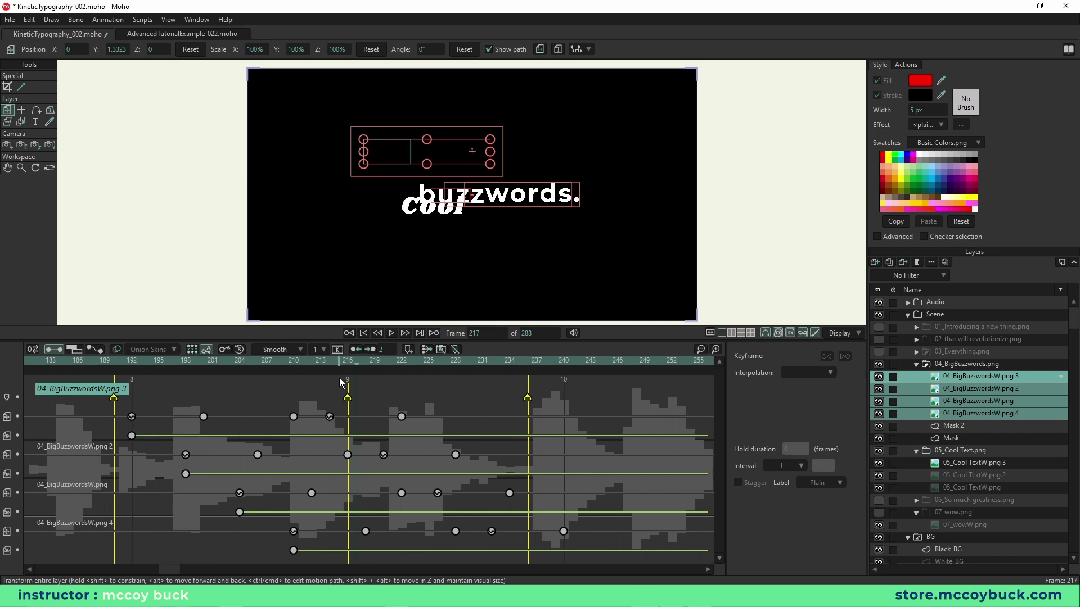
{"action": "left_click_drag", "start_coordinate": [295, 365], "coordinate": [277, 362]}
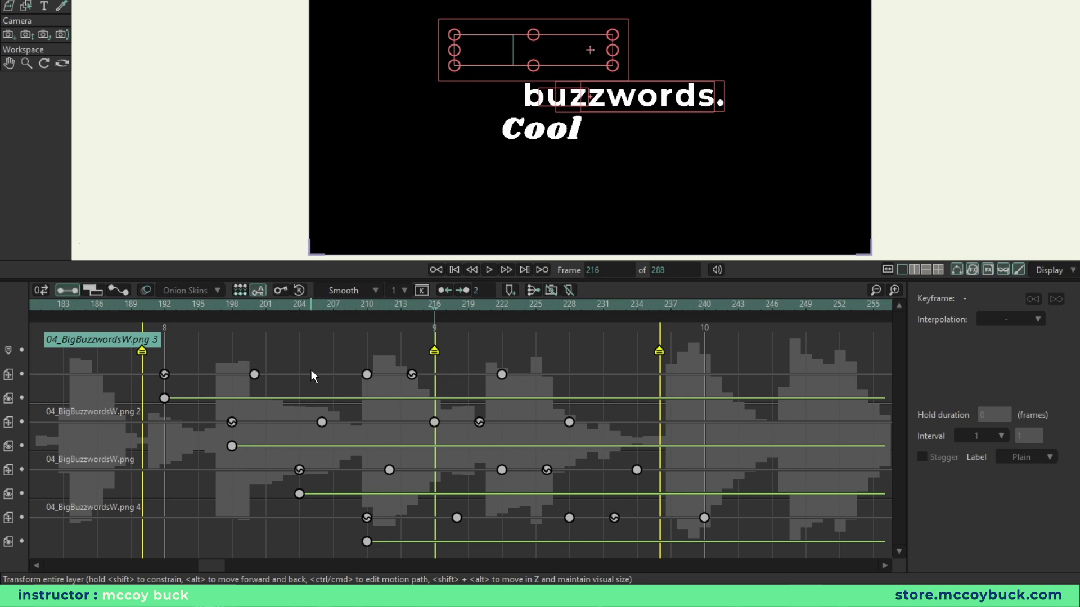
{"action": "left_click_drag", "start_coordinate": [343, 369], "coordinate": [532, 380]}
{"action": "left_click", "coordinate": [345, 363]}
{"action": "left_click_drag", "start_coordinate": [346, 364], "coordinate": [525, 387]}
{"action": "left_click", "coordinate": [364, 306]}
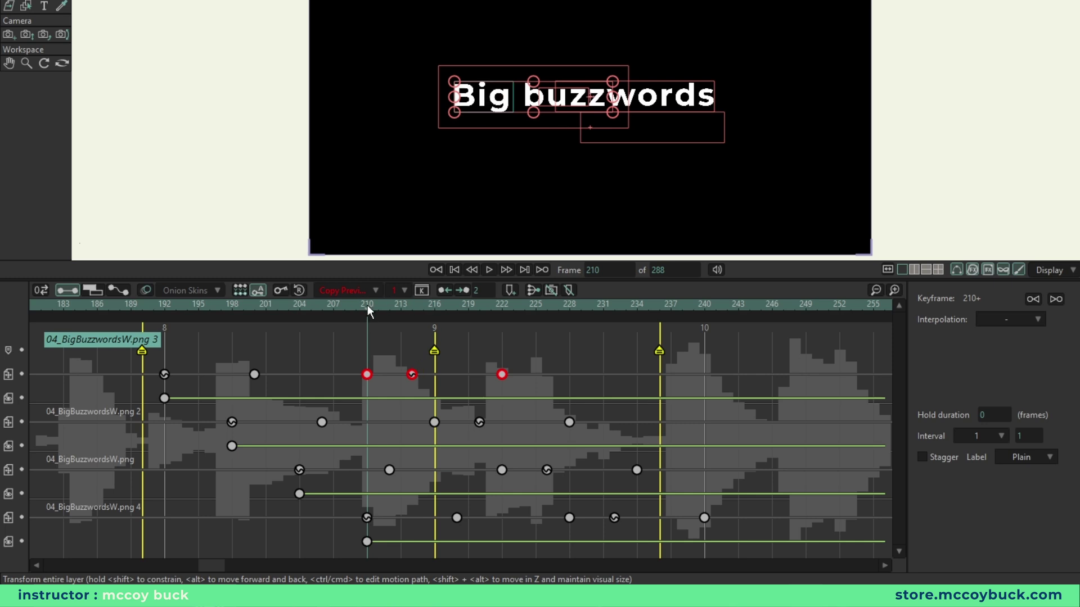
{"action": "left_click_drag", "start_coordinate": [370, 309], "coordinate": [410, 316]}
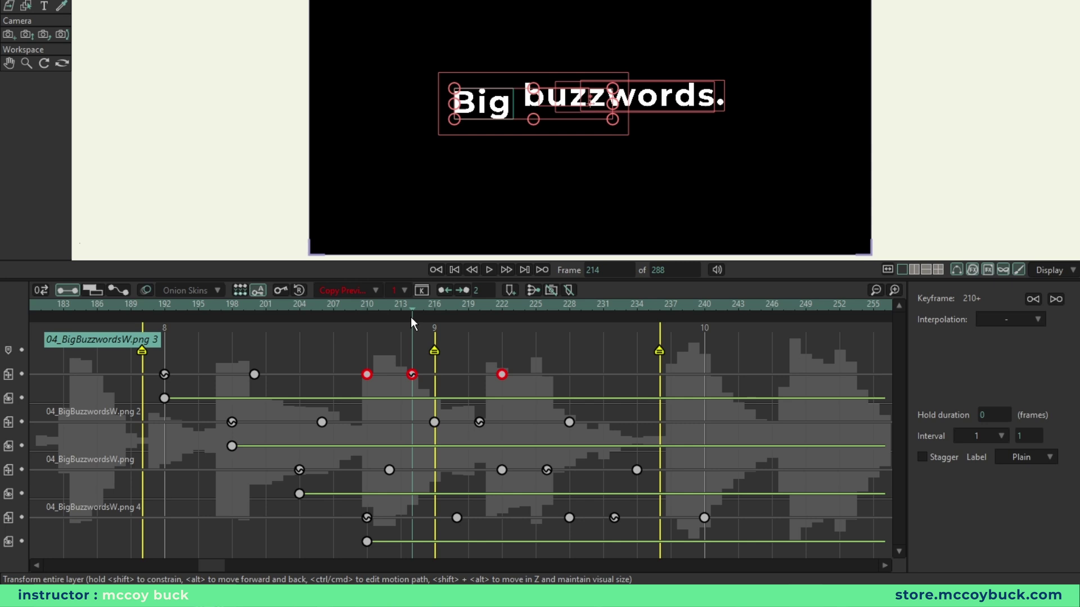
{"action": "left_click", "coordinate": [488, 326]}
{"action": "left_click_drag", "start_coordinate": [332, 367], "coordinate": [543, 383]}
{"action": "left_click_drag", "start_coordinate": [367, 375], "coordinate": [321, 374]}
Step: Play the scene from frame 192 and scrub around frame 216 to check the earlier exit of "Big" against "Cool"
{"action": "left_click", "coordinate": [165, 305]}
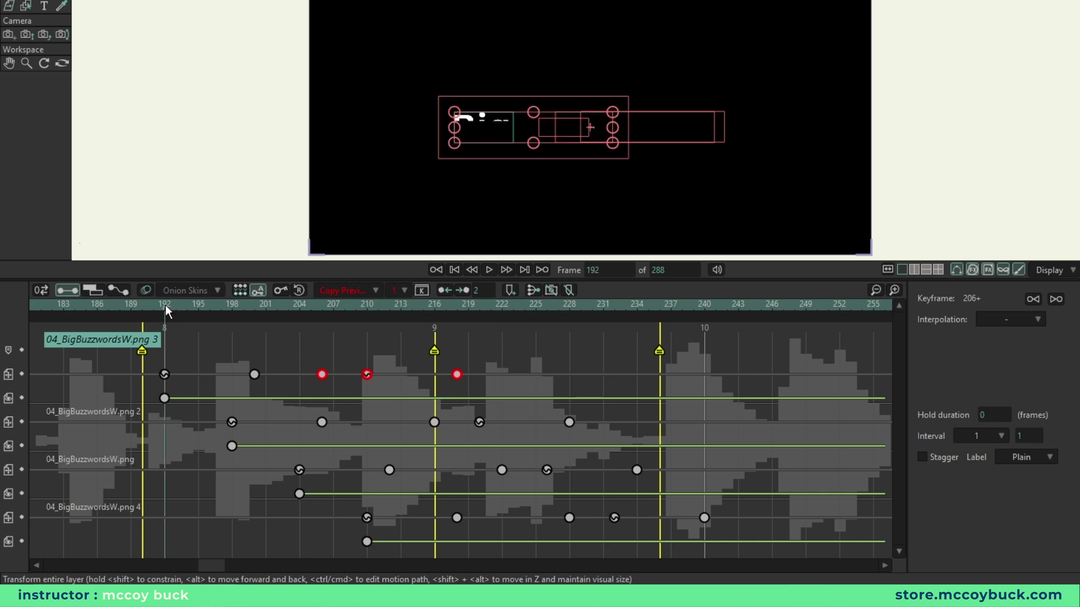
{"action": "key", "text": "space"}
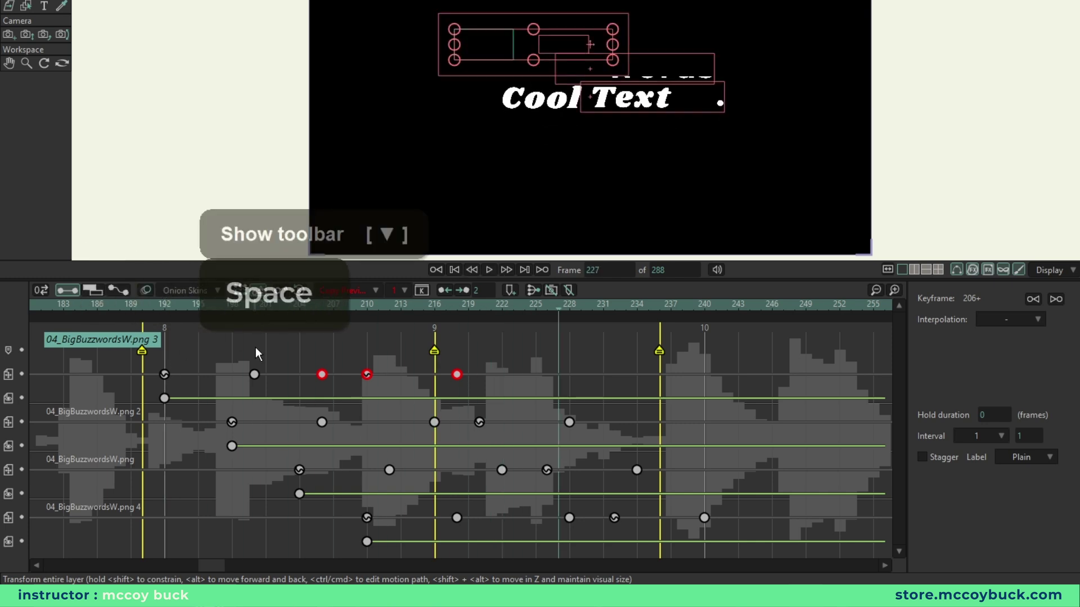
{"action": "key", "text": "space"}
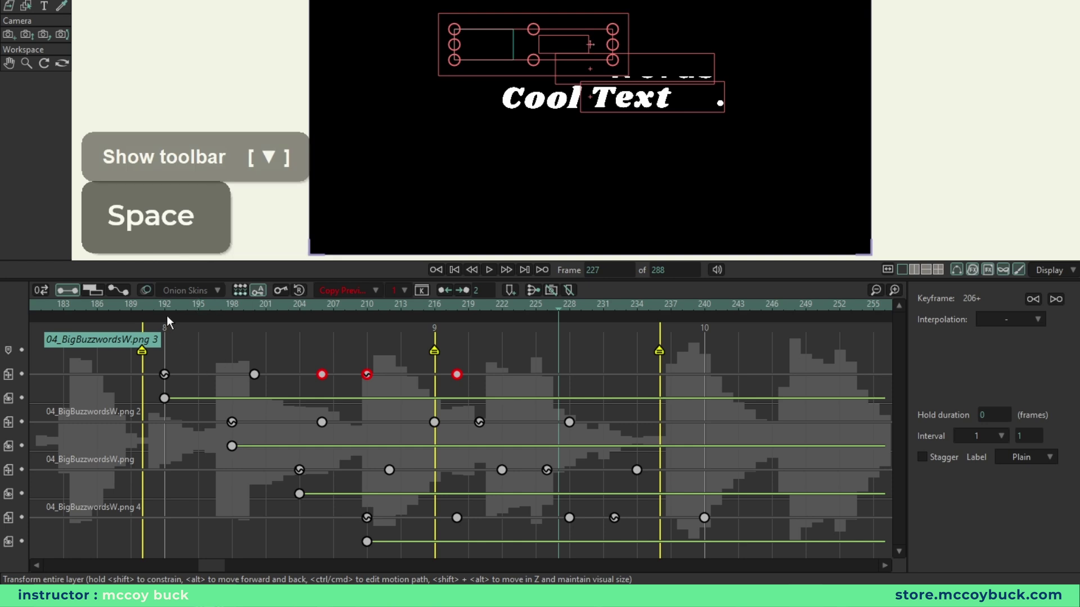
{"action": "left_click_drag", "start_coordinate": [165, 309], "coordinate": [434, 360]}
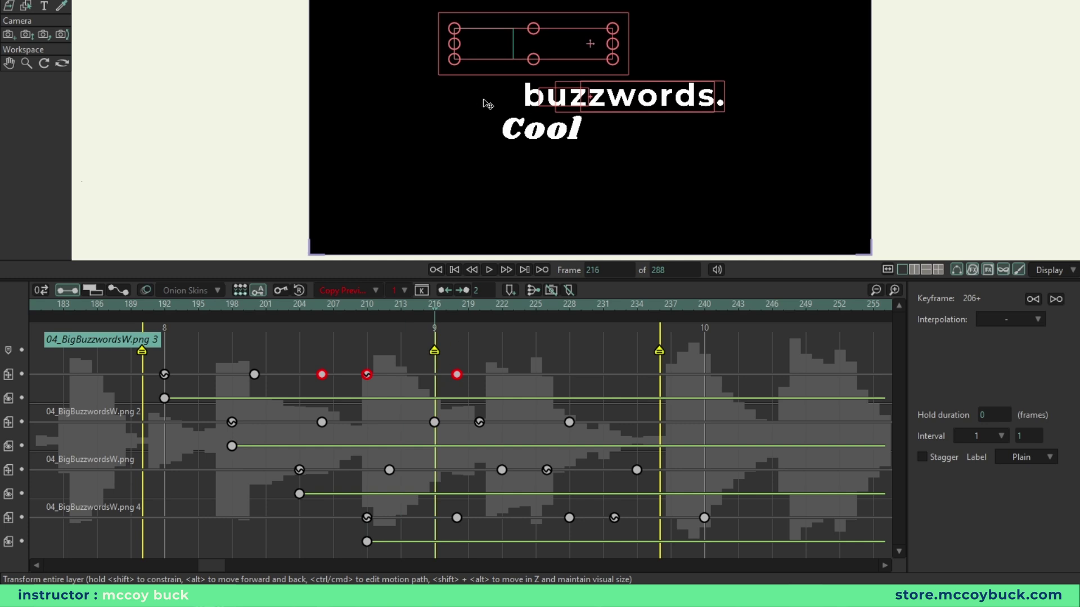
{"action": "left_click_drag", "start_coordinate": [321, 307], "coordinate": [441, 325]}
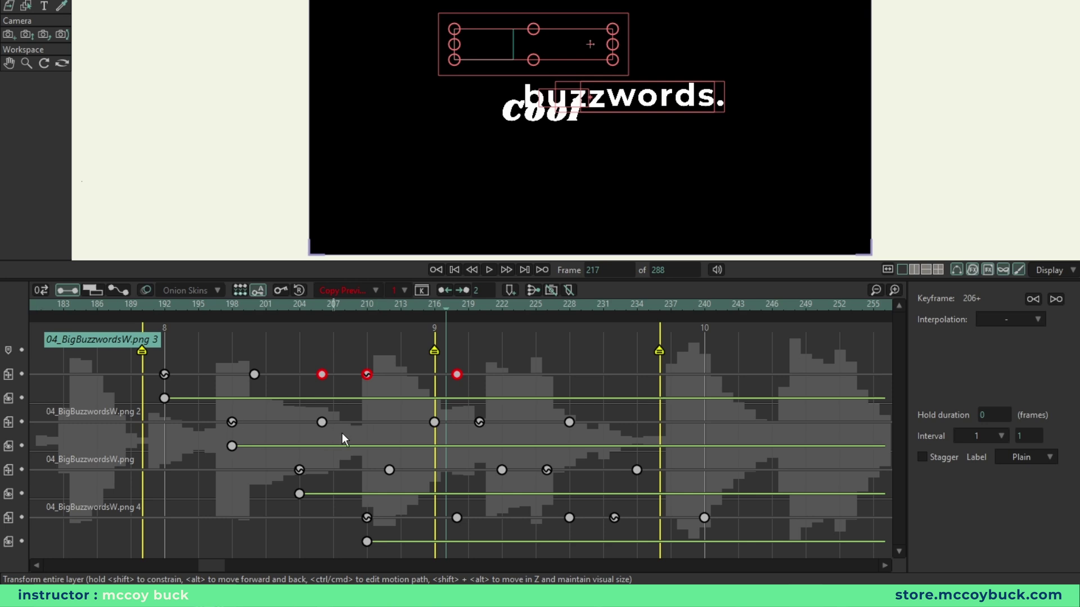
Step: Delete the exit keyframes of "buzz", "words" and the period, keeping their entrance keyframes
{"action": "left_click_drag", "start_coordinate": [412, 418], "coordinate": [639, 439]}
{"action": "key", "text": "Delete"}
{"action": "left_click_drag", "start_coordinate": [476, 462], "coordinate": [642, 476]}
{"action": "key", "text": "Delete"}
{"action": "left_click_drag", "start_coordinate": [536, 507], "coordinate": [714, 530]}
{"action": "key", "text": "Delete"}
Step: Copy all position keyframes of "Big" and paste them onto "buzz" at frame 198, "words" at frame 204 and the period at frame 210
{"action": "left_click_drag", "start_coordinate": [153, 366], "coordinate": [490, 382]}
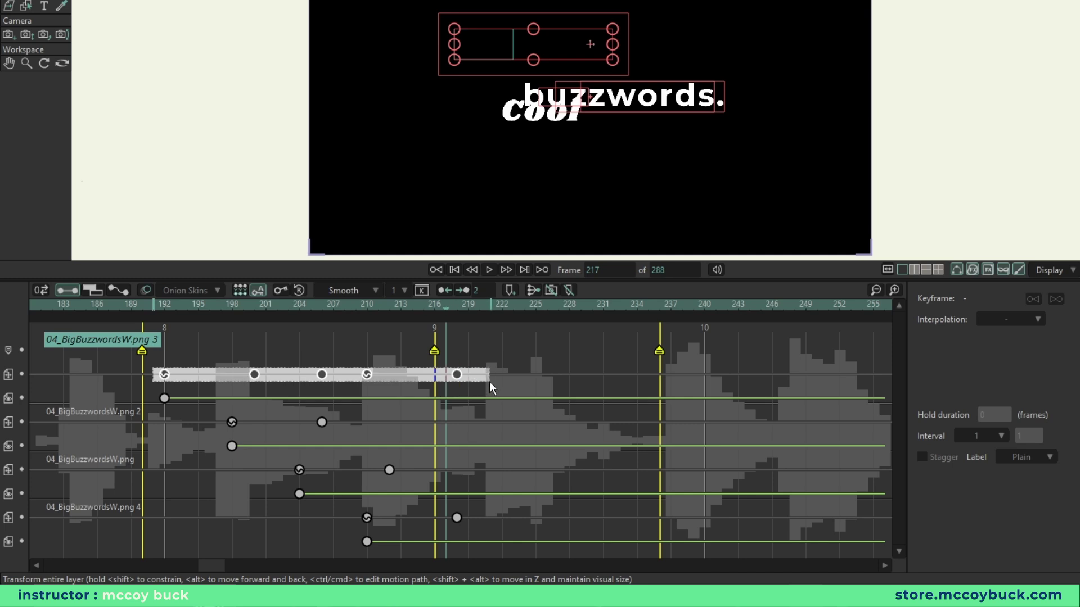
{"action": "key", "text": "ctrl+c"}
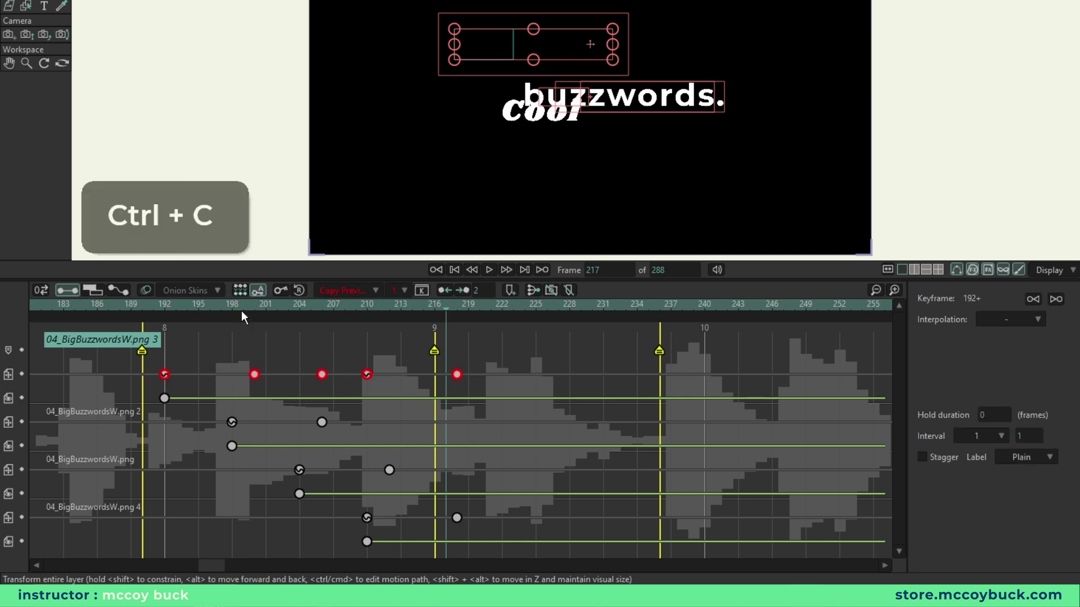
{"action": "left_click", "coordinate": [232, 306]}
{"action": "left_click", "coordinate": [124, 414]}
{"action": "key", "text": "ctrl+v"}
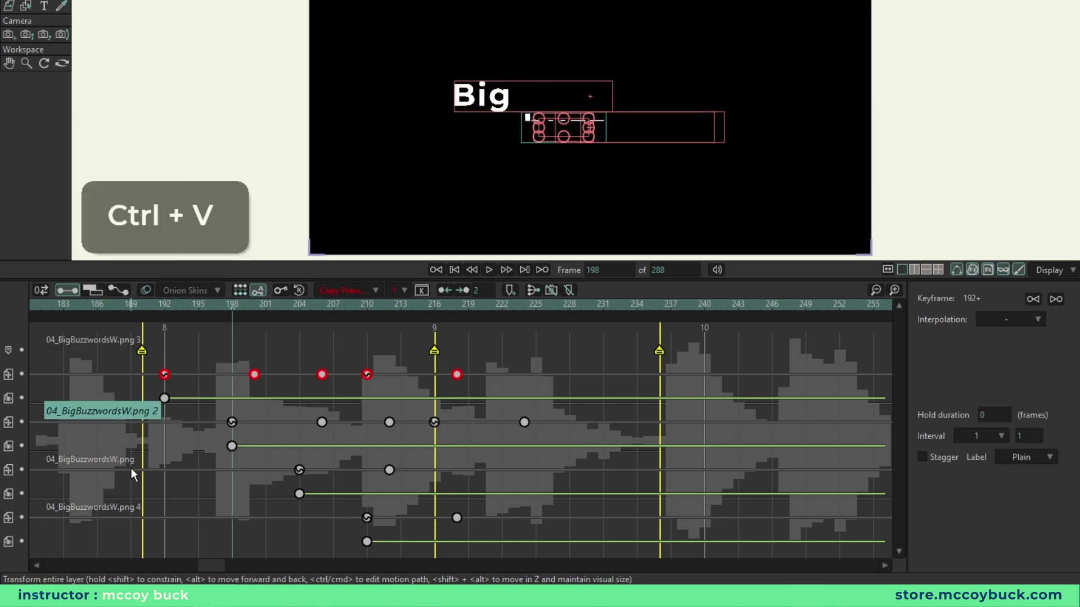
{"action": "left_click", "coordinate": [304, 307]}
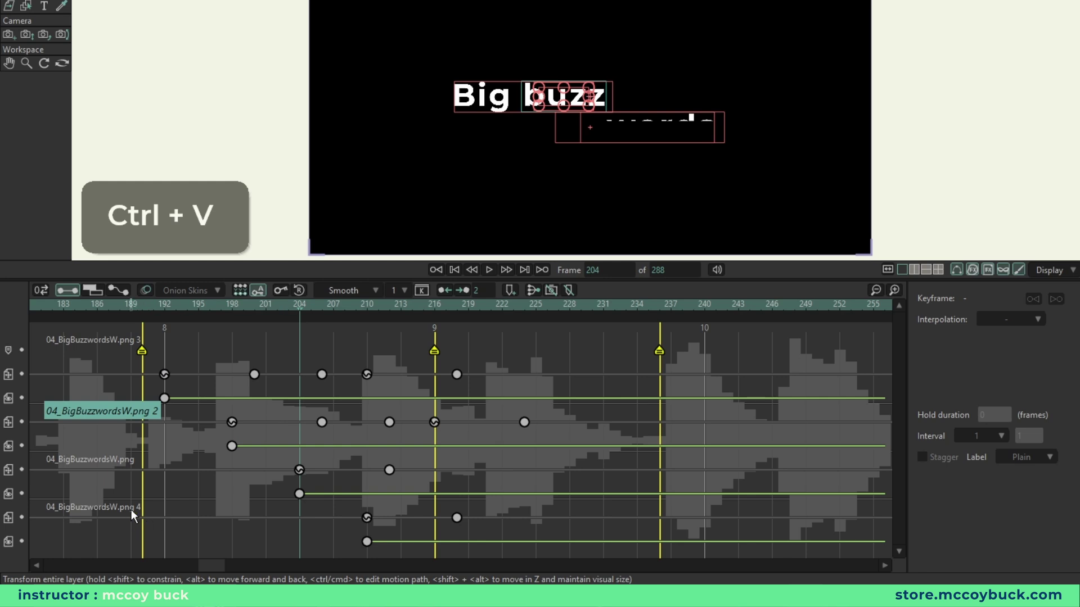
{"action": "left_click", "coordinate": [103, 461]}
{"action": "key", "text": "ctrl+v"}
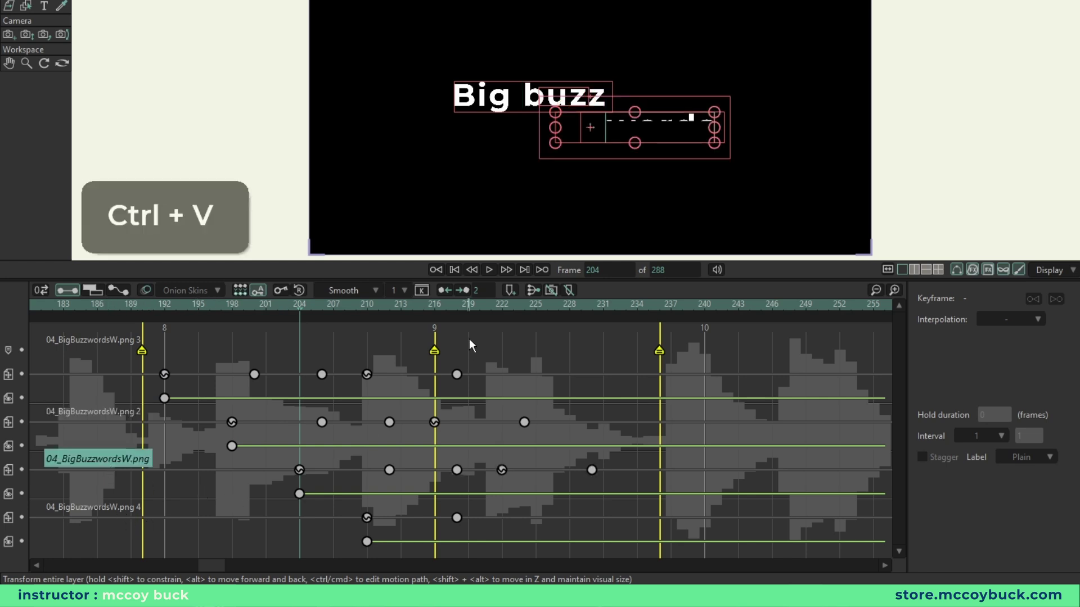
{"action": "left_click", "coordinate": [372, 305]}
{"action": "left_click", "coordinate": [87, 509]}
{"action": "key", "text": "ctrl+v"}
Step: Play the "Big buzzwords." animation repeatedly from about frame 192 and scrub to frame 231 to check the retimed exits
{"action": "left_click", "coordinate": [162, 307]}
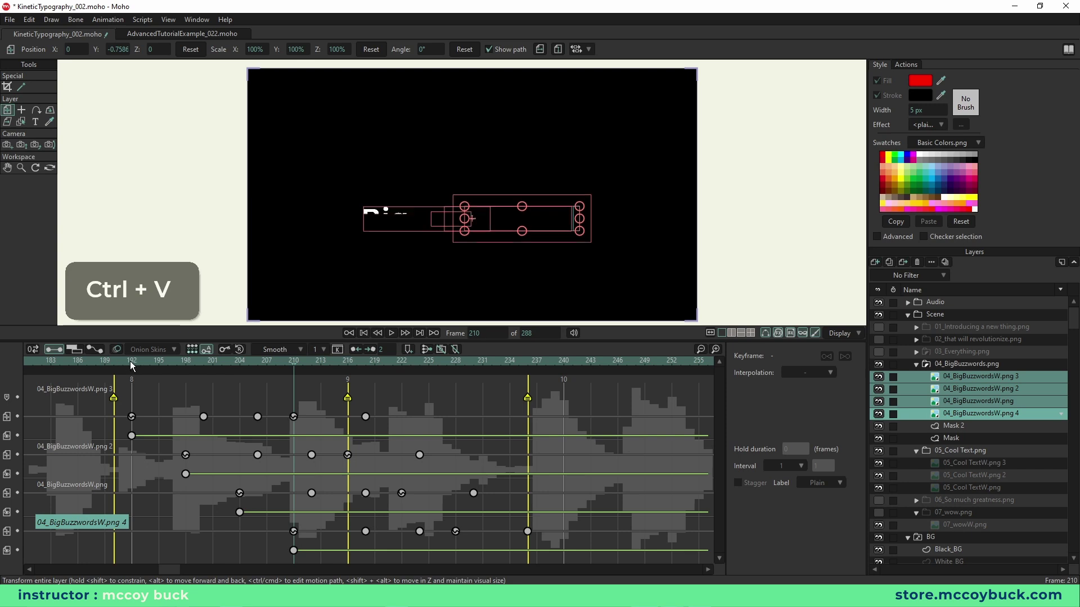
{"action": "key", "text": "space"}
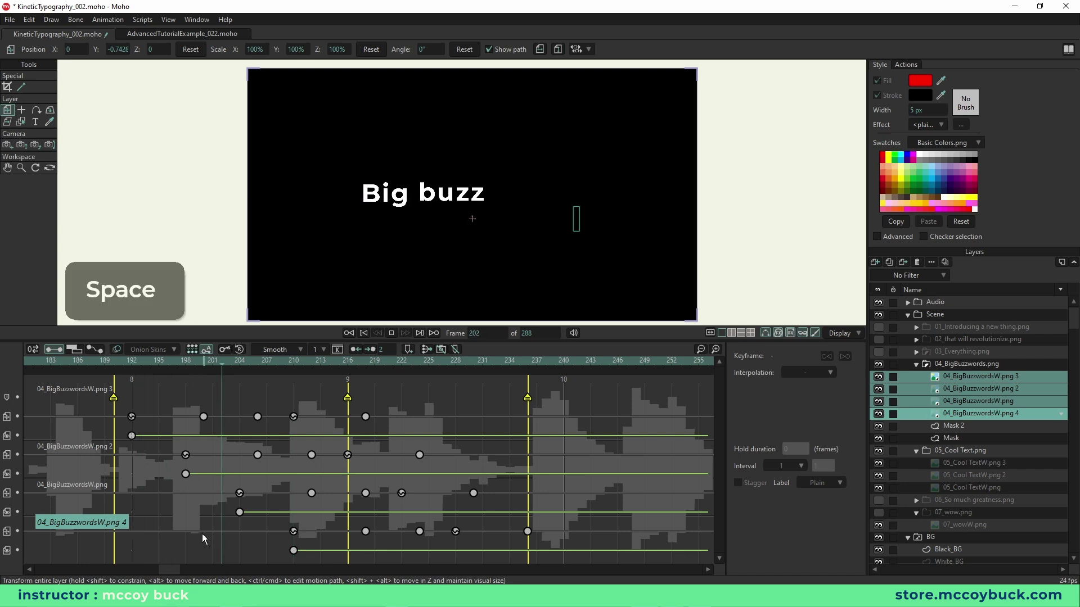
{"action": "key", "text": "space"}
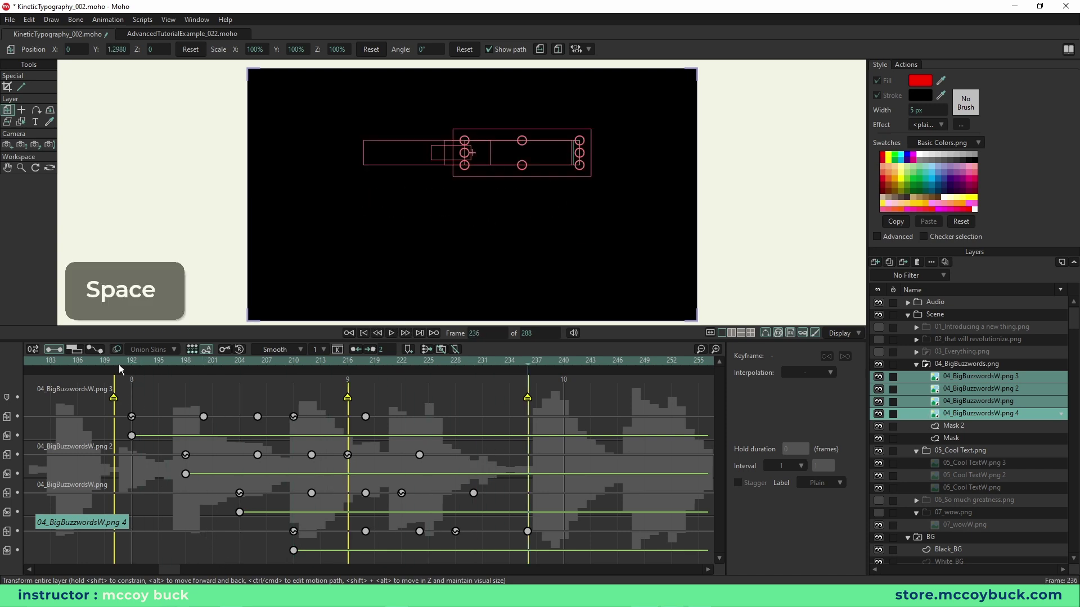
{"action": "left_click", "coordinate": [137, 365]}
{"action": "key", "text": "space"}
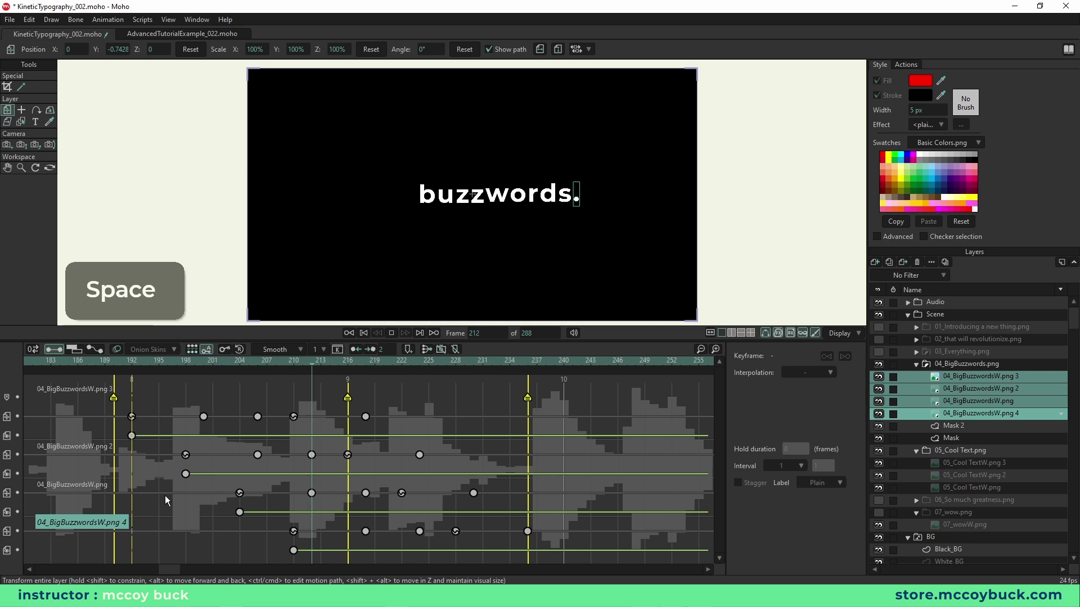
{"action": "key", "text": "space"}
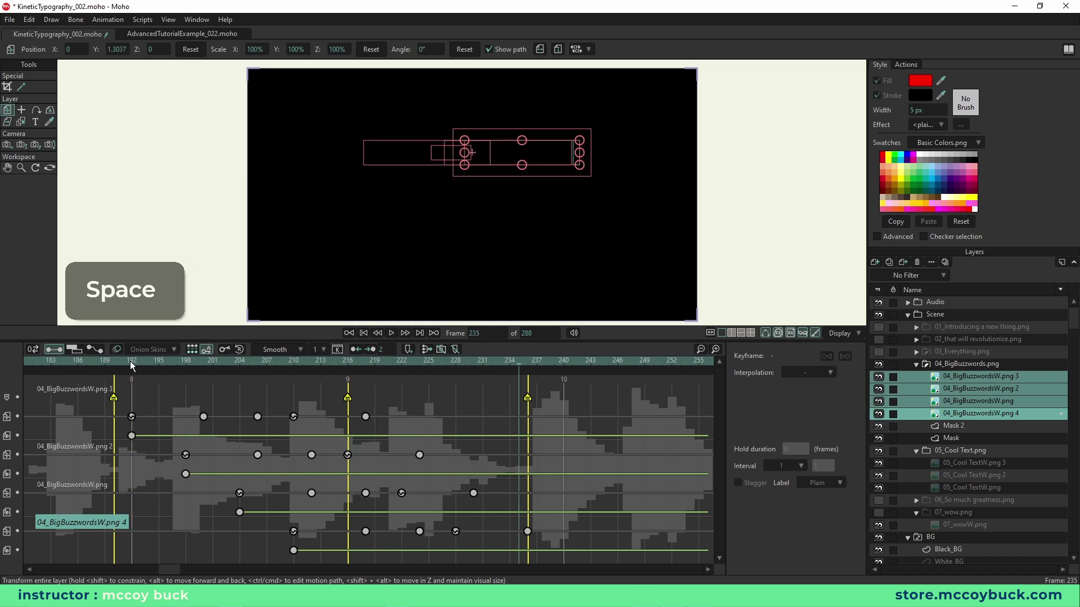
{"action": "mouse_move", "coordinate": [130, 361]}
{"action": "left_mouse_down"}
{"action": "mouse_move", "coordinate": [368, 406]}
{"action": "mouse_move", "coordinate": [341, 406]}
{"action": "left_mouse_up"}
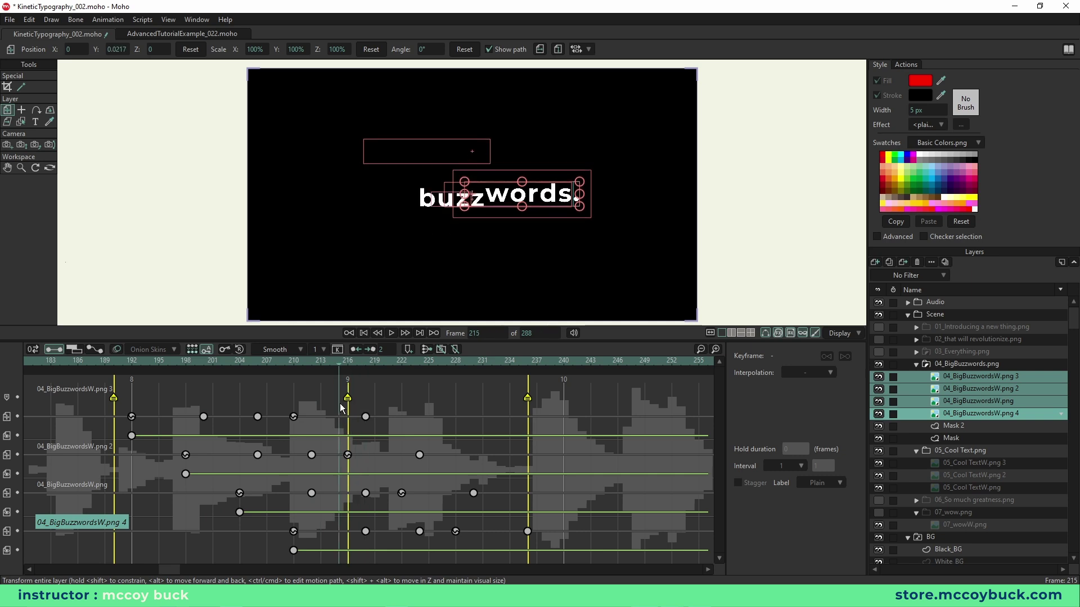
{"action": "left_click_drag", "start_coordinate": [341, 407], "coordinate": [483, 435]}
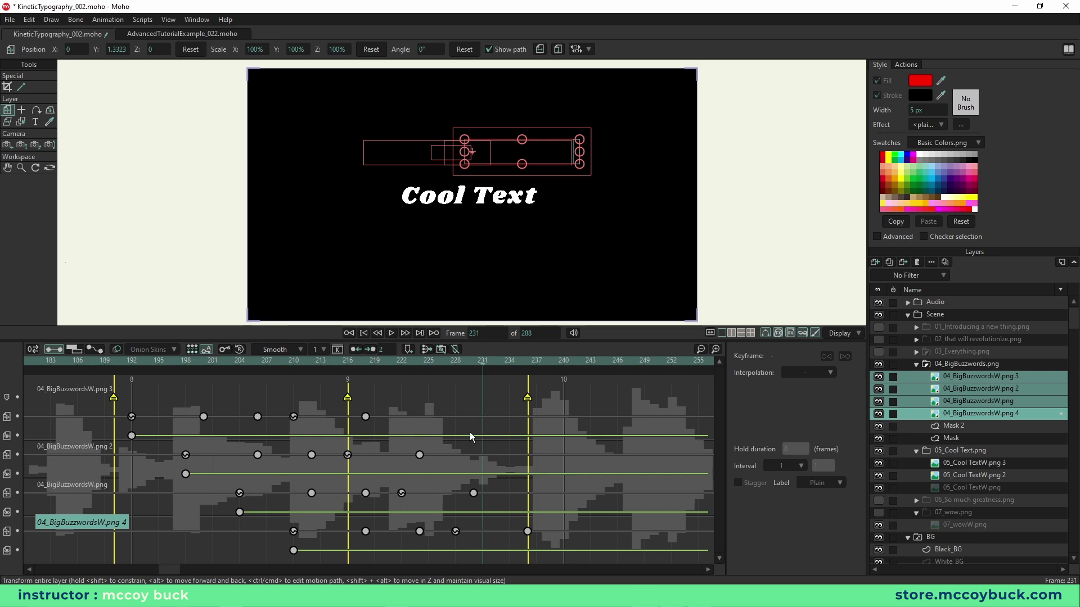
{"action": "key", "text": "space"}
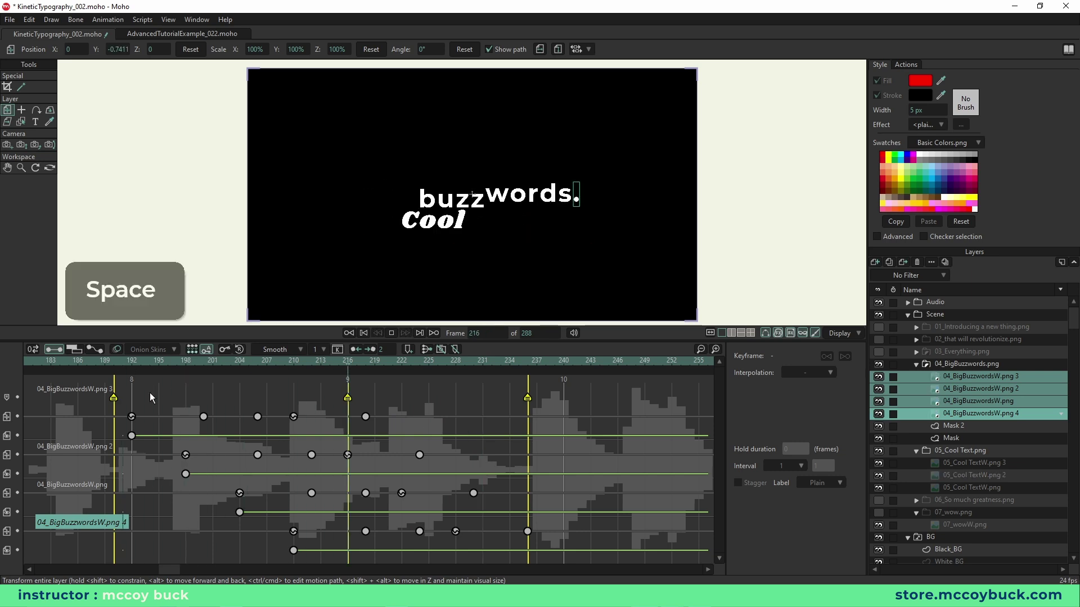
{"action": "key", "text": "space"}
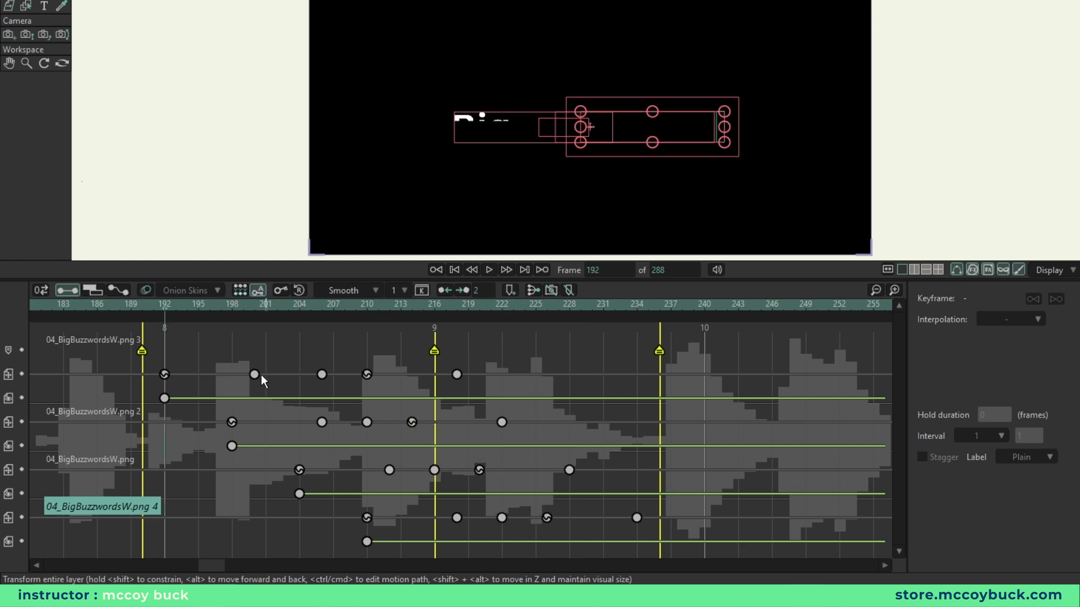
Step: Scrub through the word entrances and exits from frame 200 on, and replay from frame 192 to check their overlap with "Cool"
{"action": "left_click", "coordinate": [257, 306]}
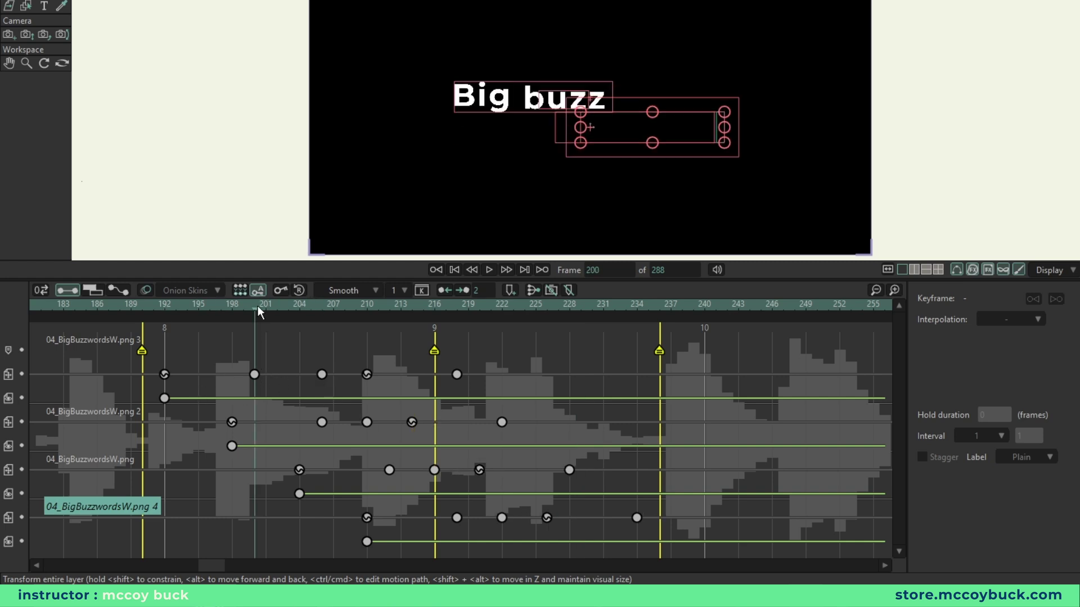
{"action": "left_click_drag", "start_coordinate": [257, 306], "coordinate": [323, 313]}
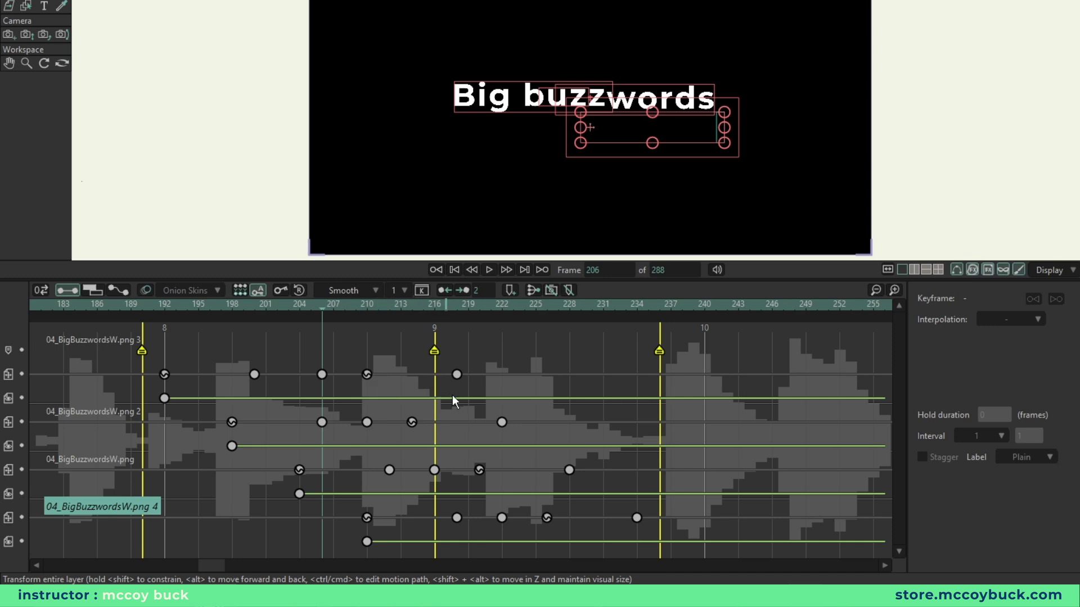
{"action": "left_click", "coordinate": [455, 316]}
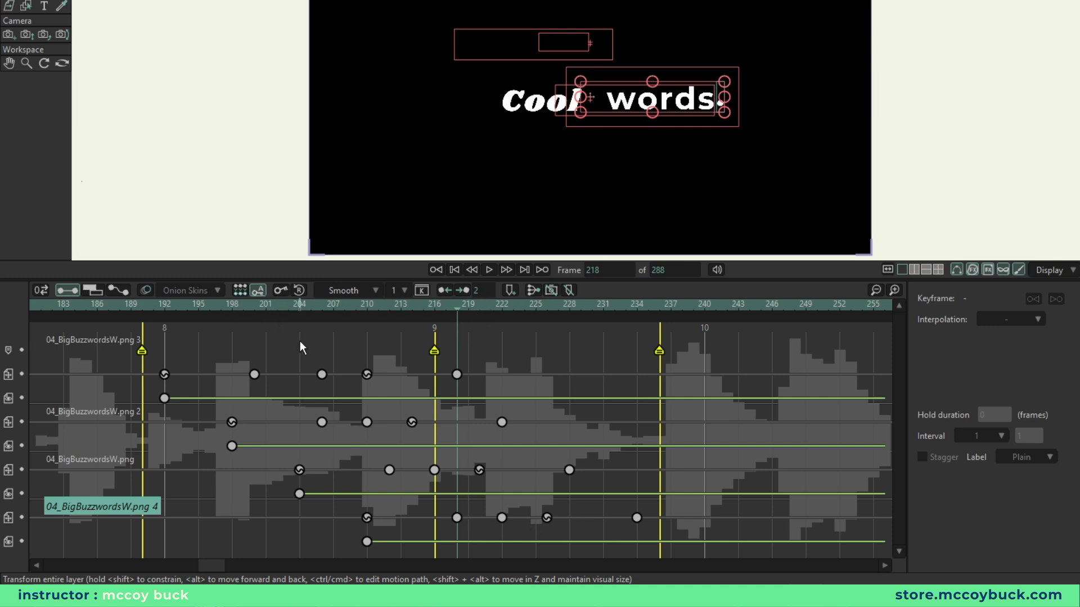
{"action": "left_click", "coordinate": [163, 307]}
{"action": "key", "text": "space"}
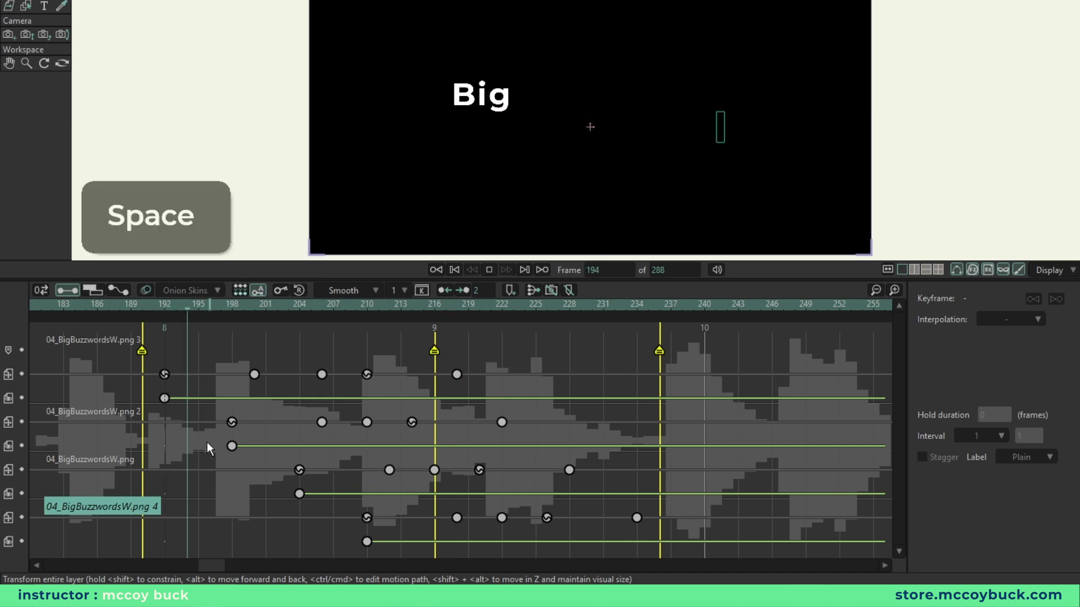
{"action": "key", "text": "space"}
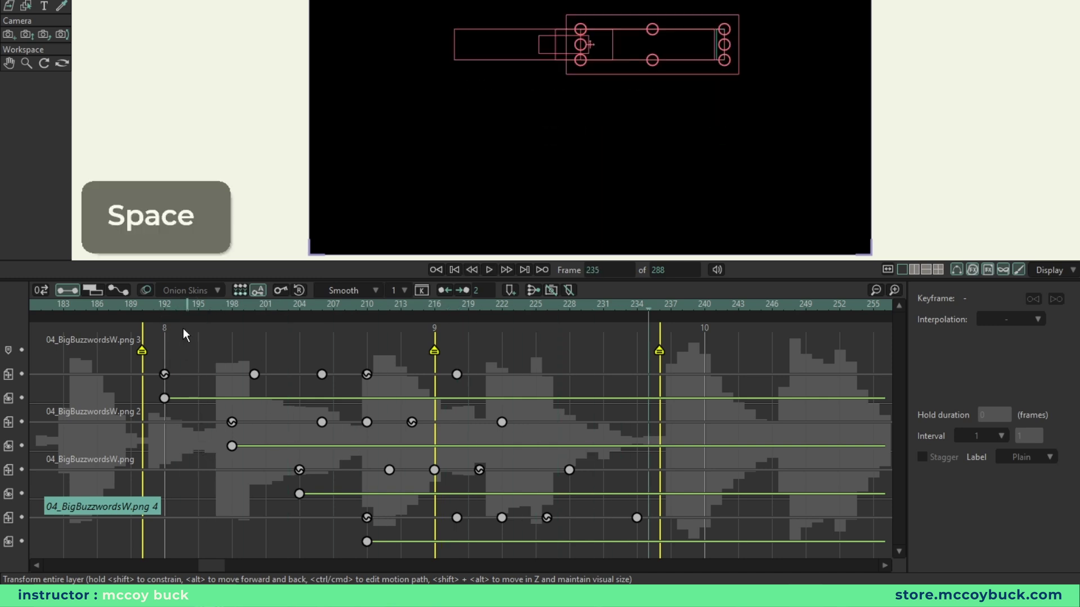
{"action": "left_click_drag", "start_coordinate": [457, 341], "coordinate": [477, 353]}
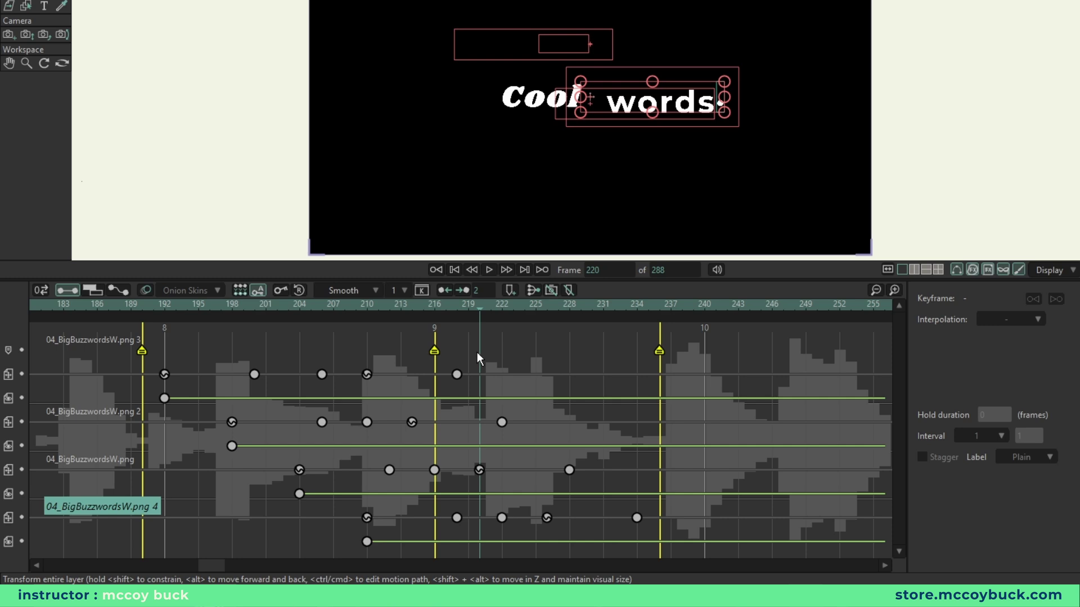
{"action": "left_click_drag", "start_coordinate": [477, 352], "coordinate": [565, 362]}
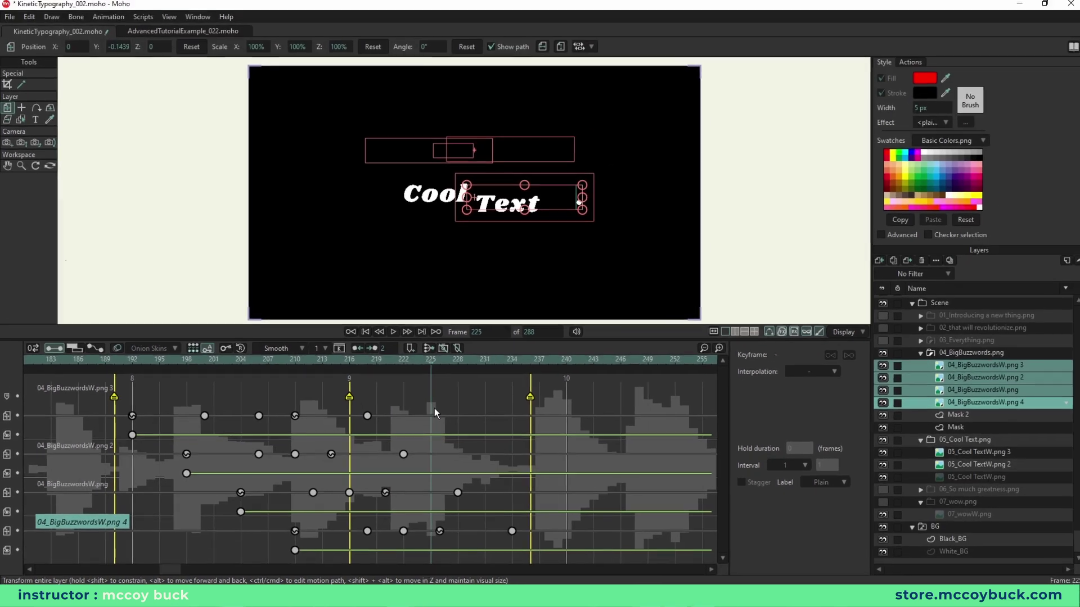
Step: Select the 05_Cool Text.png group and review its timing by playing from frames 210 and 216 and scrubbing forward
{"action": "left_click", "coordinate": [967, 377]}
{"action": "left_click_drag", "start_coordinate": [407, 362], "coordinate": [291, 362]}
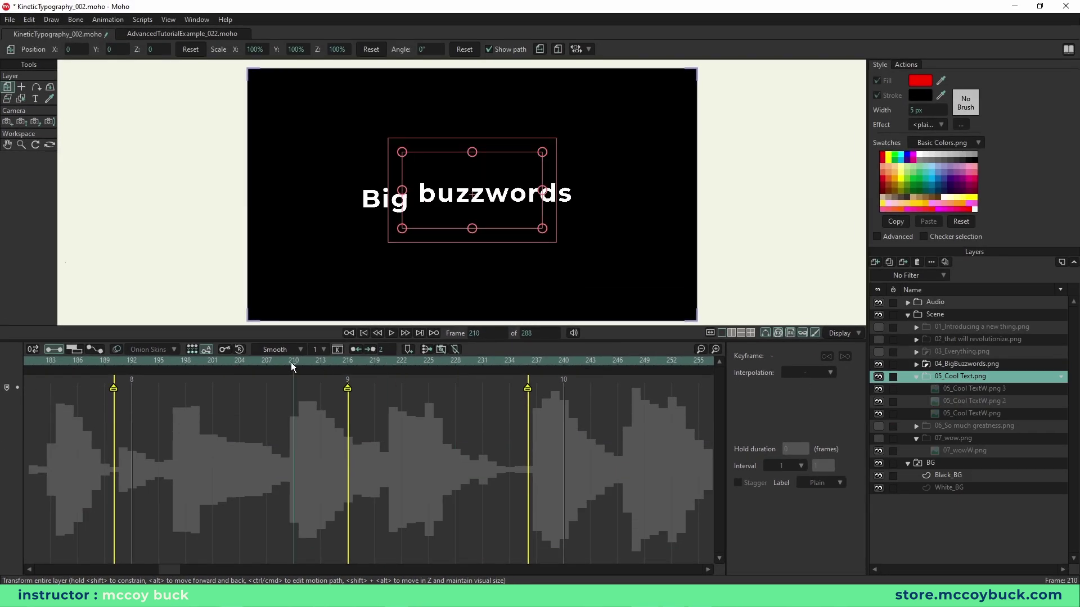
{"action": "key", "text": "space"}
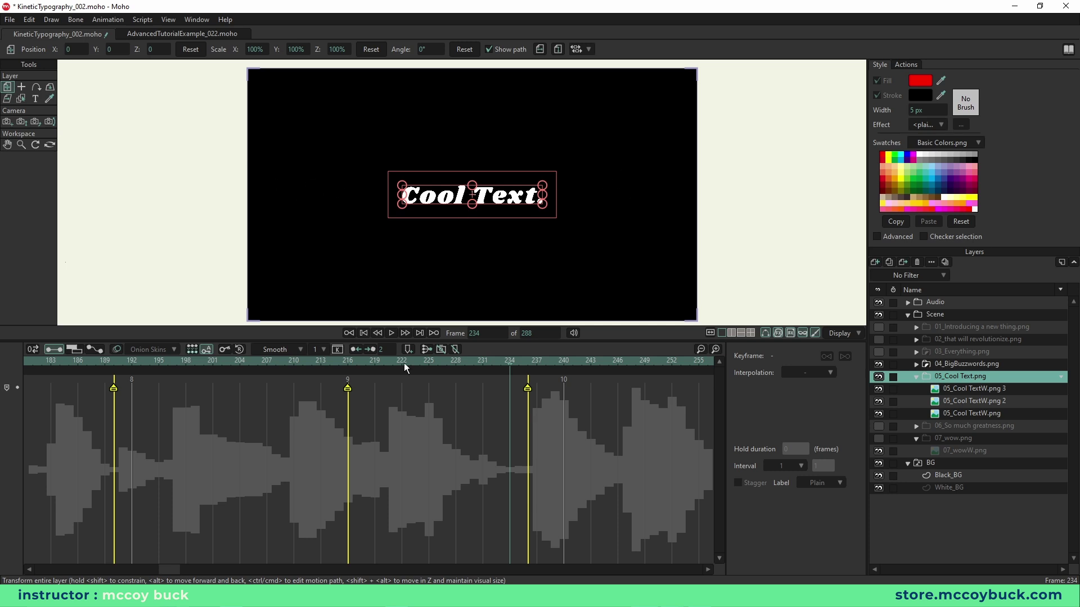
{"action": "left_click", "coordinate": [350, 363]}
{"action": "key", "text": "space"}
{"action": "left_click", "coordinate": [387, 366]}
{"action": "left_click_drag", "start_coordinate": [387, 366], "coordinate": [484, 373]}
Step: Delete the frame 235 visibility keyframes of the three "Cool Text." image layers
{"action": "left_click", "coordinate": [960, 388]}
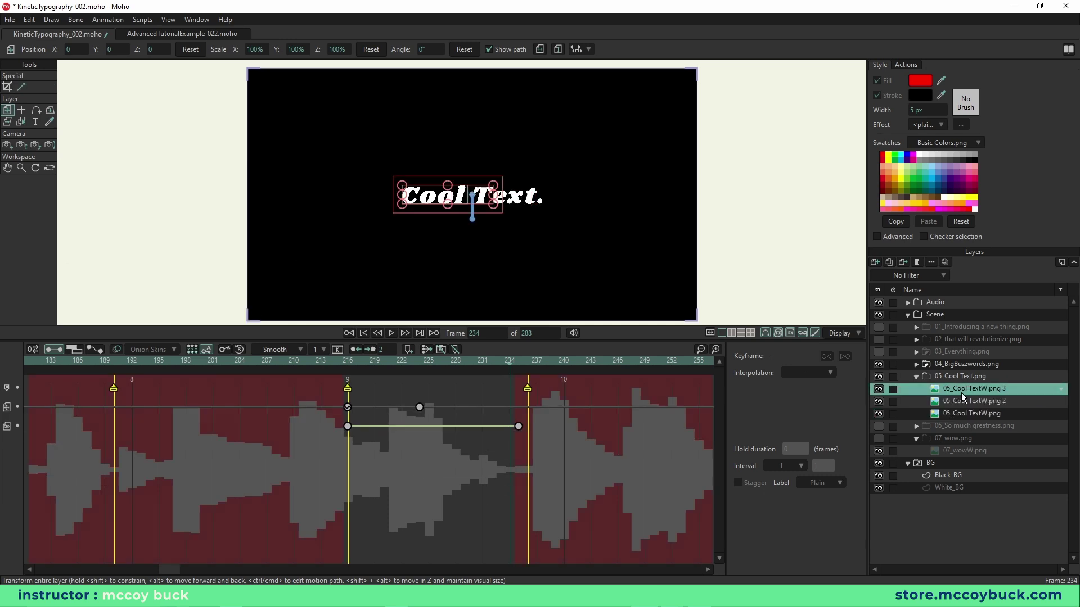
{"action": "left_click", "coordinate": [966, 414], "text": "shift"}
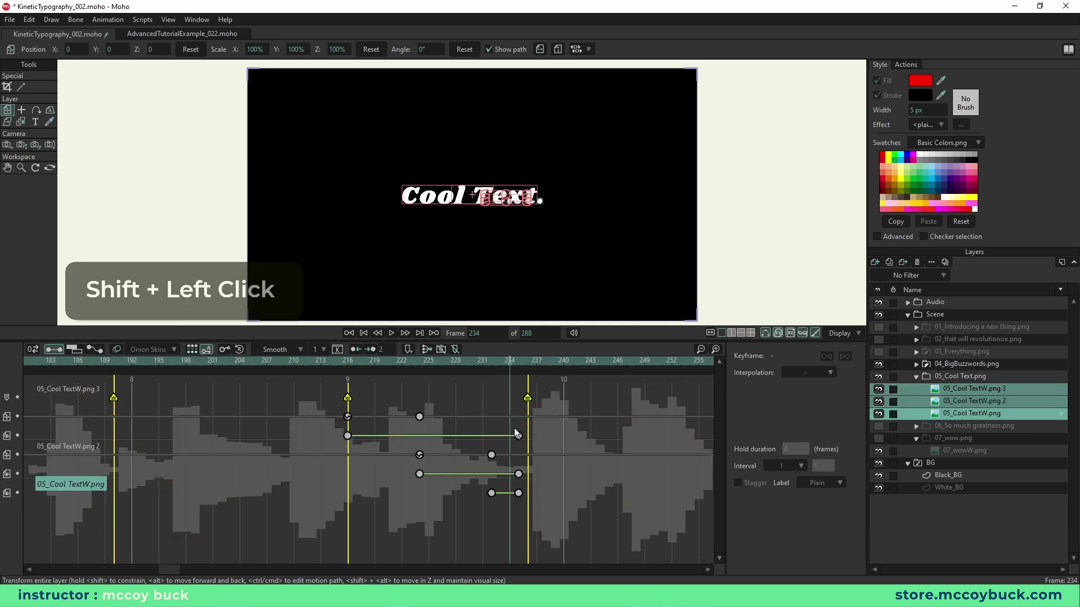
{"action": "left_click_drag", "start_coordinate": [512, 423], "coordinate": [525, 509]}
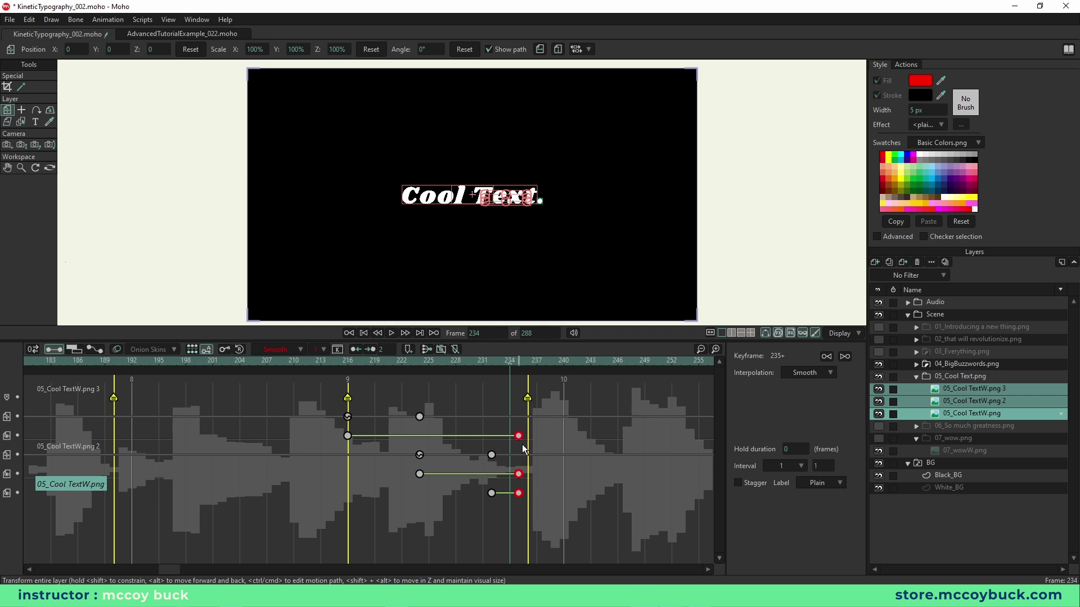
{"action": "key", "text": "Delete"}
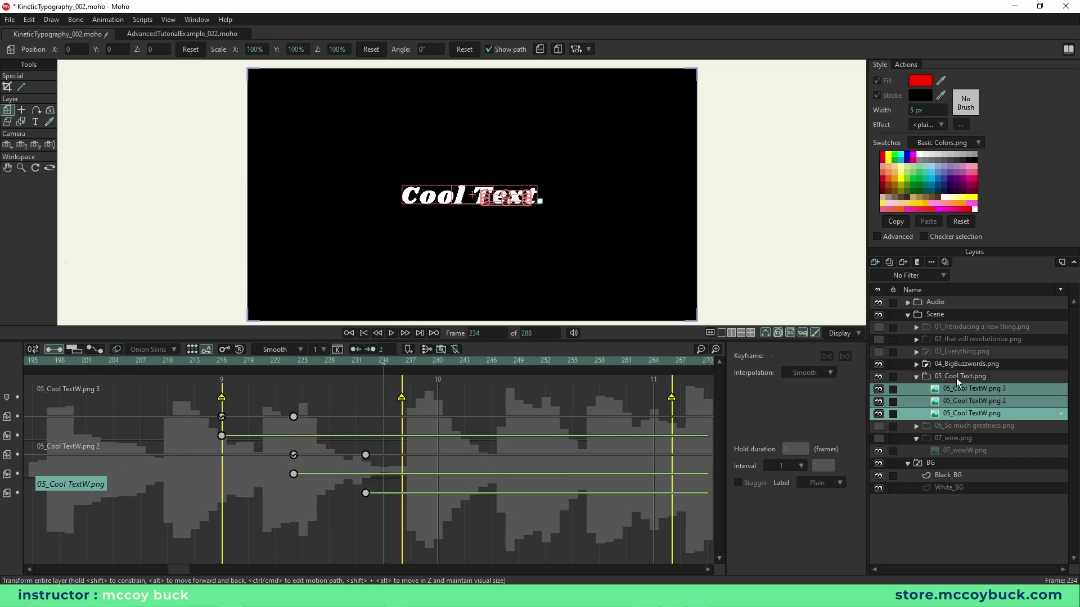
Step: At frame 0, show only the 05_Cool Text.png scene group and add a vector layer beneath its three text images
{"action": "left_click", "coordinate": [959, 389]}
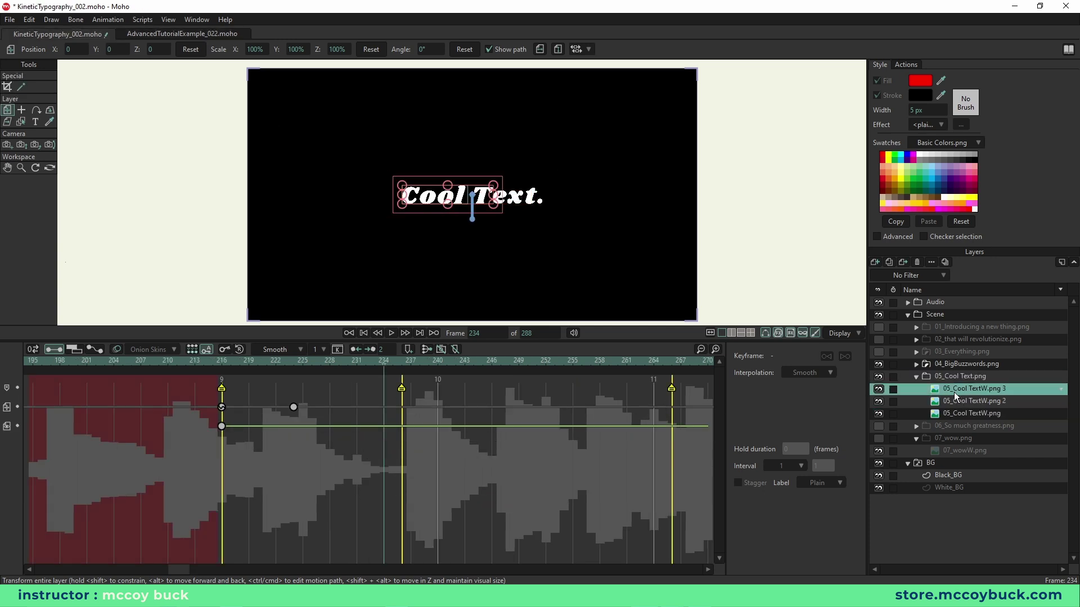
{"action": "key", "text": "ctrl+shift+d"}
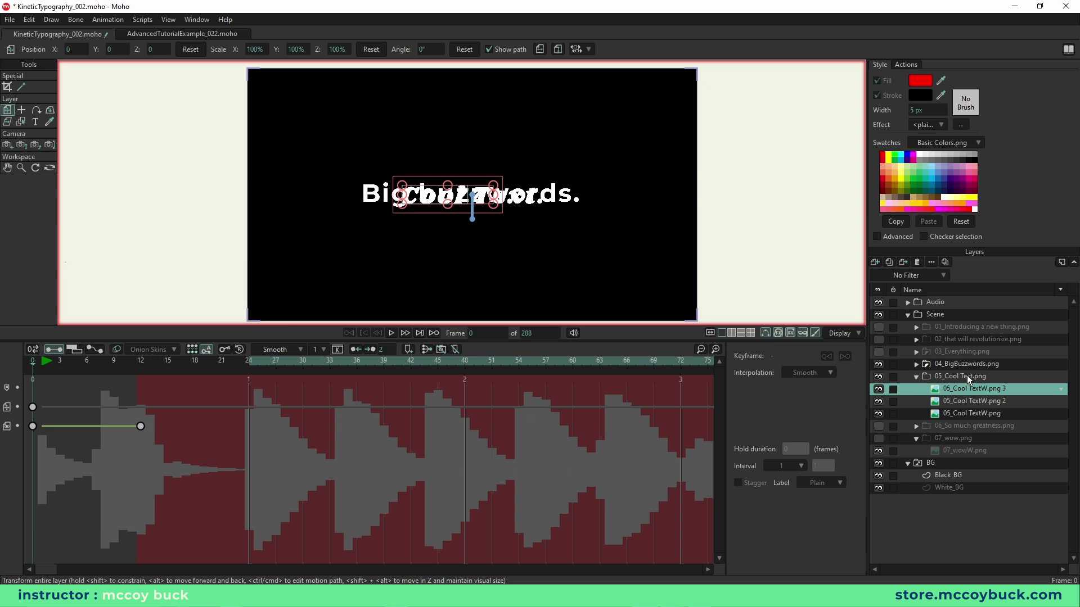
{"action": "left_click", "coordinate": [880, 377], "text": "alt"}
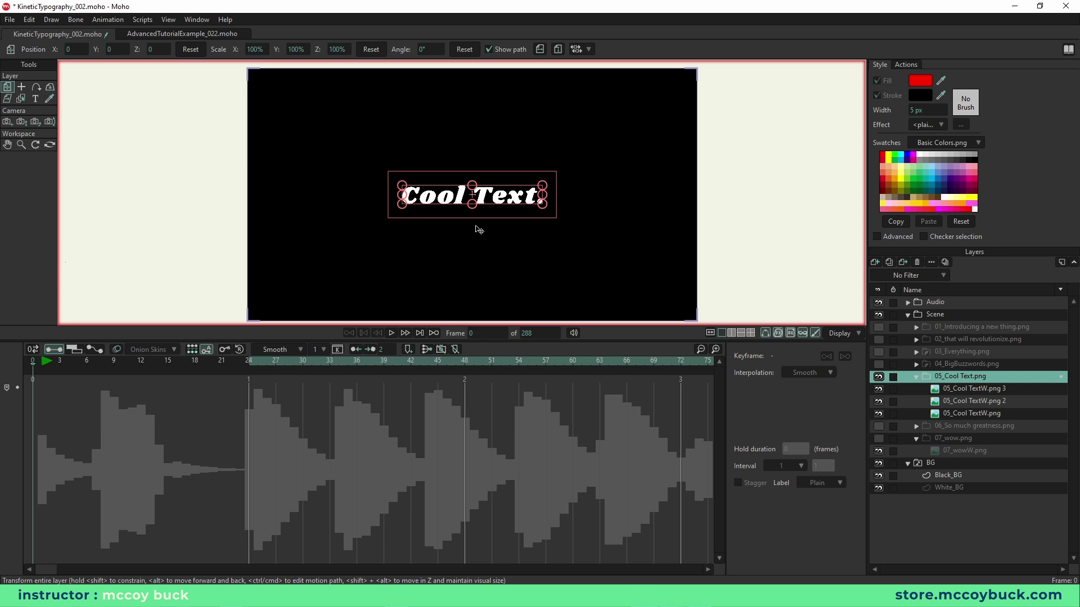
{"action": "scroll", "coordinate": [415, 210], "scroll_direction": "up", "scroll_amount": 3}
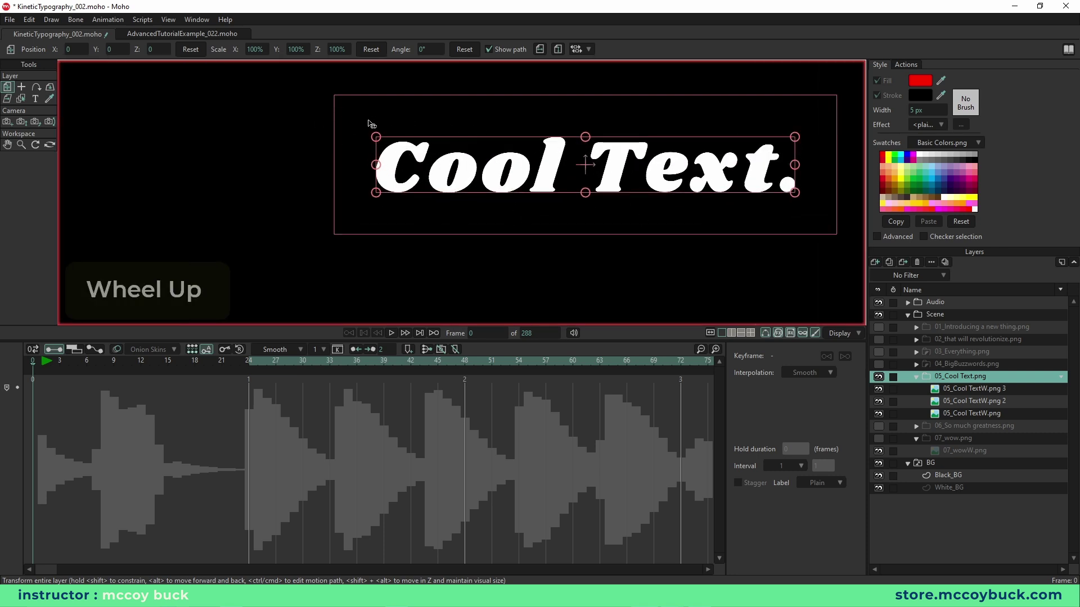
{"action": "scroll", "coordinate": [414, 210], "scroll_direction": "down", "scroll_amount": 2}
{"action": "right_click", "coordinate": [431, 231]}
{"action": "scroll", "coordinate": [430, 232], "scroll_direction": "down", "scroll_amount": 1}
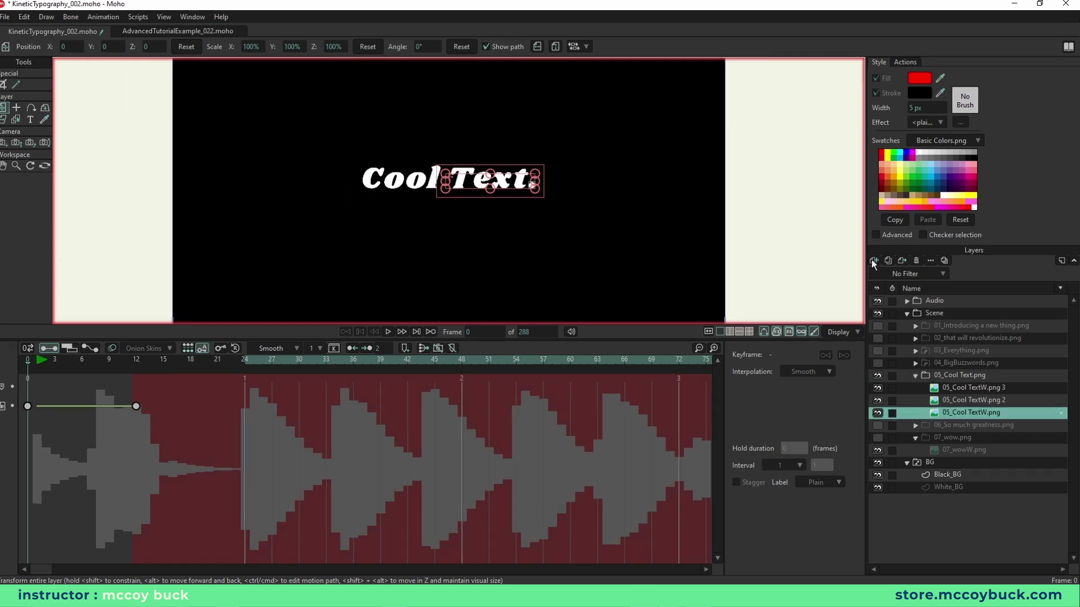
{"action": "left_click", "coordinate": [874, 261]}
{"action": "left_click", "coordinate": [887, 274]}
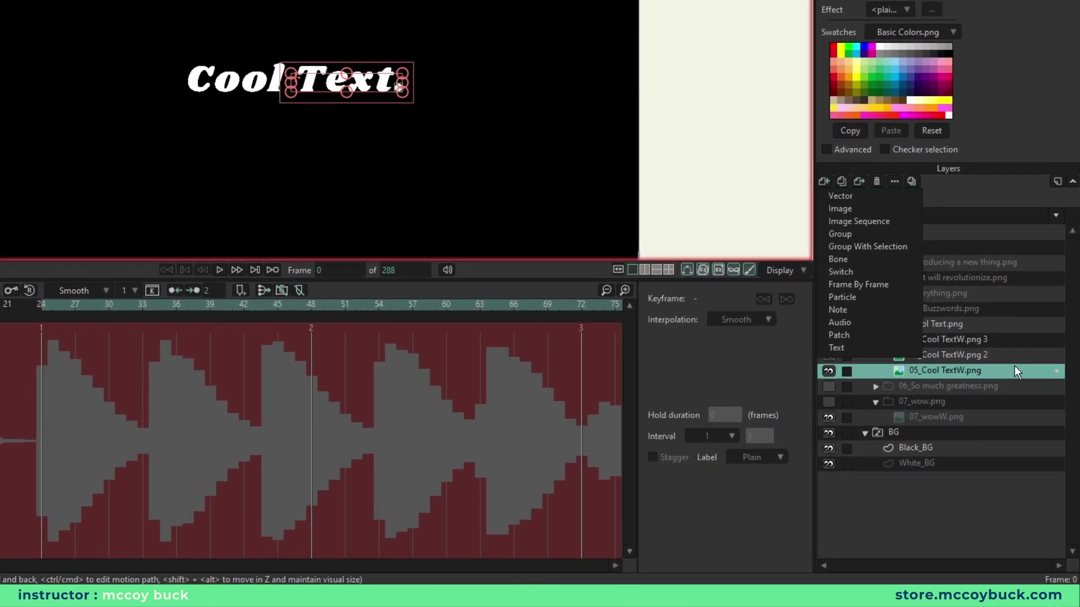
{"action": "left_click_drag", "start_coordinate": [933, 373], "coordinate": [931, 390]}
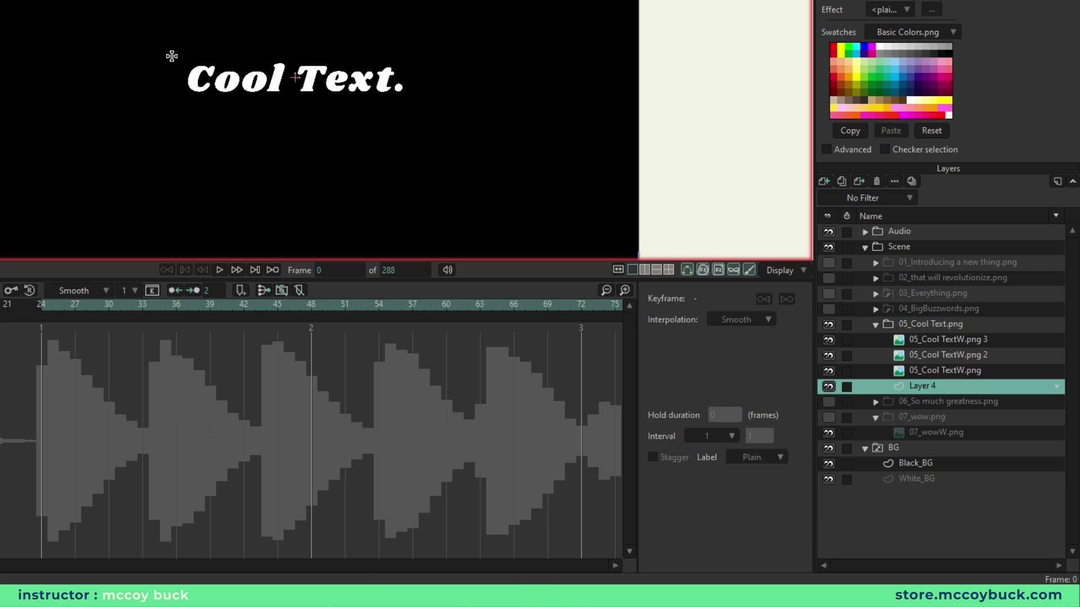
Step: Draw a wide filled rectangle covering "Cool Text." and raise its bottom edge to the text's lower edge
{"action": "scroll", "coordinate": [151, 91], "scroll_direction": "down", "scroll_amount": 1}
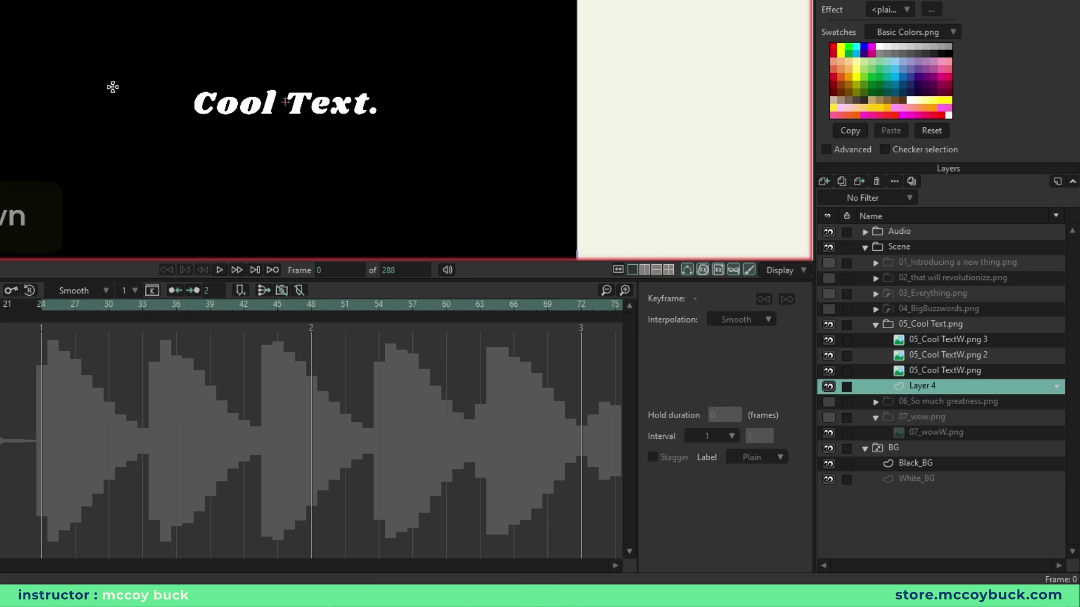
{"action": "mouse_move", "coordinate": [96, 80]}
{"action": "left_mouse_down"}
{"action": "mouse_move", "coordinate": [378, 125]}
{"action": "mouse_move", "coordinate": [497, 120]}
{"action": "mouse_move", "coordinate": [487, 122]}
{"action": "left_mouse_up"}
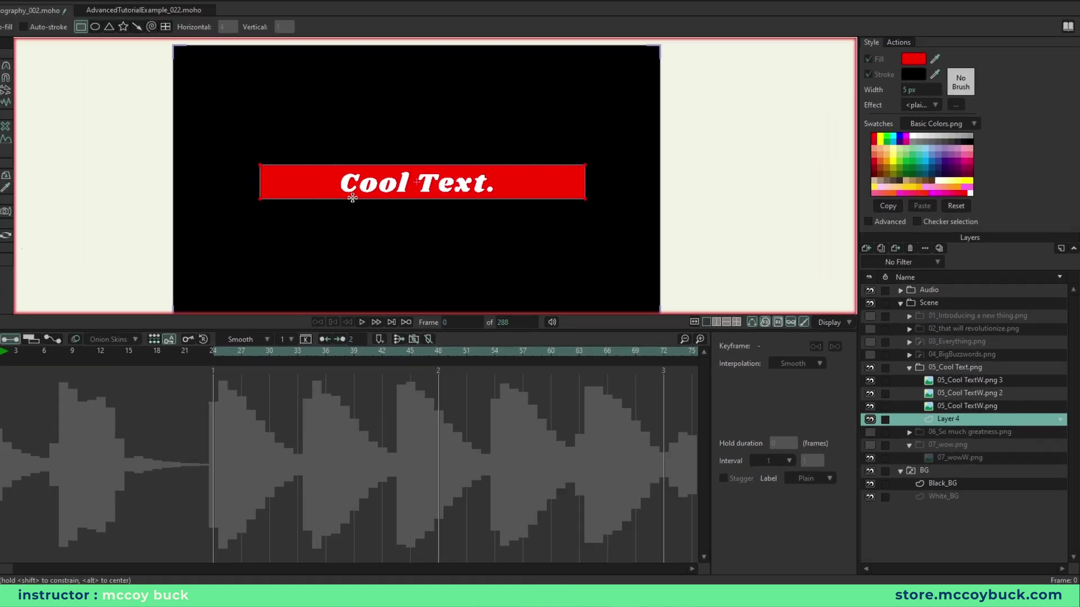
{"action": "key", "text": "g"}
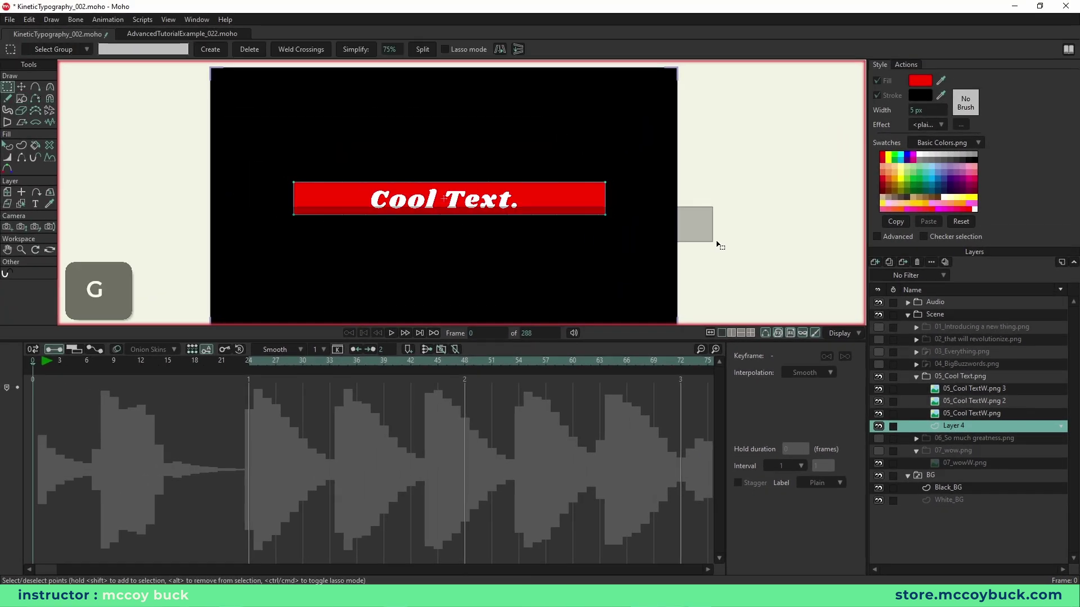
{"action": "scroll", "coordinate": [355, 174], "scroll_direction": "up", "scroll_amount": 3}
{"action": "scroll", "coordinate": [499, 256], "scroll_direction": "up", "scroll_amount": 2}
{"action": "key", "text": "t"}
{"action": "left_click_drag", "start_coordinate": [393, 193], "coordinate": [393, 176]}
{"action": "scroll", "coordinate": [374, 184], "scroll_direction": "down", "scroll_amount": 5}
{"action": "right_click", "coordinate": [377, 194]}
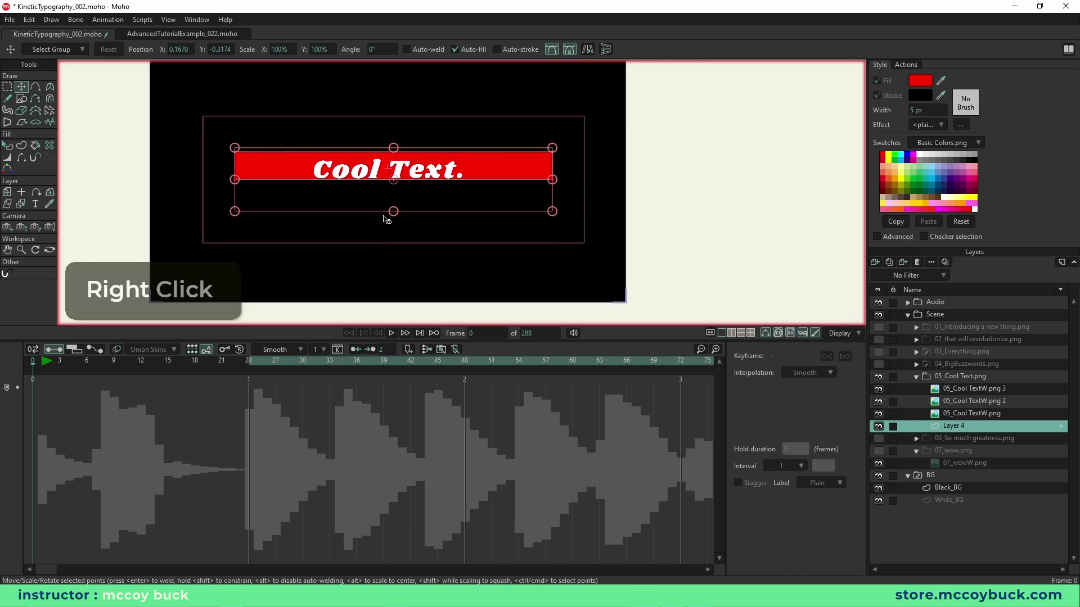
Step: Centre the whole rectangle horizontally by setting its X position to 0
{"action": "key", "text": "g"}
{"action": "key", "text": "y"}
{"action": "key", "text": "t"}
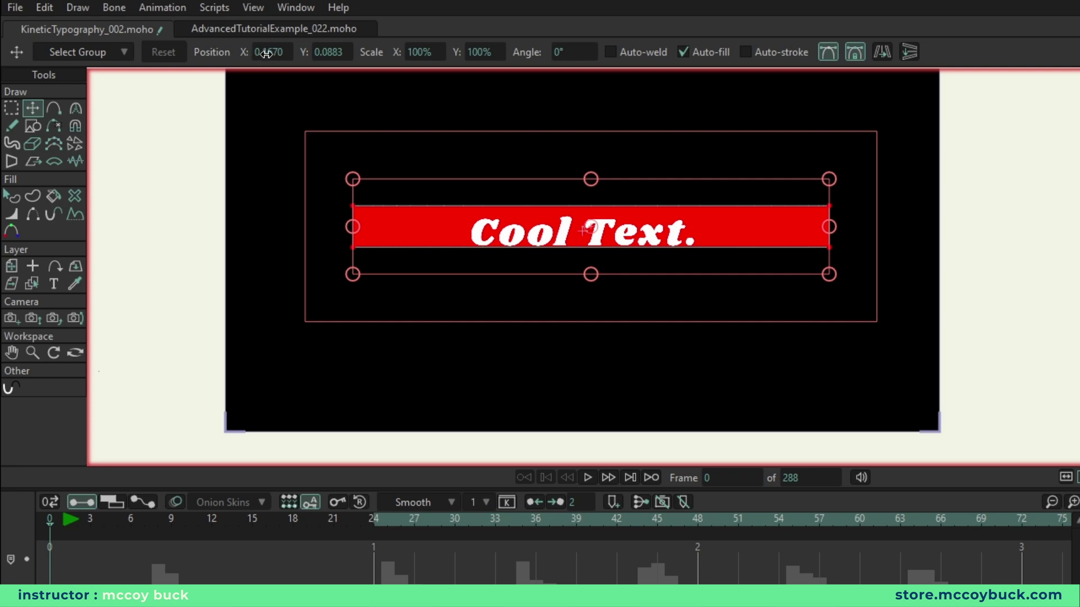
{"action": "left_click", "coordinate": [265, 57]}
{"action": "type", "text": "0"}
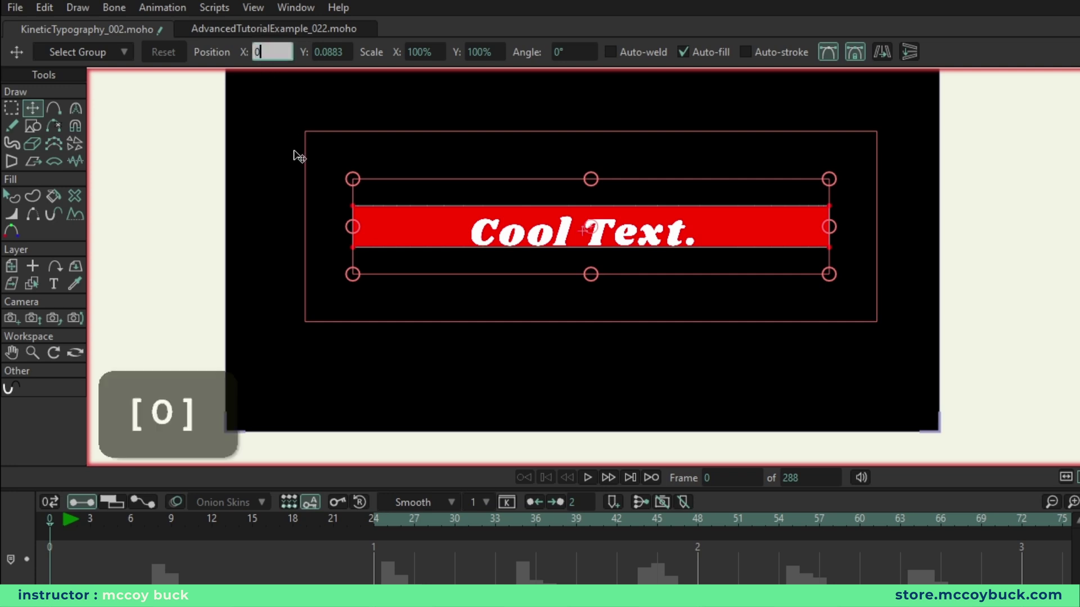
{"action": "key", "text": "Return"}
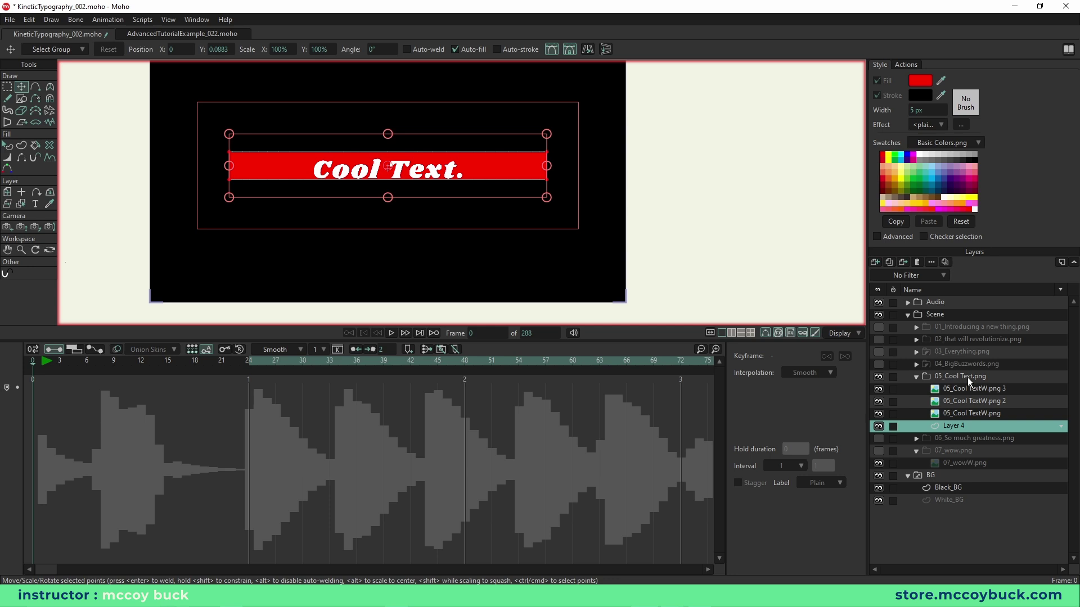
Step: Set the 05_Cool Text.png group mask to Hide all and the rectangle layer to "Add to mask, but keep invisible"
{"action": "double_click", "coordinate": [968, 377]}
{"action": "left_click", "coordinate": [518, 93]}
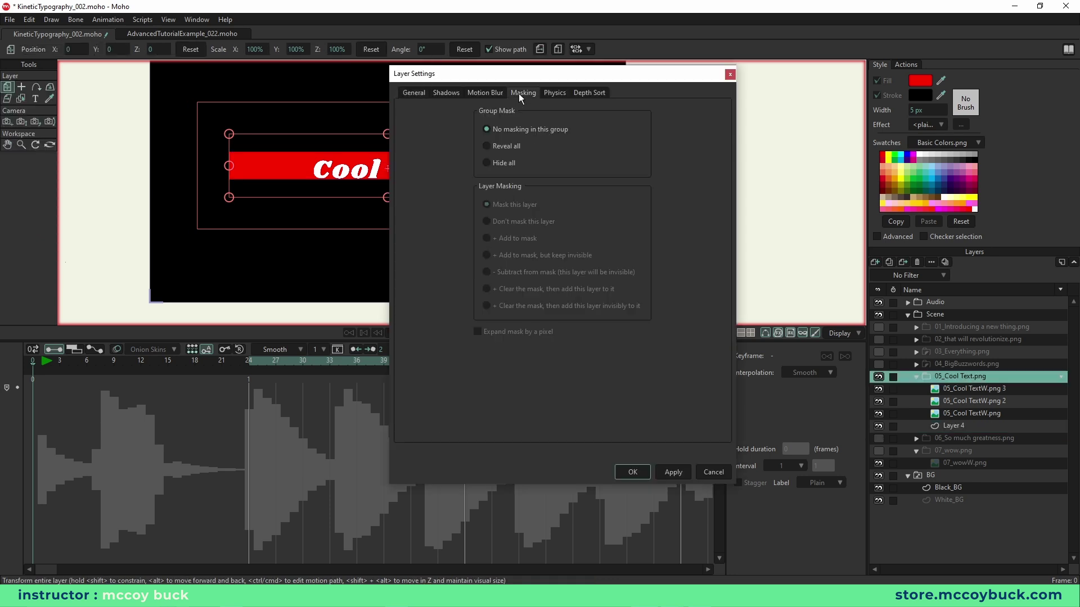
{"action": "left_click", "coordinate": [636, 472]}
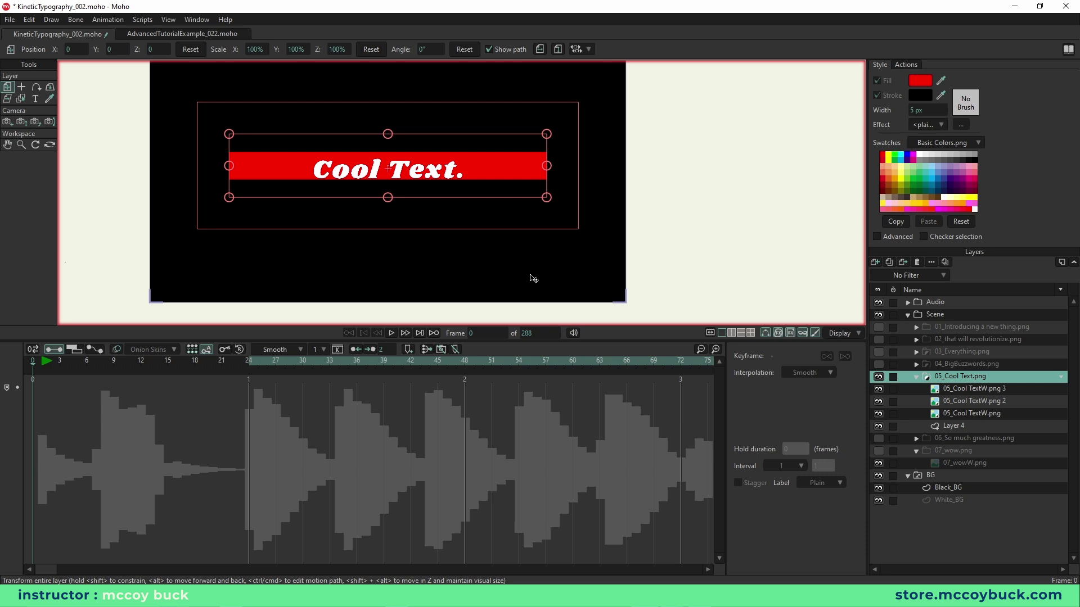
{"action": "left_click", "coordinate": [961, 427]}
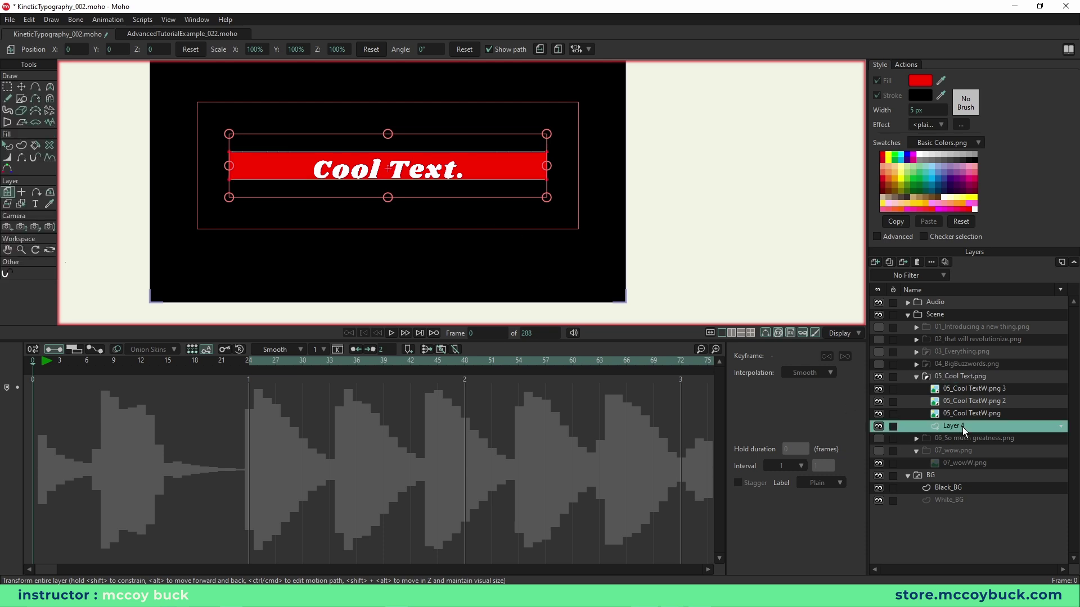
{"action": "right_click", "coordinate": [963, 427]}
{"action": "mouse_move", "coordinate": [994, 463]}
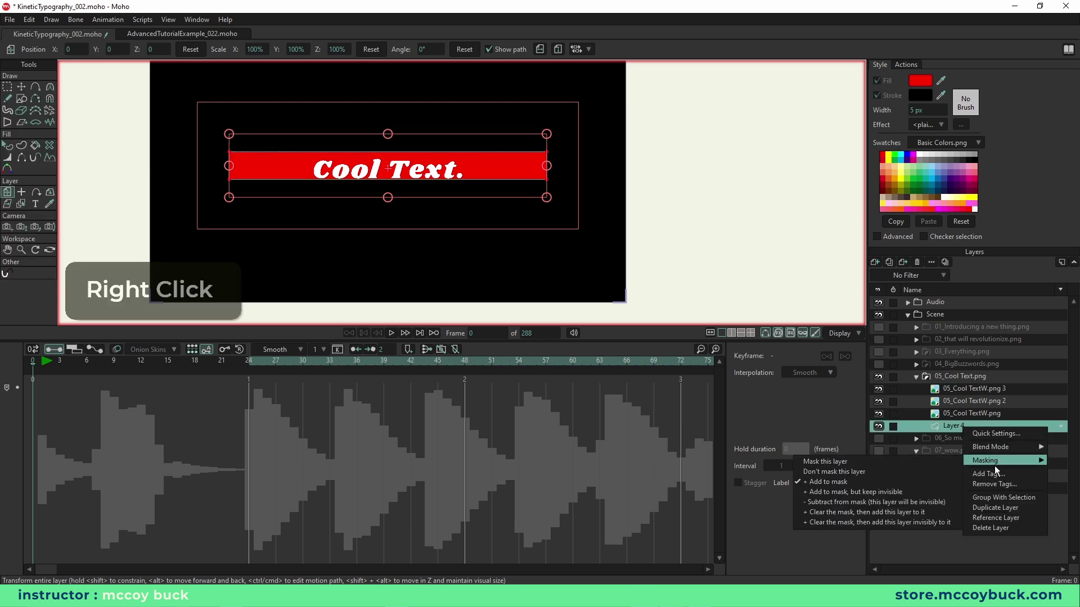
{"action": "left_click", "coordinate": [876, 493]}
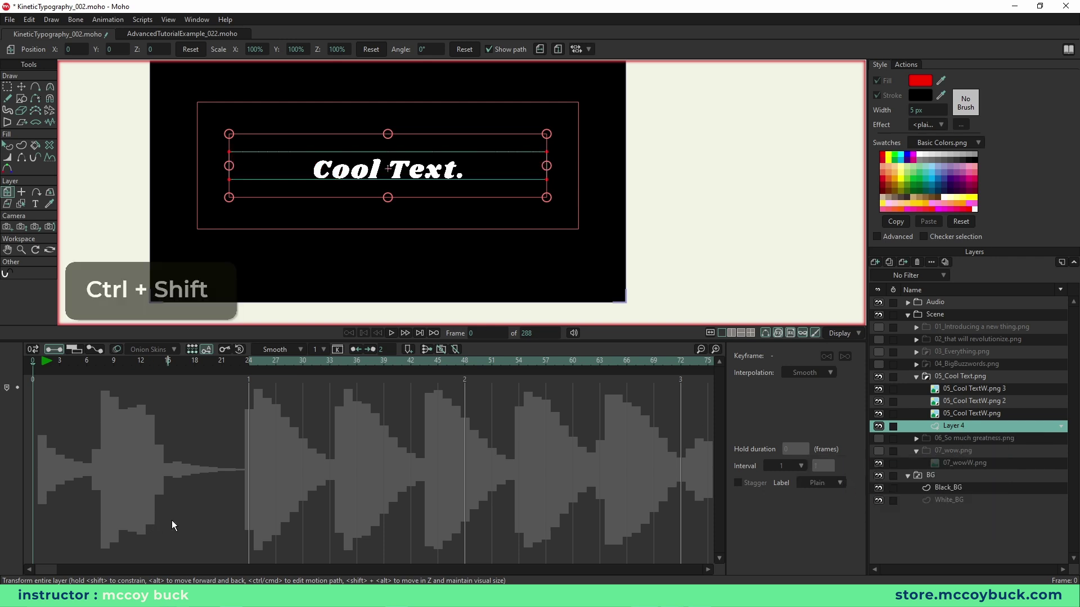
Step: Play the masked "Cool Text." animation from frames 207 and 216 and scrub to frame 237 to check its timing
{"action": "key", "text": "ctrl+shift+d"}
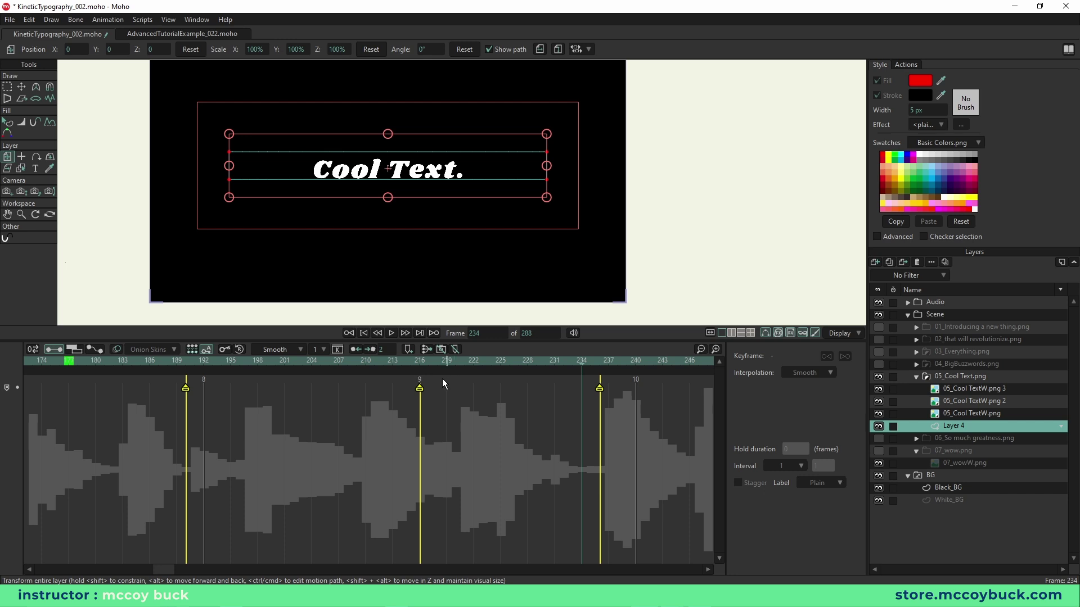
{"action": "left_click", "coordinate": [339, 364], "text": "ctrl"}
{"action": "key", "text": "space"}
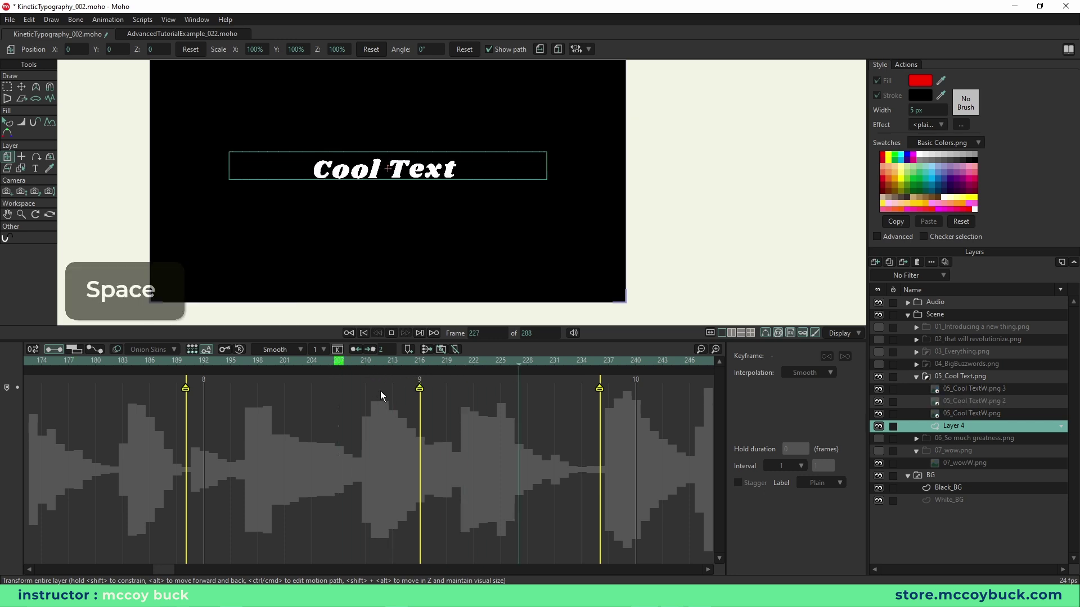
{"action": "key", "text": "space"}
{"action": "left_click", "coordinate": [339, 361]}
{"action": "key", "text": "space"}
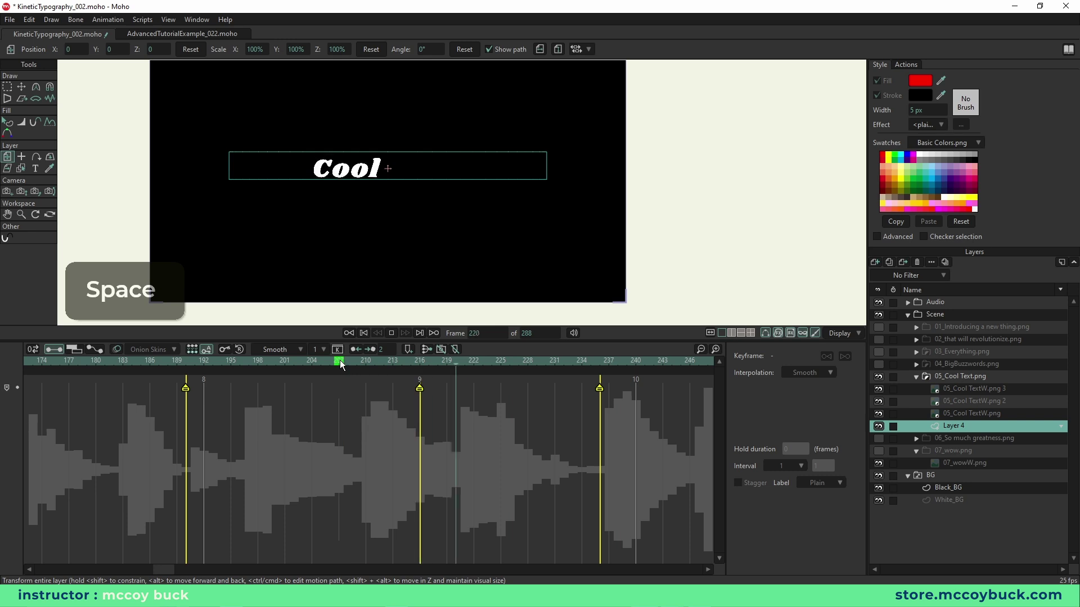
{"action": "left_click", "coordinate": [976, 391]}
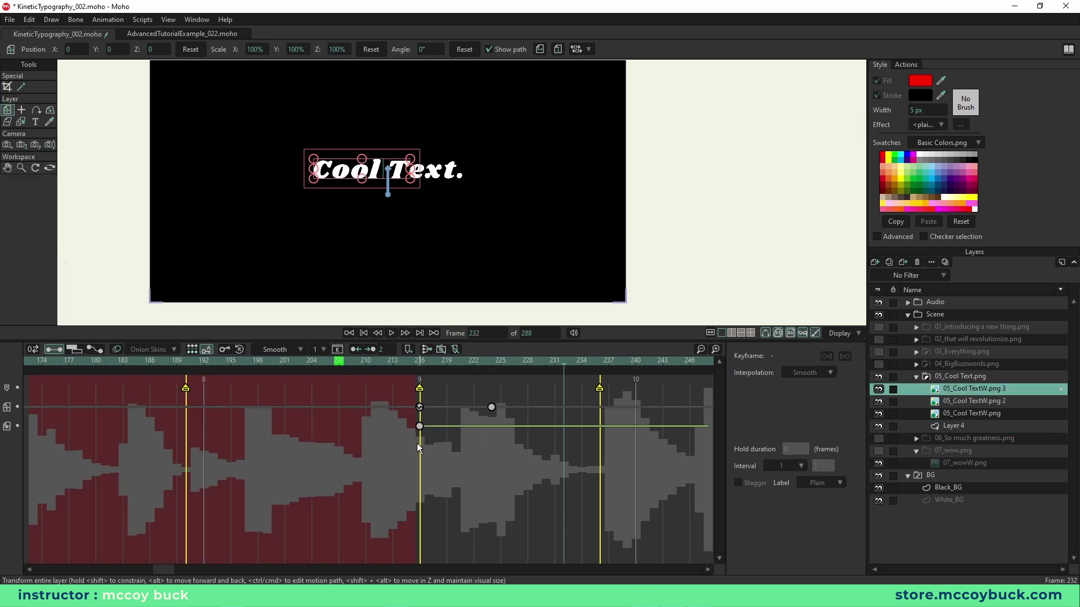
{"action": "left_click", "coordinate": [420, 362]}
{"action": "key", "text": "space"}
{"action": "key", "text": "space"}
{"action": "left_click_drag", "start_coordinate": [420, 363], "coordinate": [609, 379]}
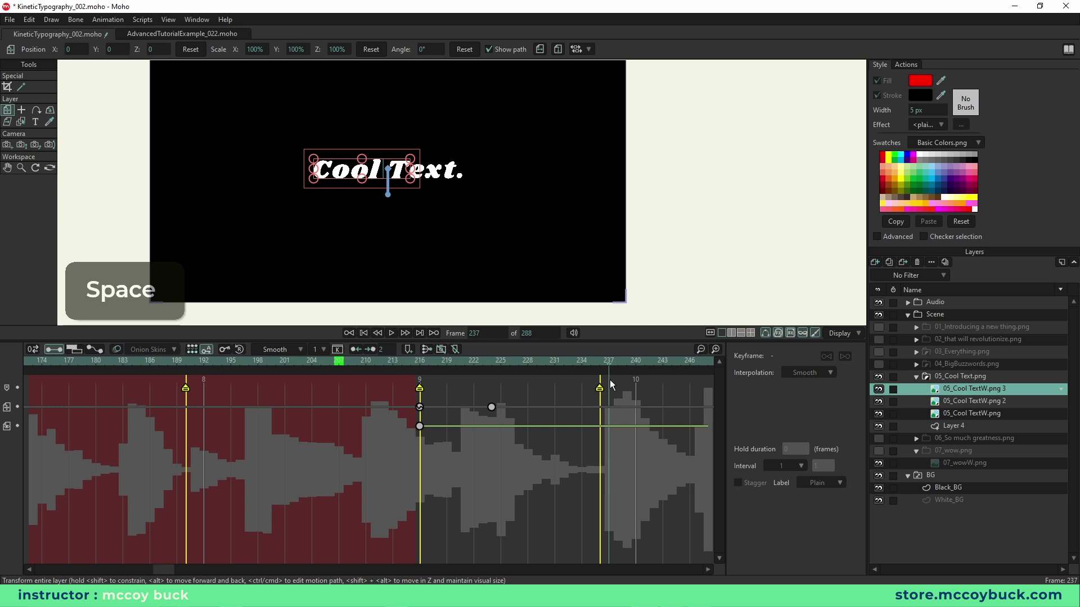
Step: Show the 06_So much greatness.png group and add a position keyframe for "Cool" at frame 236
{"action": "right_click", "coordinate": [486, 236]}
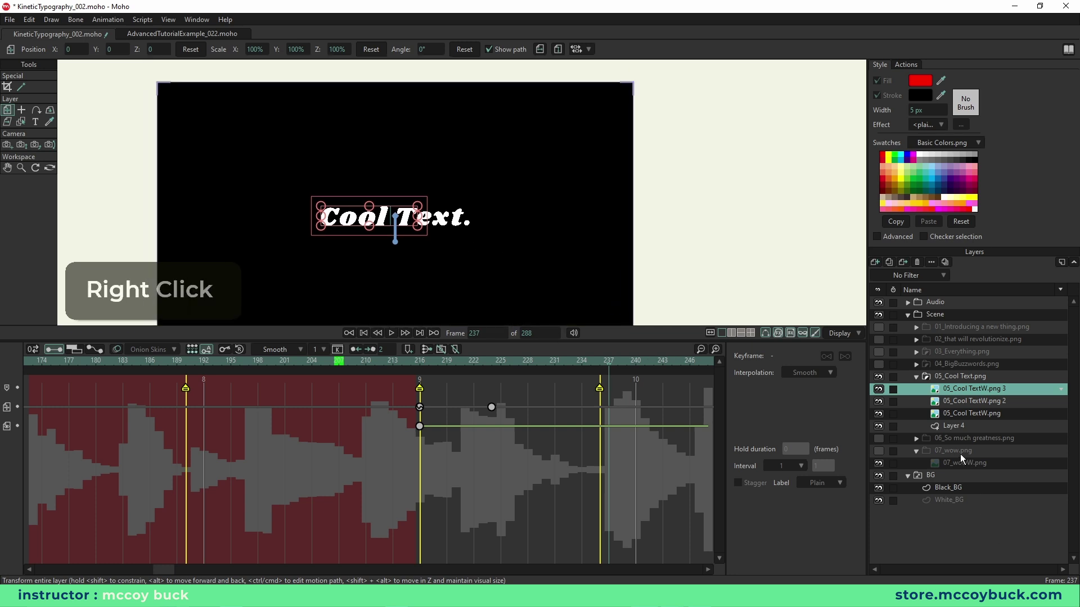
{"action": "right_click", "coordinate": [450, 240]}
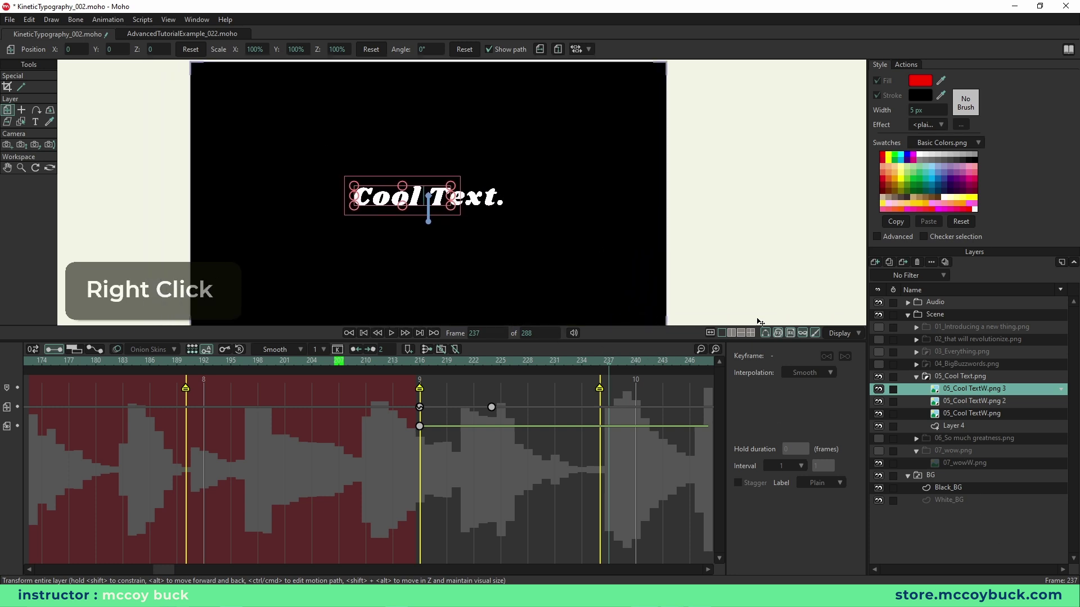
{"action": "left_click", "coordinate": [879, 442]}
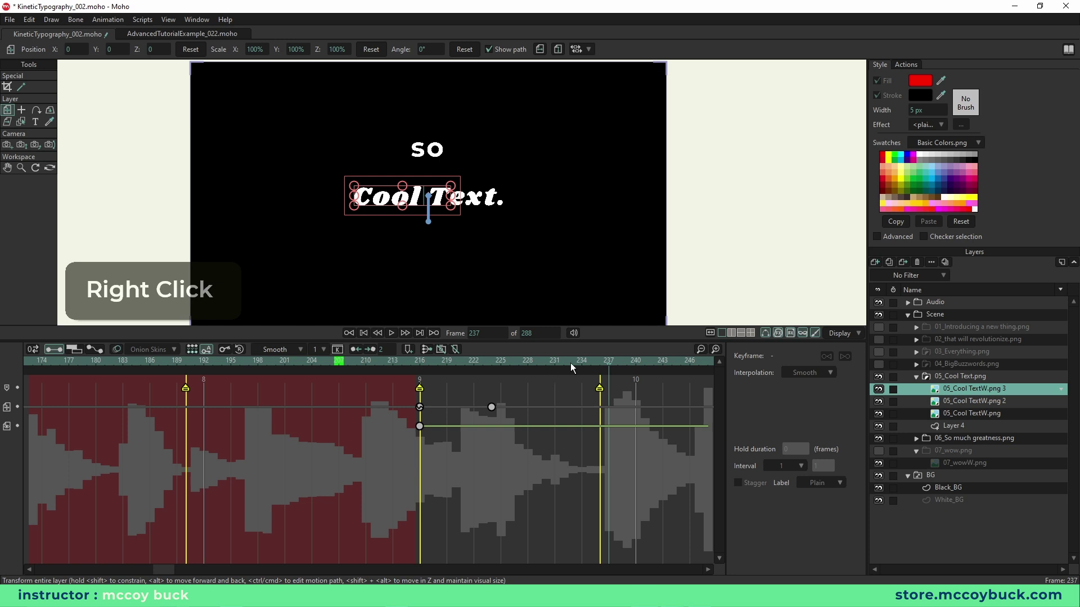
{"action": "mouse_move", "coordinate": [599, 363]}
{"action": "left_mouse_down"}
{"action": "mouse_move", "coordinate": [544, 361]}
{"action": "mouse_move", "coordinate": [606, 371]}
{"action": "left_mouse_up"}
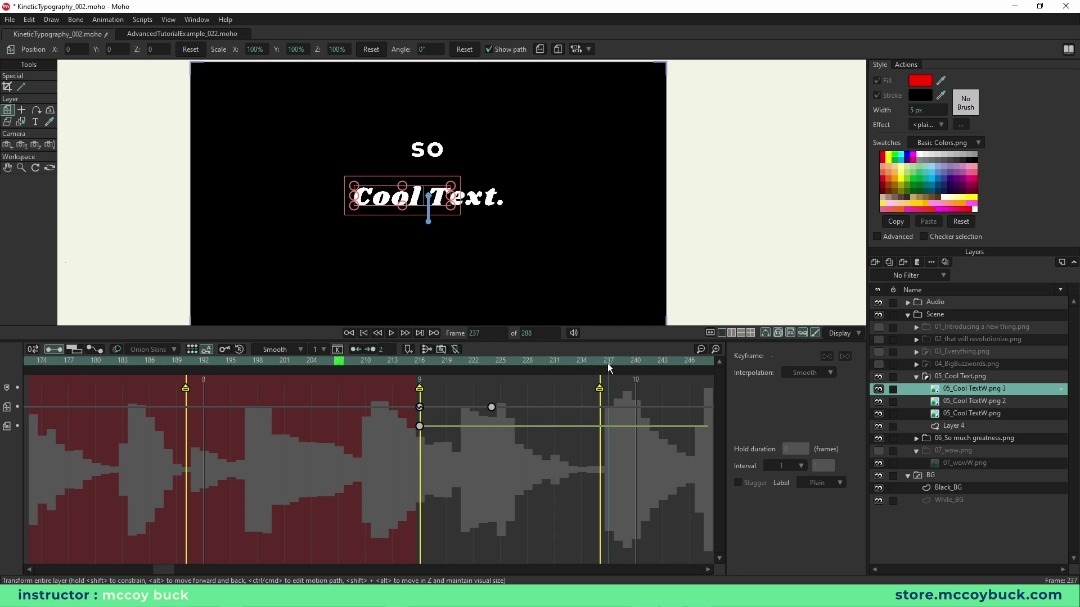
{"action": "left_click", "coordinate": [589, 364]}
{"action": "left_click_drag", "start_coordinate": [593, 362], "coordinate": [602, 413]}
{"action": "left_click", "coordinate": [390, 202]}
Step: Key "Cool" in place at frame 229, and move it straight left to about X -4.69 at frame 236
{"action": "left_click_drag", "start_coordinate": [594, 362], "coordinate": [534, 363]}
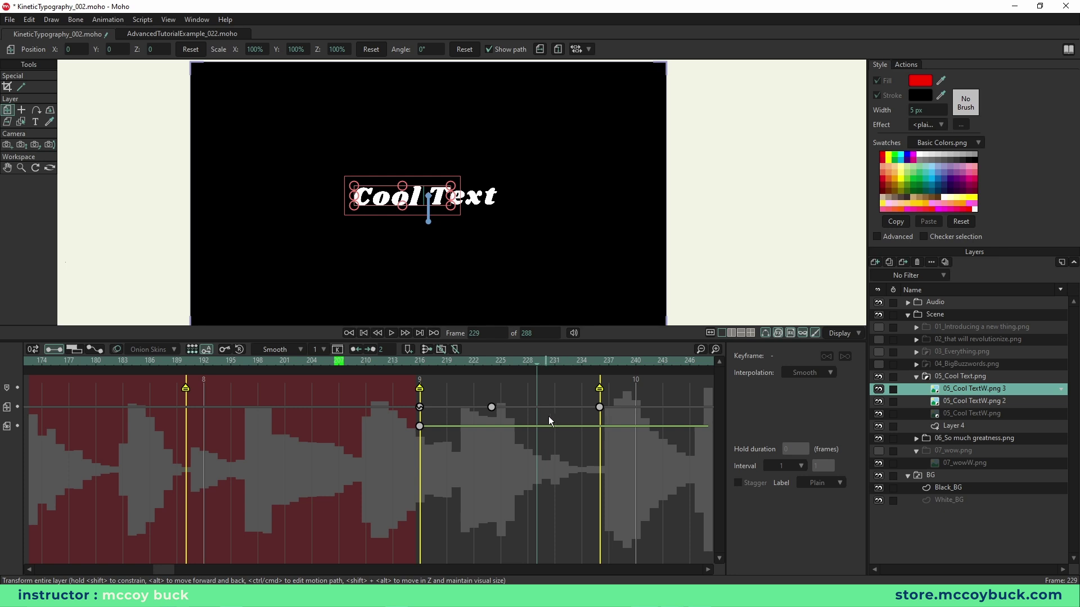
{"action": "left_click", "coordinate": [434, 245]}
{"action": "left_click_drag", "start_coordinate": [502, 364], "coordinate": [533, 378]}
{"action": "left_click_drag", "start_coordinate": [540, 366], "coordinate": [599, 369]}
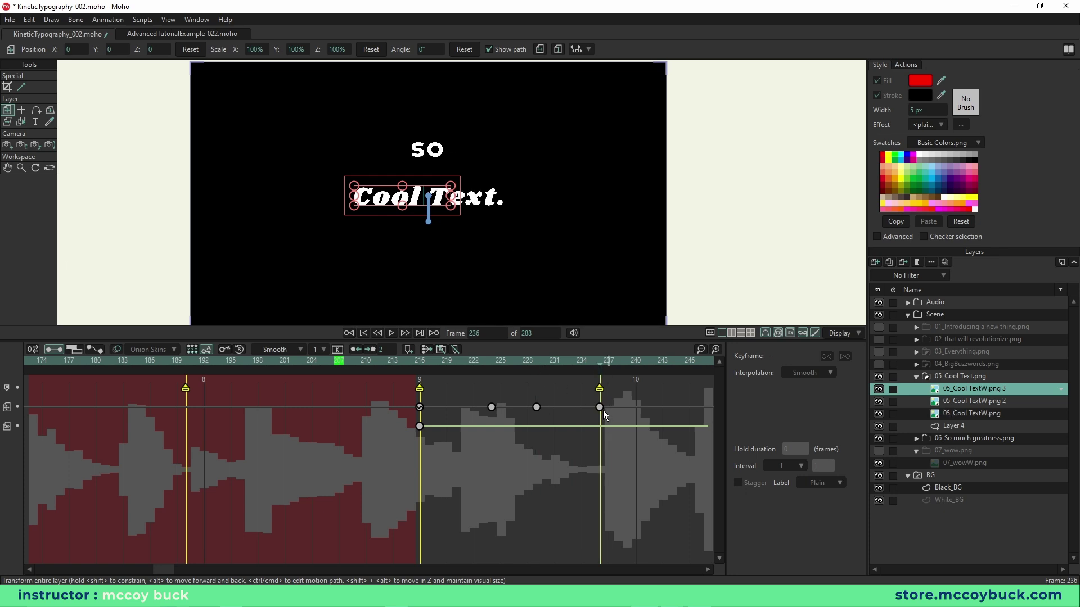
{"action": "left_click_drag", "start_coordinate": [401, 201], "coordinate": [254, 201]}
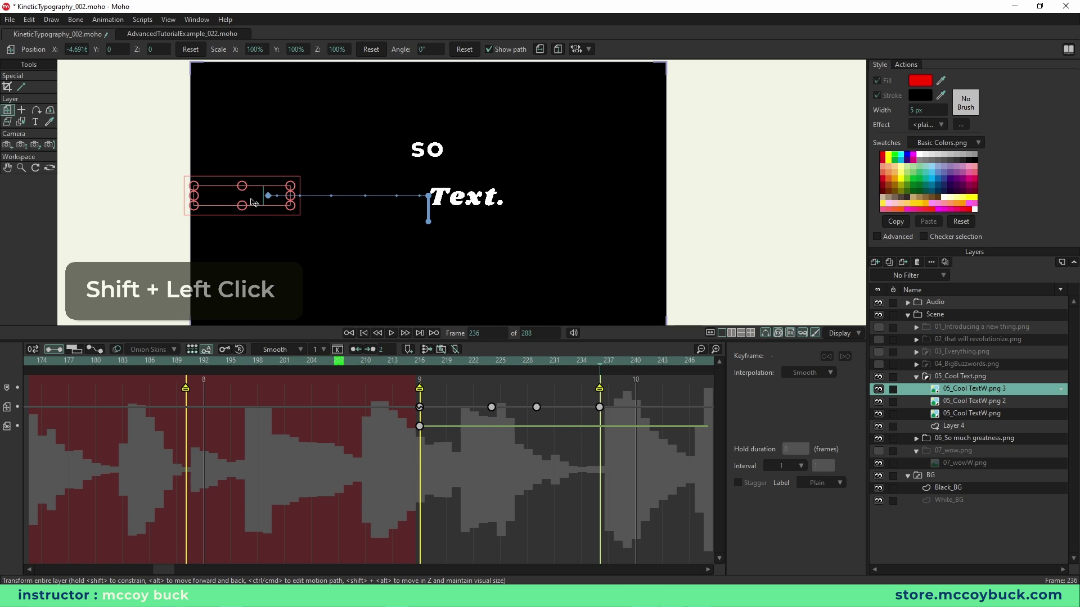
Step: Set the "Cool" position keyframe at frame 229 to Elastic interpolation with bounce count 1 and scale 0.8, and play it back
{"action": "key", "text": "space"}
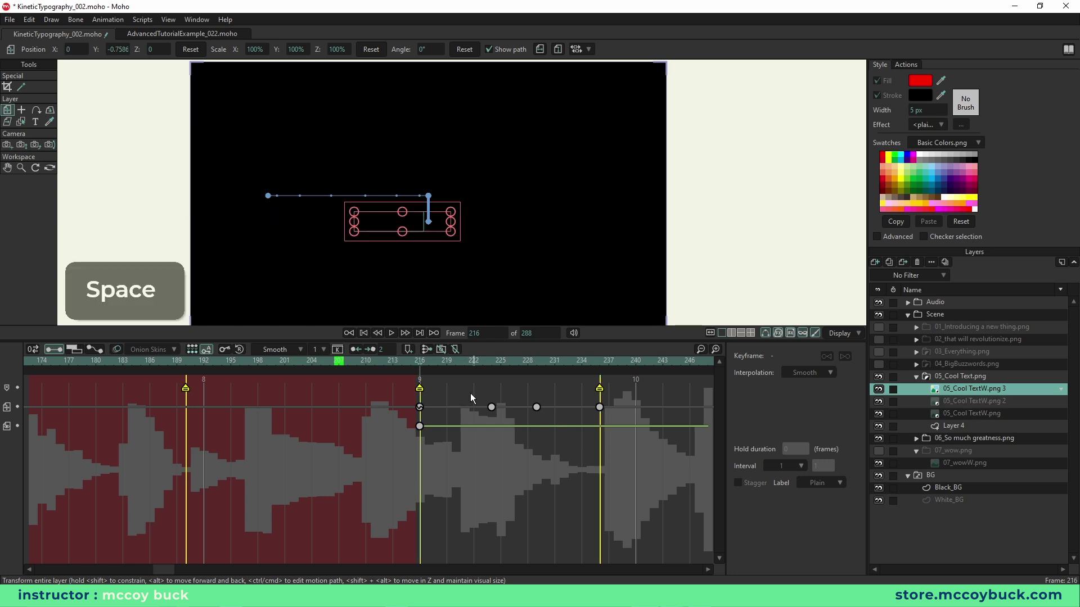
{"action": "key", "text": "space"}
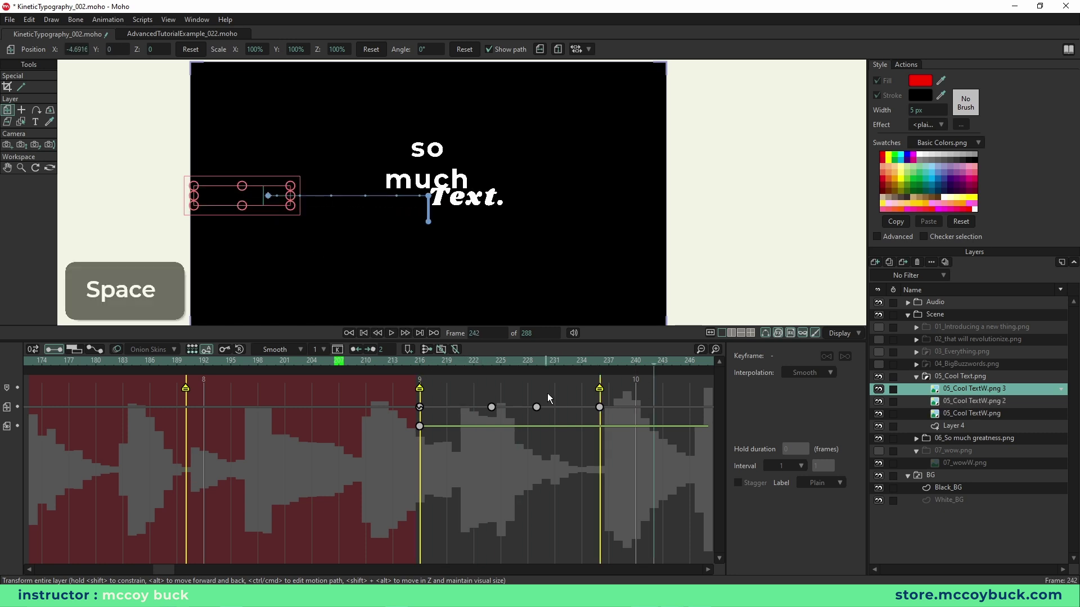
{"action": "left_click", "coordinate": [537, 363]}
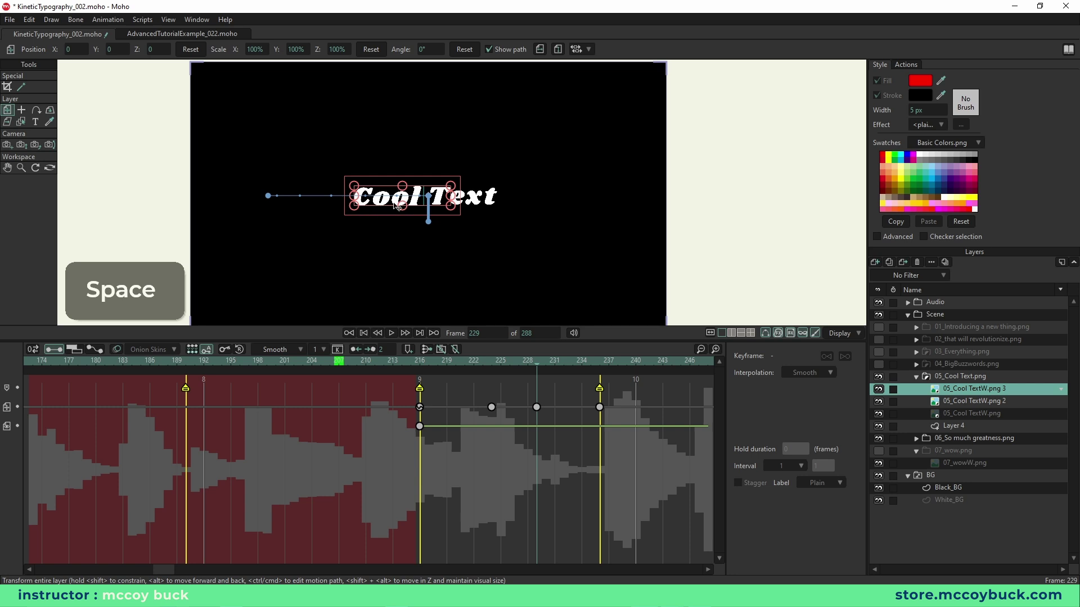
{"action": "left_click", "coordinate": [537, 406]}
{"action": "right_click", "coordinate": [537, 407]}
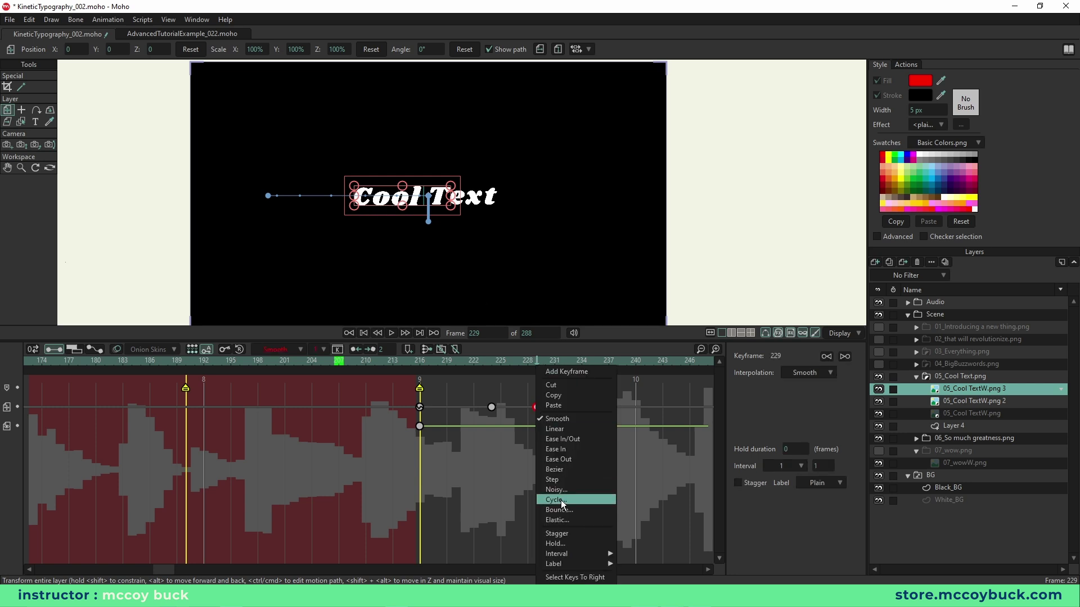
{"action": "left_click", "coordinate": [557, 520]}
{"action": "left_click", "coordinate": [799, 393]}
{"action": "type", "text": "1"}
{"action": "key", "text": "Tab"}
{"action": "type", "text": ".8"}
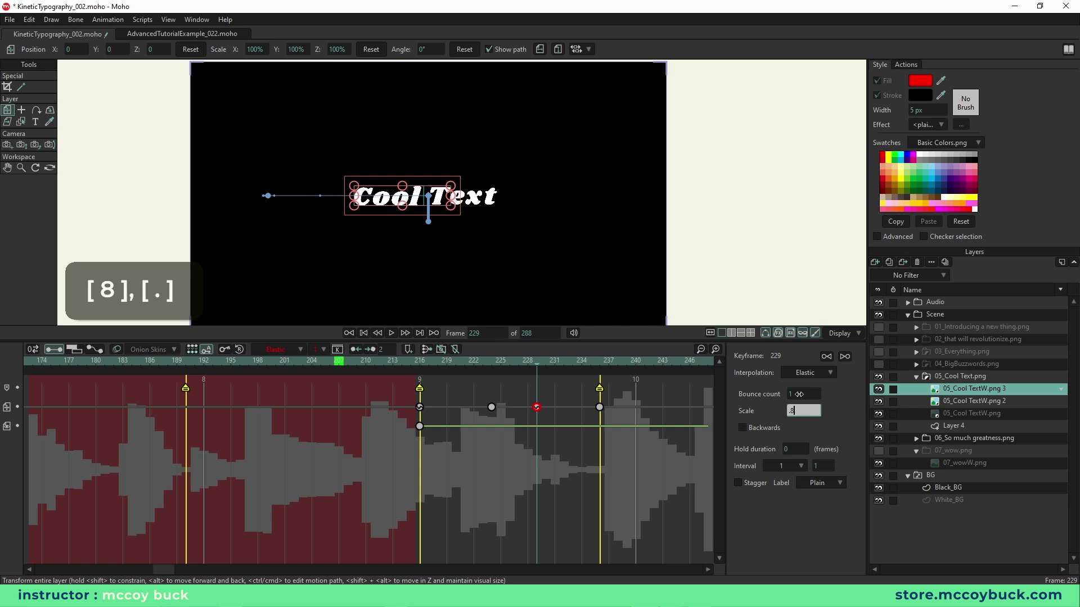
{"action": "key", "text": "Return"}
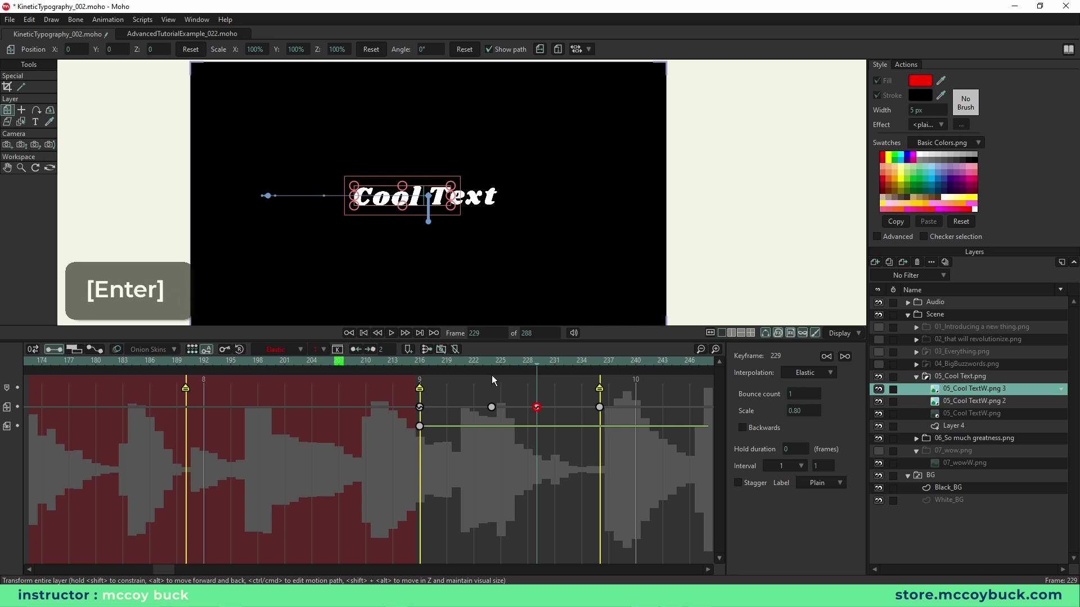
{"action": "key", "text": "space"}
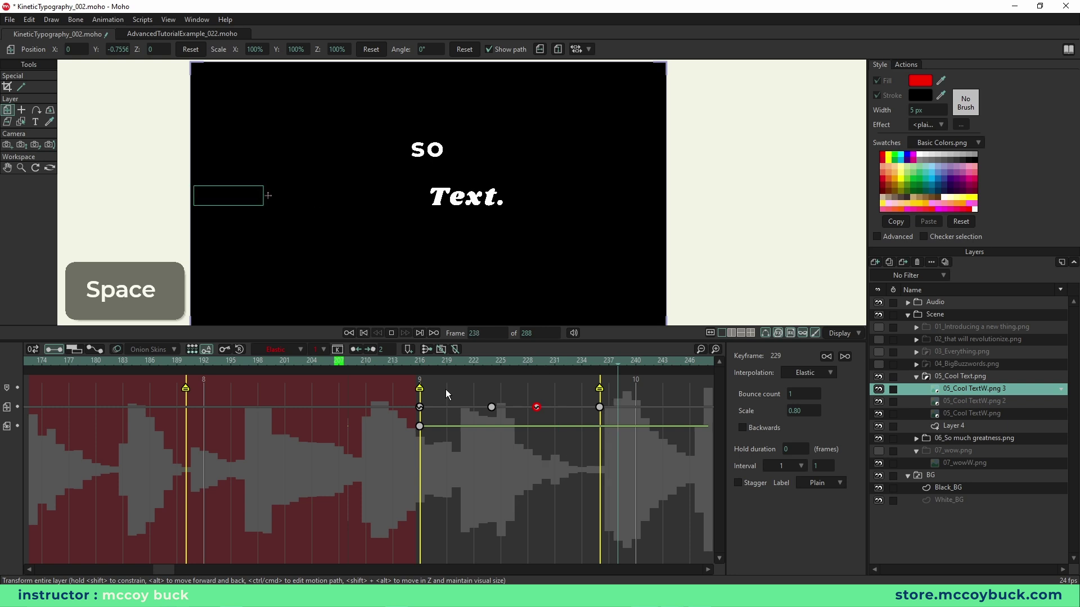
{"action": "key", "text": "space"}
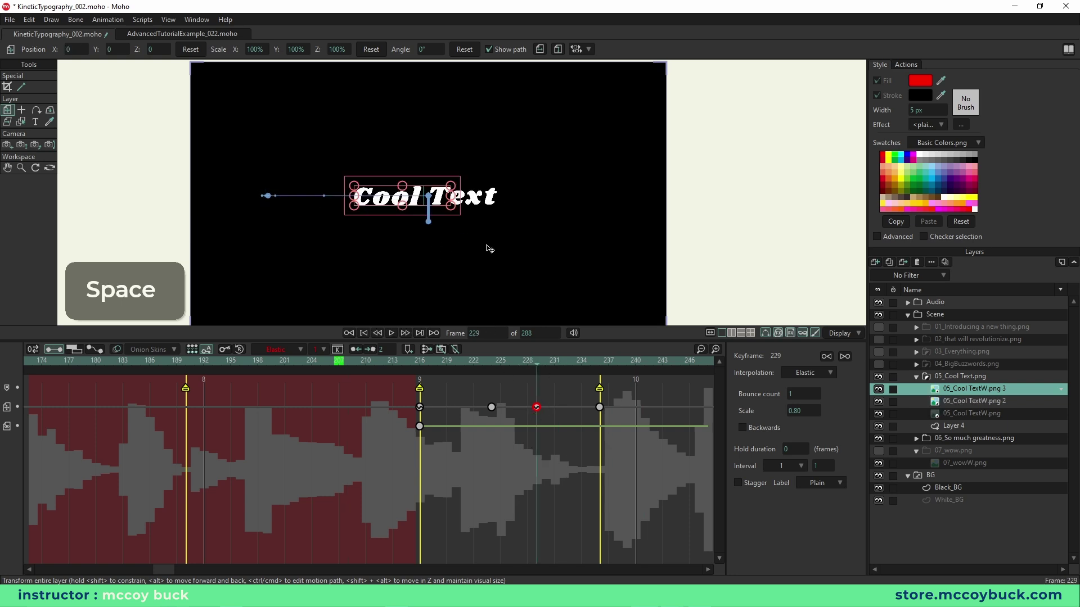
Step: Shift both exit keyframes of "Cool" to frames 234 and 241, and play the animation to check the timing
{"action": "left_click_drag", "start_coordinate": [522, 403], "coordinate": [630, 410]}
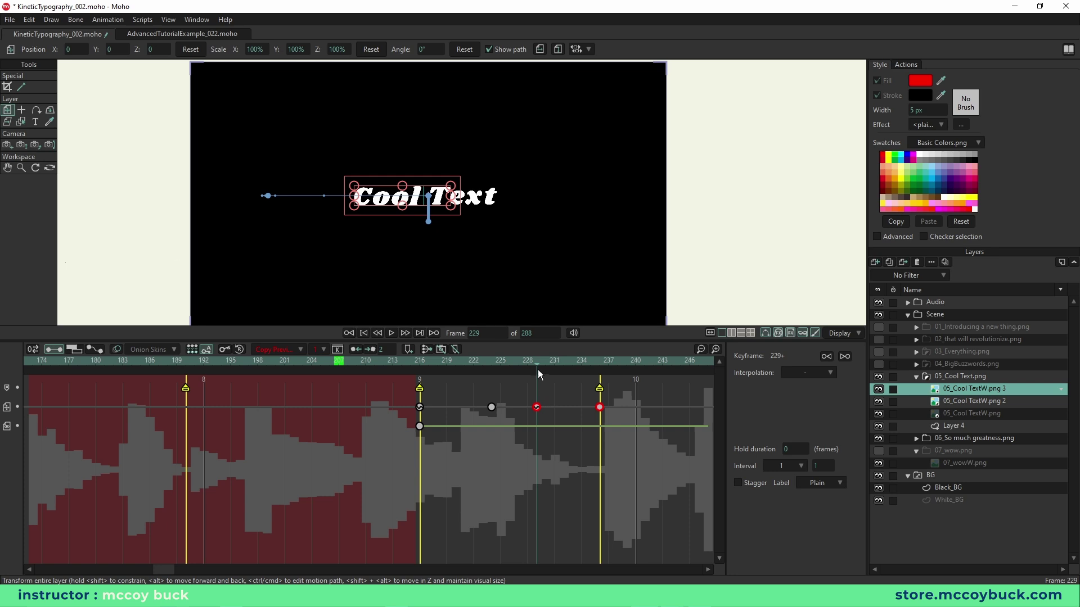
{"action": "key", "text": "space"}
{"action": "left_click_drag", "start_coordinate": [537, 363], "coordinate": [585, 362]}
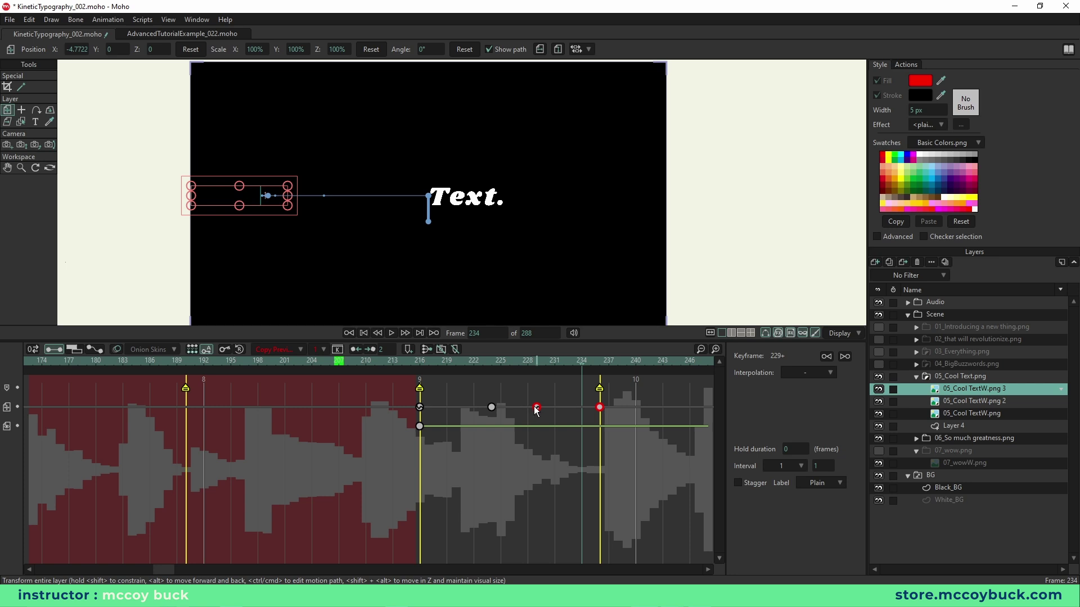
{"action": "left_click_drag", "start_coordinate": [537, 409], "coordinate": [584, 414]}
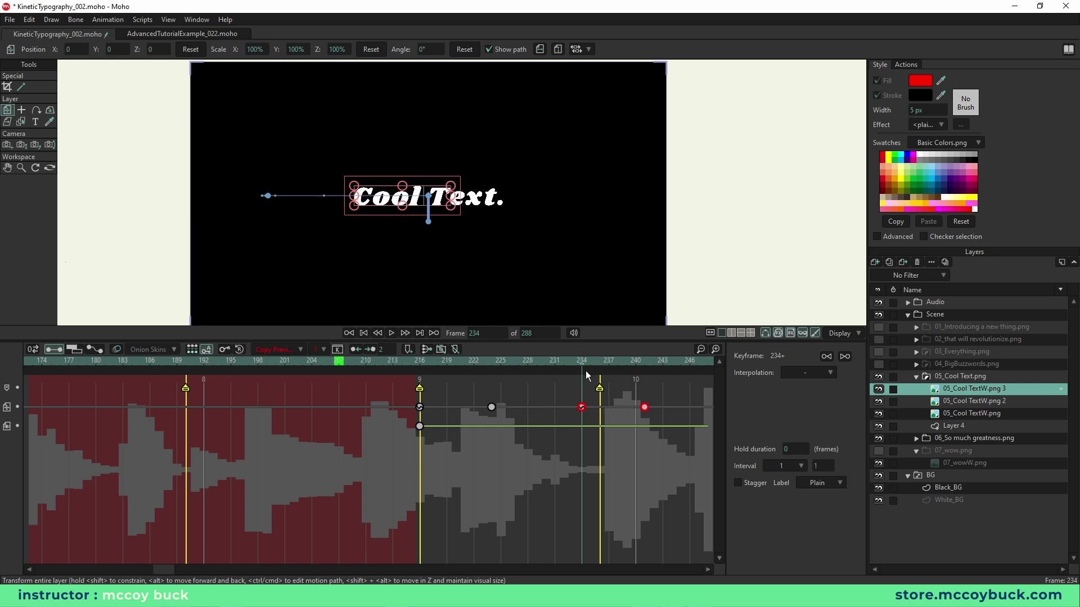
{"action": "left_click", "coordinate": [348, 360]}
{"action": "key", "text": "space"}
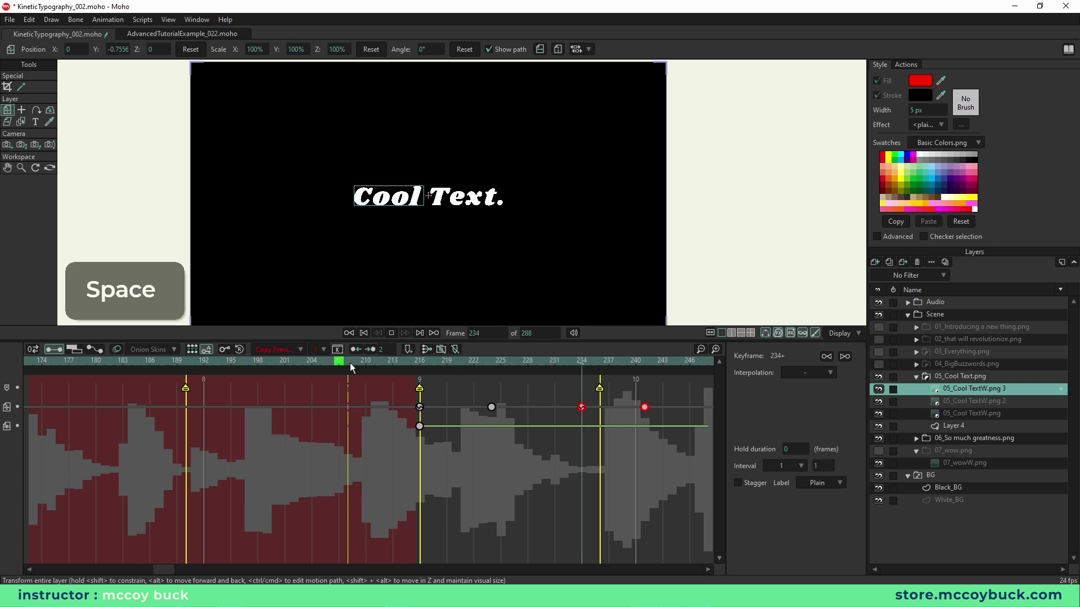
{"action": "left_click_drag", "start_coordinate": [213, 569], "coordinate": [168, 569]}
{"action": "key", "text": "space"}
{"action": "key", "text": "space"}
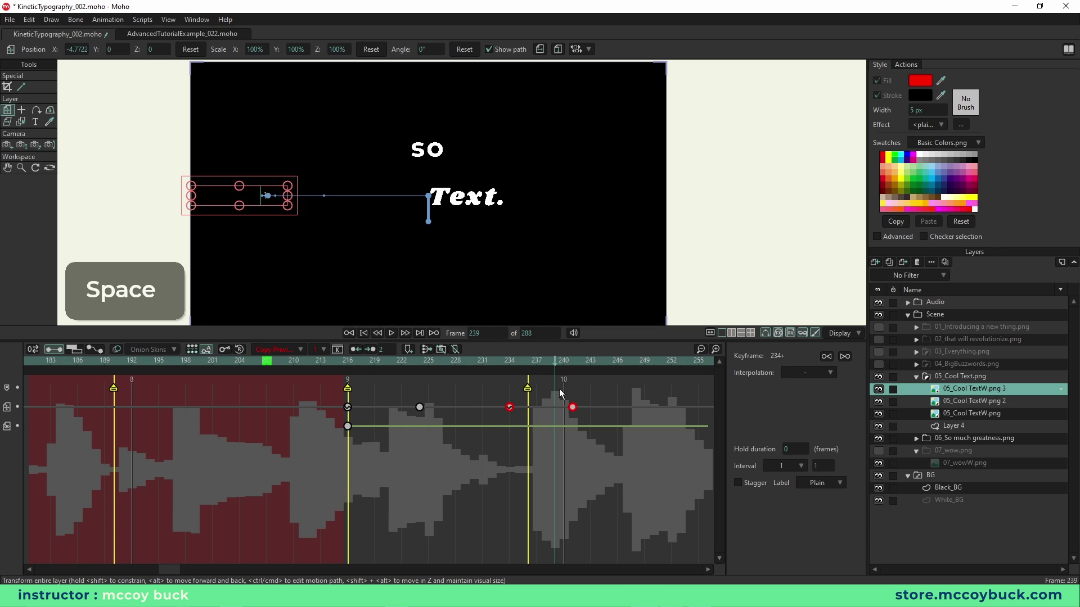
Step: Copy all four position keyframes of "Cool" and paste them onto the 05_Cool TextW.png 2 layer at frame 224
{"action": "left_click", "coordinate": [512, 361]}
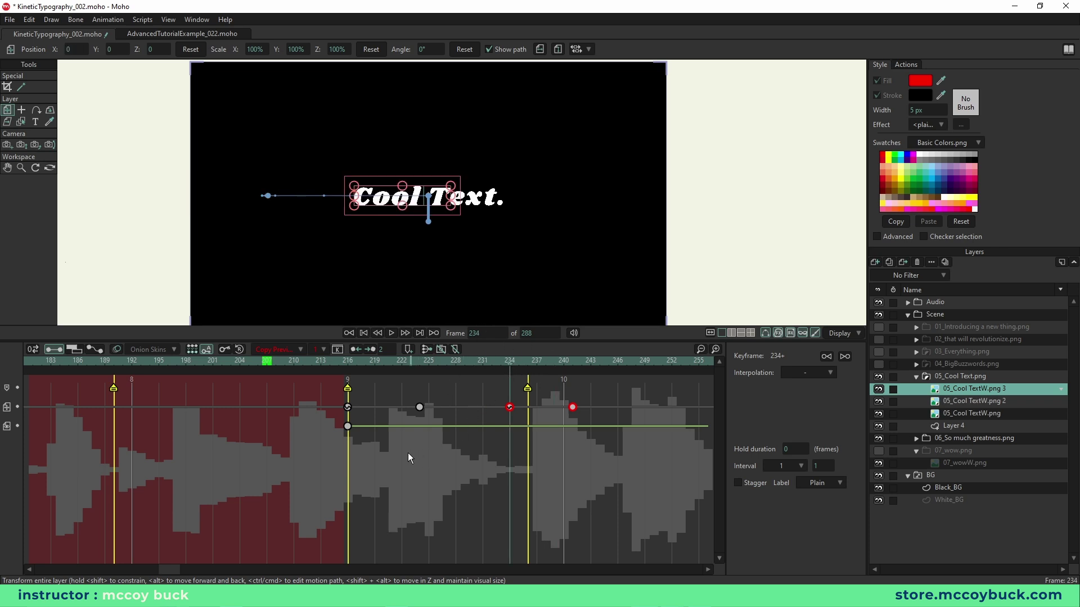
{"action": "left_click", "coordinate": [329, 407]}
{"action": "left_click_drag", "start_coordinate": [329, 407], "coordinate": [594, 421]}
{"action": "key", "text": "ctrl+c"}
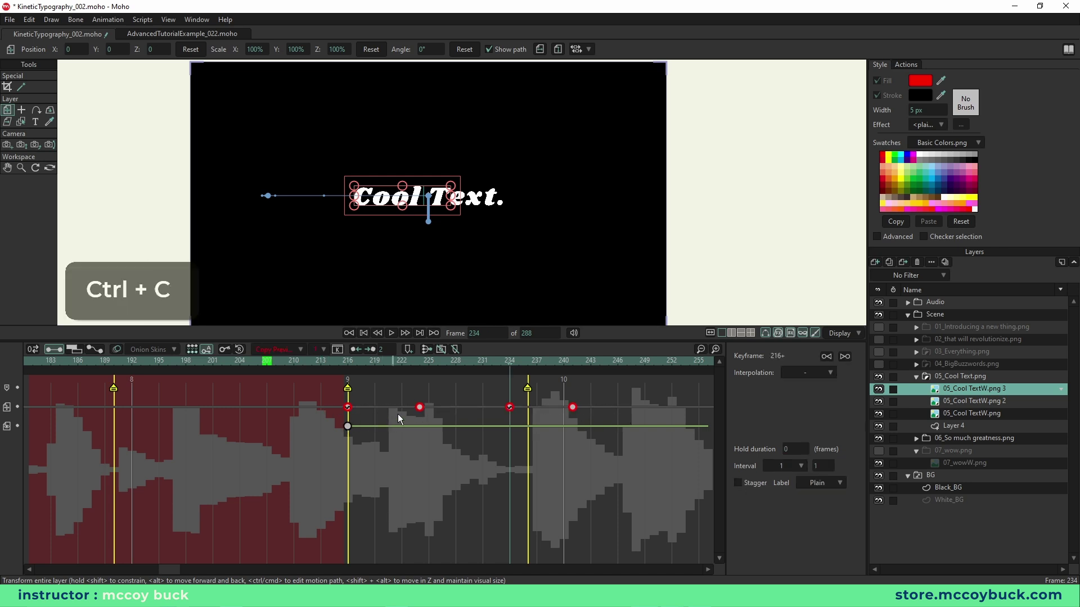
{"action": "left_click", "coordinate": [974, 401]}
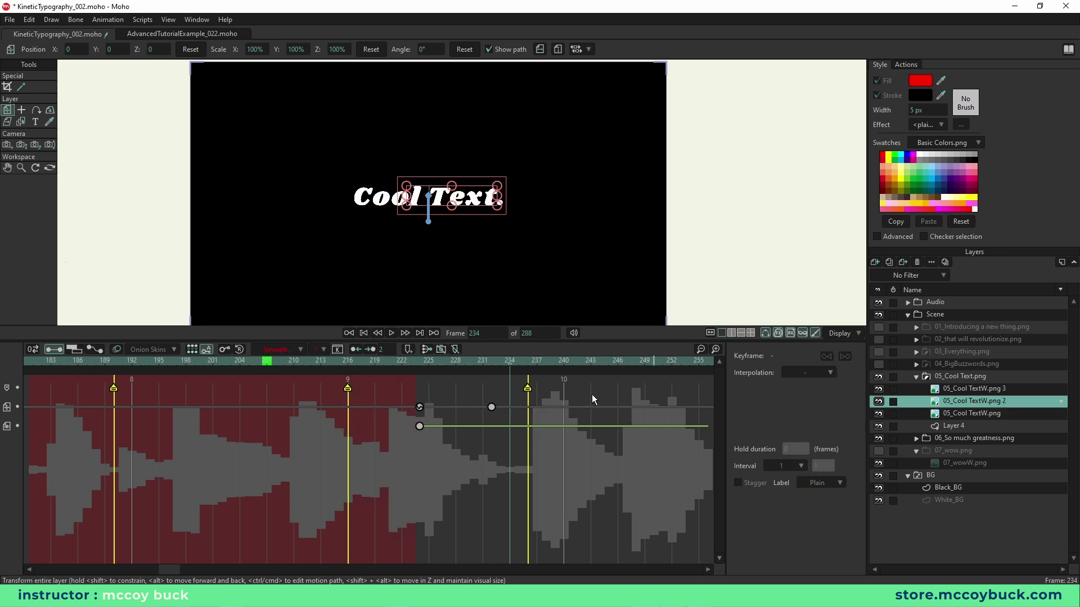
{"action": "left_click", "coordinate": [418, 361]}
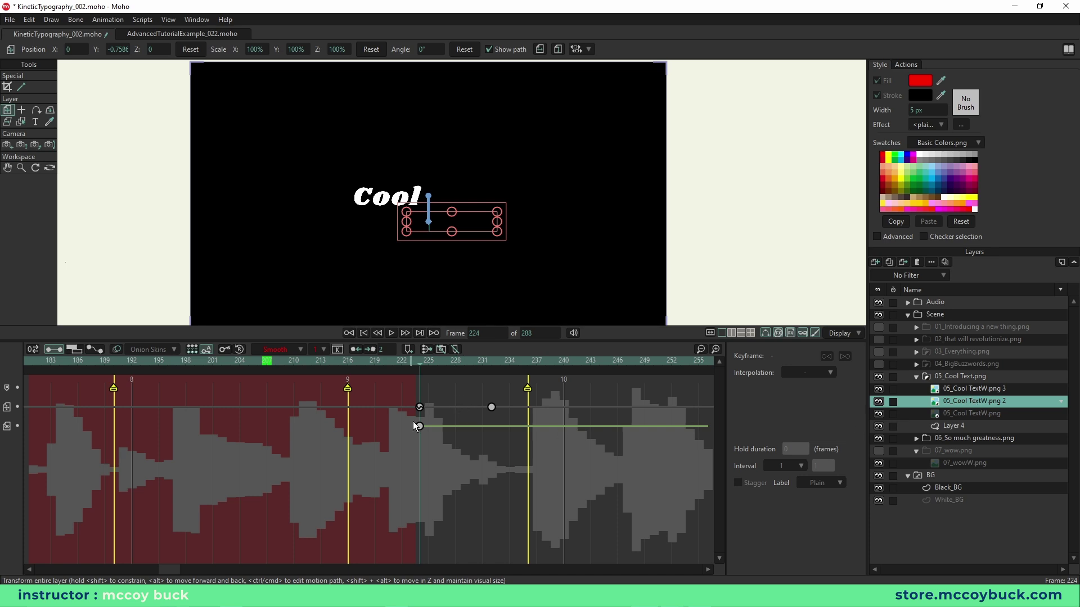
{"action": "key", "text": "ctrl+v"}
{"action": "key", "text": "space"}
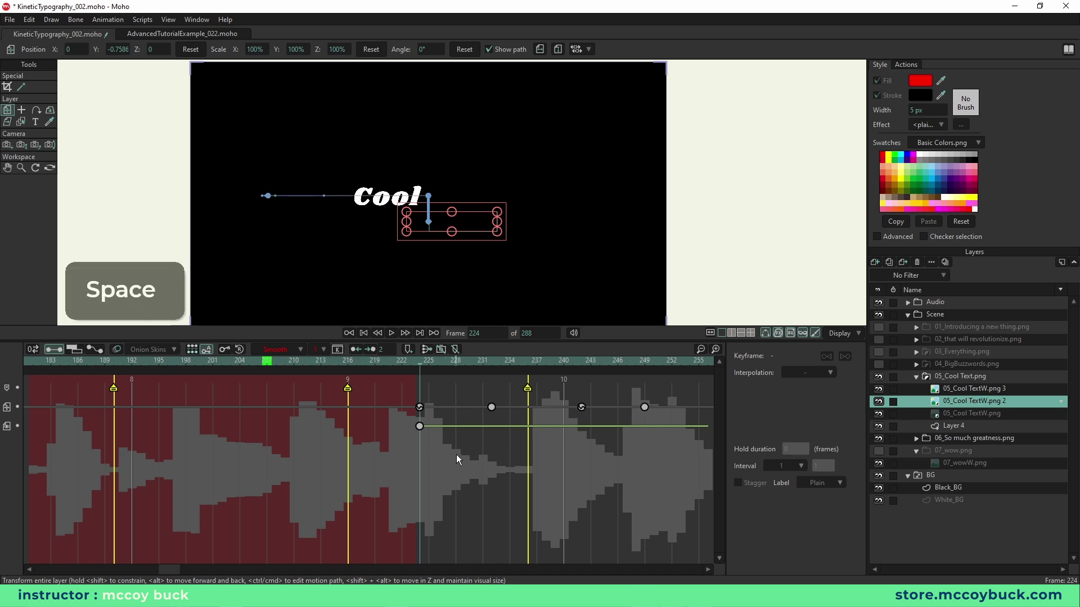
Step: Reverse the exit direction of "Text" by setting its X position to 4.6916 at frame 249
{"action": "left_click", "coordinate": [582, 362]}
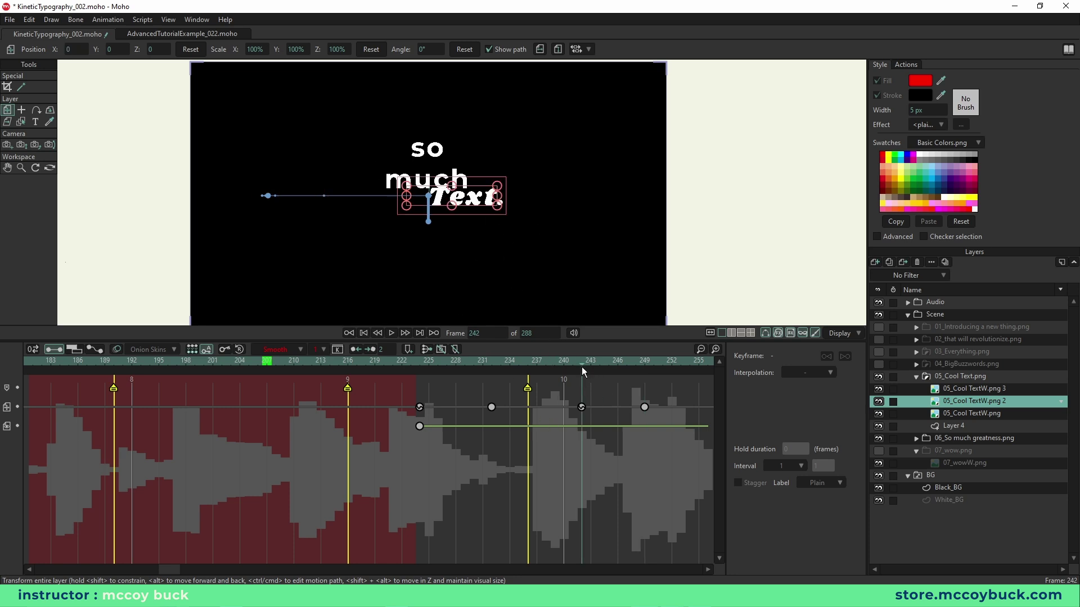
{"action": "left_click_drag", "start_coordinate": [583, 363], "coordinate": [645, 379]}
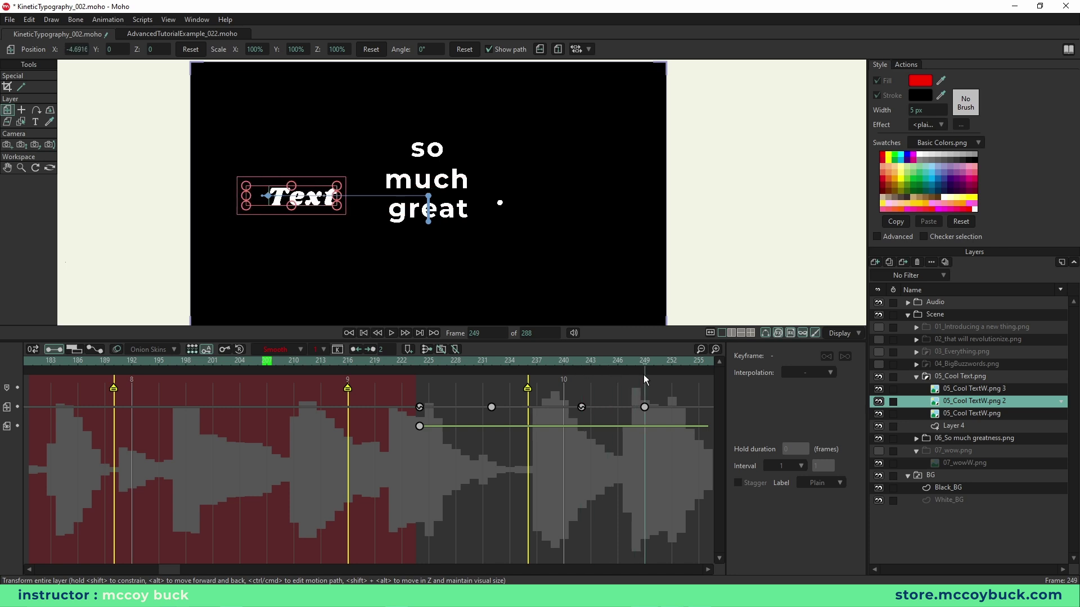
{"action": "left_click", "coordinate": [644, 407]}
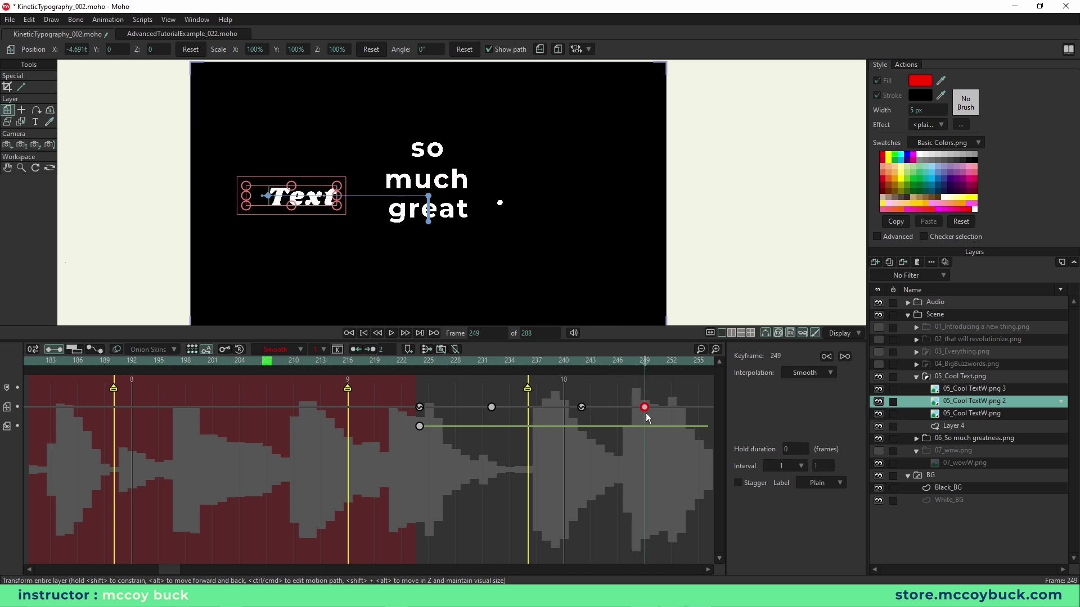
{"action": "left_click", "coordinate": [647, 449]}
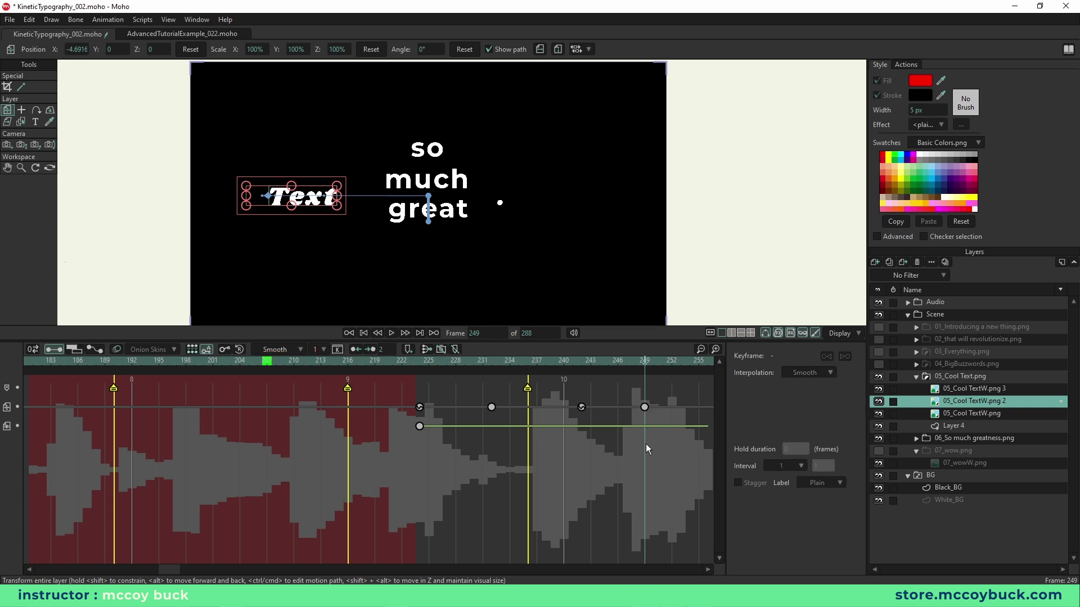
{"action": "left_click", "coordinate": [645, 408]}
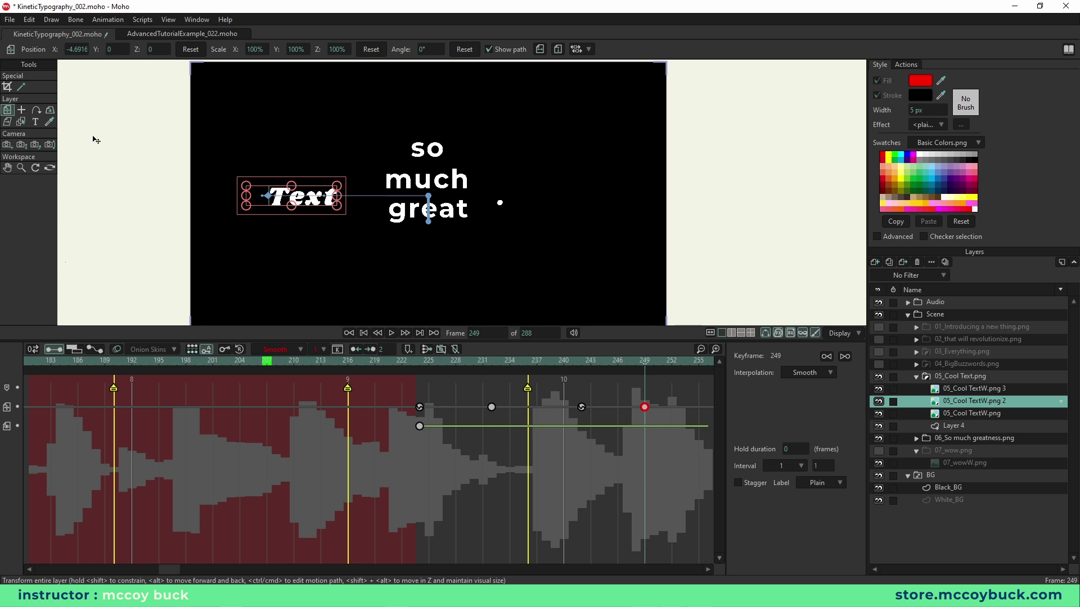
{"action": "left_click", "coordinate": [68, 50]}
{"action": "key", "text": "Left"}
{"action": "key", "text": "BackSpace"}
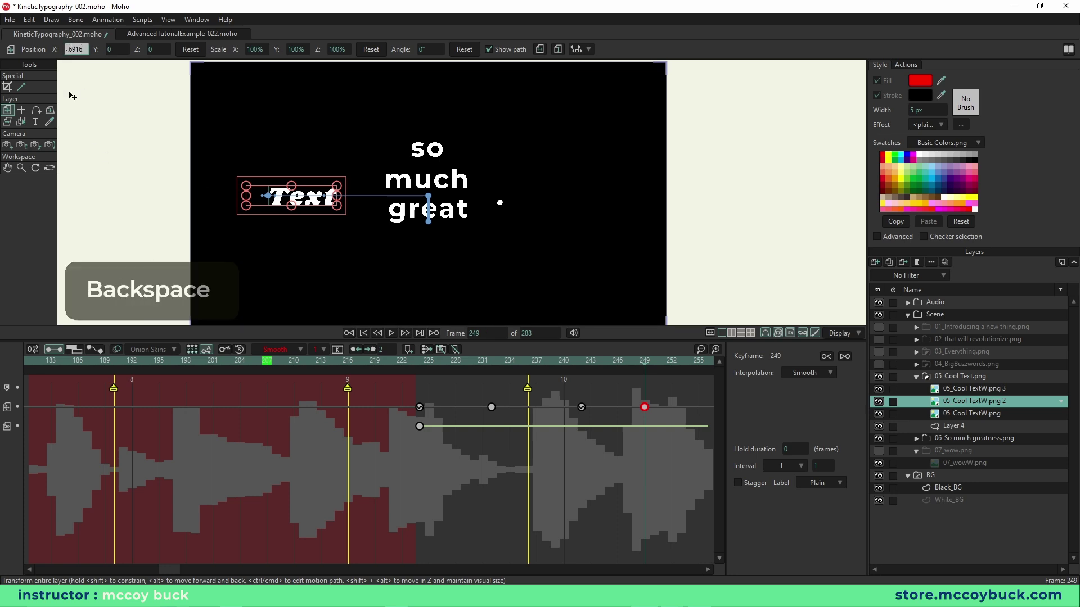
{"action": "key", "text": "Return"}
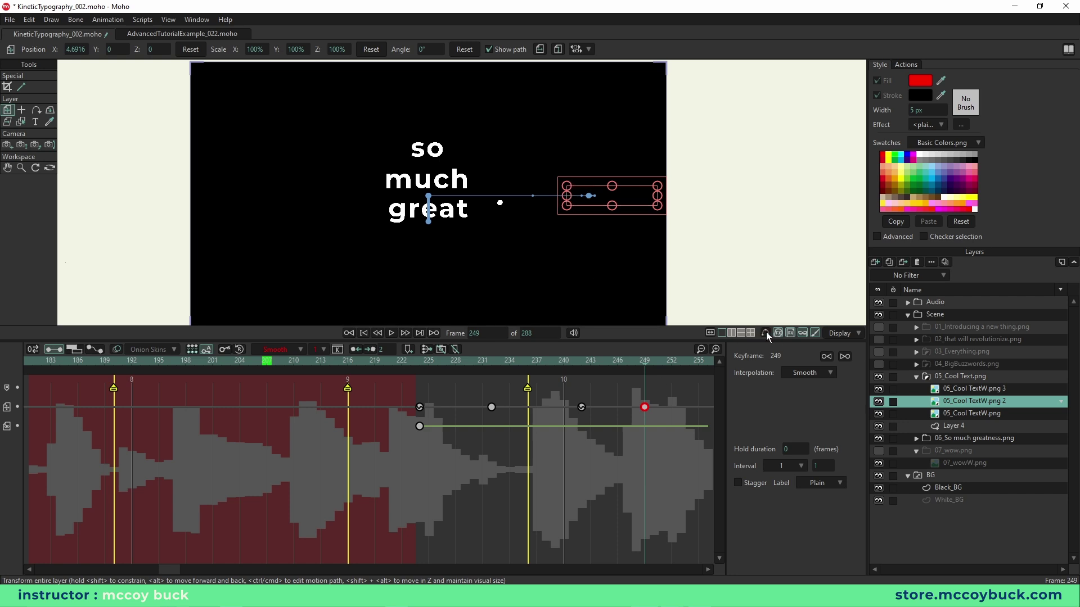
Step: Show the "Cool" and "Text" keyframes together and move the two exit keyframes of "Text" to frames 234 and 241
{"action": "left_click_drag", "start_coordinate": [599, 365], "coordinate": [491, 372]}
{"action": "left_click", "coordinate": [985, 389]}
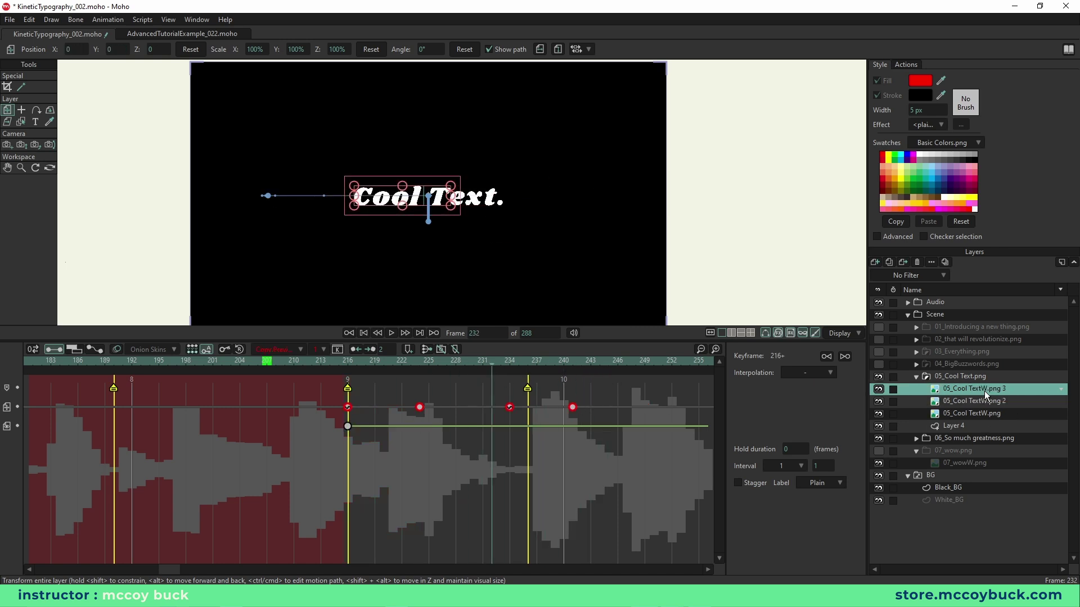
{"action": "left_click", "coordinate": [974, 402]}
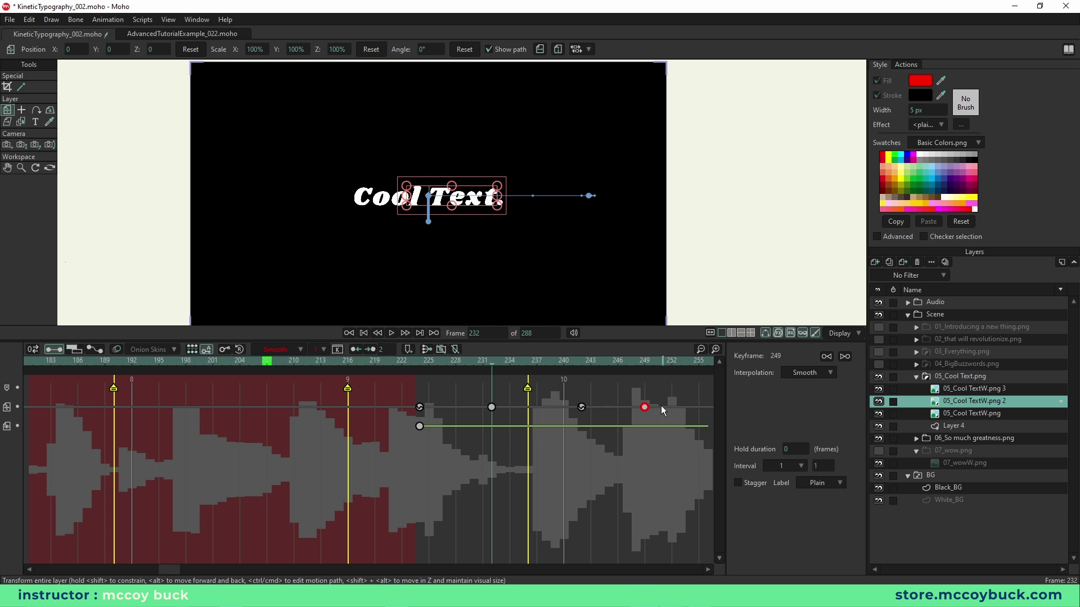
{"action": "left_click", "coordinate": [972, 390], "text": "shift"}
{"action": "left_click", "coordinate": [518, 454]}
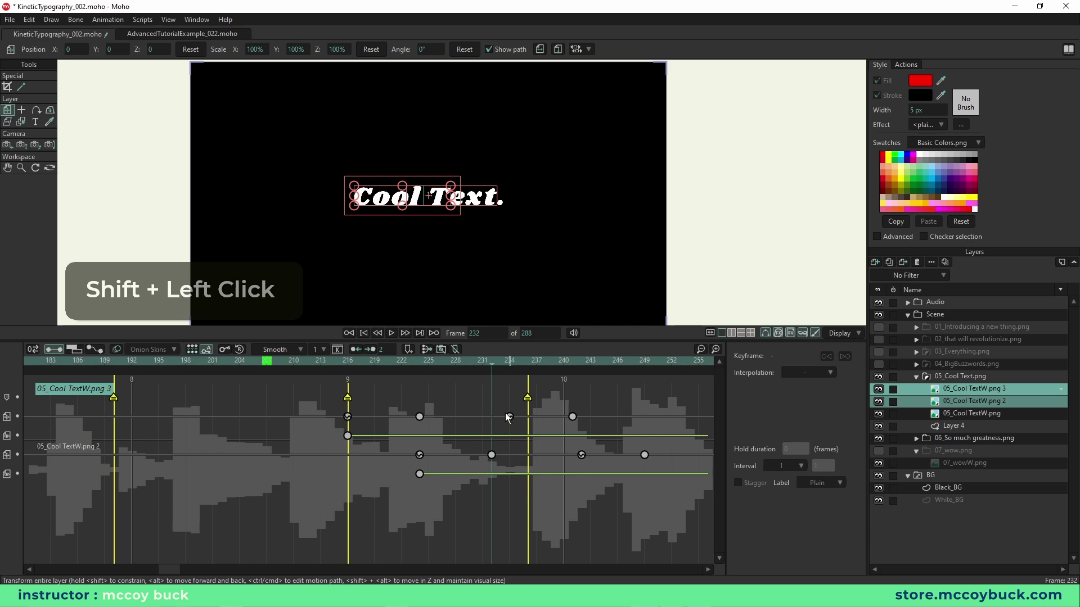
{"action": "left_click_drag", "start_coordinate": [557, 449], "coordinate": [658, 464]}
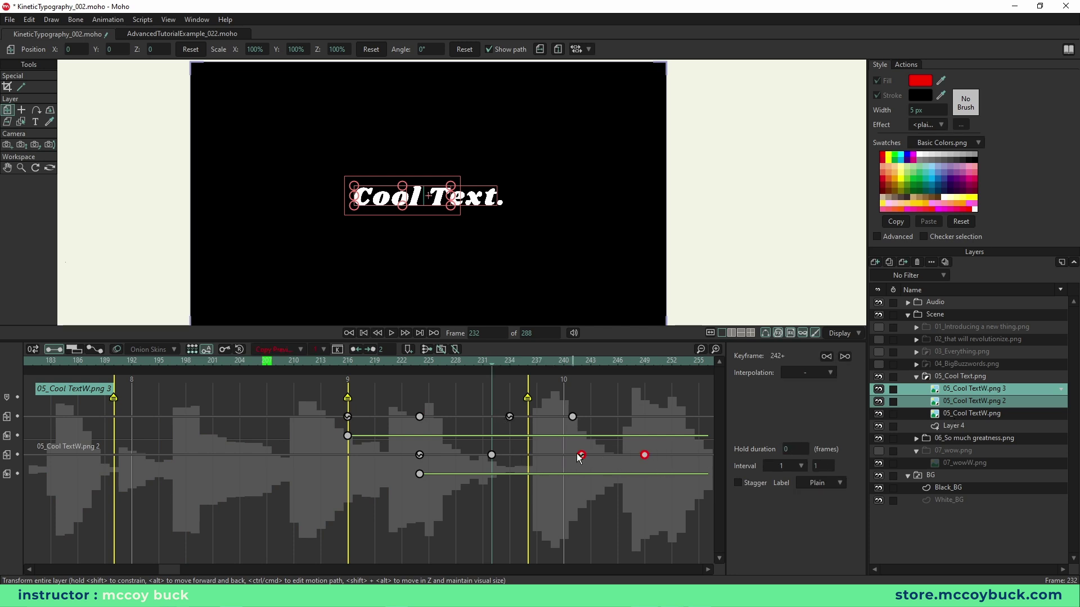
{"action": "left_click_drag", "start_coordinate": [582, 457], "coordinate": [510, 458]}
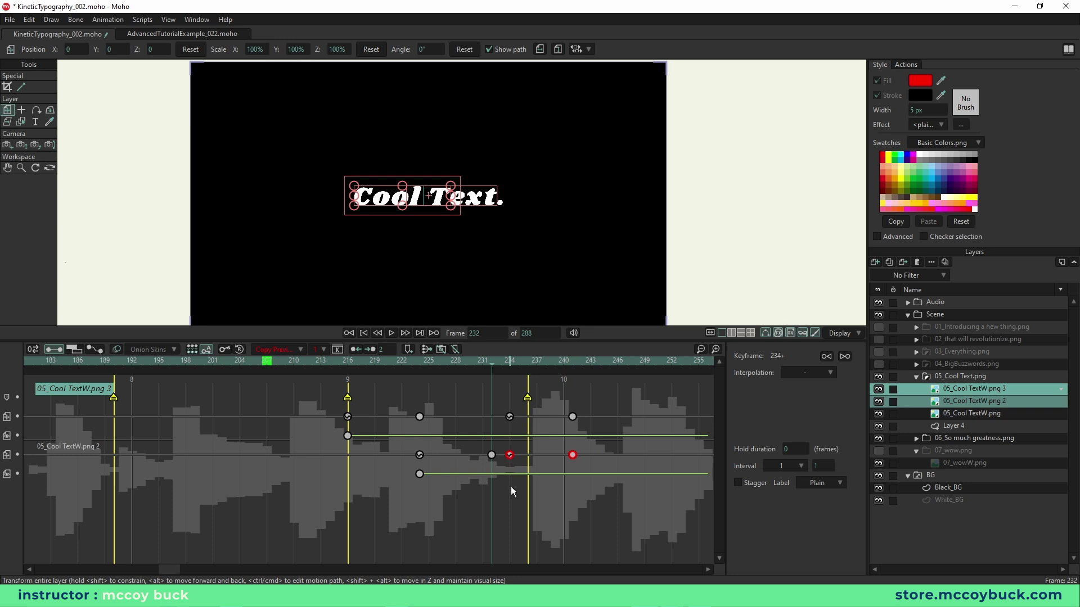
Step: Replay the "Cool Text." animation from around frame 207 to check both words sliding out in opposite directions
{"action": "left_click", "coordinate": [267, 361]}
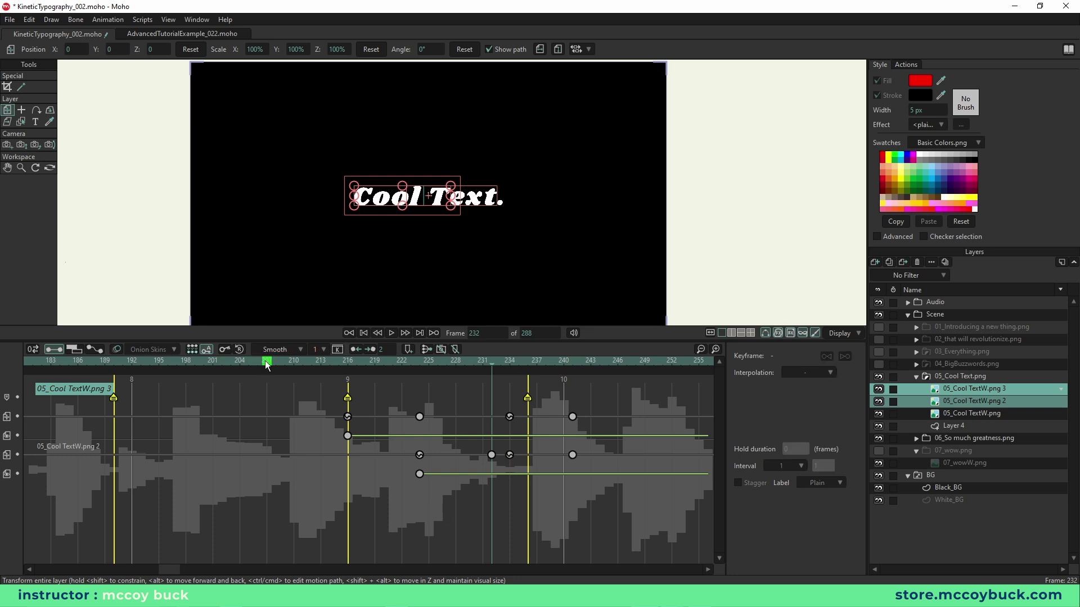
{"action": "key", "text": "space"}
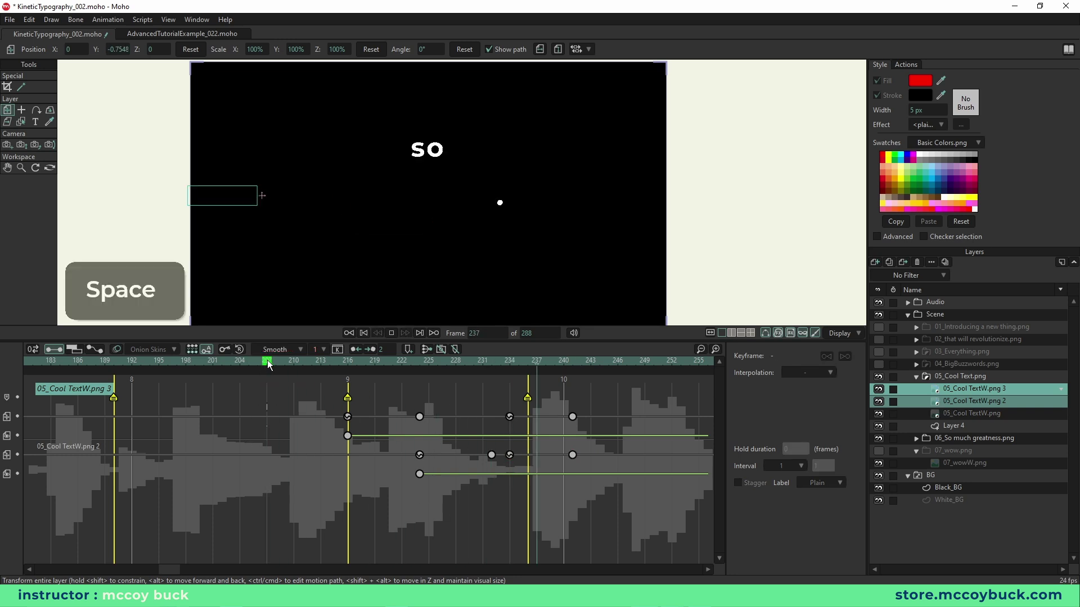
{"action": "left_click", "coordinate": [272, 362]}
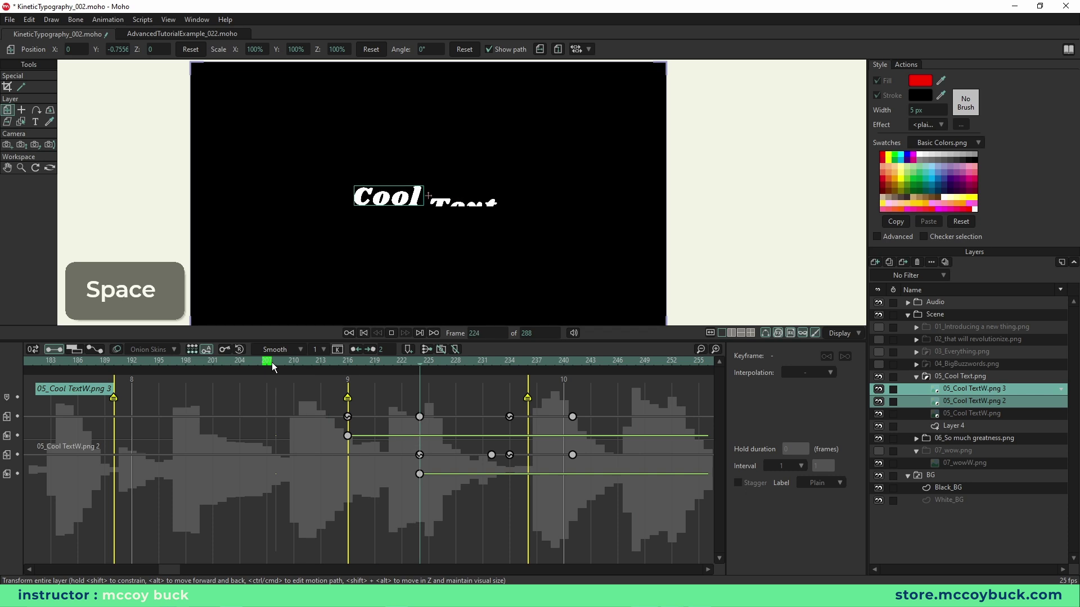
{"action": "key", "text": "space"}
{"action": "left_click", "coordinate": [272, 362]}
{"action": "key", "text": "space"}
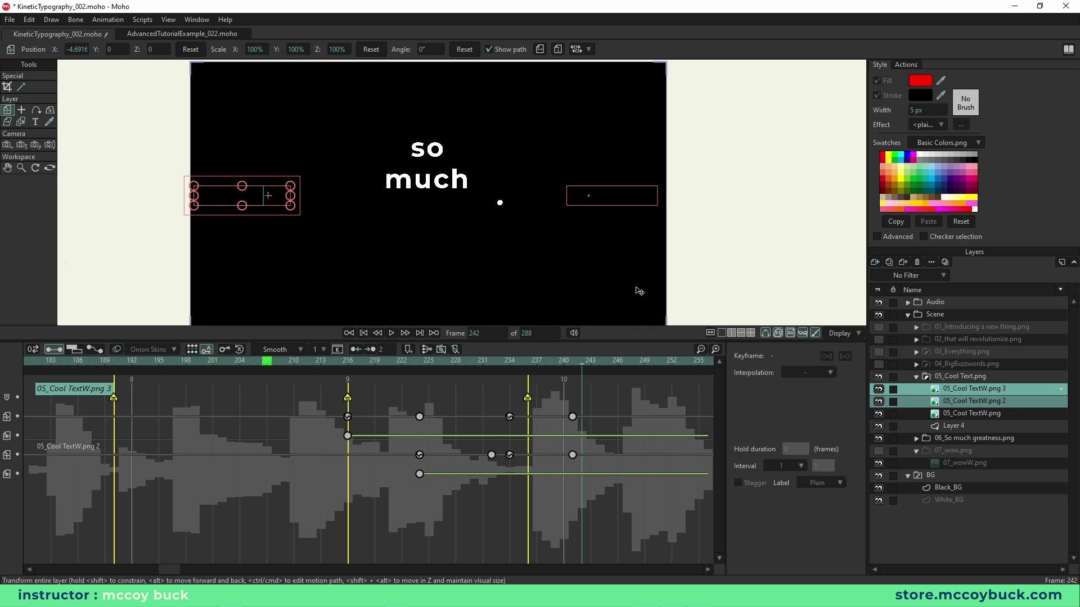
{"action": "left_click", "coordinate": [891, 426]}
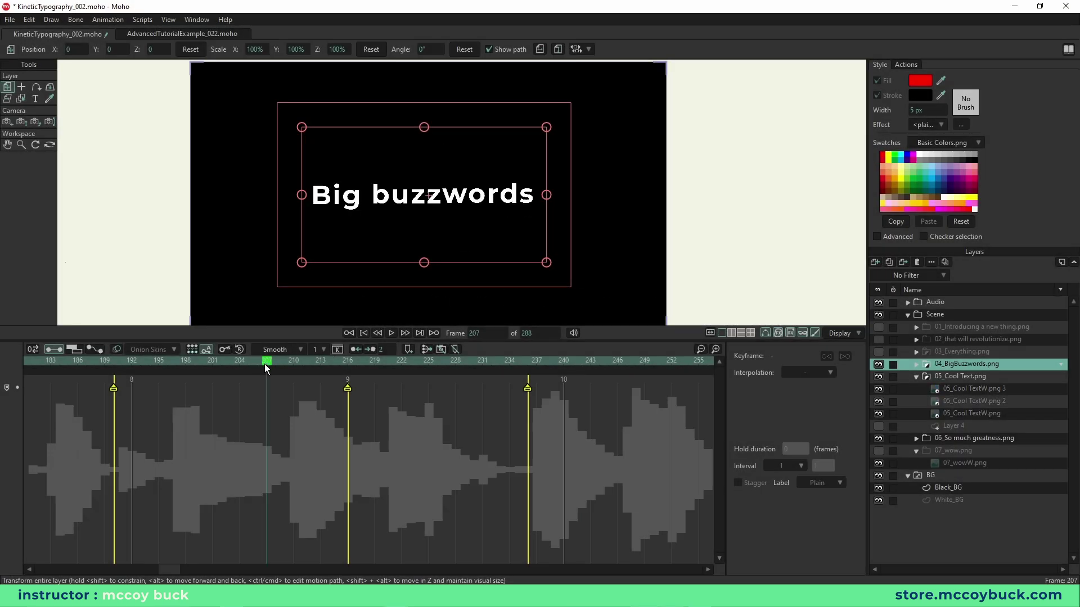
Step: Replay the "Cool Text." exit and inspect the timing of the 04_BigBuzzwordsW.png 4 keyframes between frames 222 and 237
{"action": "key", "text": "space"}
{"action": "key", "text": "space"}
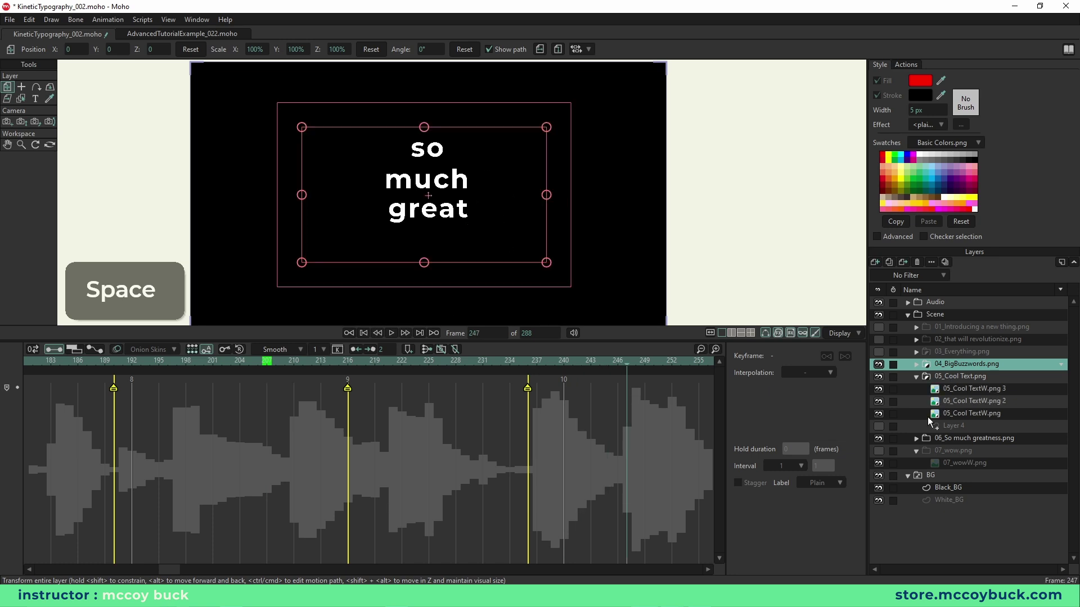
{"action": "left_click", "coordinate": [917, 366]}
{"action": "left_click", "coordinate": [964, 414]}
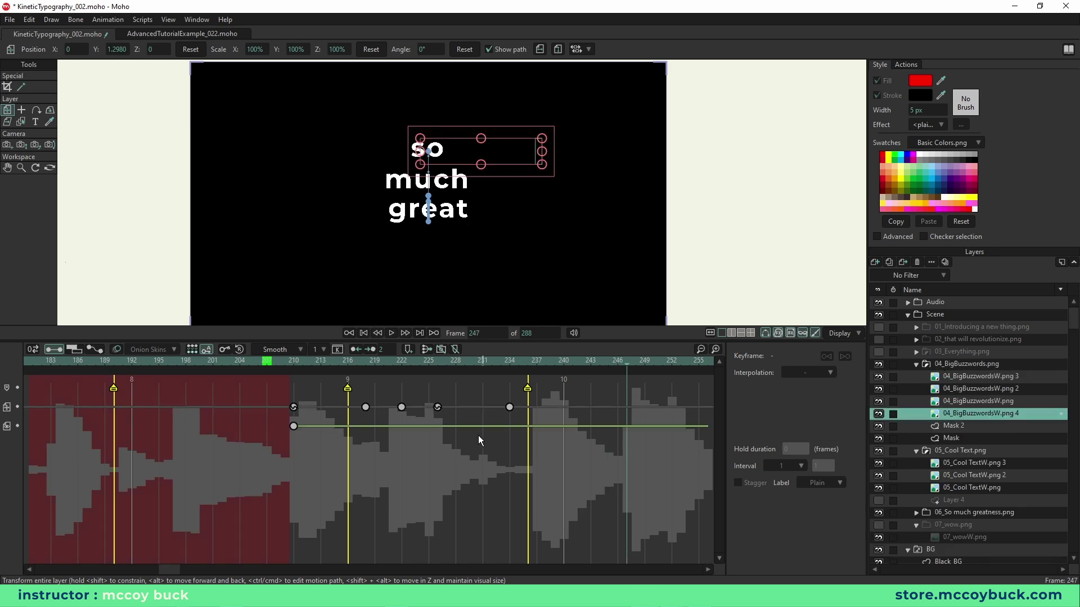
{"action": "left_click_drag", "start_coordinate": [434, 367], "coordinate": [399, 386]}
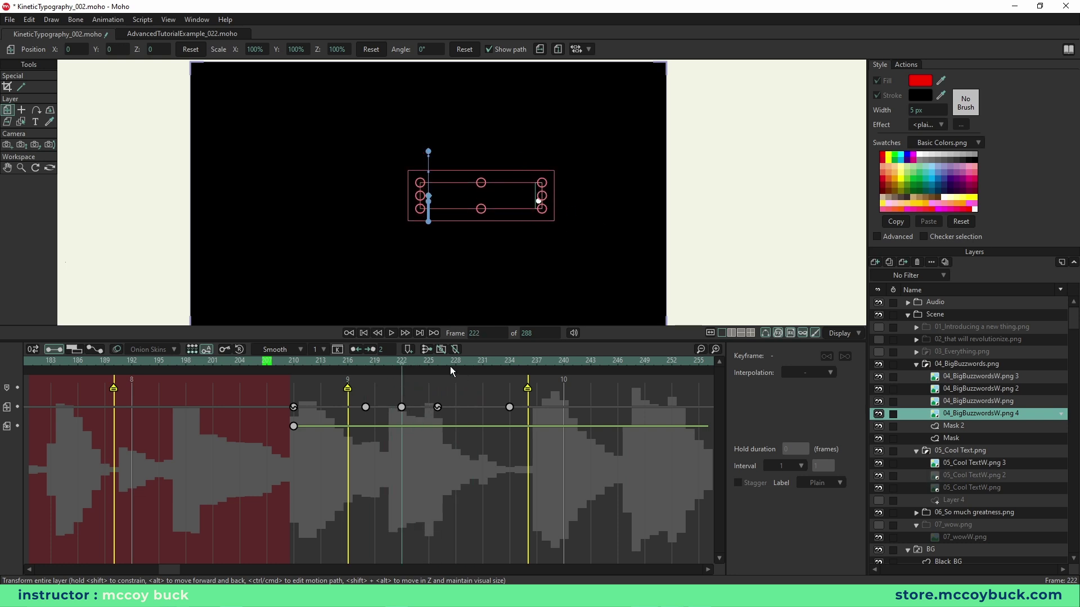
{"action": "left_click_drag", "start_coordinate": [397, 368], "coordinate": [455, 367]}
{"action": "left_click_drag", "start_coordinate": [419, 403], "coordinate": [526, 415]}
Step: Collapse the 04, 05 and 07 text groups and make the 01, 02, 03 and 07 scene groups visible
{"action": "left_click", "coordinate": [919, 463]}
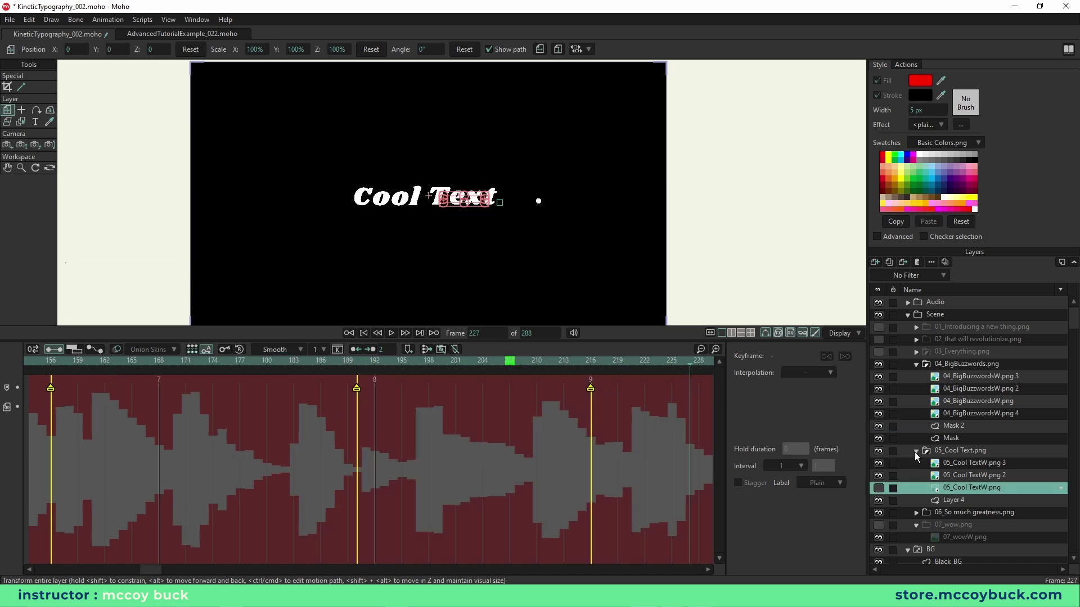
{"action": "left_click", "coordinate": [916, 451]}
{"action": "left_click", "coordinate": [915, 365]}
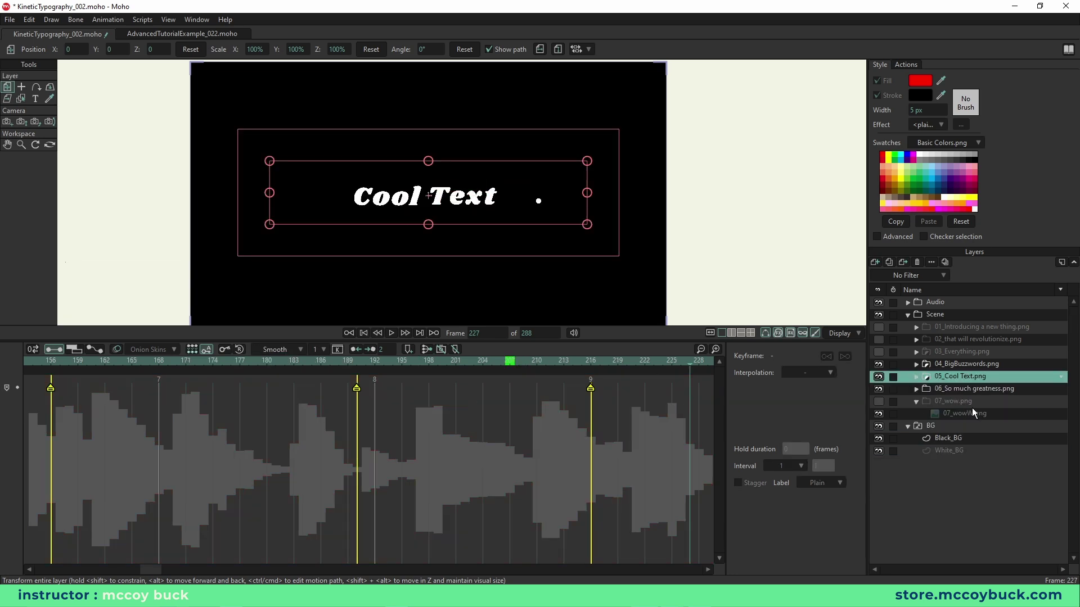
{"action": "left_click", "coordinate": [879, 402]}
{"action": "left_click", "coordinate": [916, 401]}
{"action": "left_click_drag", "start_coordinate": [879, 353], "coordinate": [880, 327]}
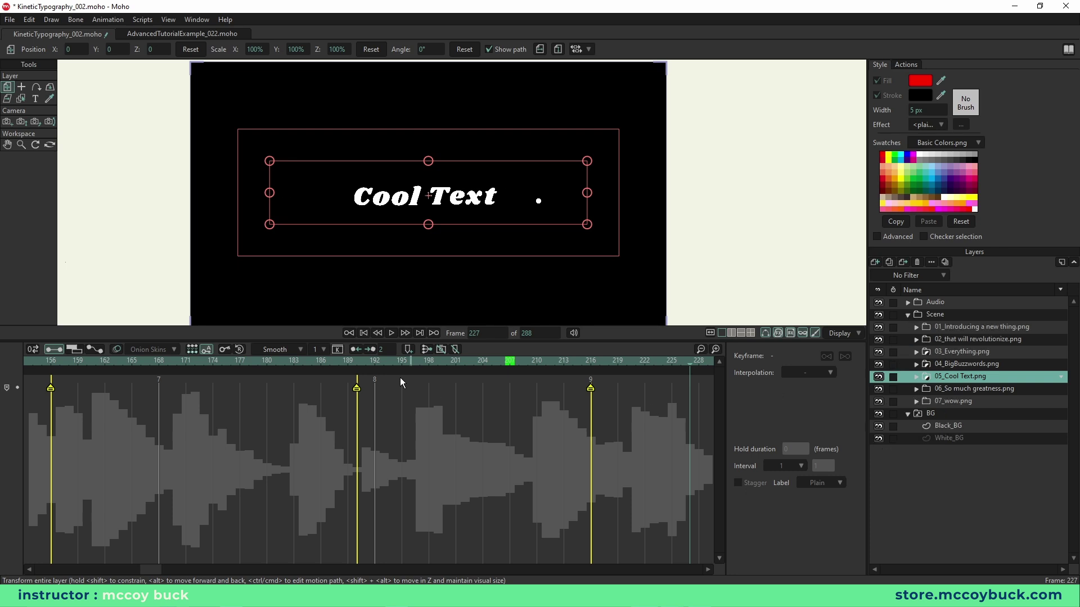
Step: Switch the BG layer to White_BG at frame 0
{"action": "left_click", "coordinate": [364, 333], "text": "ctrl"}
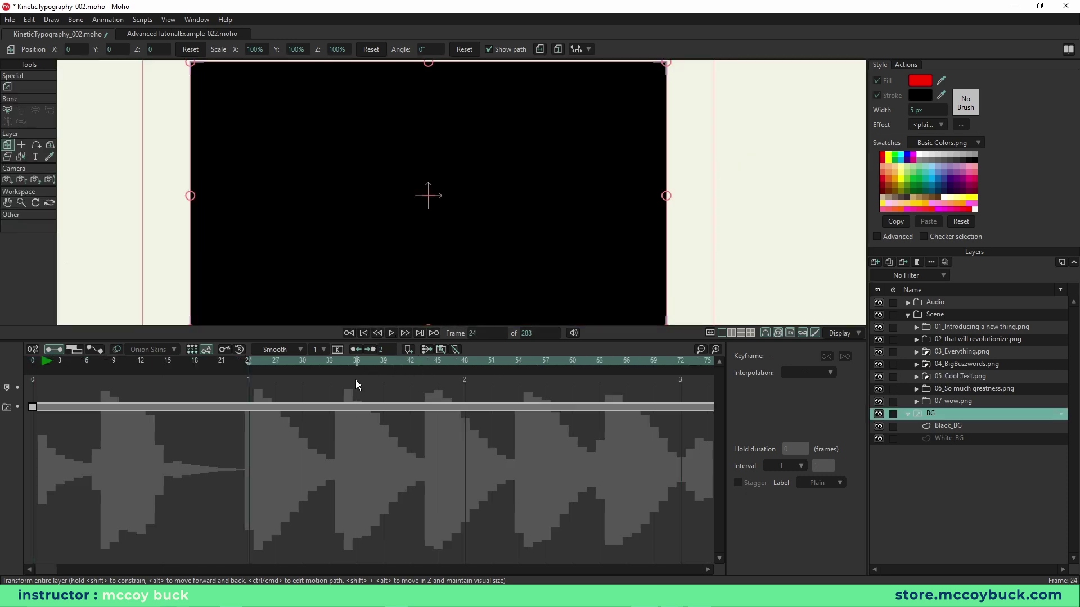
{"action": "left_click", "coordinate": [34, 363]}
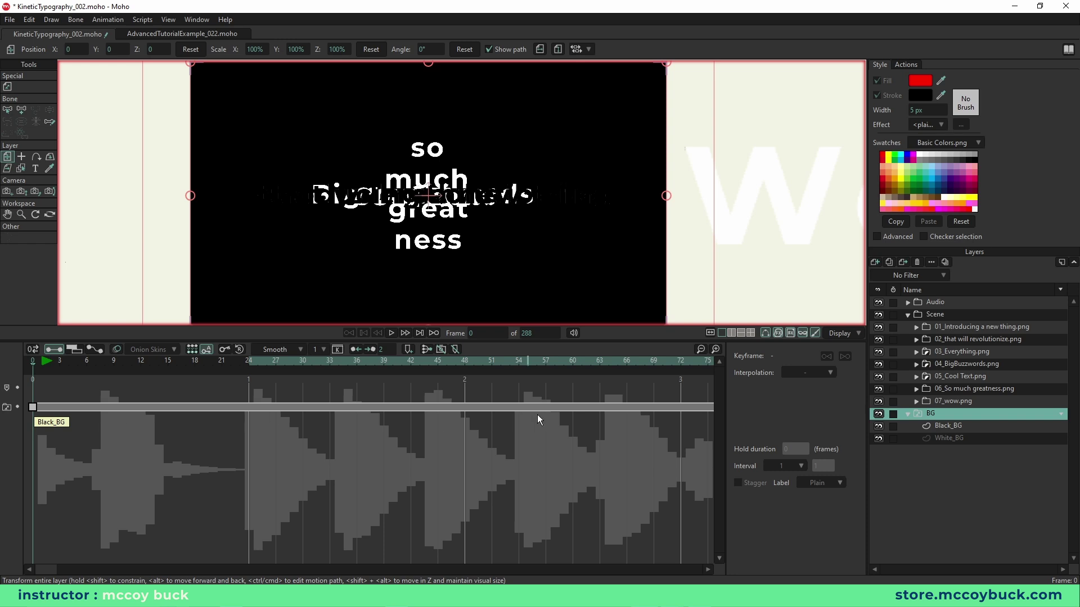
{"action": "right_click", "coordinate": [944, 414]}
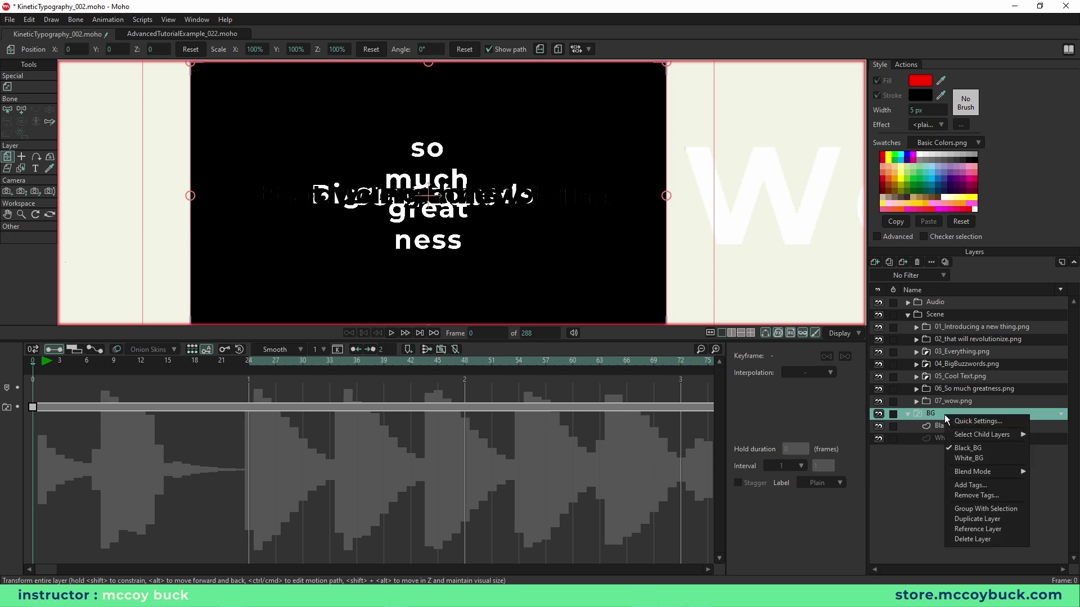
{"action": "left_click", "coordinate": [969, 457]}
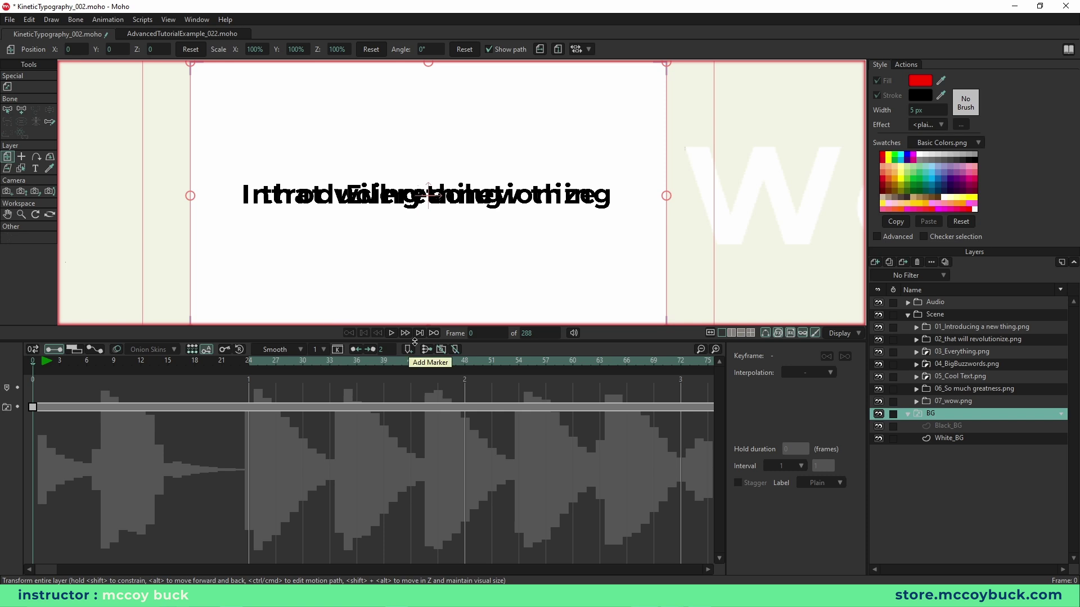
Step: Play the whole animation from the start to review all text scenes and the background change
{"action": "key", "text": "space"}
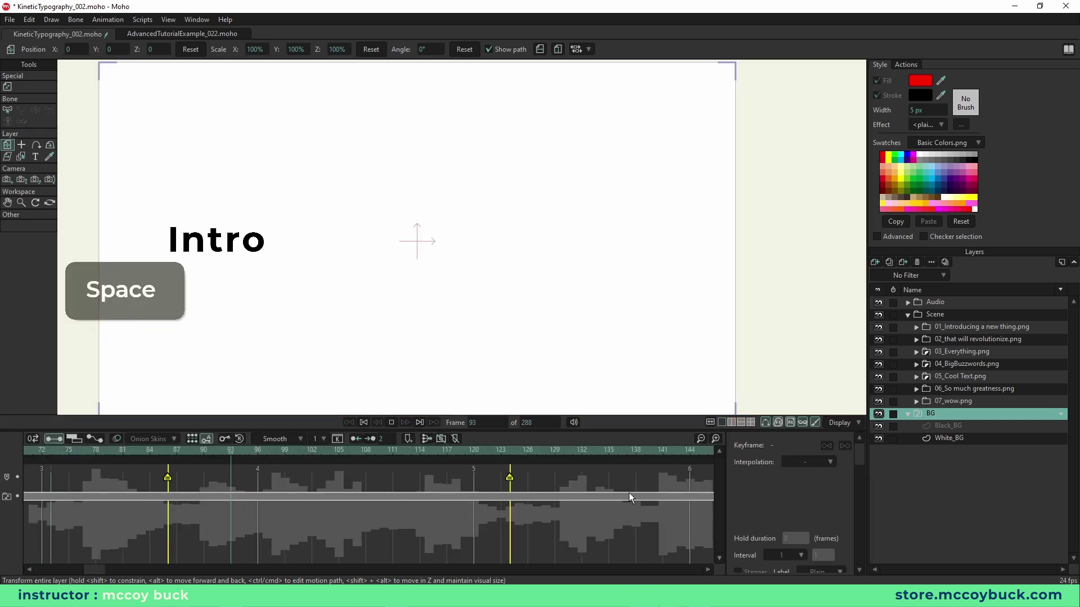
{"action": "left_click", "coordinate": [390, 421]}
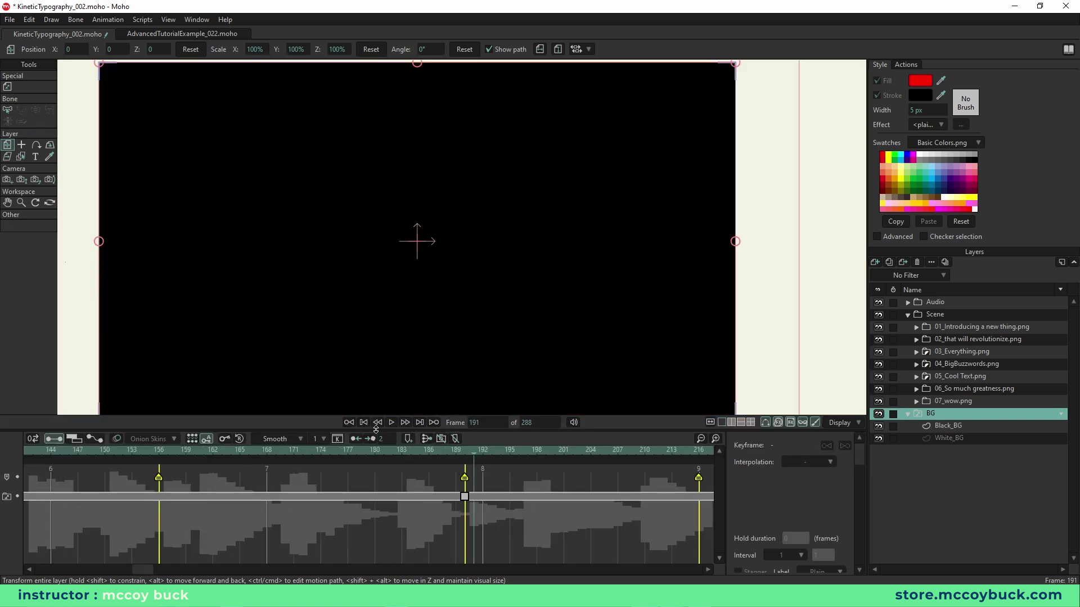
{"action": "left_click", "coordinate": [364, 422]}
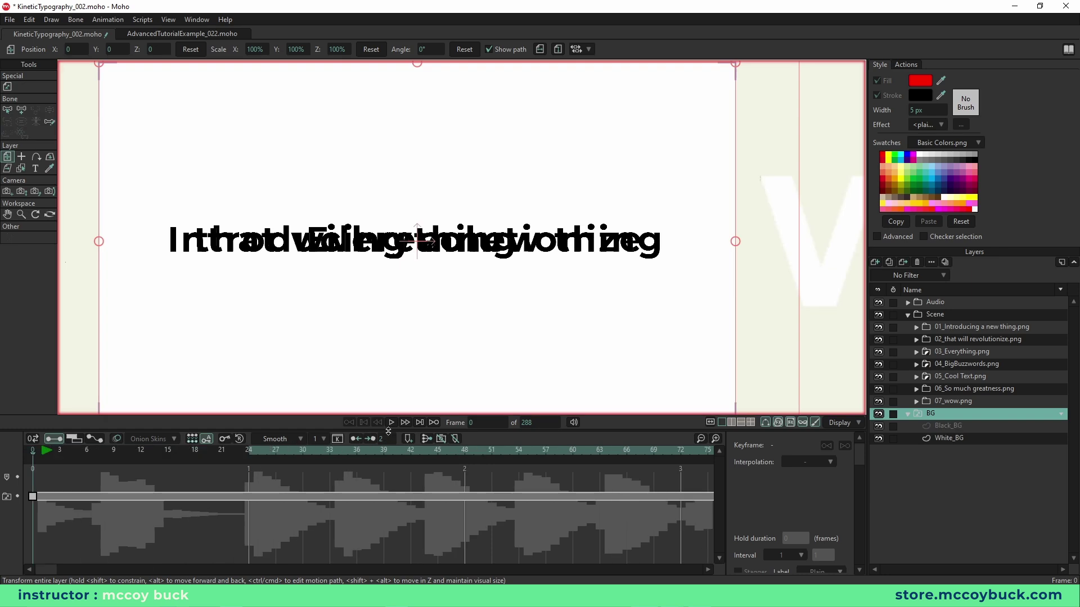
{"action": "left_click", "coordinate": [391, 422]}
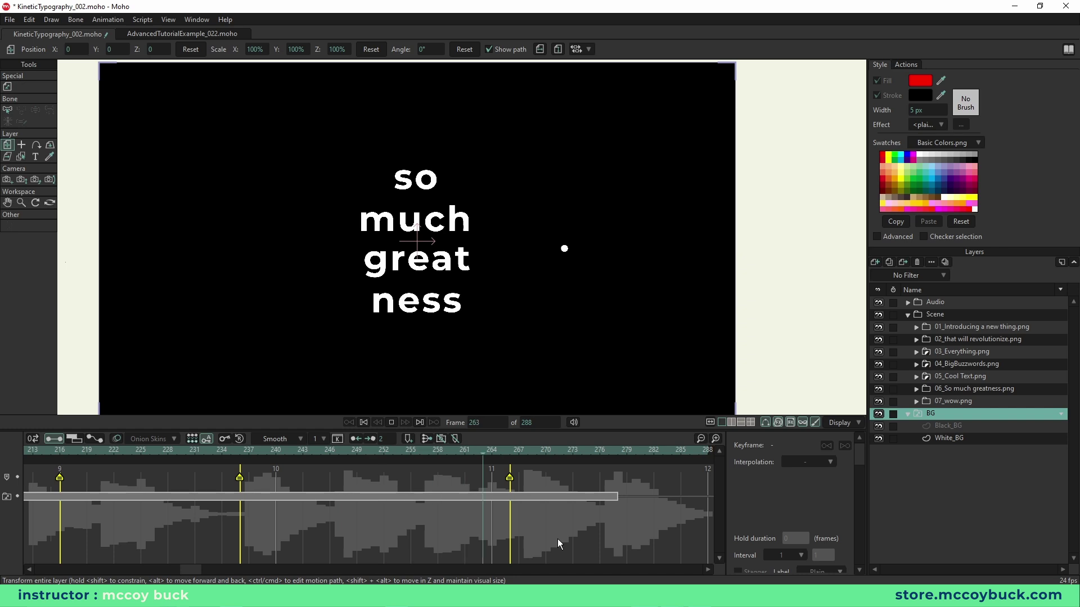
{"action": "key", "text": "space"}
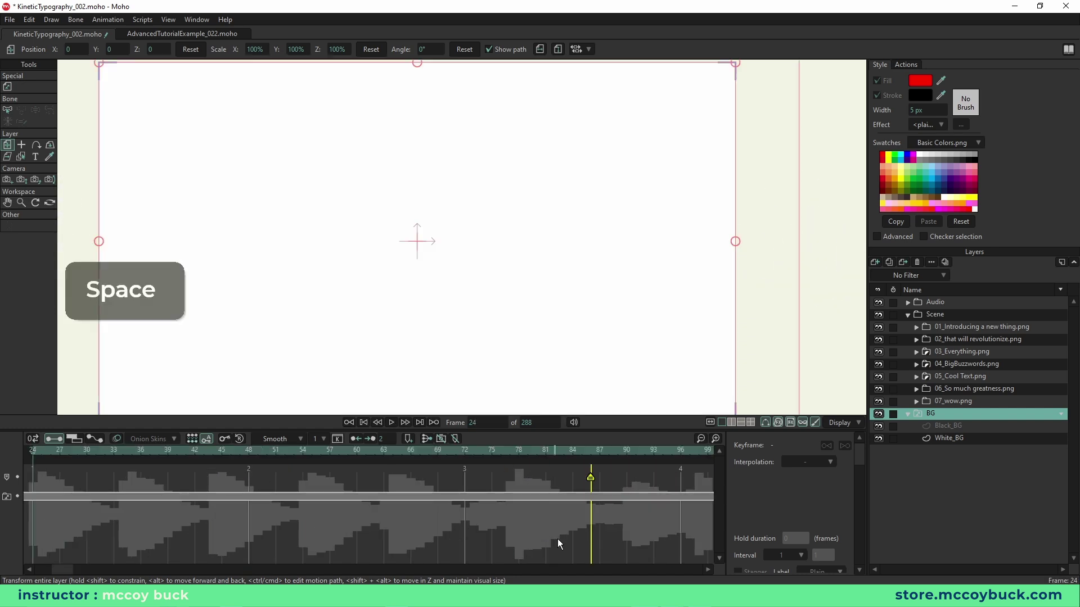
Step: Scrub the opening from frame 24 to 54 and show a wider range of the scene markers in the timeline
{"action": "left_click_drag", "start_coordinate": [82, 569], "coordinate": [49, 570]}
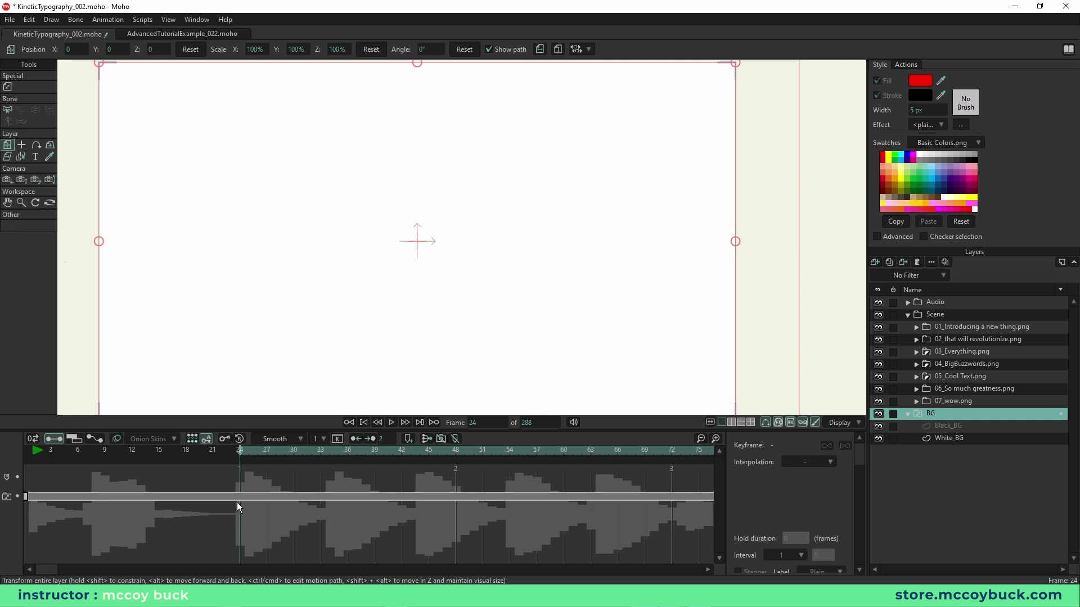
{"action": "left_click_drag", "start_coordinate": [253, 450], "coordinate": [511, 481]}
{"action": "left_click_drag", "start_coordinate": [46, 575], "coordinate": [81, 576]}
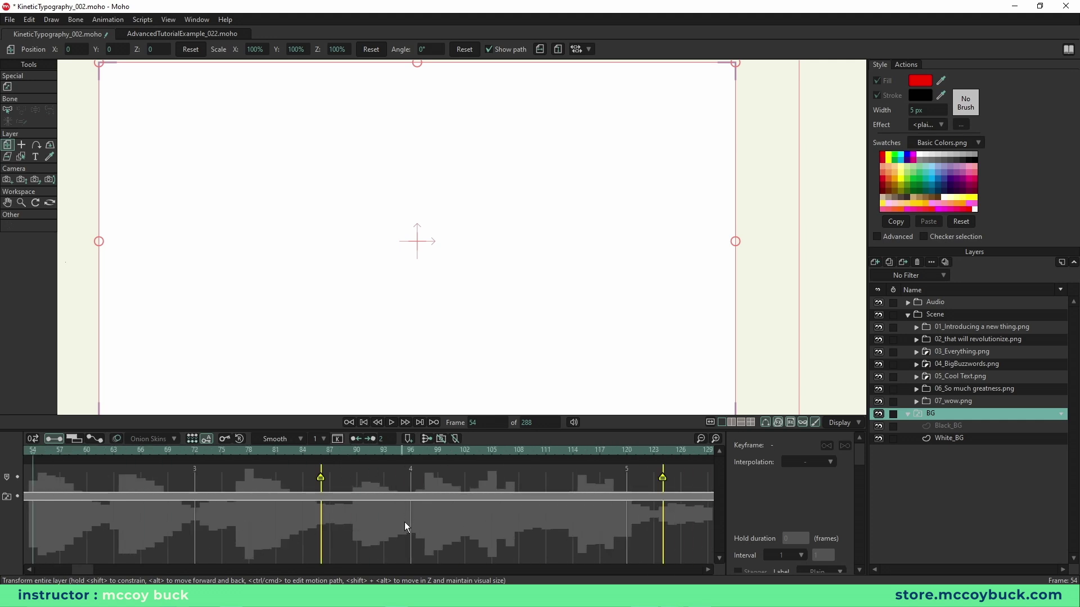
{"action": "left_click", "coordinate": [700, 439]}
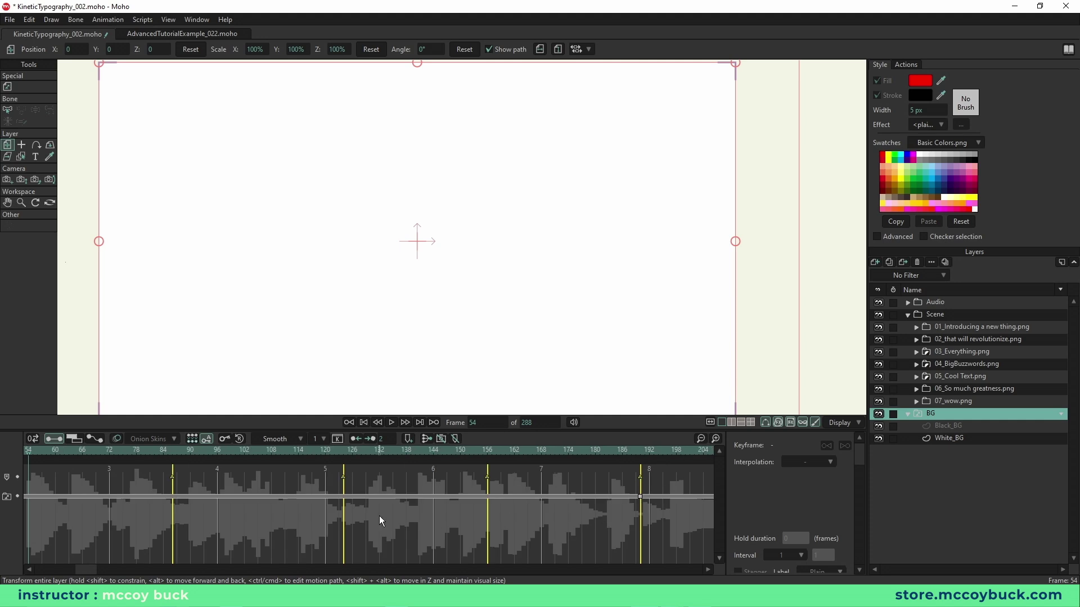
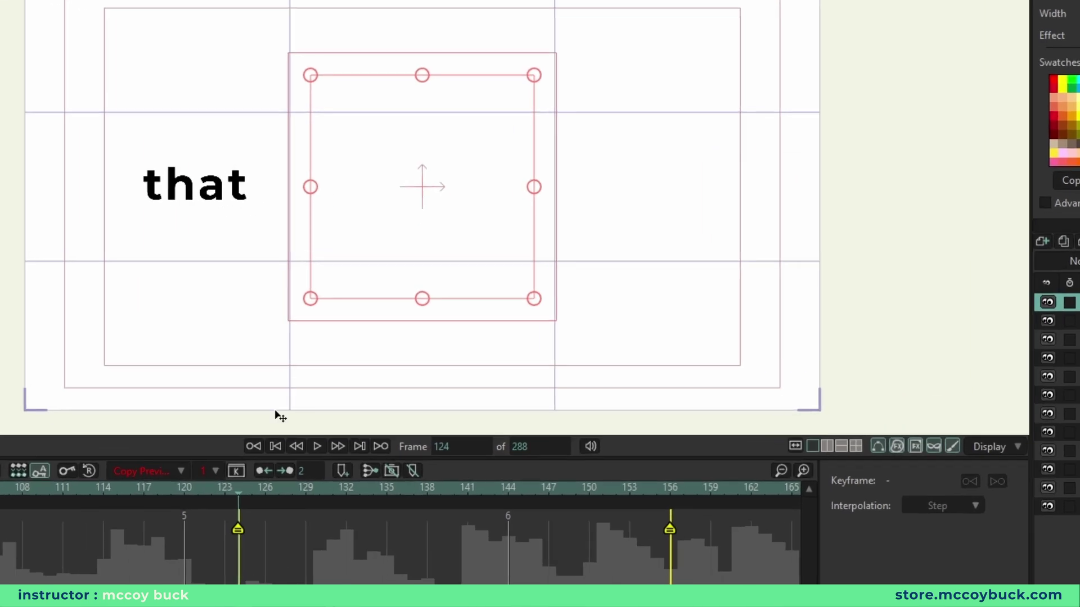
Step: Check the Video Safe Zones and Rule Of Thirds display options and undo the accidental move of the Audio layer
{"action": "left_click", "coordinate": [5, 1]}
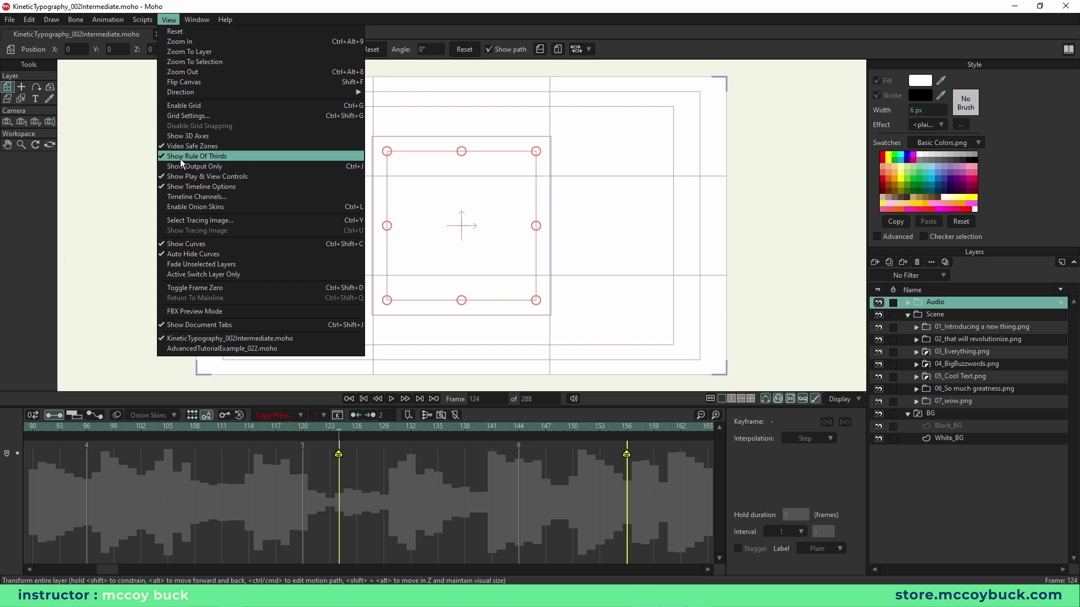
{"action": "left_click", "coordinate": [97, 202]}
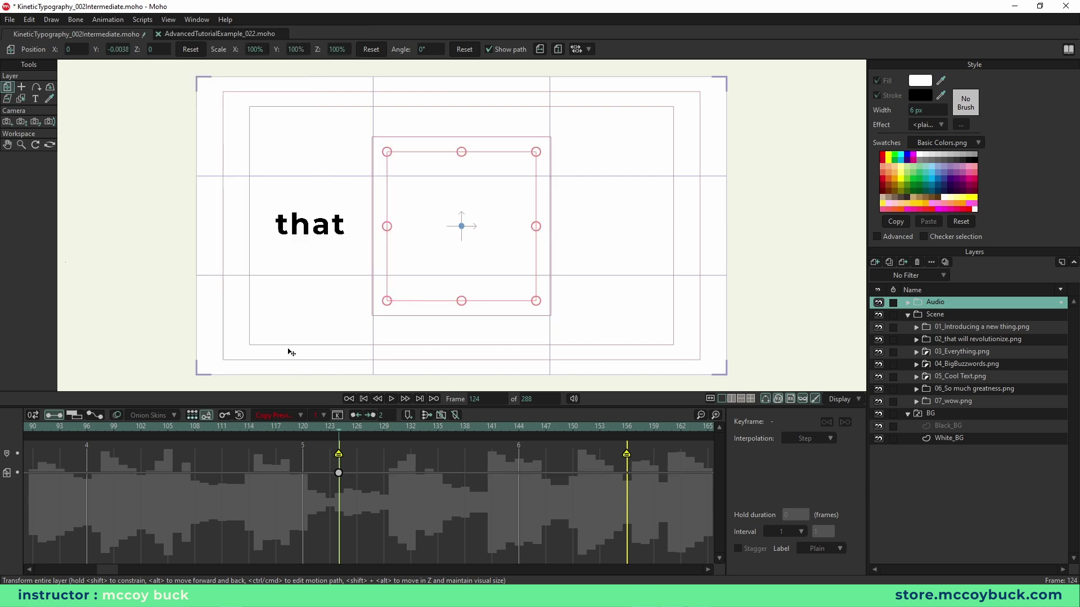
{"action": "key", "text": "ctrl+z"}
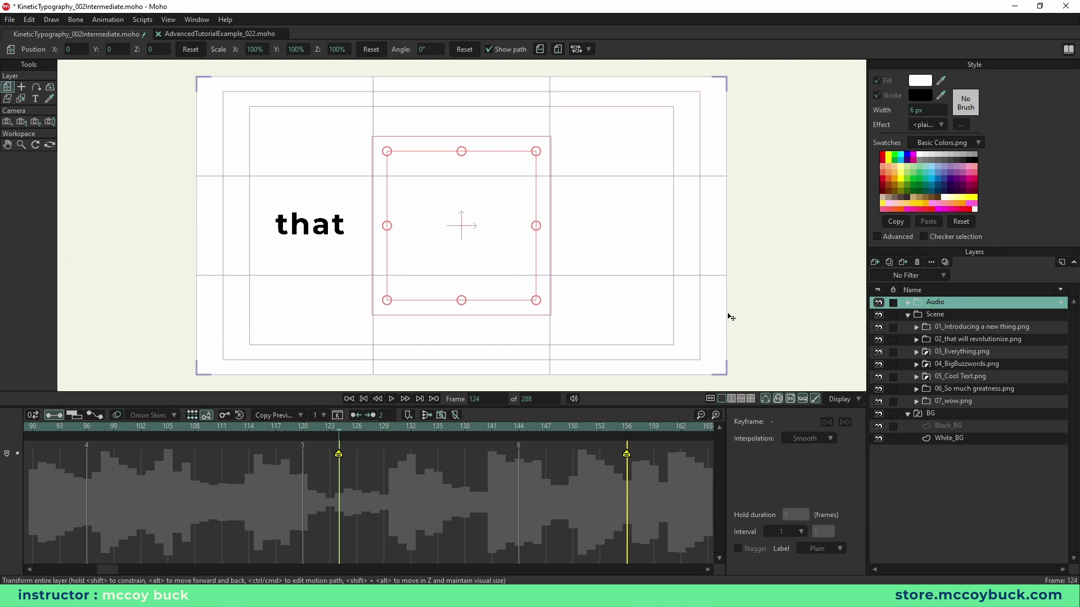
Step: Add Track Camera and Zoom Camera keyframes at frame 124, where the word "that" appears
{"action": "key", "text": "4"}
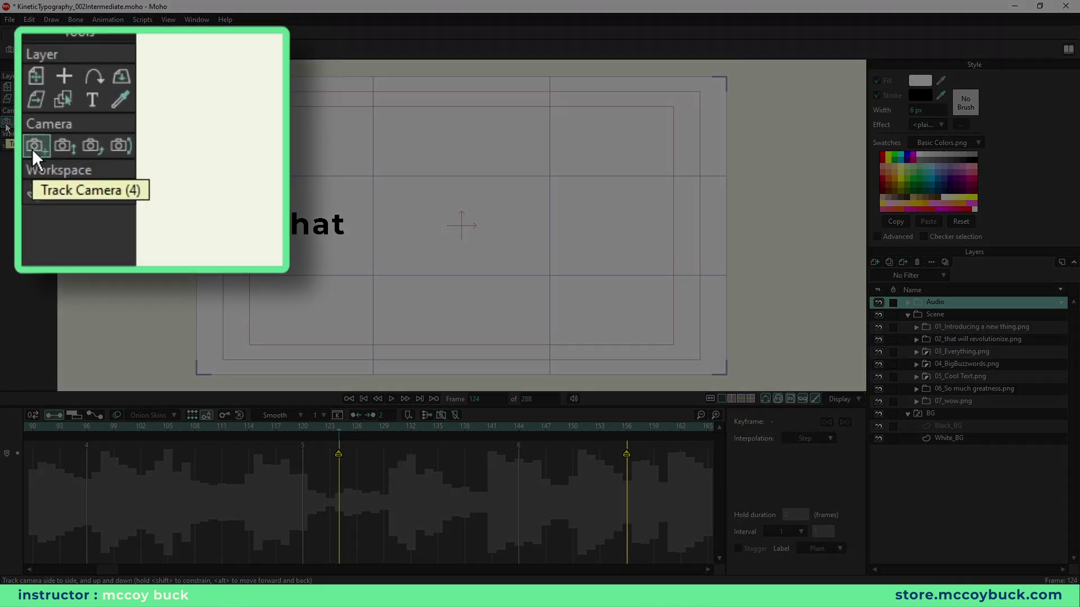
{"action": "left_click", "coordinate": [454, 313]}
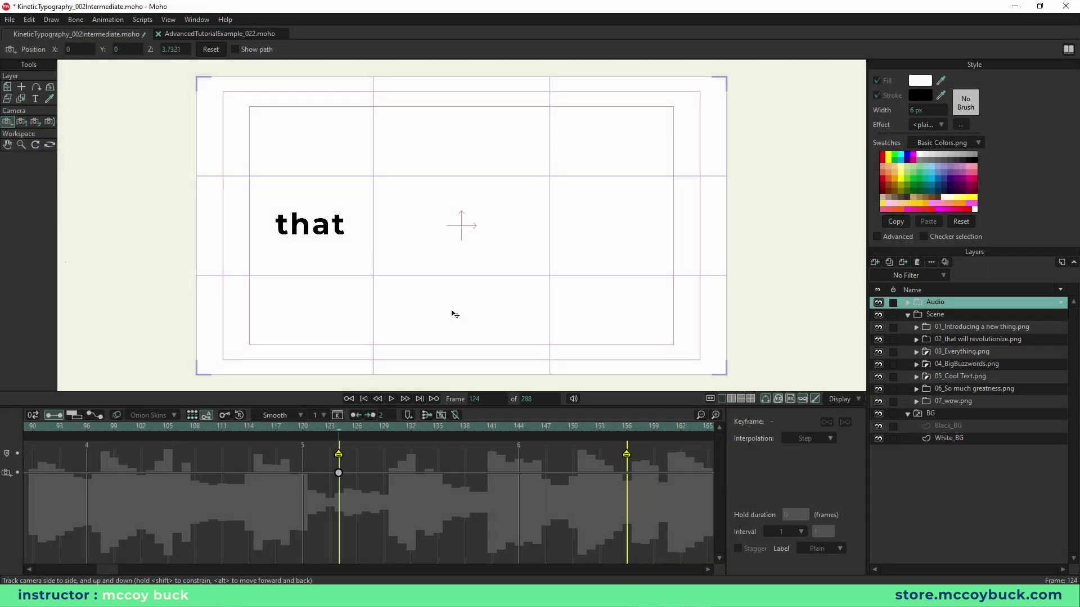
{"action": "left_click", "coordinate": [21, 121]}
{"action": "left_click", "coordinate": [444, 297]}
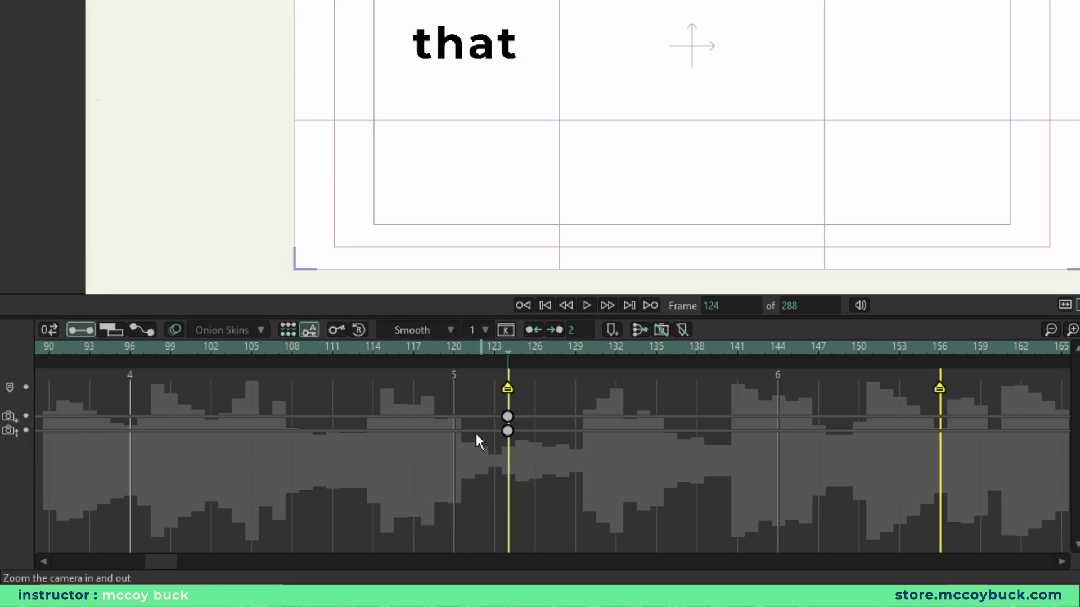
Step: Set both camera keyframes at frame 124 to Step interpolation
{"action": "left_click_drag", "start_coordinate": [482, 417], "coordinate": [513, 442]}
{"action": "right_click", "coordinate": [514, 442]}
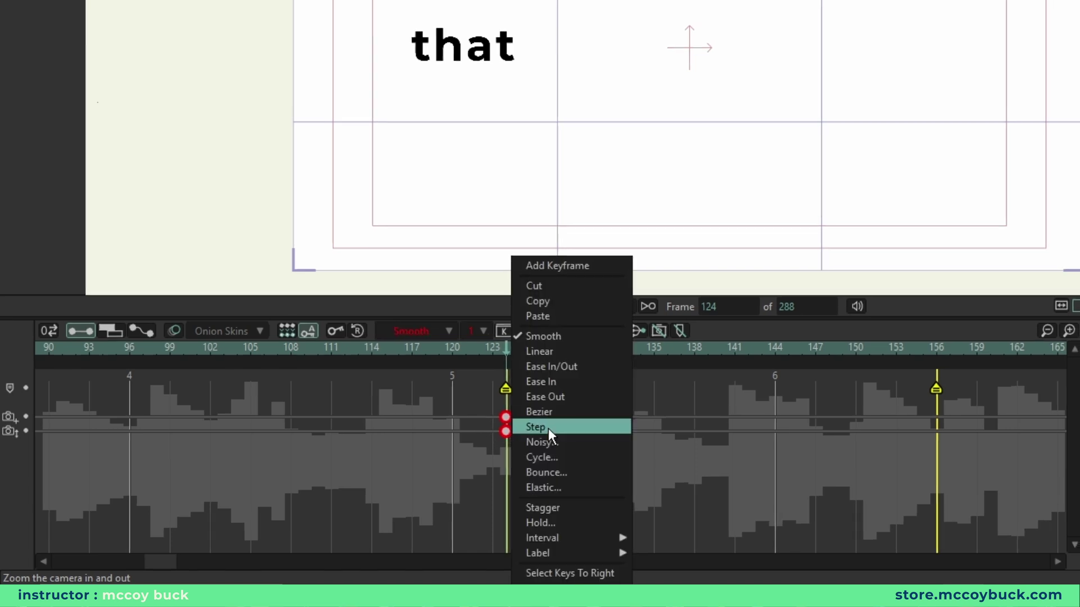
{"action": "left_click", "coordinate": [549, 427]}
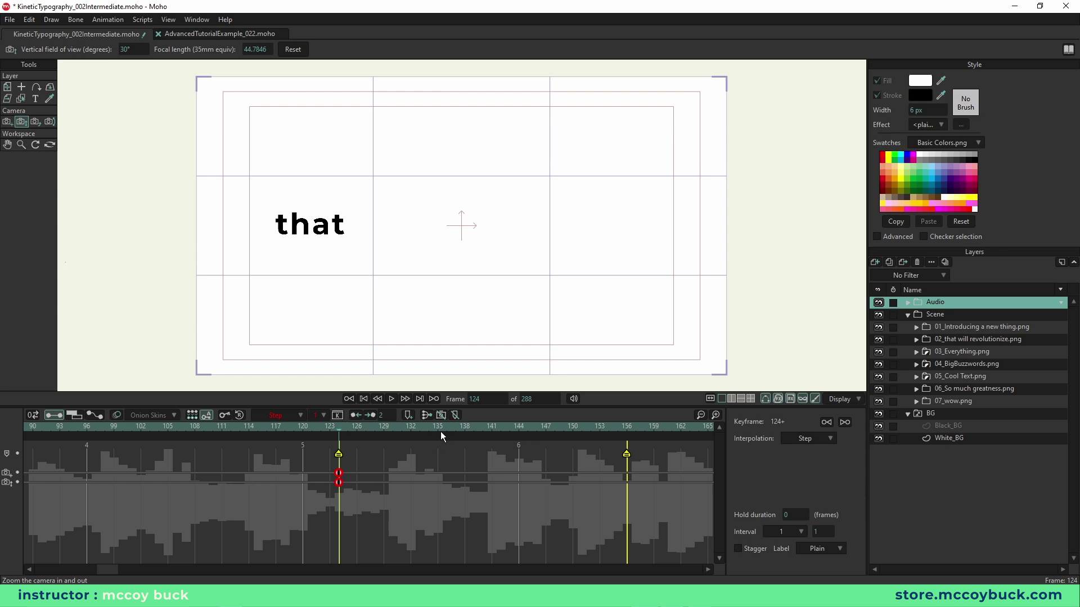
{"action": "left_click", "coordinate": [441, 432]}
{"action": "left_click", "coordinate": [8, 122]}
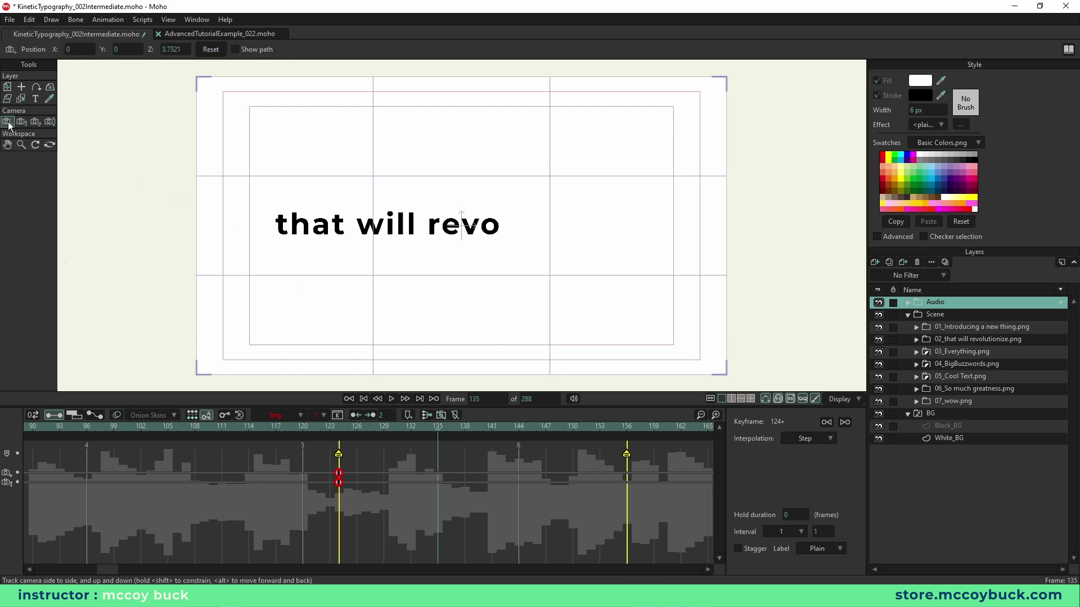
{"action": "key", "text": "shift"}
{"action": "left_click_drag", "start_coordinate": [404, 242], "coordinate": [592, 265]}
{"action": "left_click", "coordinate": [353, 472]}
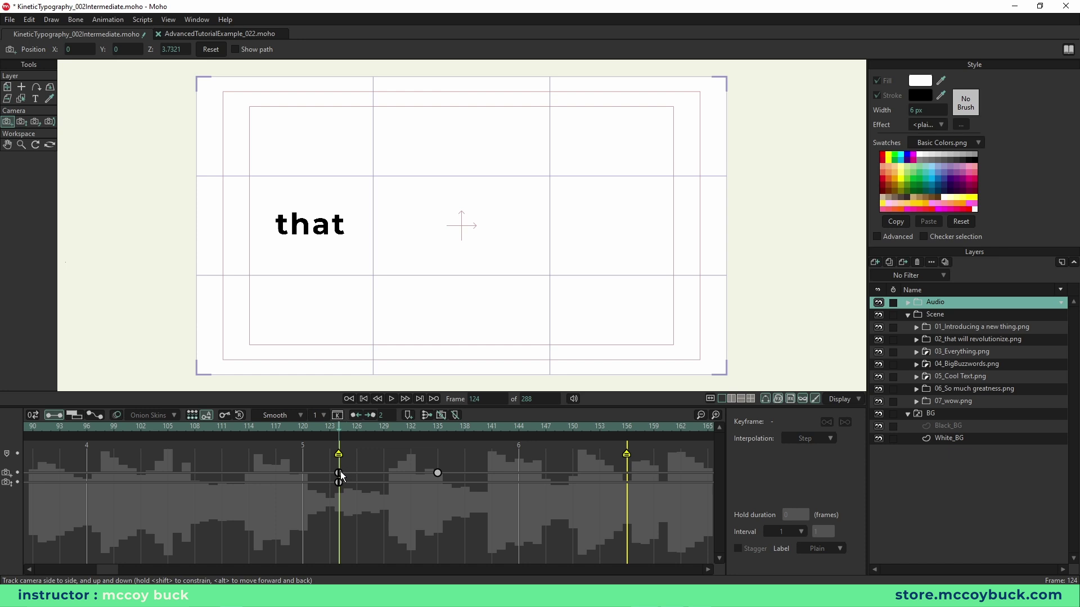
{"action": "left_click_drag", "start_coordinate": [338, 429], "coordinate": [488, 503]}
{"action": "key", "text": "Delete"}
Step: Frame "that" large and centred at frame 124 by zooming the camera to a 14.4° field of view and tracking it to X -1.0111
{"action": "left_click", "coordinate": [339, 430]}
{"action": "left_click_drag", "start_coordinate": [295, 250], "coordinate": [434, 288]}
{"action": "left_click", "coordinate": [21, 121]}
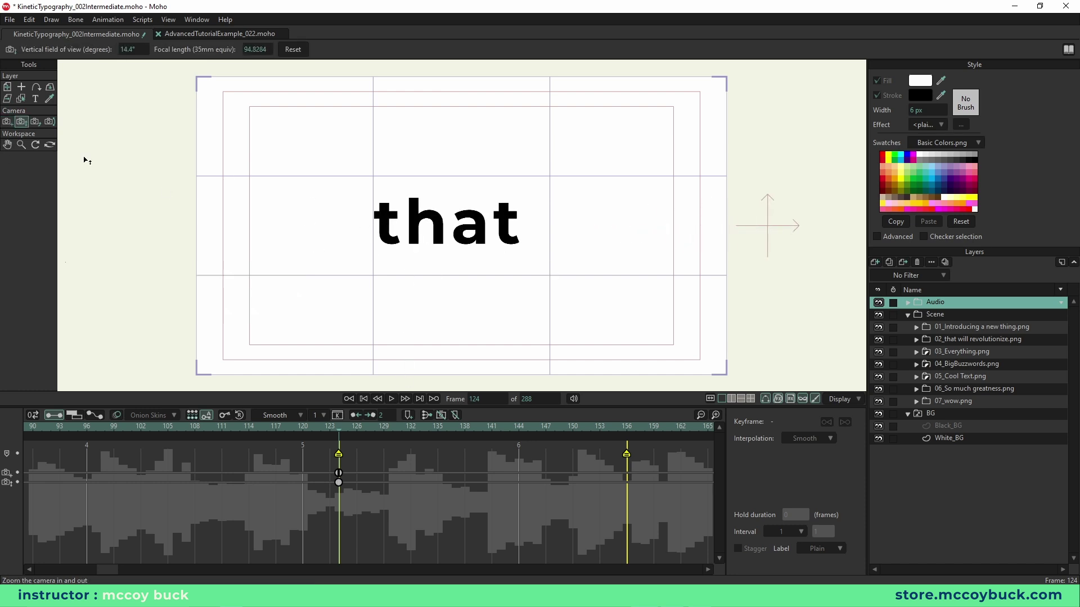
{"action": "left_click", "coordinate": [7, 122]}
{"action": "left_click_drag", "start_coordinate": [397, 243], "coordinate": [410, 243]}
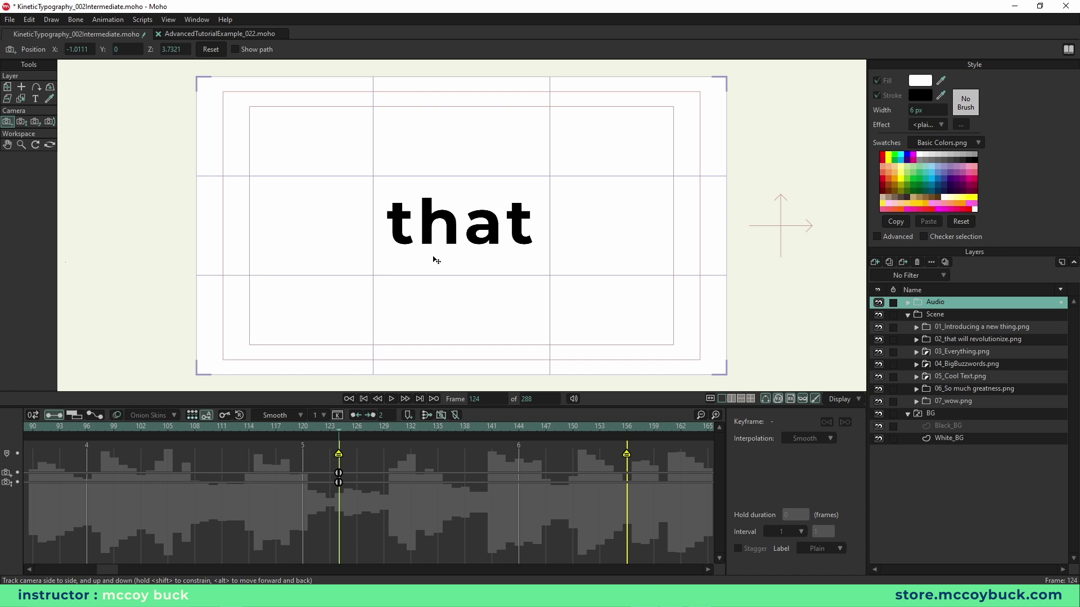
Step: Check the camera framing at frame 110 and set the frame 0 camera tracking and zoom keyframes to Step interpolation
{"action": "scroll", "coordinate": [337, 484], "scroll_direction": "left", "scroll_amount": 2}
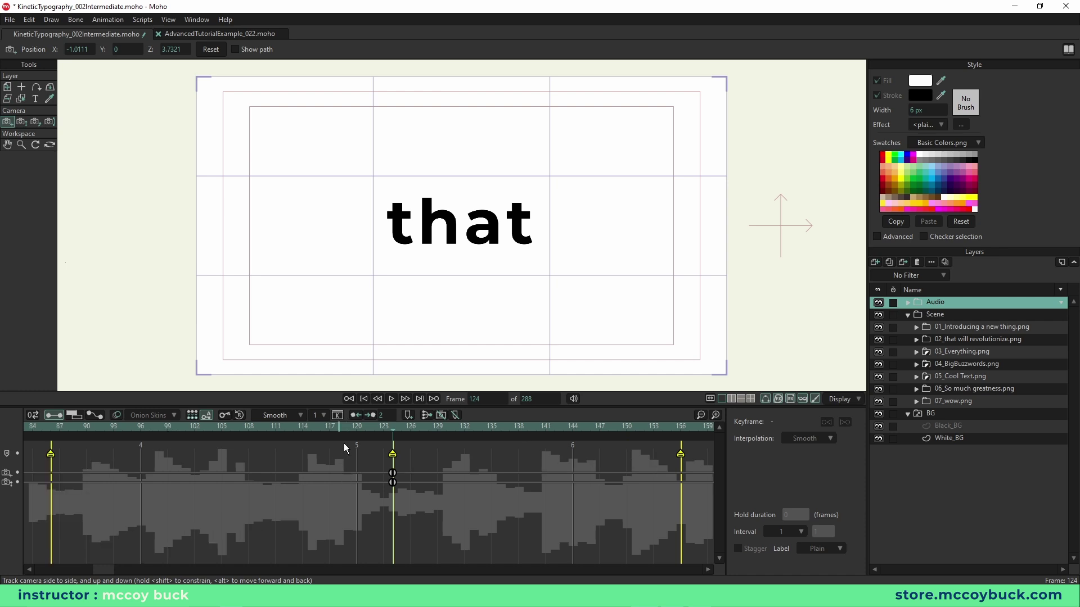
{"action": "left_click_drag", "start_coordinate": [363, 430], "coordinate": [268, 447]}
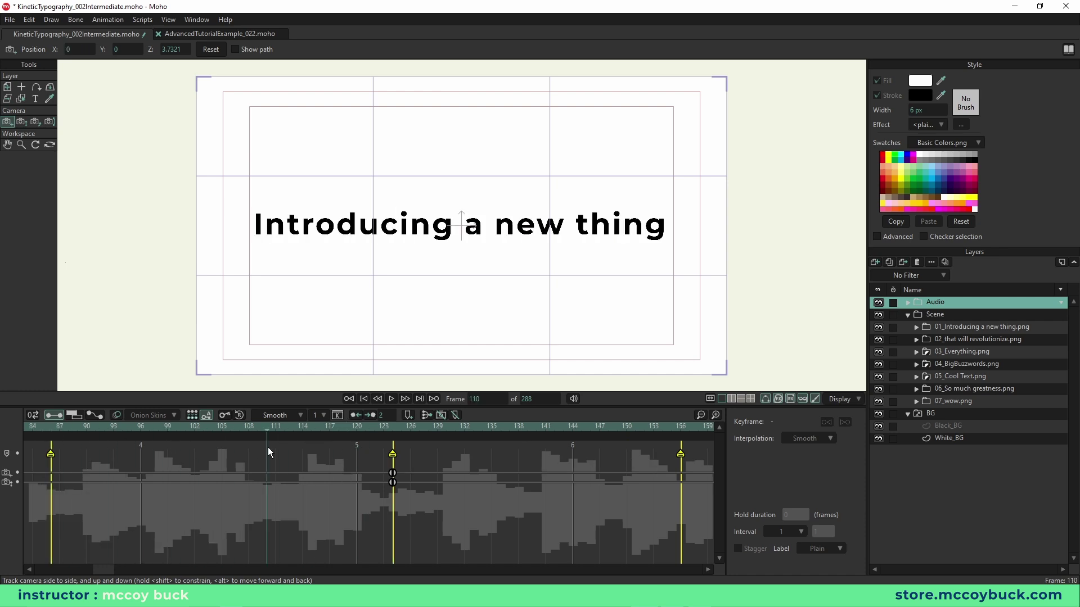
{"action": "left_click", "coordinate": [701, 416]}
{"action": "left_click_drag", "start_coordinate": [490, 466], "coordinate": [602, 485]}
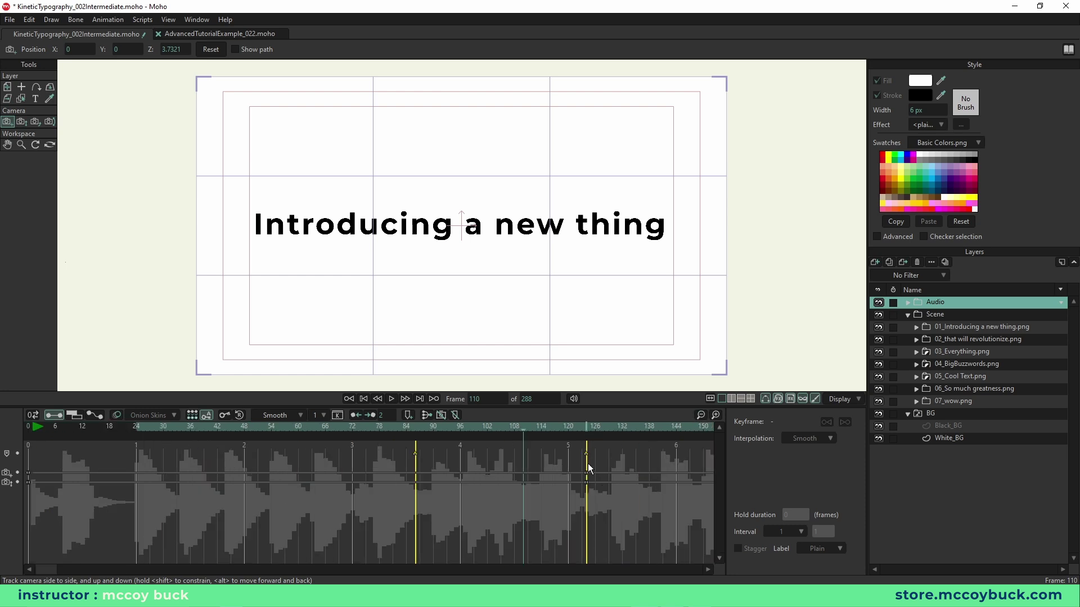
{"action": "left_click", "coordinate": [29, 474]}
{"action": "left_click_drag", "start_coordinate": [57, 462], "coordinate": [13, 515]}
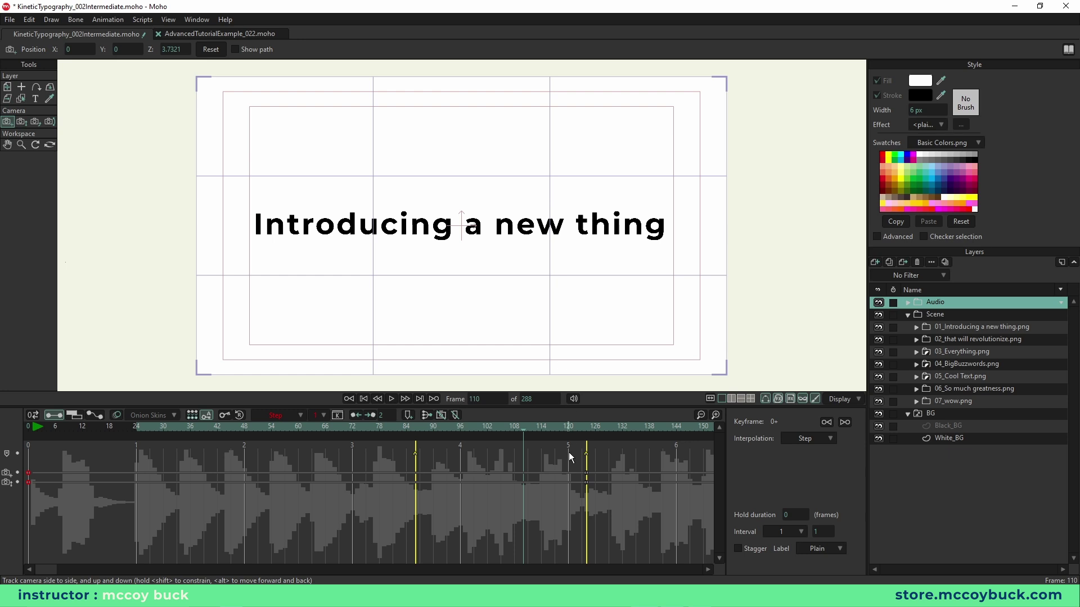
Step: Copy the camera tracking and zoom keyframes at frame 124 and paste them at frame 12
{"action": "left_click_drag", "start_coordinate": [574, 470], "coordinate": [615, 501]}
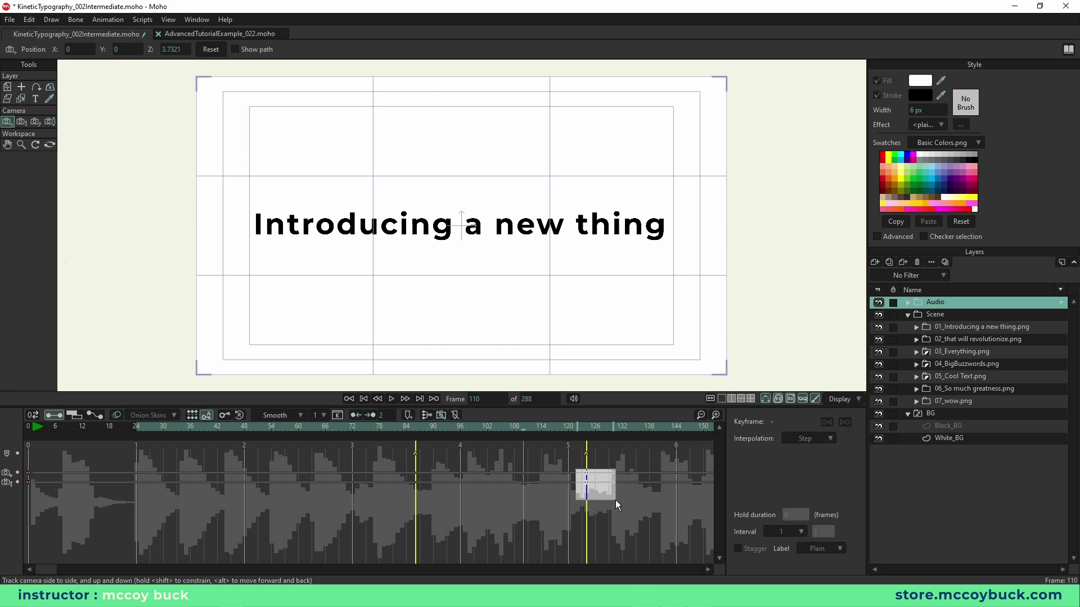
{"action": "left_click", "coordinate": [586, 482], "text": "ctrl"}
{"action": "key", "text": "ctrl+c"}
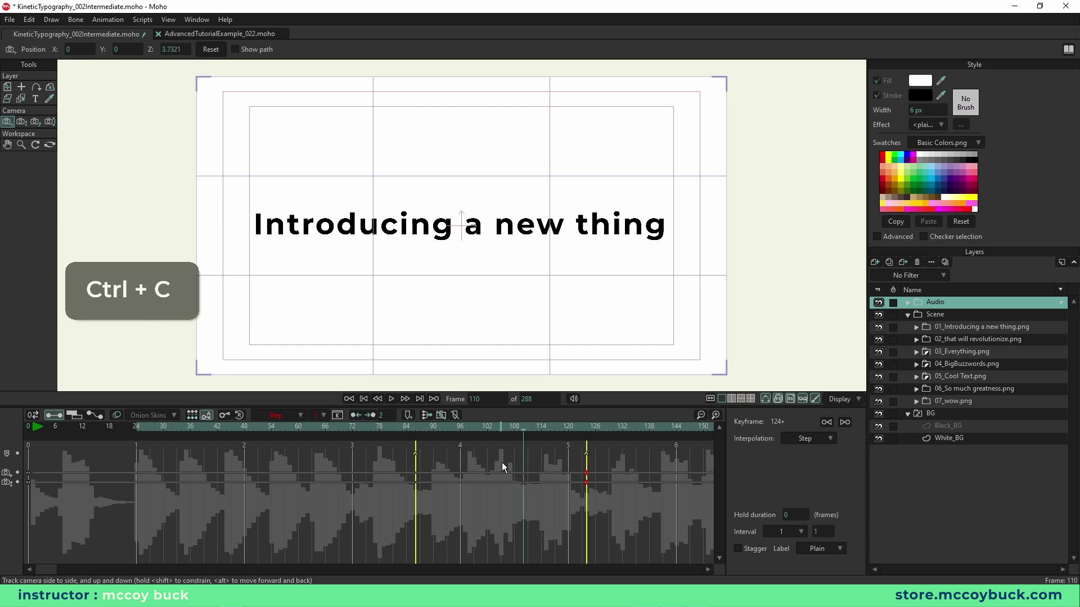
{"action": "left_click", "coordinate": [83, 426]}
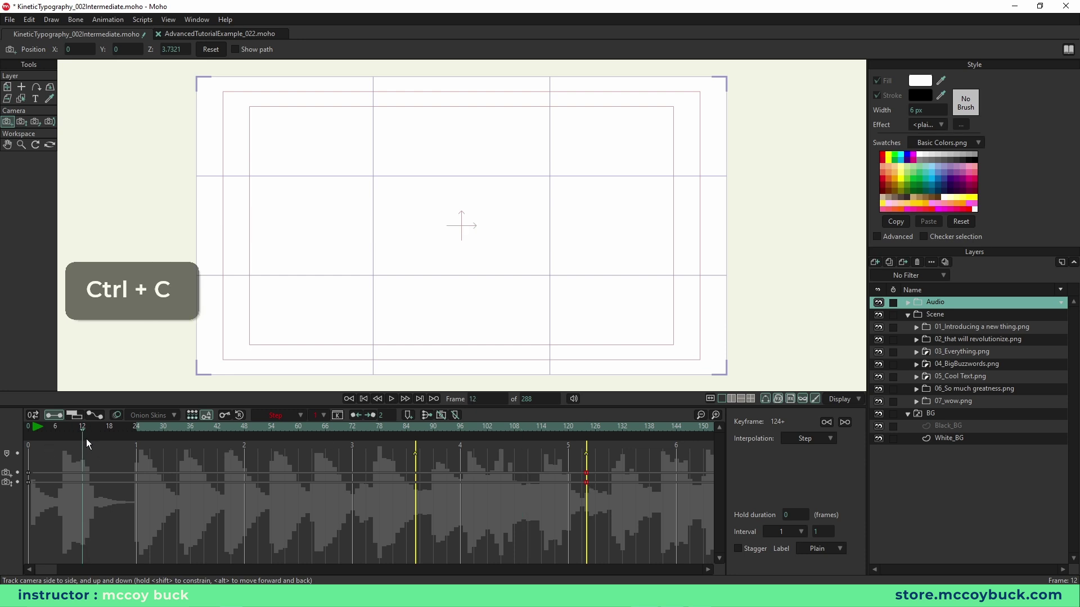
{"action": "key", "text": "ctrl+v"}
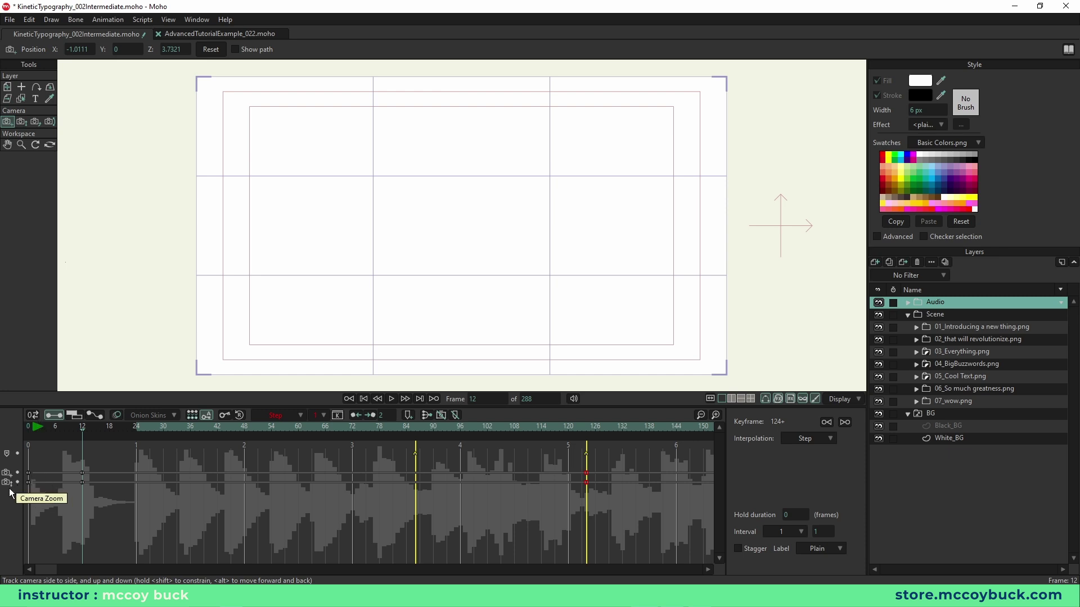
Step: Track the camera horizontally to X -0.5093 at frame 127 to centre the word "will"
{"action": "left_click", "coordinate": [586, 426]}
{"action": "left_click", "coordinate": [716, 414]}
{"action": "left_click_drag", "start_coordinate": [86, 569], "coordinate": [149, 513]}
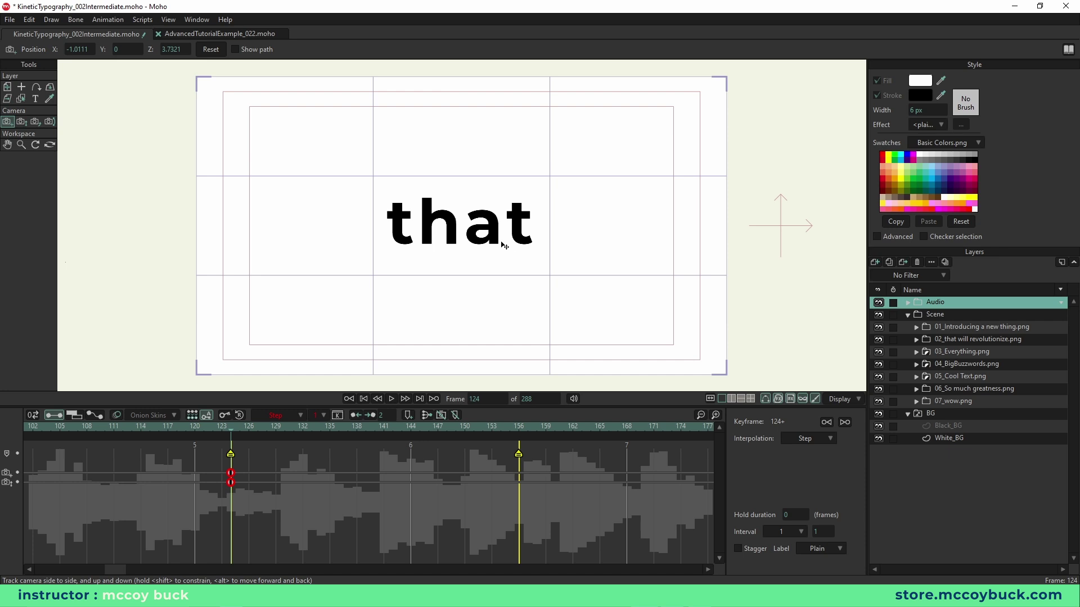
{"action": "key", "text": "Left"}
{"action": "key", "text": "Right"}
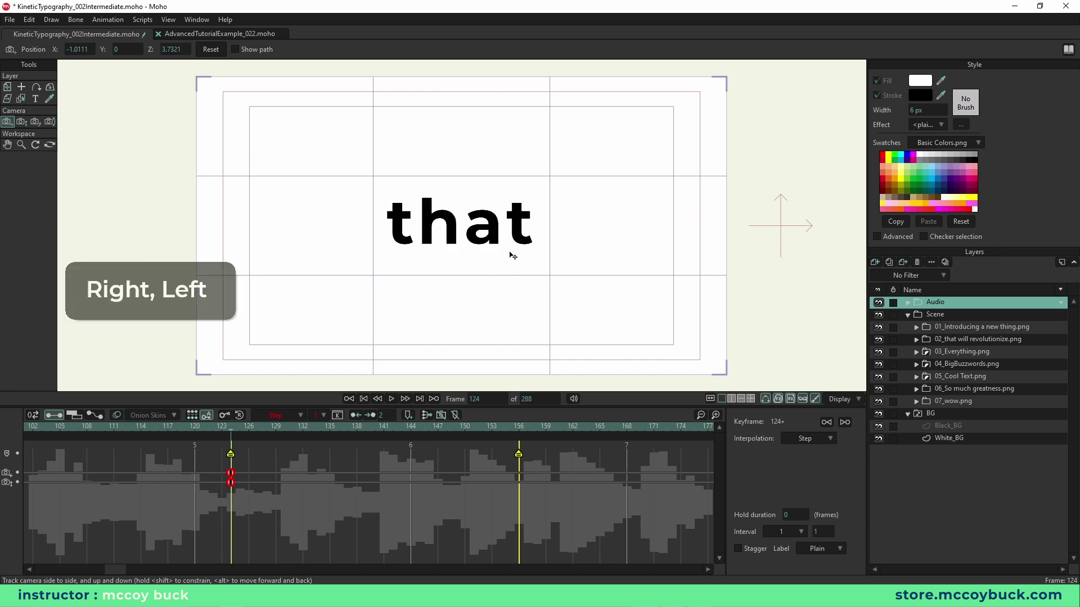
{"action": "key", "text": "Right"}
{"action": "key", "text": "Right"}
{"action": "key", "text": "Right"}
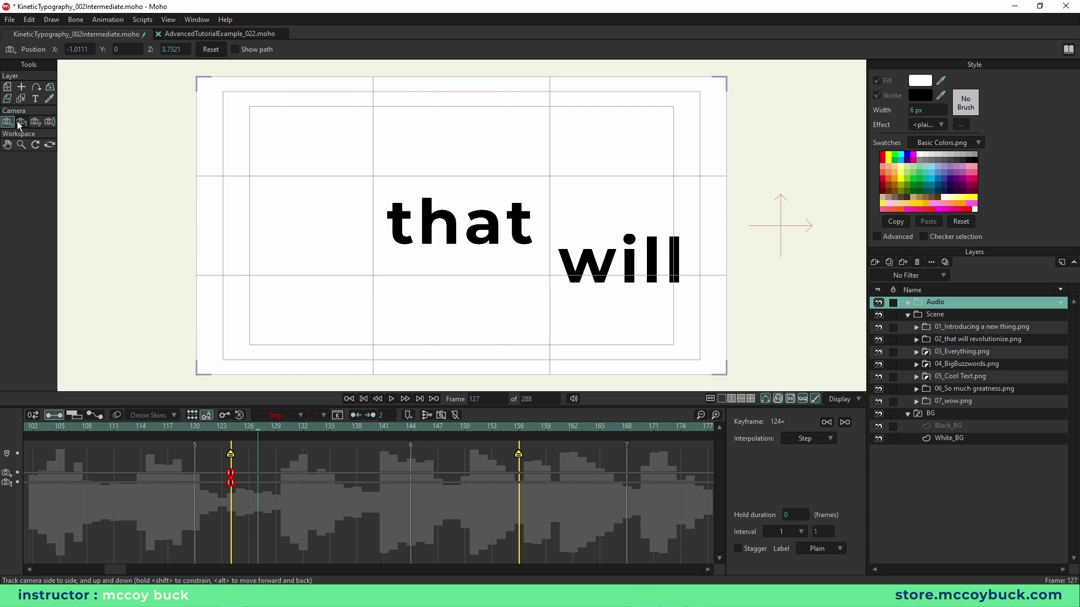
{"action": "left_click_drag", "start_coordinate": [535, 265], "coordinate": [503, 263]}
{"action": "left_click", "coordinate": [278, 471]}
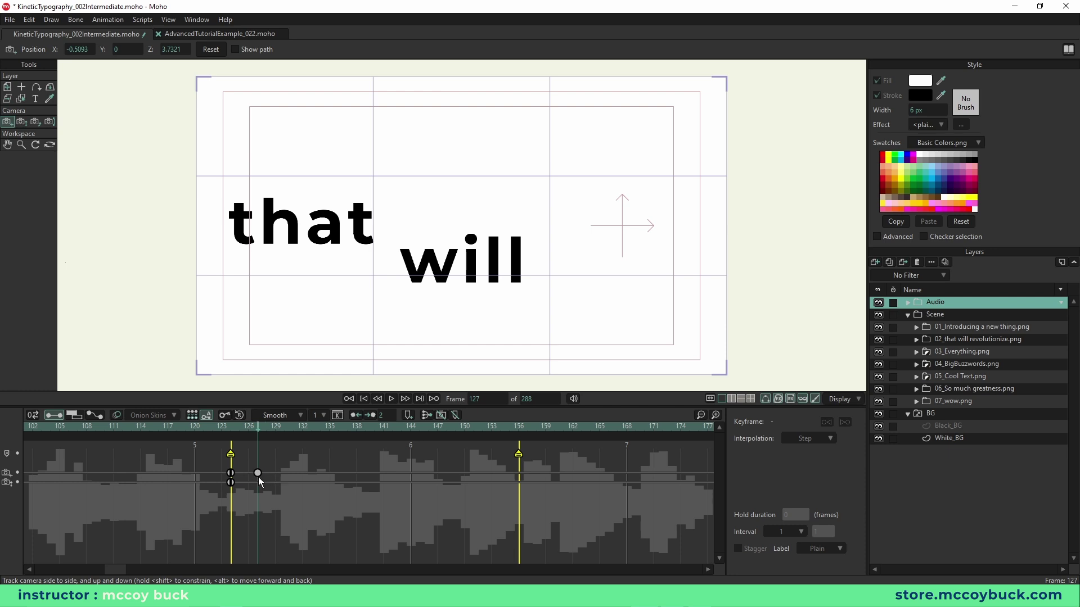
Step: Set the default keyframe interpolation to Copy Previous Key and delete the camera tracking keyframe at frame 127
{"action": "left_click", "coordinate": [296, 415]}
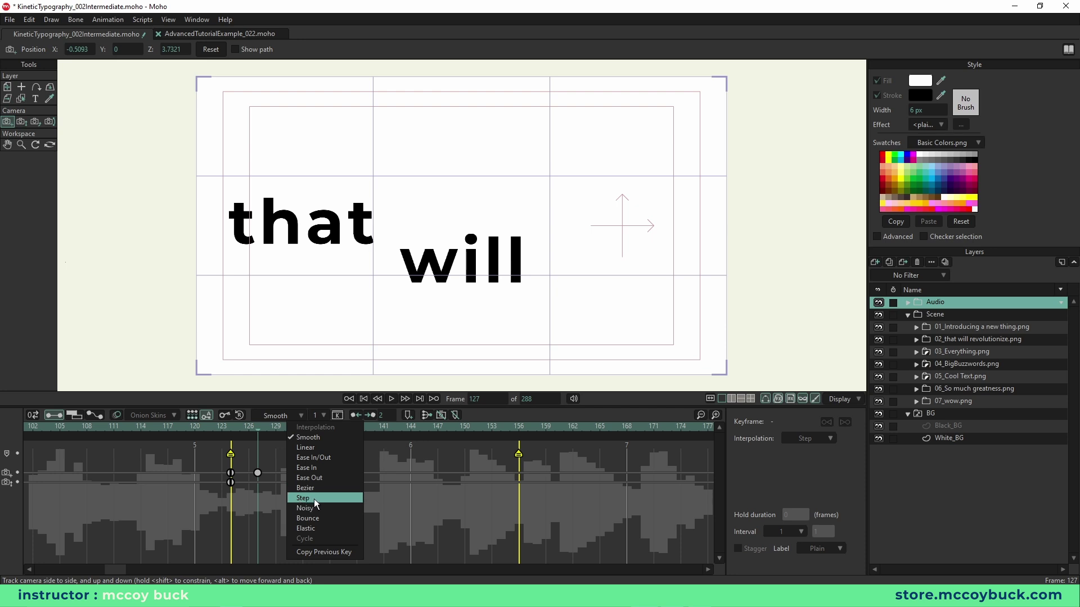
{"action": "left_click", "coordinate": [322, 552]}
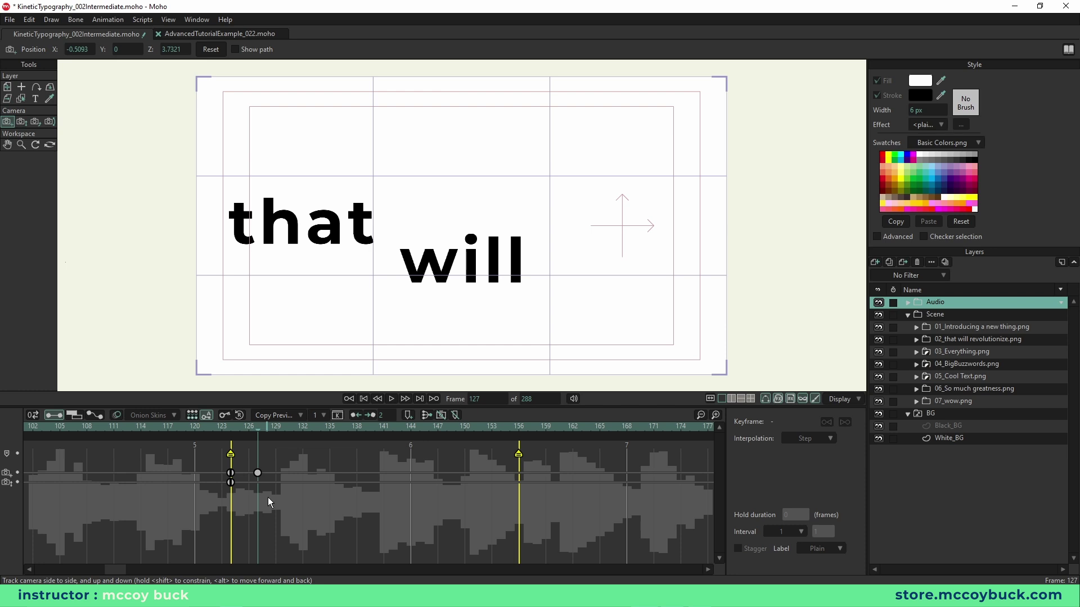
{"action": "left_click", "coordinate": [257, 473]}
{"action": "key", "text": "Delete"}
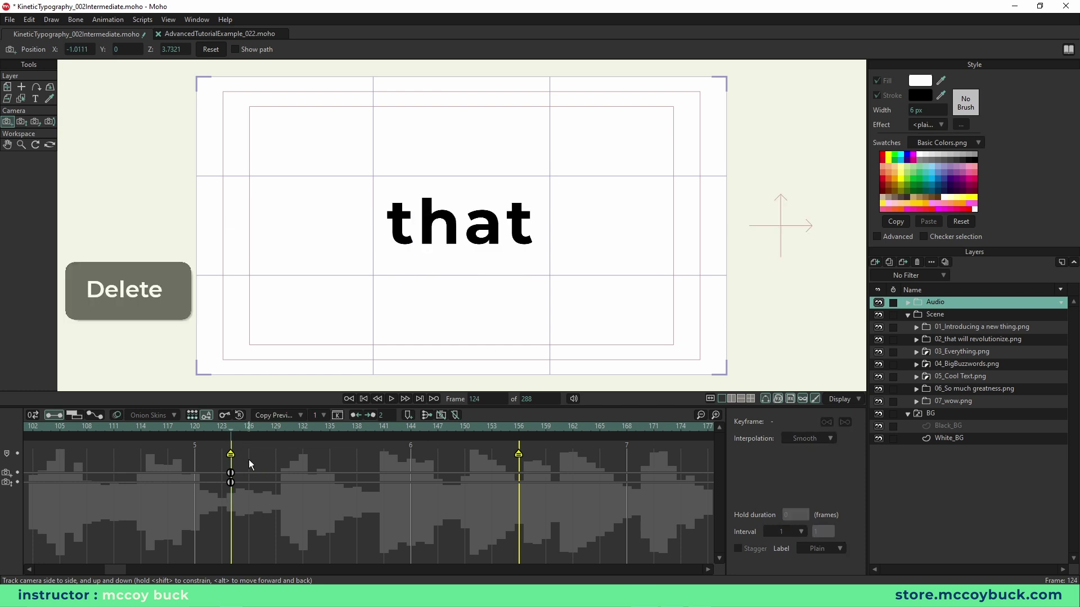
Step: Try new camera tracking and zoom keyframes at frame 129 with the frame 124 zoom keyframe set to Smooth
{"action": "left_click", "coordinate": [231, 483]}
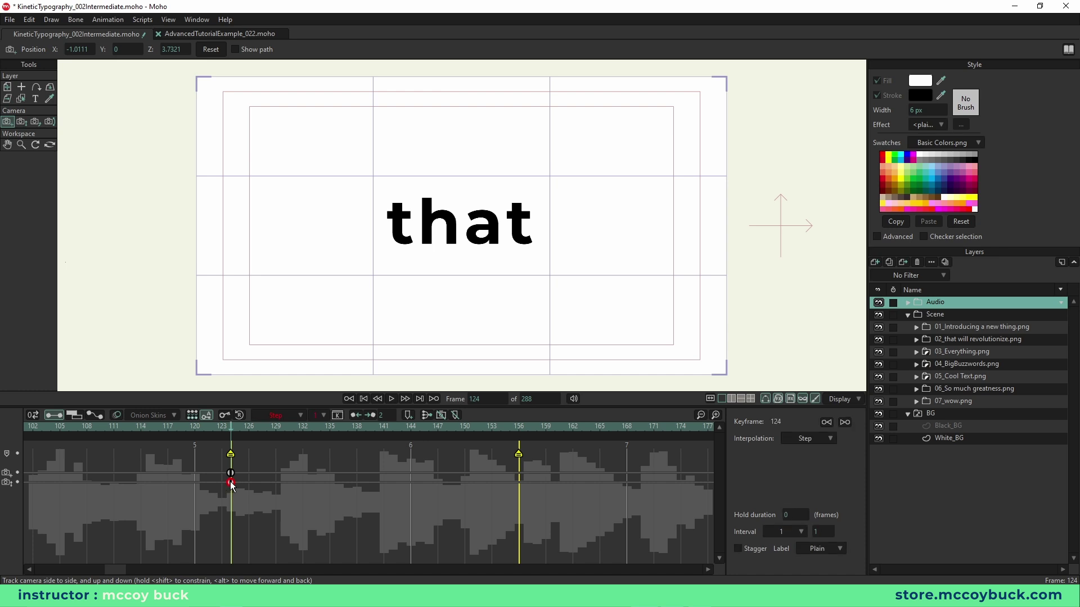
{"action": "right_click", "coordinate": [231, 483]}
{"action": "left_click", "coordinate": [282, 417]}
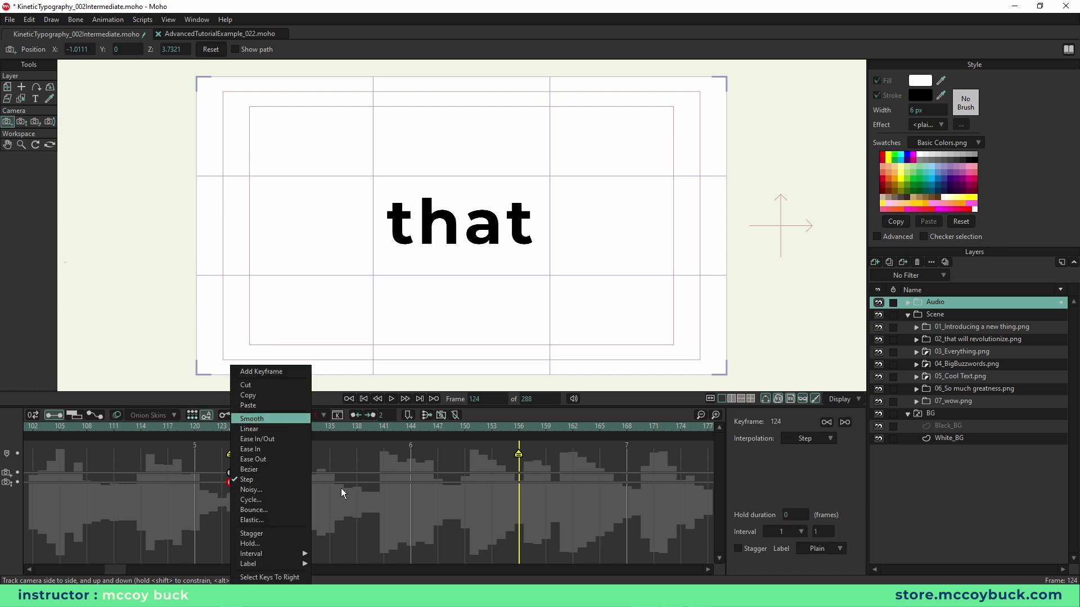
{"action": "left_click", "coordinate": [337, 498]}
{"action": "left_click", "coordinate": [275, 428]}
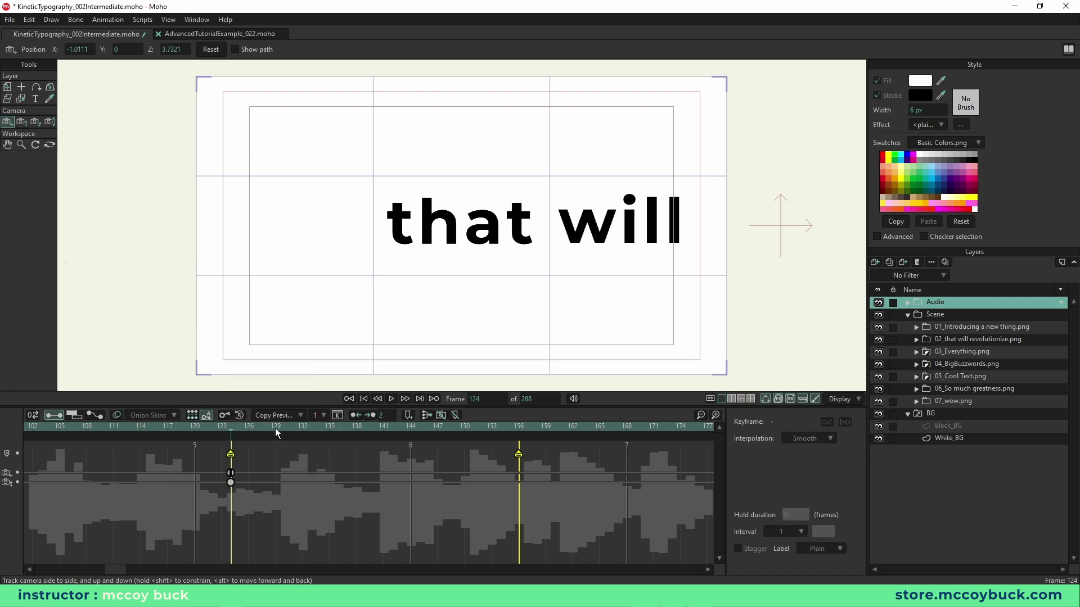
{"action": "double_click", "coordinate": [279, 472]}
{"action": "double_click", "coordinate": [275, 483]}
{"action": "key", "text": "Delete"}
Step: Restore Step interpolation on the camera zoom keyframe at frame 124
{"action": "left_click", "coordinate": [231, 483]}
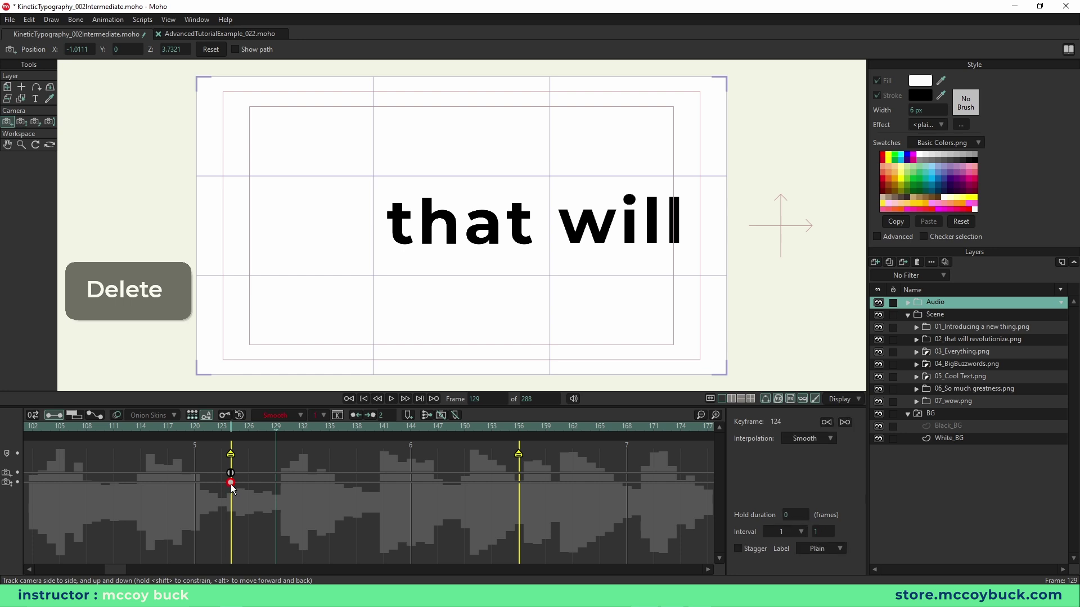
{"action": "right_click", "coordinate": [231, 484]}
{"action": "left_click", "coordinate": [256, 485]}
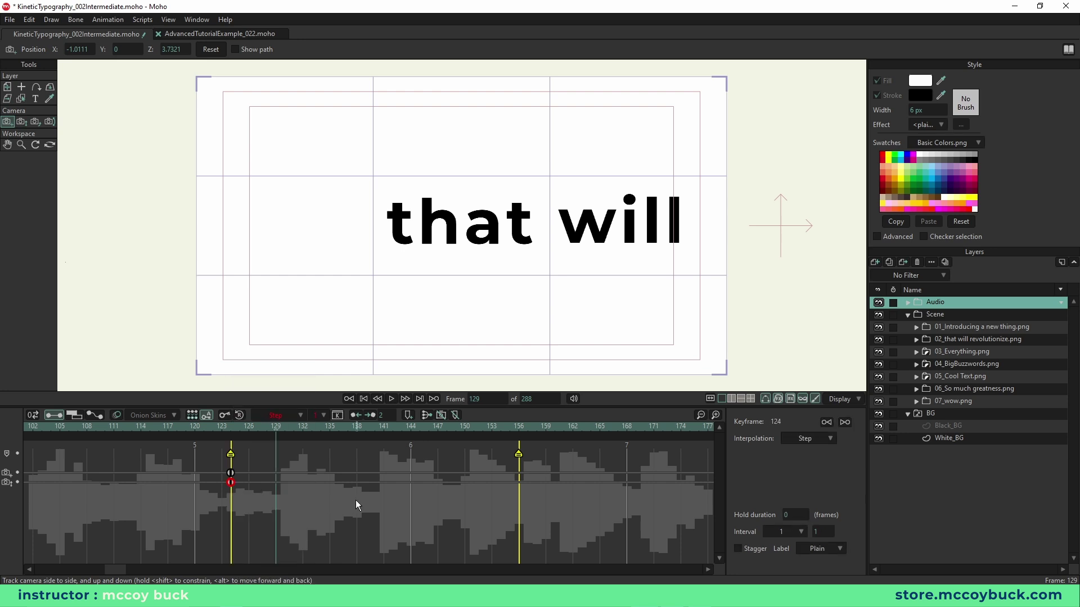
{"action": "left_click", "coordinate": [334, 472]}
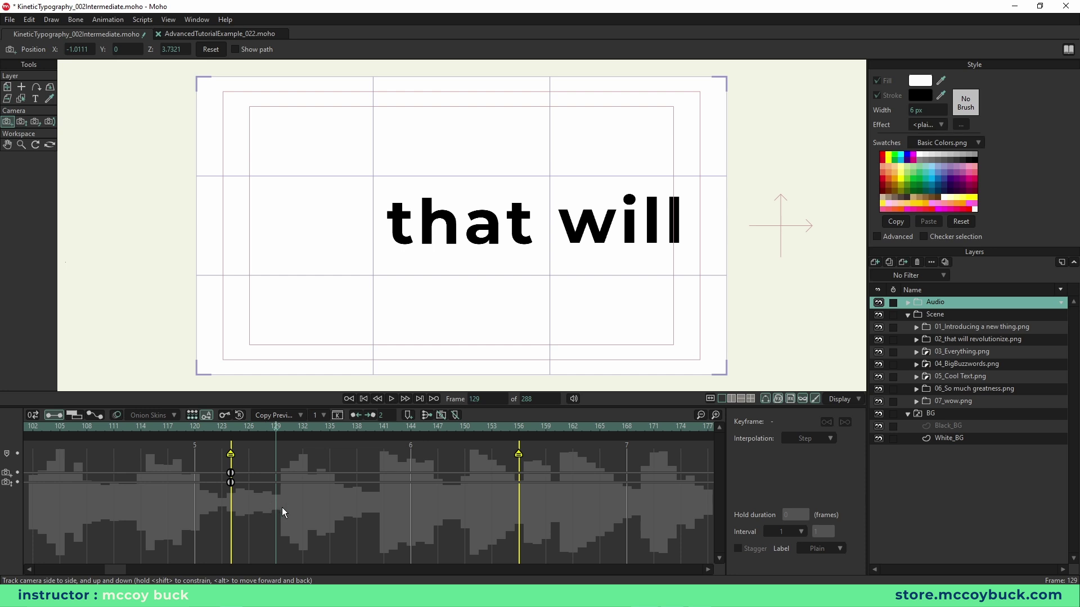
Step: Centre "will" horizontally at frame 127 by tracking the camera sideways to X -0.4980
{"action": "key", "text": "Left"}
{"action": "key", "text": "Right"}
{"action": "key", "text": "Left"}
{"action": "key", "text": "Right"}
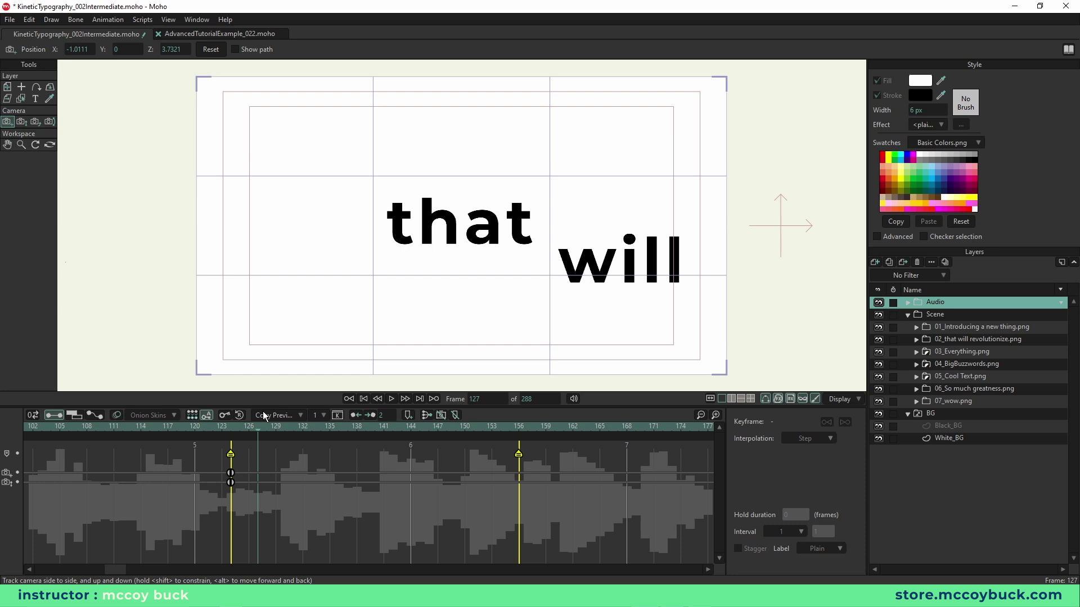
{"action": "key", "text": "shift"}
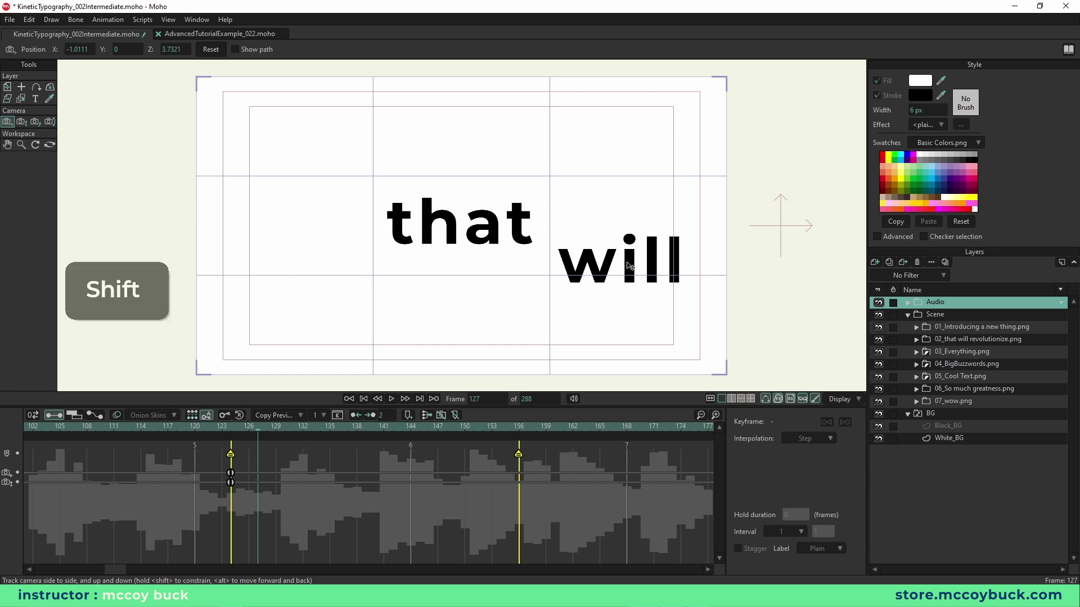
{"action": "left_click_drag", "start_coordinate": [633, 267], "coordinate": [557, 266]}
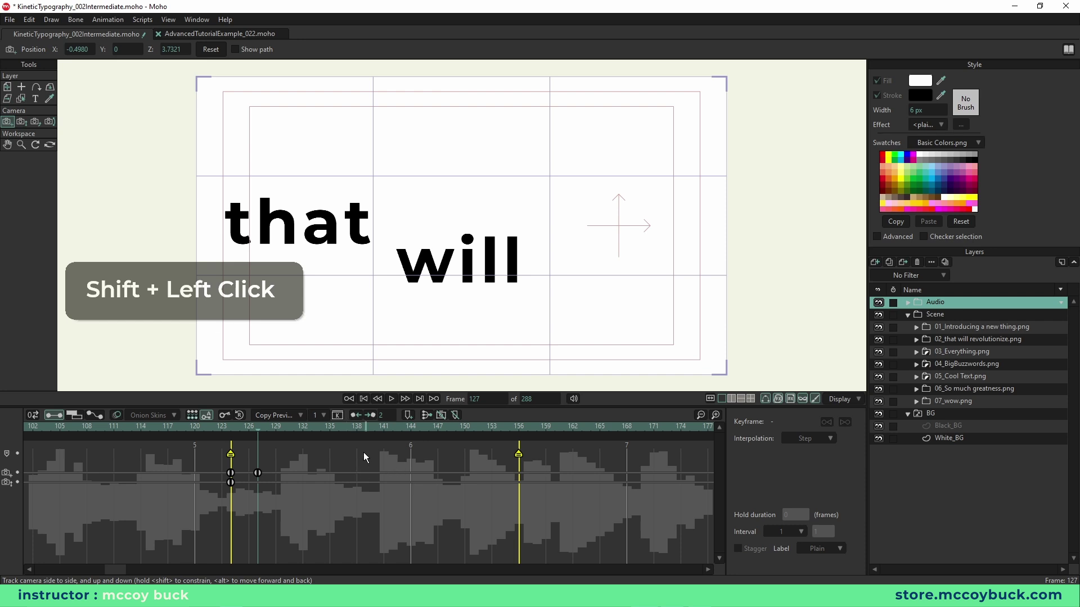
Step: Centre the syllable "re" horizontally at frame 130 by tracking the camera sideways to X -0.1132
{"action": "key", "text": "Right"}
{"action": "key", "text": "Right"}
{"action": "key", "text": "Right"}
{"action": "left_click_drag", "start_coordinate": [591, 265], "coordinate": [536, 265]}
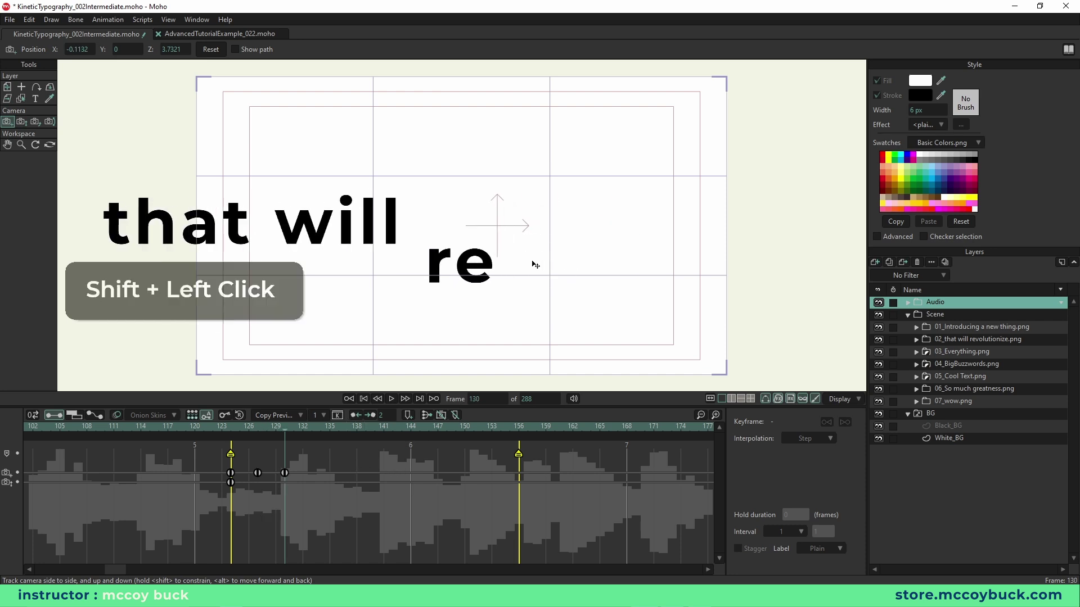
Step: Track the camera sideways to X 0.0943 at frame 134 to bring the syllable "vo" near the frame's centre
{"action": "key", "text": "Right"}
{"action": "key", "text": "Right"}
{"action": "key", "text": "Right"}
{"action": "key", "text": "Right"}
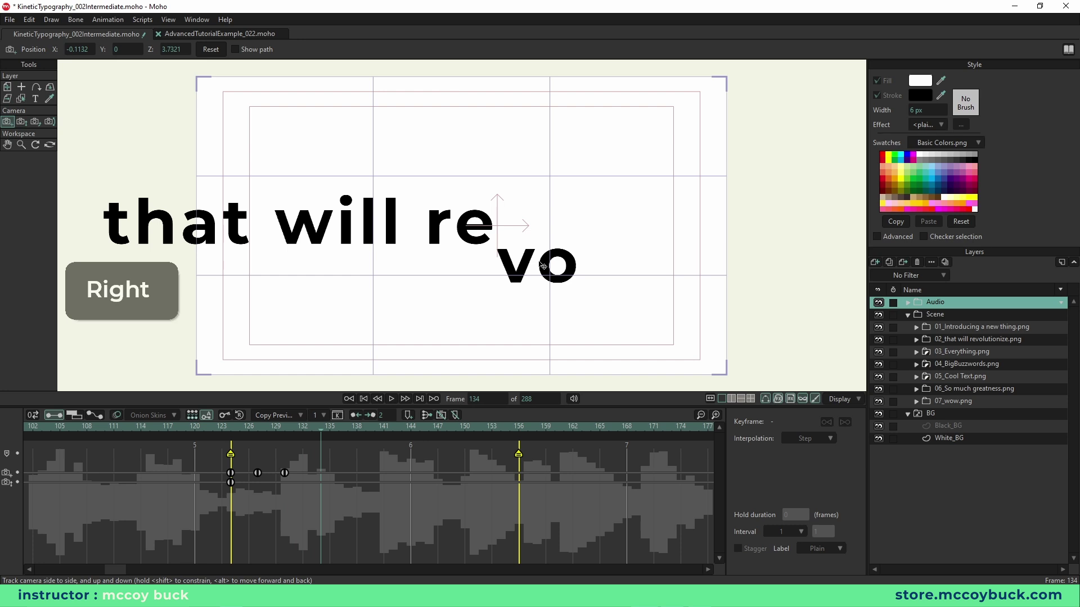
{"action": "left_click_drag", "start_coordinate": [543, 265], "coordinate": [510, 265]}
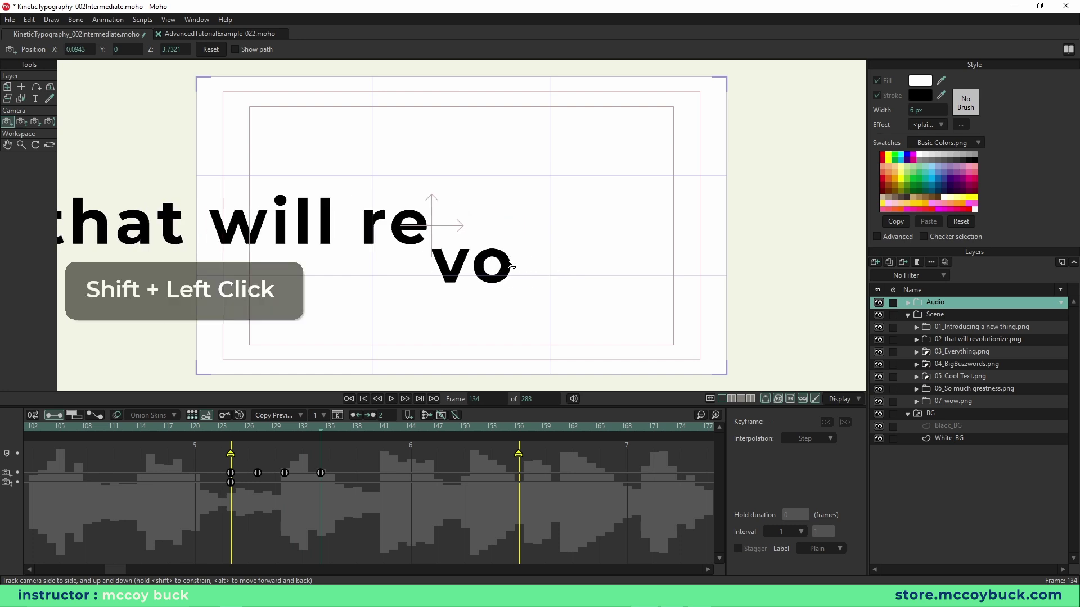
Step: Track the camera sideways at frame 138 to centre the syllable "lu"
{"action": "key", "text": "Right"}
{"action": "key", "text": "Right"}
{"action": "key", "text": "Right"}
{"action": "key", "text": "Right"}
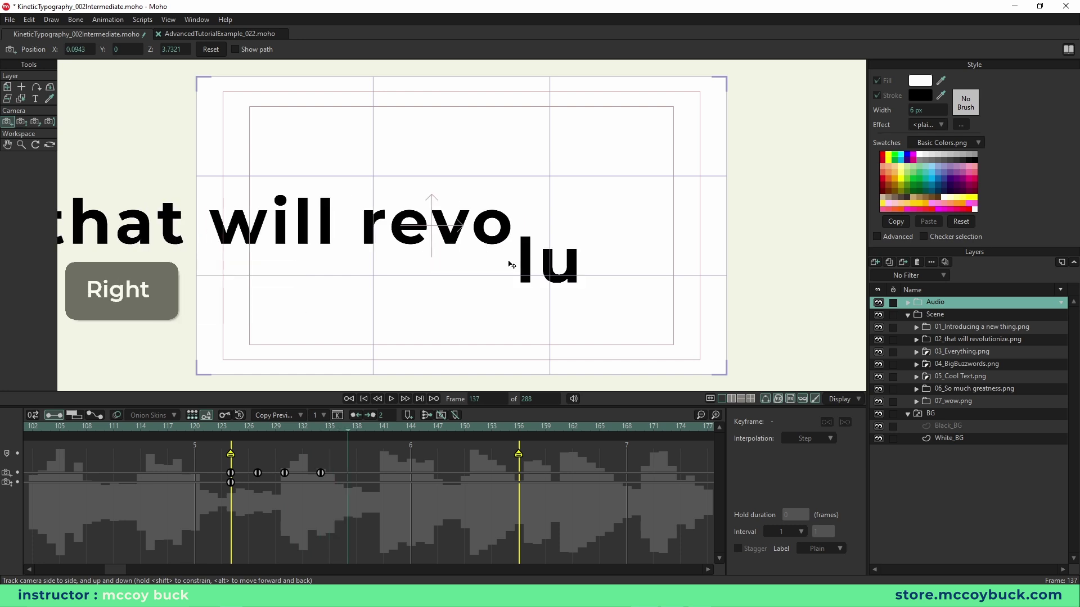
{"action": "left_click_drag", "start_coordinate": [544, 265], "coordinate": [506, 308]}
Step: Track the camera sideways at frames 140 and 146 to follow the end of "revolutionize", finishing at X 1.0790
{"action": "key", "text": "Right"}
{"action": "key", "text": "Right"}
{"action": "key", "text": "Right"}
{"action": "key", "text": "Right"}
{"action": "key", "text": "Right"}
{"action": "key", "text": "Right"}
{"action": "key", "text": "Right"}
Step: Play and scrub through the "that will revolutionize" camera cuts and check the framing of the following "Everything" scene
{"action": "left_click", "coordinate": [127, 427]}
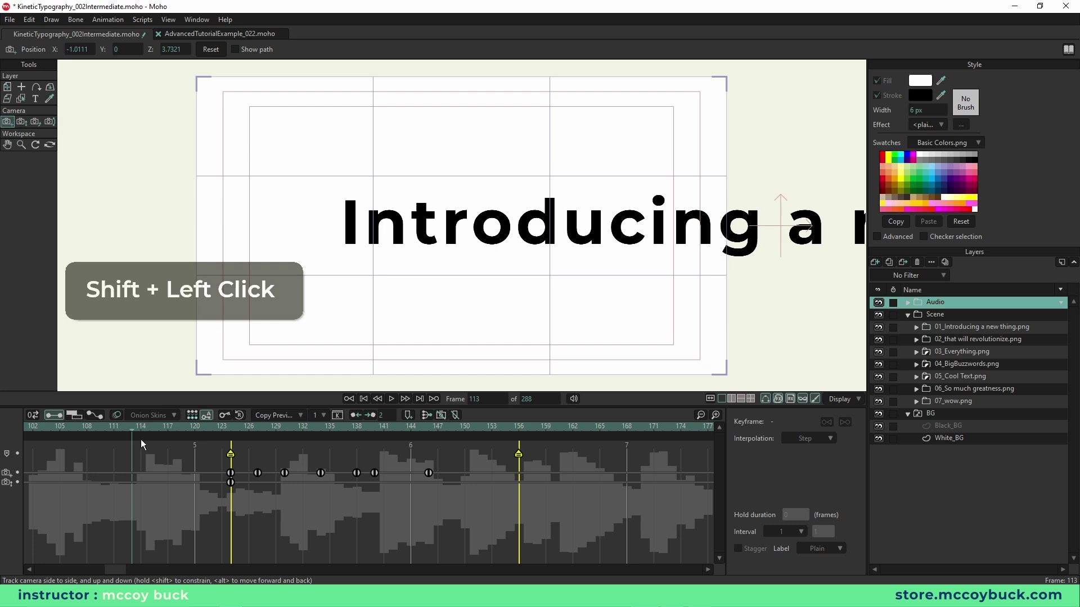
{"action": "key", "text": "space"}
{"action": "key", "text": "space"}
{"action": "left_click_drag", "start_coordinate": [241, 431], "coordinate": [462, 439]}
{"action": "scroll", "coordinate": [455, 269], "scroll_direction": "down", "scroll_amount": 4}
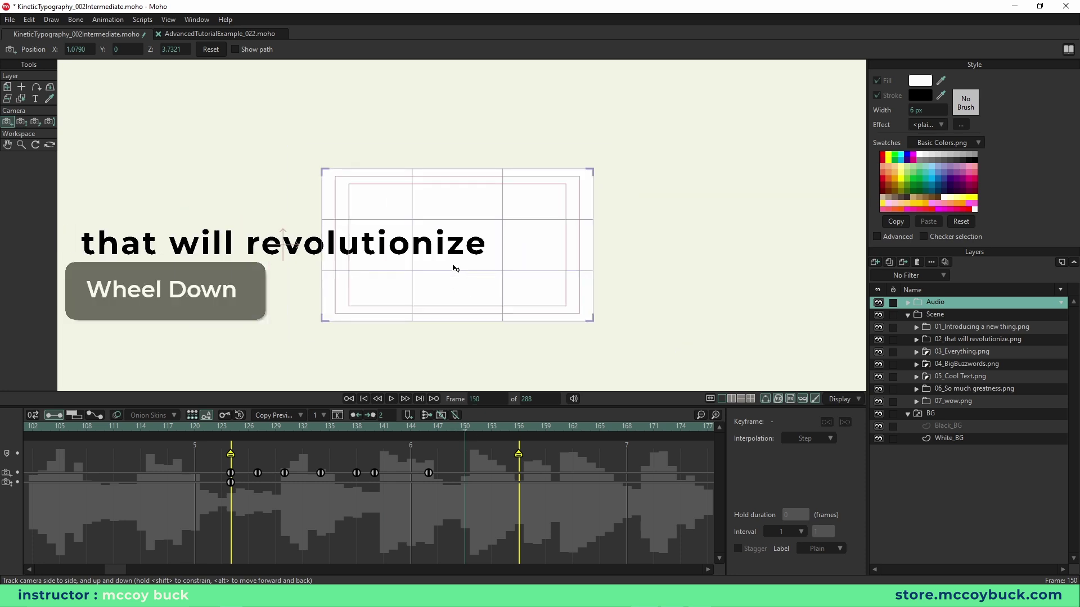
{"action": "key", "text": "space"}
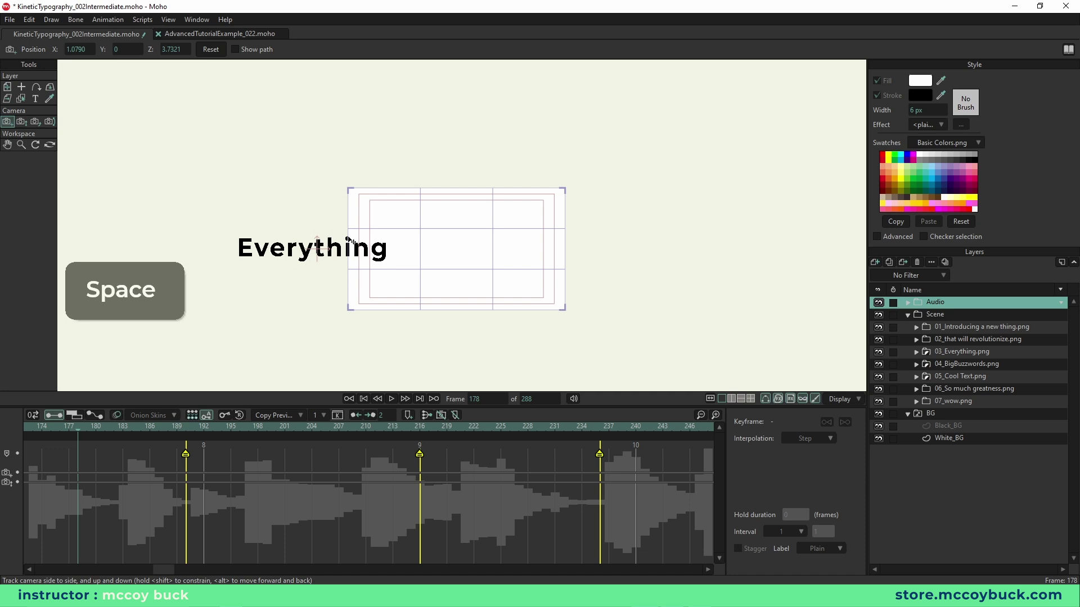
Step: Reset the camera tracking position to X 0, Y 0 at frame 176 to recentre "Everything"
{"action": "left_click_drag", "start_coordinate": [173, 569], "coordinate": [124, 569]}
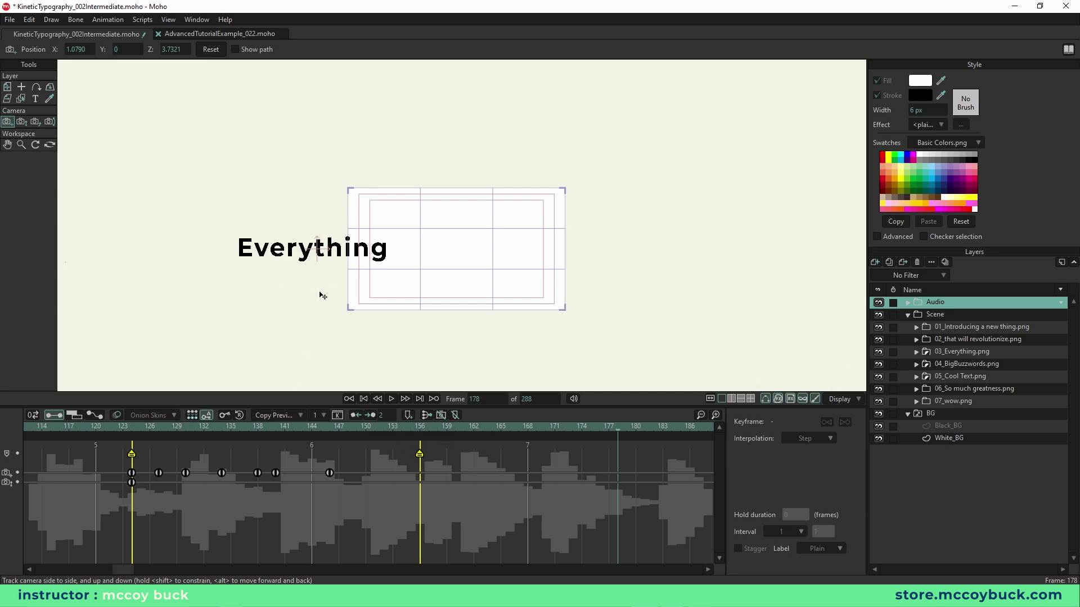
{"action": "left_click_drag", "start_coordinate": [525, 436], "coordinate": [600, 446]}
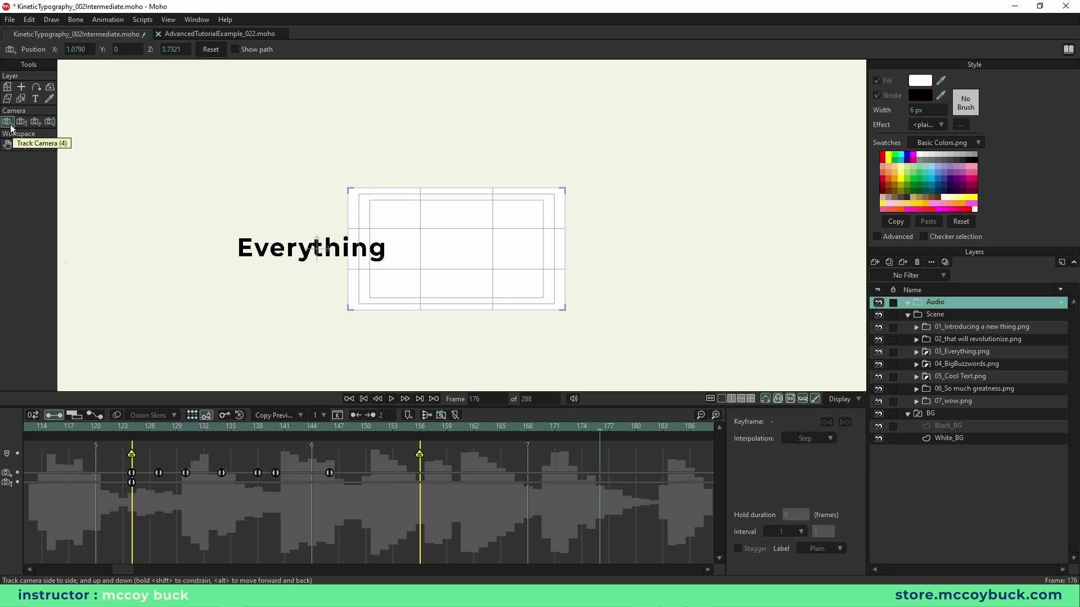
{"action": "left_click", "coordinate": [211, 50]}
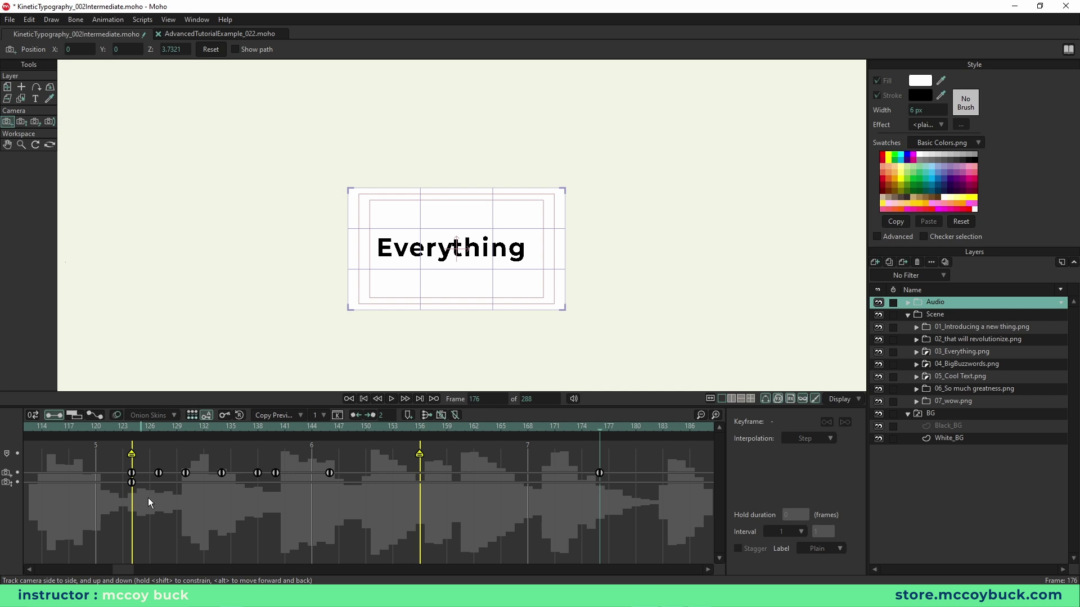
Step: Move the camera tracking keyframe from frame 176 to frame 158, at the start of the "Everything" scene
{"action": "left_click", "coordinate": [108, 430]}
{"action": "key", "text": "space"}
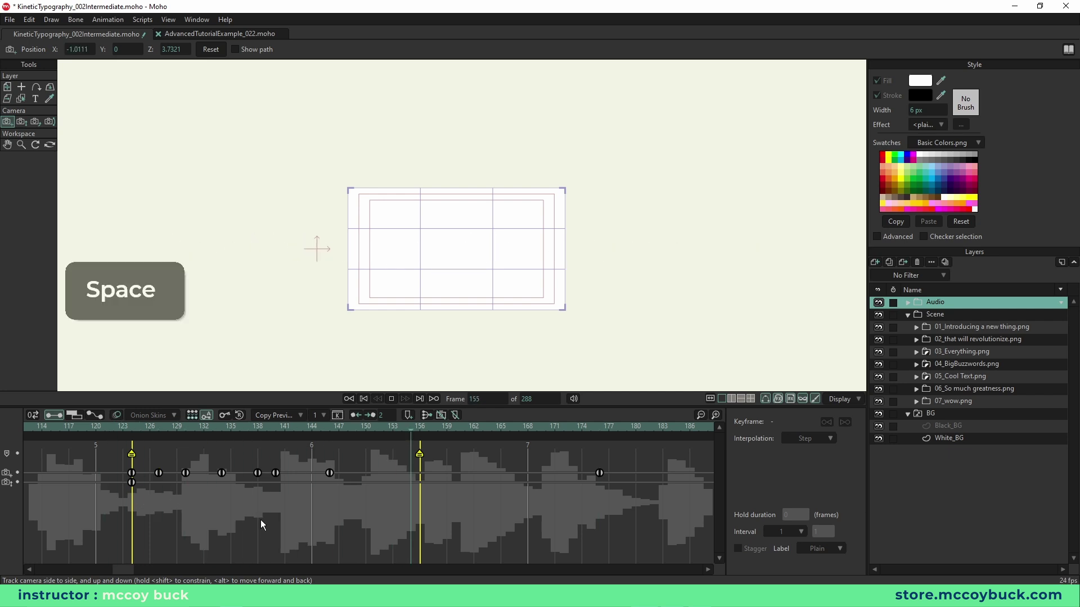
{"action": "key", "text": "space"}
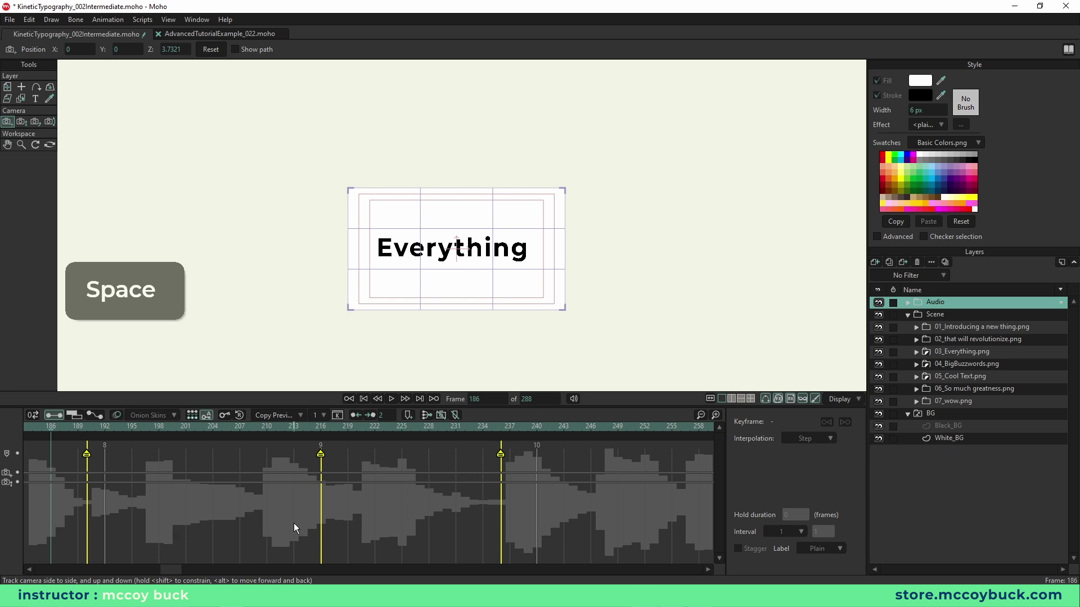
{"action": "left_click_drag", "start_coordinate": [179, 568], "coordinate": [133, 569]}
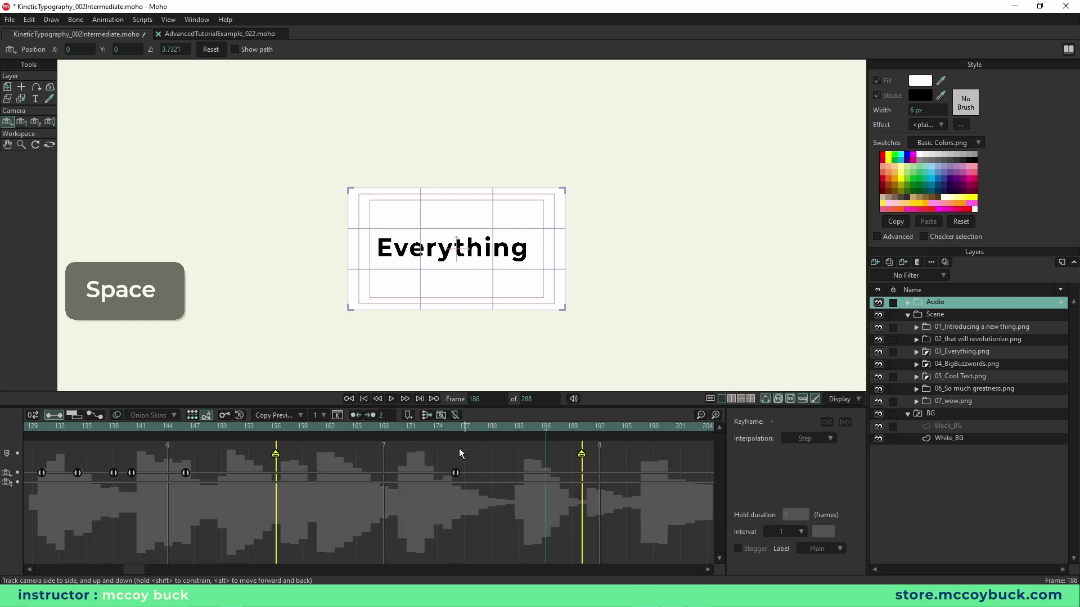
{"action": "left_click", "coordinate": [297, 427]}
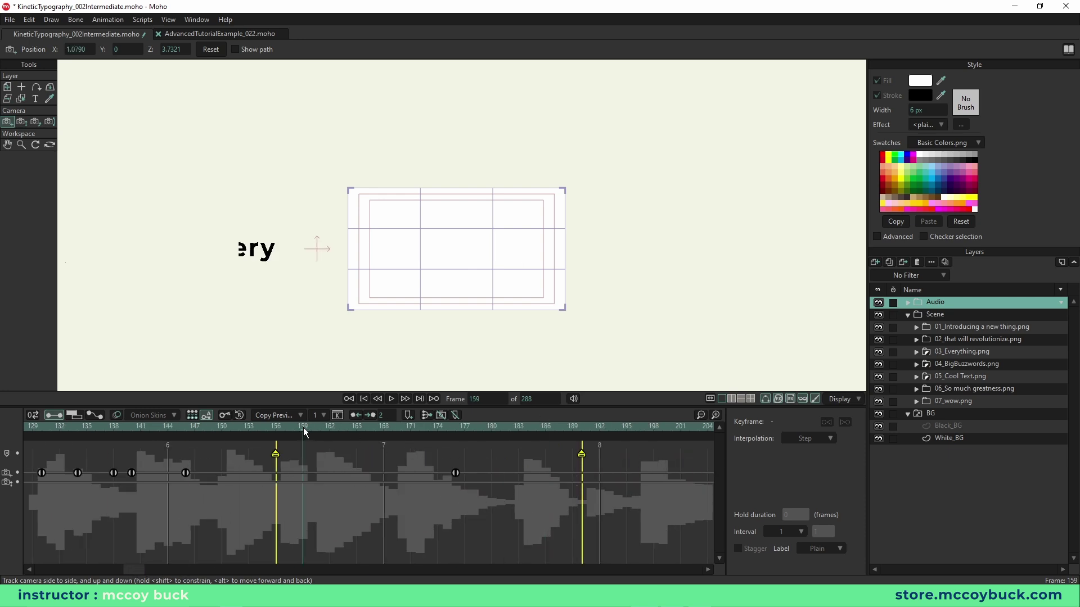
{"action": "left_click_drag", "start_coordinate": [455, 473], "coordinate": [294, 473]}
{"action": "key", "text": "space"}
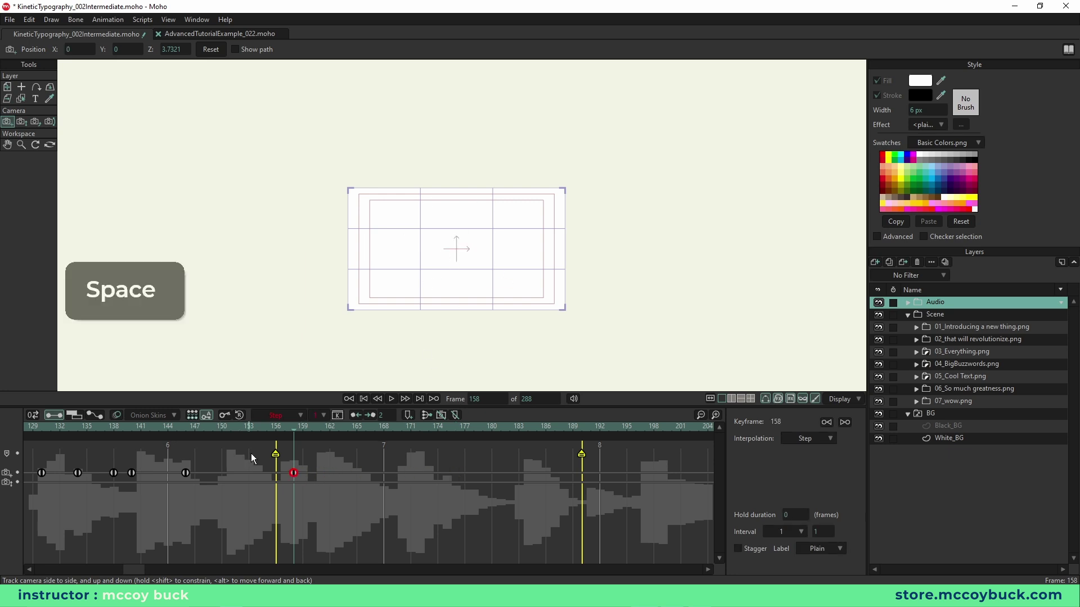
Step: Play from frame 158 through "Everything" and "Big buzzwords" to check the camera framing of both scenes
{"action": "key", "text": "space"}
{"action": "scroll", "coordinate": [336, 515], "scroll_direction": "left", "scroll_amount": 3}
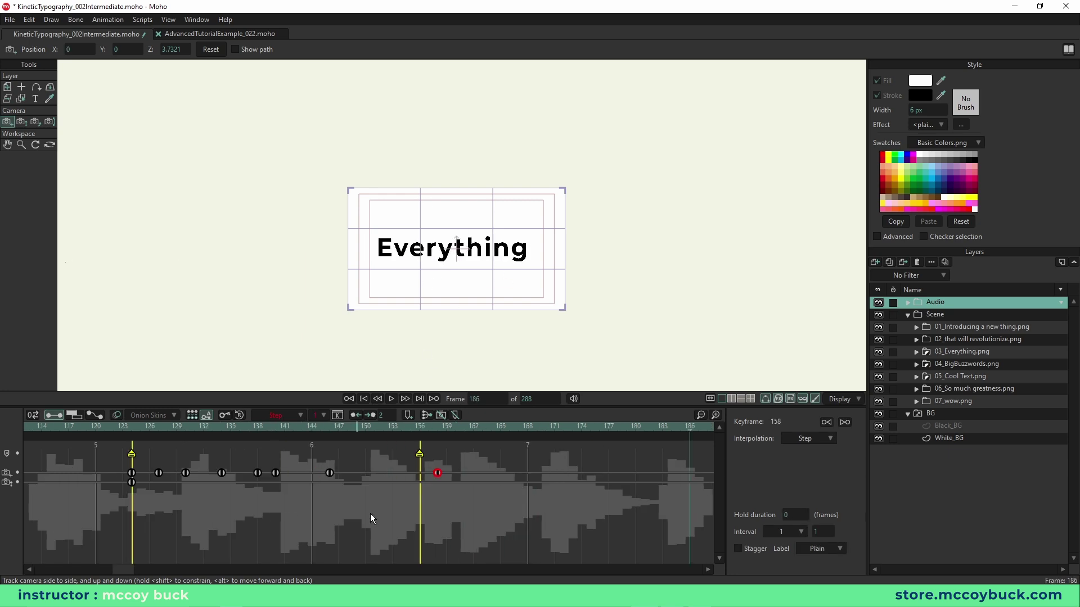
{"action": "left_click", "coordinate": [437, 427]}
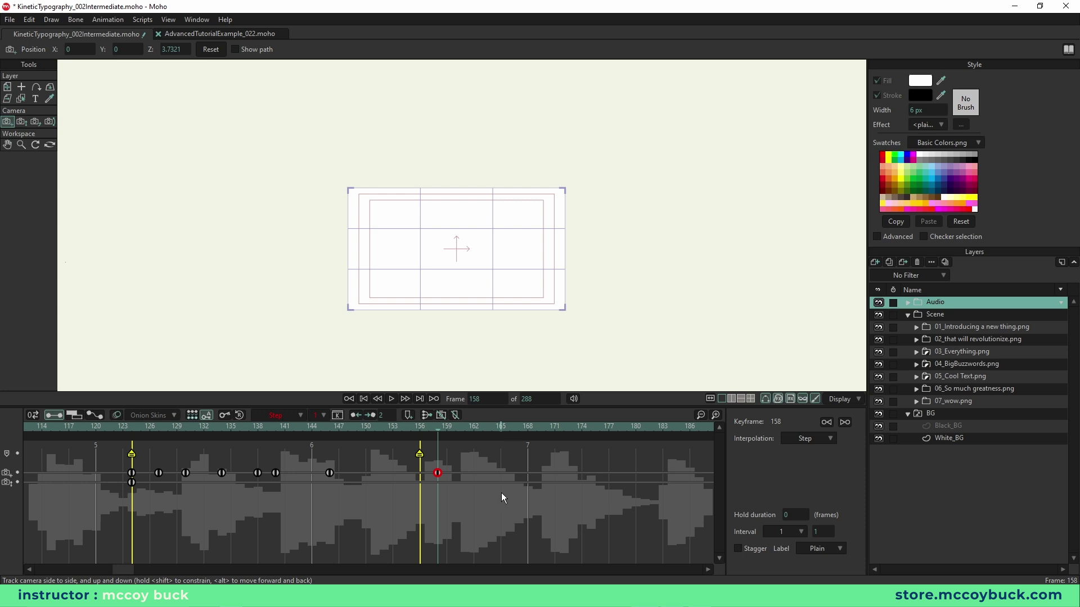
{"action": "key", "text": "space"}
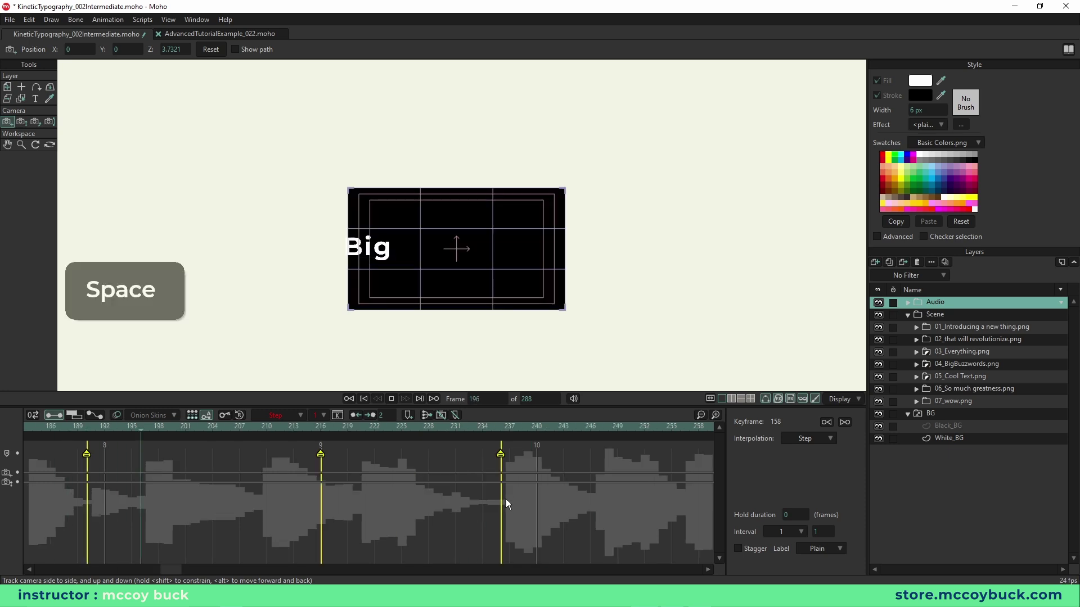
{"action": "key", "text": "space"}
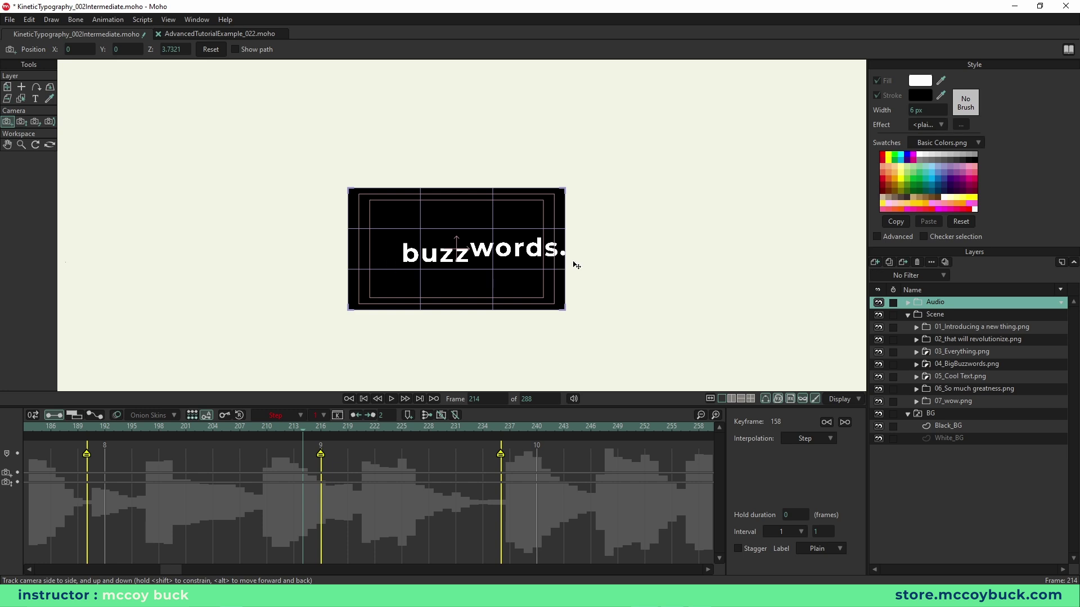
Step: Reset the camera zoom to a 30° field of view for "Big buzzwords" and place its keyframe at frame 190
{"action": "scroll", "coordinate": [551, 253], "scroll_direction": "up", "scroll_amount": 1}
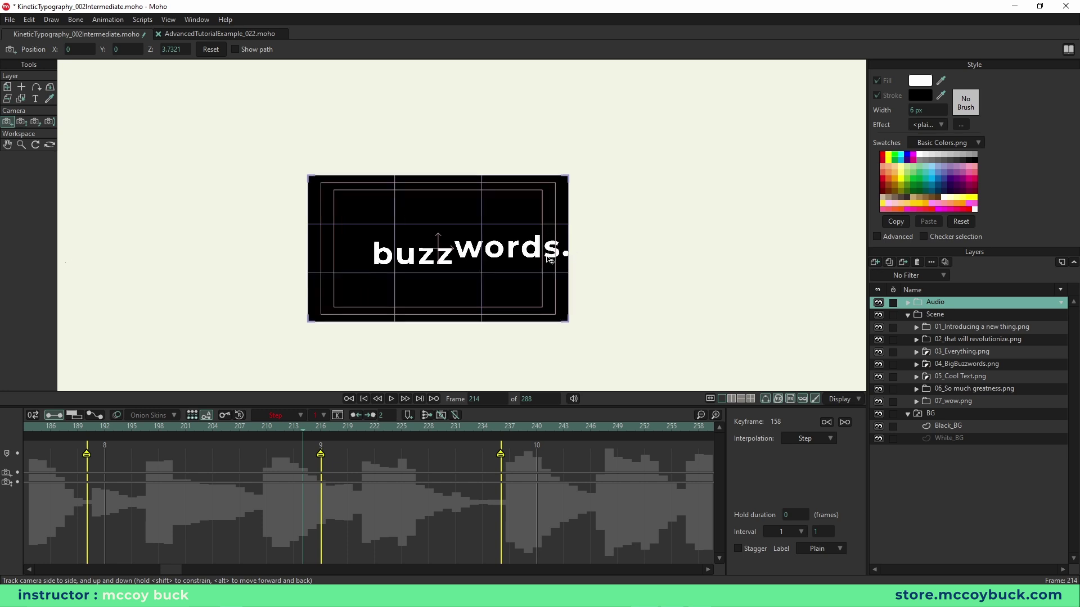
{"action": "key", "text": "Home"}
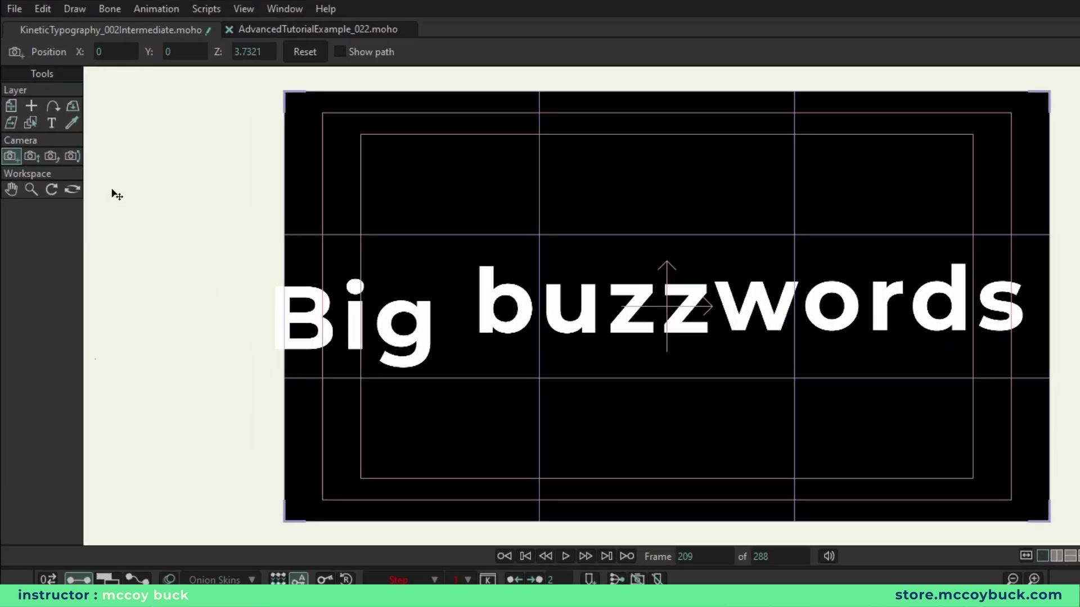
{"action": "left_click", "coordinate": [33, 160]}
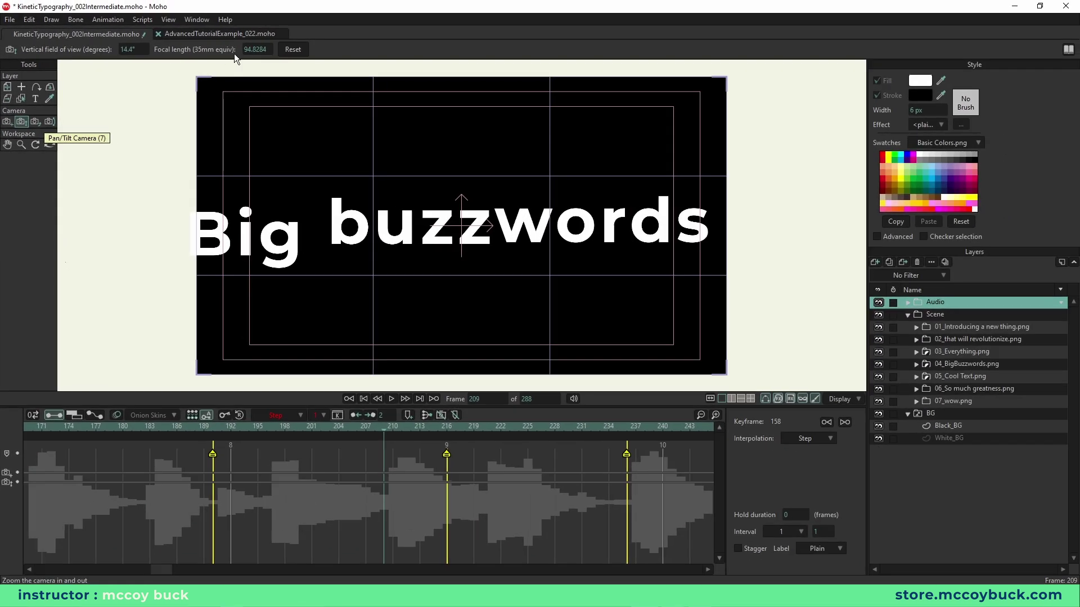
{"action": "left_click", "coordinate": [279, 51]}
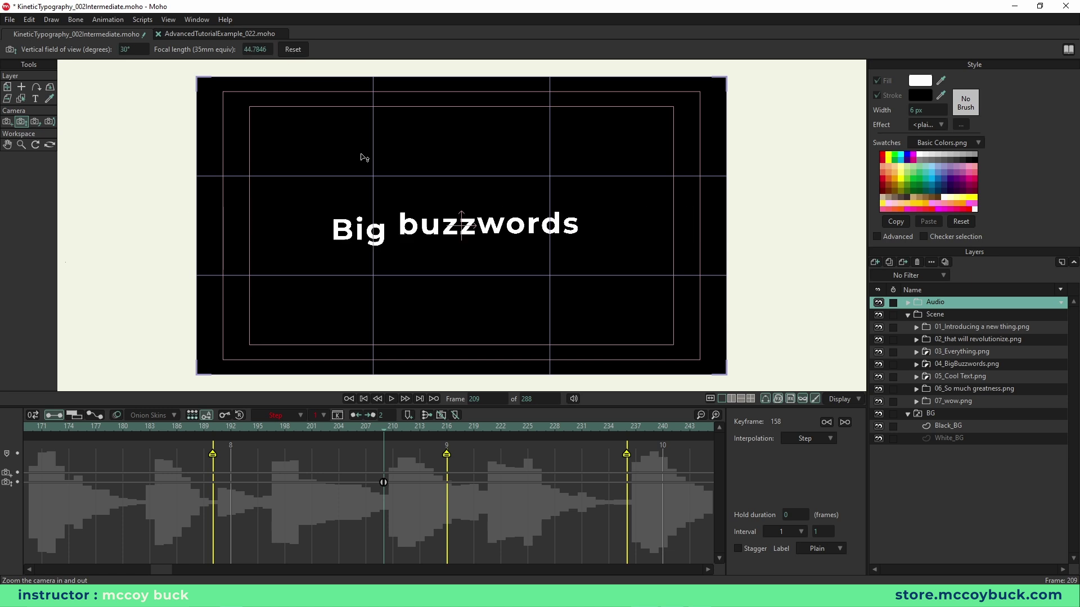
{"action": "mouse_move", "coordinate": [222, 429]}
{"action": "left_mouse_down"}
{"action": "mouse_move", "coordinate": [197, 427]}
{"action": "mouse_move", "coordinate": [212, 427]}
{"action": "left_mouse_up"}
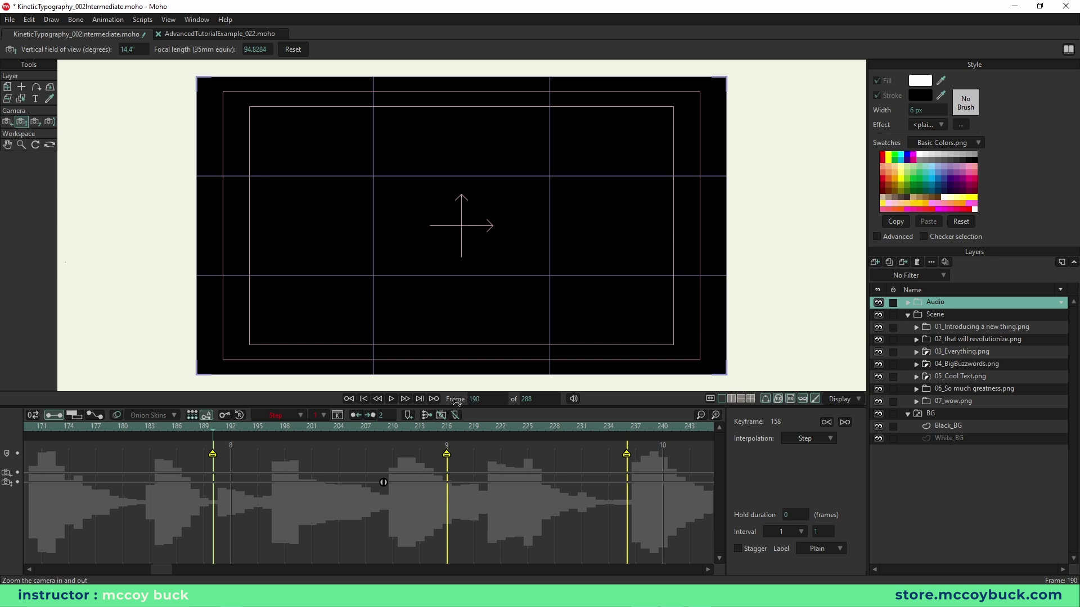
{"action": "left_click_drag", "start_coordinate": [384, 487], "coordinate": [213, 486]}
Step: Play back from frames 153 and 120 to review the camera moves and the reset zoom across the scenes
{"action": "left_click_drag", "start_coordinate": [162, 569], "coordinate": [149, 568]}
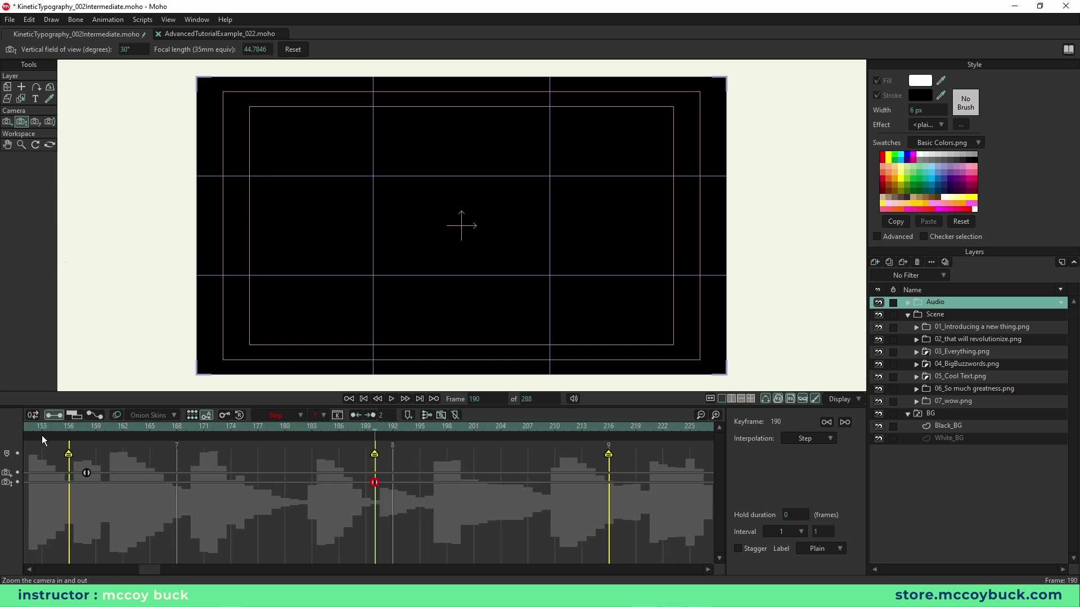
{"action": "left_click", "coordinate": [43, 428]}
{"action": "key", "text": "space"}
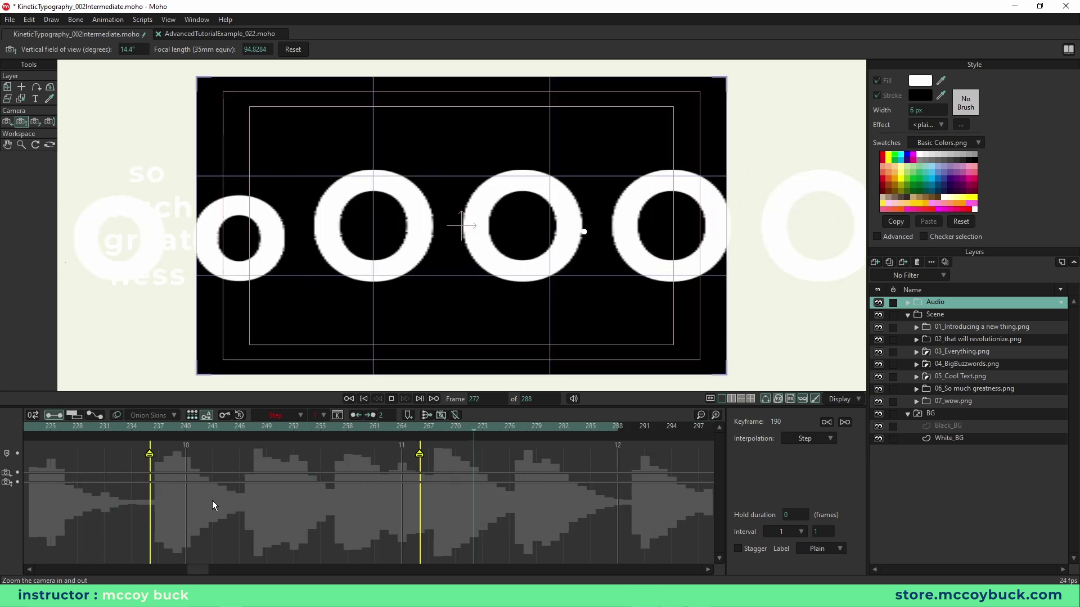
{"action": "key", "text": "space"}
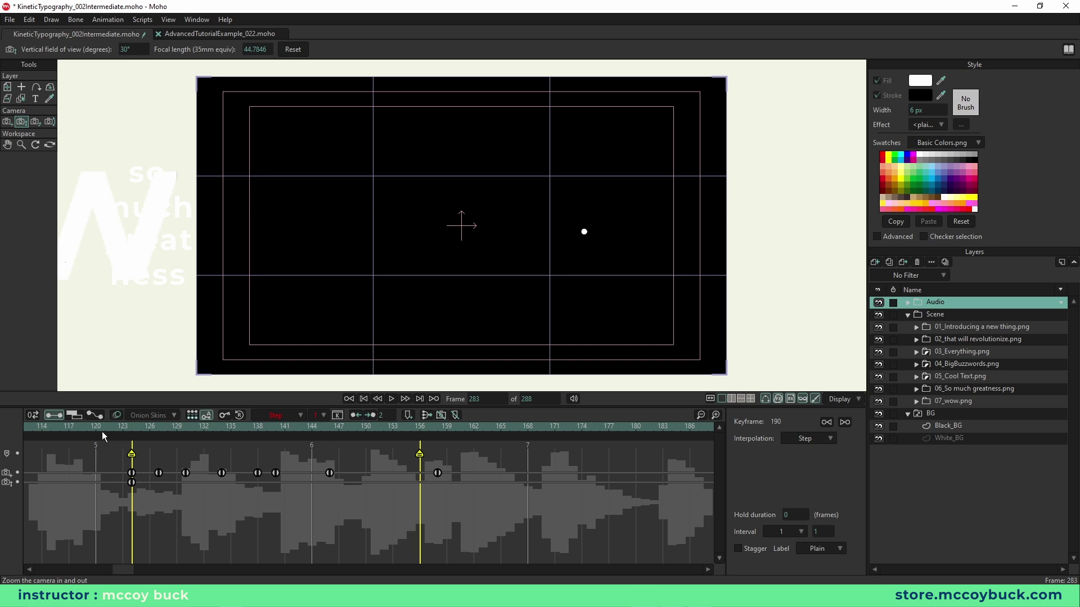
{"action": "left_click", "coordinate": [96, 429]}
{"action": "key", "text": "space"}
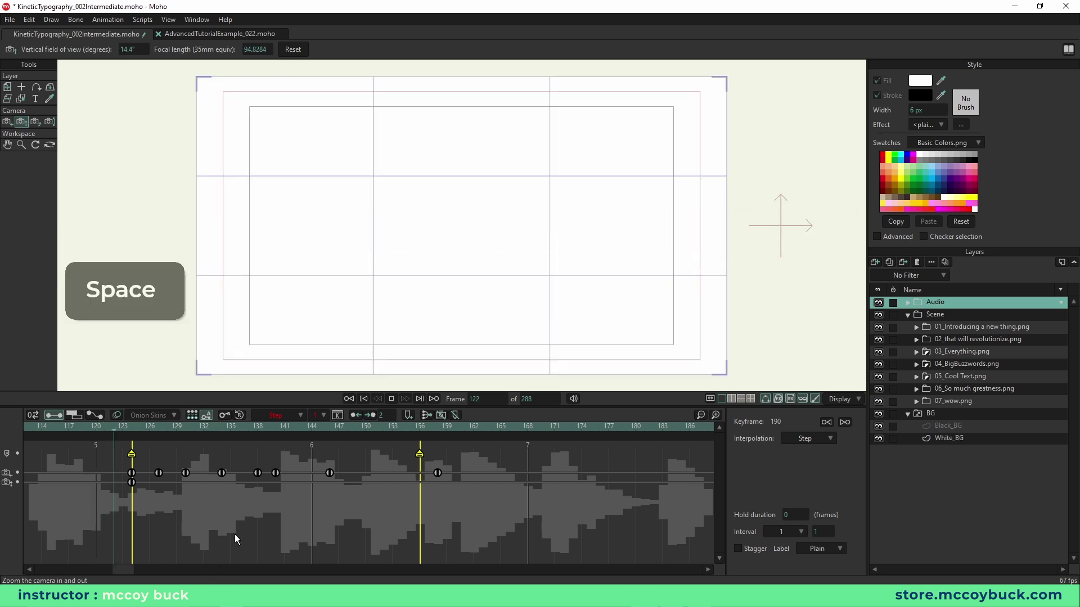
{"action": "key", "text": "space"}
Step: Animate the "02_that will revolutionize" layer between frames 150 and 154 so it slides sideways towards the left of the camera frame
{"action": "left_click", "coordinate": [329, 426]}
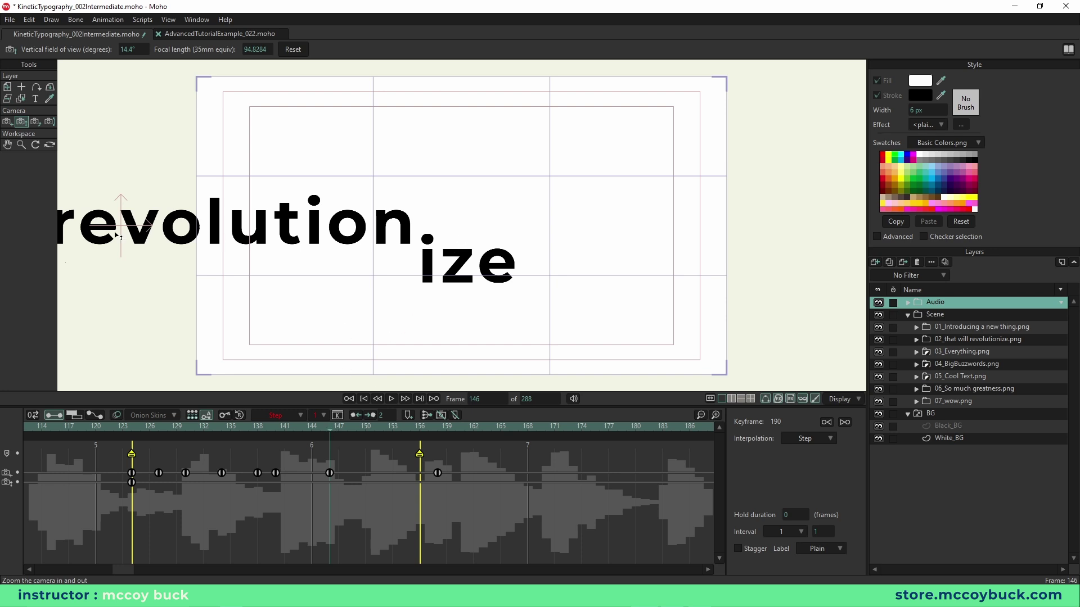
{"action": "left_click", "coordinate": [959, 339]}
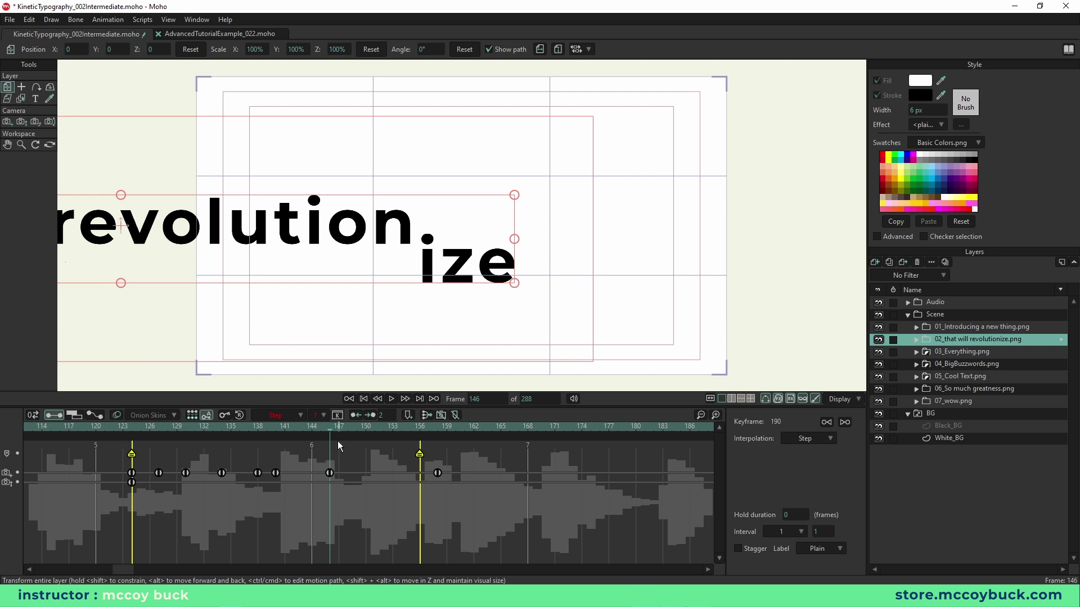
{"action": "left_click", "coordinate": [365, 428]}
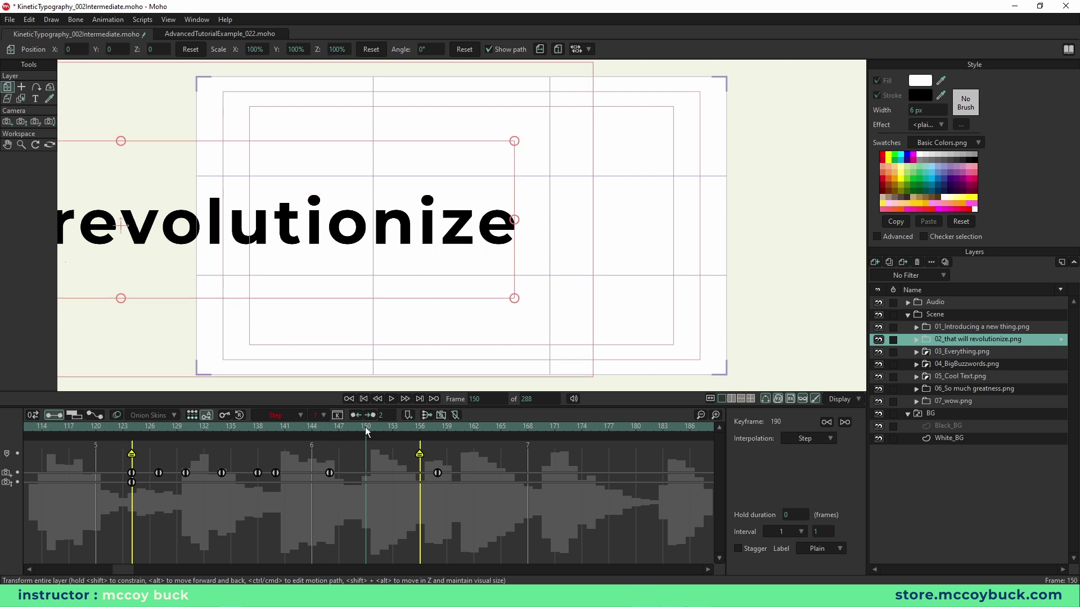
{"action": "left_click", "coordinate": [465, 260]}
{"action": "left_click_drag", "start_coordinate": [369, 431], "coordinate": [399, 430]}
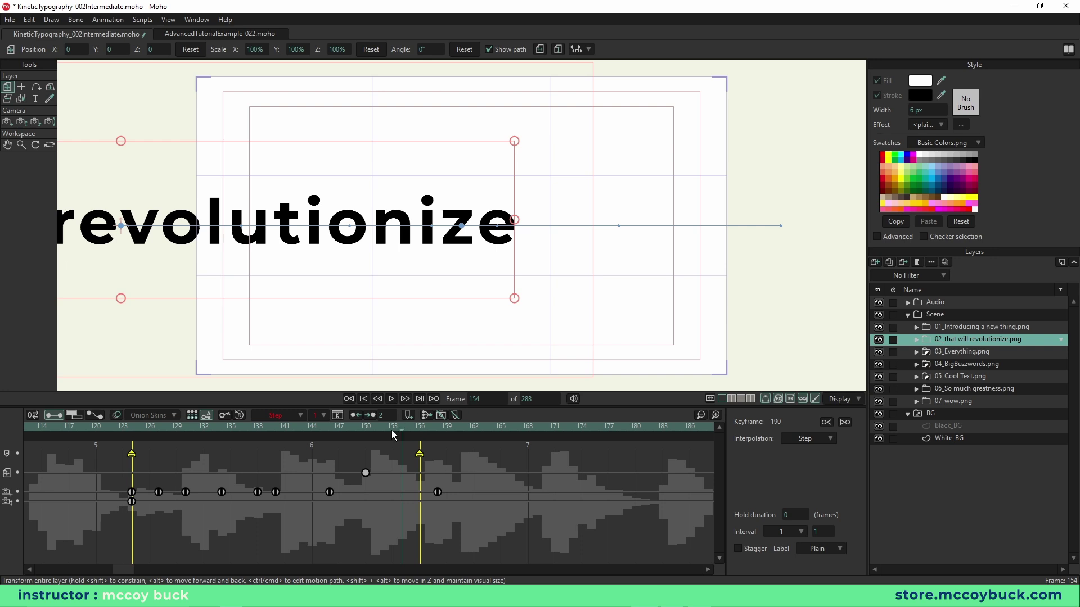
{"action": "left_click_drag", "start_coordinate": [475, 251], "coordinate": [133, 235]}
Step: Play the "that will revolutionize" scene from frame 124 to check how the text exits
{"action": "left_click", "coordinate": [130, 427]}
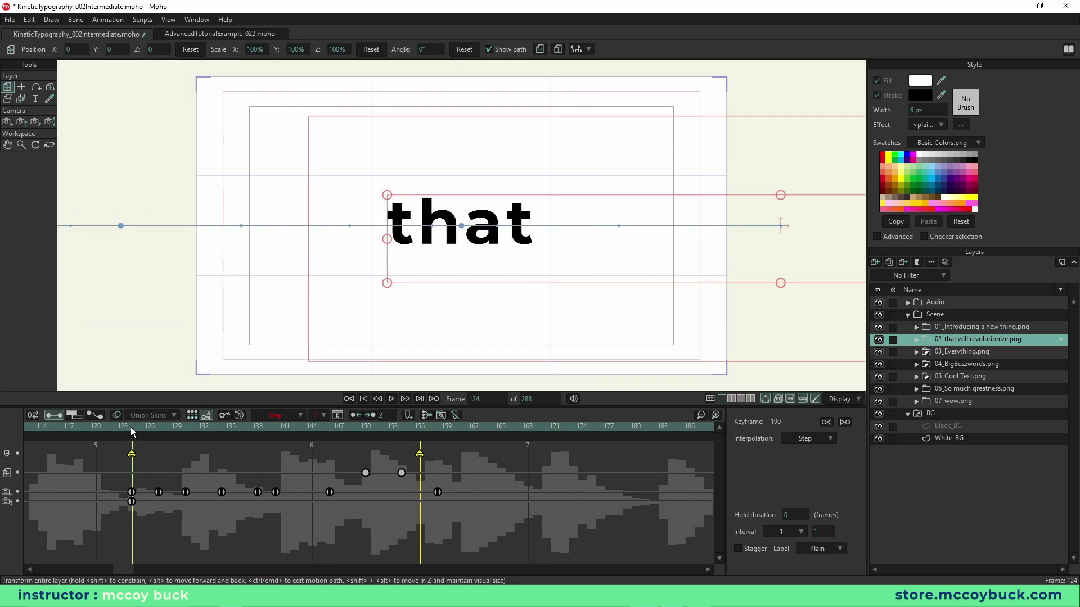
{"action": "key", "text": "space"}
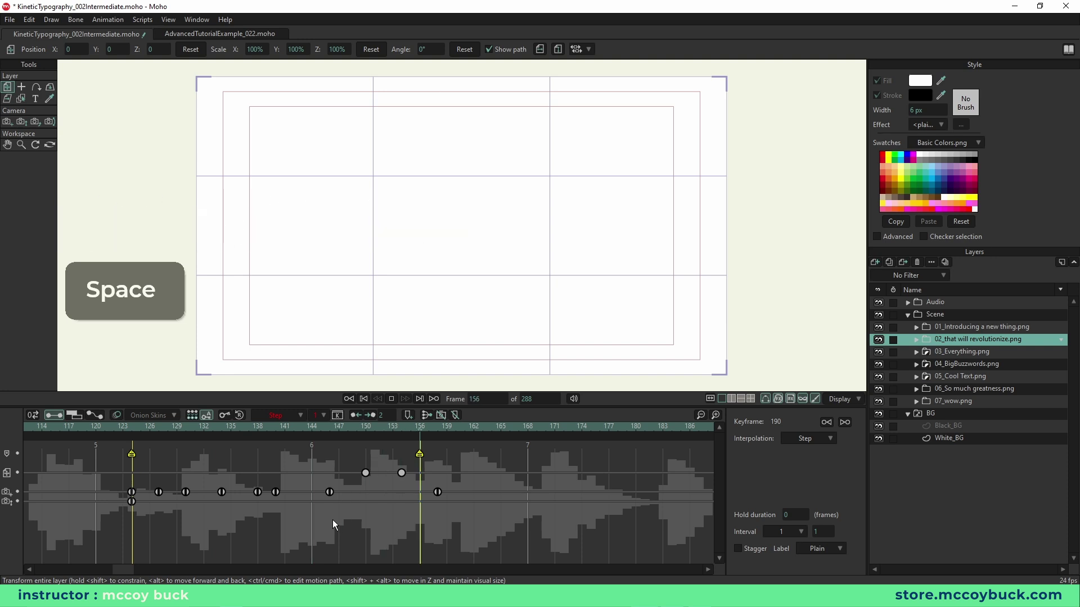
{"action": "key", "text": "space"}
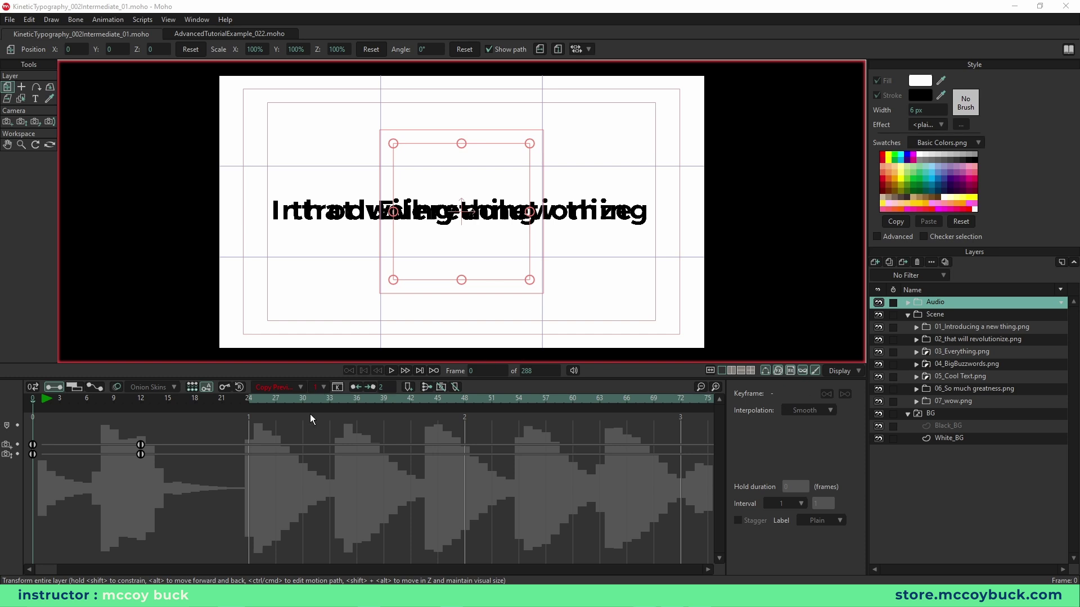
Step: Play the opening "Introducing" scene from about frame 24 in KineticTypography_002Intermediate_01 to check its camera framing
{"action": "left_click", "coordinate": [253, 399]}
{"action": "key", "text": "space"}
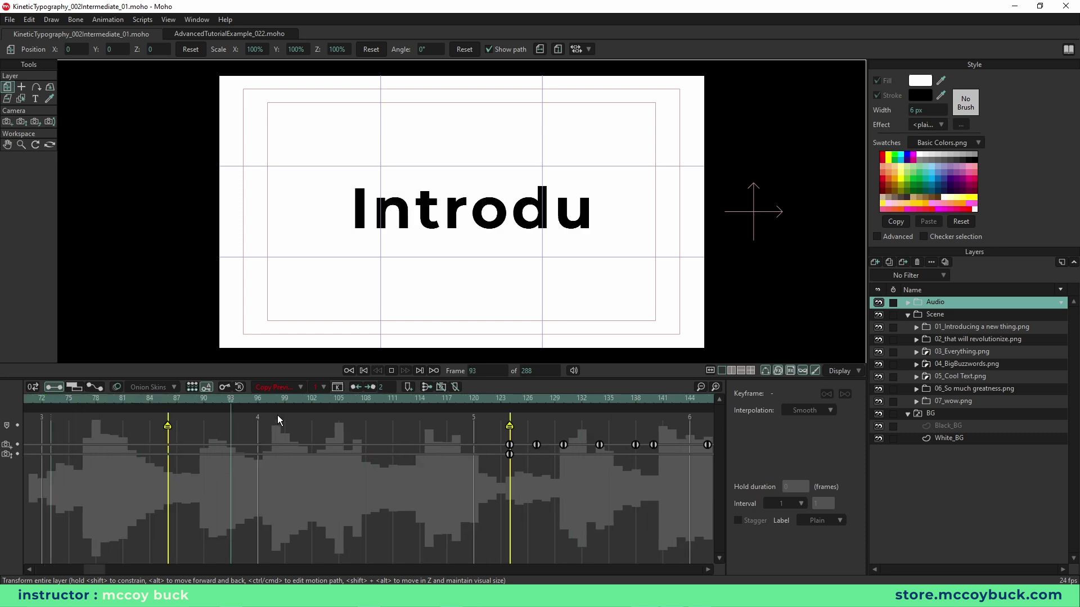
{"action": "key", "text": "space"}
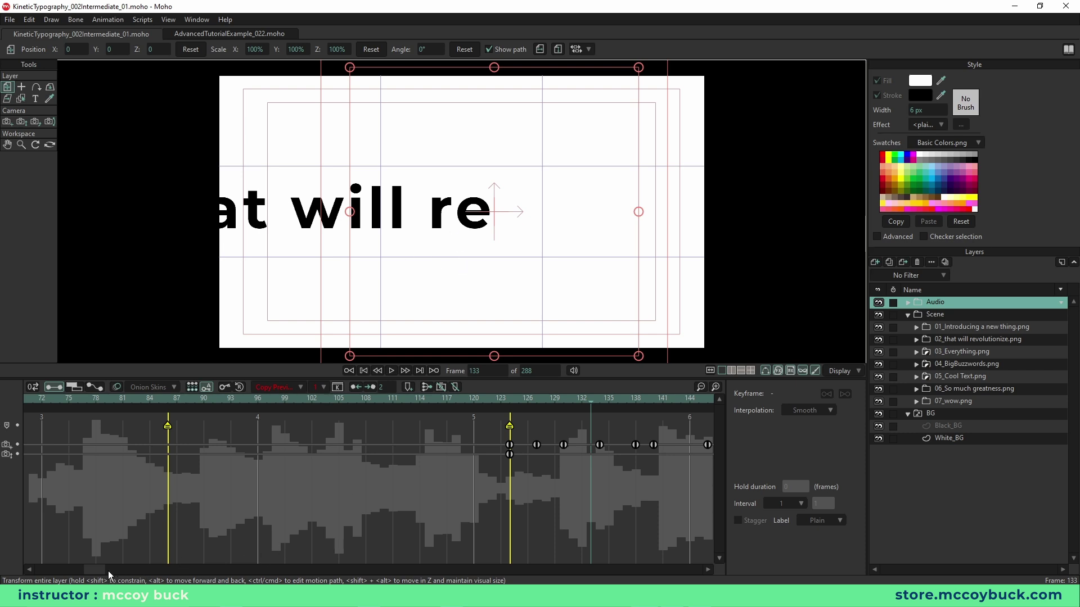
Step: Reset the camera tracking position to X 0, Y 0 on the keyframe at frame 12
{"action": "left_click_drag", "start_coordinate": [102, 570], "coordinate": [33, 570]}
{"action": "left_click", "coordinate": [701, 387]}
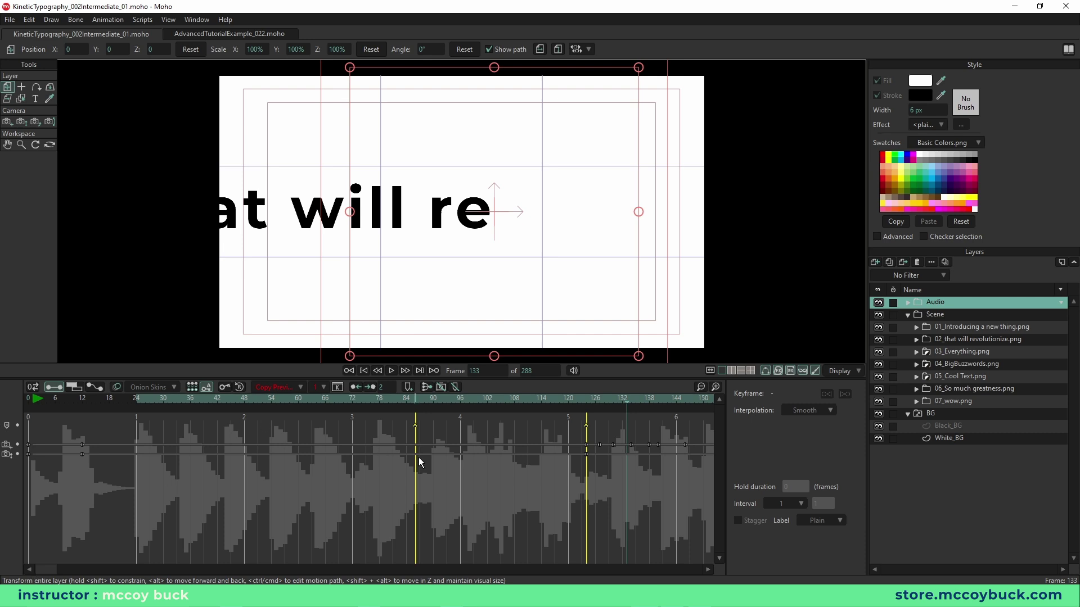
{"action": "left_click", "coordinate": [586, 445]}
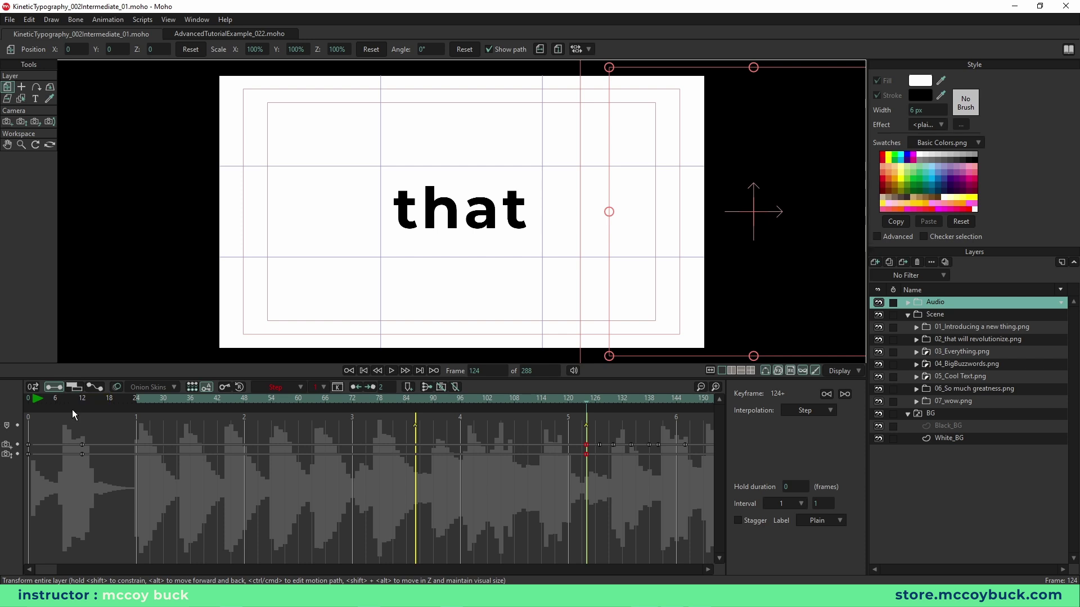
{"action": "left_click", "coordinate": [82, 445]}
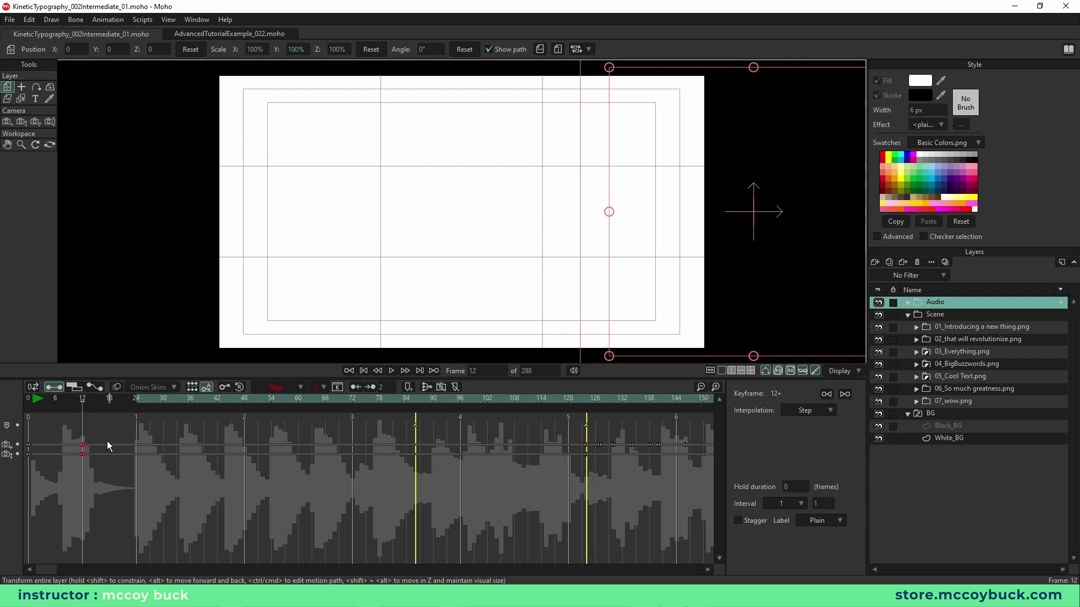
{"action": "key", "text": "4"}
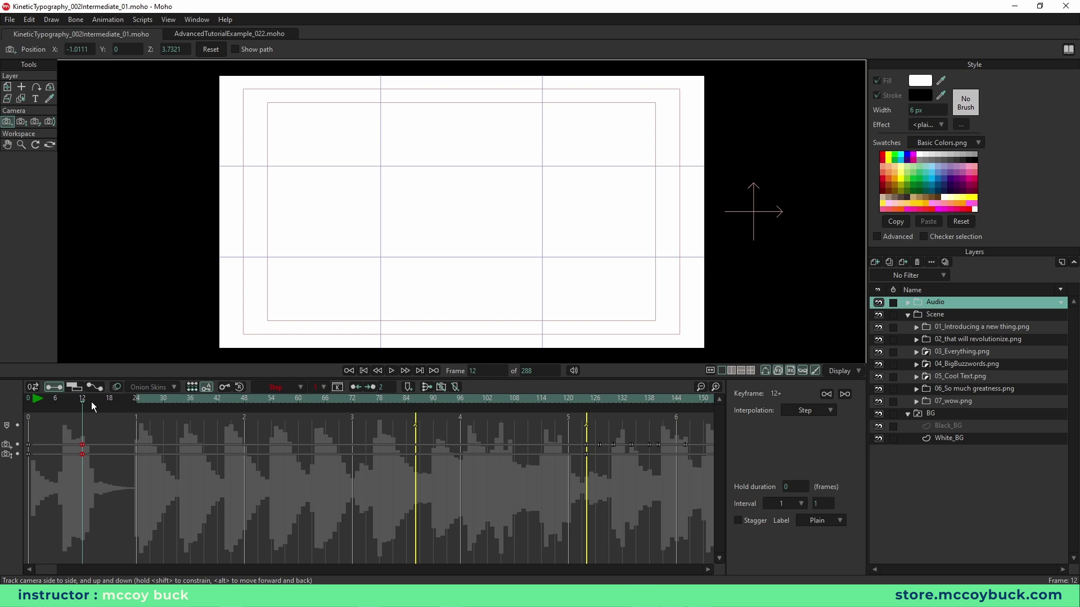
{"action": "left_click", "coordinate": [212, 49]}
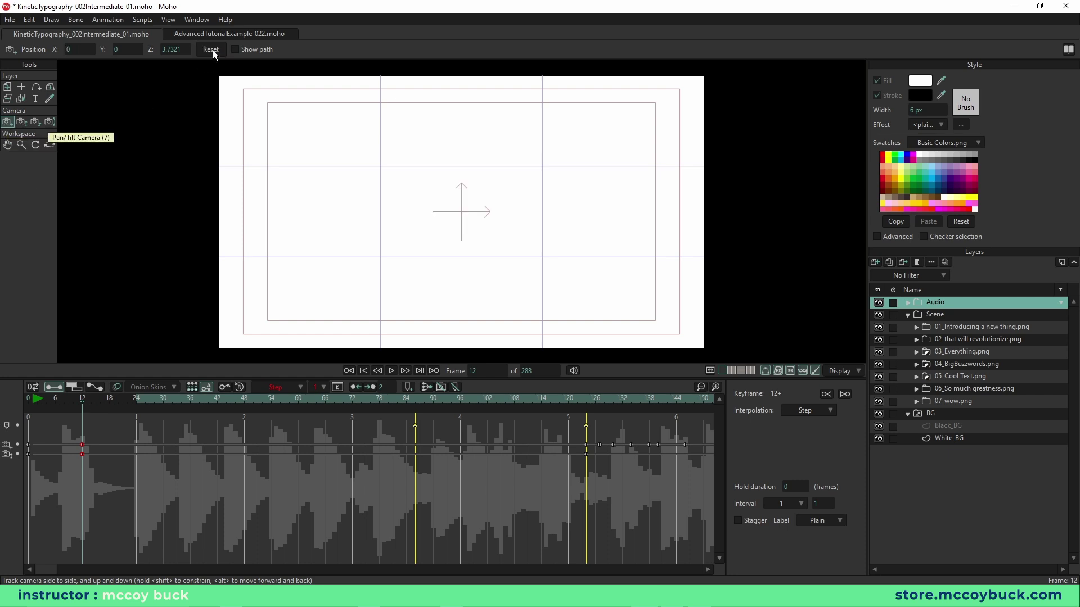
Step: Reset the camera zoom at frame 12 with the Zoom Camera tool and play the animation through the "Introducing a new thing" text
{"action": "left_click", "coordinate": [22, 123]}
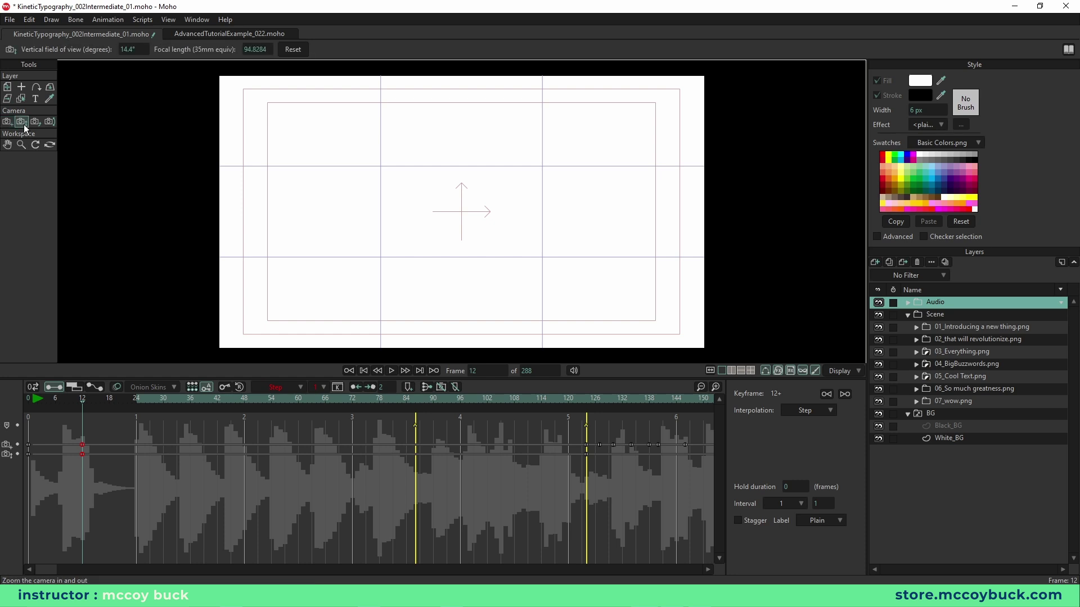
{"action": "left_click", "coordinate": [293, 50]}
{"action": "key", "text": "space"}
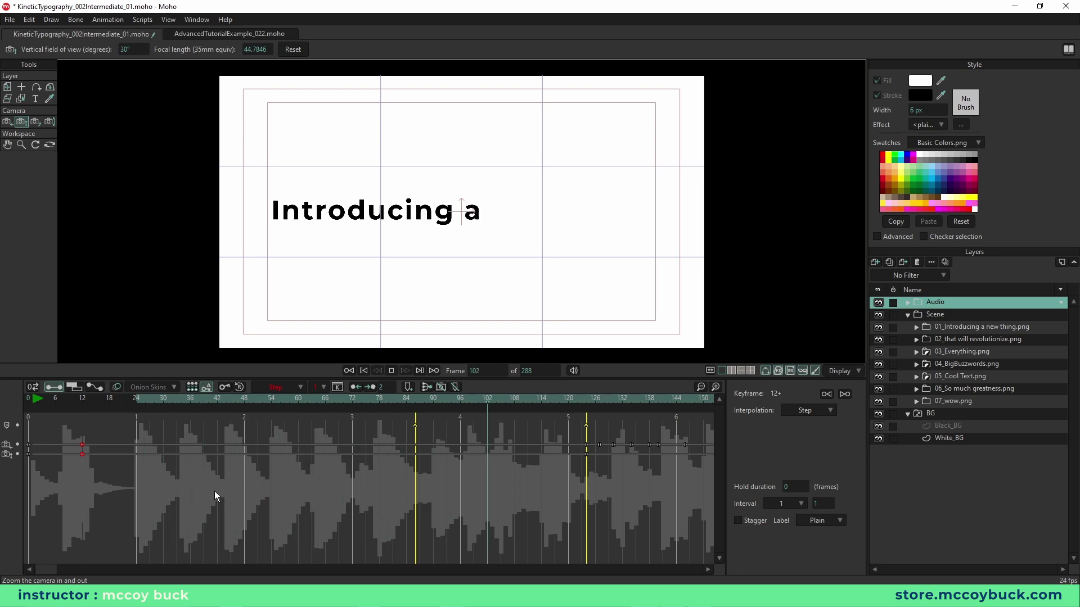
{"action": "key", "text": "space"}
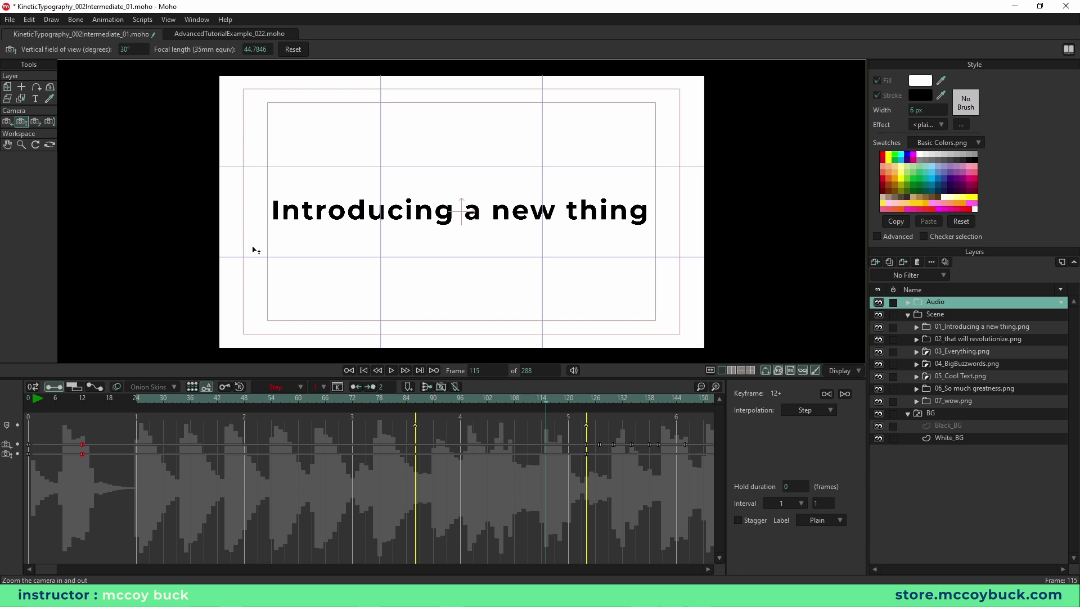
Step: Toggle Show Output Only off and on to compare the canvas, and check the option's state
{"action": "key", "text": "ctrl+j"}
{"action": "key", "text": "ctrl+j"}
{"action": "key", "text": "ctrl+j"}
{"action": "key", "text": "ctrl+j"}
{"action": "left_click", "coordinate": [169, 20]}
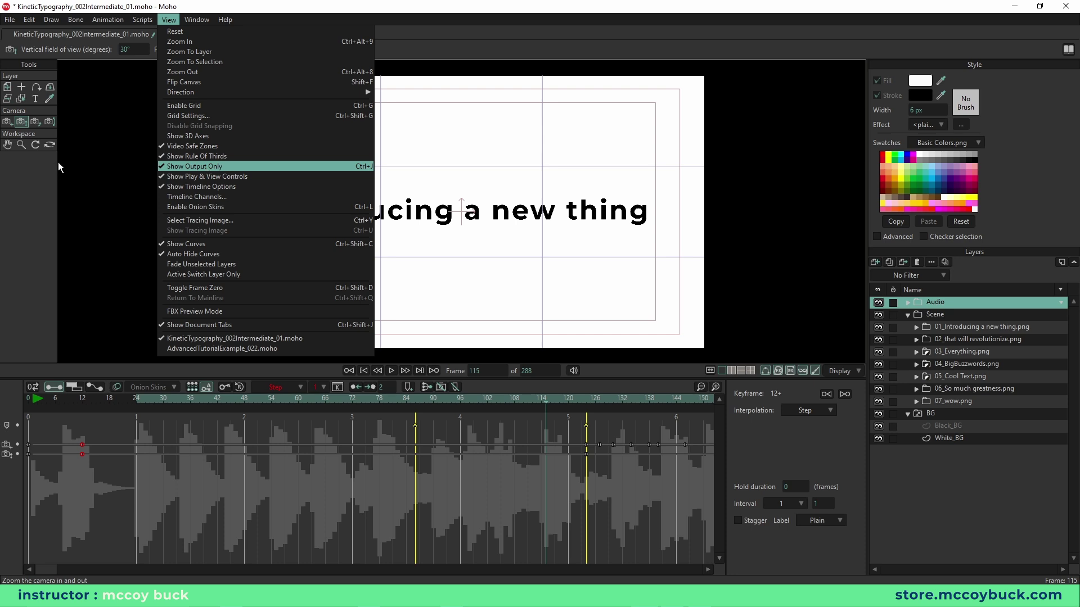
{"action": "left_click", "coordinate": [462, 35]}
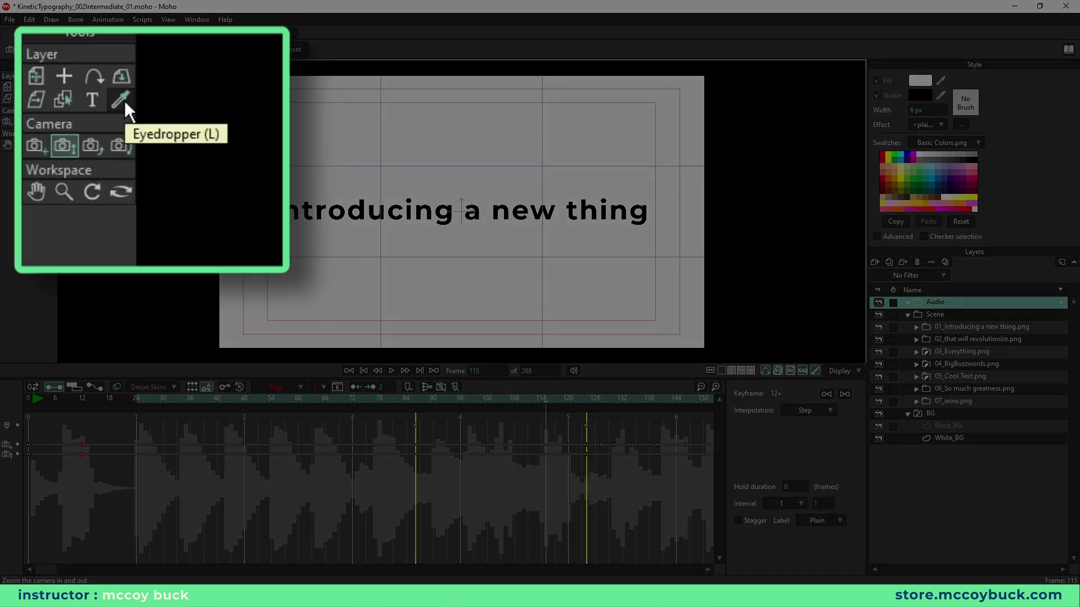
Step: Select the 05_Cool Text.png layer, switch to the Eyedropper tool to keep the canvas free of handles, and play the animation
{"action": "left_click", "coordinate": [121, 100]}
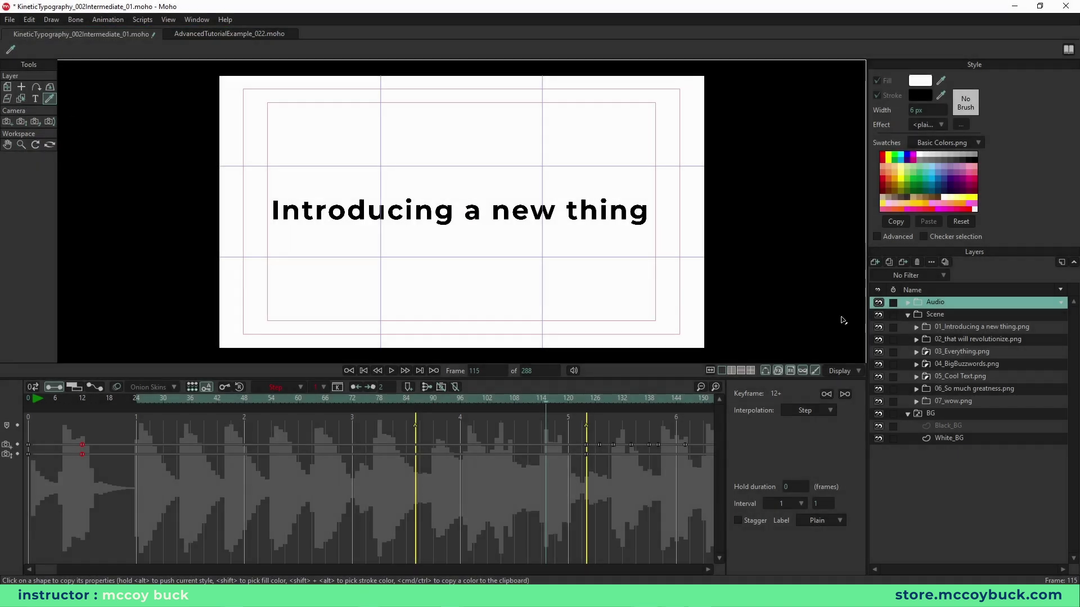
{"action": "left_click", "coordinate": [958, 377]}
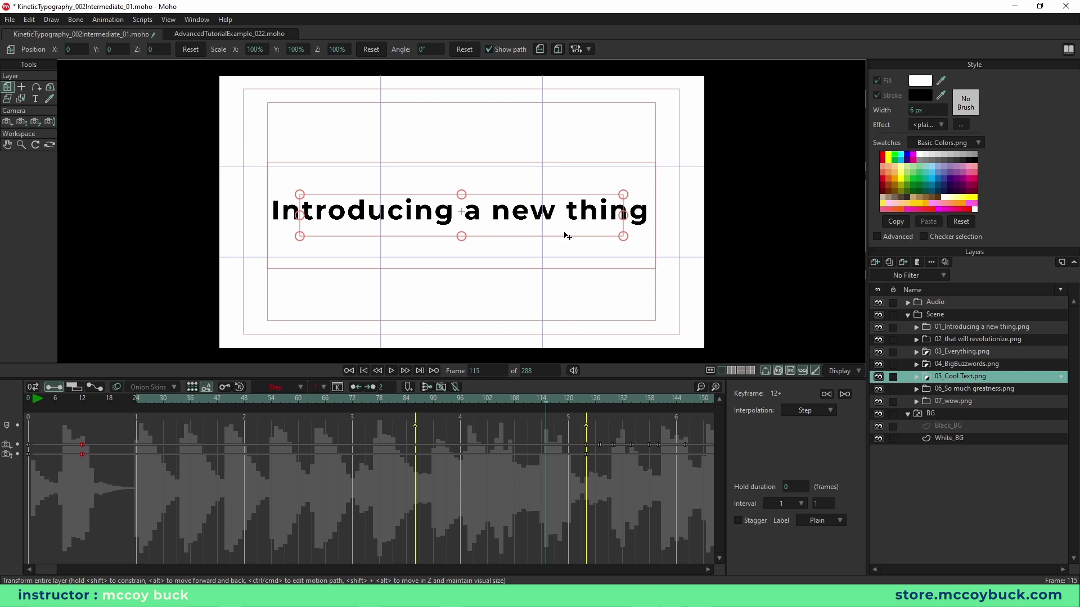
{"action": "key", "text": "i"}
{"action": "key", "text": "space"}
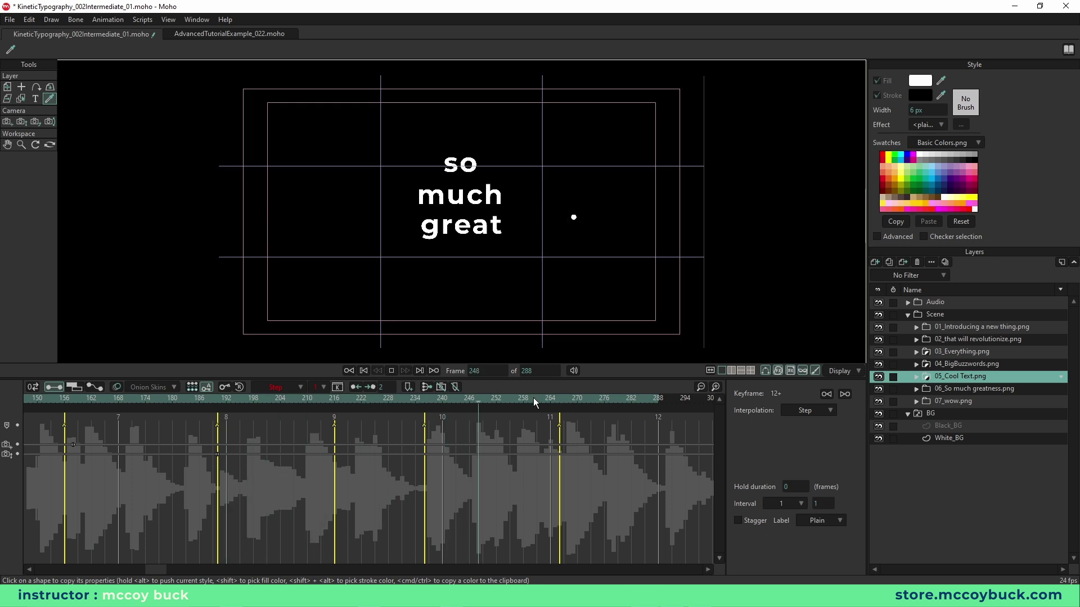
{"action": "key", "text": "space"}
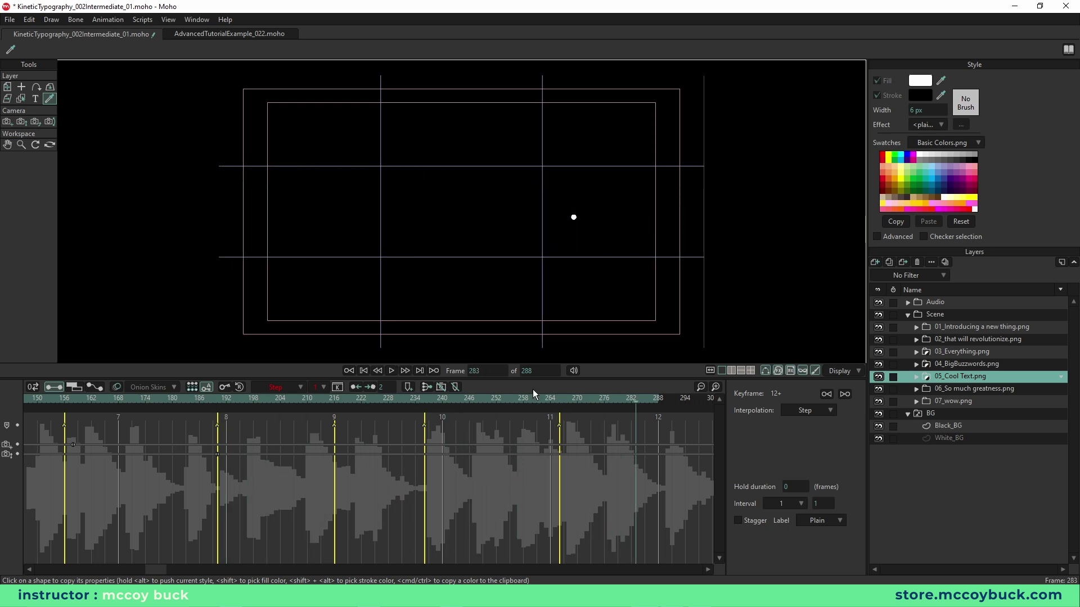
Step: Replay the "Introducing a new thing" section several times, starting around frame 87, to examine how its letters appear
{"action": "left_click_drag", "start_coordinate": [147, 568], "coordinate": [53, 568]}
{"action": "left_click", "coordinate": [127, 401]}
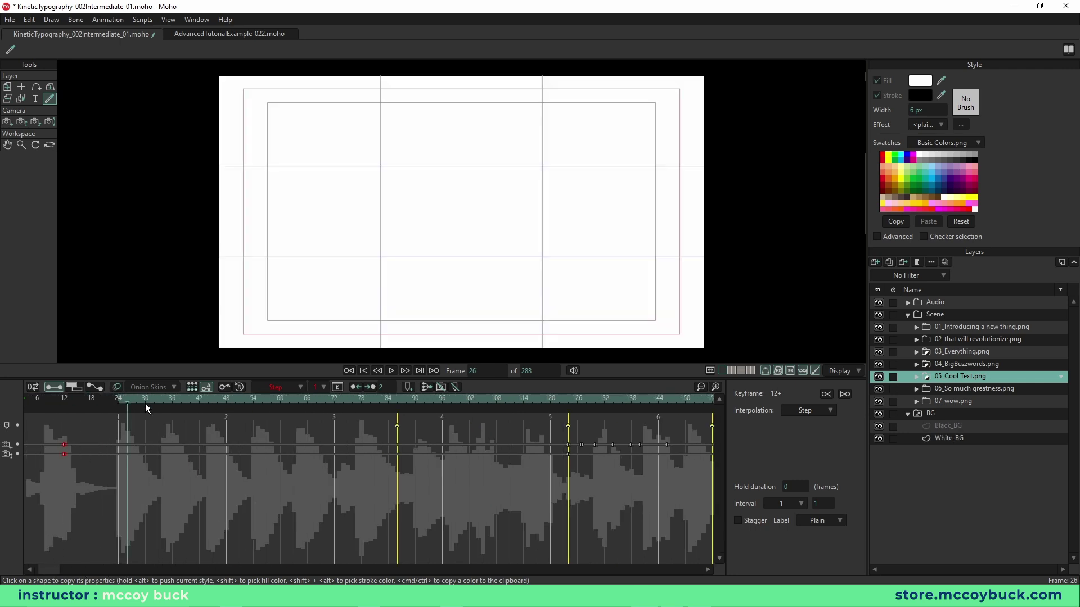
{"action": "left_click_drag", "start_coordinate": [144, 404], "coordinate": [474, 423]}
{"action": "key", "text": "space"}
{"action": "key", "text": "space"}
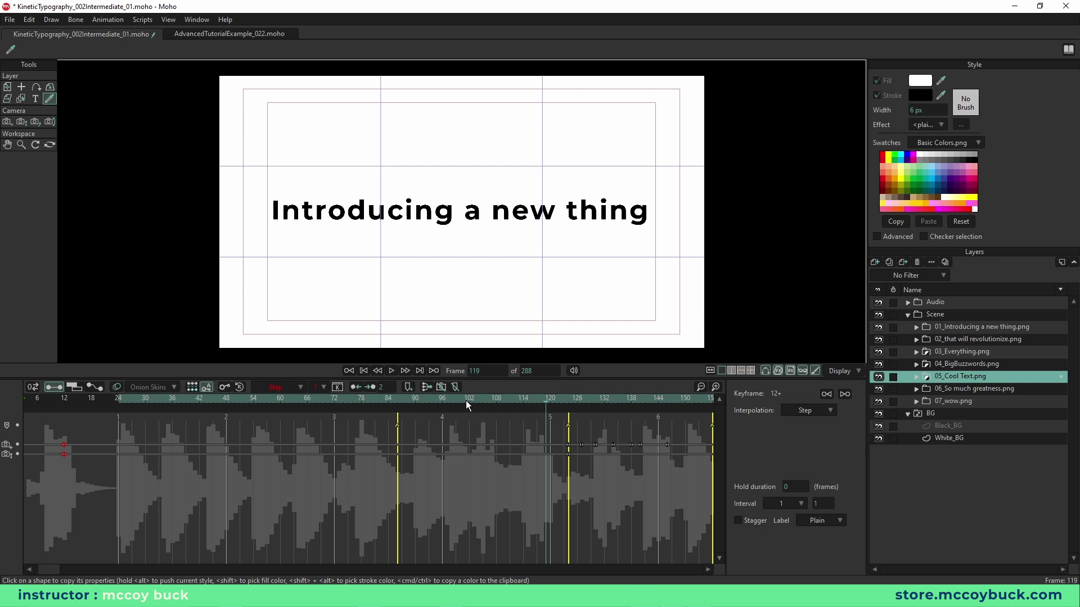
{"action": "left_click", "coordinate": [413, 400]}
{"action": "key", "text": "space"}
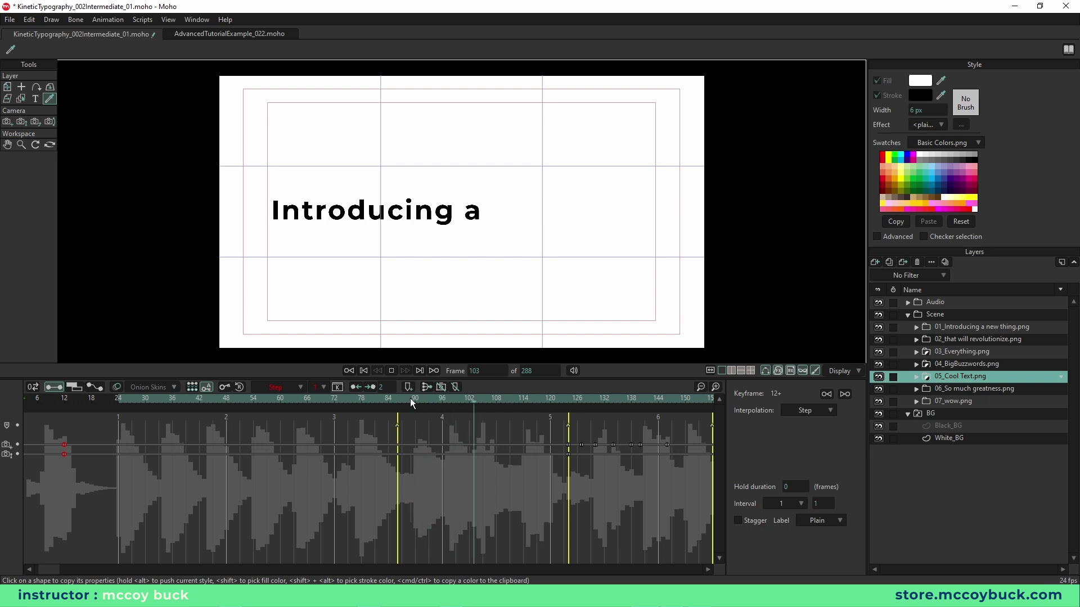
{"action": "key", "text": "space"}
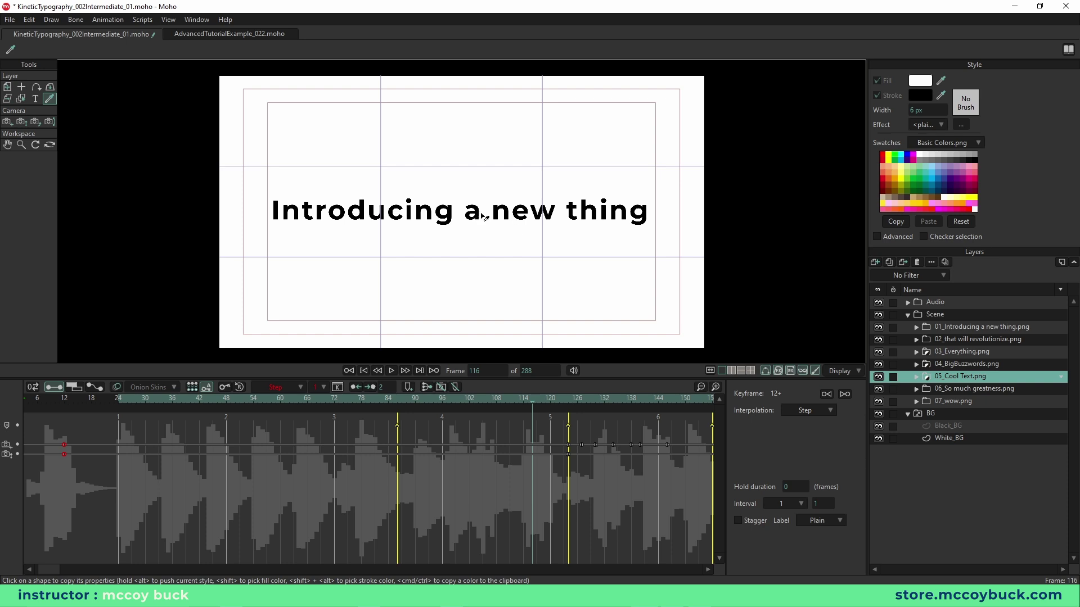
{"action": "left_click", "coordinate": [397, 403]}
{"action": "key", "text": "space"}
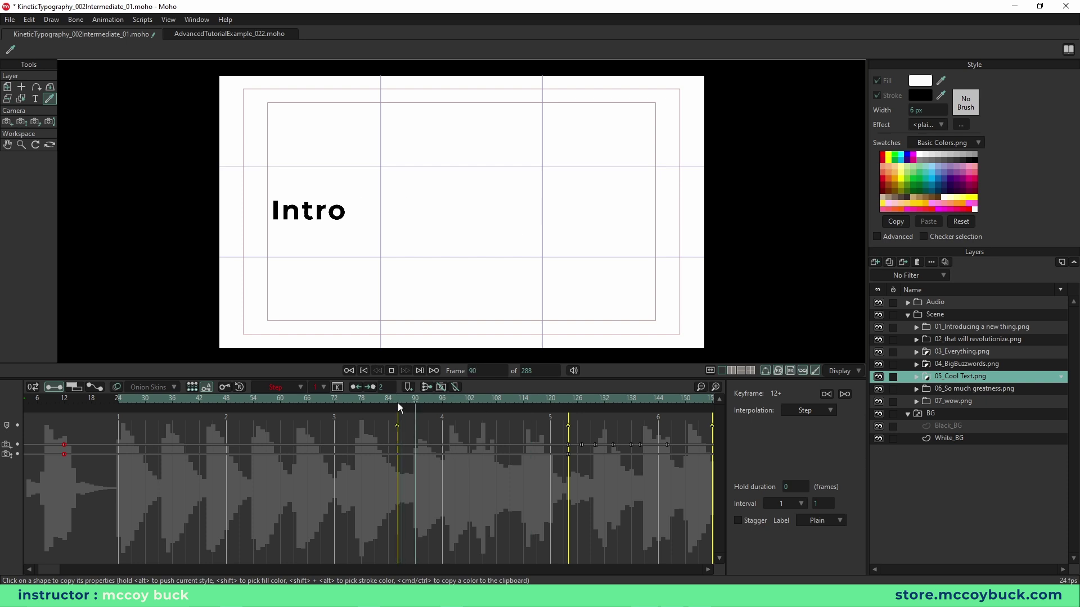
{"action": "left_click", "coordinate": [397, 403]}
{"action": "key", "text": "space"}
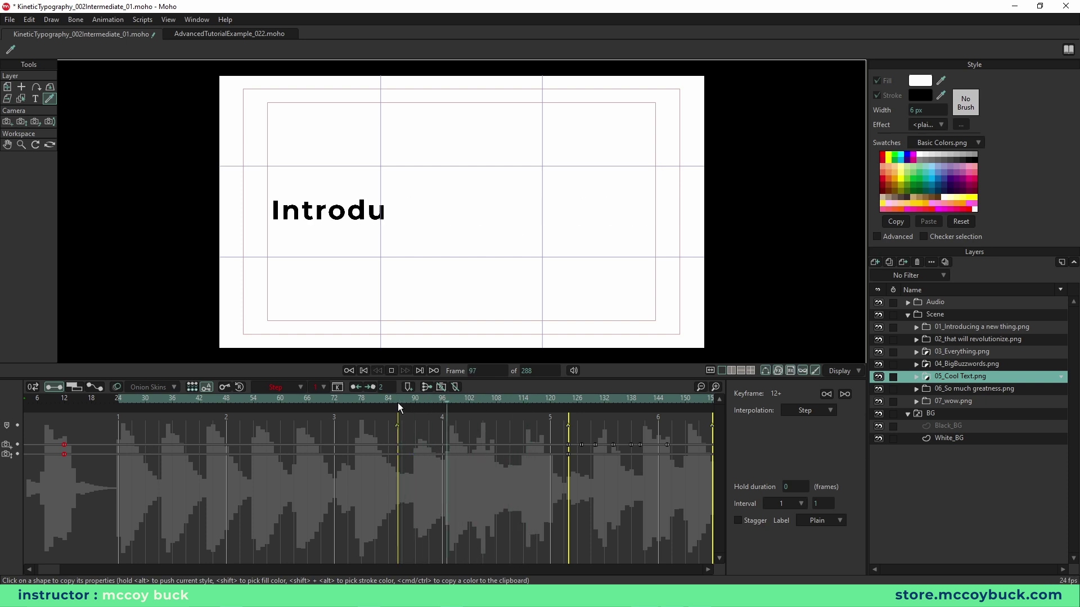
{"action": "key", "text": "space"}
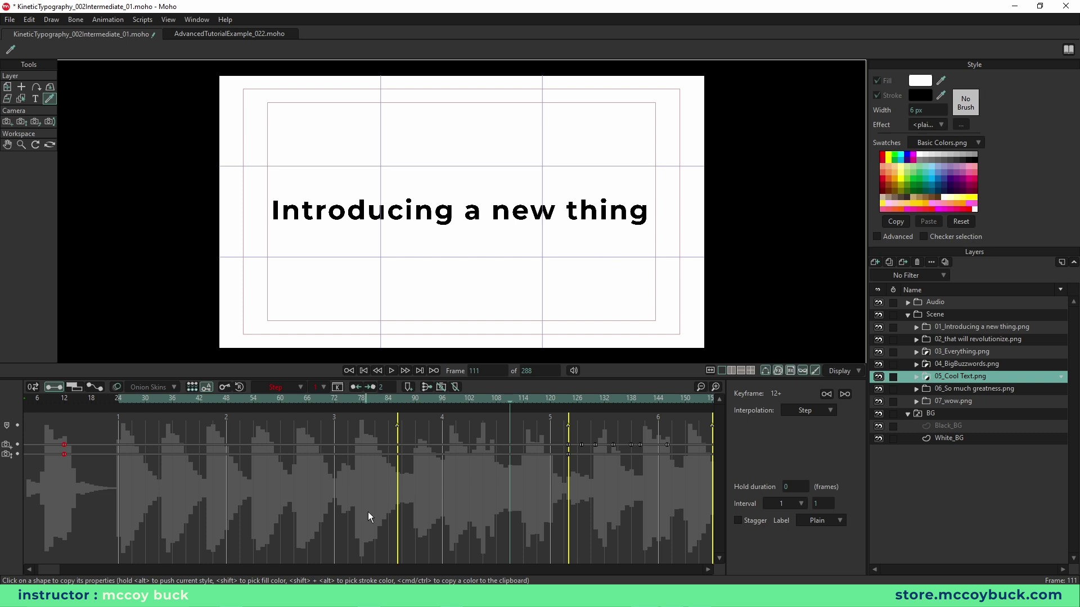
Step: Play the "that will revolutionize" section twice from about frame 120 to examine its camera movement
{"action": "left_click_drag", "start_coordinate": [40, 568], "coordinate": [77, 569]}
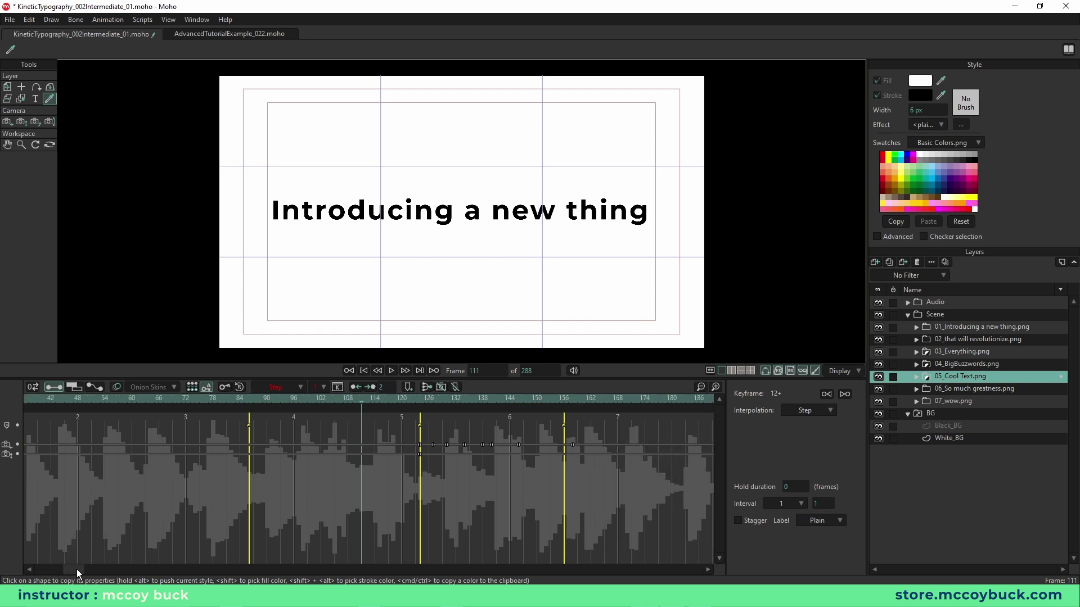
{"action": "left_click", "coordinate": [347, 400]}
{"action": "key", "text": "space"}
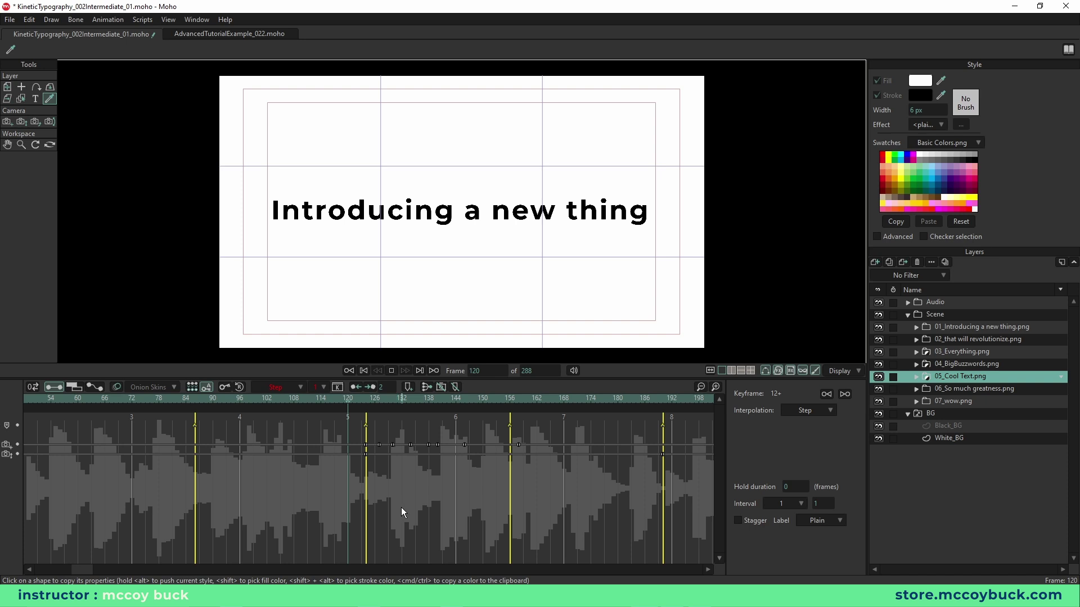
{"action": "key", "text": "space"}
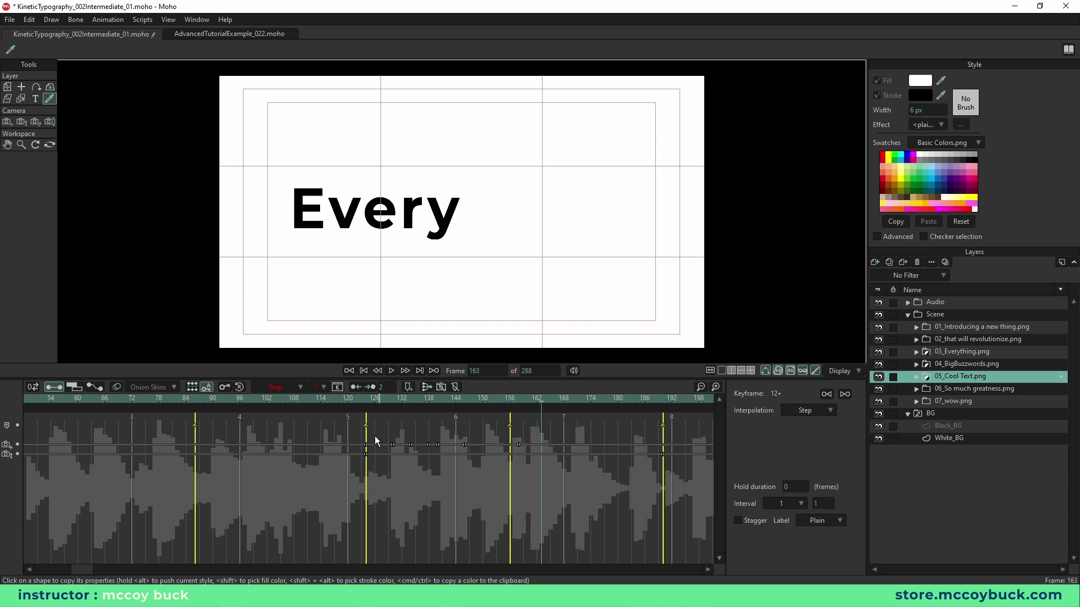
{"action": "left_click", "coordinate": [336, 400]}
{"action": "key", "text": "space"}
{"action": "key", "text": "space"}
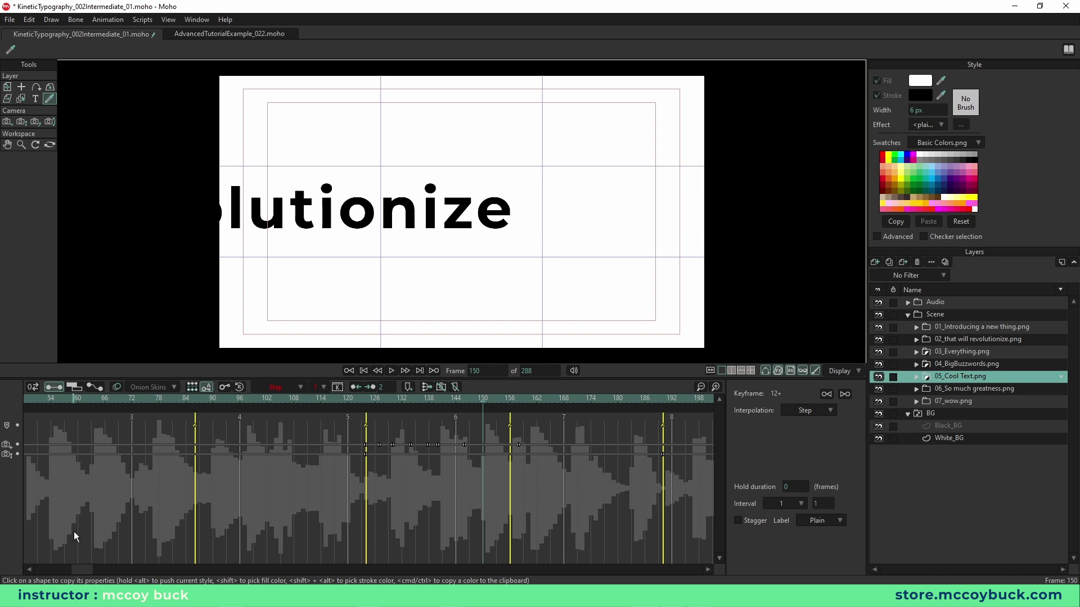
Step: Mute both camera channels and preview the "that will revolutionize" text from about frame 115, scrubbing to frame 143
{"action": "left_click", "coordinate": [16, 444]}
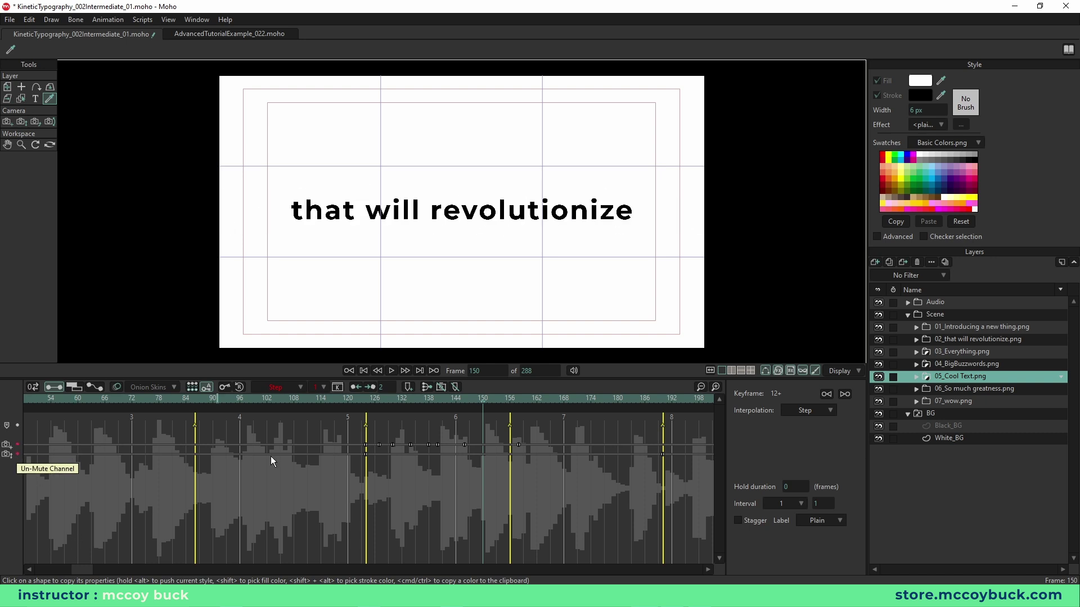
{"action": "left_click", "coordinate": [326, 398]}
{"action": "key", "text": "space"}
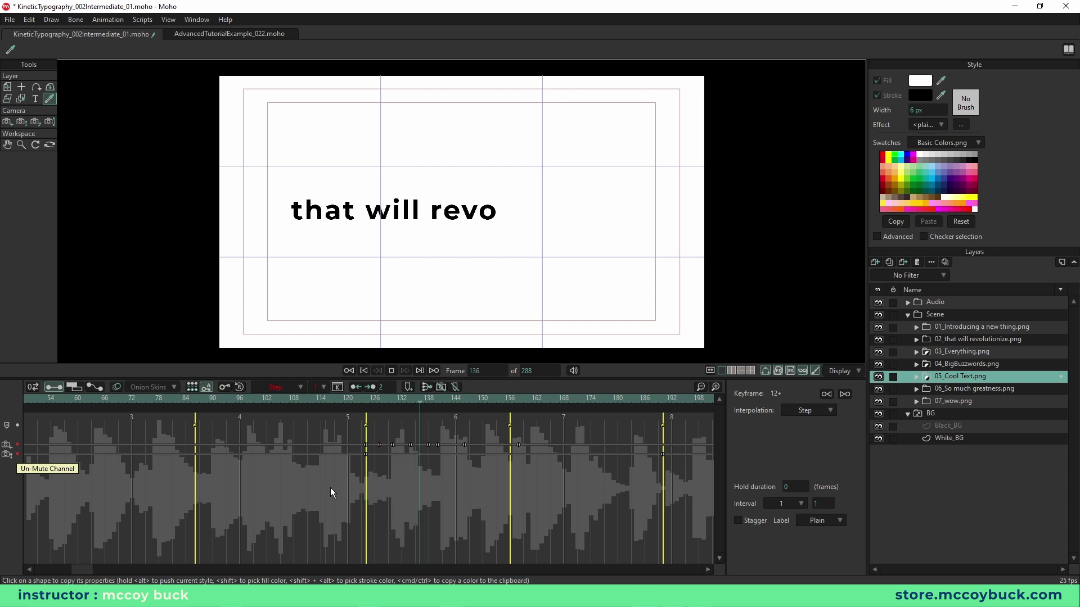
{"action": "key", "text": "space"}
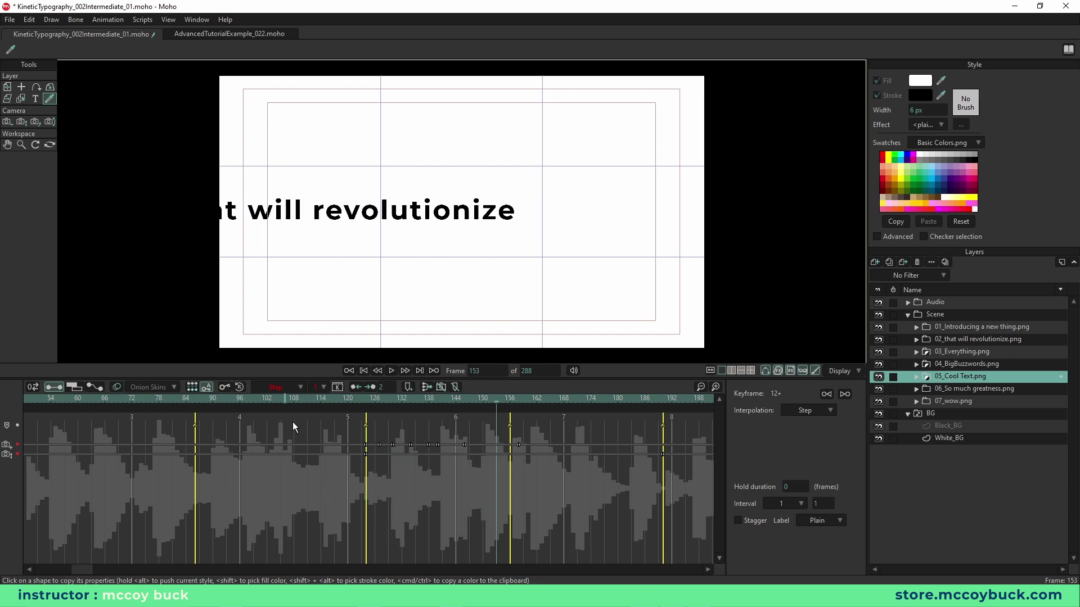
{"action": "left_click", "coordinate": [347, 399]}
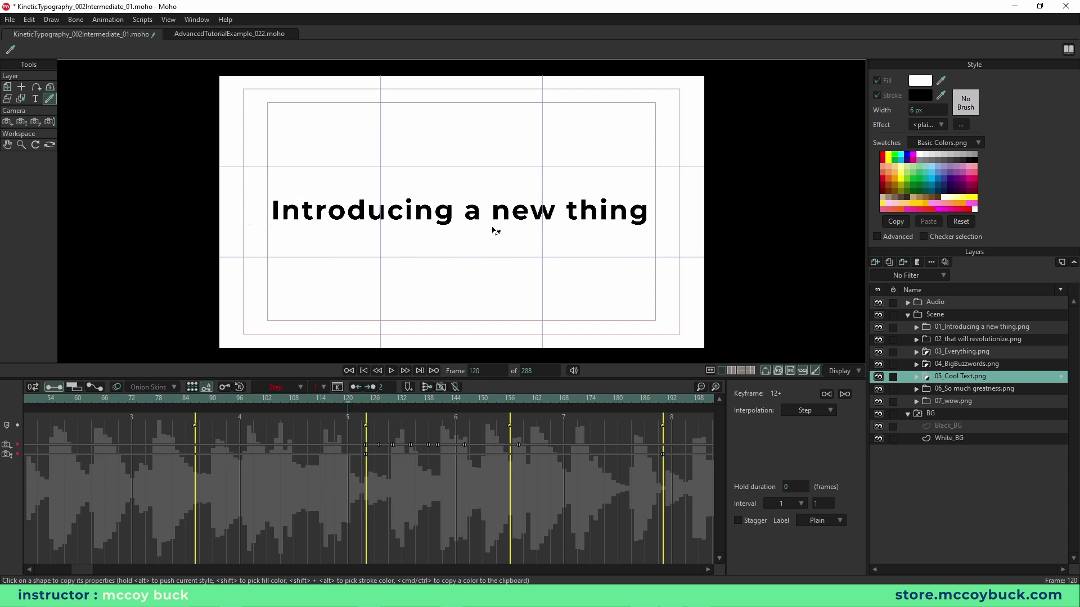
{"action": "left_click_drag", "start_coordinate": [433, 400], "coordinate": [451, 398]}
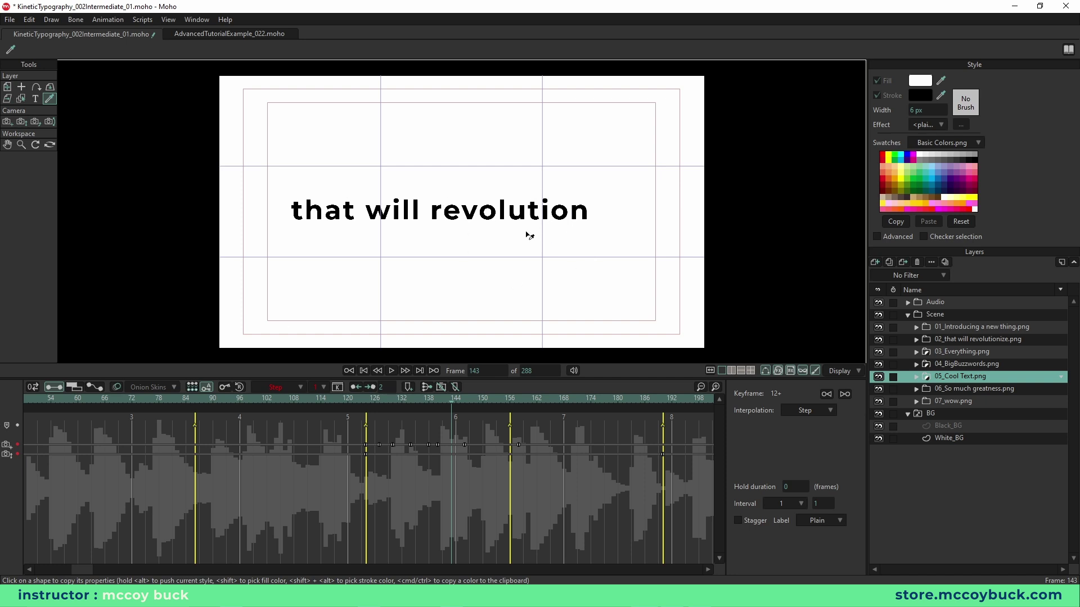
Step: Unmute and re-mute the camera tracking channel for comparison, and replay the "that will revolutionize" section without camera motion
{"action": "left_click", "coordinate": [17, 450]}
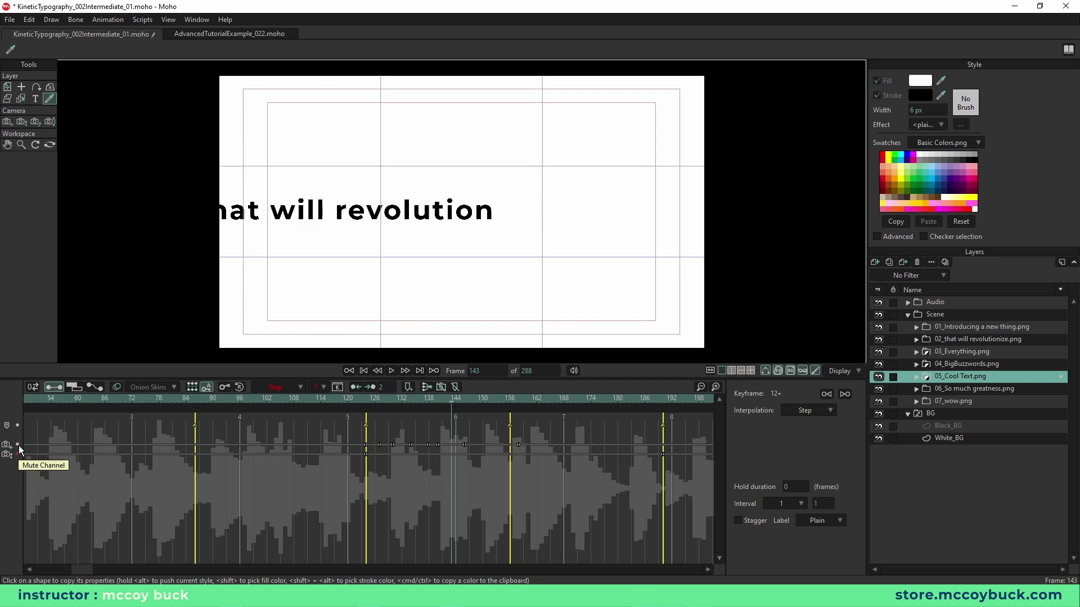
{"action": "left_click", "coordinate": [18, 445]}
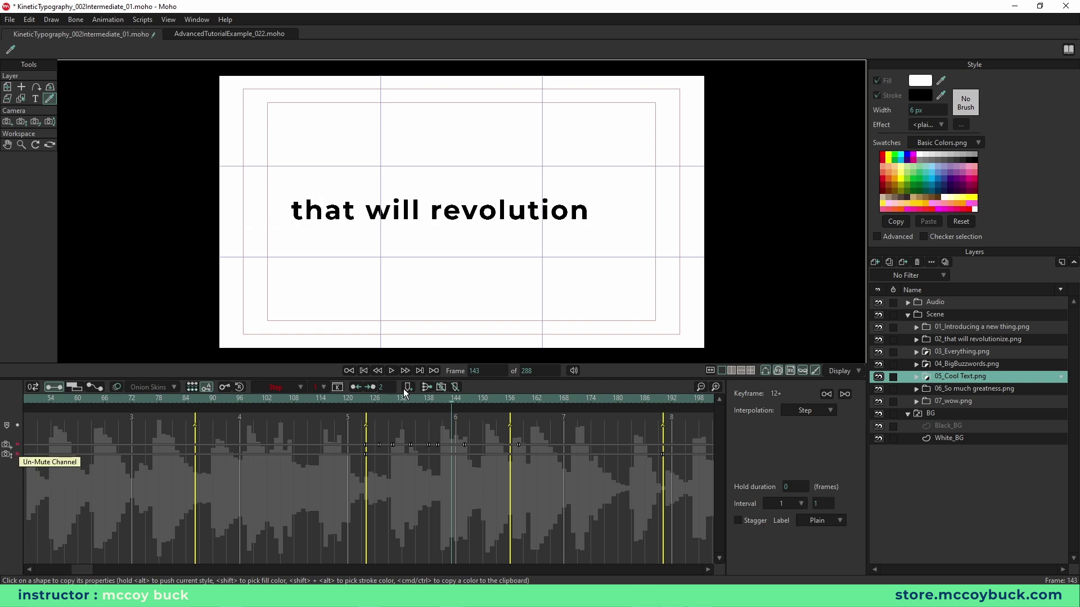
{"action": "left_click_drag", "start_coordinate": [373, 400], "coordinate": [336, 403]}
{"action": "key", "text": "space"}
{"action": "key", "text": "space"}
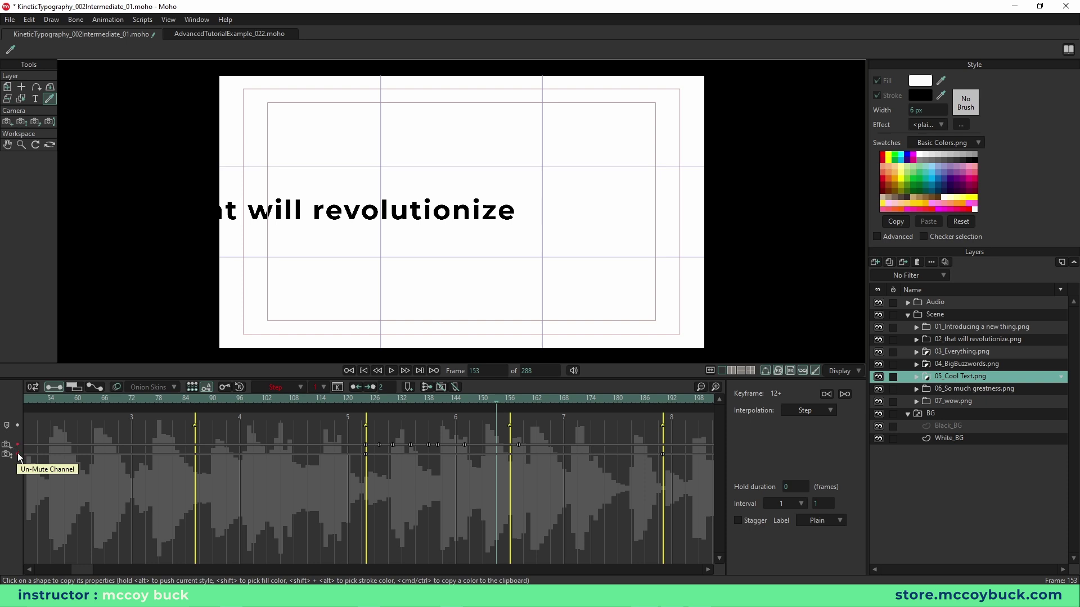
Step: Unmute the camera zoom and tracking channels and replay the "that will revolutionize" section from about frame 119
{"action": "left_click", "coordinate": [17, 455]}
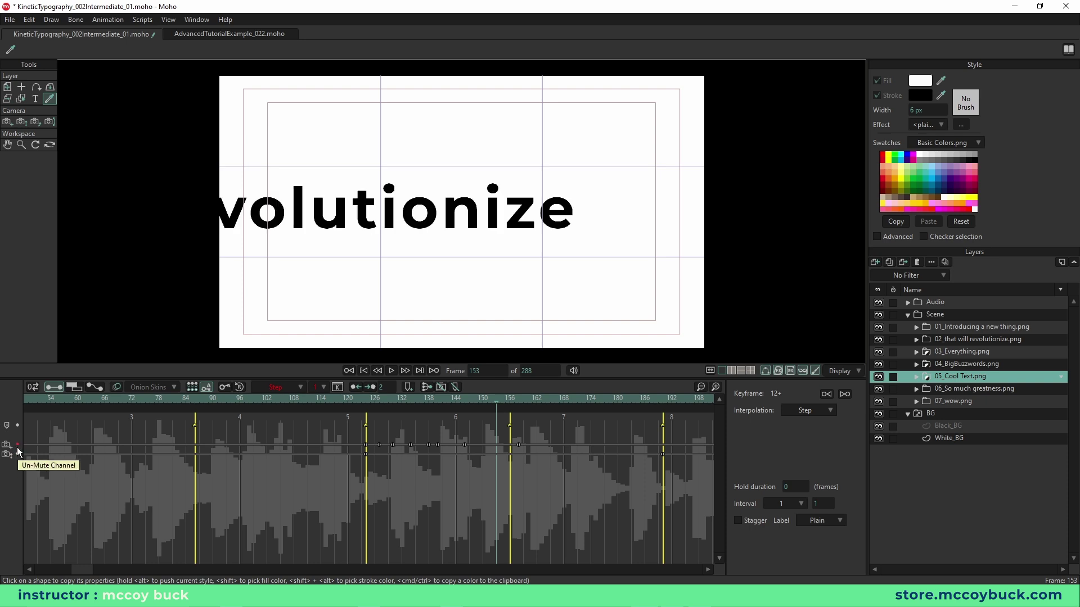
{"action": "left_click", "coordinate": [343, 403]}
{"action": "key", "text": "space"}
{"action": "key", "text": "space"}
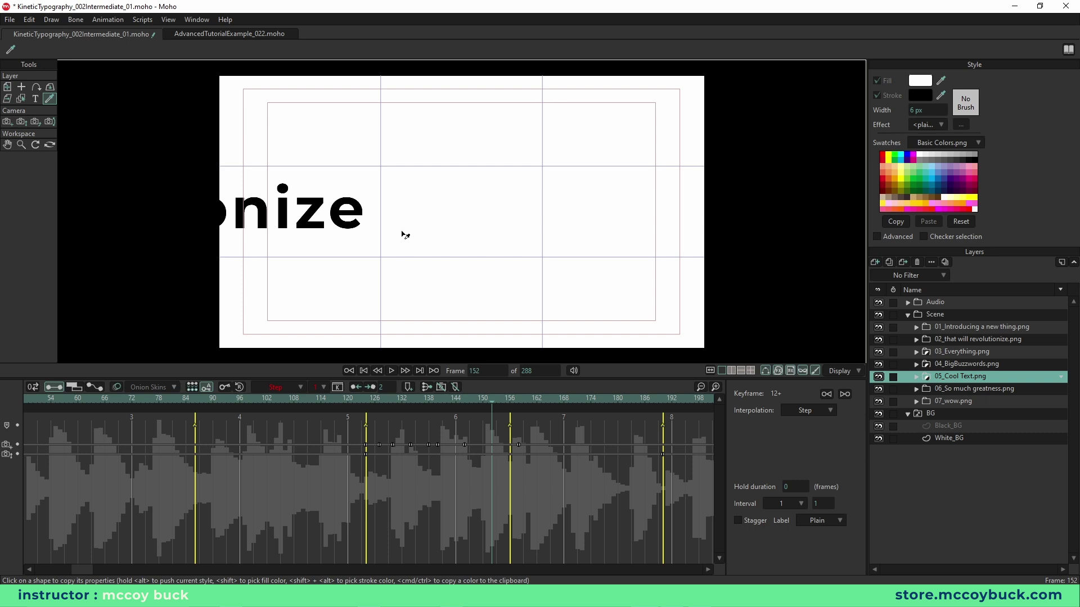
Step: Expand the 02_that will revolutionize.png group, go to frame 139, and select all its image layers to examine their keyframes
{"action": "left_click", "coordinate": [366, 401]}
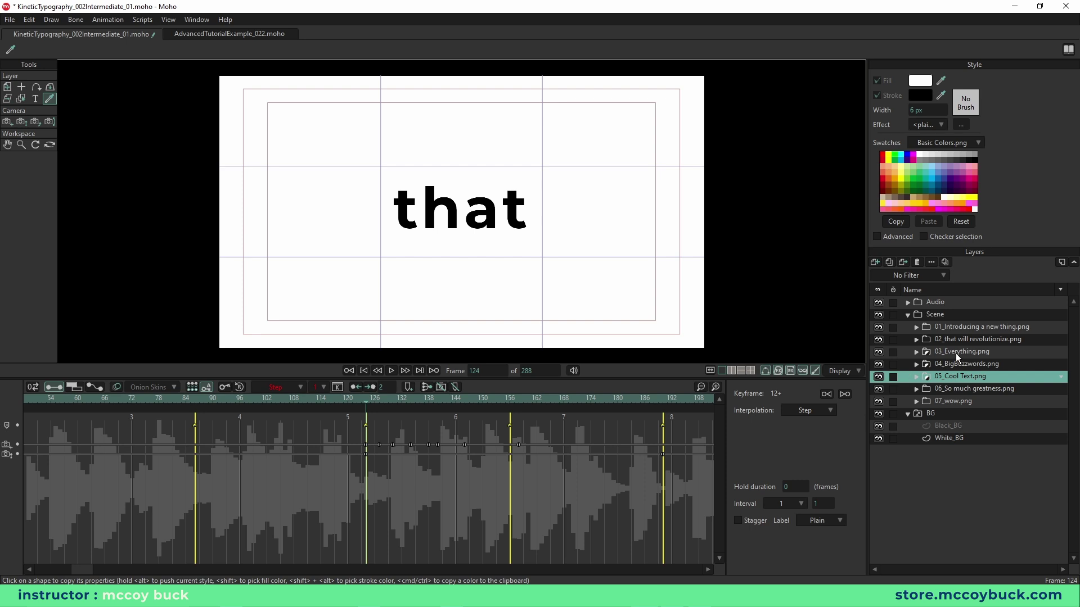
{"action": "left_click", "coordinate": [969, 340]}
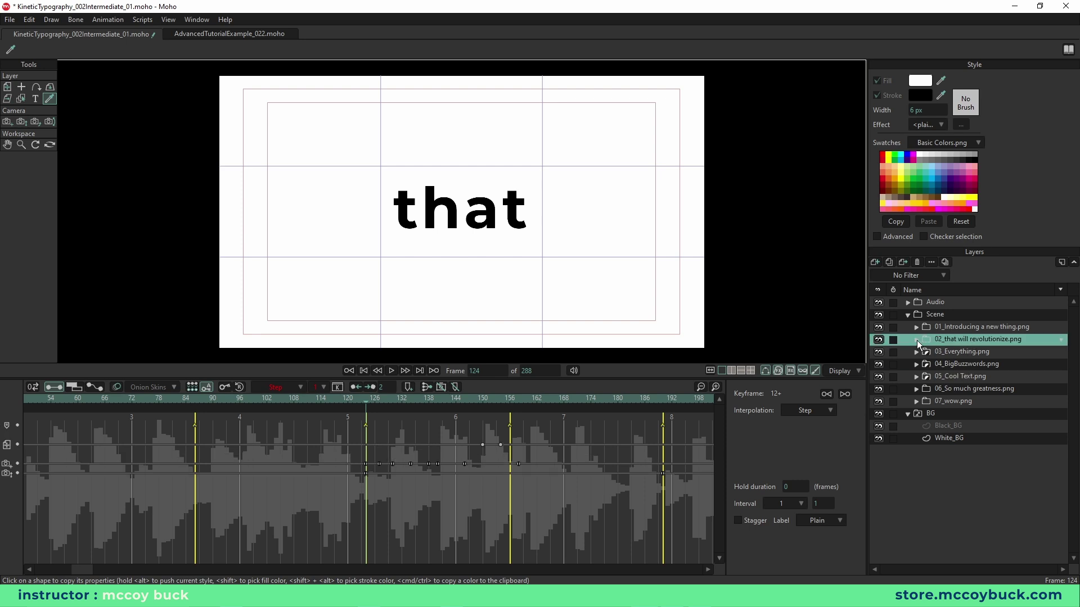
{"action": "left_click", "coordinate": [917, 339]}
{"action": "left_click", "coordinate": [967, 376]}
{"action": "left_click_drag", "start_coordinate": [393, 399], "coordinate": [433, 402]}
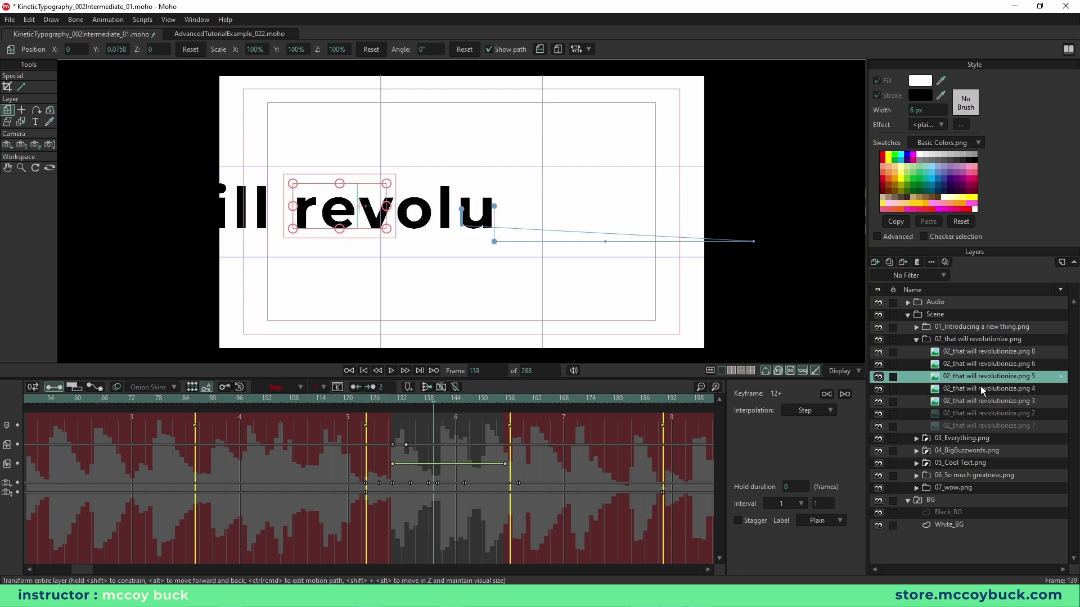
{"action": "left_click", "coordinate": [970, 351]}
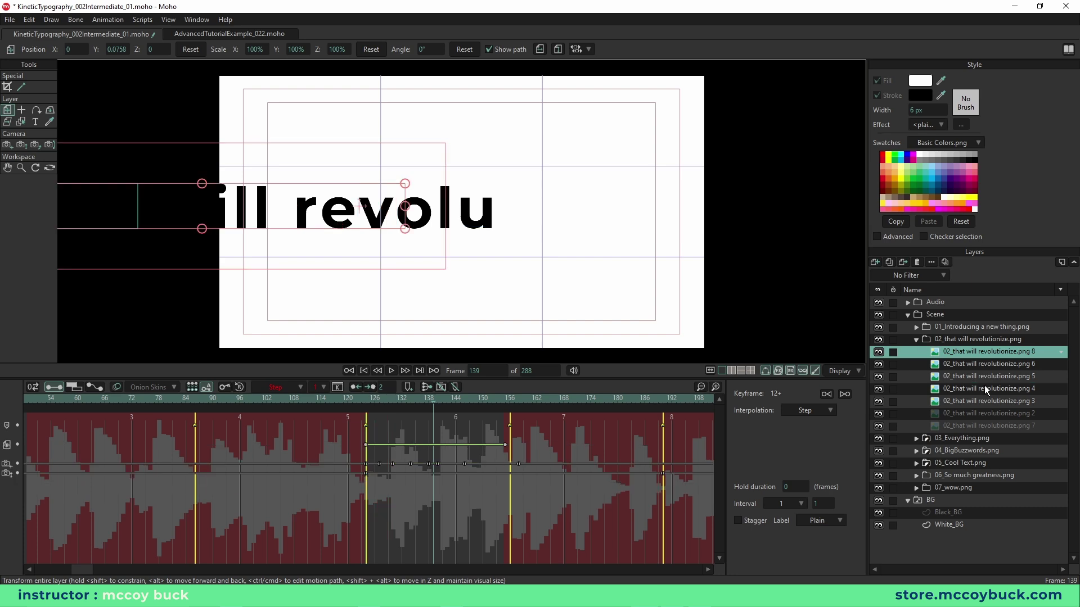
{"action": "left_click", "coordinate": [973, 426], "text": "shift"}
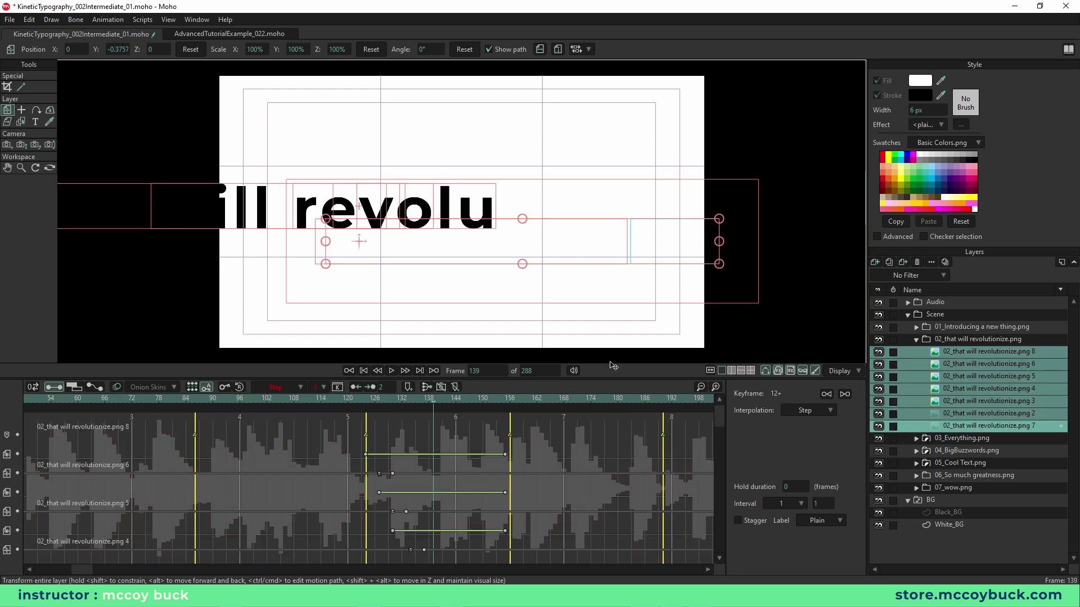
Step: Enlarge the timeline around the 02_that will revolutionize.png keyframes and step from frame 130 to 134 to examine their staggered timing
{"action": "left_click_drag", "start_coordinate": [609, 380], "coordinate": [610, 300]}
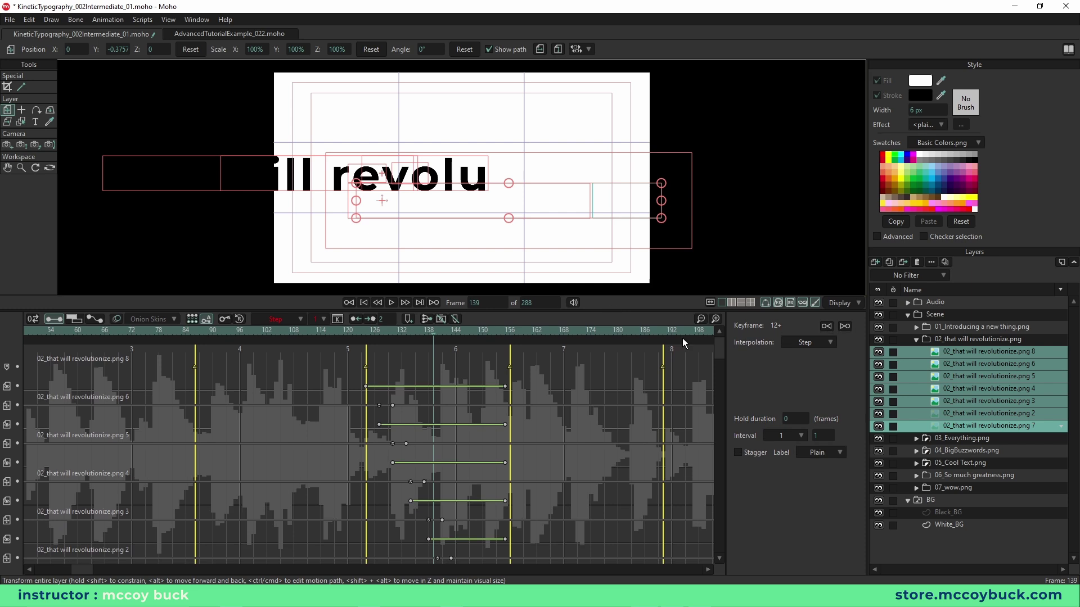
{"action": "left_click", "coordinate": [715, 319]}
{"action": "left_click_drag", "start_coordinate": [90, 570], "coordinate": [112, 569]}
{"action": "scroll", "coordinate": [337, 444], "scroll_direction": "down", "scroll_amount": 3}
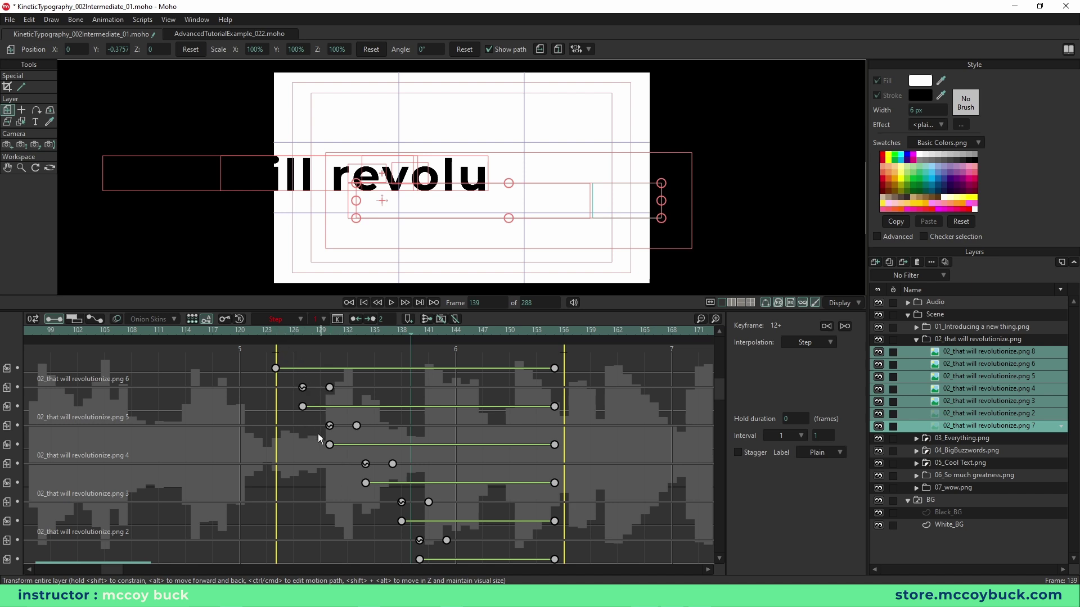
{"action": "left_click", "coordinate": [328, 330]}
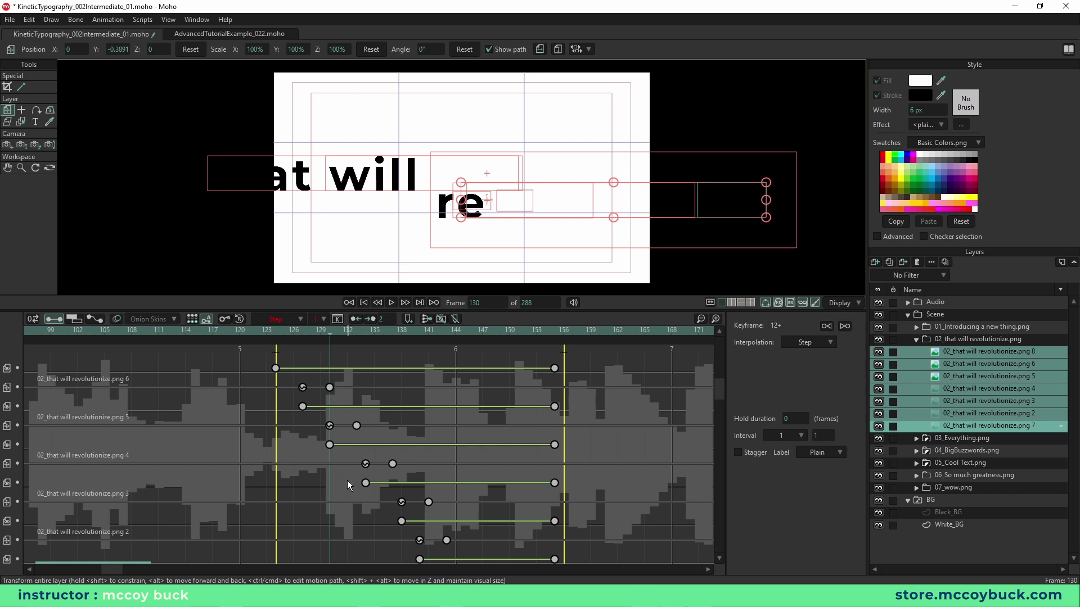
{"action": "key", "text": "Right"}
{"action": "key", "text": "Right"}
{"action": "key", "text": "Right"}
{"action": "key", "text": "Right"}
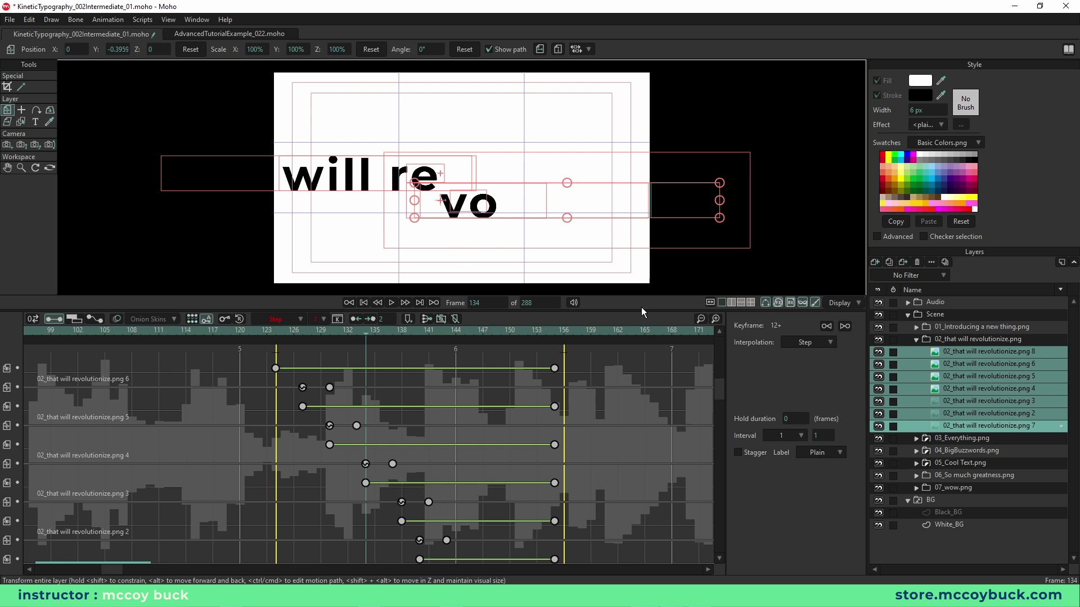
Step: Continue stepping through the remaining syllables to frame 144, examining the last layers' keyframes alongside the camera tracking keys
{"action": "left_click_drag", "start_coordinate": [640, 300], "coordinate": [641, 274]}
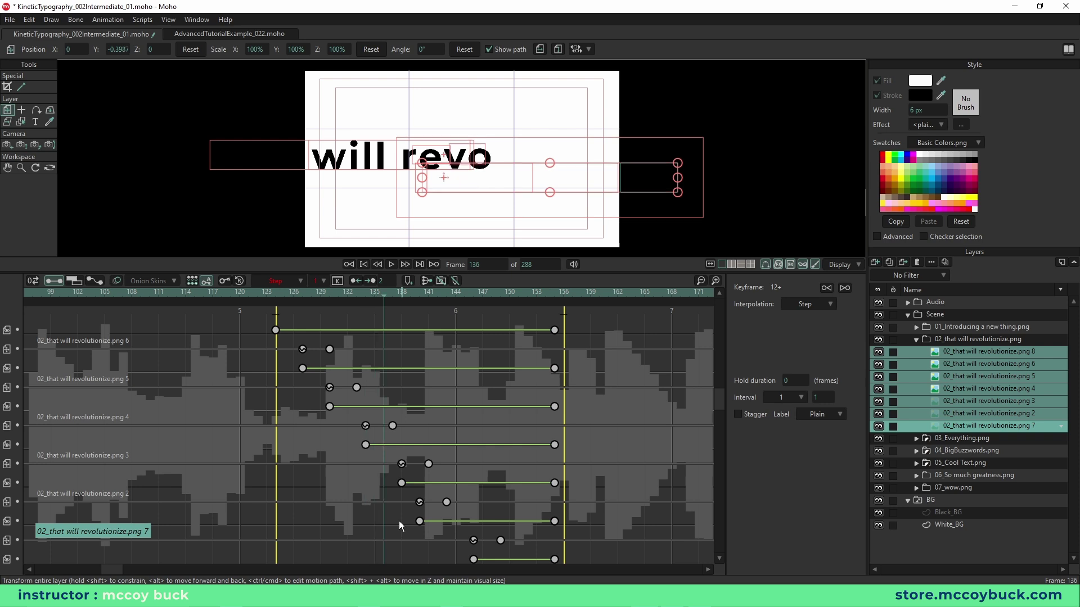
{"action": "key", "text": "Right"}
{"action": "key", "text": "Right"}
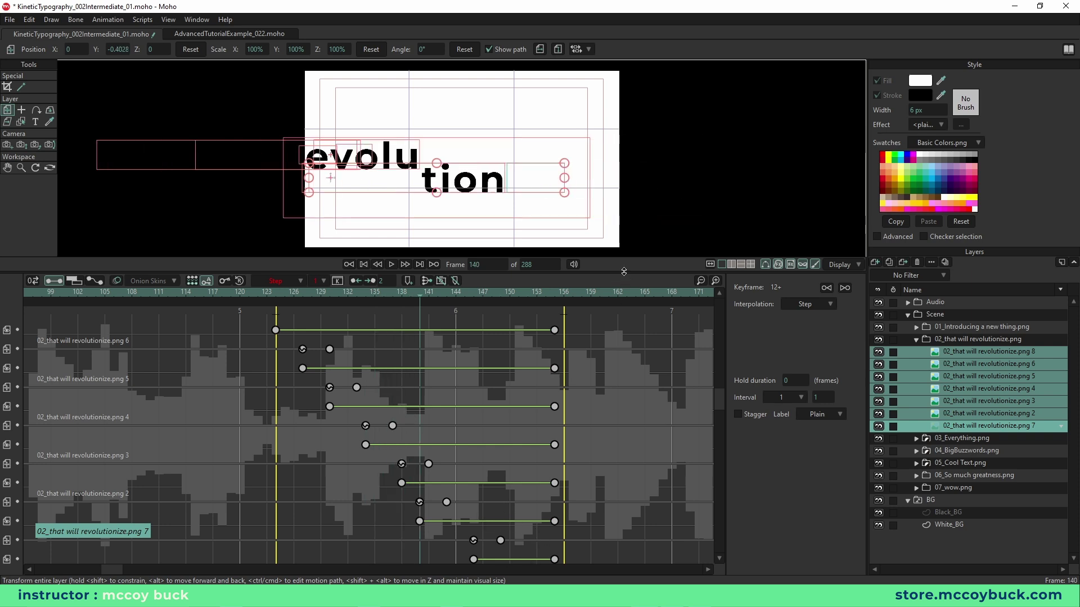
{"action": "scroll", "coordinate": [715, 417], "scroll_direction": "down", "scroll_amount": 1}
{"action": "left_click_drag", "start_coordinate": [714, 417], "coordinate": [699, 565]}
{"action": "key", "text": "Right"}
{"action": "key", "text": "Right"}
{"action": "key", "text": "Right"}
{"action": "key", "text": "Right"}
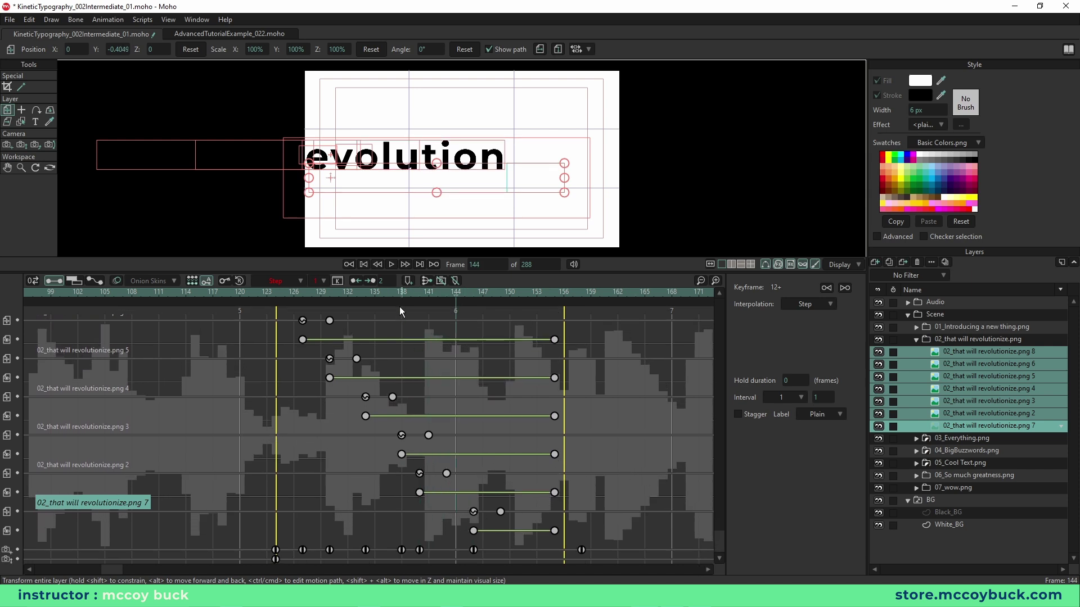
Step: Compare frames 138 to 140 to examine how the camera jump lines up with the "tion" layer's keyframes
{"action": "left_click", "coordinate": [403, 292]}
{"action": "key", "text": "Right"}
{"action": "key", "text": "Right"}
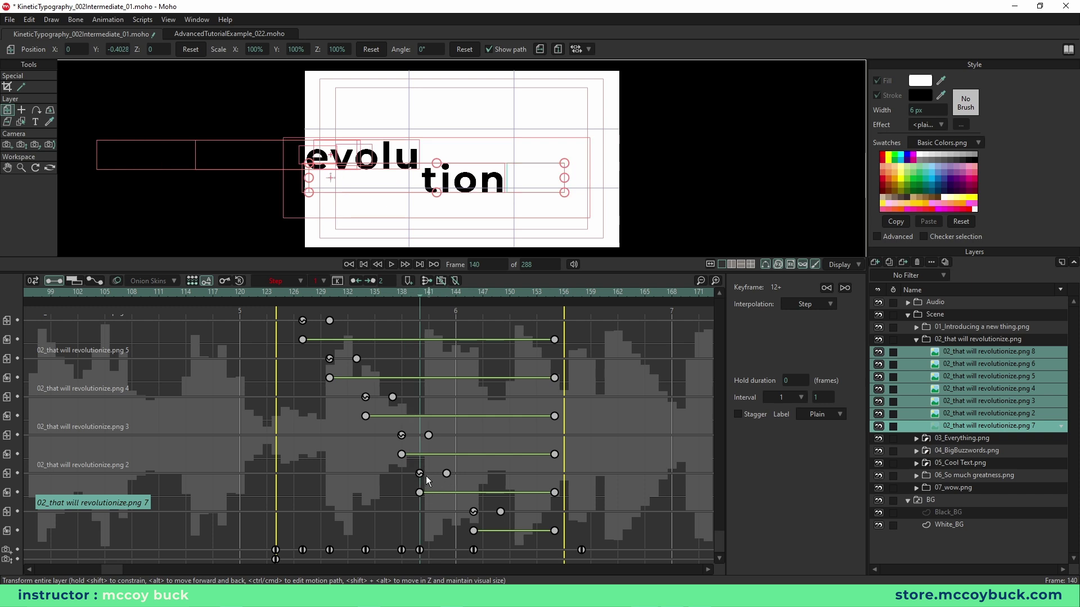
{"action": "key", "text": "Left"}
{"action": "key", "text": "Left"}
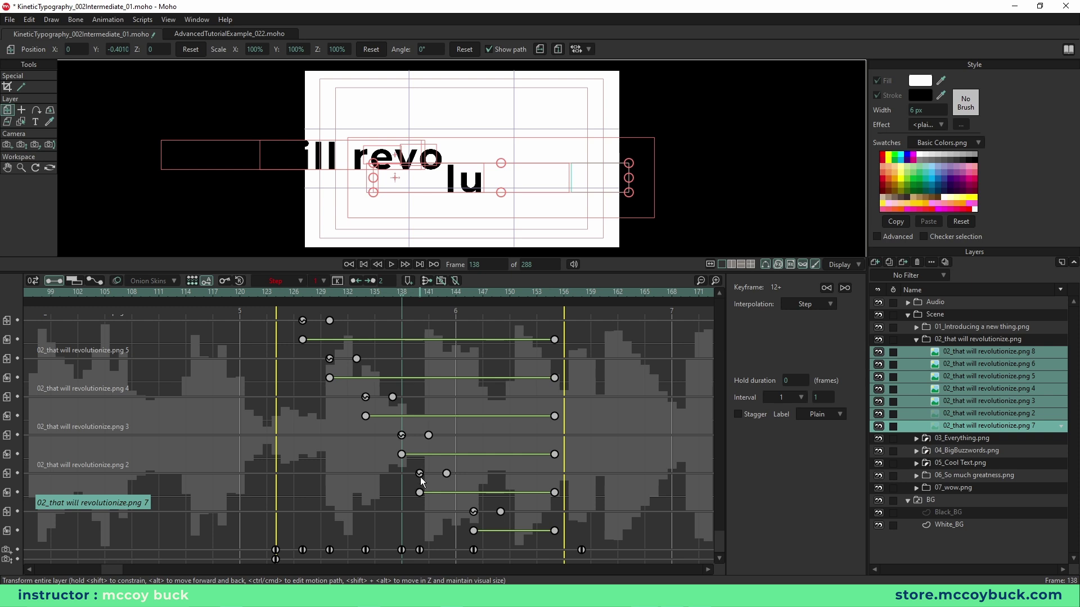
{"action": "key", "text": "Right"}
{"action": "key", "text": "Right"}
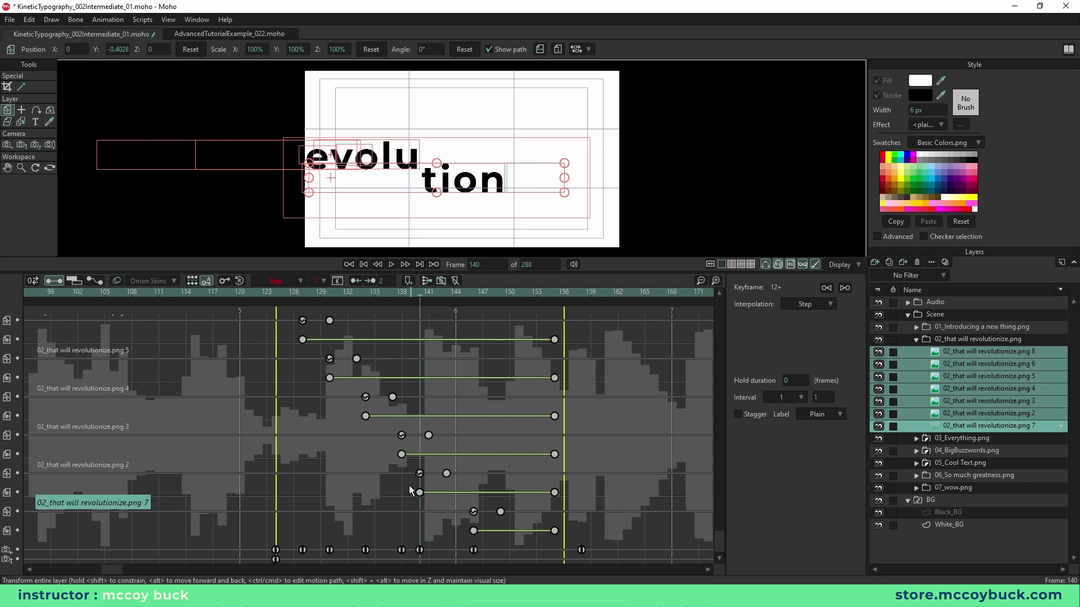
{"action": "key", "text": "Left"}
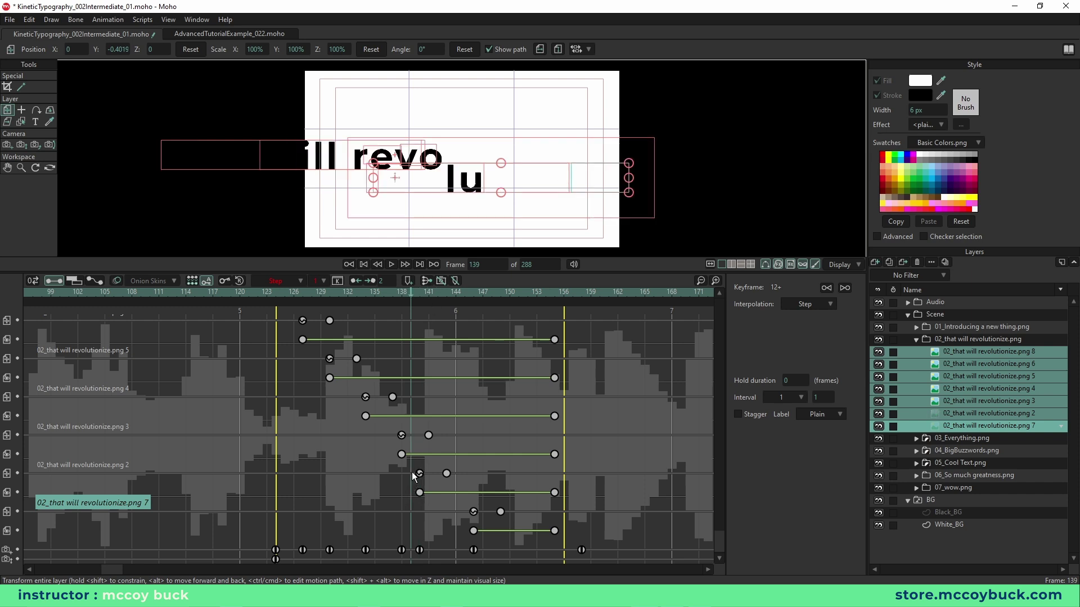
{"action": "key", "text": "Right"}
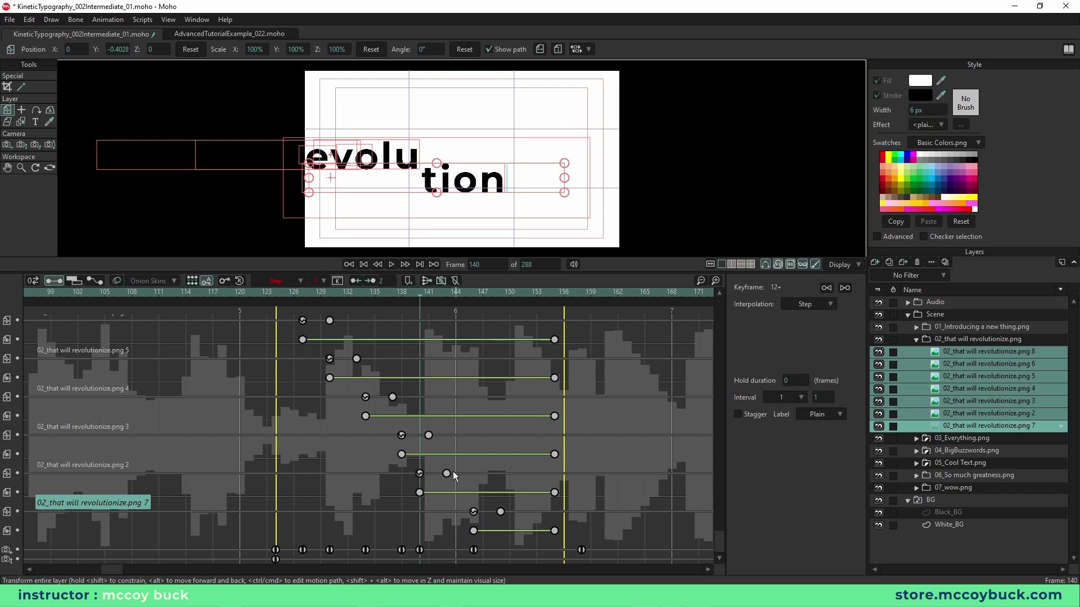
Step: Select the "tion" layer's keyframes together with the camera key at frame 140 and move them so they start at frame 142
{"action": "left_click_drag", "start_coordinate": [407, 468], "coordinate": [454, 555]}
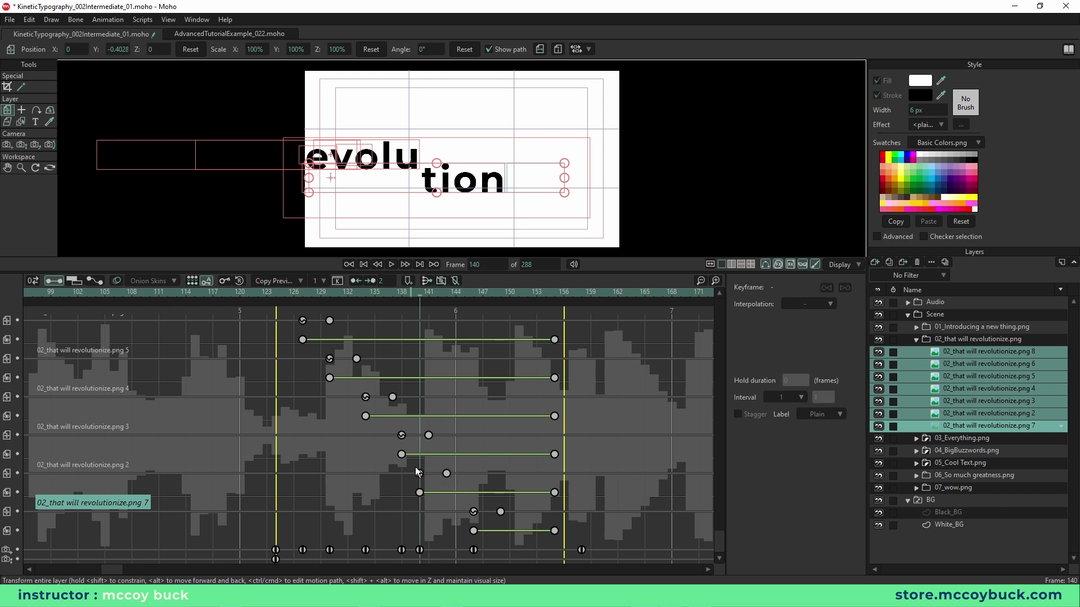
{"action": "left_click_drag", "start_coordinate": [413, 461], "coordinate": [459, 554]}
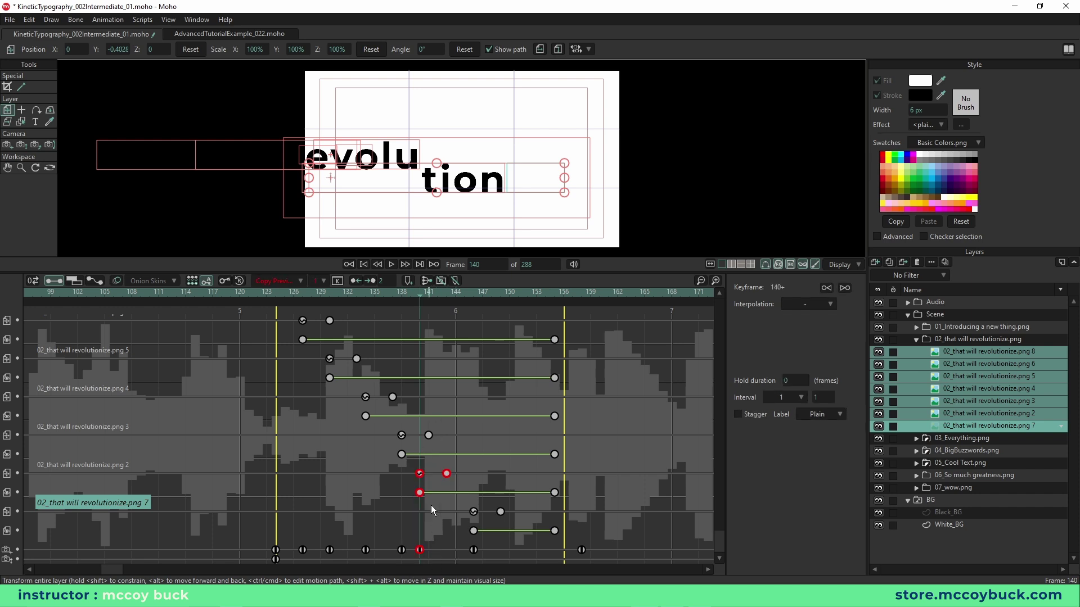
{"action": "key", "text": "space"}
{"action": "left_click_drag", "start_coordinate": [423, 485], "coordinate": [433, 482]}
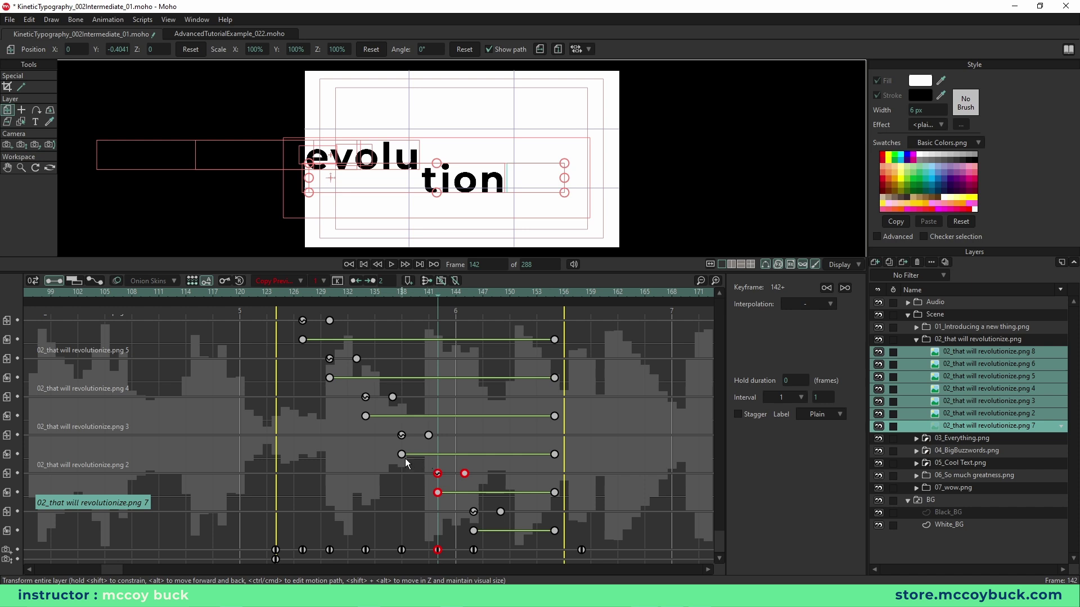
Step: Check the retimed "tion" syllable up to frame 146 and replay the section from about frame 120
{"action": "key", "text": "ctrl+Right"}
{"action": "key", "text": "ctrl+Right"}
{"action": "key", "text": "ctrl+Right"}
{"action": "key", "text": "ctrl+Right"}
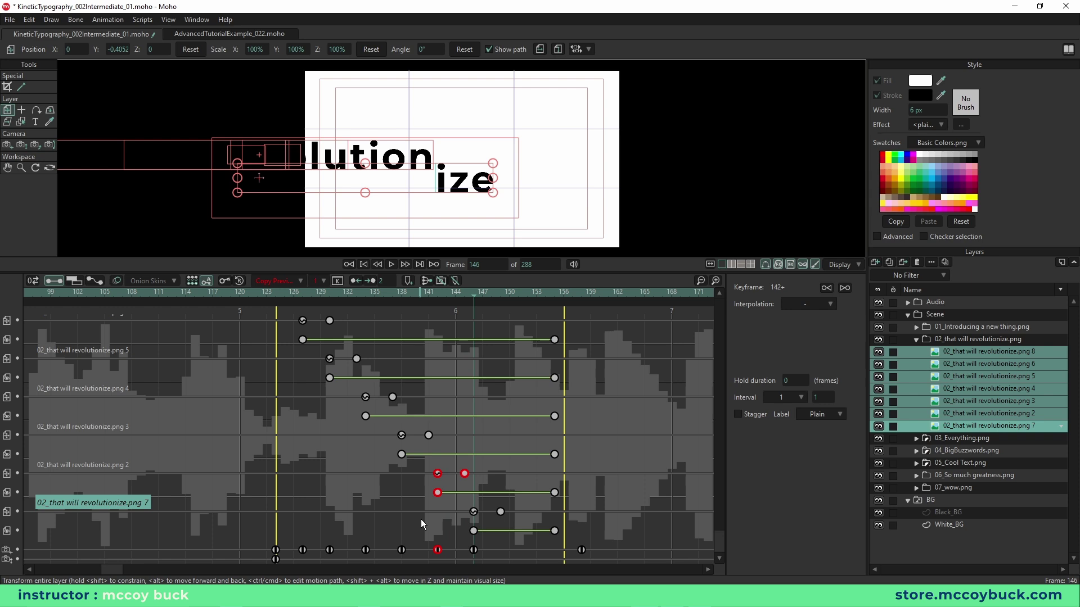
{"action": "left_click", "coordinate": [227, 295]}
{"action": "key", "text": "space"}
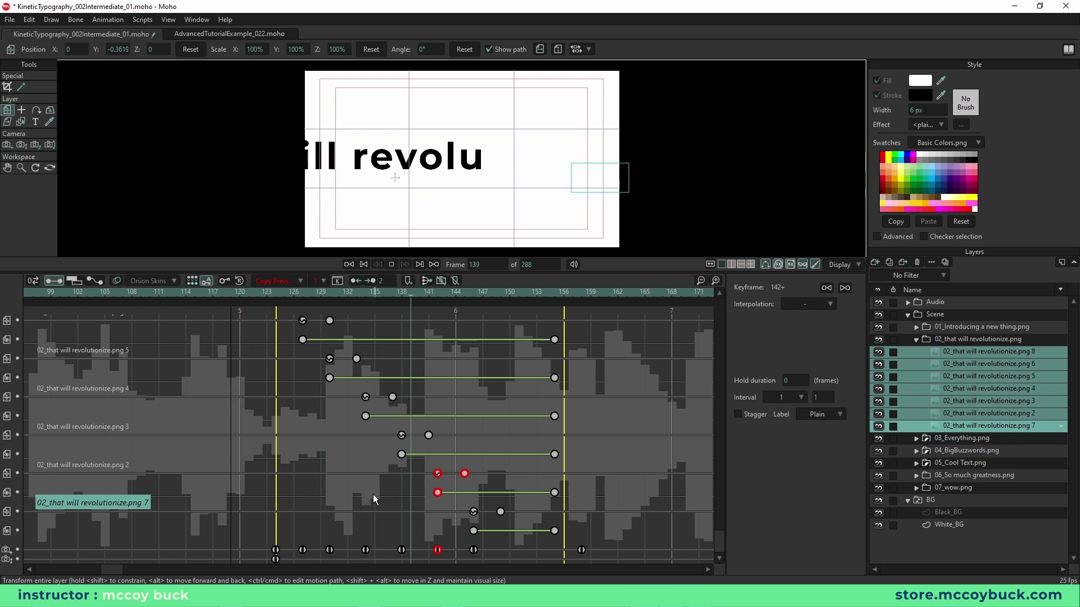
{"action": "key", "text": "space"}
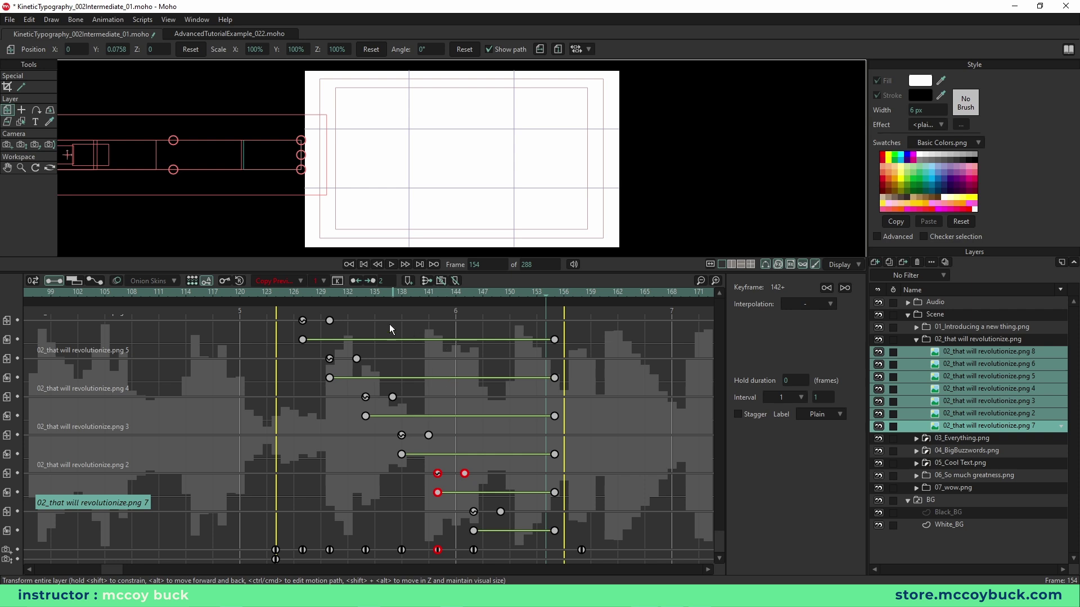
{"action": "left_click", "coordinate": [239, 292]}
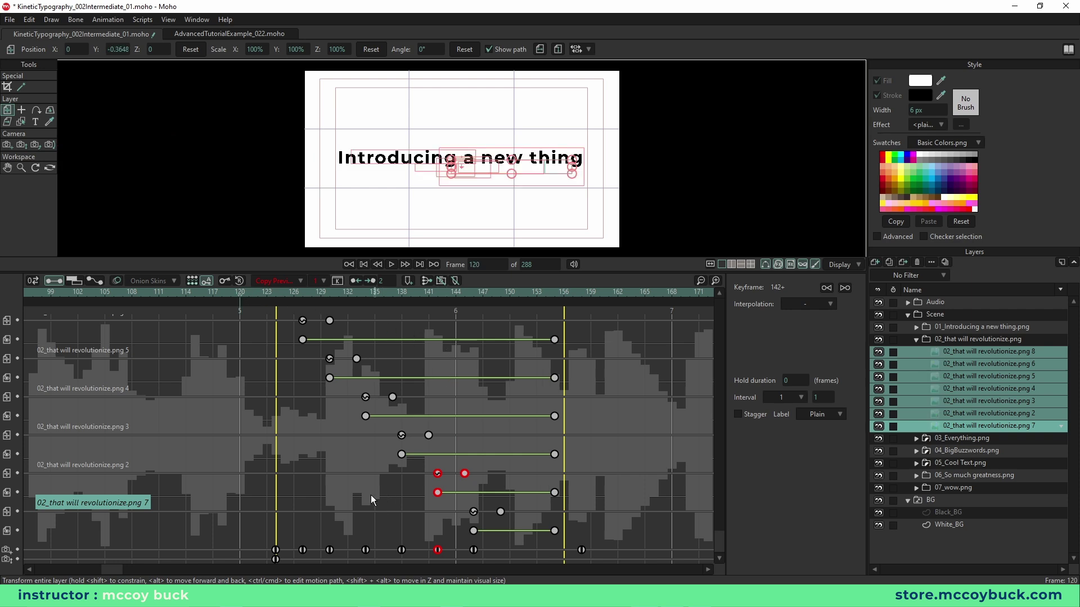
{"action": "key", "text": "space"}
{"action": "key", "text": "space"}
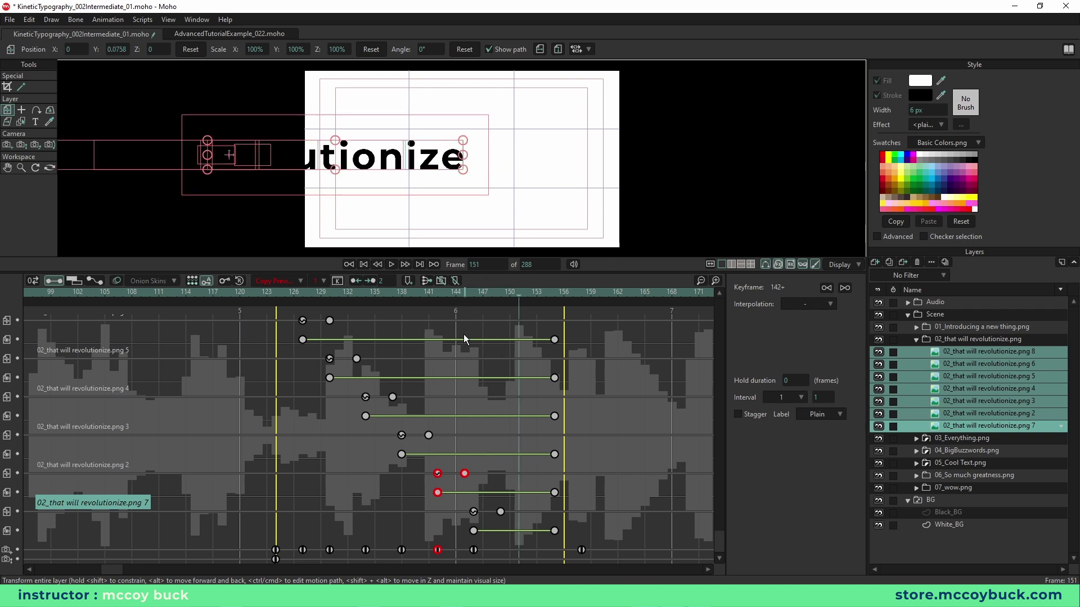
Step: Go to frame 162, collapse the 02_that will revolutionize.png group, and select 03_Everything.png 2 inside the expanded 03_Everything.png group
{"action": "key", "text": "space"}
{"action": "left_click_drag", "start_coordinate": [494, 292], "coordinate": [622, 302]}
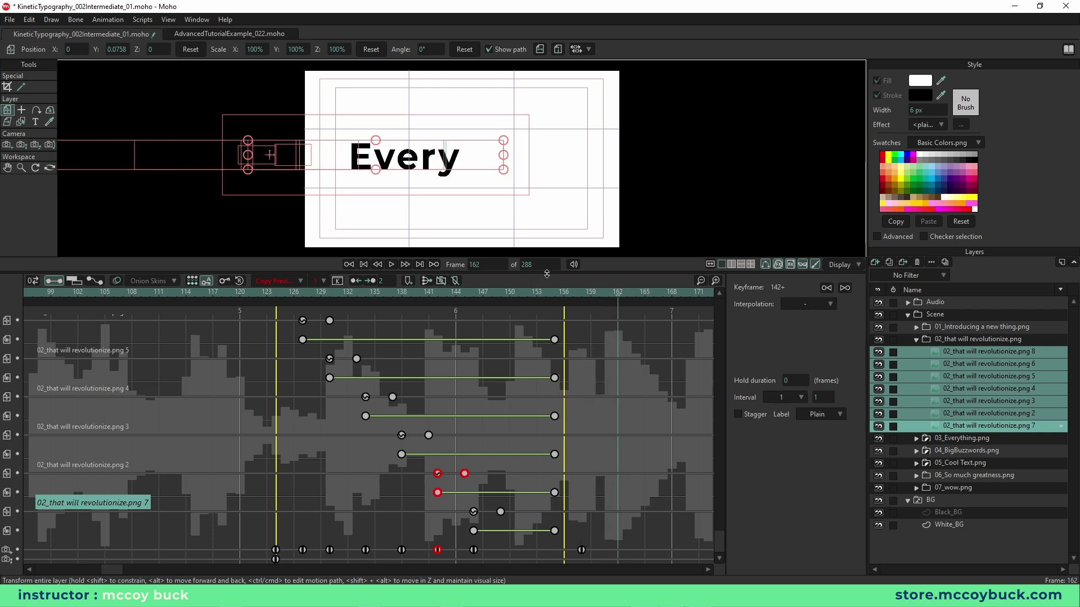
{"action": "left_click_drag", "start_coordinate": [546, 274], "coordinate": [547, 417]}
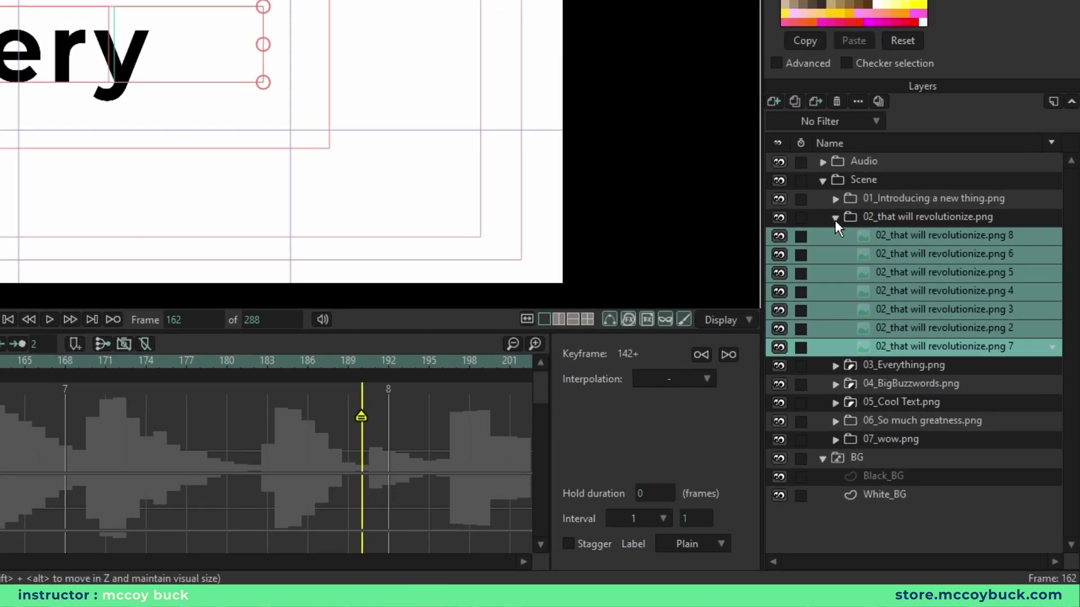
{"action": "left_click", "coordinate": [916, 340]}
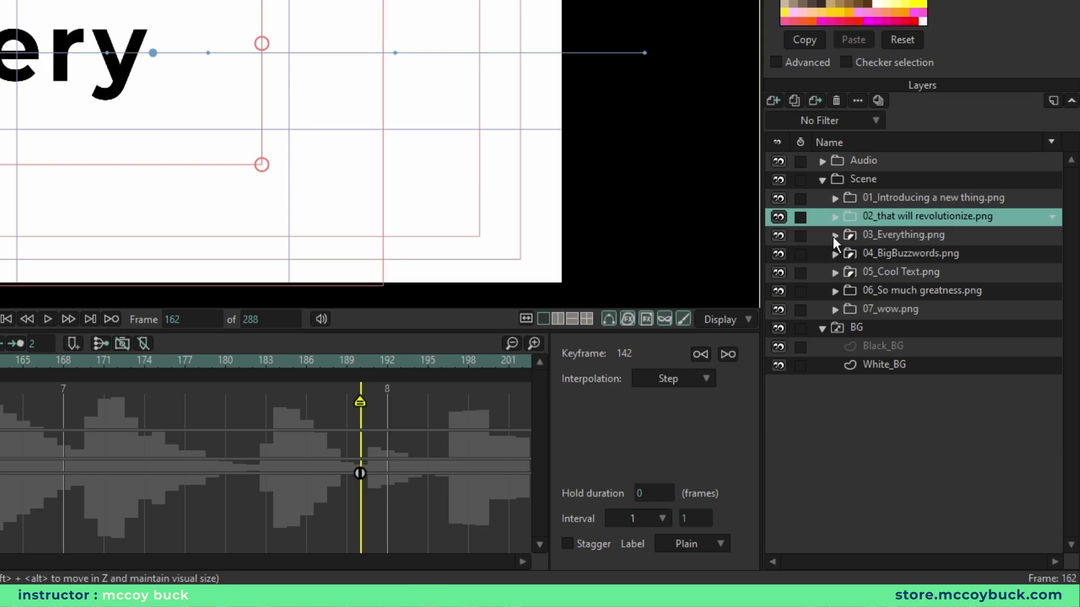
{"action": "left_click", "coordinate": [947, 353]}
{"action": "left_click", "coordinate": [835, 236]}
{"action": "left_click", "coordinate": [896, 256]}
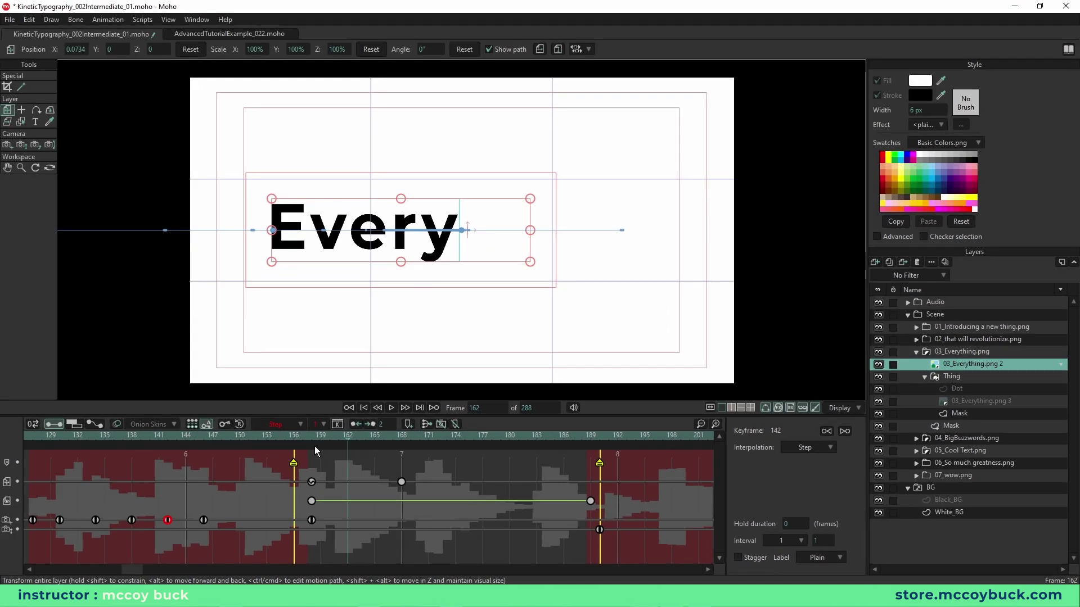
Step: Play and scrub the transition from "revolutionize" to "Every", and park the playhead at frame 158
{"action": "left_click_drag", "start_coordinate": [315, 439], "coordinate": [208, 438]}
{"action": "key", "text": "space"}
{"action": "left_click_drag", "start_coordinate": [321, 440], "coordinate": [315, 439]}
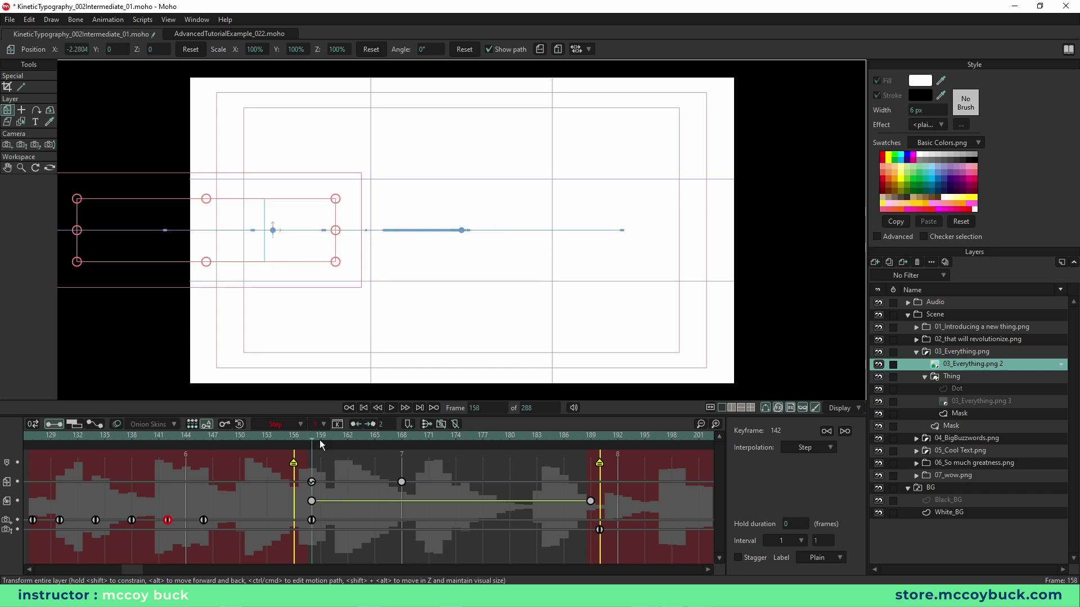
{"action": "left_click", "coordinate": [231, 438]}
{"action": "key", "text": "space"}
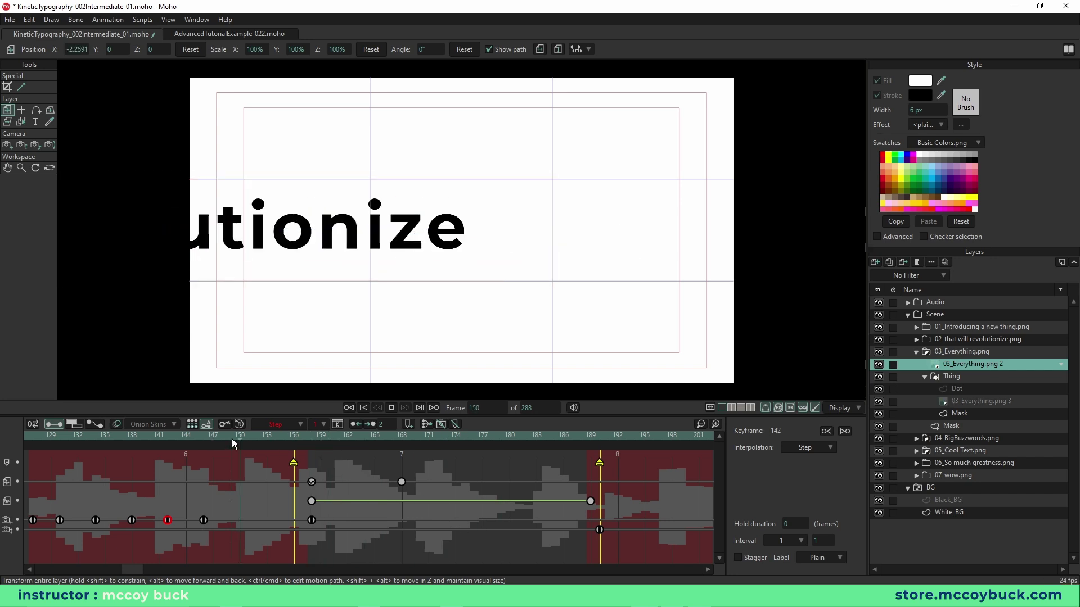
{"action": "key", "text": "space"}
{"action": "left_click", "coordinate": [311, 437]}
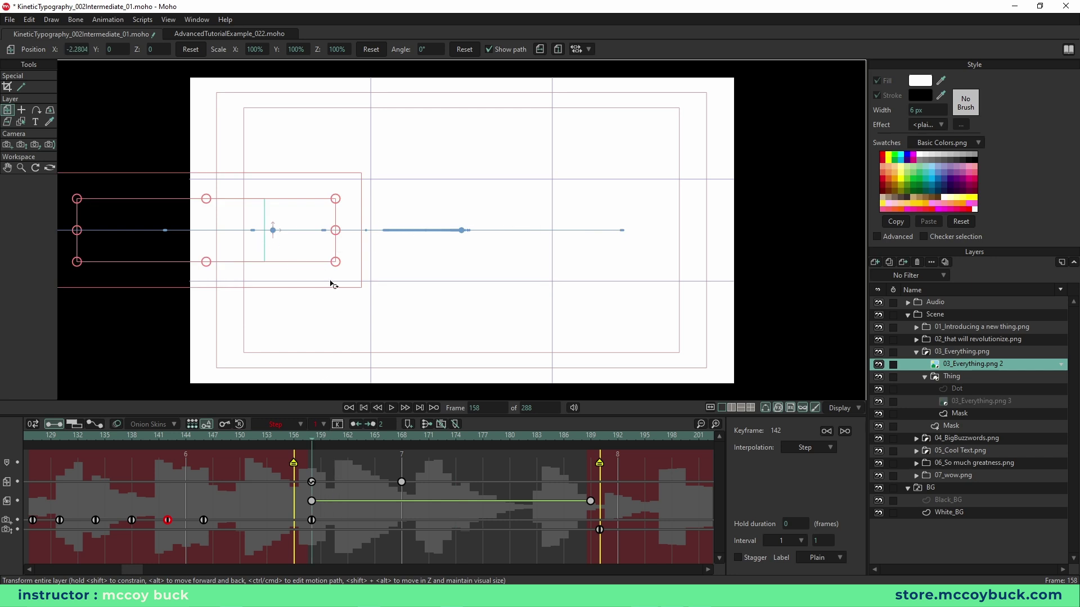
Step: Move the 03_Everything.png 2 keyframes and the camera key from frame 158 to frame 154, previewing the earlier transition
{"action": "left_click_drag", "start_coordinate": [306, 476], "coordinate": [311, 528]}
{"action": "left_click_drag", "start_coordinate": [311, 484], "coordinate": [284, 485]}
{"action": "left_click_drag", "start_coordinate": [285, 437], "coordinate": [130, 439]}
{"action": "key", "text": "space"}
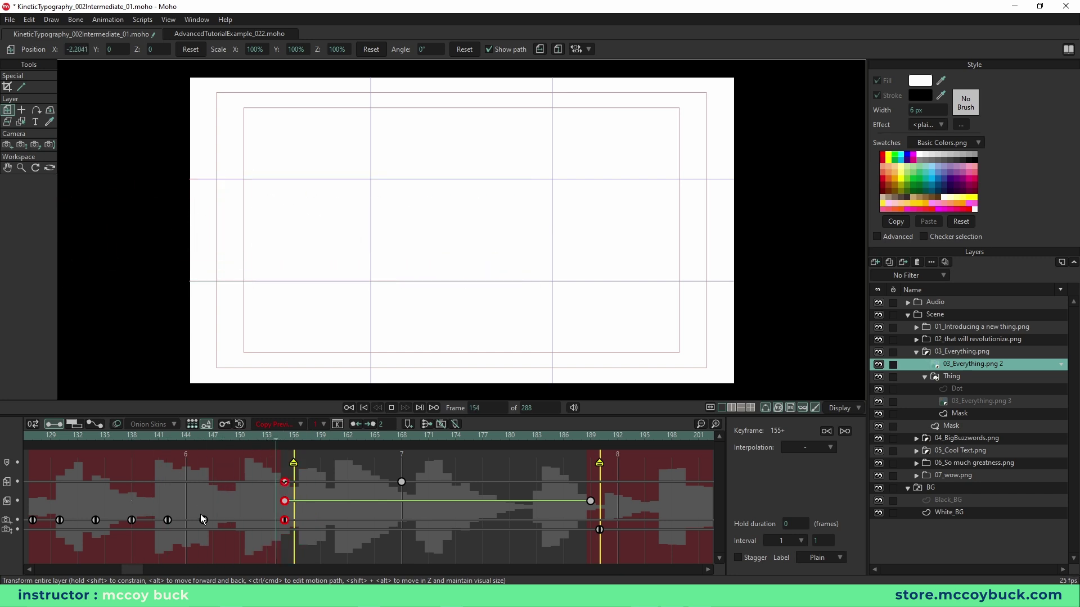
{"action": "key", "text": "space"}
{"action": "left_click_drag", "start_coordinate": [285, 482], "coordinate": [274, 479]}
{"action": "left_click", "coordinate": [178, 435]}
{"action": "key", "text": "space"}
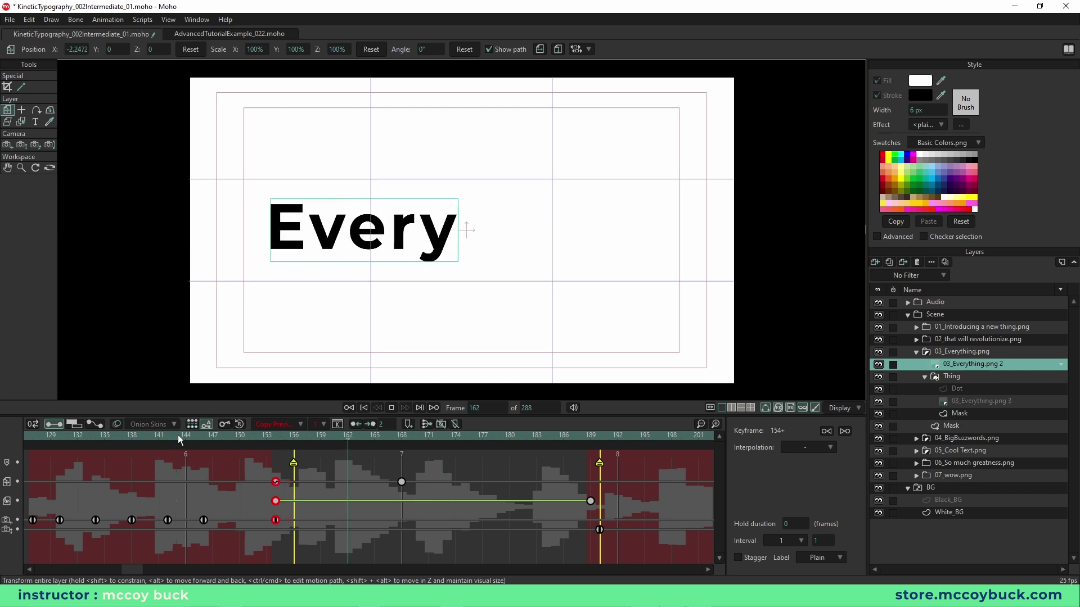
Step: Scrub, replay and step between the frames around 153 and 154 to examine the camera jump into "Every"
{"action": "left_click_drag", "start_coordinate": [178, 434], "coordinate": [269, 435]}
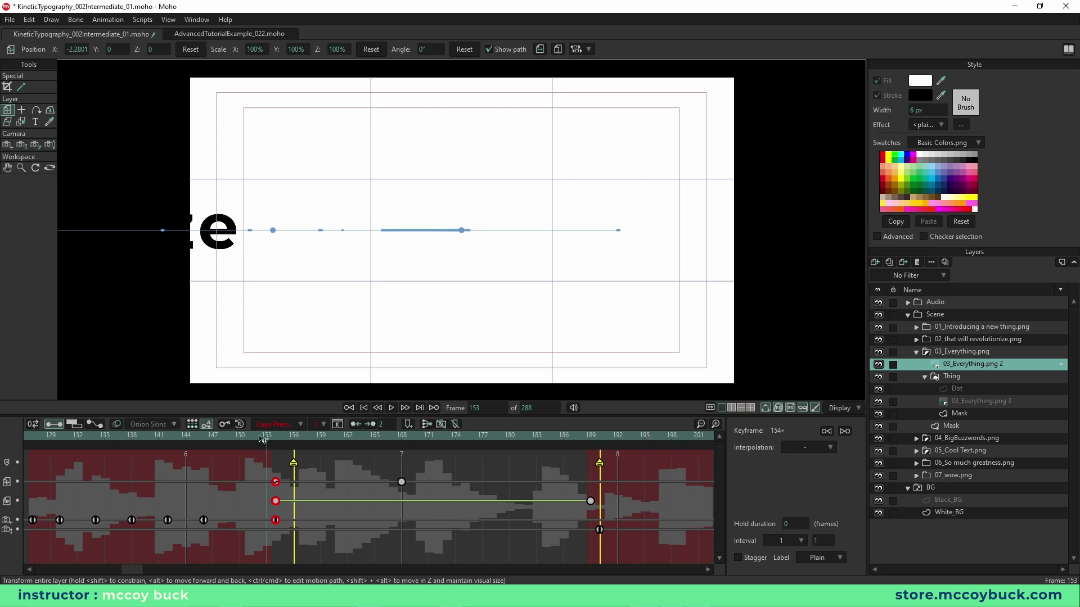
{"action": "key", "text": "Right"}
{"action": "key", "text": "Left"}
{"action": "key", "text": "Right"}
{"action": "key", "text": "Left"}
{"action": "key", "text": "Left"}
{"action": "key", "text": "Right"}
{"action": "left_click", "coordinate": [197, 440]}
{"action": "key", "text": "space"}
{"action": "key", "text": "space"}
{"action": "left_click_drag", "start_coordinate": [197, 439], "coordinate": [267, 440]}
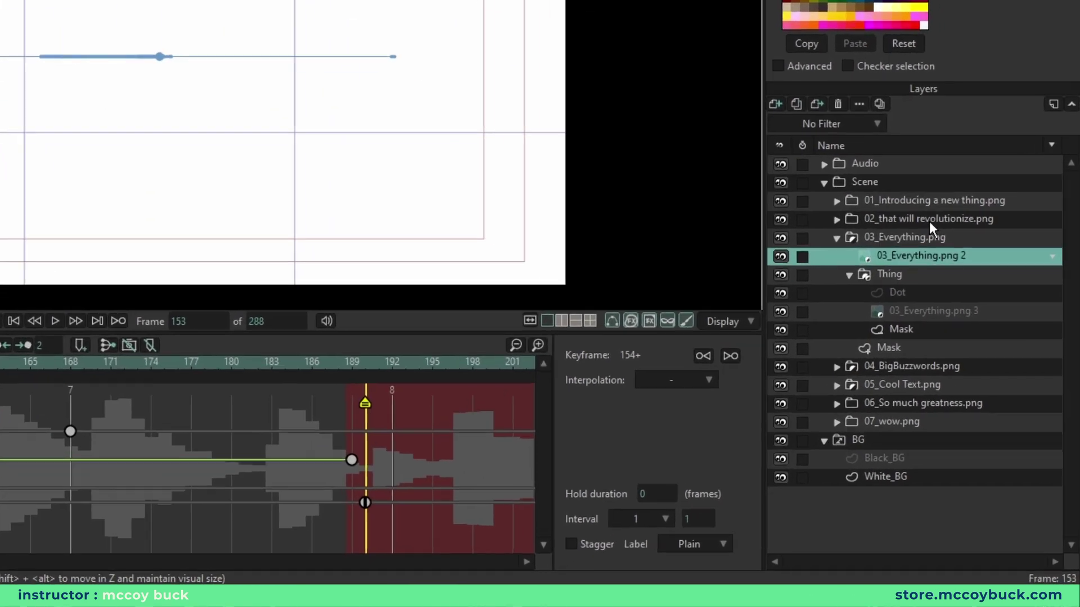
Step: Select the 02_that will revolutionize.png group and step through to frame 154 to examine its exit keyframes against the camera key
{"action": "left_click", "coordinate": [978, 340]}
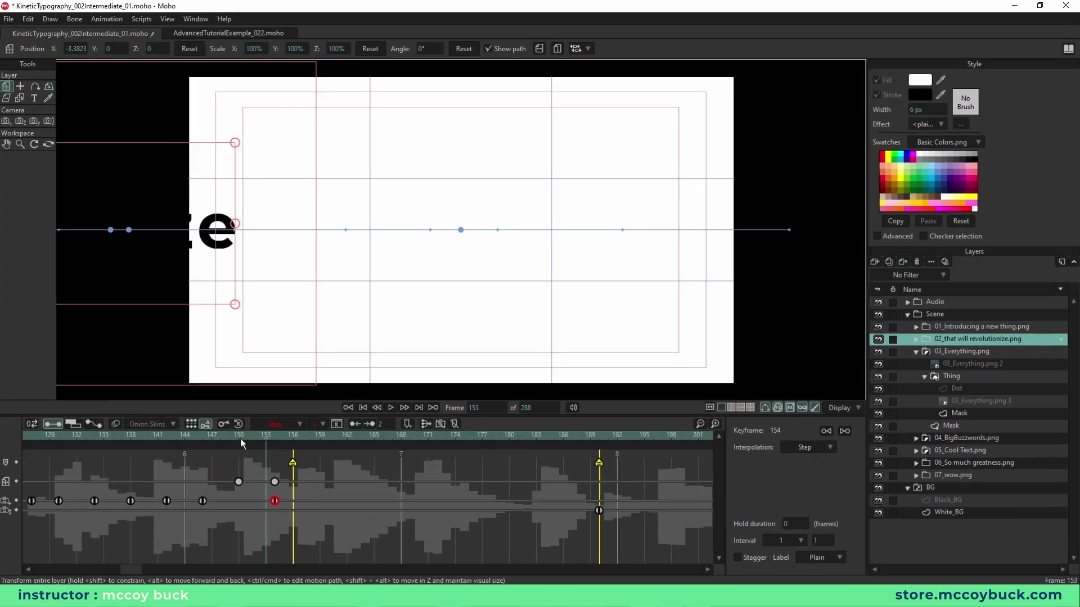
{"action": "left_click", "coordinate": [242, 435]}
{"action": "key", "text": "Right"}
{"action": "key", "text": "Right"}
{"action": "key", "text": "Right"}
{"action": "key", "text": "Right"}
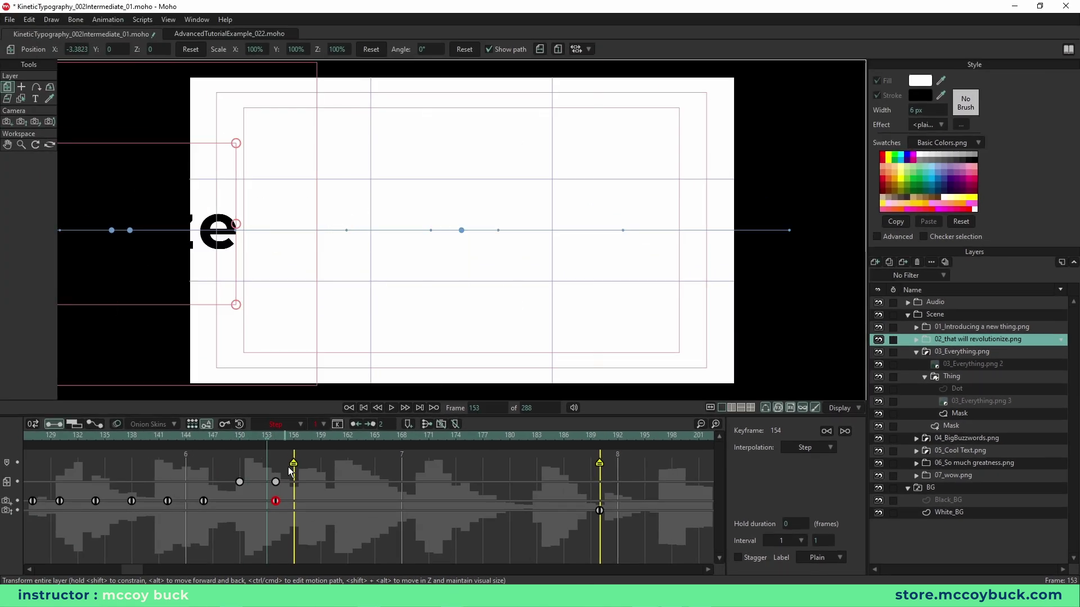
{"action": "key", "text": "Left"}
{"action": "key", "text": "Right"}
{"action": "scroll", "coordinate": [143, 264], "scroll_direction": "down", "scroll_amount": 1}
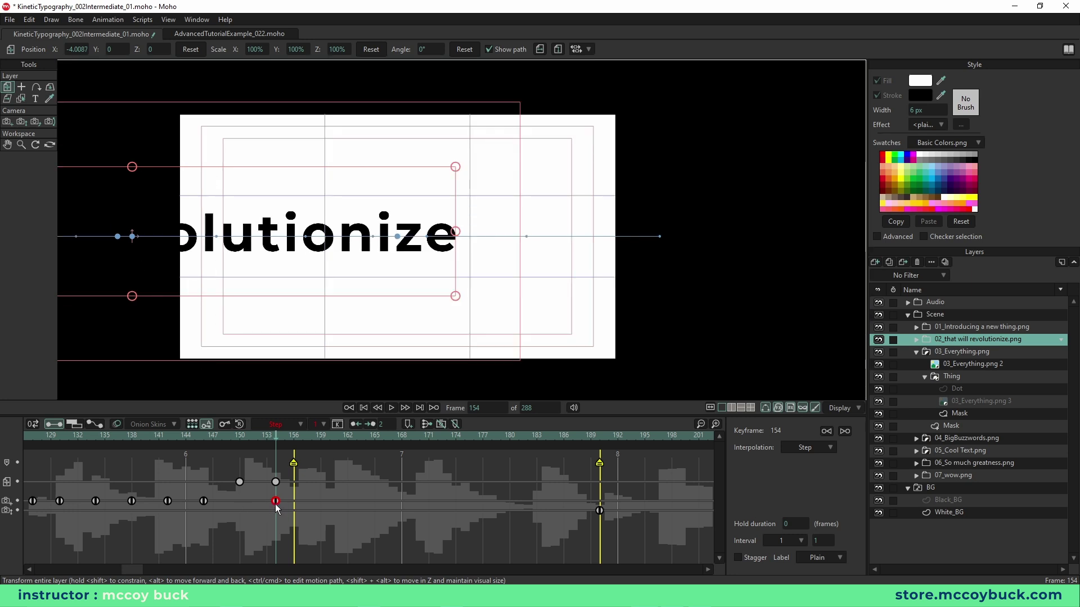
{"action": "left_click_drag", "start_coordinate": [230, 429], "coordinate": [274, 439]}
{"action": "left_click_drag", "start_coordinate": [193, 301], "coordinate": [326, 289]}
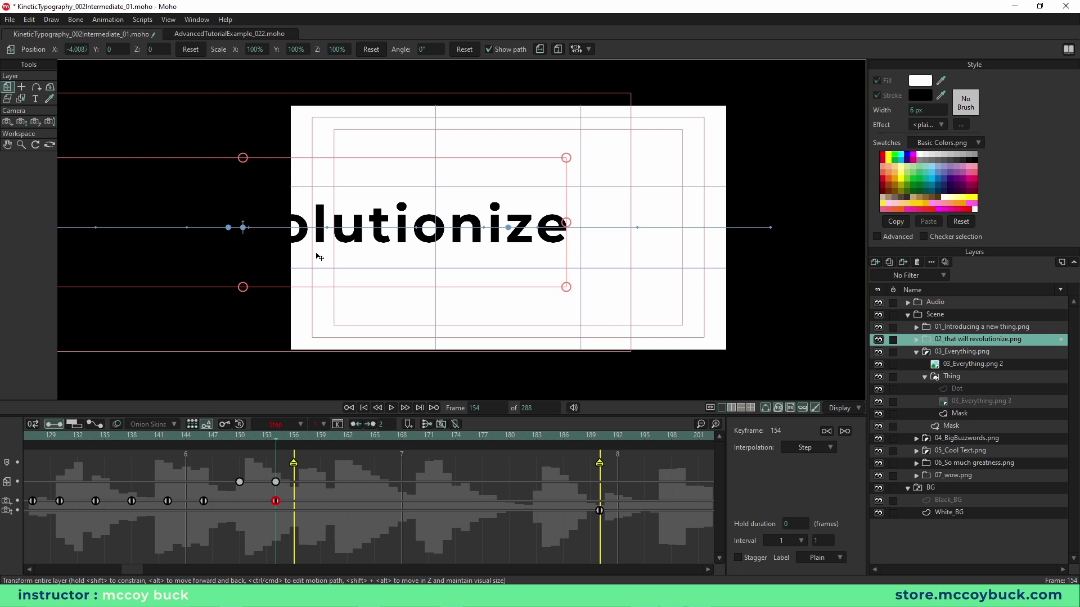
Step: Reveal the artwork outside the camera frame and move the 02_that will revolutionize.png group left to X -8.4111 at frame 154
{"action": "key", "text": "ctrl+m"}
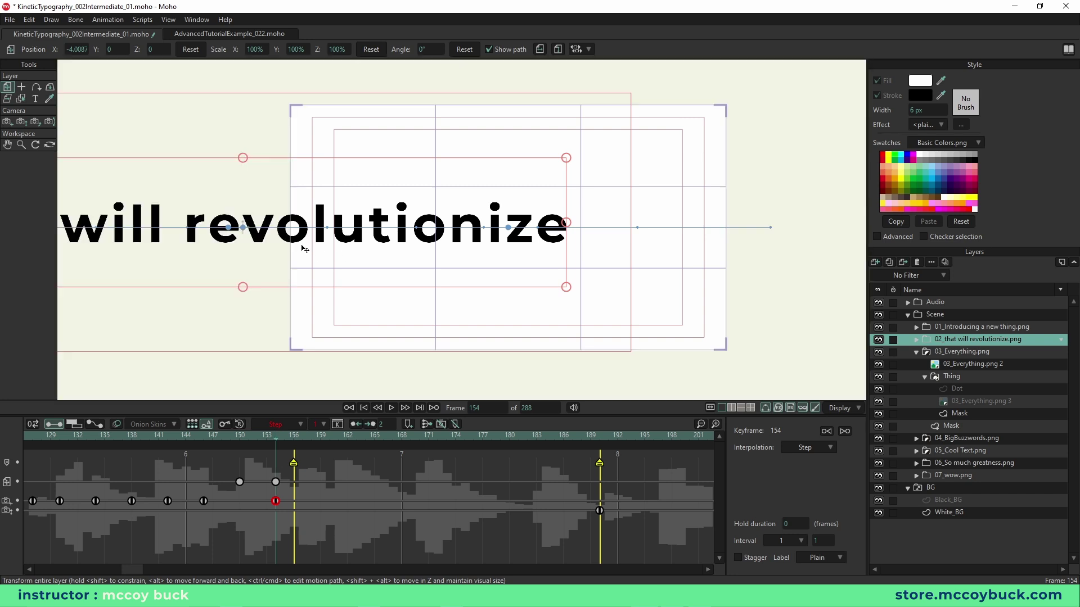
{"action": "left_click_drag", "start_coordinate": [258, 434], "coordinate": [272, 437]}
{"action": "left_click_drag", "start_coordinate": [456, 233], "coordinate": [175, 228]}
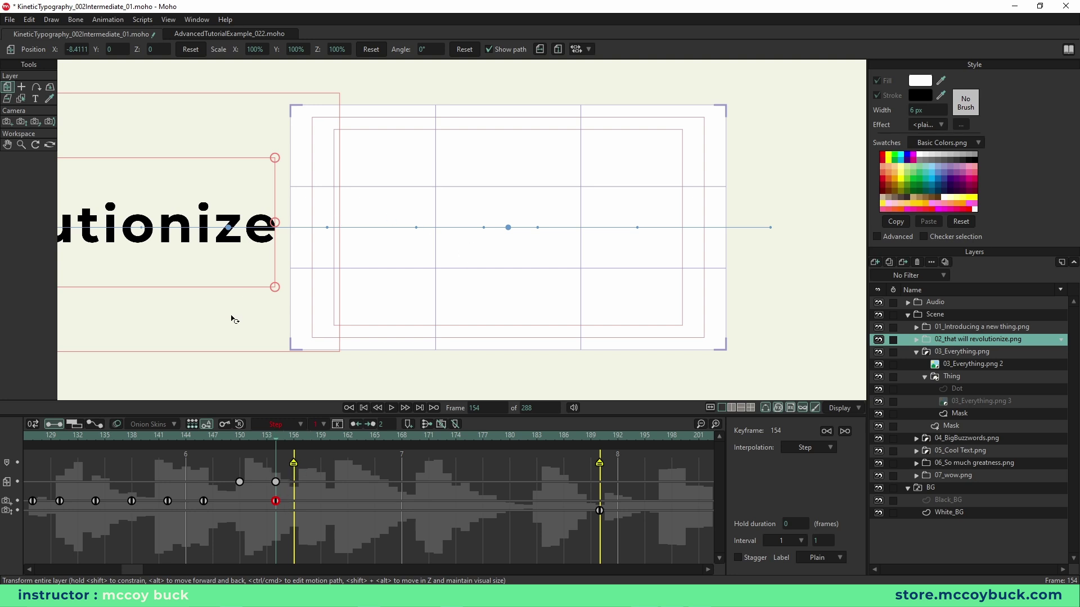
Step: Scrub and step back and forth through the frames around 150 to 154 to examine how "revolutionize" exits the frame
{"action": "left_click", "coordinate": [241, 441]}
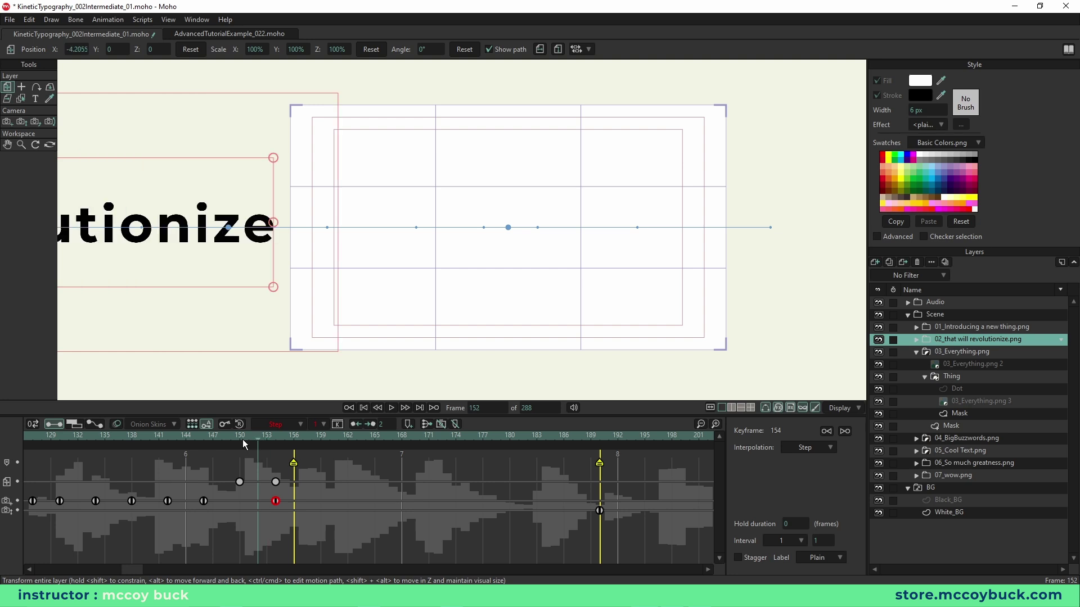
{"action": "left_click", "coordinate": [245, 443]}
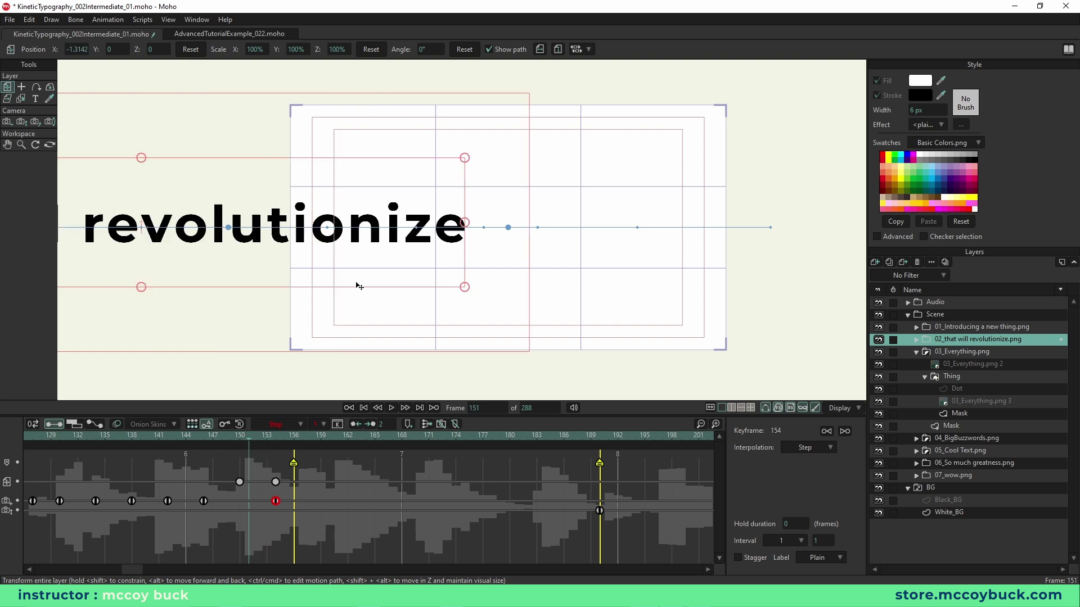
{"action": "key", "text": "Left"}
{"action": "key", "text": "Right"}
{"action": "key", "text": "Right"}
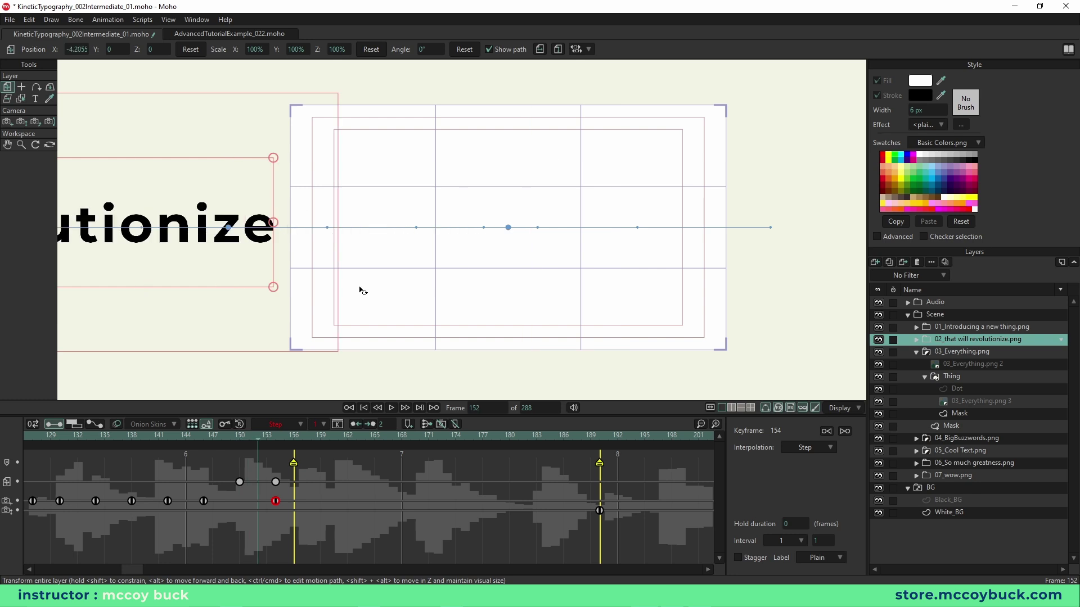
{"action": "key", "text": "Right"}
{"action": "key", "text": "Right"}
{"action": "key", "text": "Left"}
{"action": "key", "text": "Left"}
{"action": "key", "text": "Left"}
{"action": "key", "text": "Left"}
{"action": "key", "text": "Left"}
{"action": "key", "text": "Right"}
{"action": "key", "text": "Right"}
{"action": "key", "text": "Right"}
{"action": "key", "text": "Right"}
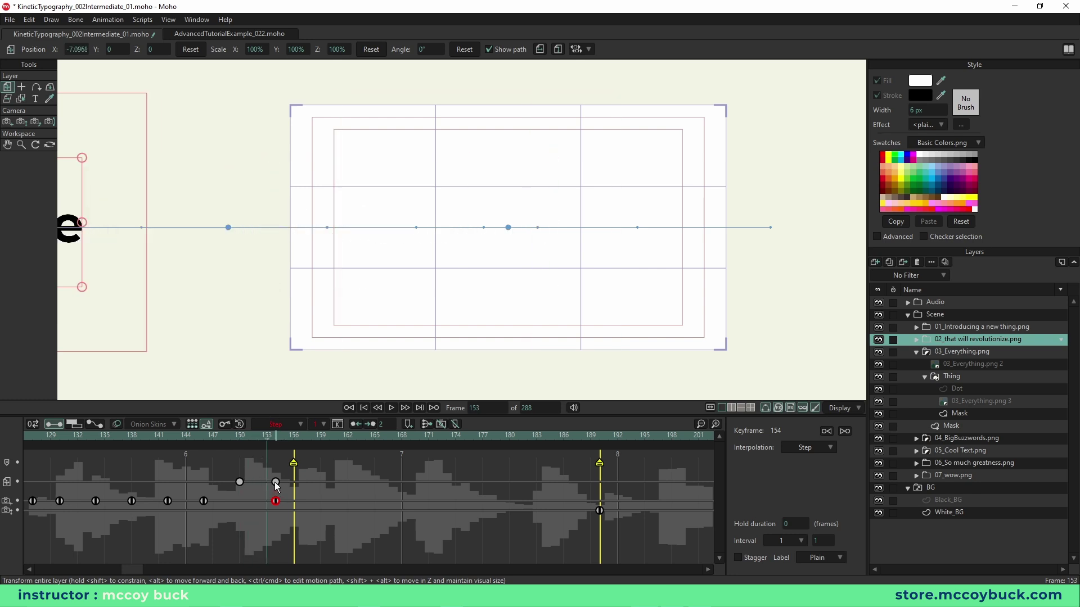
Step: Move the 02_that will revolutionize.png exit position keyframe from frame 154 to 153 and compare both frames across the camera jump
{"action": "left_click_drag", "start_coordinate": [275, 482], "coordinate": [266, 482]}
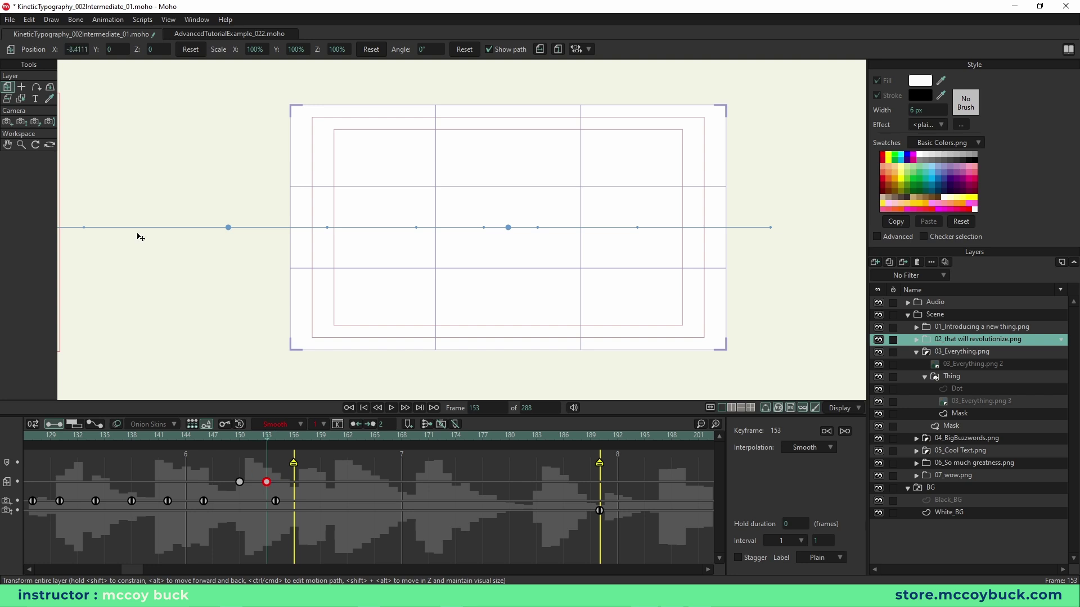
{"action": "scroll", "coordinate": [128, 229], "scroll_direction": "down", "scroll_amount": 3}
{"action": "scroll", "coordinate": [65, 242], "scroll_direction": "down", "scroll_amount": 1}
{"action": "left_click_drag", "start_coordinate": [61, 242], "coordinate": [173, 242]}
{"action": "scroll", "coordinate": [231, 245], "scroll_direction": "up", "scroll_amount": 1}
{"action": "scroll", "coordinate": [222, 243], "scroll_direction": "up", "scroll_amount": 4}
{"action": "scroll", "coordinate": [191, 236], "scroll_direction": "down", "scroll_amount": 3}
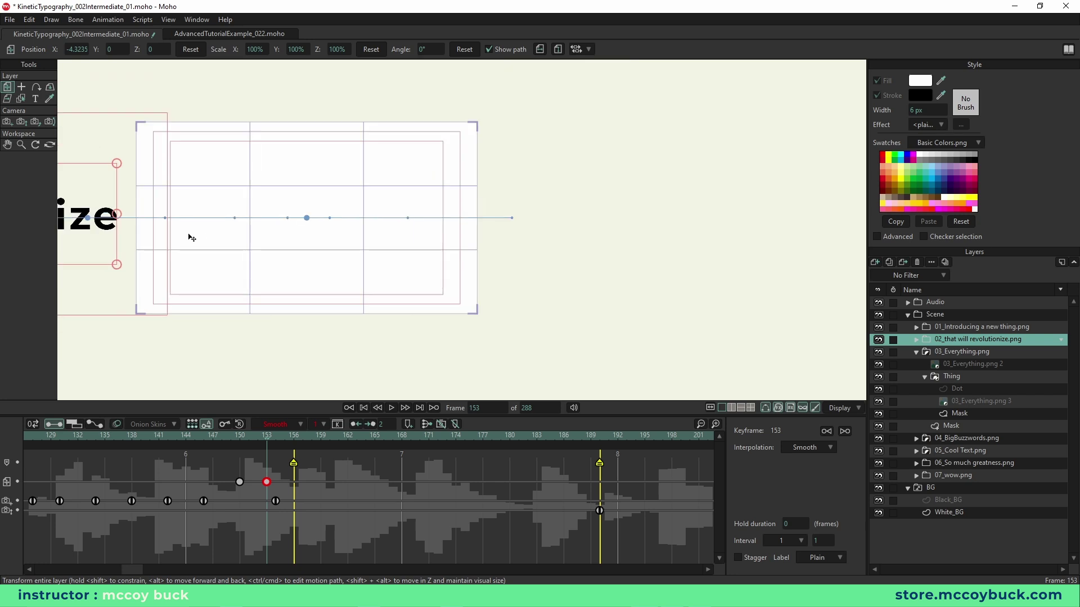
{"action": "left_click", "coordinate": [276, 488]}
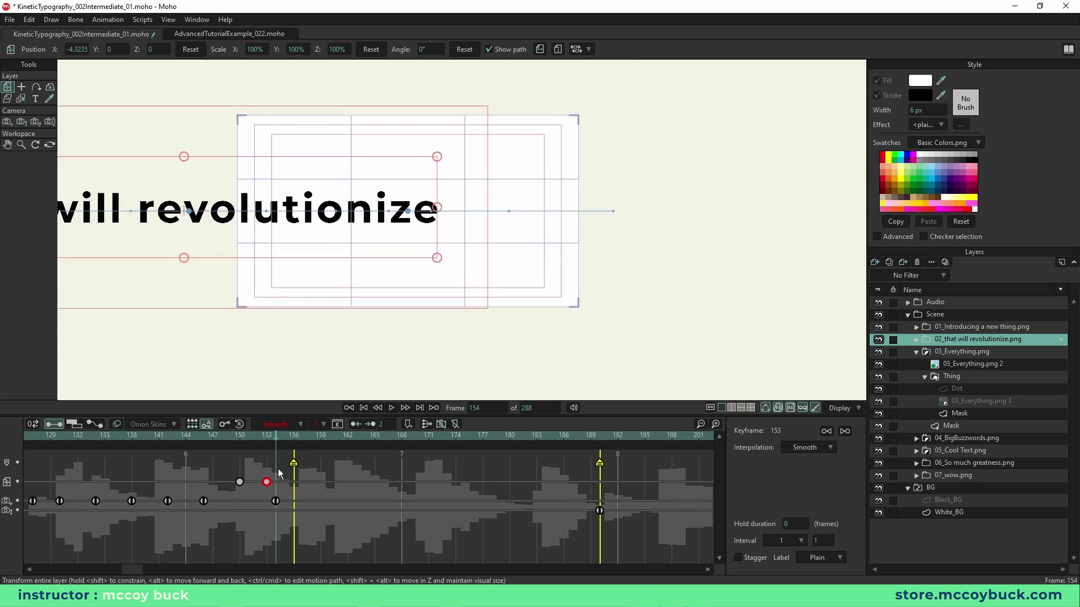
{"action": "key", "text": "ctrl+Left"}
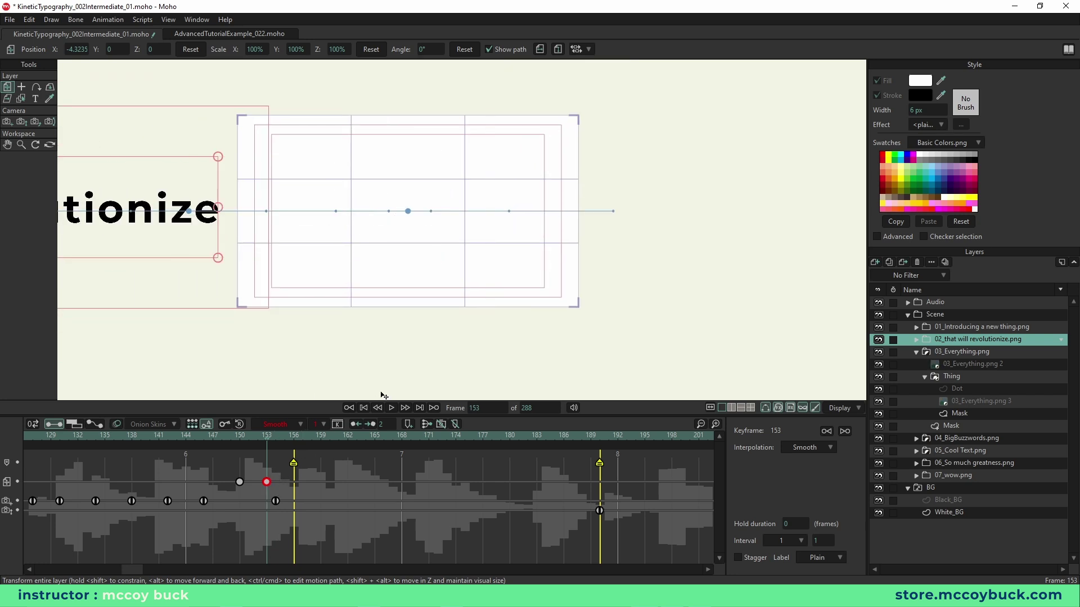
{"action": "key", "text": "ctrl+Right"}
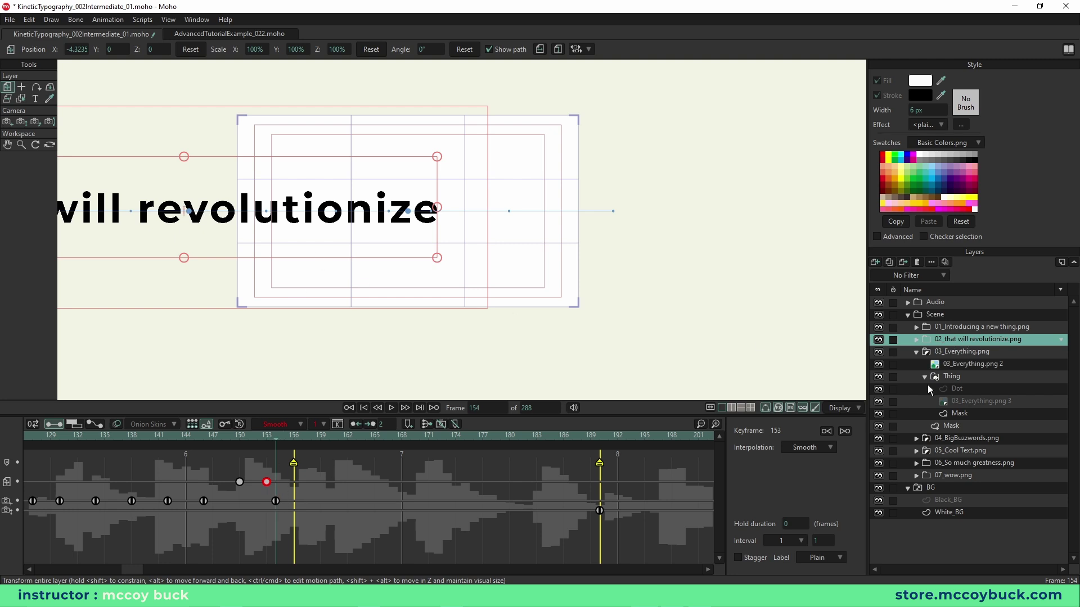
{"action": "key", "text": "ctrl+Left"}
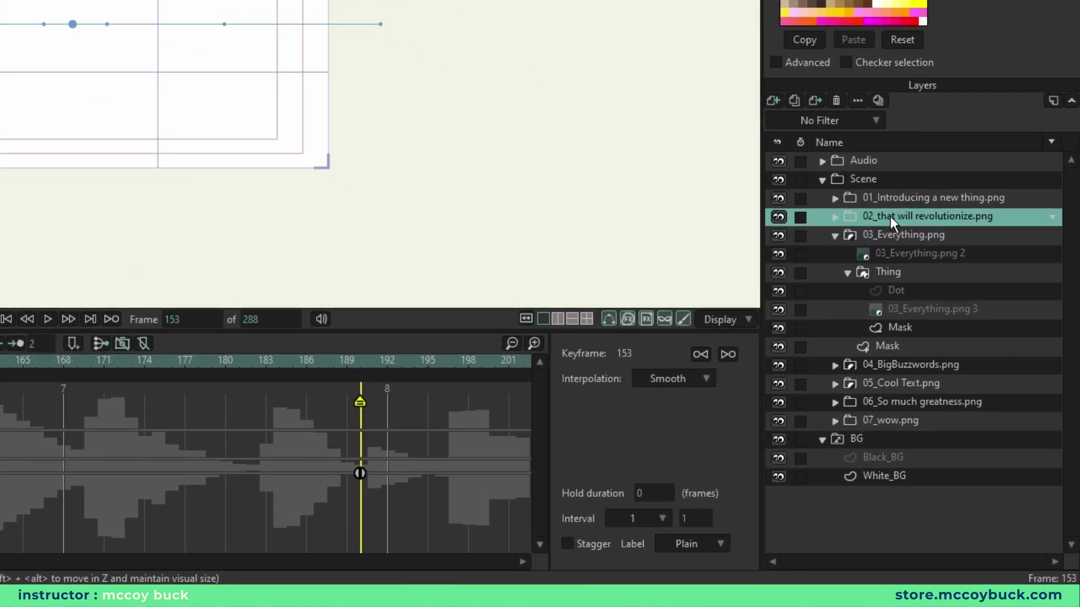
Step: Turn off the visibility of 02_that will revolutionize.png at frame 153 and play back the cut to "Every"
{"action": "left_click", "coordinate": [858, 101]}
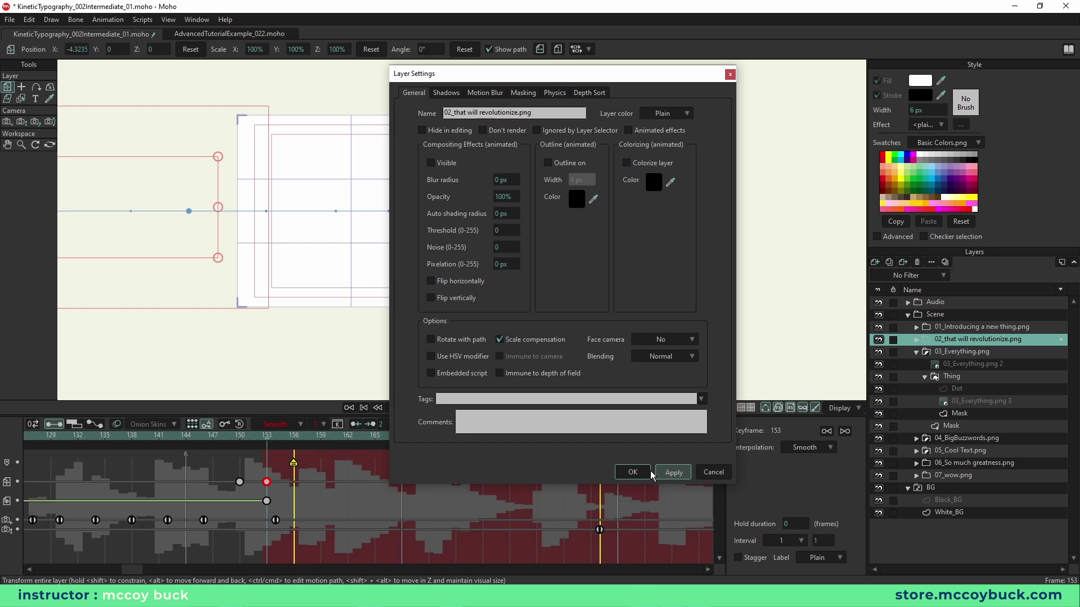
{"action": "left_click", "coordinate": [625, 469]}
{"action": "left_click", "coordinate": [140, 438]}
{"action": "key", "text": "space"}
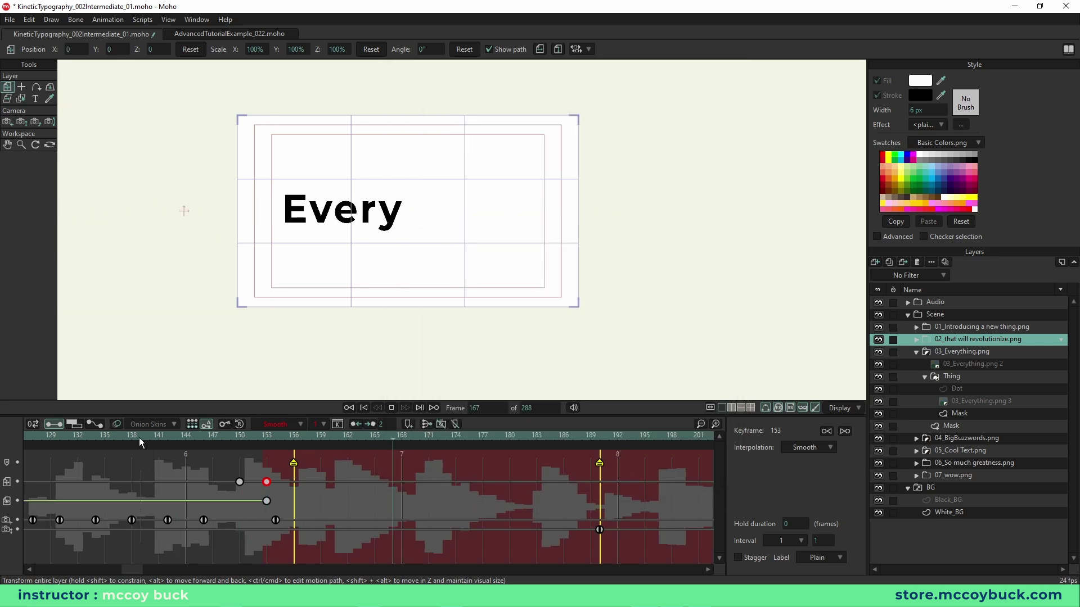
{"action": "key", "text": "space"}
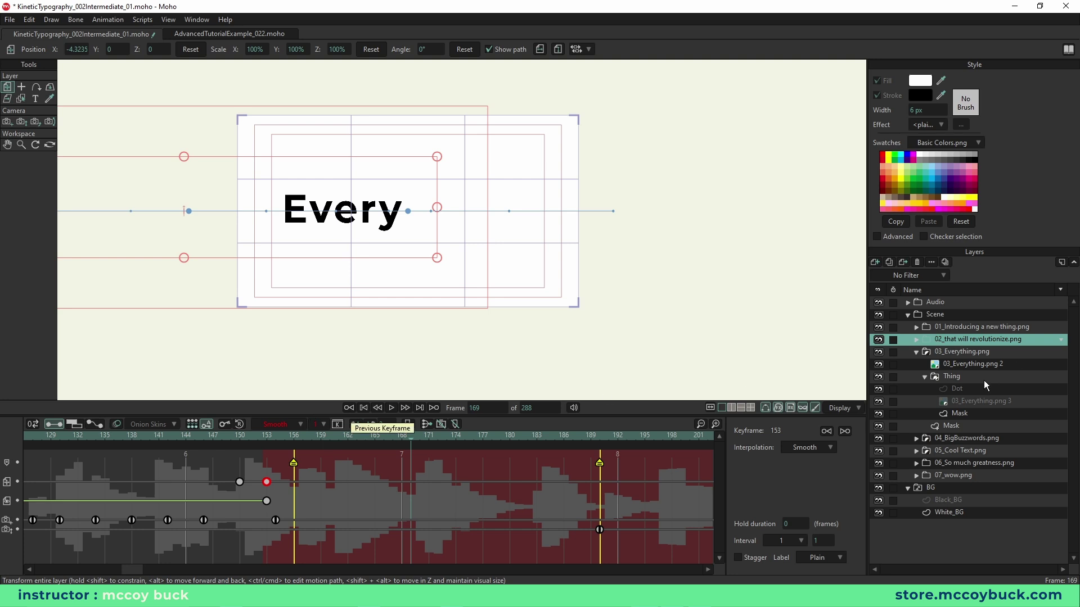
Step: Check the "thing" timing against the audio and move the Thing group's entry position keyframe from frame 170 to 166
{"action": "left_click", "coordinate": [966, 376]}
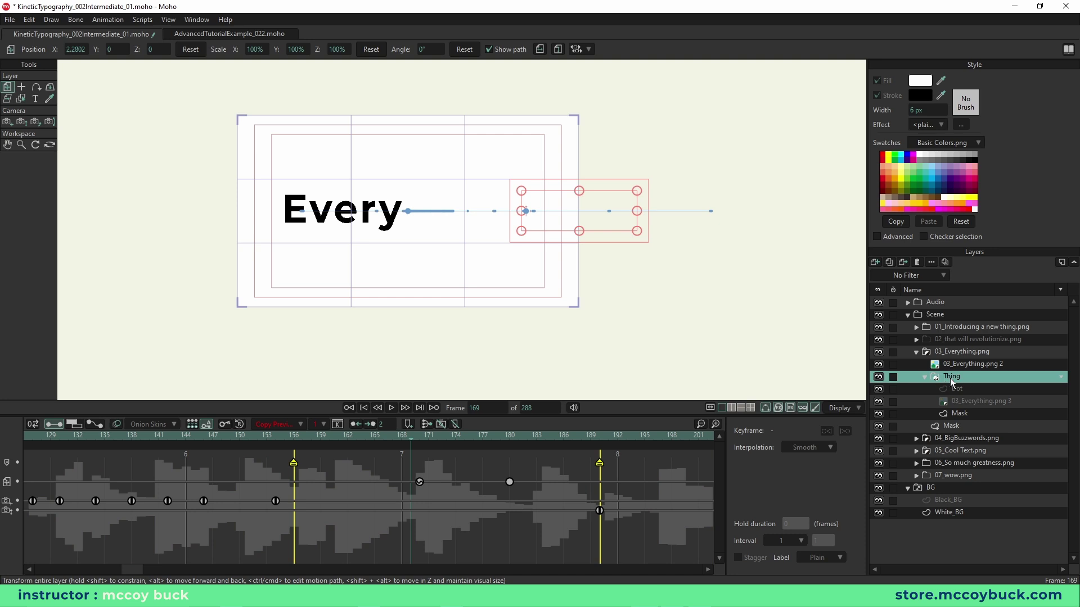
{"action": "left_click", "coordinate": [418, 437]}
{"action": "left_click", "coordinate": [987, 403]}
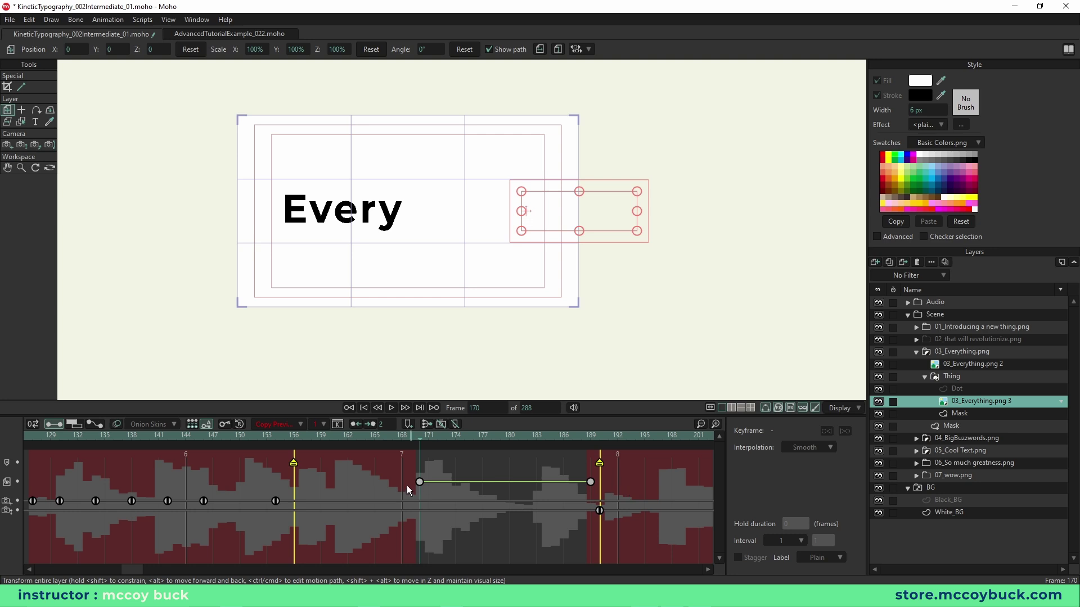
{"action": "left_click", "coordinate": [967, 379]}
{"action": "left_click_drag", "start_coordinate": [392, 440], "coordinate": [383, 440]}
{"action": "left_click", "coordinate": [293, 437]}
{"action": "key", "text": "space"}
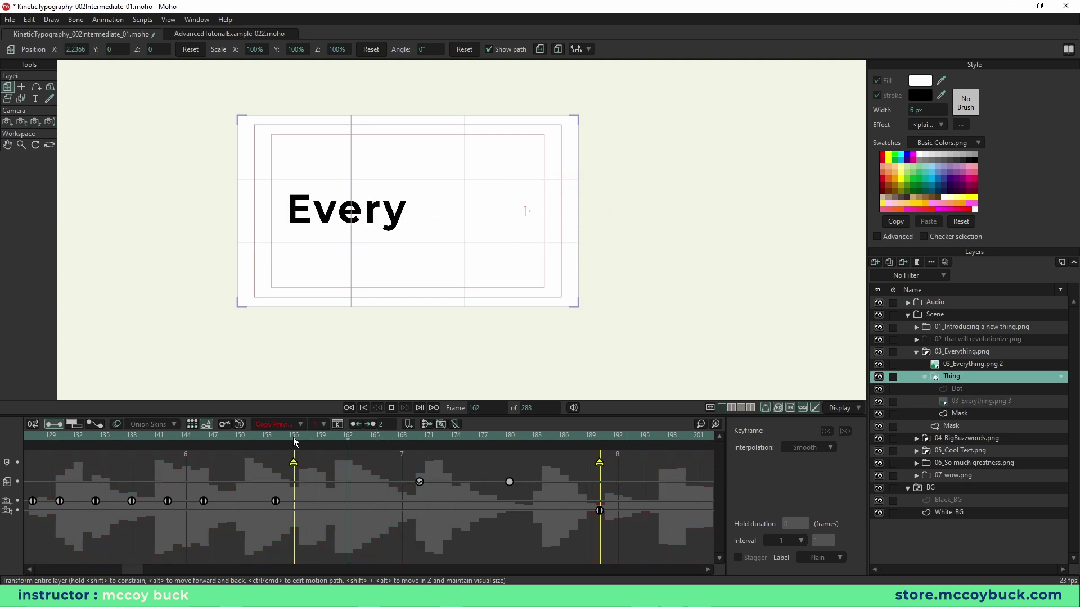
{"action": "key", "text": "space"}
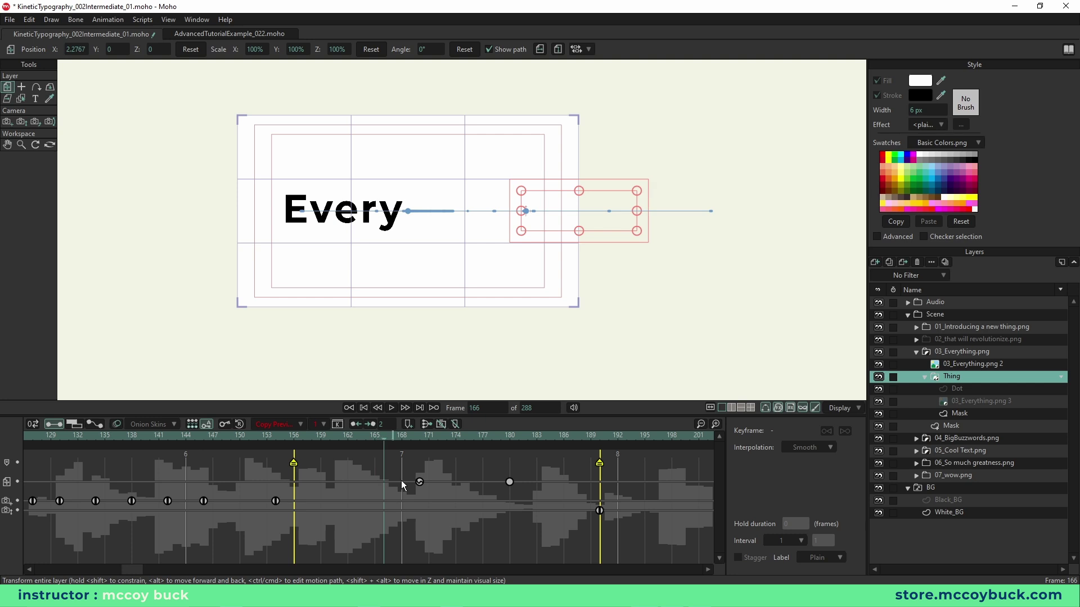
{"action": "left_click_drag", "start_coordinate": [420, 481], "coordinate": [383, 482]}
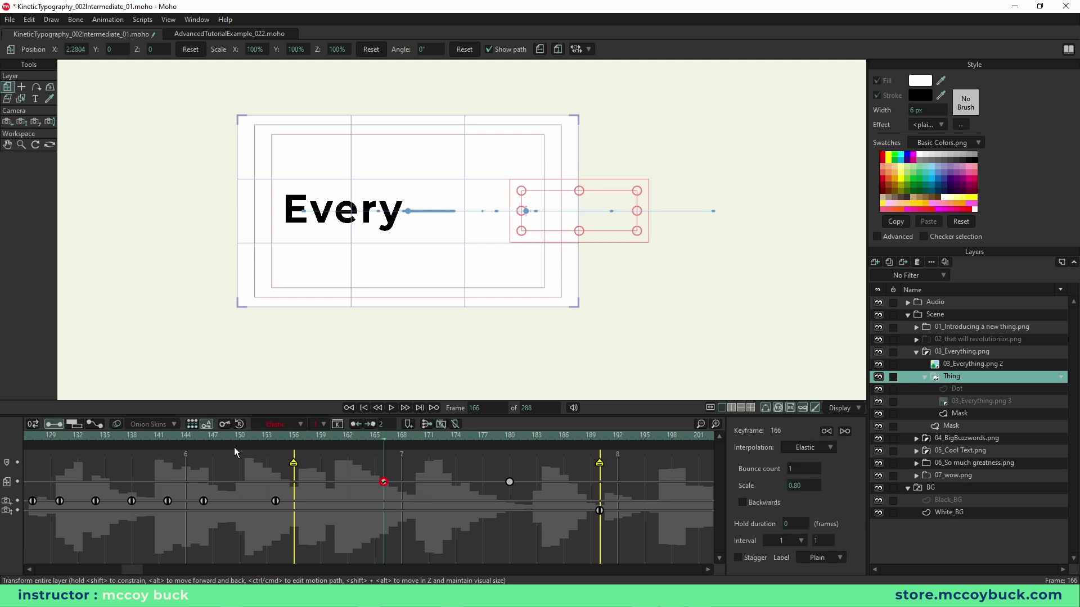
Step: Preview the earlier entry and move the first visibility keyframe of 03_Everything.png 3 to frame 166
{"action": "left_click", "coordinate": [160, 437]}
{"action": "key", "text": "space"}
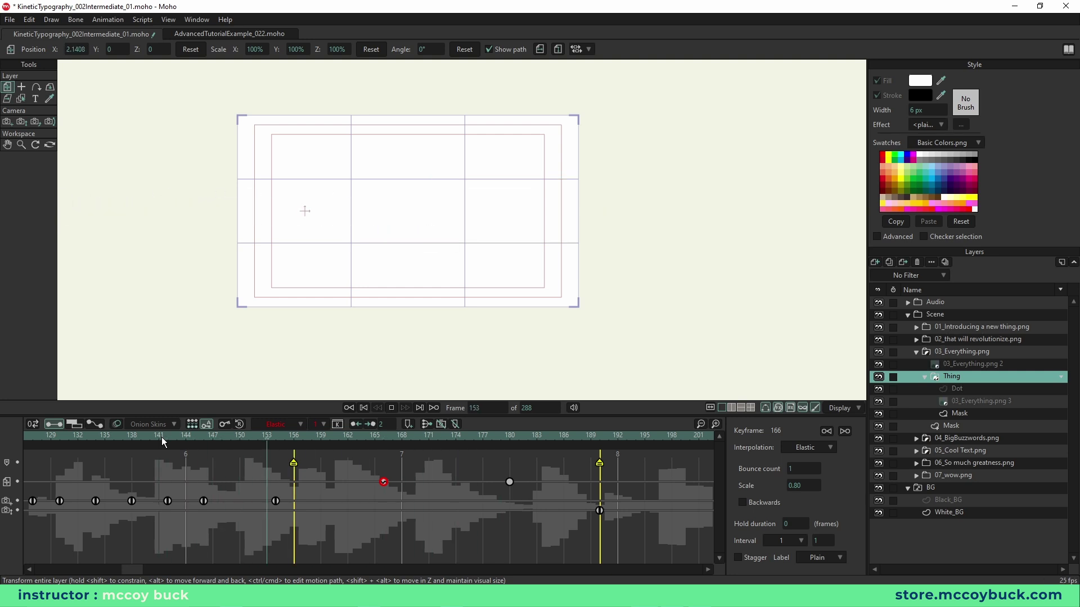
{"action": "left_click_drag", "start_coordinate": [325, 438], "coordinate": [365, 440]}
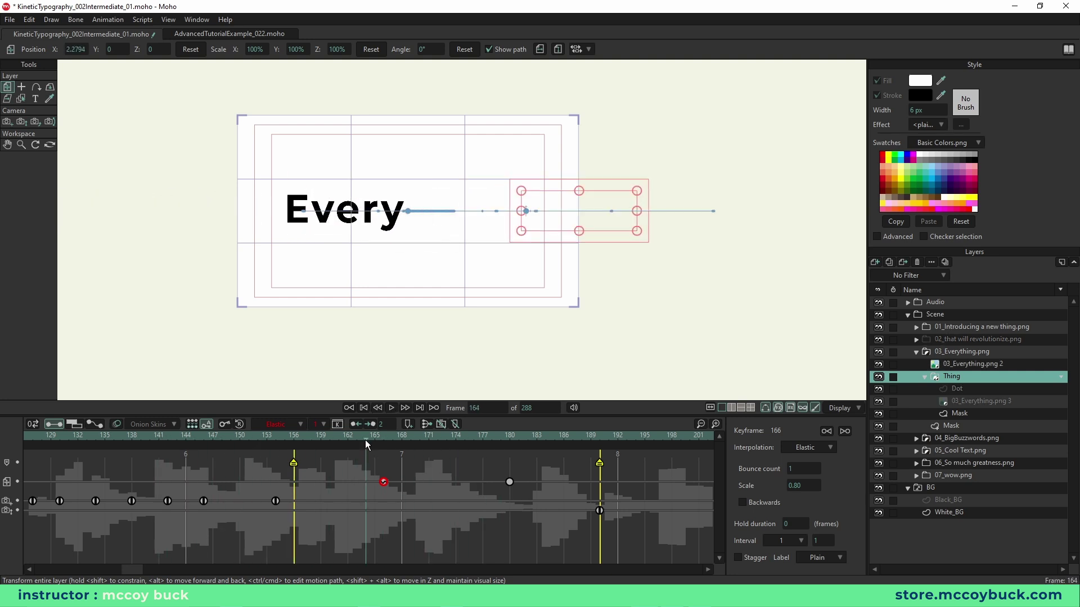
{"action": "left_click", "coordinate": [380, 447]}
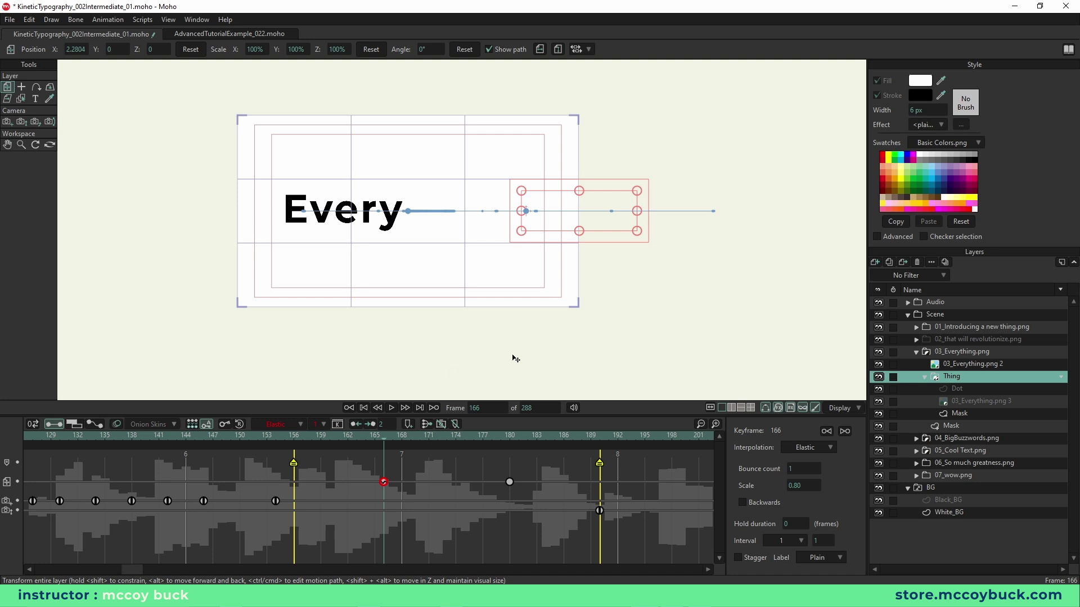
{"action": "left_click", "coordinate": [981, 401]}
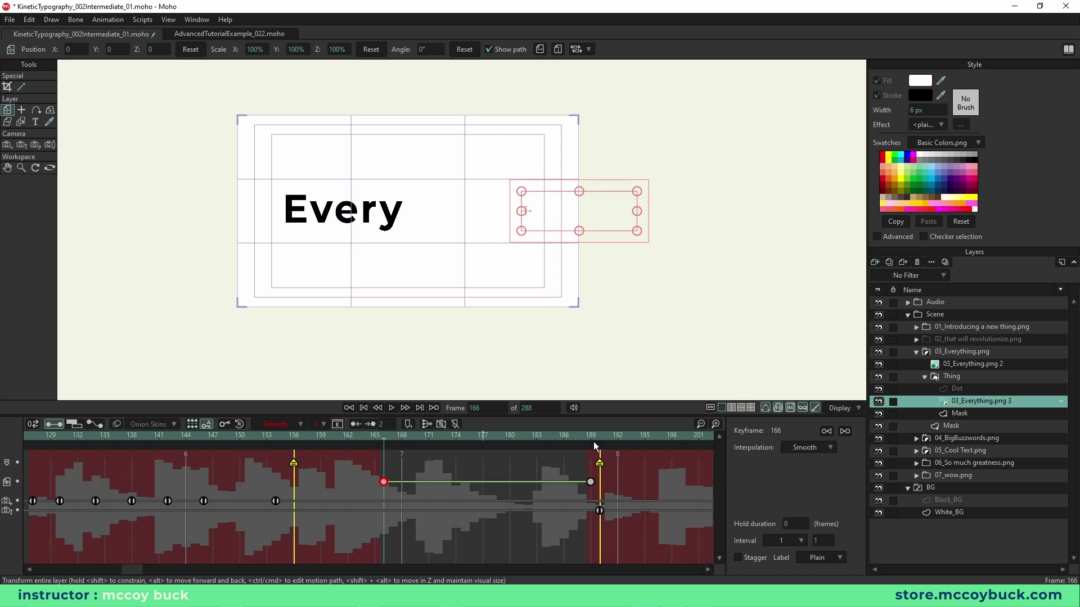
{"action": "left_click", "coordinate": [957, 378]}
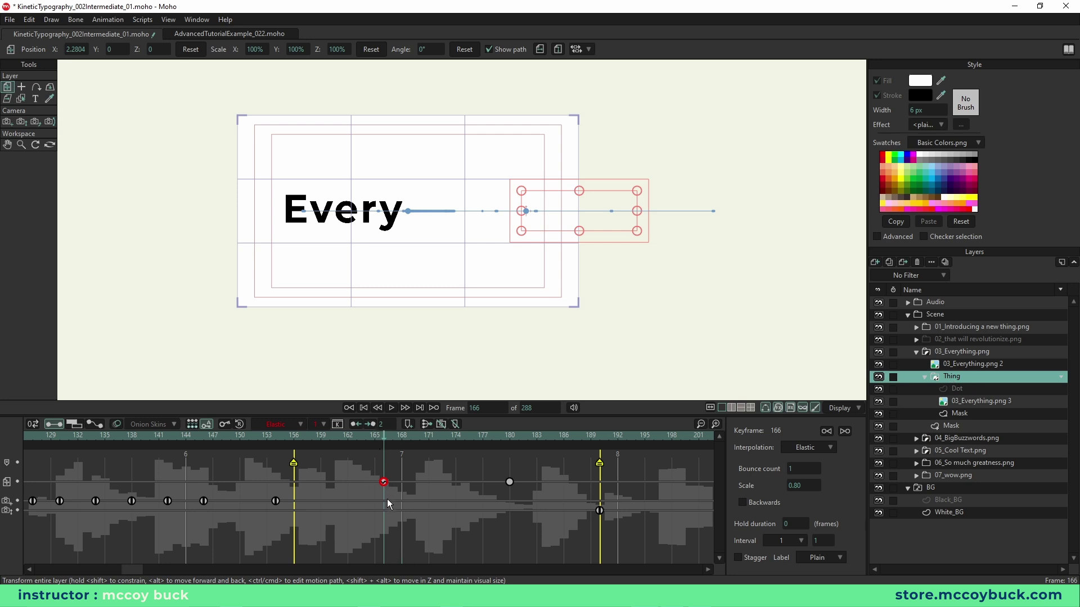
Step: Play back the retimed "Everything" animation through to the black "Big" screen
{"action": "left_click_drag", "start_coordinate": [332, 434], "coordinate": [184, 432]}
{"action": "key", "text": "space"}
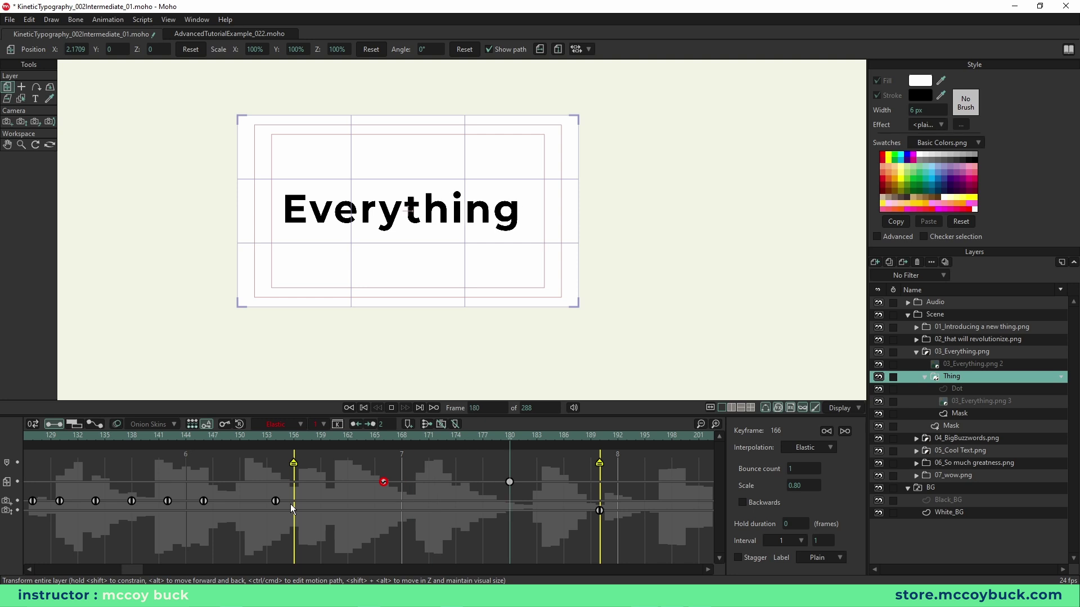
{"action": "key", "text": "space"}
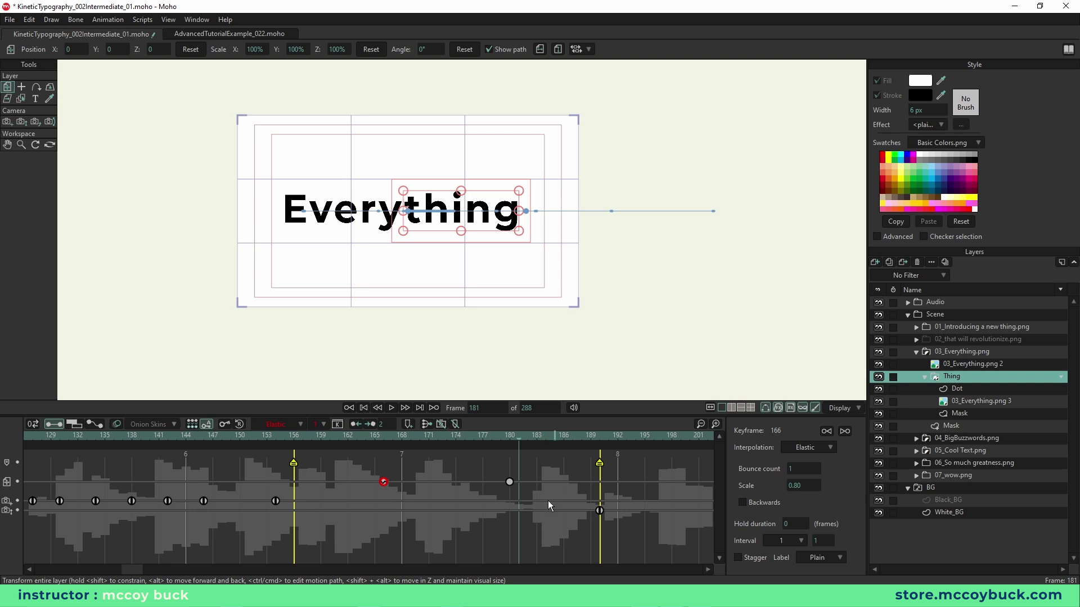
{"action": "key", "text": "space"}
{"action": "key", "text": "space"}
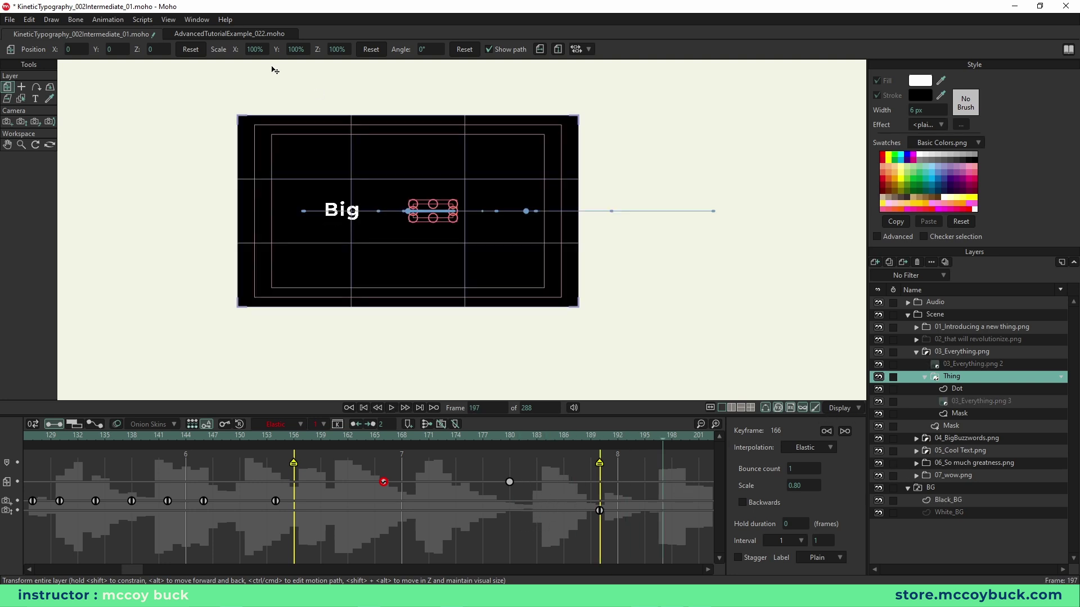
Step: Replay the cut from "Everything" to "Big" and move the BG group's switch keyframe from frame 190 to 186
{"action": "left_click", "coordinate": [953, 487]}
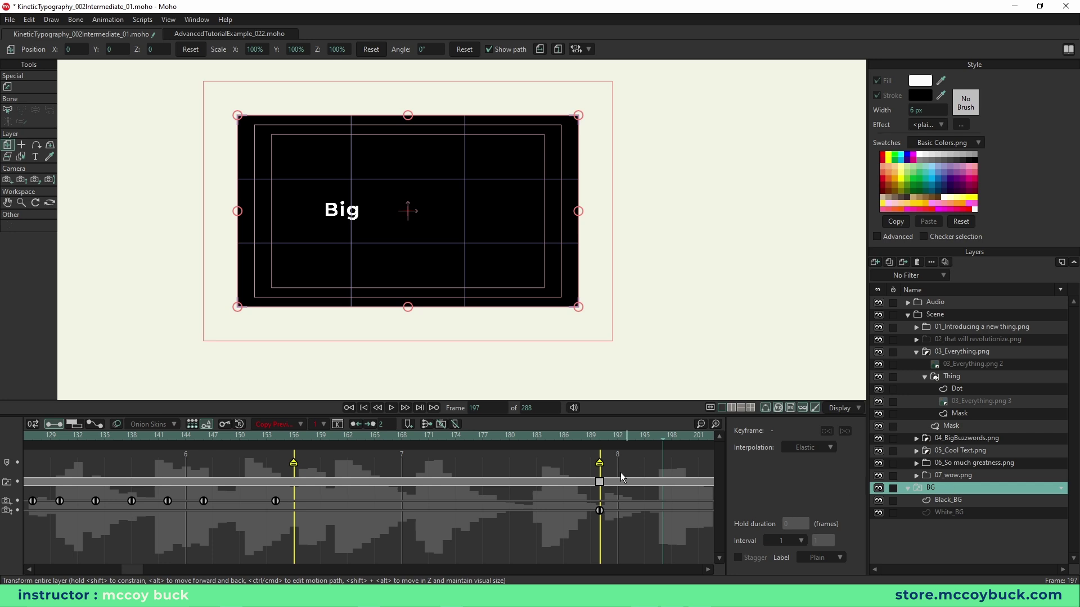
{"action": "left_click_drag", "start_coordinate": [601, 436], "coordinate": [357, 437]}
{"action": "key", "text": "space"}
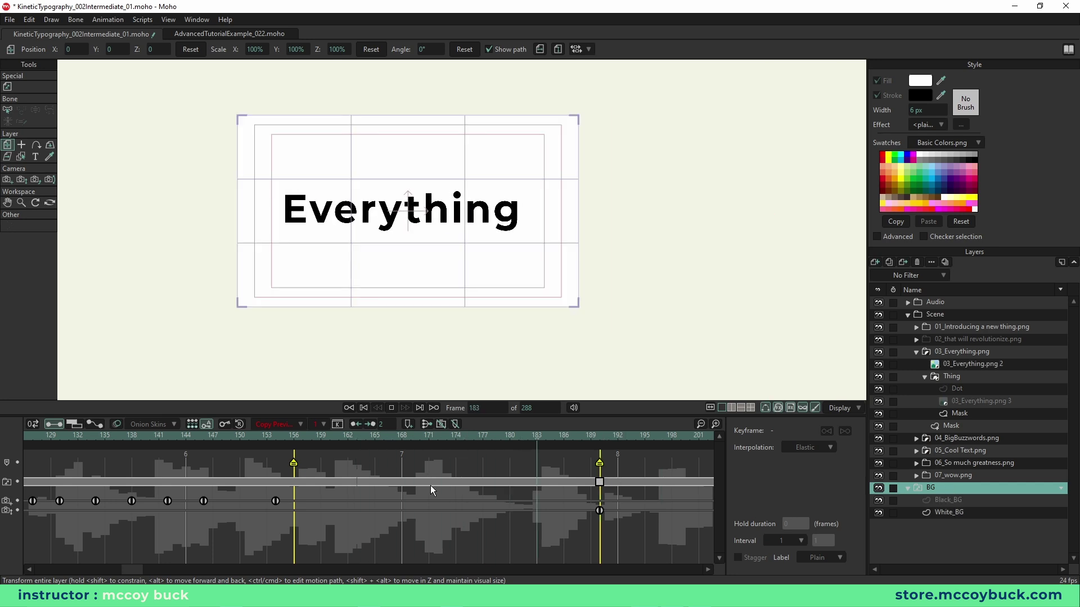
{"action": "key", "text": "space"}
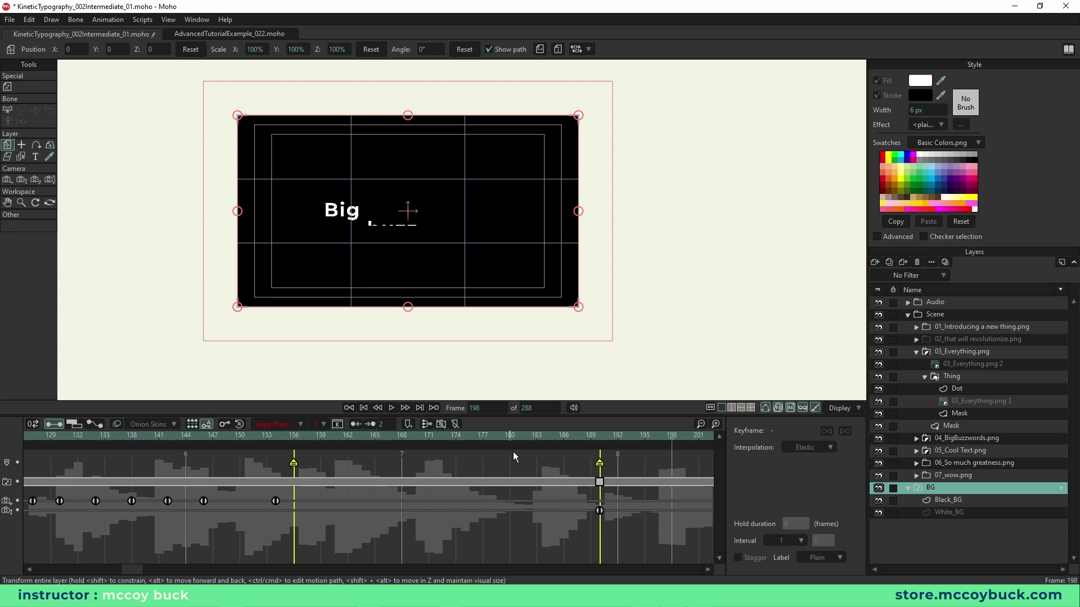
{"action": "left_click", "coordinate": [465, 437]}
{"action": "key", "text": "space"}
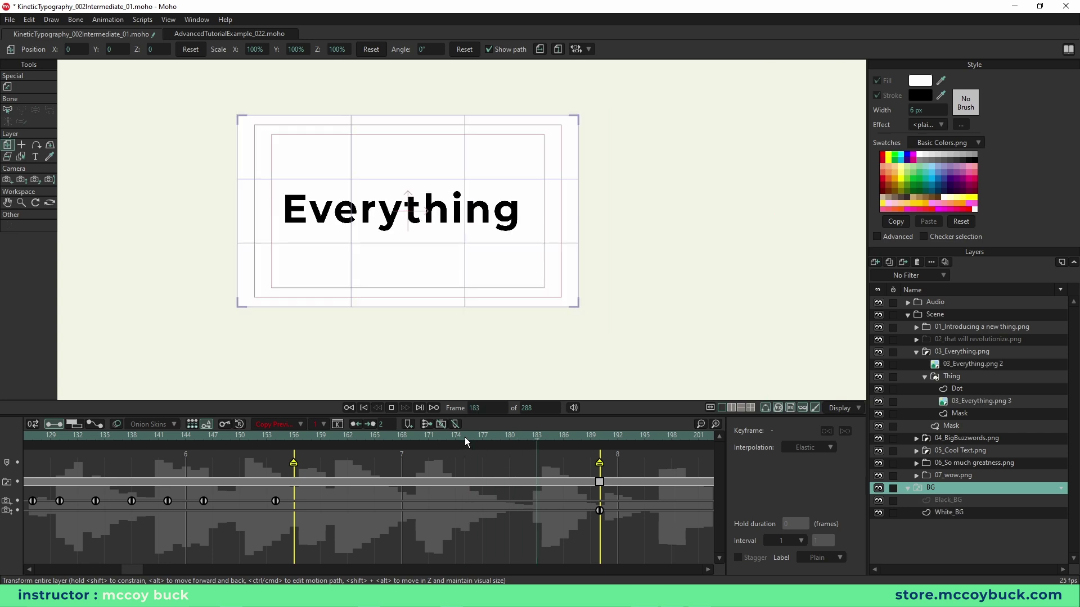
{"action": "key", "text": "space"}
{"action": "left_click", "coordinate": [509, 437]}
{"action": "left_click", "coordinate": [564, 438]}
{"action": "left_click_drag", "start_coordinate": [600, 482], "coordinate": [562, 483]}
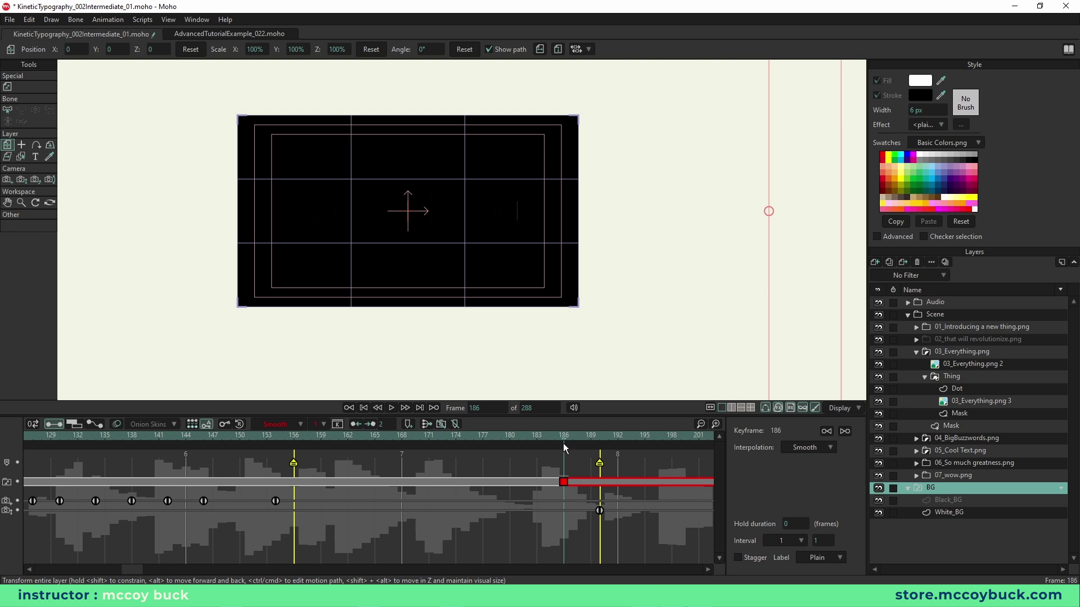
Step: Play the animation from about frame 156 to review the earlier background switch and the text that follows it
{"action": "left_click", "coordinate": [300, 438]}
{"action": "key", "text": "space"}
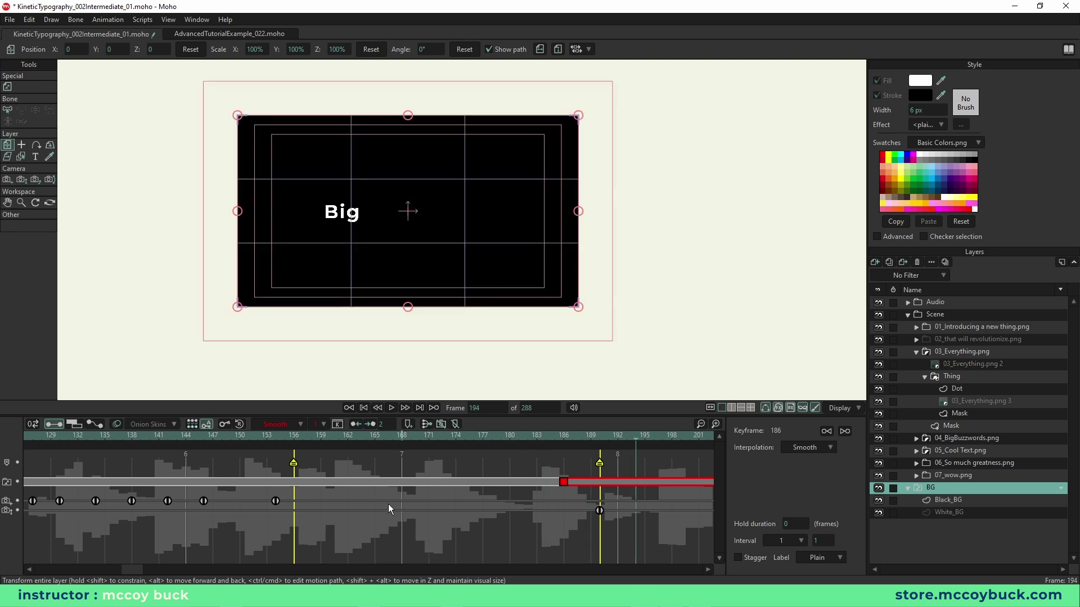
{"action": "left_click", "coordinate": [302, 433]}
{"action": "key", "text": "space"}
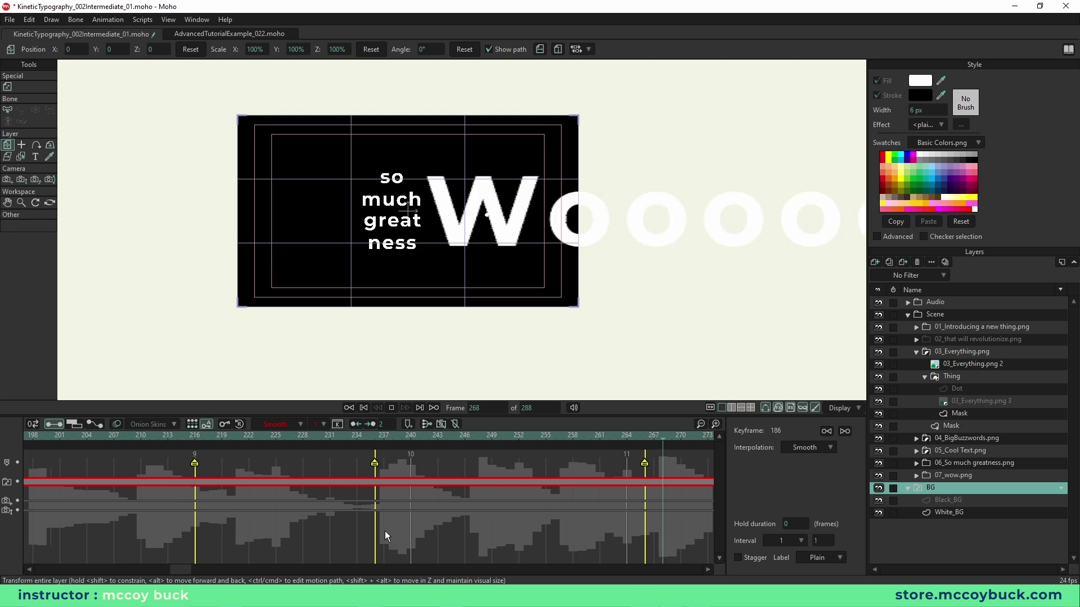
Step: Stop playback, return to frame 178 and examine the word "Everything" up close
{"action": "key", "text": "space"}
{"action": "left_click_drag", "start_coordinate": [233, 569], "coordinate": [153, 571]}
{"action": "left_click", "coordinate": [225, 438]}
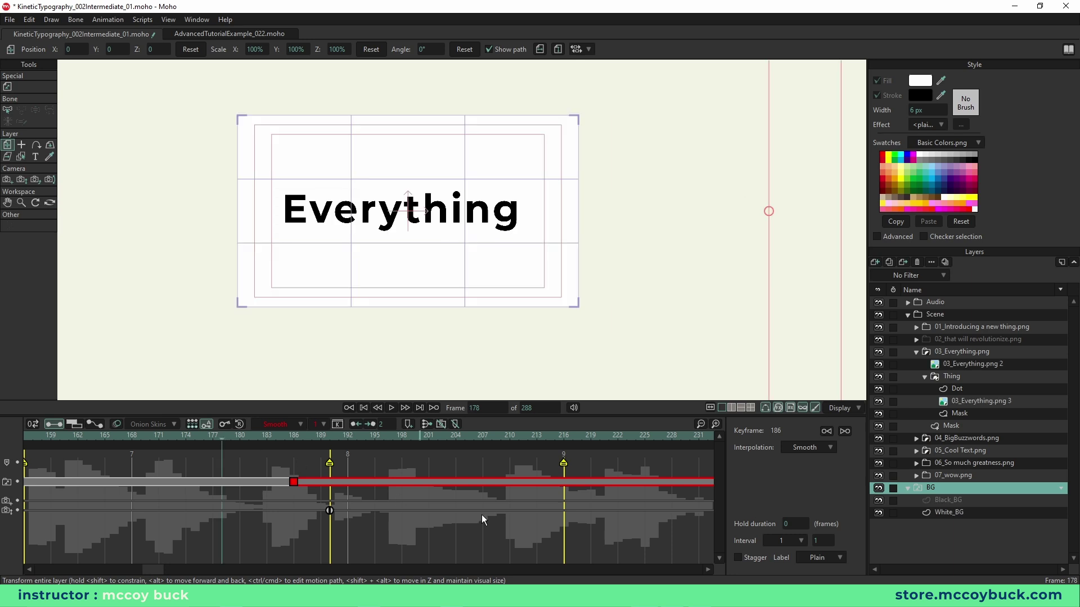
{"action": "scroll", "coordinate": [457, 332], "scroll_direction": "up", "scroll_amount": 3}
{"action": "left_click_drag", "start_coordinate": [433, 307], "coordinate": [544, 417]}
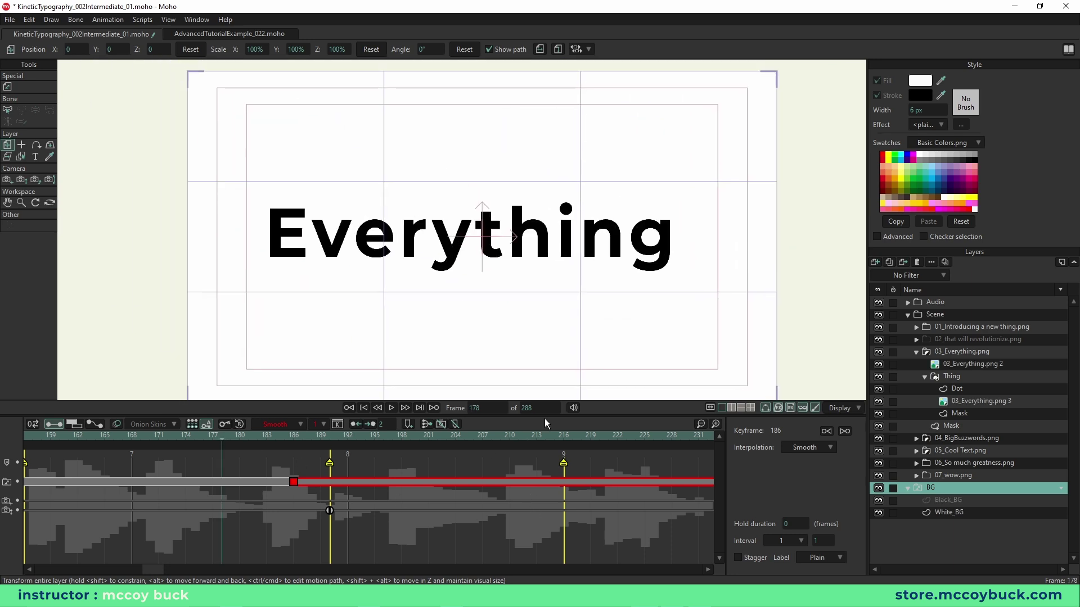
{"action": "scroll", "coordinate": [491, 350], "scroll_direction": "down", "scroll_amount": 1}
{"action": "left_click_drag", "start_coordinate": [512, 362], "coordinate": [489, 355]}
{"action": "scroll", "coordinate": [488, 339], "scroll_direction": "up", "scroll_amount": 1}
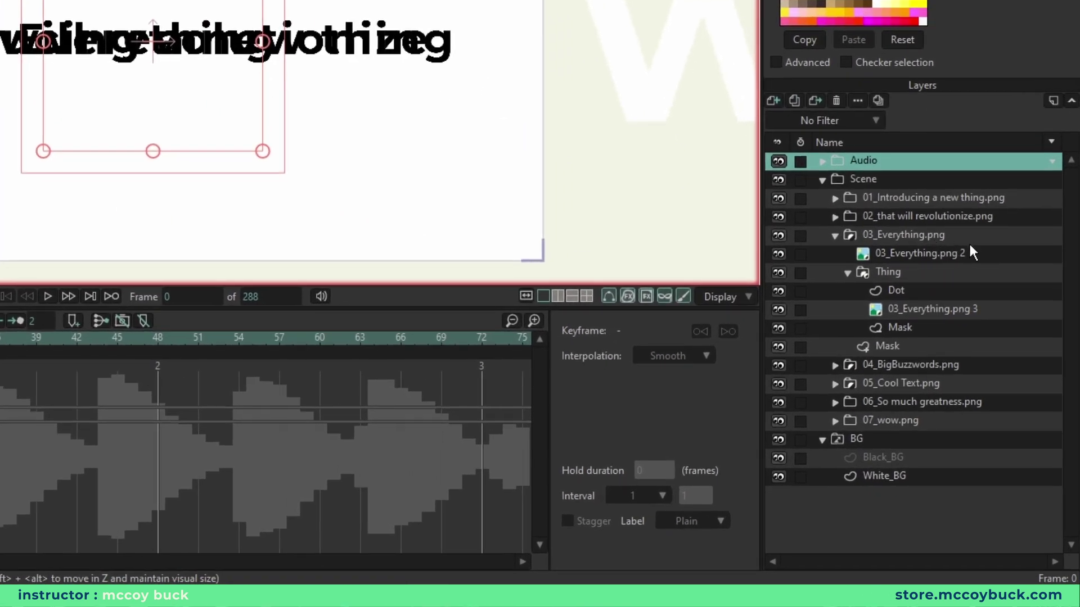
Step: At frame 171, select the points of the Dot layer in the Thing group and move them down into the "i" stem, about Y 0.09
{"action": "left_click", "coordinate": [1002, 353]}
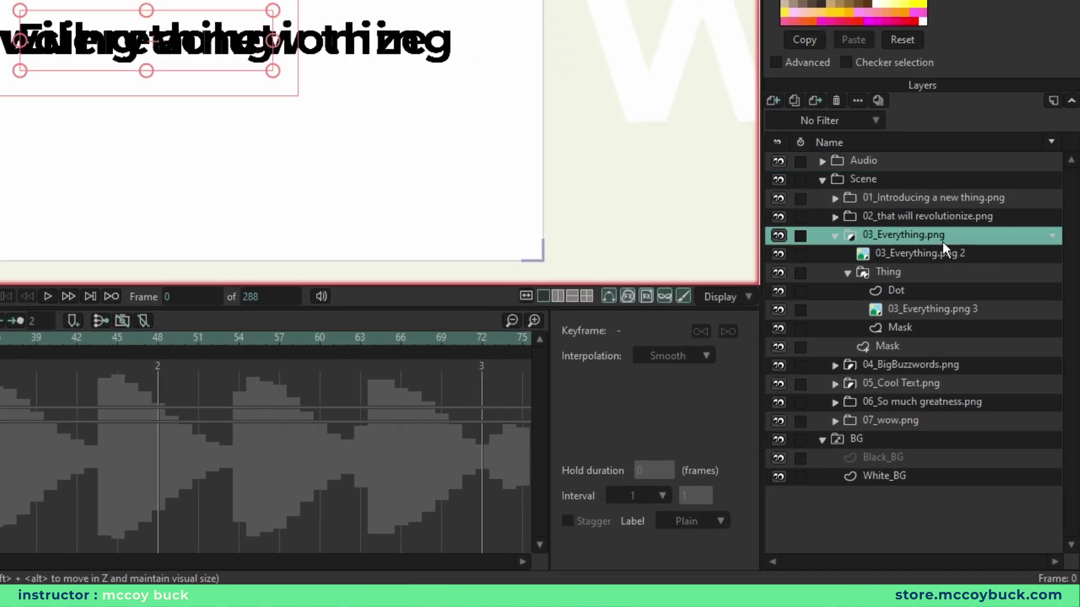
{"action": "left_click", "coordinate": [915, 277]}
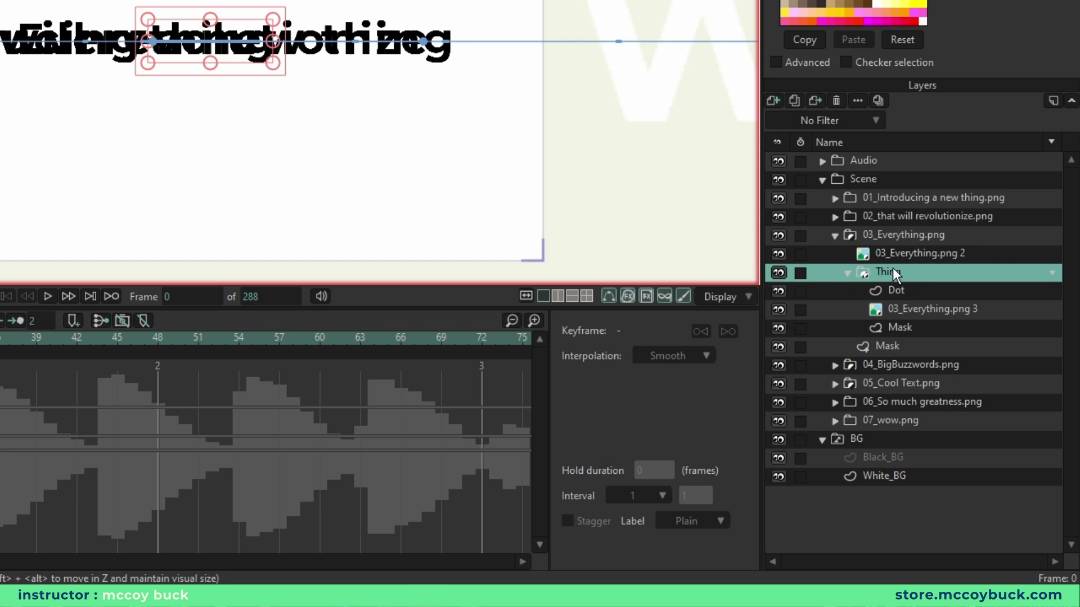
{"action": "left_click", "coordinate": [914, 292]}
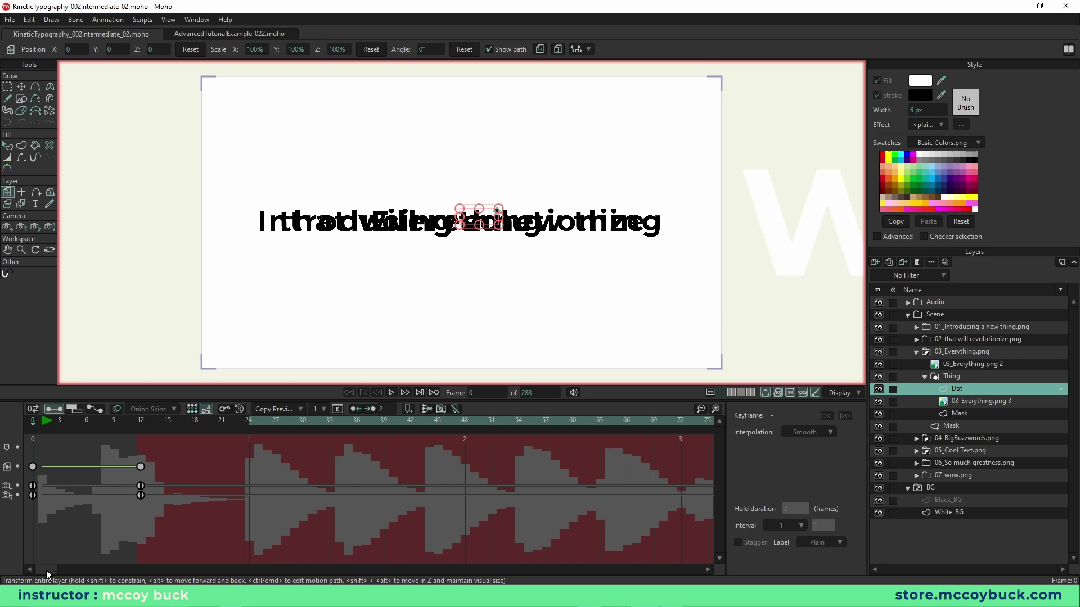
{"action": "left_click_drag", "start_coordinate": [46, 570], "coordinate": [141, 570]}
{"action": "left_click", "coordinate": [339, 424]}
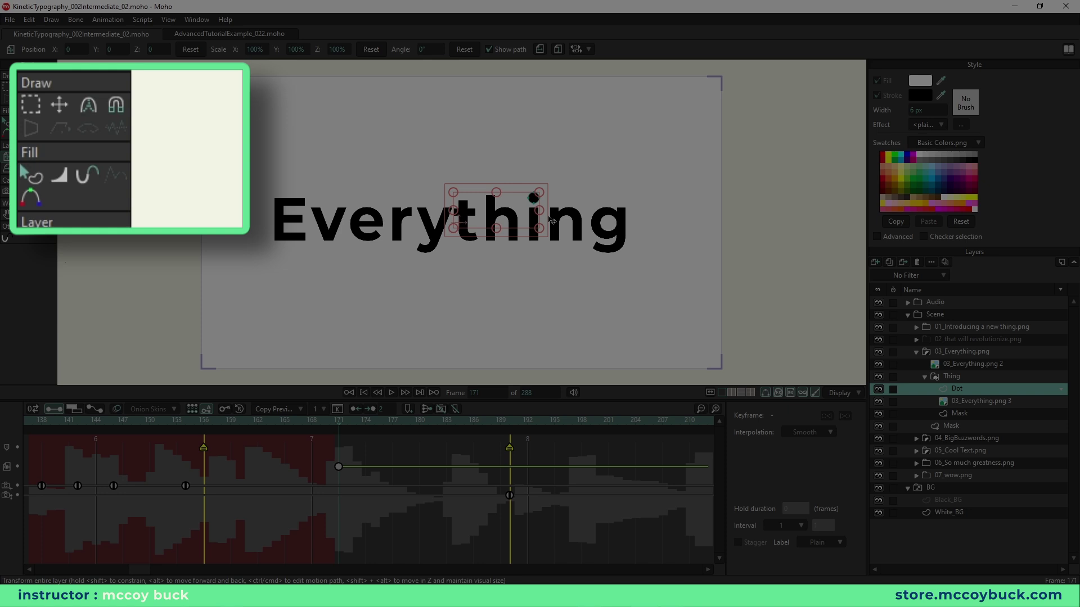
{"action": "key", "text": "g"}
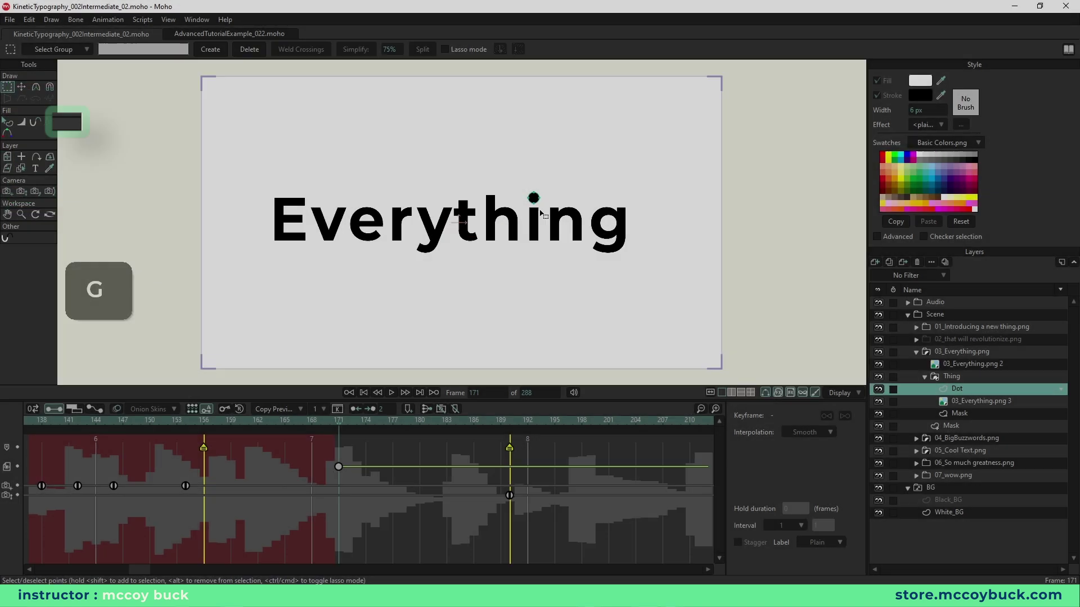
{"action": "left_click_drag", "start_coordinate": [516, 173], "coordinate": [562, 233]}
{"action": "scroll", "coordinate": [561, 231], "scroll_direction": "up", "scroll_amount": 5}
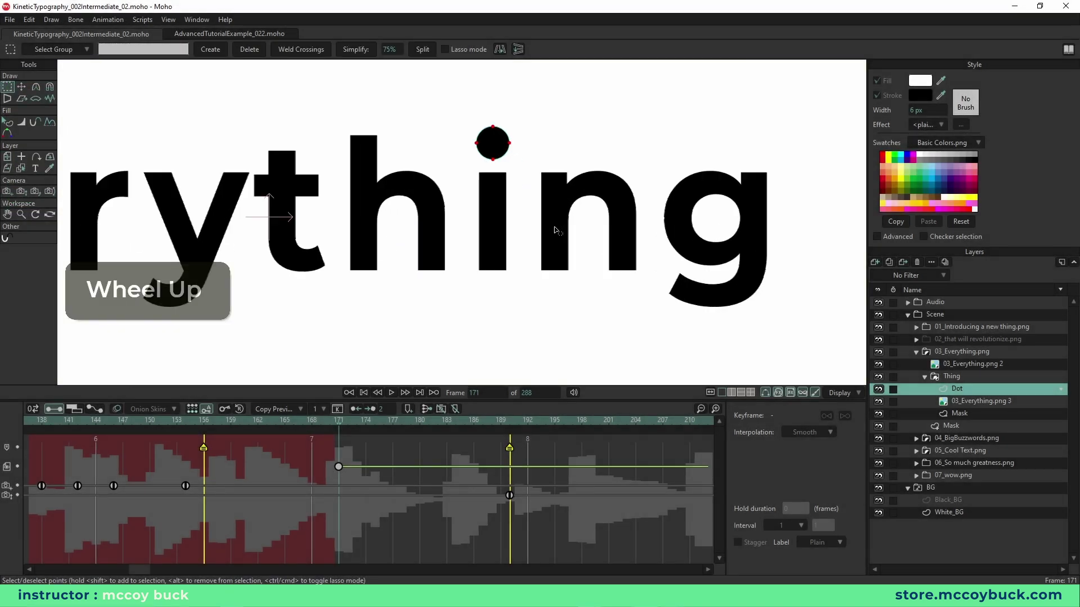
{"action": "right_click", "coordinate": [531, 193]}
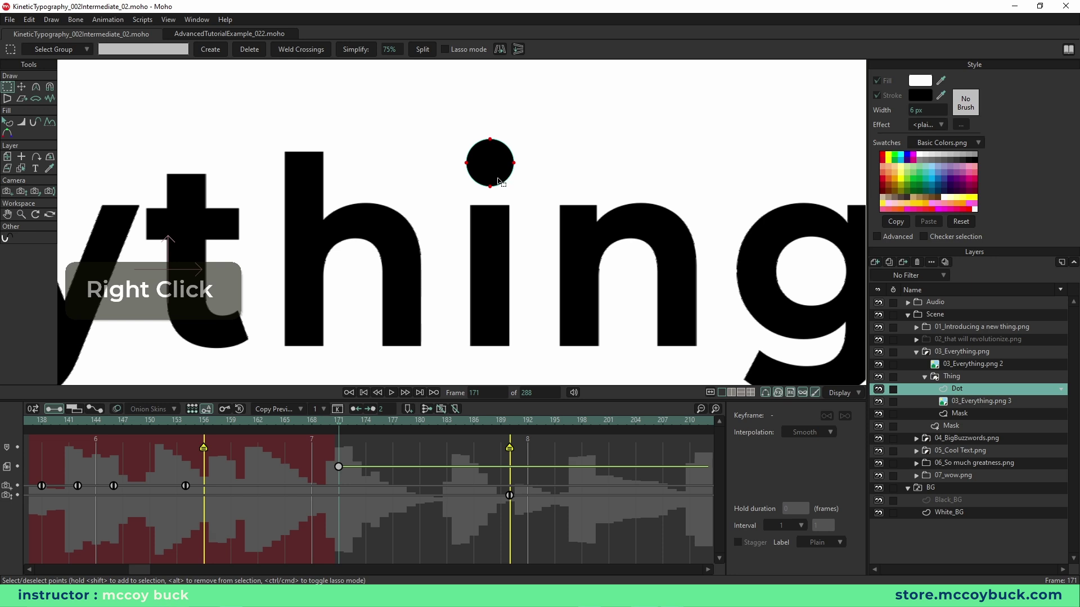
{"action": "key", "text": "t"}
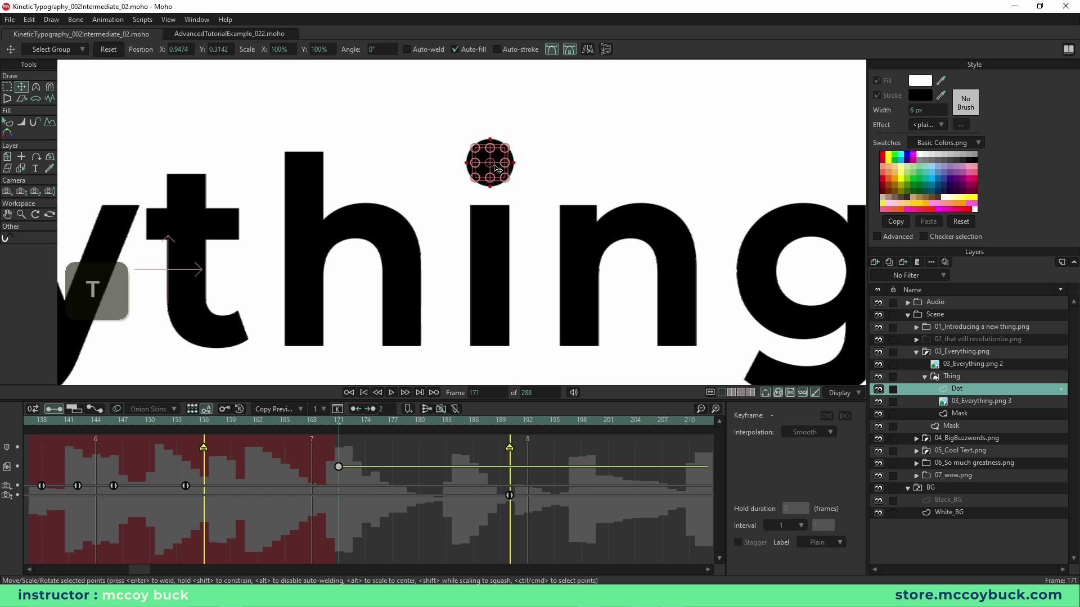
{"action": "left_click_drag", "start_coordinate": [497, 168], "coordinate": [502, 244]}
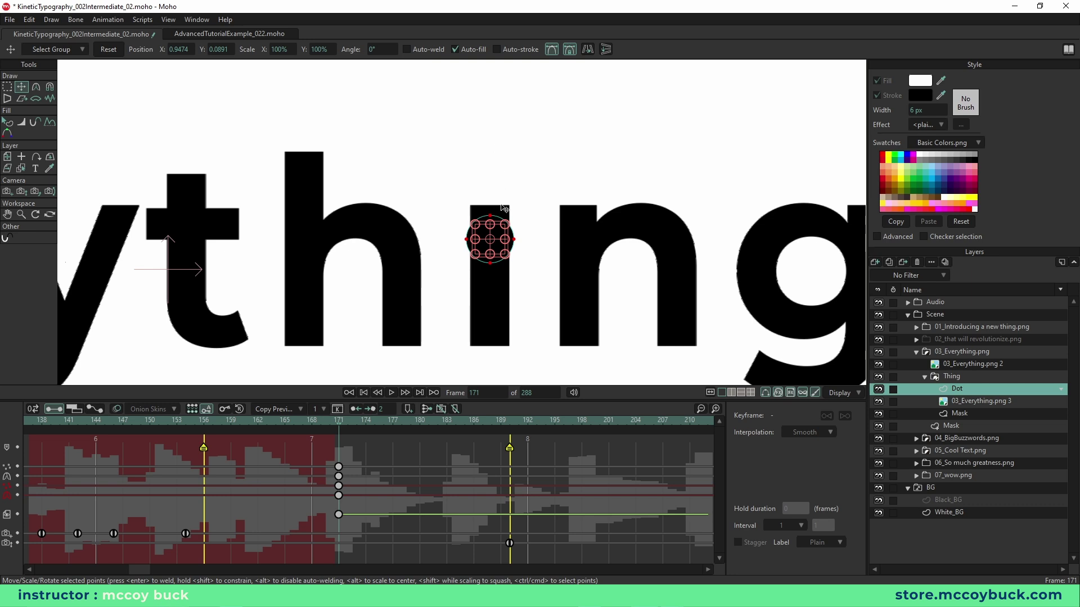
Step: Squash the dot narrower at frame 171 so it fits completely inside the stem of the "i"
{"action": "key", "text": "shift"}
{"action": "left_click", "coordinate": [507, 240], "text": "shift"}
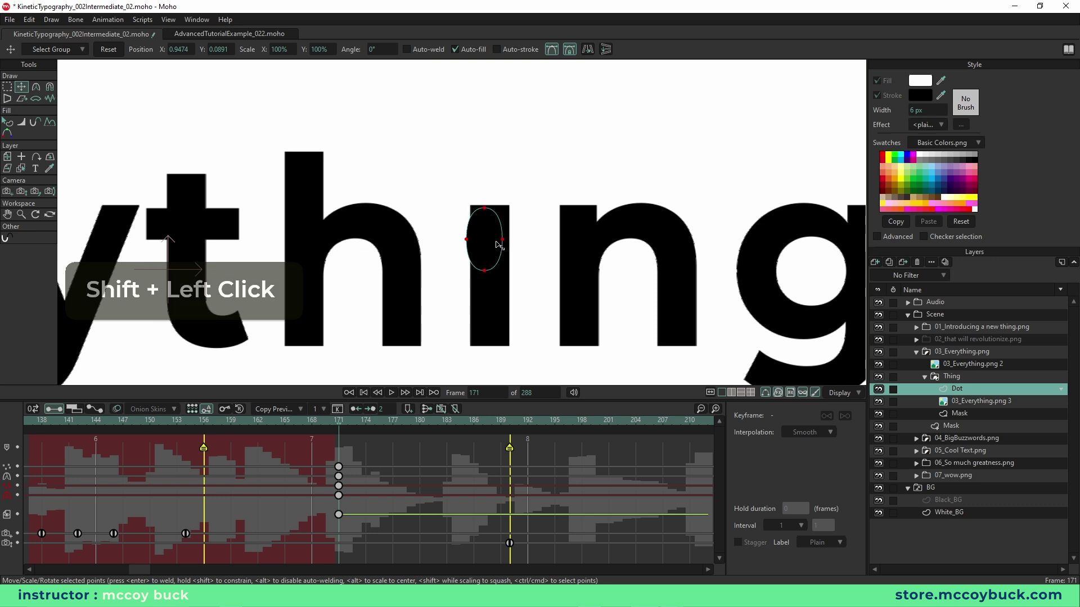
{"action": "left_click_drag", "start_coordinate": [501, 246], "coordinate": [509, 240]}
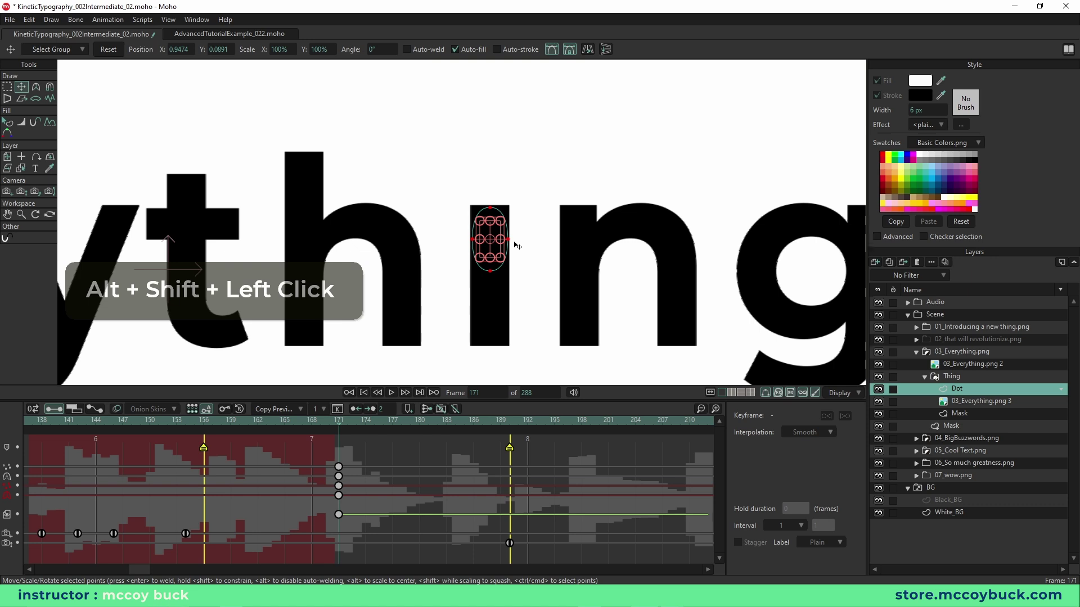
{"action": "key", "text": "g"}
{"action": "key", "text": "t"}
{"action": "left_click_drag", "start_coordinate": [494, 244], "coordinate": [493, 244]}
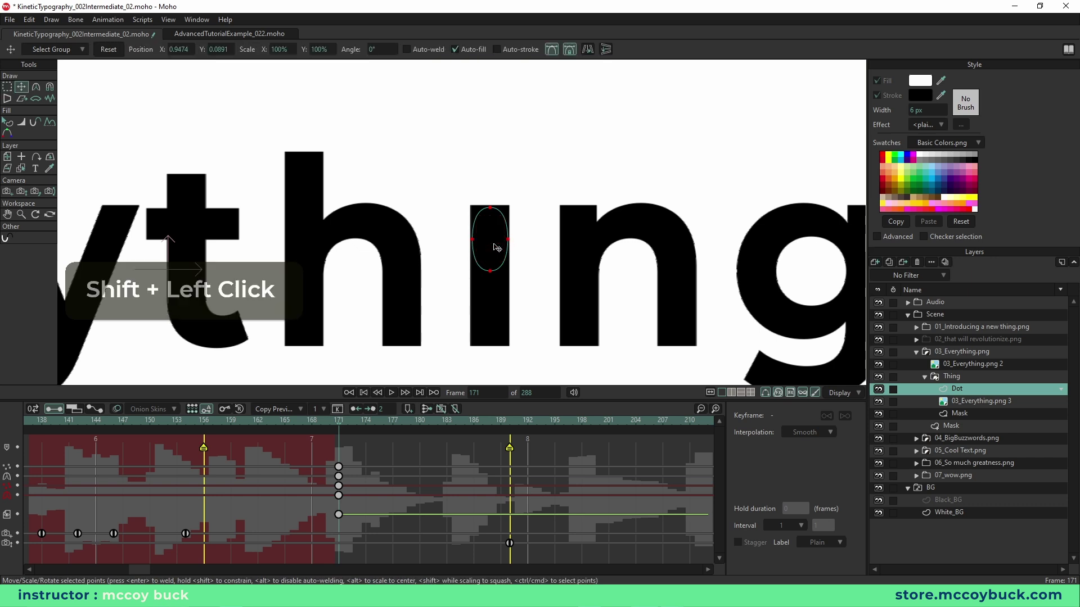
{"action": "key", "text": "q"}
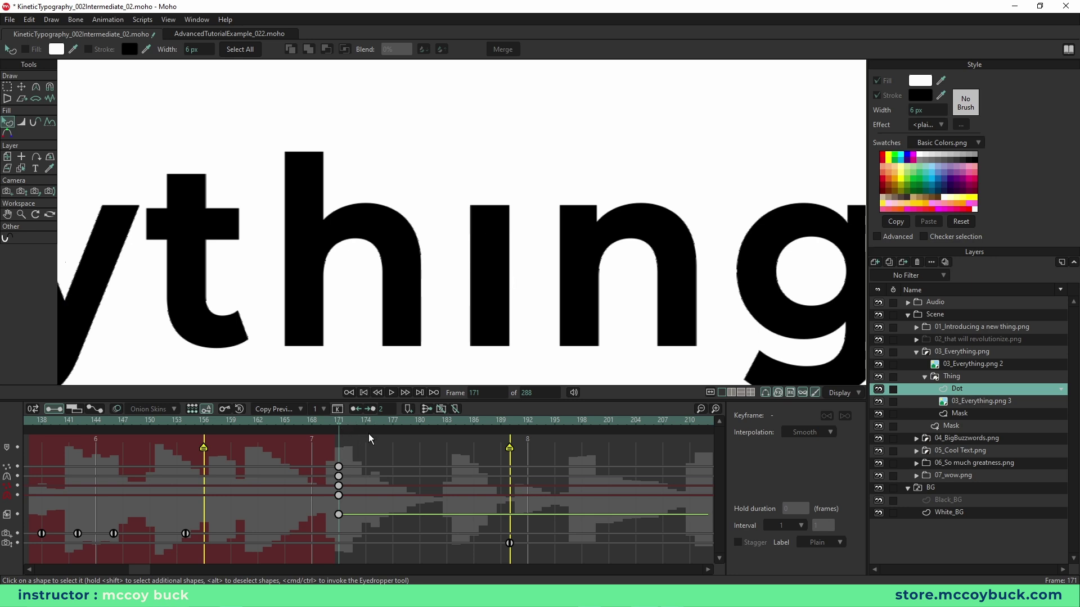
Step: At frame 176, reset the Dot layer's selected points to their original position and round shape
{"action": "key", "text": "Right"}
{"action": "key", "text": "Right"}
{"action": "key", "text": "Right"}
{"action": "key", "text": "Right"}
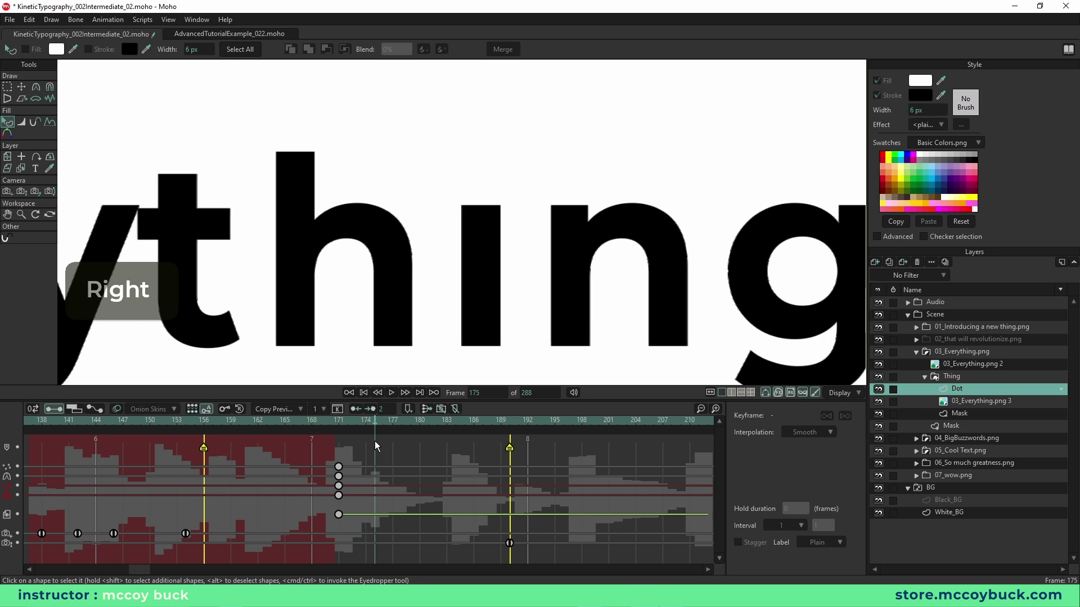
{"action": "key", "text": "Right"}
{"action": "scroll", "coordinate": [492, 256], "scroll_direction": "down", "scroll_amount": 1}
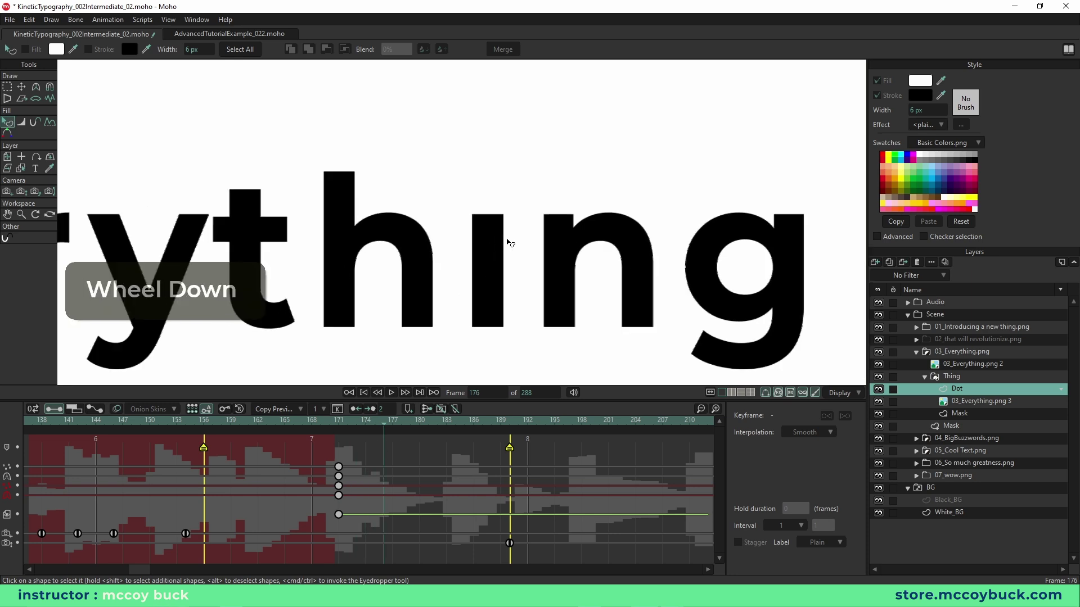
{"action": "right_click", "coordinate": [504, 243]}
{"action": "key", "text": "g"}
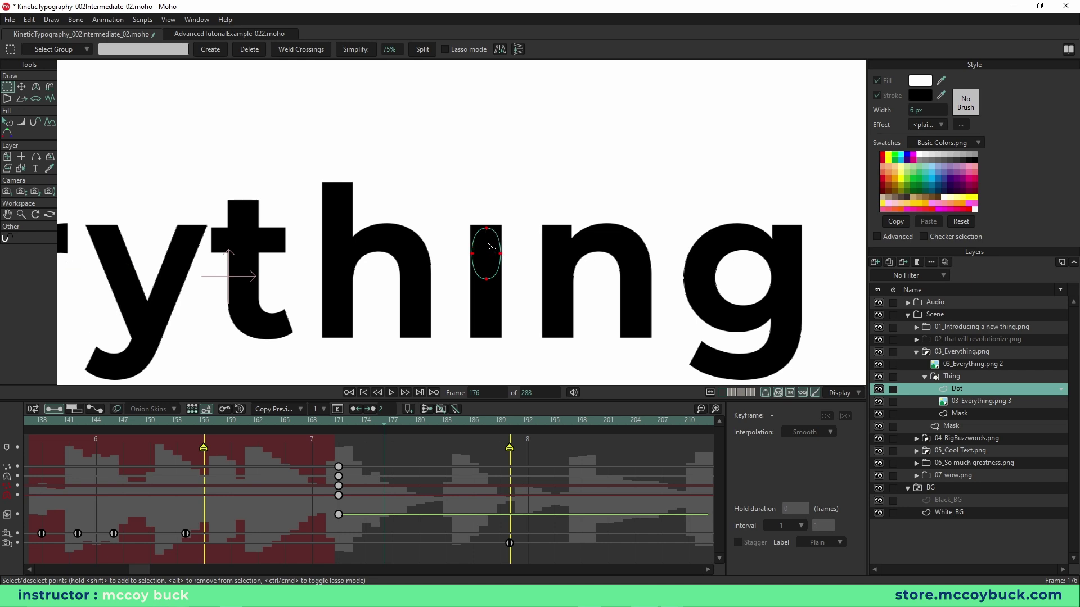
{"action": "key", "text": "t"}
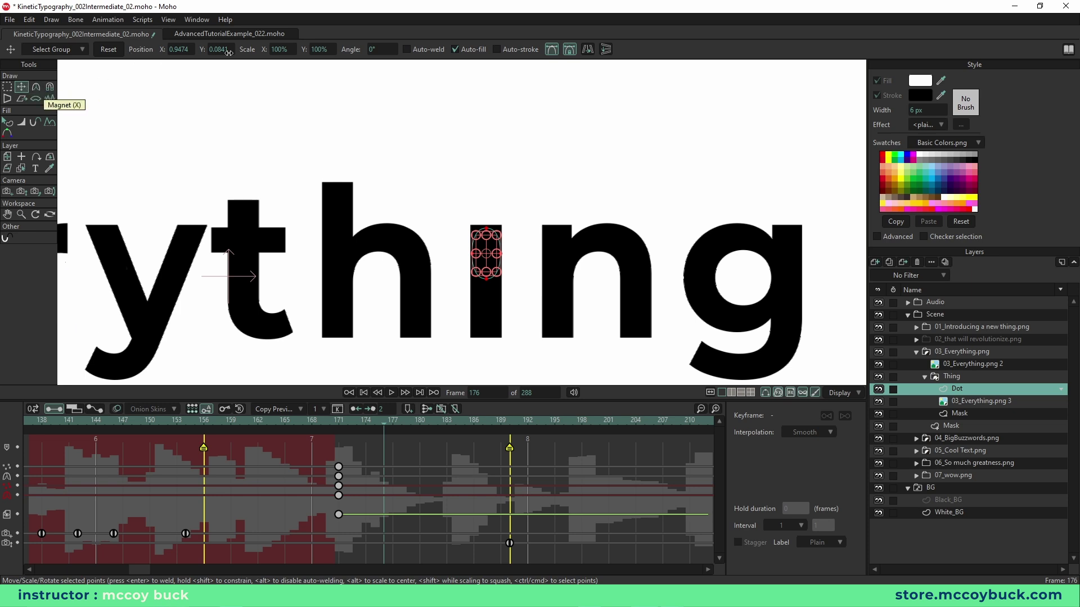
{"action": "left_click", "coordinate": [112, 52]}
Step: Play back the "Everything" animation from before frame 171 to review the dot popping out of the "i"
{"action": "left_click", "coordinate": [315, 419]}
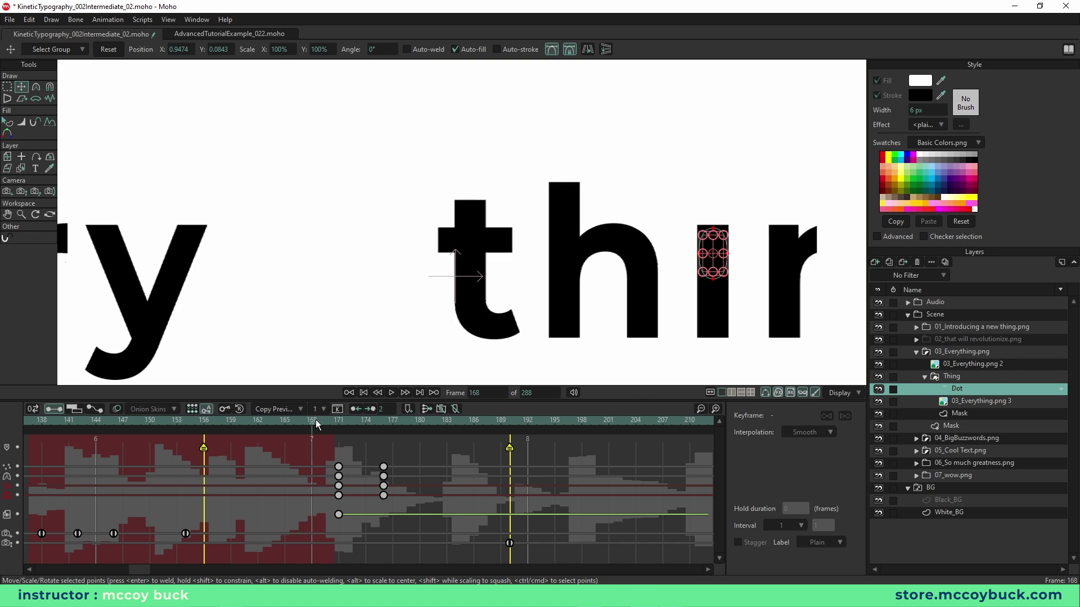
{"action": "key", "text": "space"}
{"action": "key", "text": "space"}
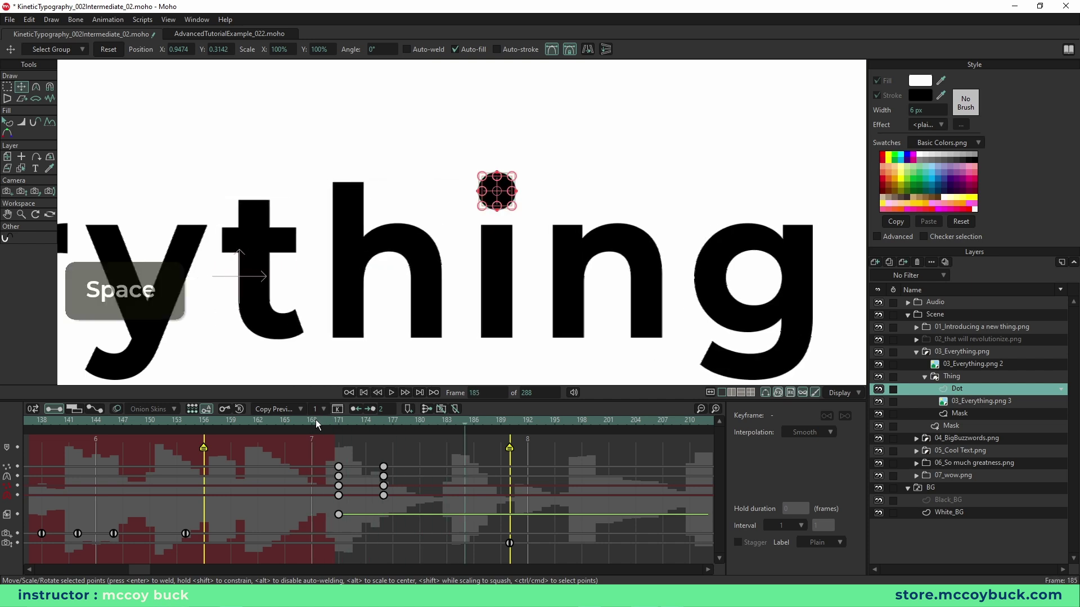
{"action": "scroll", "coordinate": [482, 234], "scroll_direction": "down", "scroll_amount": 2}
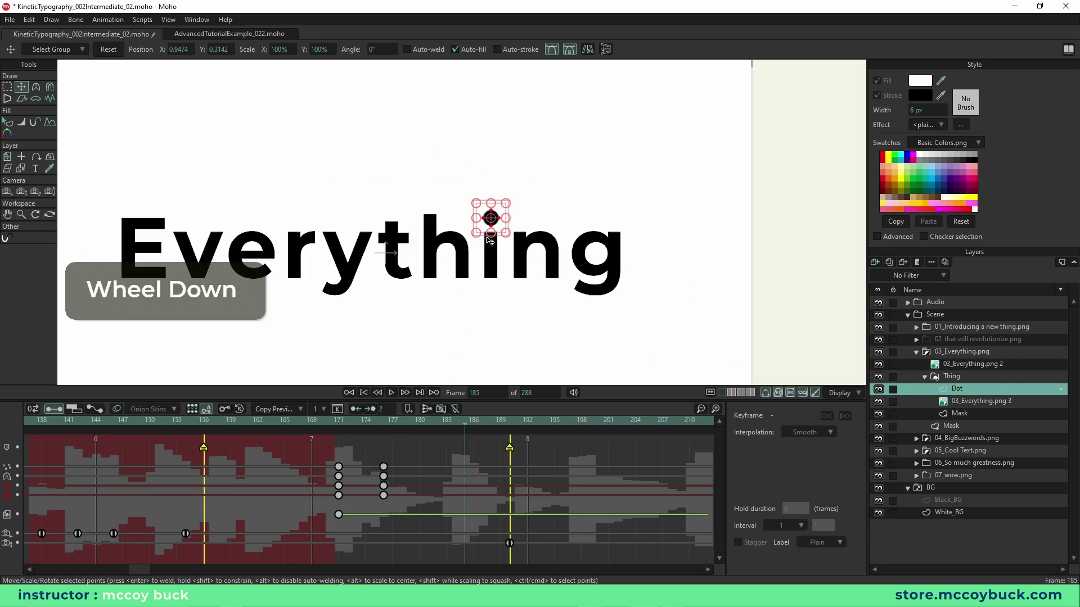
{"action": "left_click", "coordinate": [296, 424]}
{"action": "key", "text": "space"}
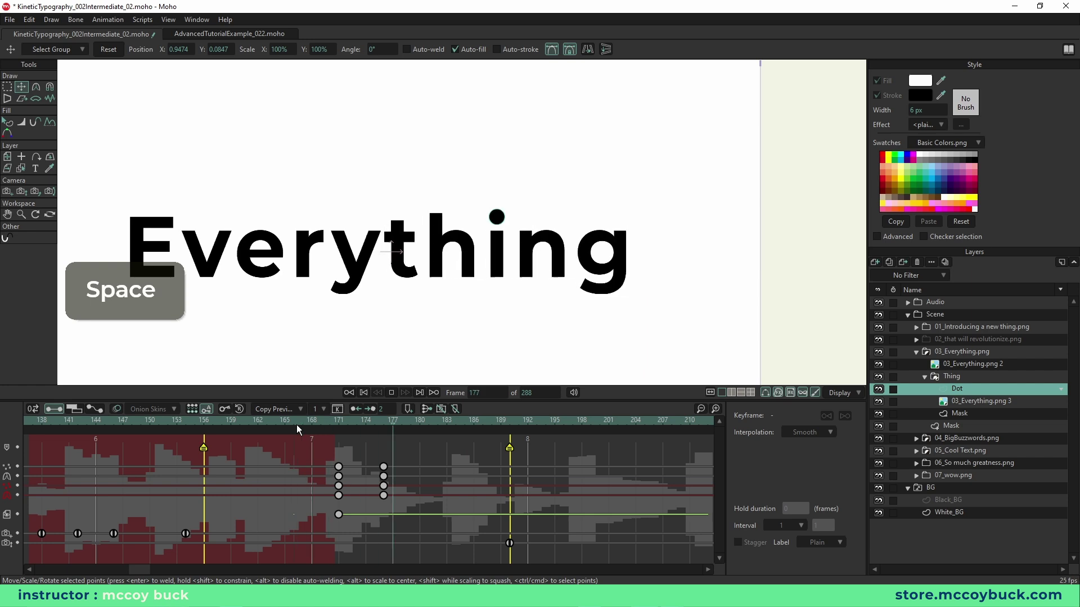
{"action": "key", "text": "space"}
Step: At frame 174, key an overshoot by raising the reset dot to about Y 0.36 above the "i" and adjusting its width slightly
{"action": "left_click", "coordinate": [382, 425]}
{"action": "key", "text": "Right"}
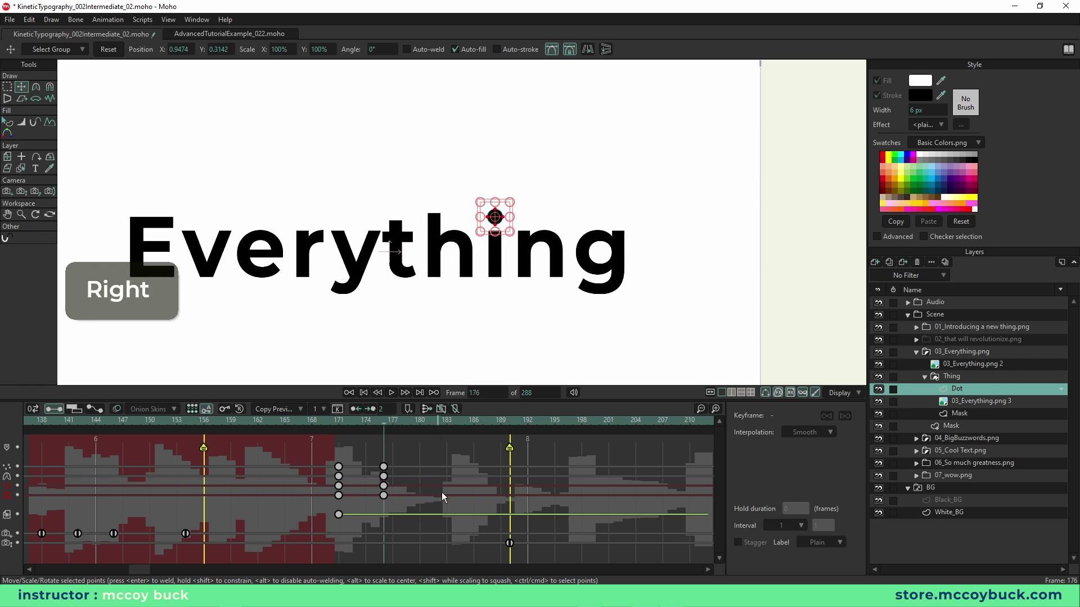
{"action": "key", "text": "Left"}
{"action": "key", "text": "Left"}
{"action": "scroll", "coordinate": [497, 253], "scroll_direction": "up", "scroll_amount": 1}
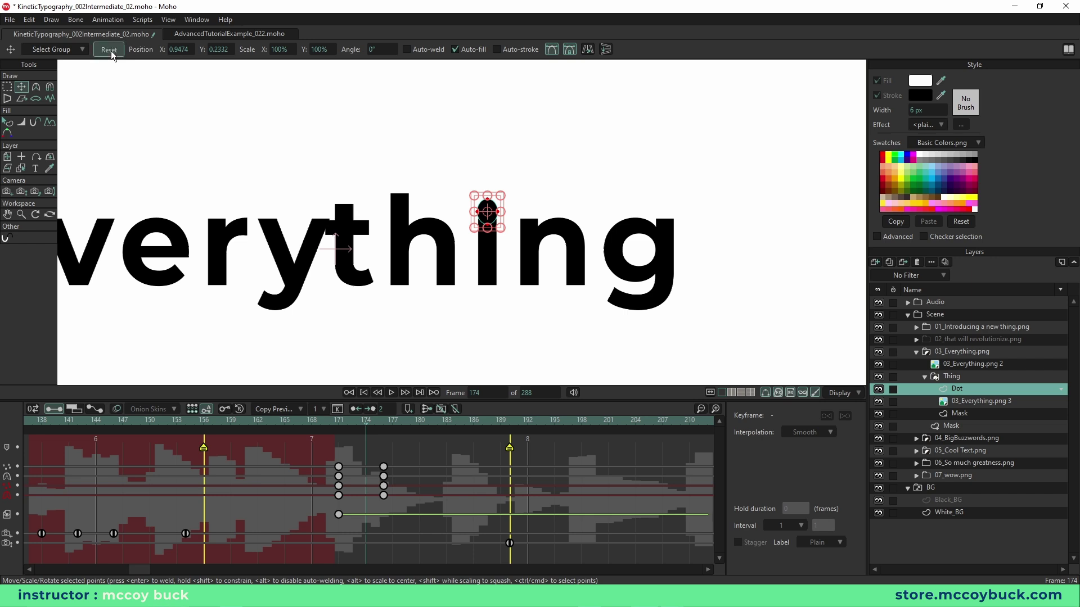
{"action": "left_click_drag", "start_coordinate": [472, 234], "coordinate": [471, 221]}
{"action": "scroll", "coordinate": [487, 202], "scroll_direction": "up", "scroll_amount": 1}
{"action": "left_click", "coordinate": [487, 204], "text": "shift"}
{"action": "left_click_drag", "start_coordinate": [487, 204], "coordinate": [488, 185]}
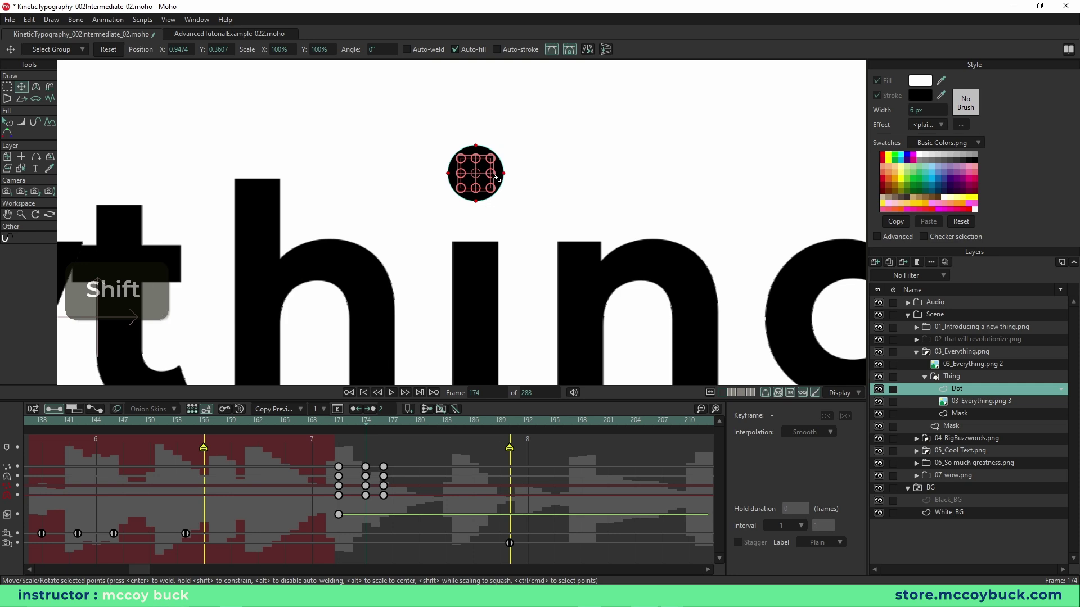
{"action": "left_click_drag", "start_coordinate": [493, 176], "coordinate": [492, 176]}
Step: Scrub from frame 174 to 176 and play the animation to check the dot settling after its overshoot
{"action": "left_click_drag", "start_coordinate": [367, 423], "coordinate": [383, 421]}
{"action": "scroll", "coordinate": [516, 206], "scroll_direction": "down", "scroll_amount": 2}
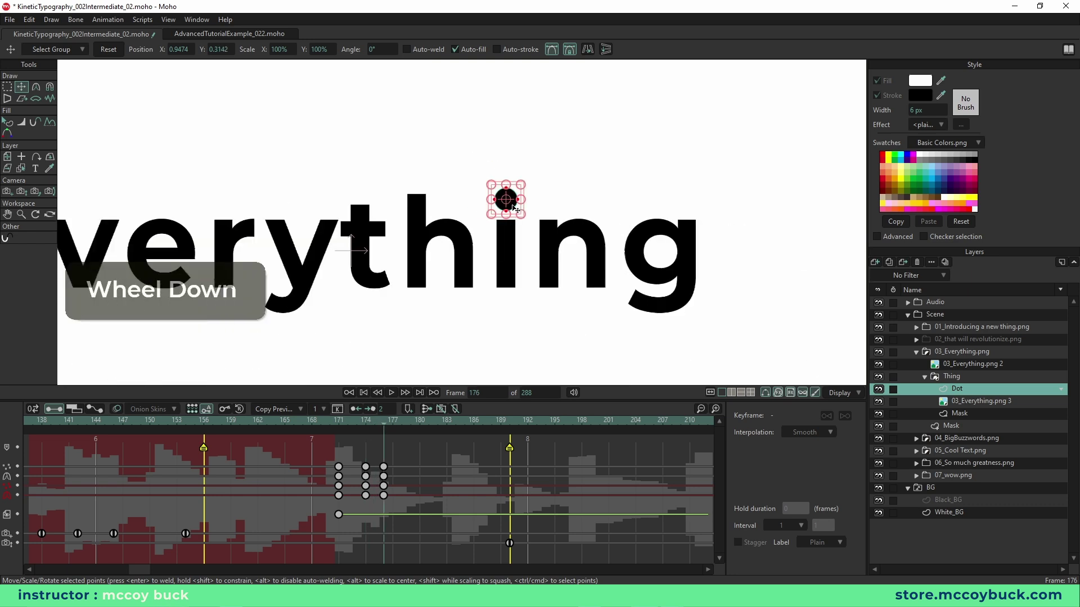
{"action": "right_click", "coordinate": [388, 372]}
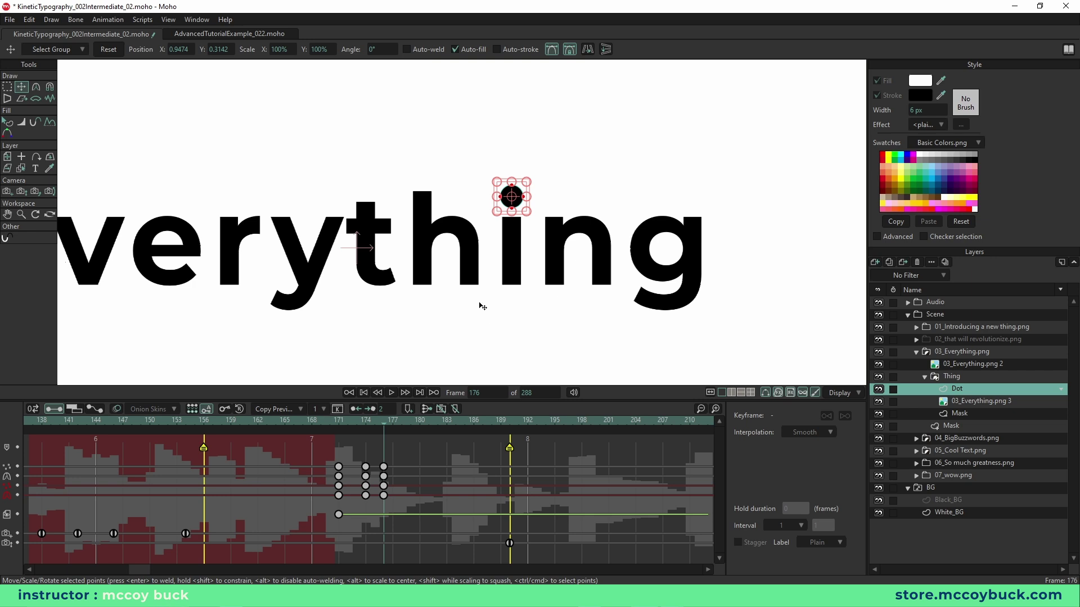
{"action": "key", "text": "space"}
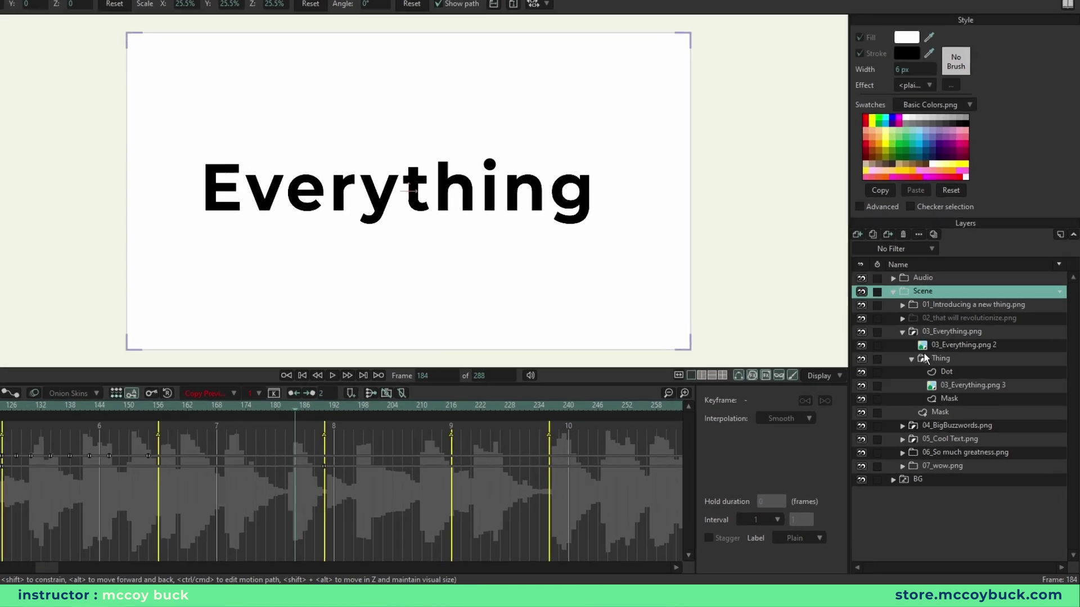
Step: Collapse the 03_Everything.png group, expand 04_BigBuzzwords.png and select its period layer, 04_BigBuzzwordsW.png 4
{"action": "left_click", "coordinate": [955, 352]}
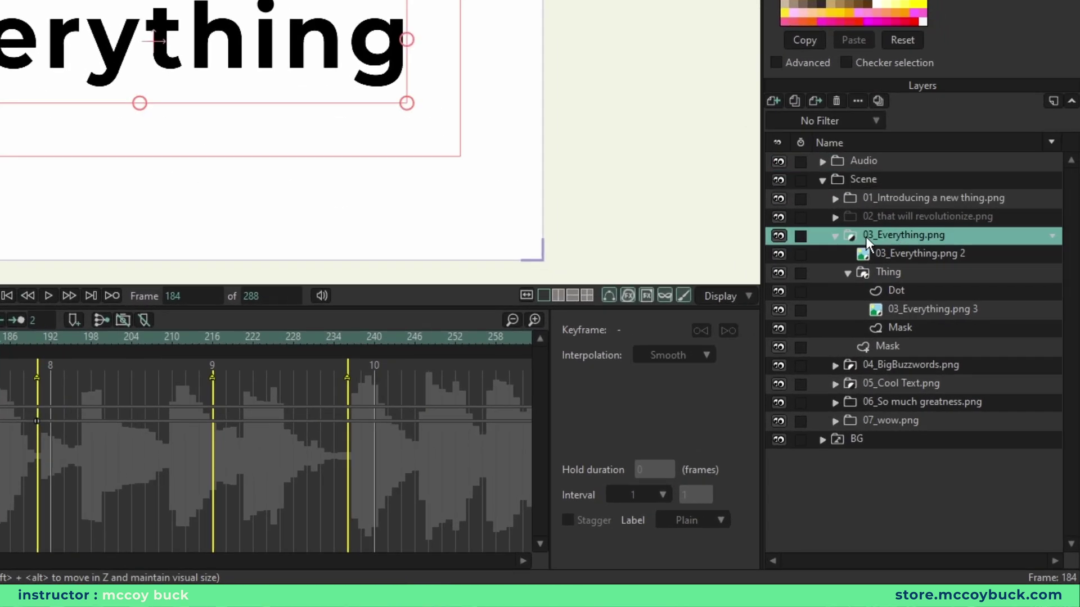
{"action": "left_click", "coordinate": [833, 235]}
{"action": "left_click", "coordinate": [842, 252]}
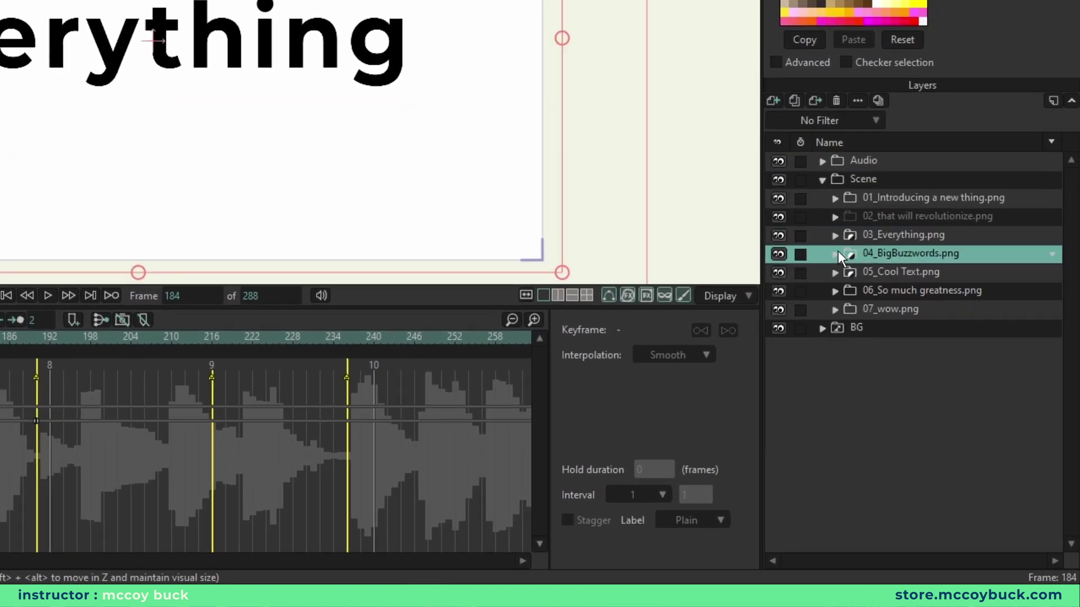
{"action": "left_click", "coordinate": [835, 253]}
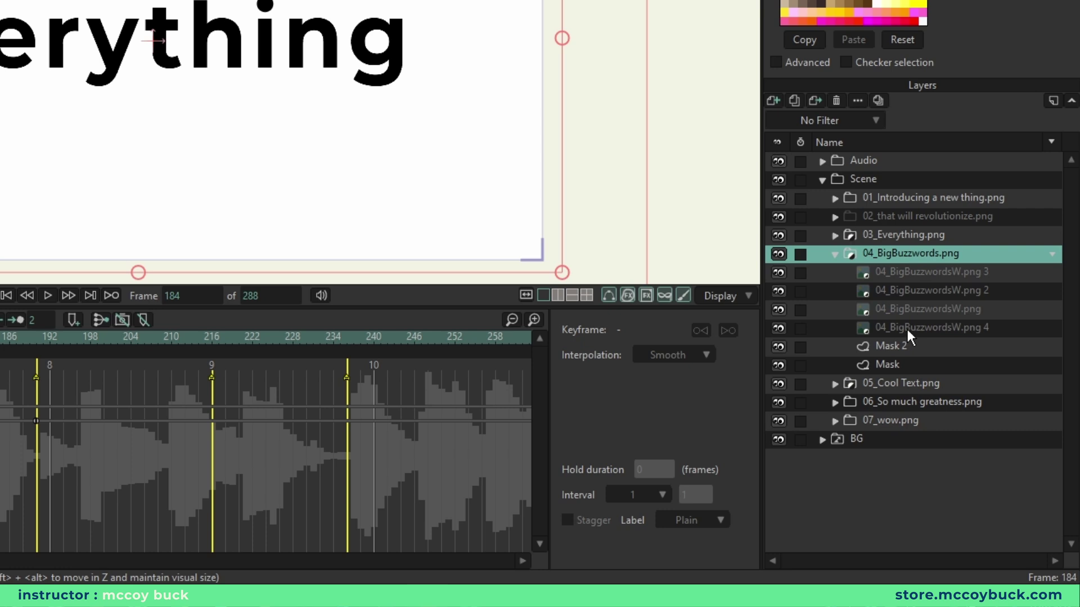
{"action": "left_click", "coordinate": [906, 327]}
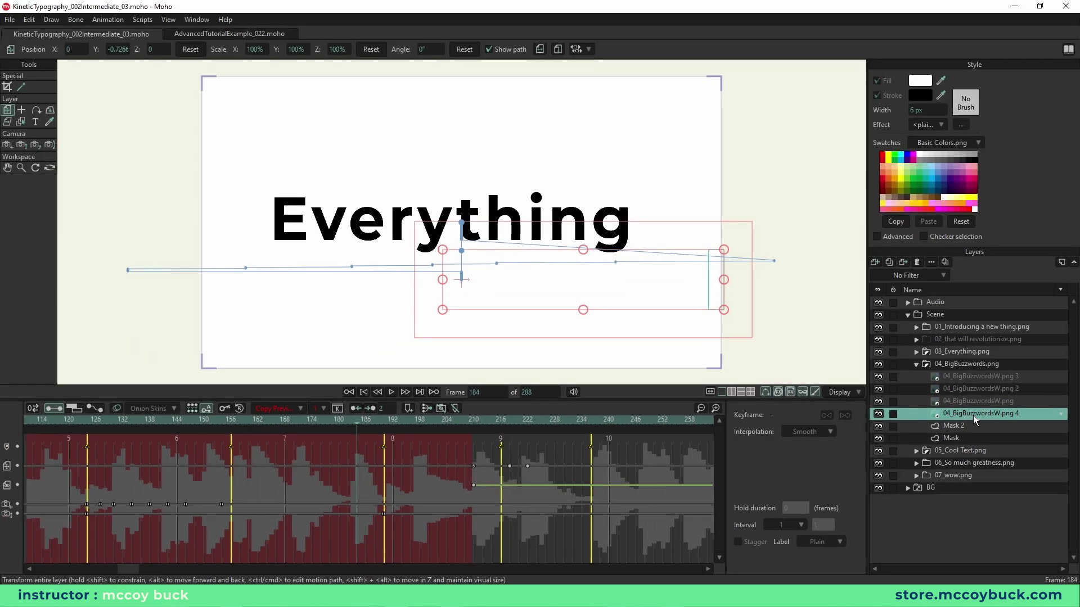
Step: Scrub between frames 210 and 222 to examine how the period moves as "buzzwords" changes to "Cool"
{"action": "left_click_drag", "start_coordinate": [361, 429], "coordinate": [473, 430]}
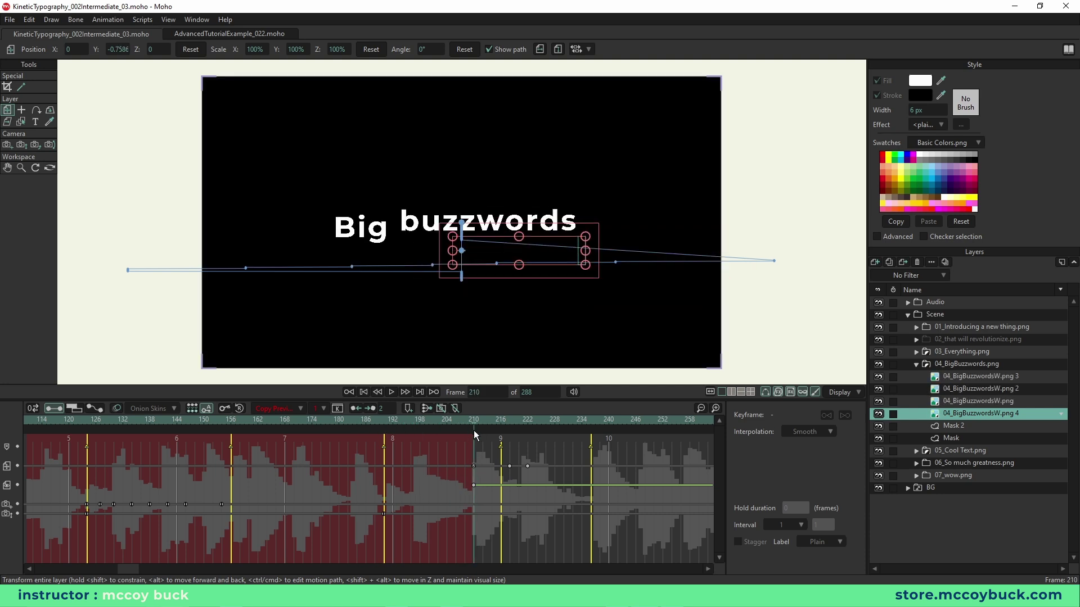
{"action": "left_click_drag", "start_coordinate": [474, 423], "coordinate": [526, 428]}
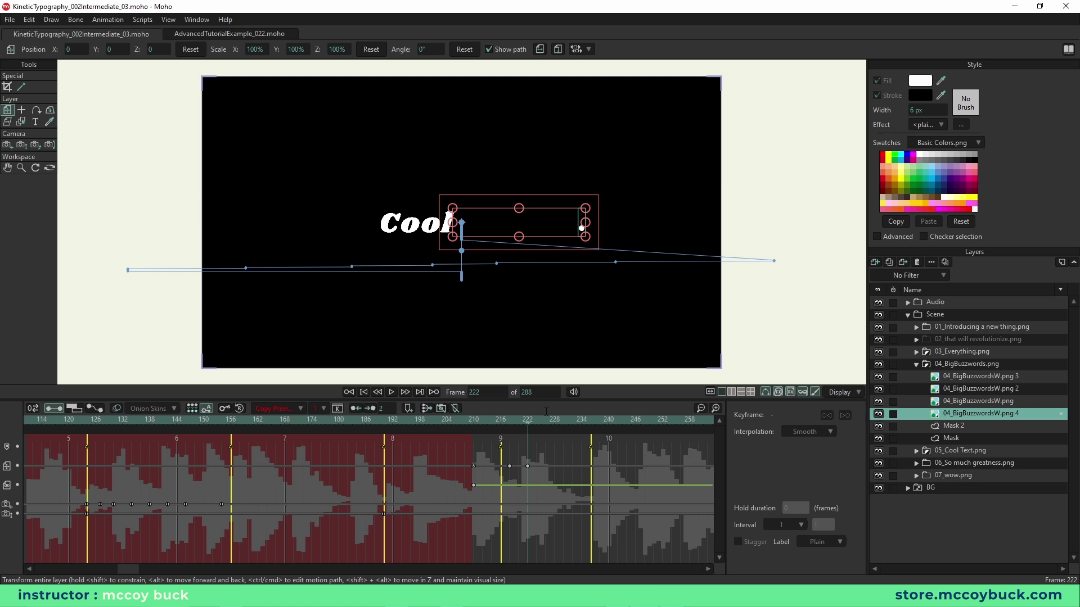
{"action": "left_click", "coordinate": [514, 423]}
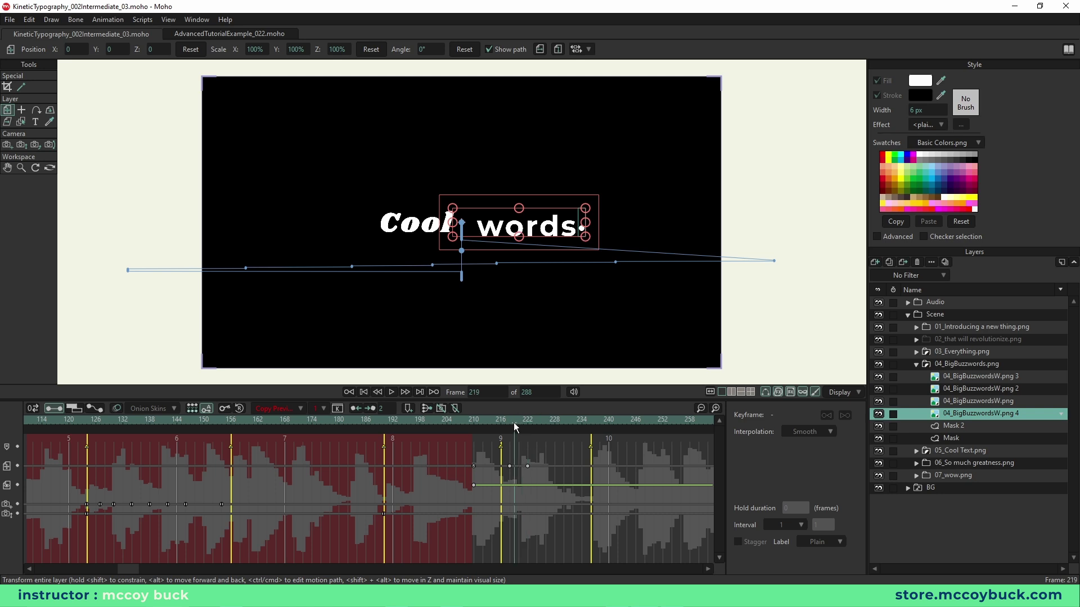
{"action": "left_click", "coordinate": [511, 424]}
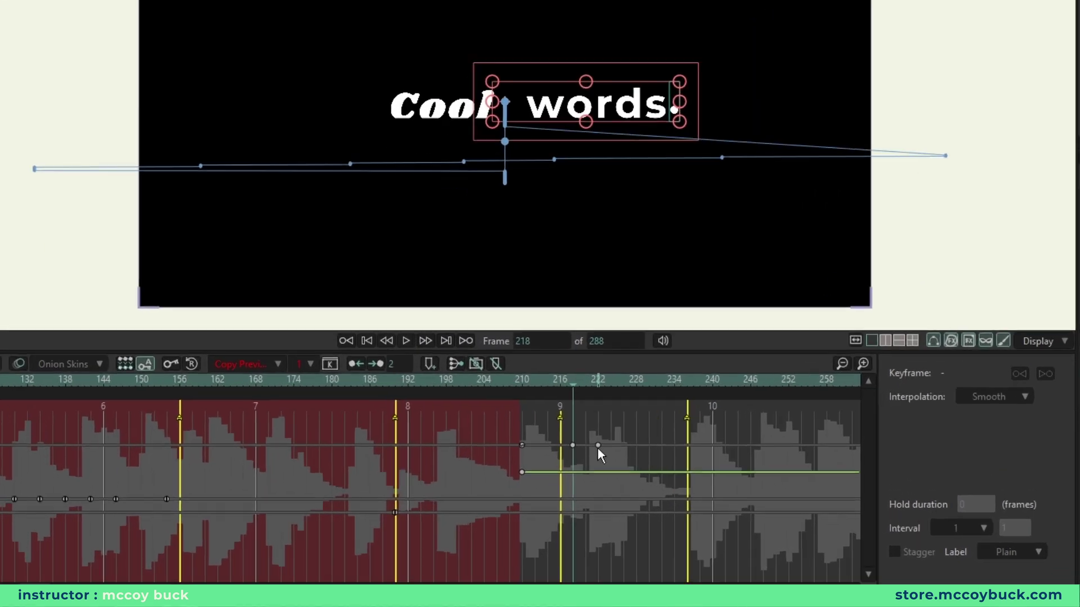
Step: Move the period layer's last position keyframe to frame 224 and shift the period slightly to the right there
{"action": "left_click", "coordinate": [528, 466]}
{"action": "left_click_drag", "start_coordinate": [623, 442], "coordinate": [626, 443]}
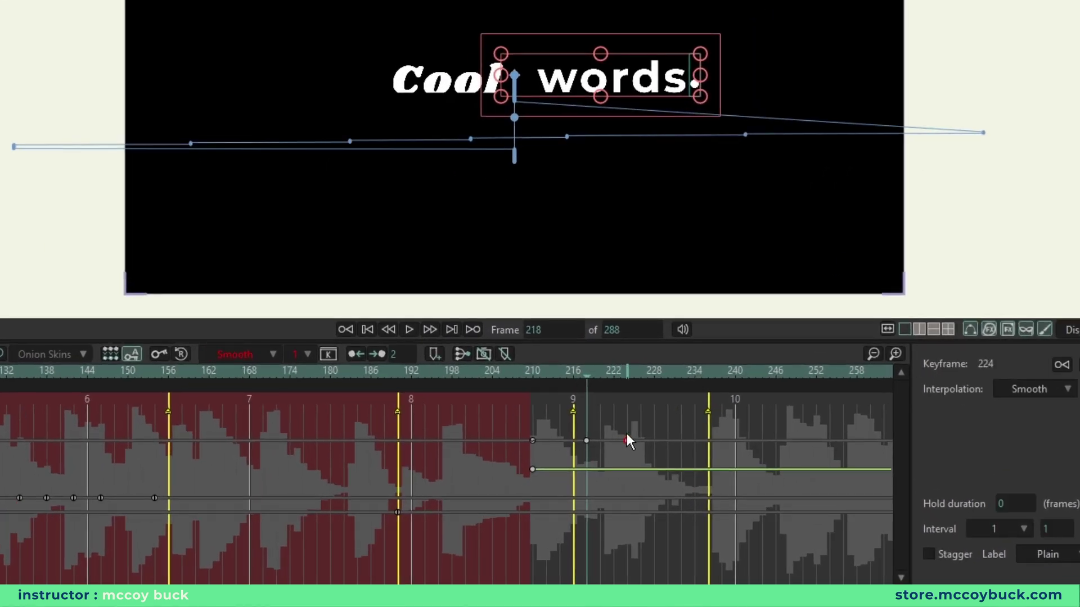
{"action": "left_click", "coordinate": [626, 441]}
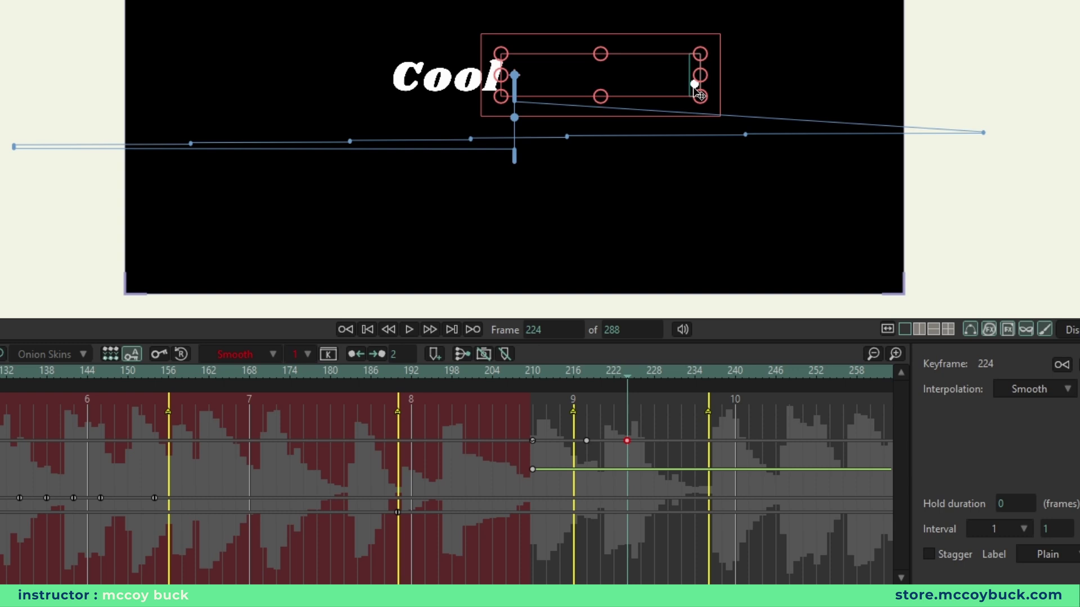
{"action": "left_click_drag", "start_coordinate": [694, 89], "coordinate": [697, 96]}
Step: Check the motion around frame 224, then at frame 230 key the period moved left to the end of "Cool Text"
{"action": "left_click_drag", "start_coordinate": [615, 369], "coordinate": [632, 391]}
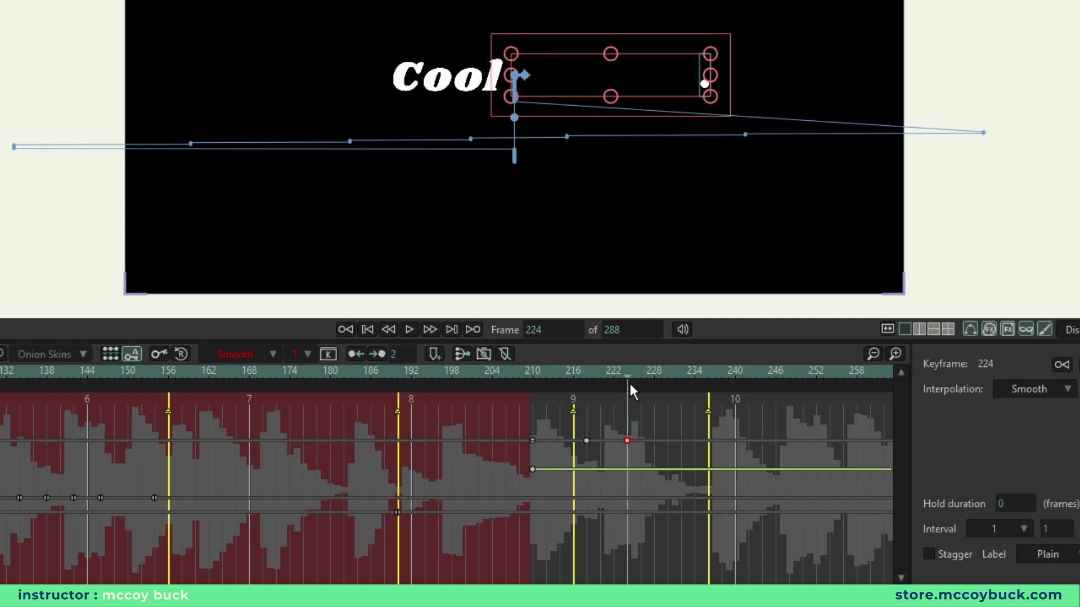
{"action": "key", "text": "space"}
{"action": "key", "text": "space"}
{"action": "left_click_drag", "start_coordinate": [704, 86], "coordinate": [629, 97]}
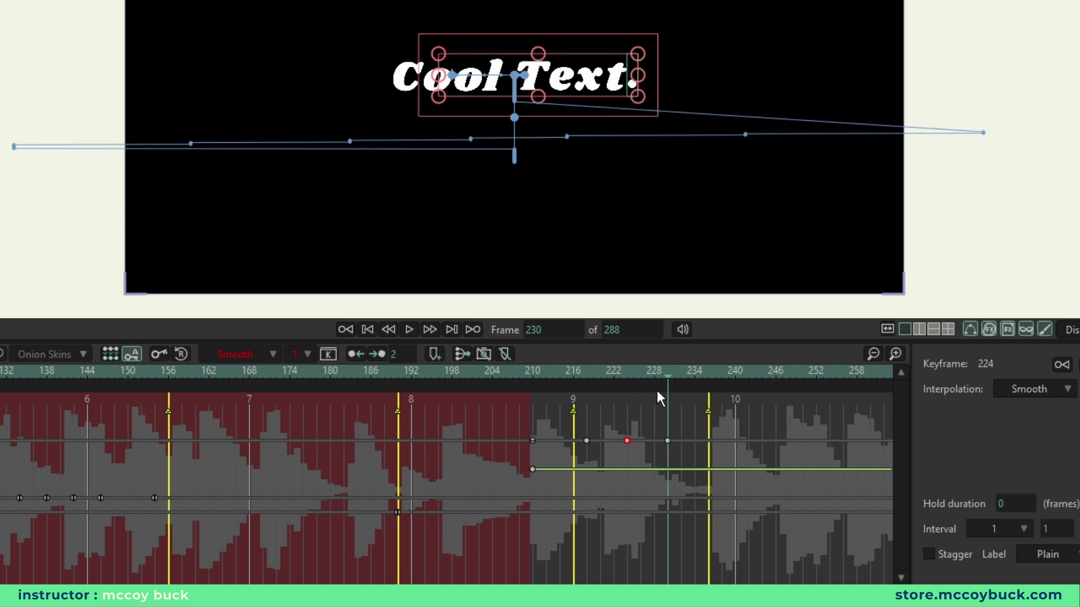
{"action": "left_click", "coordinate": [612, 528]}
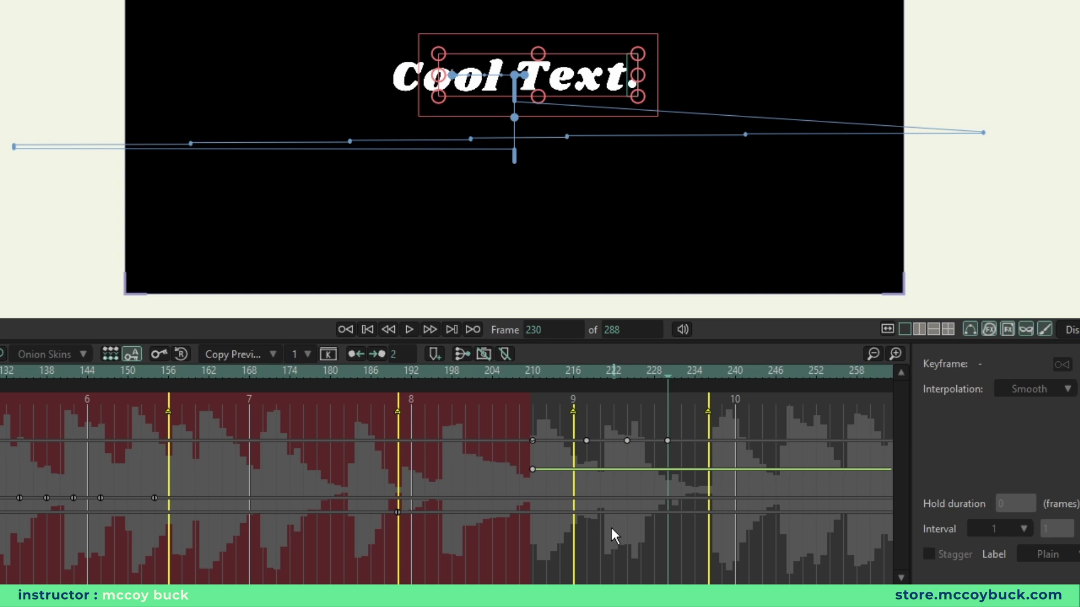
Step: Play back from before frame 210 and scrub frames 224 to 230 to review the period's move into "Cool Text"
{"action": "left_click", "coordinate": [511, 369]}
{"action": "key", "text": "space"}
{"action": "key", "text": "space"}
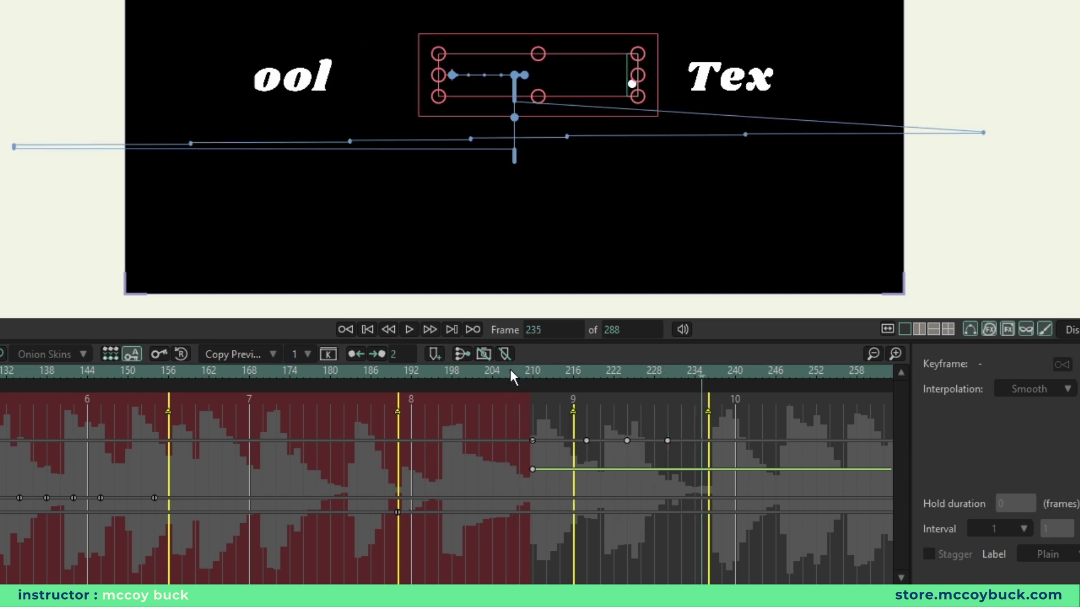
{"action": "left_click_drag", "start_coordinate": [616, 381], "coordinate": [626, 385]}
{"action": "left_click_drag", "start_coordinate": [626, 384], "coordinate": [669, 387]}
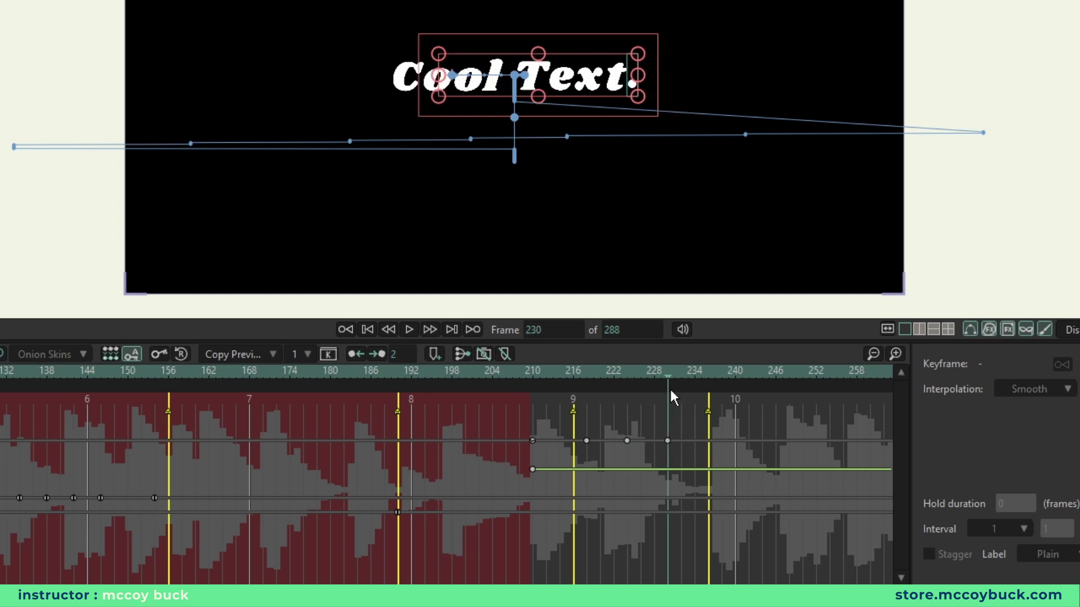
{"action": "left_click", "coordinate": [626, 393]}
Step: Set the period layer's keyframe at frame 224 to Elastic interpolation with a bounce count of 1 and a scale of 0.8
{"action": "left_click", "coordinate": [627, 441]}
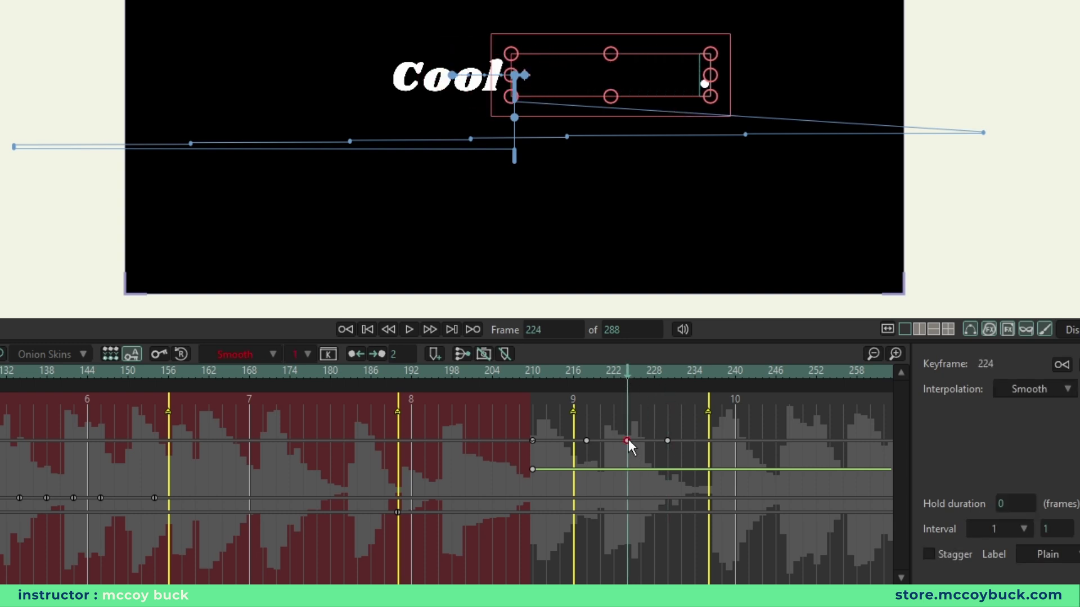
{"action": "right_click", "coordinate": [628, 440]}
{"action": "left_click", "coordinate": [680, 521]}
{"action": "left_click", "coordinate": [1038, 428]}
{"action": "type", "text": "1"}
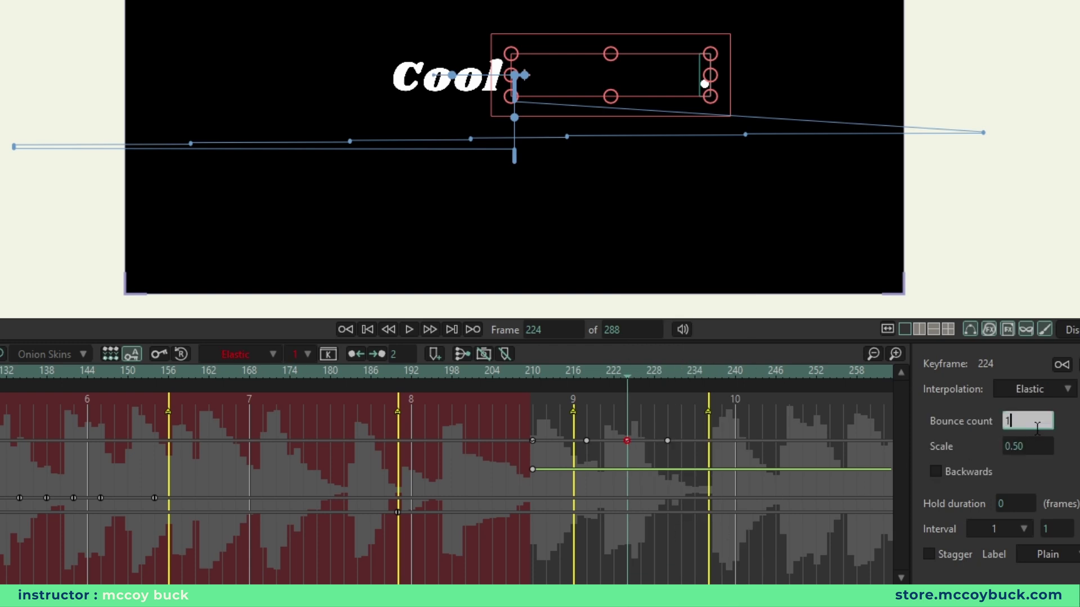
{"action": "key", "text": "Tab"}
{"action": "type", "text": "0.8"}
{"action": "key", "text": "Return"}
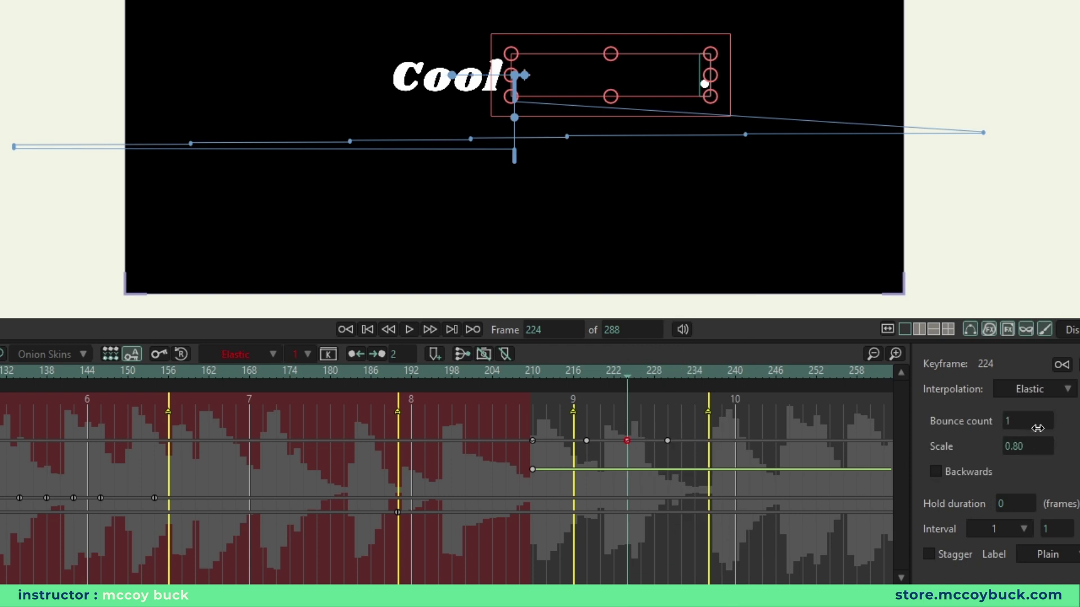
Step: Play back the period's elastic move, step through the frames after 230, and scrub the reference example's matching transition
{"action": "left_click", "coordinate": [507, 373]}
{"action": "key", "text": "space"}
{"action": "key", "text": "space"}
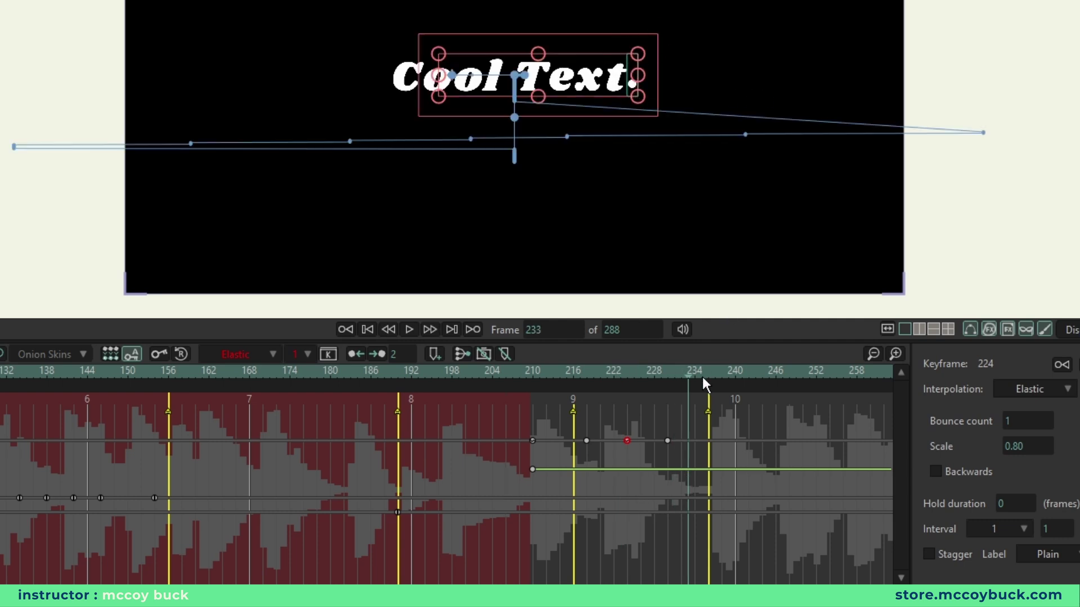
{"action": "left_click", "coordinate": [667, 376]}
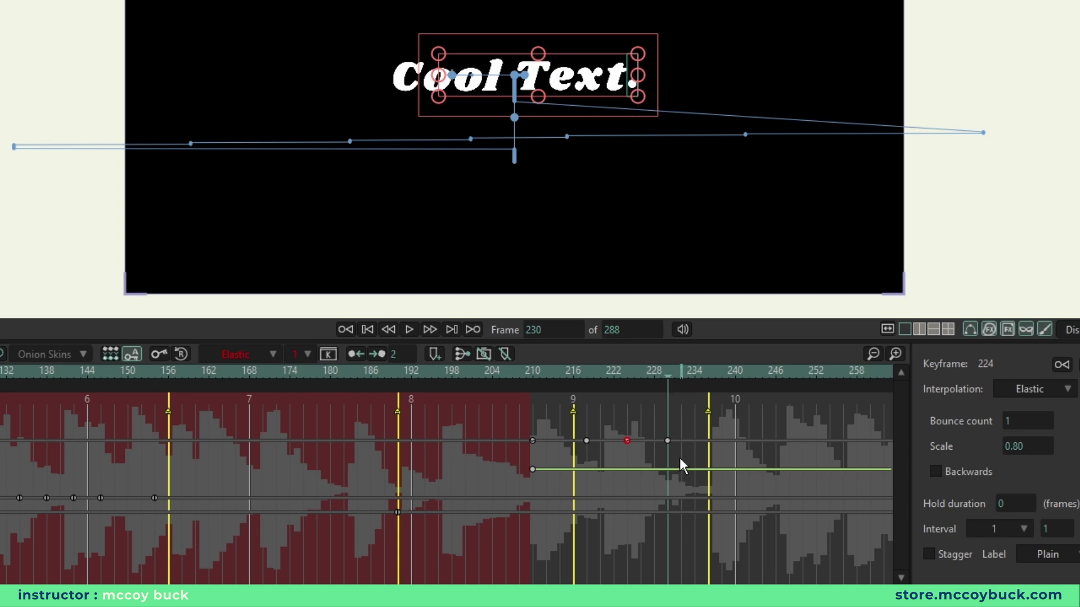
{"action": "key", "text": "Right"}
{"action": "key", "text": "Right"}
{"action": "key", "text": "Right"}
{"action": "key", "text": "Right"}
{"action": "key", "text": "Right"}
{"action": "key", "text": "Right"}
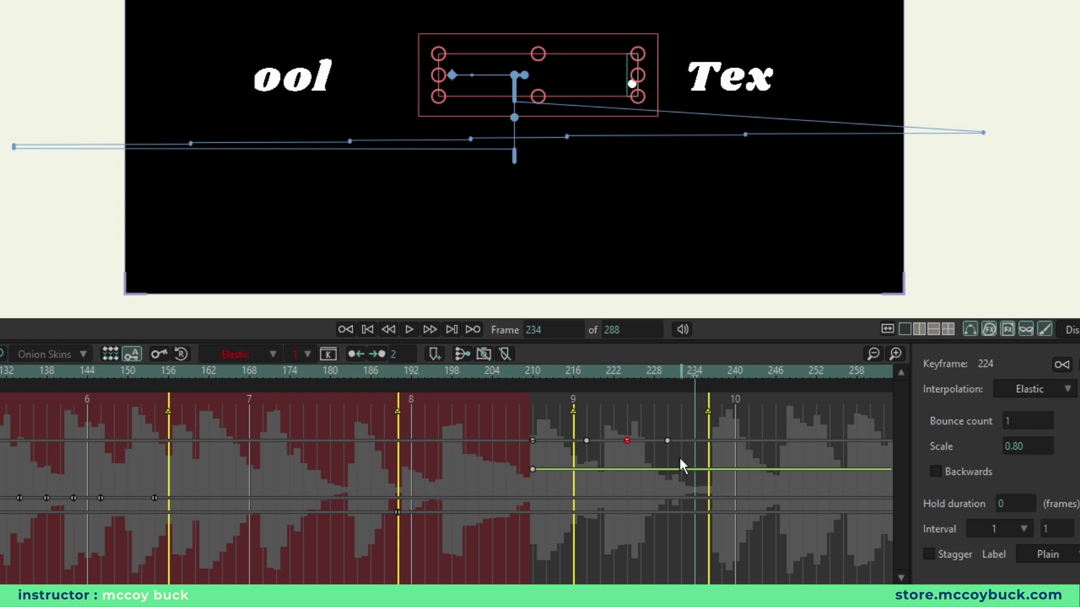
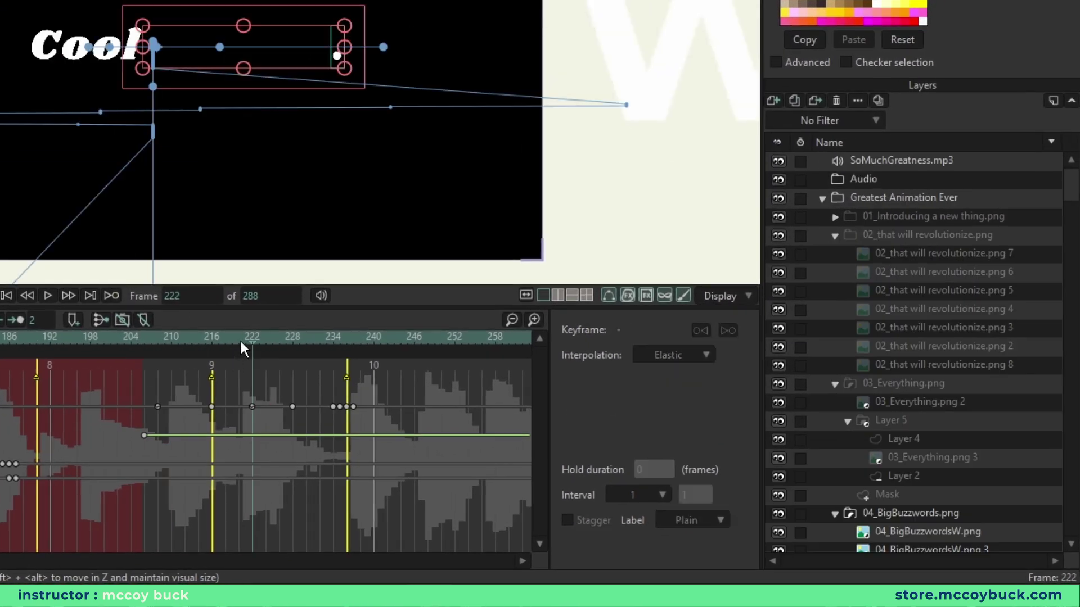
{"action": "left_click_drag", "start_coordinate": [243, 348], "coordinate": [286, 354]}
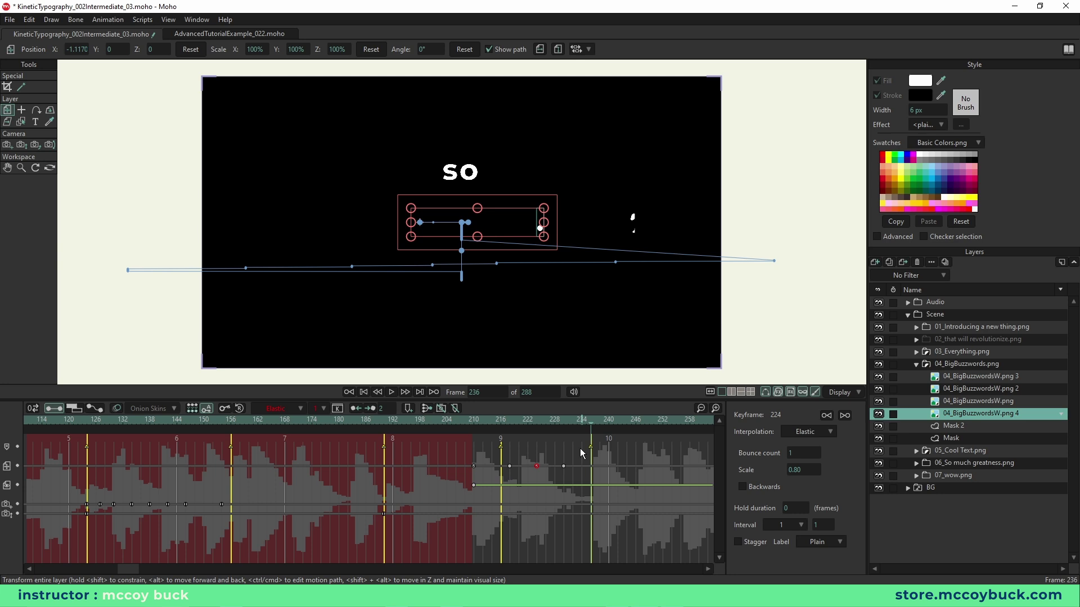
Step: In the 05_Cool Text.png group, select the "Cool" and "Text" layers and shift their exit keyframes two frames later to start at frame 236
{"action": "left_click", "coordinate": [965, 452]}
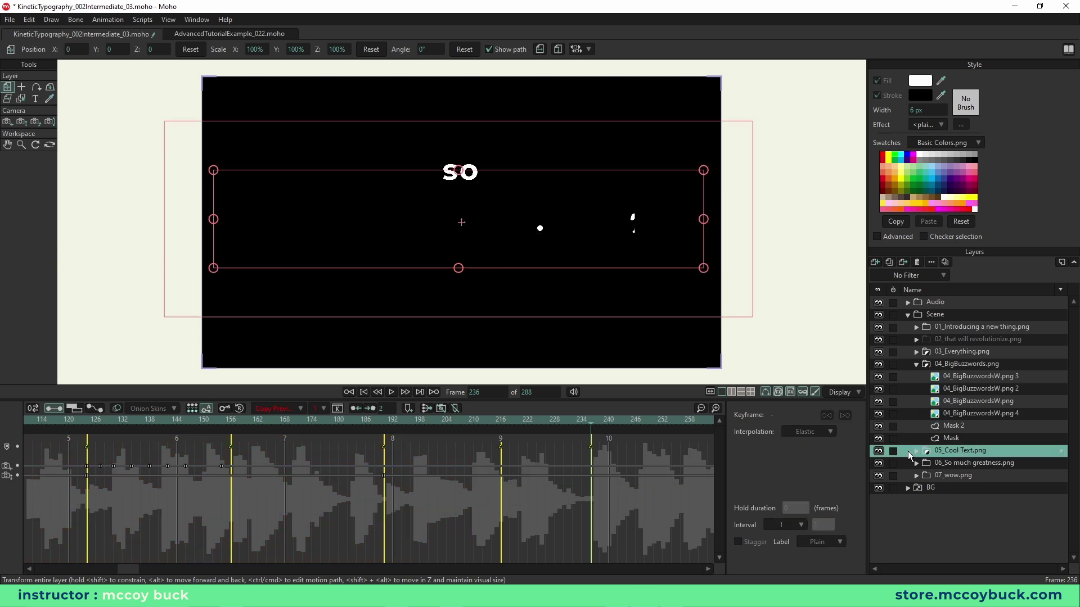
{"action": "left_click", "coordinate": [916, 451]}
{"action": "left_click", "coordinate": [963, 464]}
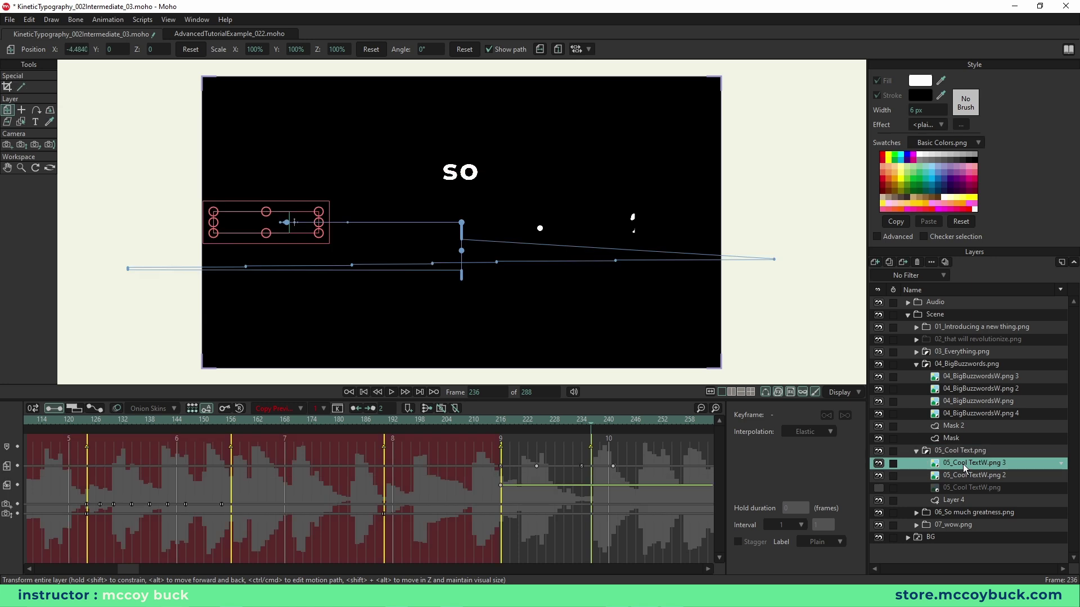
{"action": "left_click", "coordinate": [967, 477], "text": "ctrl"}
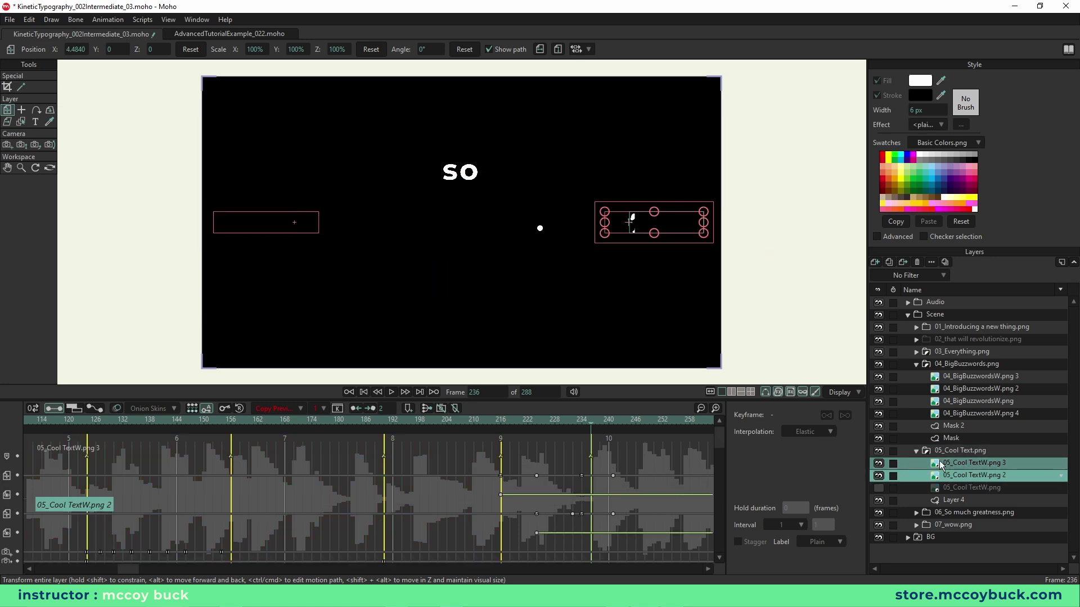
{"action": "left_click_drag", "start_coordinate": [511, 425], "coordinate": [550, 430]}
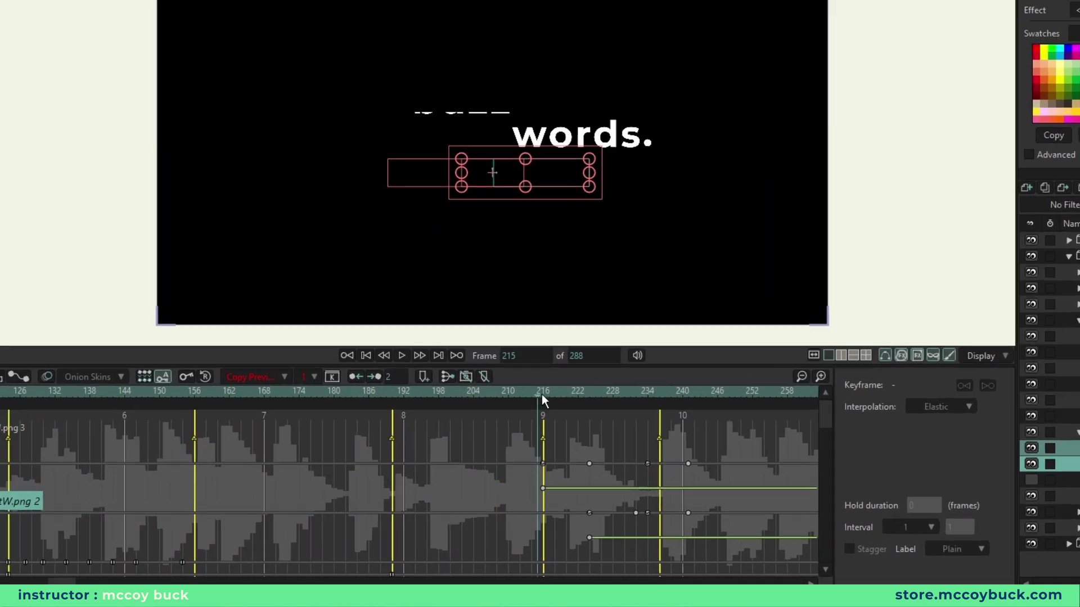
{"action": "left_click_drag", "start_coordinate": [648, 387], "coordinate": [655, 388]}
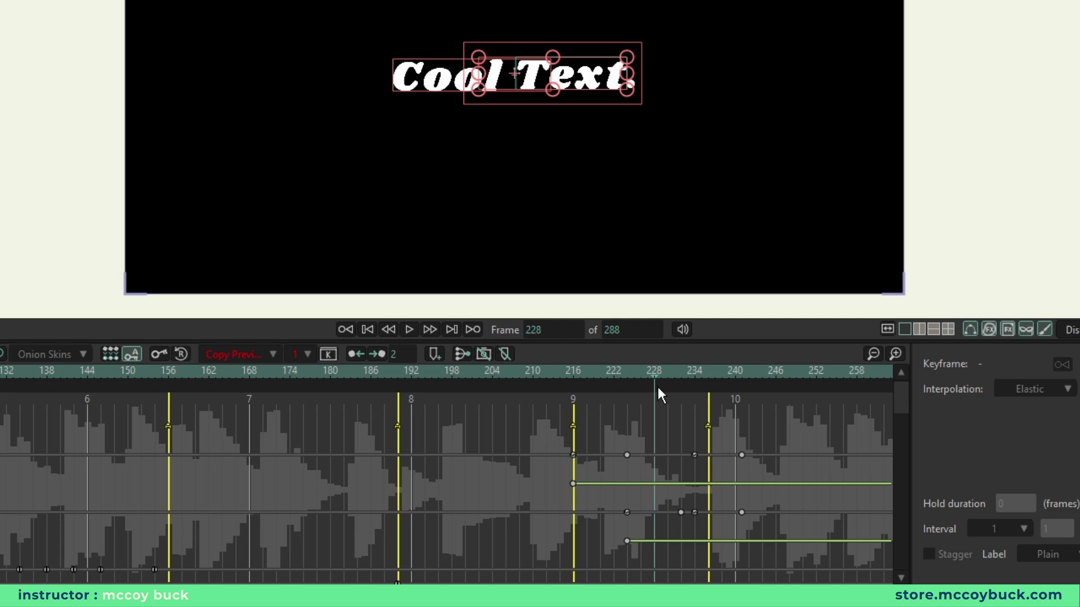
{"action": "left_click_drag", "start_coordinate": [658, 388], "coordinate": [743, 410]}
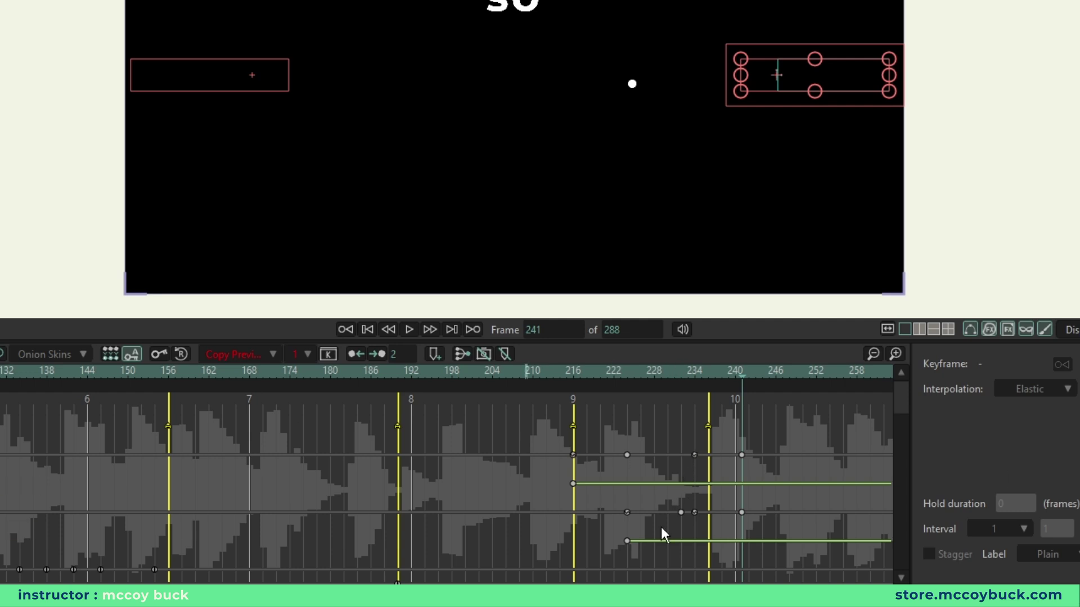
{"action": "left_click_drag", "start_coordinate": [775, 445], "coordinate": [691, 530]}
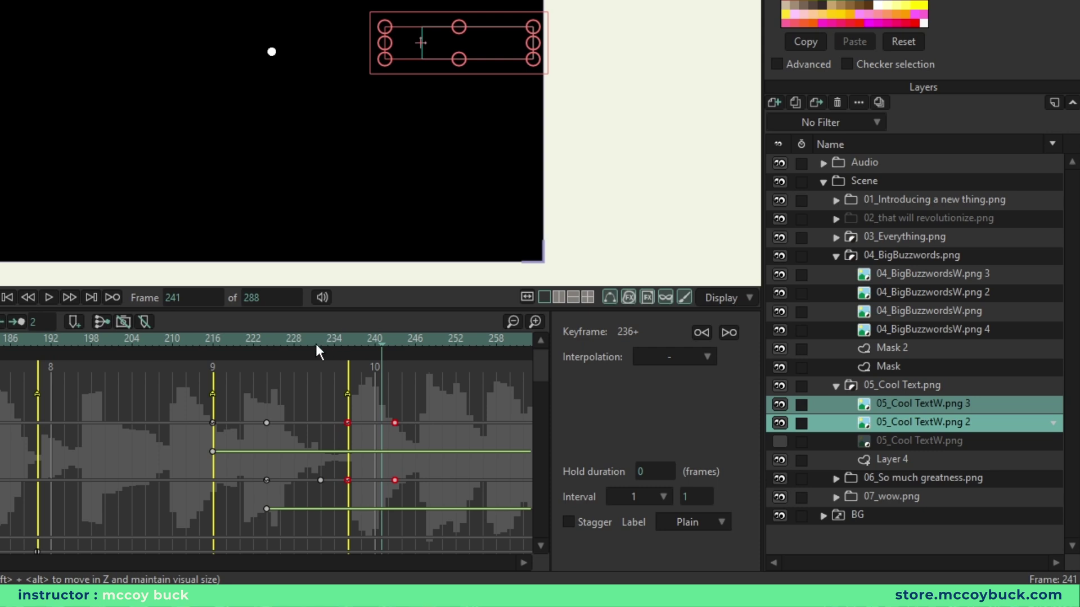
Step: Scrub frames 236 to 241 and play back to check the retimed split of "Cool" and "Text"
{"action": "left_click_drag", "start_coordinate": [315, 345], "coordinate": [350, 357]}
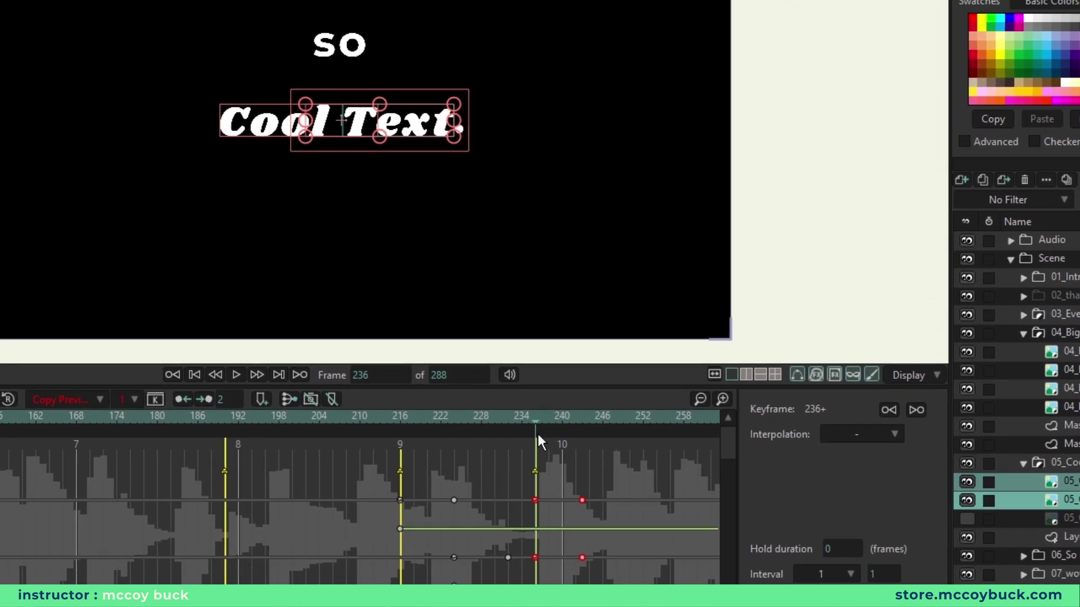
{"action": "left_click_drag", "start_coordinate": [432, 388], "coordinate": [463, 396]}
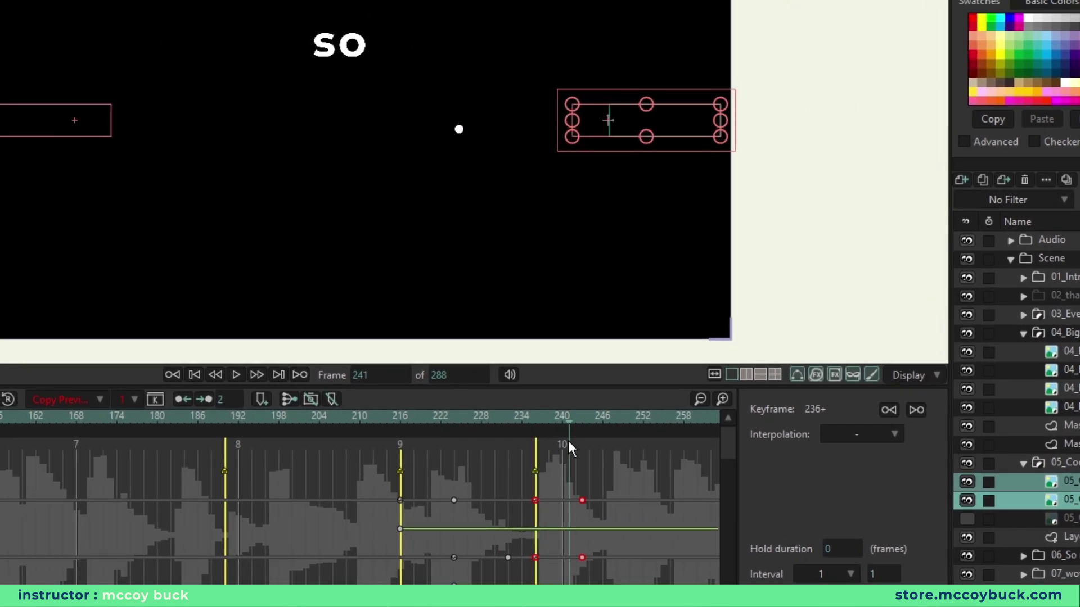
{"action": "left_click_drag", "start_coordinate": [596, 424], "coordinate": [504, 438]}
{"action": "key", "text": "space"}
{"action": "key", "text": "space"}
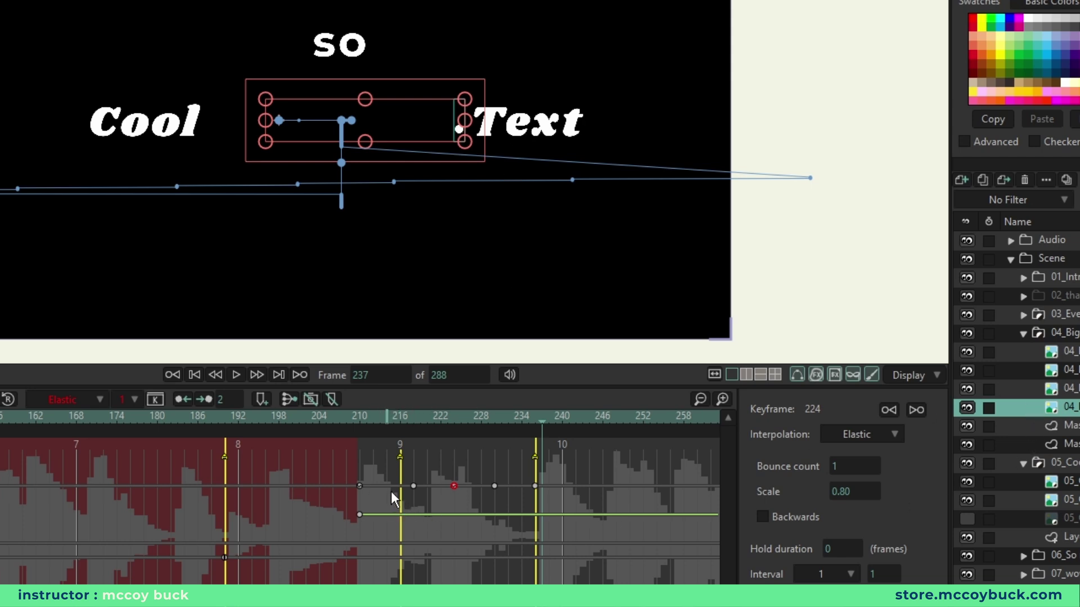
Step: Shift all of the period layer's keyframes four frames earlier to start at frame 206, and scrub to the split of "Cool" and "Text"
{"action": "left_click_drag", "start_coordinate": [338, 473], "coordinate": [551, 528]}
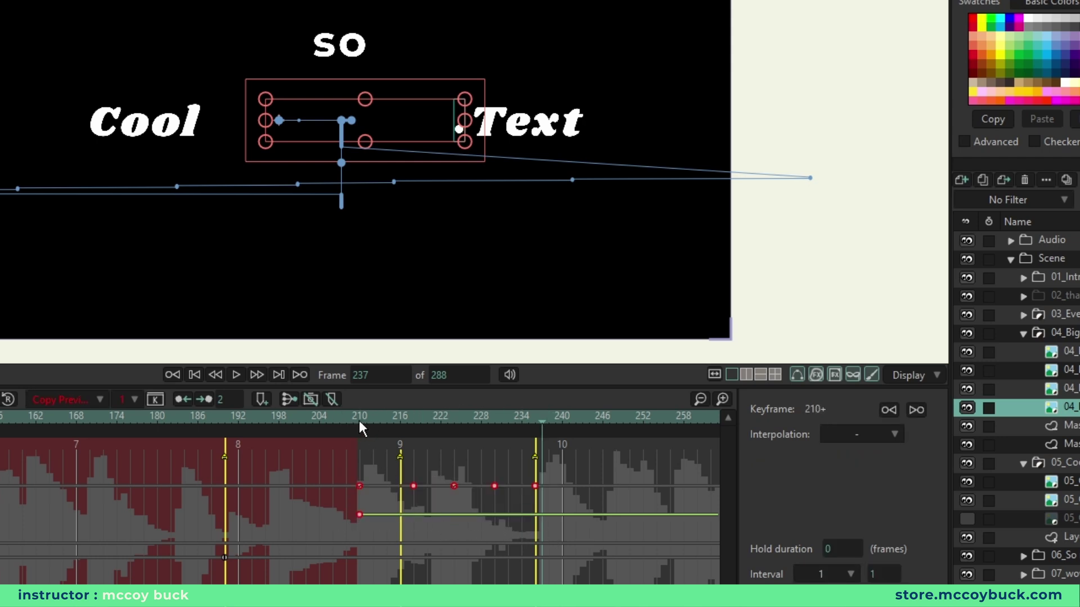
{"action": "left_click", "coordinate": [327, 420]}
{"action": "left_click_drag", "start_coordinate": [329, 420], "coordinate": [333, 421]}
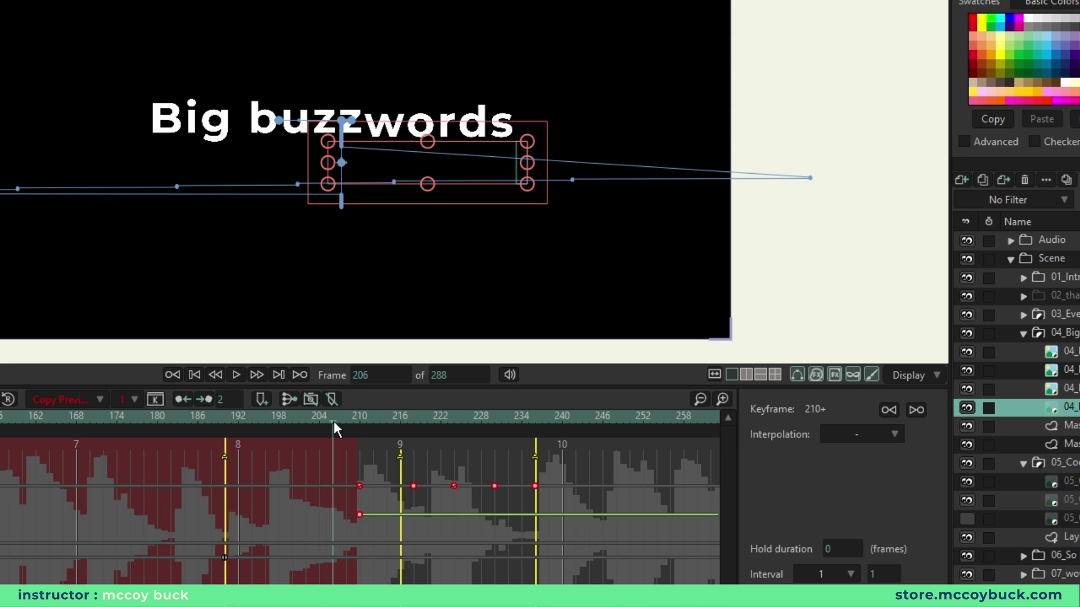
{"action": "left_click_drag", "start_coordinate": [359, 486], "coordinate": [333, 487]}
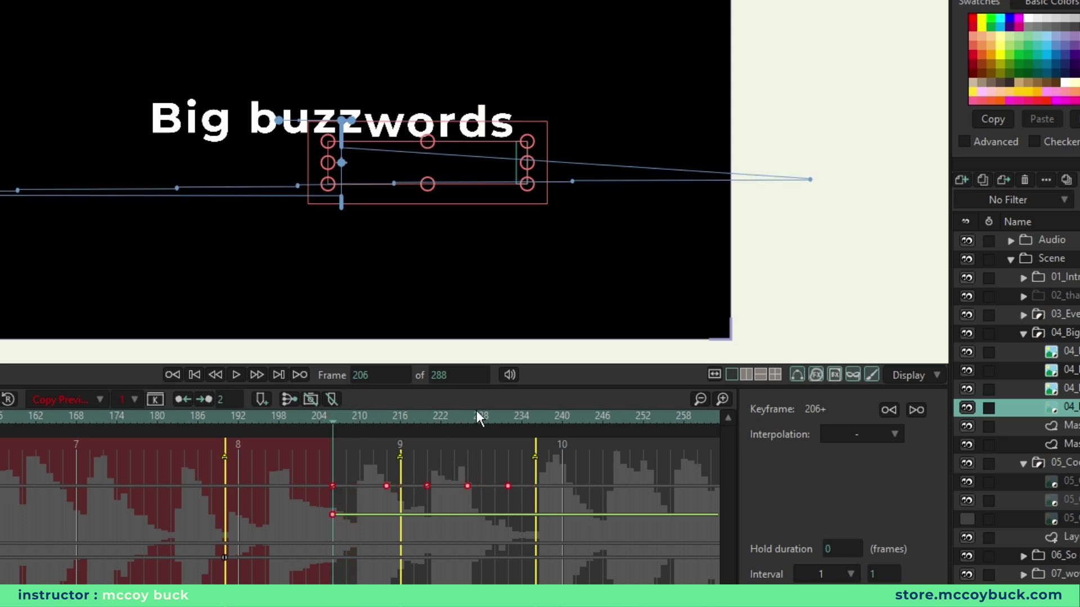
{"action": "left_click_drag", "start_coordinate": [466, 422], "coordinate": [554, 433]}
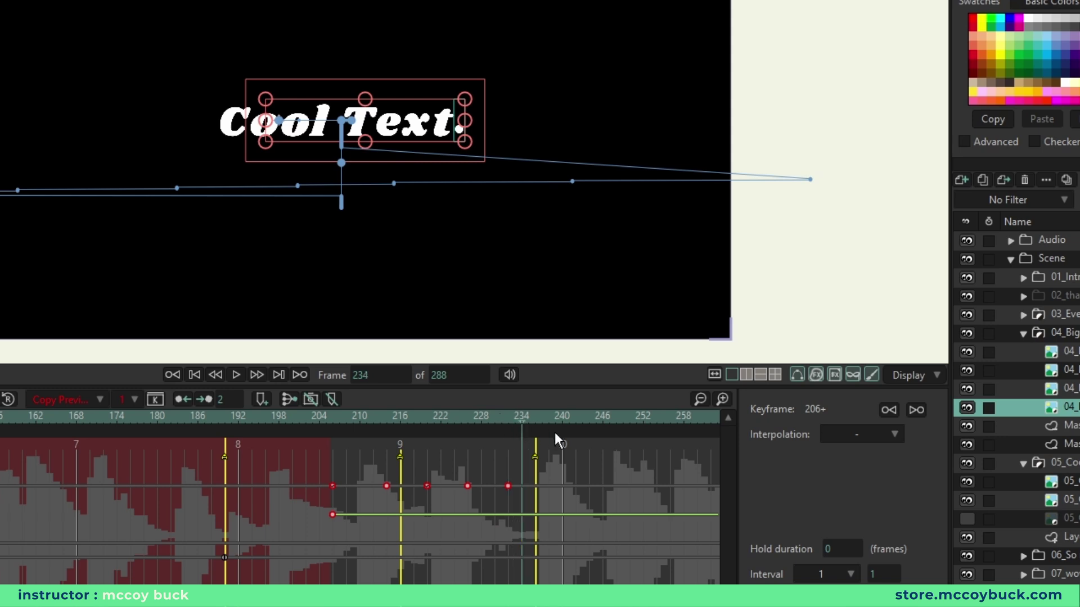
{"action": "key", "text": "period"}
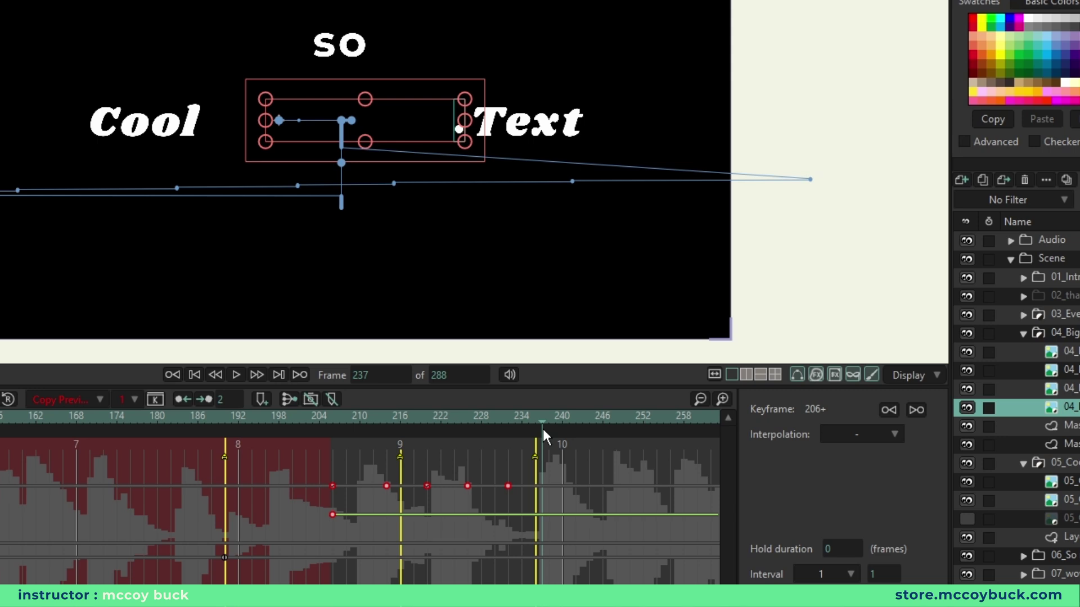
Step: Animate the period sliding right over frames 233, 234 and 235, ending outside the right edge of the canvas
{"action": "key", "text": "Left"}
{"action": "key", "text": "Left"}
{"action": "key", "text": "Left"}
{"action": "key", "text": "Left"}
{"action": "key", "text": "Left"}
{"action": "left_click", "coordinate": [511, 488]}
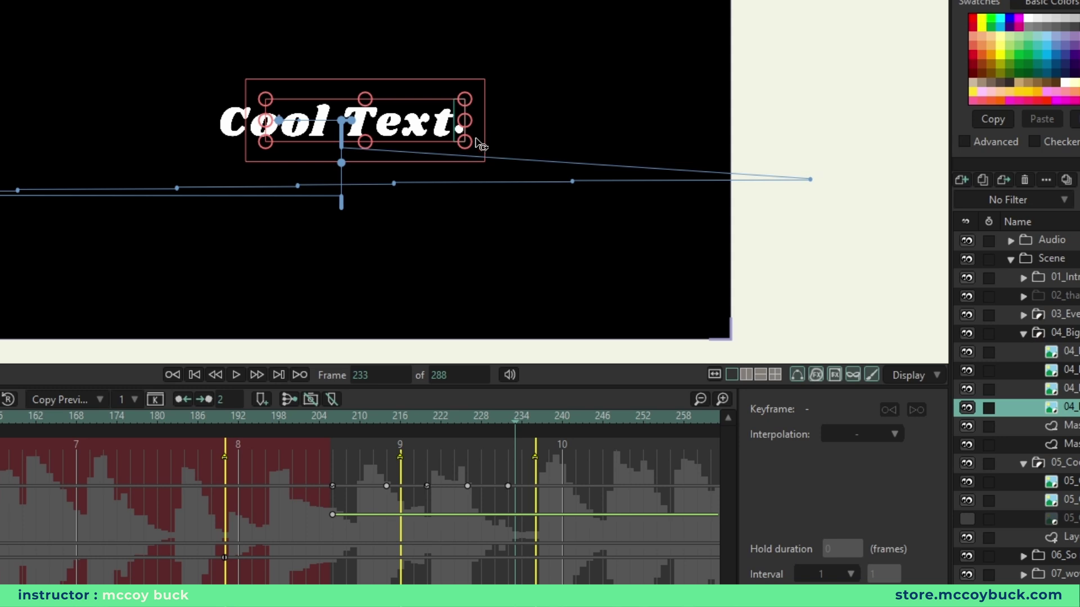
{"action": "left_click_drag", "start_coordinate": [464, 130], "coordinate": [523, 135]}
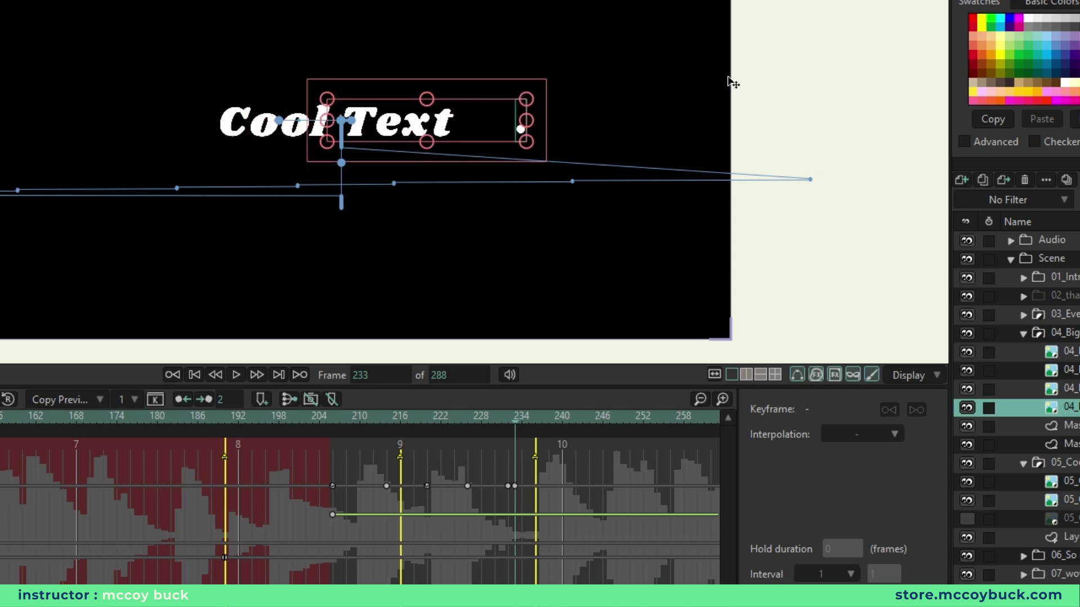
{"action": "key", "text": "ctrl+Right"}
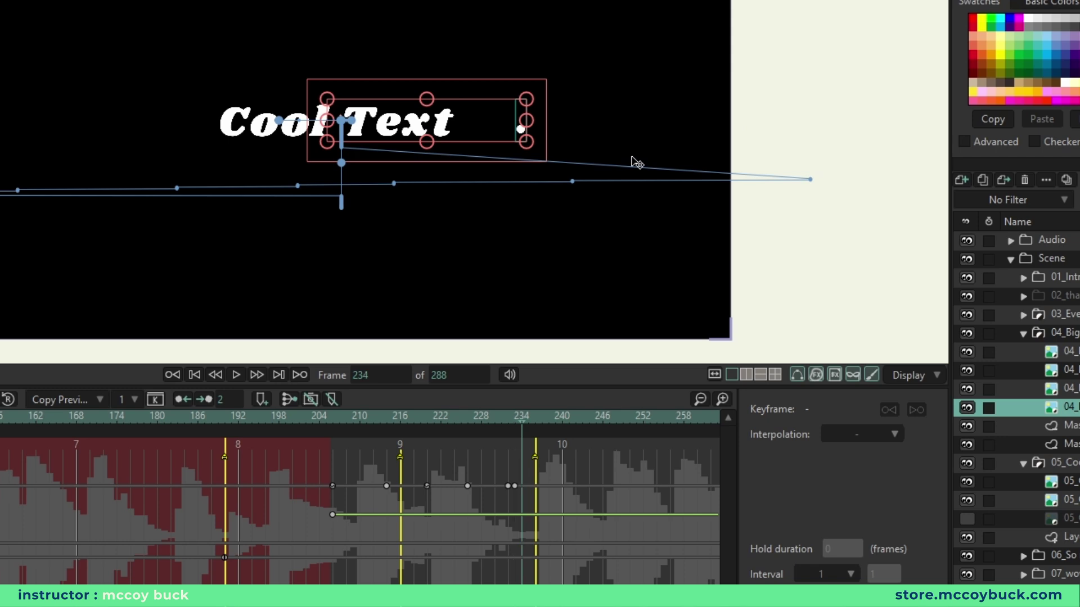
{"action": "left_click_drag", "start_coordinate": [521, 135], "coordinate": [694, 140]}
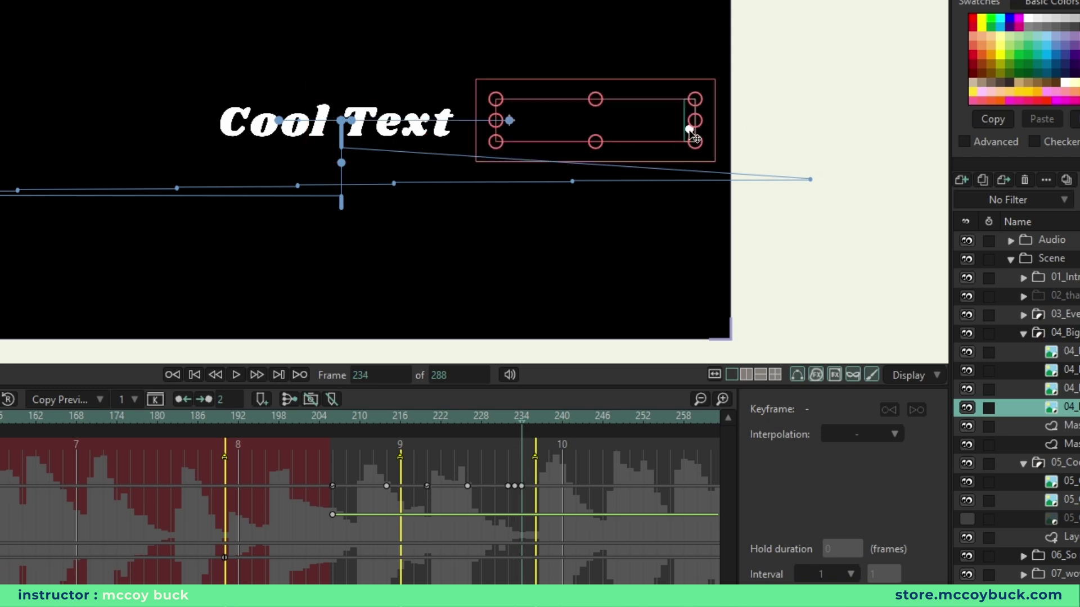
{"action": "key", "text": "ctrl+Right"}
{"action": "left_click_drag", "start_coordinate": [687, 139], "coordinate": [765, 137]}
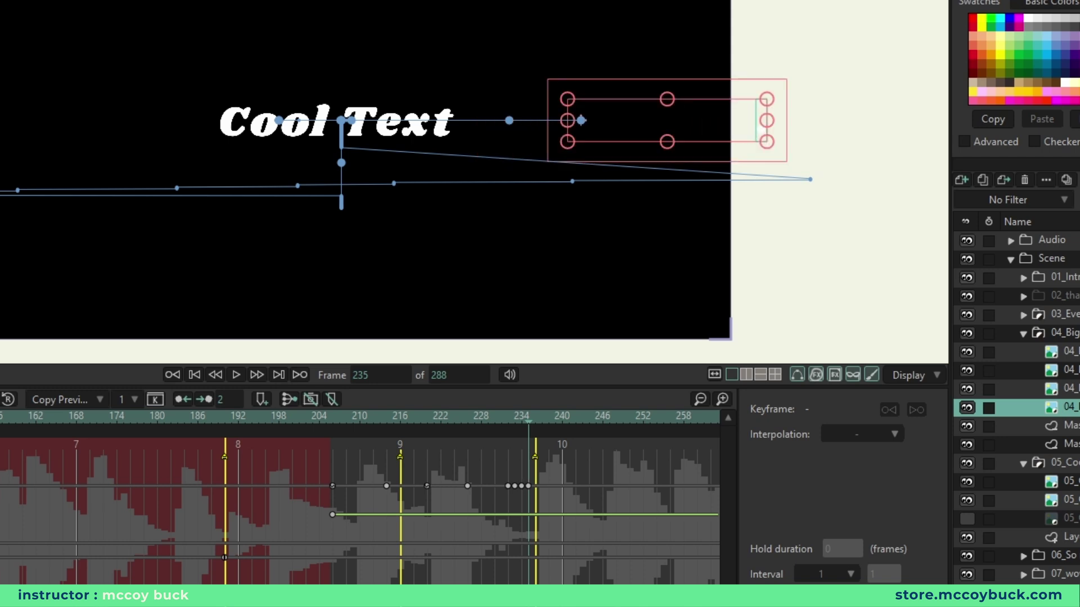
Step: Move the period layer's whole set of keyframes two frames later so it starts at frame 208, and check frame 237
{"action": "left_click", "coordinate": [329, 511]}
{"action": "left_click_drag", "start_coordinate": [315, 479], "coordinate": [540, 531]}
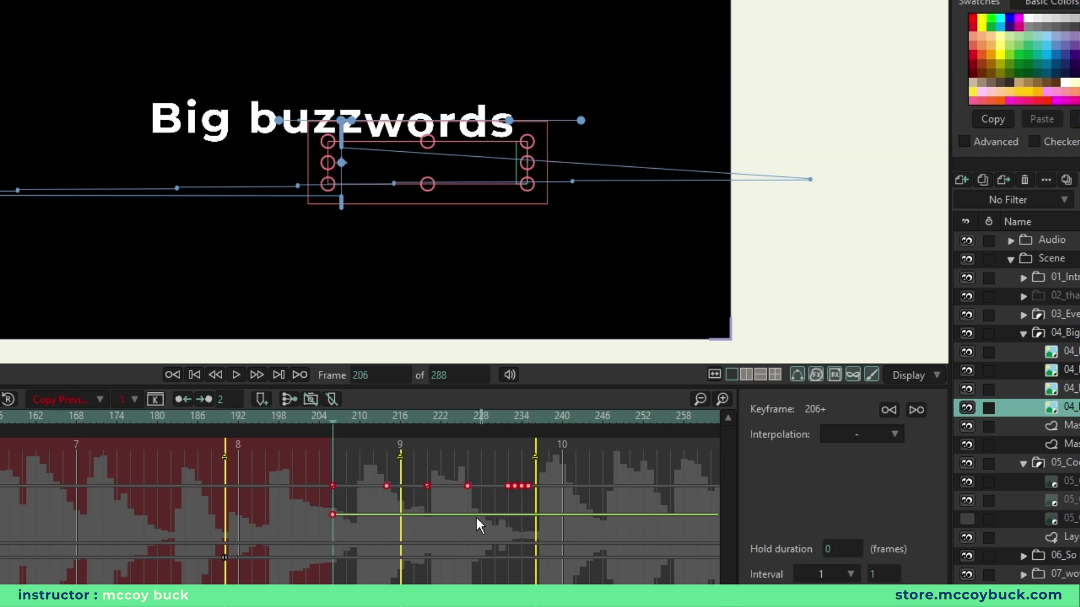
{"action": "left_click_drag", "start_coordinate": [337, 419], "coordinate": [345, 423]}
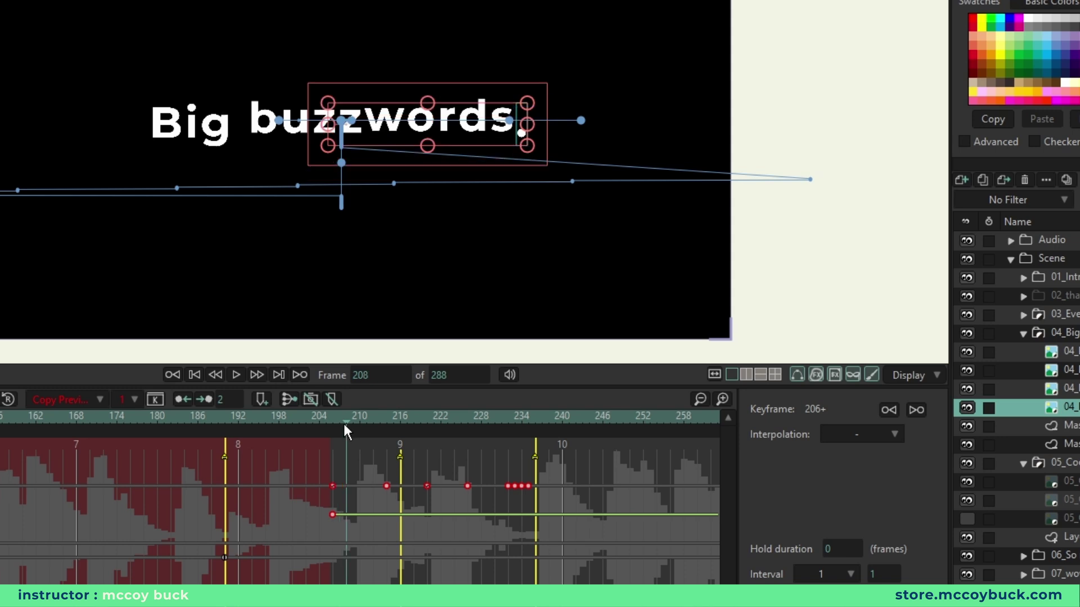
{"action": "left_click_drag", "start_coordinate": [332, 487], "coordinate": [345, 487]}
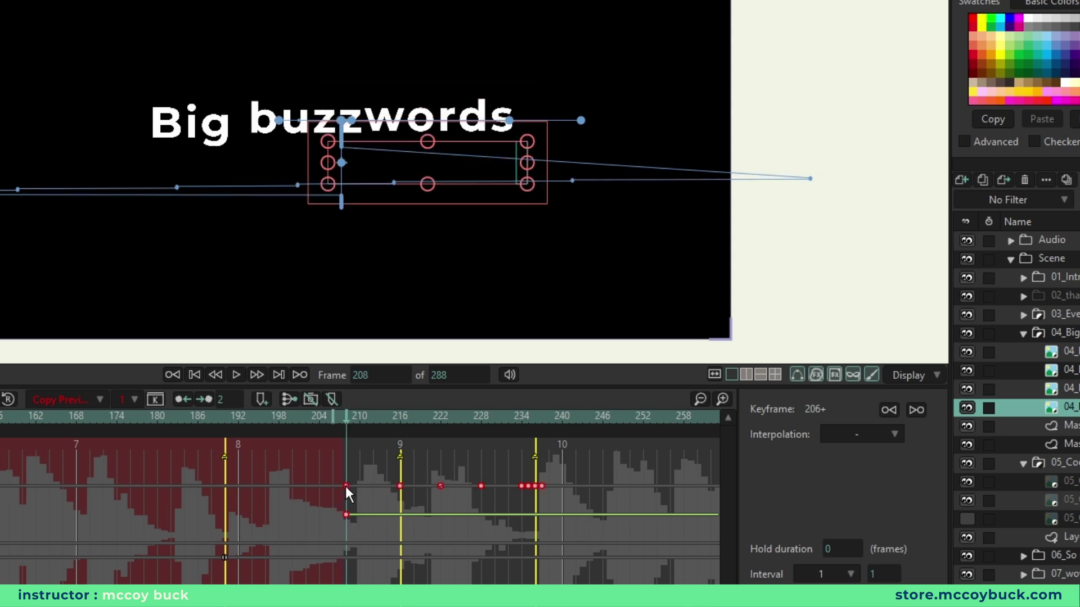
{"action": "left_click", "coordinate": [543, 424]}
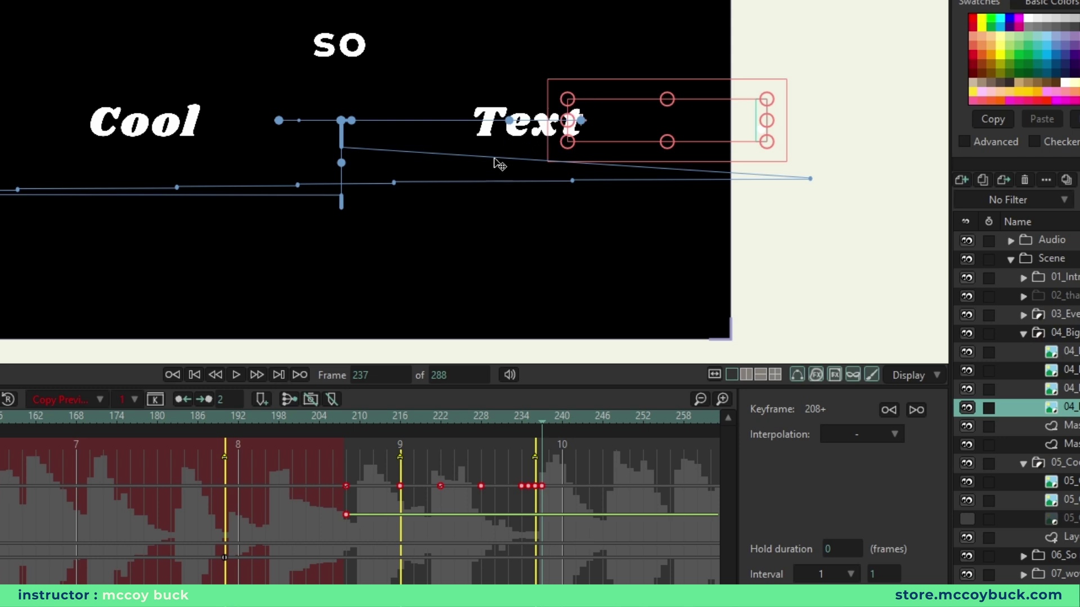
Step: Play back the retimed period animation through the "Cool Text" exit and on into the following words
{"action": "left_click", "coordinate": [370, 560]}
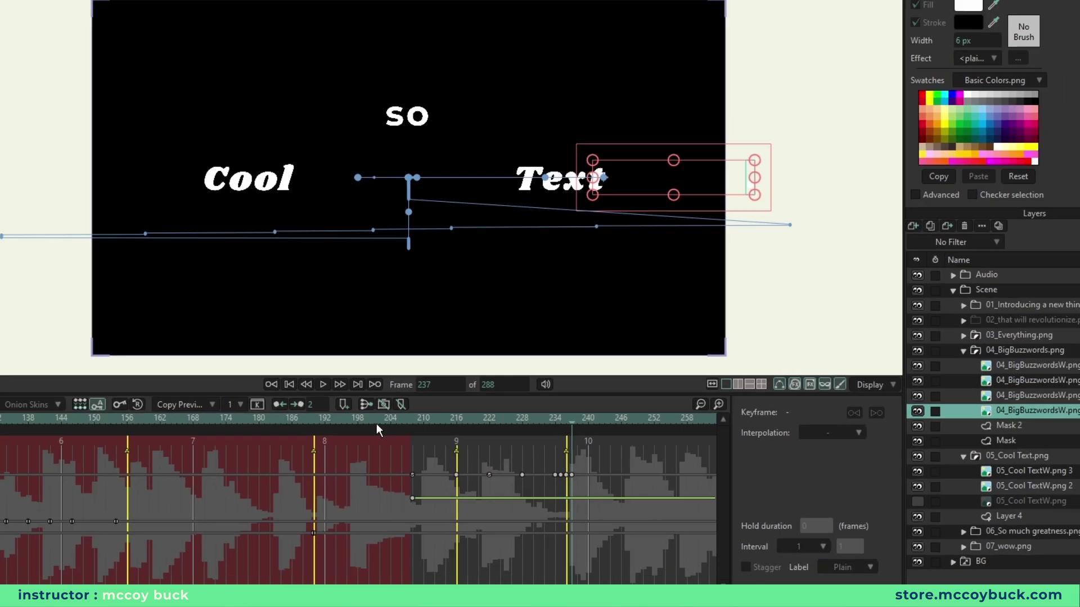
{"action": "left_click", "coordinate": [377, 424]}
{"action": "key", "text": "space"}
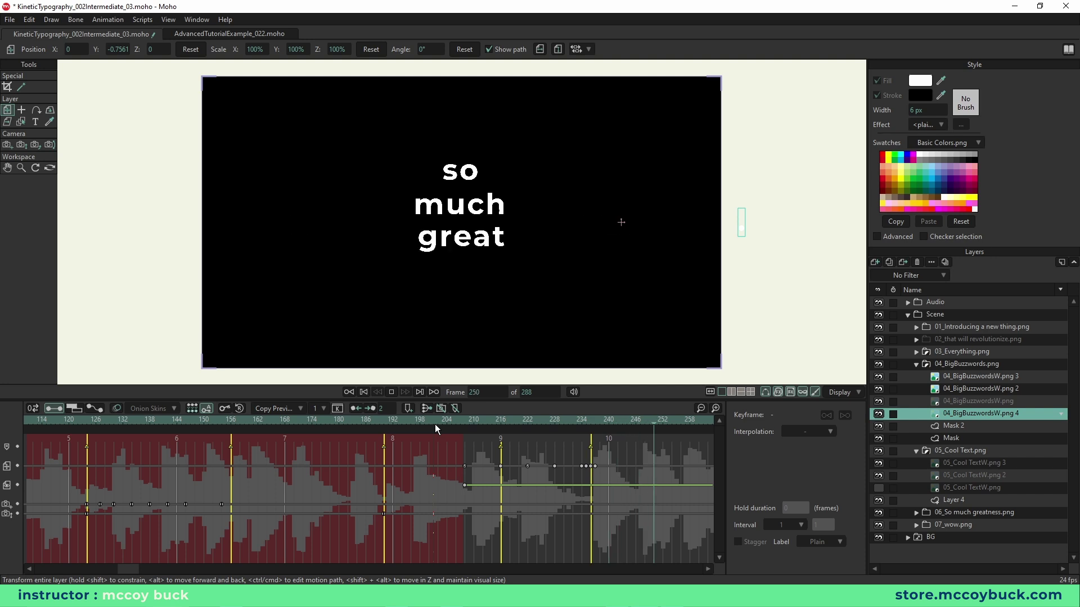
{"action": "key", "text": "space"}
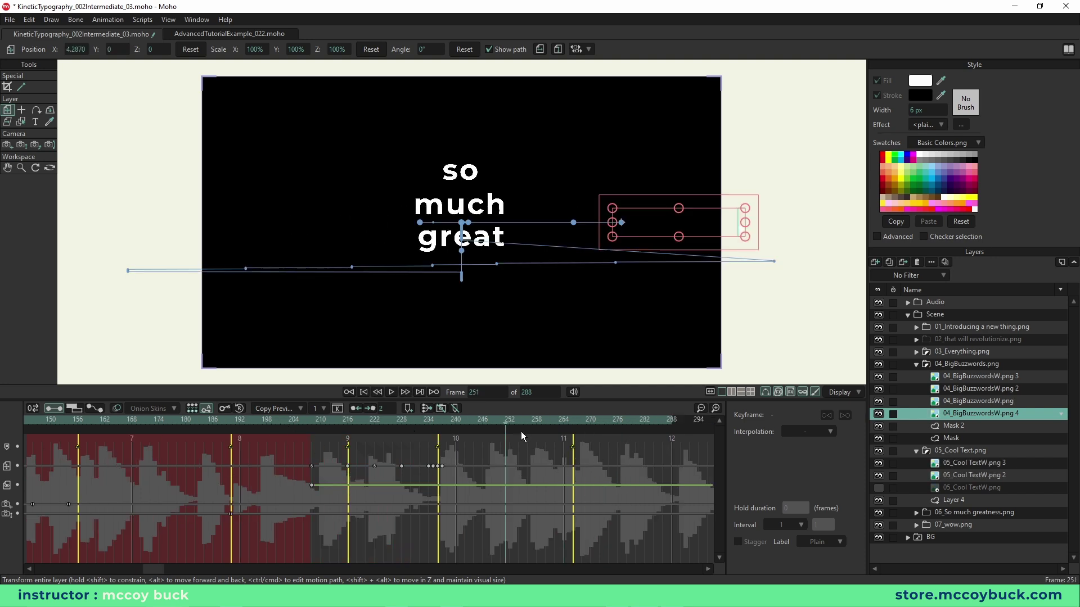
{"action": "key", "text": "space"}
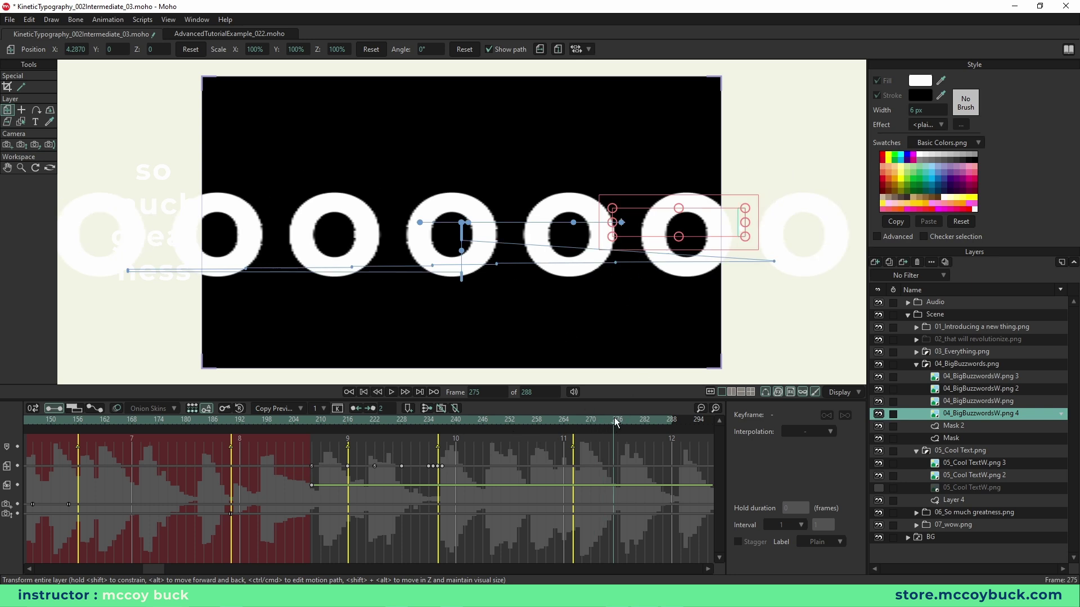
Step: Step back and forth through frames 267 to 269 to examine how the large "Wooo" word pushes "so much greatness" out
{"action": "left_click", "coordinate": [578, 430]}
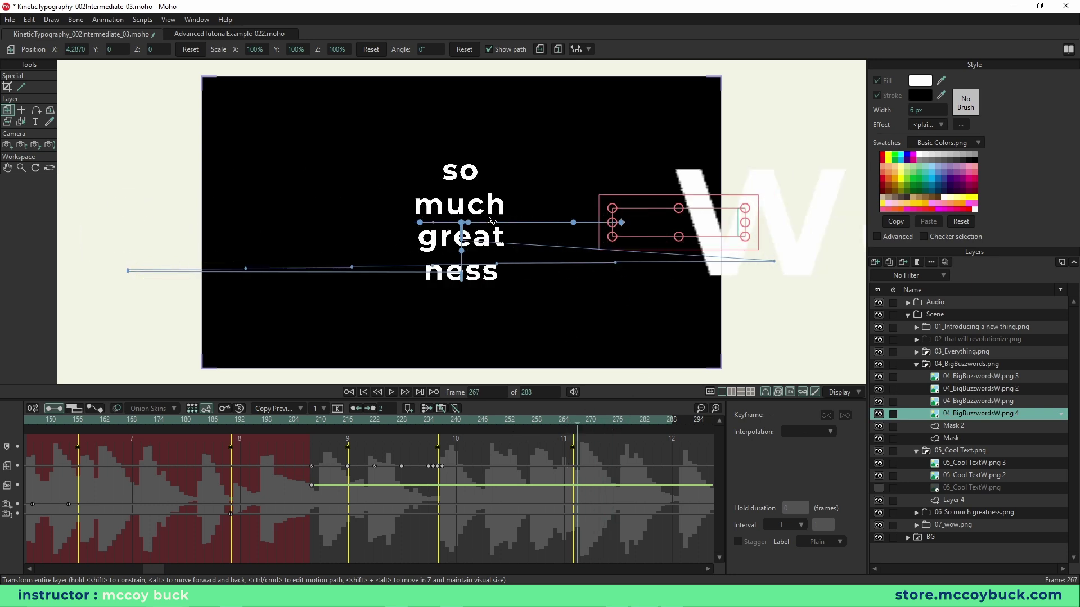
{"action": "key", "text": "Right"}
{"action": "key", "text": "Right"}
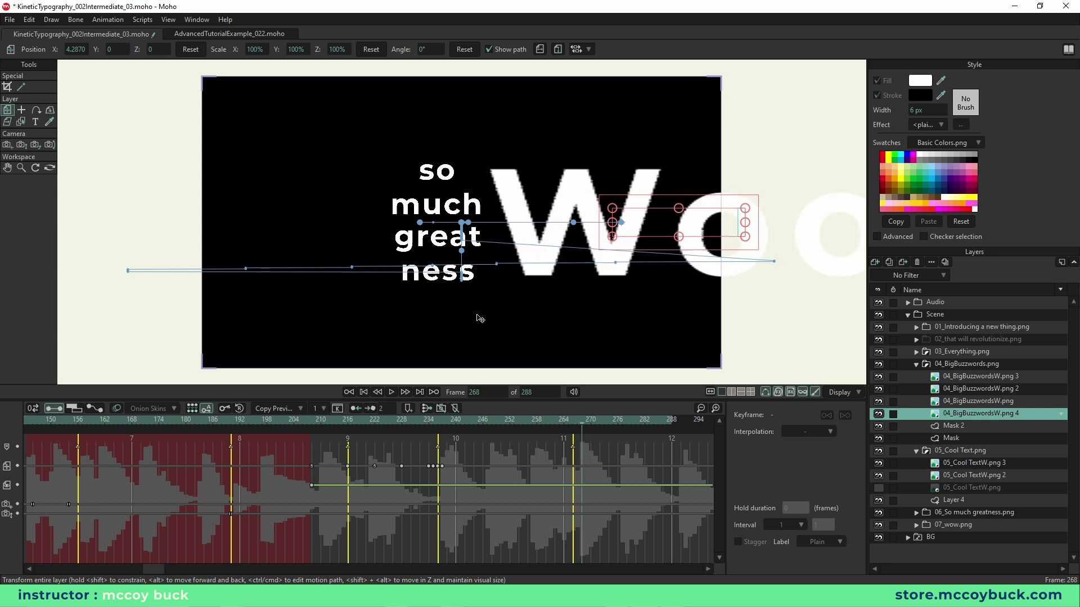
{"action": "key", "text": "Left"}
{"action": "key", "text": "Left"}
{"action": "key", "text": "Right"}
{"action": "key", "text": "Right"}
{"action": "key", "text": "Left"}
{"action": "key", "text": "Left"}
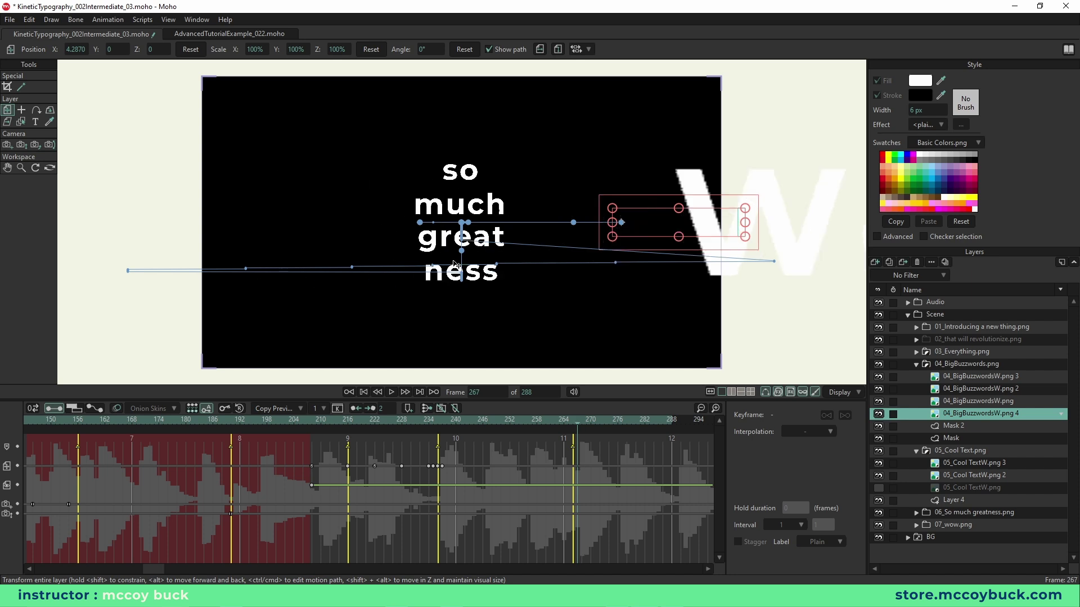
{"action": "key", "text": "Right"}
{"action": "key", "text": "Right"}
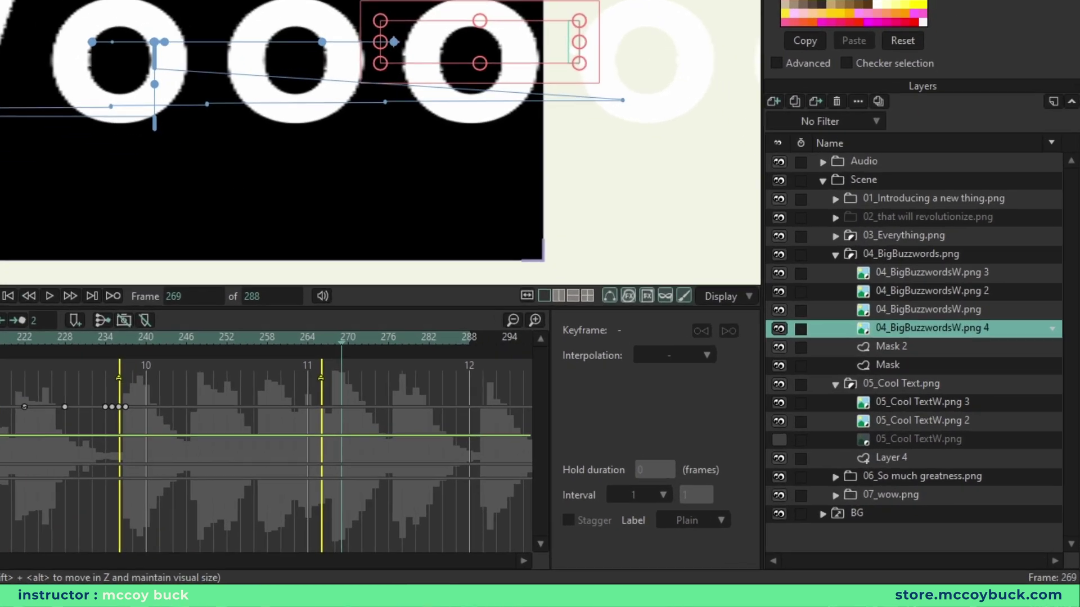
Step: In the 07_wow.png group, move the 07_wowW.png layer's end position keyframe to frame 282 and step through its entrance
{"action": "left_click", "coordinate": [833, 494]}
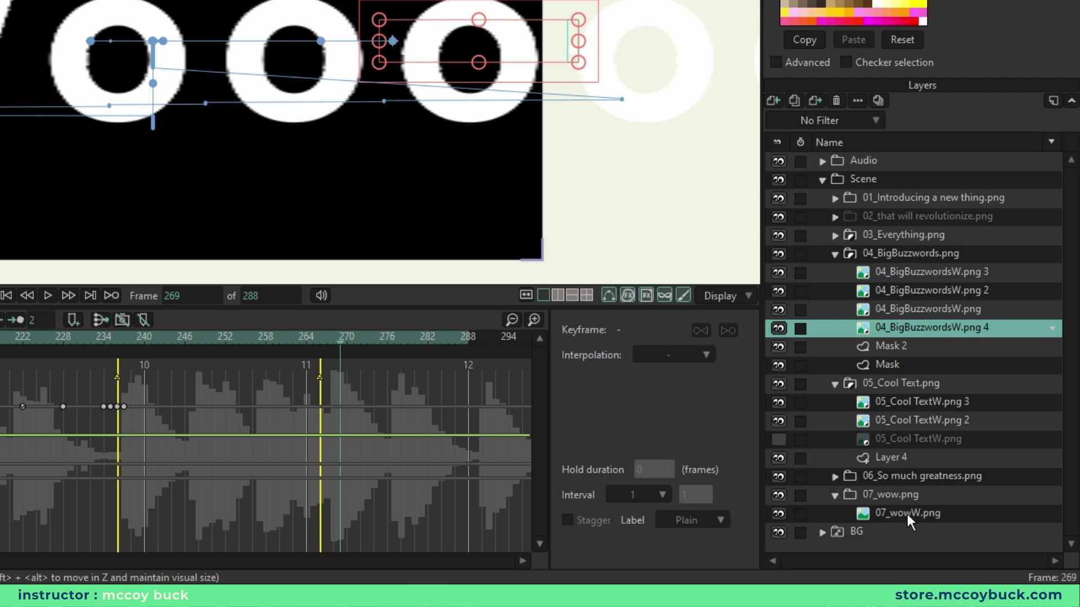
{"action": "left_click", "coordinate": [907, 512]}
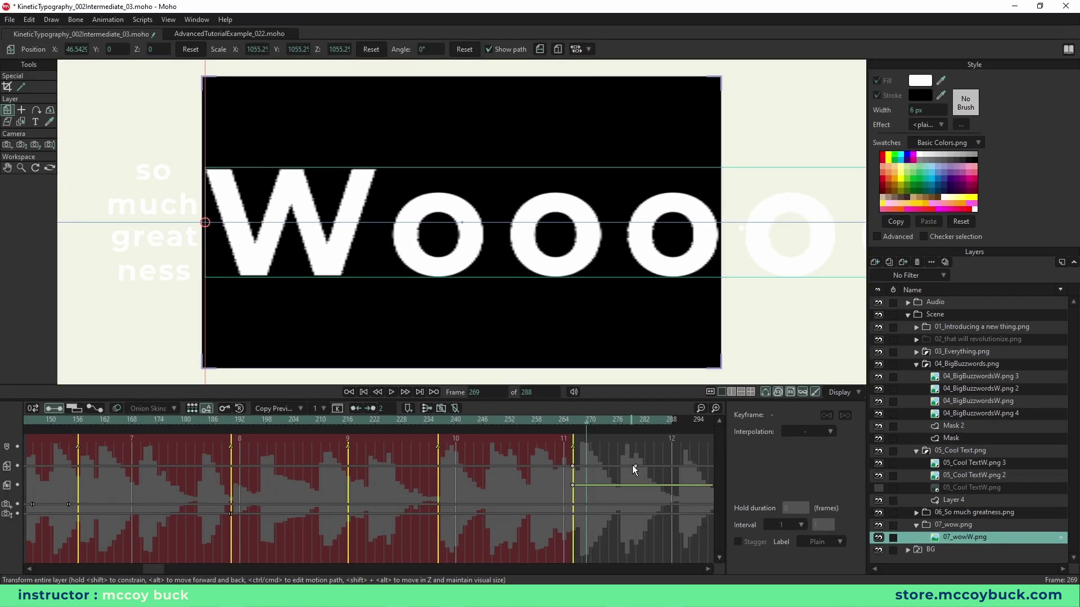
{"action": "left_click_drag", "start_coordinate": [632, 465], "coordinate": [644, 466]}
{"action": "key", "text": "Left"}
{"action": "key", "text": "Left"}
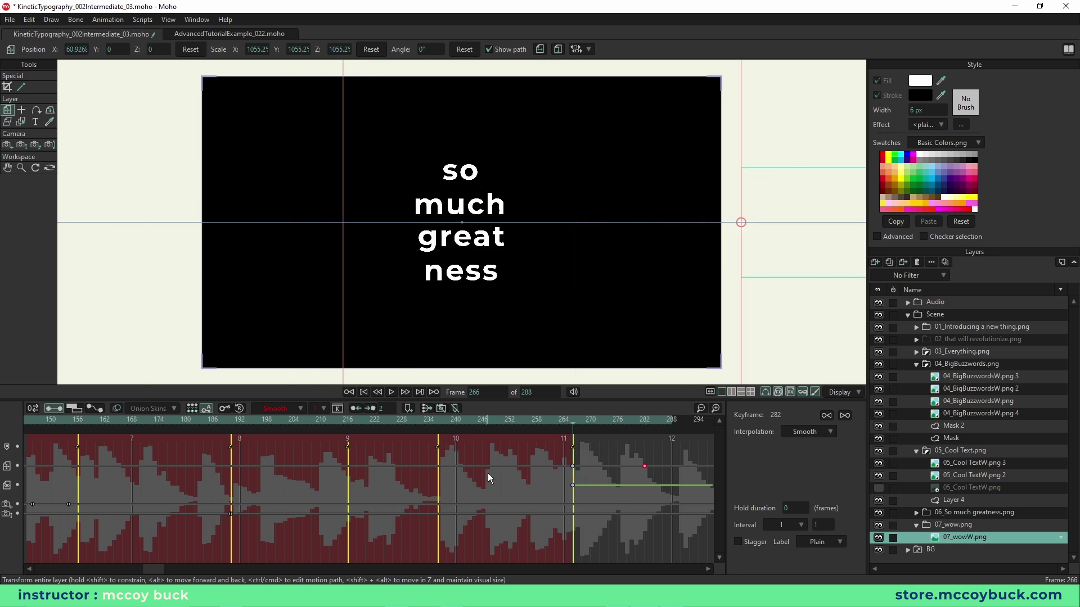
{"action": "key", "text": "Right"}
{"action": "key", "text": "Right"}
{"action": "key", "text": "Right"}
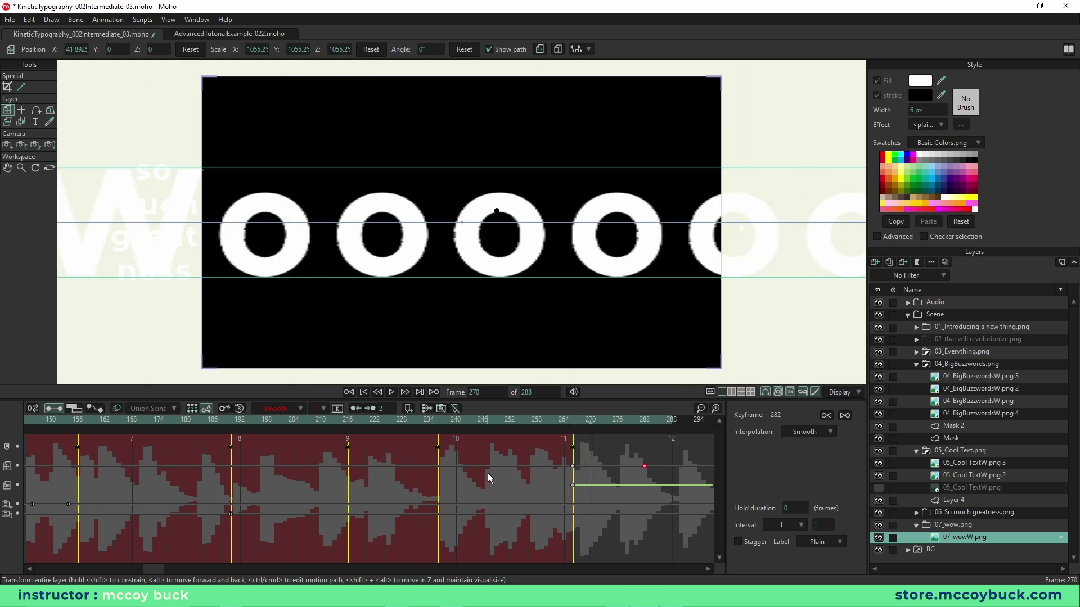
{"action": "key", "text": "Left"}
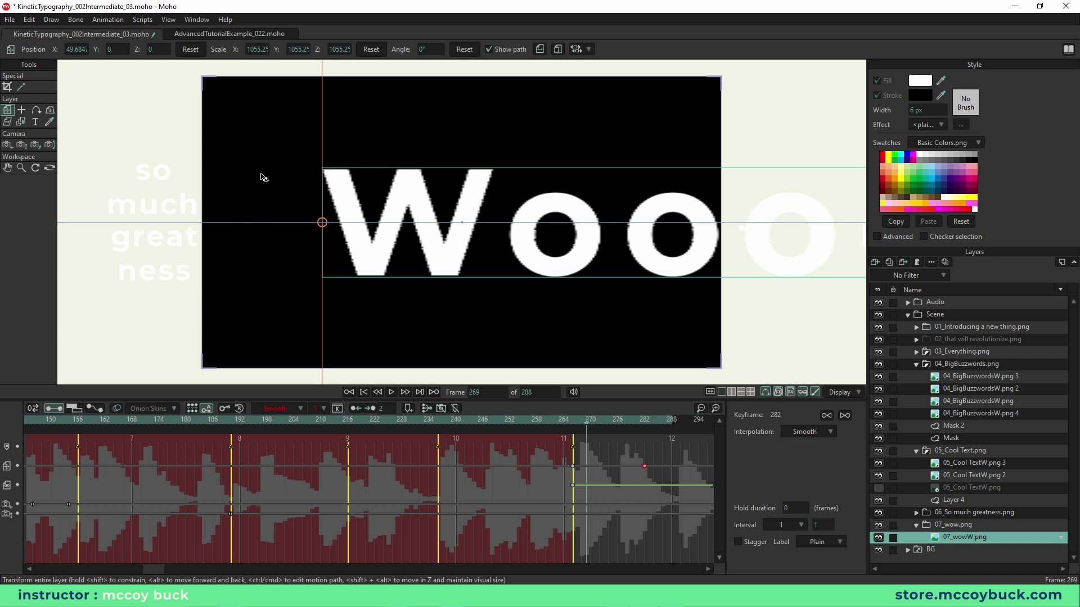
Step: At frame 269, move the 06_So much greatness.png group back onto the canvas, directly left of the "W"
{"action": "left_click", "coordinate": [915, 512]}
{"action": "scroll", "coordinate": [976, 520], "scroll_direction": "down", "scroll_amount": 1}
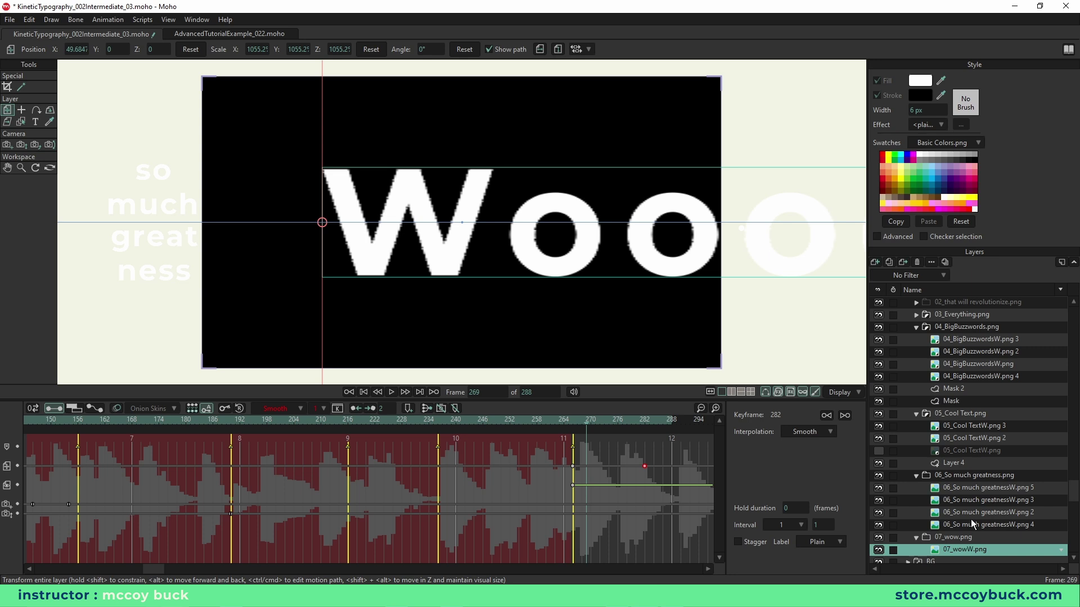
{"action": "left_click", "coordinate": [959, 476]}
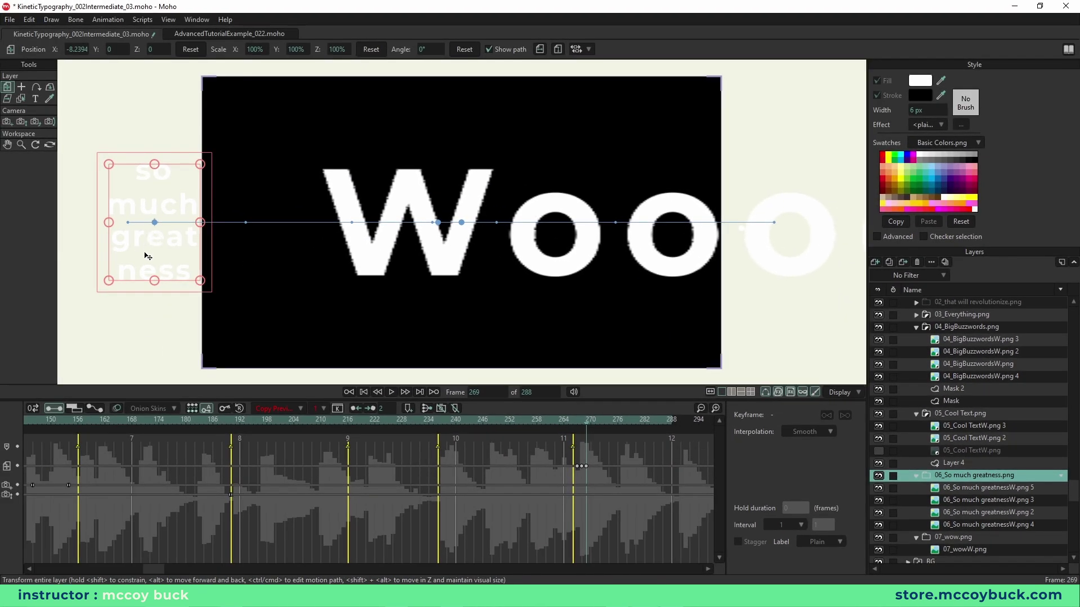
{"action": "left_click_drag", "start_coordinate": [146, 256], "coordinate": [252, 260]}
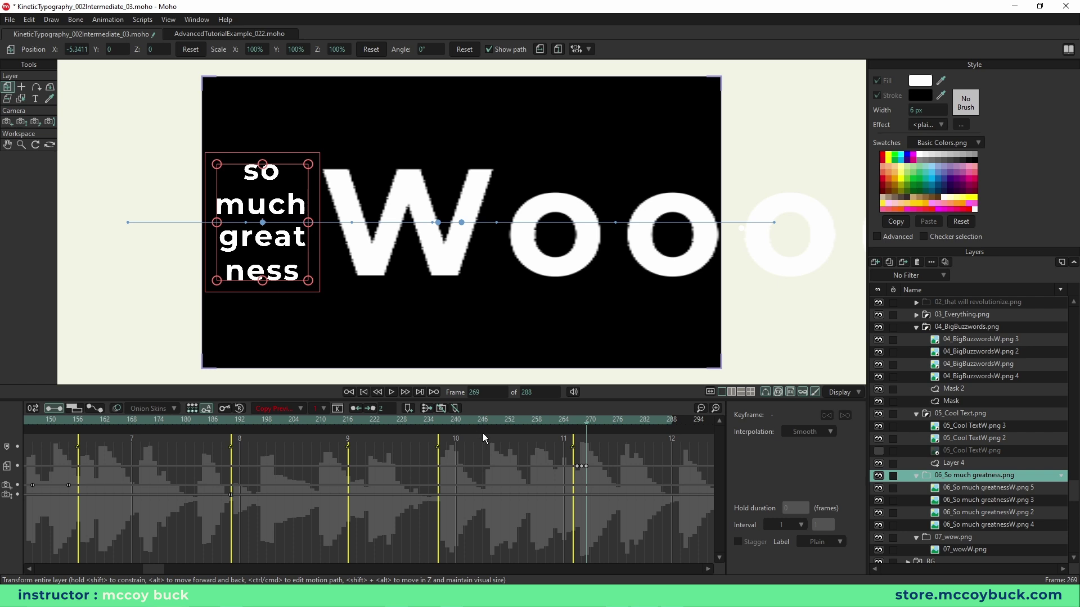
Step: At frame 270, move the "so much greatness" group outside the left edge of the canvas and play back the transition
{"action": "key", "text": "Left"}
{"action": "key", "text": "Left"}
{"action": "key", "text": "Right"}
{"action": "key", "text": "Right"}
{"action": "key", "text": "Right"}
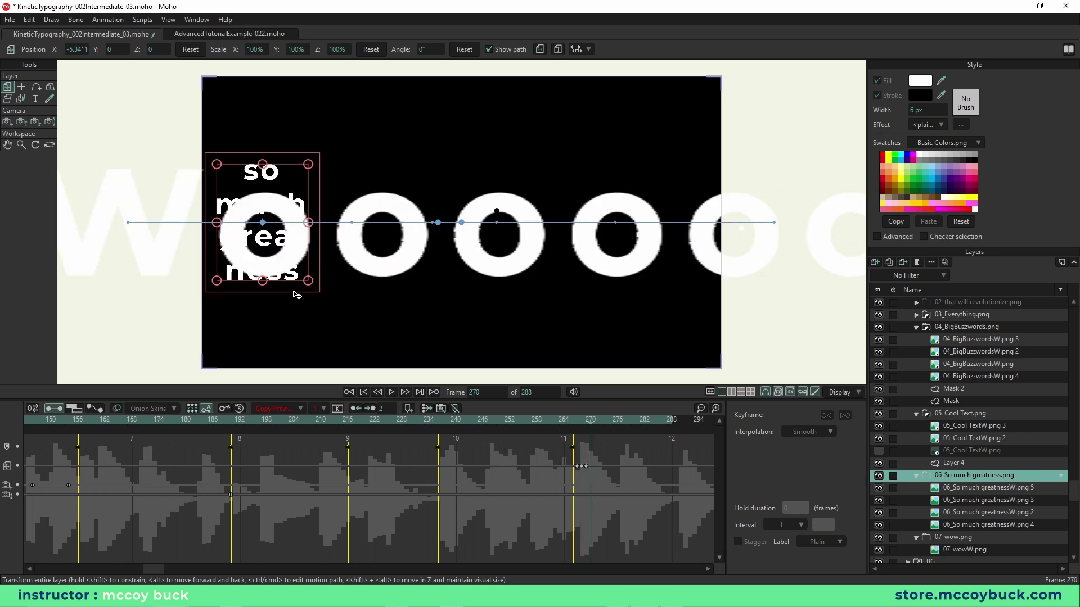
{"action": "left_click_drag", "start_coordinate": [297, 275], "coordinate": [174, 275]}
{"action": "left_click_drag", "start_coordinate": [568, 421], "coordinate": [545, 420]}
{"action": "key", "text": "space"}
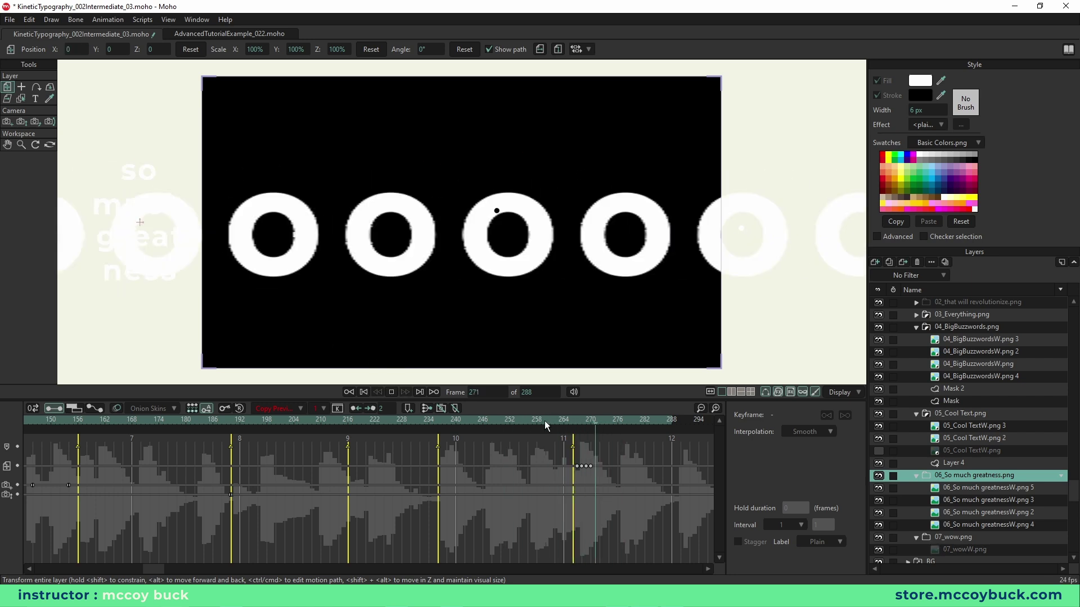
Step: Hide the Dot layer in the Thing group of 03_Everything.png from frame 186 onward with a visibility keyframe
{"action": "left_click_drag", "start_coordinate": [545, 426], "coordinate": [596, 429]}
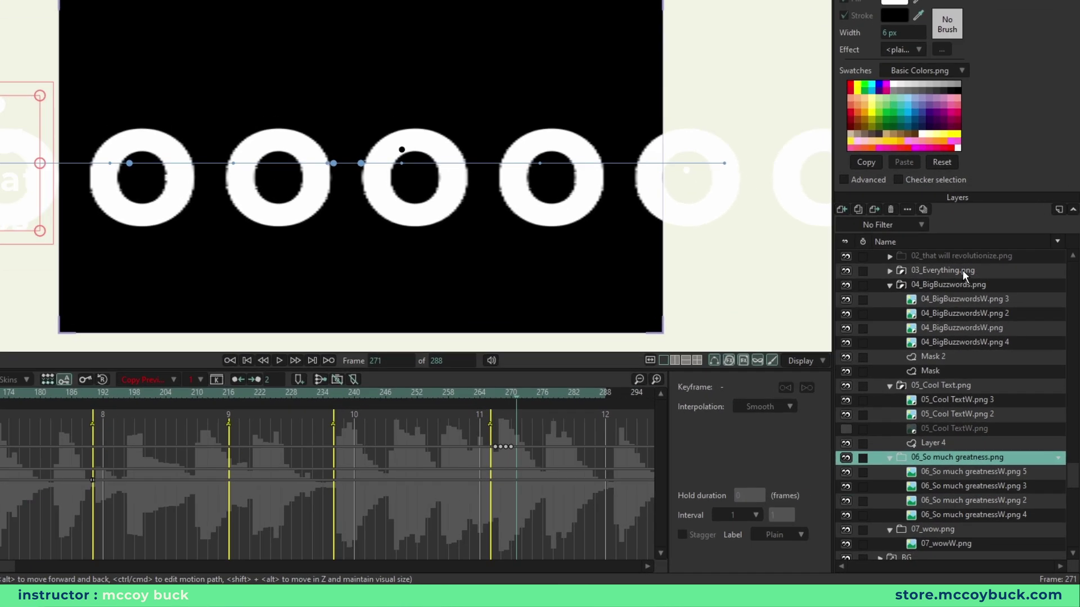
{"action": "left_click", "coordinate": [920, 316]}
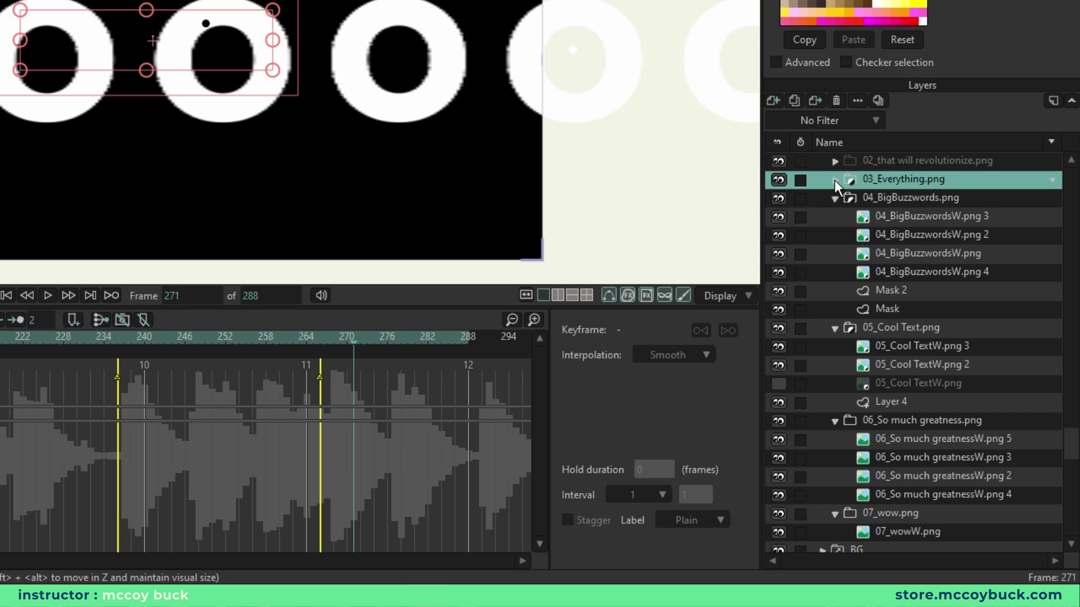
{"action": "left_click", "coordinate": [835, 180]}
{"action": "left_click", "coordinate": [916, 236]}
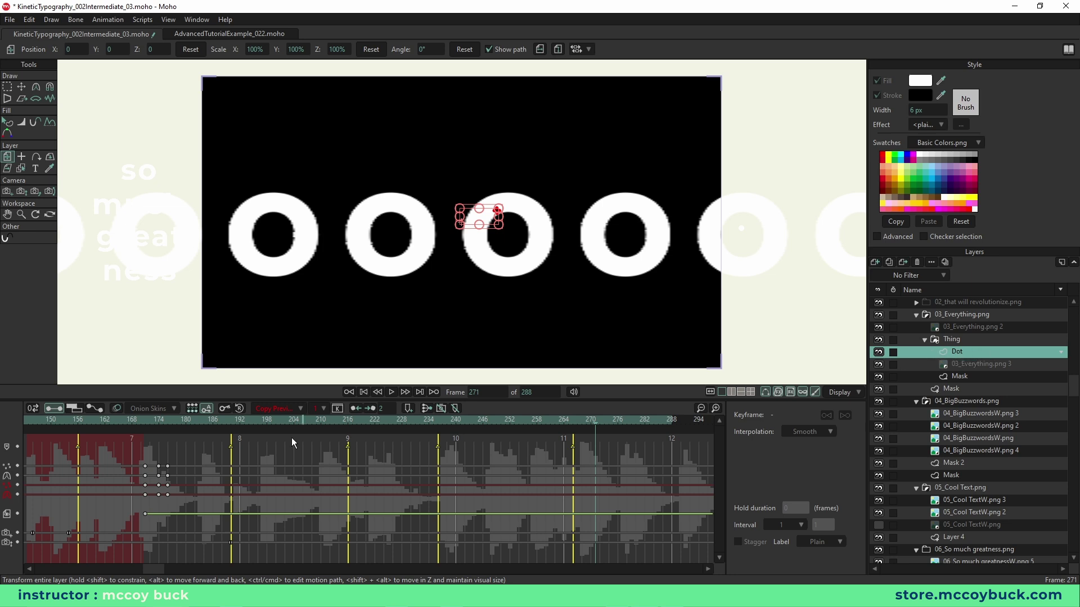
{"action": "left_click", "coordinate": [169, 424]}
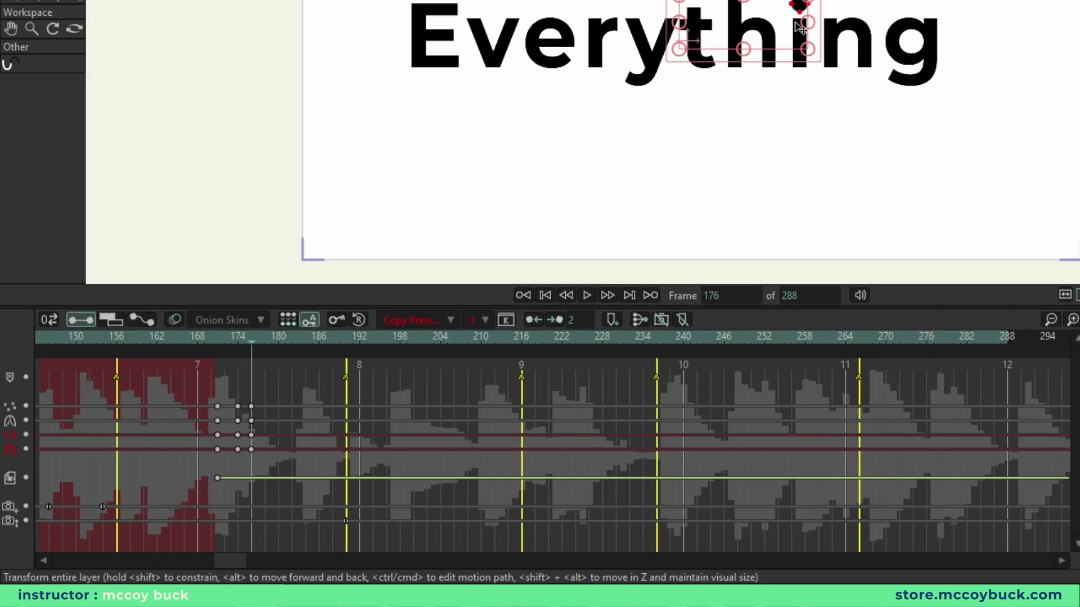
{"action": "key", "text": "Right"}
{"action": "key", "text": "Right"}
{"action": "key", "text": "Right"}
{"action": "key", "text": "Right"}
{"action": "key", "text": "Right"}
{"action": "key", "text": "Right"}
{"action": "key", "text": "Right"}
{"action": "key", "text": "Right"}
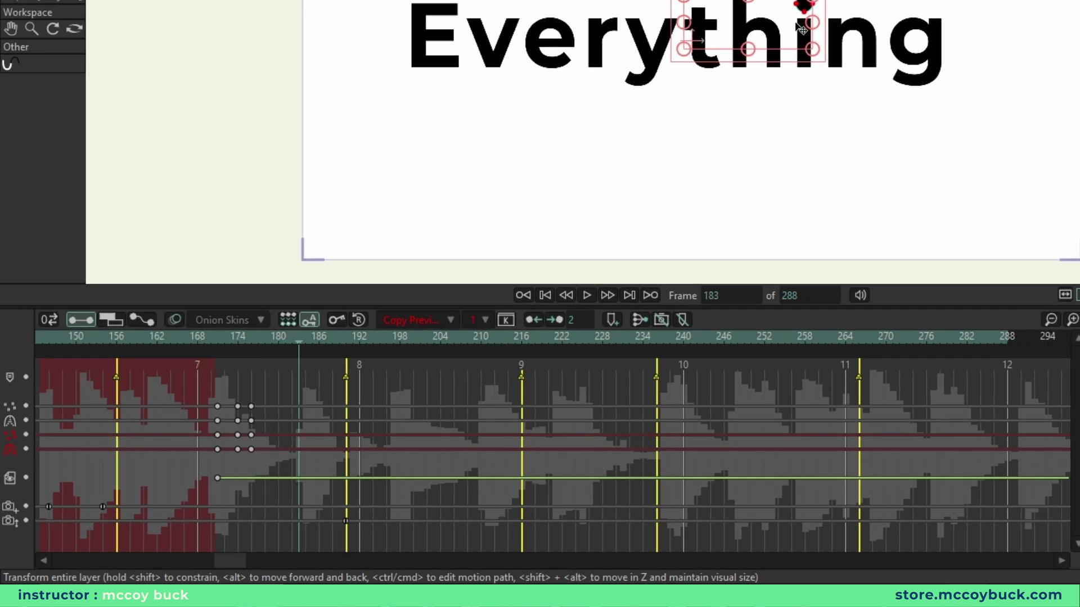
{"action": "left_click_drag", "start_coordinate": [316, 336], "coordinate": [313, 339]}
{"action": "left_click", "coordinate": [319, 478]}
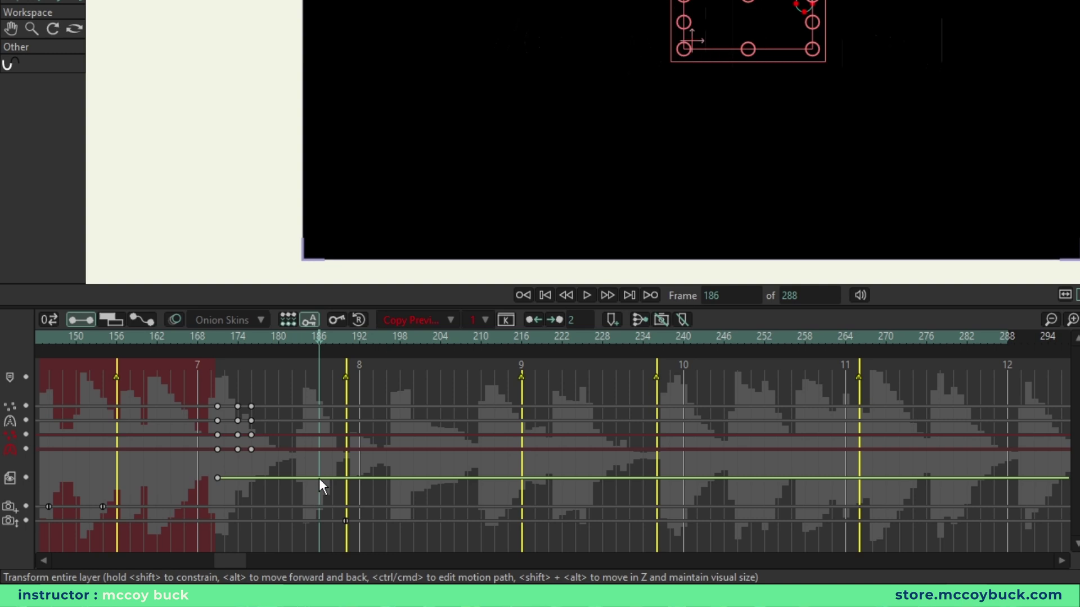
{"action": "double_click", "coordinate": [319, 478]}
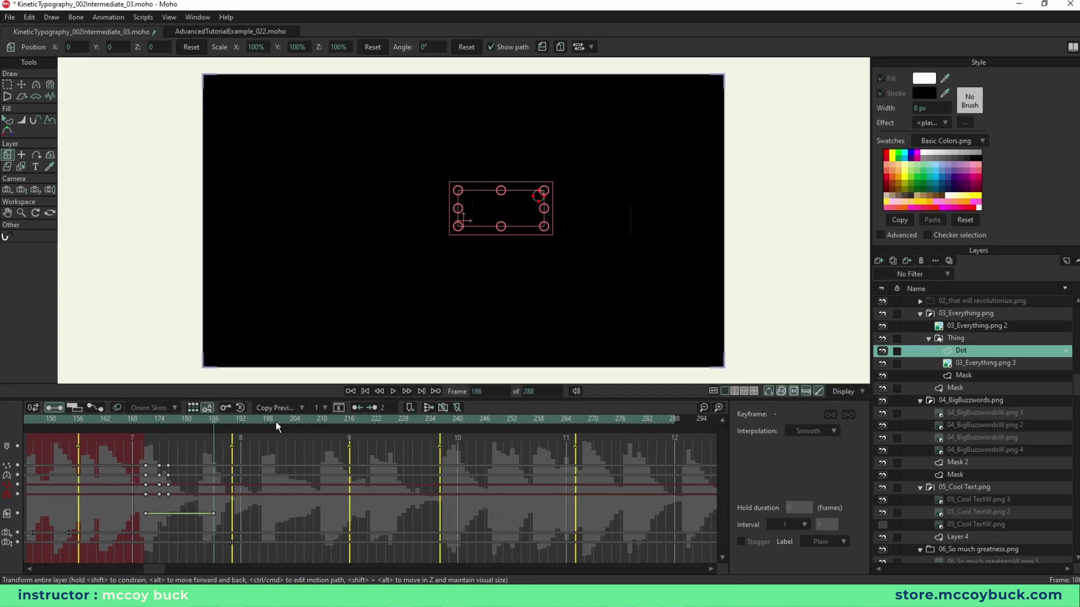
Step: Select the 03_Everything.png group and play back the animation from frame 160 to check the dot and the following transitions
{"action": "left_click_drag", "start_coordinate": [275, 422], "coordinate": [604, 447]}
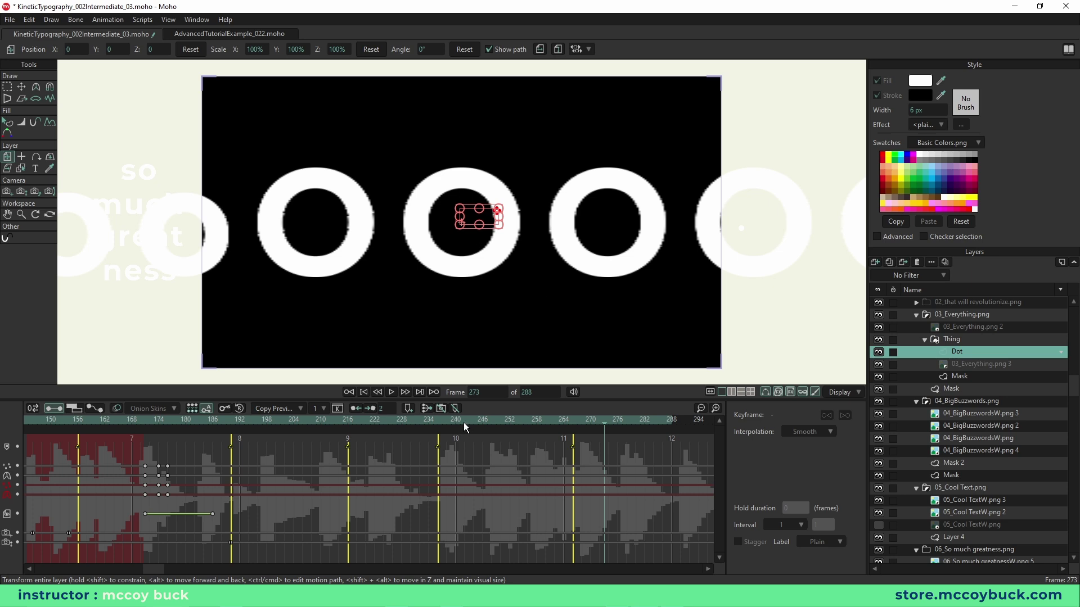
{"action": "left_click", "coordinate": [980, 318]}
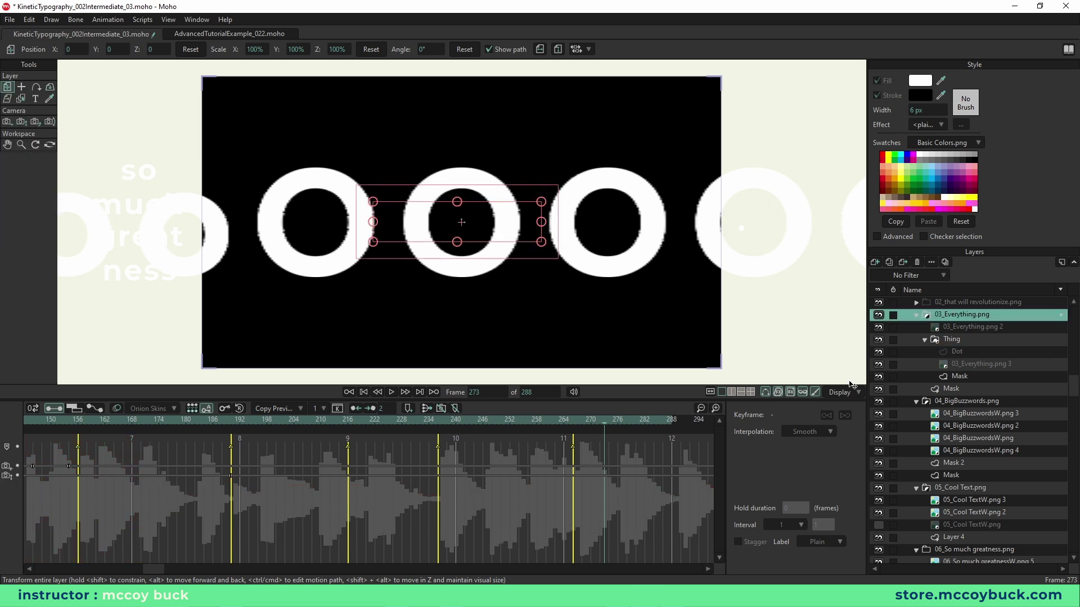
{"action": "left_click", "coordinate": [700, 409]}
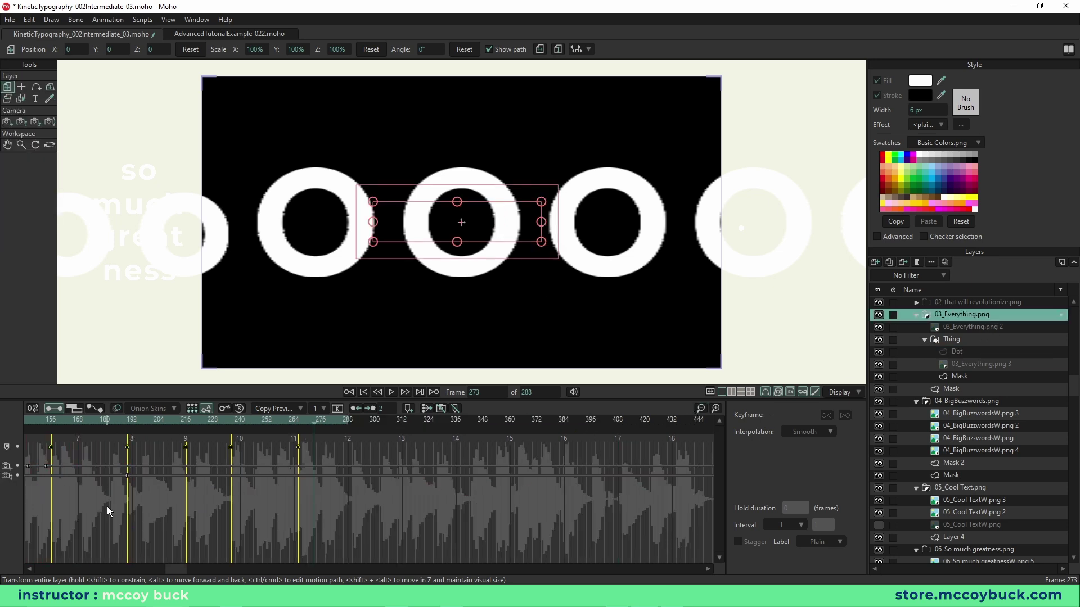
{"action": "left_click_drag", "start_coordinate": [167, 569], "coordinate": [115, 569]}
{"action": "left_click", "coordinate": [212, 441]}
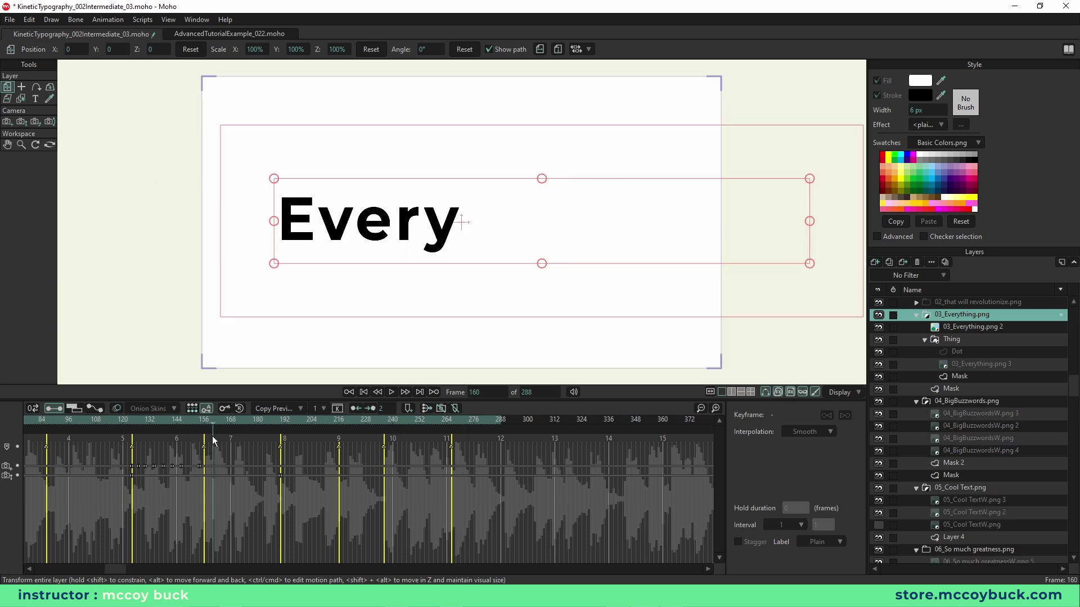
{"action": "key", "text": "space"}
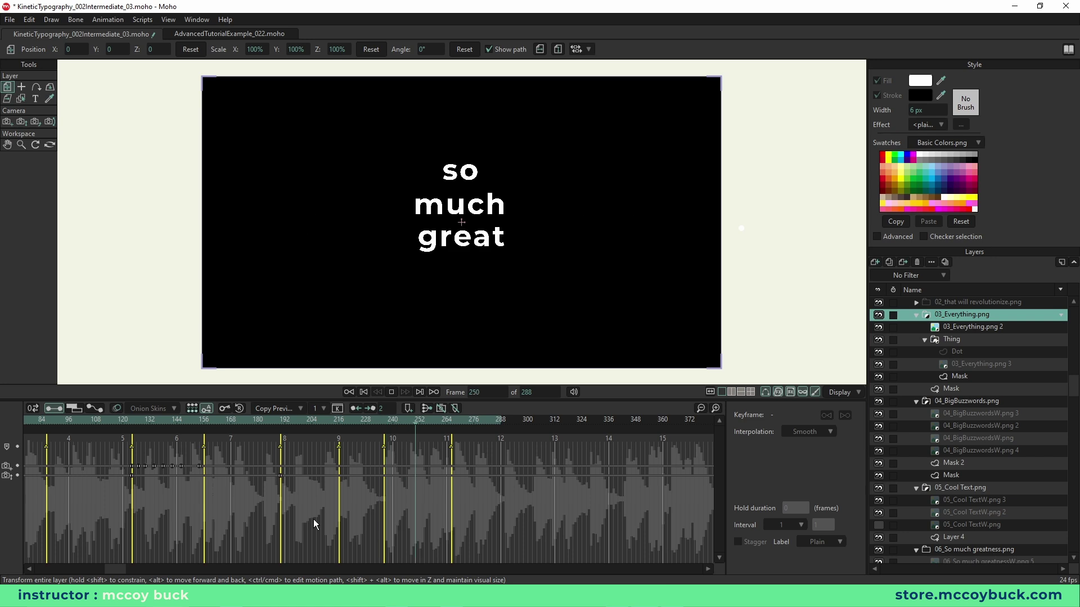
{"action": "key", "text": "space"}
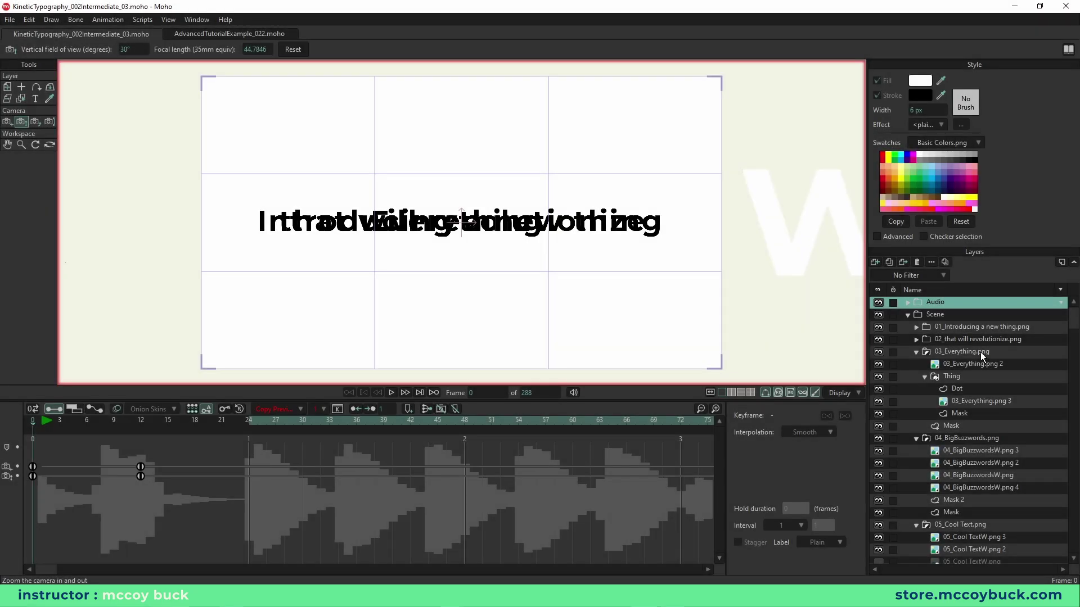
Step: With the Dot layer selected, go to frame 185 and zoom the camera in on "Everything" to a field of view of about 2.3°
{"action": "left_click", "coordinate": [970, 352]}
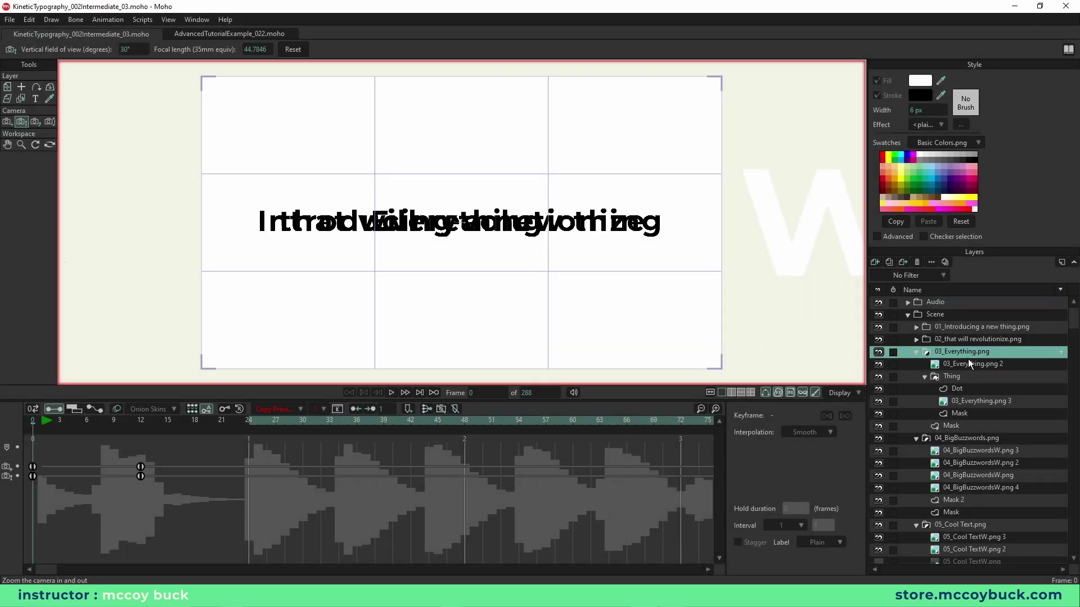
{"action": "left_click", "coordinate": [970, 389]}
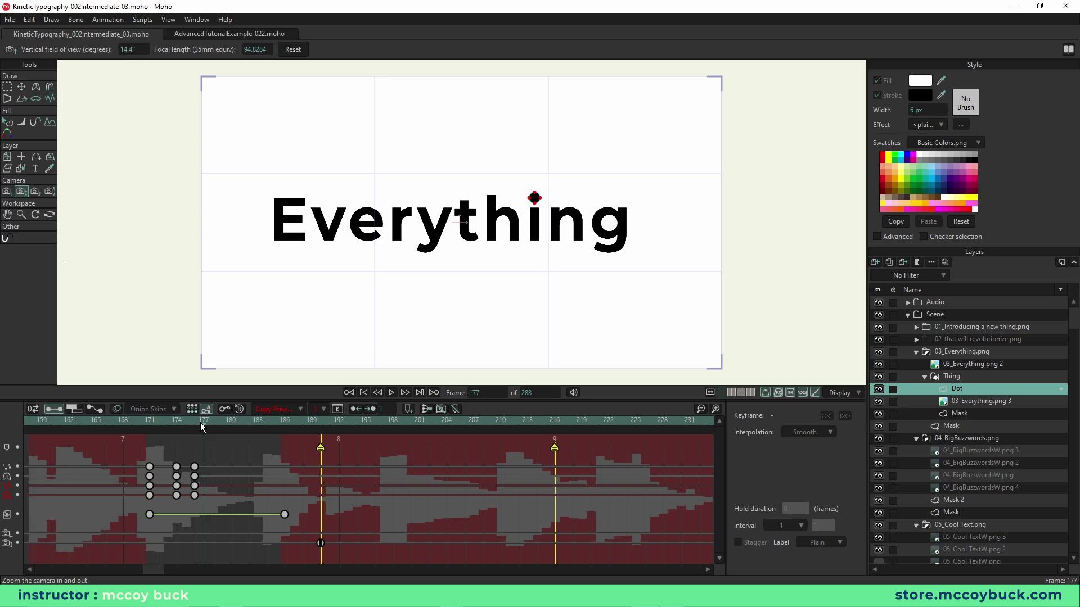
{"action": "left_click_drag", "start_coordinate": [200, 423], "coordinate": [282, 423]}
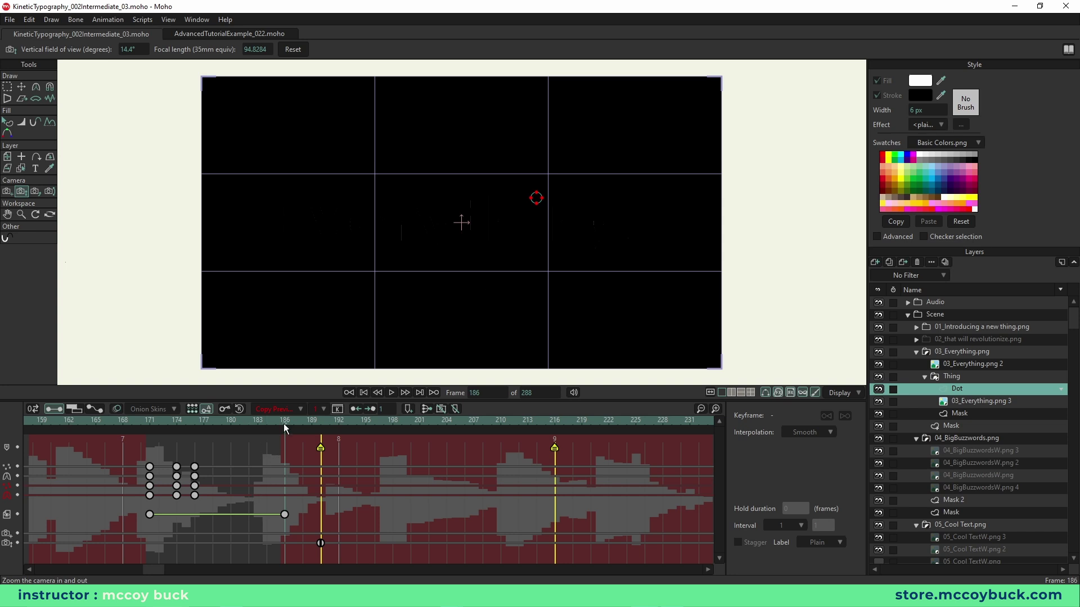
{"action": "left_click_drag", "start_coordinate": [283, 423], "coordinate": [280, 423]}
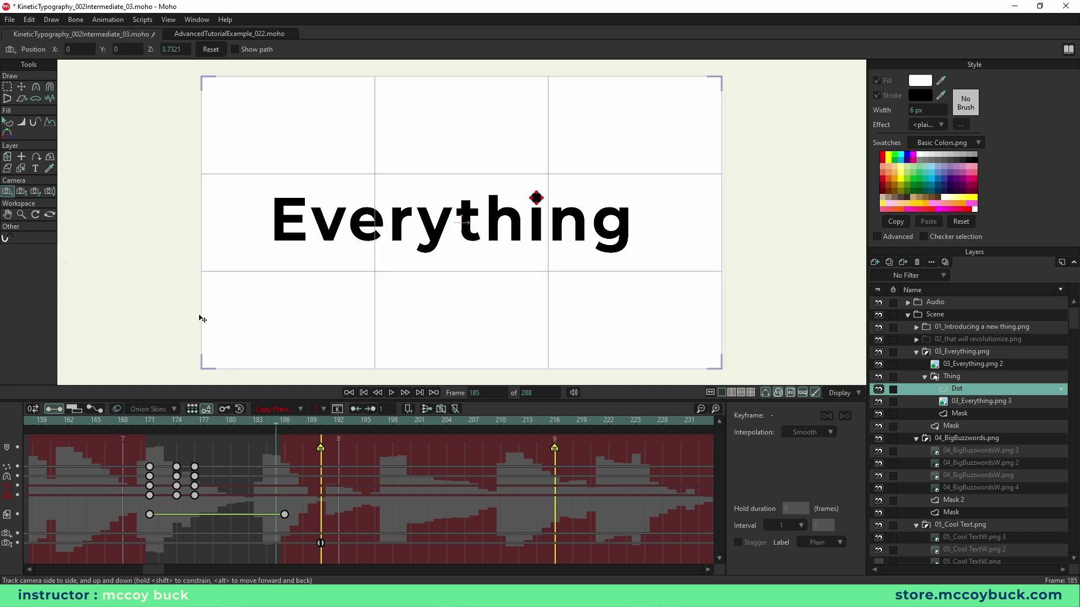
{"action": "left_click_drag", "start_coordinate": [572, 271], "coordinate": [513, 283]}
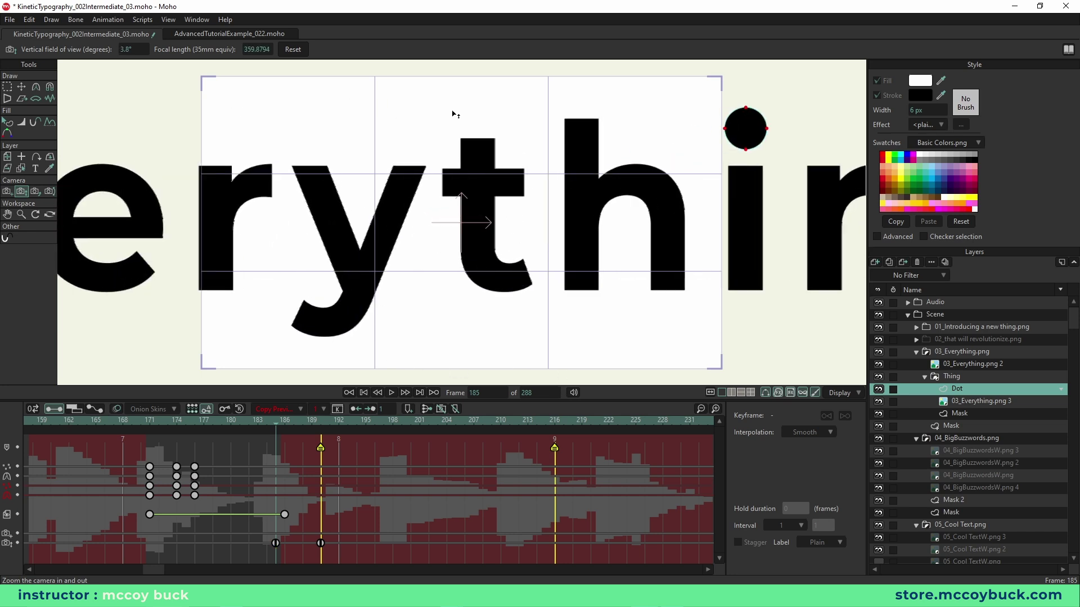
{"action": "left_click", "coordinate": [168, 22]}
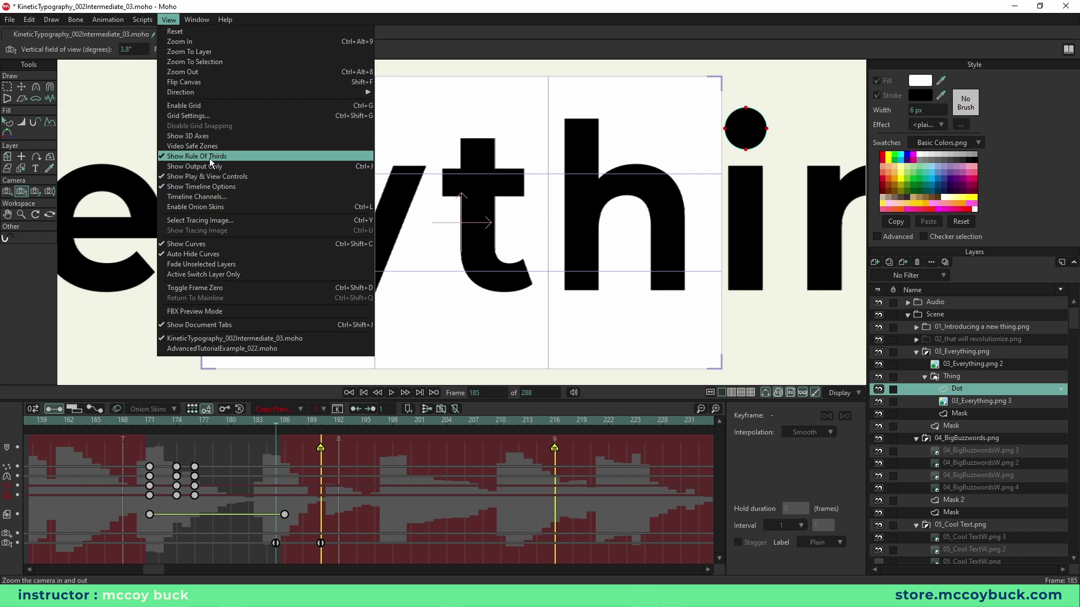
{"action": "left_click", "coordinate": [795, 332]}
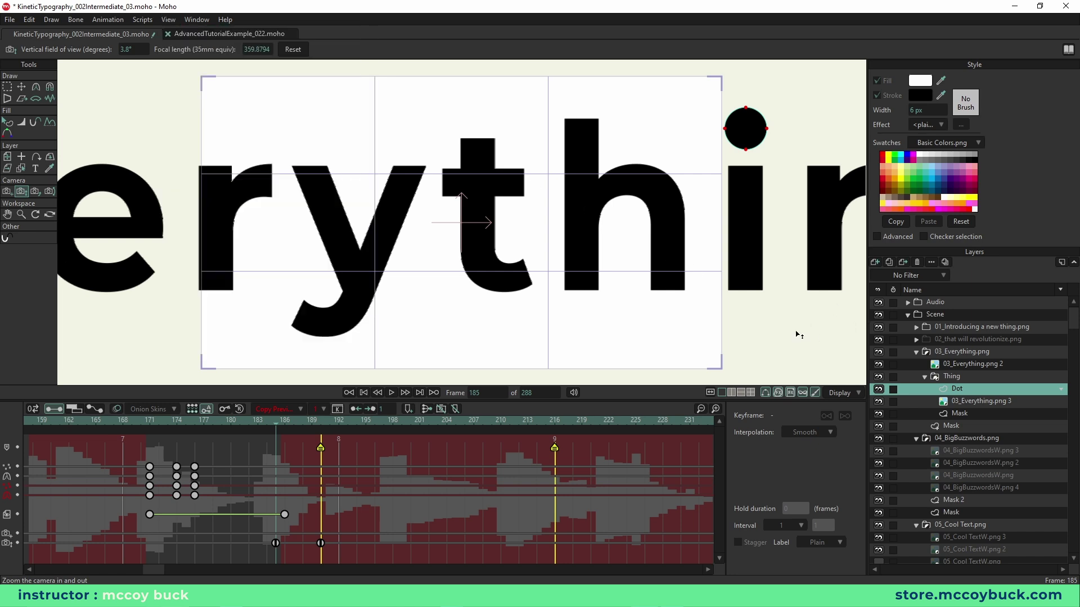
{"action": "left_click_drag", "start_coordinate": [692, 272], "coordinate": [663, 273]}
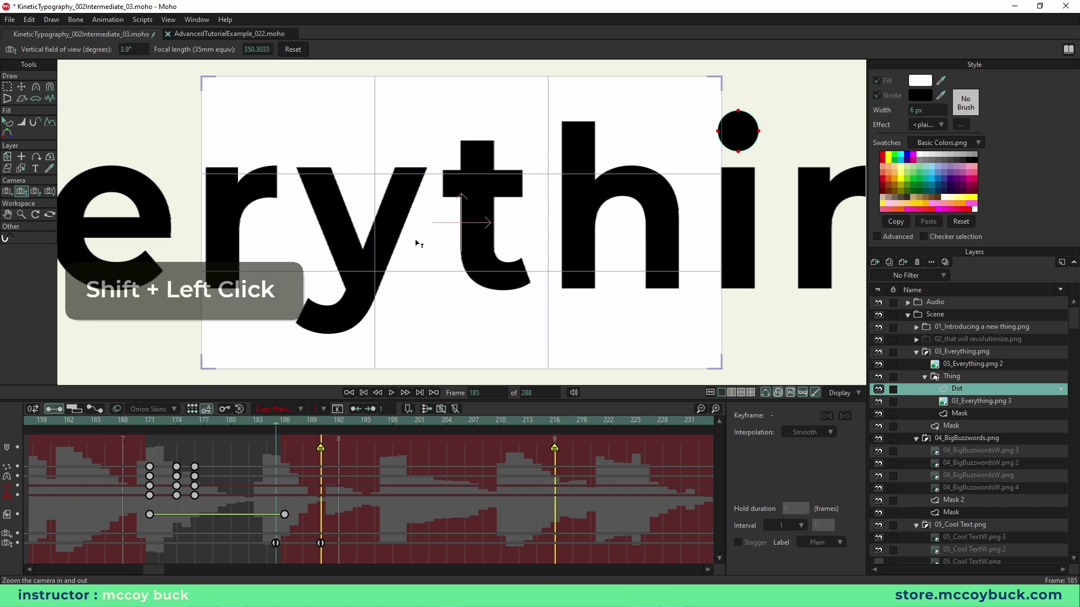
{"action": "left_click_drag", "start_coordinate": [495, 274], "coordinate": [595, 281]}
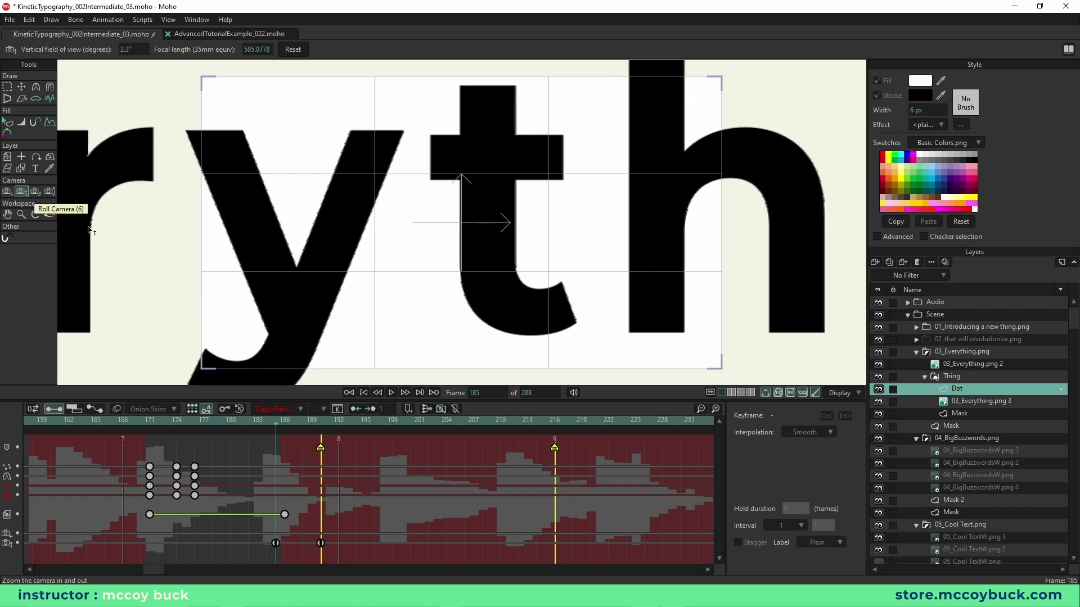
Step: At frame 185, track the camera to the dot of the "i" and zoom in to a field of view of about 0.6°
{"action": "left_click", "coordinate": [7, 191]}
{"action": "mouse_move", "coordinate": [514, 222]}
{"action": "left_mouse_down"}
{"action": "mouse_move", "coordinate": [561, 223]}
{"action": "mouse_move", "coordinate": [502, 181]}
{"action": "mouse_move", "coordinate": [516, 200]}
{"action": "left_mouse_up"}
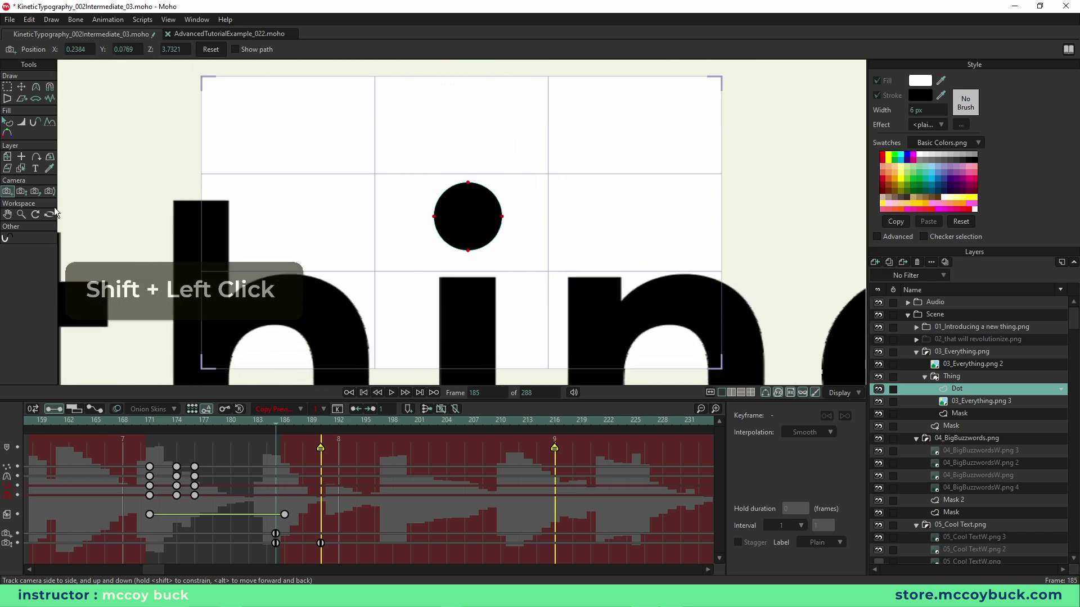
{"action": "left_click", "coordinate": [22, 190]}
{"action": "left_click_drag", "start_coordinate": [534, 315], "coordinate": [287, 223]}
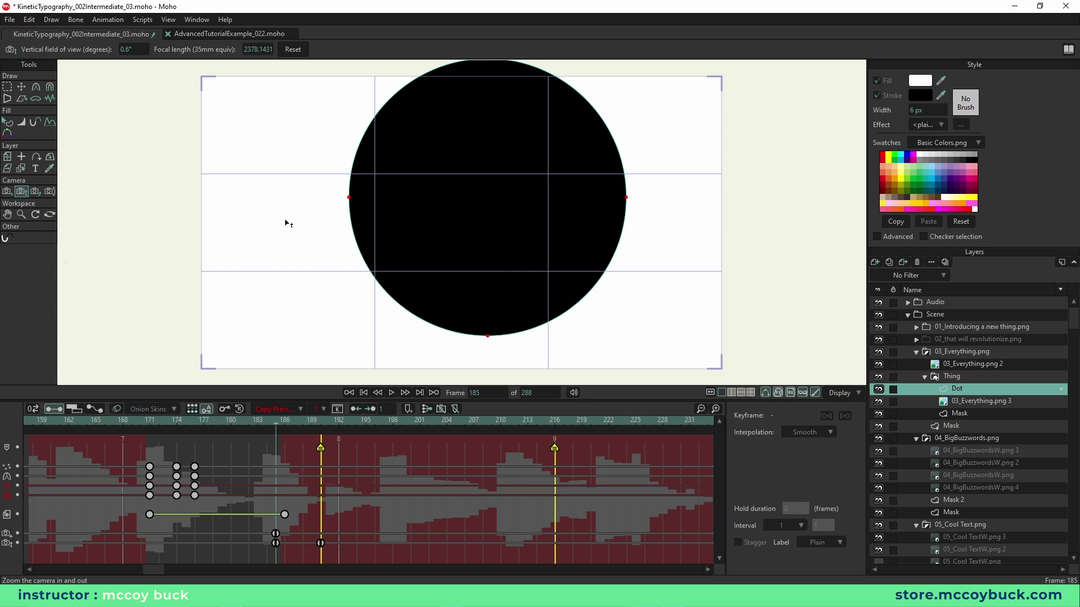
Step: Fine-tune the camera's vertical position to about 0.08 to center the dot, trying an X position of 0.25 and settling on 0.24
{"action": "left_click", "coordinate": [5, 193]}
{"action": "left_click_drag", "start_coordinate": [446, 216], "coordinate": [446, 219]}
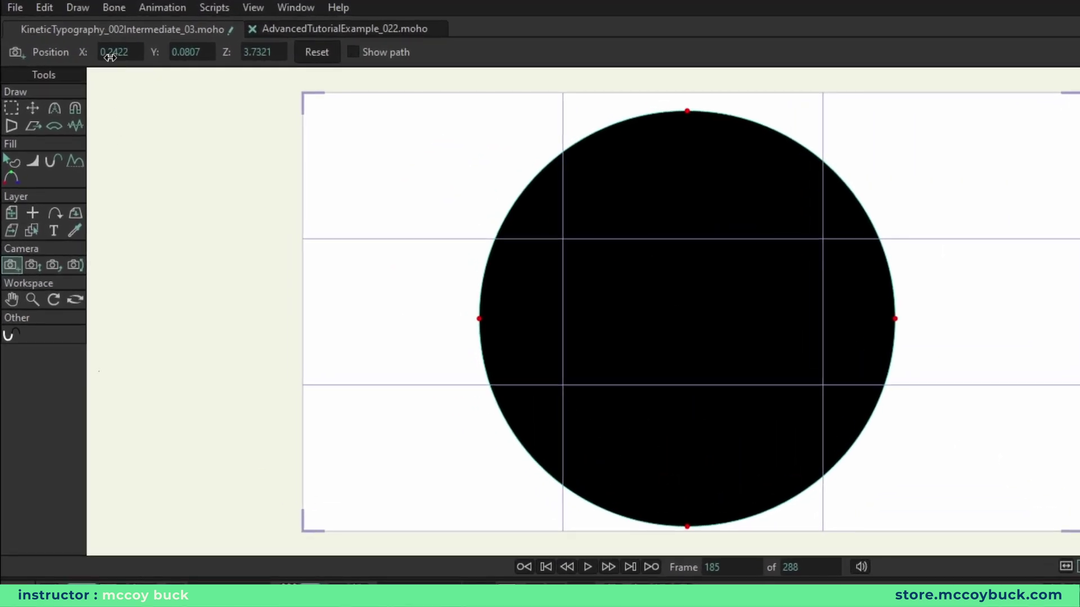
{"action": "left_click", "coordinate": [127, 54]}
{"action": "type", "text": "0.25"}
{"action": "key", "text": "Return"}
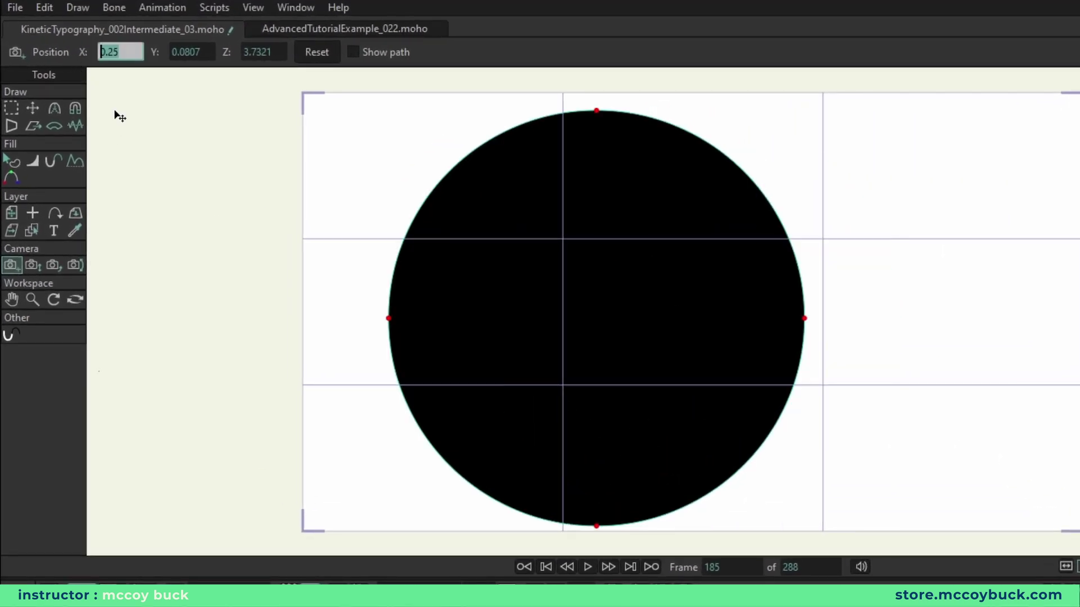
{"action": "type", "text": "0.24"}
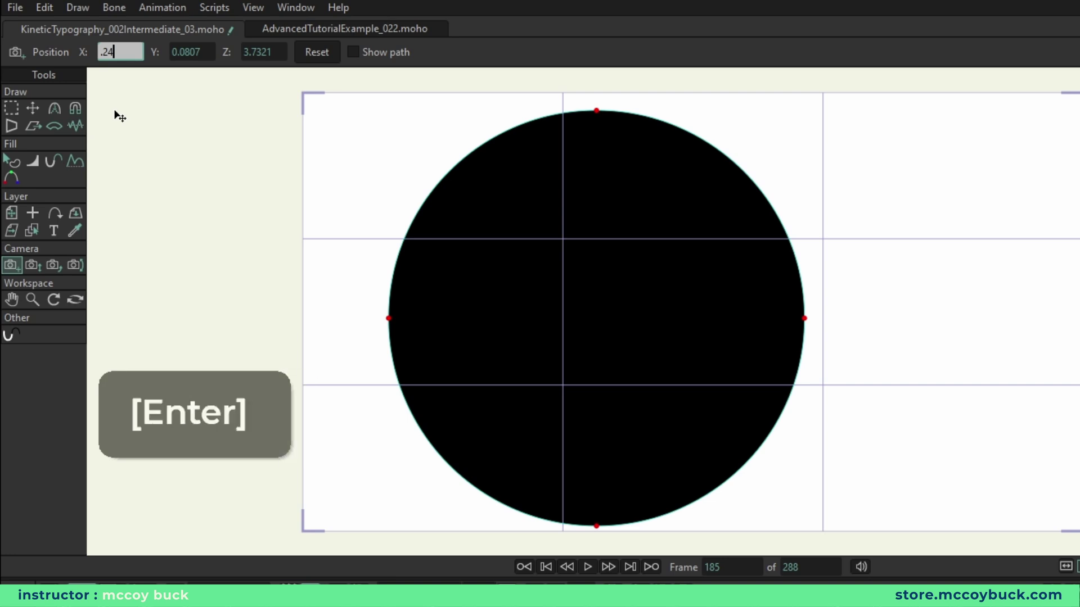
{"action": "key", "text": "Return"}
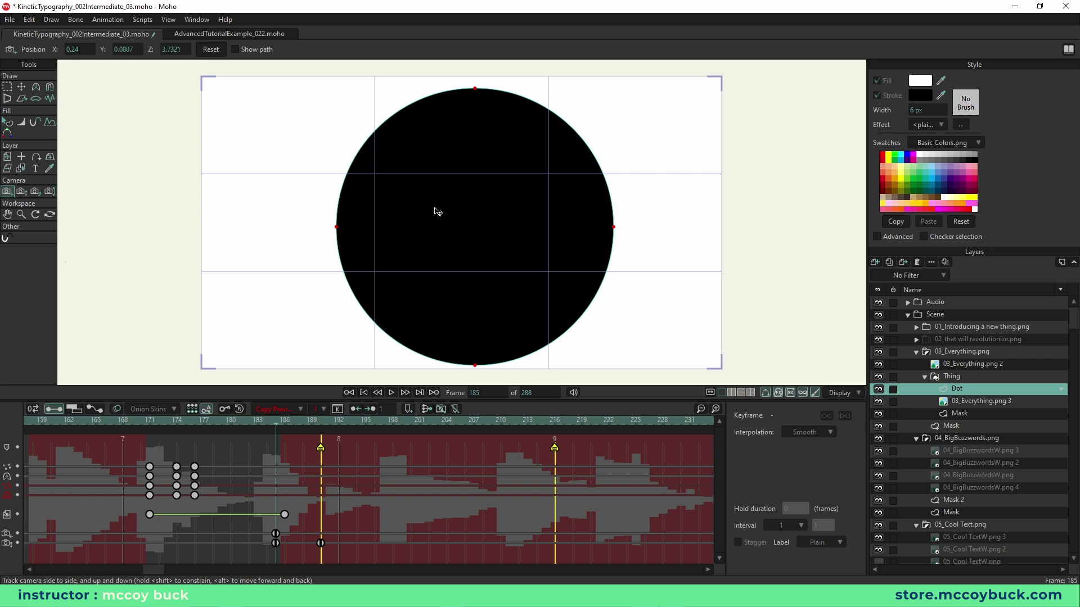
Step: Zoom the camera further into the black dot at frame 185, to a focal length of about 3040
{"action": "left_click", "coordinate": [22, 191]}
{"action": "left_click_drag", "start_coordinate": [452, 233], "coordinate": [461, 264]}
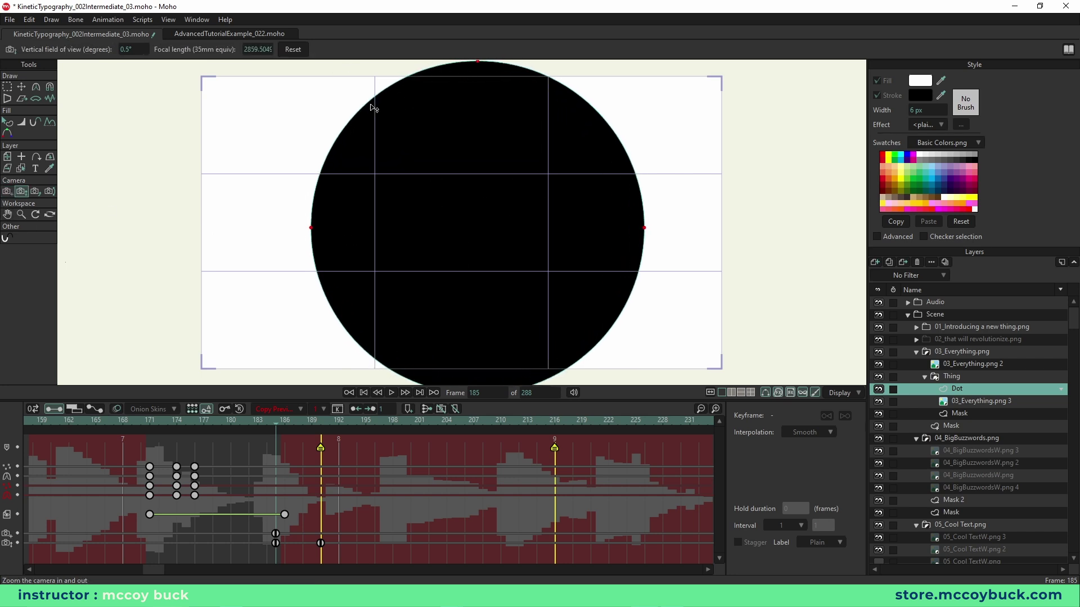
{"action": "left_click_drag", "start_coordinate": [487, 162], "coordinate": [486, 177]}
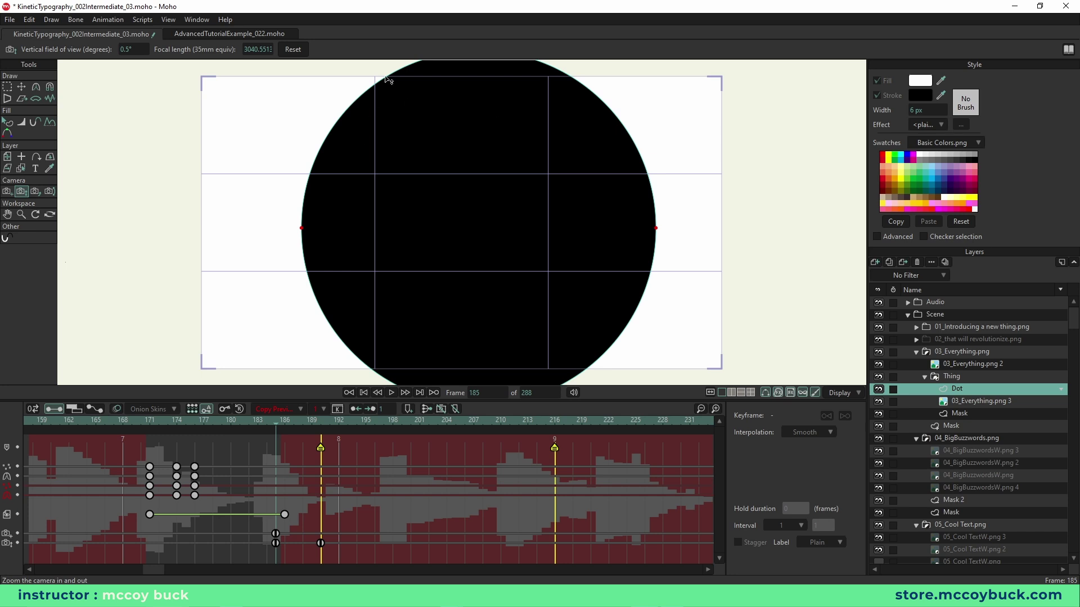
{"action": "scroll", "coordinate": [381, 212], "scroll_direction": "down", "scroll_amount": 2}
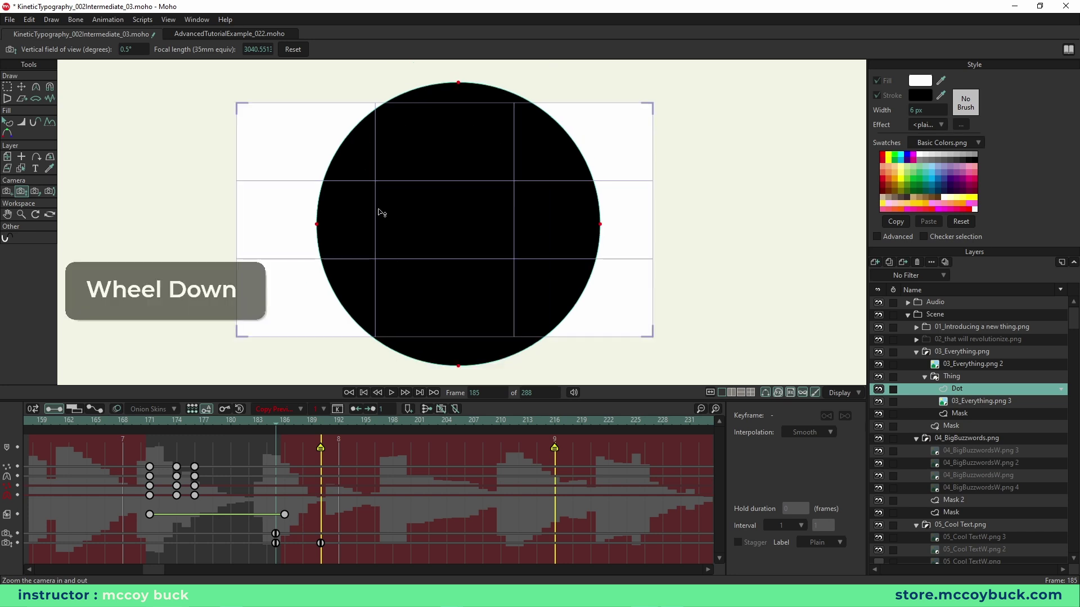
{"action": "right_click", "coordinate": [379, 211]}
{"action": "left_click", "coordinate": [380, 212]}
{"action": "right_click", "coordinate": [379, 211]}
{"action": "left_click", "coordinate": [379, 211]}
{"action": "right_click", "coordinate": [381, 212]}
{"action": "left_click", "coordinate": [382, 213]}
Step: Add camera tracking and camera zoom keyframes at frame 180 to hold the full "Everything" view before the zoom
{"action": "left_click", "coordinate": [257, 429]}
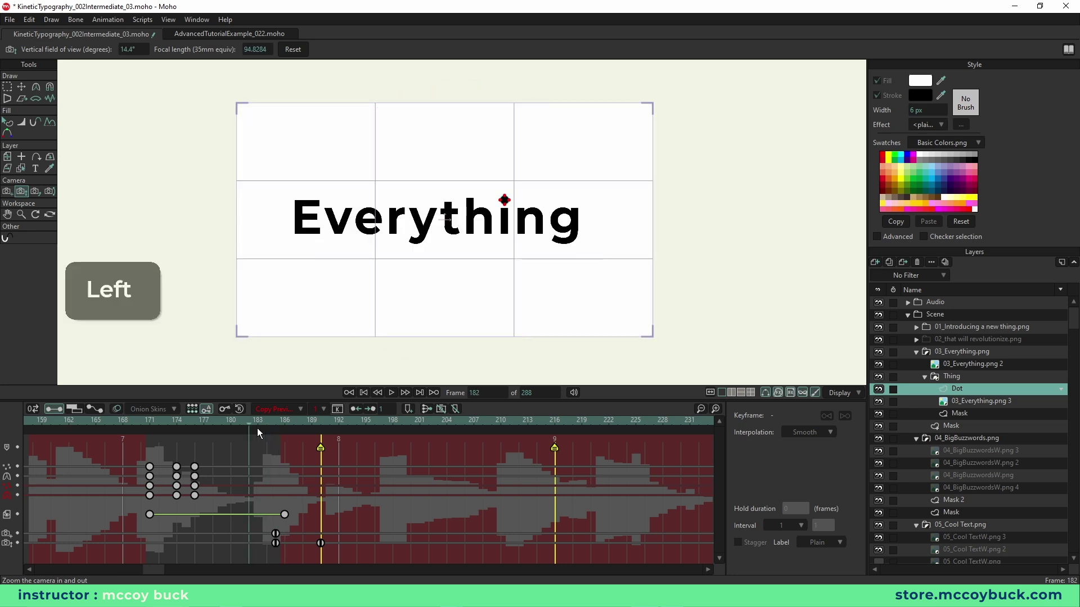
{"action": "left_click", "coordinate": [229, 436]}
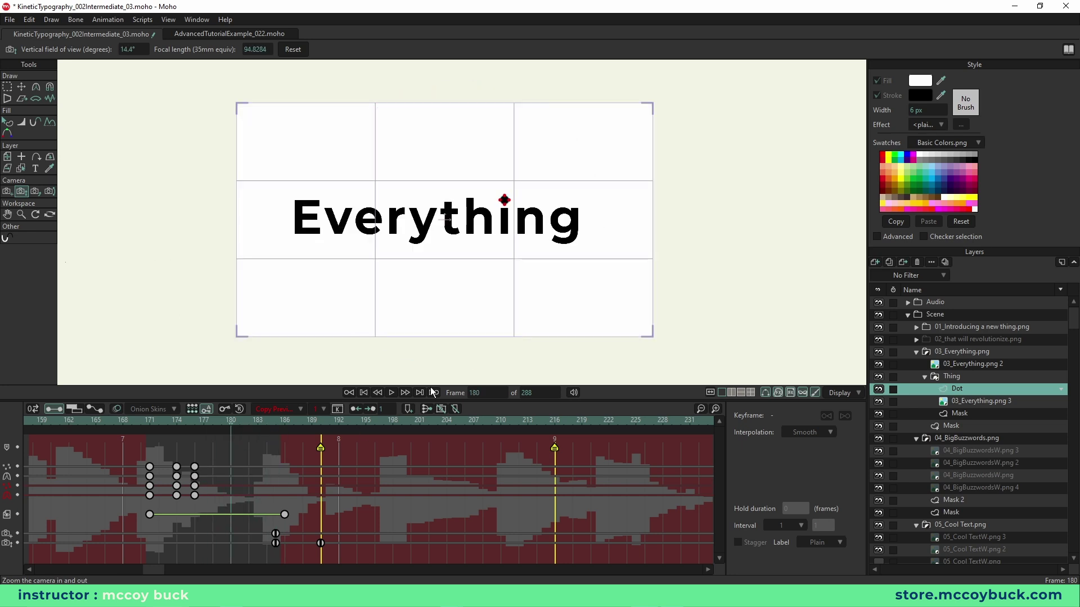
{"action": "left_click", "coordinate": [7, 191]}
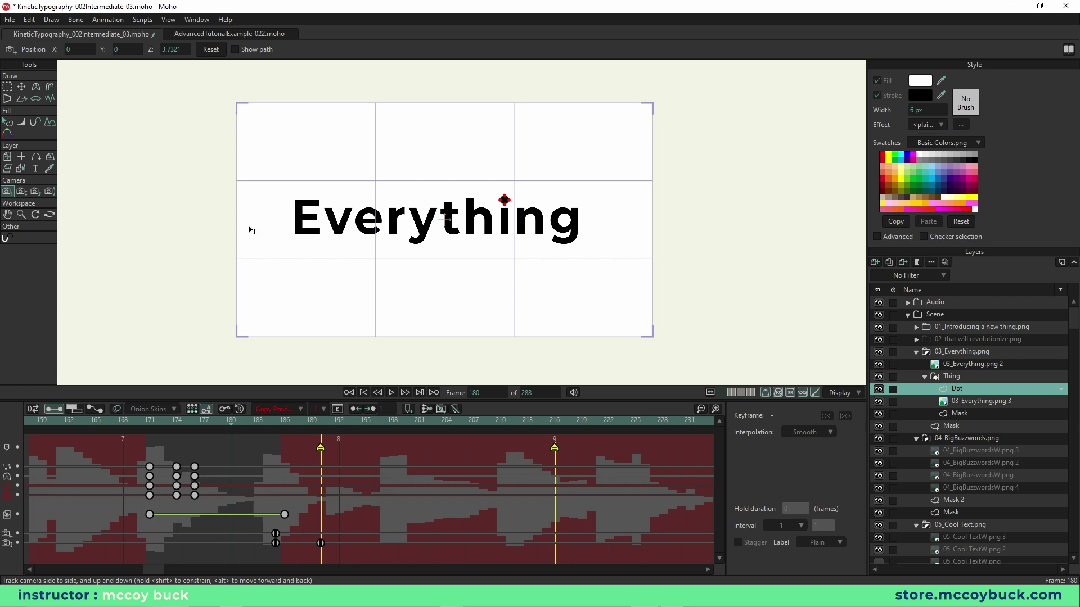
{"action": "left_click", "coordinate": [21, 192]}
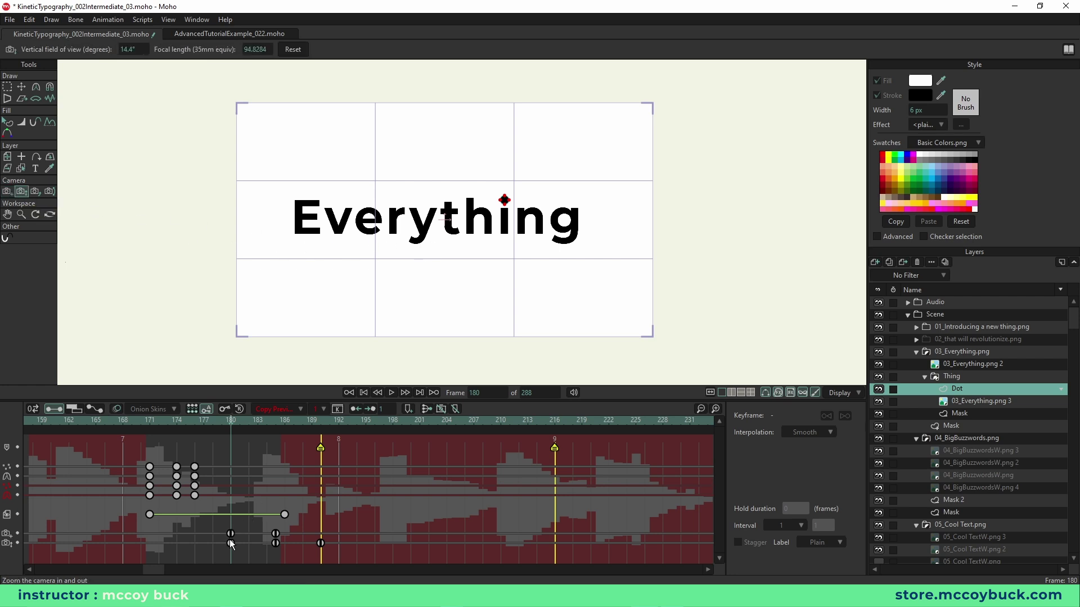
Step: Set the camera tracking and camera zoom keyframes at frames 180 and 185 to Smooth interpolation
{"action": "left_click_drag", "start_coordinate": [211, 533], "coordinate": [275, 546]}
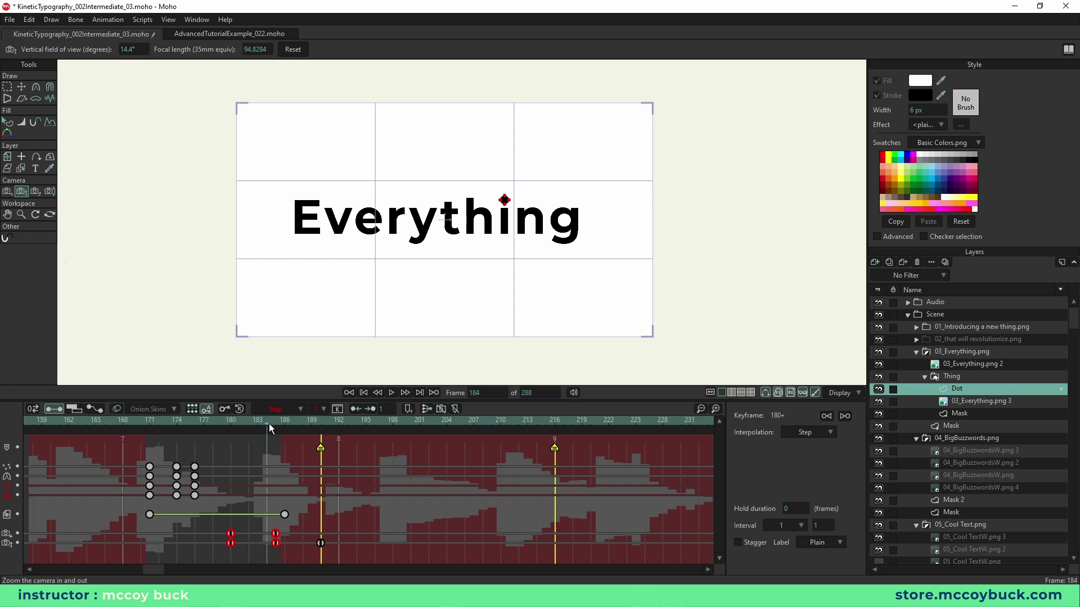
{"action": "left_click", "coordinate": [209, 424]}
{"action": "left_click_drag", "start_coordinate": [208, 424], "coordinate": [241, 431]}
{"action": "key", "text": "space"}
{"action": "left_click", "coordinate": [235, 420]}
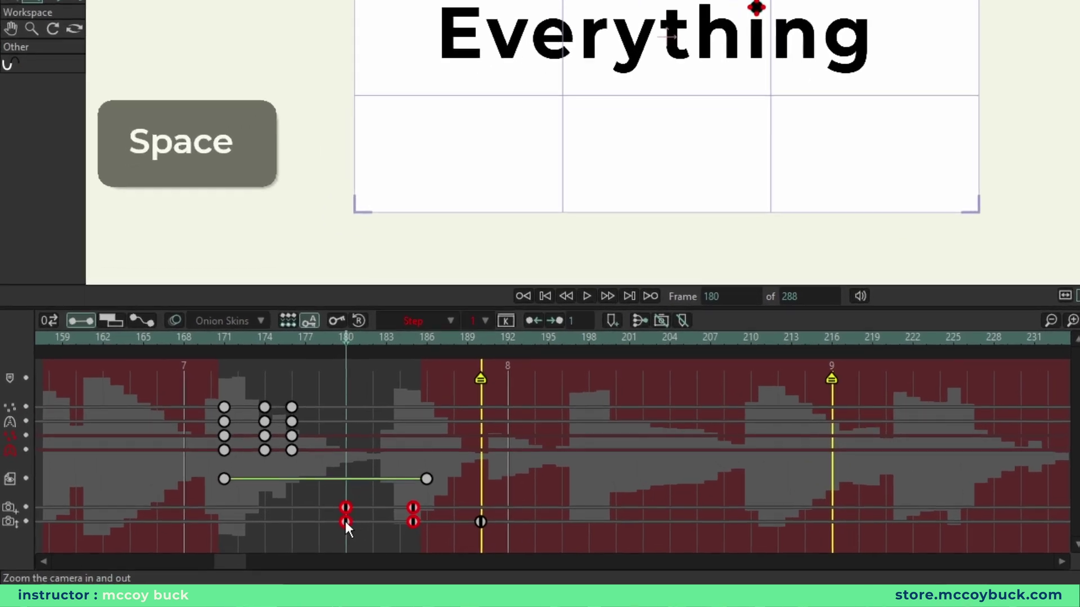
{"action": "right_click", "coordinate": [346, 520]}
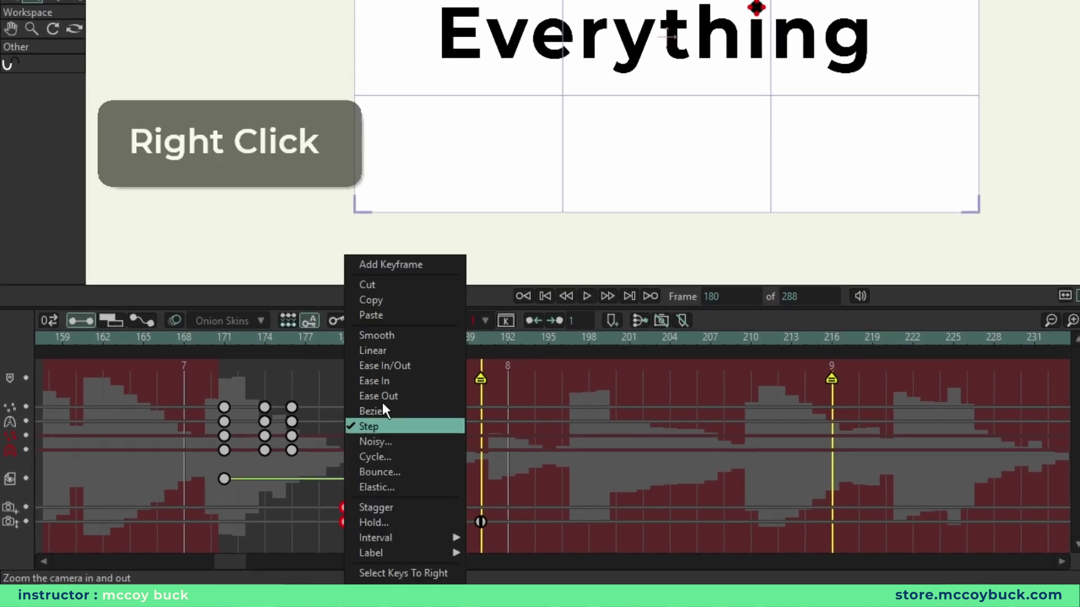
{"action": "left_click", "coordinate": [376, 335]}
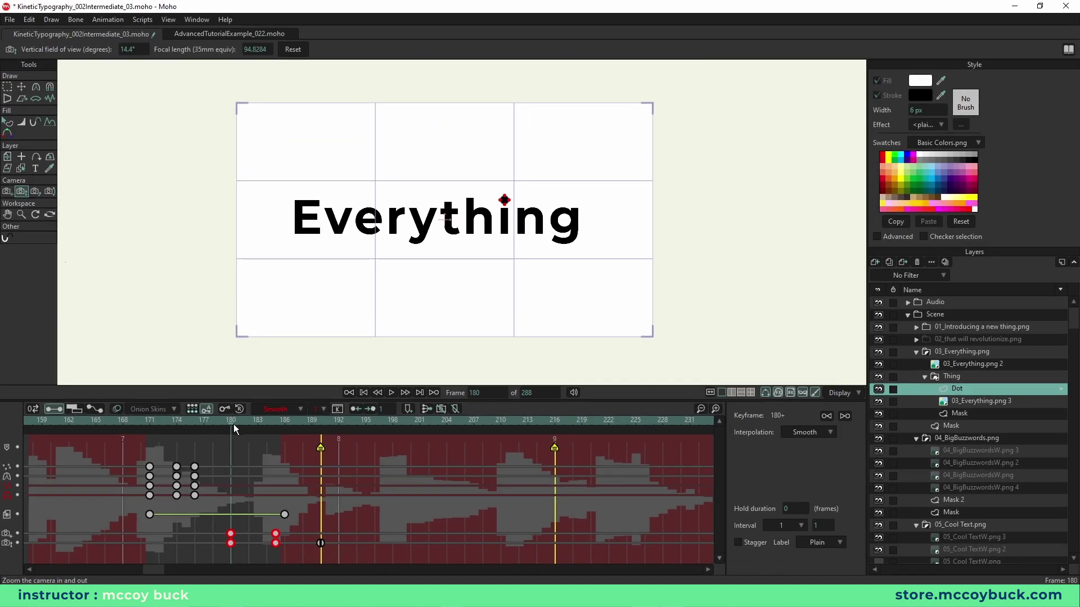
Step: Step back and forth through frames 180 to 185 to examine the camera's path into the dot
{"action": "mouse_move", "coordinate": [233, 423]}
{"action": "left_mouse_down"}
{"action": "mouse_move", "coordinate": [255, 426]}
{"action": "mouse_move", "coordinate": [234, 427]}
{"action": "left_mouse_up"}
{"action": "scroll", "coordinate": [590, 216], "scroll_direction": "down", "scroll_amount": 5}
{"action": "mouse_move", "coordinate": [231, 422]}
{"action": "left_mouse_down"}
{"action": "mouse_move", "coordinate": [275, 428]}
{"action": "mouse_move", "coordinate": [230, 430]}
{"action": "left_mouse_up"}
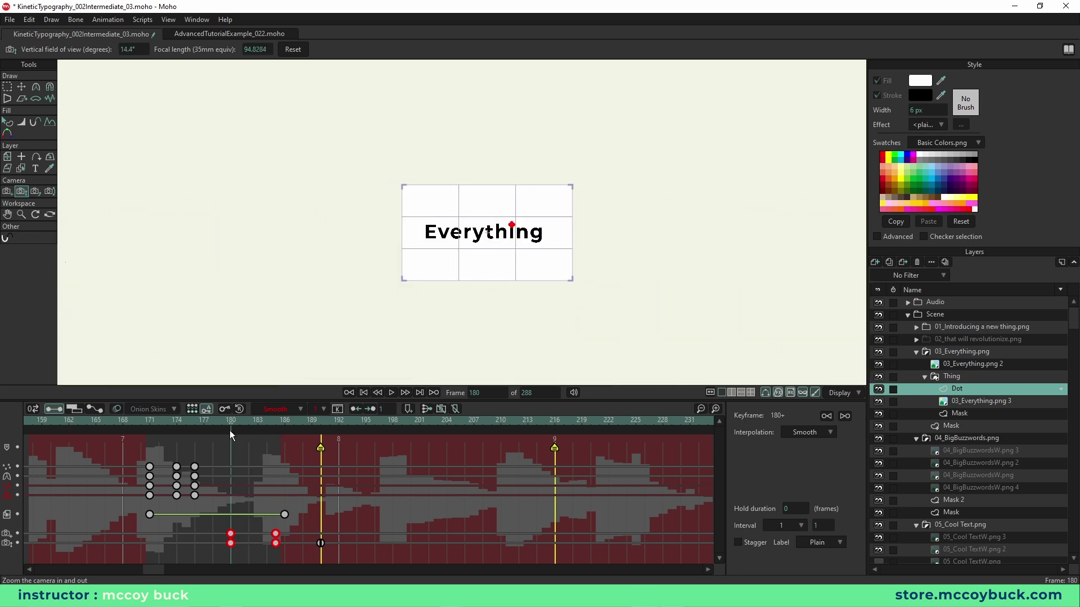
{"action": "scroll", "coordinate": [512, 315], "scroll_direction": "up", "scroll_amount": 5}
{"action": "left_click_drag", "start_coordinate": [501, 272], "coordinate": [514, 405]}
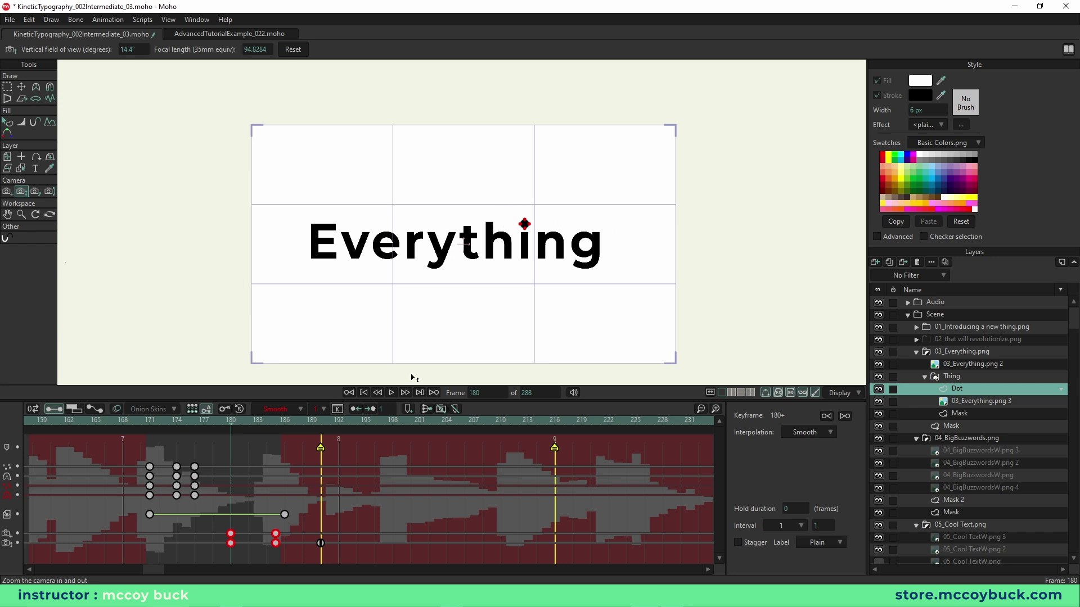
{"action": "key", "text": "Right"}
{"action": "key", "text": "Right"}
{"action": "key", "text": "Right"}
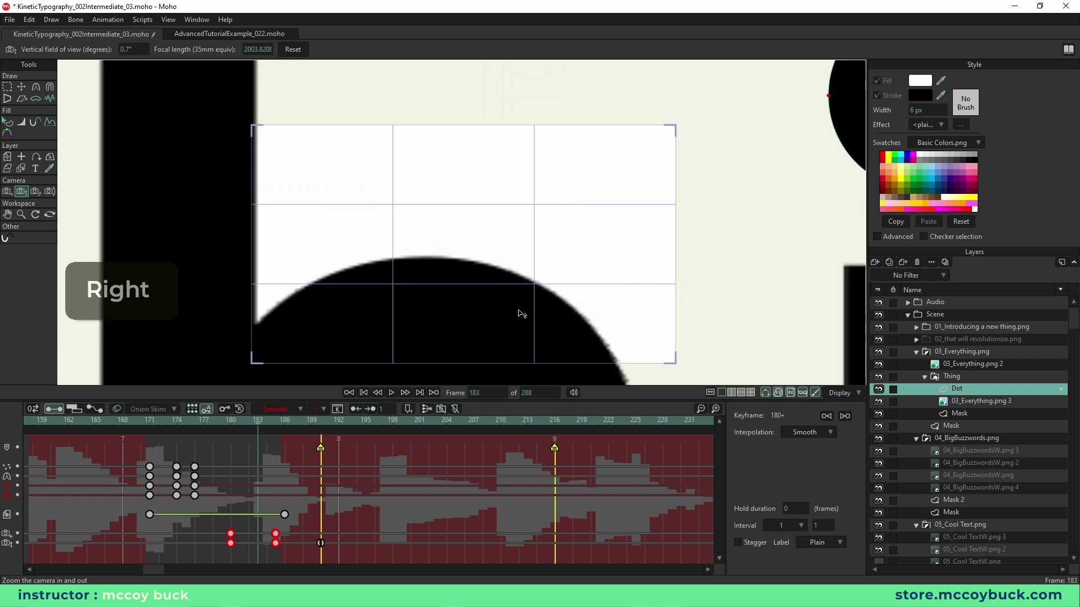
{"action": "key", "text": "Right"}
{"action": "key", "text": "Right"}
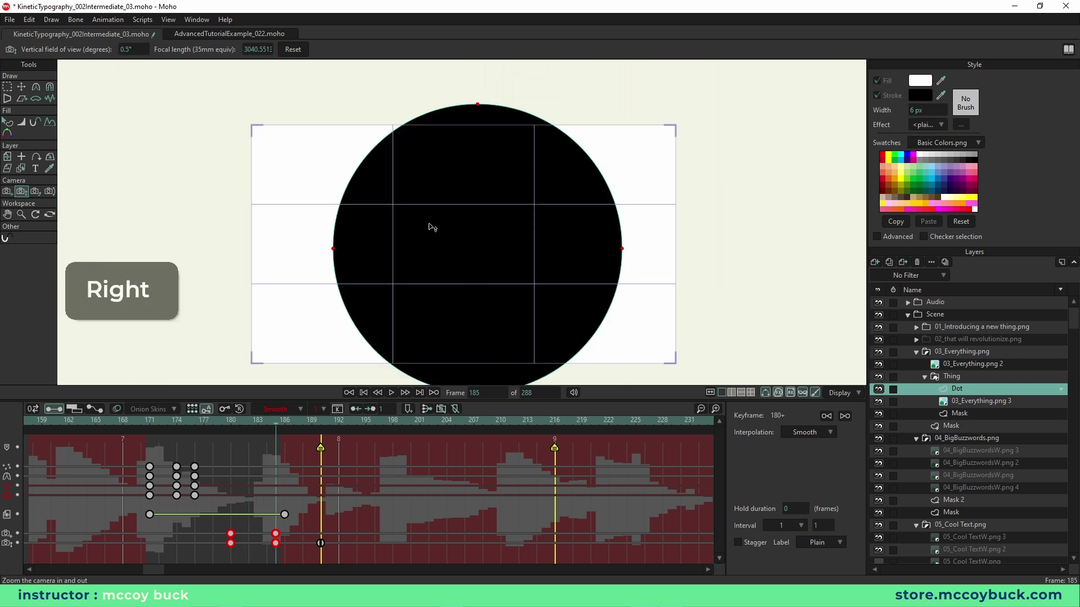
{"action": "key", "text": "Left"}
{"action": "key", "text": "Left"}
{"action": "key", "text": "Left"}
{"action": "key", "text": "Left"}
{"action": "key", "text": "Left"}
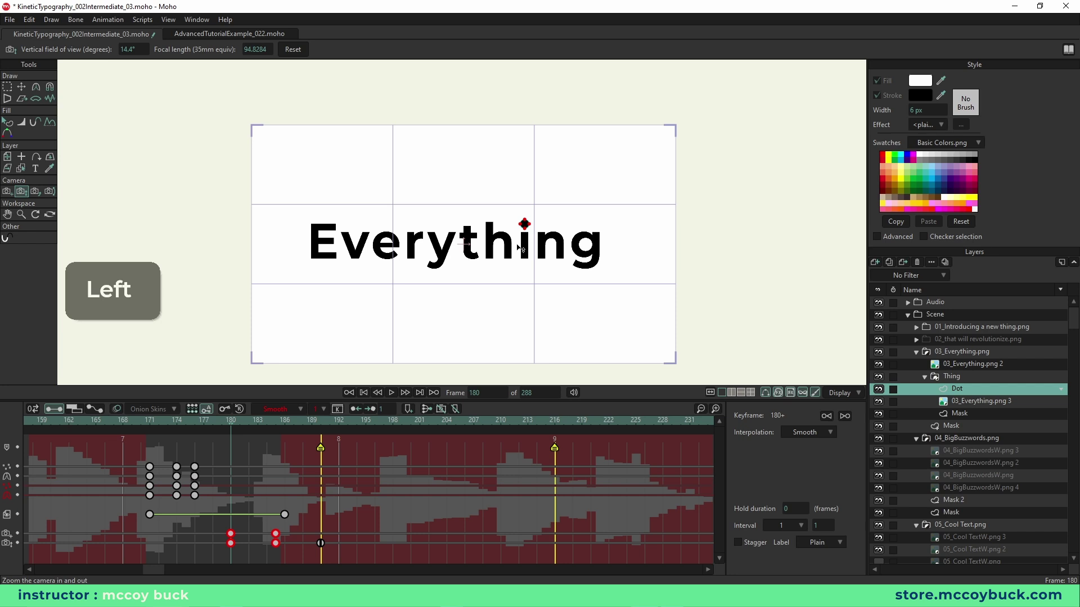
{"action": "key", "text": "Right"}
{"action": "key", "text": "Right"}
{"action": "key", "text": "Right"}
{"action": "key", "text": "Right"}
{"action": "key", "text": "Right"}
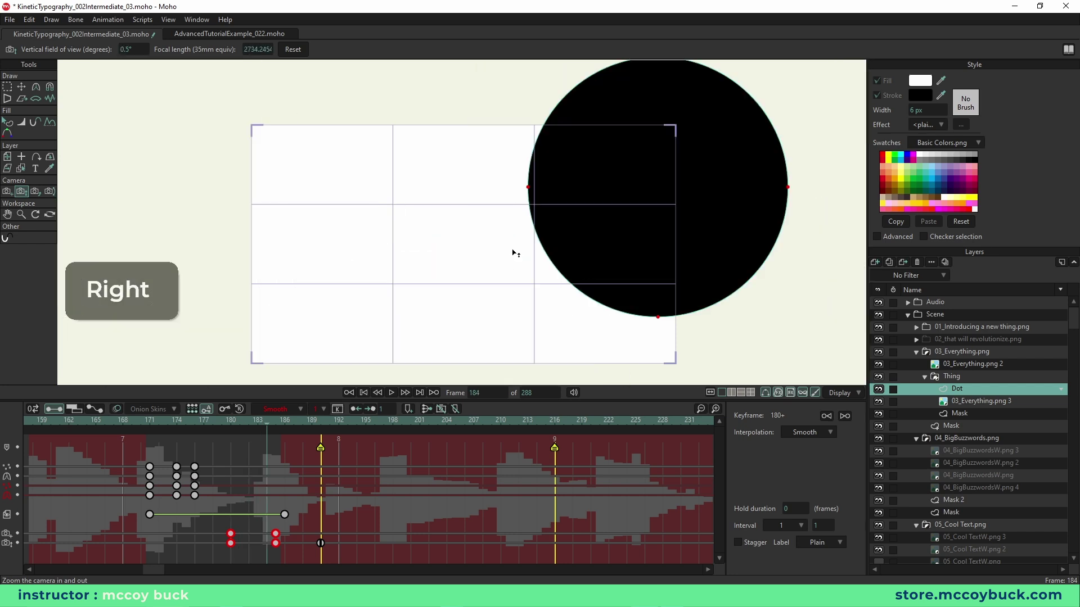
Step: At frame 182, track the camera onto the dot of the "i" with an X position of 0.24
{"action": "left_click", "coordinate": [232, 420]}
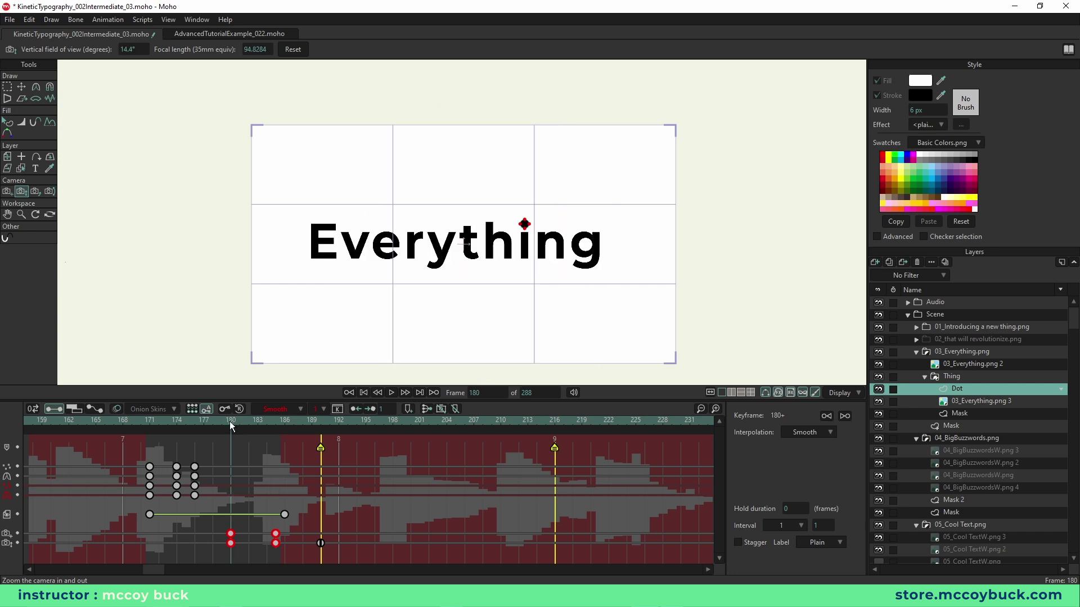
{"action": "left_click", "coordinate": [249, 421]}
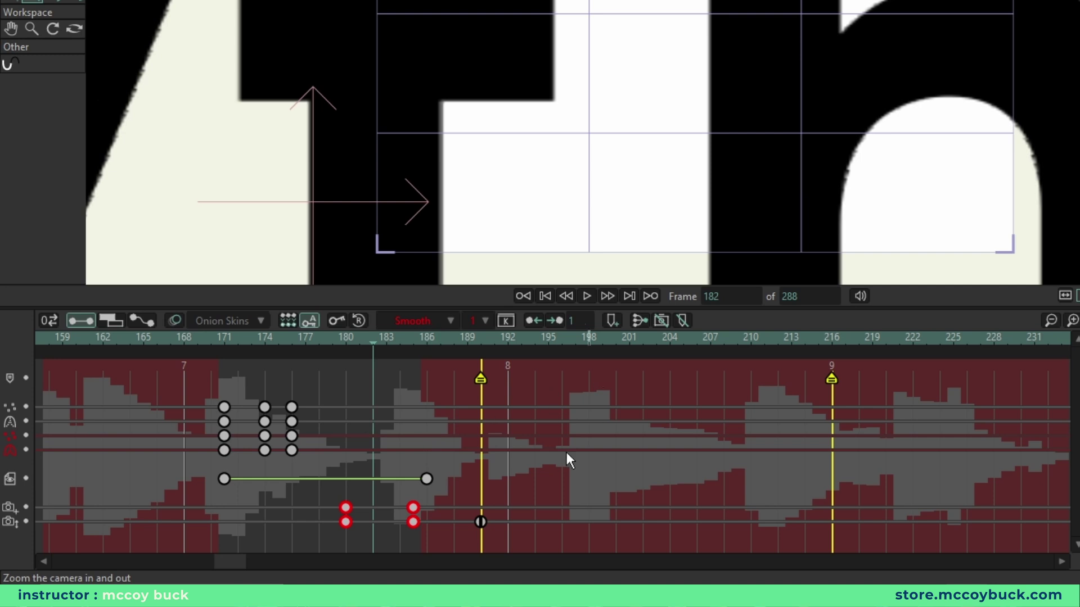
{"action": "key", "text": "Right"}
{"action": "key", "text": "Left"}
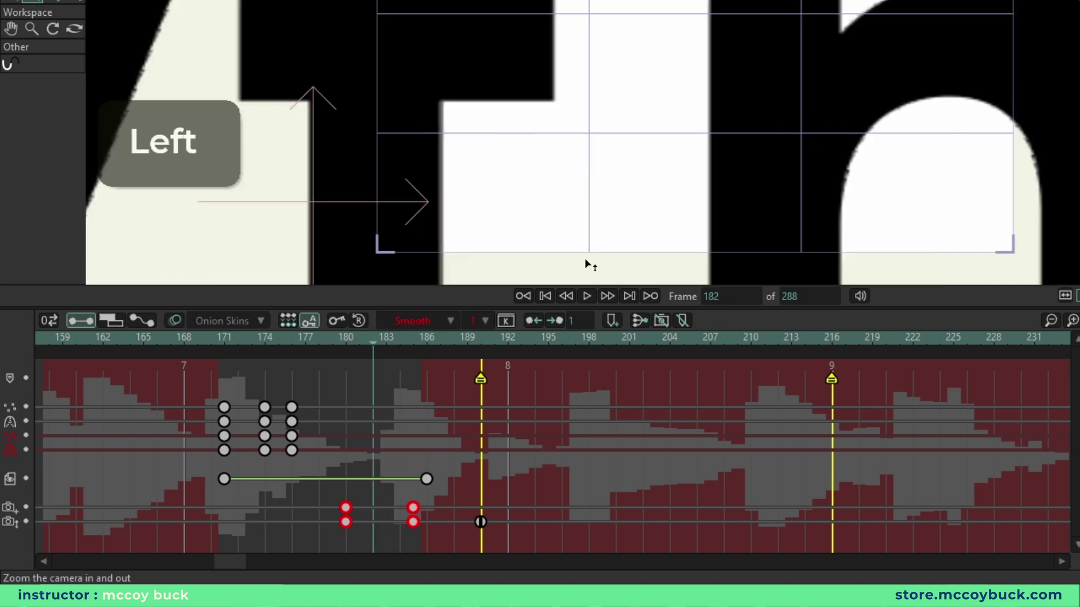
{"action": "scroll", "coordinate": [932, 71], "scroll_direction": "down", "scroll_amount": 5}
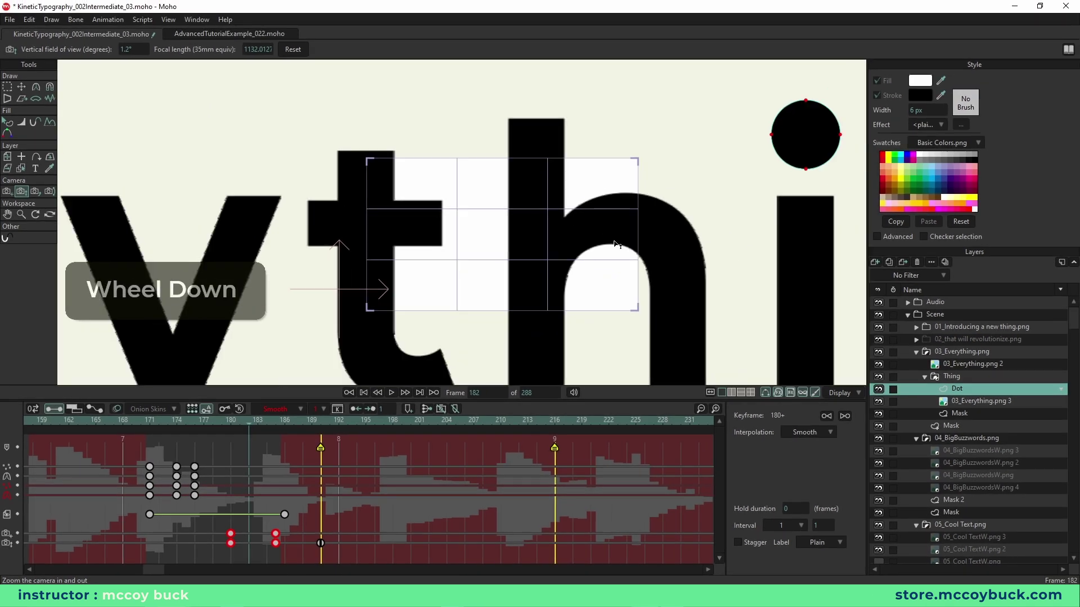
{"action": "scroll", "coordinate": [560, 272], "scroll_direction": "up", "scroll_amount": 2}
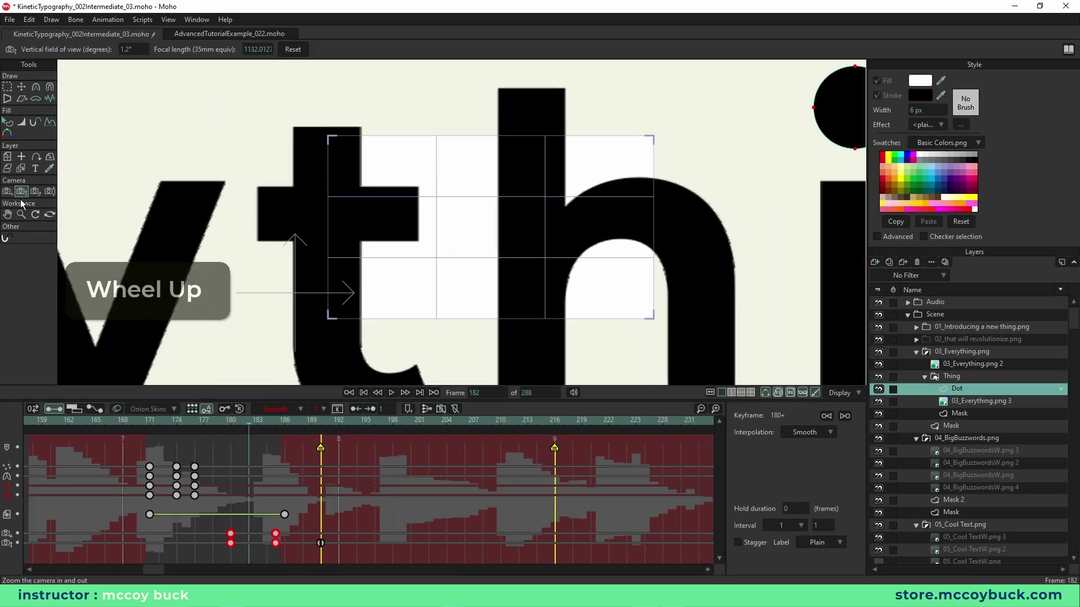
{"action": "left_click", "coordinate": [6, 191]}
{"action": "left_click_drag", "start_coordinate": [770, 229], "coordinate": [757, 234]}
{"action": "left_click_drag", "start_coordinate": [507, 236], "coordinate": [503, 236]}
{"action": "type", "text": "0.24"}
{"action": "key", "text": "Return"}
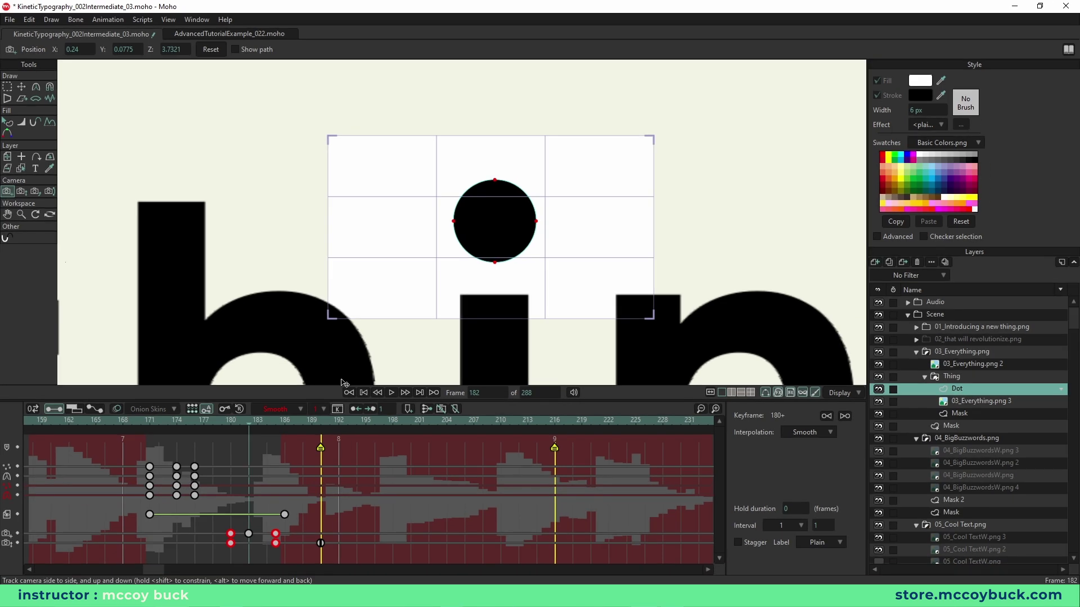
Step: Step through the frames from 182 to 185 and back to check whether the dot stays centered
{"action": "key", "text": "Right"}
{"action": "key", "text": "Right"}
{"action": "key", "text": "Right"}
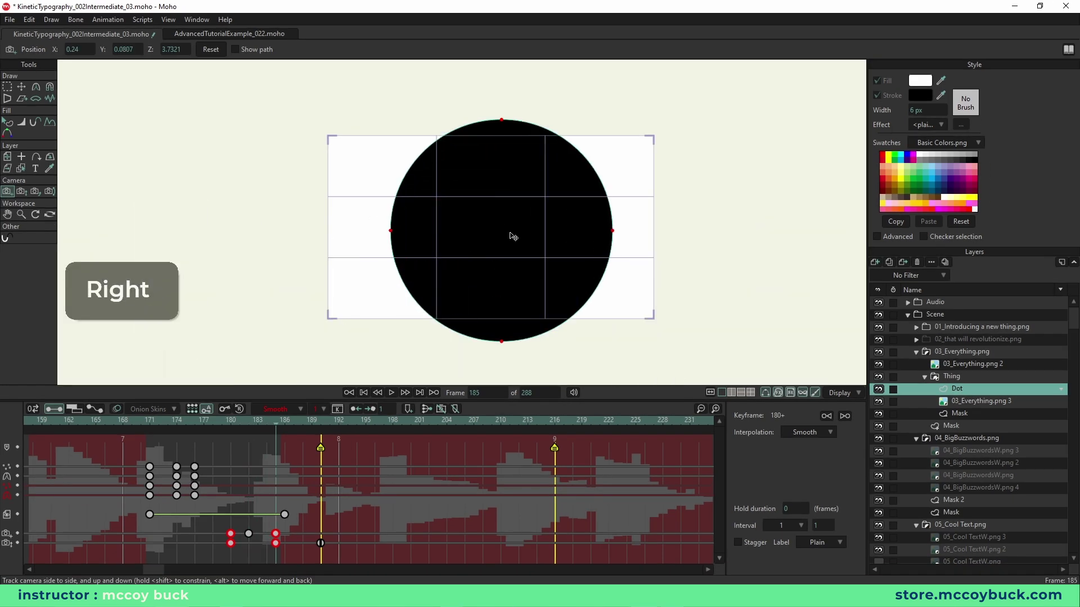
{"action": "key", "text": "Left"}
{"action": "key", "text": "Left"}
{"action": "key", "text": "Left"}
{"action": "key", "text": "Left"}
{"action": "key", "text": "Left"}
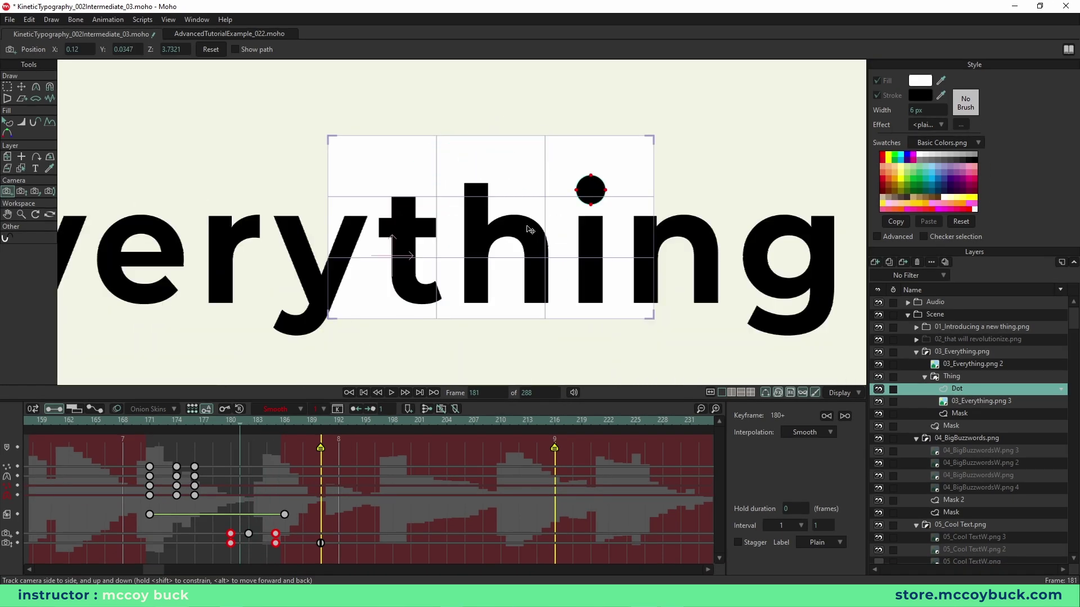
Step: Copy the camera tracking and zoom keyframes from frame 180 to frame 181
{"action": "key", "text": "Right"}
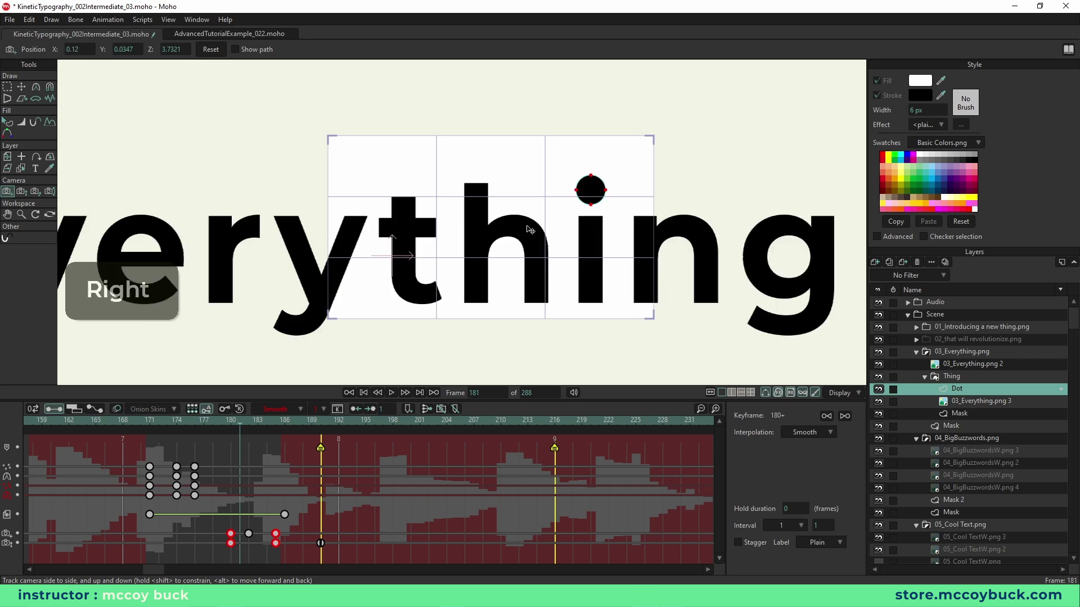
{"action": "key", "text": "Left"}
{"action": "key", "text": "Right"}
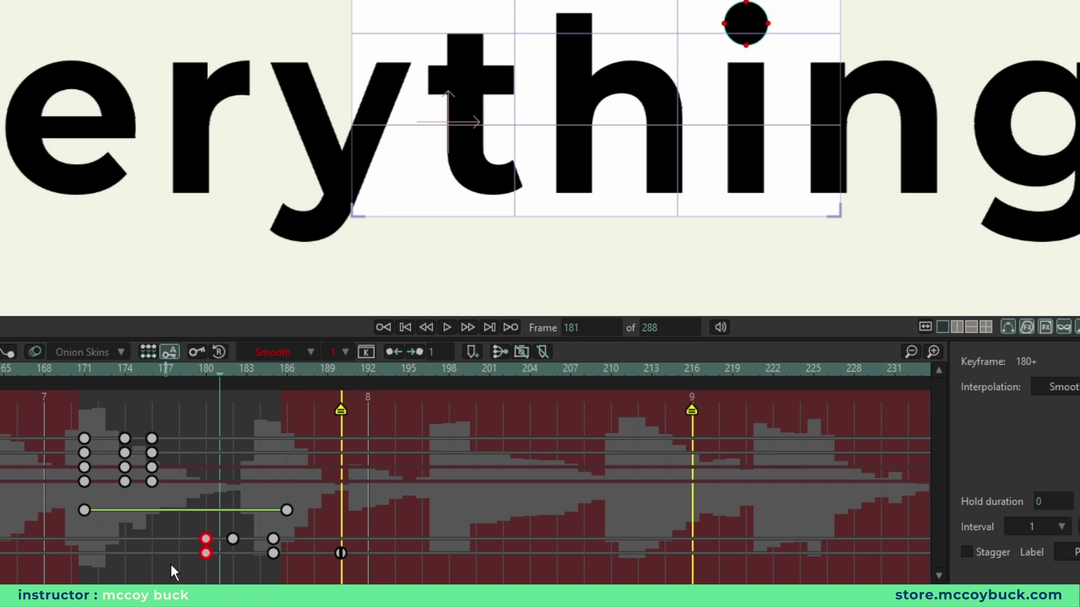
{"action": "key", "text": "ctrl+v"}
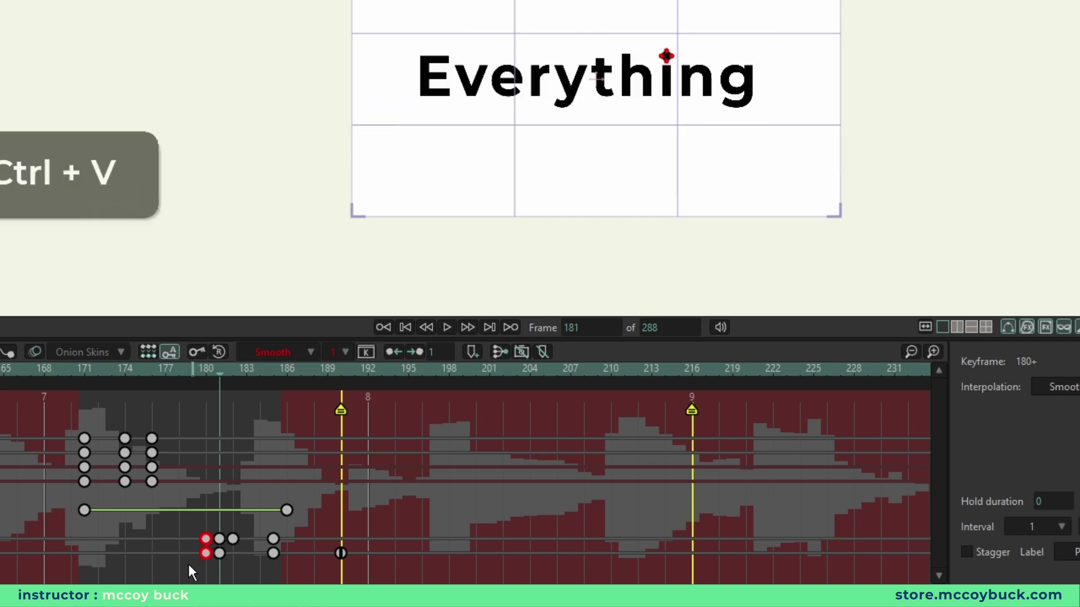
Step: At frame 181, zoom the camera to a field of view of about 8.3° and track it to about X 0.16, Y 0.03
{"action": "scroll", "coordinate": [663, 90], "scroll_direction": "up", "scroll_amount": 3}
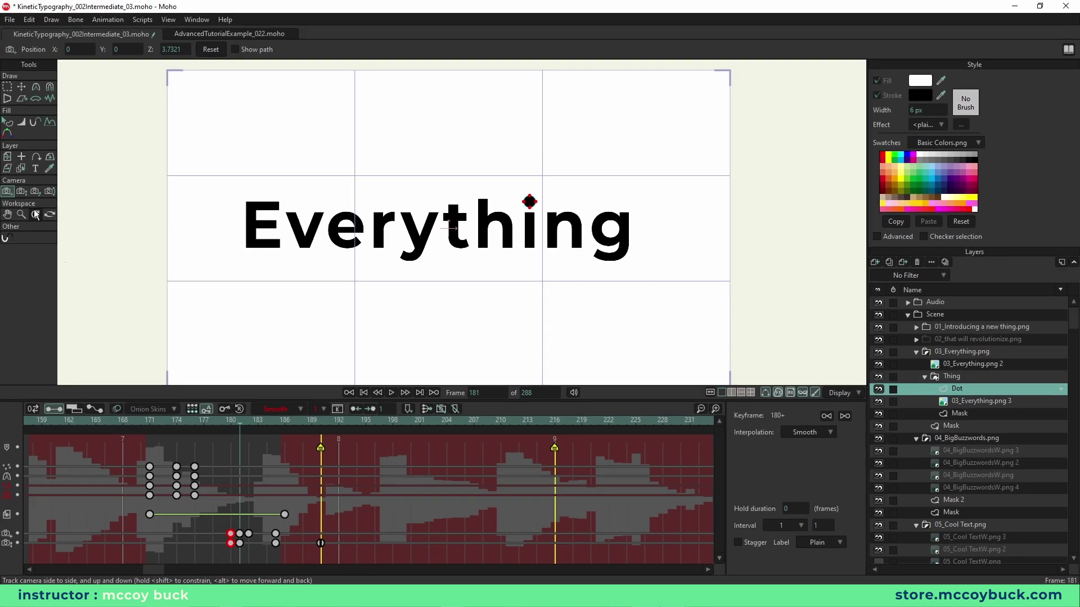
{"action": "left_click", "coordinate": [21, 191]}
{"action": "left_click_drag", "start_coordinate": [69, 212], "coordinate": [49, 216]}
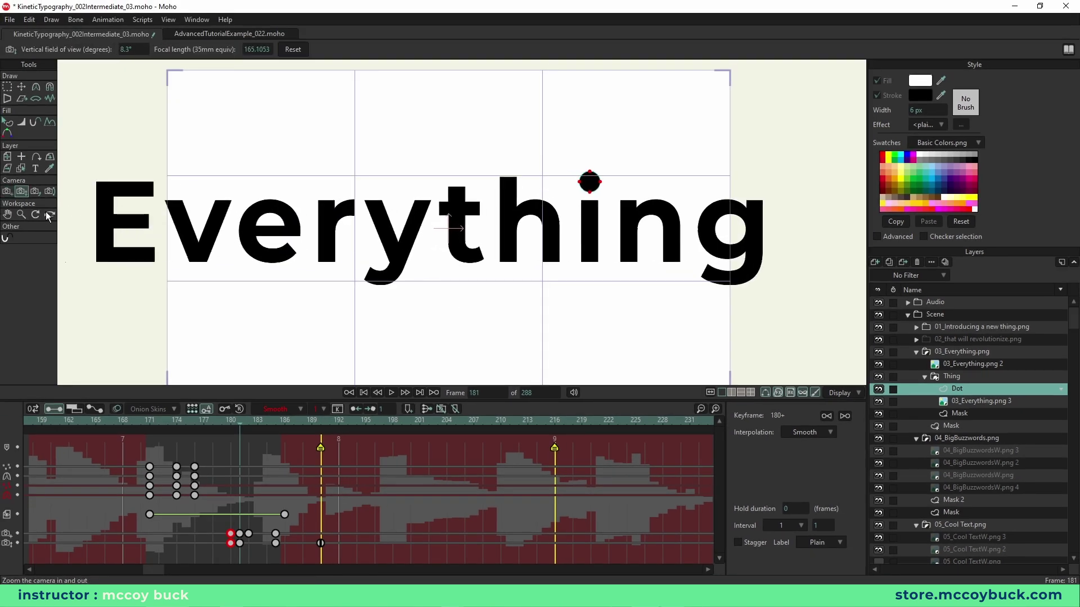
{"action": "left_click", "coordinate": [8, 192]}
{"action": "mouse_move", "coordinate": [499, 248]}
{"action": "left_mouse_down"}
{"action": "mouse_move", "coordinate": [473, 248]}
{"action": "mouse_move", "coordinate": [488, 250]}
{"action": "left_mouse_up"}
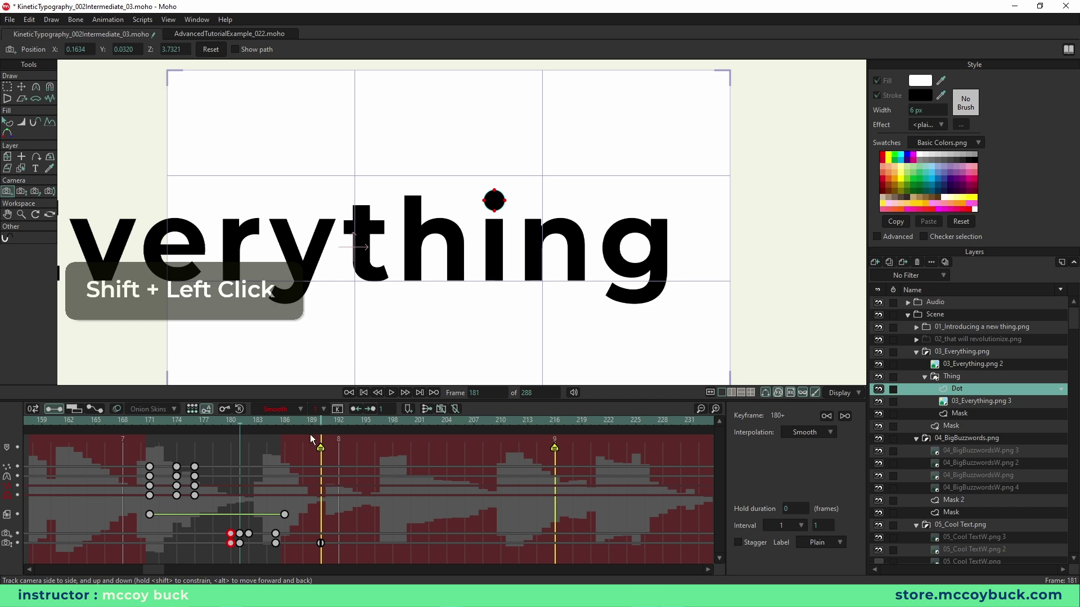
Step: Step repeatedly through frames 180 to 185 to review the adjusted camera move into the dot
{"action": "key", "text": "Left"}
{"action": "key", "text": "Right"}
{"action": "key", "text": "Left"}
{"action": "key", "text": "Right"}
{"action": "key", "text": "Right"}
{"action": "key", "text": "Right"}
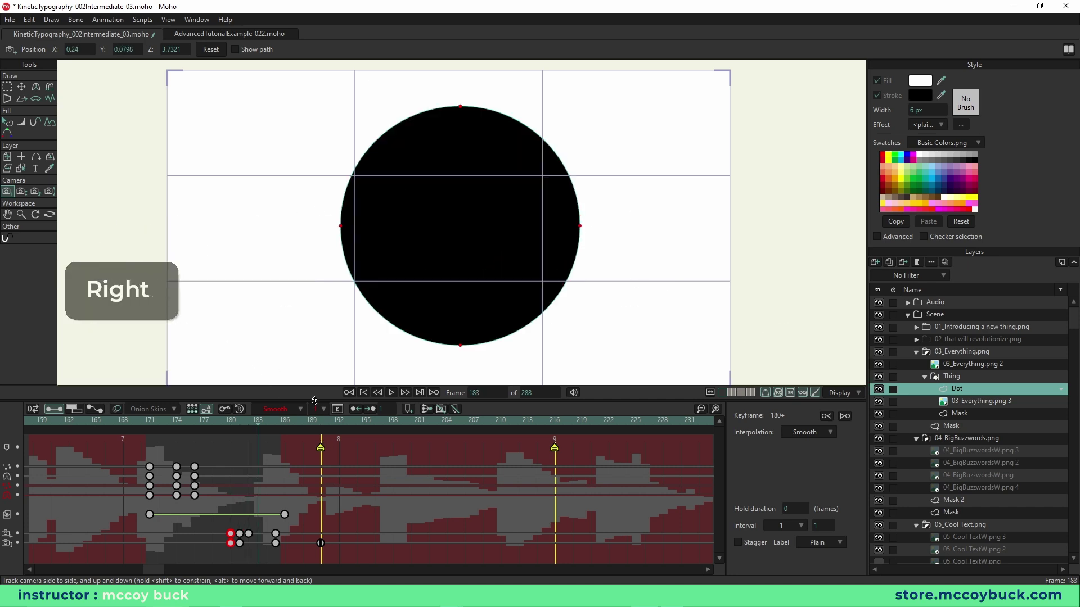
{"action": "key", "text": "Left"}
{"action": "key", "text": "Left"}
{"action": "key", "text": "Left"}
{"action": "key", "text": "Right"}
{"action": "key", "text": "Right"}
{"action": "key", "text": "Right"}
{"action": "key", "text": "Right"}
{"action": "key", "text": "Right"}
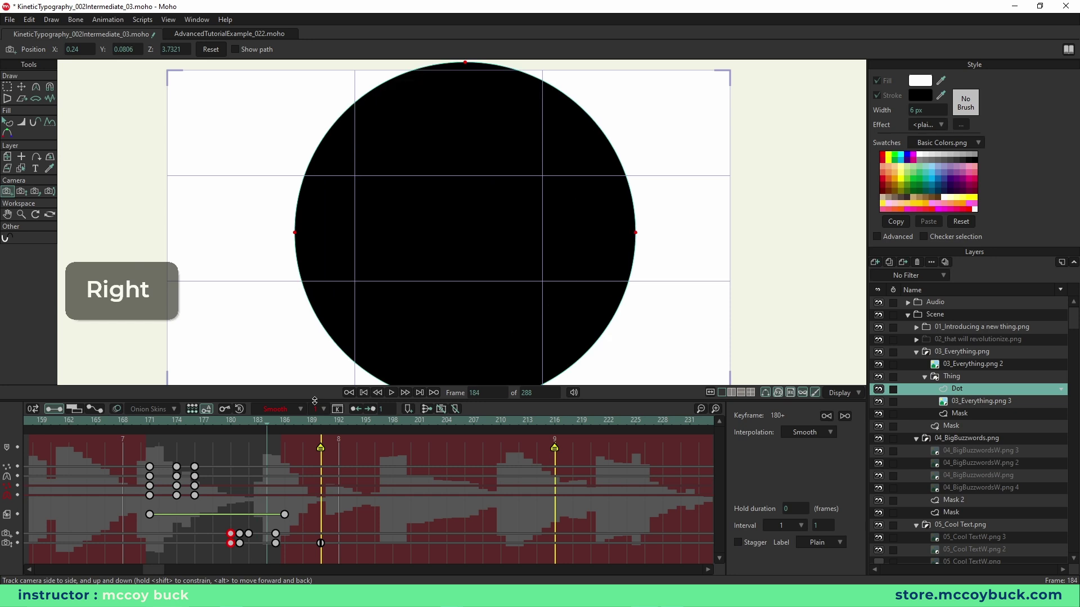
{"action": "key", "text": "Left"}
{"action": "key", "text": "Left"}
{"action": "key", "text": "Left"}
{"action": "key", "text": "Left"}
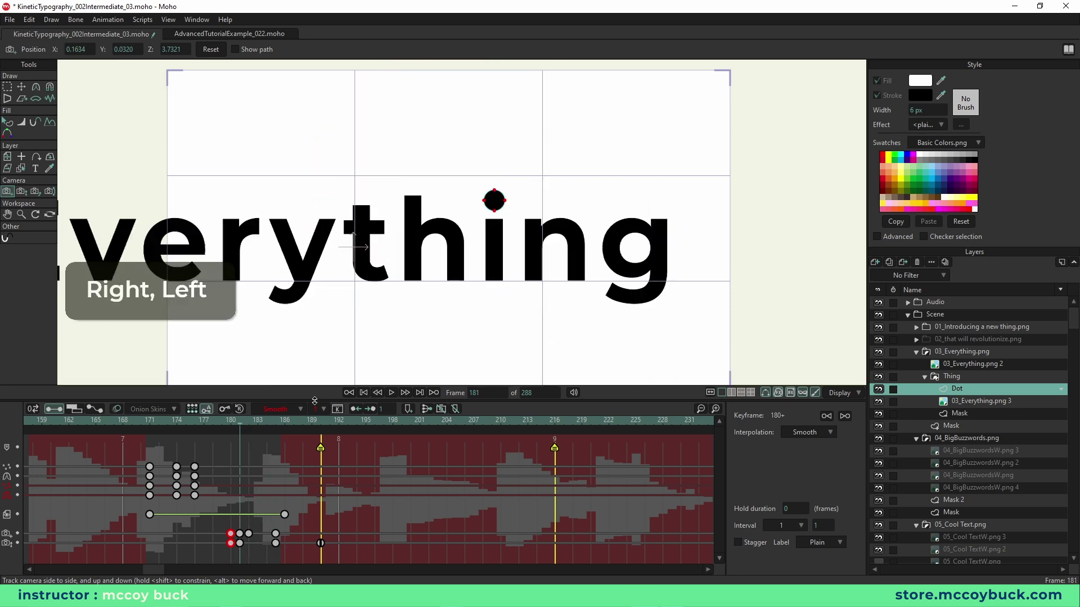
{"action": "key", "text": "Right"}
{"action": "key", "text": "Right"}
{"action": "key", "text": "Right"}
{"action": "key", "text": "Right"}
{"action": "key", "text": "Left"}
{"action": "key", "text": "Left"}
{"action": "key", "text": "Left"}
{"action": "key", "text": "Left"}
{"action": "key", "text": "Left"}
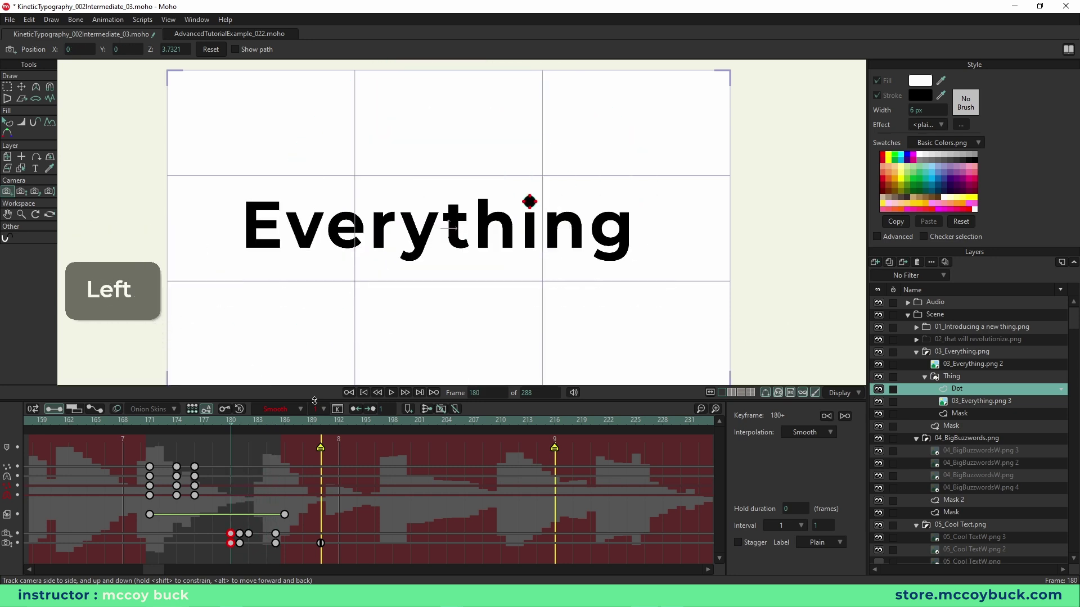
Step: Black out the area outside the camera frame and play the "Everything" animation from frame 170
{"action": "scroll", "coordinate": [374, 352], "scroll_direction": "down", "scroll_amount": 2}
{"action": "key", "text": "ctrl+j"}
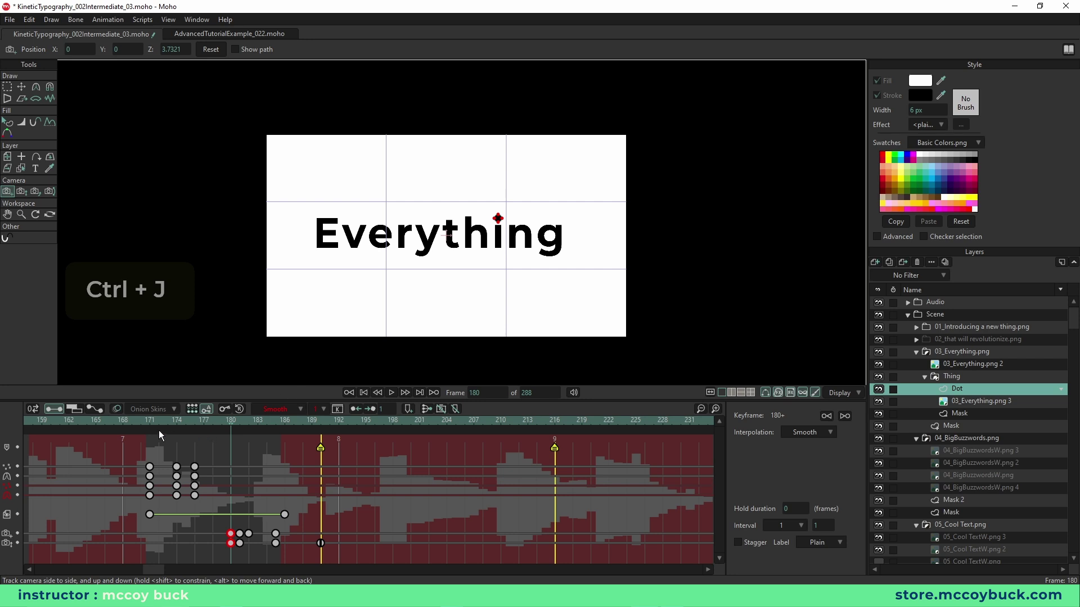
{"action": "left_click", "coordinate": [140, 420]}
{"action": "key", "text": "space"}
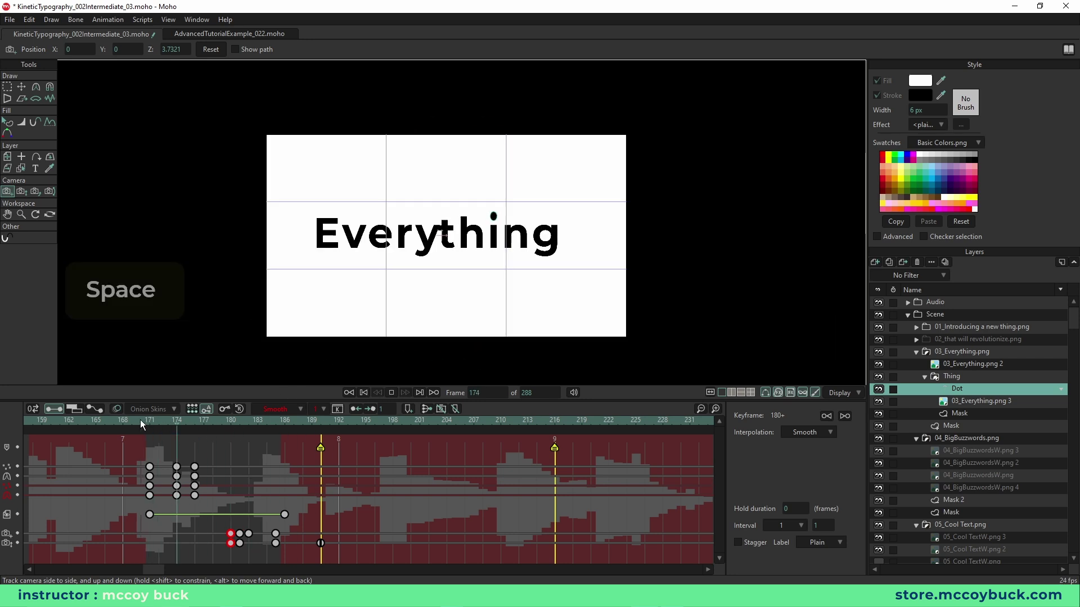
{"action": "left_click", "coordinate": [231, 436]}
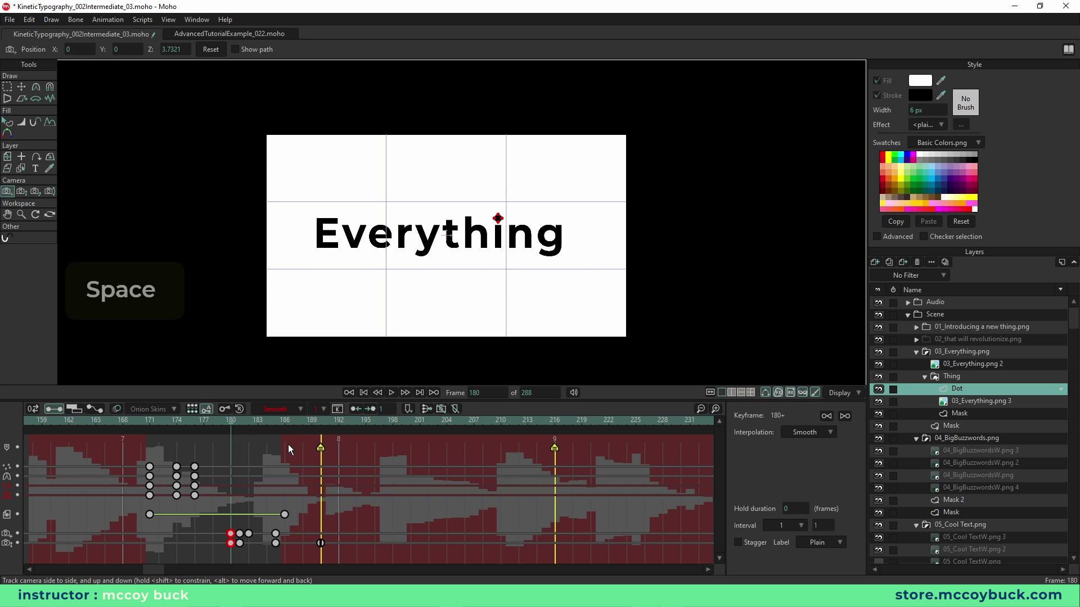
Step: Examine the zoom into the dot frame by frame, starting at frame 180
{"action": "key", "text": "Right"}
{"action": "key", "text": "Right"}
{"action": "key", "text": "Left"}
{"action": "key", "text": "Left"}
{"action": "key", "text": "Right"}
{"action": "key", "text": "Right"}
{"action": "key", "text": "Right"}
{"action": "key", "text": "Right"}
{"action": "key", "text": "Right"}
{"action": "key", "text": "Right"}
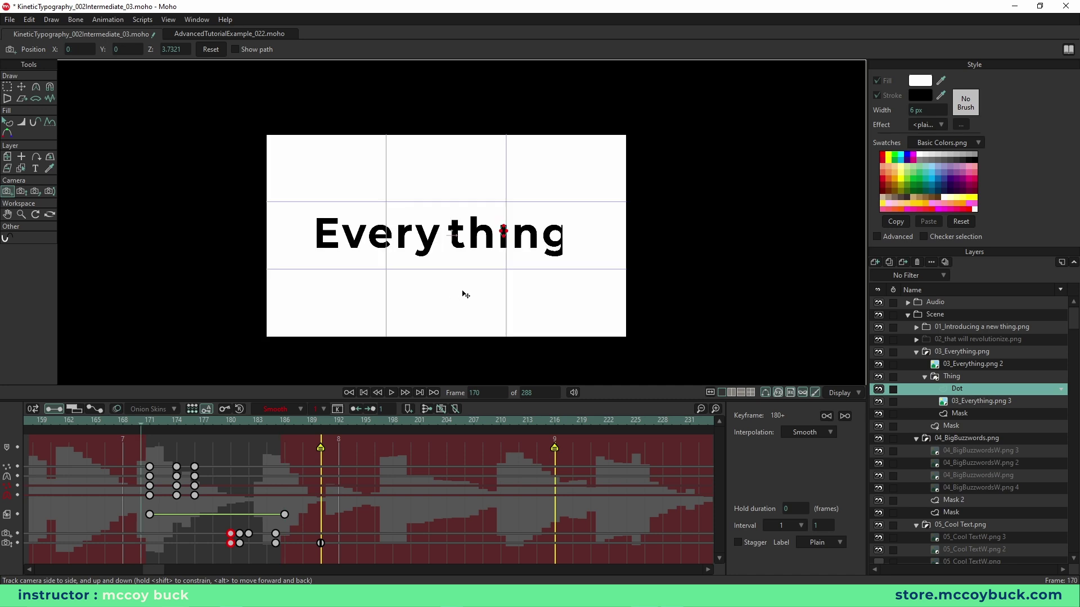
Step: Return to frame 0, hide the rule-of-thirds grid and select the Scene group
{"action": "left_click", "coordinate": [363, 393]}
{"action": "left_click", "coordinate": [169, 19]}
{"action": "left_click", "coordinate": [184, 156]}
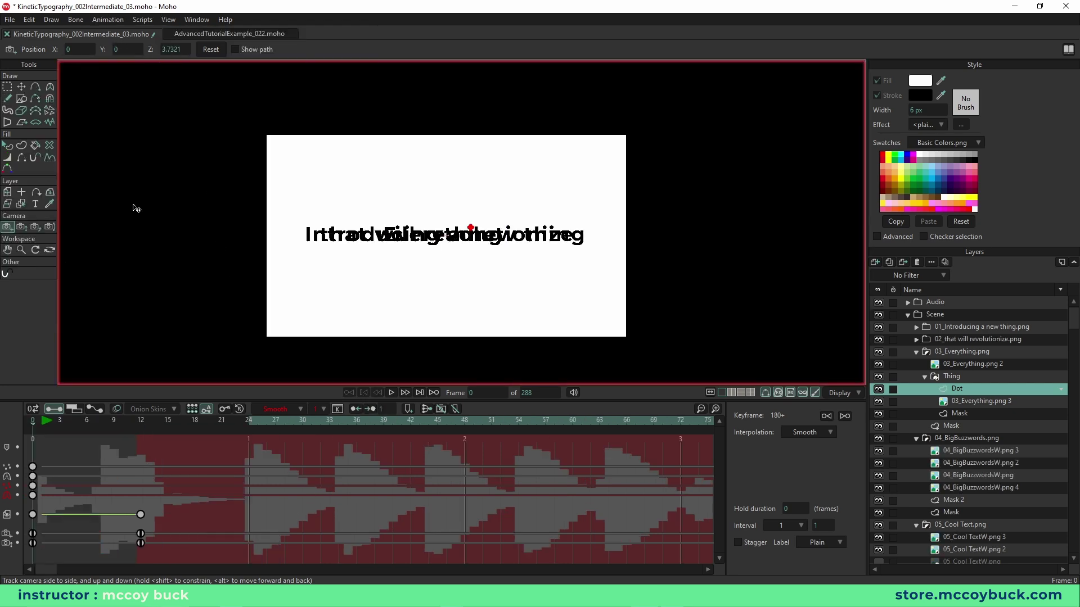
{"action": "left_click", "coordinate": [54, 206]}
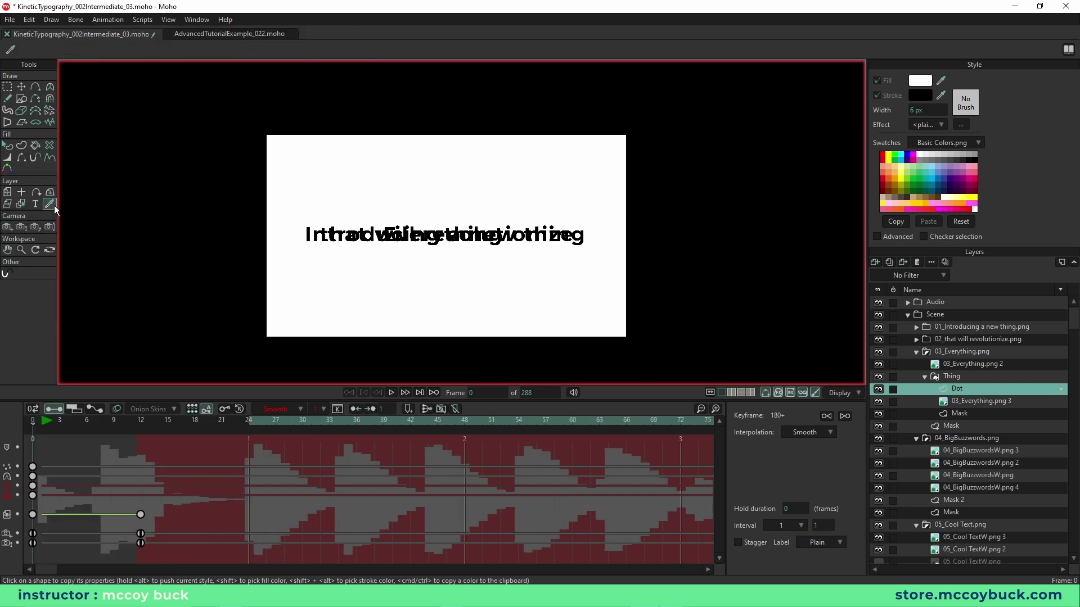
{"action": "left_click", "coordinate": [966, 315]}
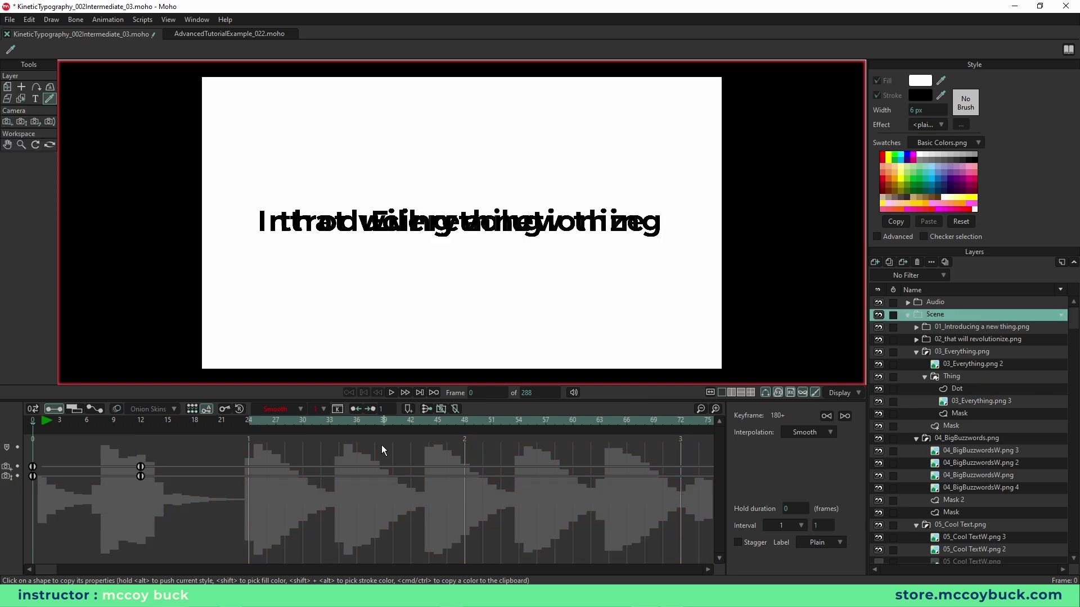
Step: Play the whole animation from frame 0, stop it and show the area outside the camera frame again
{"action": "key", "text": "space"}
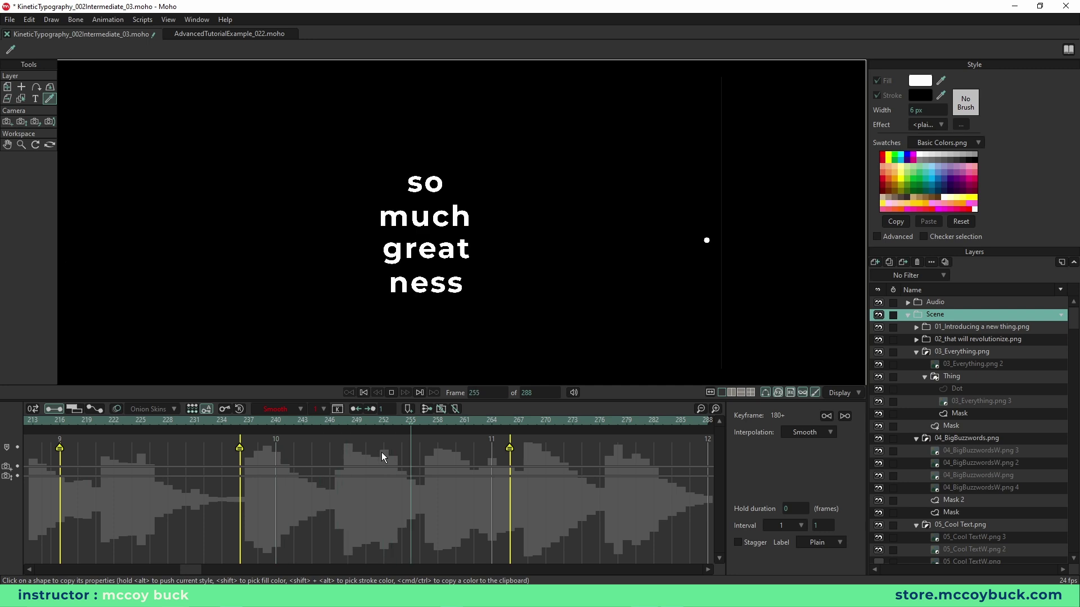
{"action": "key", "text": "space"}
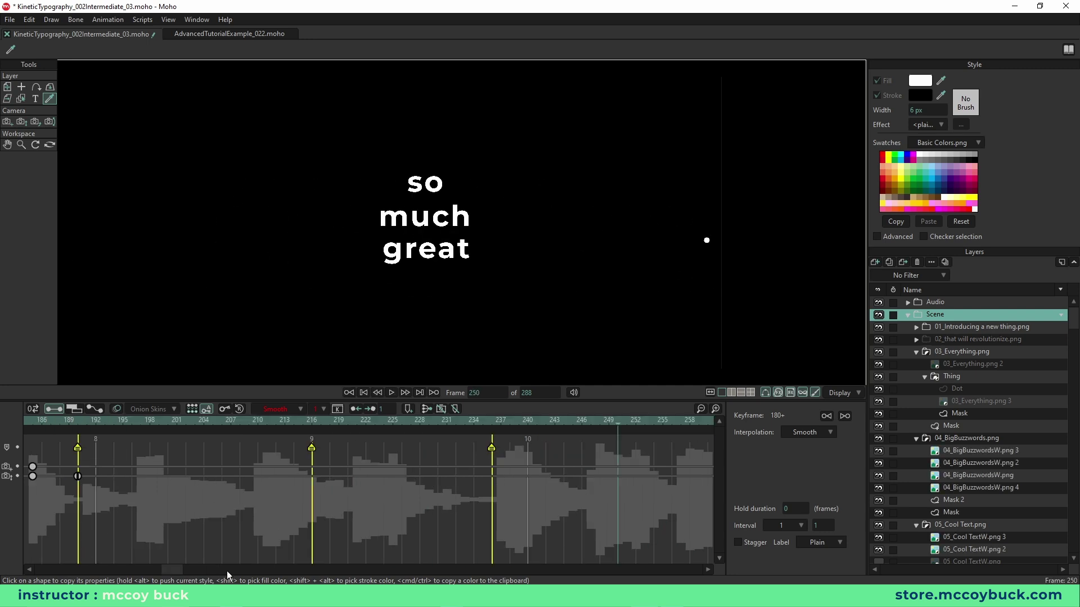
{"action": "left_click_drag", "start_coordinate": [173, 572], "coordinate": [149, 568]}
{"action": "key", "text": "ctrl+c"}
{"action": "key", "text": "ctrl+j"}
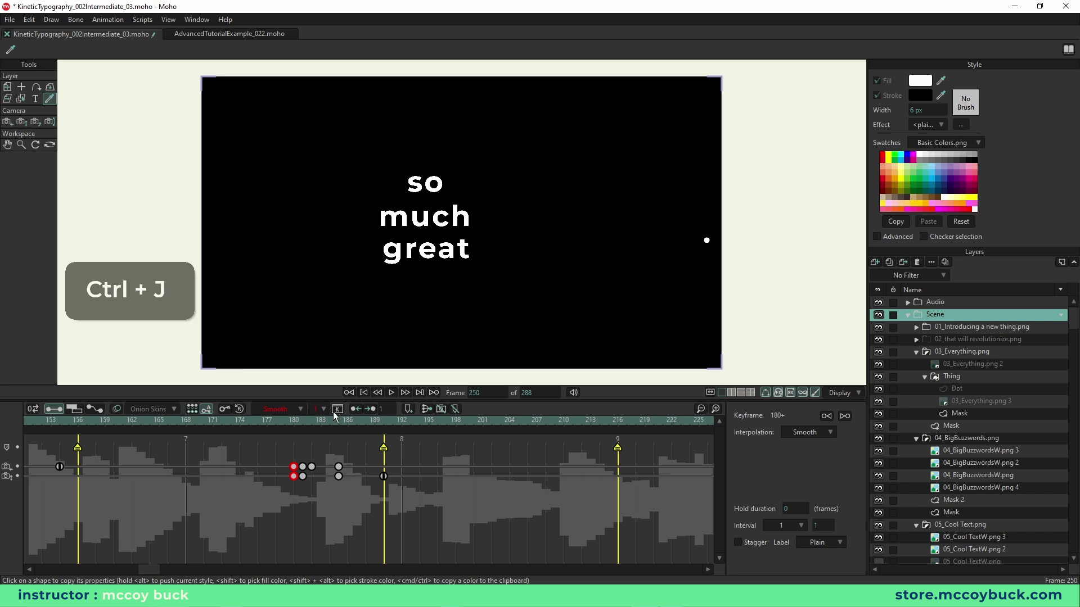
Step: Scrub the black scene to frame 213 and play the section after "buzzwords."
{"action": "left_click_drag", "start_coordinate": [143, 422], "coordinate": [381, 449]}
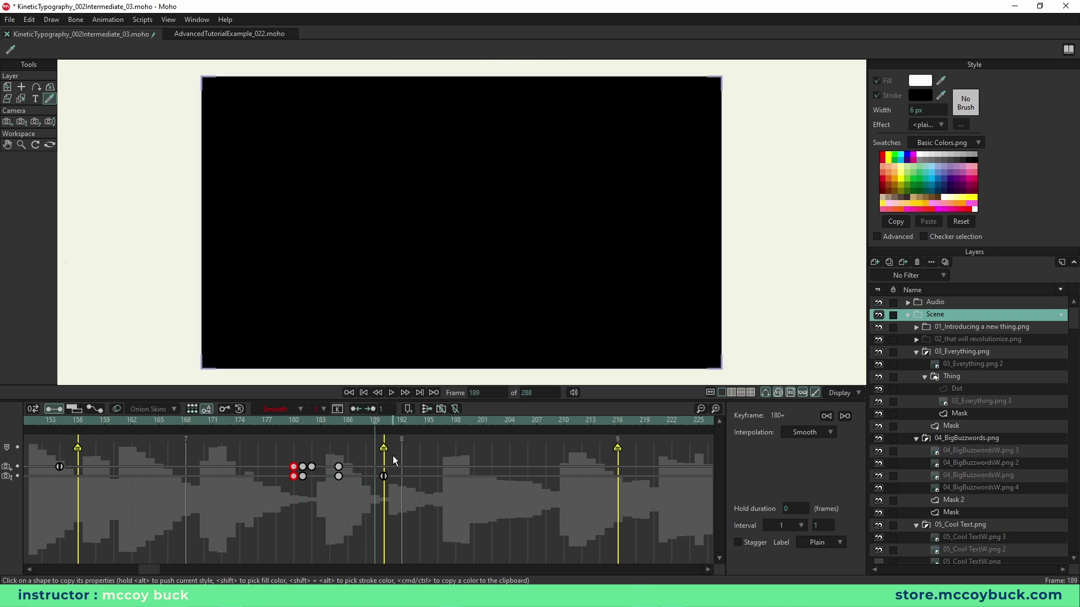
{"action": "left_click_drag", "start_coordinate": [377, 421], "coordinate": [587, 441]}
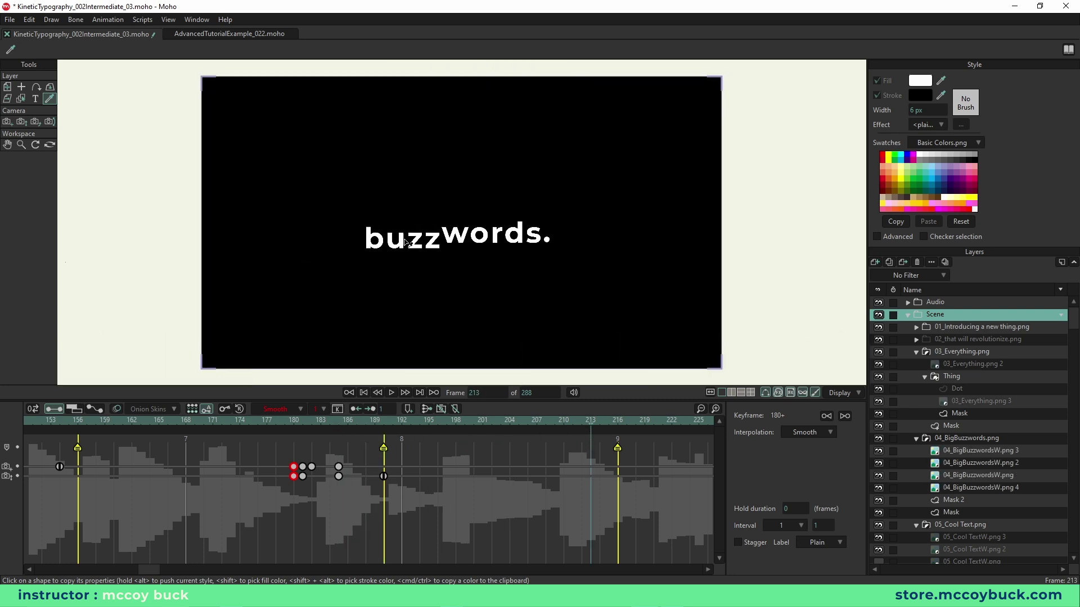
{"action": "key", "text": "space"}
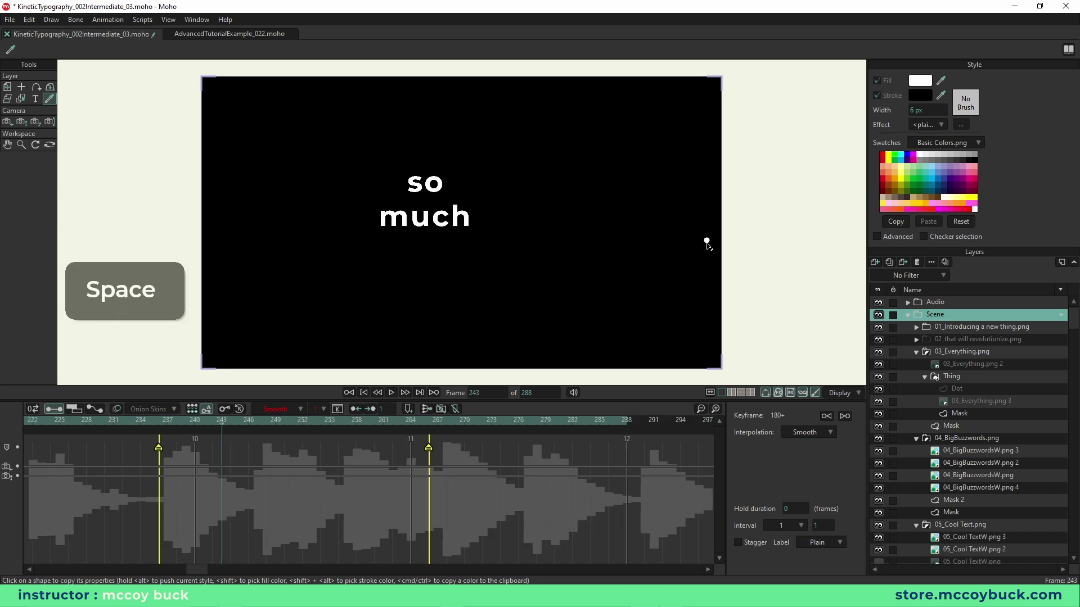
Step: Compare the camera zoom into the dot at frame 185 with the full black scene at frame 190
{"action": "left_click_drag", "start_coordinate": [195, 569], "coordinate": [159, 571]}
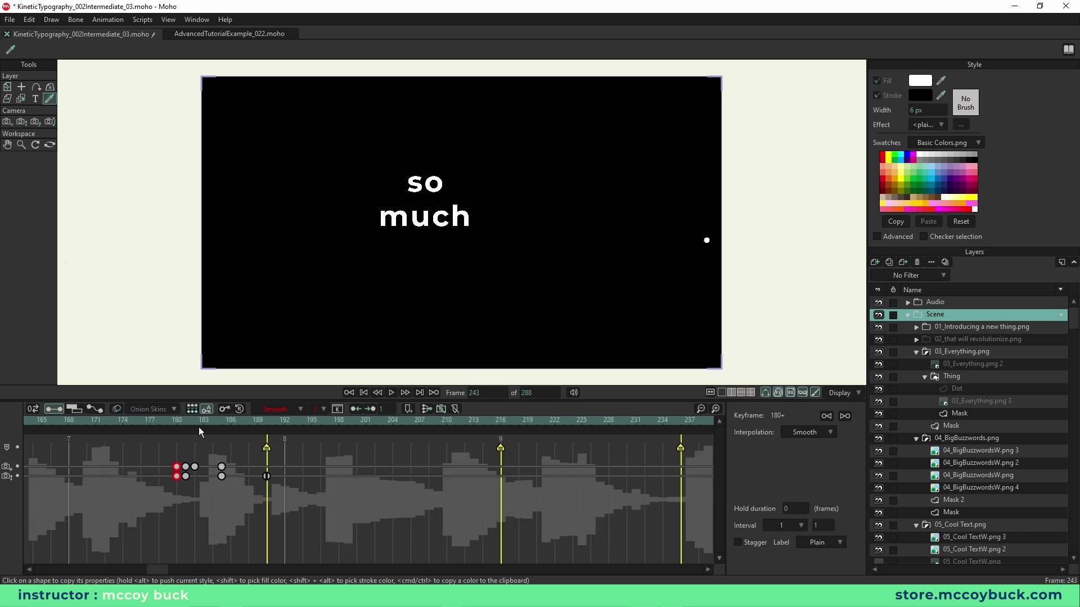
{"action": "left_click_drag", "start_coordinate": [180, 421], "coordinate": [224, 427]}
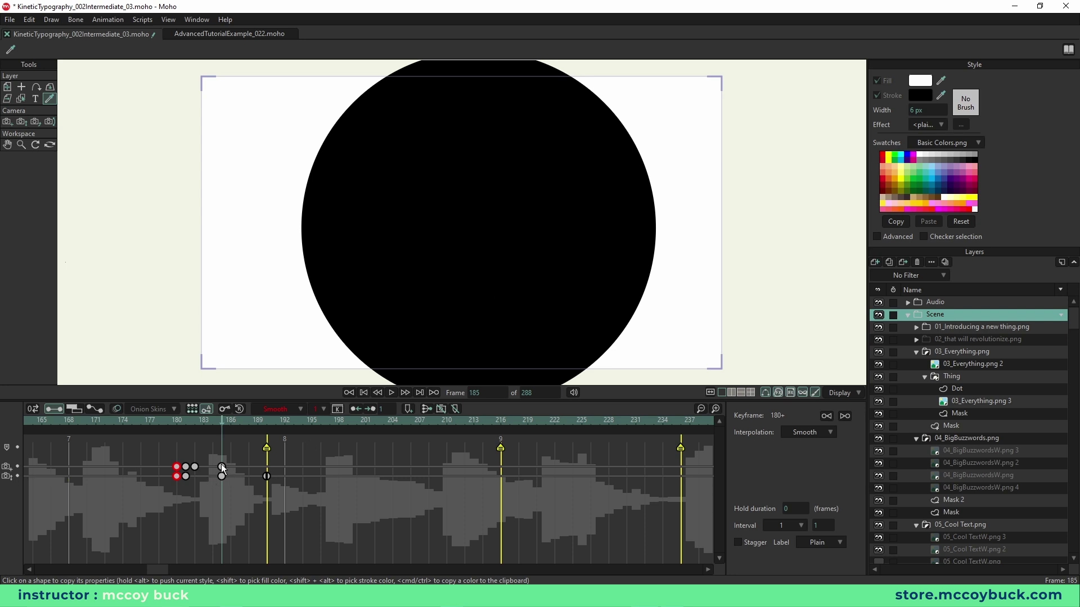
{"action": "mouse_move", "coordinate": [158, 569]}
{"action": "left_mouse_down"}
{"action": "mouse_move", "coordinate": [207, 575]}
{"action": "mouse_move", "coordinate": [150, 573]}
{"action": "left_mouse_up"}
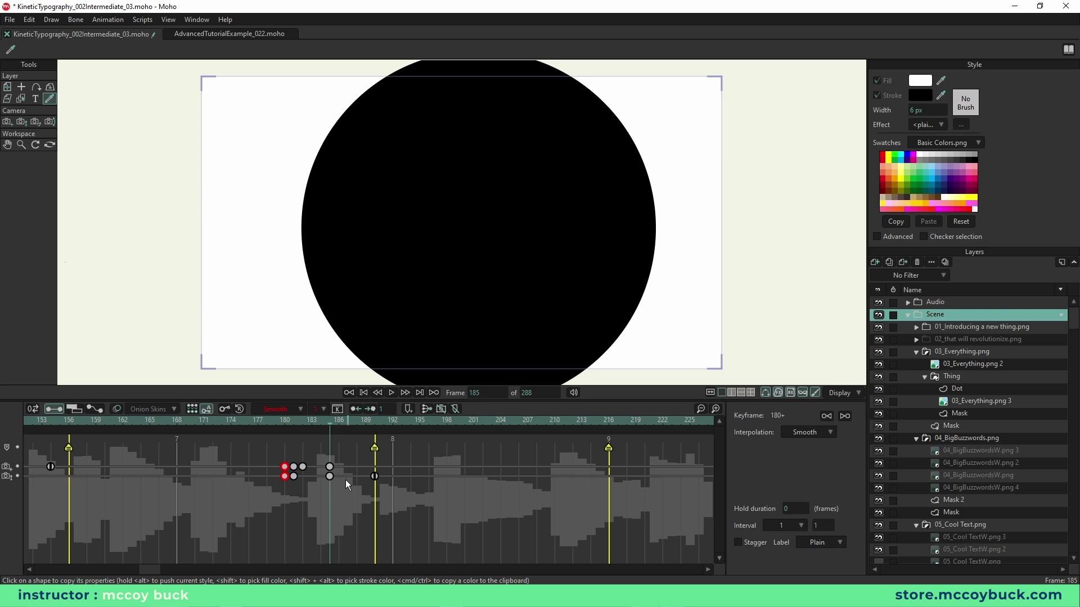
{"action": "left_click", "coordinate": [374, 423]}
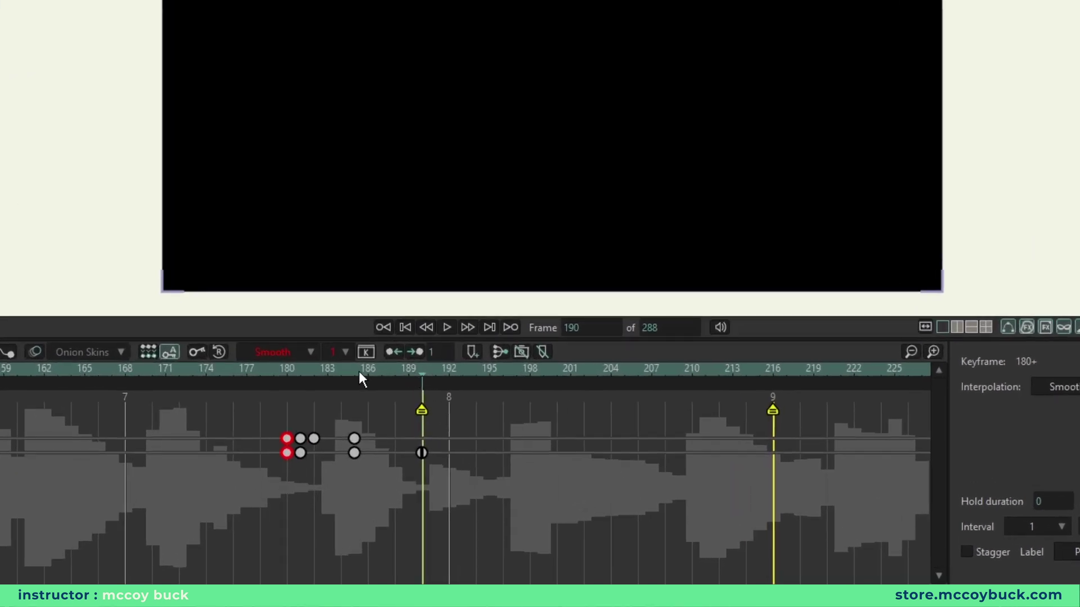
{"action": "left_click", "coordinate": [356, 374]}
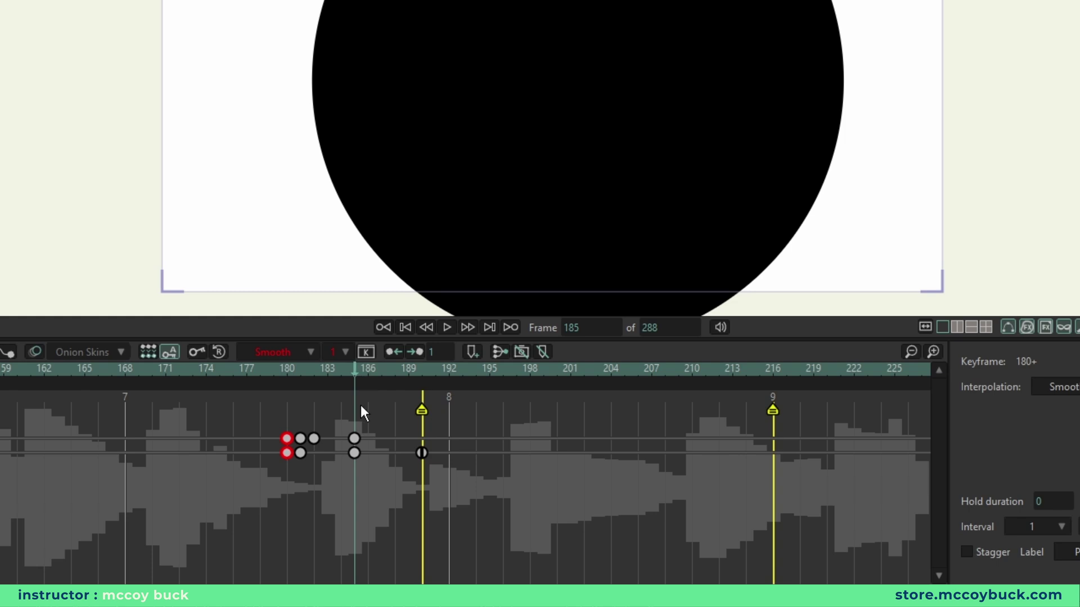
Step: Reset the camera position with the Track Camera tool at frame 186, giving X 0 and Y 0
{"action": "key", "text": "Right"}
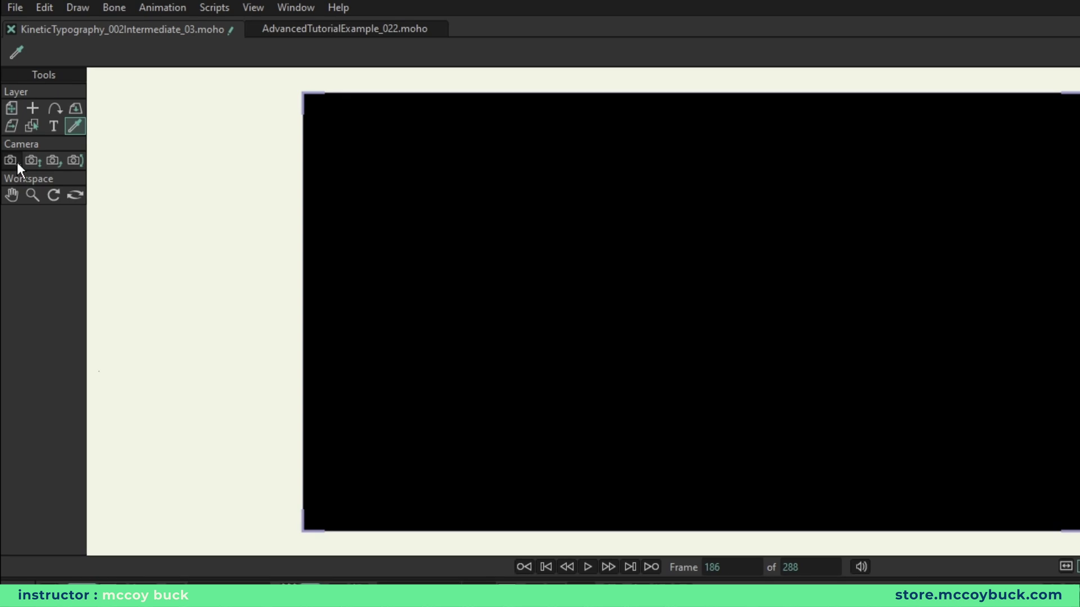
{"action": "left_click", "coordinate": [16, 162]}
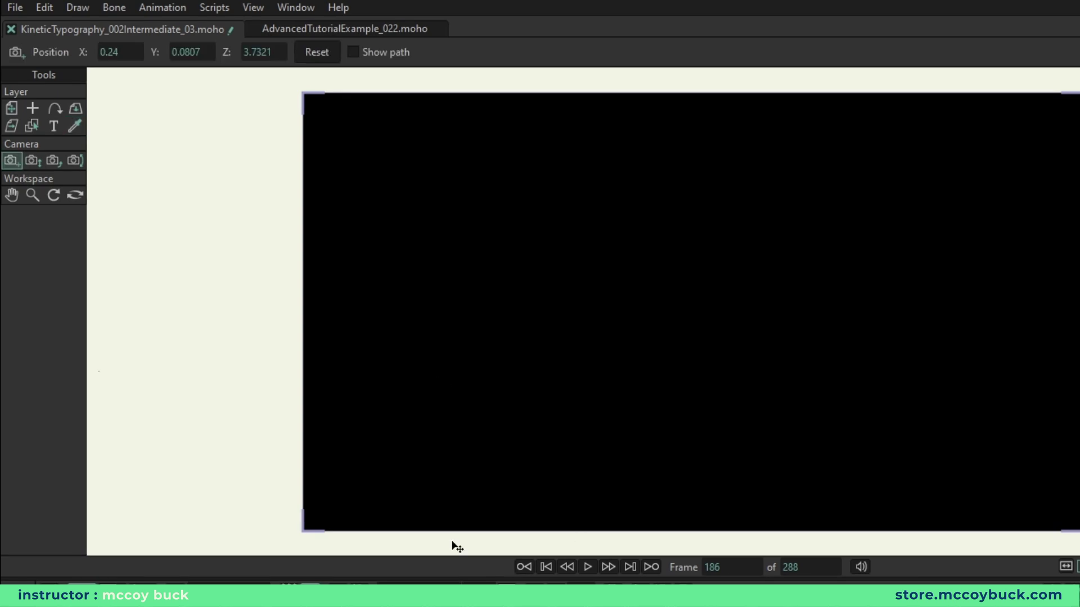
{"action": "left_click", "coordinate": [324, 53]}
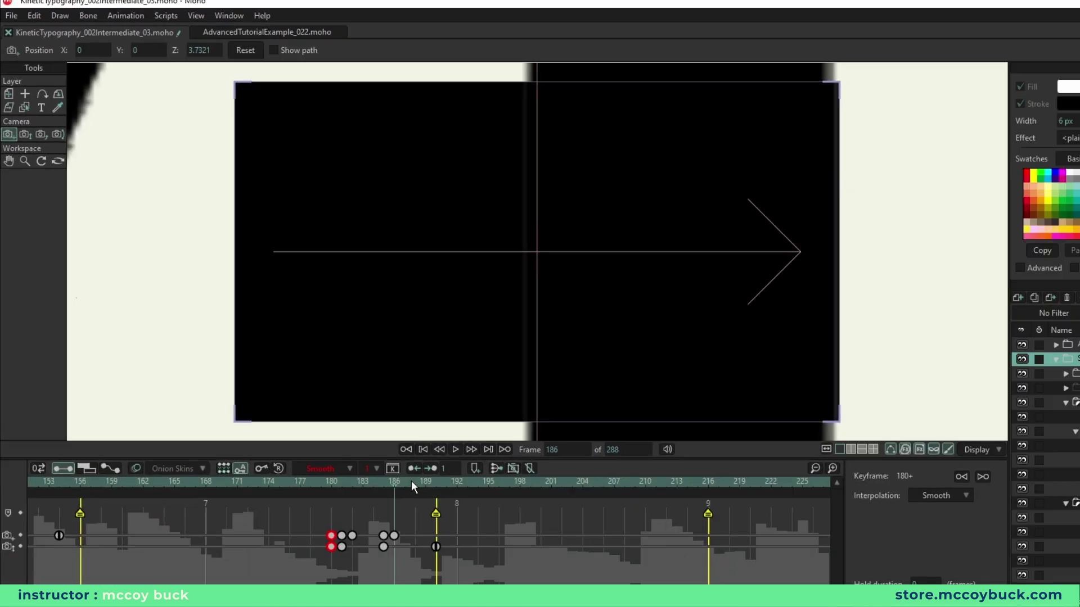
Step: Examine the recentered camera framing around frames 186 to 188 and play the black scenes through "so much greatness"
{"action": "scroll", "coordinate": [444, 252], "scroll_direction": "down", "scroll_amount": 4}
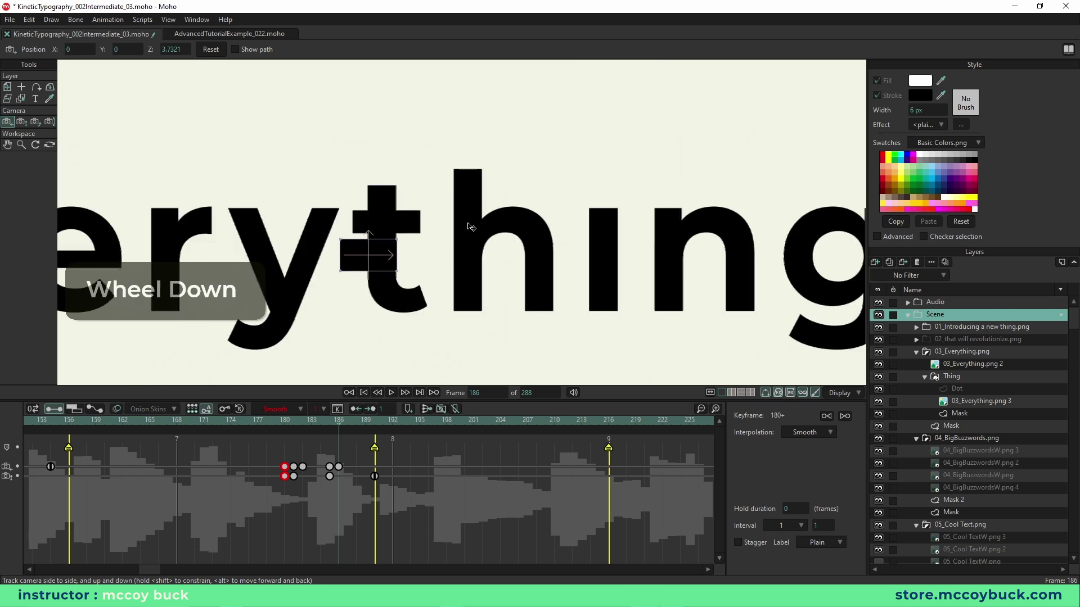
{"action": "scroll", "coordinate": [380, 292], "scroll_direction": "up", "scroll_amount": 5}
{"action": "right_click", "coordinate": [376, 285]}
{"action": "scroll", "coordinate": [432, 299], "scroll_direction": "up", "scroll_amount": 3}
{"action": "right_click", "coordinate": [403, 338]}
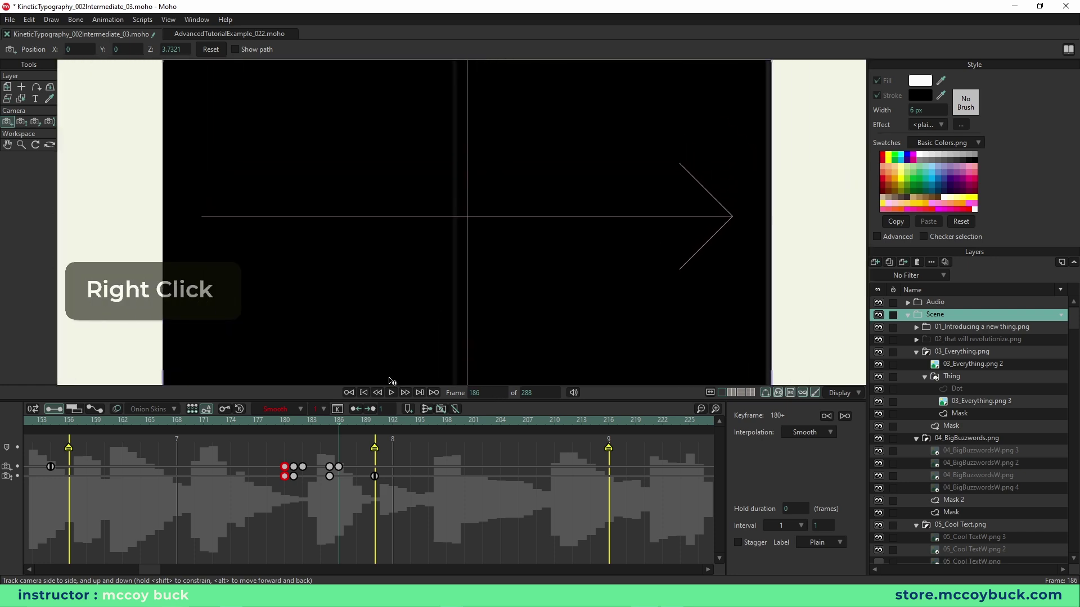
{"action": "left_click", "coordinate": [359, 450]}
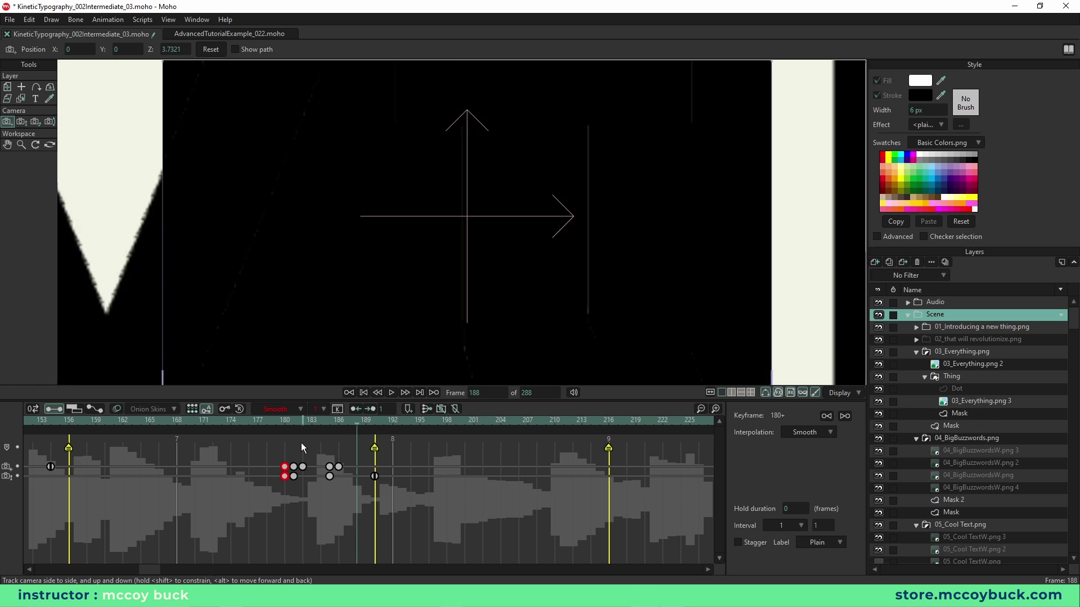
{"action": "key", "text": "space"}
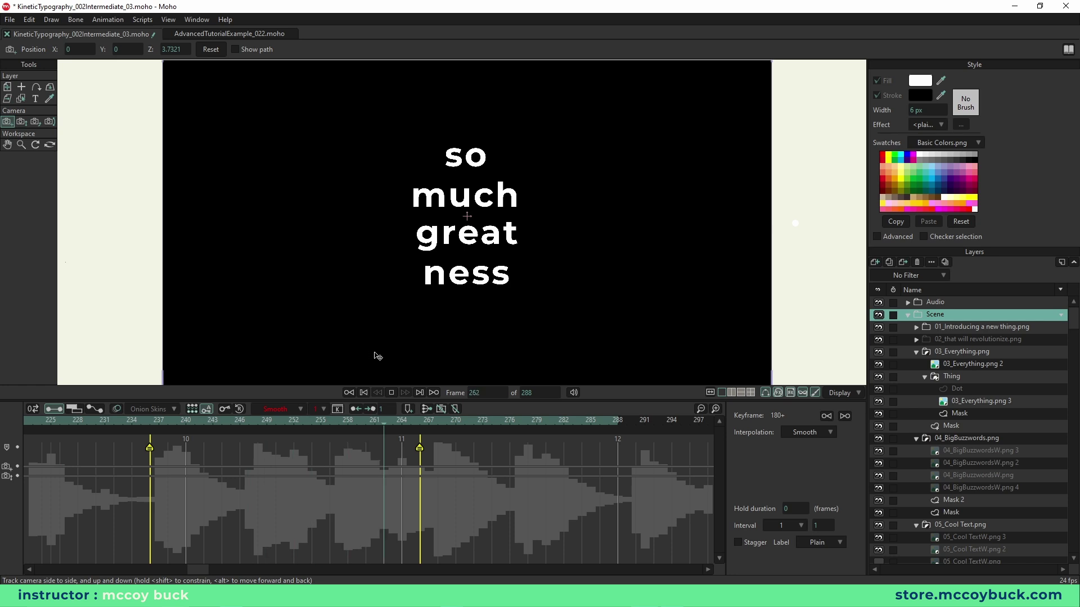
{"action": "key", "text": "space"}
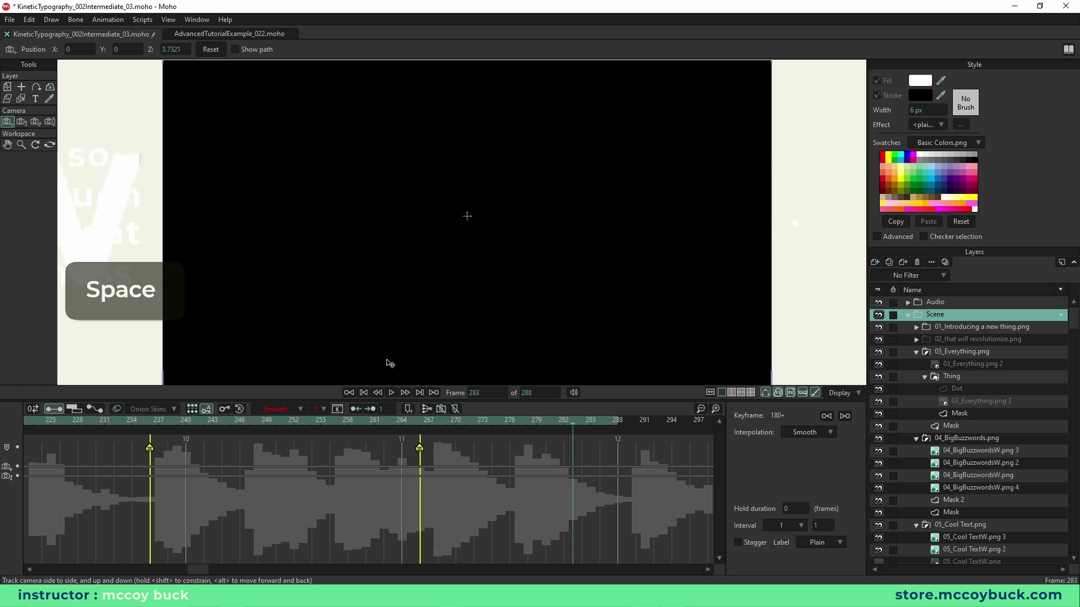
Step: Return to frame 0, enlarge the canvas by shrinking the timeline, and black out the area outside the camera frame
{"action": "left_click", "coordinate": [361, 392]}
{"action": "left_click_drag", "start_coordinate": [616, 401], "coordinate": [612, 454]}
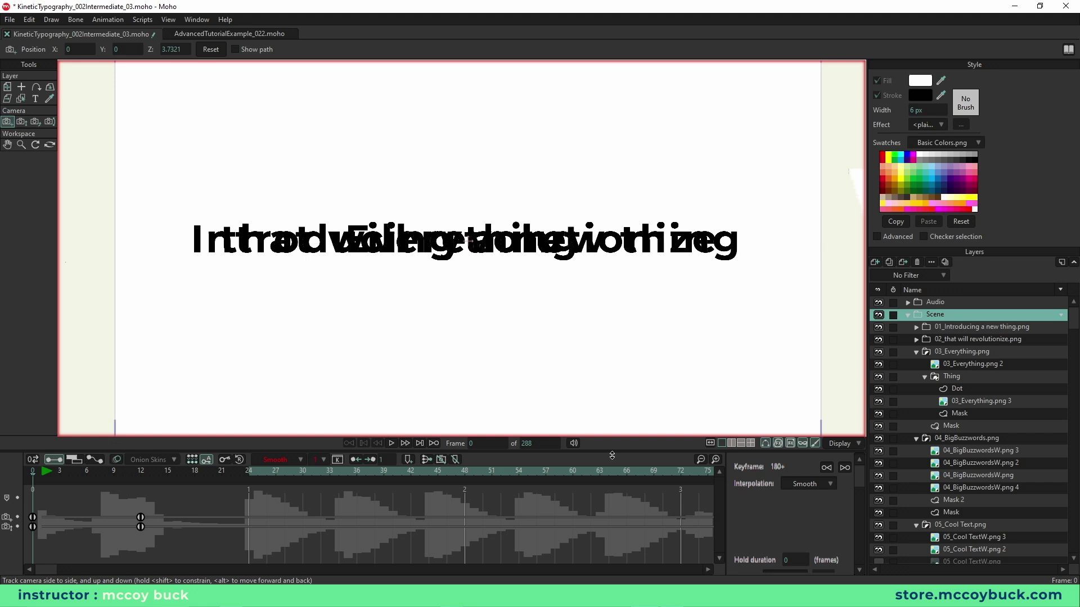
{"action": "left_click_drag", "start_coordinate": [612, 454], "coordinate": [612, 477]}
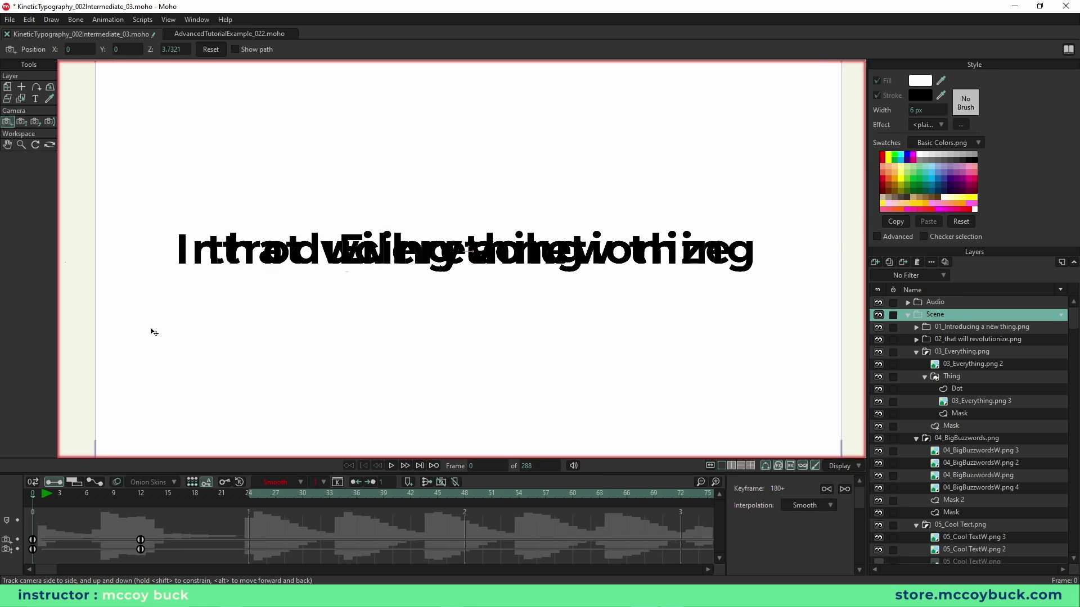
{"action": "key", "text": "ctrl+j"}
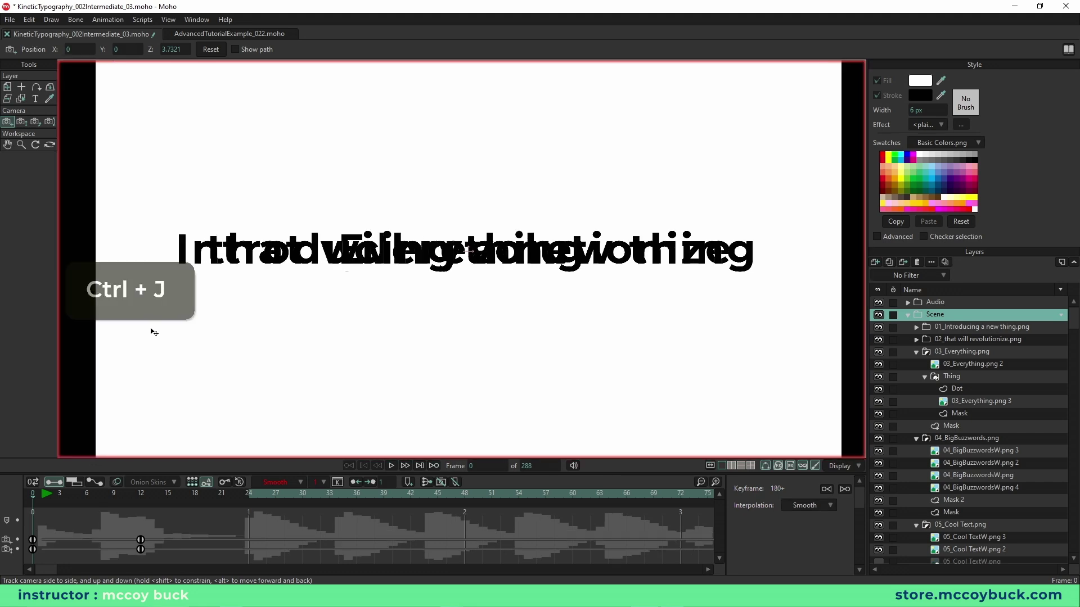
Step: Play the full kinetic typography animation from frame 0 in the enlarged canvas and rewind it
{"action": "left_click", "coordinate": [392, 467]}
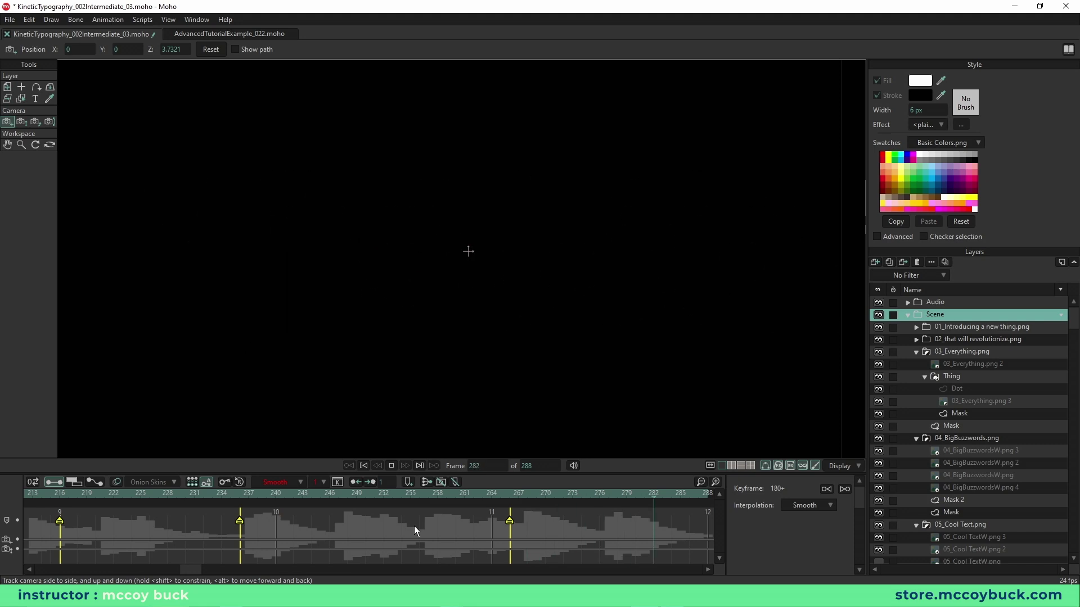
{"action": "key", "text": "space"}
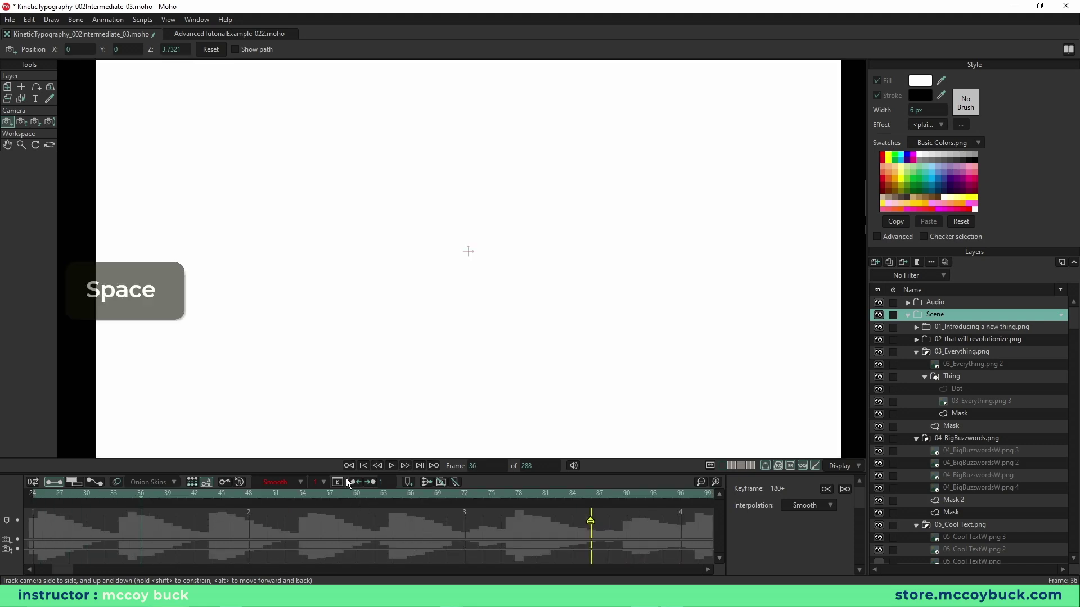
{"action": "left_click", "coordinate": [362, 465]}
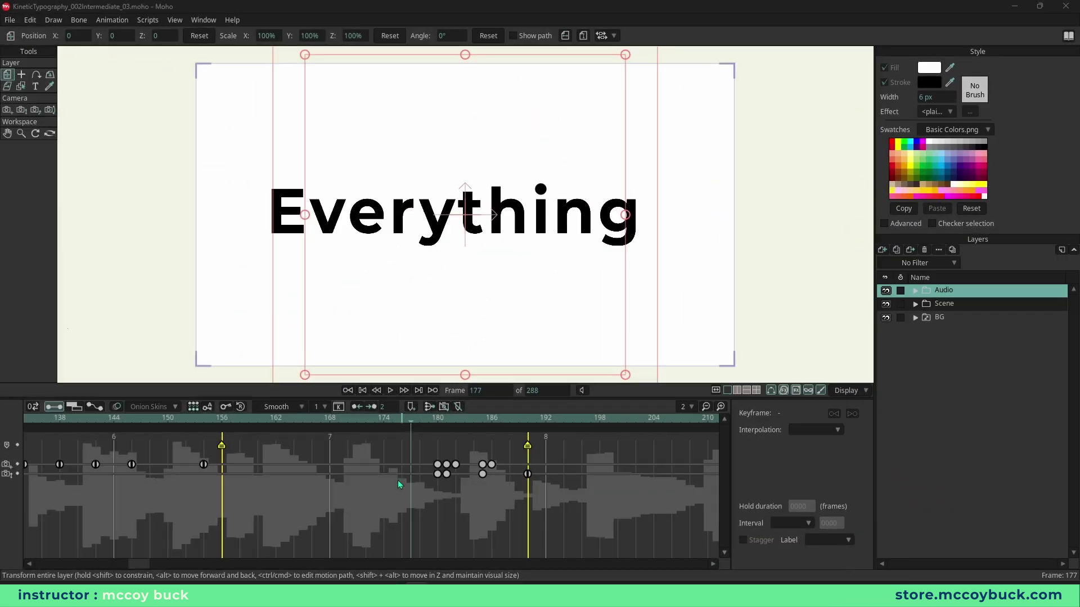
Step: Turn on sub-frame motion blur for the Scene group at frame 0 with frame count 30 and frame percentage 50%
{"action": "left_click_drag", "start_coordinate": [410, 420], "coordinate": [33, 425]}
{"action": "left_click_drag", "start_coordinate": [107, 564], "coordinate": [24, 568]}
{"action": "left_click", "coordinate": [33, 421]}
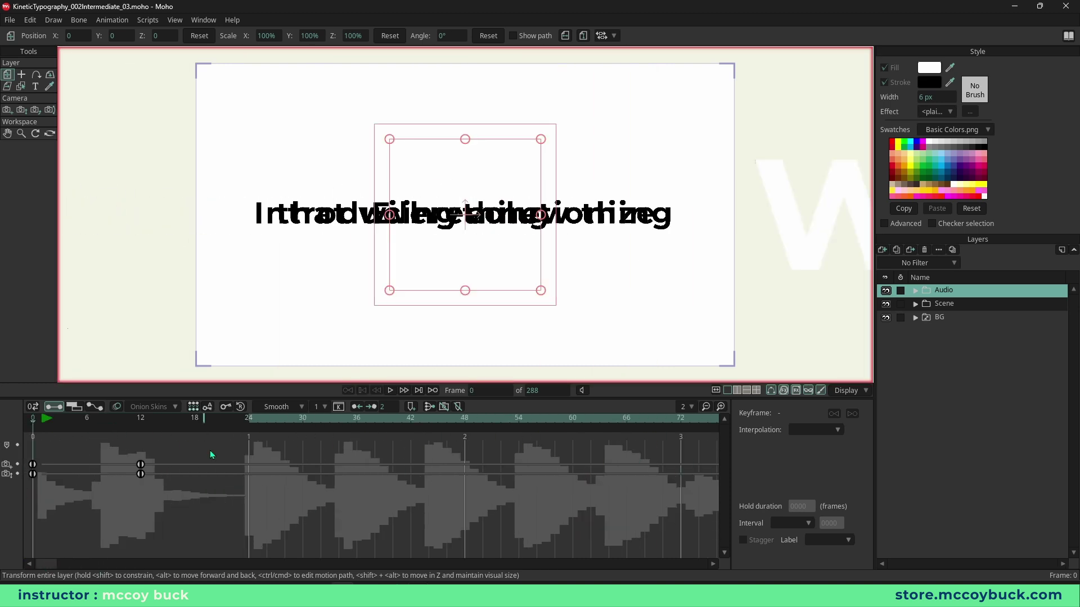
{"action": "left_click", "coordinate": [963, 306]}
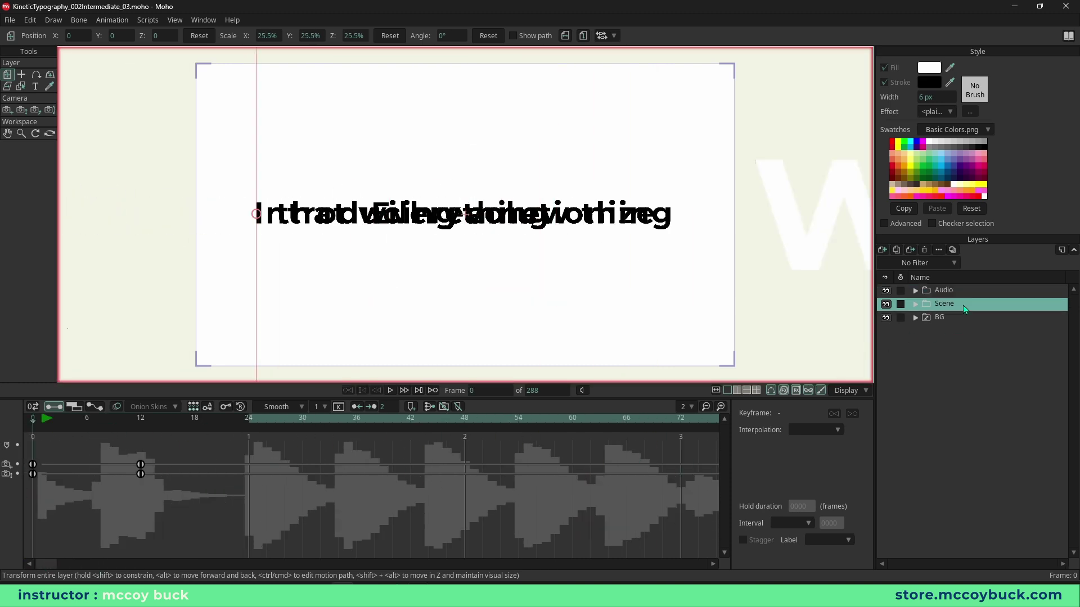
{"action": "left_click", "coordinate": [938, 250]}
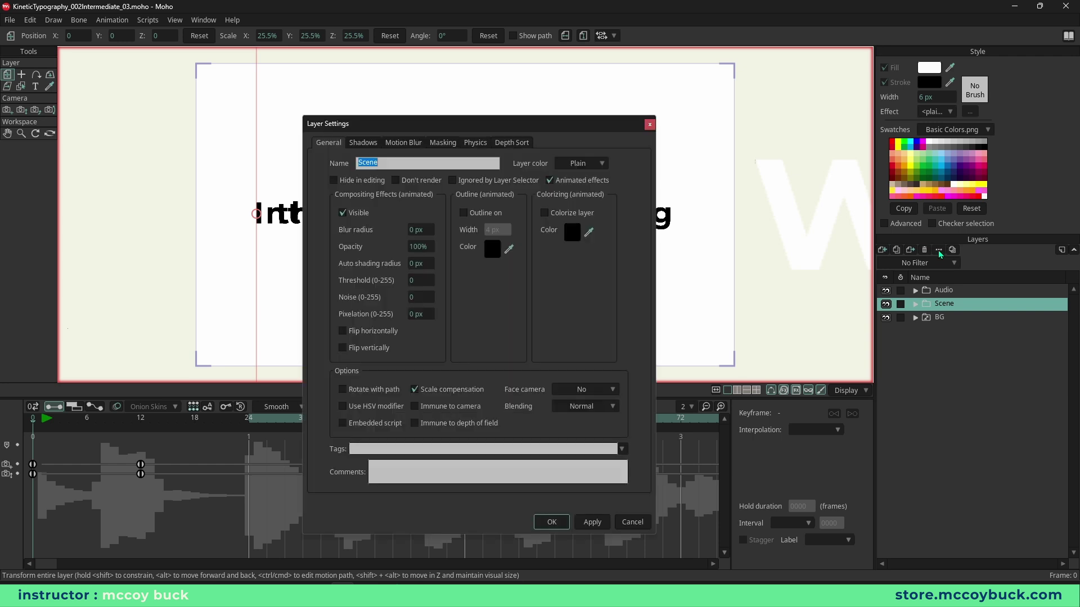
{"action": "left_click", "coordinate": [409, 143]}
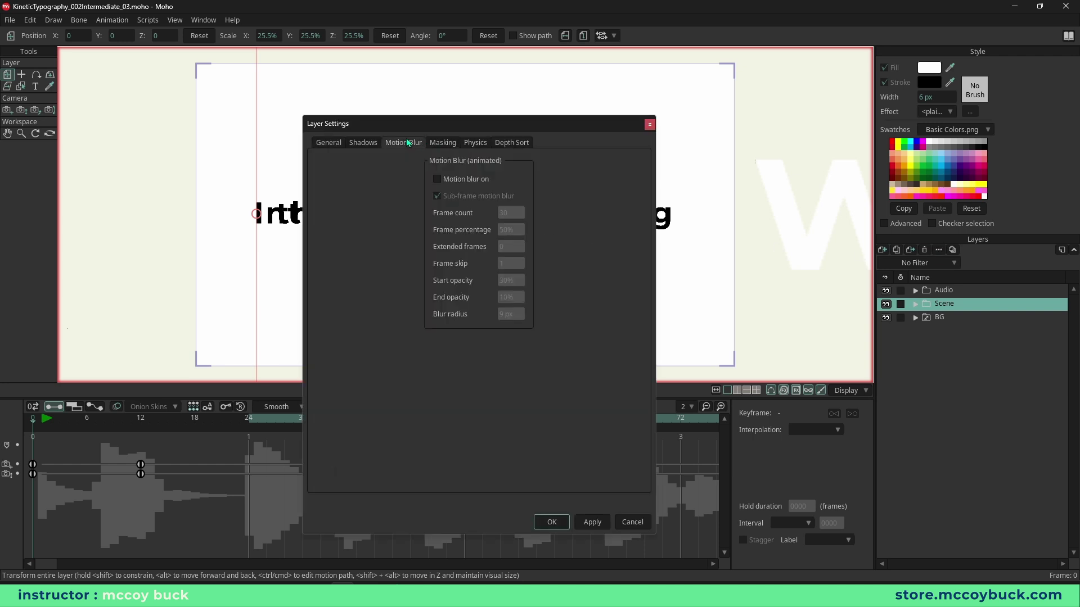
{"action": "left_click", "coordinate": [438, 179]}
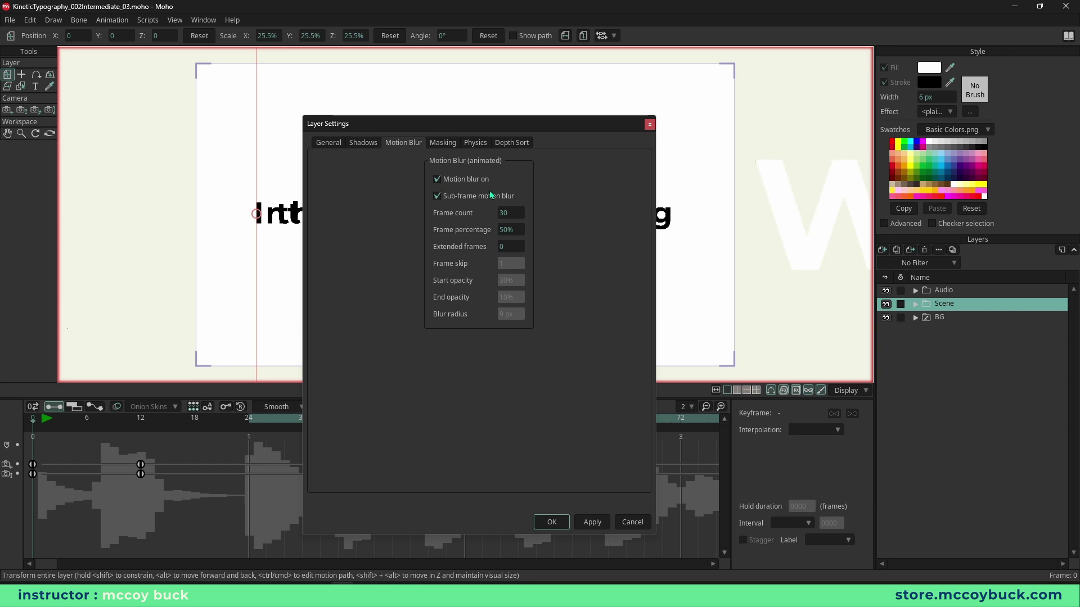
{"action": "left_click", "coordinate": [510, 207]}
{"action": "type", "text": "30"}
{"action": "key", "text": "Tab"}
{"action": "type", "text": "50"}
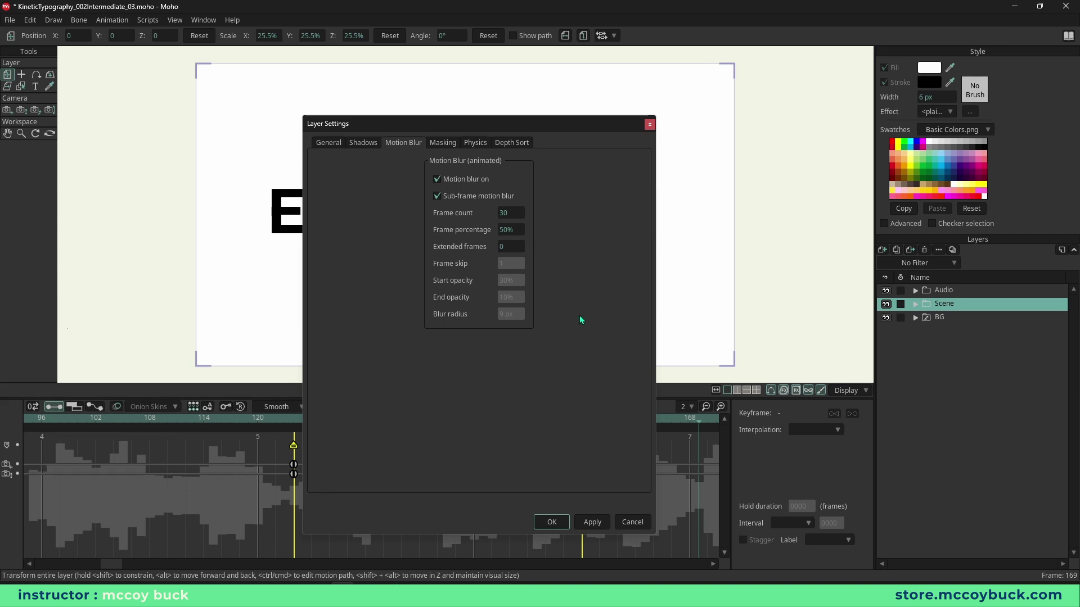
Step: Set the Scene group's motion blur to frame count 2 and frame percentage 10%, and preview-render frame 169
{"action": "double_click", "coordinate": [508, 213]}
{"action": "type", "text": "2"}
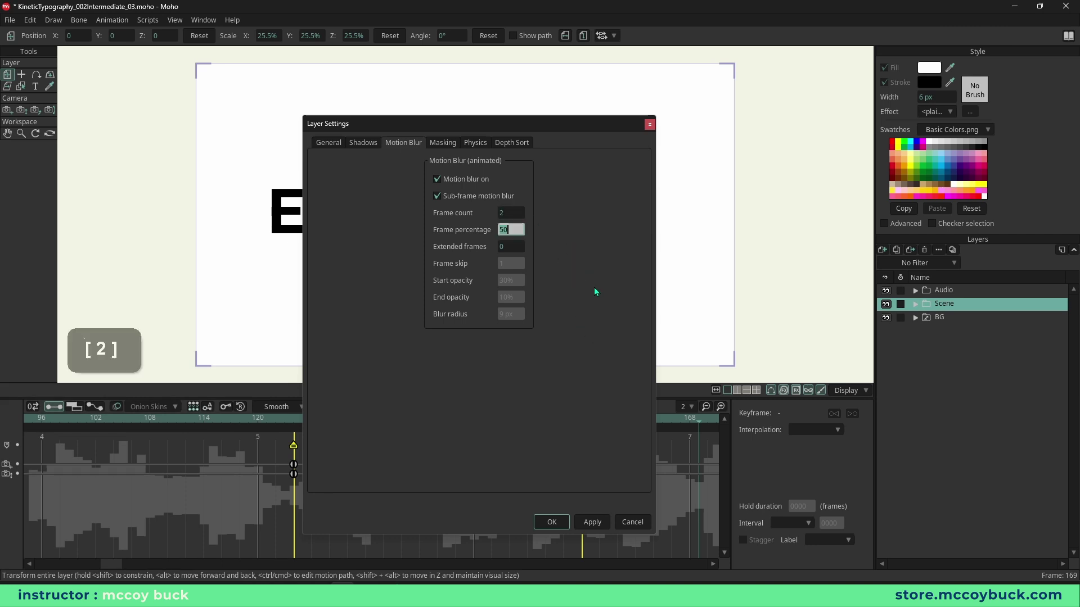
{"action": "type", "text": "10"}
{"action": "key", "text": "ctrl+r"}
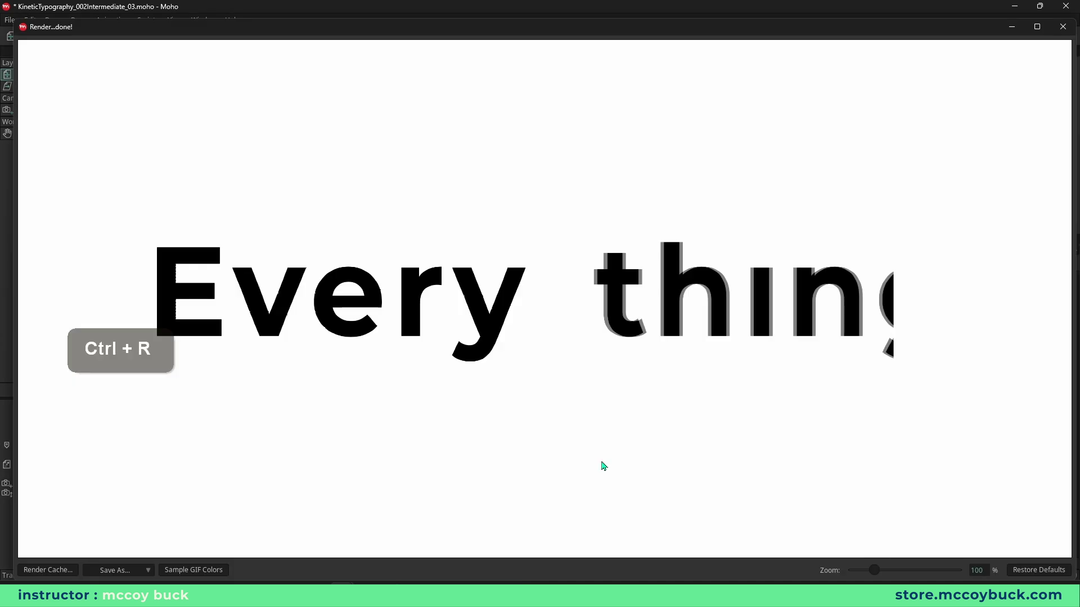
{"action": "left_click", "coordinate": [1063, 27]}
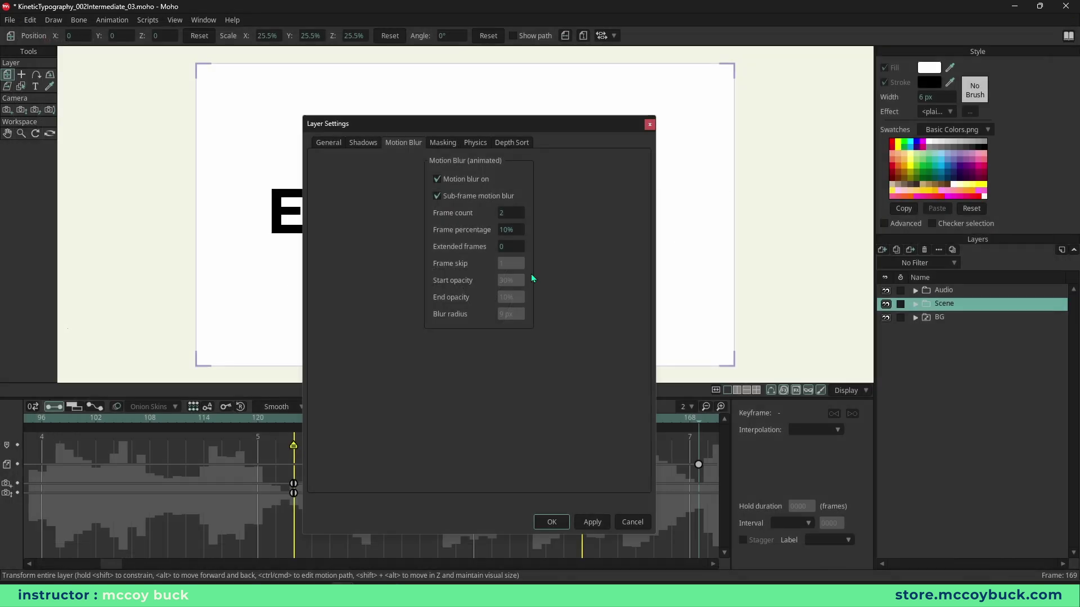
Step: Set the Scene group's motion blur frame percentage to 100% and preview-render frame 169 again
{"action": "left_click", "coordinate": [512, 212]}
{"action": "key", "text": "Tab"}
{"action": "type", "text": "100"}
{"action": "key", "text": "ctrl+r"}
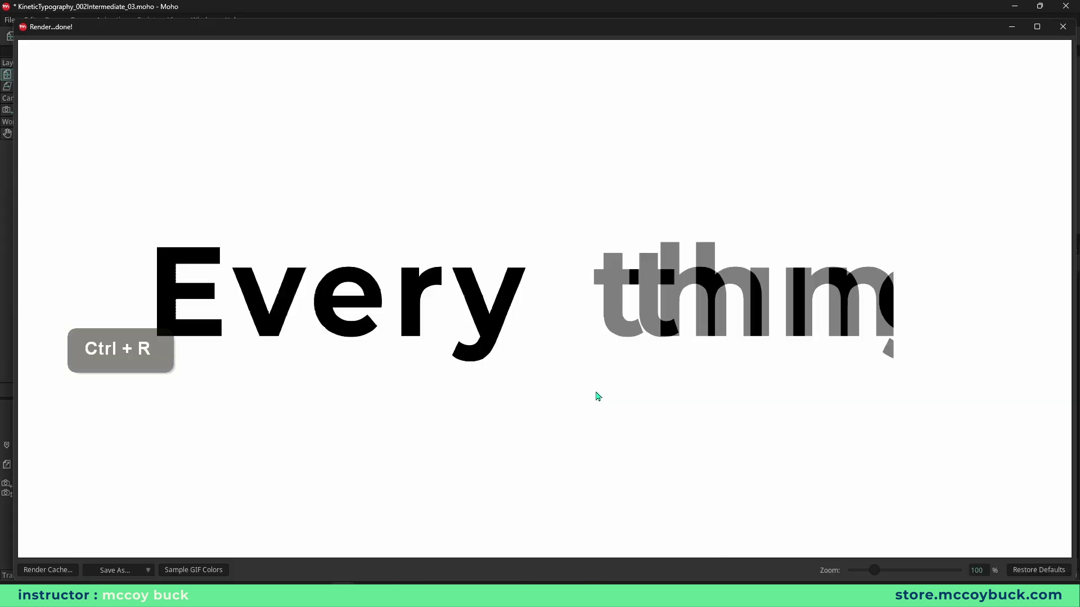
Step: Set the Scene group's motion blur to frame count 30 and frame percentage 50%, and preview-render frame 169
{"action": "left_click", "coordinate": [1063, 26]}
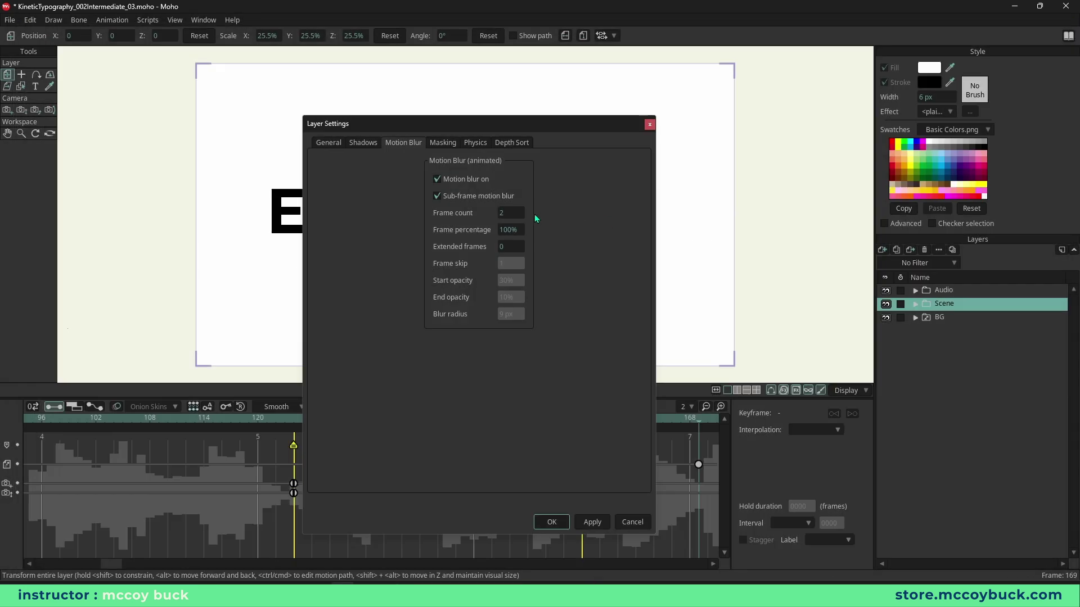
{"action": "type", "text": "30"}
{"action": "key", "text": "Tab"}
{"action": "type", "text": "50"}
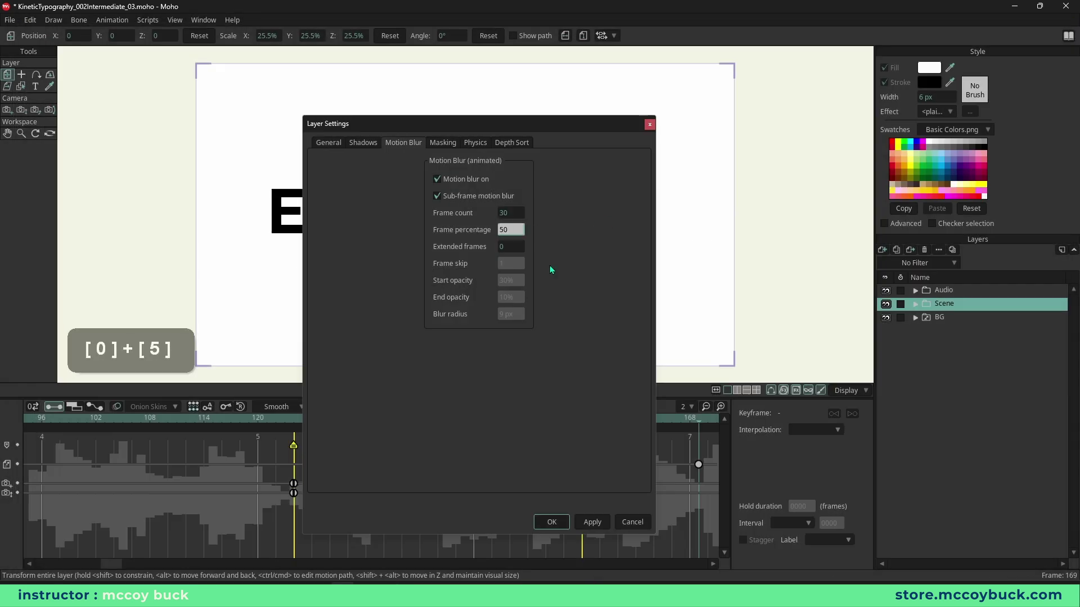
{"action": "left_click", "coordinate": [592, 522]}
{"action": "key", "text": "ctrl+r"}
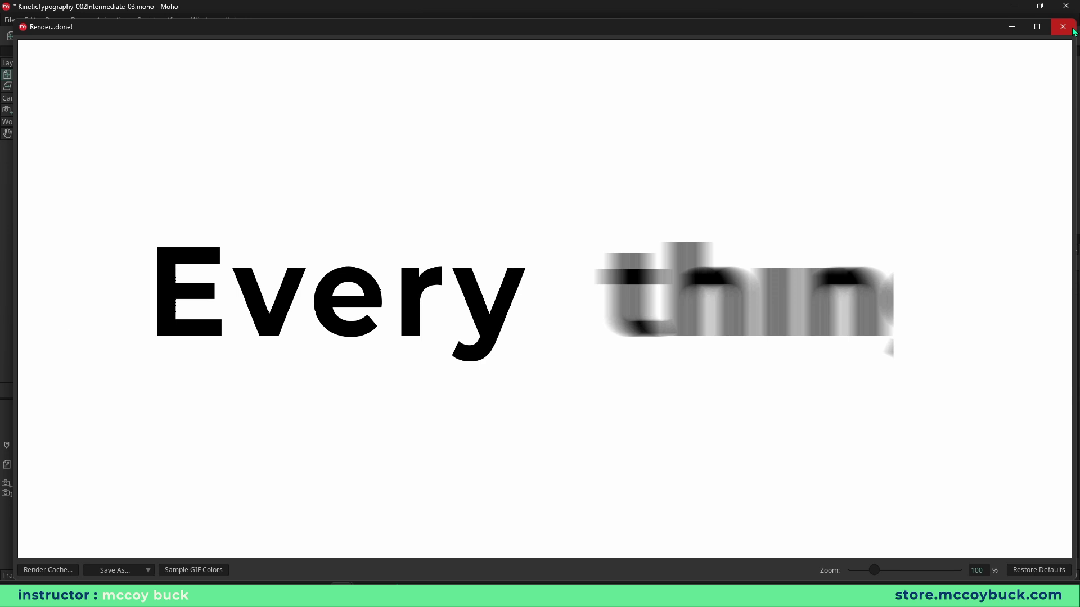
{"action": "left_click", "coordinate": [1071, 29]}
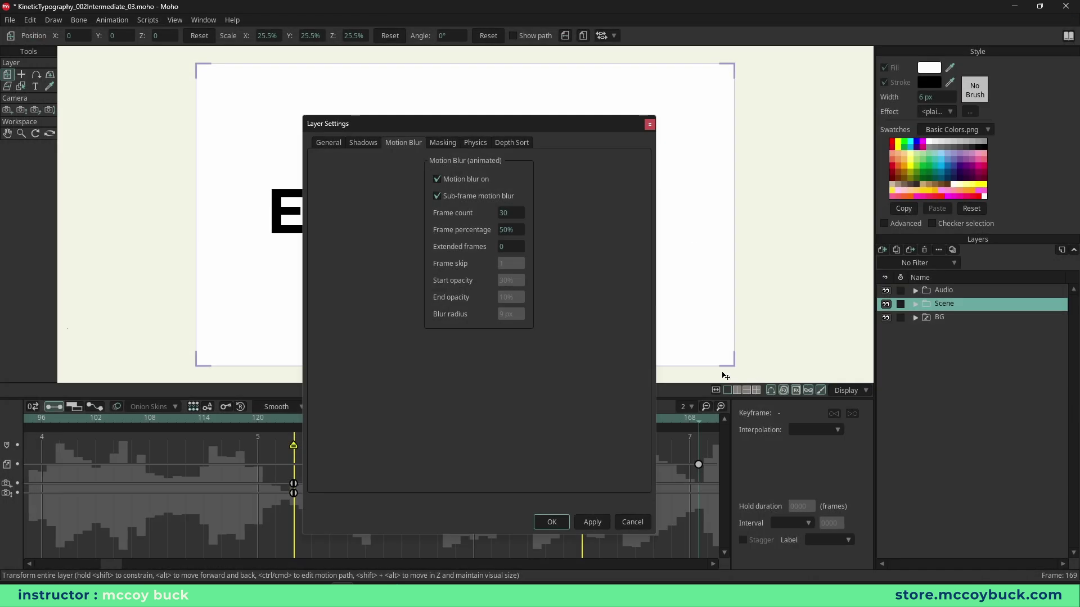
{"action": "left_click", "coordinate": [650, 124]}
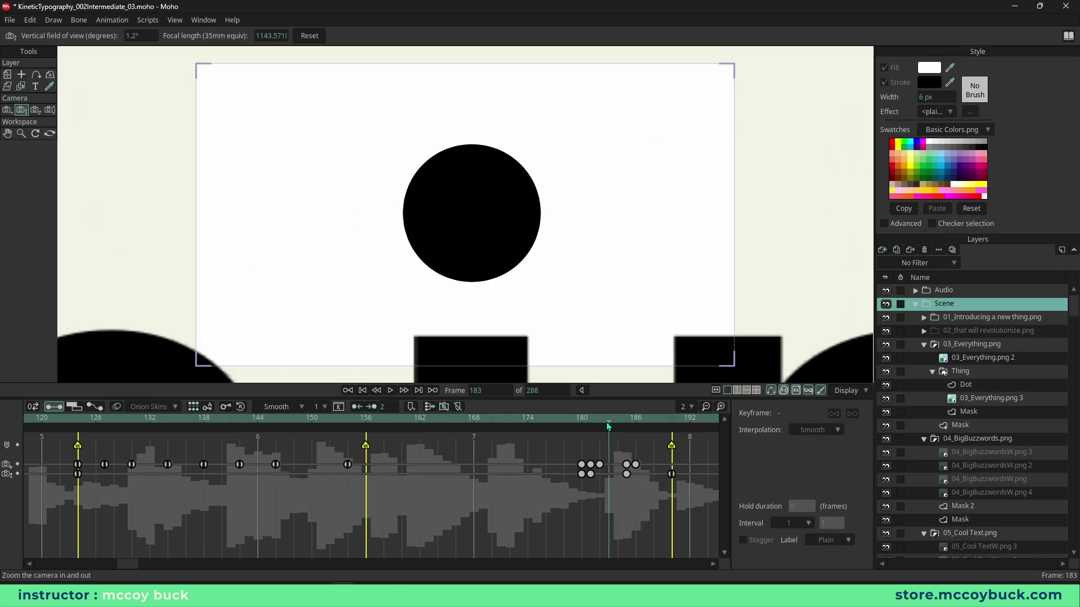
{"action": "left_click", "coordinate": [979, 389]}
{"action": "left_click", "coordinate": [22, 76]}
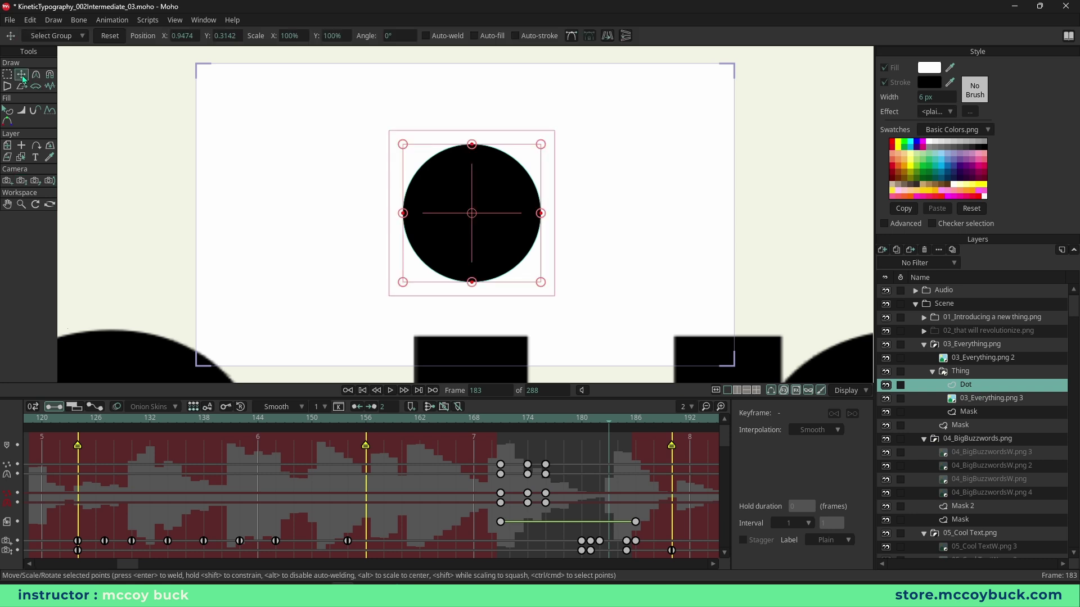
{"action": "key", "text": "2"}
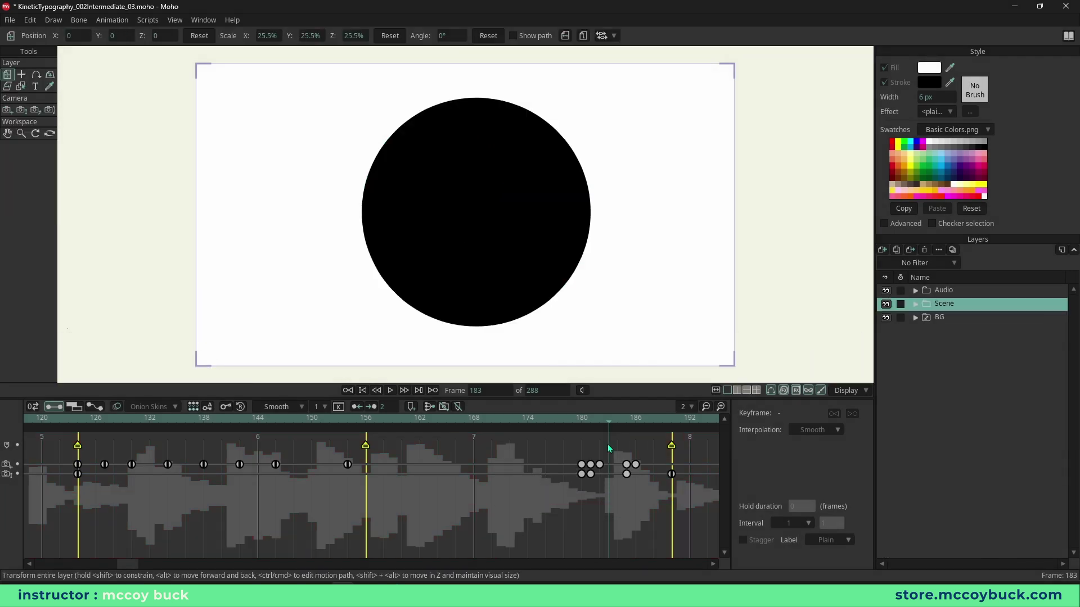
Step: Preview-render frame 183 to examine the motion blur on the growing dot
{"action": "key", "text": "ctrl+r"}
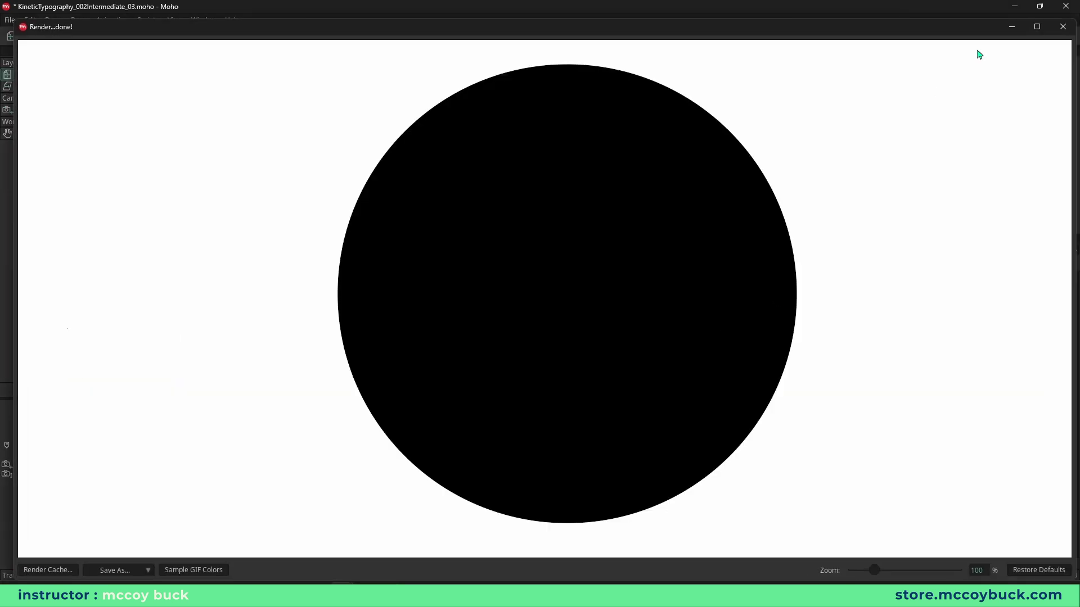
{"action": "left_click", "coordinate": [1062, 26]}
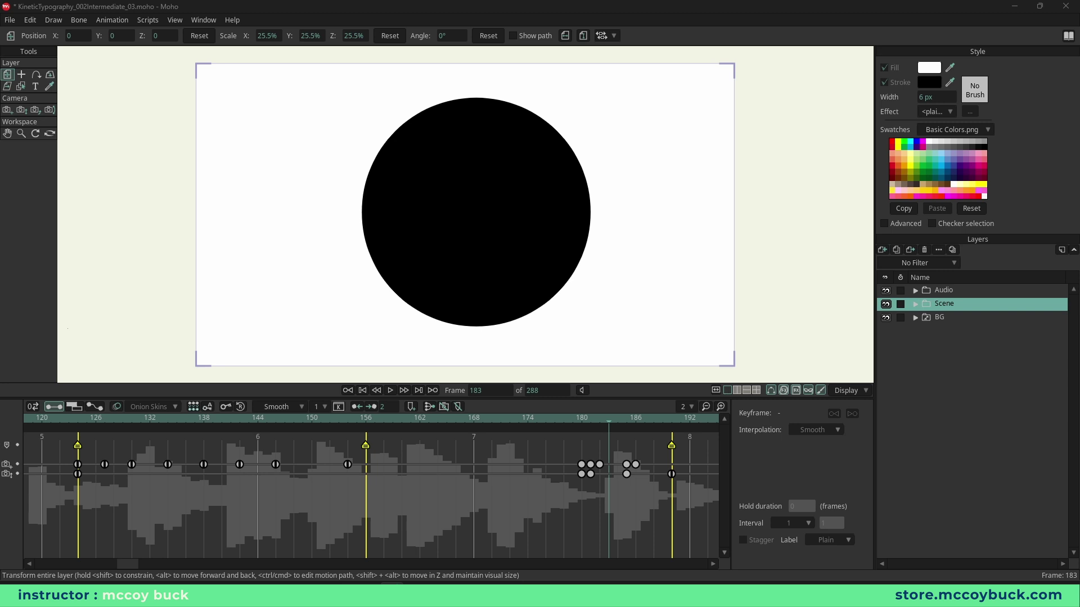
Step: Zoom the camera out at frame 185 so the black circle appears smaller in the frame
{"action": "left_click", "coordinate": [609, 423]}
{"action": "left_click_drag", "start_coordinate": [610, 423], "coordinate": [628, 423]}
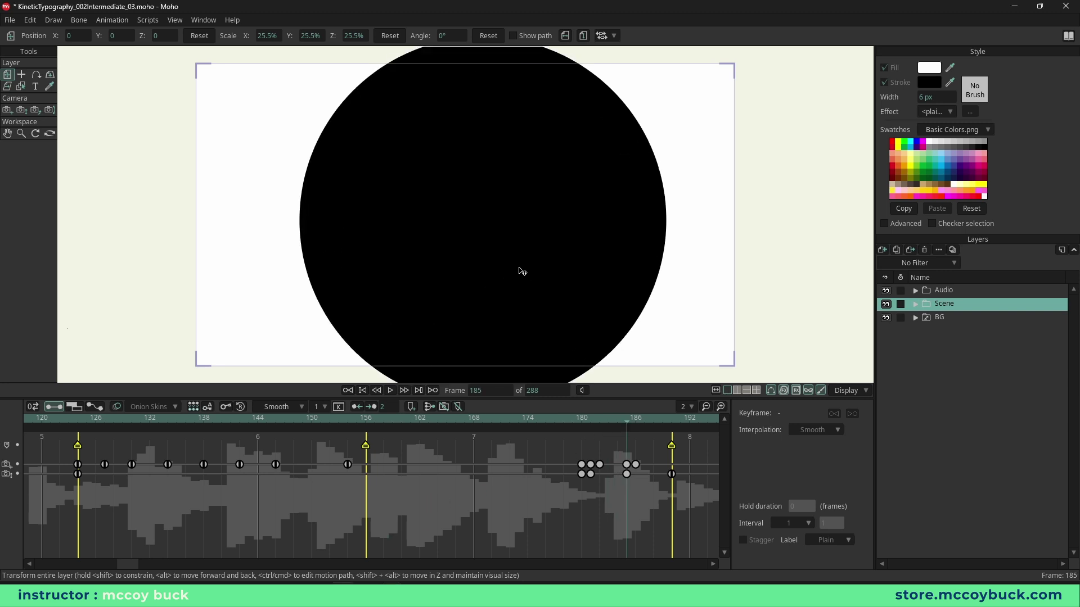
{"action": "left_click", "coordinate": [916, 304]}
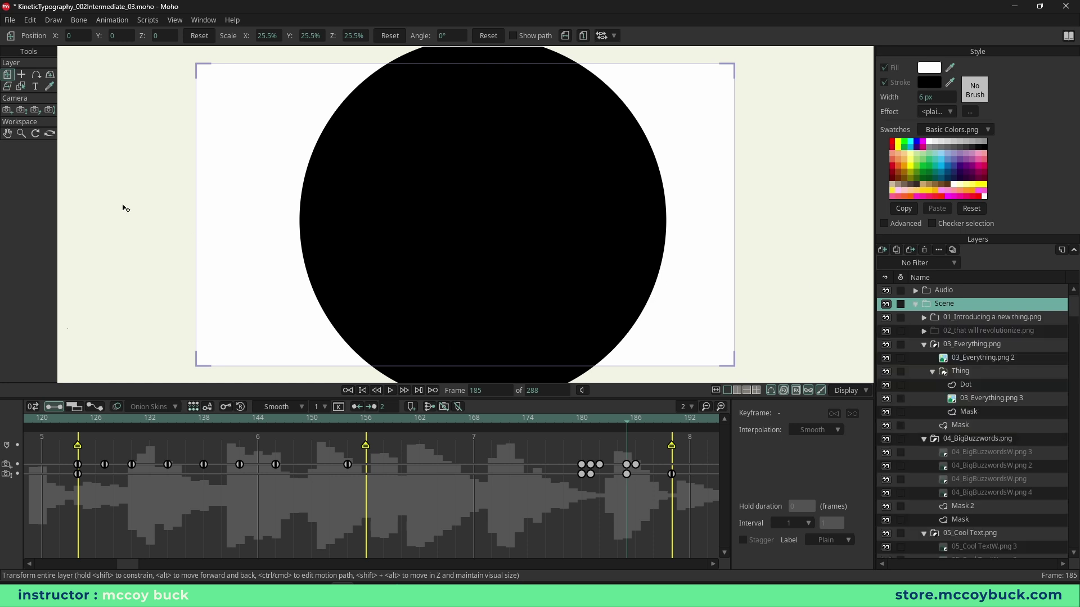
{"action": "left_click", "coordinate": [21, 110]}
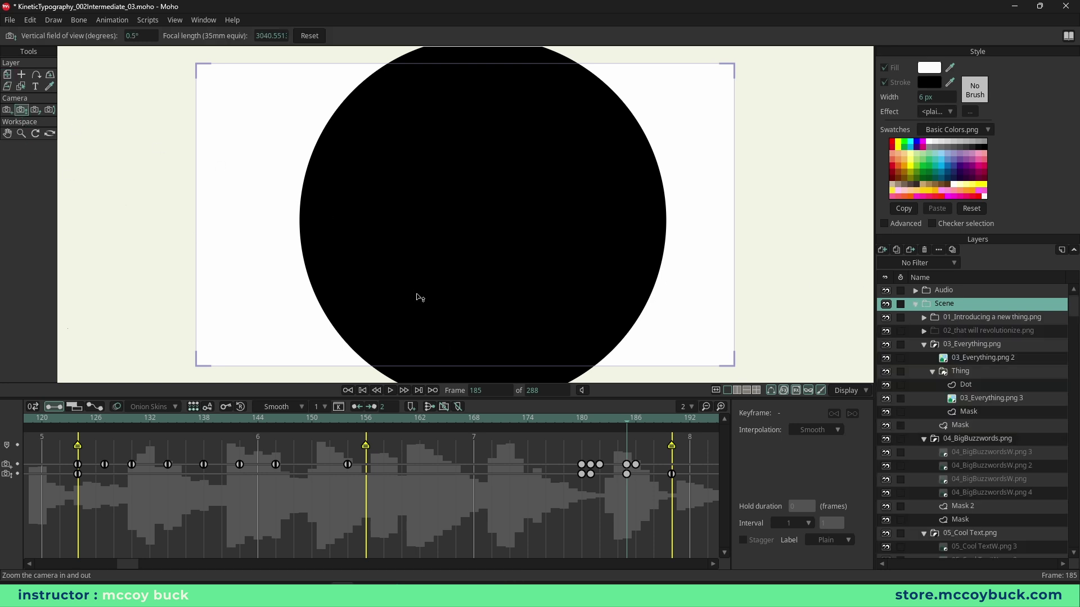
{"action": "left_click_drag", "start_coordinate": [420, 298], "coordinate": [420, 181]}
Step: Keyframe the Dot layer's points at frame 183 and scale the circle up at frame 185 until it extends beyond the frame's height
{"action": "left_click_drag", "start_coordinate": [563, 423], "coordinate": [608, 425]}
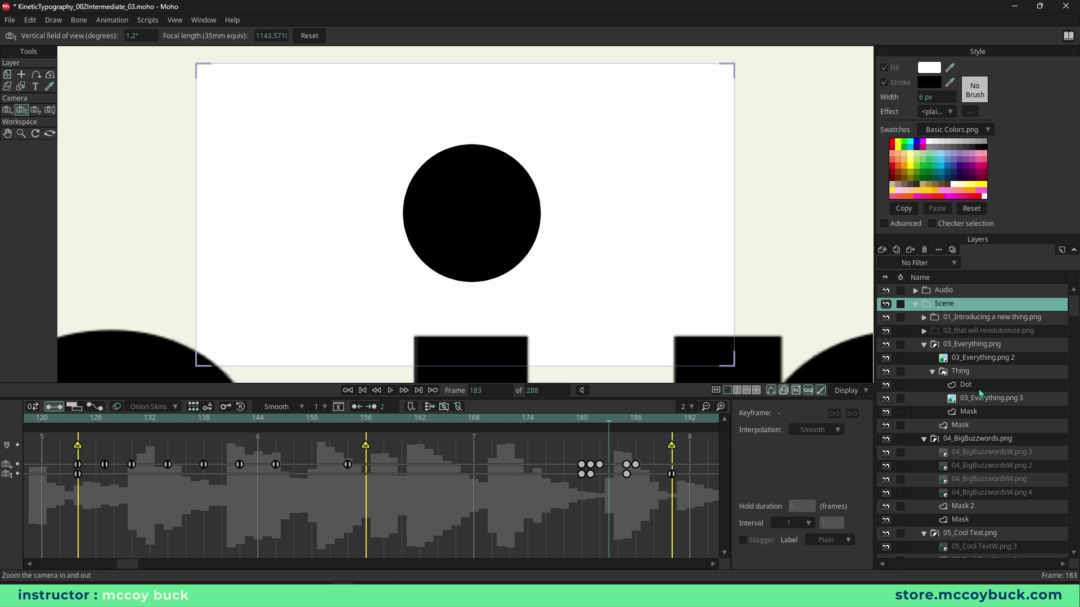
{"action": "left_click", "coordinate": [965, 385]}
{"action": "left_click", "coordinate": [22, 74]}
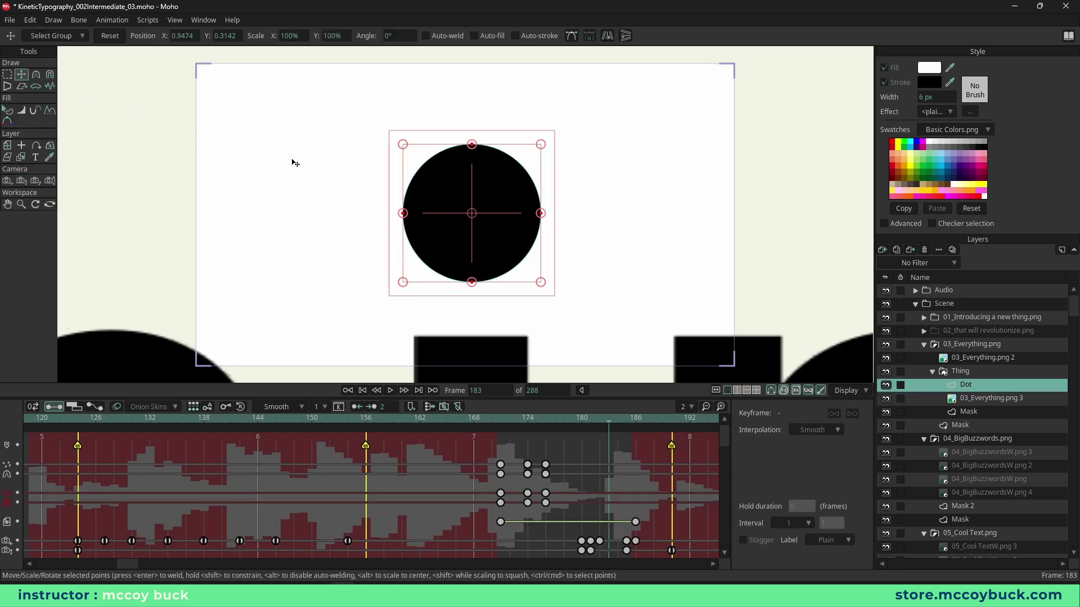
{"action": "left_click", "coordinate": [109, 37]}
{"action": "left_click_drag", "start_coordinate": [613, 422], "coordinate": [628, 424]}
{"action": "left_click_drag", "start_coordinate": [583, 326], "coordinate": [694, 443]}
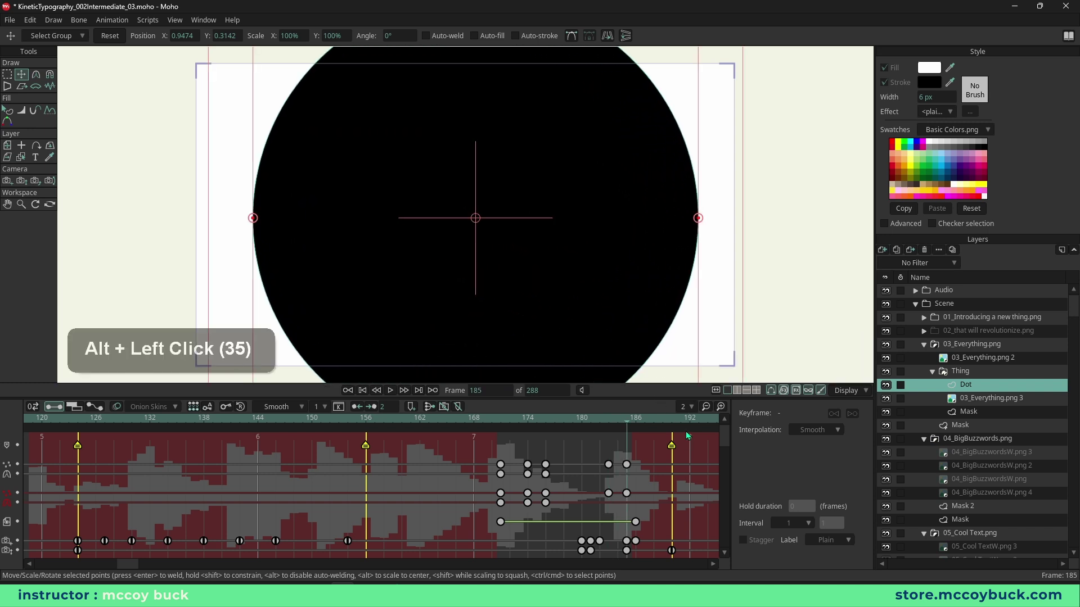
Step: Preview-render frame 185 to examine the motion blur on the scaled dot
{"action": "left_click_drag", "start_coordinate": [600, 426], "coordinate": [629, 433]}
{"action": "key", "text": "ctrl+r"}
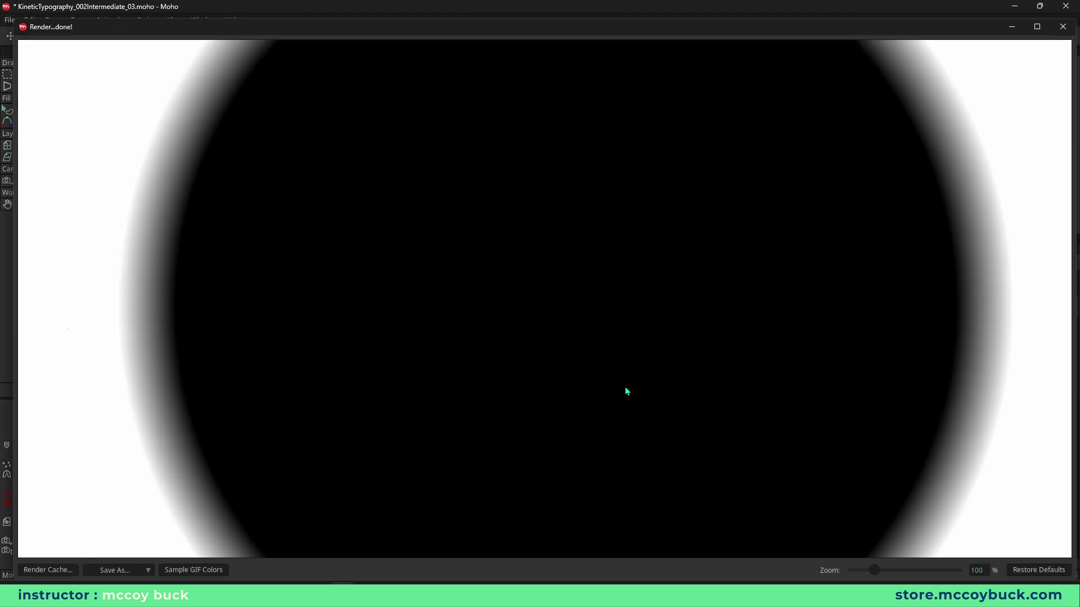
{"action": "left_click", "coordinate": [1063, 26]}
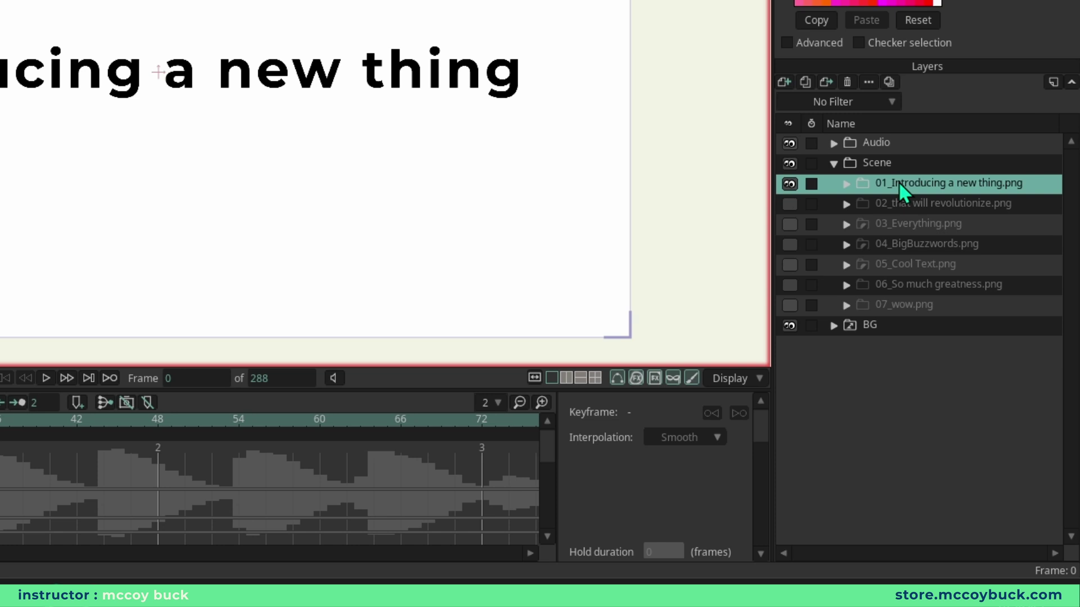
Step: Create a reference layer of 01_Introducing a new thing.png and place its origin just below the text's baseline near the middle
{"action": "right_click", "coordinate": [899, 181]}
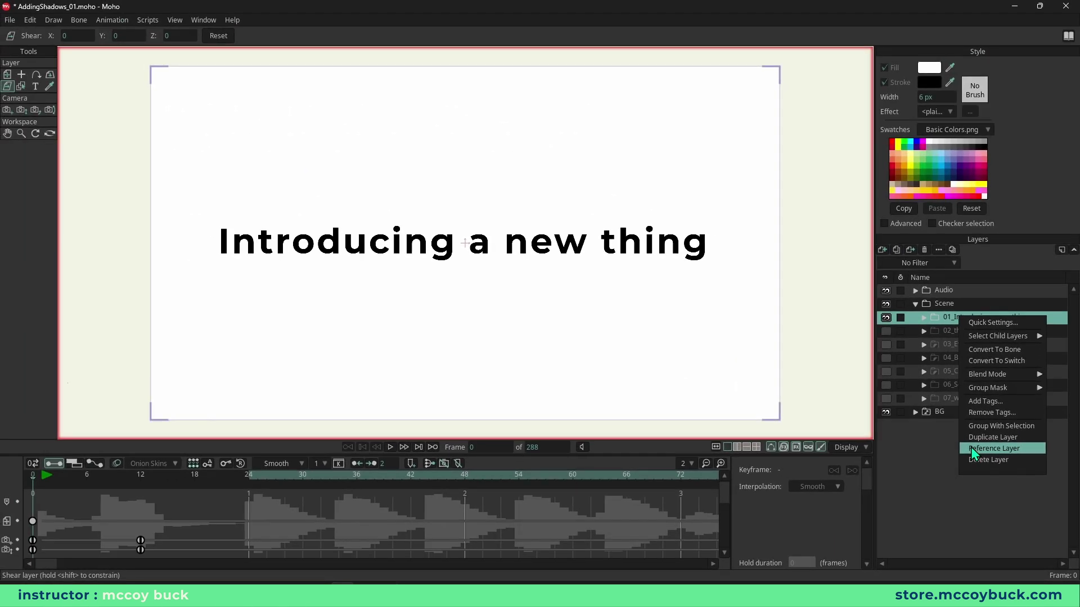
{"action": "left_click", "coordinate": [917, 379]}
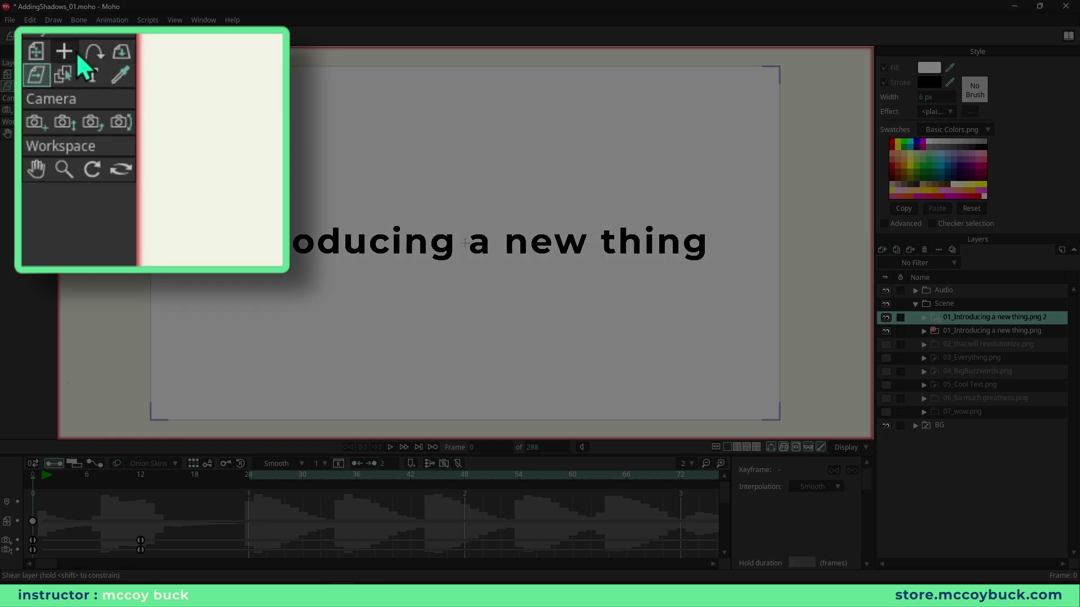
{"action": "left_click", "coordinate": [21, 75]}
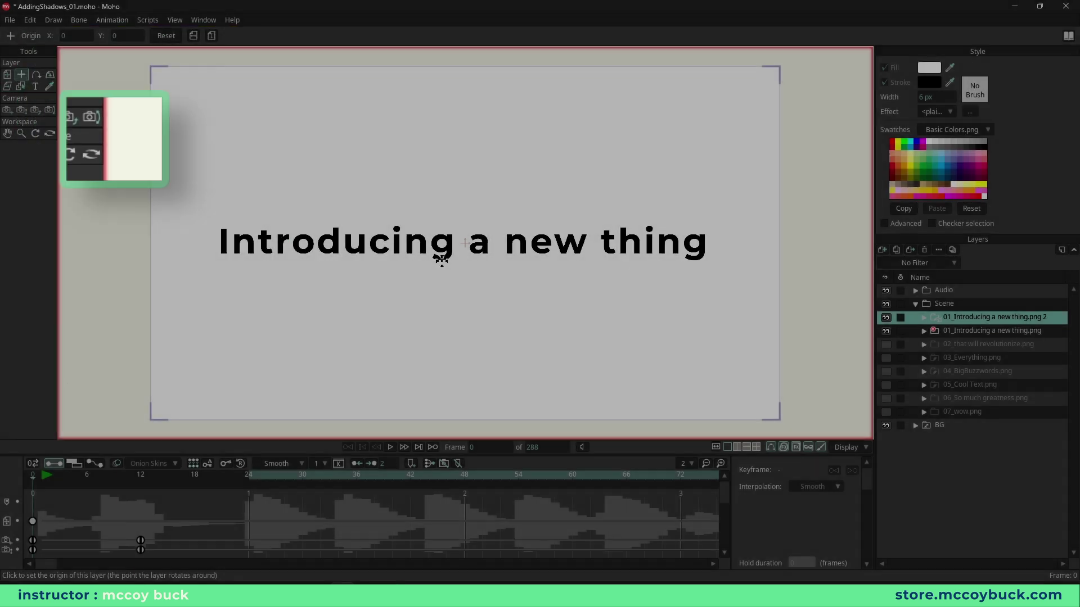
{"action": "left_click", "coordinate": [441, 259]}
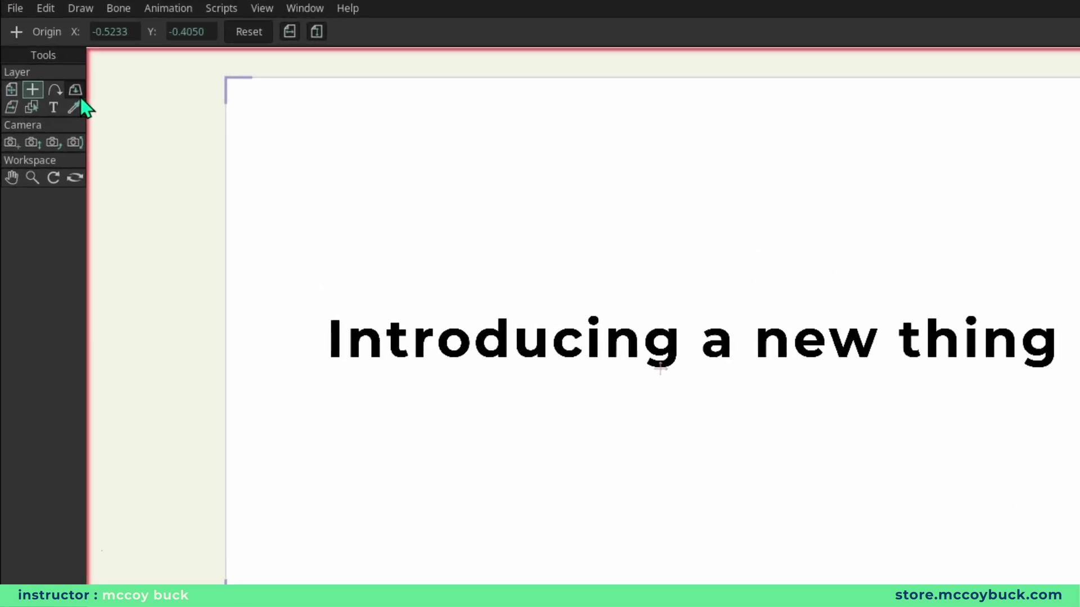
Step: Rotate the reference text layer 110° about X and shear it by -0.50 in X
{"action": "left_click", "coordinate": [50, 76]}
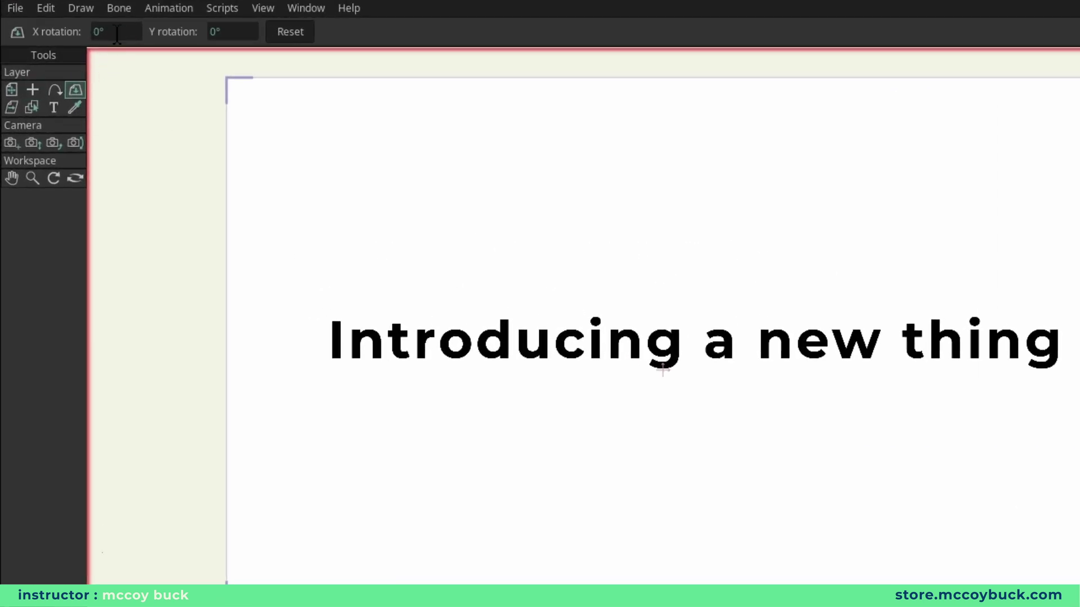
{"action": "left_click", "coordinate": [116, 33]}
{"action": "type", "text": "110"}
{"action": "key", "text": "Return"}
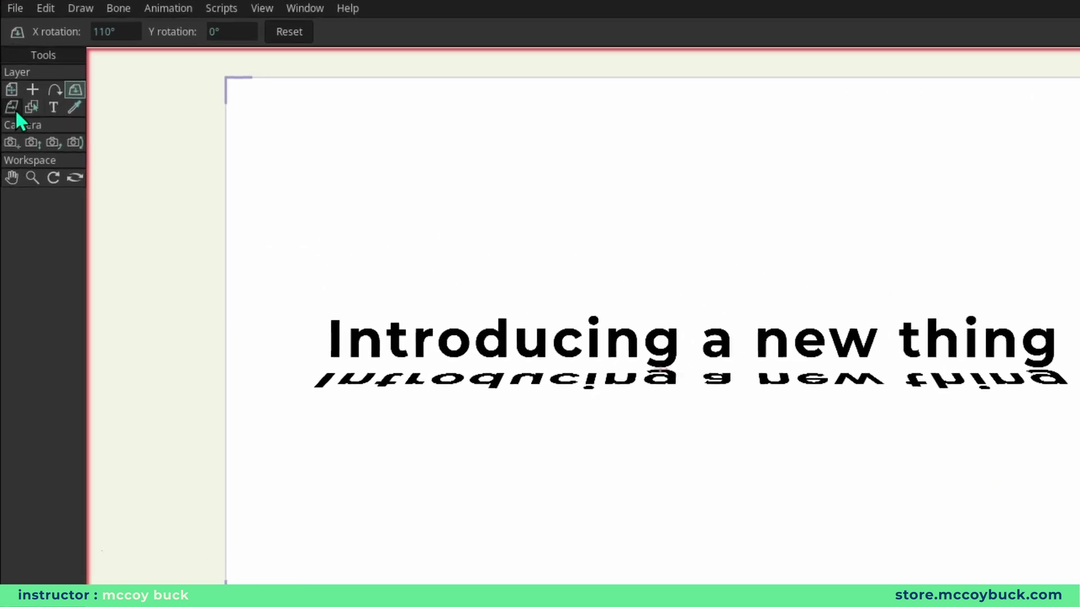
{"action": "left_click", "coordinate": [9, 88]}
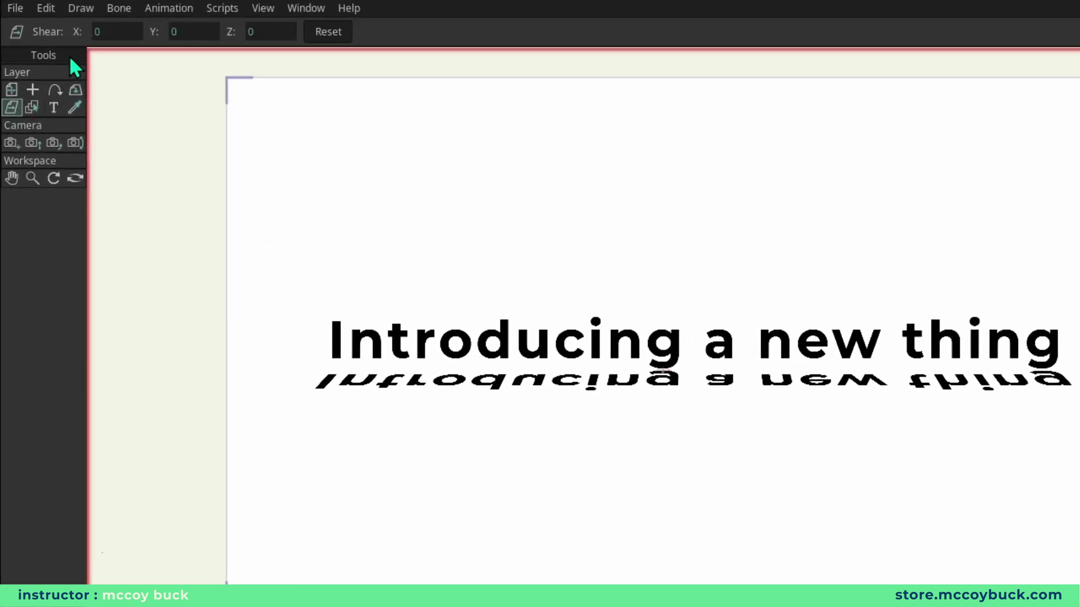
{"action": "left_click_drag", "start_coordinate": [115, 26], "coordinate": [97, 24]}
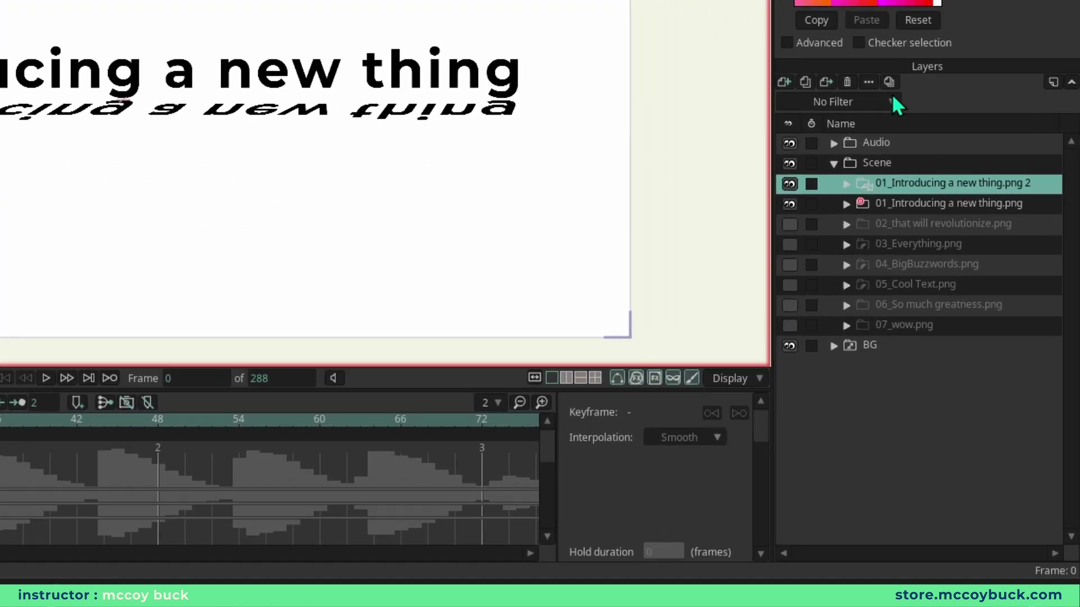
Step: Colorize the reference text layer with black 000000 at 46.3% alpha for a translucent shadow
{"action": "left_click", "coordinate": [887, 83]}
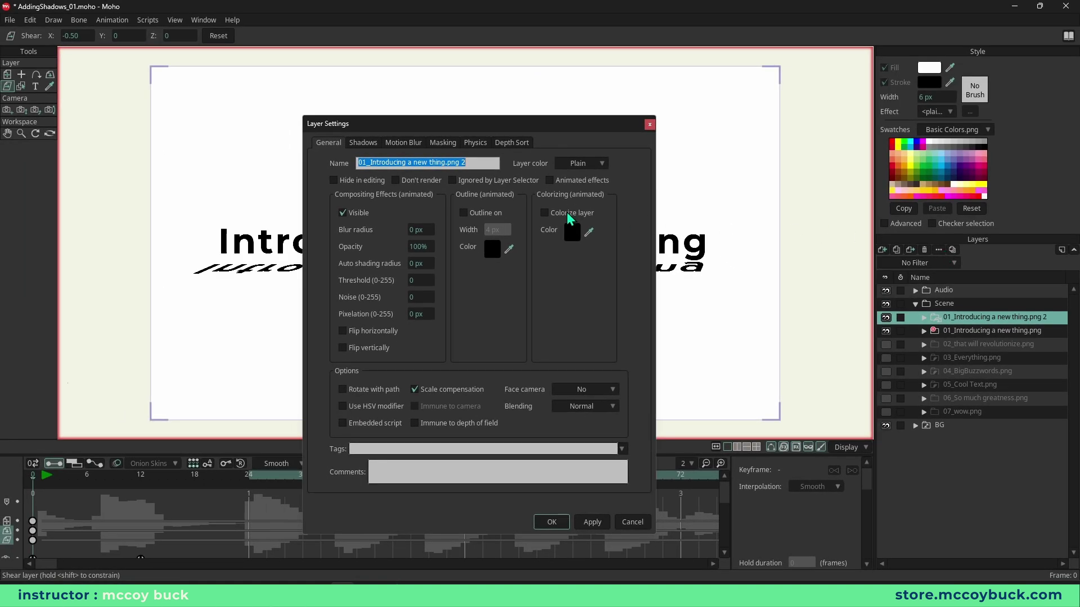
{"action": "left_click", "coordinate": [544, 213]}
{"action": "left_click", "coordinate": [574, 235]}
{"action": "left_click_drag", "start_coordinate": [554, 255], "coordinate": [549, 316]}
{"action": "left_click_drag", "start_coordinate": [565, 353], "coordinate": [565, 367]}
{"action": "left_click_drag", "start_coordinate": [599, 247], "coordinate": [600, 302]}
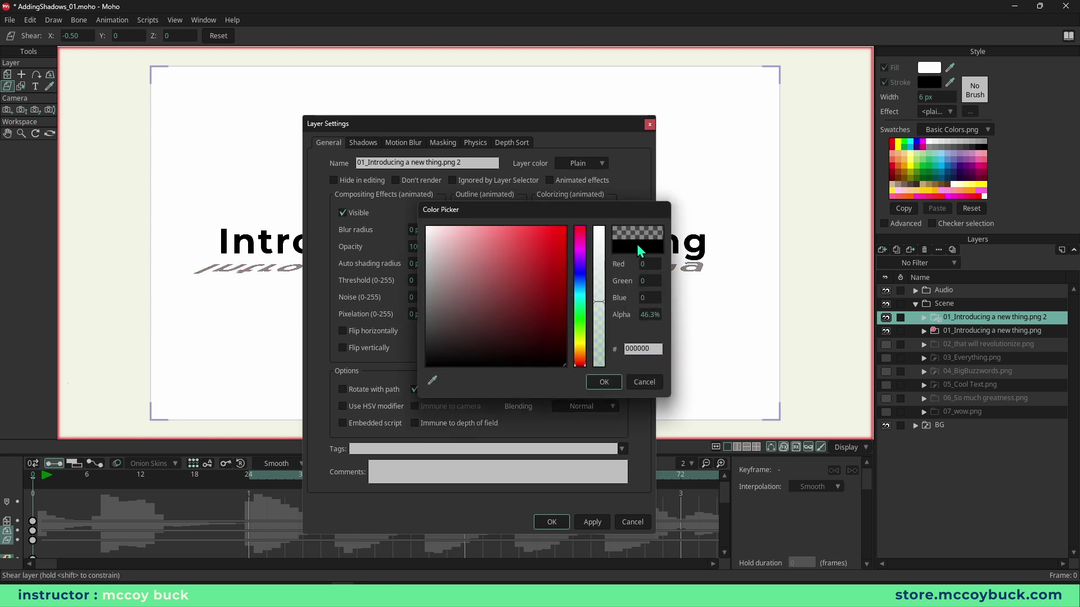
{"action": "left_click", "coordinate": [604, 381]}
{"action": "left_click", "coordinate": [552, 522]}
Step: Play the animation and scrub the timeline to check how the shadow follows the text
{"action": "key", "text": "space"}
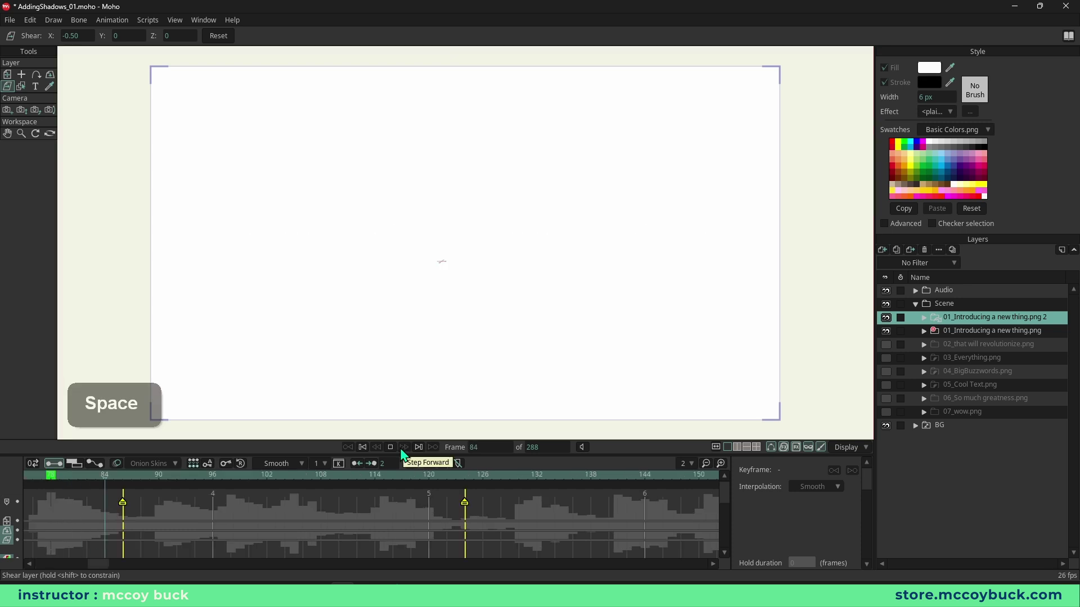
{"action": "key", "text": "space"}
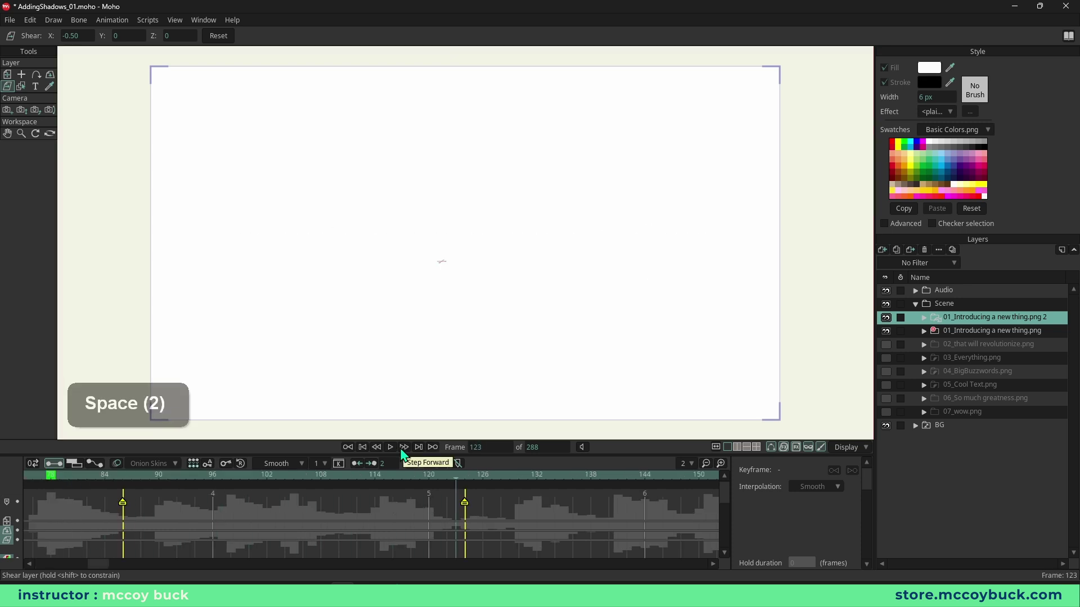
{"action": "left_click_drag", "start_coordinate": [357, 475], "coordinate": [393, 482]}
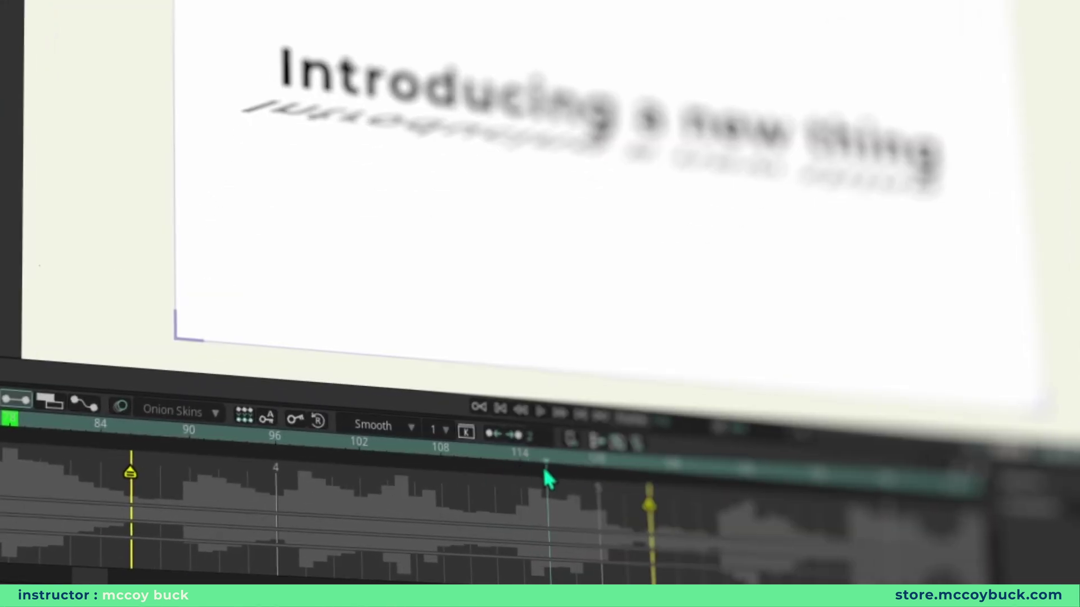
{"action": "left_click_drag", "start_coordinate": [548, 478], "coordinate": [444, 460]}
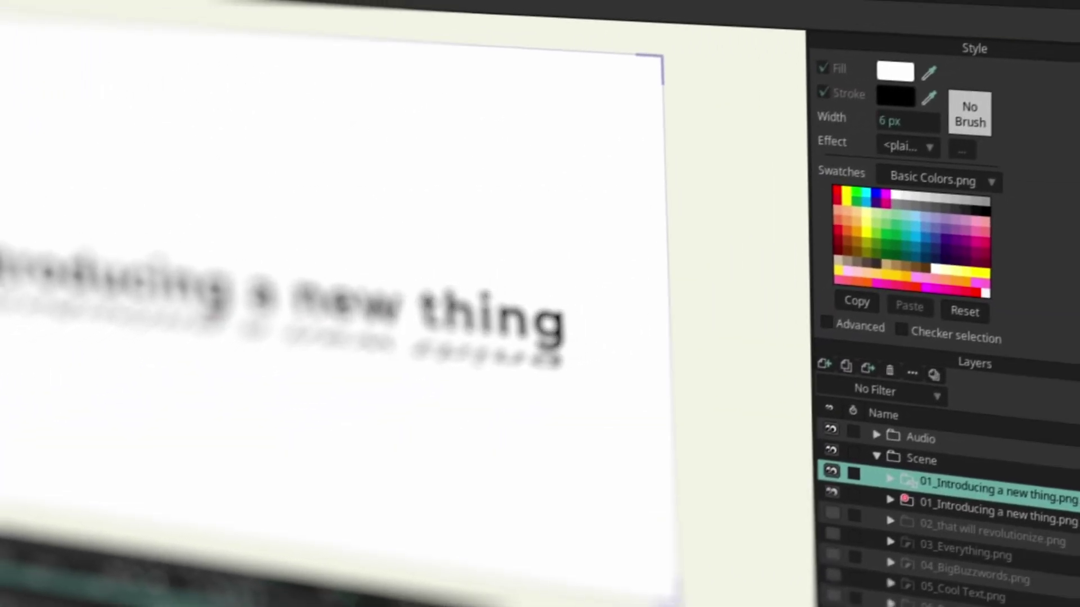